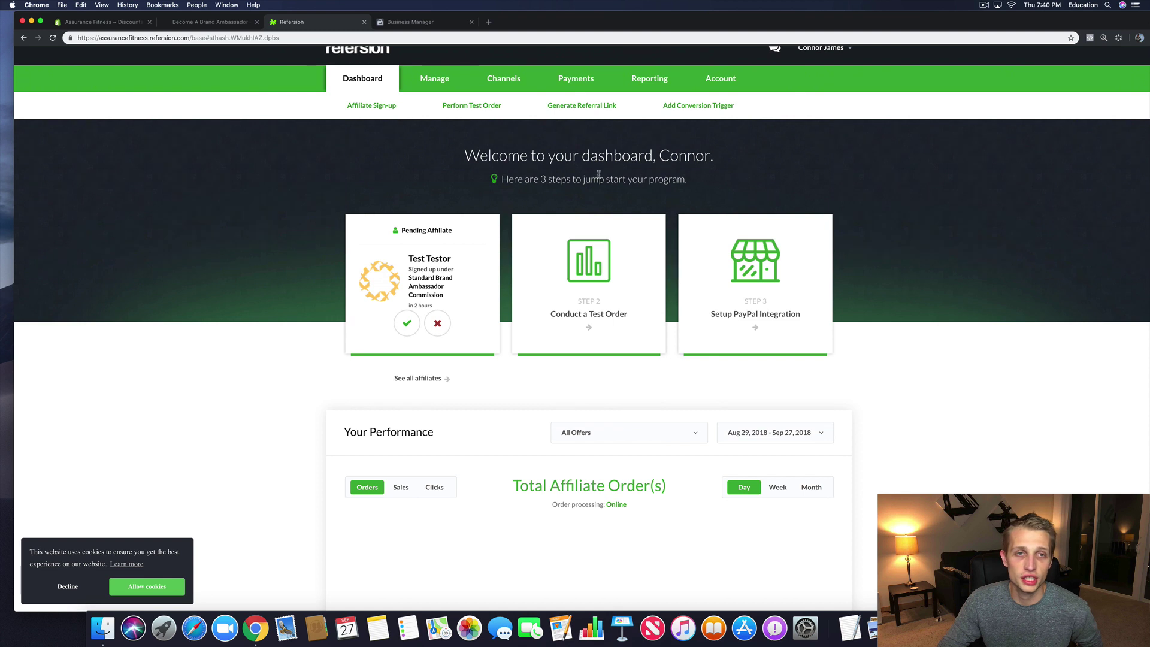
# Step: Open the manychat.com website in a new browser tab
pyautogui.scroll(1, 598, 174)
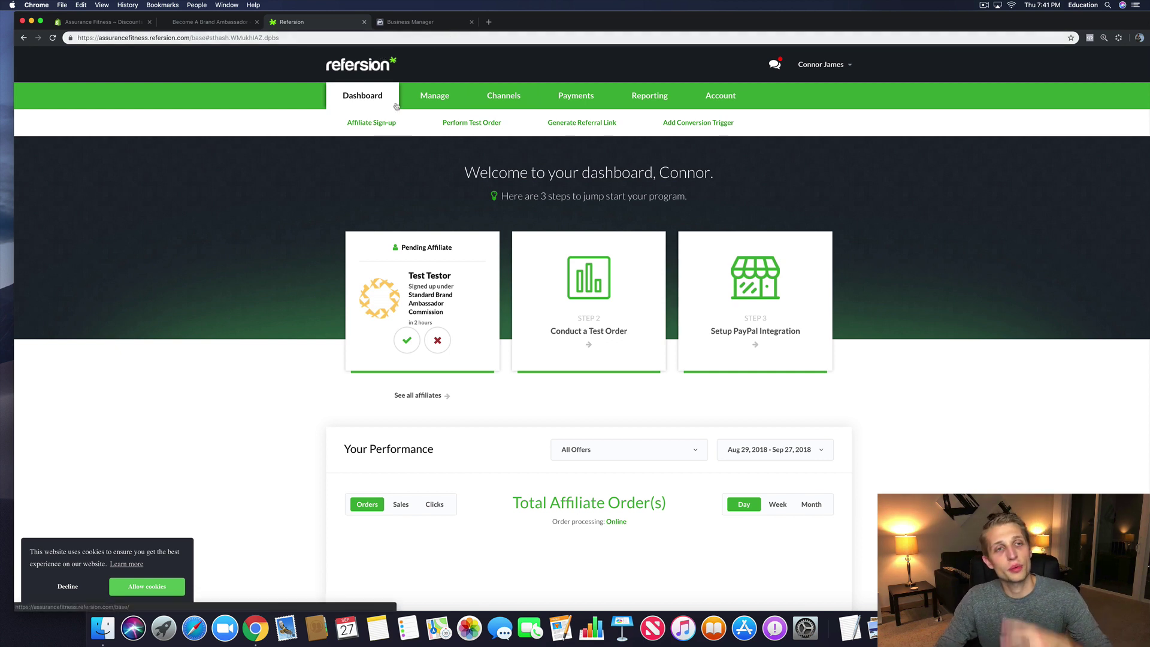
pyautogui.click(488, 23)
pyautogui.write('manychat.')
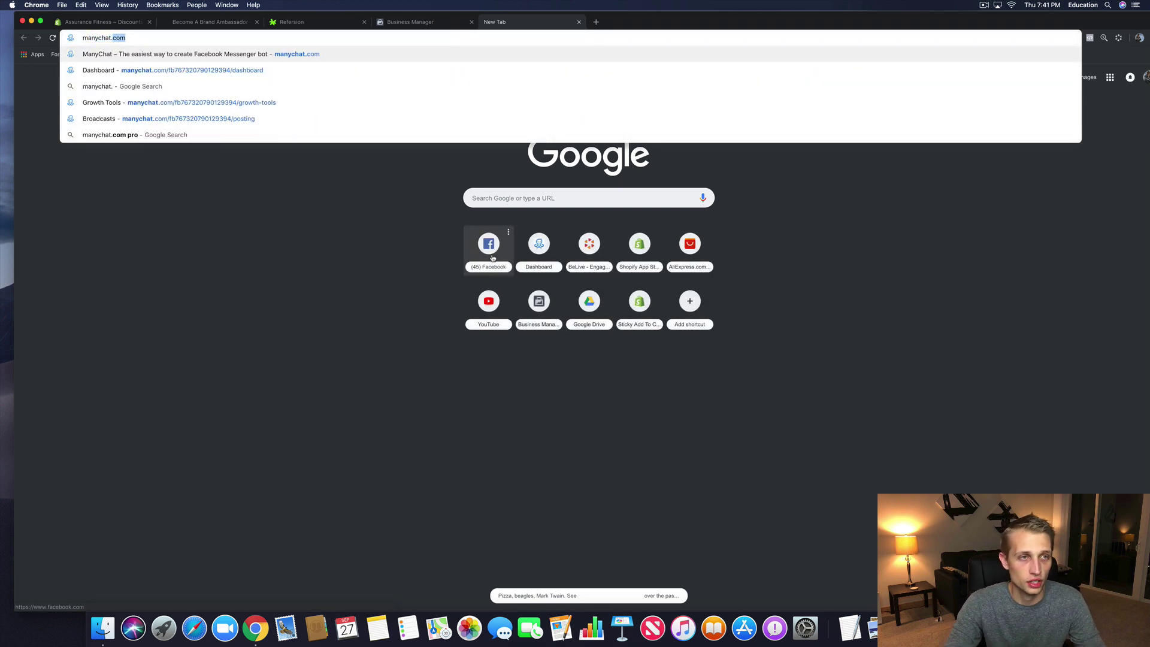
pyautogui.press('Return')
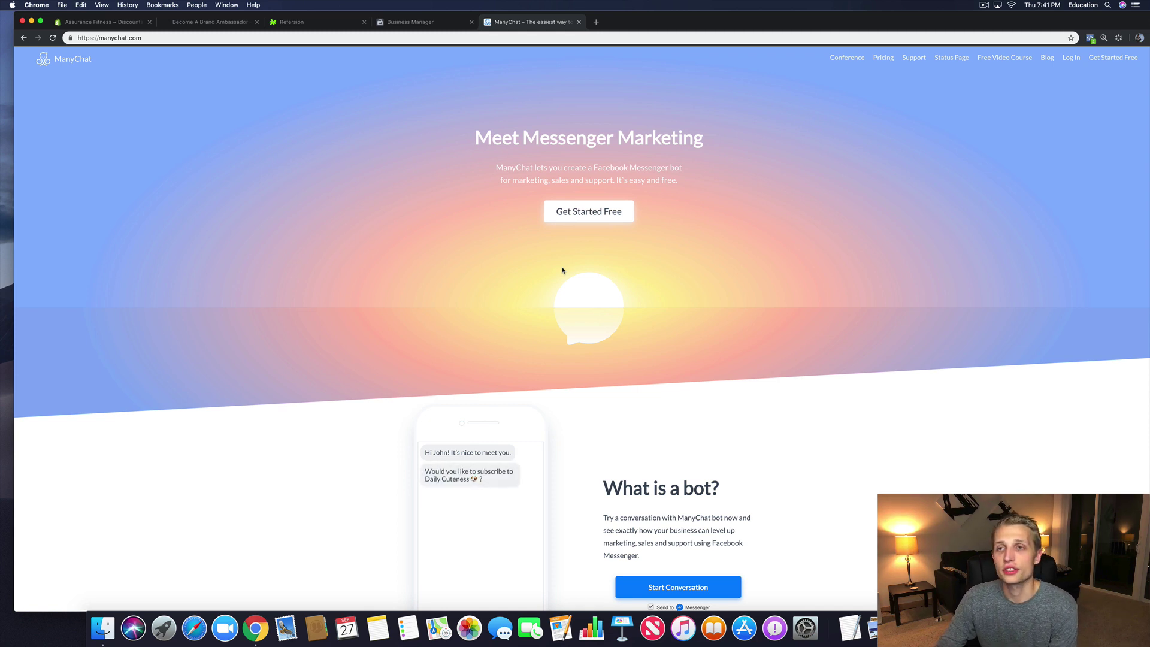
# Step: Start with ManyChat for free, agree to its Terms of Service and Privacy Policy, and sign in with Facebook
pyautogui.click(588, 219)
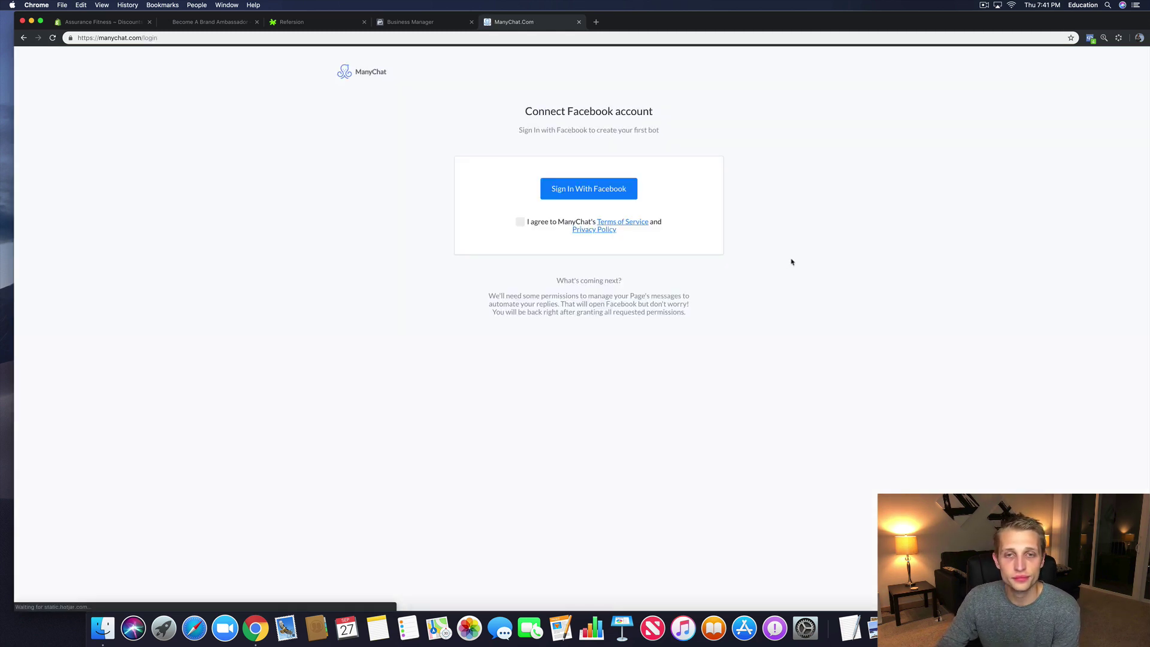
pyautogui.click(524, 223)
pyautogui.click(554, 190)
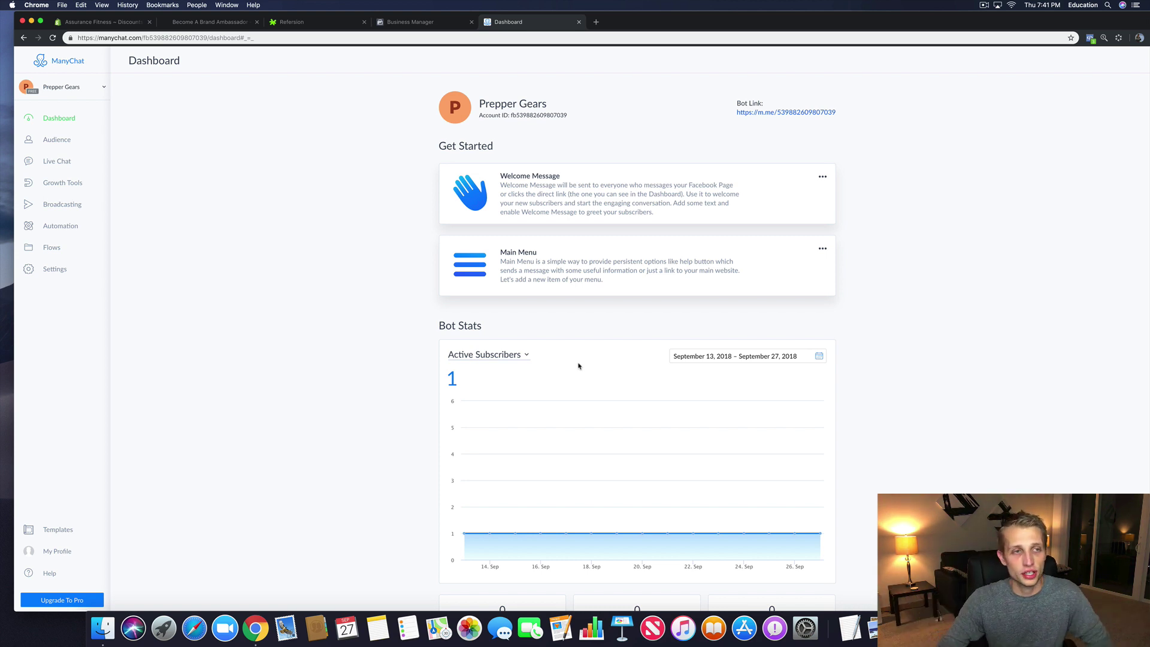
# Step: View the store's Become A Brand Ambassador page and return to the ManyChat dashboard
pyautogui.click(107, 87)
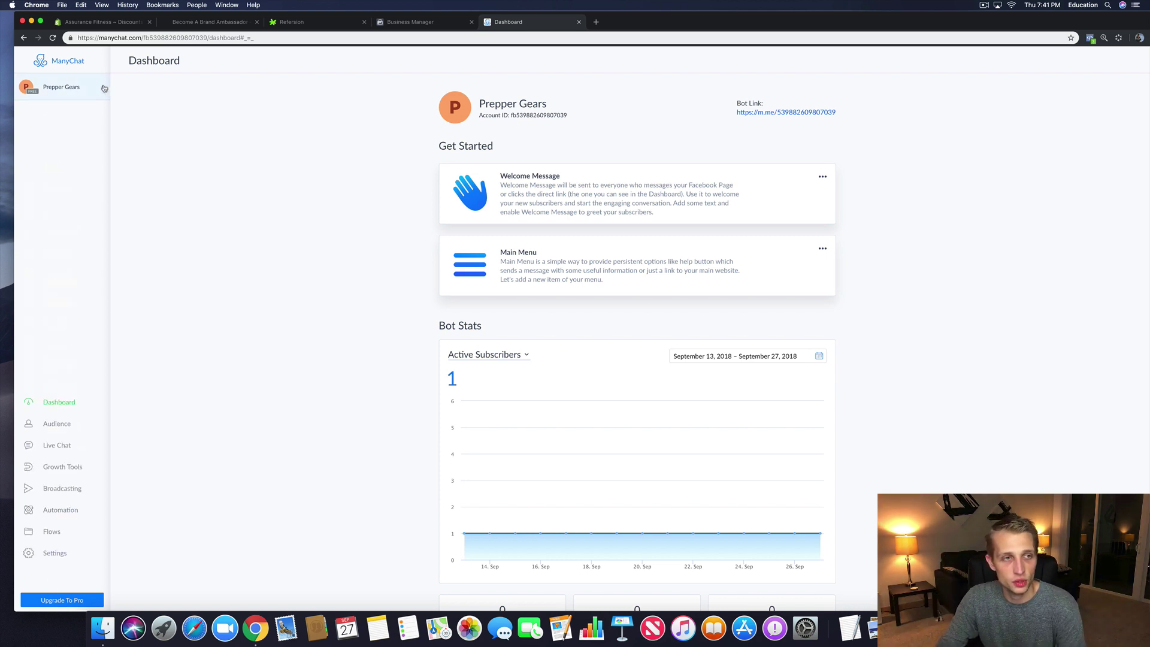
pyautogui.click(67, 88)
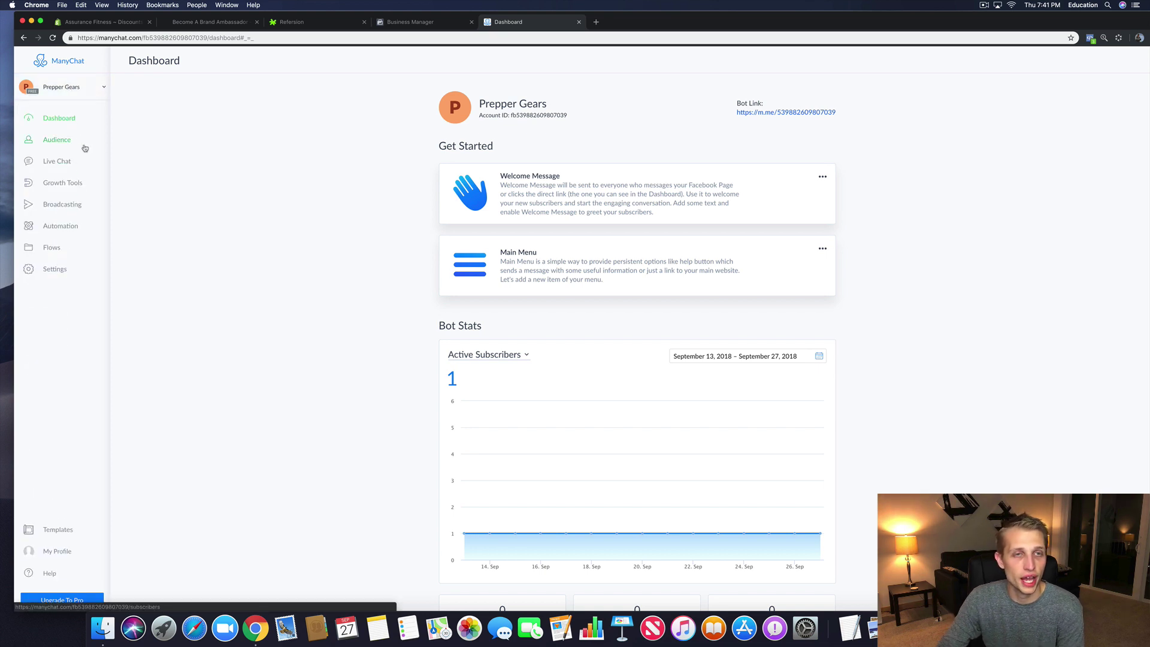
pyautogui.click(220, 24)
pyautogui.scroll(3, 472, 222)
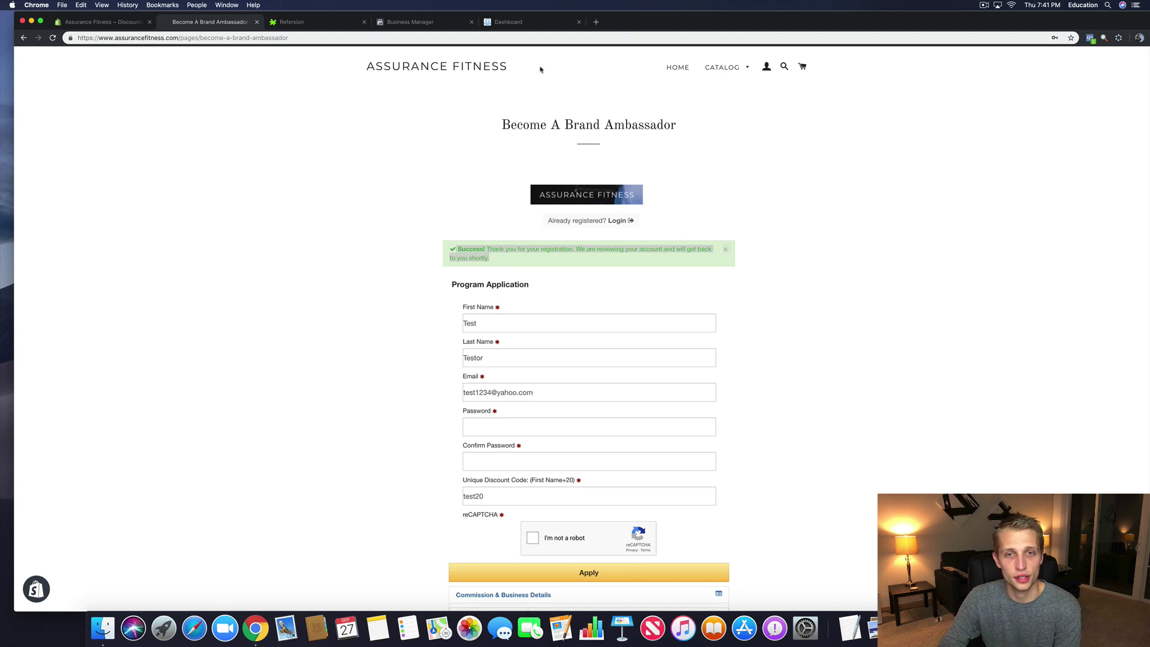
pyautogui.click(503, 23)
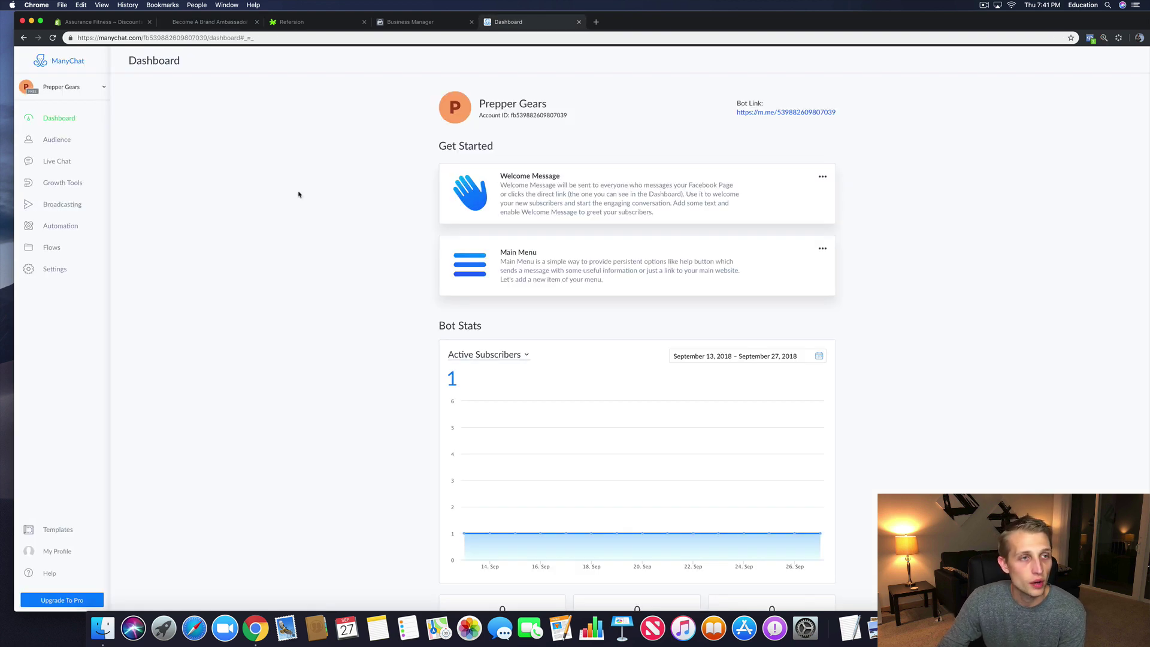
# Step: Add a new page to the ManyChat account by connecting the Assurance Fitness Facebook page
pyautogui.click(71, 87)
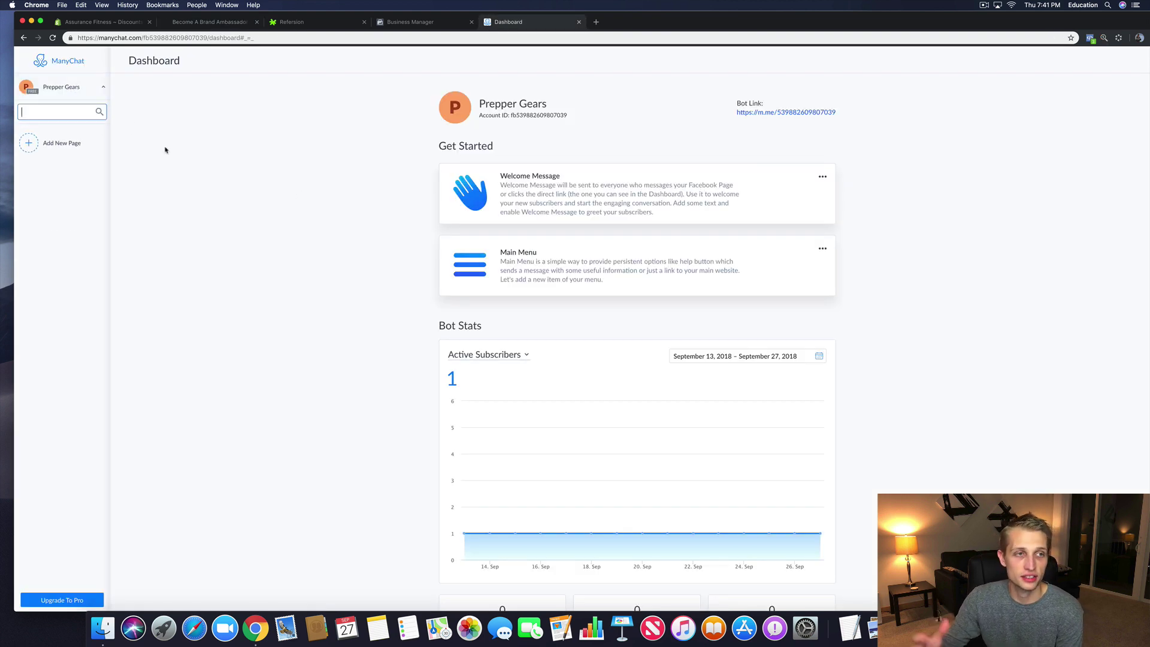
pyautogui.click(24, 144)
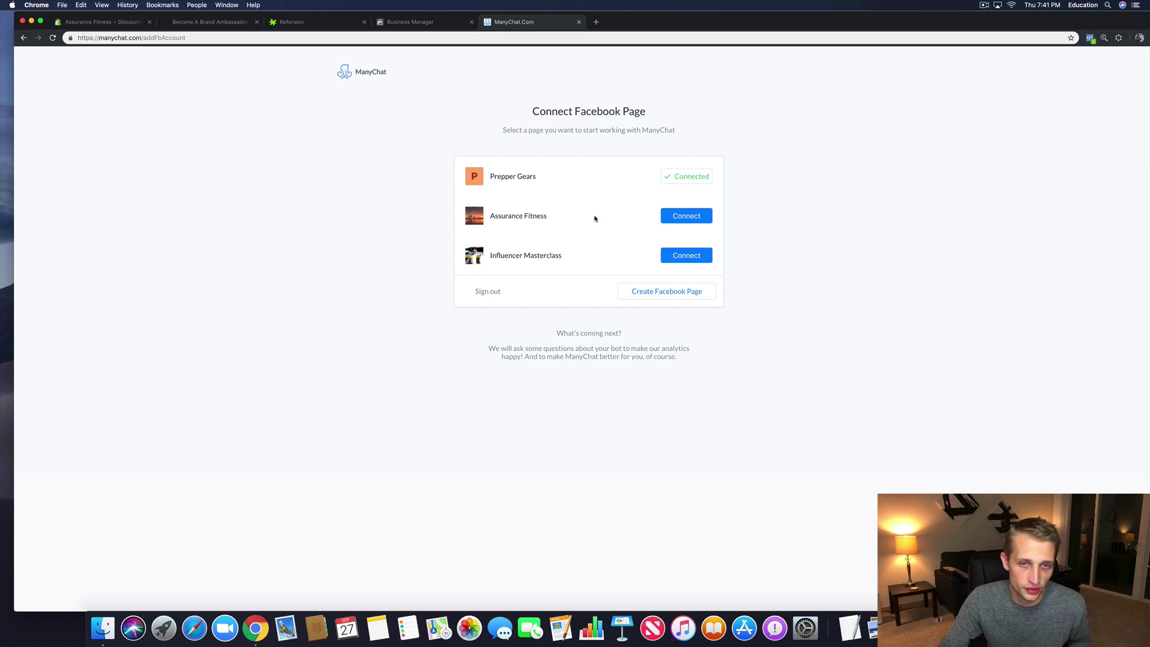
pyautogui.click(687, 218)
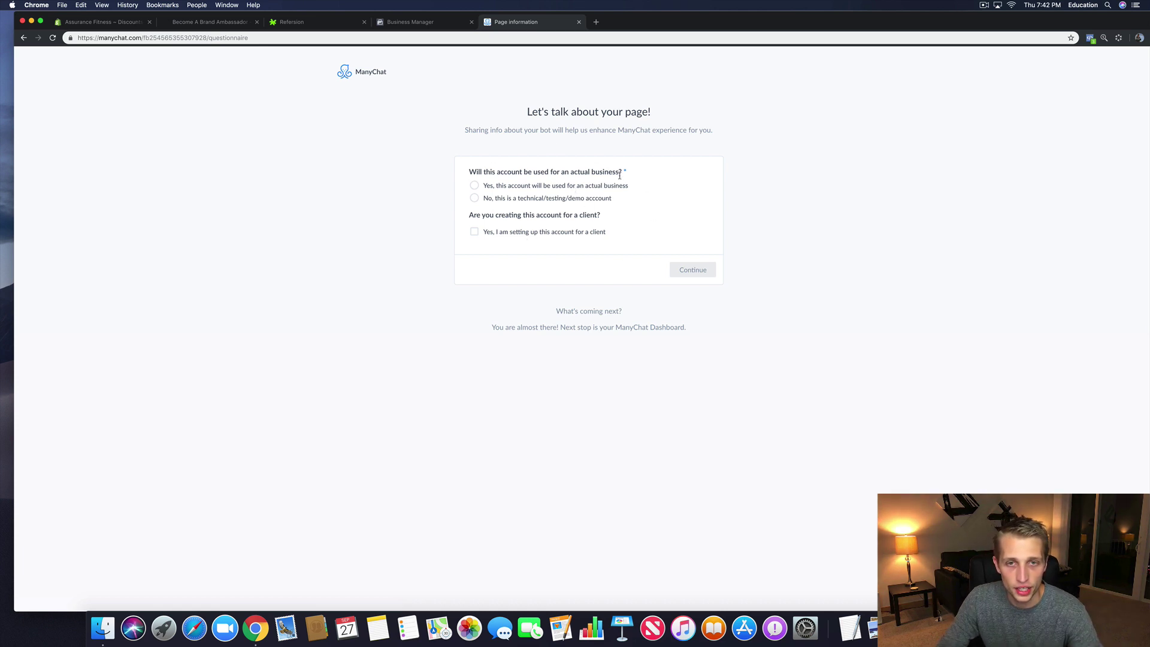
# Step: Declare the account as a technical/testing/demo account, leave the client option unticked, and continue to the dashboard
pyautogui.click(474, 198)
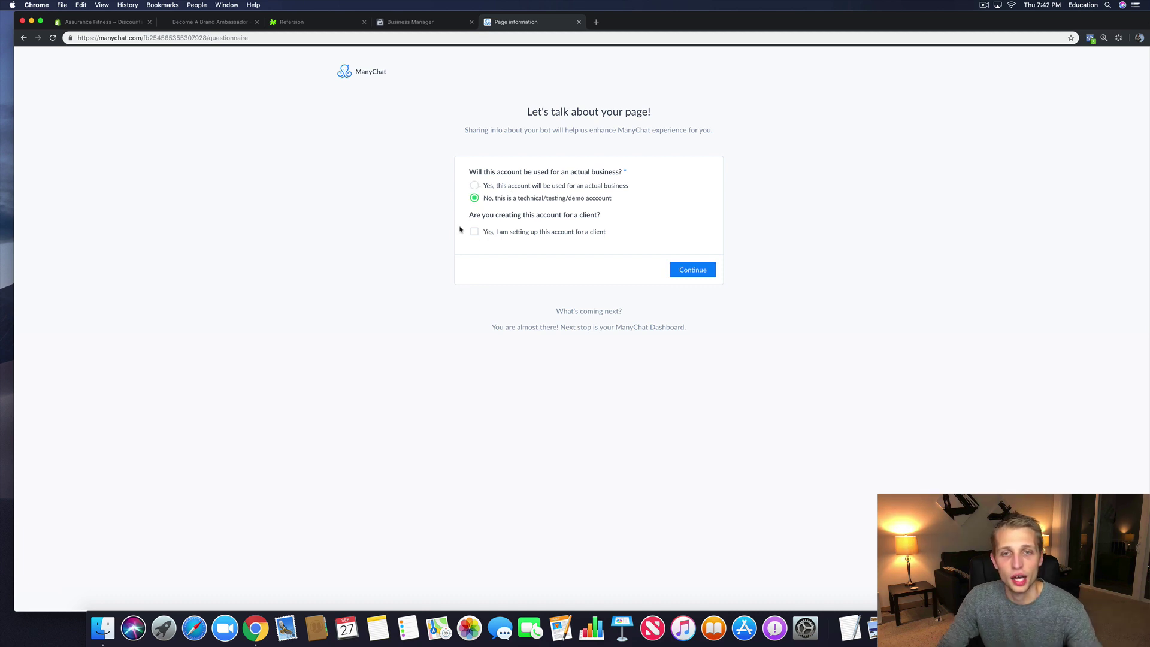
pyautogui.moveTo(467, 216); pyautogui.dragTo(609, 214)
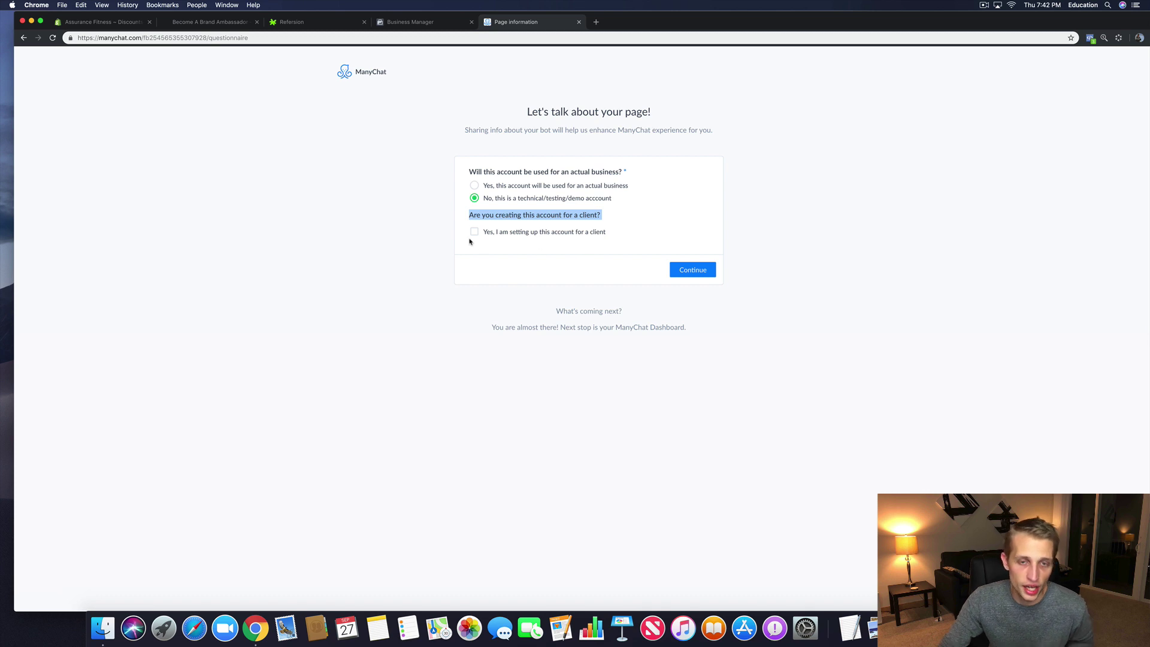
pyautogui.click(753, 297)
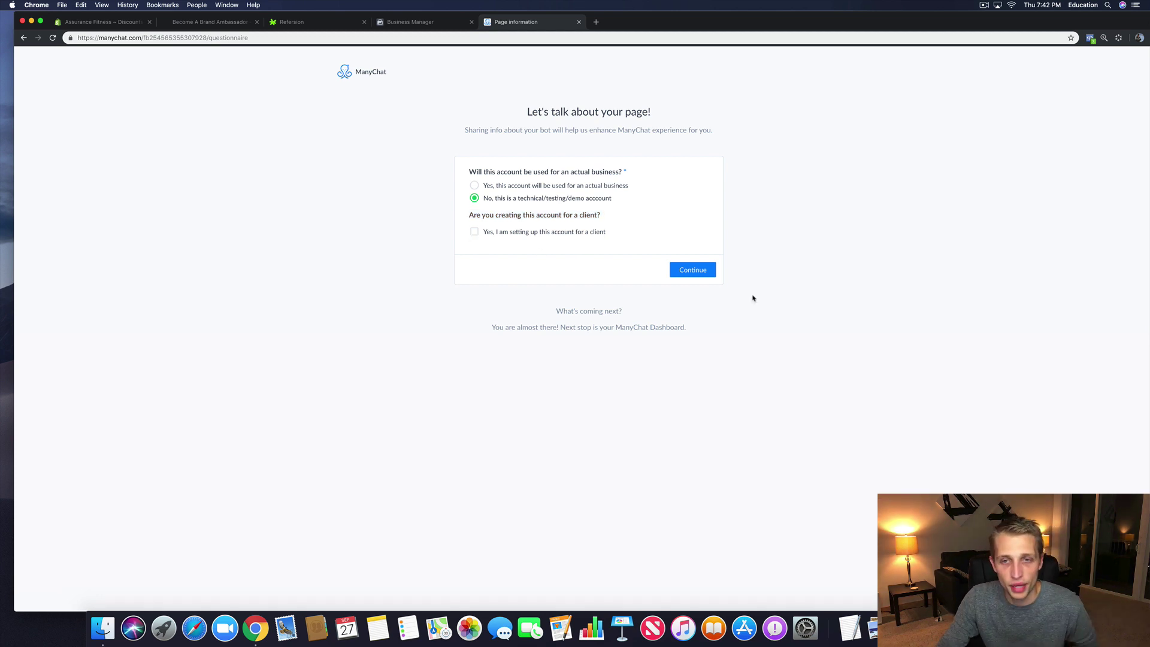
pyautogui.click(692, 271)
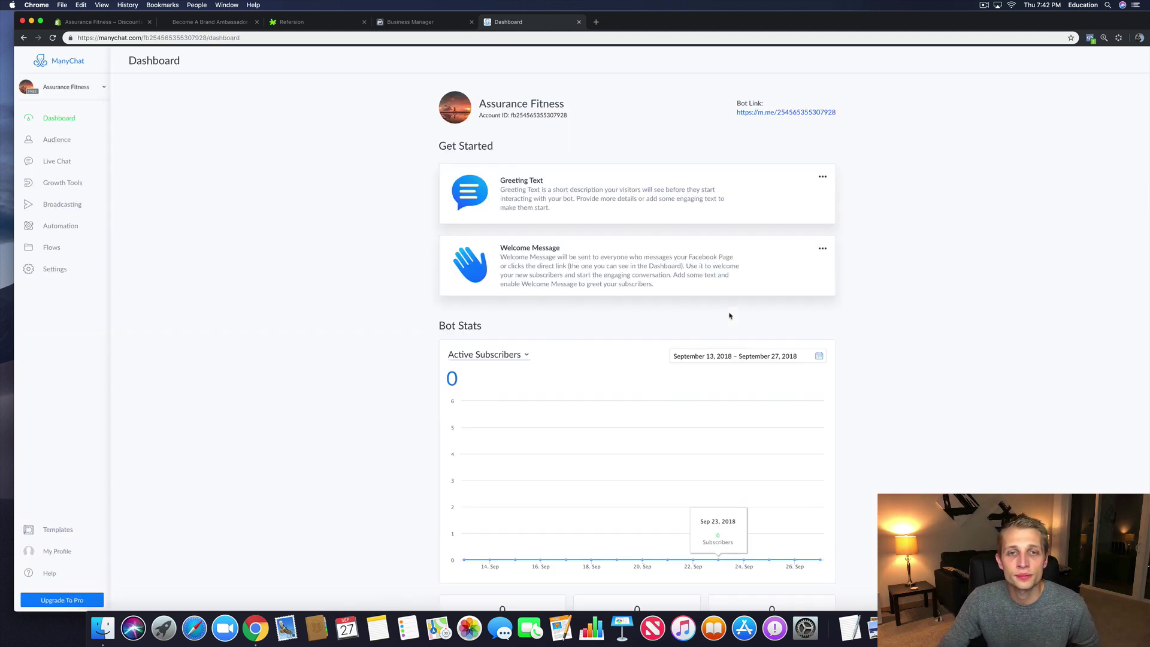
# Step: Look over the Assurance Fitness dashboard, from the Get Started cards down to the Bot Stats chart
pyautogui.scroll(-5, 900, 383)
pyautogui.scroll(5, 898, 385)
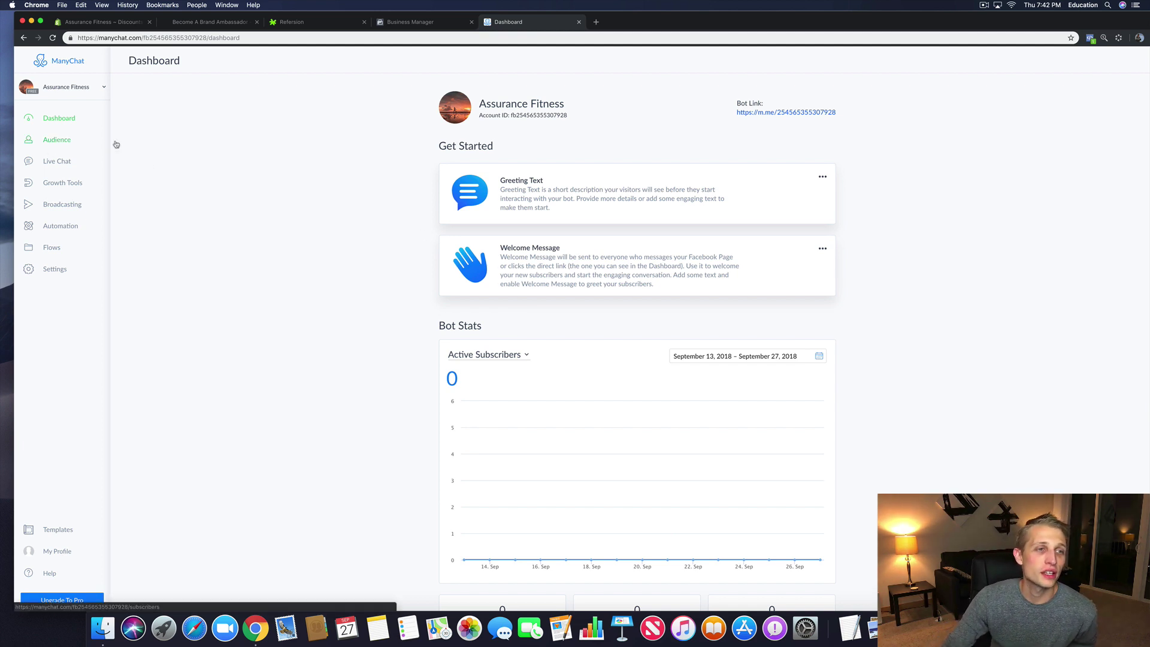
pyautogui.scroll(-1, 515, 288)
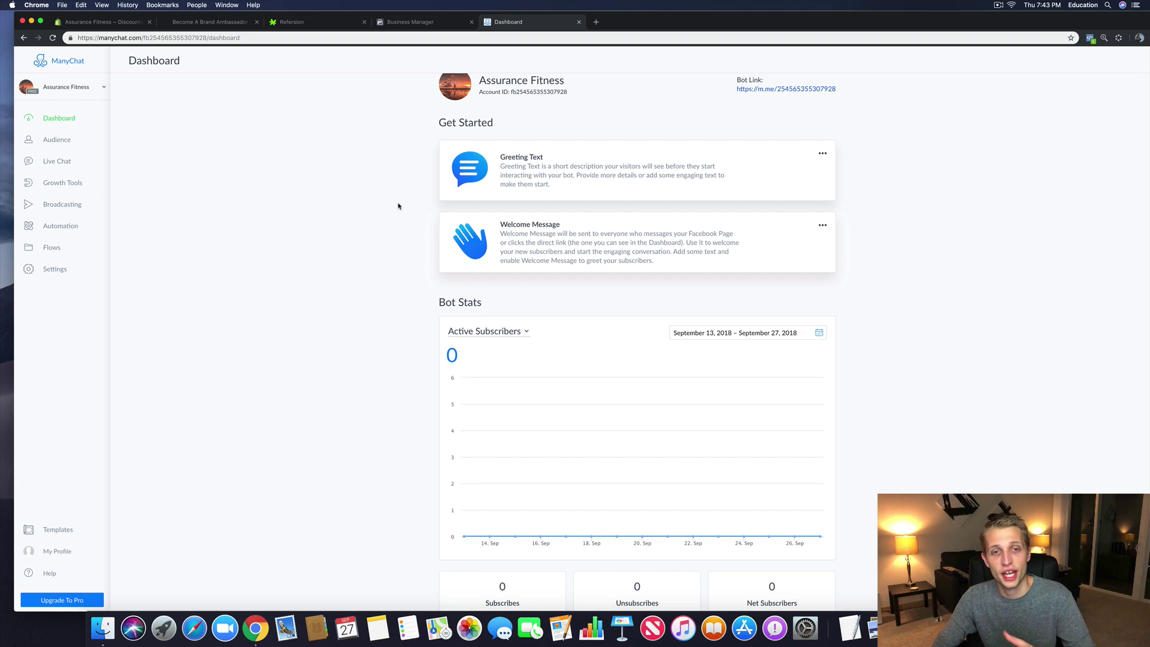
pyautogui.scroll(-4, 523, 282)
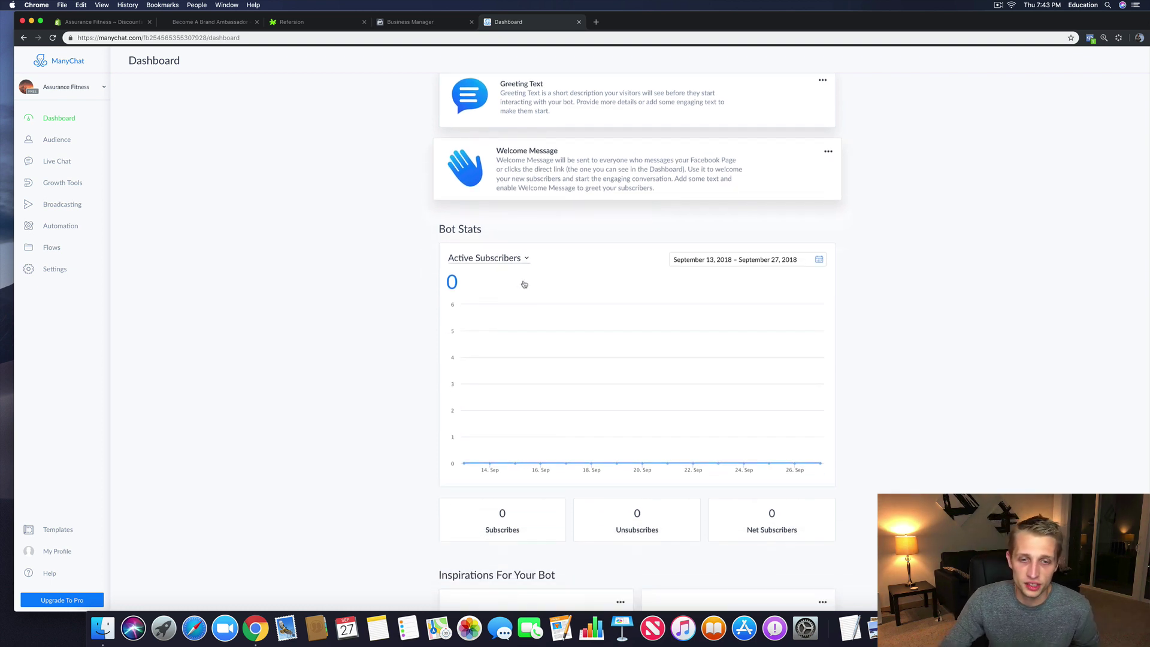
pyautogui.scroll(-2, 384, 230)
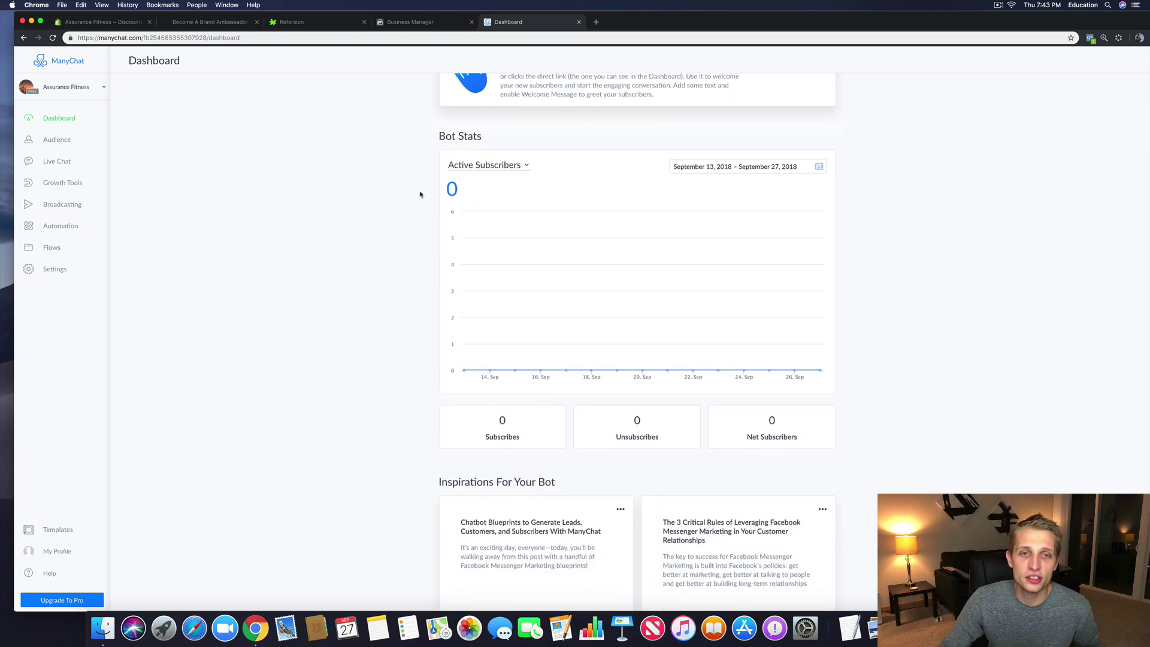
pyautogui.moveTo(443, 130); pyautogui.dragTo(482, 139)
pyautogui.click(471, 192)
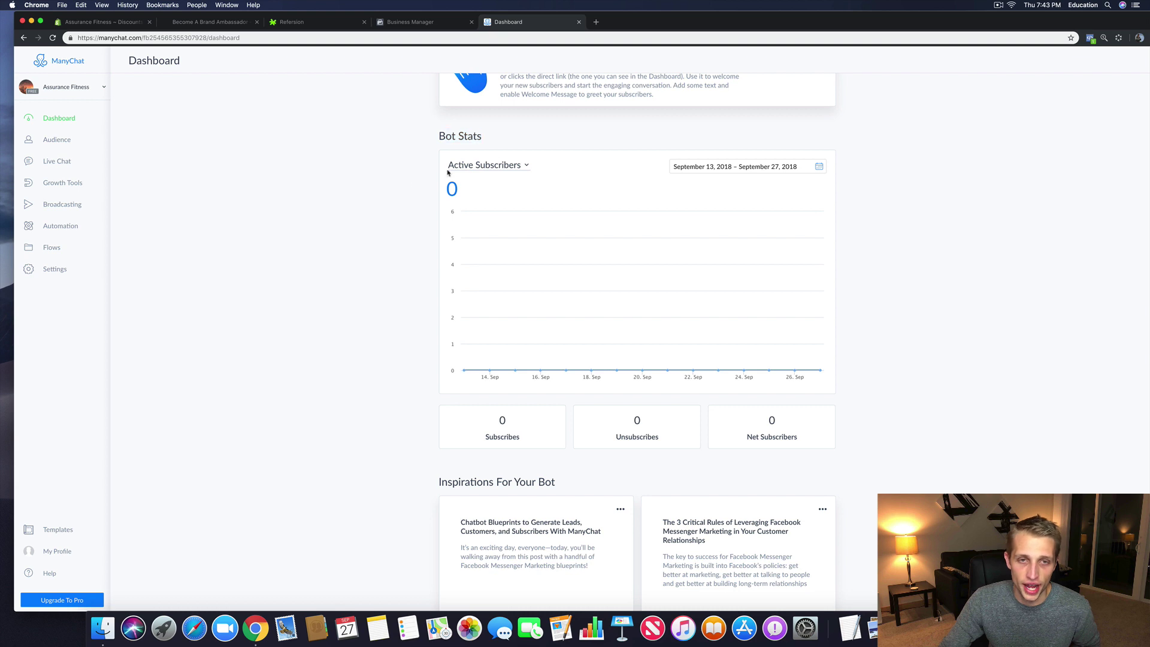
pyautogui.scroll(-1, 525, 239)
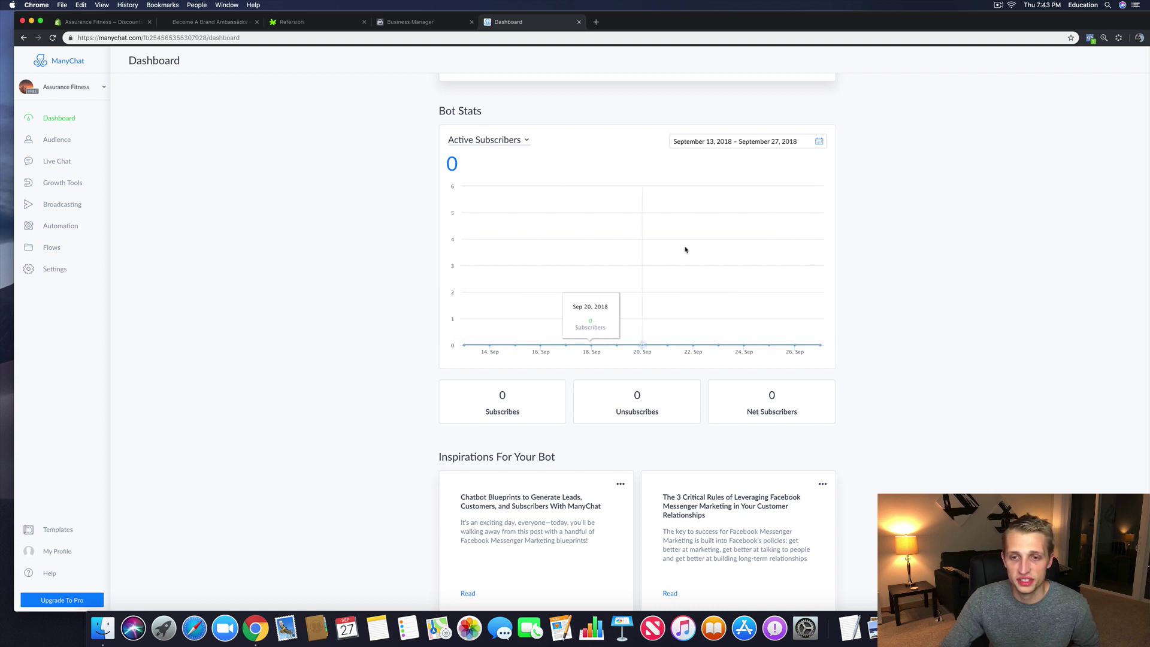
# Step: Examine the Subscribes, Unsubscribes, Net Subscribers and Active Subscribers figures and the bot inspiration articles on the dashboard
pyautogui.moveTo(498, 395); pyautogui.dragTo(506, 398)
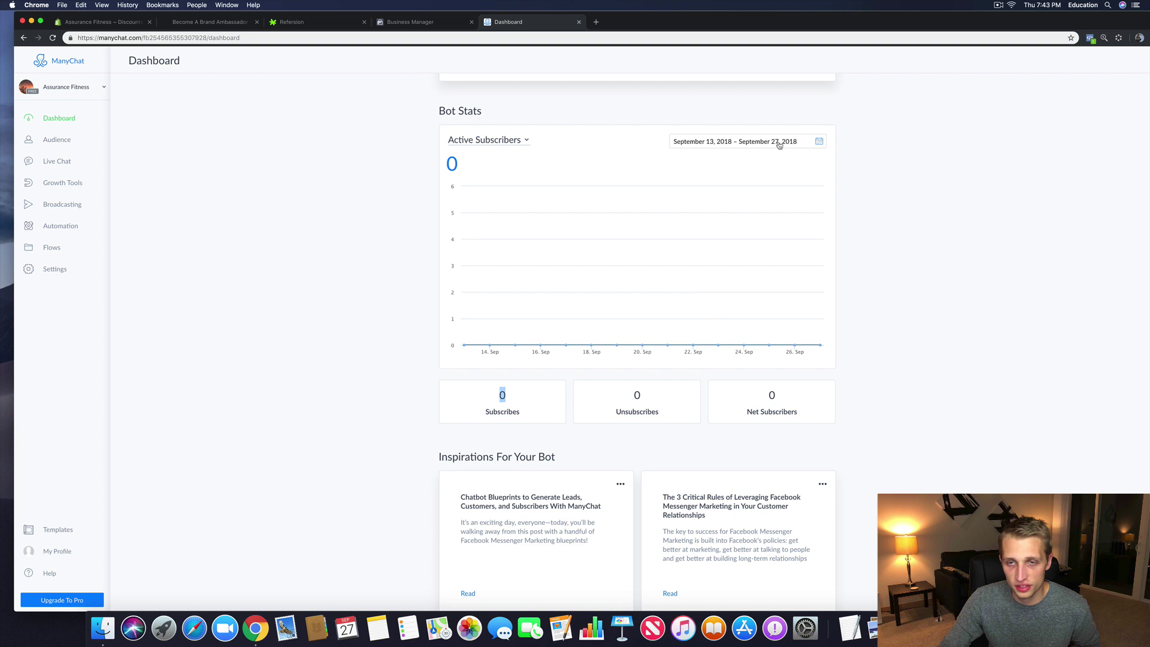
pyautogui.doubleClick(637, 395)
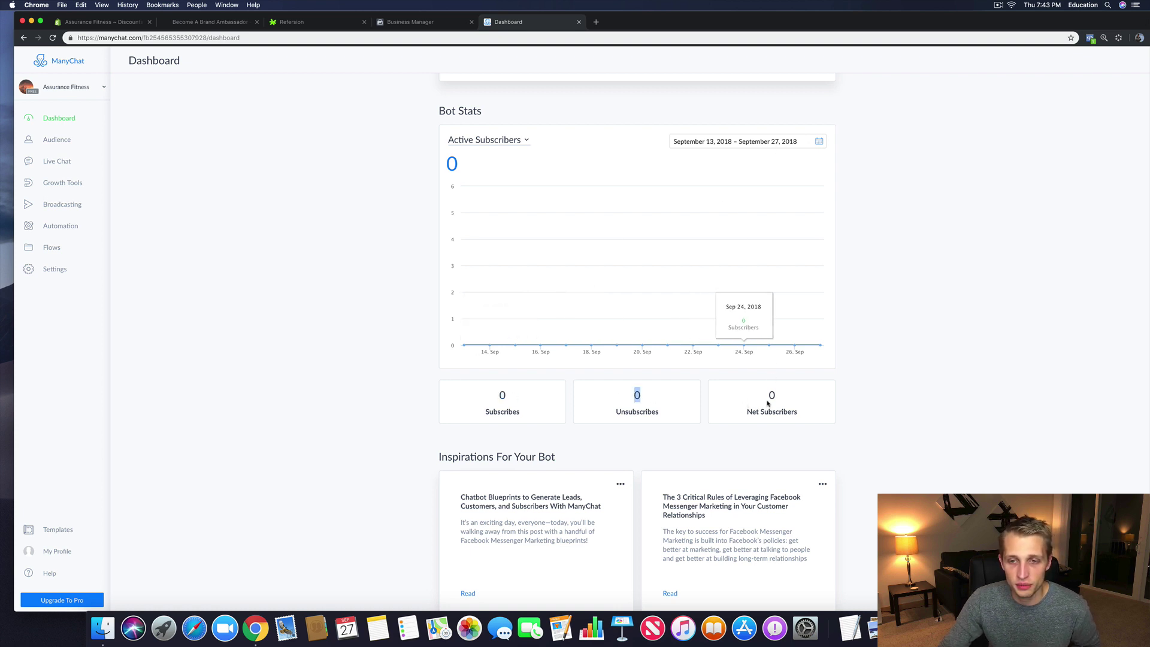
pyautogui.moveTo(769, 395); pyautogui.dragTo(785, 400)
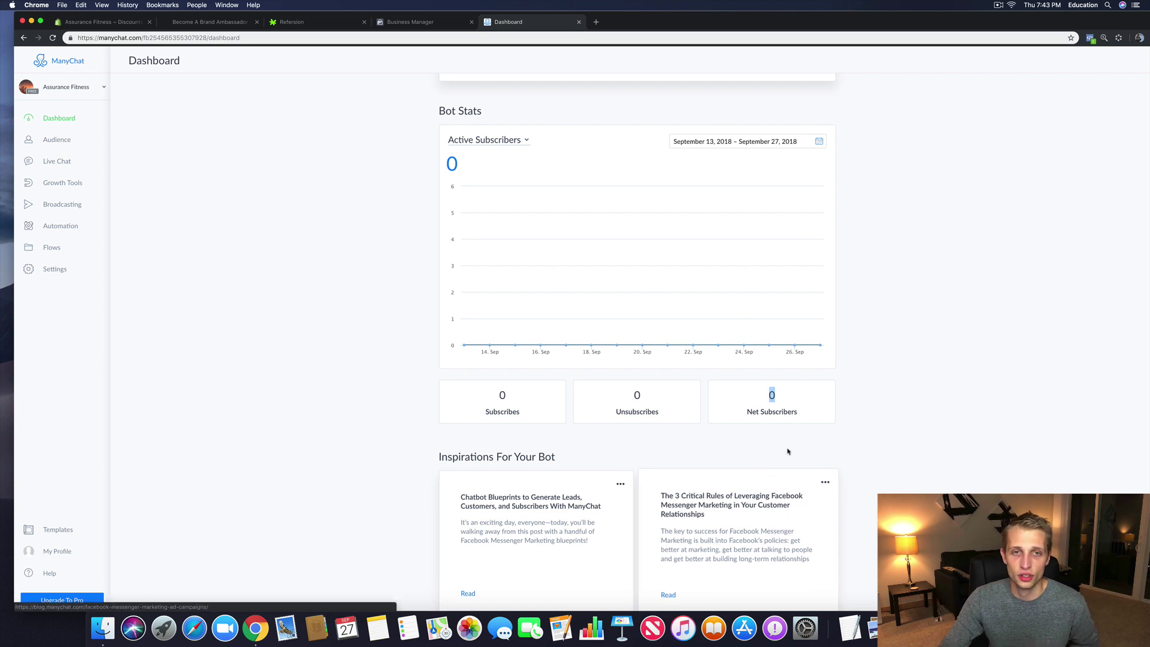
pyautogui.doubleClick(504, 396)
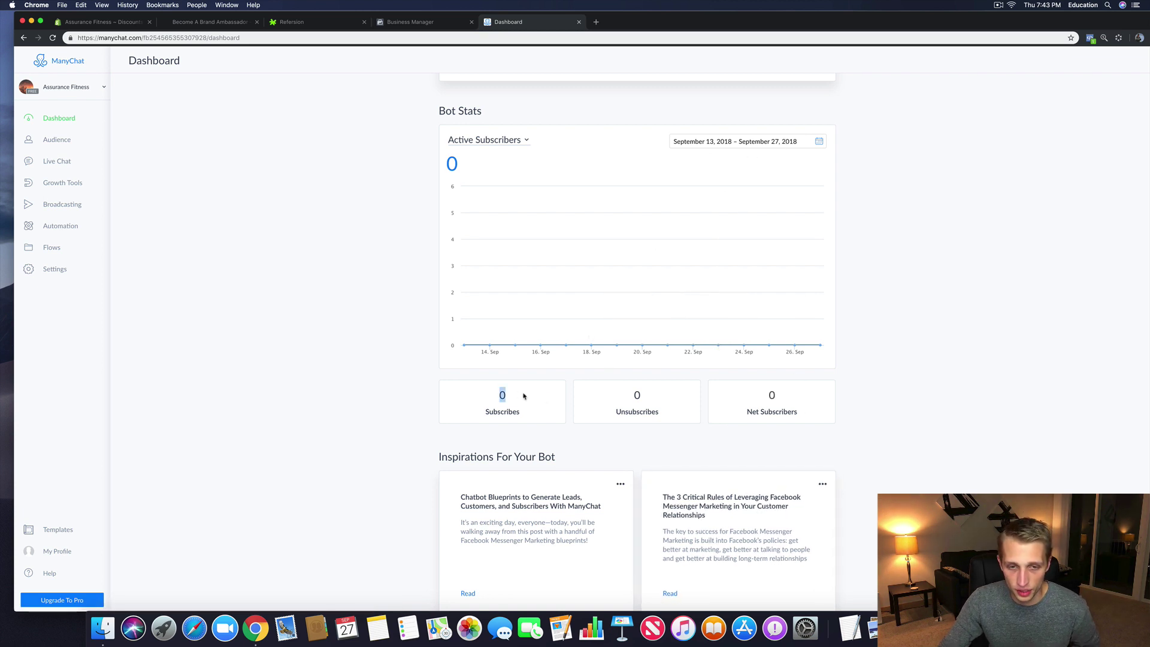
pyautogui.doubleClick(637, 396)
pyautogui.doubleClick(772, 396)
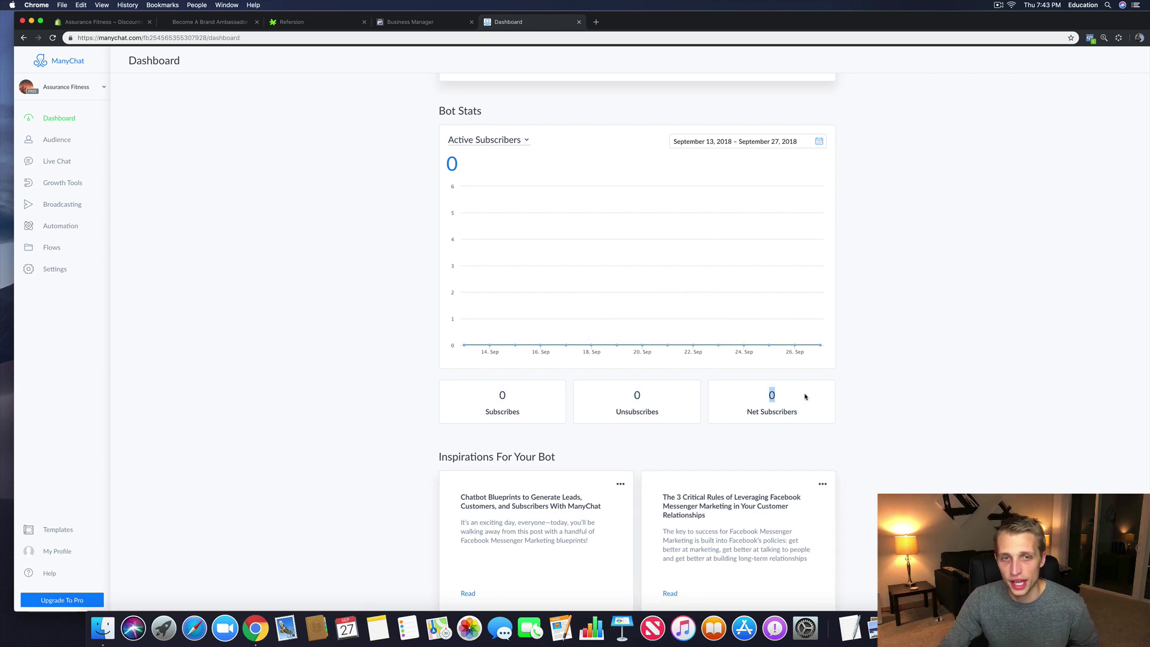
pyautogui.moveTo(554, 187); pyautogui.dragTo(469, 153)
pyautogui.scroll(-2, 549, 247)
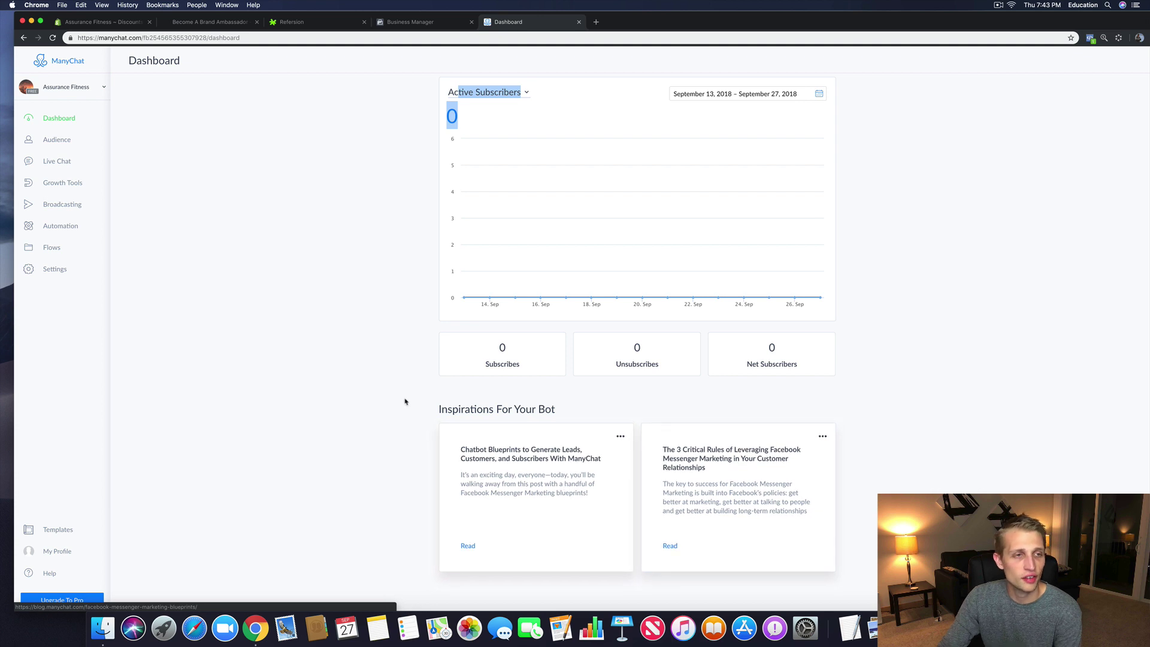
pyautogui.scroll(3, 405, 402)
pyautogui.scroll(1, 407, 404)
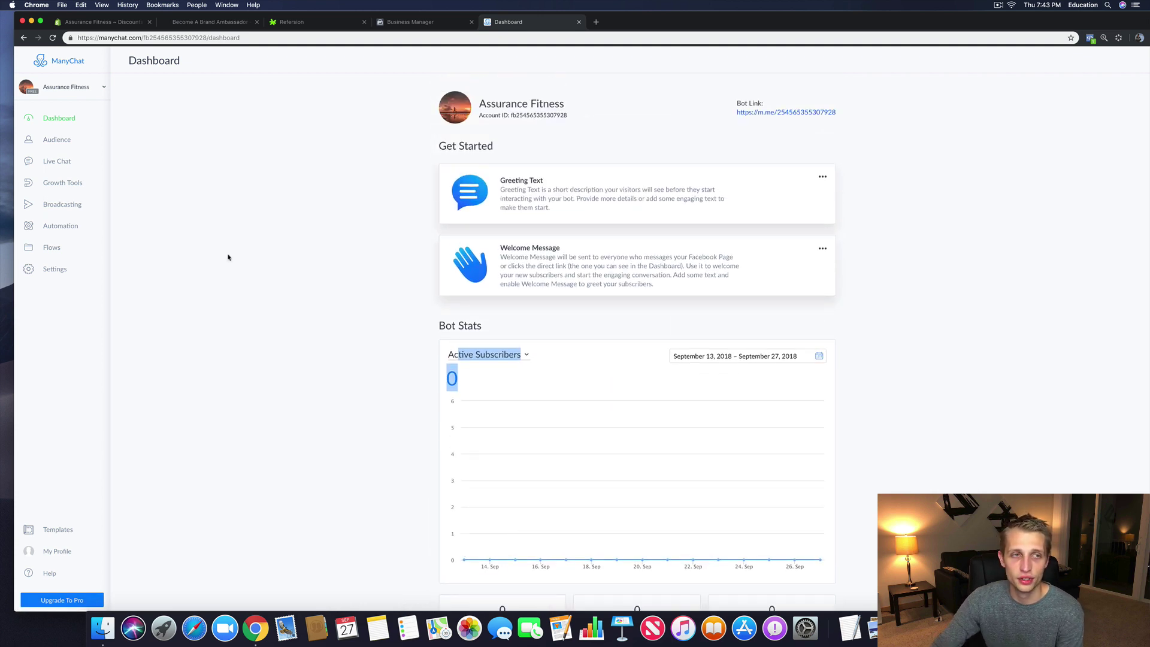
# Step: Open the Audience section and examine the condition types available for filtering subscribers
pyautogui.click(68, 142)
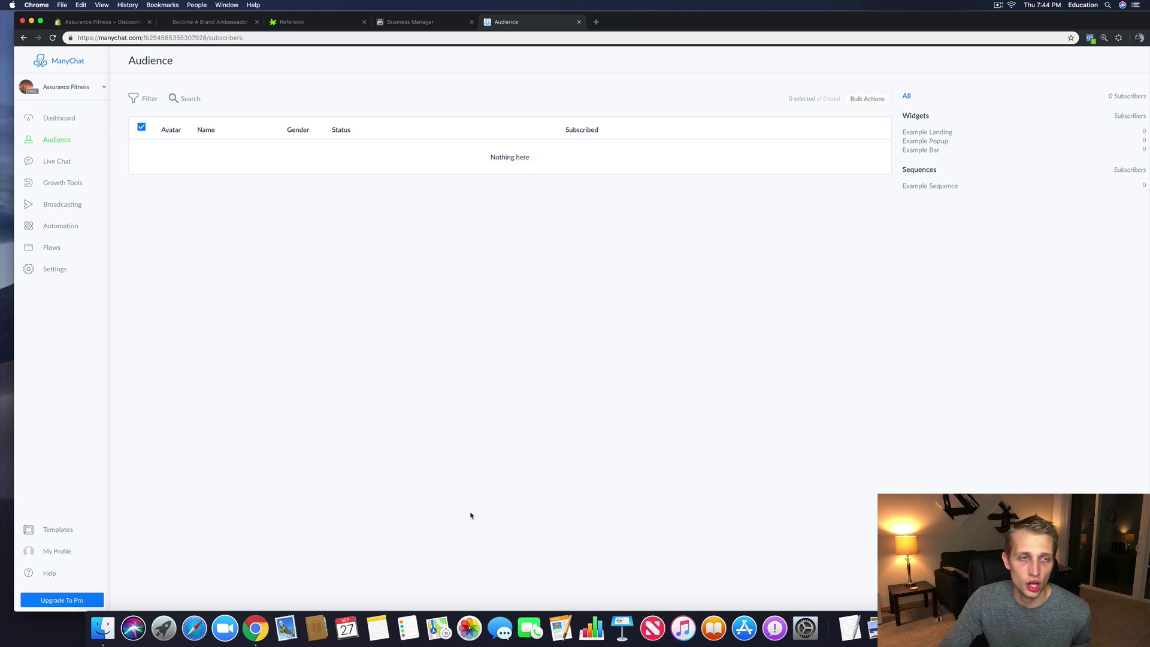
pyautogui.click(143, 98)
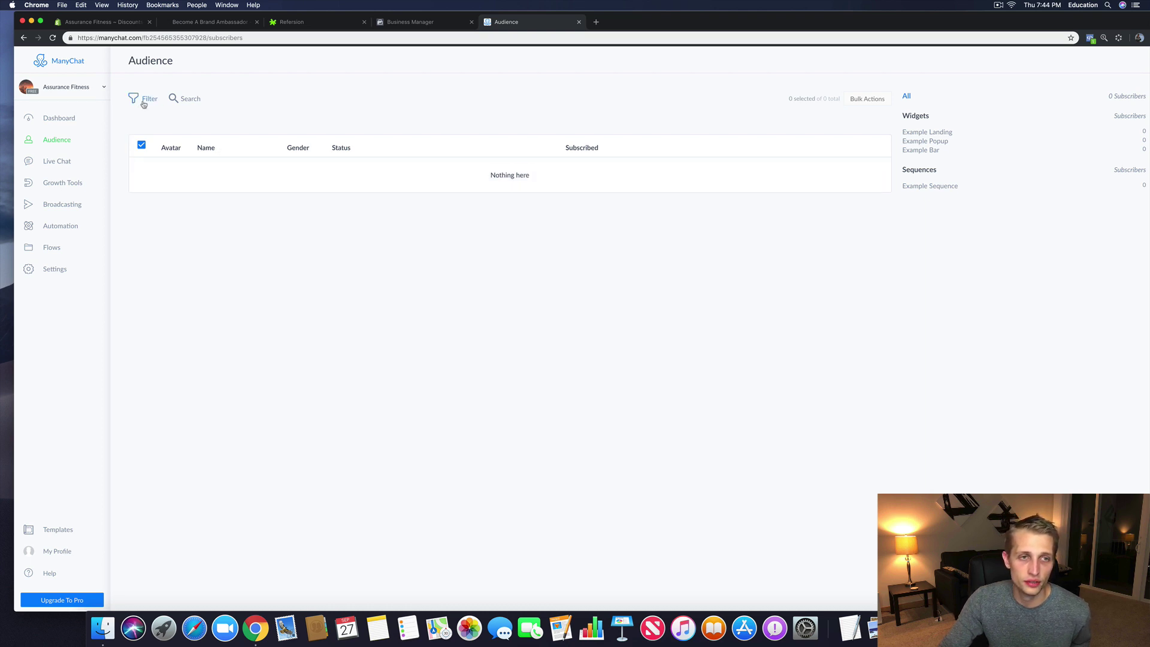
pyautogui.click(490, 123)
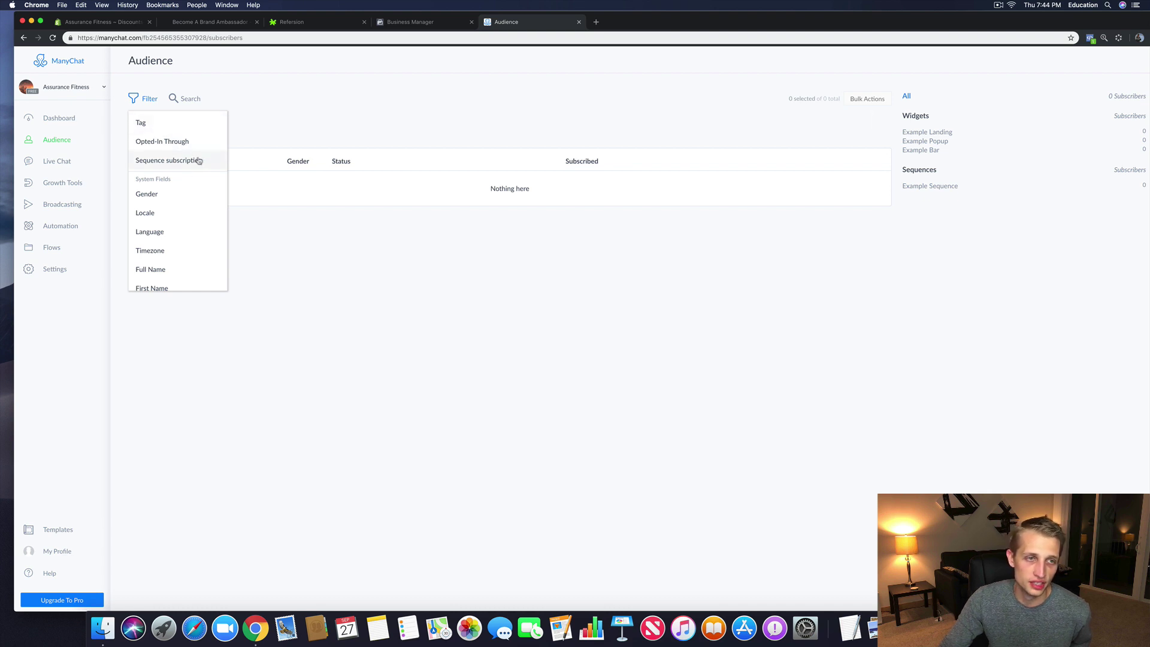
pyautogui.scroll(-3, 187, 269)
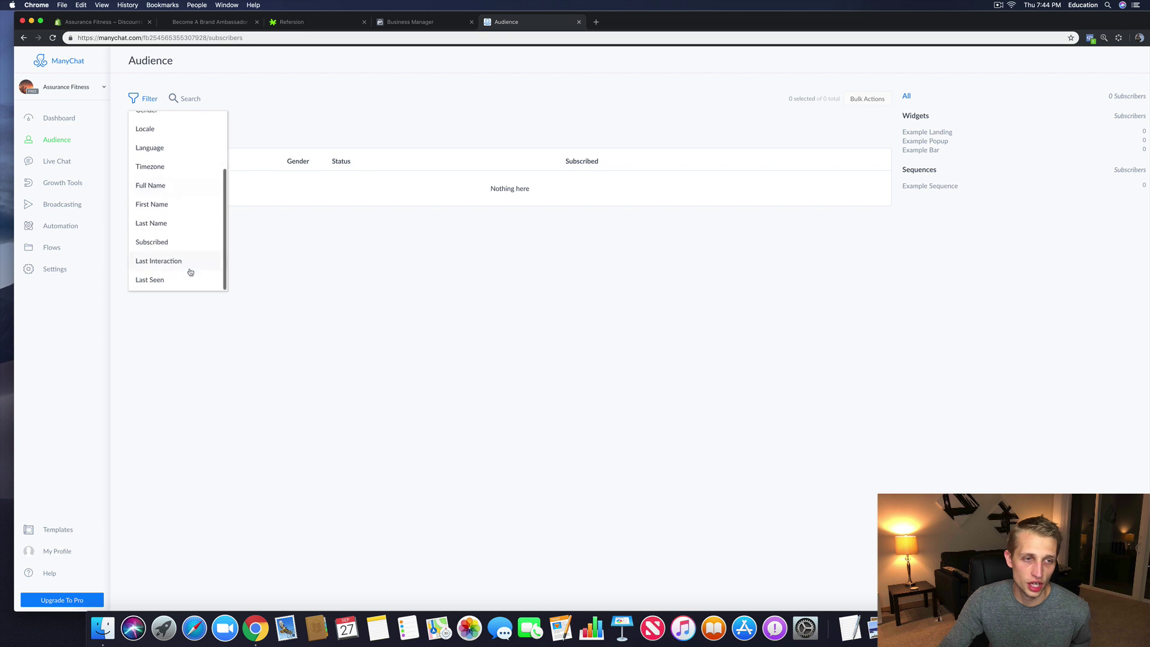
pyautogui.click(287, 261)
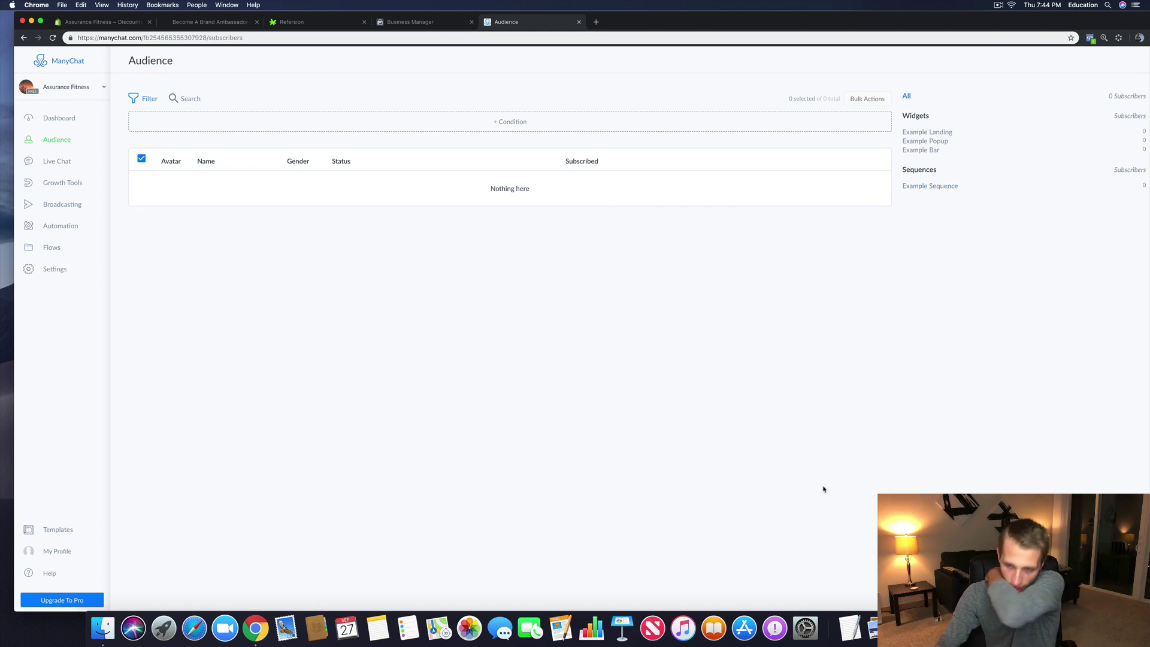
# Step: Open the Live Chat section to view the page's conversations
pyautogui.click(59, 163)
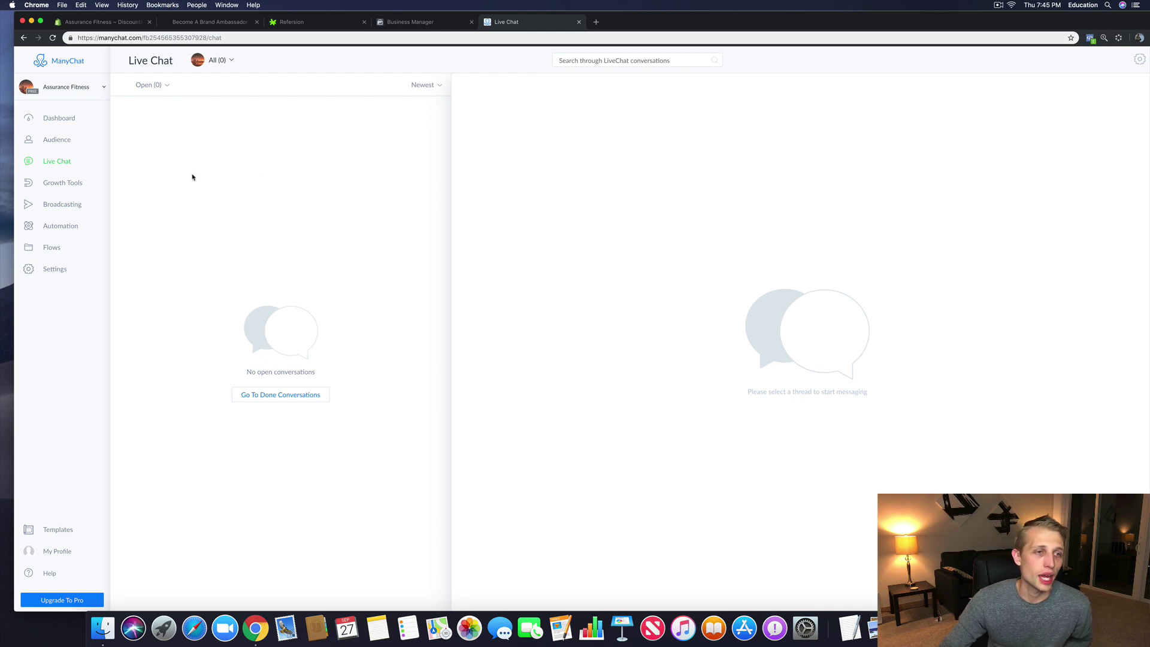
# Step: Delete the Example Landing, Example Popup and Example Bar widgets from the Growth Tools section
pyautogui.click(72, 183)
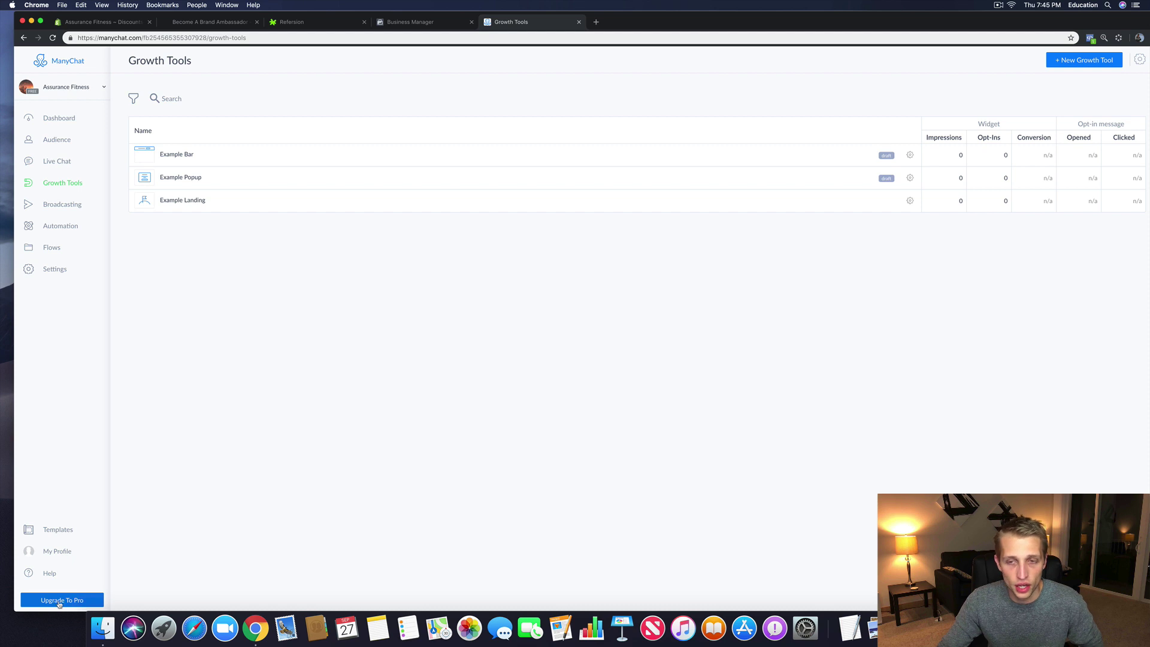
pyautogui.click(909, 201)
pyautogui.click(878, 256)
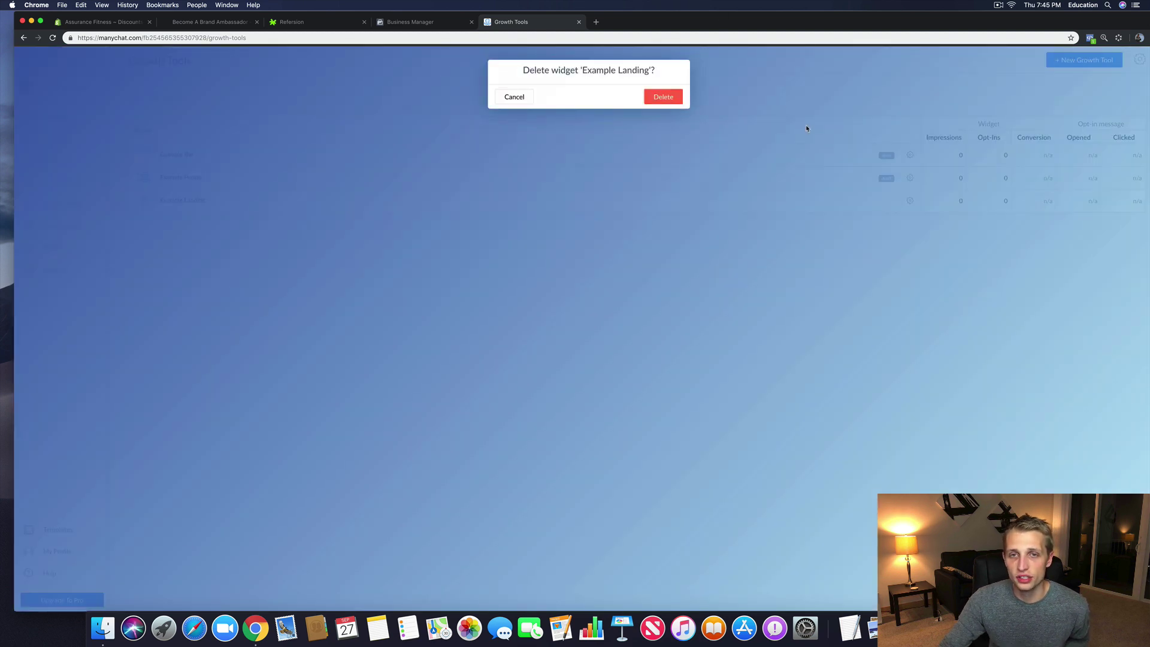
pyautogui.click(653, 97)
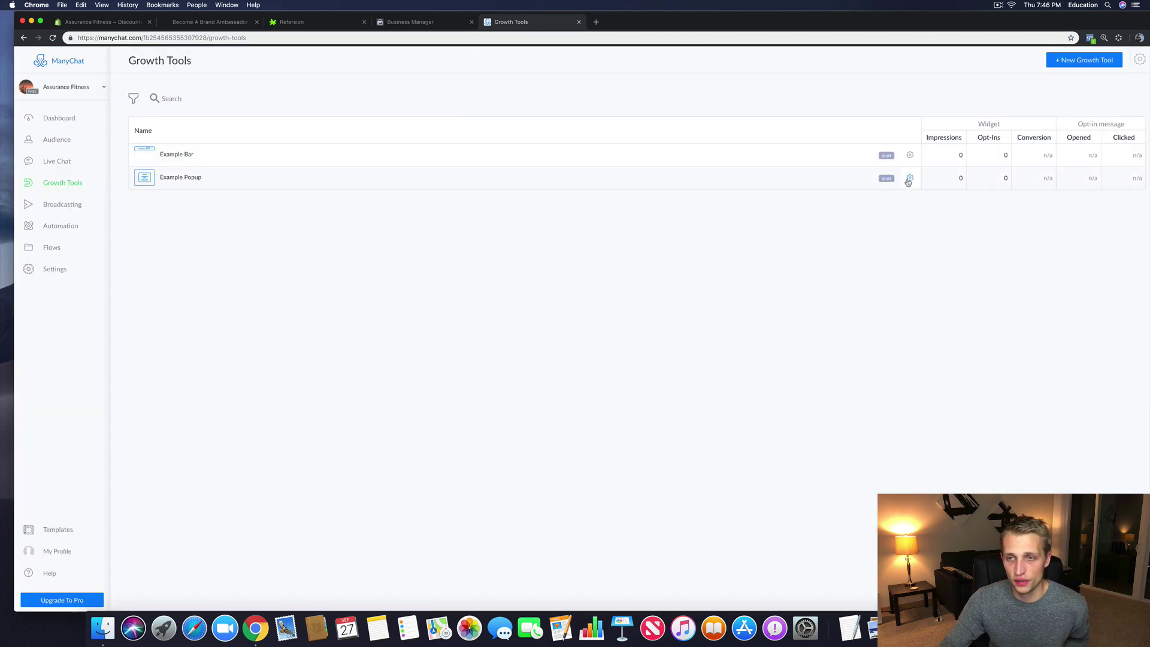
pyautogui.click(909, 178)
pyautogui.click(876, 231)
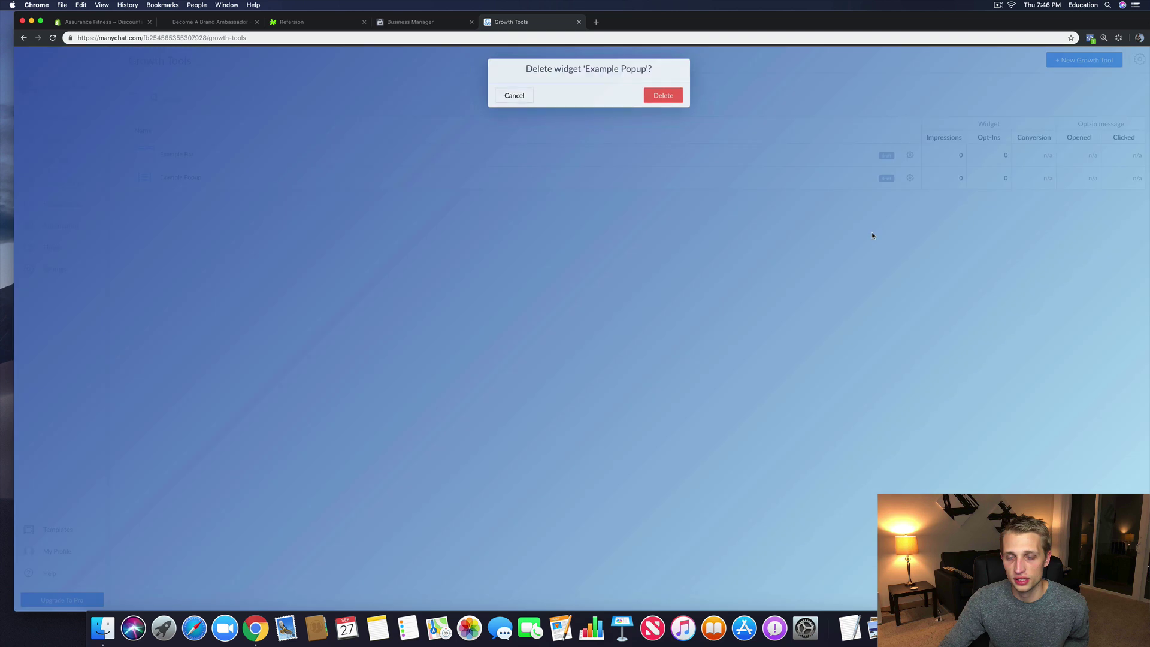
pyautogui.click(663, 99)
pyautogui.click(910, 156)
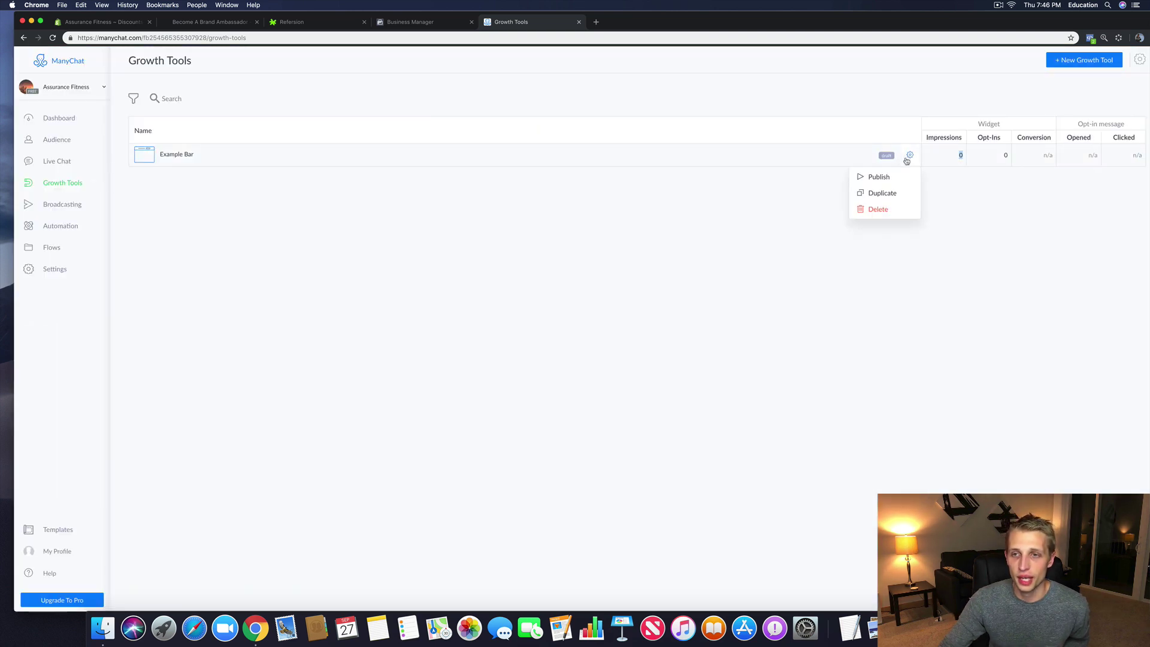
pyautogui.click(881, 209)
pyautogui.click(662, 97)
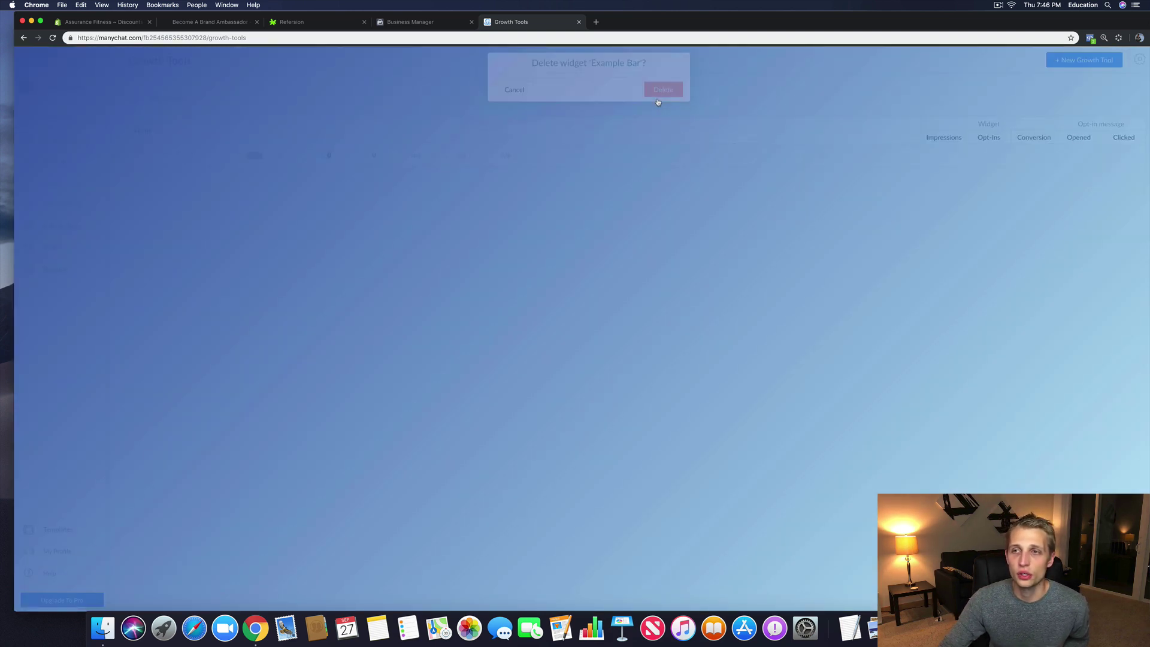
# Step: Create a growth tool of the Bar type, look over its initial-state settings and return to the widget list
pyautogui.click(1084, 60)
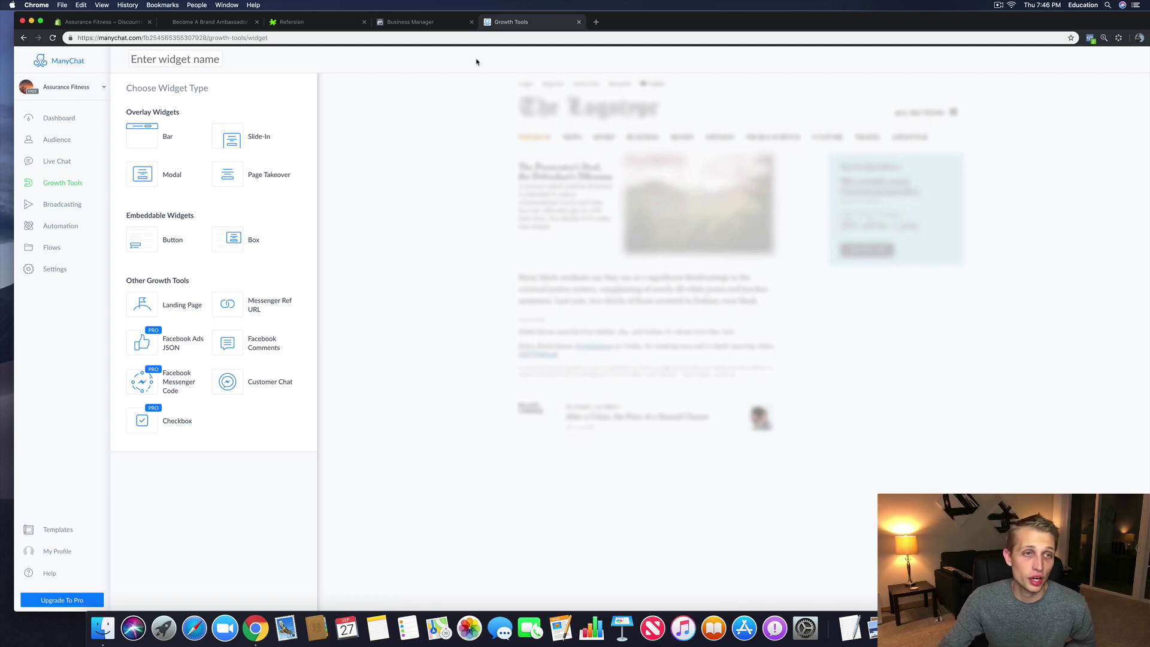
pyautogui.click(149, 136)
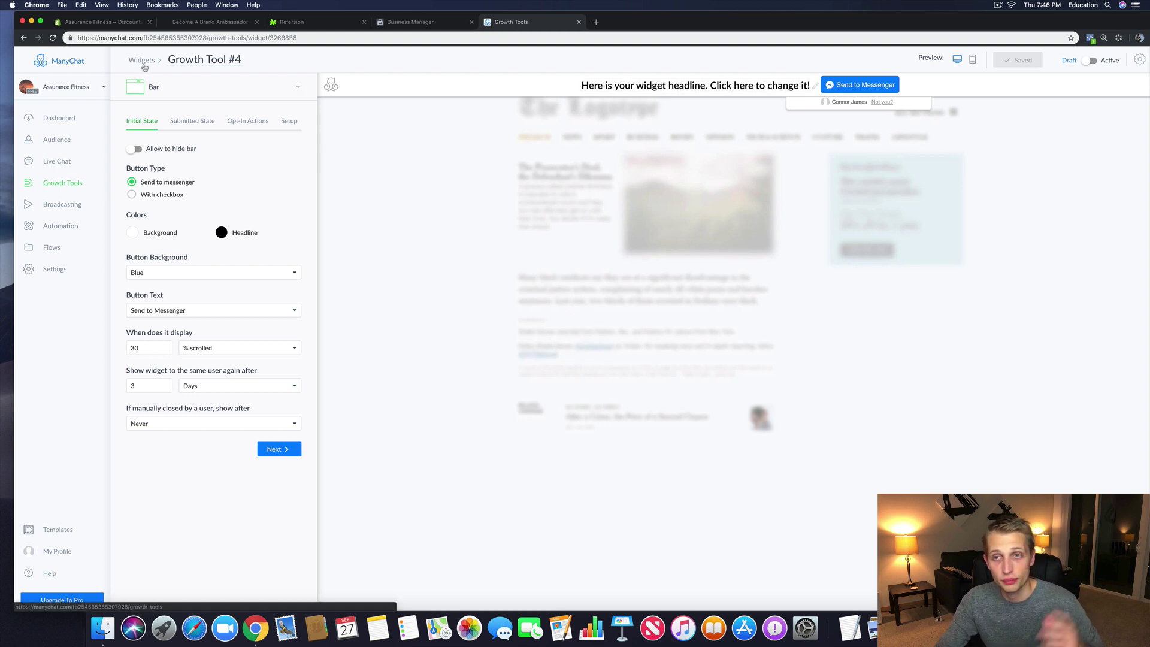
pyautogui.click(142, 61)
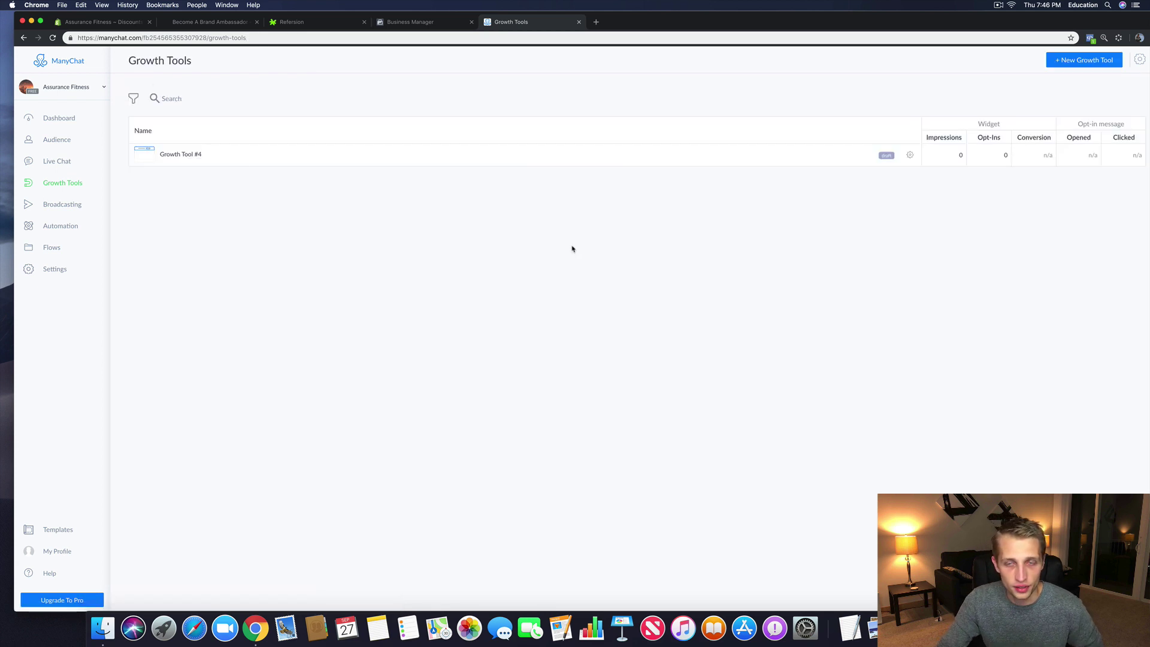
# Step: Delete the Bar growth tool from the widget list
pyautogui.click(910, 155)
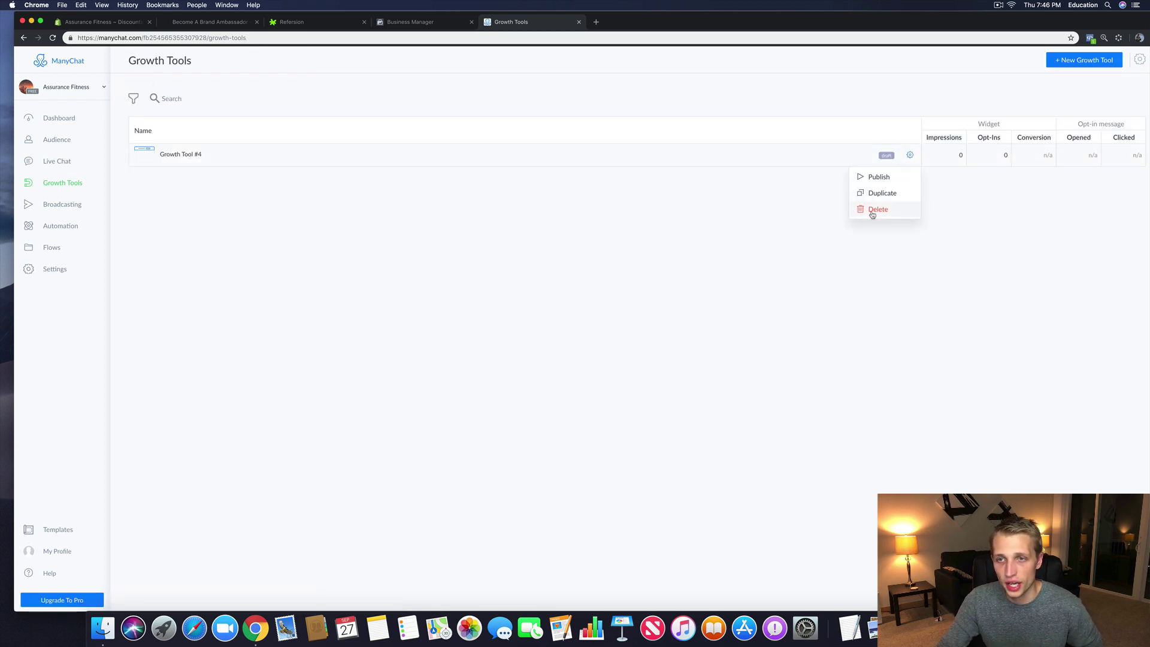
pyautogui.click(878, 209)
pyautogui.click(662, 96)
# Step: Create a Slide-In growth tool, set its button type to With checkbox and examine the options for when it displays
pyautogui.click(1086, 60)
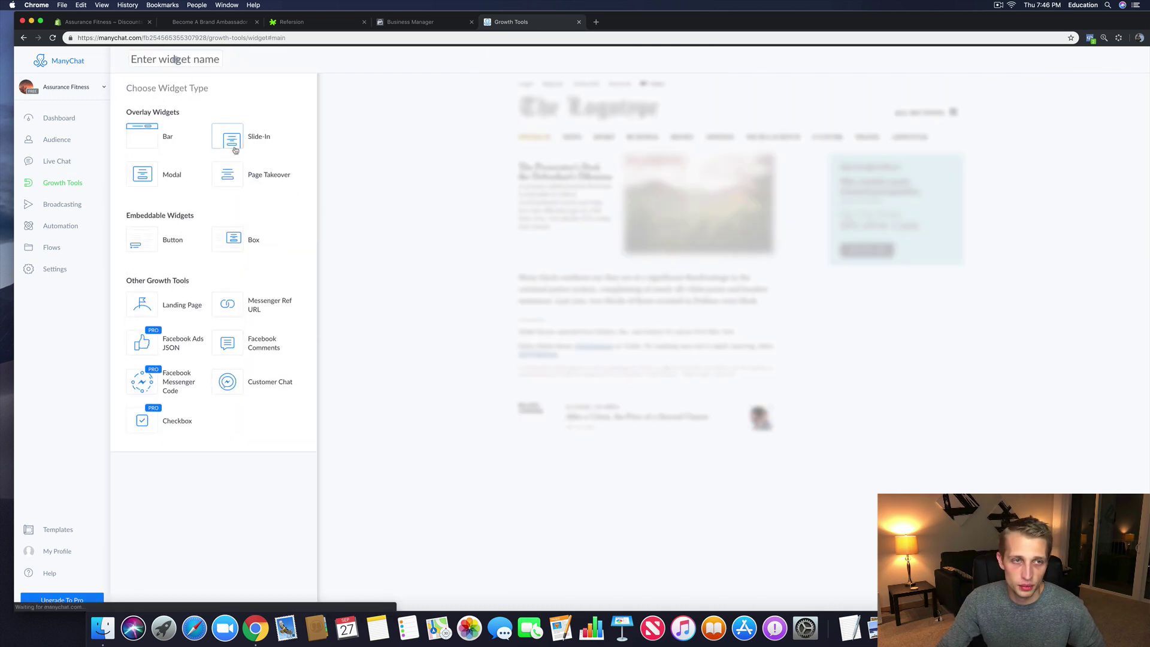
pyautogui.click(231, 141)
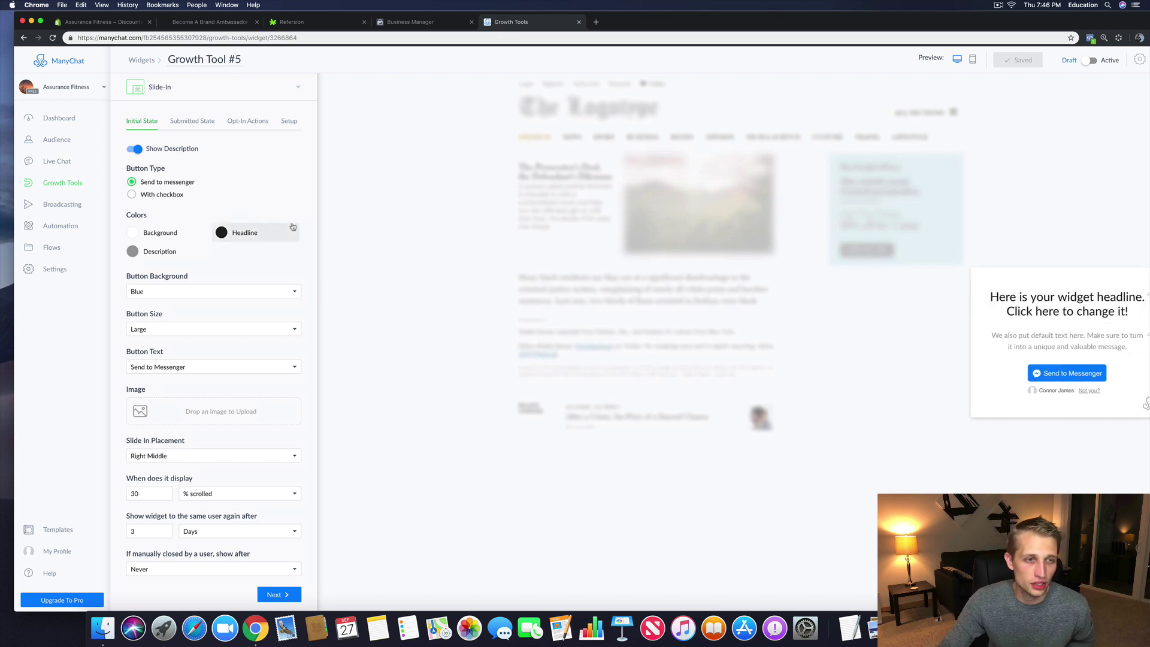
pyautogui.click(146, 195)
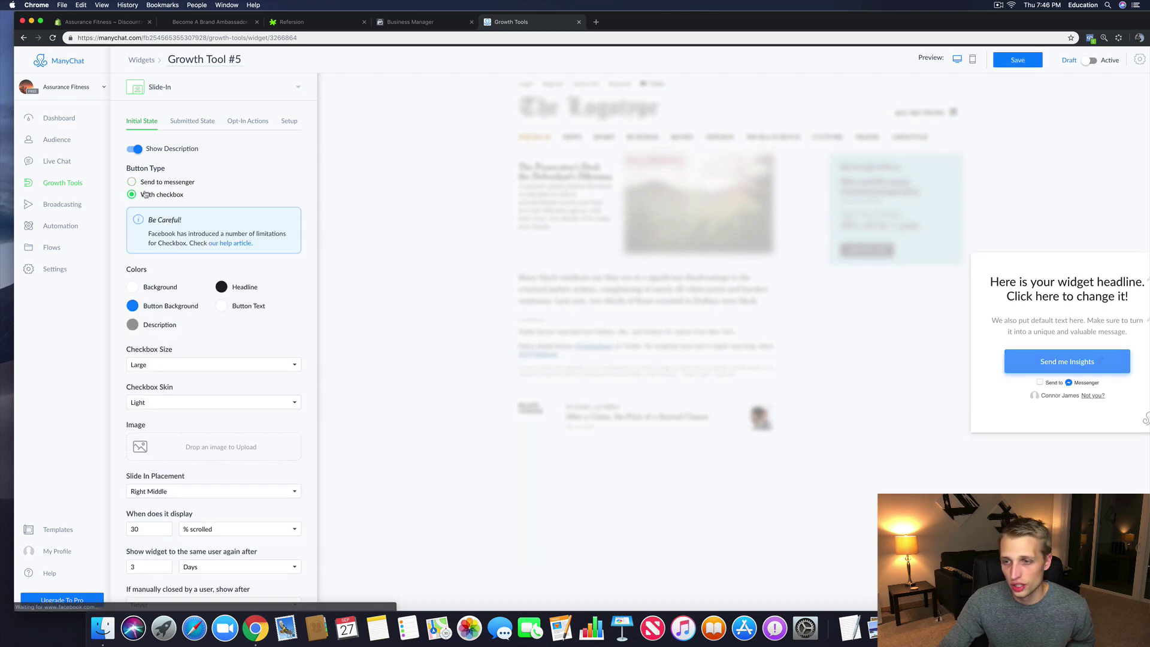
pyautogui.scroll(-2, 177, 374)
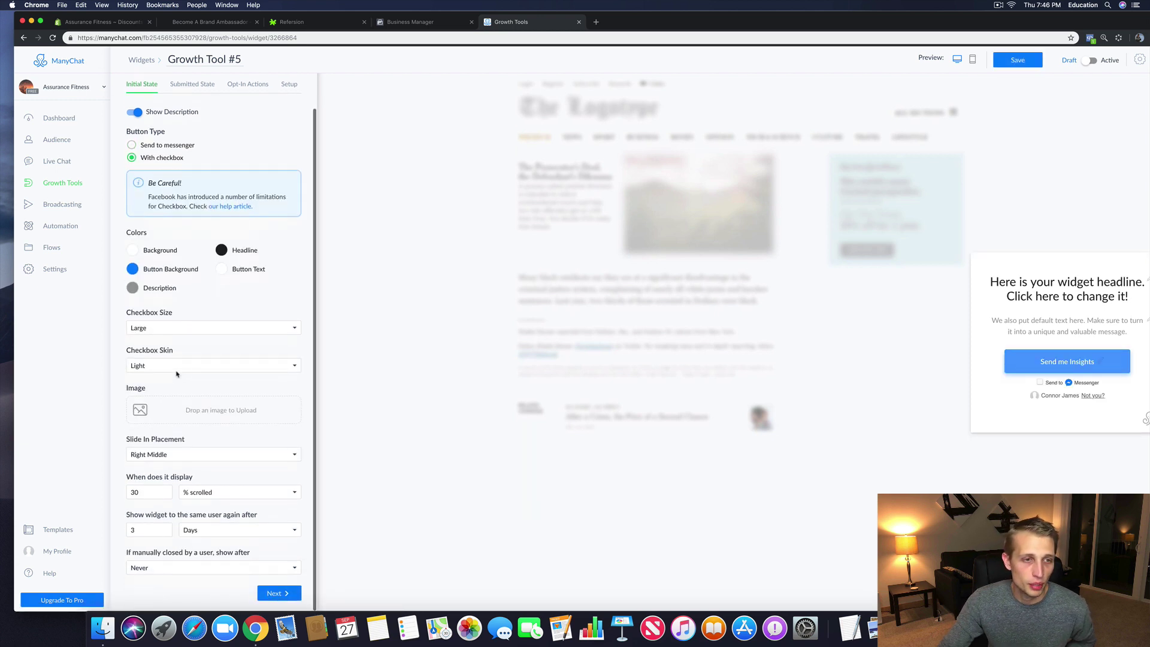
pyautogui.scroll(1, 205, 378)
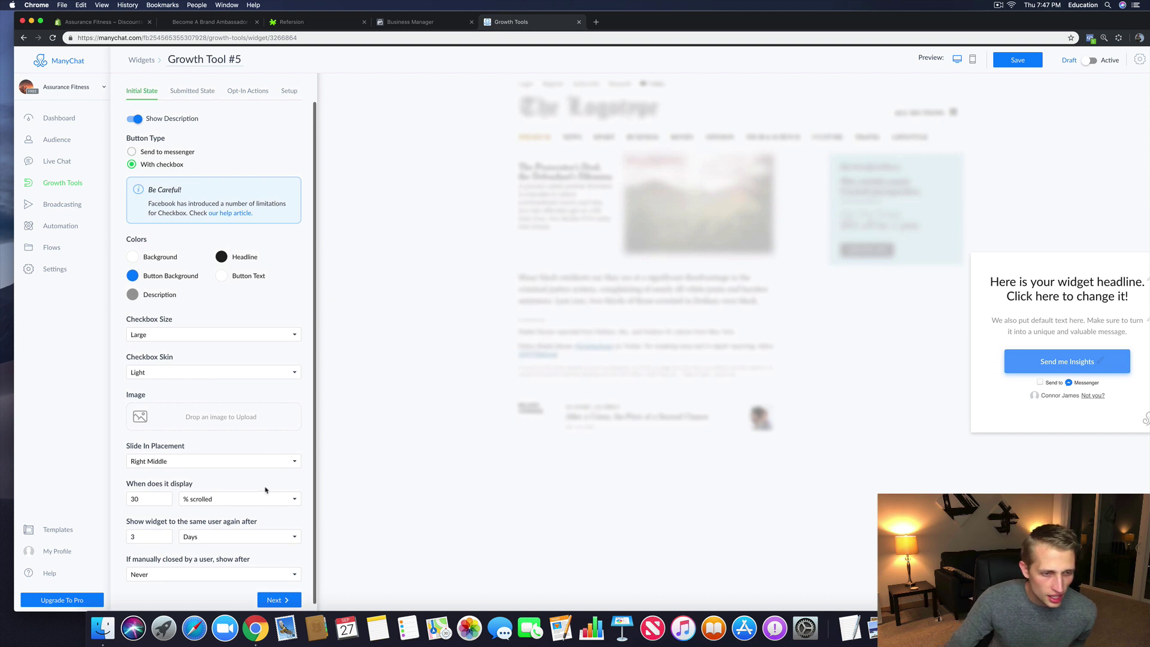
pyautogui.click(187, 501)
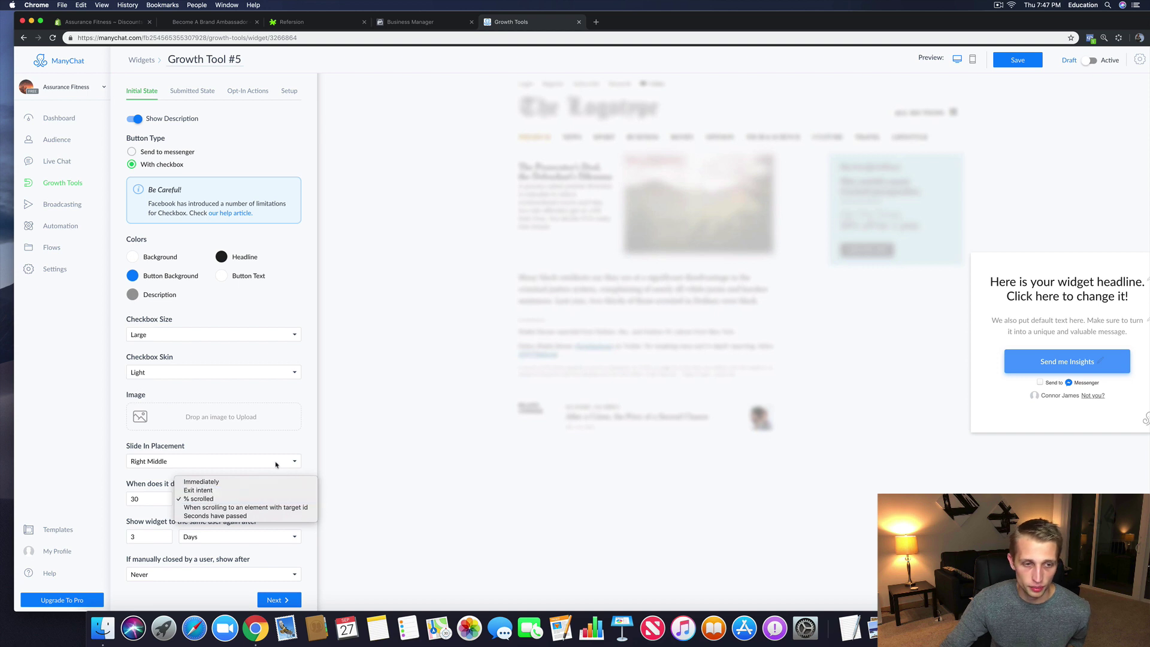
pyautogui.click(221, 499)
pyautogui.scroll(2, 268, 292)
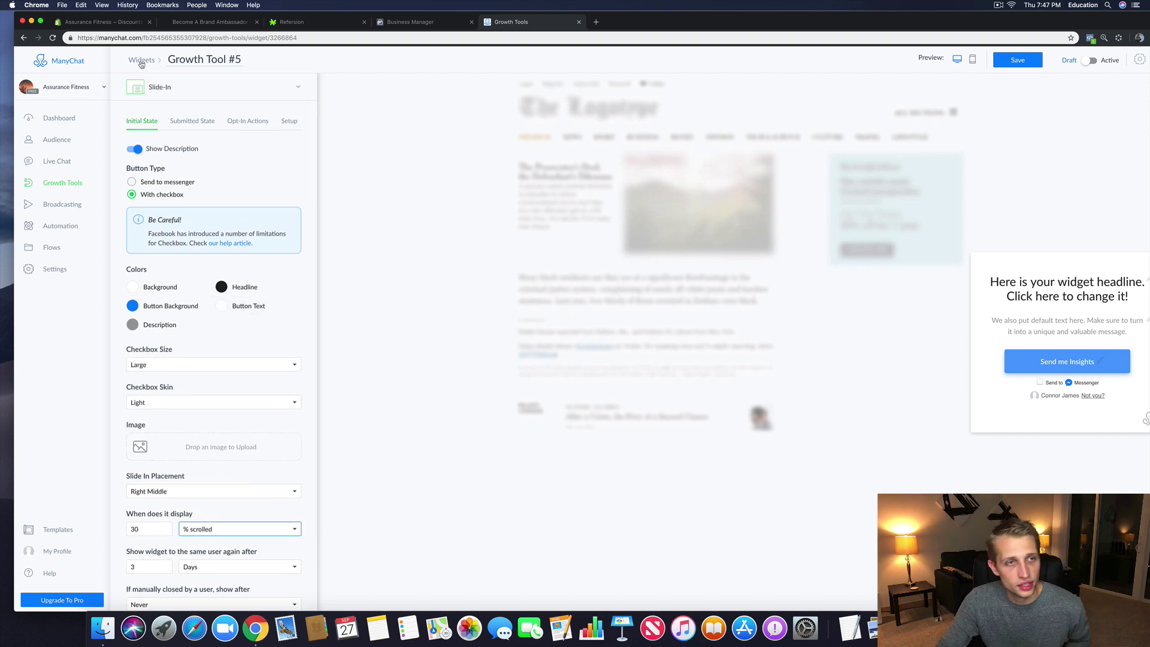
# Step: Leave the Slide-In editor and delete that growth tool from the widget list
pyautogui.click(142, 60)
pyautogui.click(666, 88)
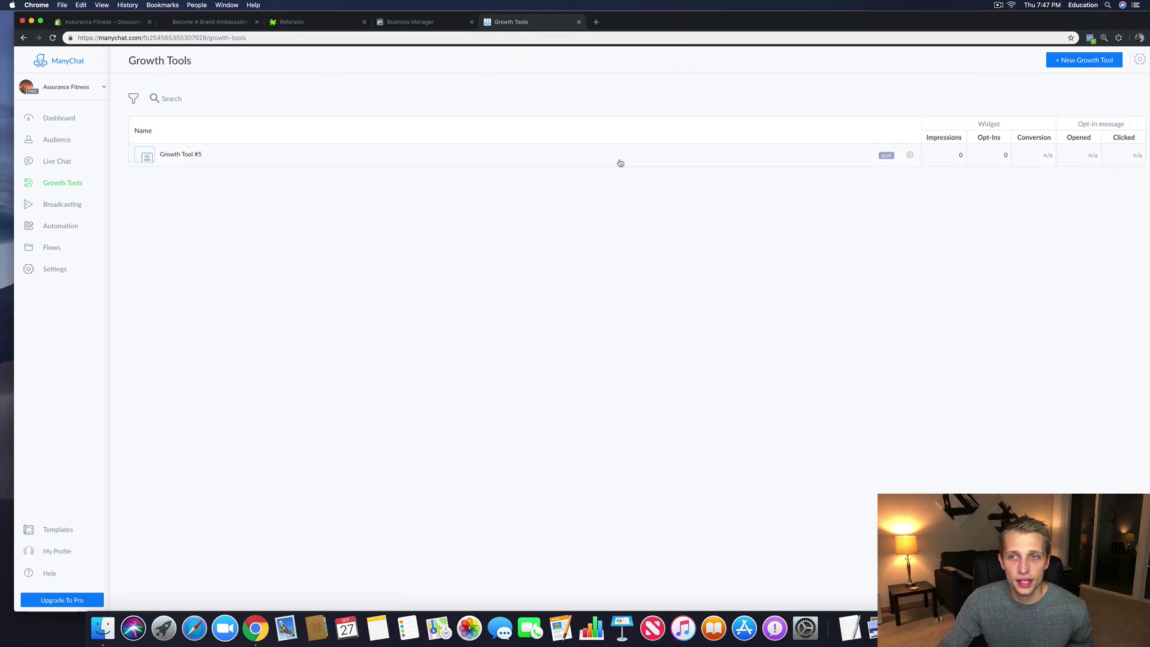
pyautogui.click(910, 157)
pyautogui.click(883, 208)
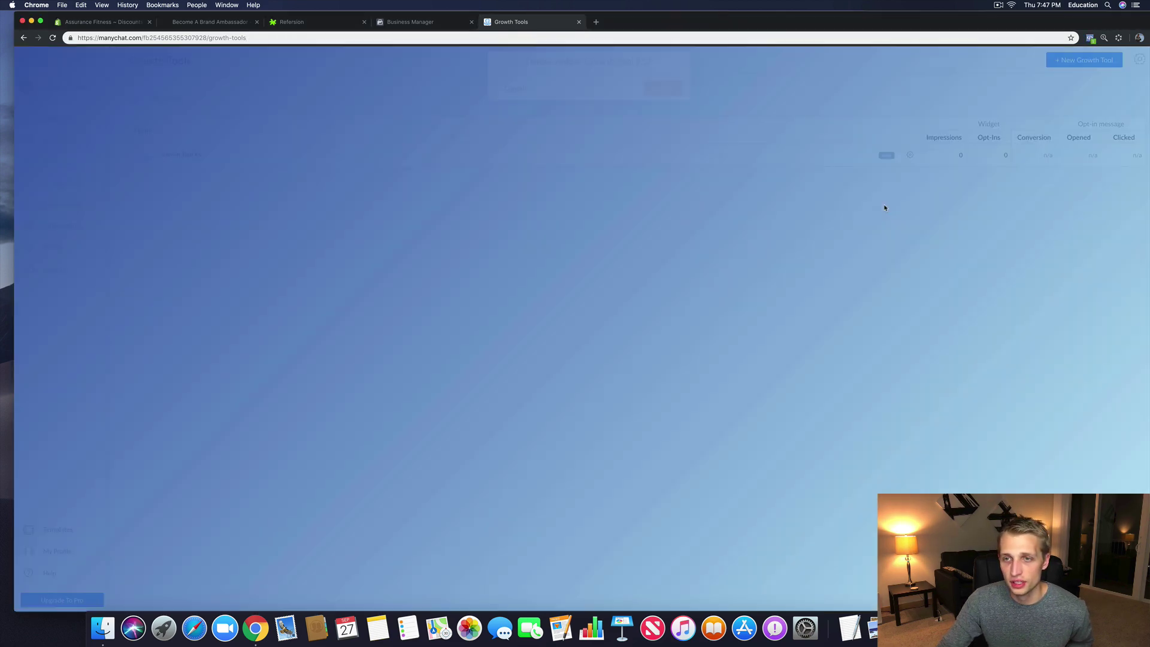
pyautogui.click(676, 97)
# Step: Create a Modal growth tool and examine its display timing, button text, button size and button background options
pyautogui.click(1084, 60)
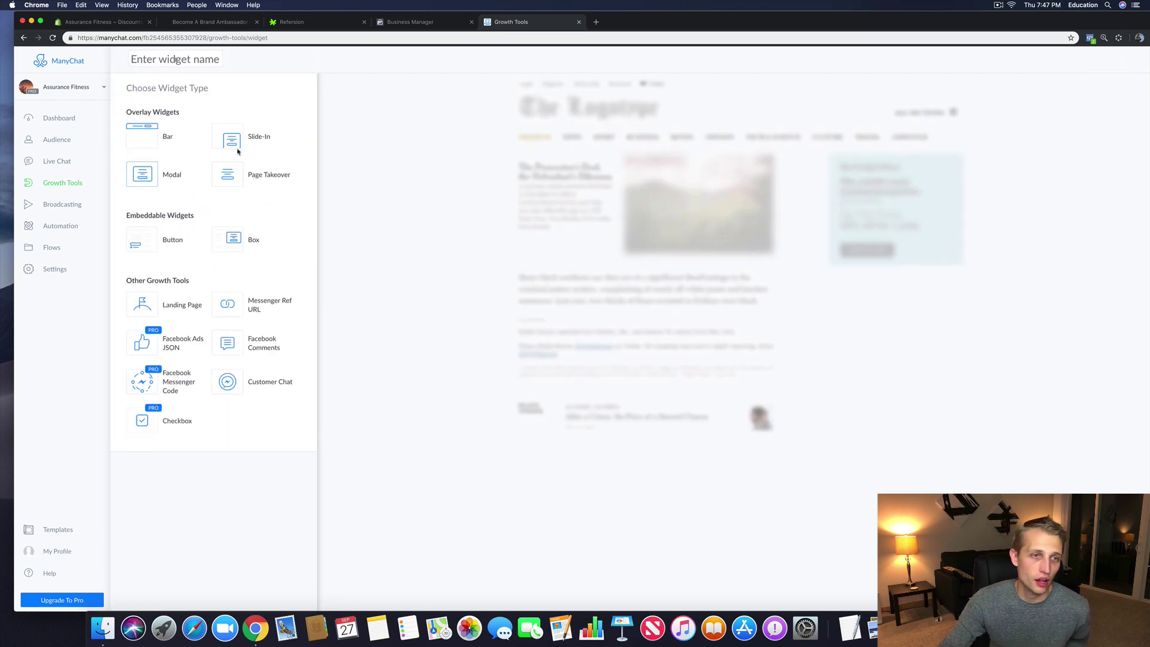
pyautogui.click(169, 177)
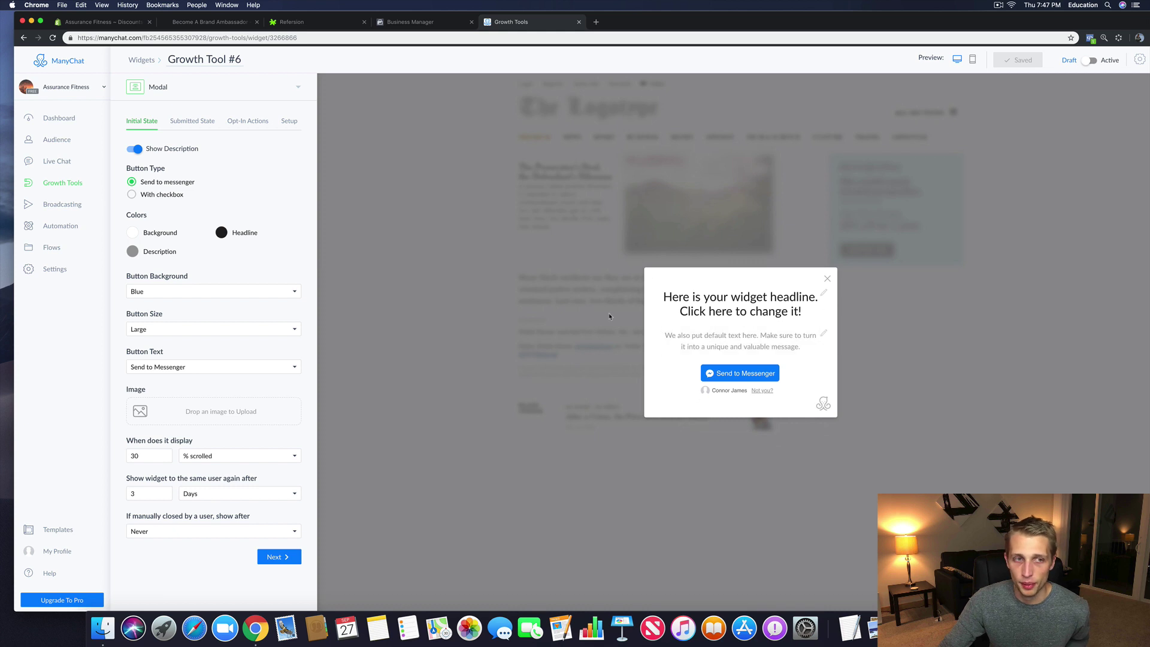
pyautogui.click(252, 456)
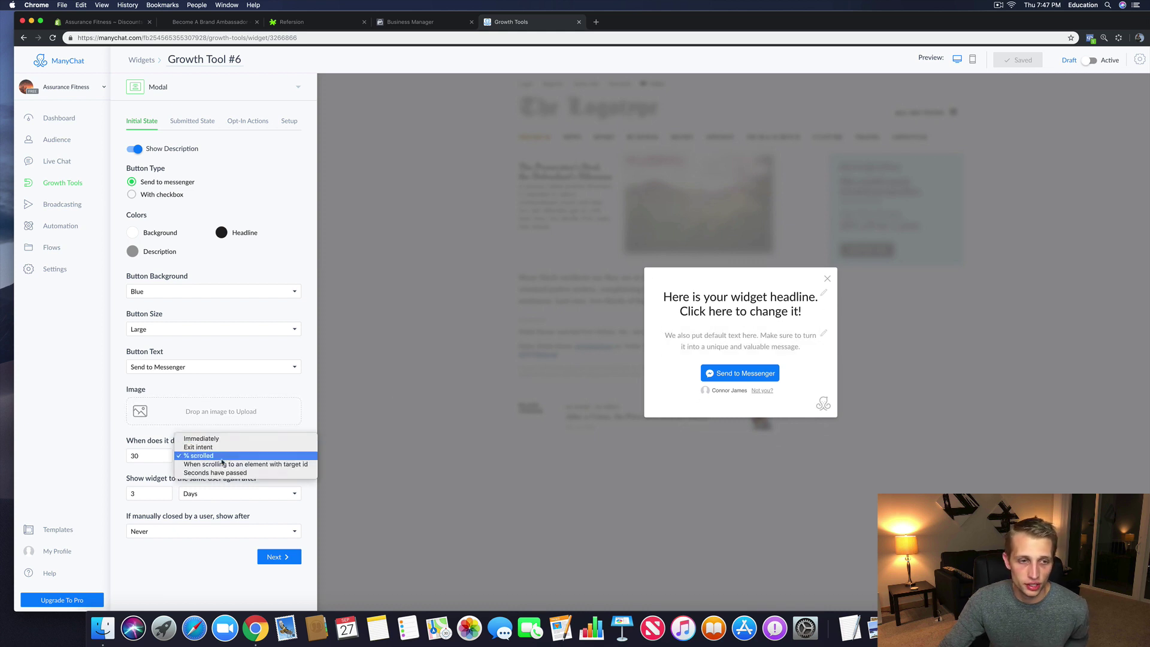
pyautogui.click(242, 369)
pyautogui.click(217, 368)
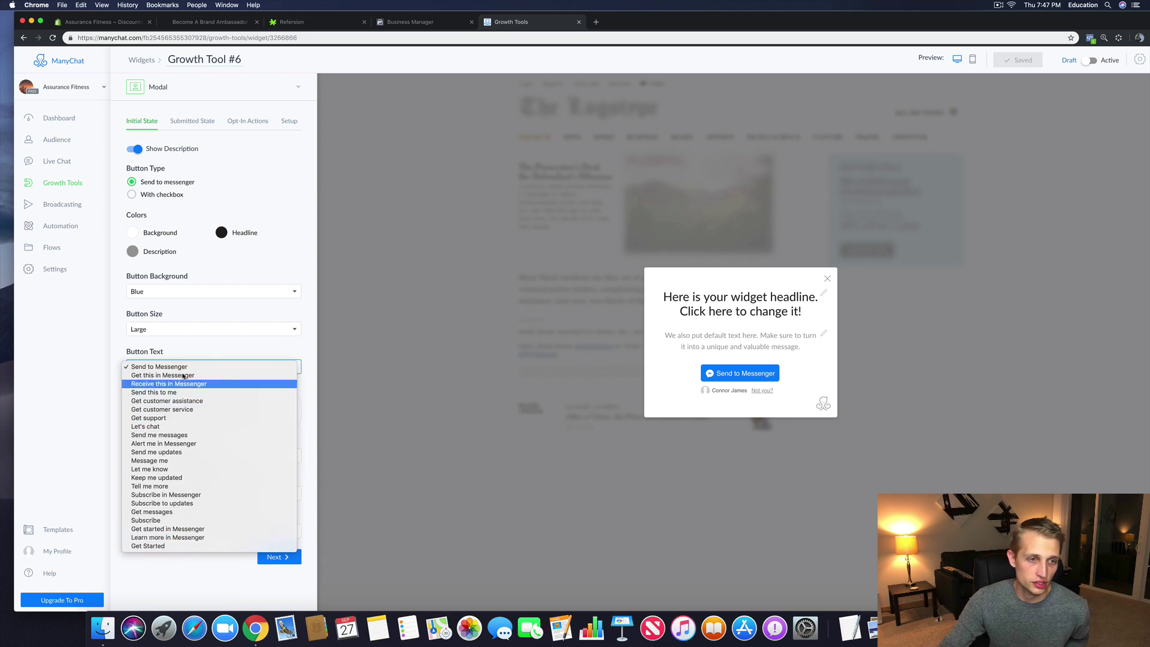
pyautogui.click(184, 336)
pyautogui.click(185, 336)
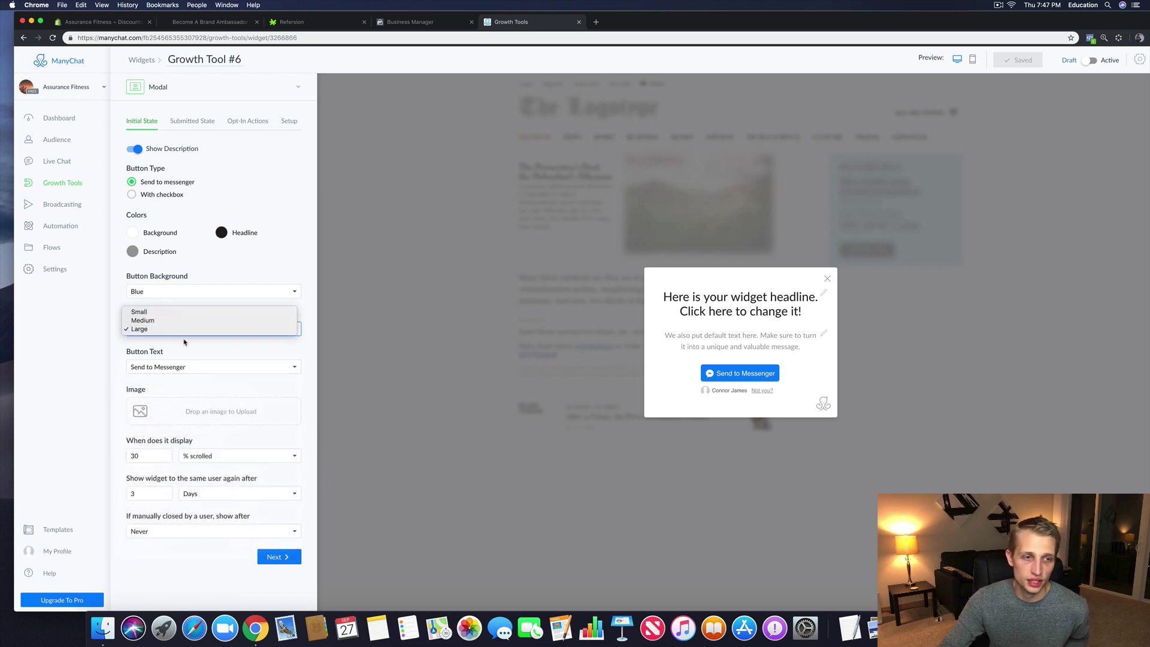
pyautogui.click(183, 292)
pyautogui.click(183, 292)
pyautogui.click(183, 291)
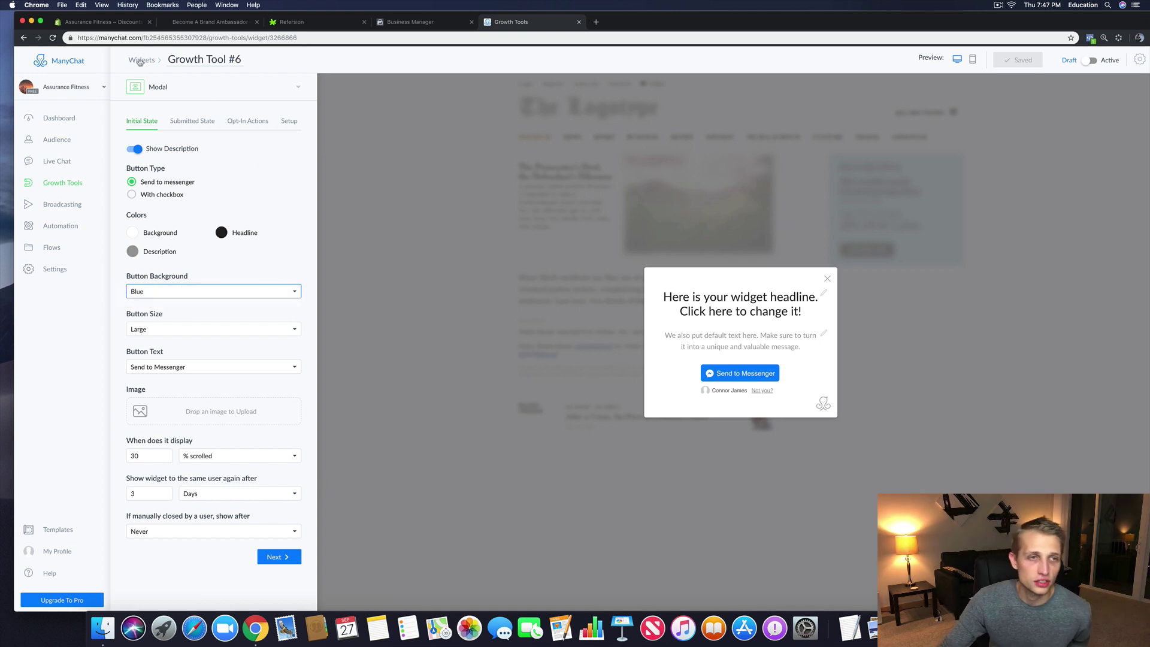
# Step: Return to the widget list and delete the Modal growth tool
pyautogui.click(141, 60)
pyautogui.click(911, 154)
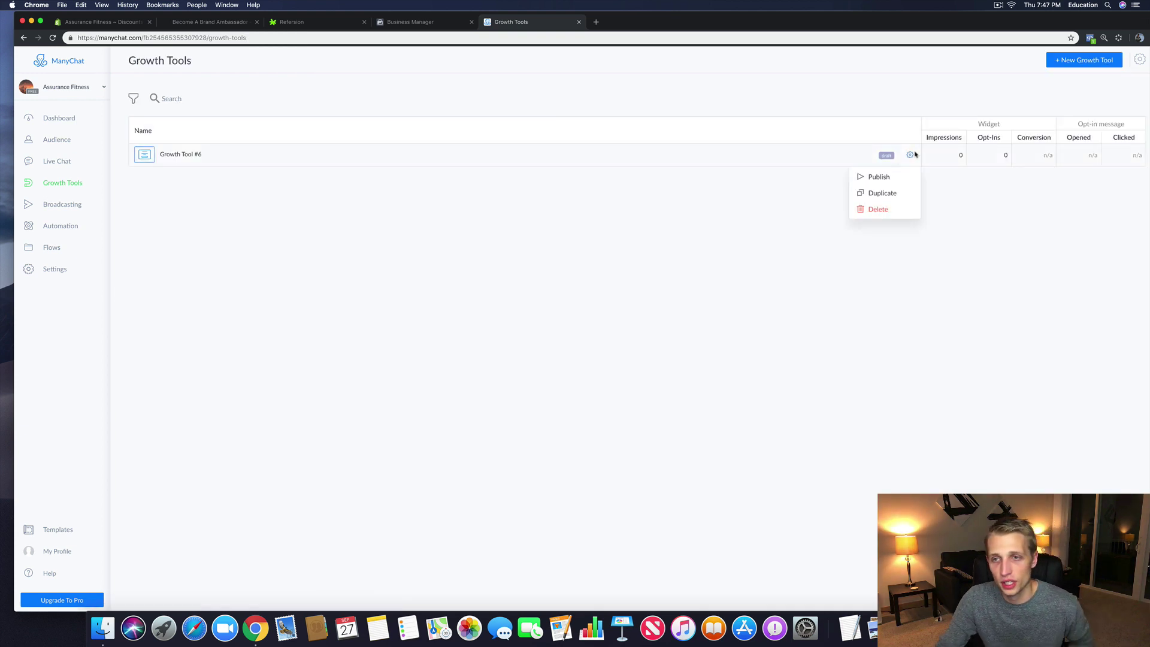
pyautogui.click(878, 209)
pyautogui.click(662, 97)
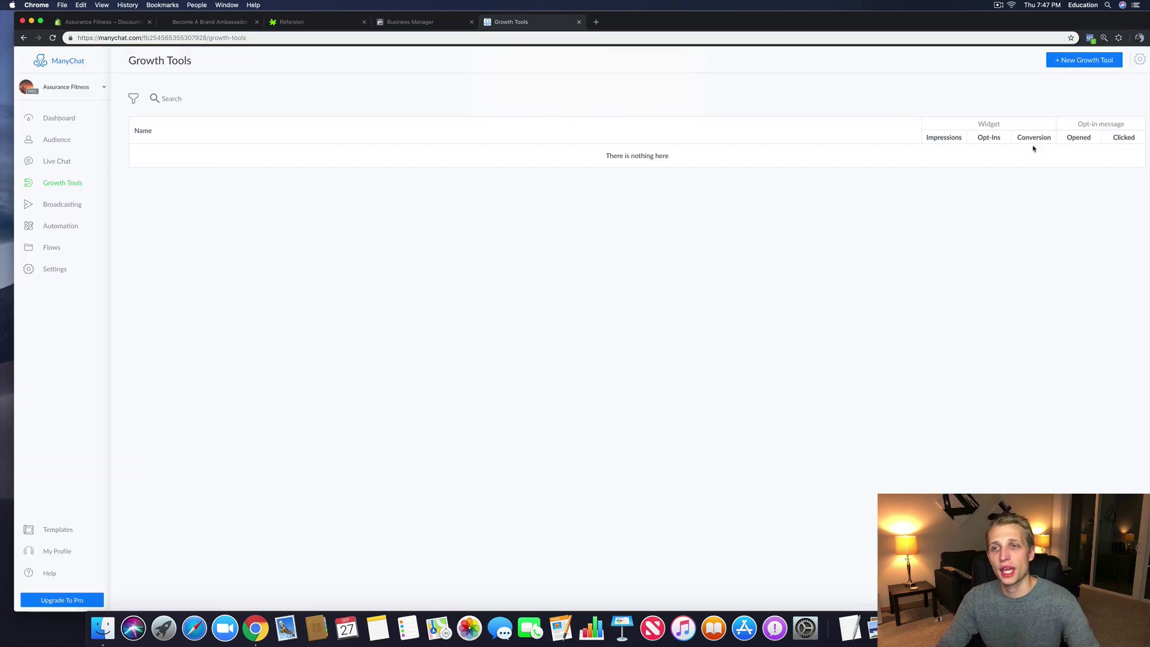
# Step: Create a Page Takeover growth tool and examine its options for when it displays and reappears after manual closing
pyautogui.click(1075, 61)
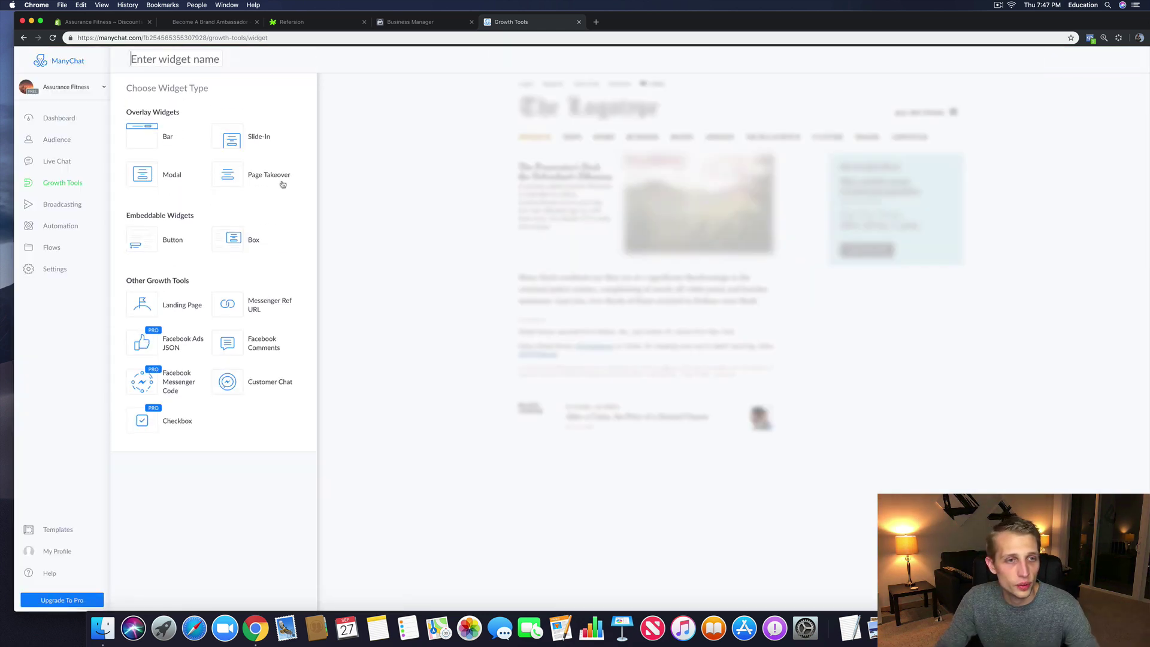
pyautogui.click(224, 173)
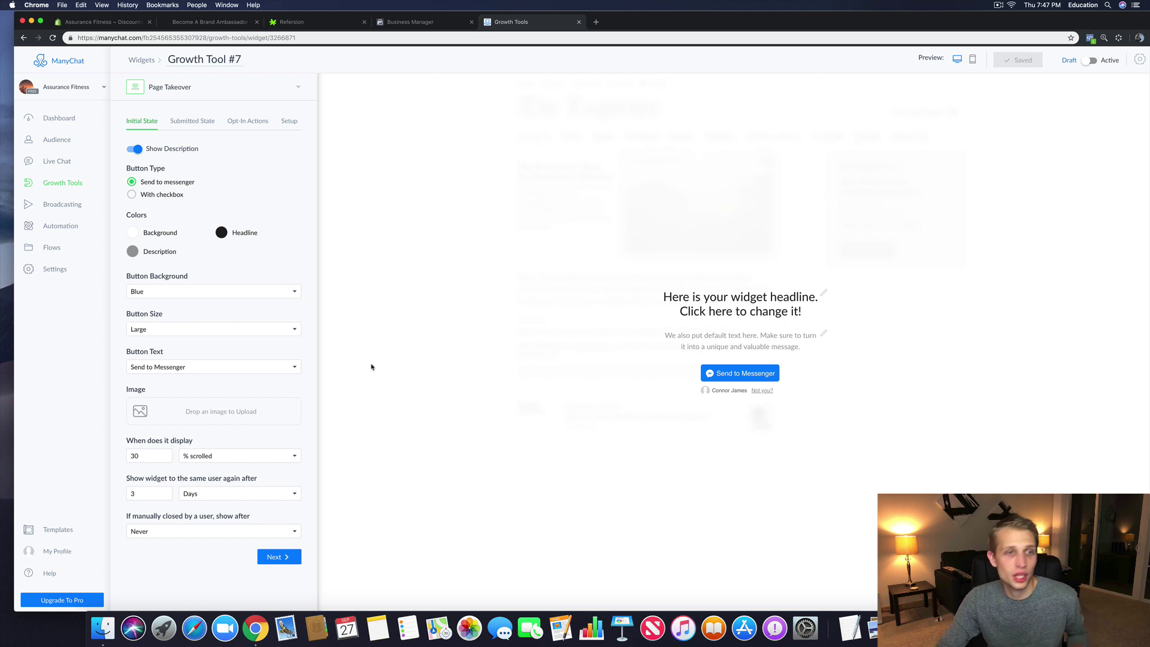
pyautogui.click(235, 456)
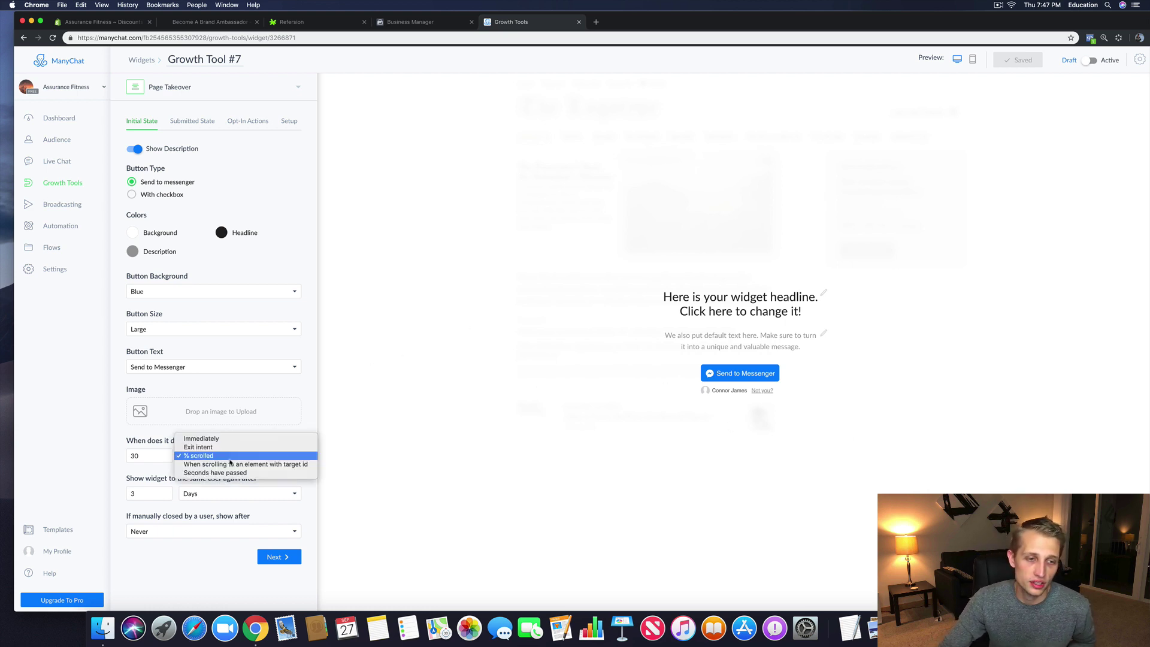
pyautogui.click(415, 432)
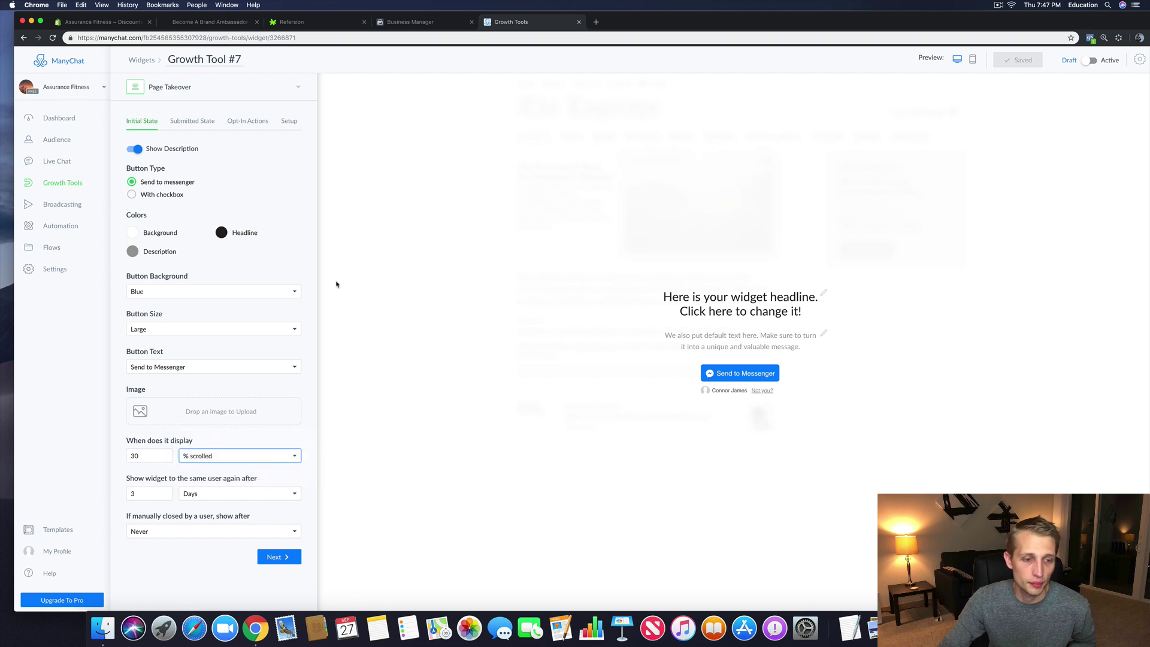
pyautogui.click(213, 531)
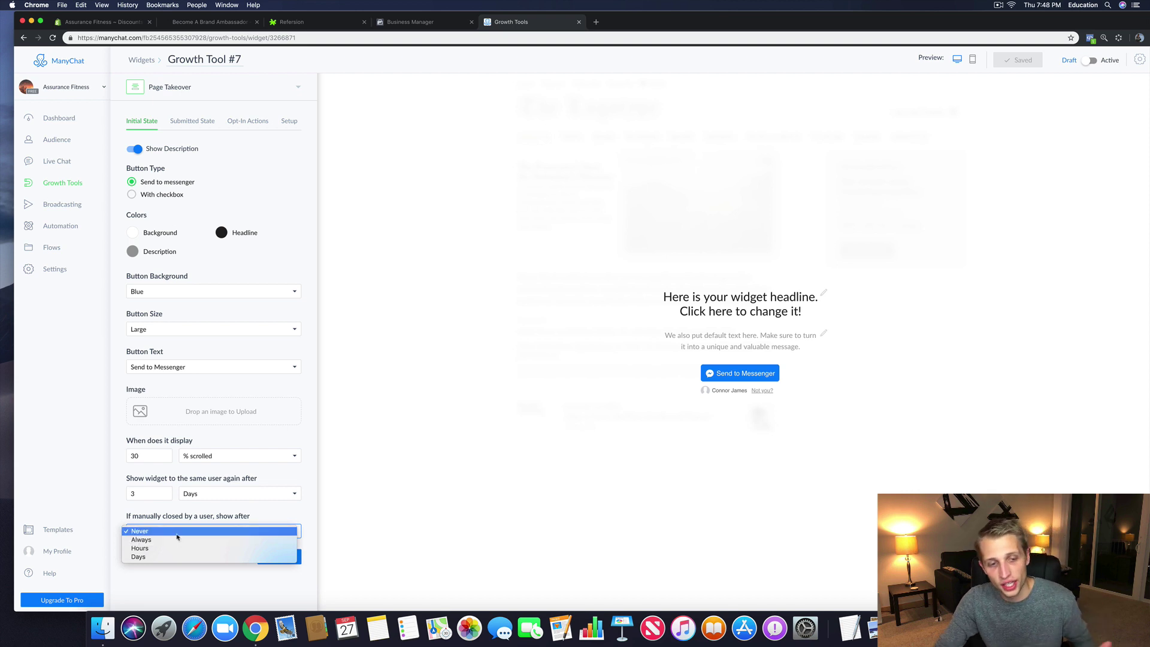
pyautogui.click(436, 391)
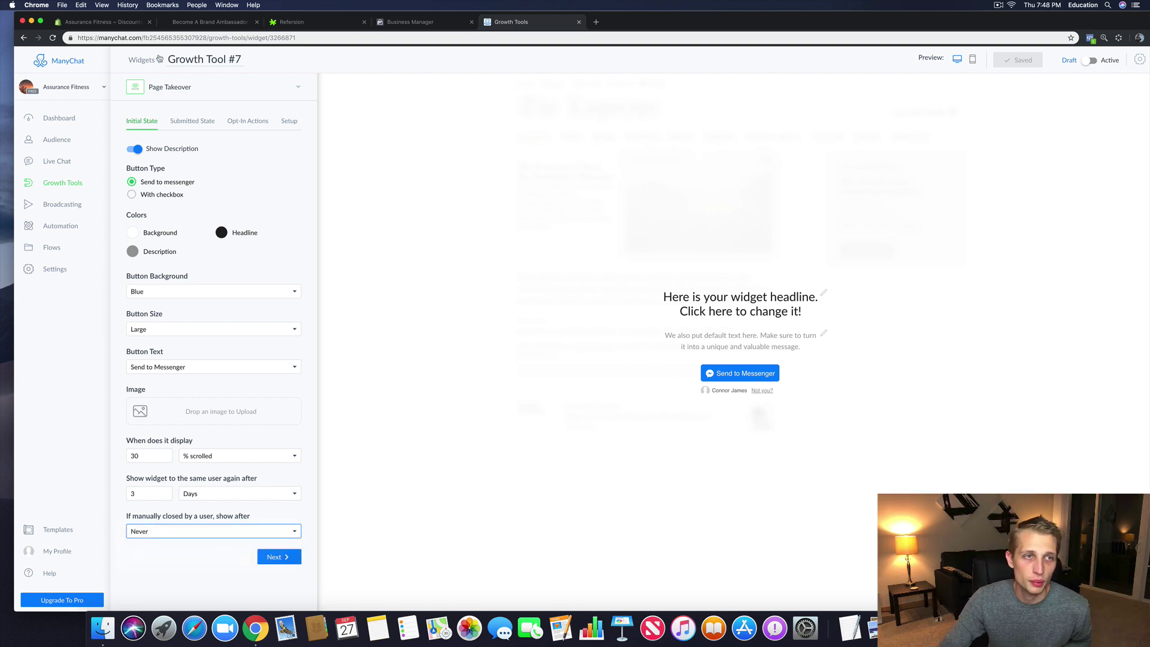
# Step: Return to the widget list and delete the Page Takeover growth tool
pyautogui.click(141, 60)
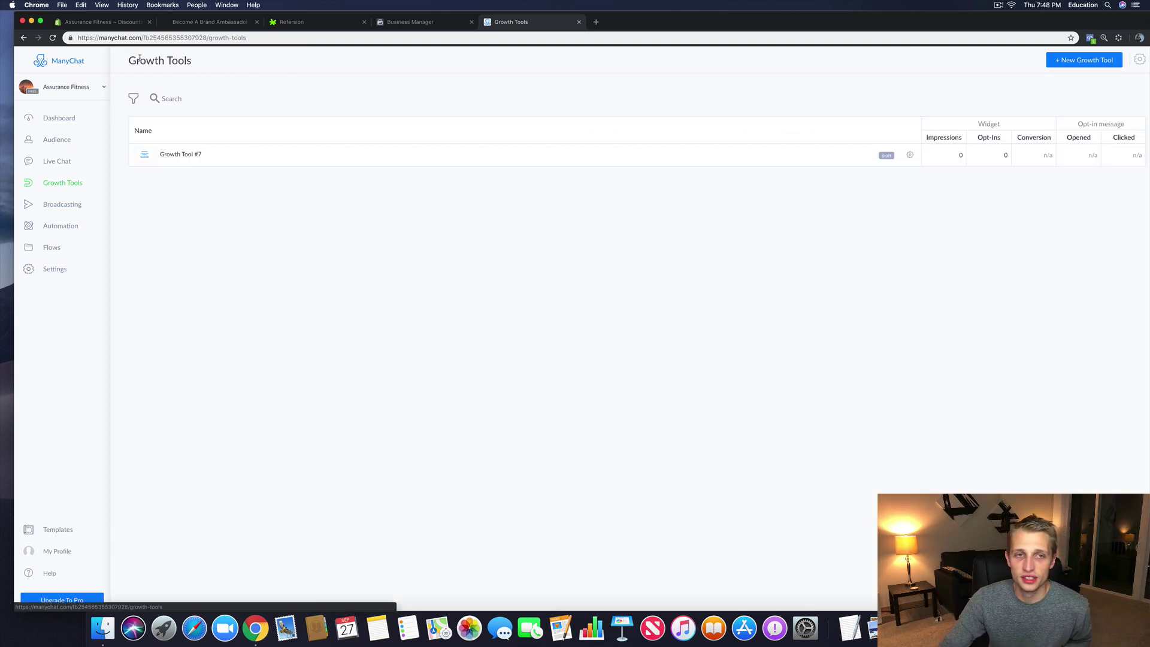
pyautogui.click(910, 155)
pyautogui.click(892, 209)
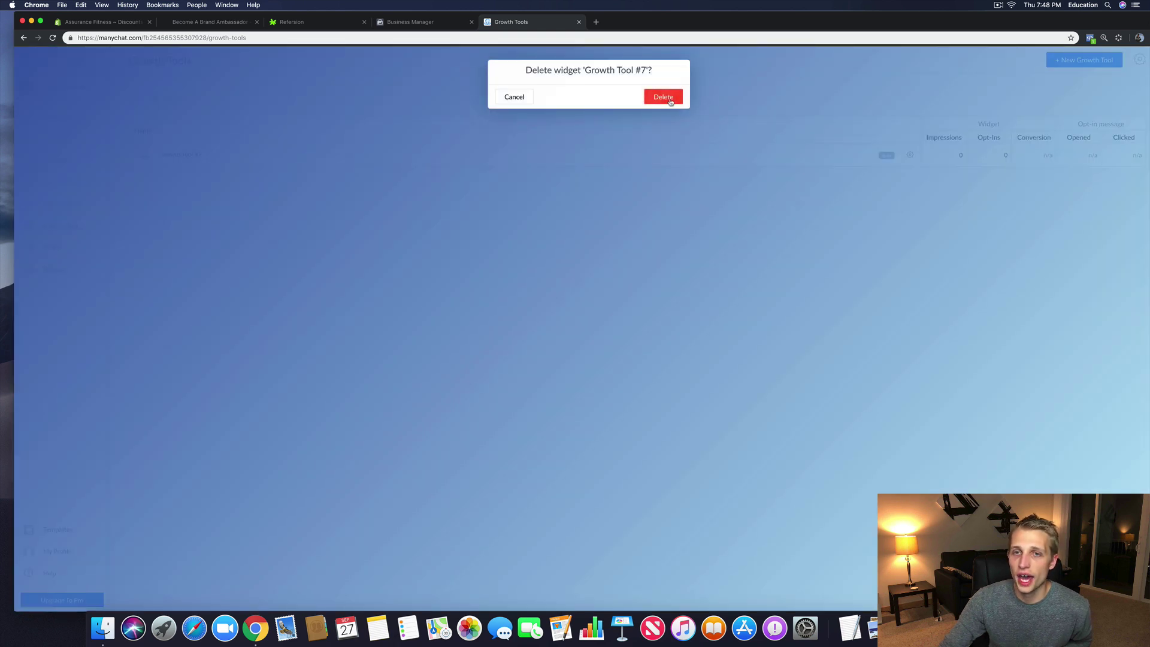
pyautogui.click(662, 96)
# Step: Create a Button growth tool to view its initial settings, and delete it from the widget list
pyautogui.click(1052, 64)
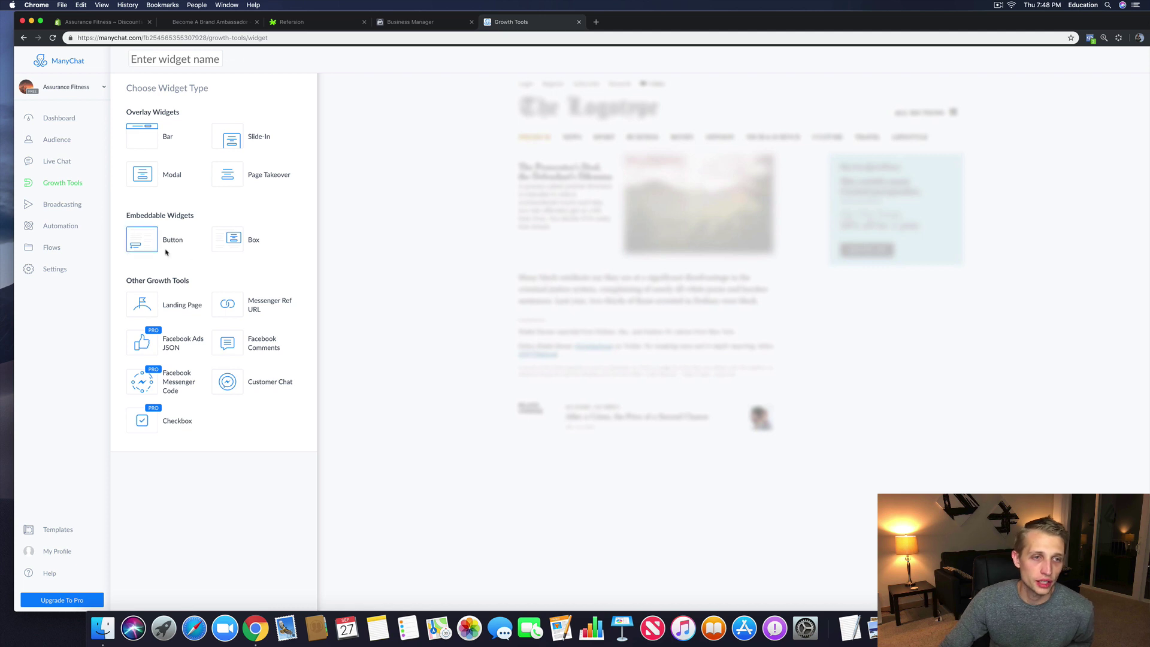
pyautogui.click(151, 251)
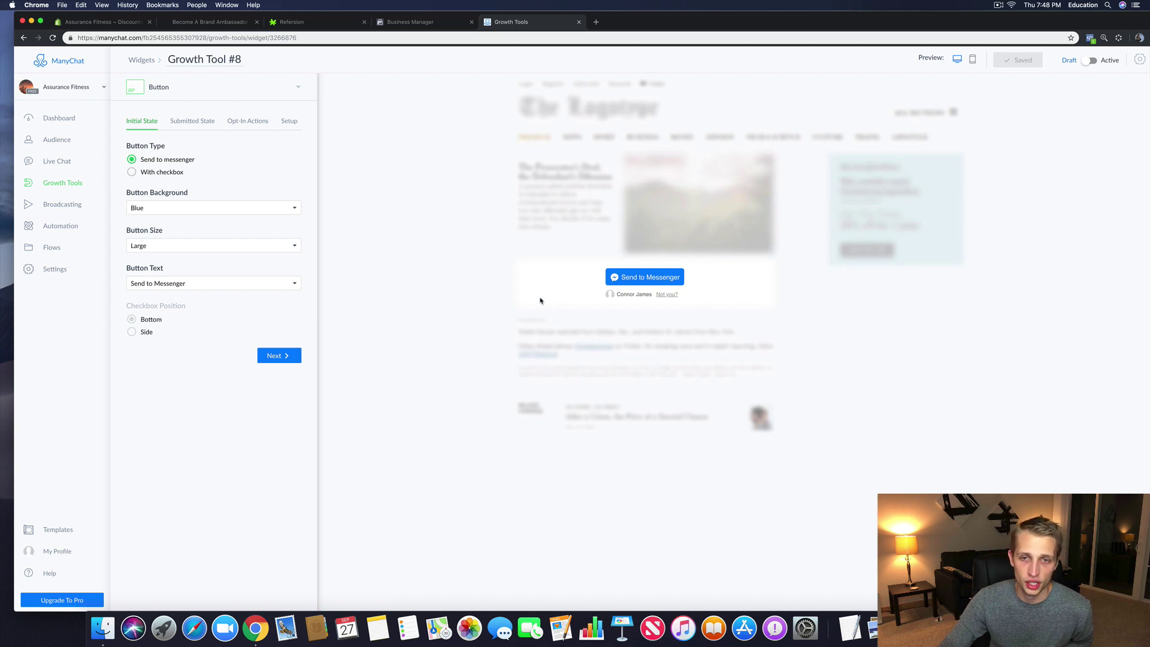
pyautogui.click(142, 60)
pyautogui.click(910, 154)
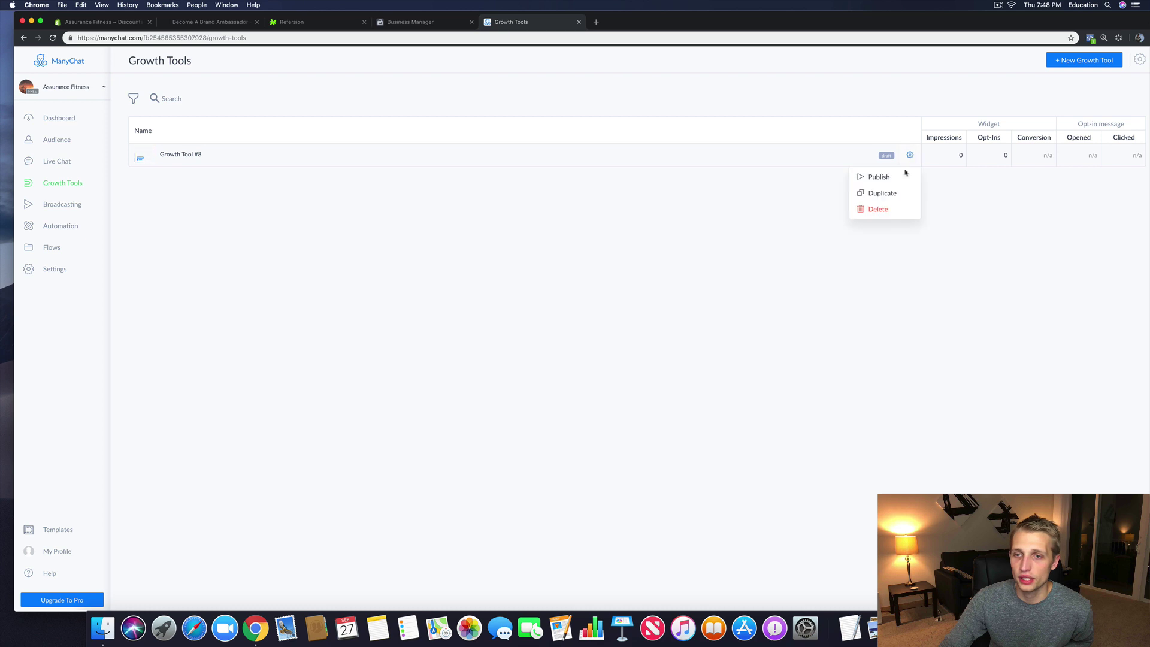
pyautogui.click(888, 206)
pyautogui.click(663, 96)
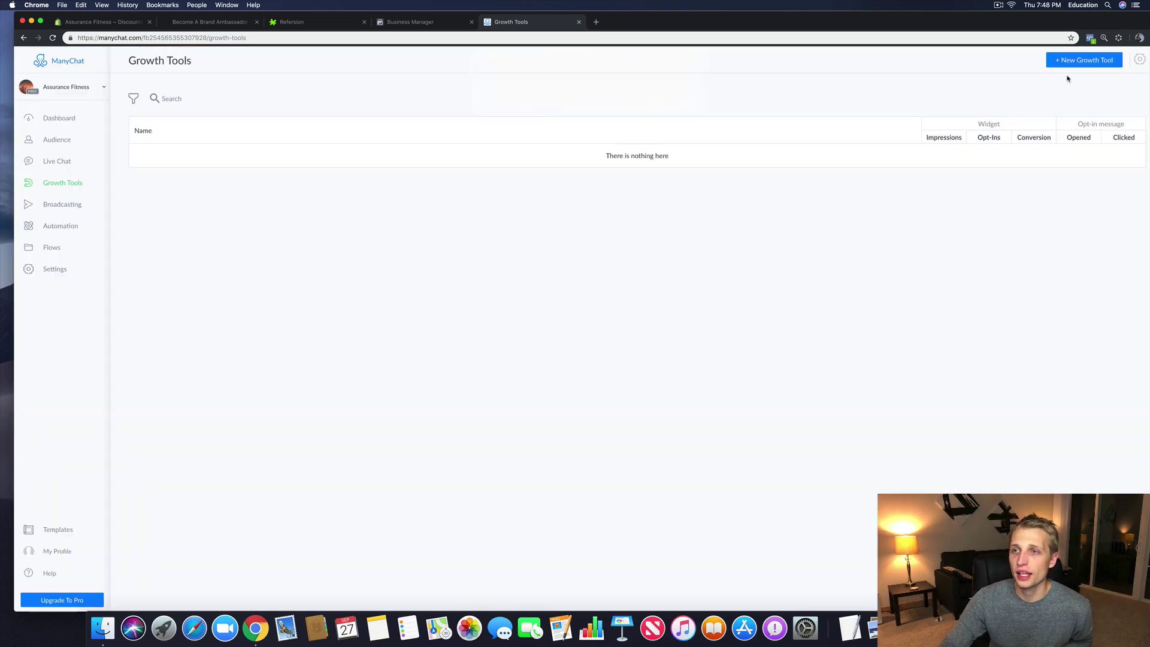
# Step: Create a Messenger Ref URL growth tool and examine its ref URL, opt-in message and subscriber sequence options
pyautogui.click(1083, 60)
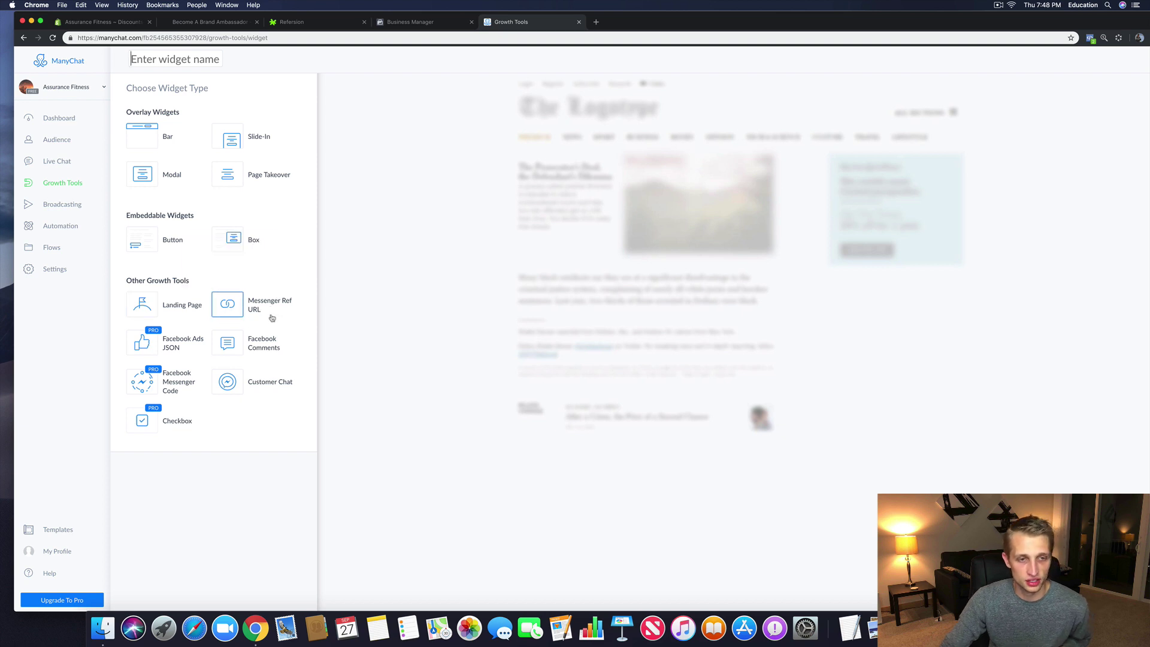
pyautogui.click(233, 310)
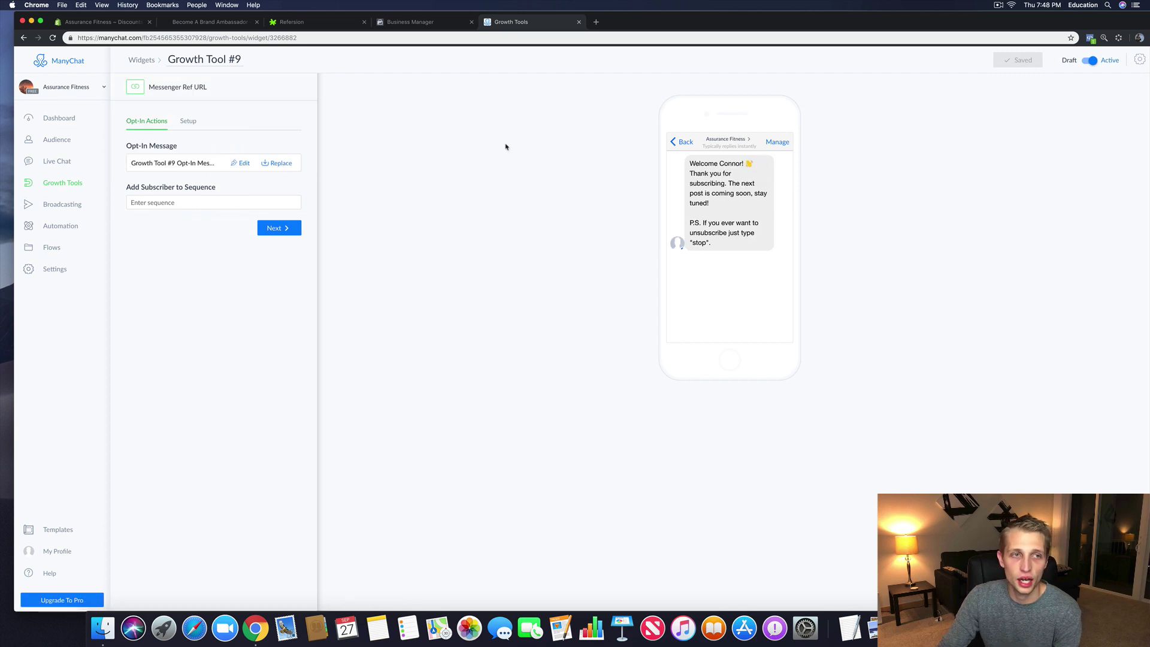
pyautogui.click(189, 122)
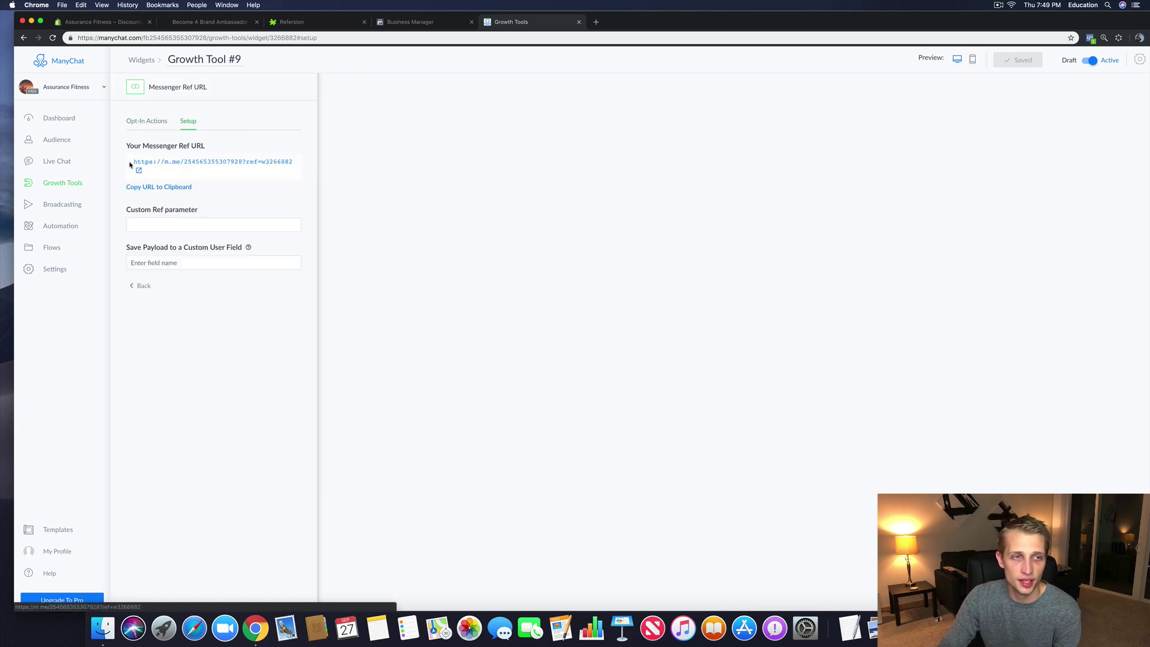
pyautogui.moveTo(292, 163); pyautogui.dragTo(128, 162)
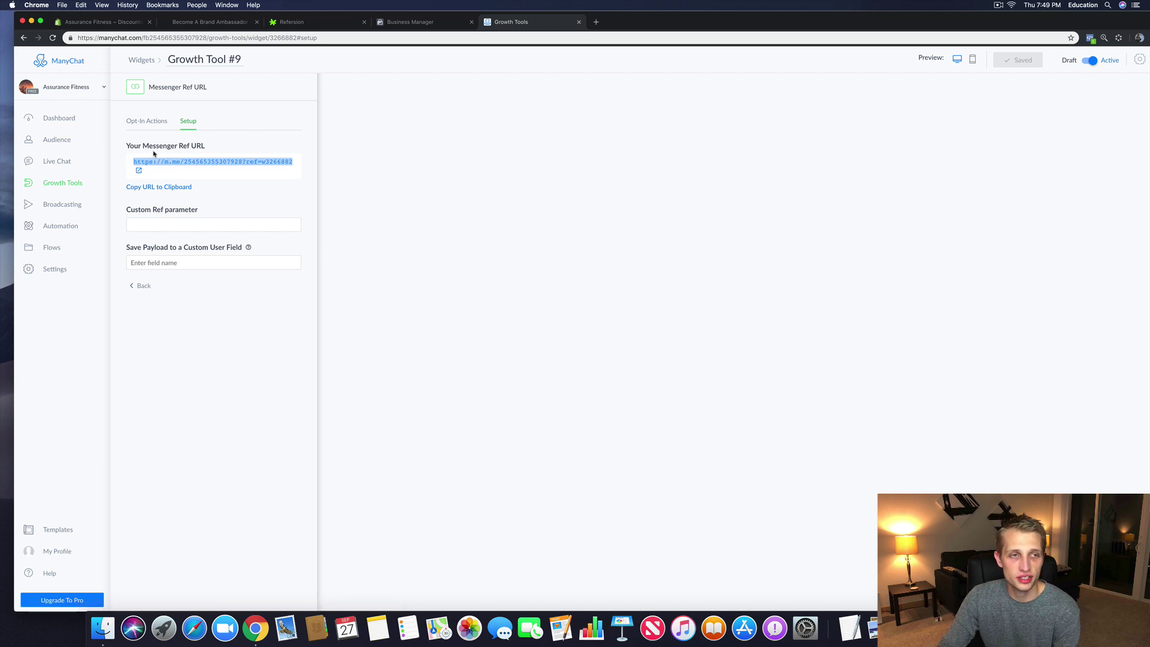
pyautogui.click(147, 122)
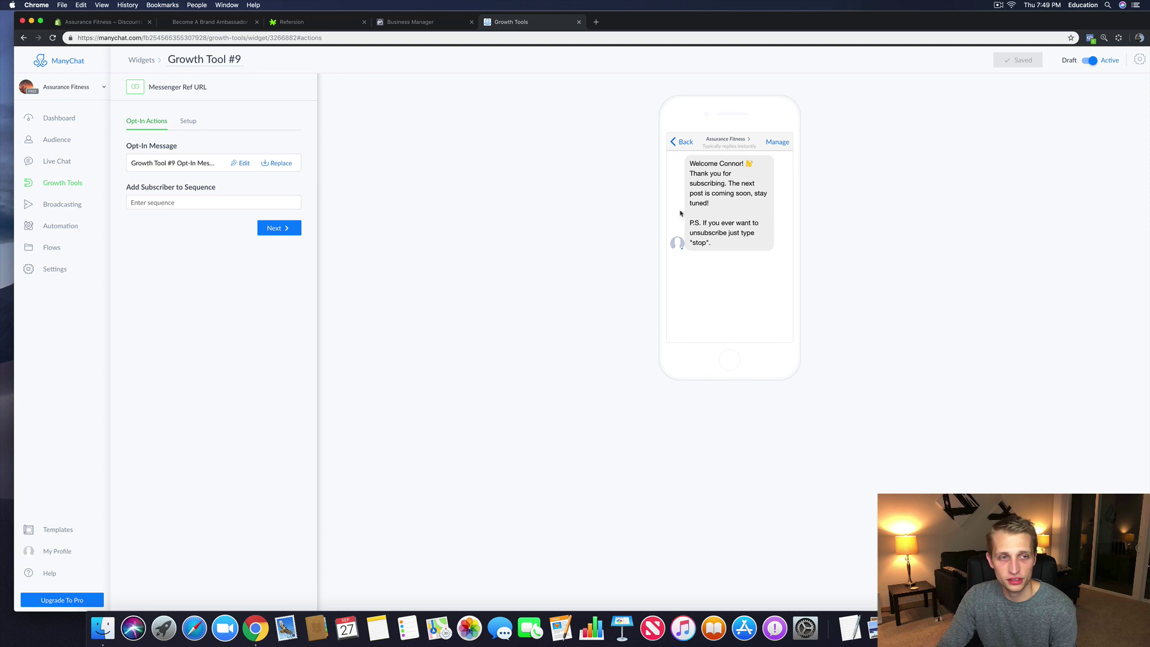
pyautogui.click(189, 204)
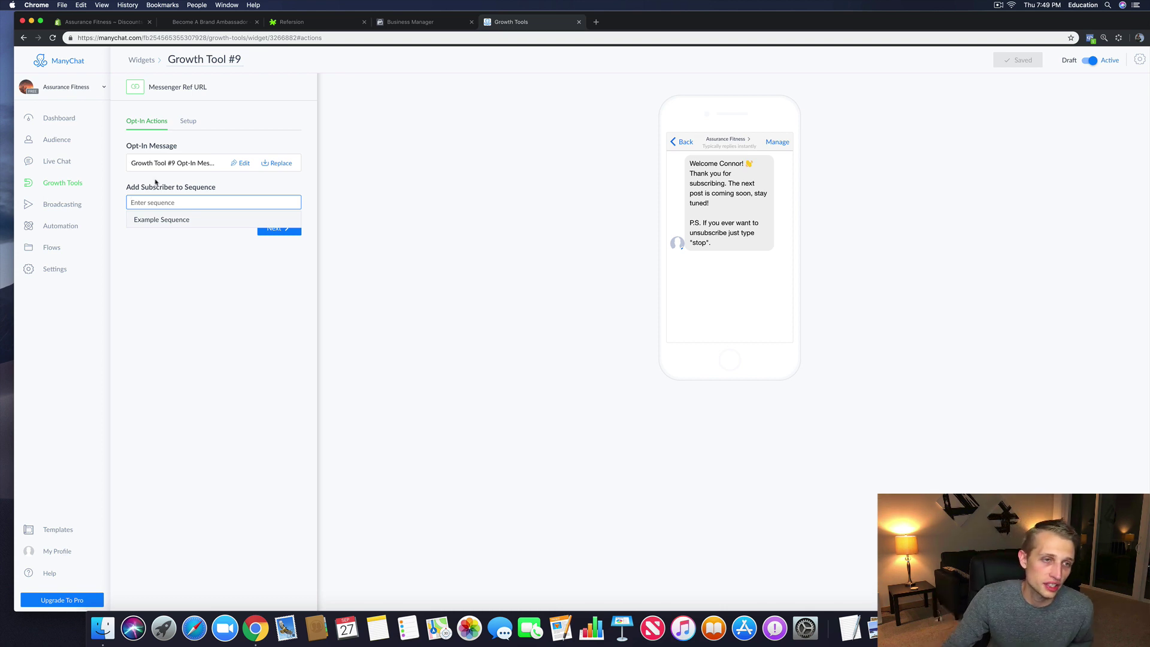
# Step: Return to the Growth Tools list and delete the Messenger Ref URL growth tool
pyautogui.click(62, 183)
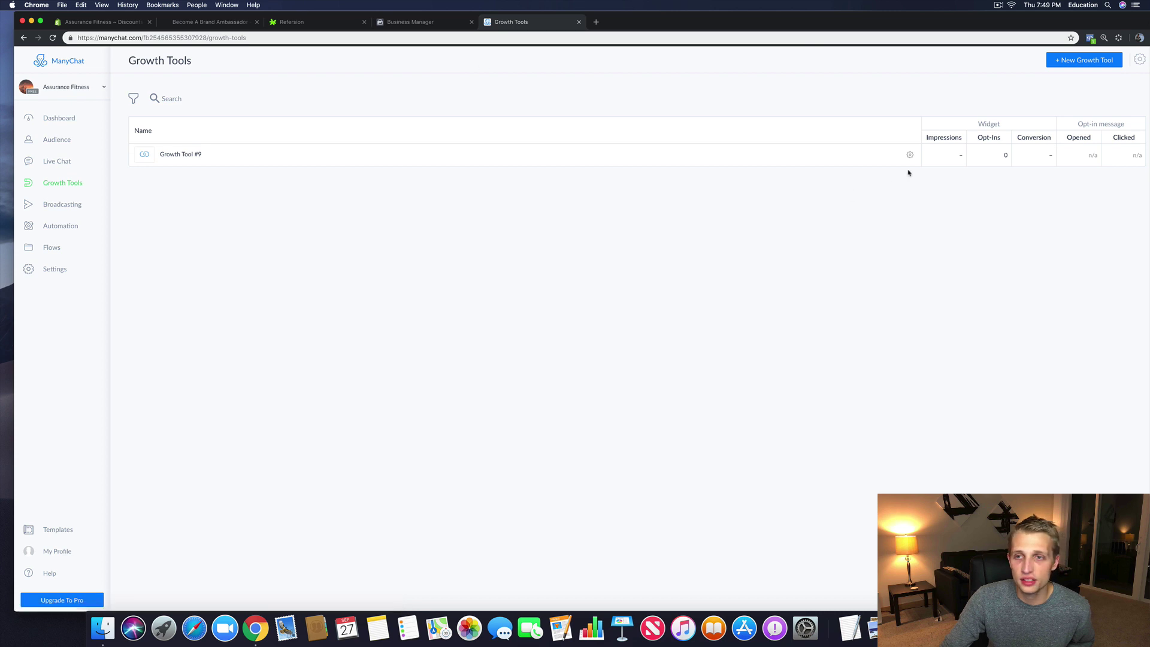
pyautogui.click(910, 155)
pyautogui.click(880, 208)
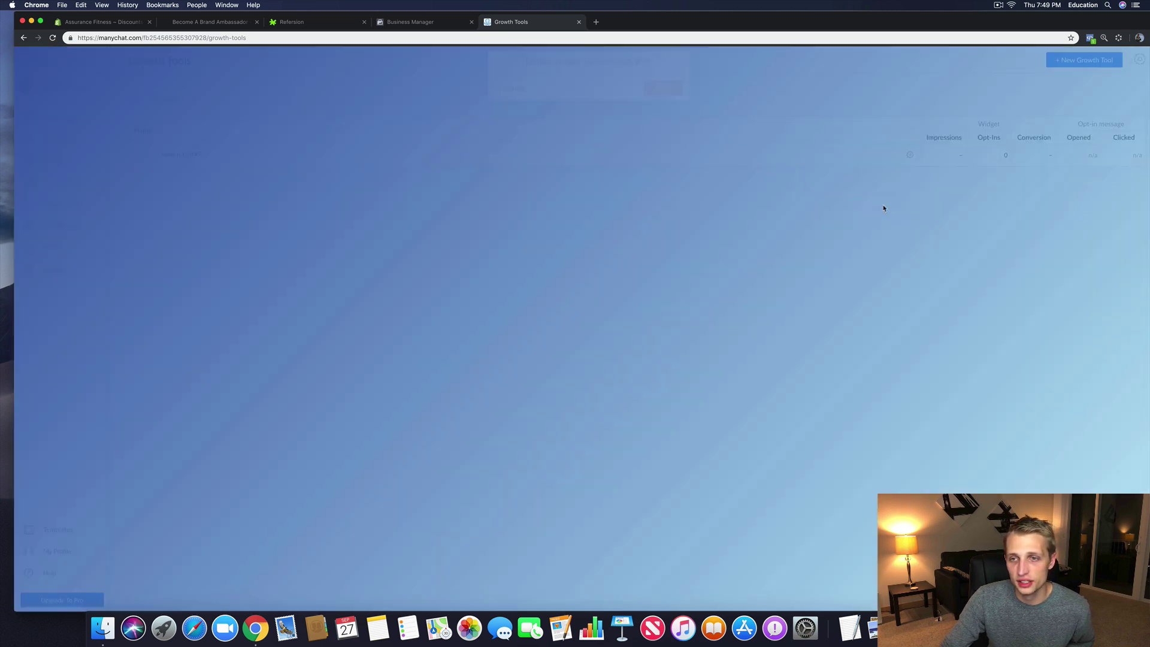
pyautogui.click(652, 96)
# Step: Create a Facebook Comments growth tool and try "ME," as its trigger keyword, clearing the entry again
pyautogui.click(1064, 59)
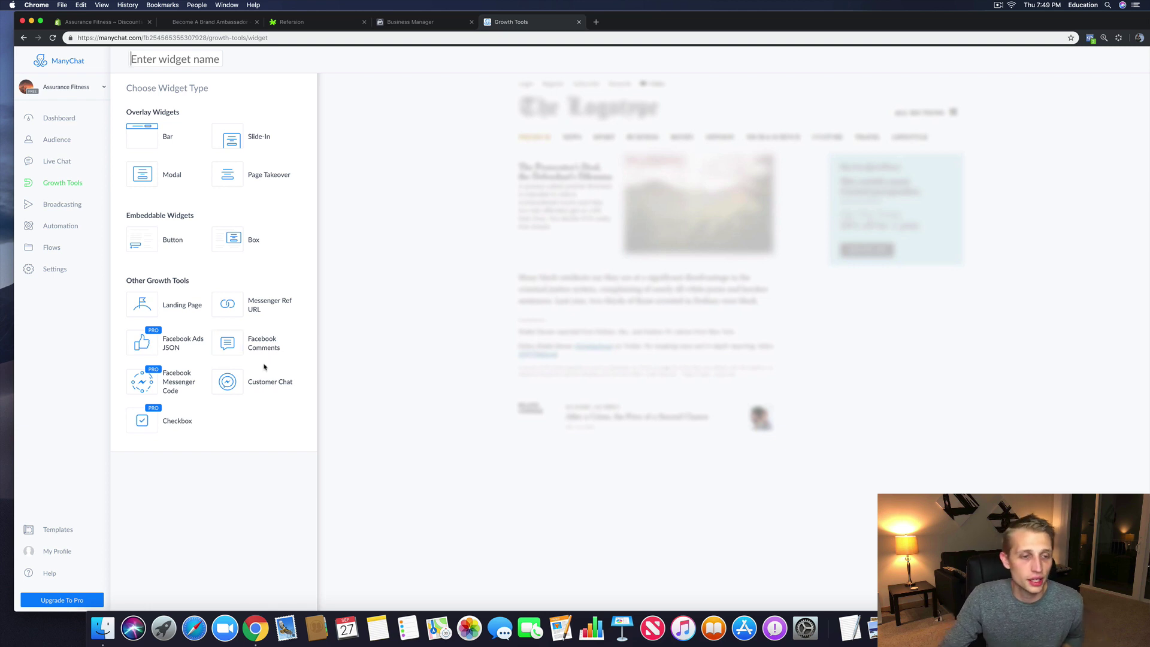
pyautogui.click(231, 352)
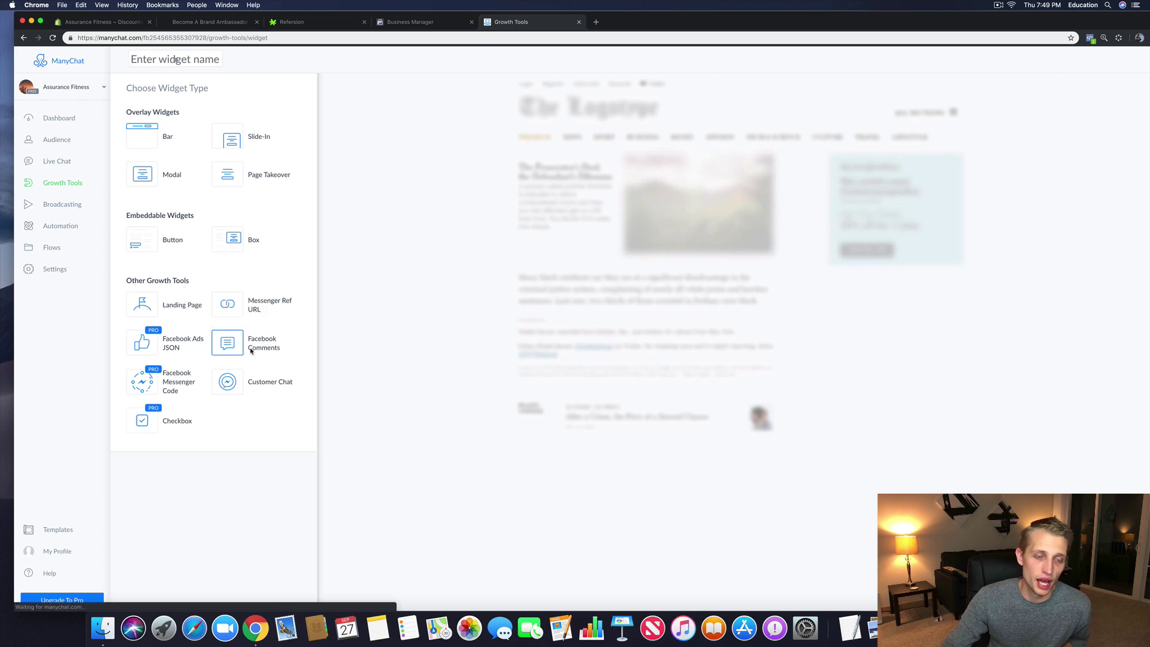
pyautogui.click(162, 297)
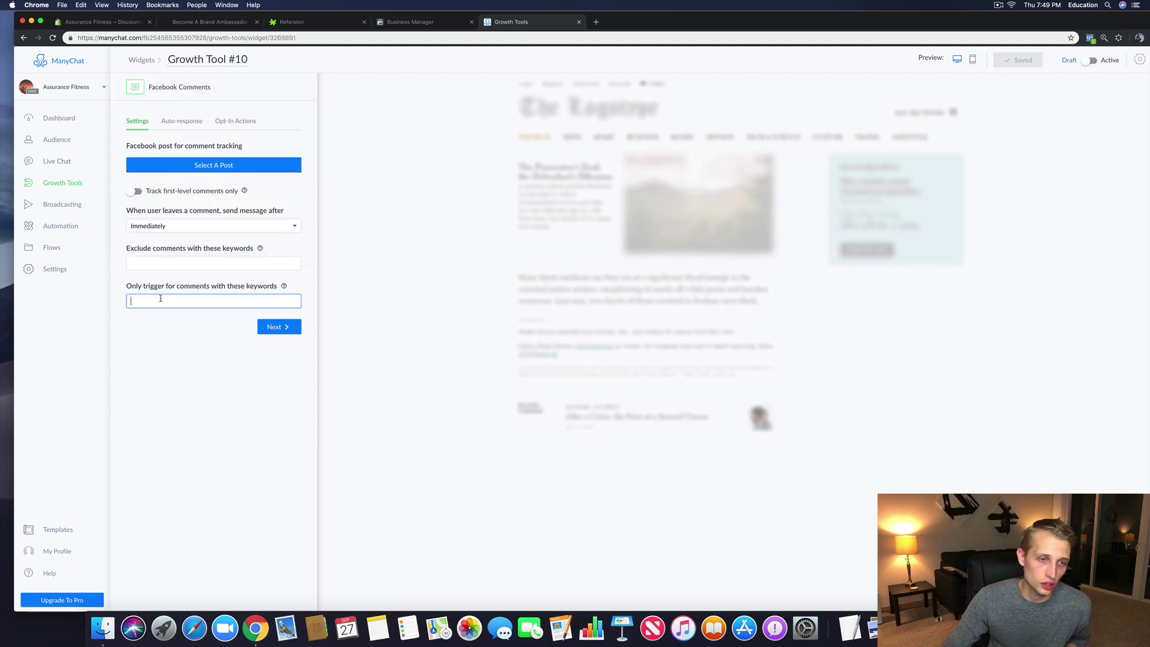
pyautogui.write('ME,')
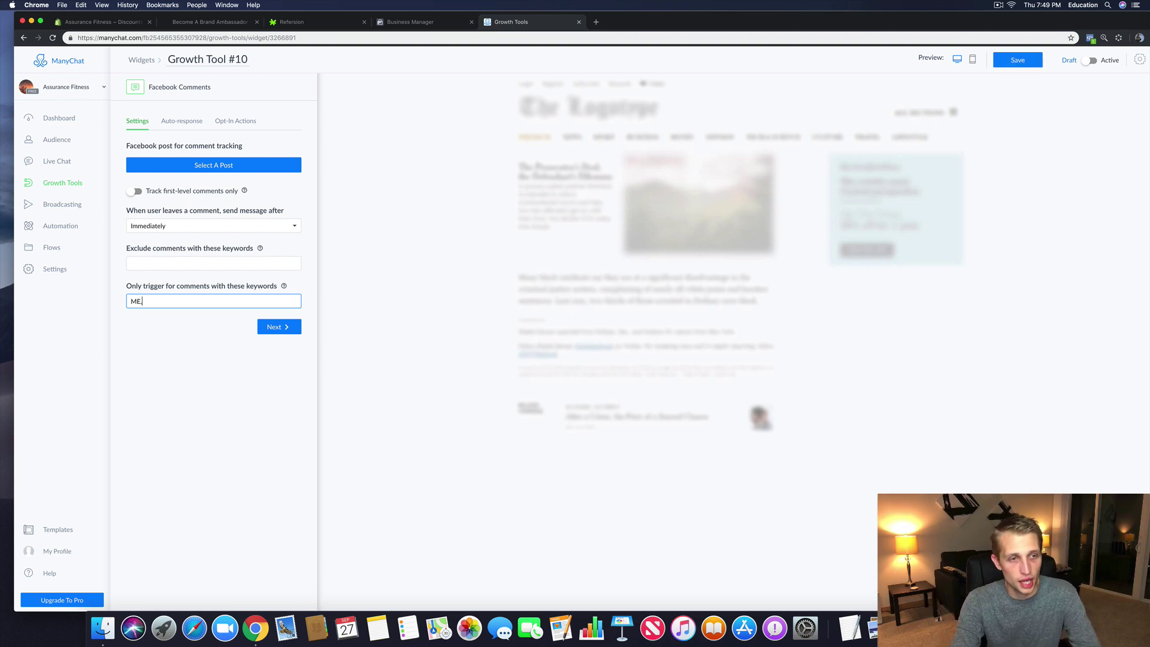
pyautogui.moveTo(142, 303); pyautogui.dragTo(111, 306)
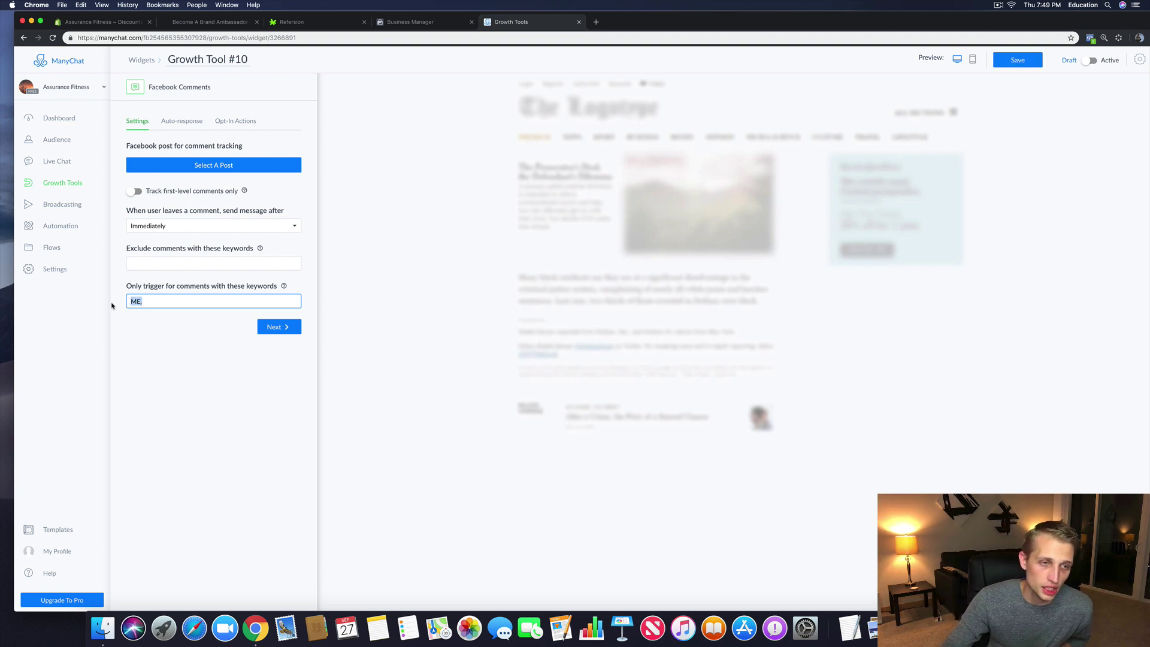
pyautogui.press('BackSpace')
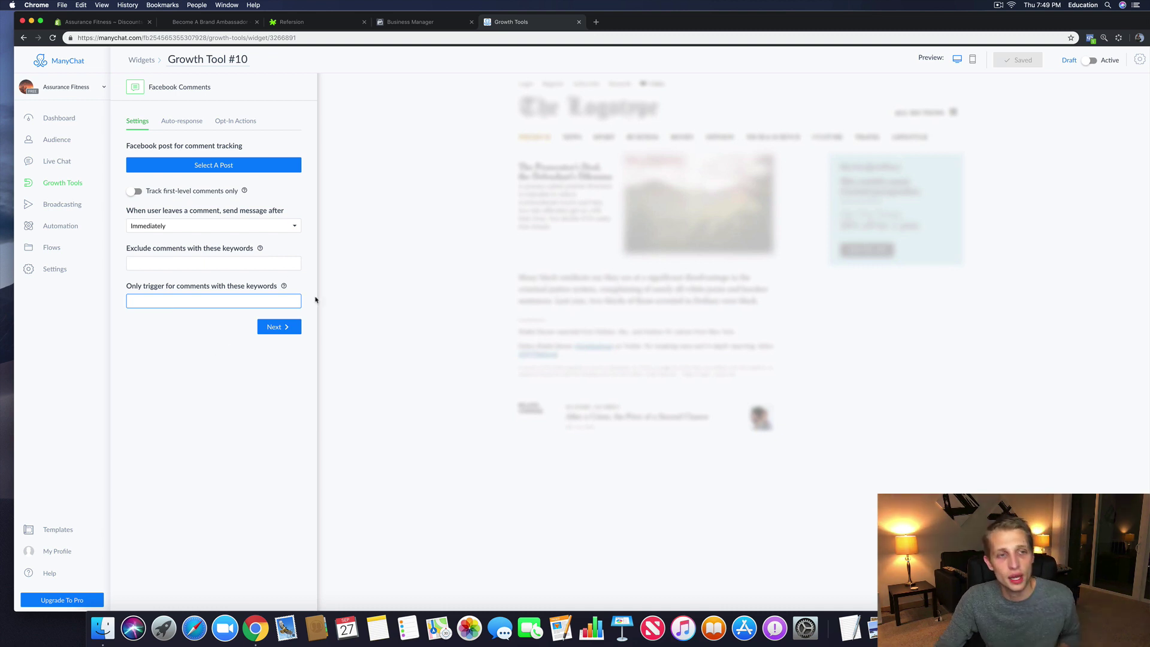
# Step: Examine the Facebook Comments tool's excluded keywords setting and message delay options, keeping the delay at Immediately
pyautogui.click(195, 264)
pyautogui.moveTo(128, 249); pyautogui.dragTo(235, 249)
pyautogui.click(232, 250)
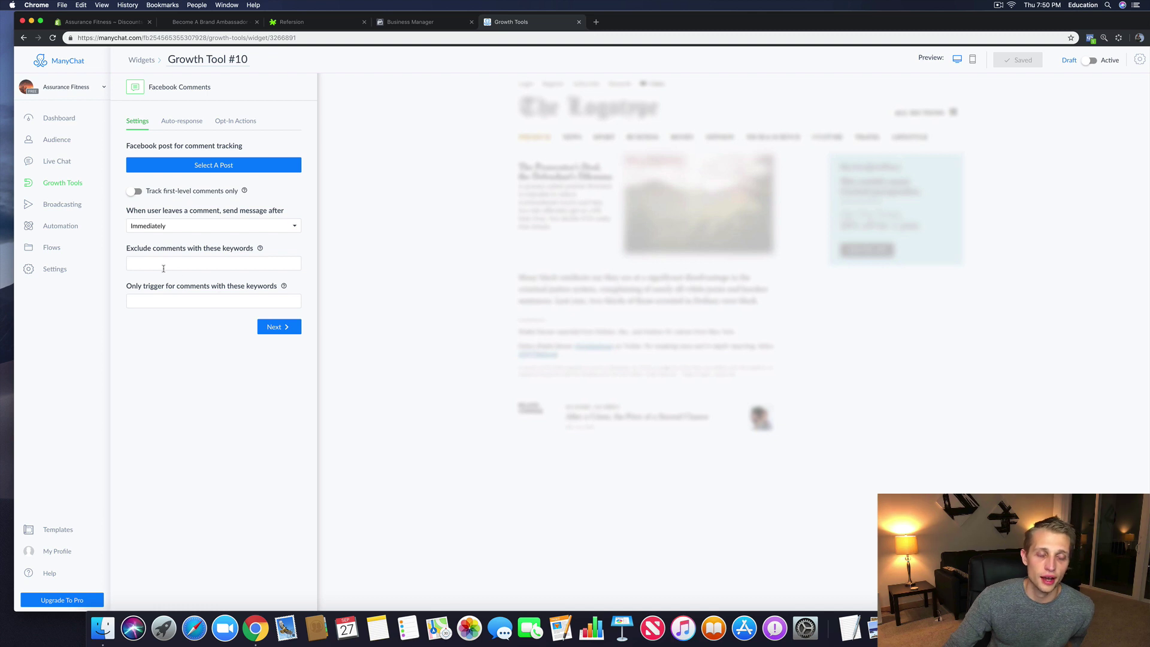
pyautogui.click(145, 266)
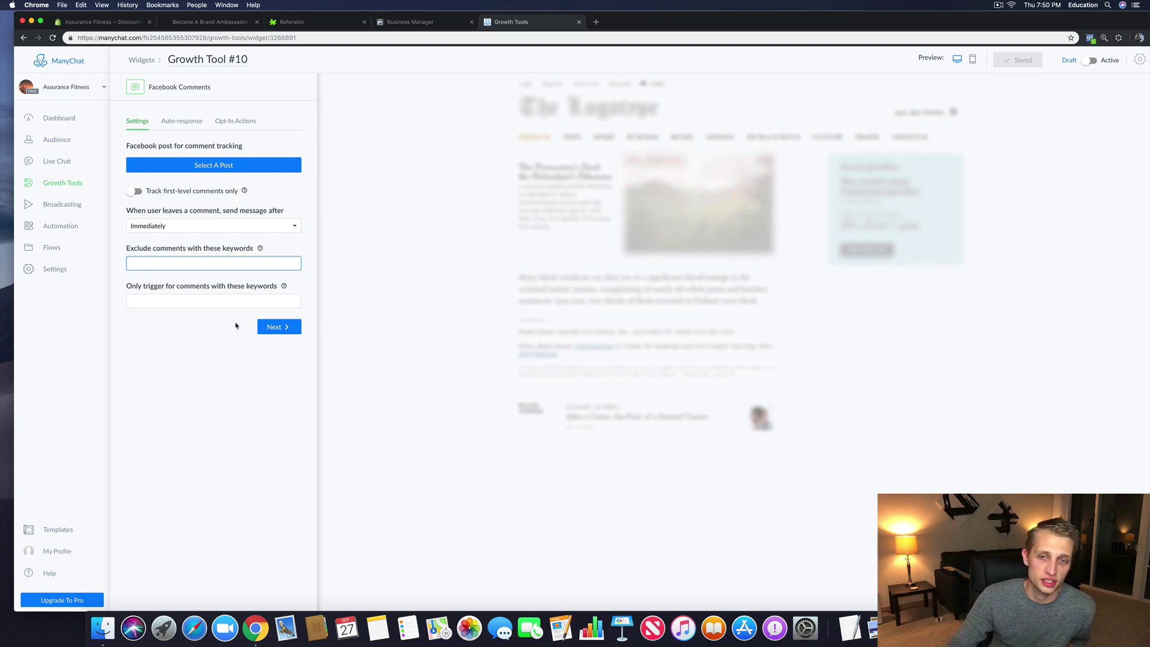
pyautogui.click(249, 226)
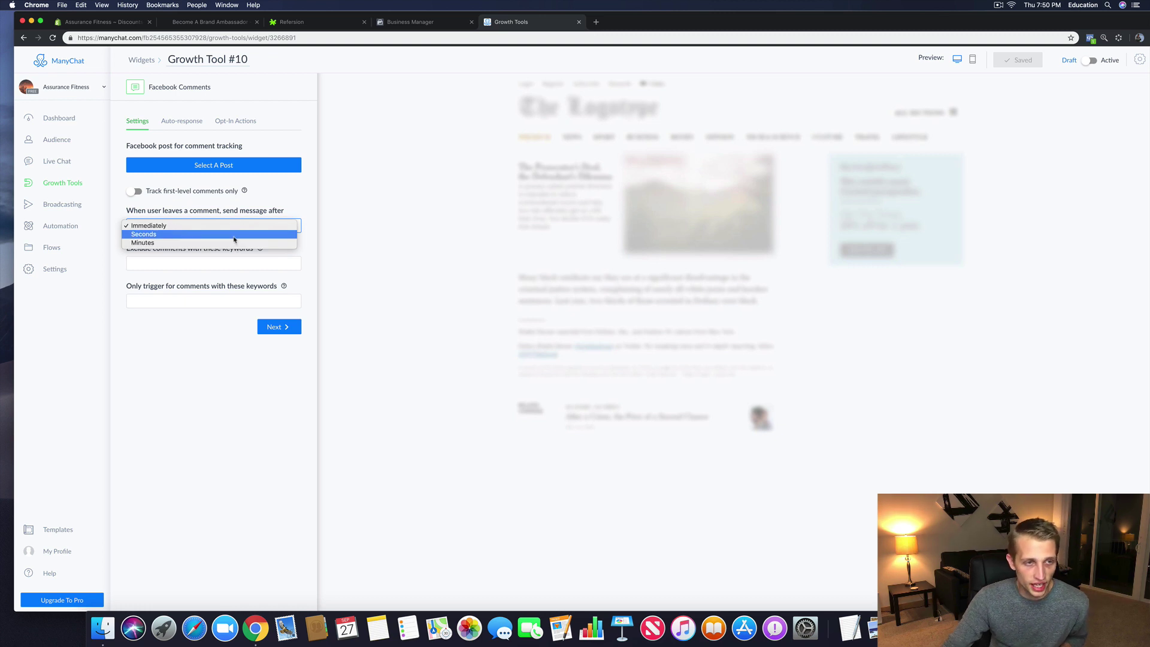
pyautogui.click(241, 226)
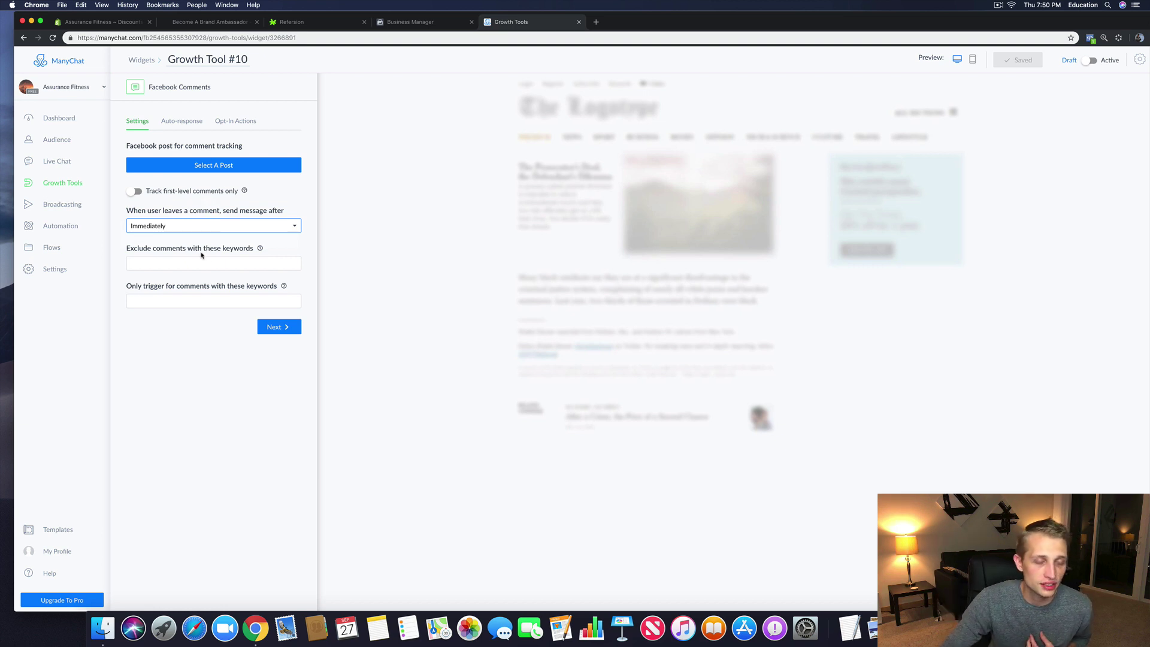
# Step: View the Facebook posts available for comment tracking and close the post picker without selecting one
pyautogui.click(200, 173)
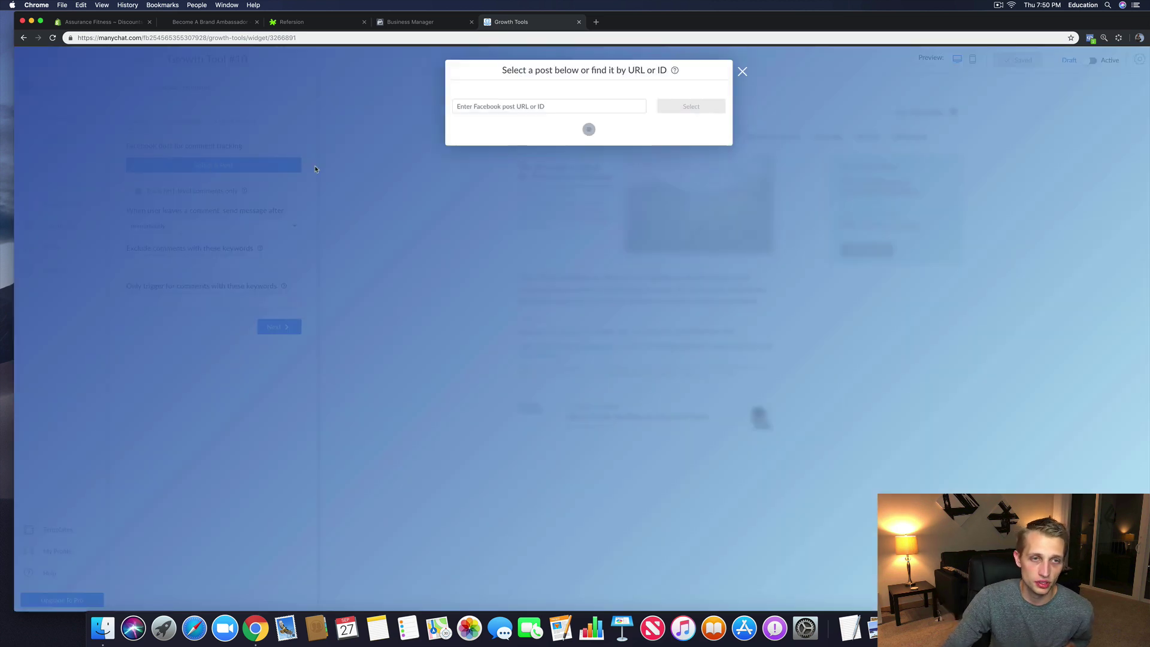
pyautogui.click(530, 109)
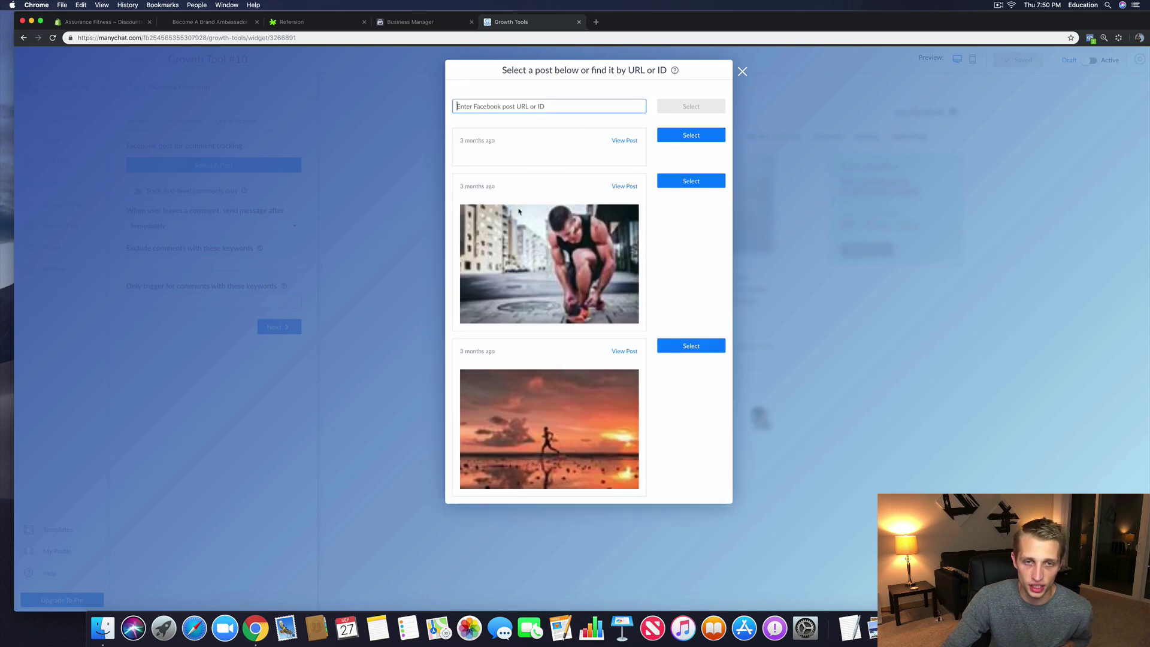
pyautogui.click(743, 71)
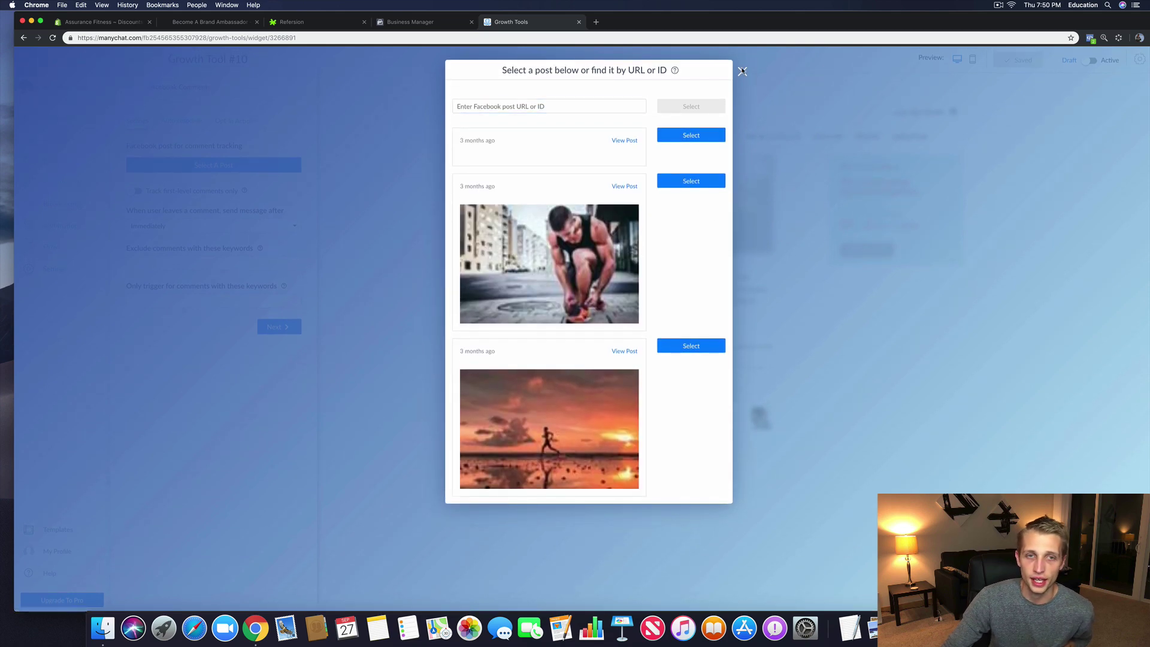
# Step: Review the auto-response message to commenters and set the opt-in sending option to Send to everyone who replies
pyautogui.click(173, 122)
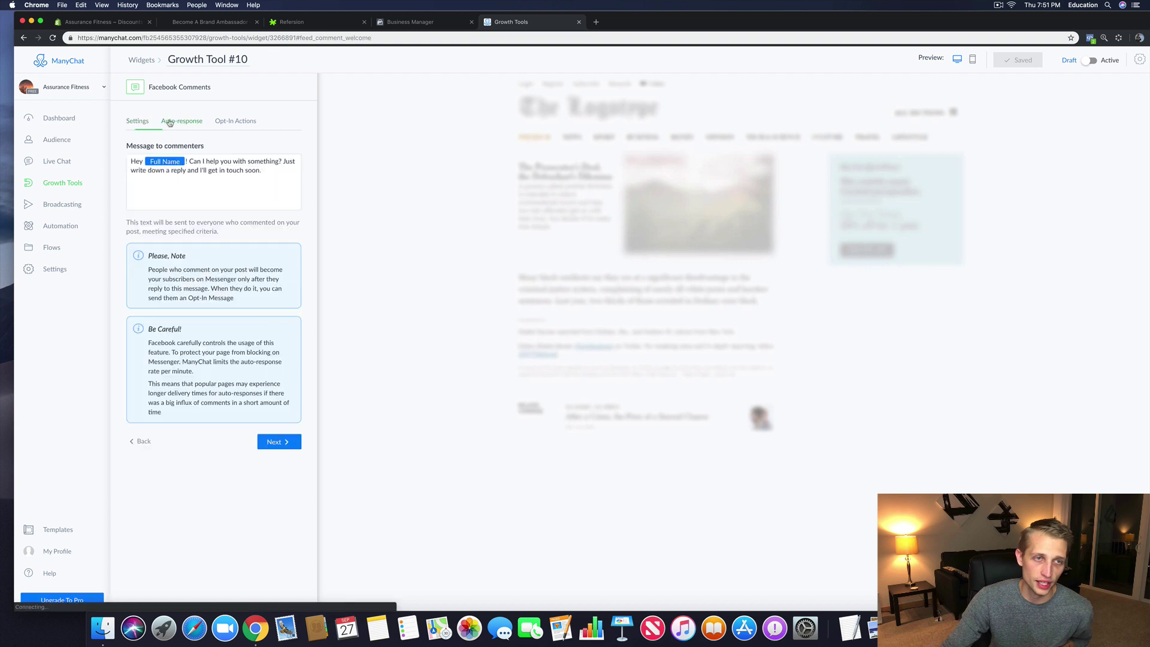
pyautogui.click(178, 176)
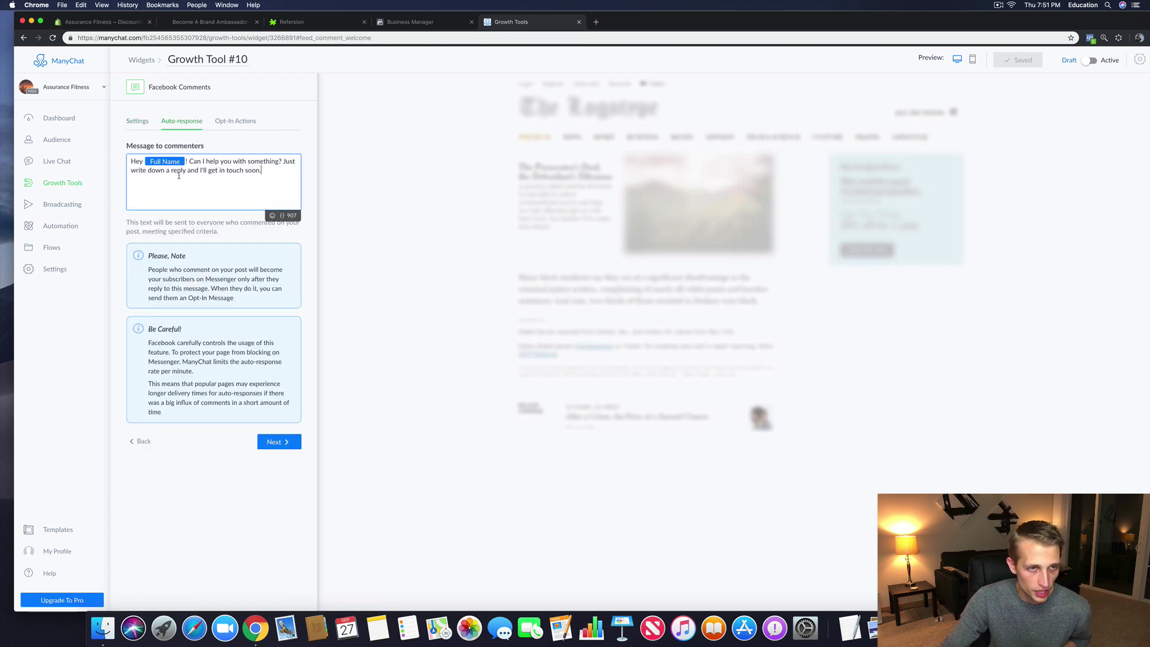
pyautogui.click(245, 123)
pyautogui.click(156, 175)
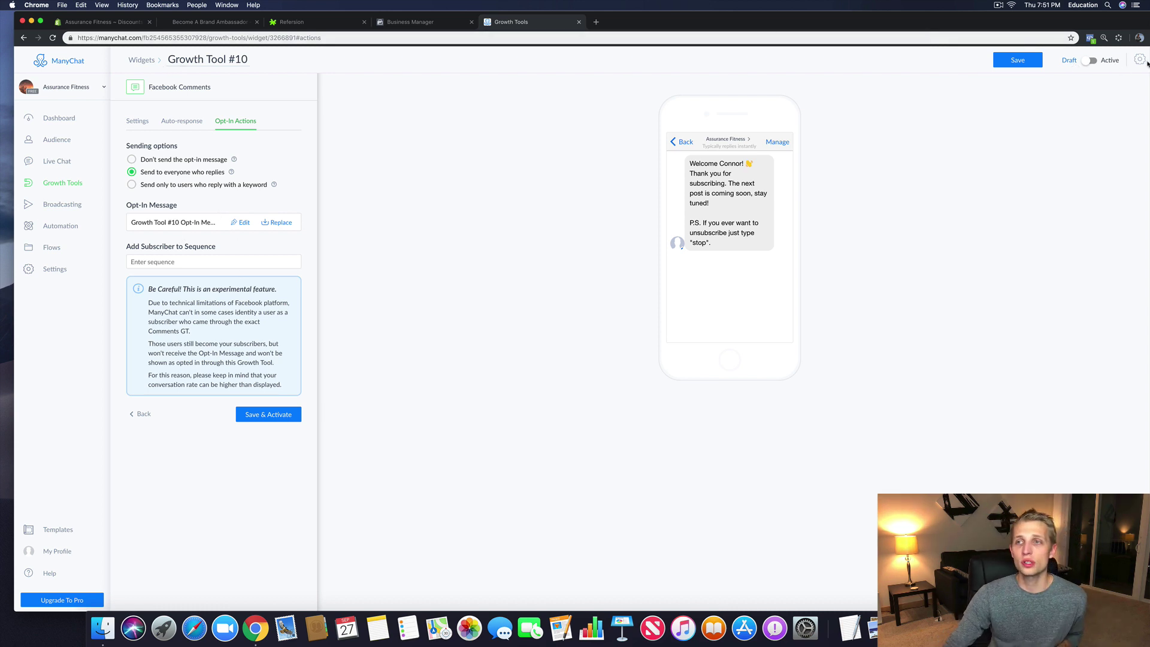
# Step: Leave the Facebook Comments editor and delete that growth tool from the widget list
pyautogui.click(139, 65)
pyautogui.click(666, 88)
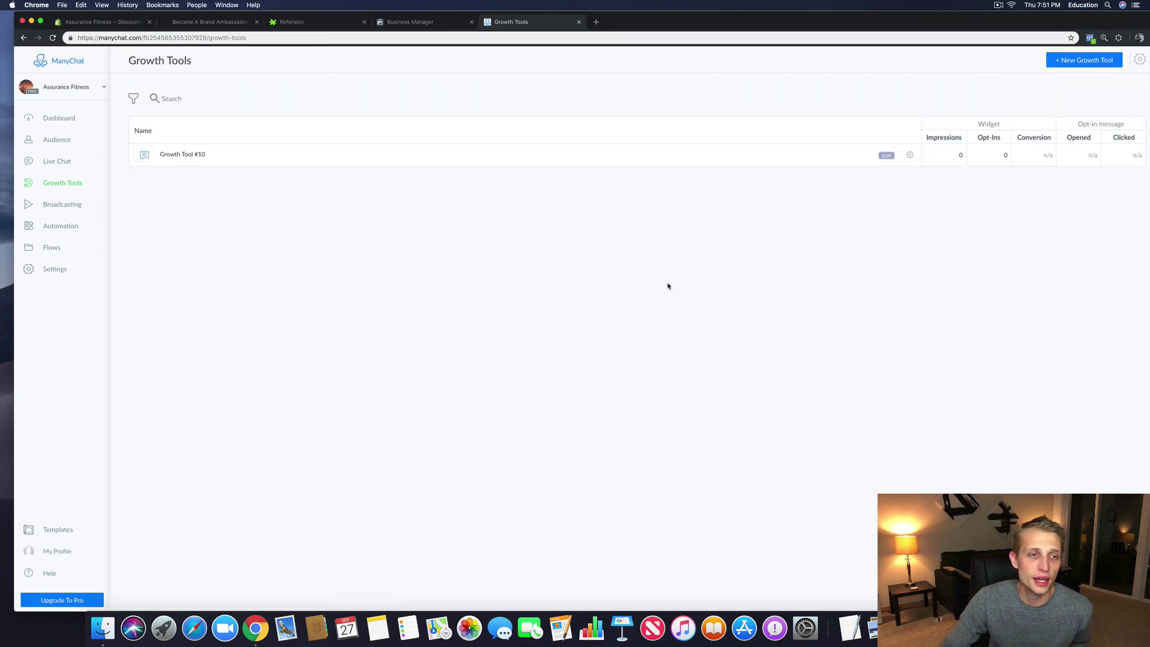
pyautogui.click(909, 156)
pyautogui.click(892, 191)
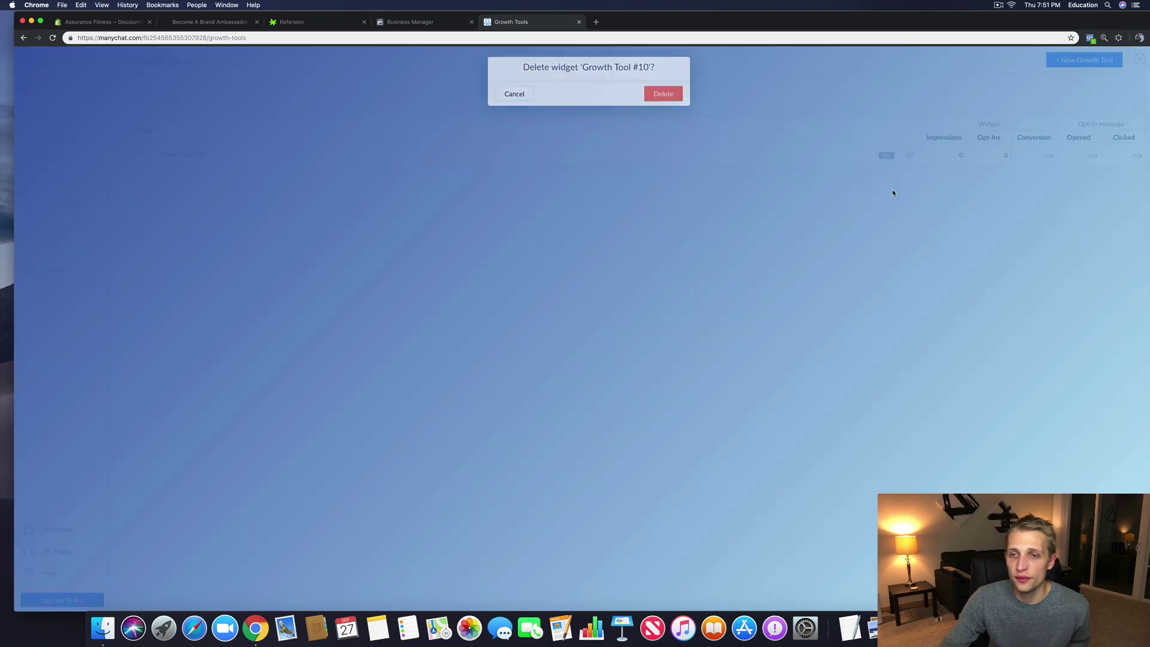
pyautogui.click(659, 97)
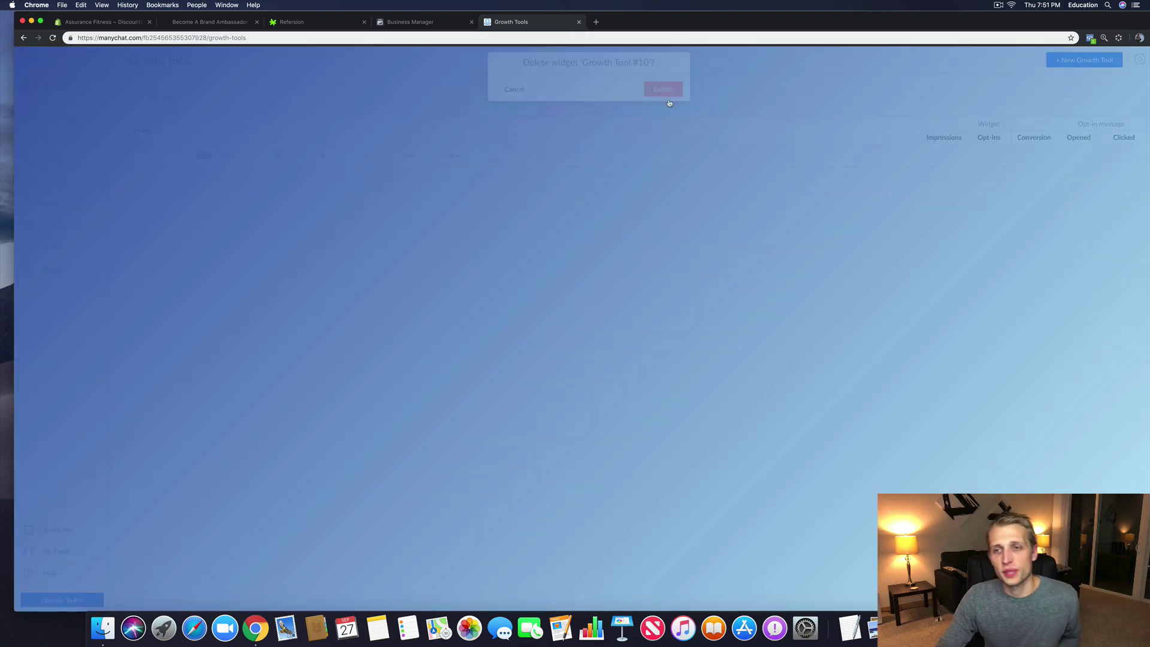
# Step: Look over the remaining widget types for a new growth tool, and open the Broadcasting section
pyautogui.click(1057, 60)
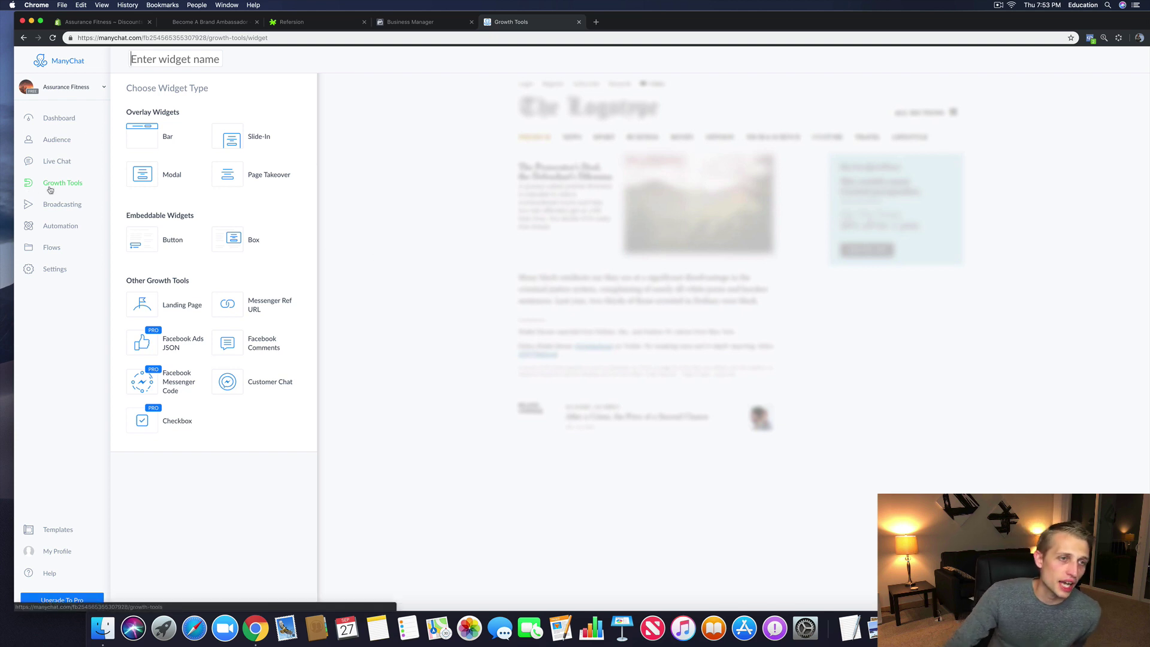
pyautogui.click(63, 207)
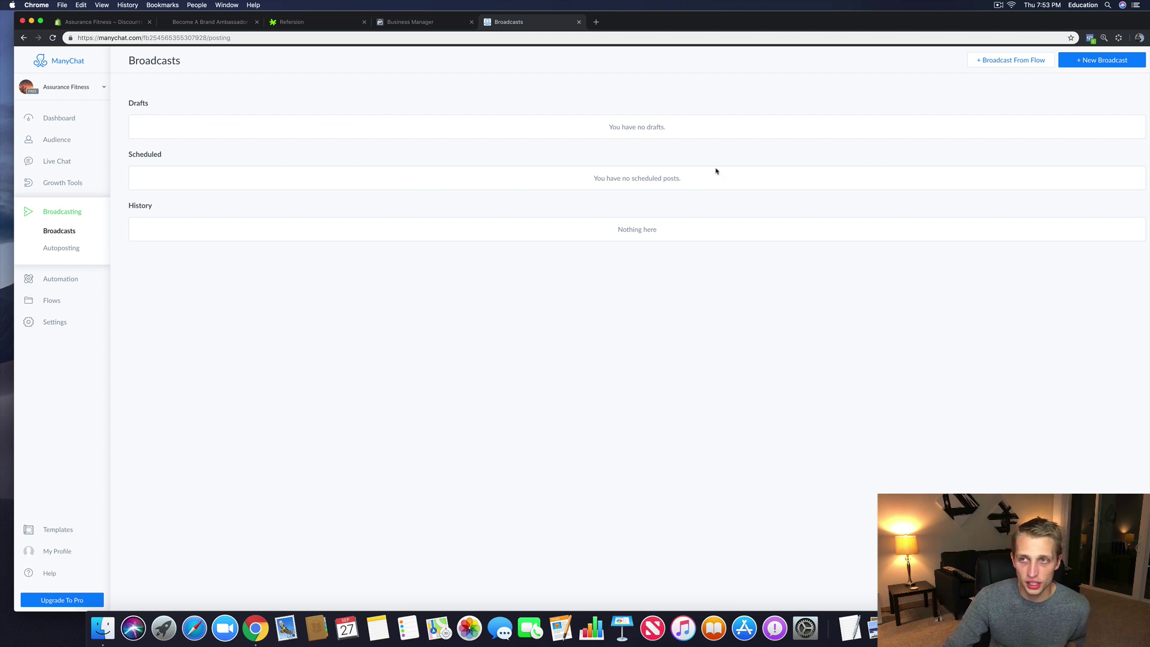
# Step: Create a new broadcast and, in its settings, try the other message types before keeping Subscription Broadcast
pyautogui.click(1104, 60)
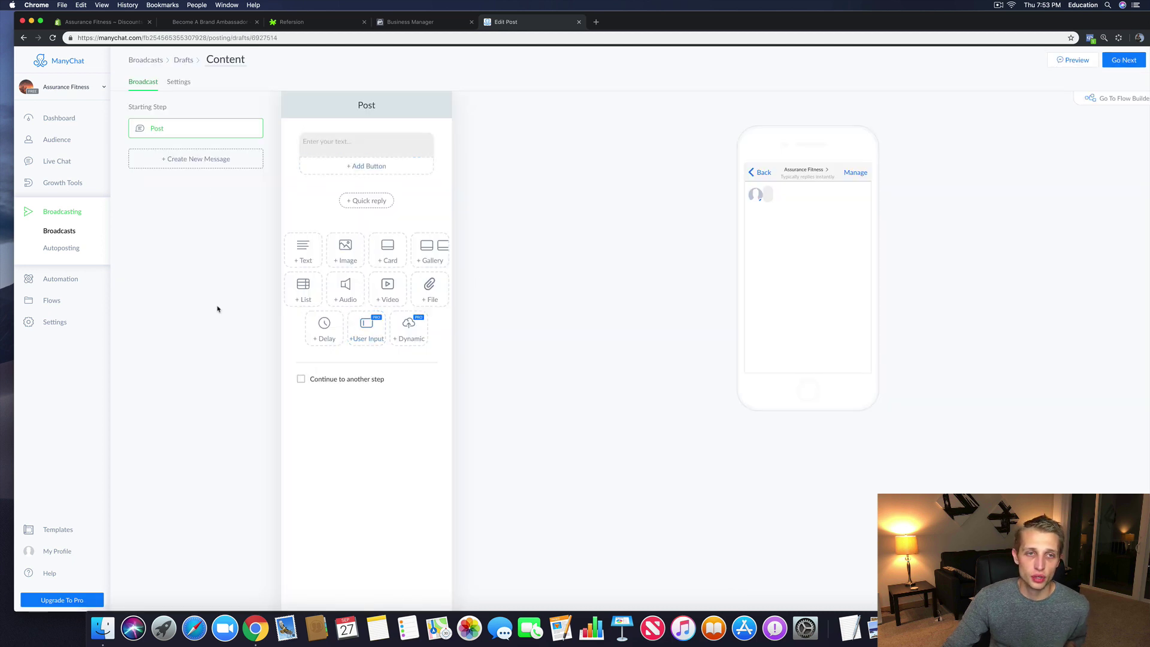
pyautogui.click(180, 84)
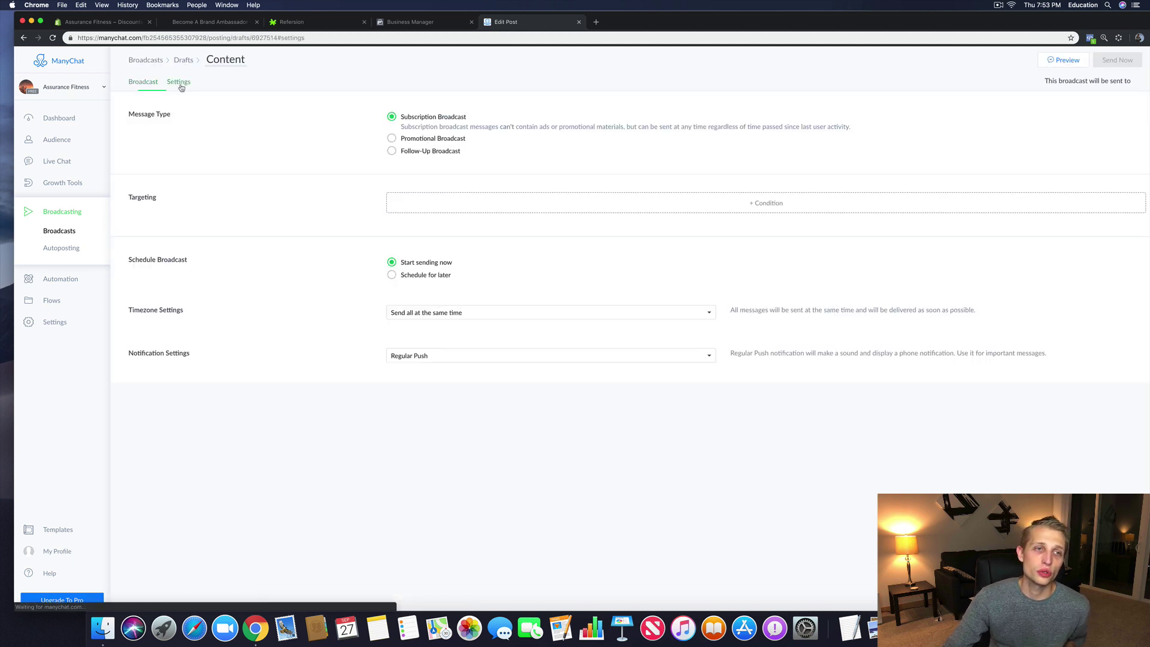
pyautogui.click(392, 139)
pyautogui.click(391, 116)
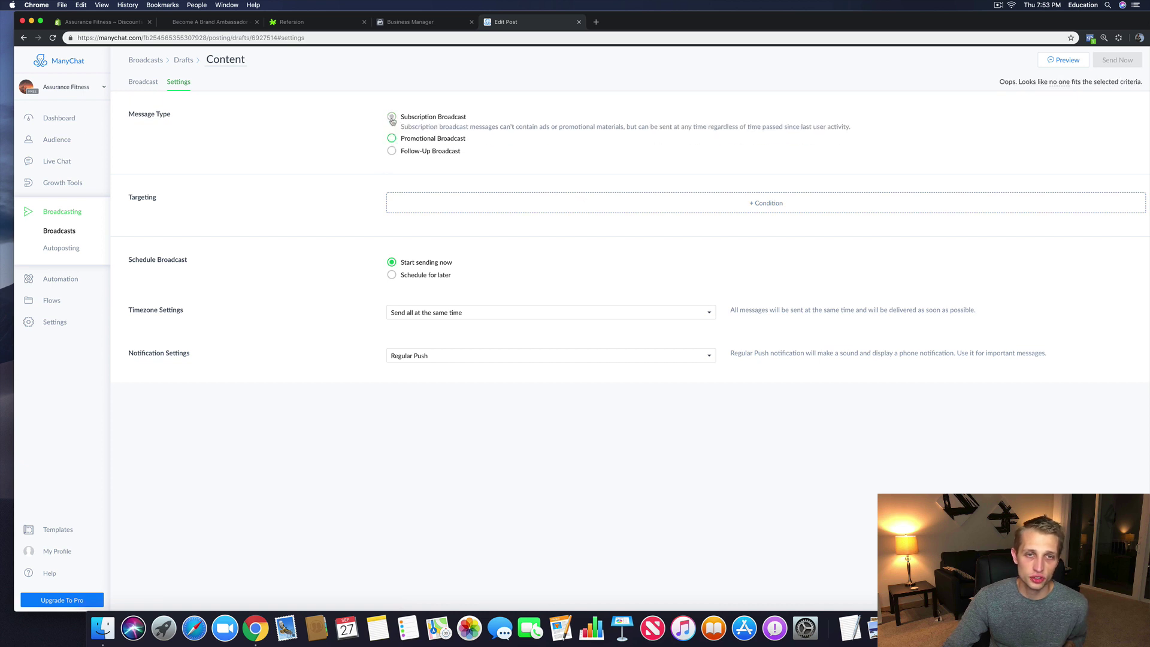
pyautogui.click(393, 151)
pyautogui.click(392, 117)
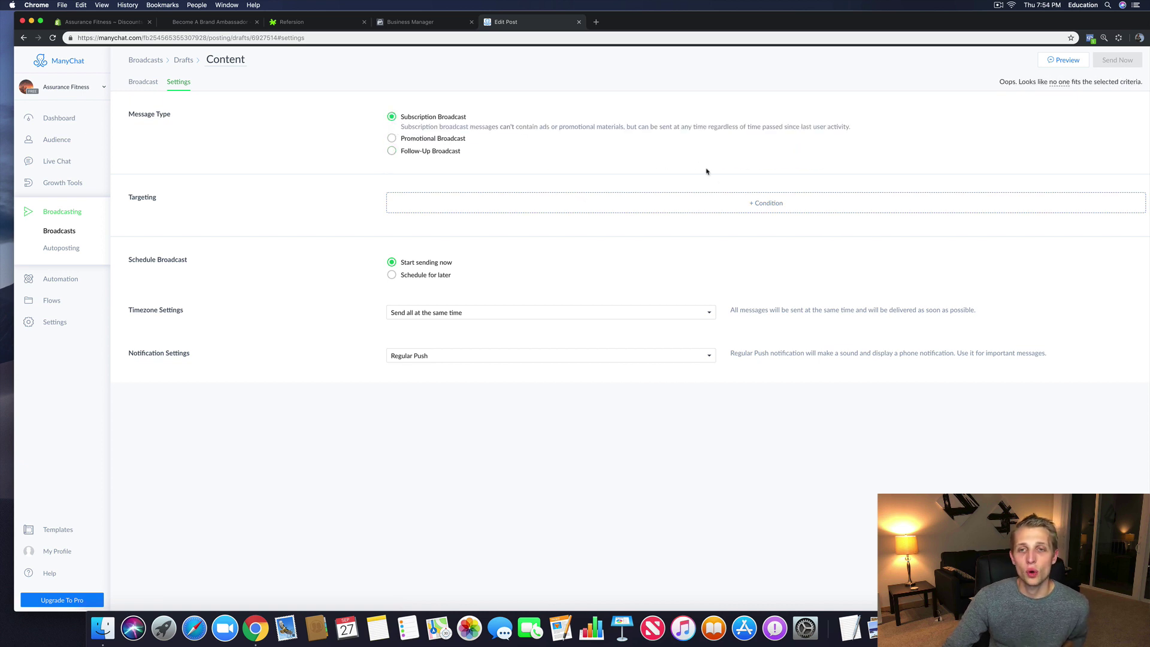
# Step: Explore the broadcast's targeting conditions Opted-In Through and Sequence subscription, and close them without adding a condition
pyautogui.click(748, 203)
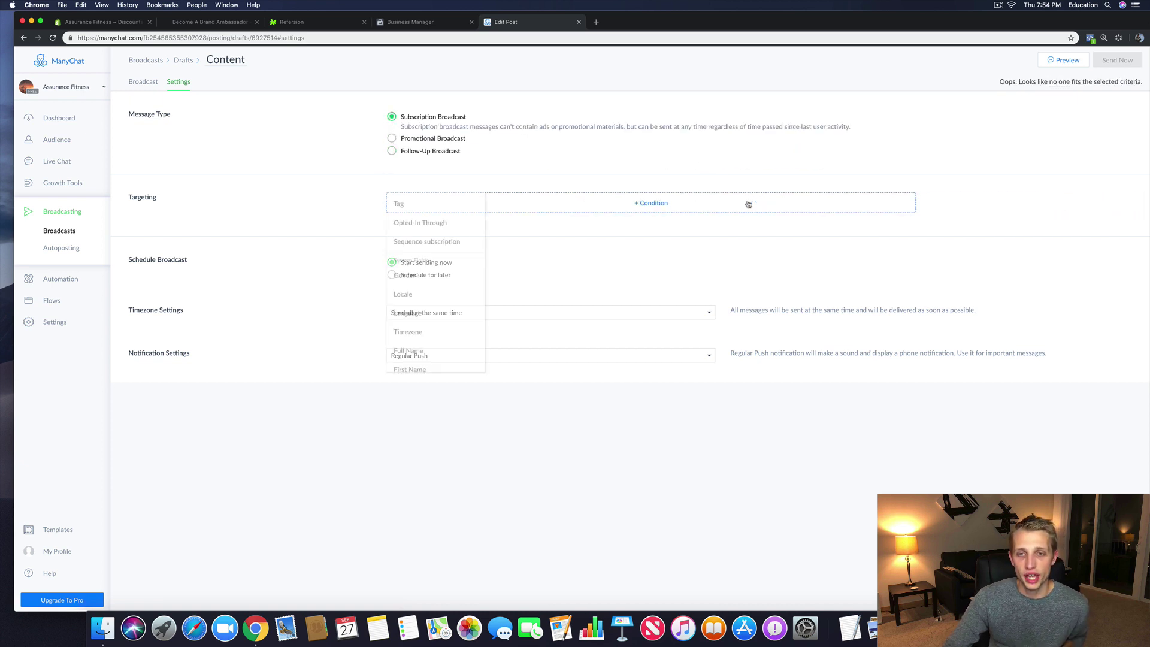
pyautogui.click(433, 230)
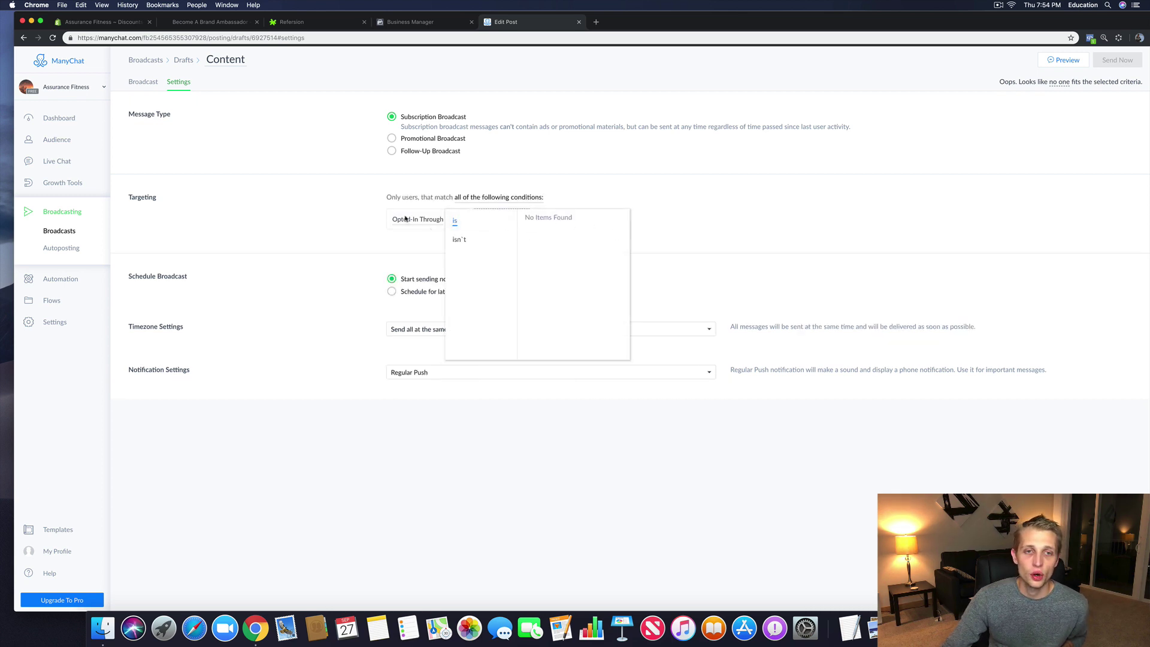
pyautogui.click(424, 221)
pyautogui.click(422, 214)
pyautogui.click(421, 239)
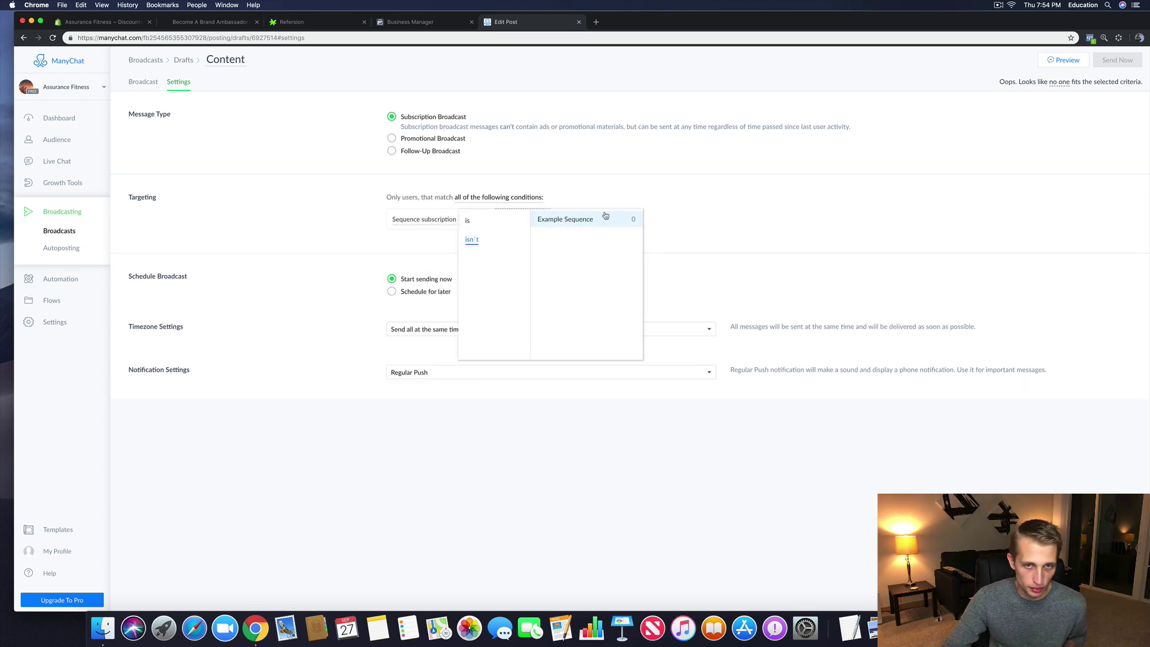
pyautogui.click(741, 165)
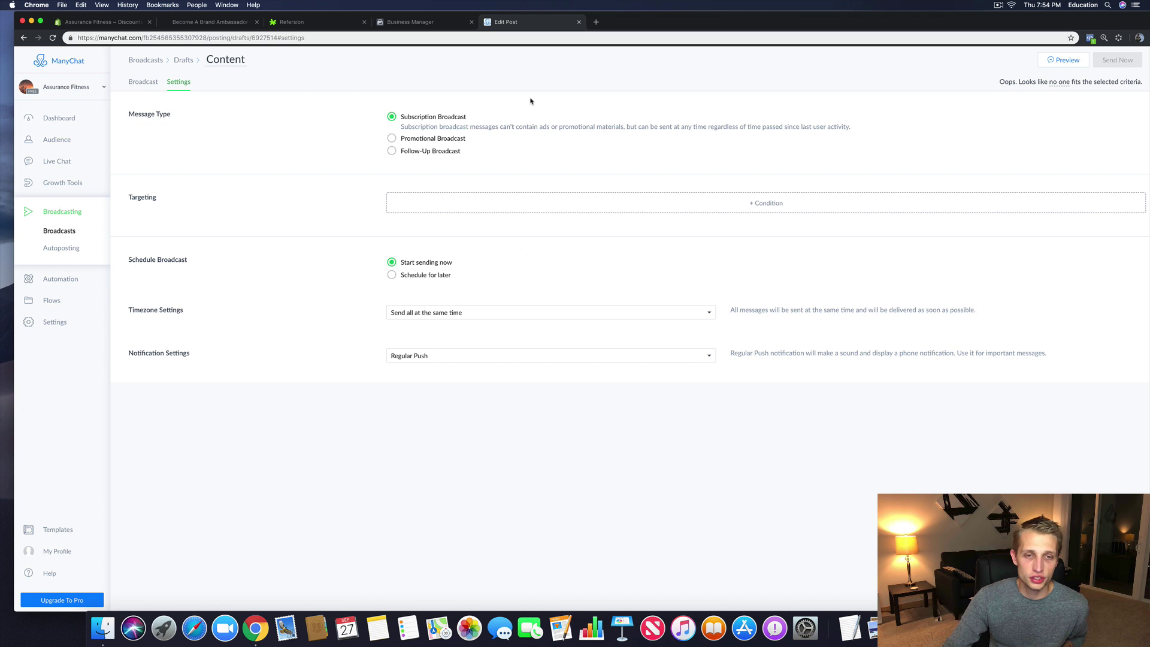
# Step: Review the broadcast's schedule, timezone and notification options, keeping Start sending now, Send all at the same time and Regular Push
pyautogui.click(551, 311)
pyautogui.click(434, 276)
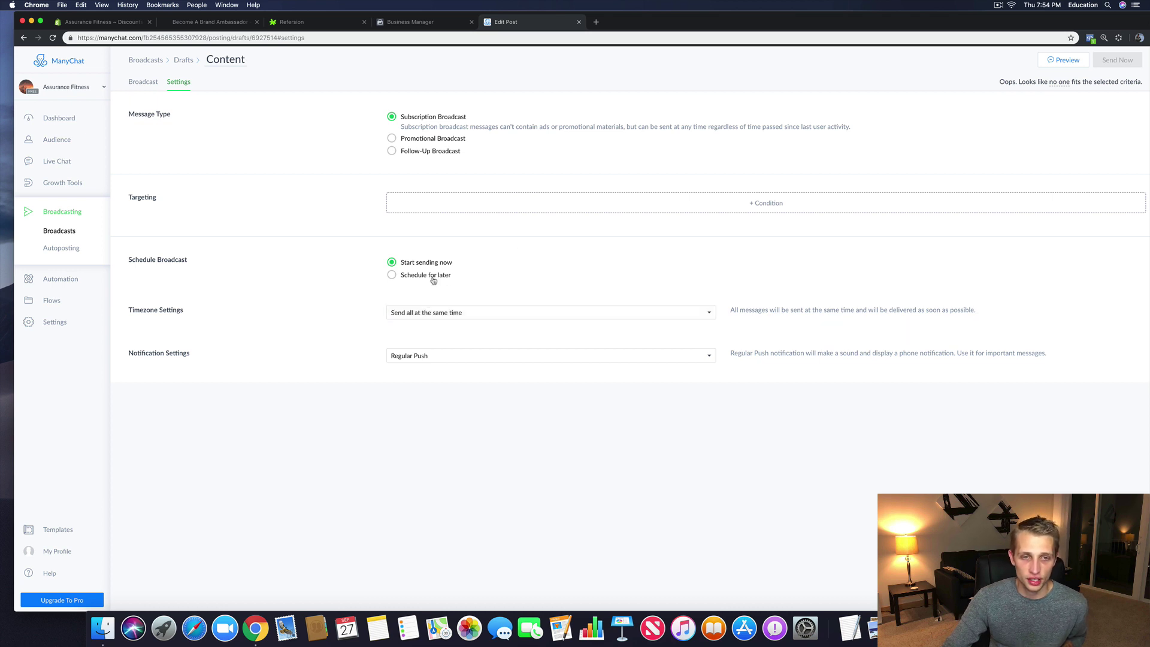
pyautogui.click(433, 275)
pyautogui.click(427, 270)
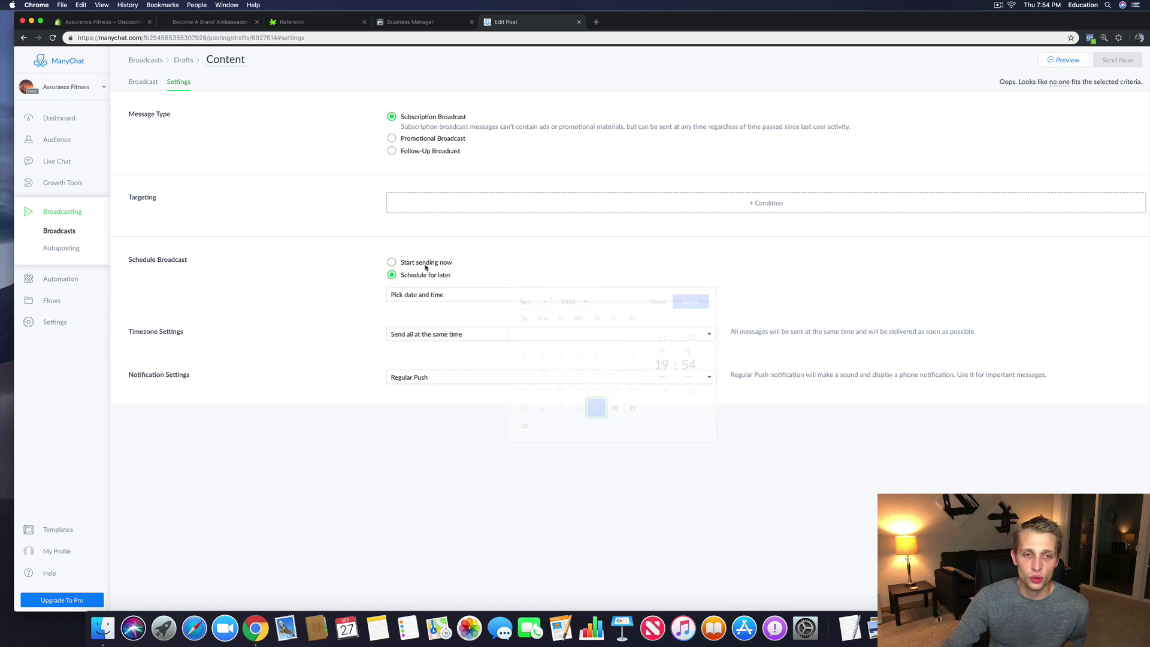
pyautogui.click(392, 263)
pyautogui.click(442, 317)
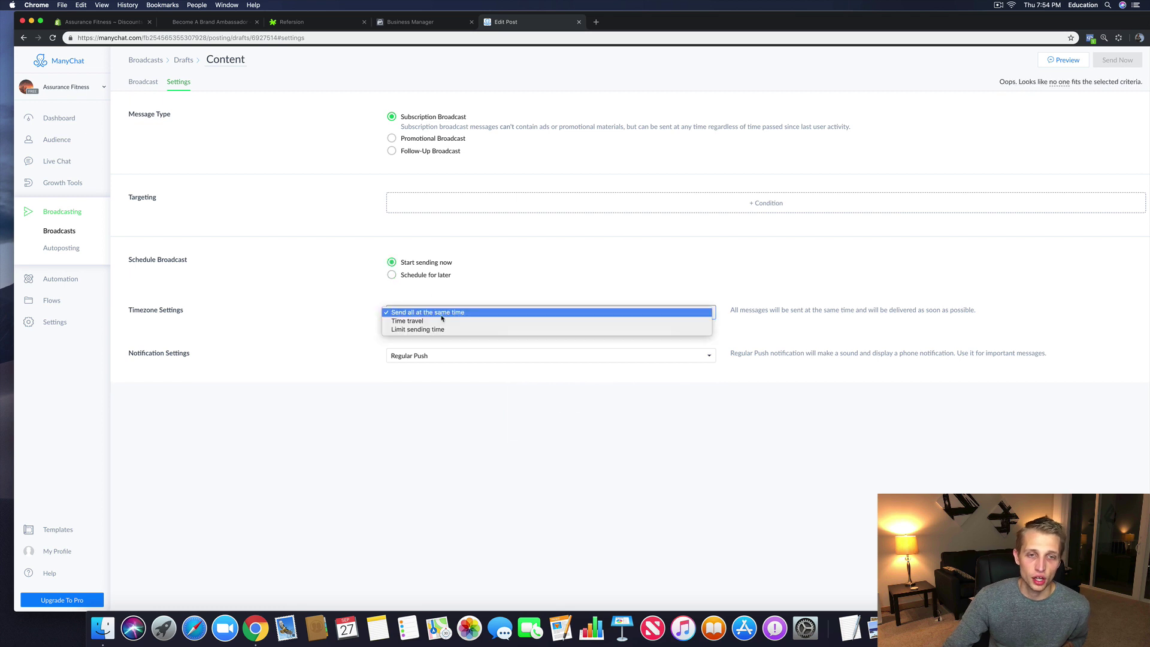
pyautogui.click(369, 302)
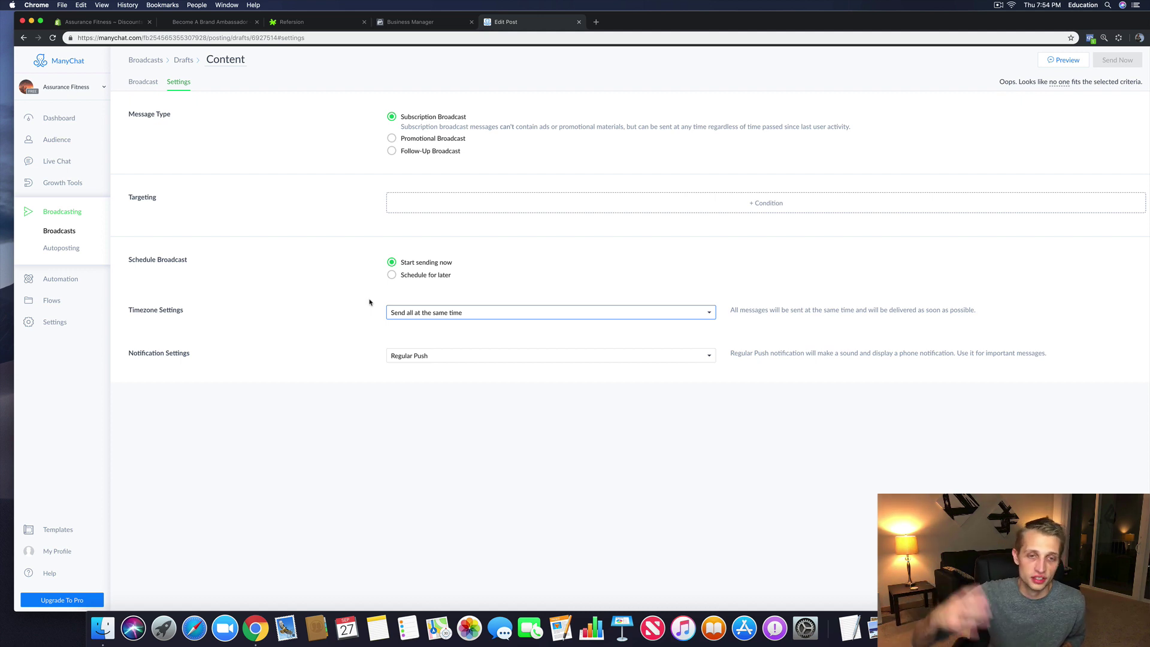
pyautogui.click(427, 356)
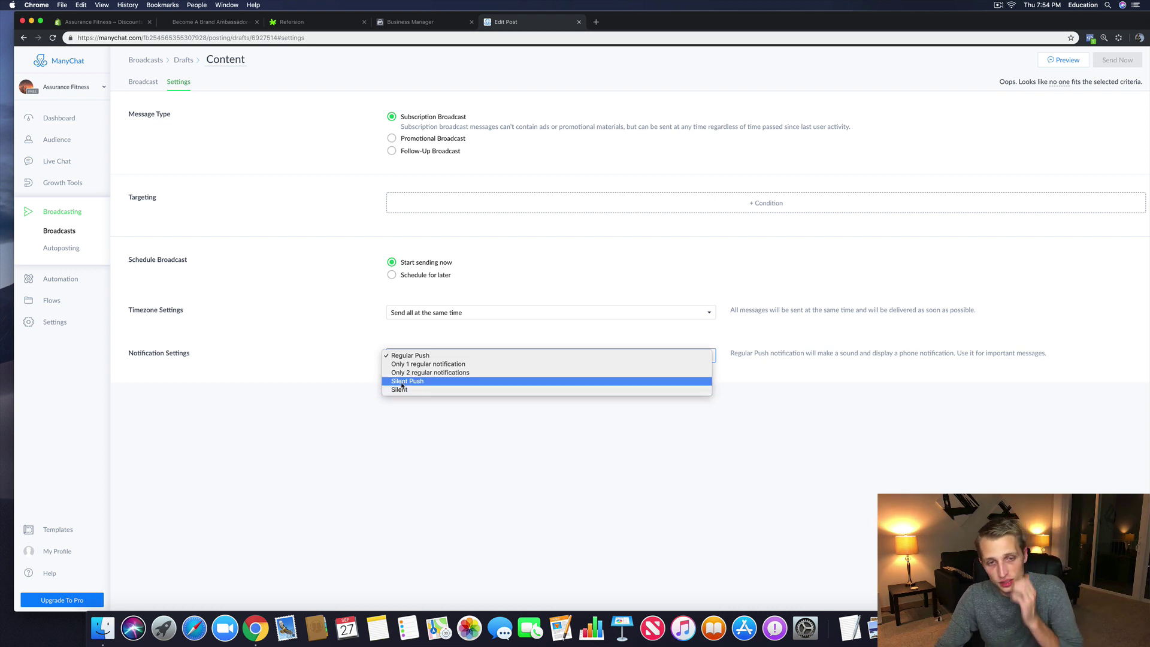
pyautogui.click(344, 334)
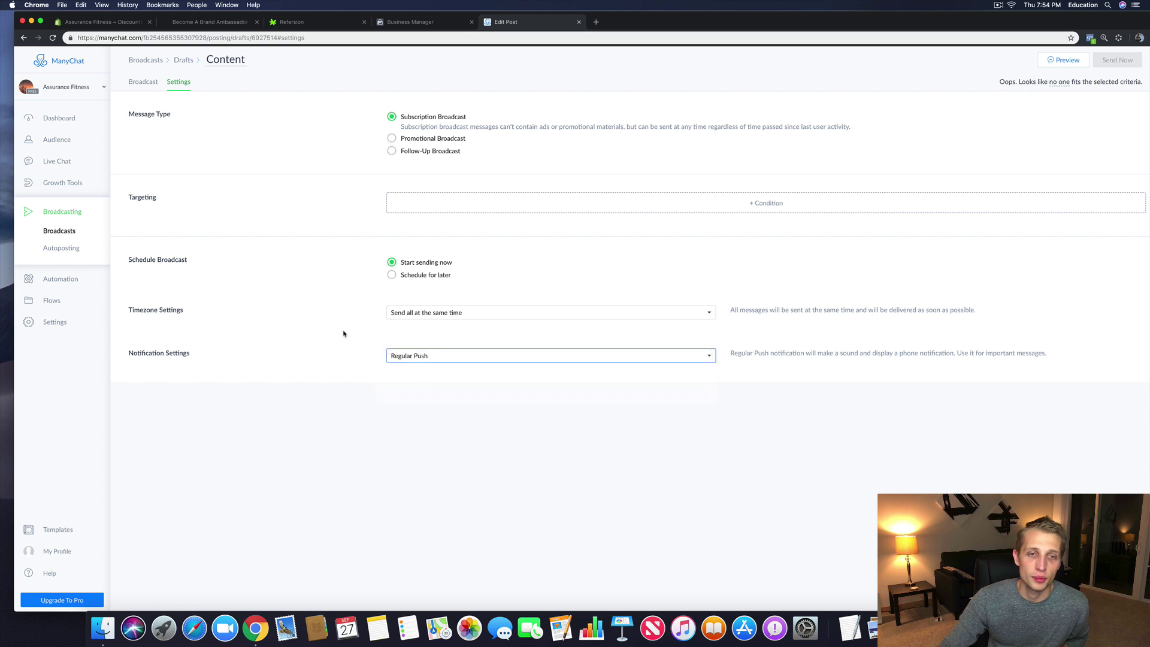
# Step: View the Autoposting section, and examine the Powered By ManyChat item in the Automation main menu preview
pyautogui.click(73, 245)
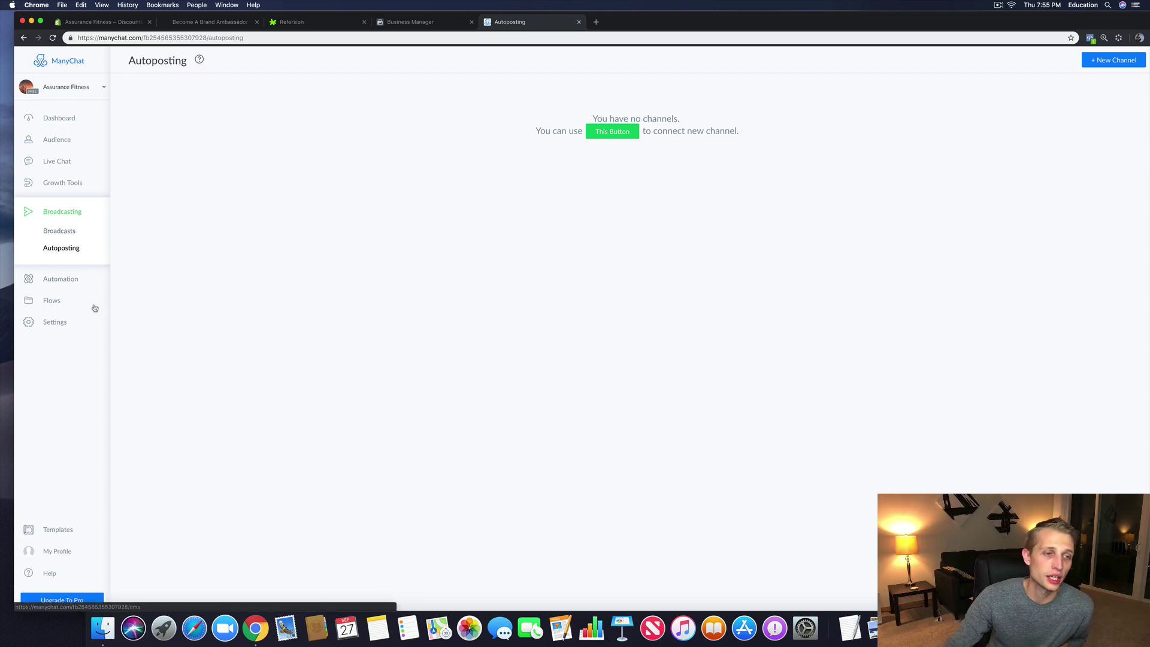
pyautogui.click(52, 281)
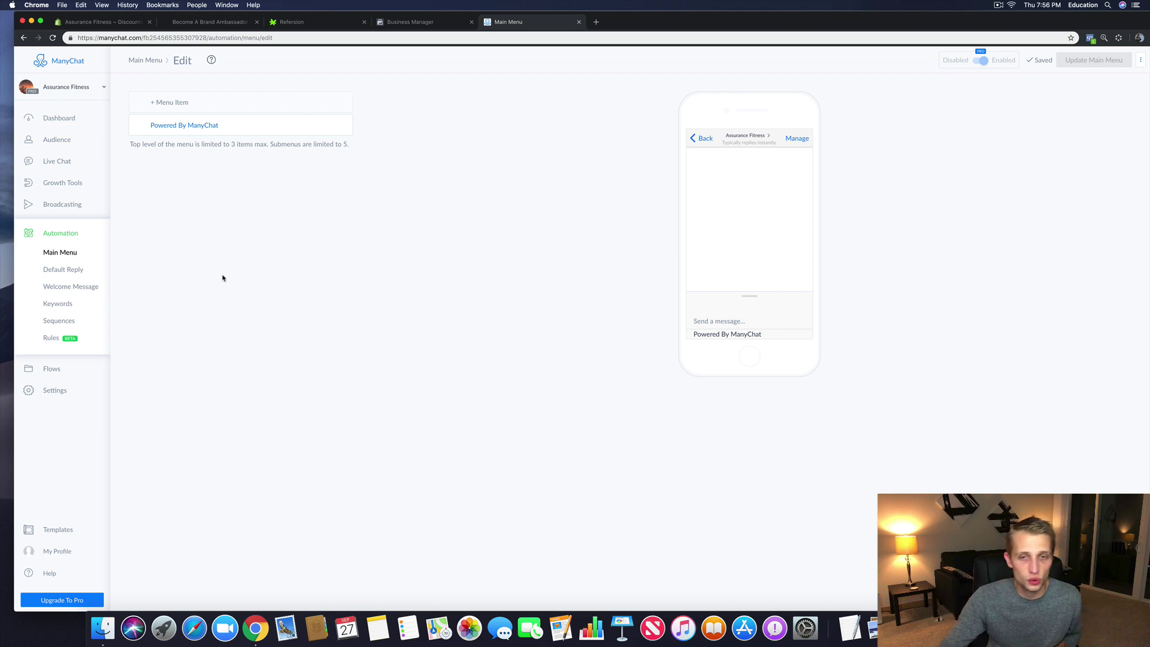
pyautogui.moveTo(774, 335); pyautogui.dragTo(695, 334)
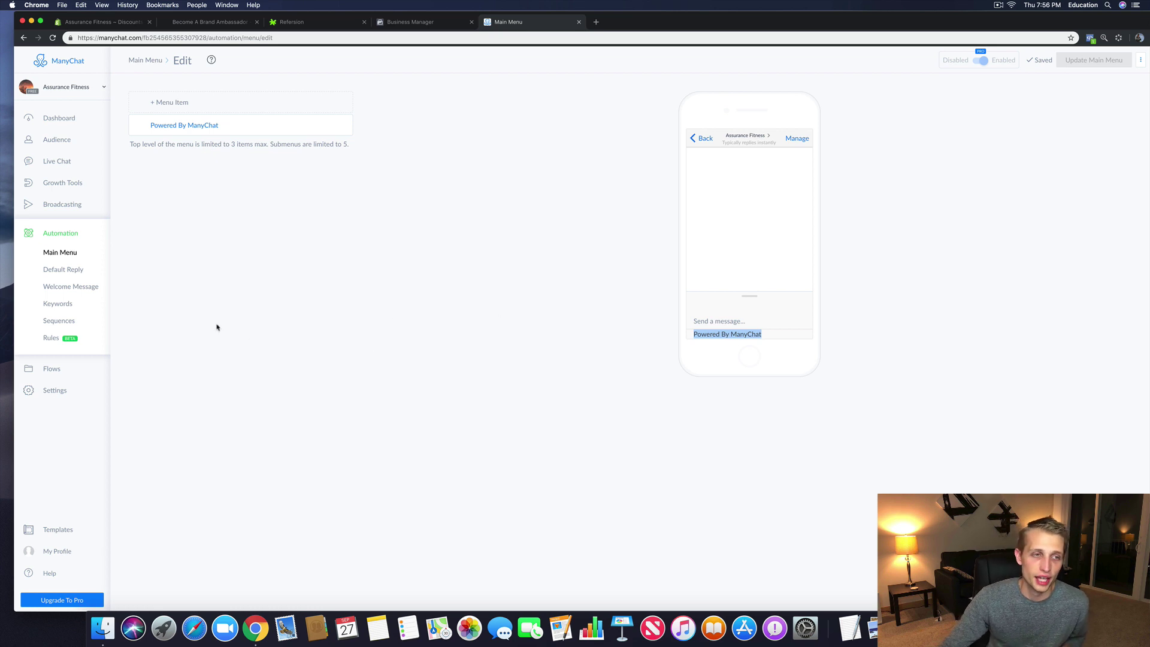
# Step: Read the Default Reply message about the Talk to human button, and open the Welcome Message editor
pyautogui.click(59, 278)
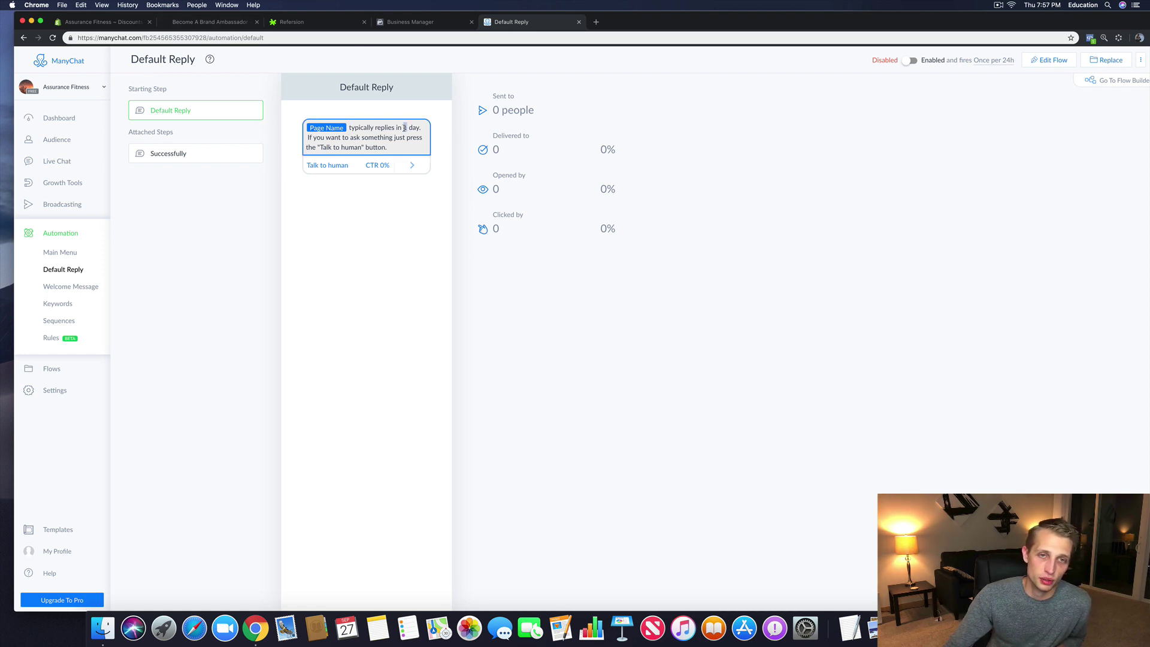
pyautogui.moveTo(307, 147); pyautogui.dragTo(407, 150)
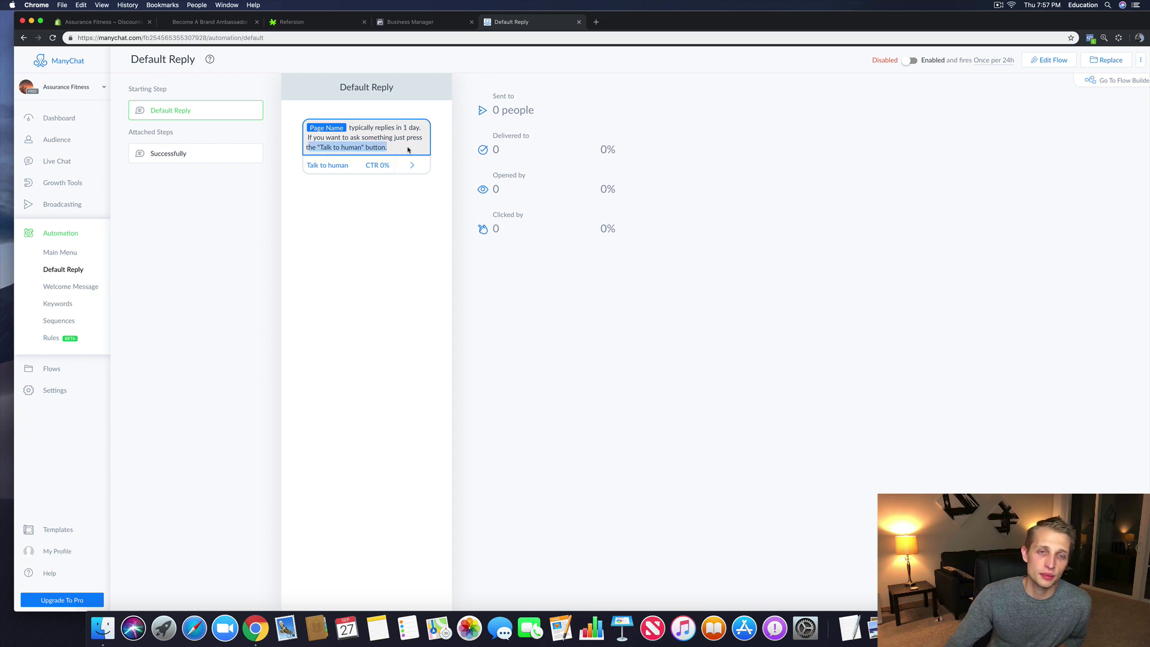
pyautogui.click(389, 138)
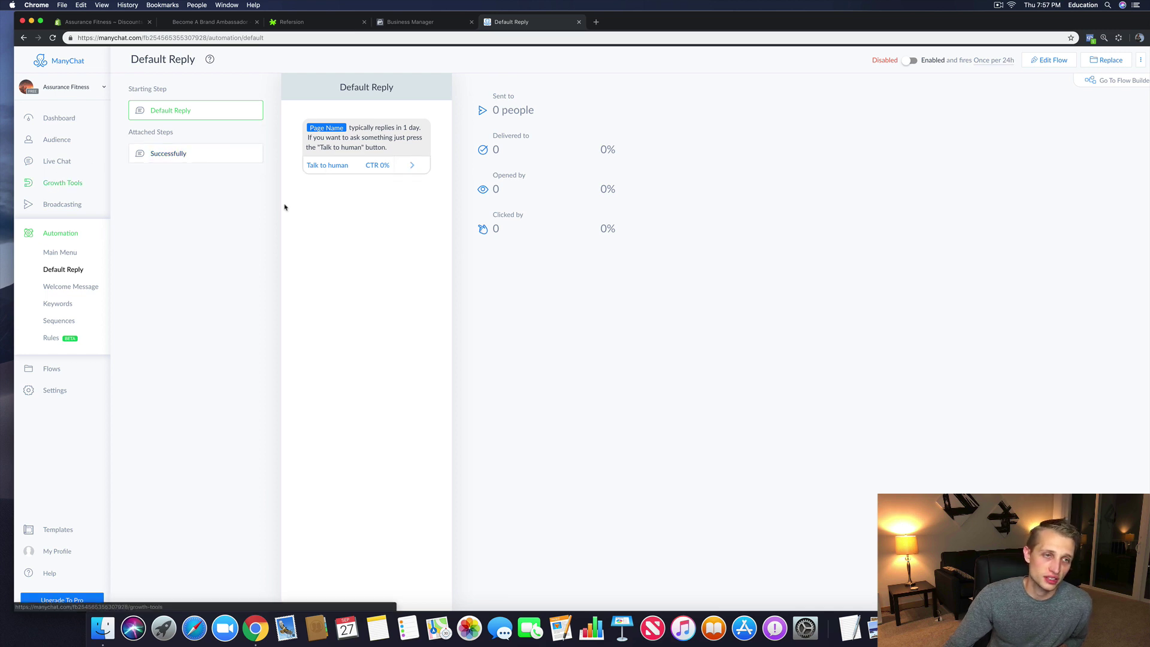
pyautogui.click(88, 288)
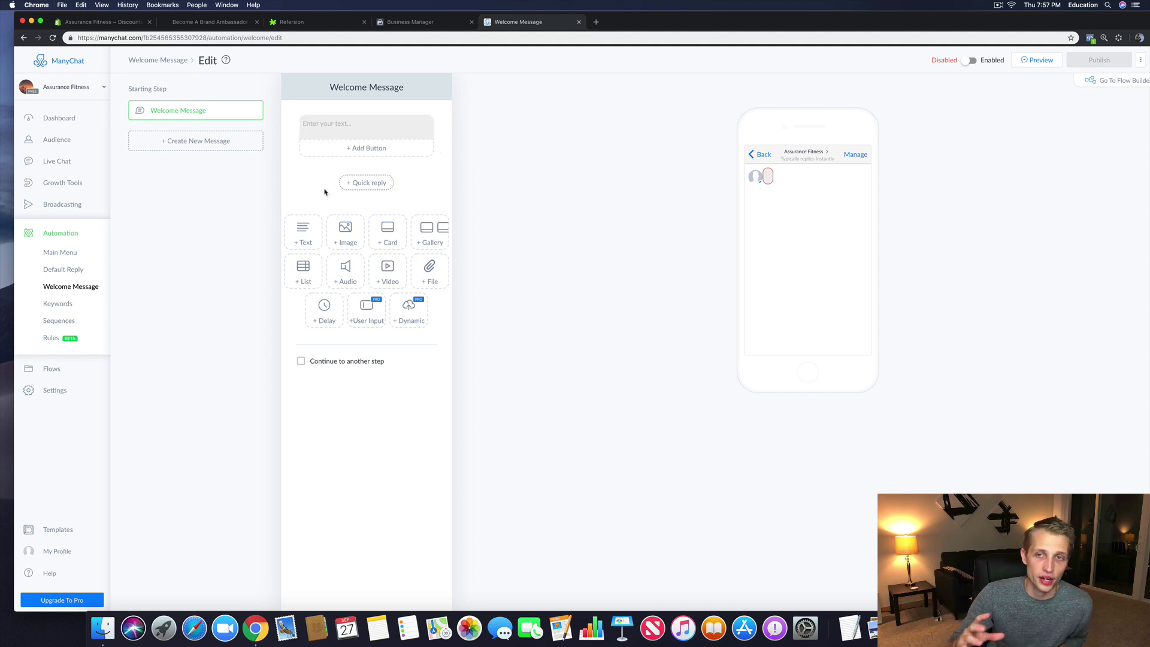
# Step: Revisit the Dashboard and Broadcasting sections, and return to the Welcome Message editor under Automation
pyautogui.click(63, 120)
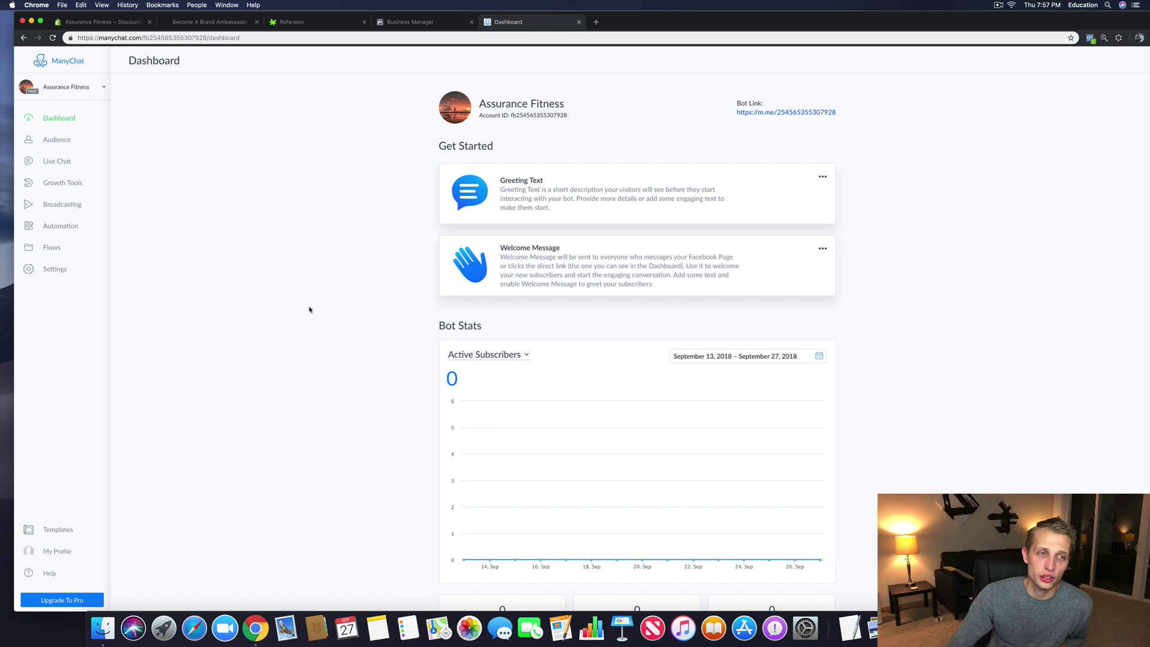
pyautogui.click(55, 205)
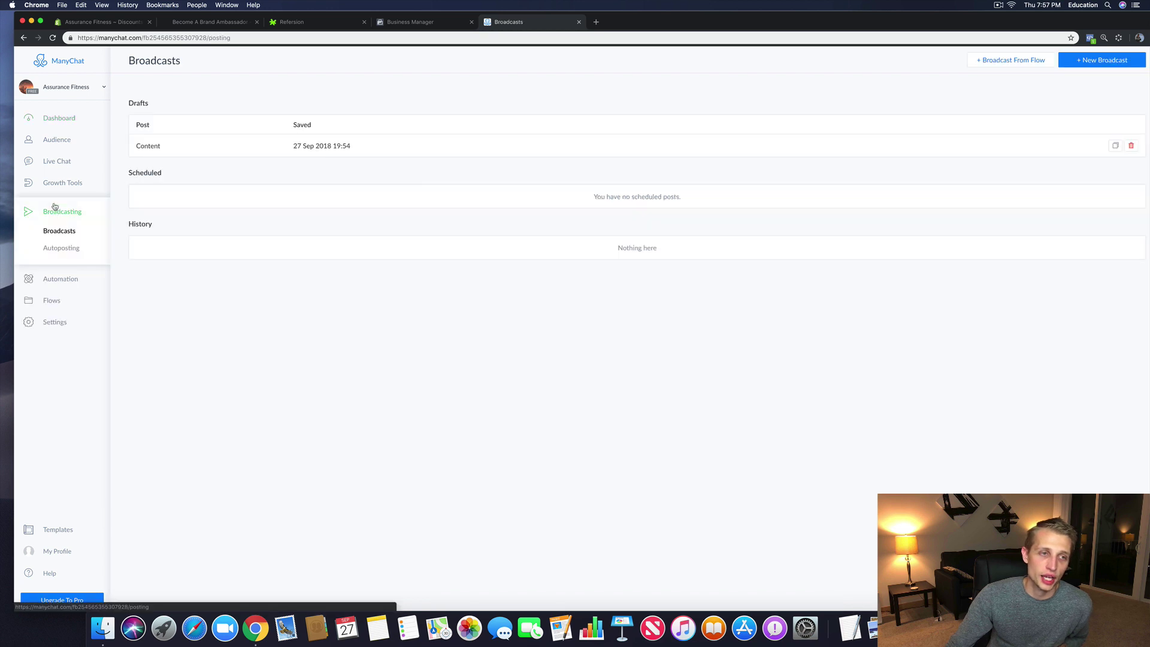
pyautogui.click(55, 276)
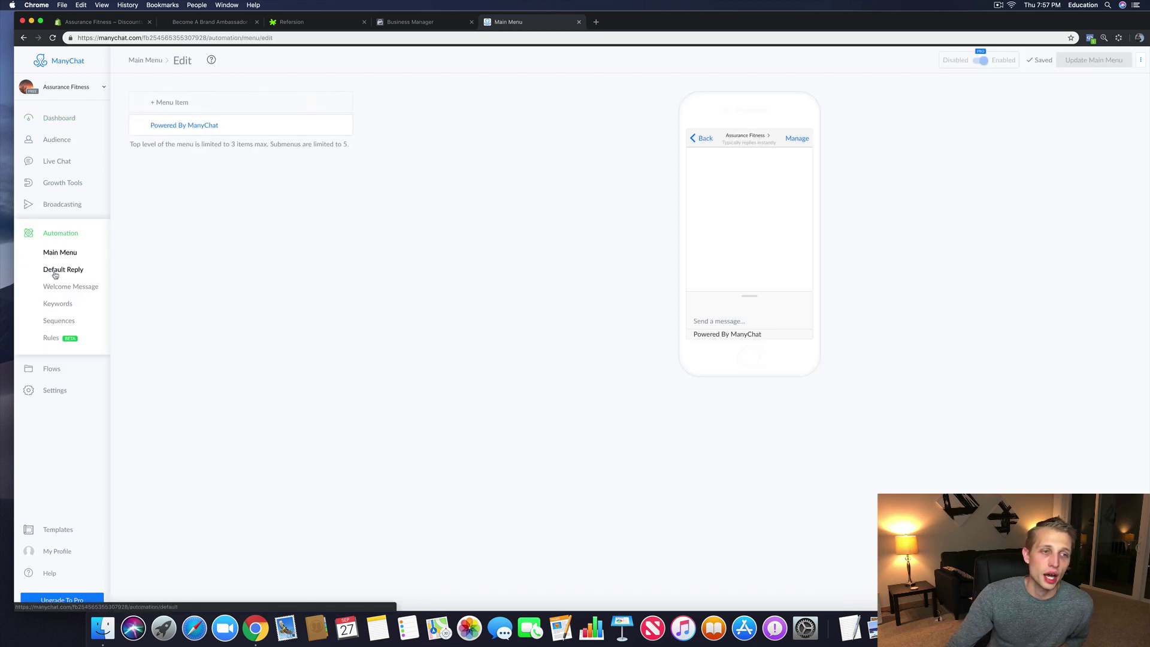
pyautogui.click(85, 293)
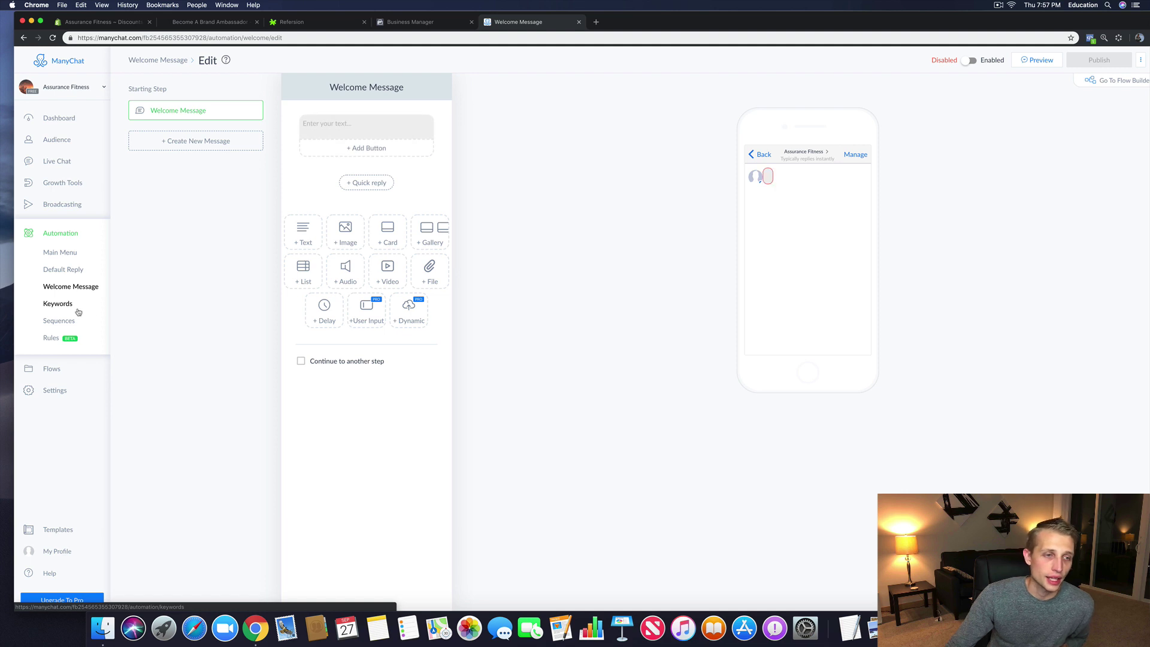
# Step: Create a keyword rule in the Keywords section for messages that are "thanks"
pyautogui.click(66, 307)
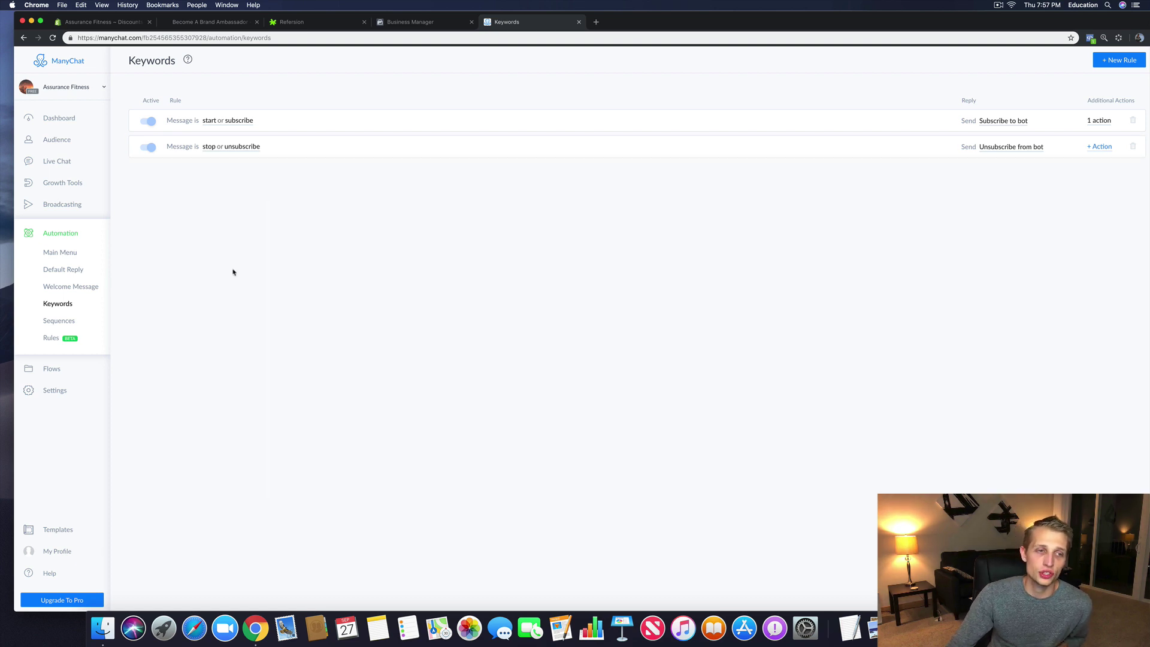
pyautogui.click(1121, 59)
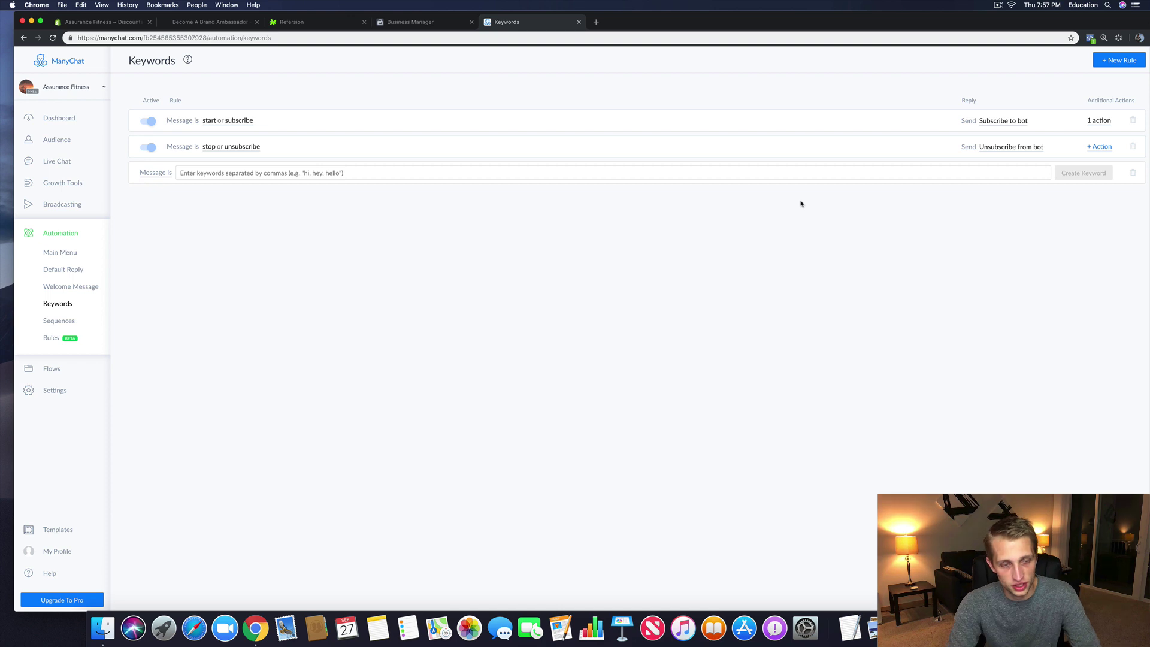
pyautogui.click(727, 174)
pyautogui.write('tha')
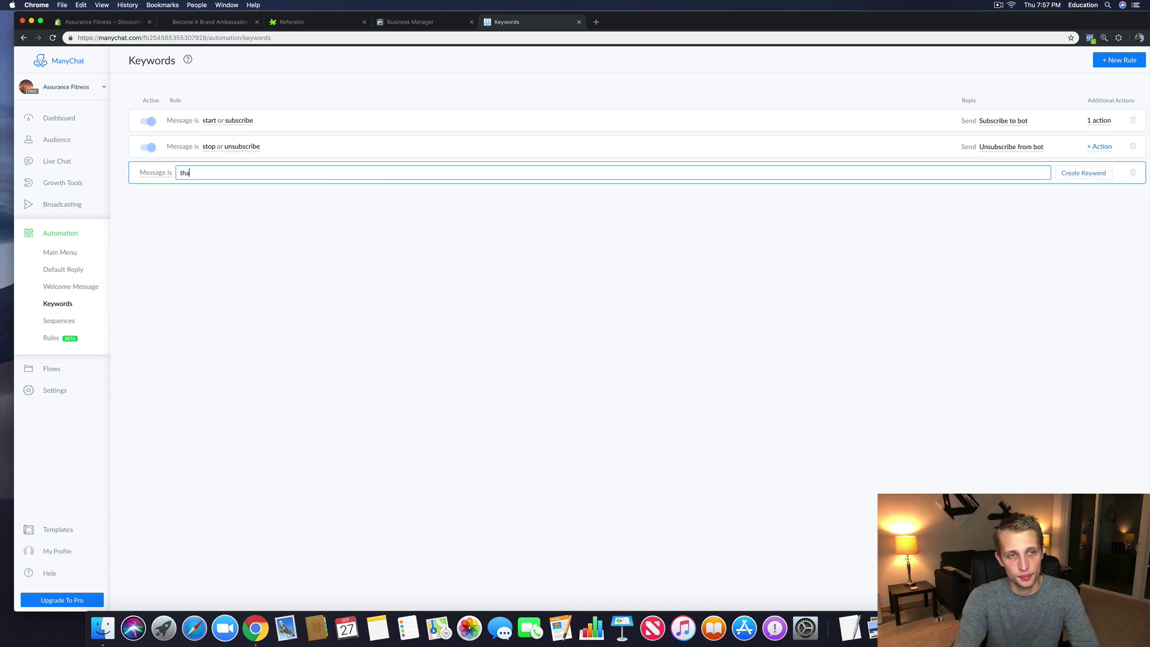
pyautogui.write('njsks')
pyautogui.press('Return')
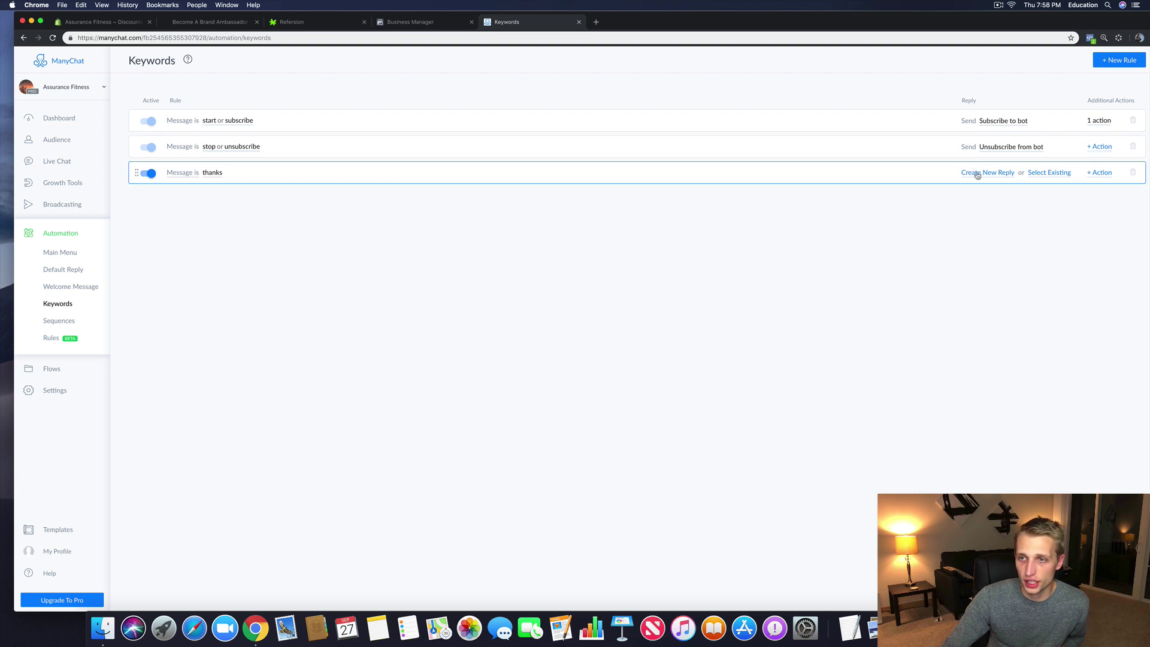
# Step: Deactivate the "thanks" keyword rule and delete it
pyautogui.click(150, 174)
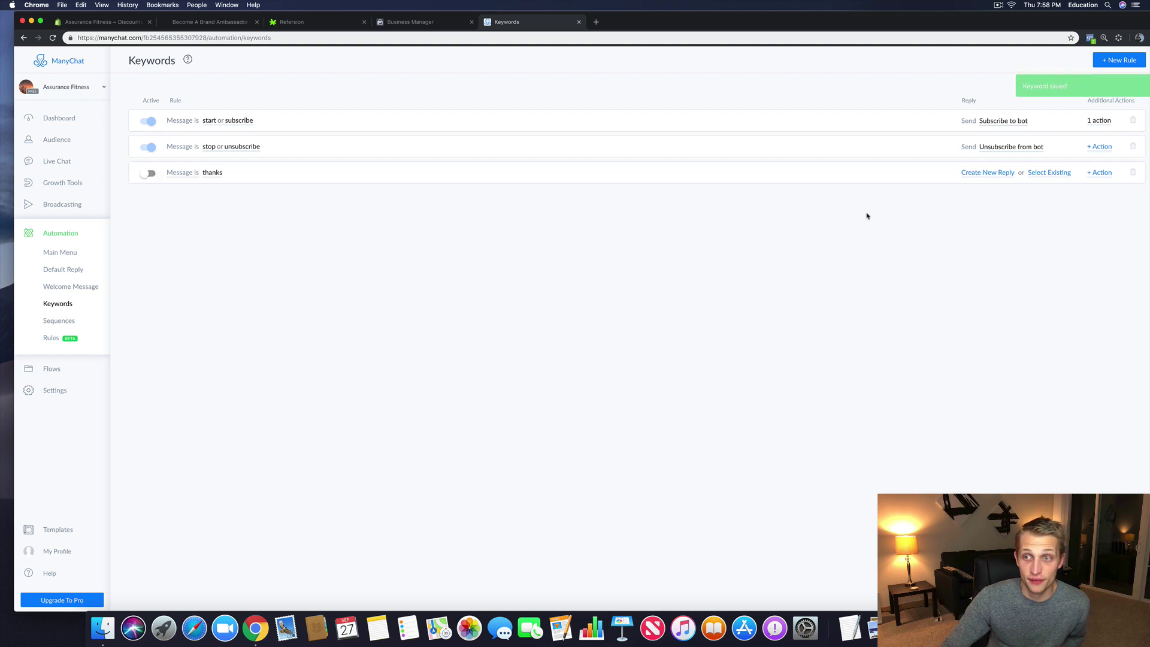
pyautogui.click(1133, 173)
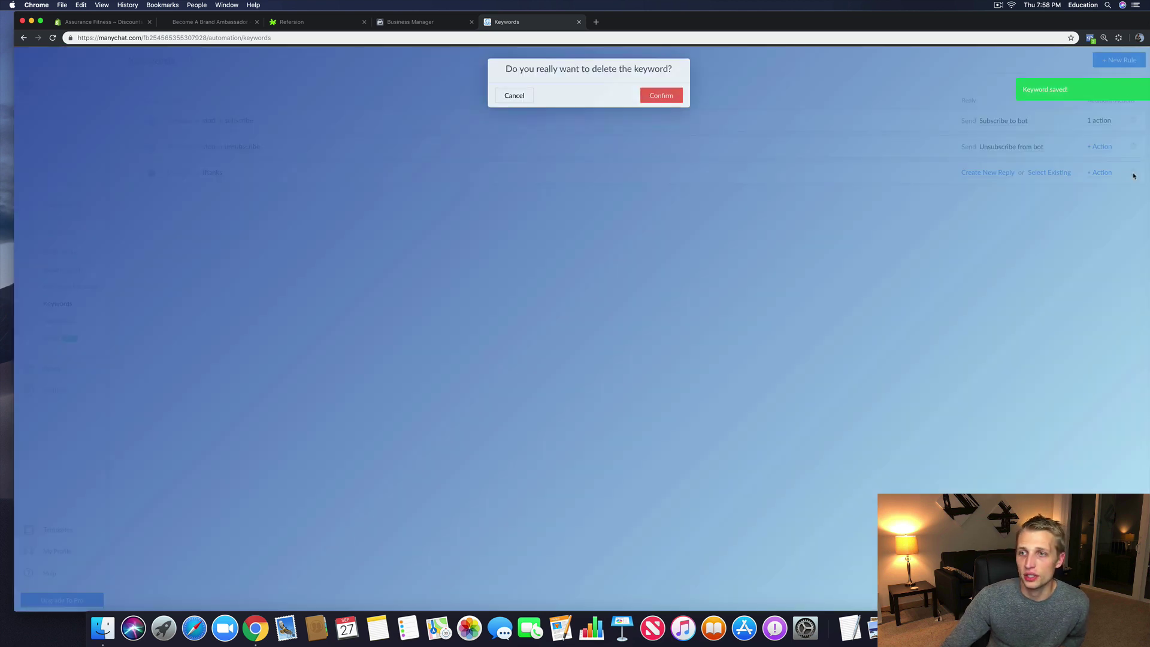
pyautogui.click(662, 97)
# Step: View the Sequences list and the explanation of custom rules, and open the Flows section
pyautogui.click(56, 321)
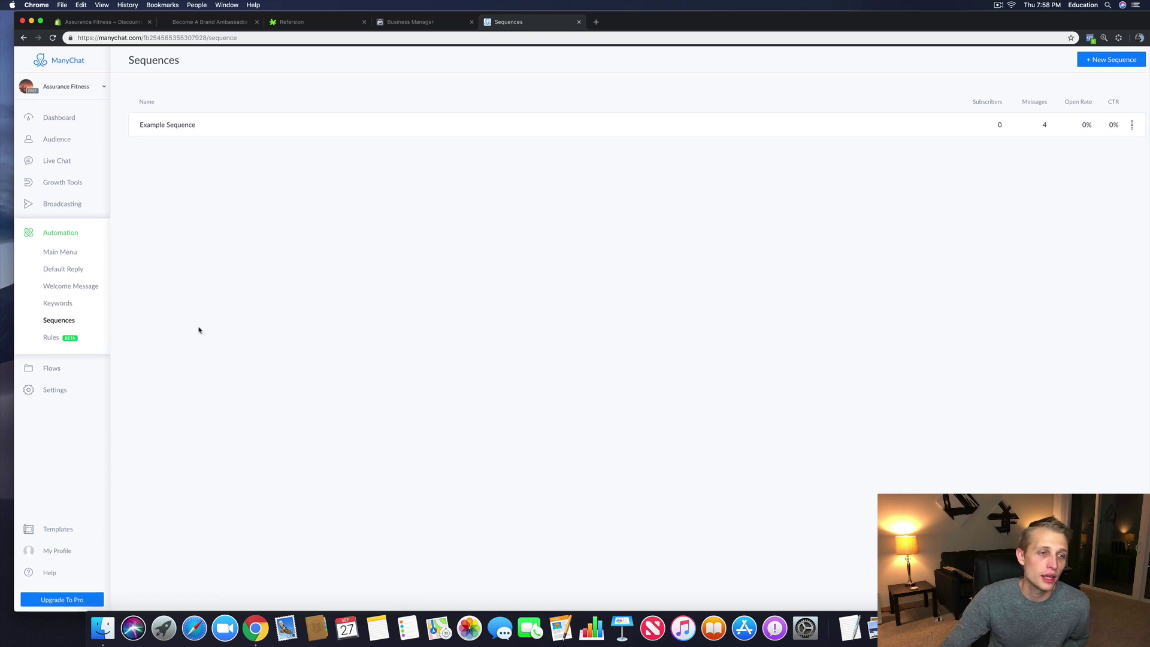
pyautogui.click(46, 339)
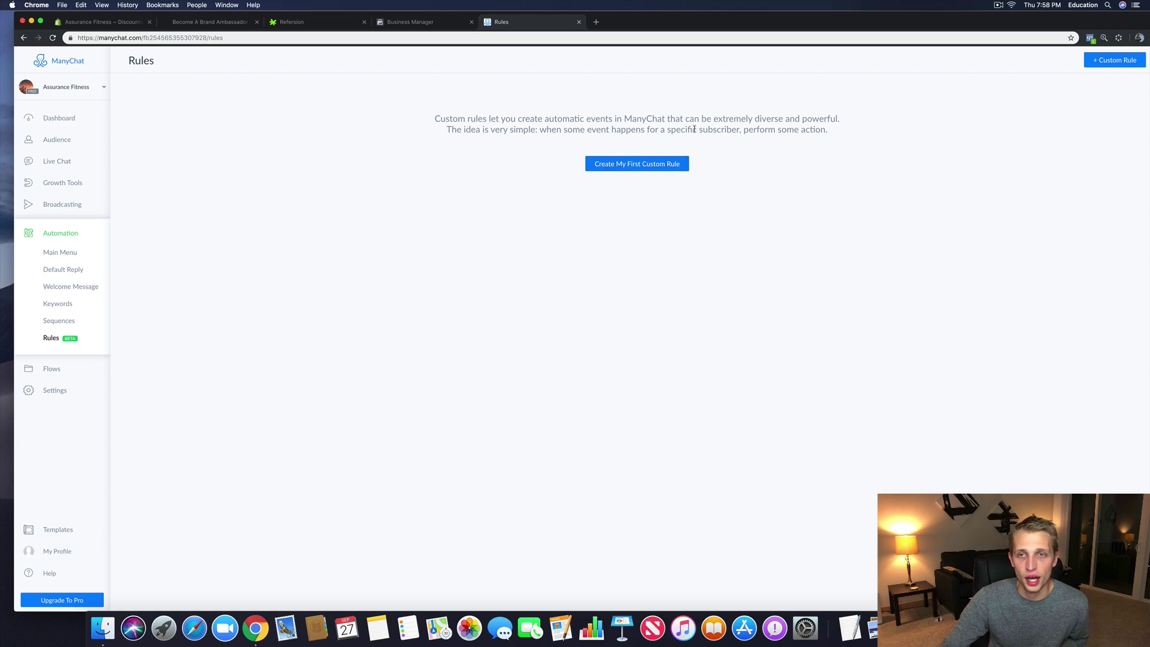
pyautogui.moveTo(585, 125); pyautogui.dragTo(813, 129)
pyautogui.click(836, 185)
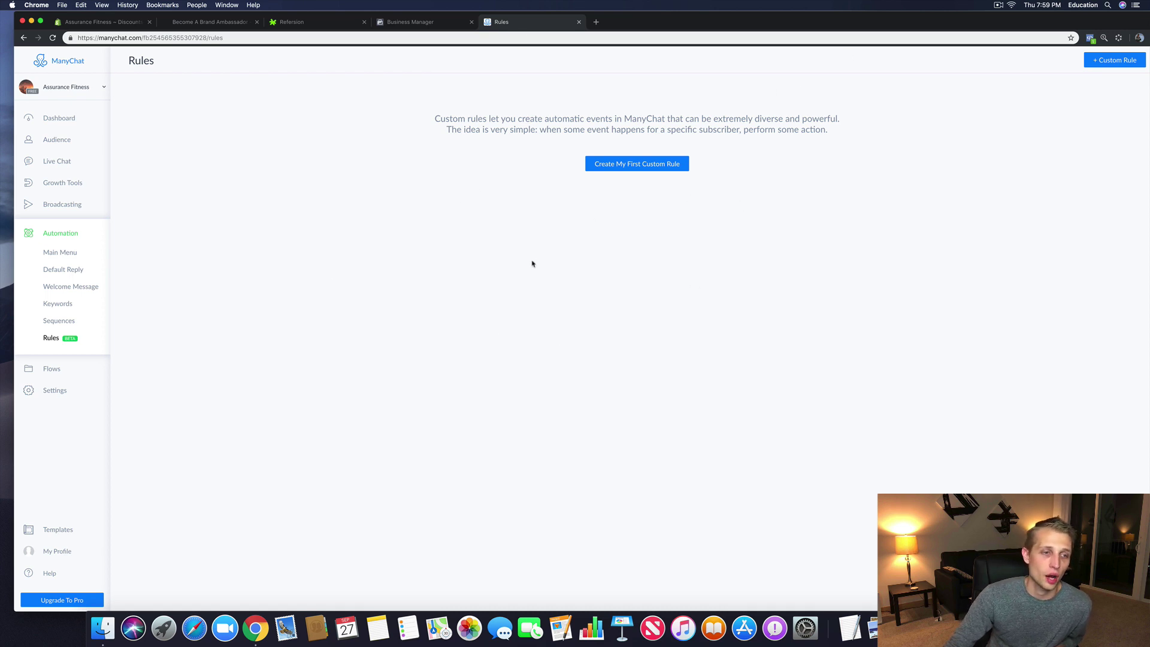
pyautogui.click(54, 370)
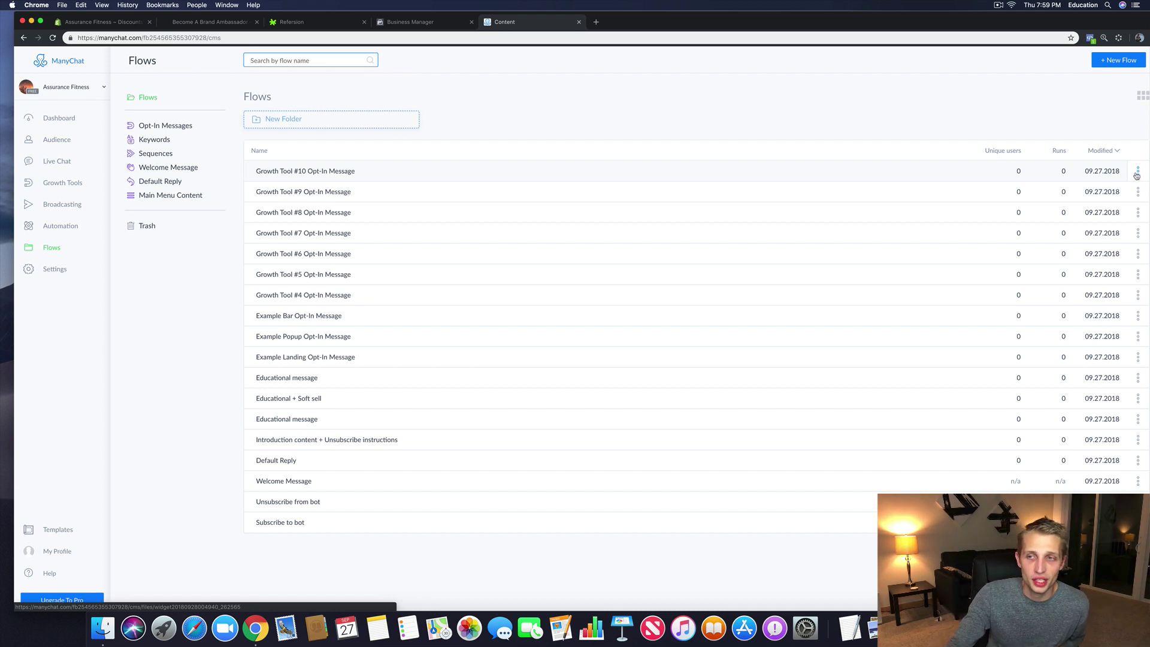
# Step: Check the actions available for the newest flow, and review the Live Chat, Growth Tools, Notifications, Custom Fields and General sections of the bot settings
pyautogui.click(1138, 173)
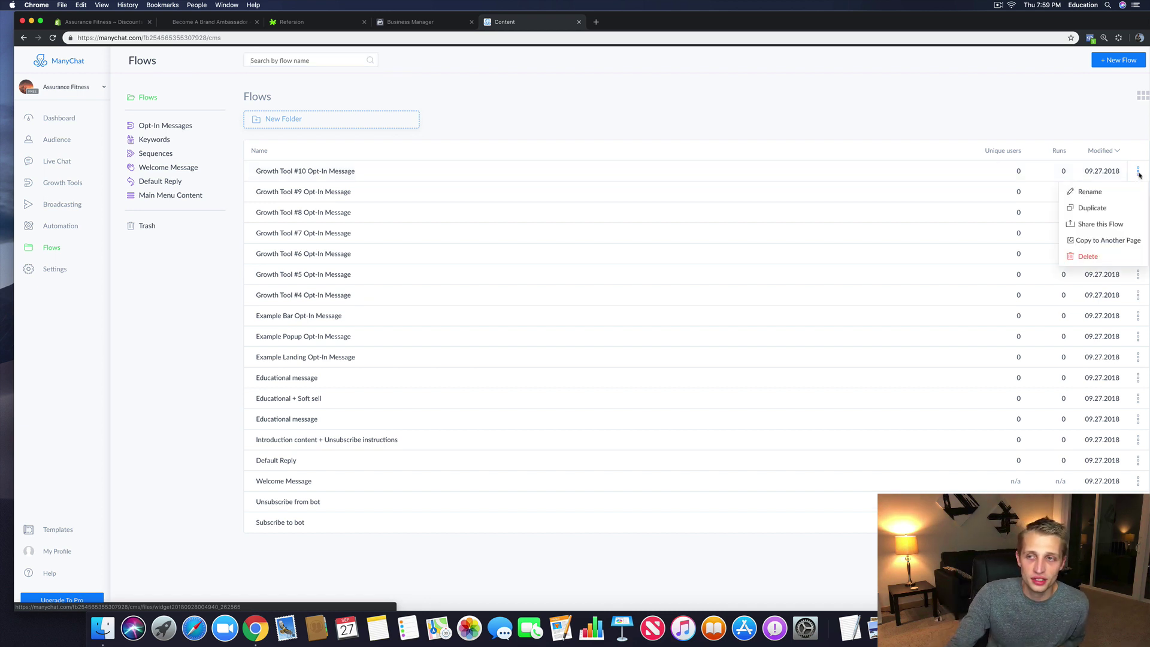
pyautogui.click(963, 123)
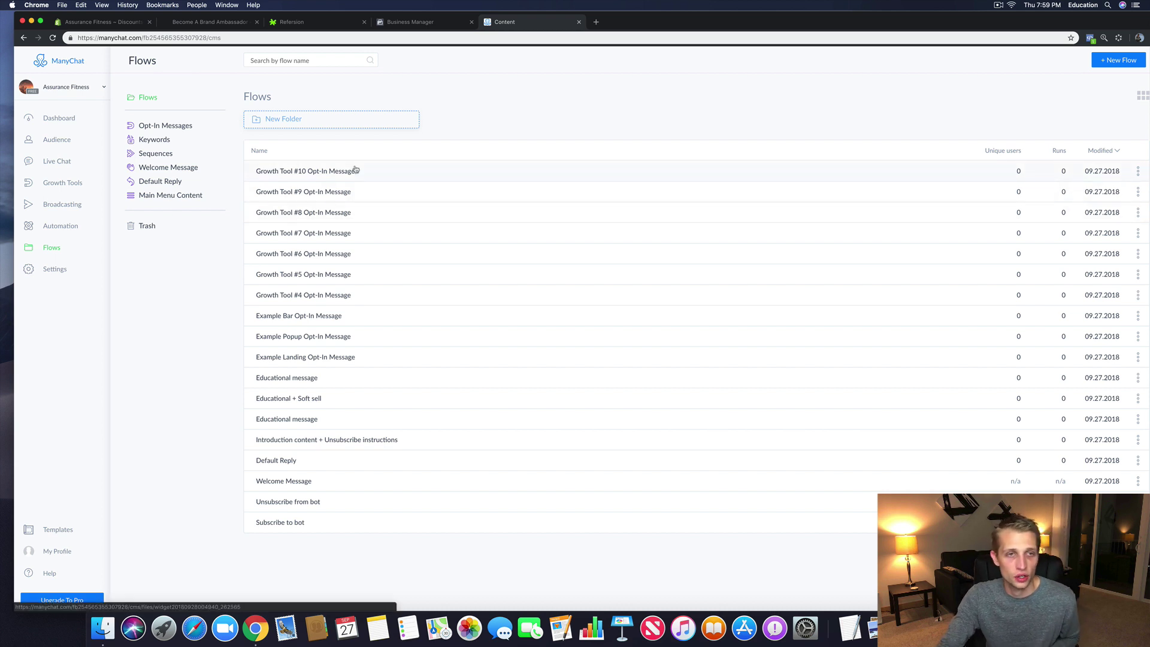
pyautogui.click(52, 268)
pyautogui.click(174, 82)
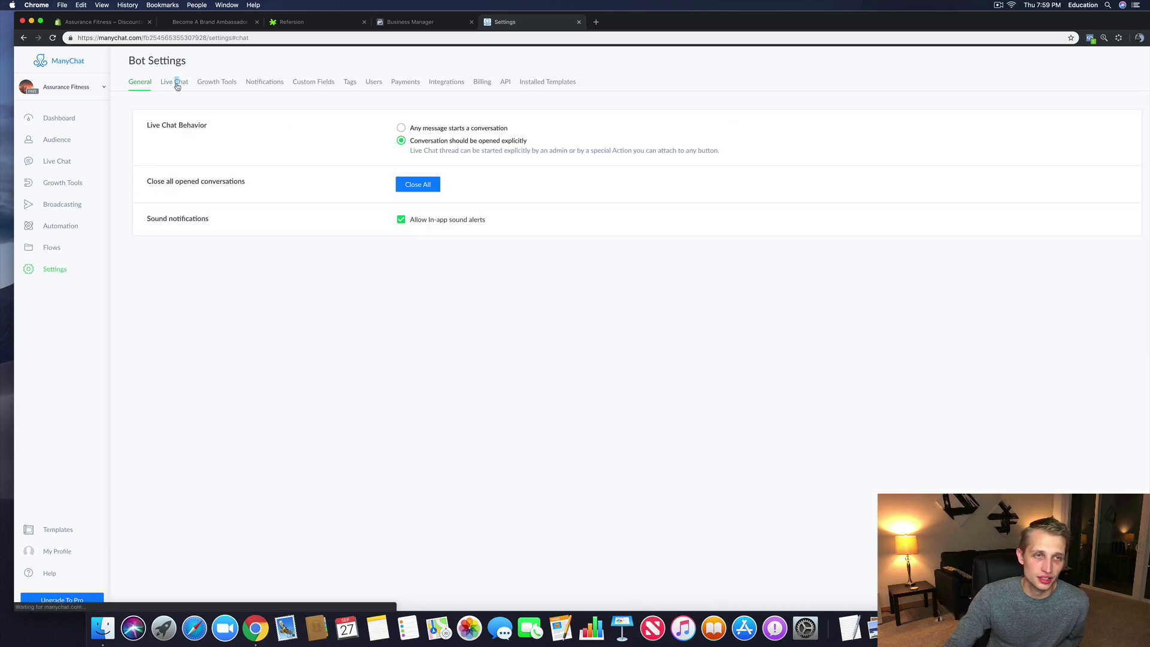
pyautogui.click(217, 82)
pyautogui.click(264, 82)
pyautogui.click(314, 82)
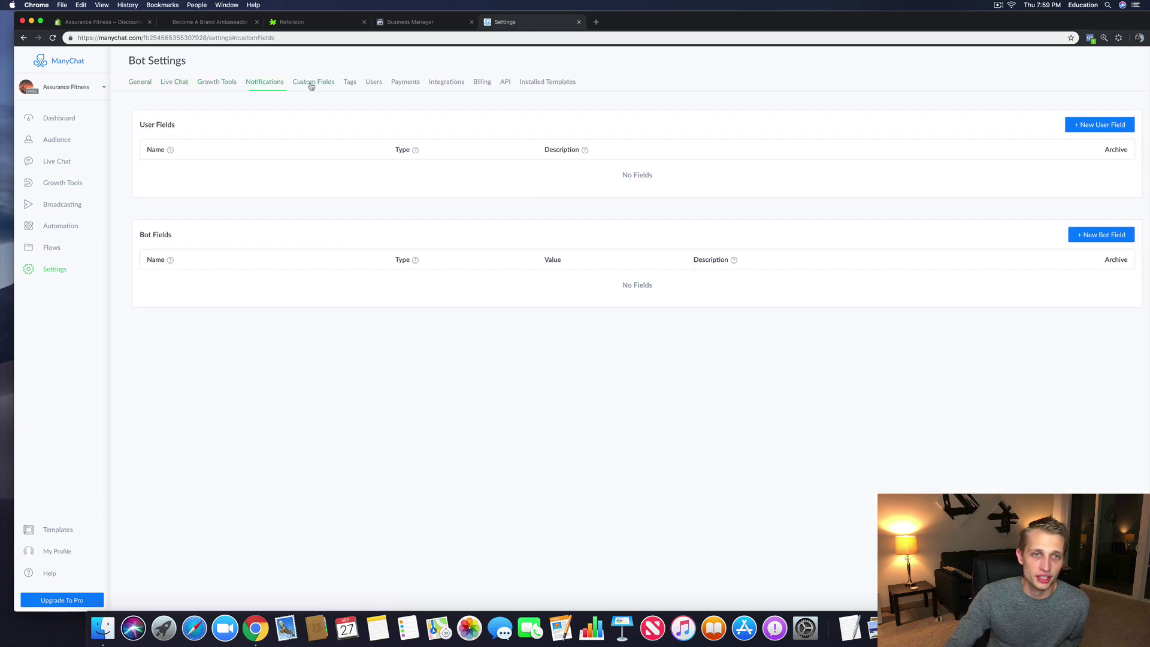
pyautogui.click(142, 83)
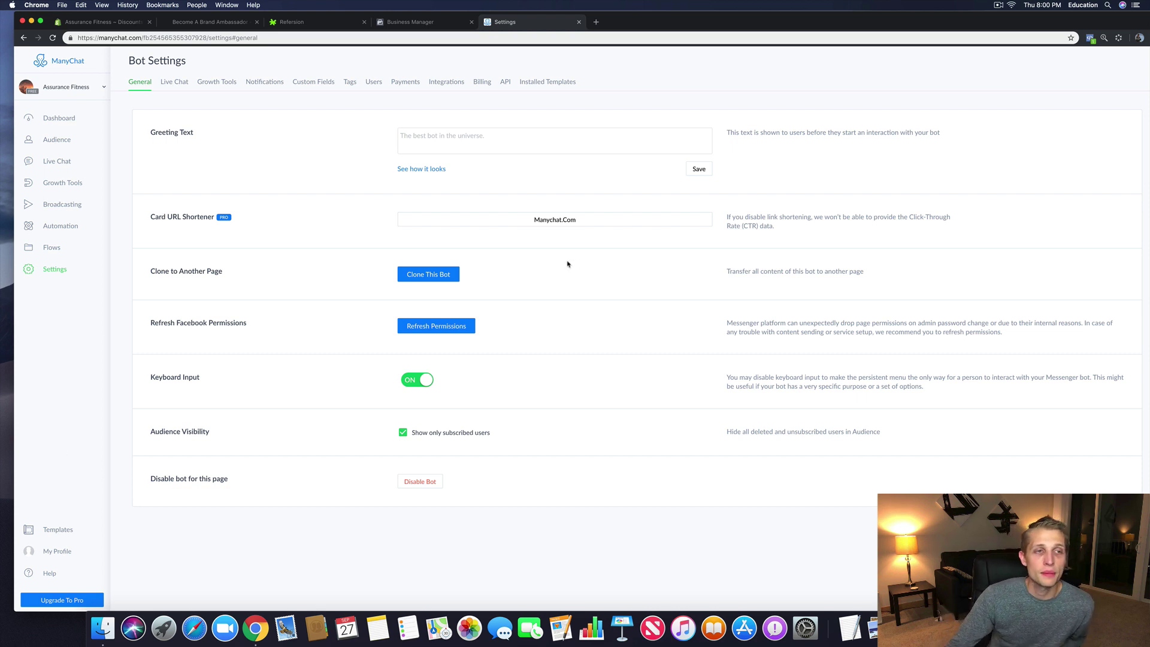
# Step: Create a new growth tool of the Messenger Ref URL type
pyautogui.click(52, 191)
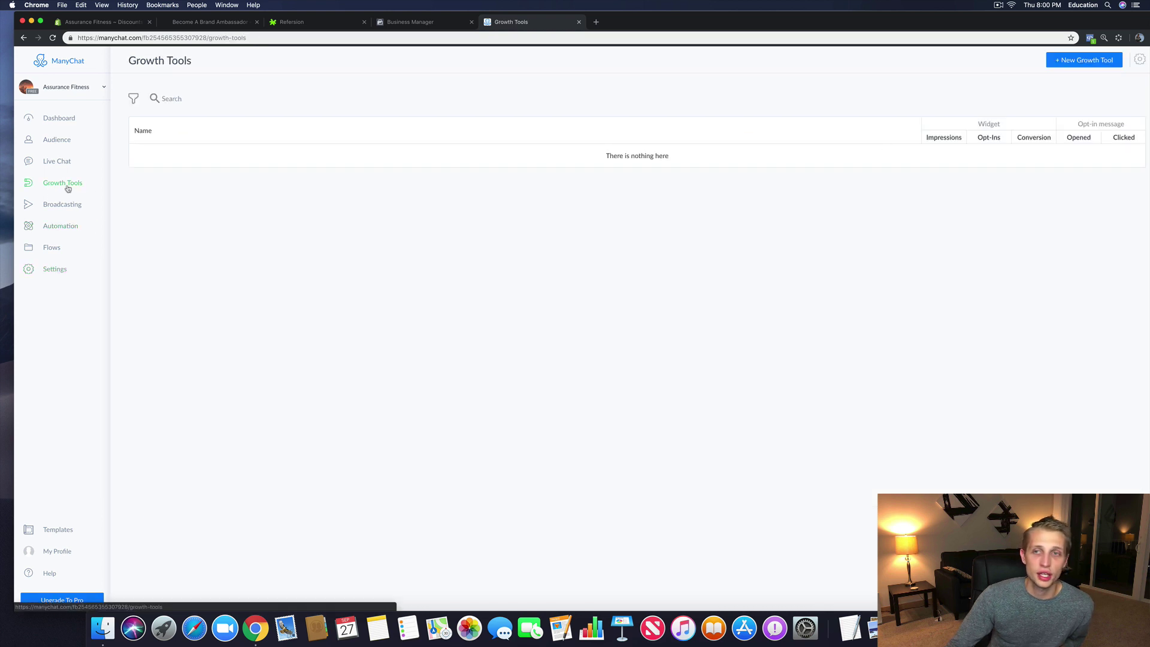
pyautogui.click(1064, 62)
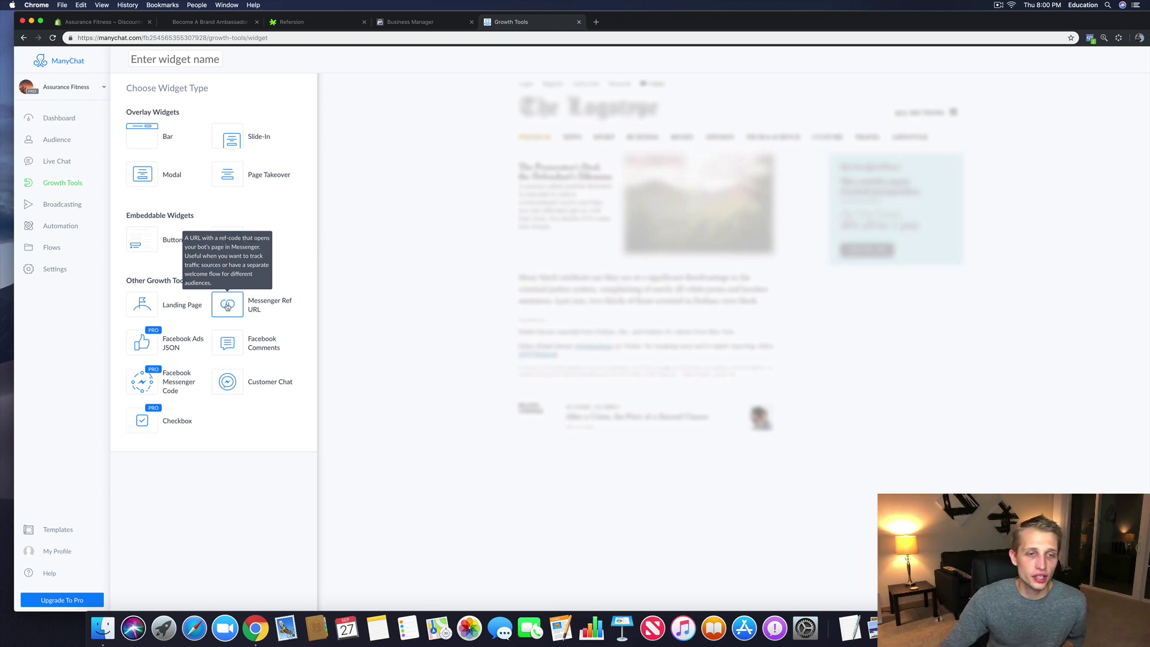
pyautogui.click(227, 306)
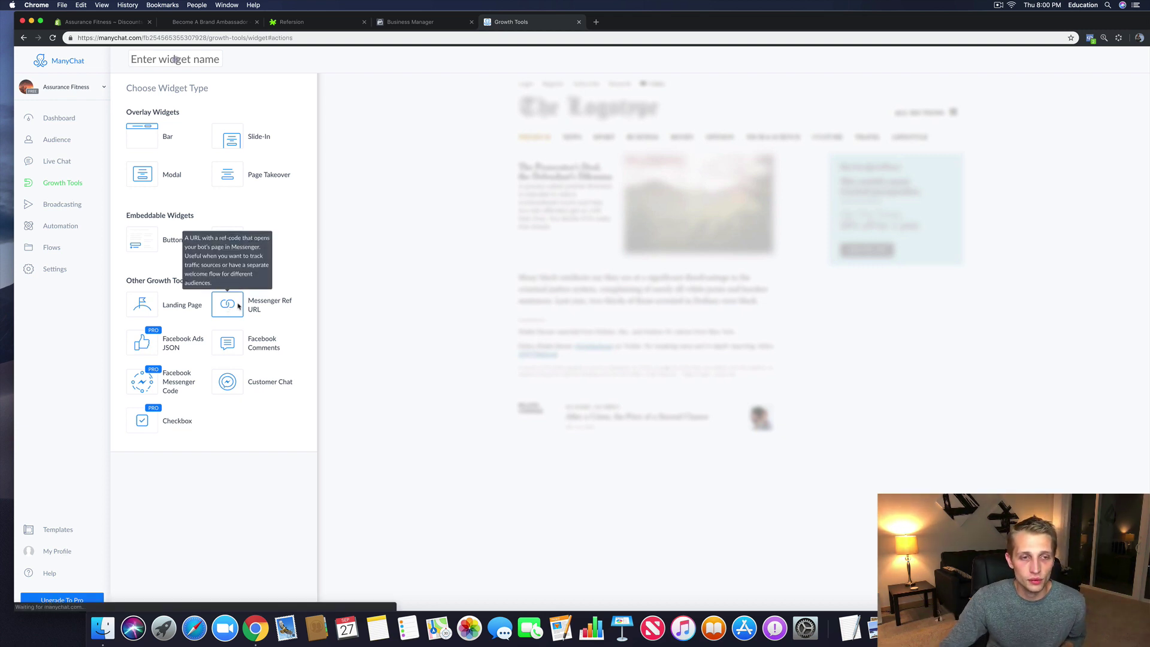
# Step: Rename the new growth tool "Brand Ambassadors" and save it
pyautogui.click(183, 60)
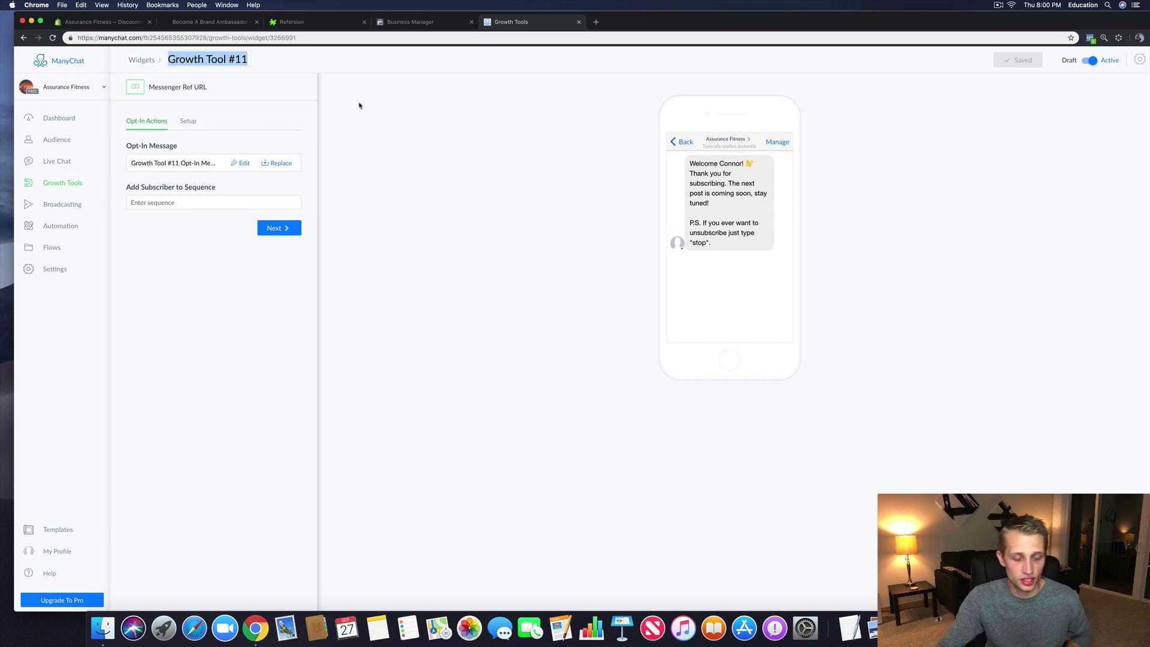
pyautogui.press('BackSpace')
pyautogui.write('Brand Am')
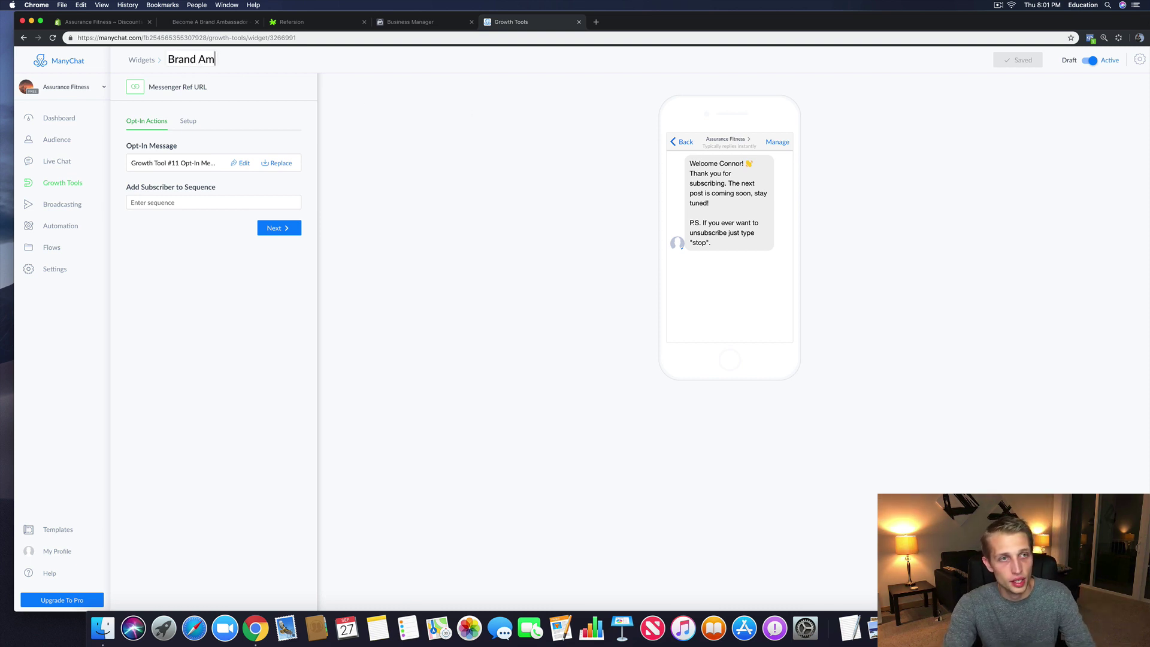
pyautogui.write('bassadors')
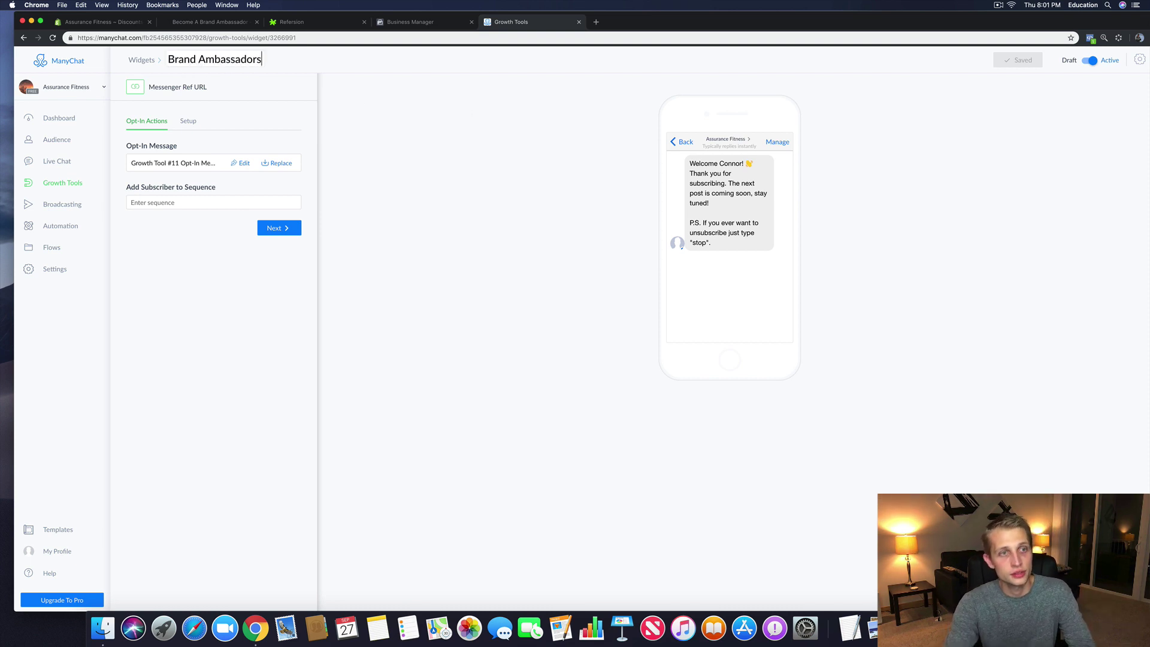
pyautogui.press('Return')
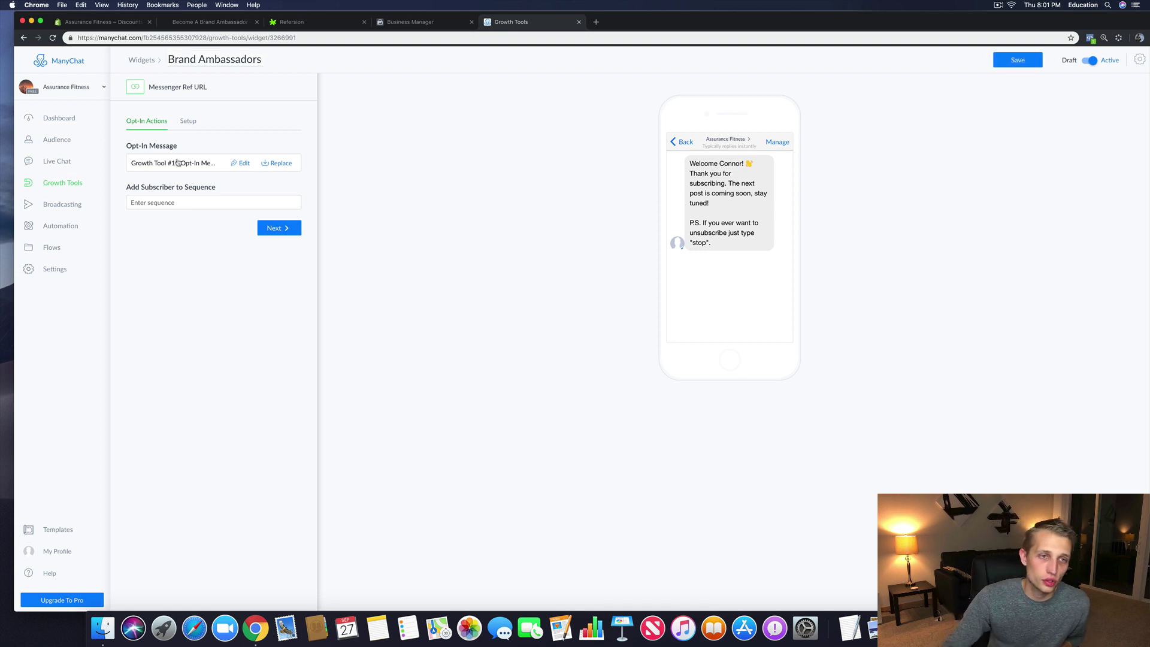
pyautogui.click(244, 165)
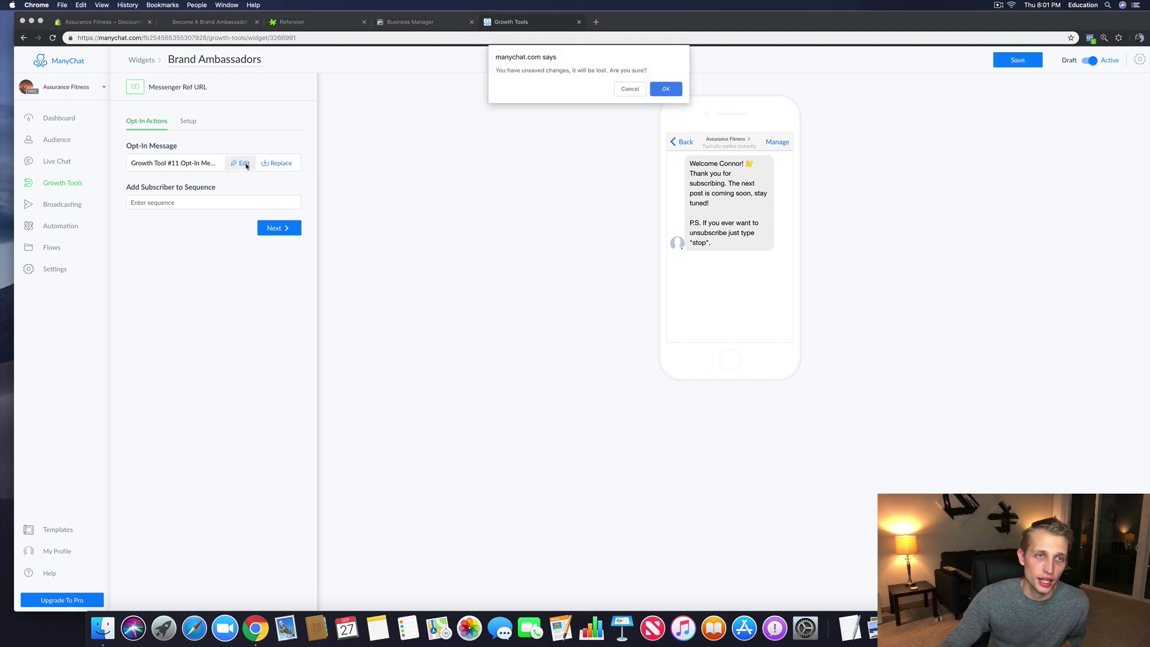
pyautogui.click(628, 91)
pyautogui.click(1026, 63)
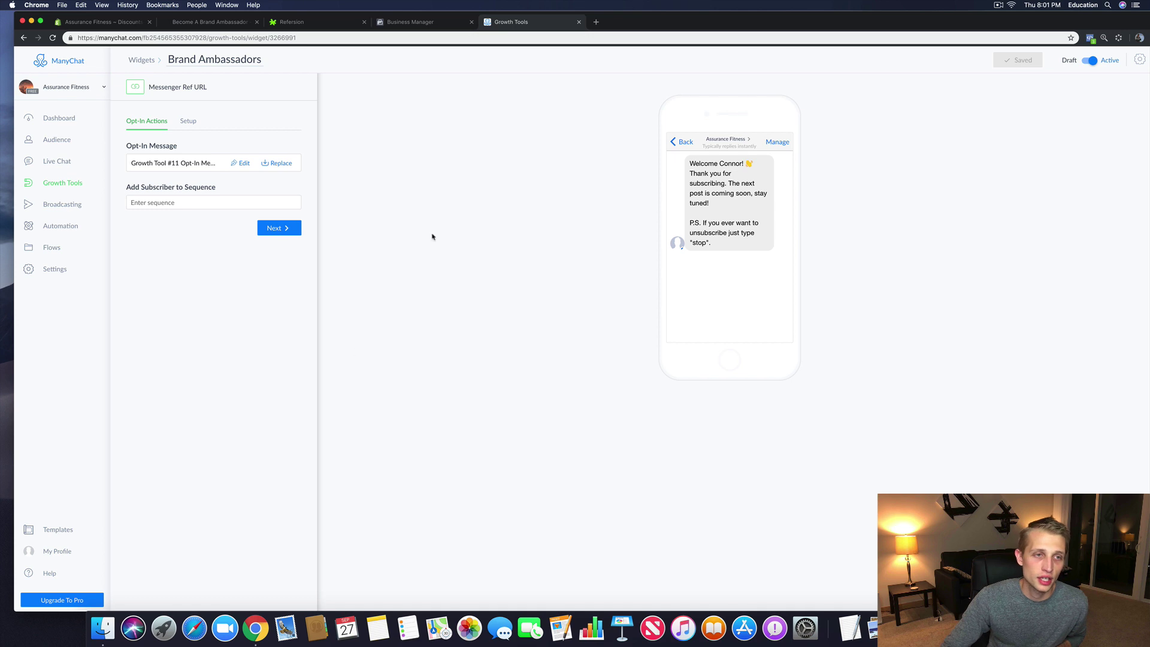
# Step: Open the Brand Ambassadors opt-in message for editing and replace its entire default text with "Hey"
pyautogui.click(246, 163)
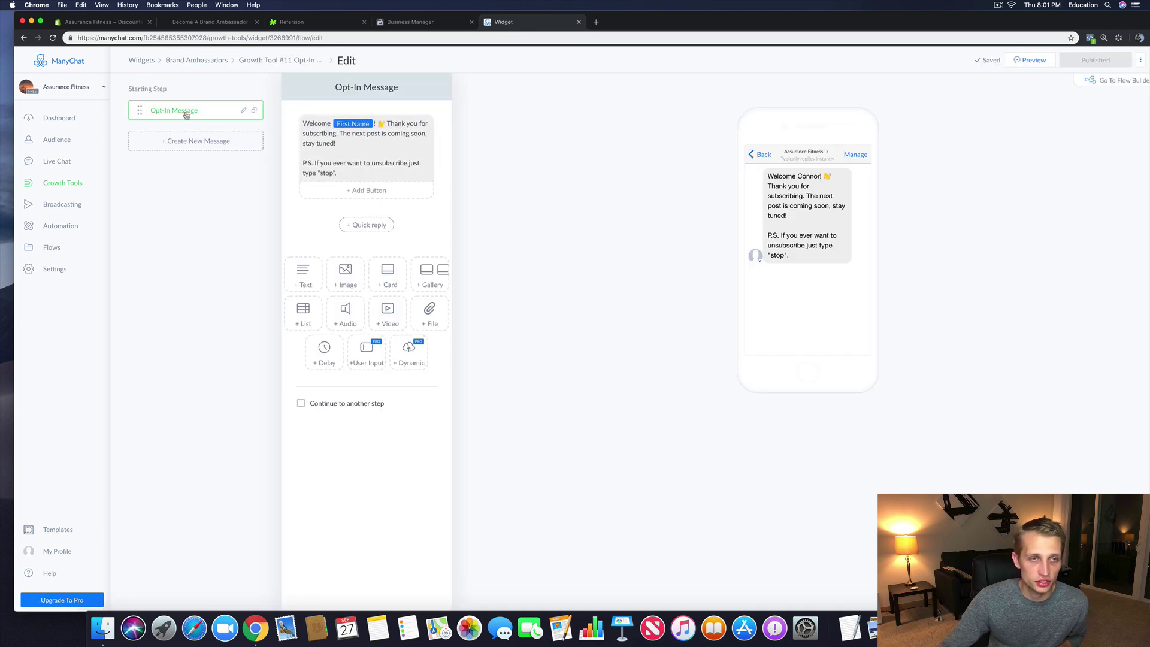
pyautogui.click(323, 172)
pyautogui.tripleClick(324, 173)
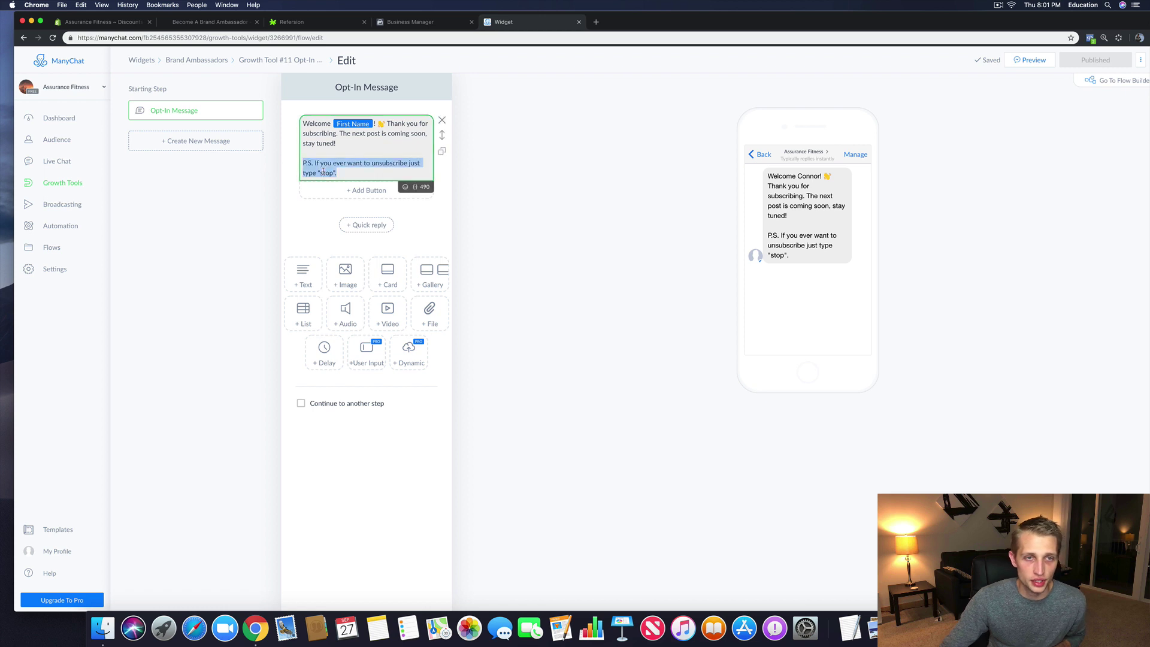
pyautogui.press('super+a')
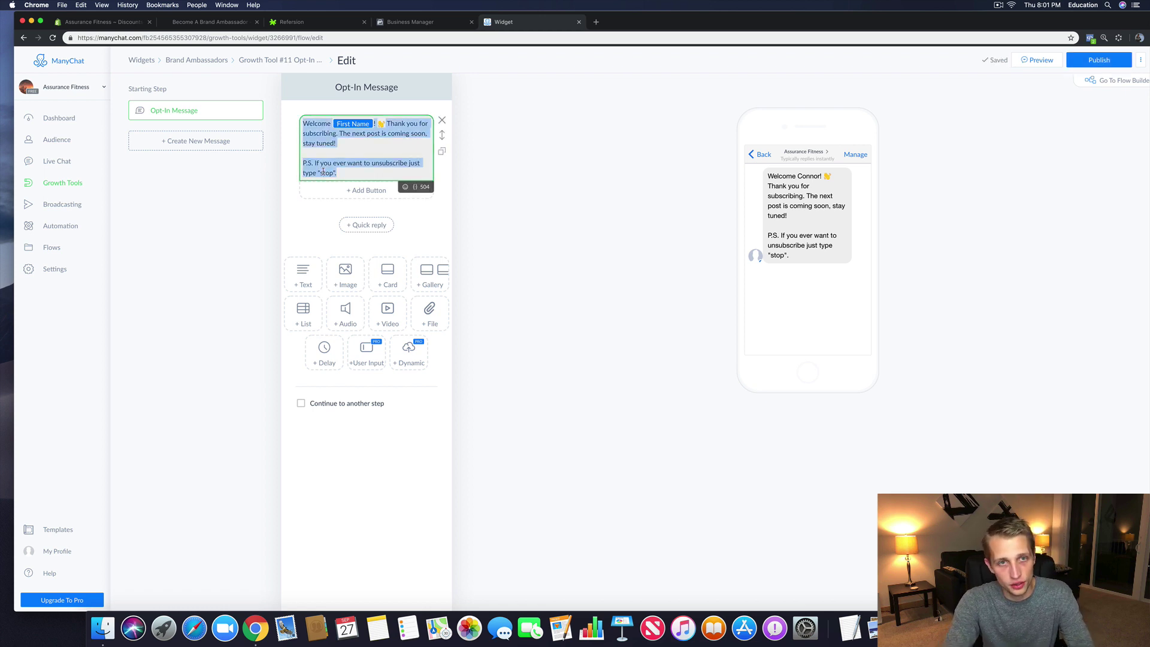
pyautogui.press('BackSpace')
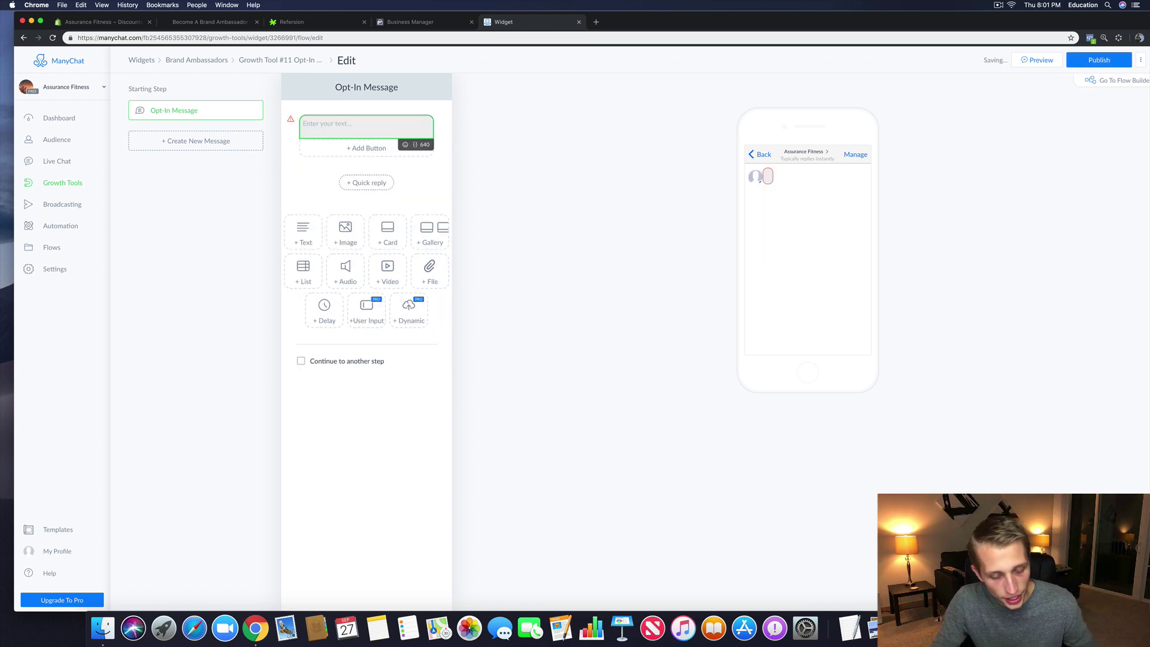
pyautogui.write('Ehy')
pyautogui.press('BackSpace')
pyautogui.press('BackSpace')
pyautogui.press('BackSpace')
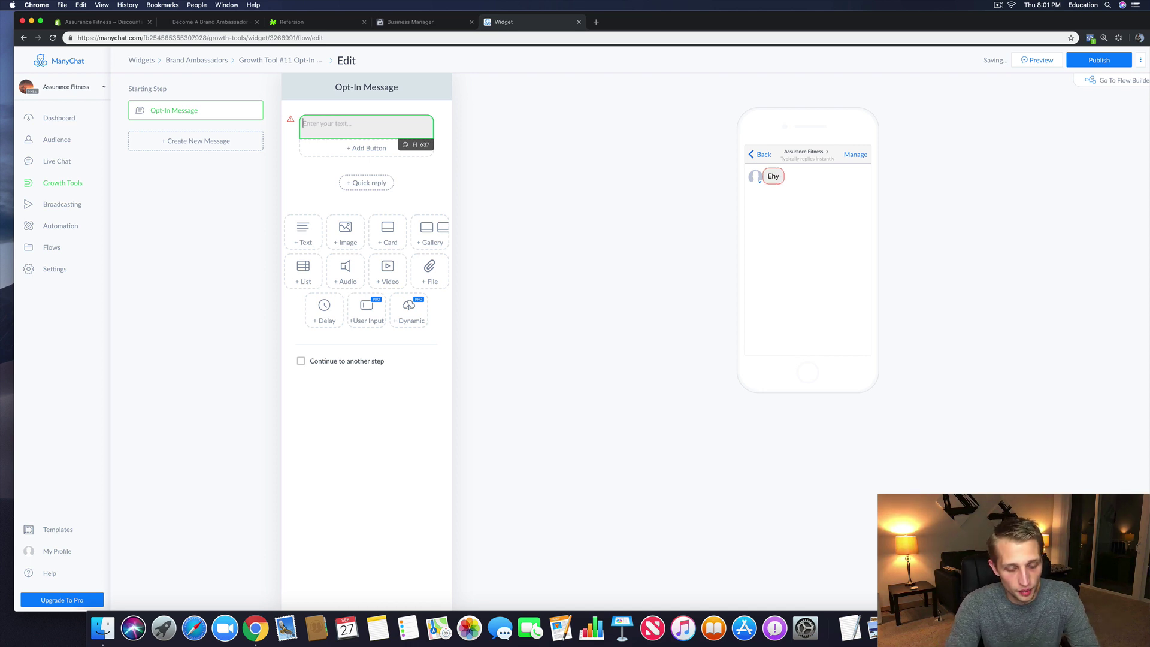
pyautogui.write('Ehy')
pyautogui.press('BackSpace')
pyautogui.press('BackSpace')
pyautogui.press('BackSpace')
pyautogui.write('Hey')
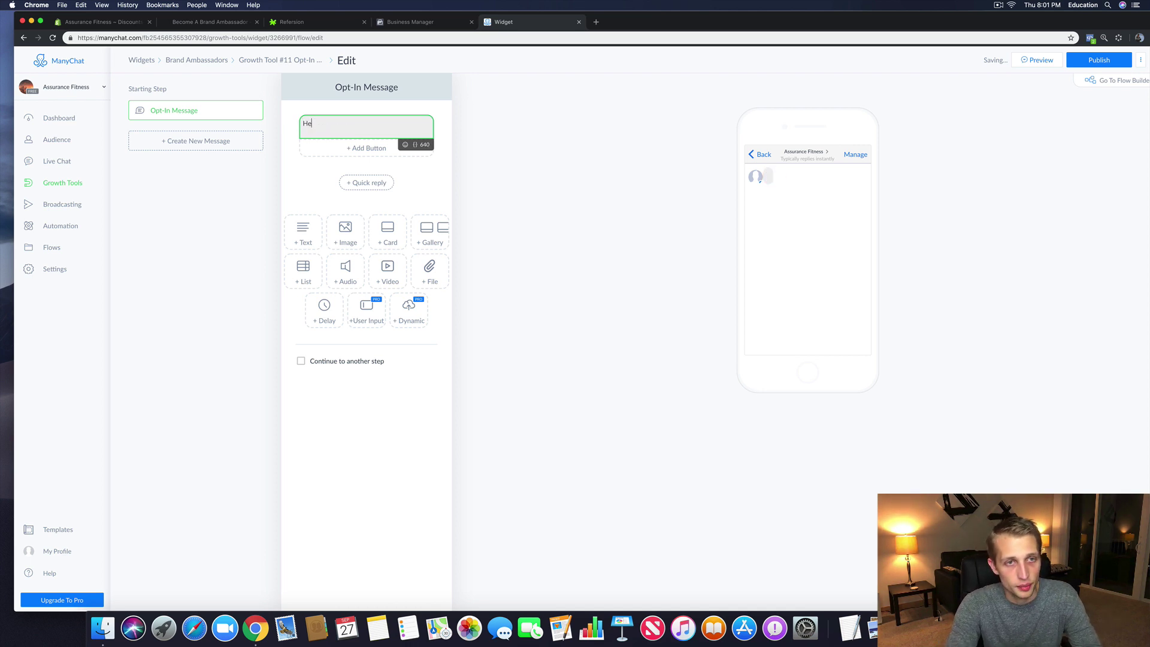
# Step: Add the First Name variable, an exclamation mark and a waving hand emoji after "Hey" in the opt-in message
pyautogui.click(414, 144)
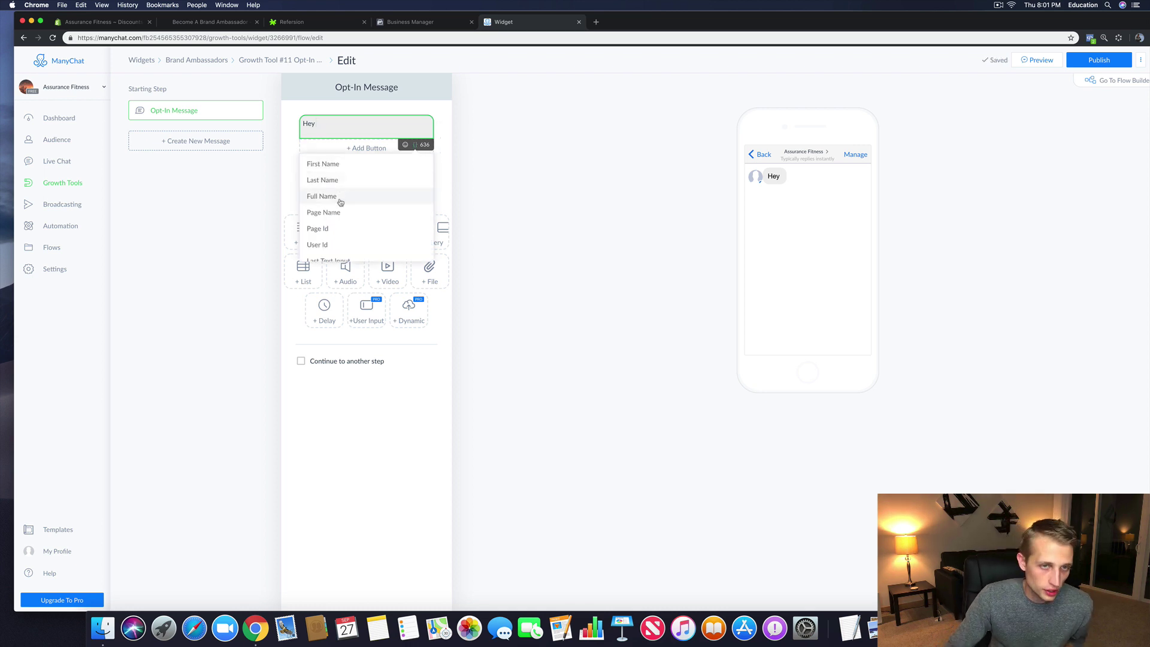
pyautogui.scroll(-5, 334, 245)
pyautogui.scroll(5, 334, 246)
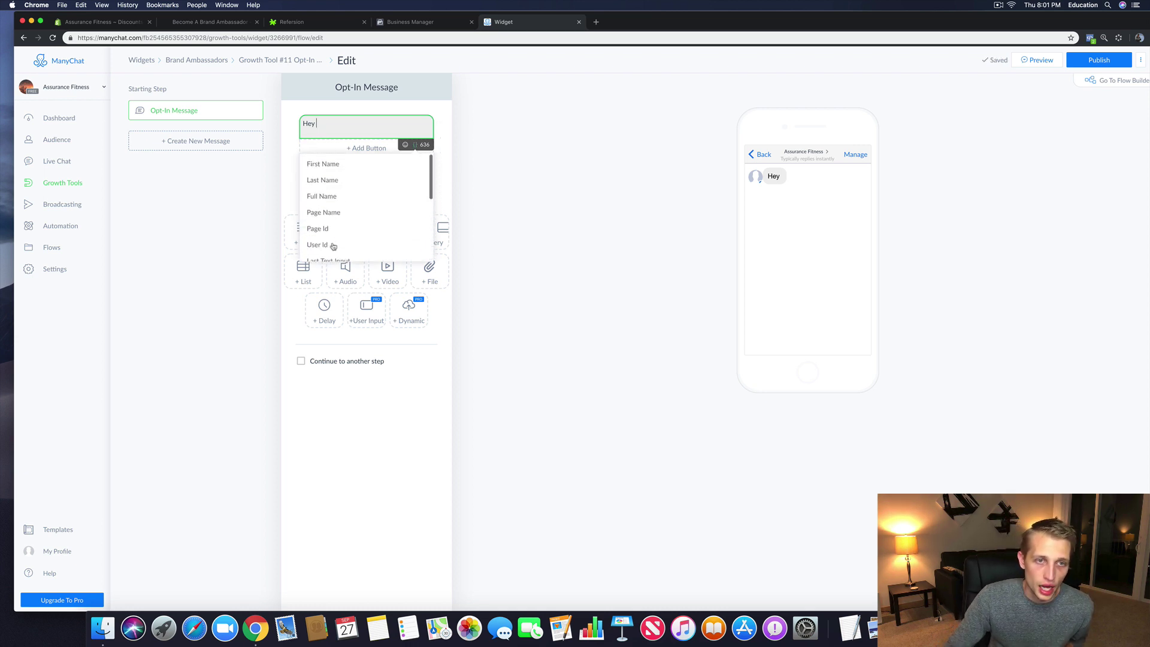
pyautogui.click(329, 162)
pyautogui.click(384, 125)
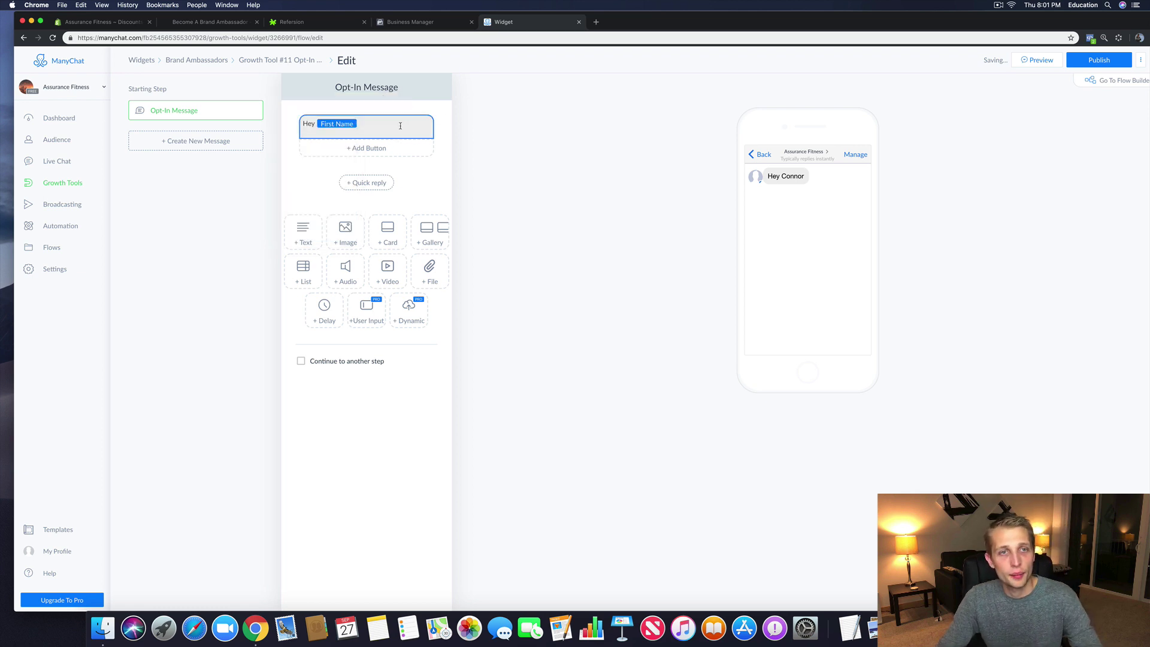
pyautogui.write('!')
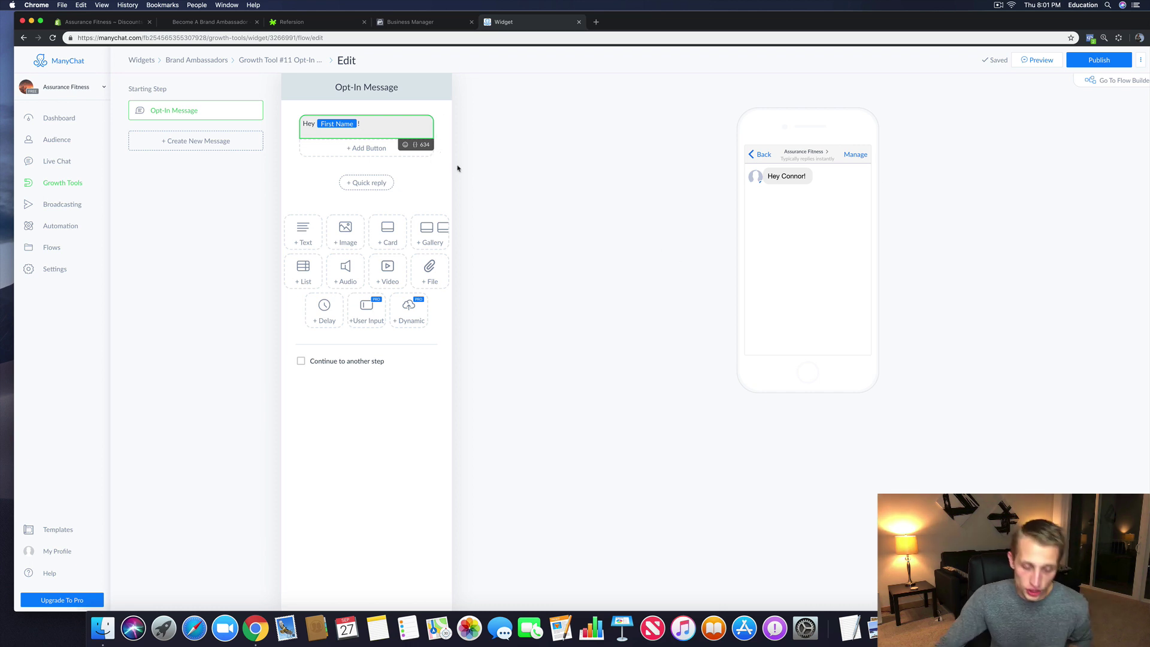
pyautogui.moveTo(436, 164)
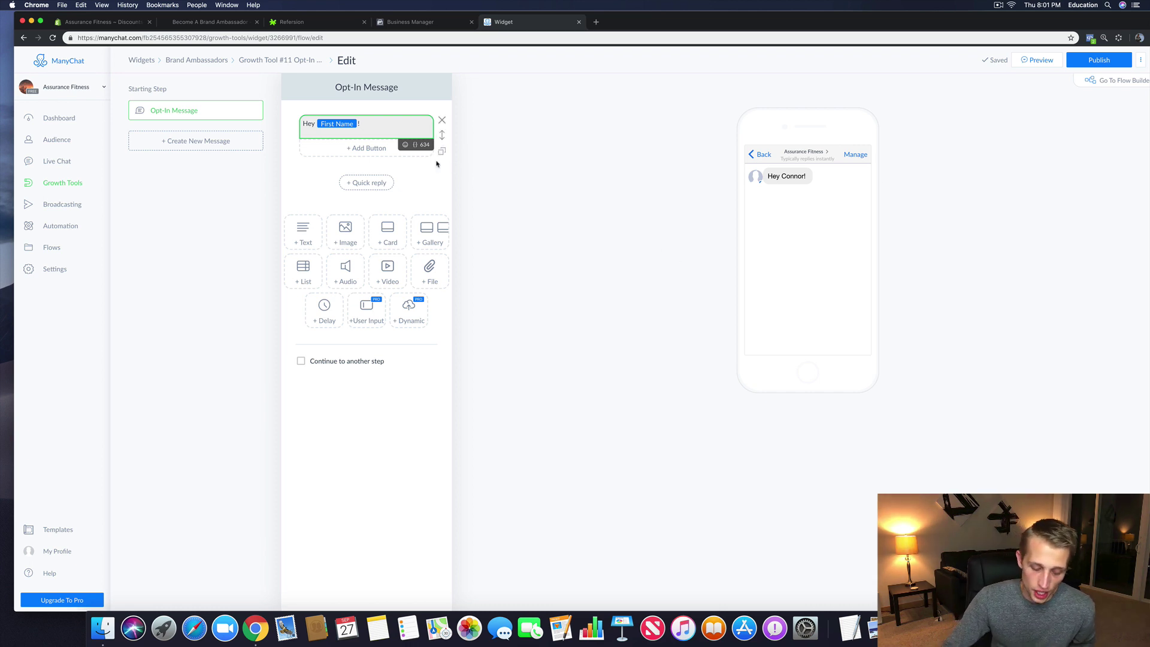
pyautogui.click(405, 144)
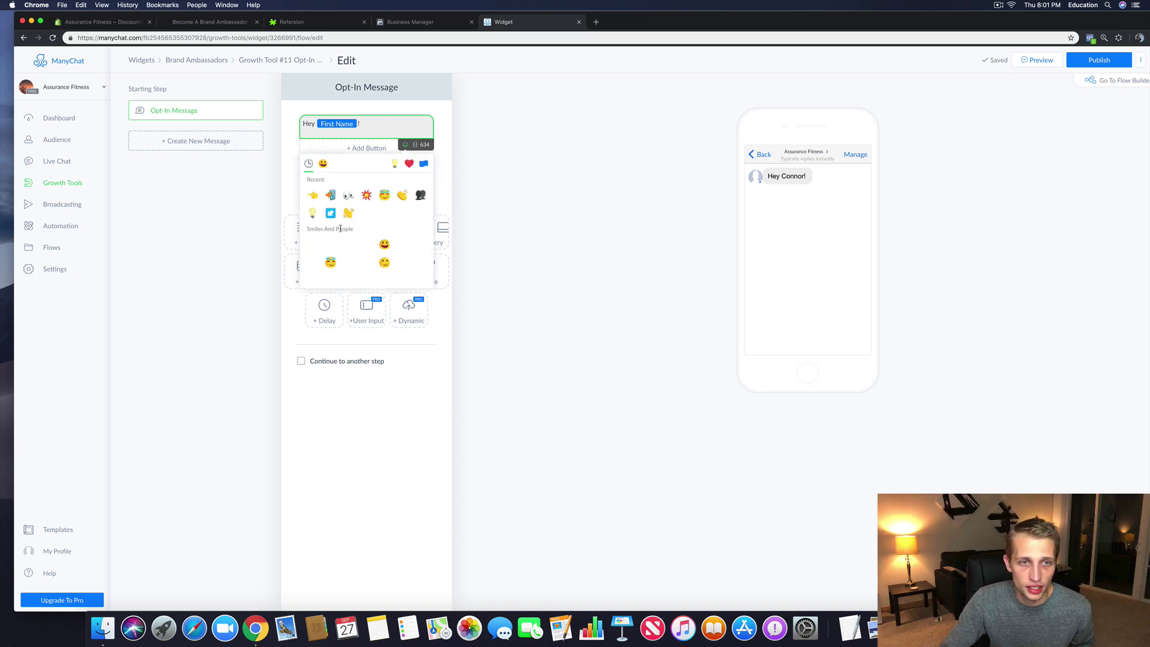
pyautogui.click(348, 213)
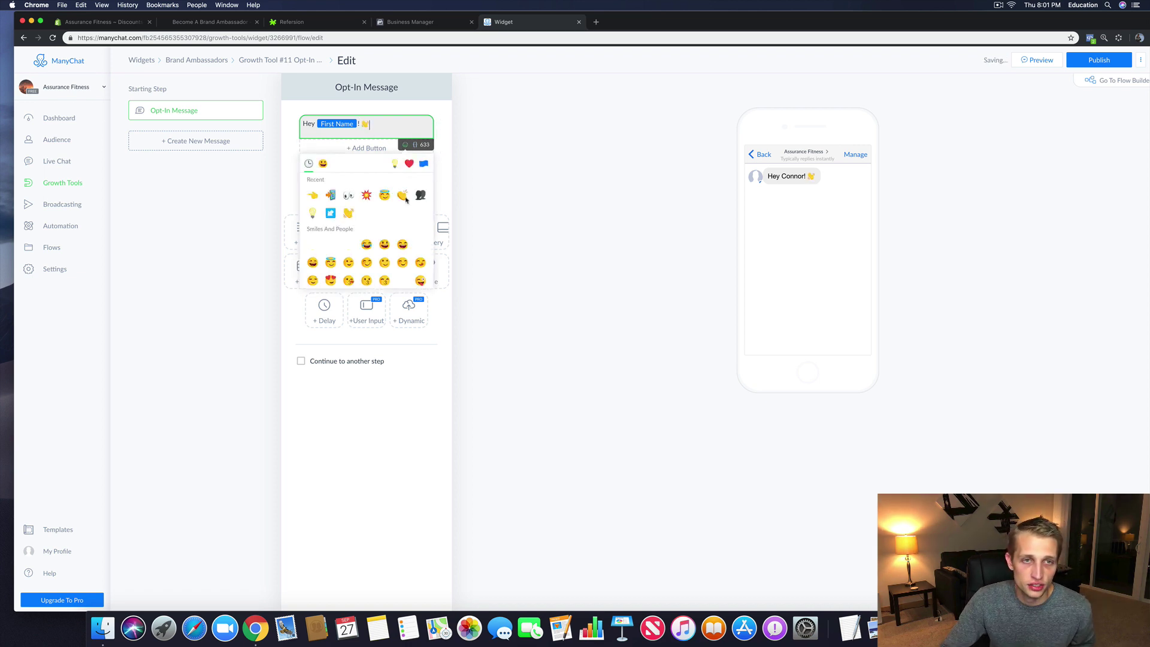
# Step: Continue the opt-in message with "We are thrilled that you are interested in becoming part of our team!"
pyautogui.write('We')
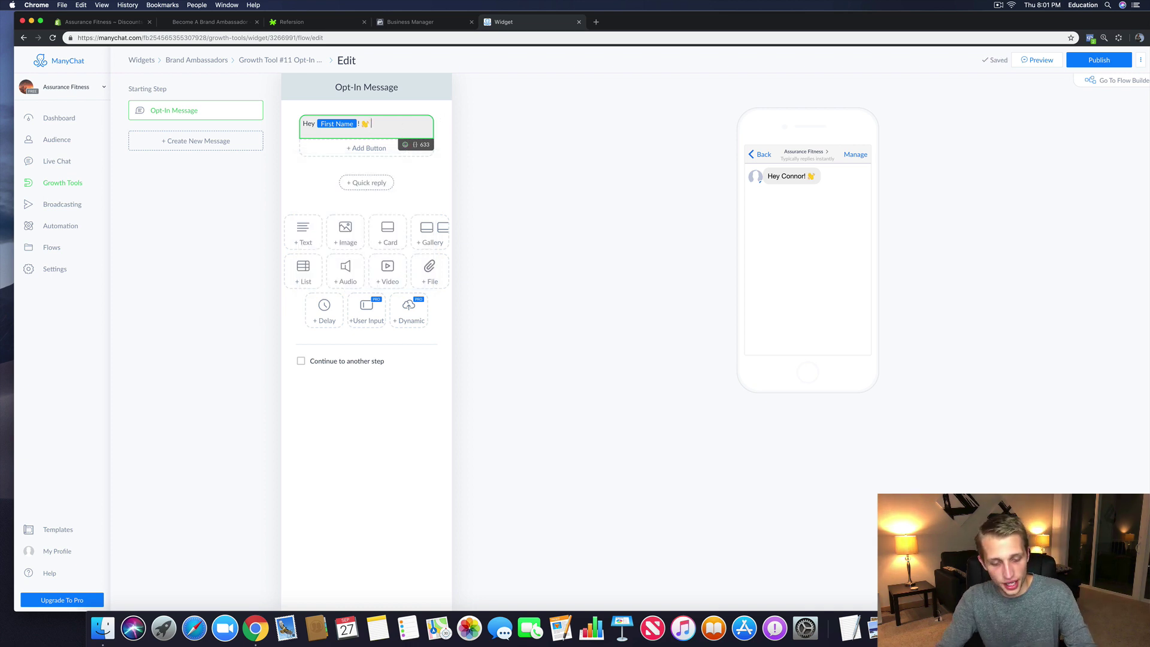
pyautogui.write("'re ")
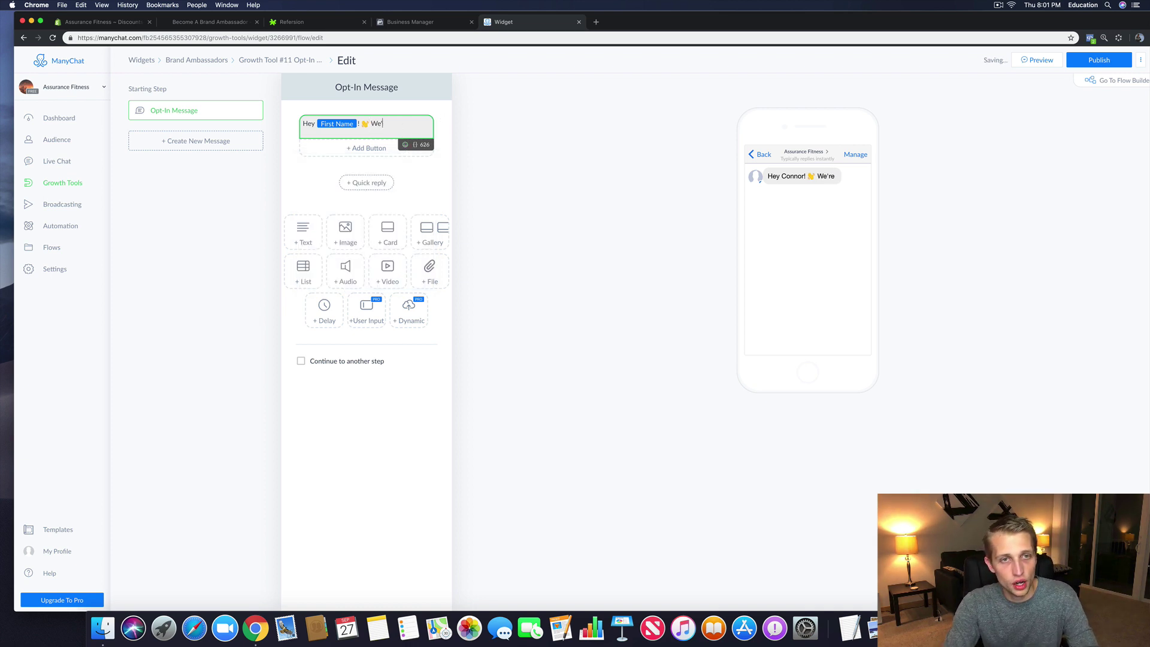
pyautogui.write('thrilled that')
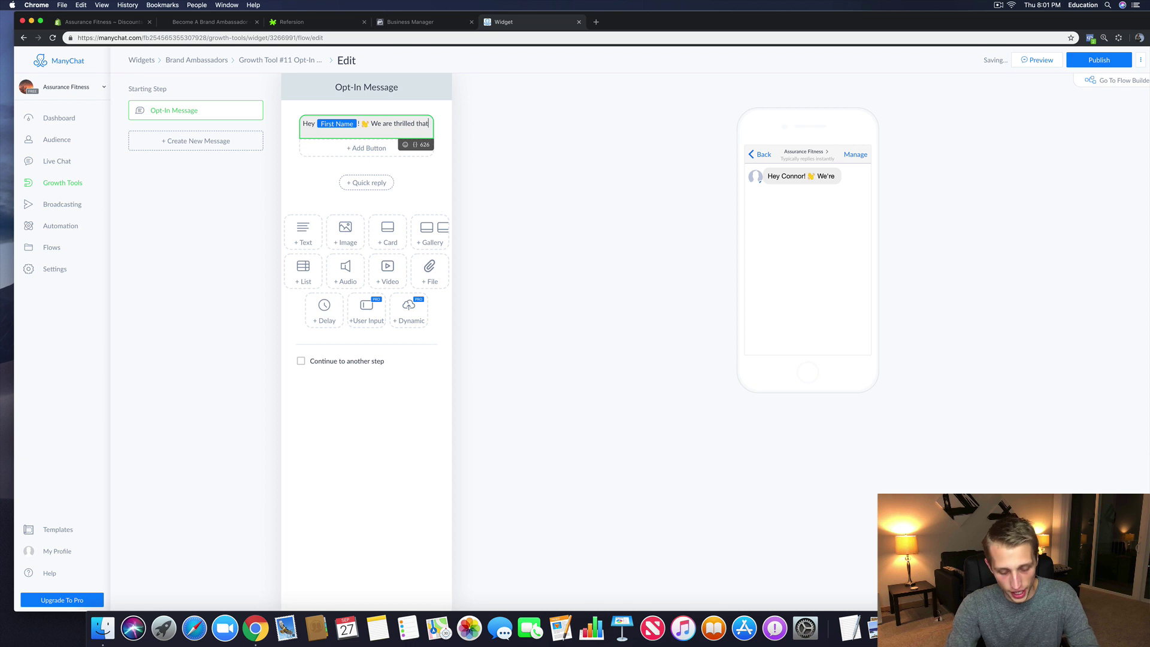
pyautogui.write(' you a')
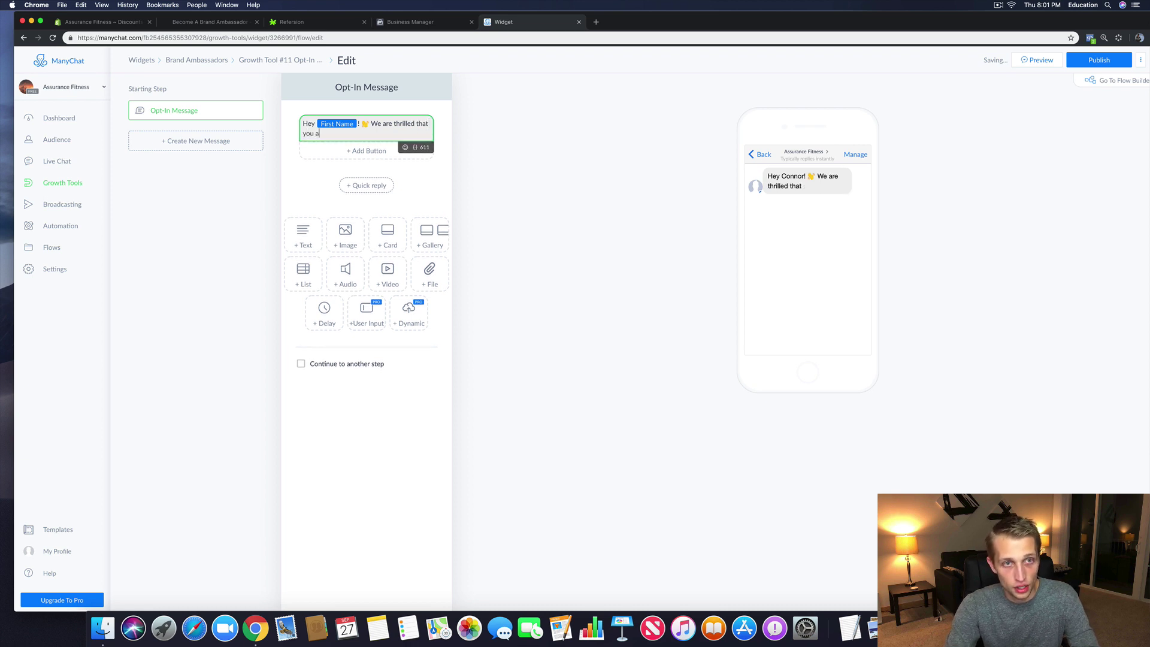
pyautogui.write('re intereste')
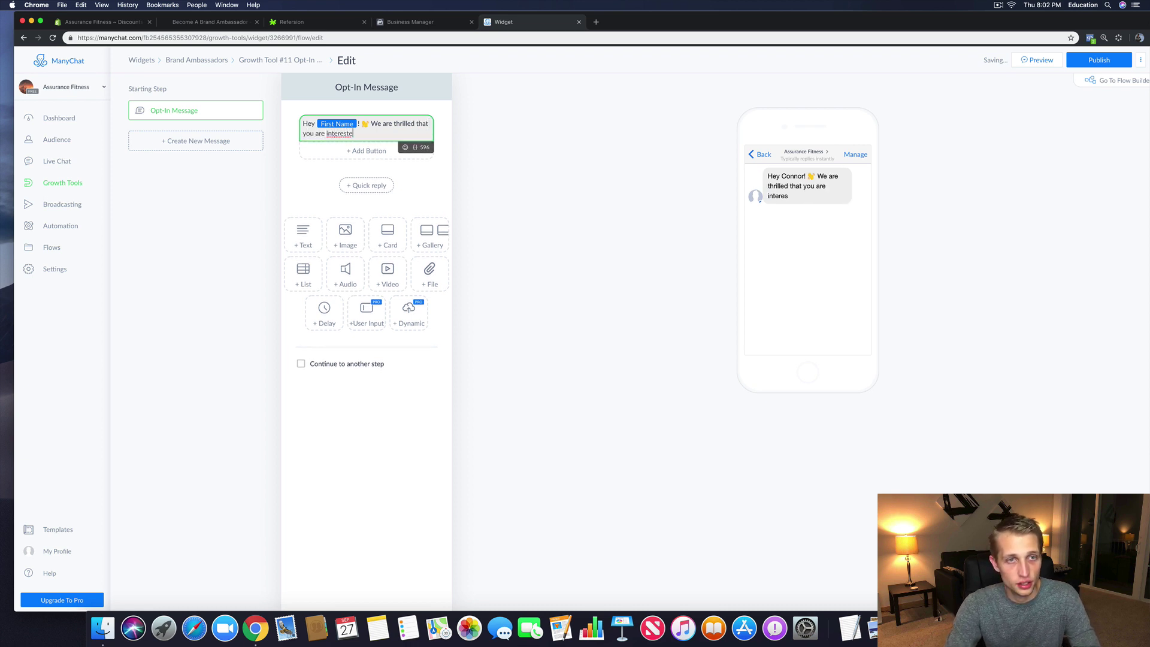
pyautogui.write('d in becoming ')
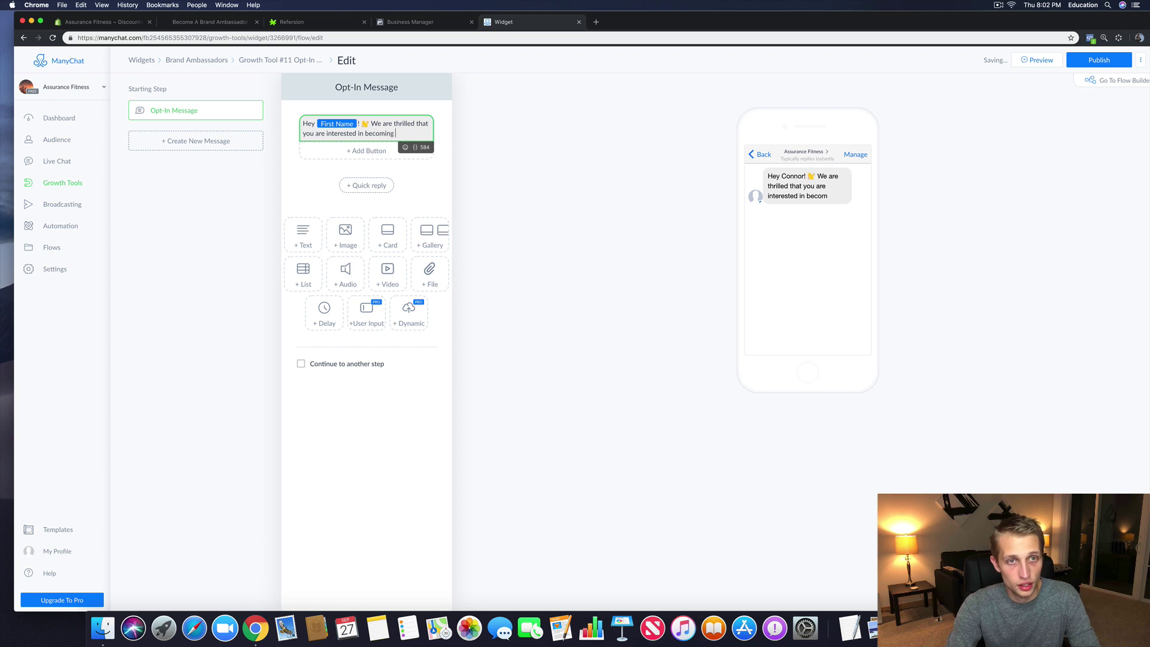
pyautogui.write('part of our team!')
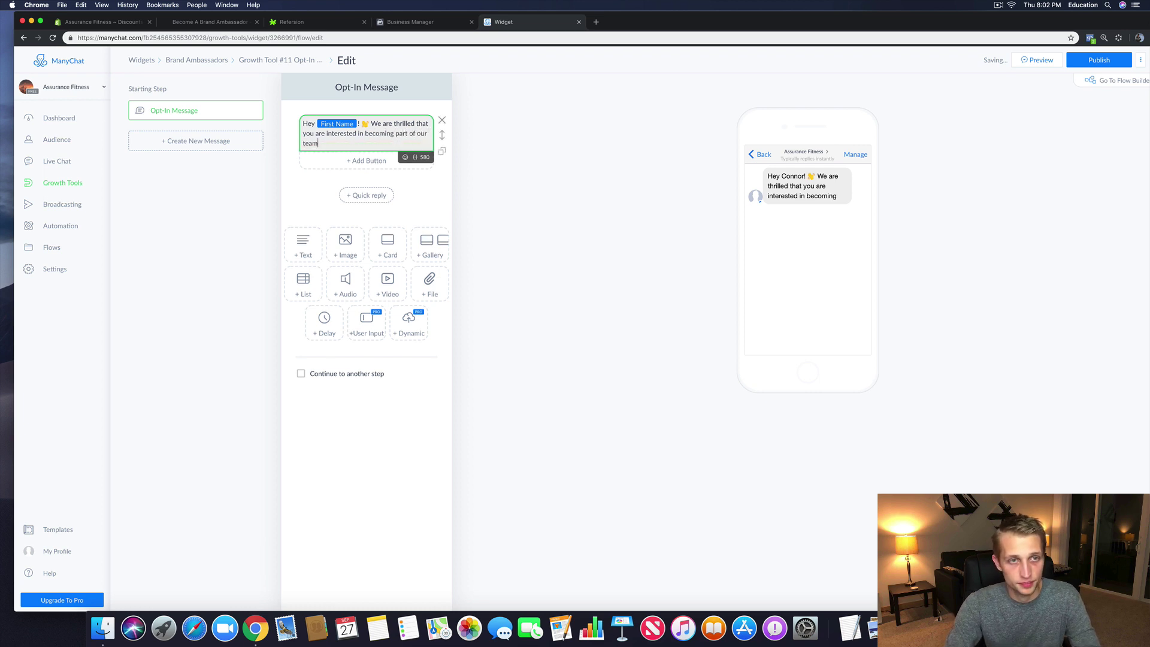
pyautogui.click(544, 256)
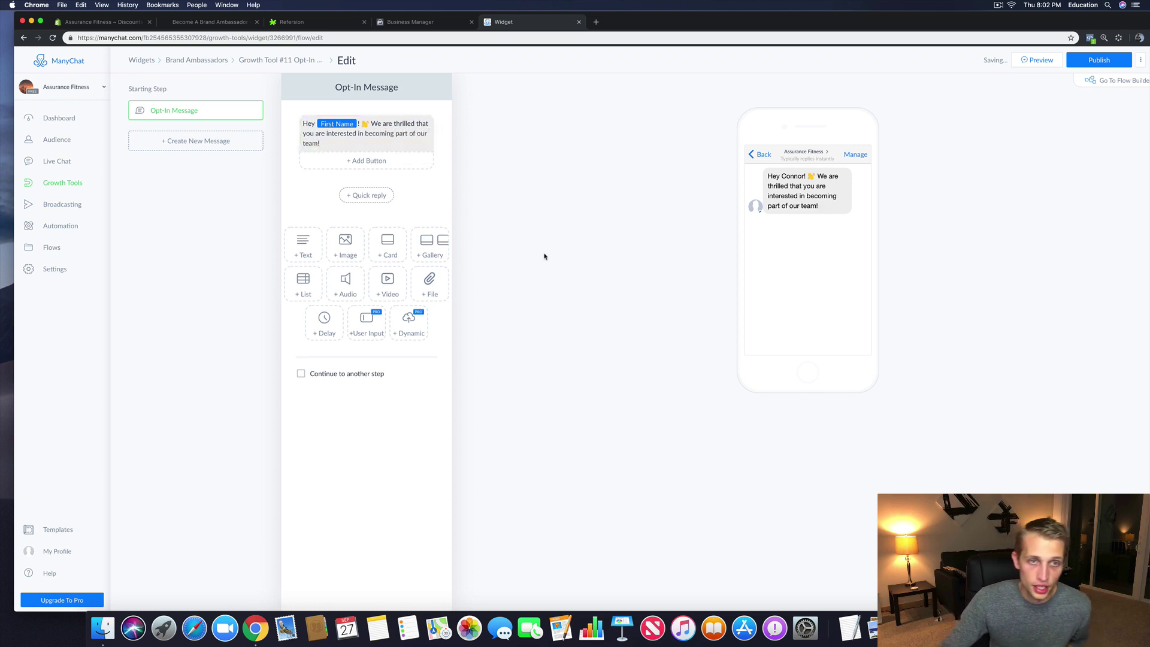
# Step: Add a 3-second delay block with the typing indicator below the greeting text in the opt-in message
pyautogui.click(322, 143)
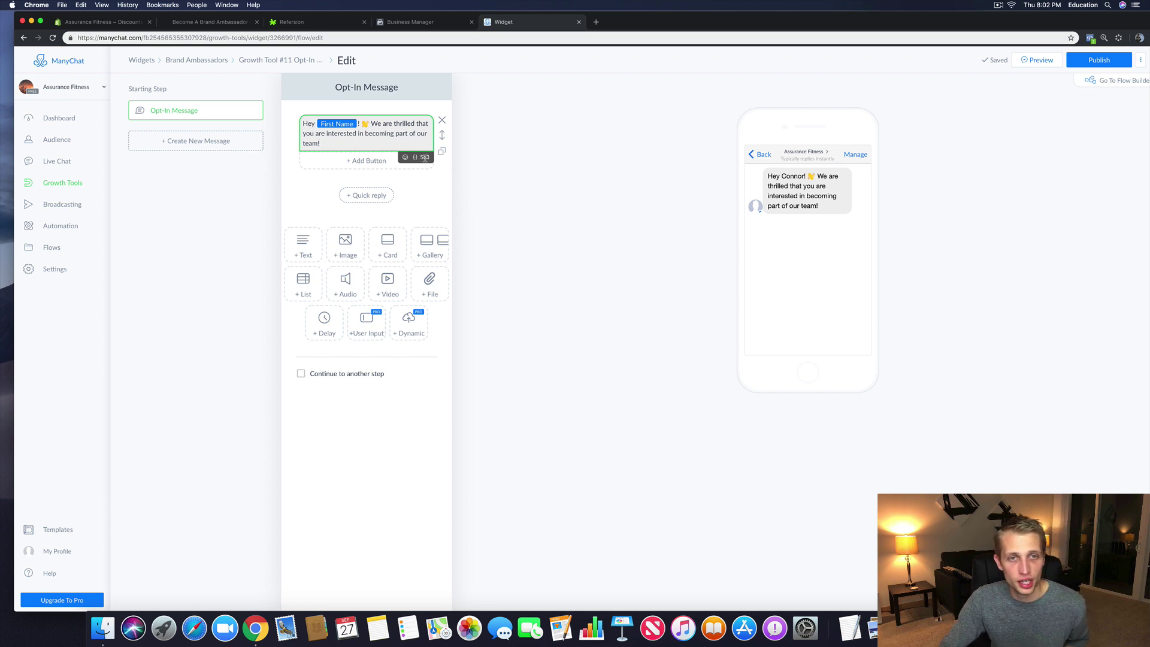
pyautogui.click(325, 323)
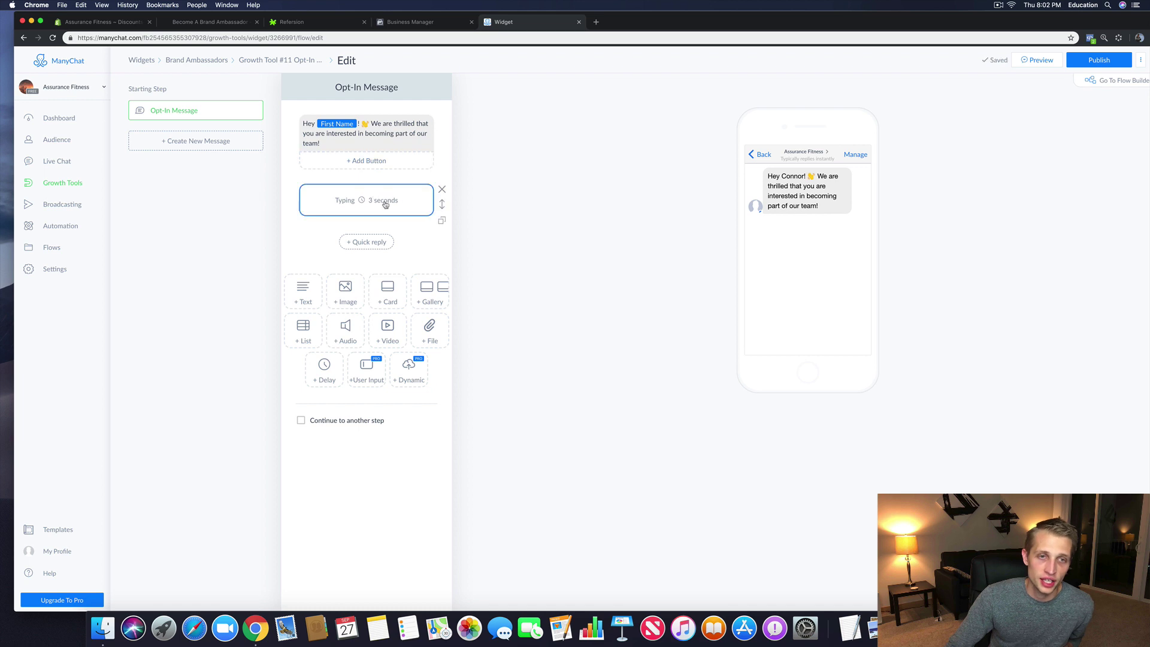
pyautogui.click(386, 201)
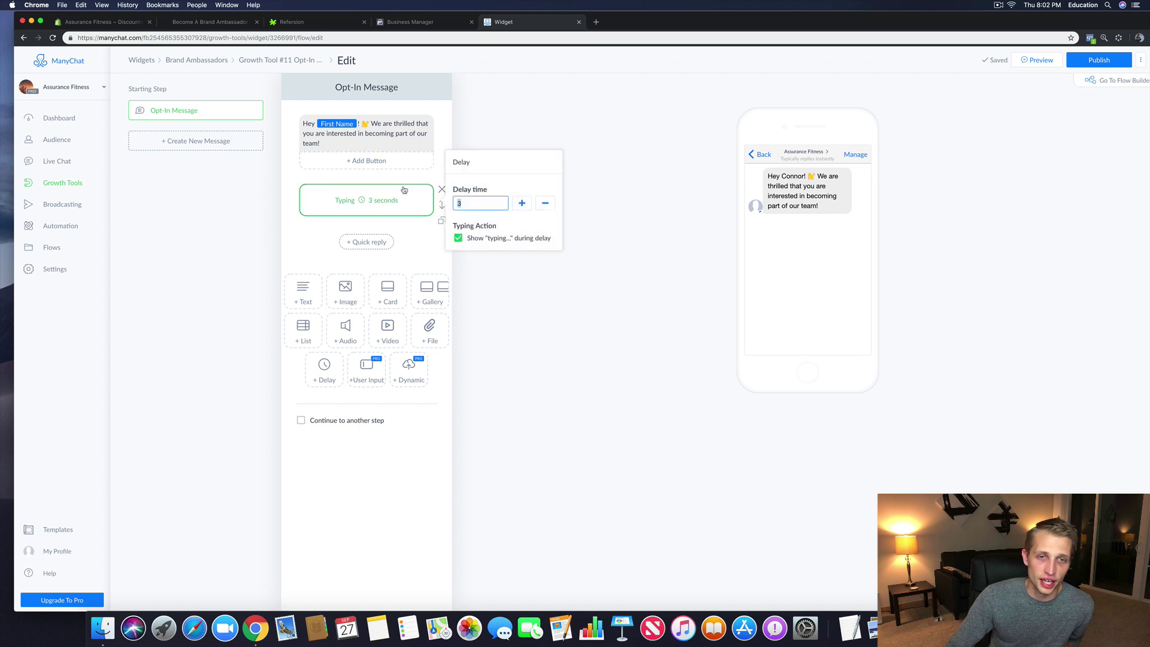
pyautogui.click(310, 246)
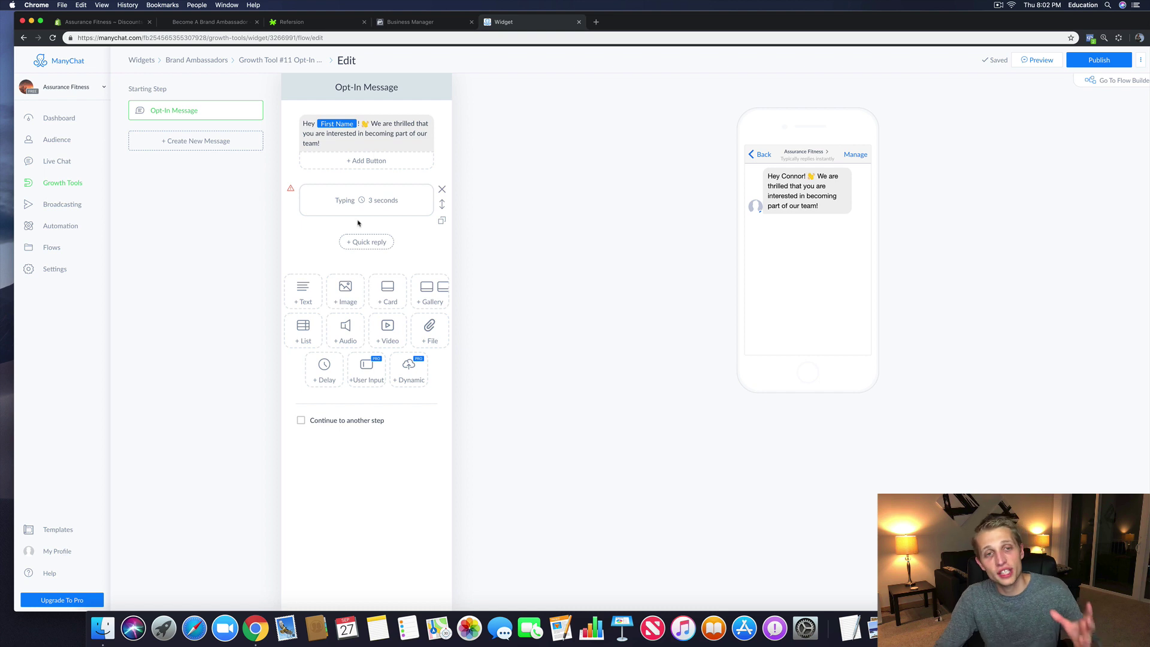
pyautogui.click(326, 143)
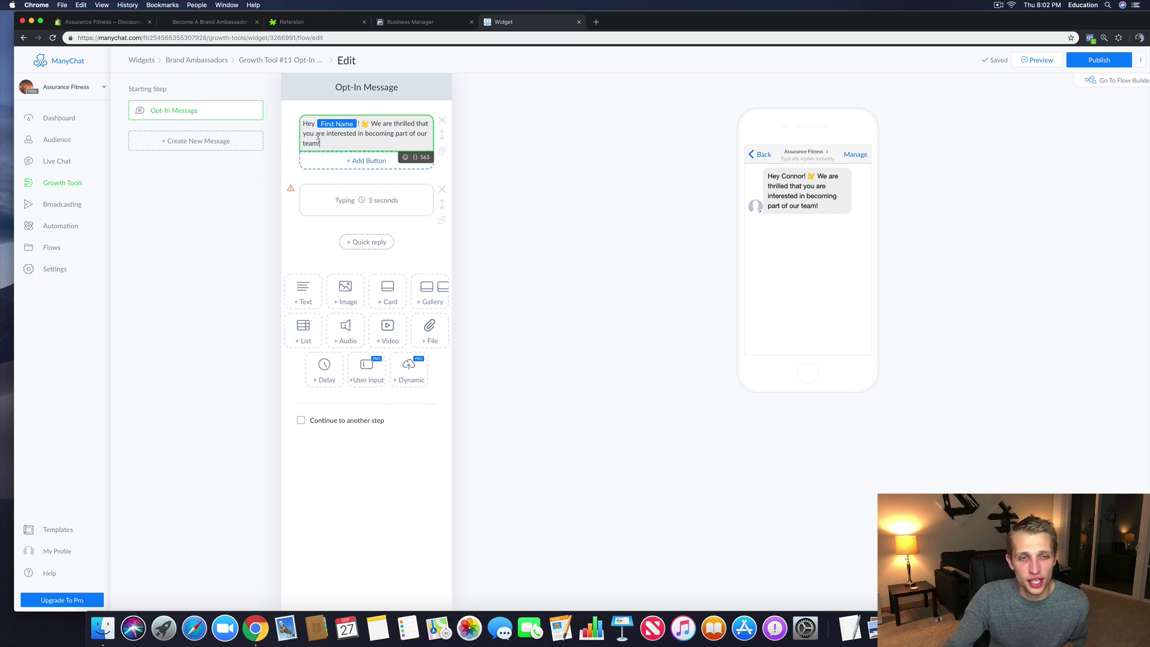
pyautogui.moveTo(321, 143)
pyautogui.mouseDown()
pyautogui.moveTo(298, 128)
pyautogui.moveTo(317, 128)
pyautogui.mouseUp()
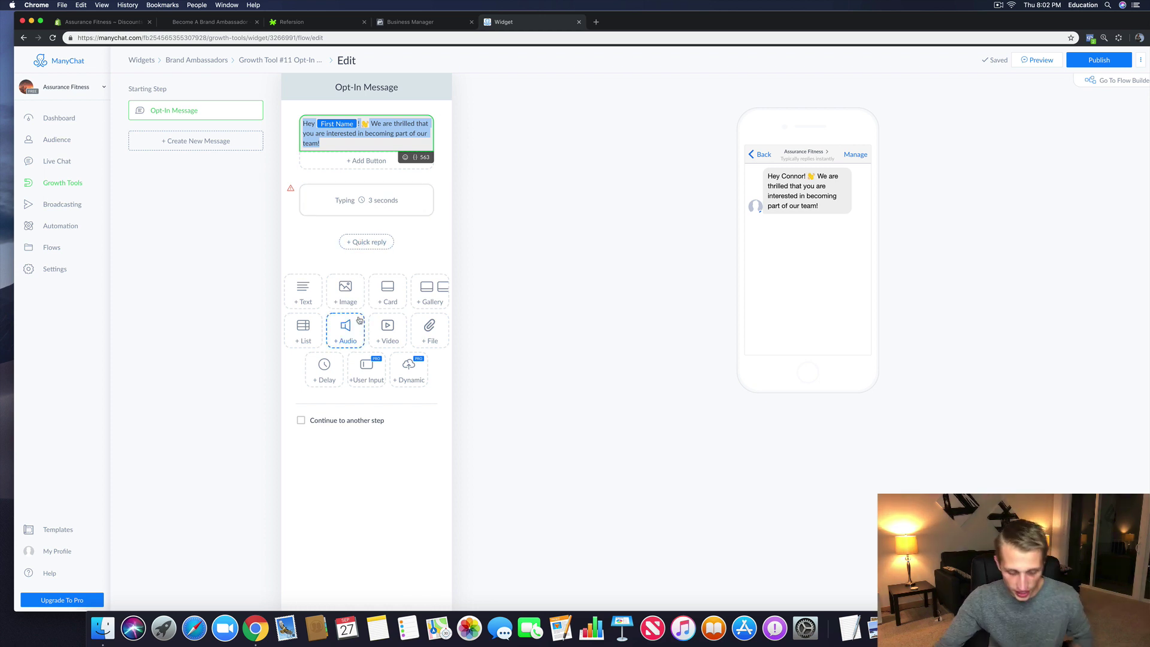
# Step: Add a text block below the delay and begin it with "Make sure you fill out our Official Brand Ambassador Application"
pyautogui.click(305, 292)
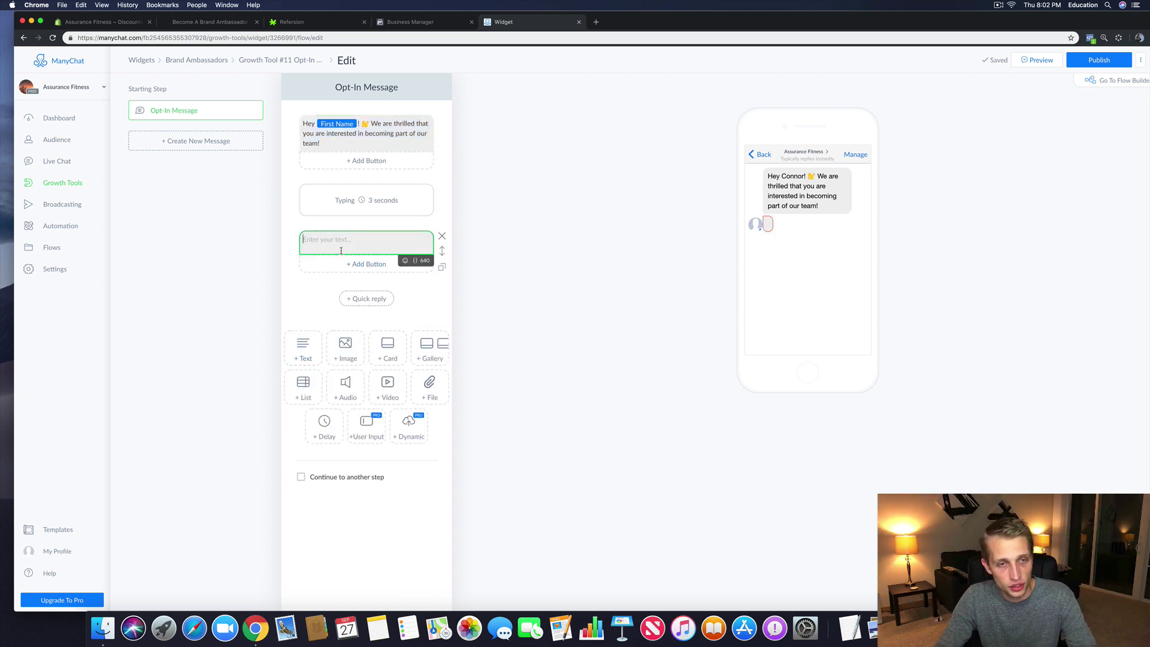
pyautogui.write('Make su')
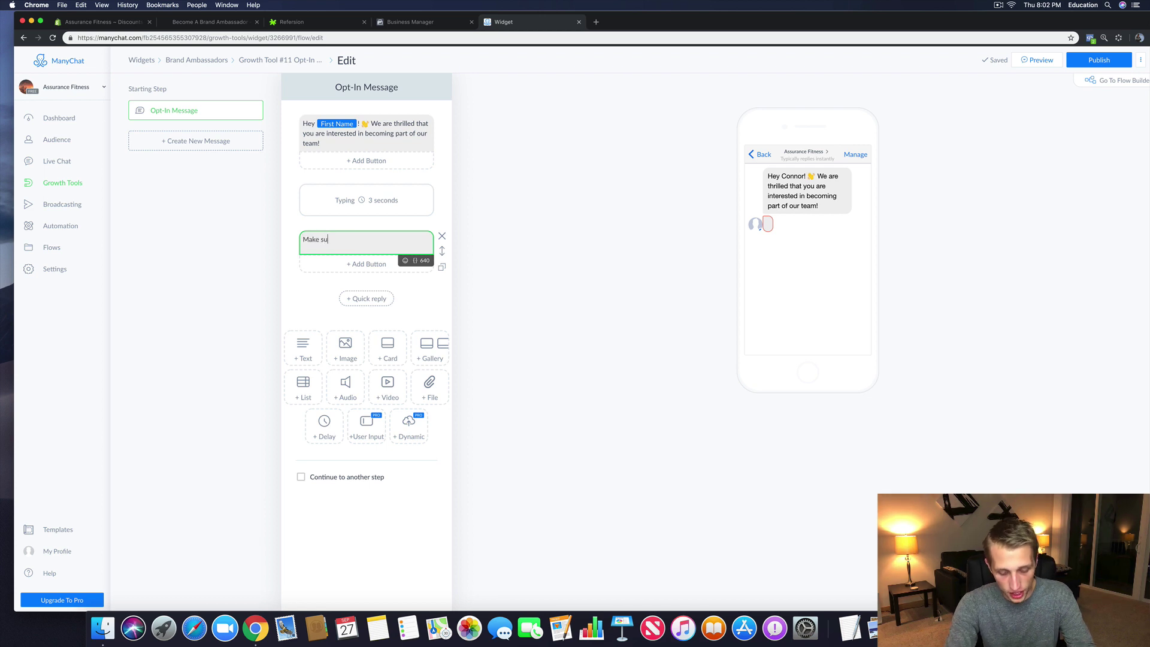
pyautogui.write('re you fill out')
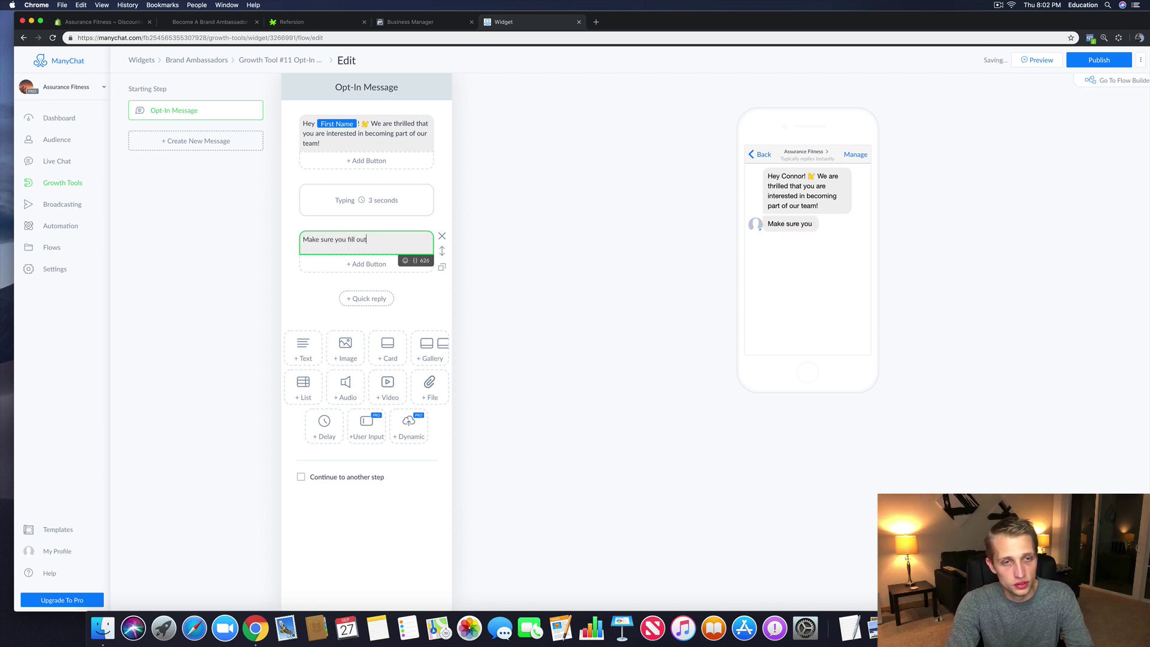
pyautogui.write(' our Offi')
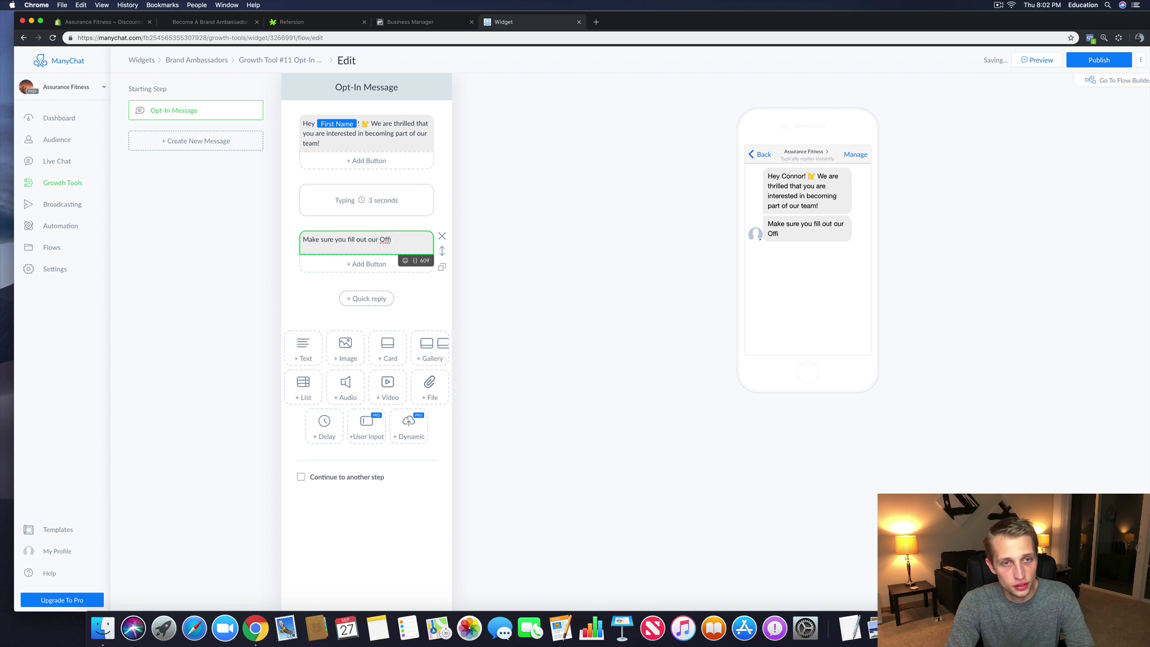
pyautogui.write('cial Brand Am')
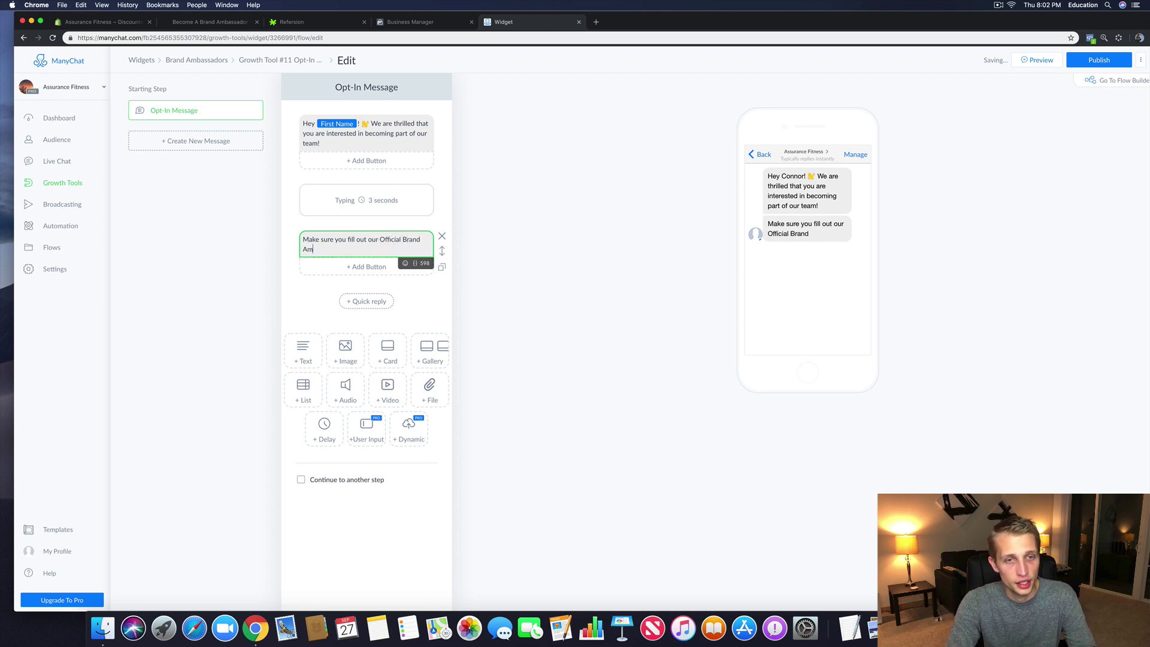
pyautogui.write('bassaf')
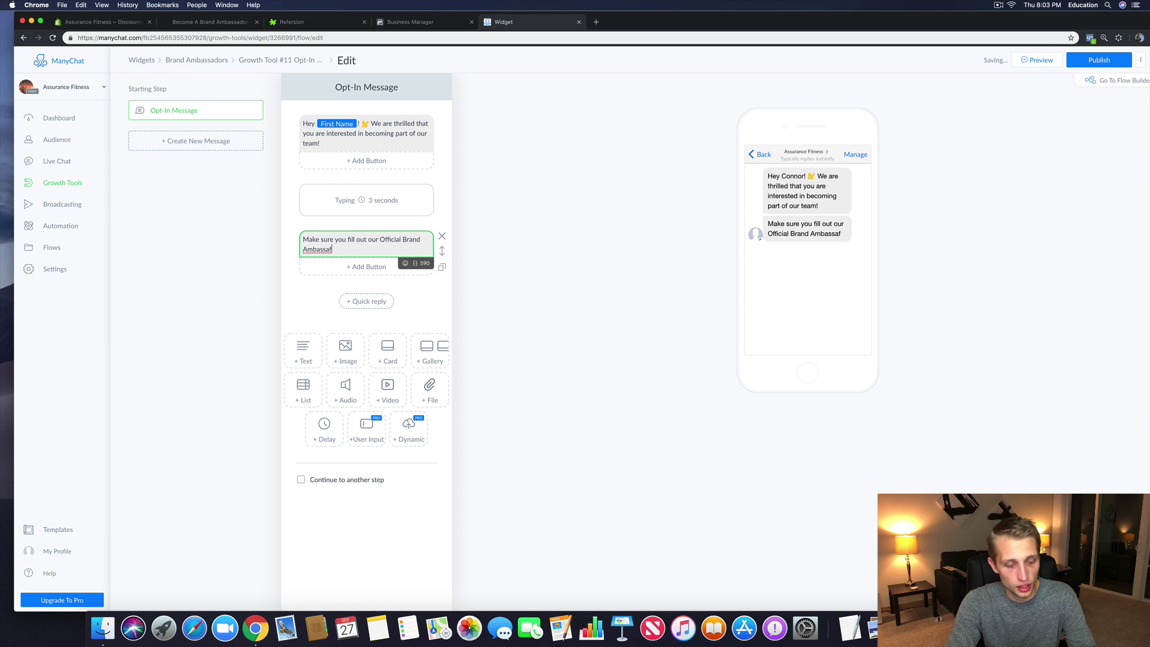
pyautogui.write('oor Applica')
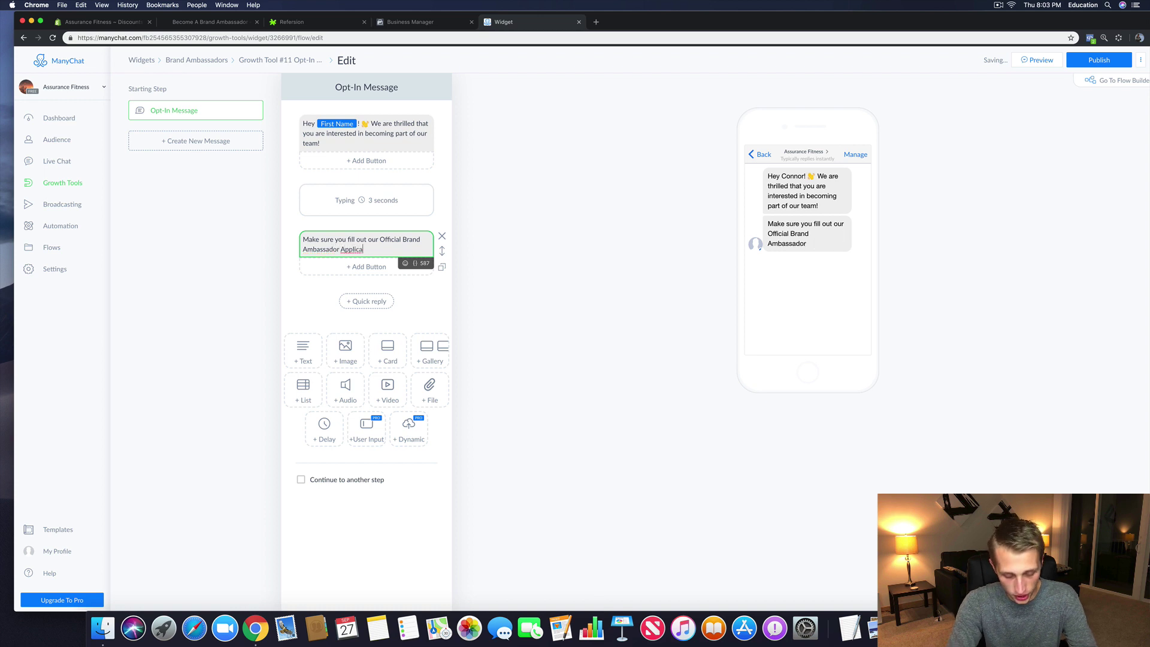
pyautogui.write('iton b')
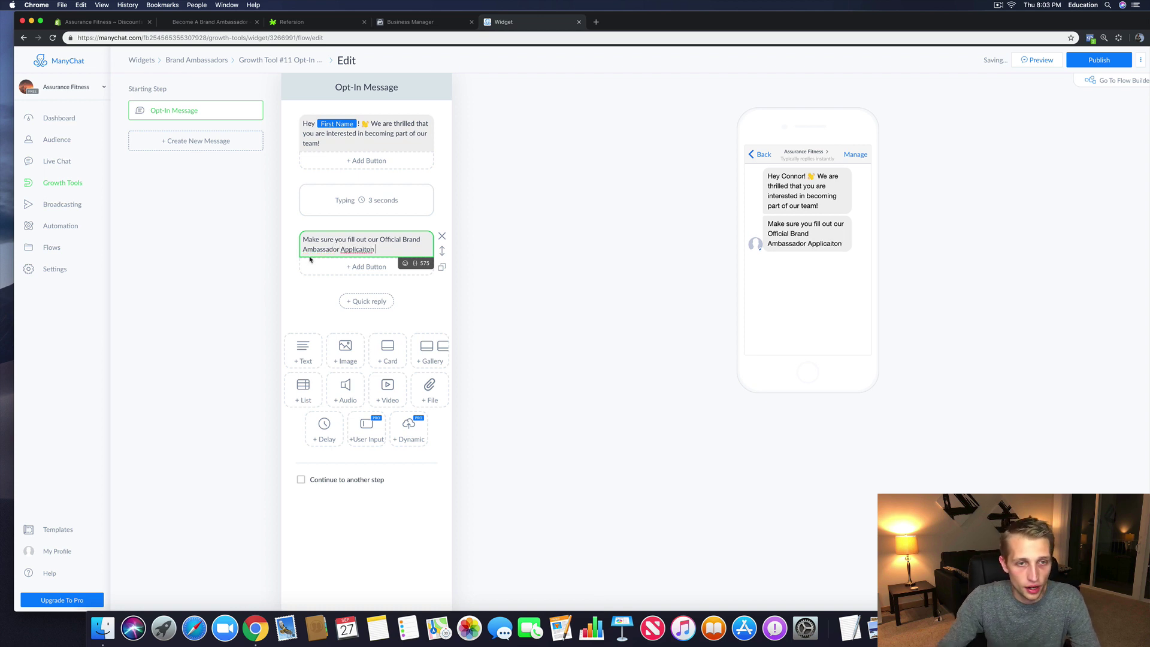
# Step: Correct the misspelled "Applicaiton" to "Application" and finish the sentence with "now, by clicking the button below."
pyautogui.doubleClick(354, 249)
pyautogui.rightClick(348, 251)
pyautogui.click(370, 256)
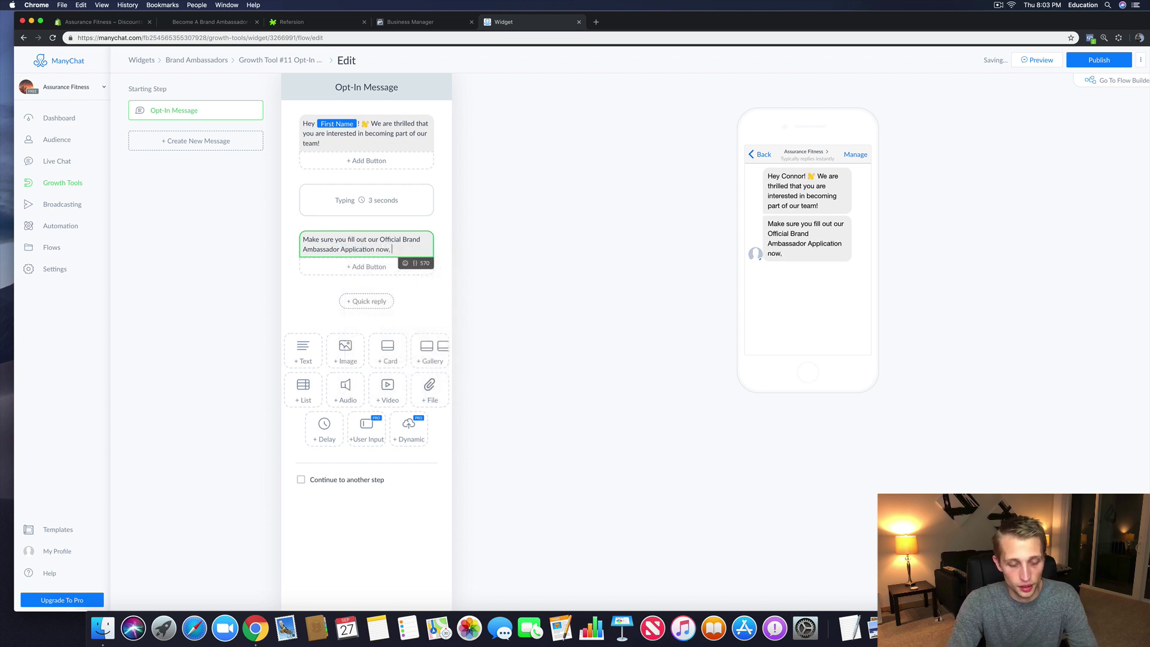
pyautogui.write('clicking the b')
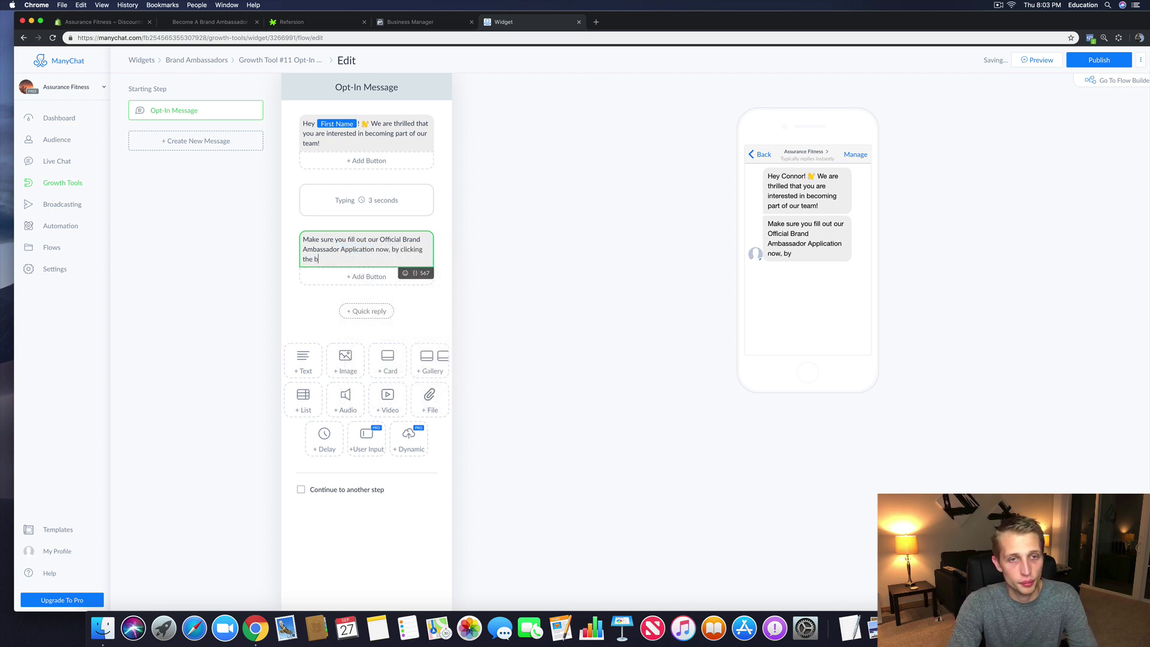
pyautogui.write('utton below.')
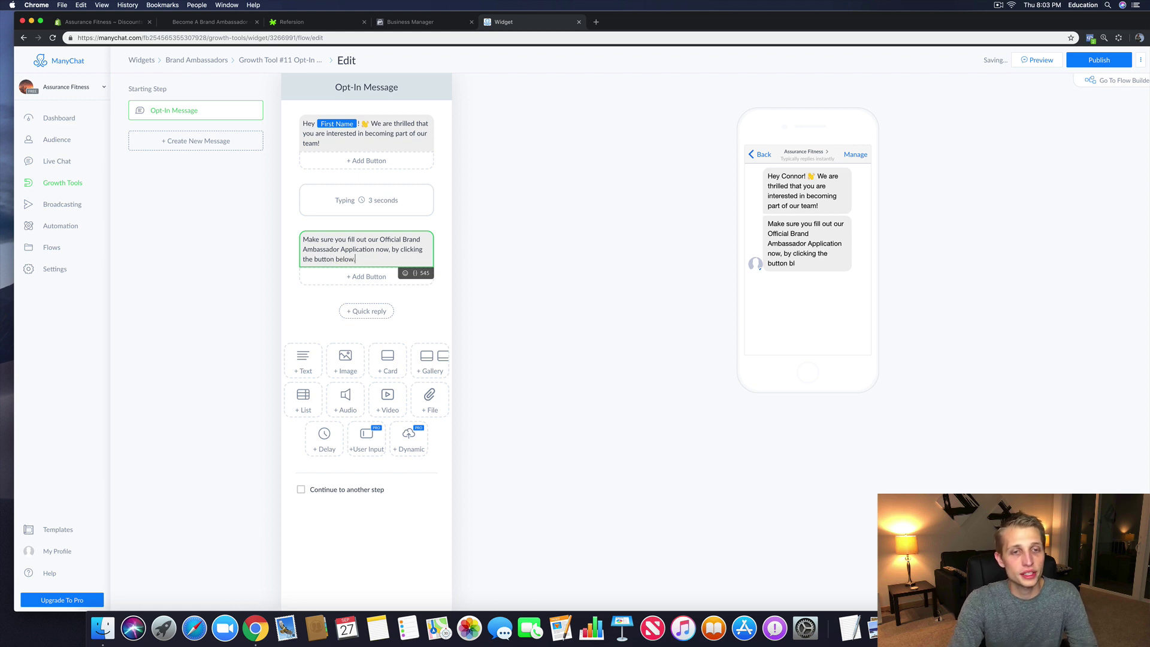
pyautogui.press('Return')
pyautogui.press('Return')
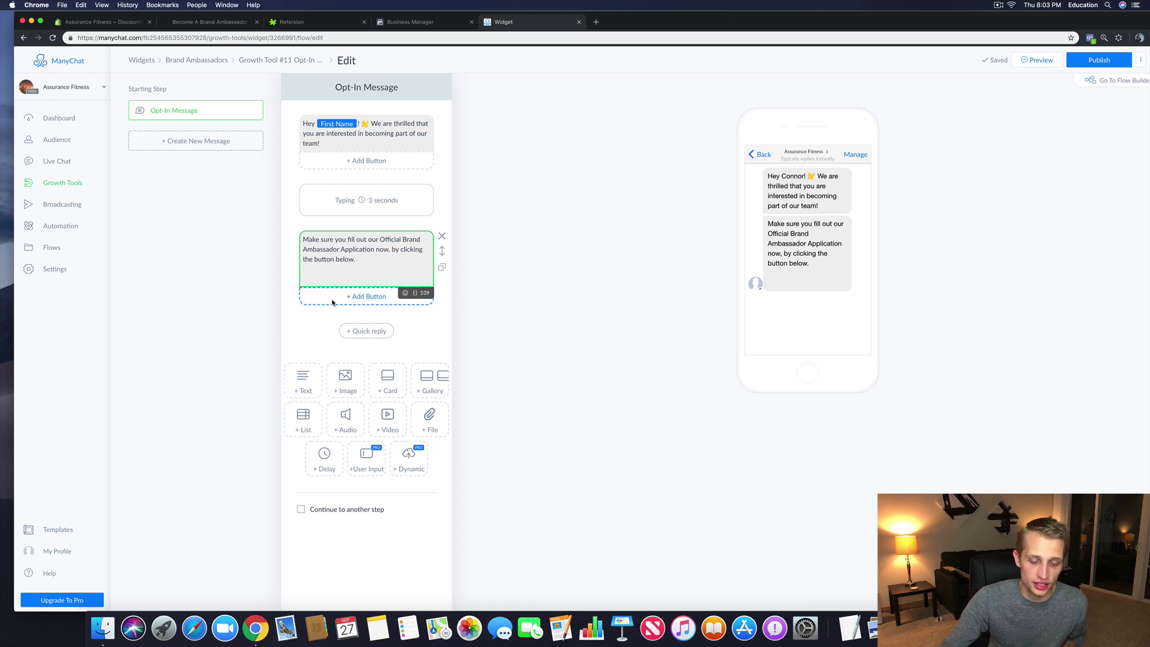
pyautogui.press('BackSpace')
pyautogui.press('BackSpace')
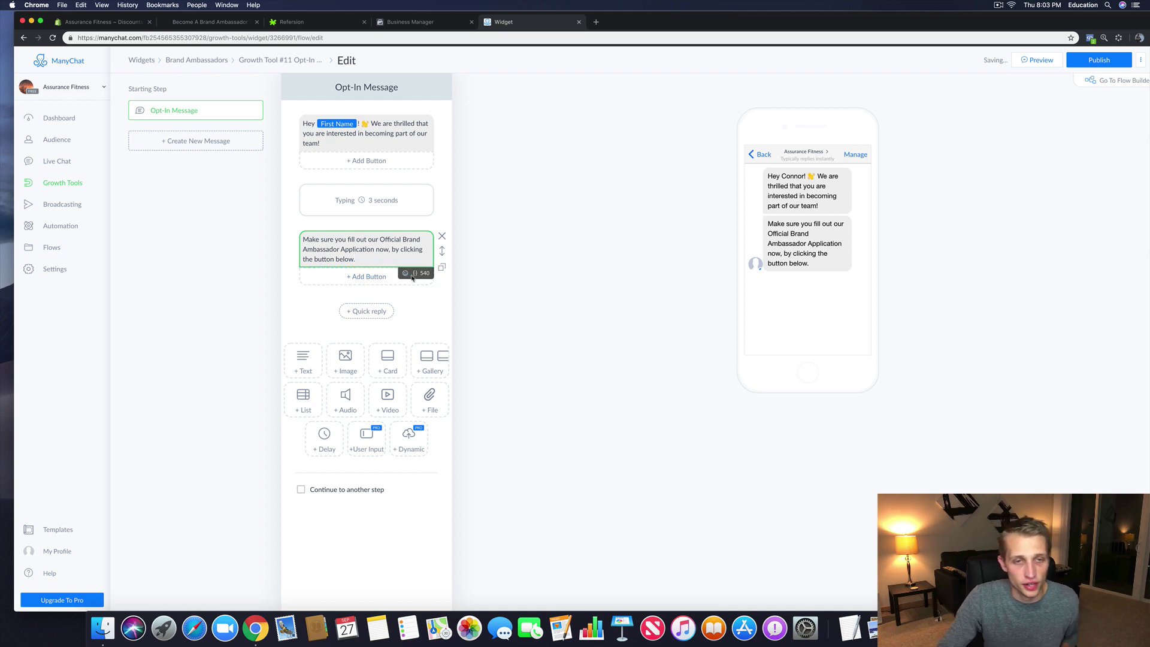
# Step: Browse the text block's built-in emoji picker for an emoji to place after "below."
pyautogui.click(413, 274)
pyautogui.click(406, 274)
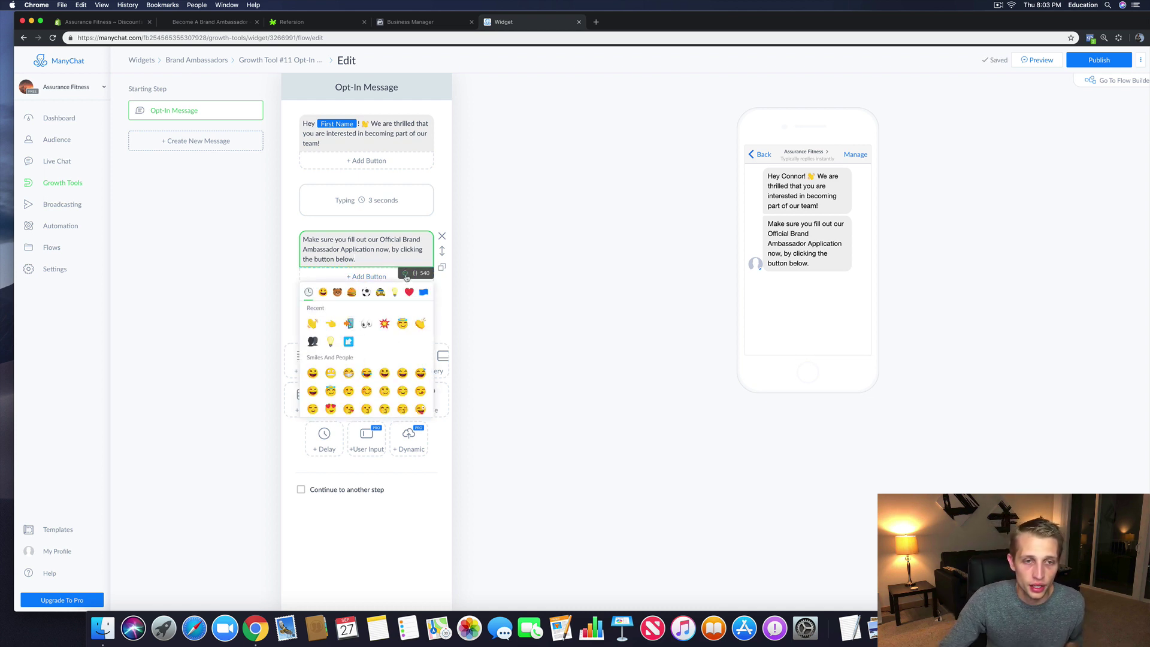
pyautogui.scroll(-10, 360, 360)
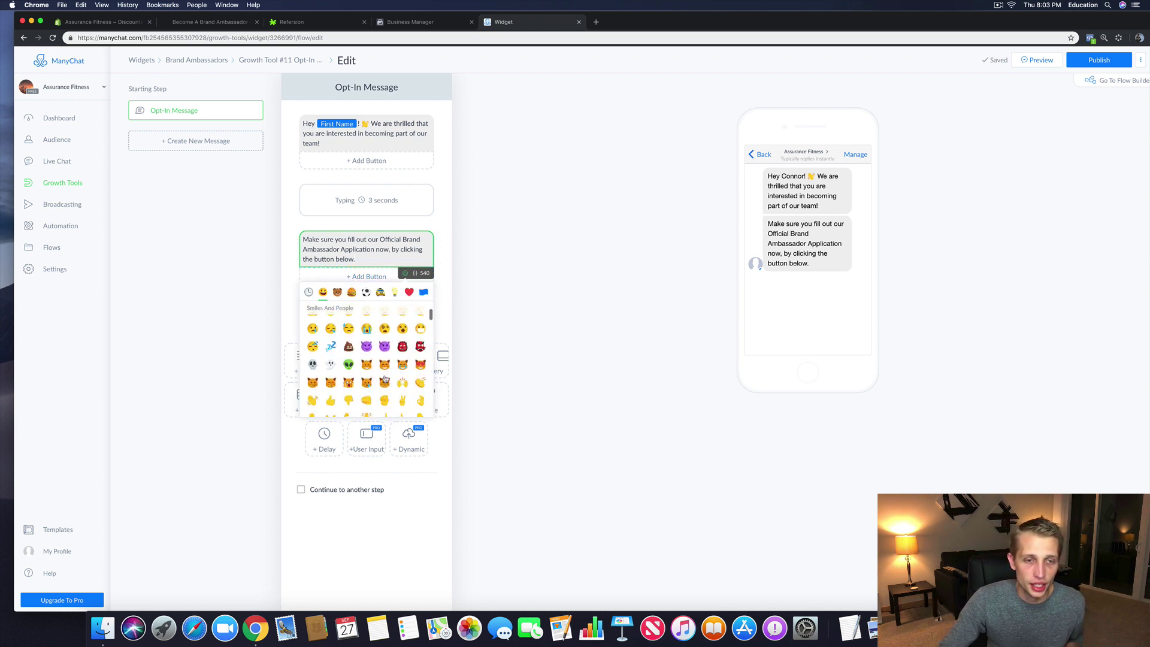
pyautogui.scroll(6, 385, 379)
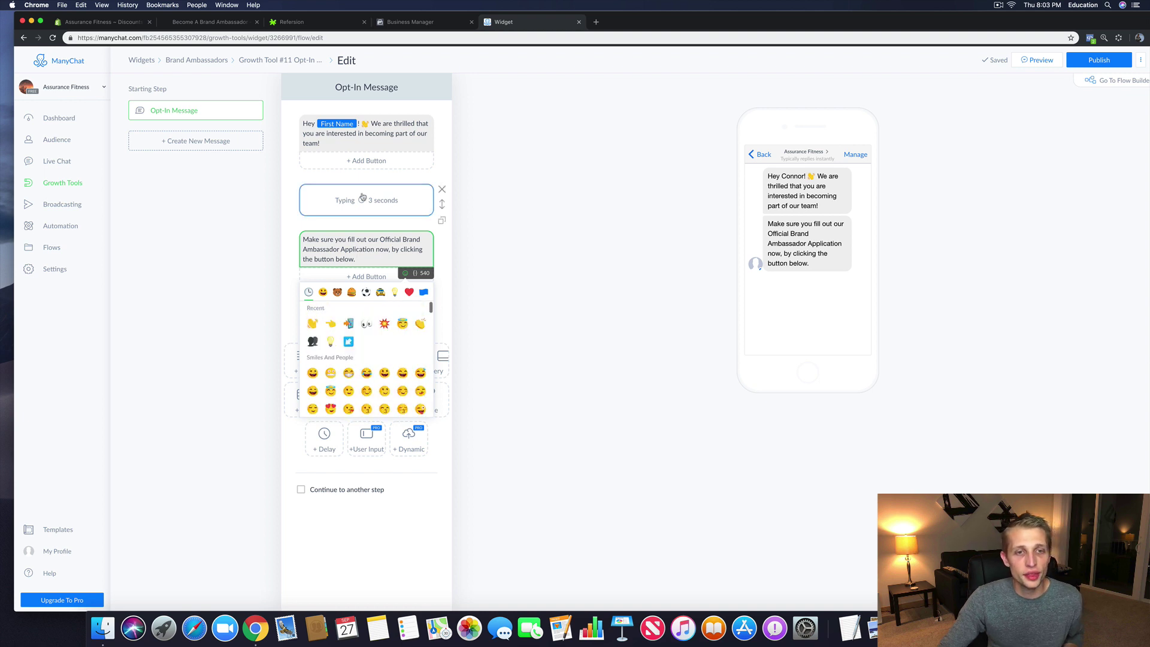
pyautogui.click(362, 259)
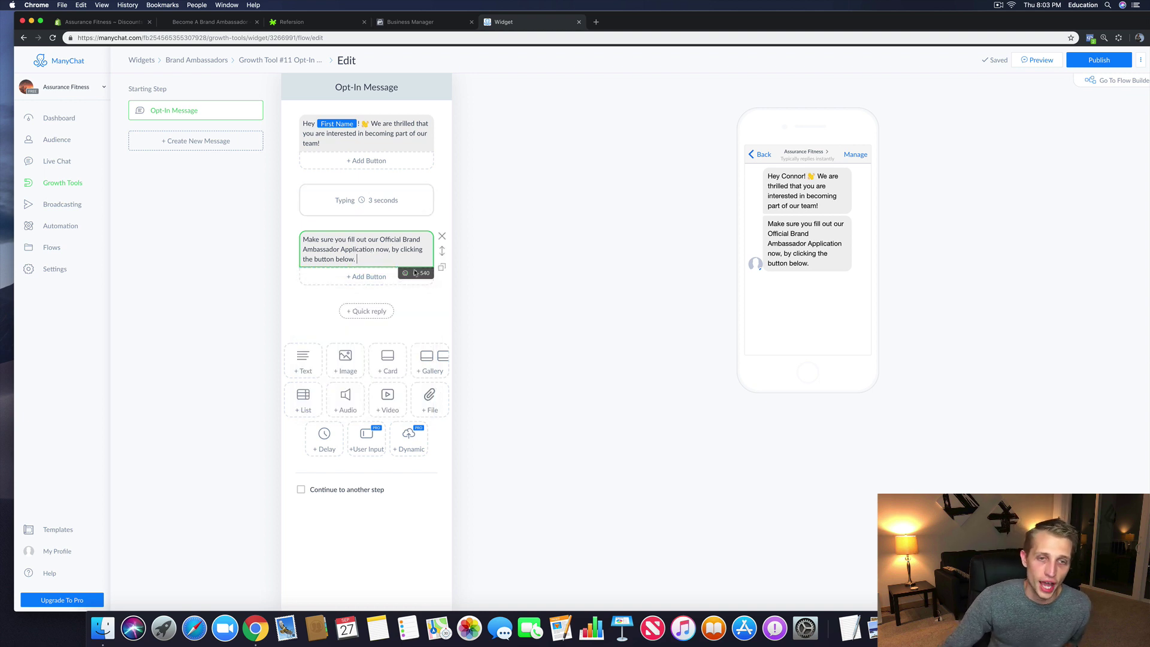
pyautogui.click(406, 272)
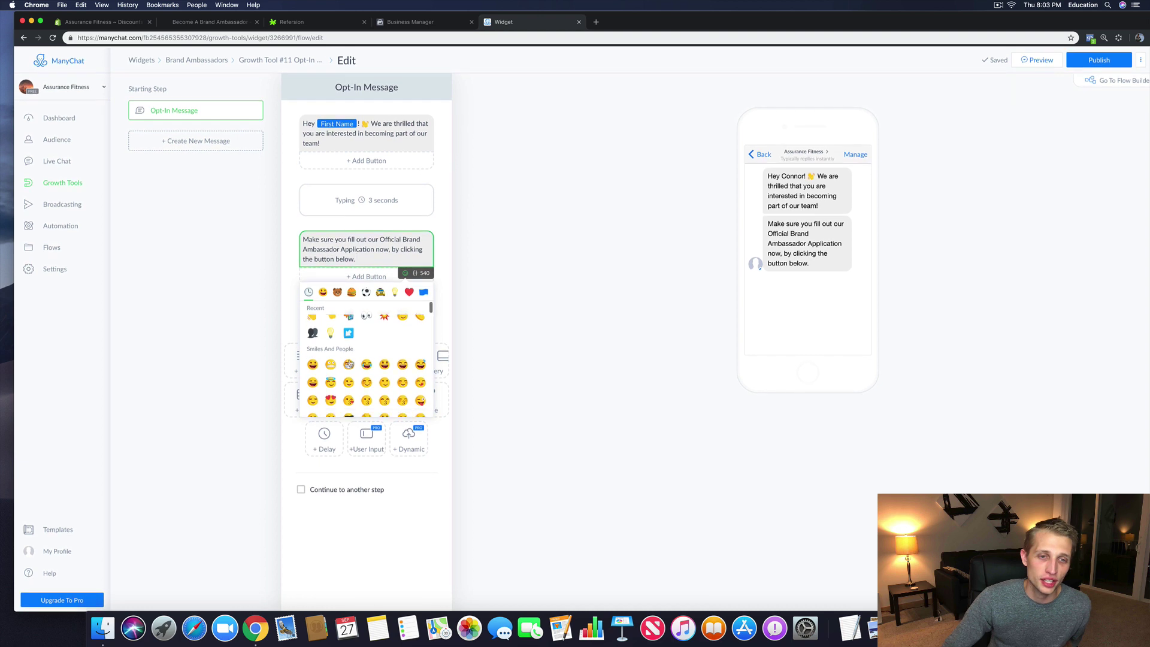
pyautogui.scroll(-10, 371, 336)
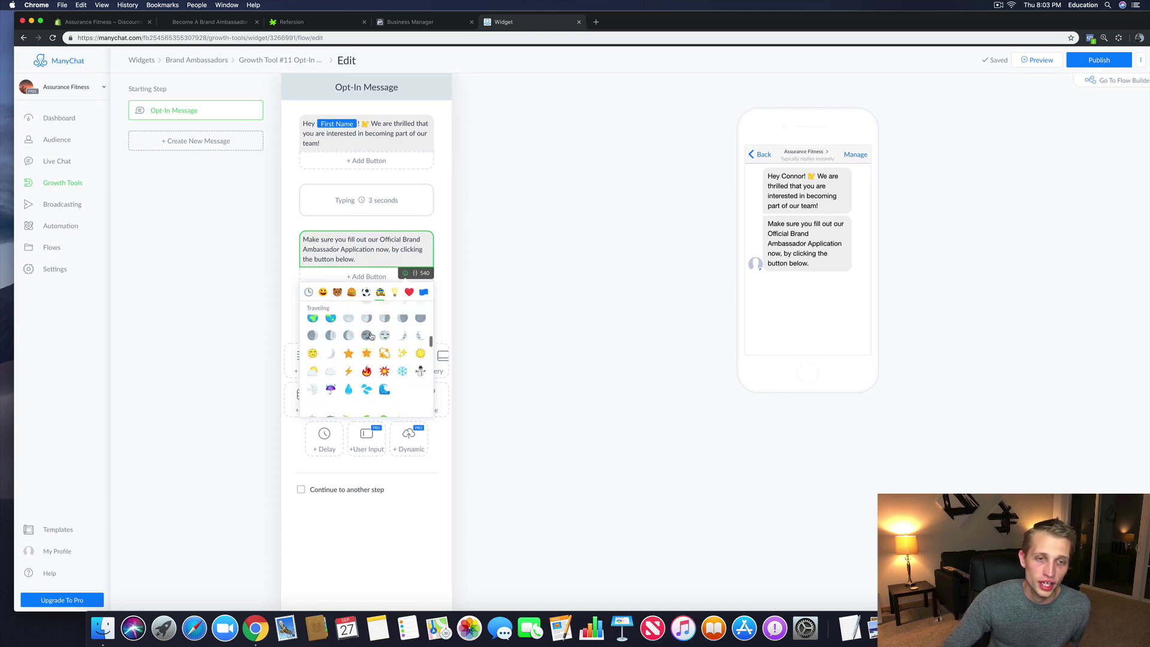
pyautogui.scroll(5, 371, 336)
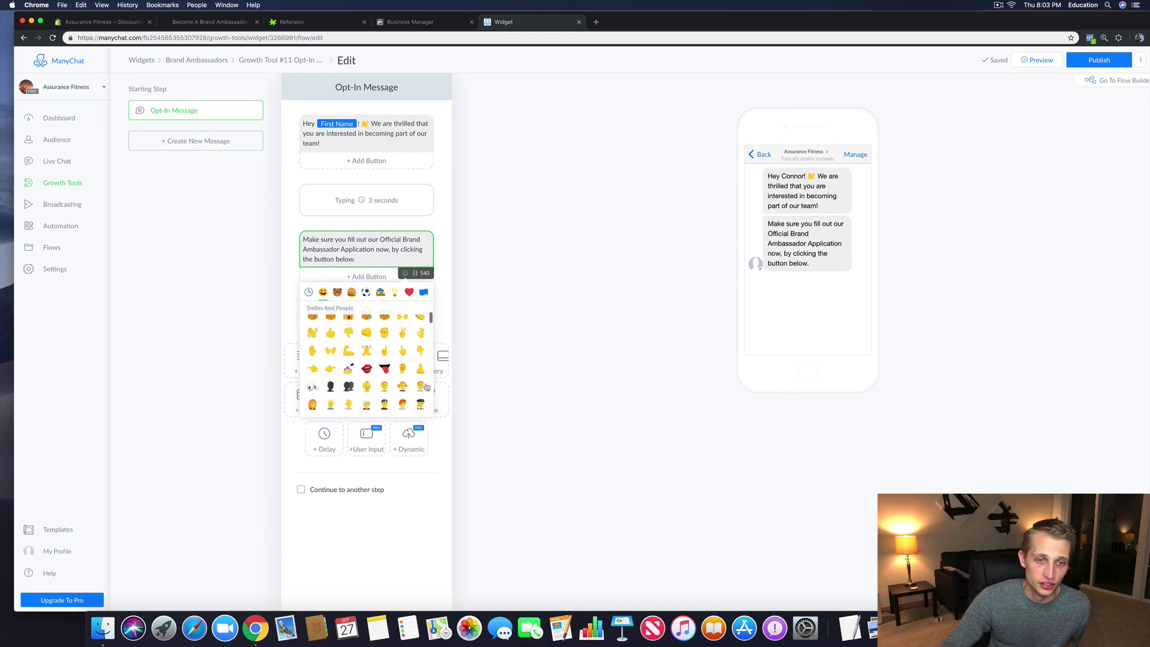
pyautogui.scroll(4, 347, 342)
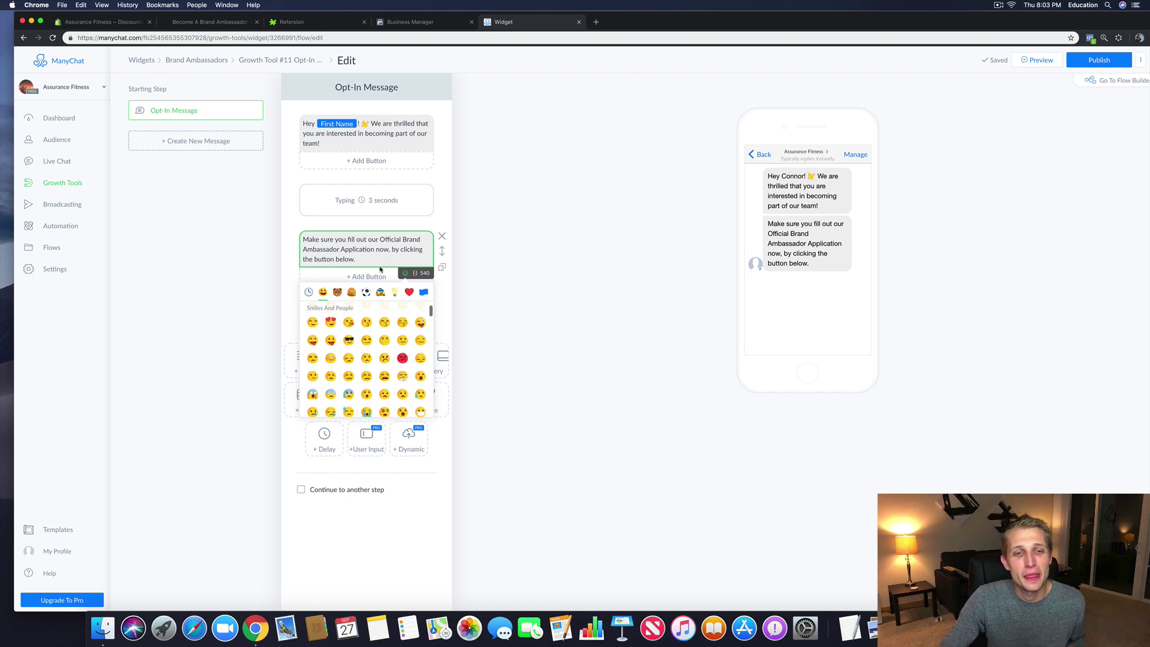
pyautogui.click(509, 248)
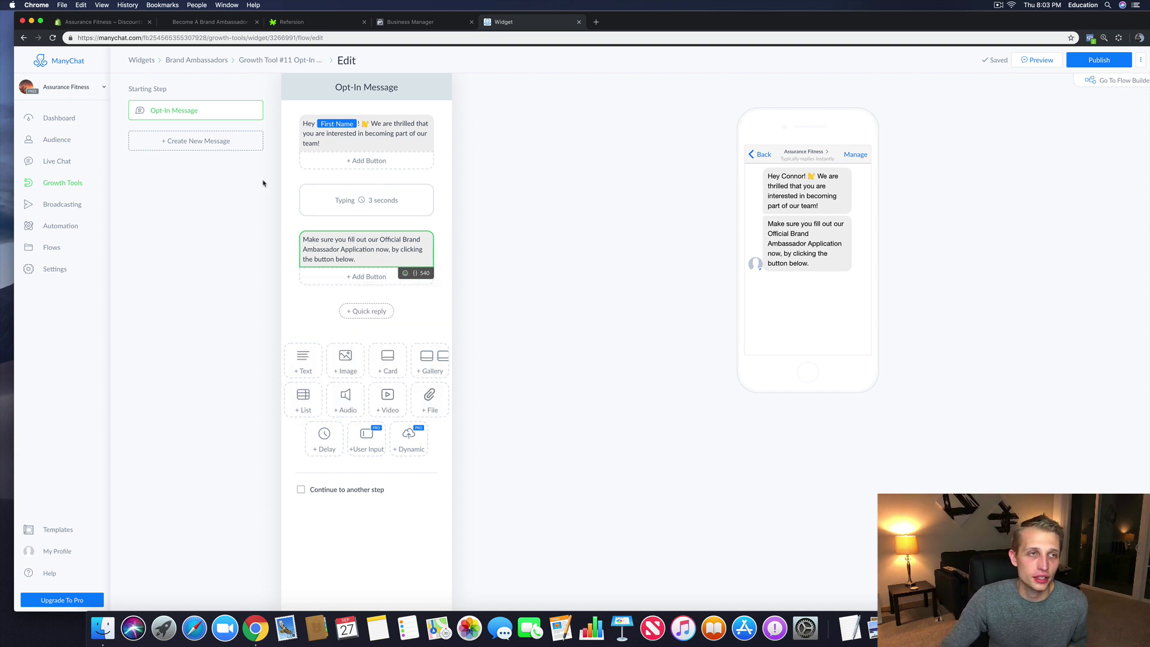
pyautogui.click(102, 5)
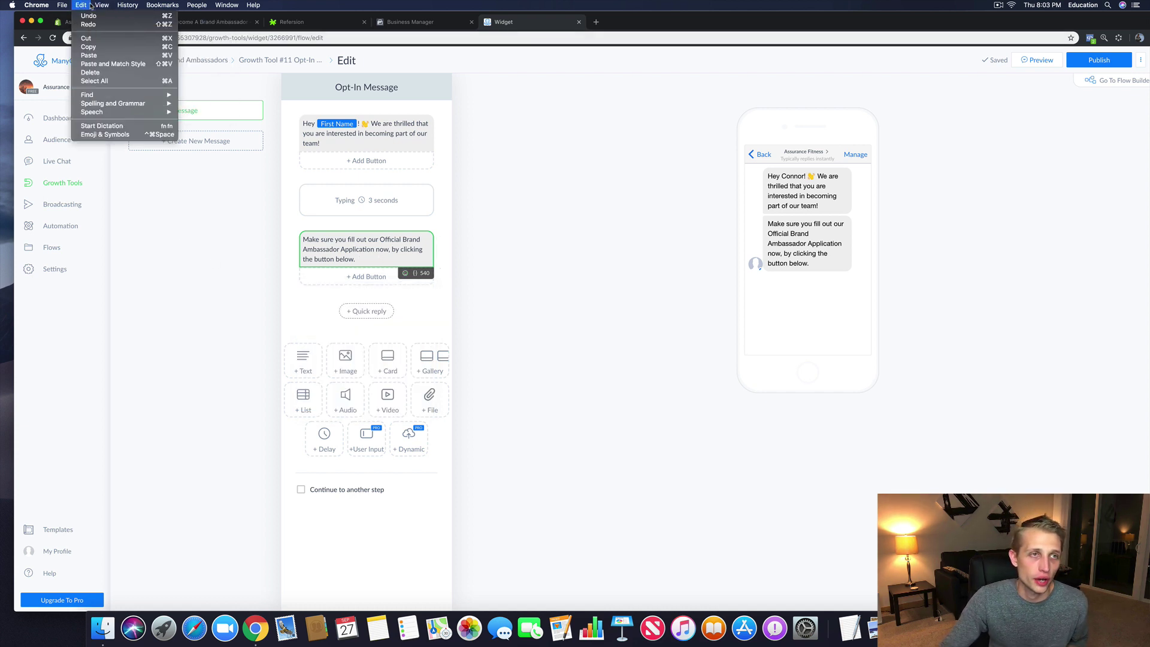
pyautogui.click(95, 134)
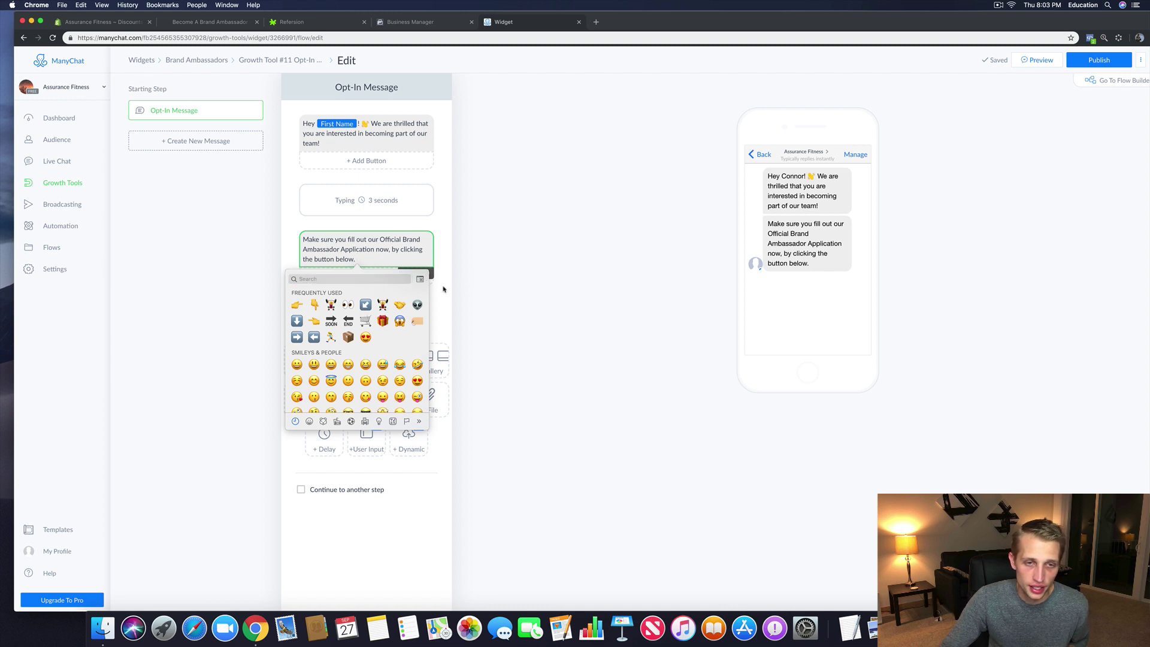
pyautogui.moveTo(358, 269)
pyautogui.mouseDown()
pyautogui.moveTo(444, 282)
pyautogui.moveTo(355, 279)
pyautogui.moveTo(364, 263)
pyautogui.mouseUp()
pyautogui.click(328, 262)
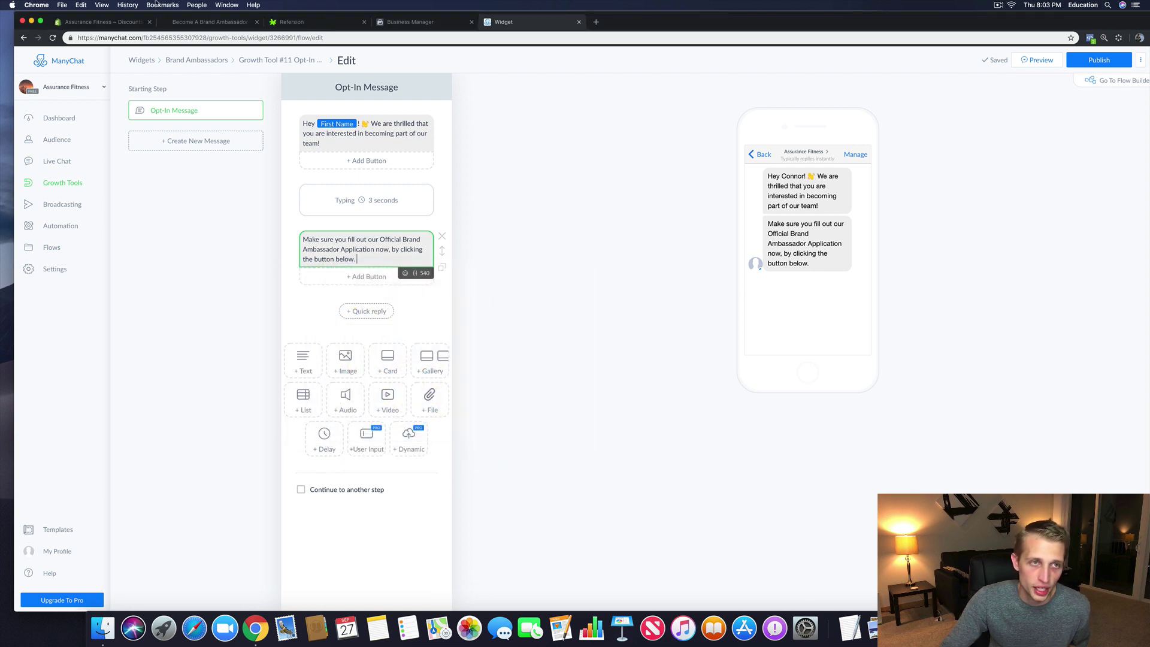
# Step: Bring up the system Emoji & Symbols palette for the second text block and move it clear of the message
pyautogui.click(80, 4)
pyautogui.click(117, 133)
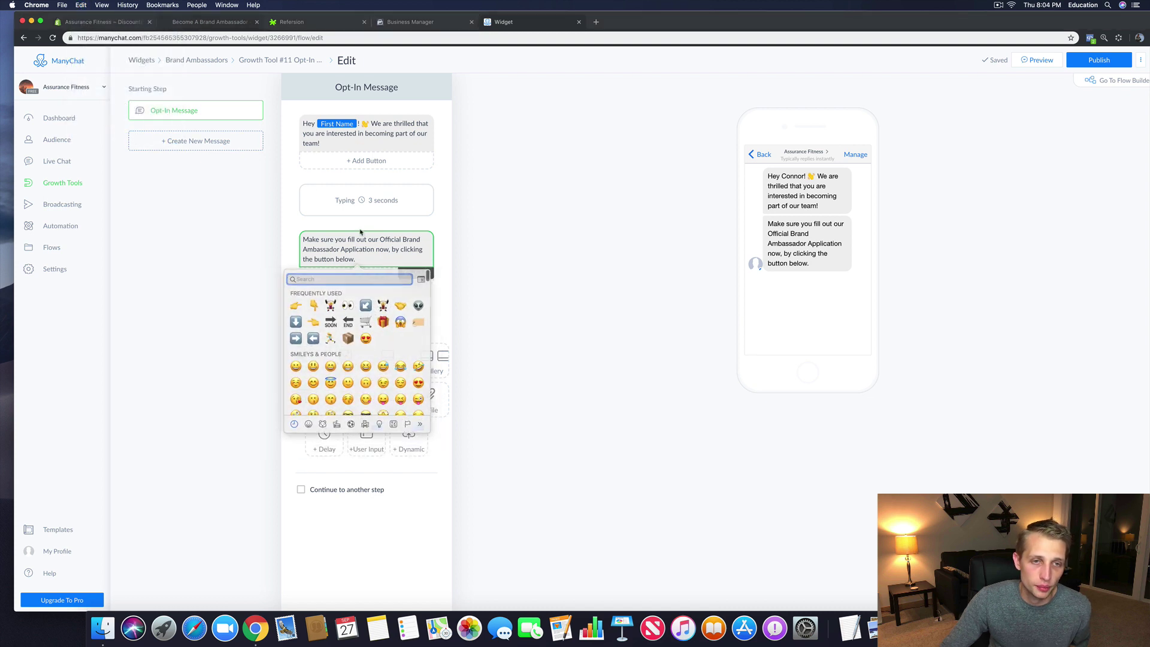
pyautogui.moveTo(357, 268); pyautogui.dragTo(606, 175)
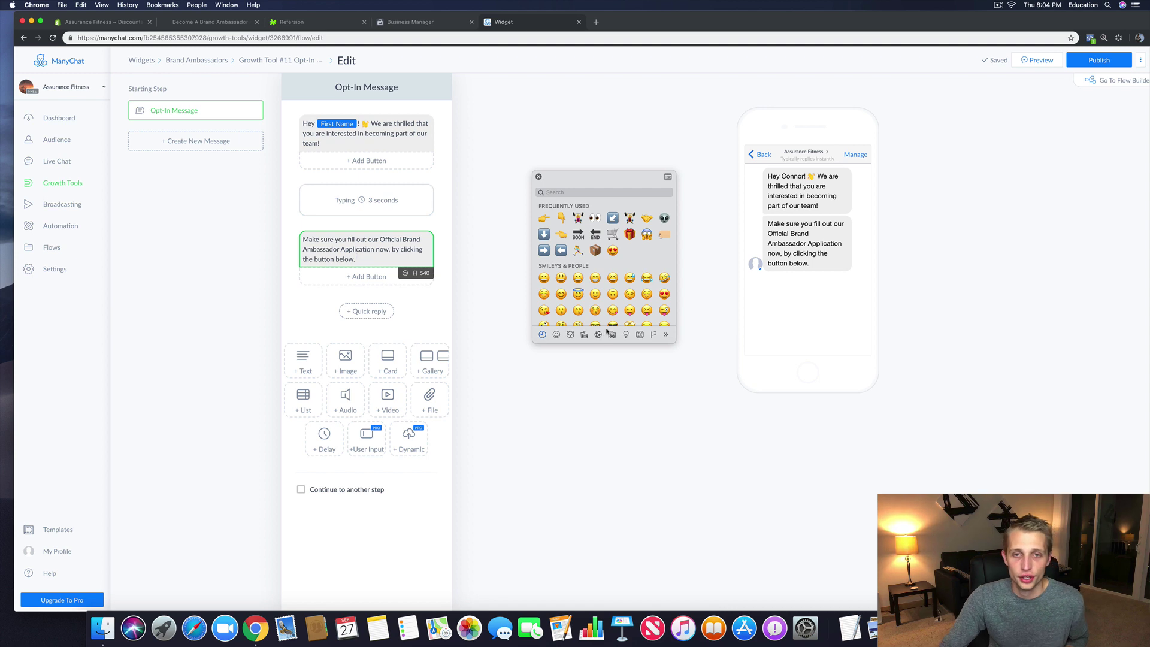
pyautogui.scroll(-8, 623, 244)
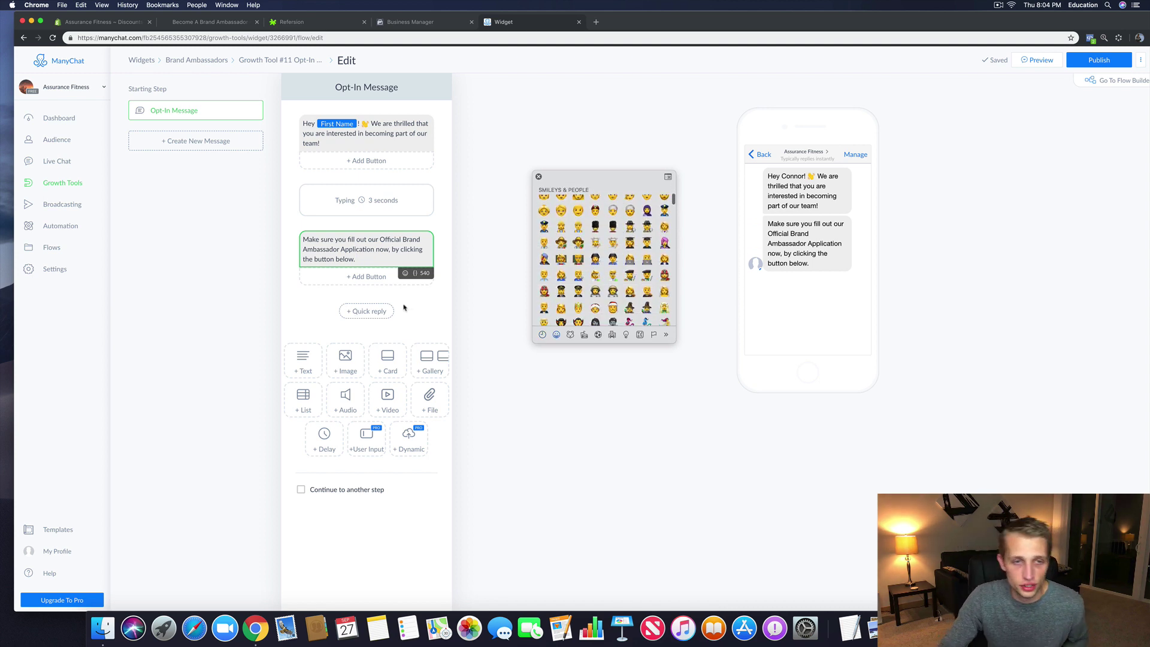
pyautogui.rightClick(384, 263)
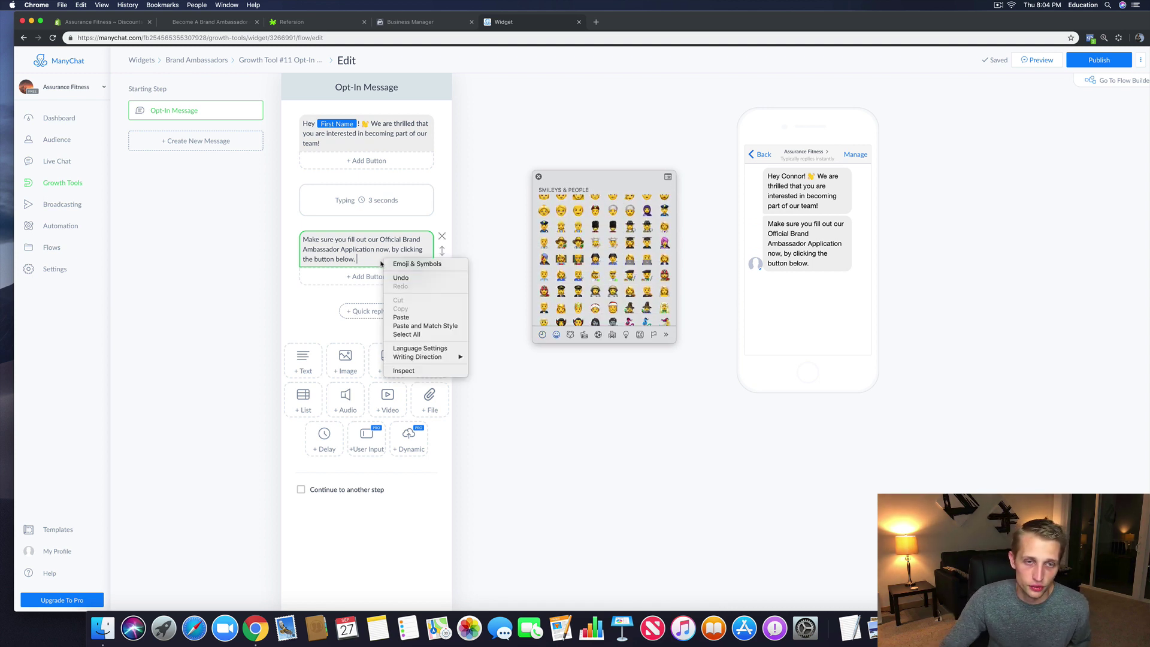
pyautogui.click(413, 267)
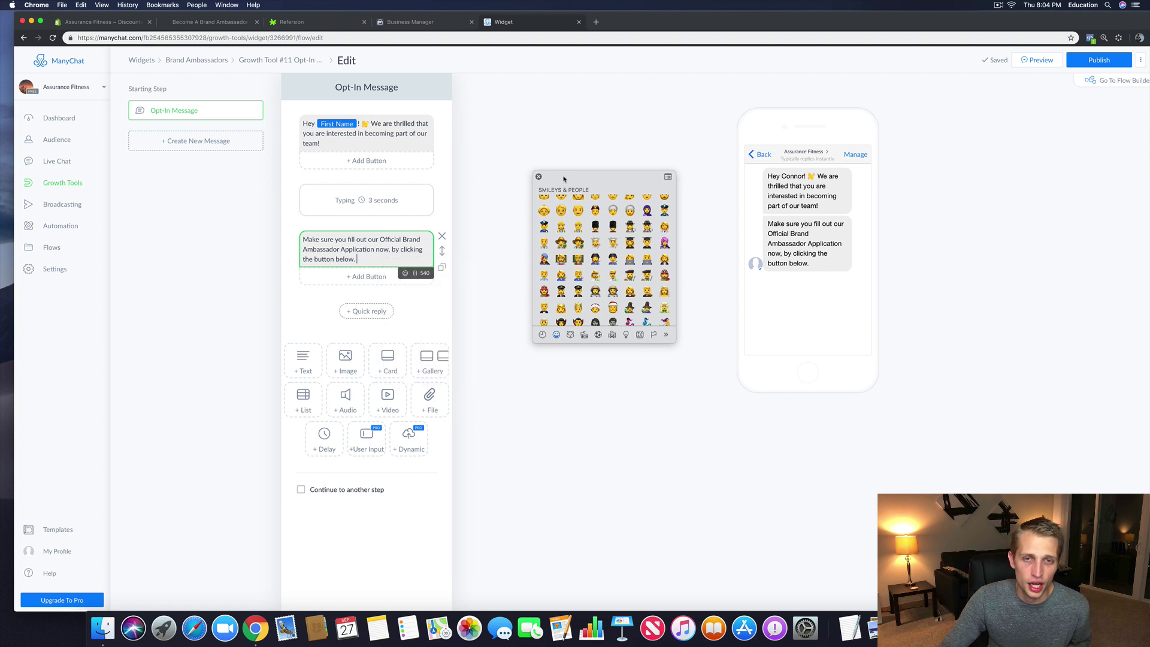
# Step: Insert the pointing-down hand emoji 👇 after "below." in the second text block
pyautogui.click(81, 5)
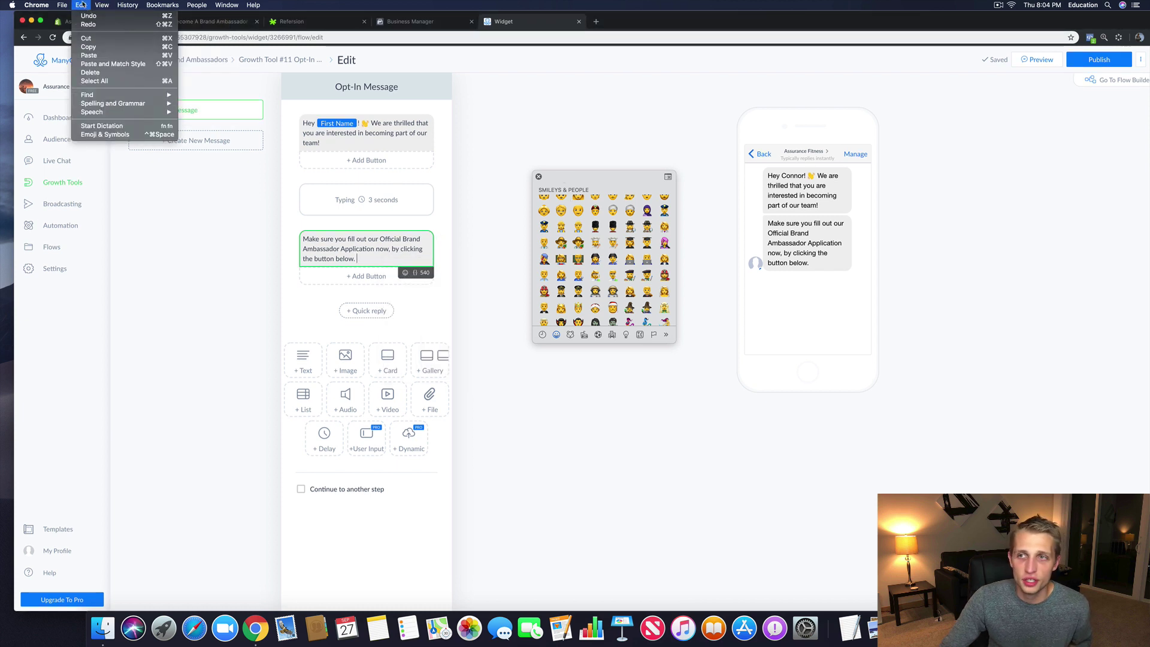
pyautogui.moveTo(231, 8)
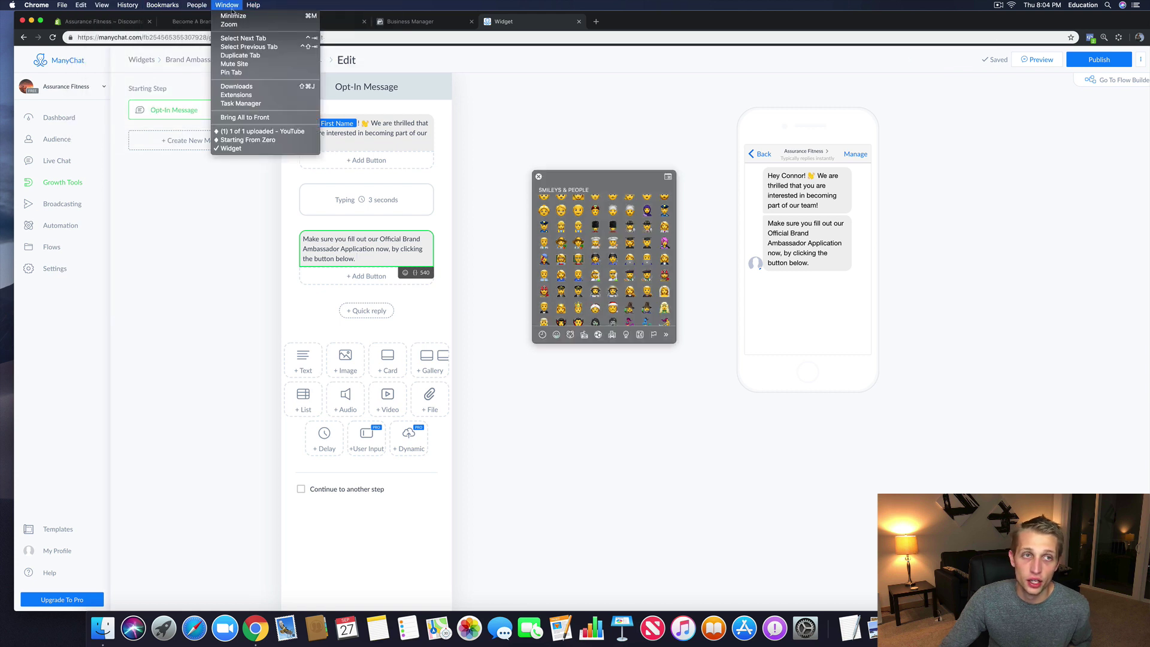
pyautogui.click(165, 213)
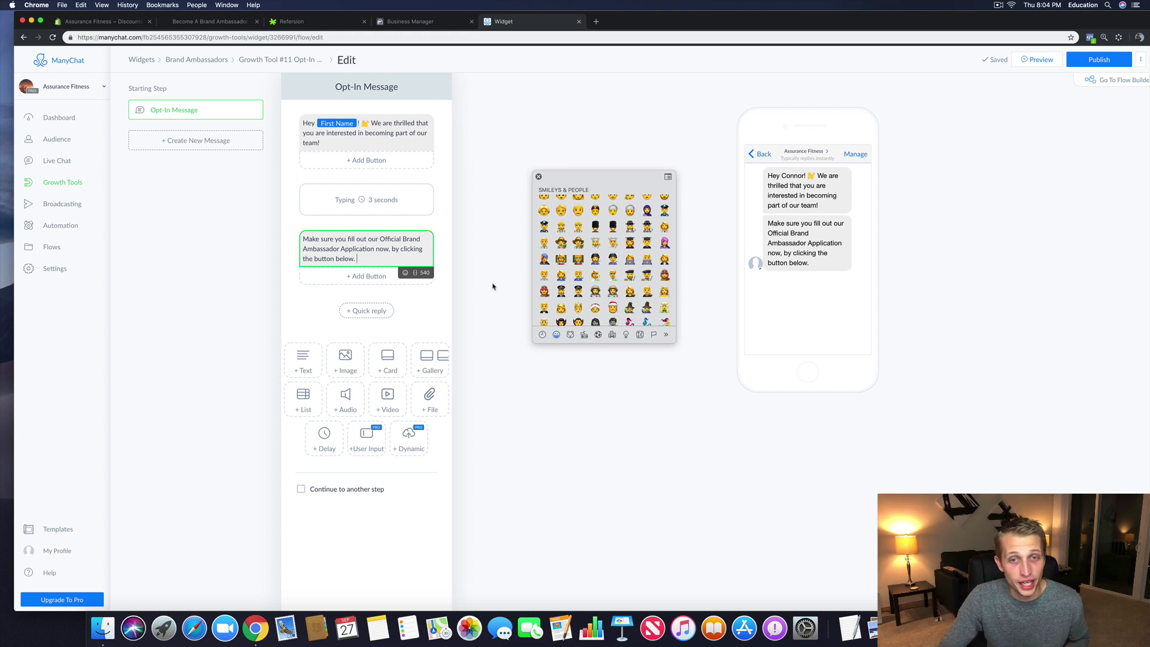
pyautogui.rightClick(389, 258)
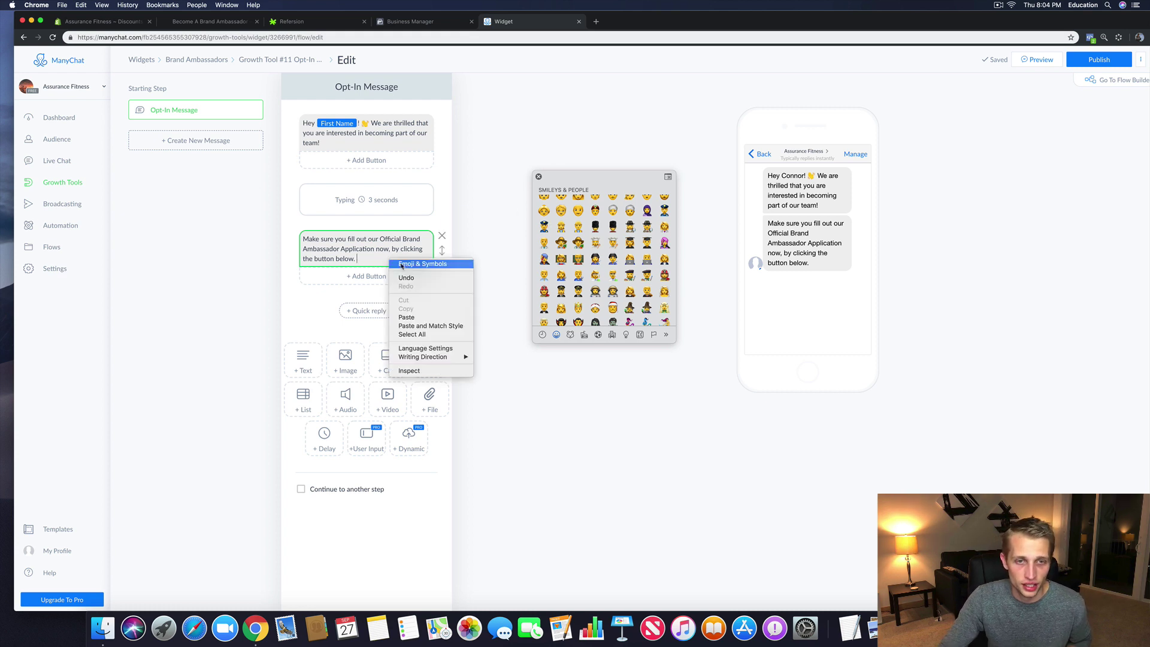
pyautogui.click(569, 182)
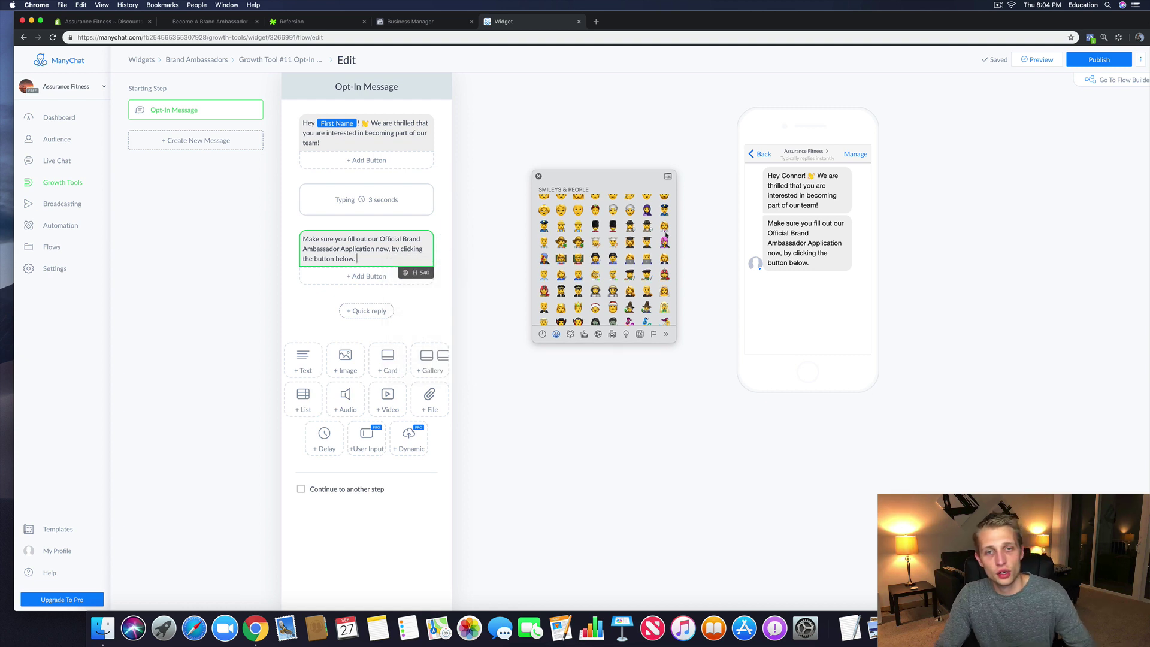
pyautogui.scroll(10, 586, 195)
pyautogui.click(561, 219)
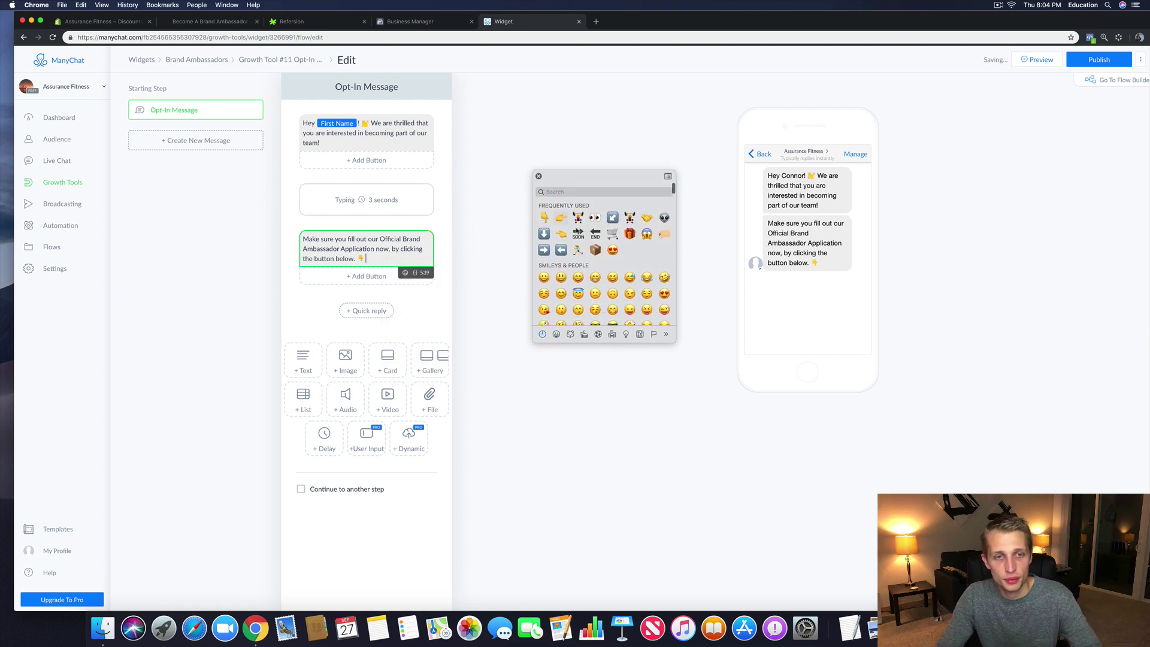
# Step: Add a button titled "Apply Now 👈" to the second text block and reopen its settings
pyautogui.click(378, 276)
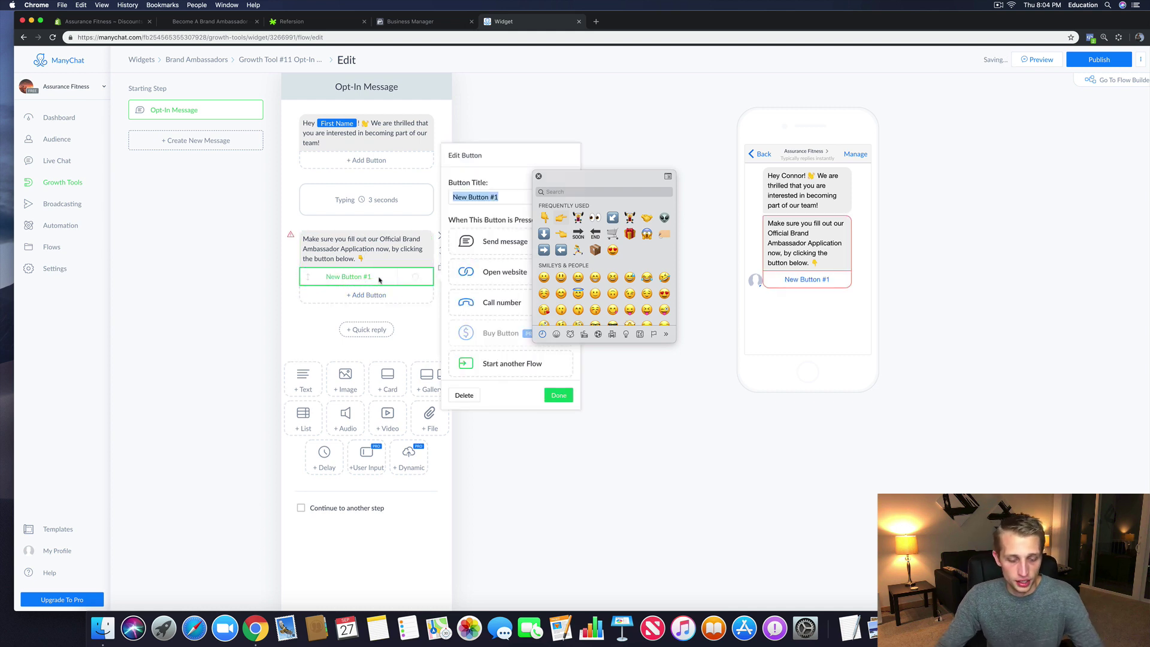
pyautogui.write('Apply Now')
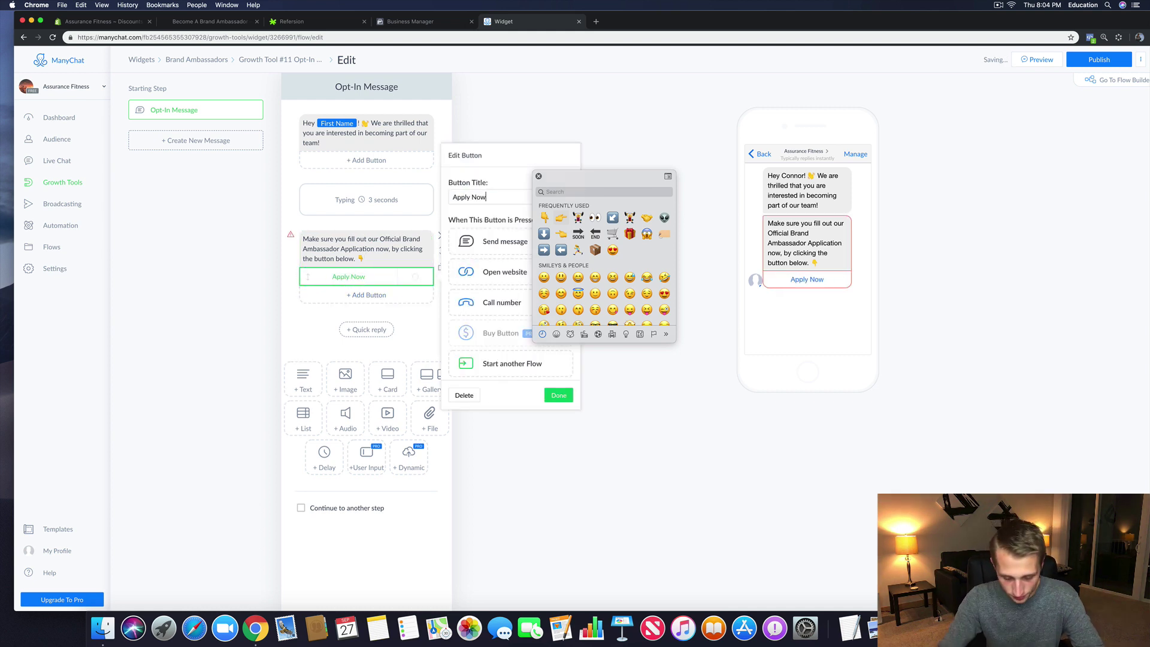
pyautogui.click(562, 231)
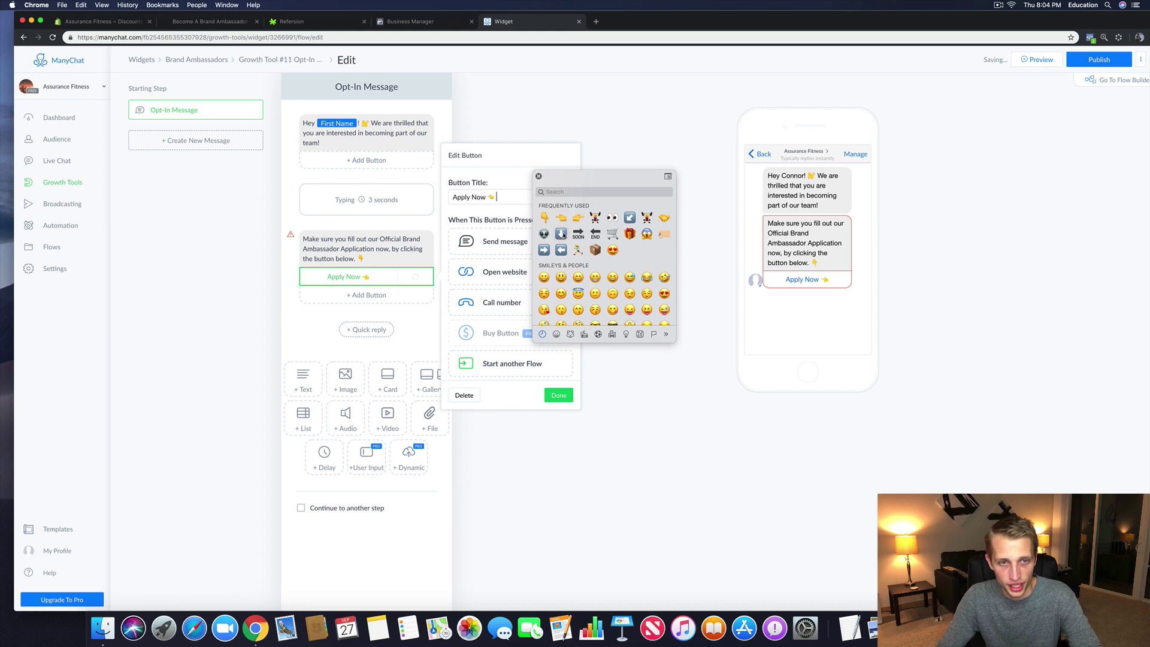
pyautogui.click(316, 303)
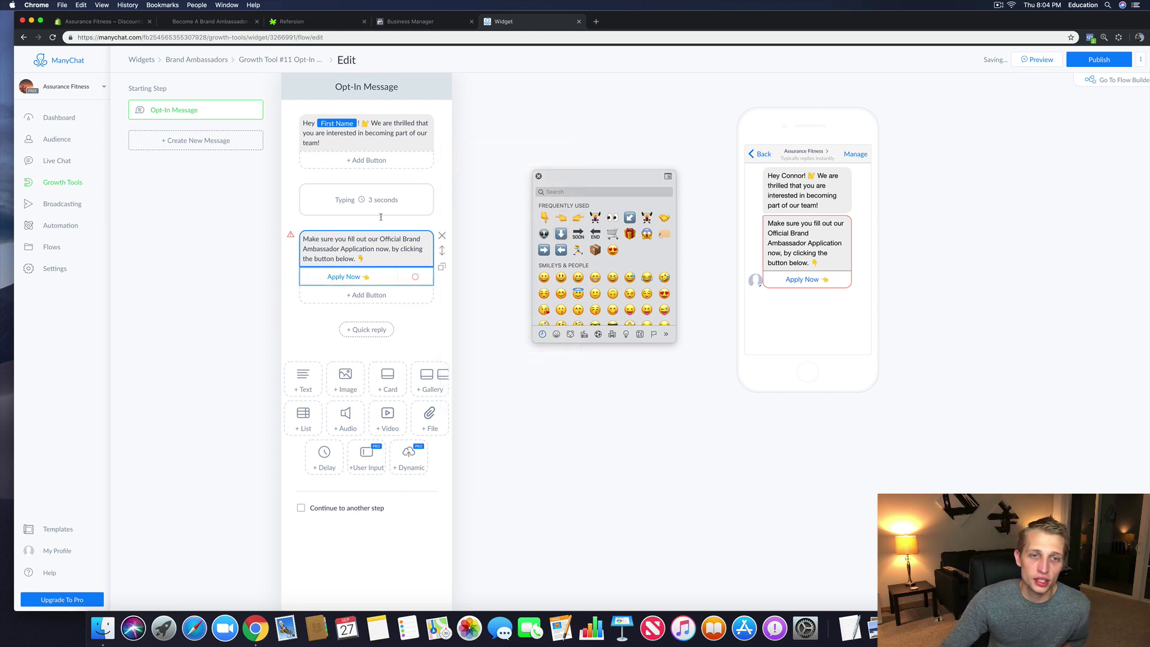
pyautogui.click(383, 277)
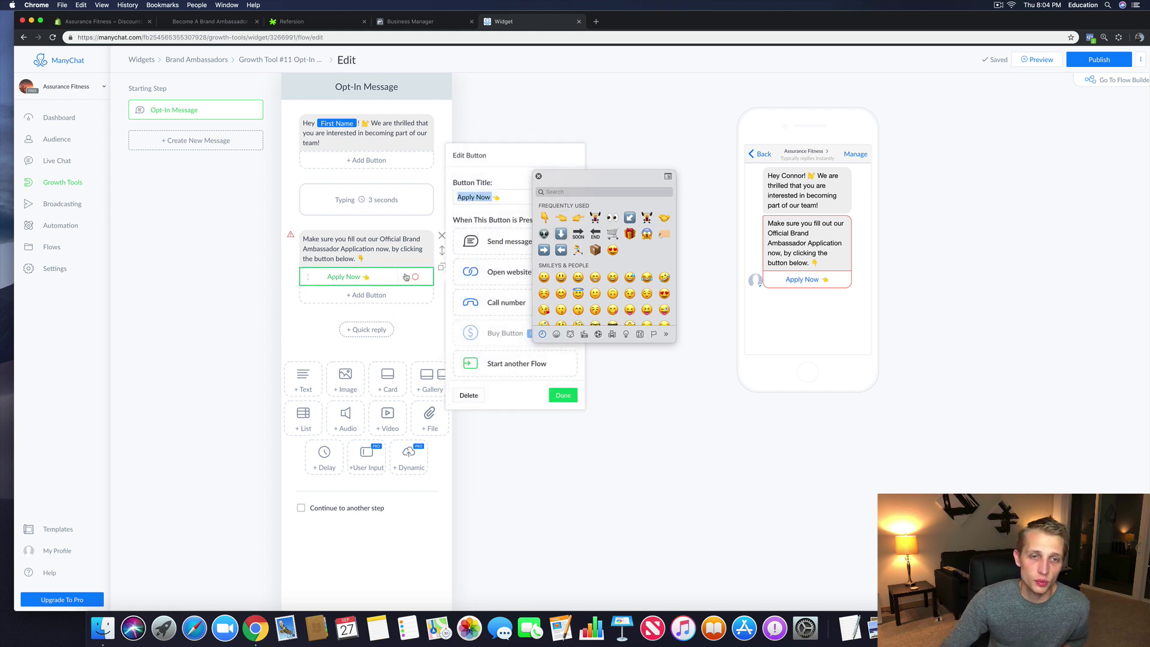
# Step: Switch to the Become A Brand Ambassador page, move the emoji palette aside, and open the affiliate login page
pyautogui.click(192, 21)
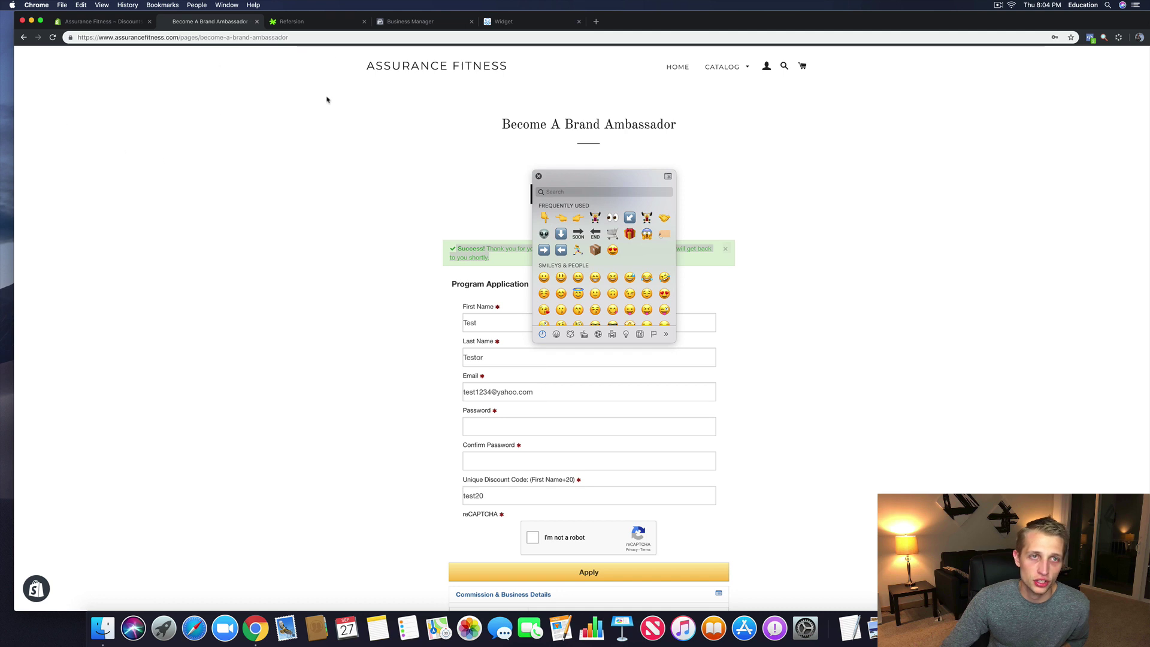
pyautogui.moveTo(584, 194); pyautogui.dragTo(192, 182)
pyautogui.click(592, 224)
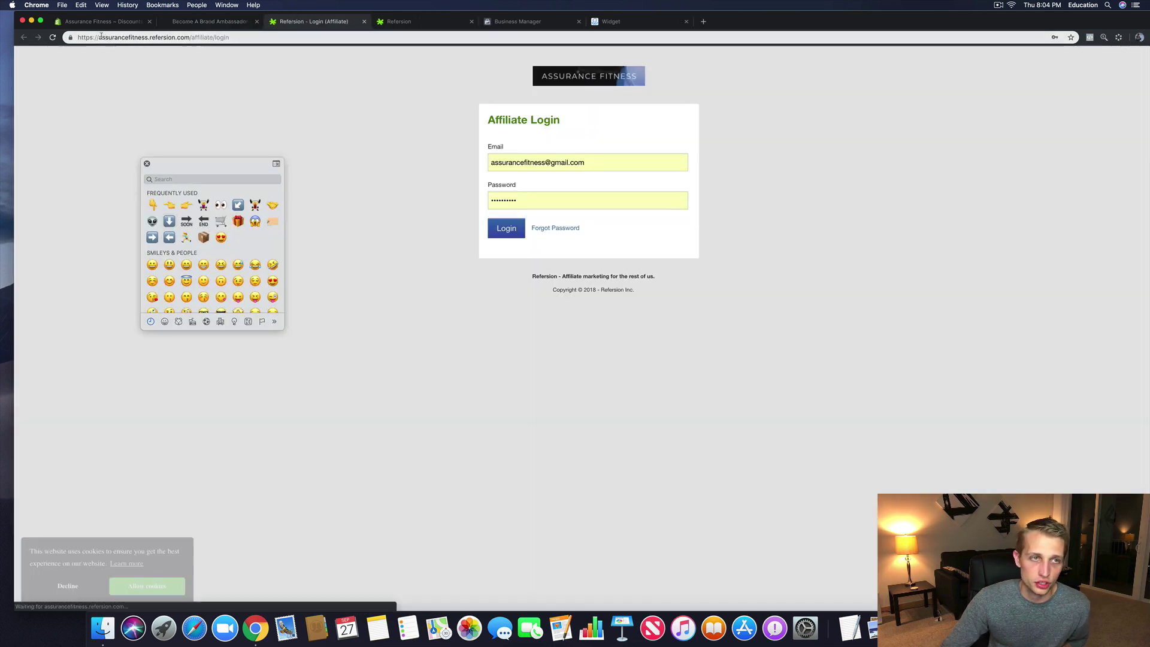
# Step: Try to reach the affiliate sign-up page by changing the login address to end in /affiliate/signup, and close that page
pyautogui.click(121, 38)
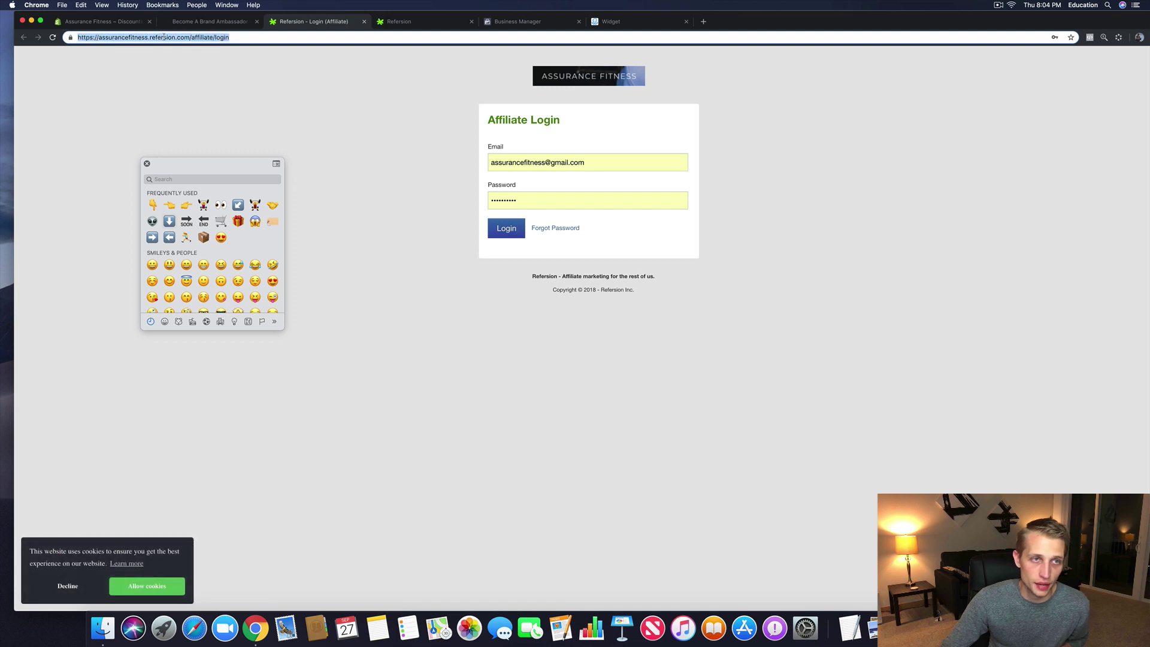
pyautogui.press('Right')
pyautogui.moveTo(213, 39); pyautogui.dragTo(270, 39)
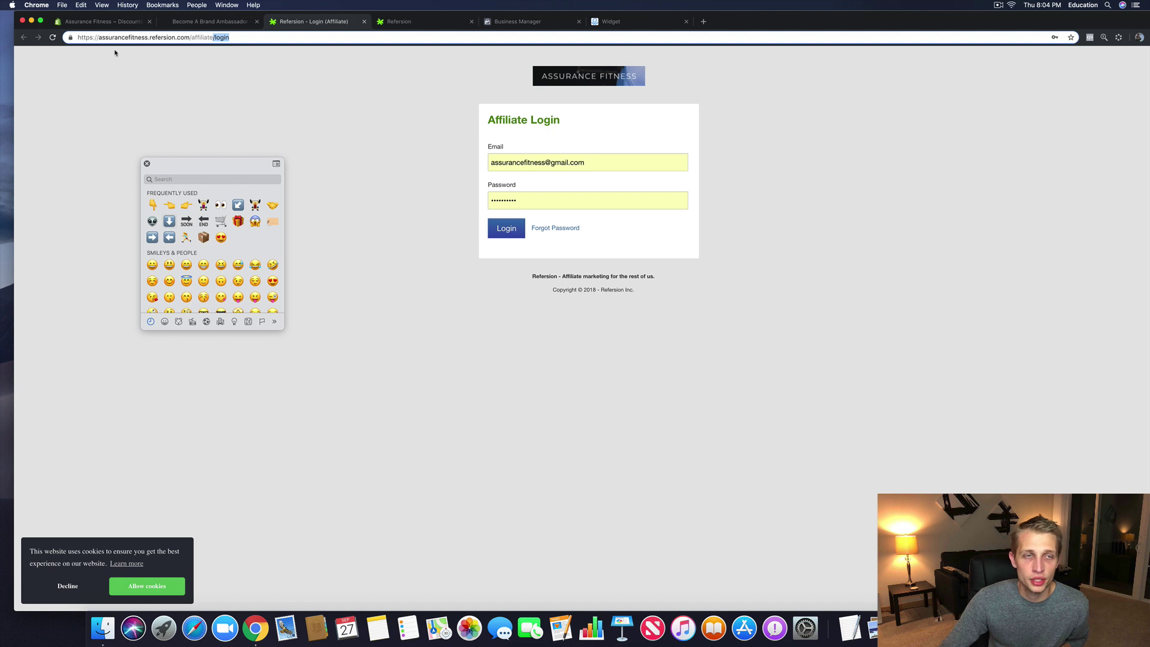
pyautogui.write('/')
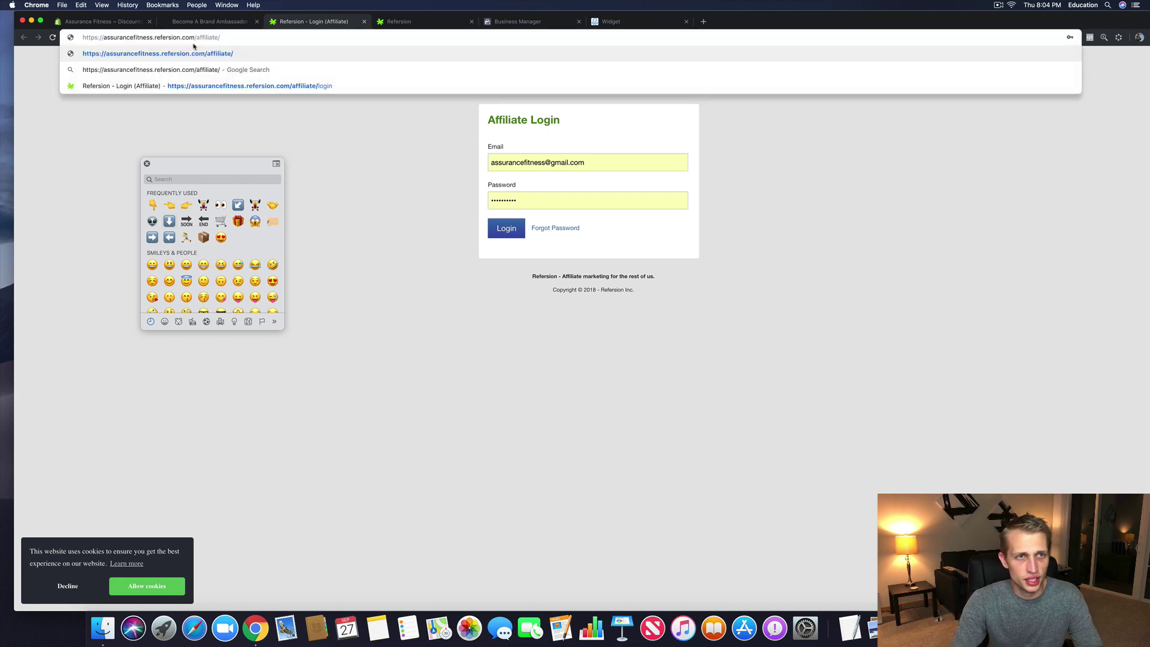
pyautogui.press('Down')
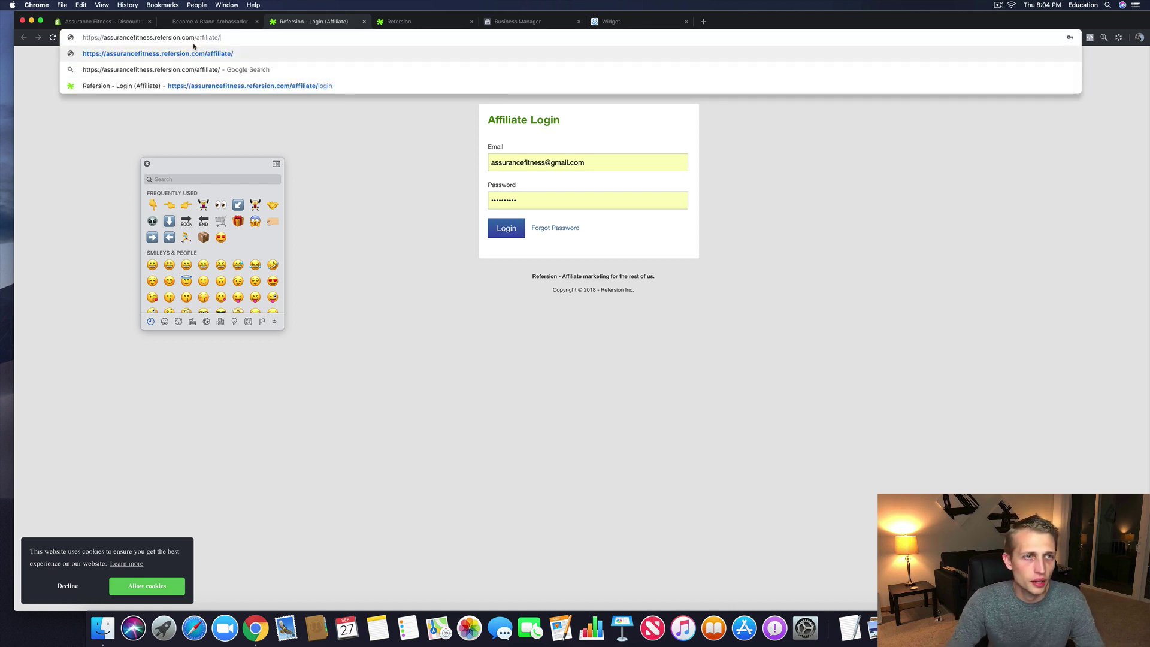
pyautogui.write('signup')
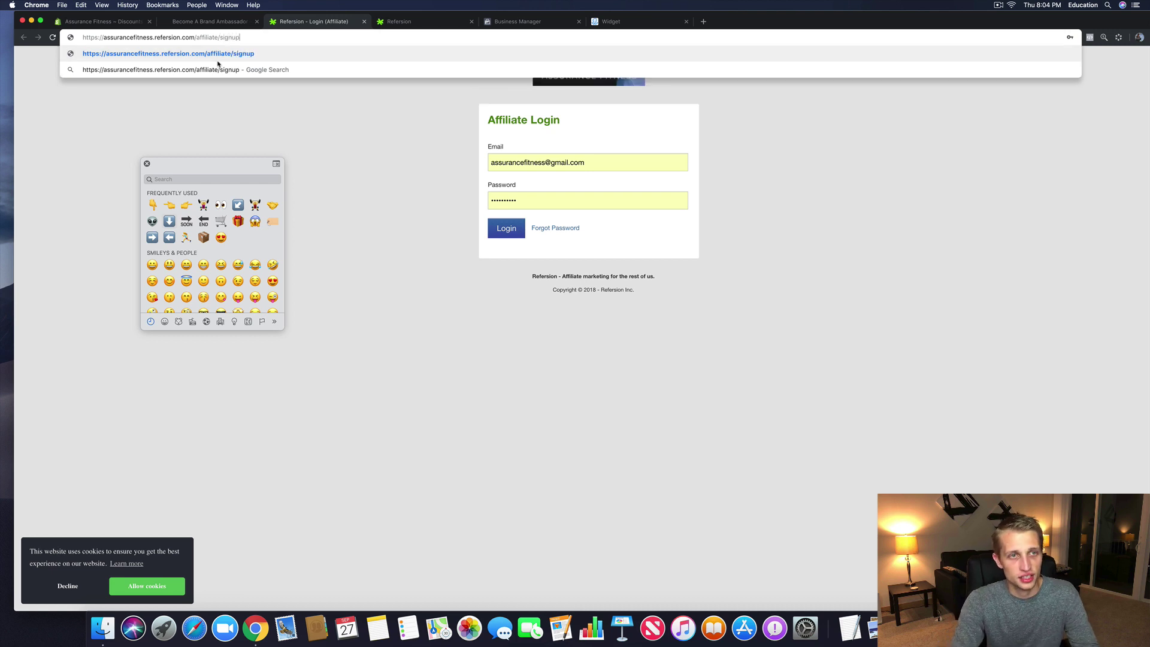
pyautogui.press('Return')
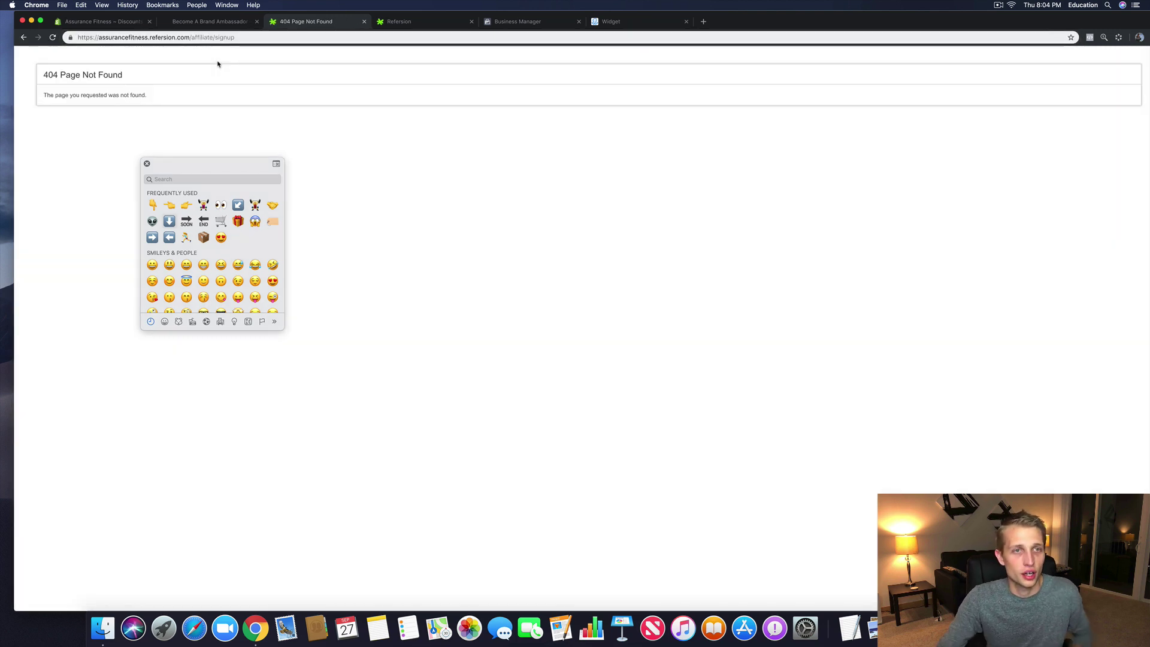
pyautogui.click(364, 21)
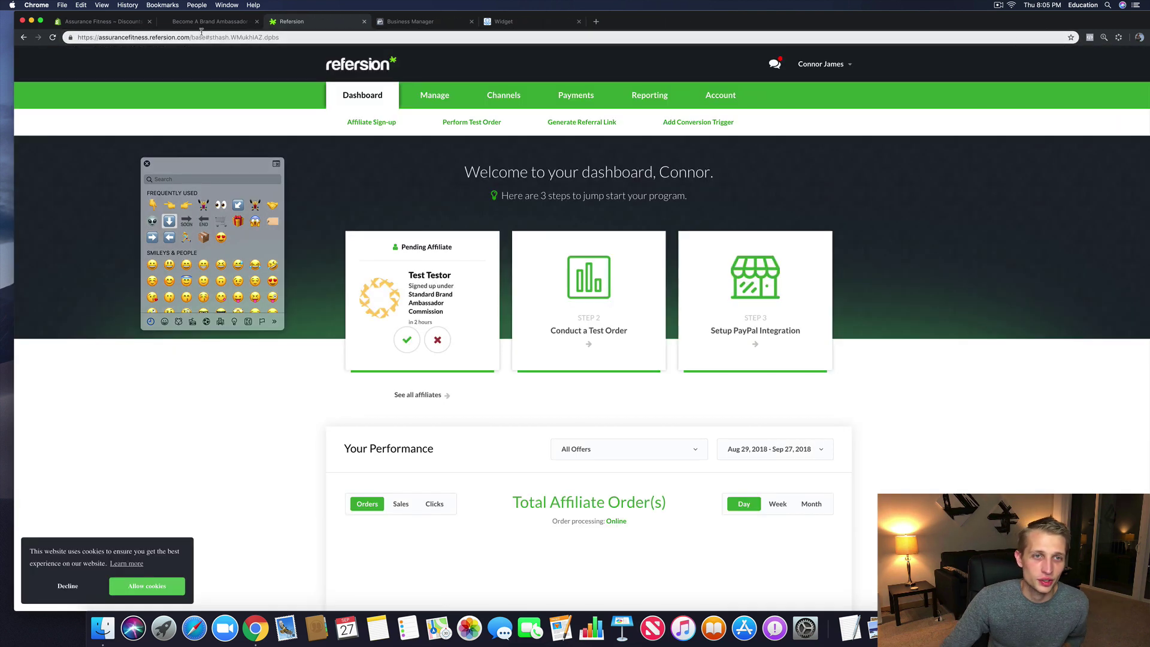
# Step: Copy the affiliate sign-up link from the Refersion dashboard, view its application form in a new browser tab, and close it
pyautogui.click(387, 126)
pyautogui.moveTo(274, 341); pyautogui.dragTo(392, 341)
pyautogui.rightClick(377, 346)
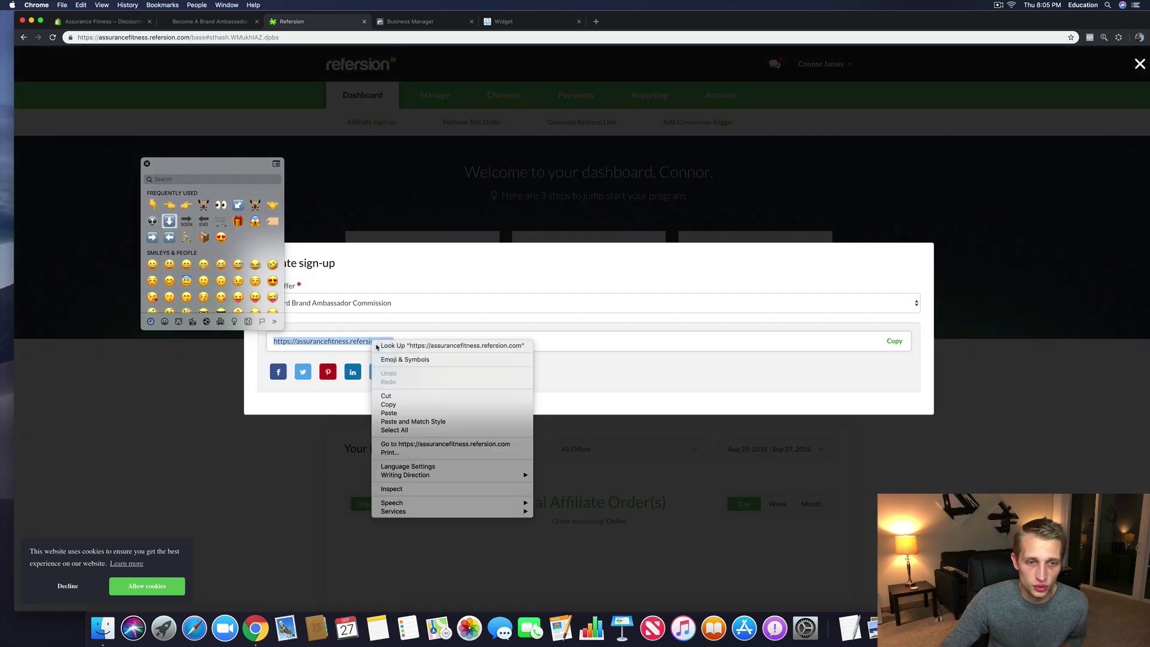
pyautogui.click(388, 404)
pyautogui.rightClick(227, 23)
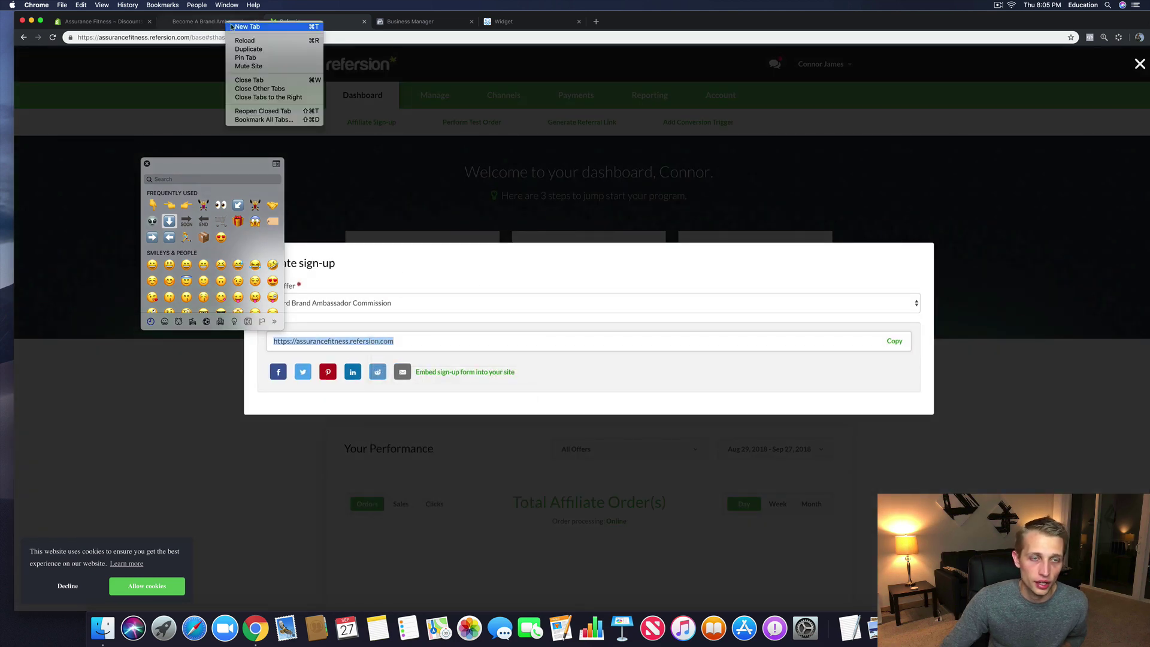
pyautogui.click(247, 26)
pyautogui.press('super+v')
pyautogui.press('Return')
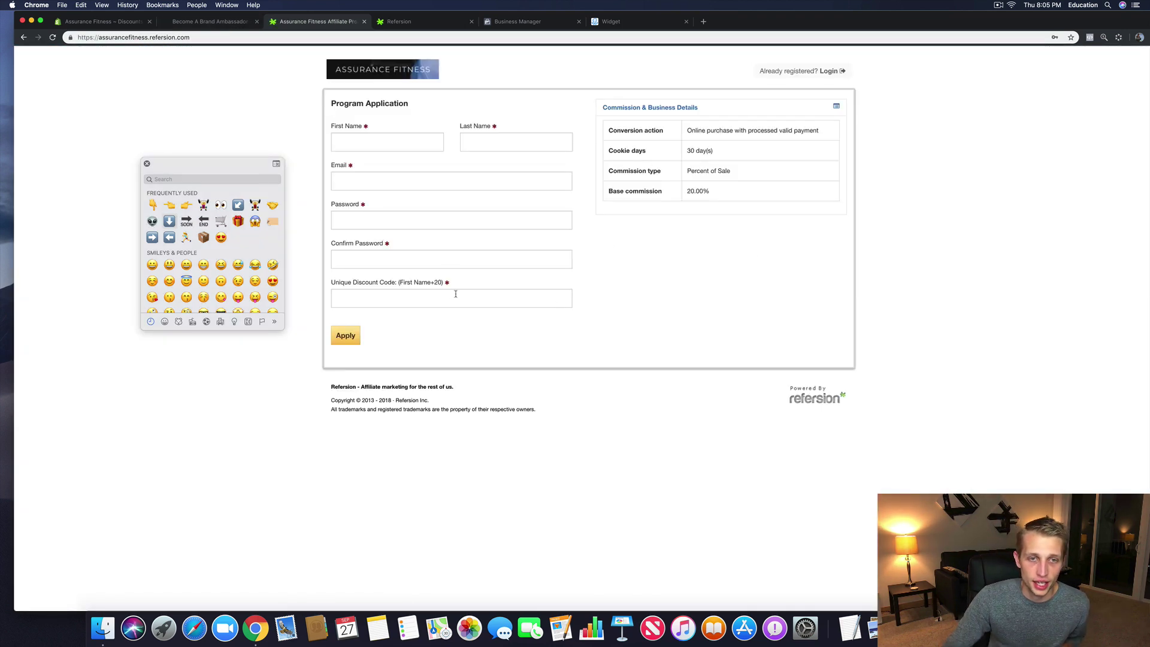
pyautogui.click(364, 21)
# Step: Return to the store's Become A Brand Ambassador page and copy its web address
pyautogui.click(198, 27)
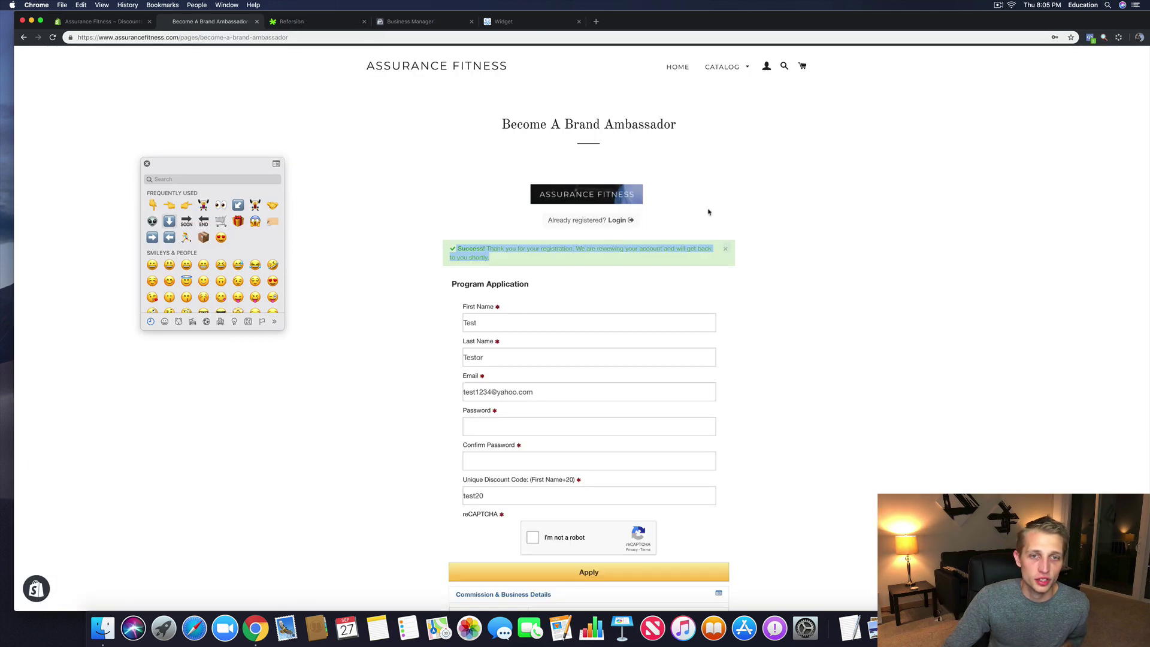
pyautogui.scroll(-6, 478, 454)
pyautogui.scroll(6, 476, 454)
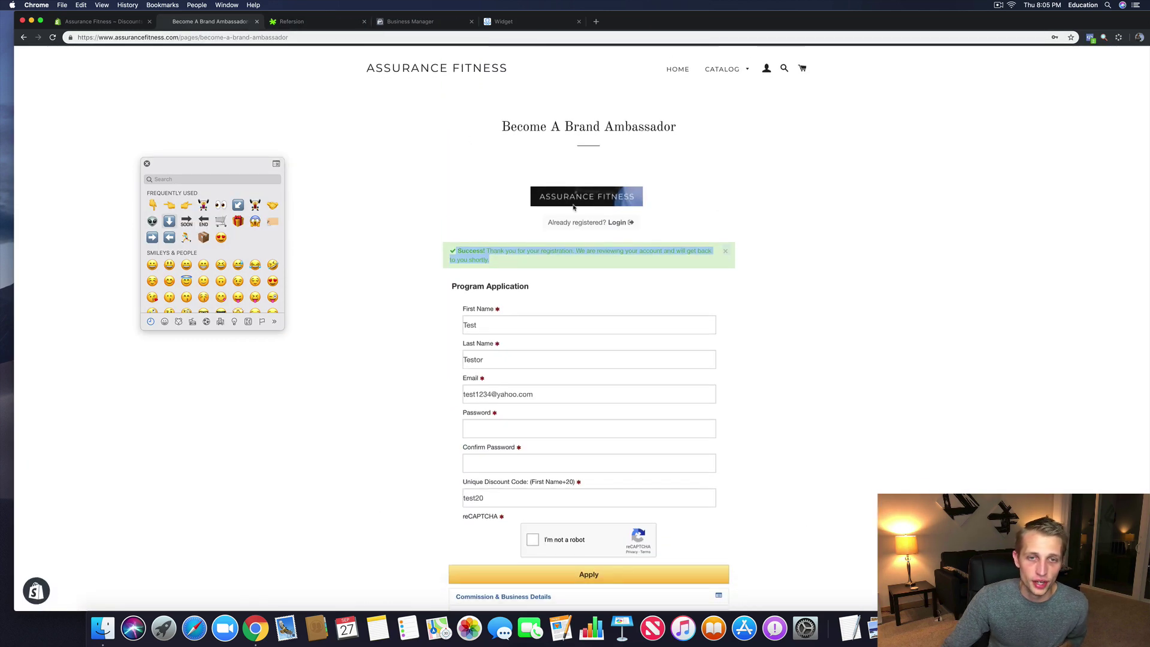
pyautogui.click(180, 37)
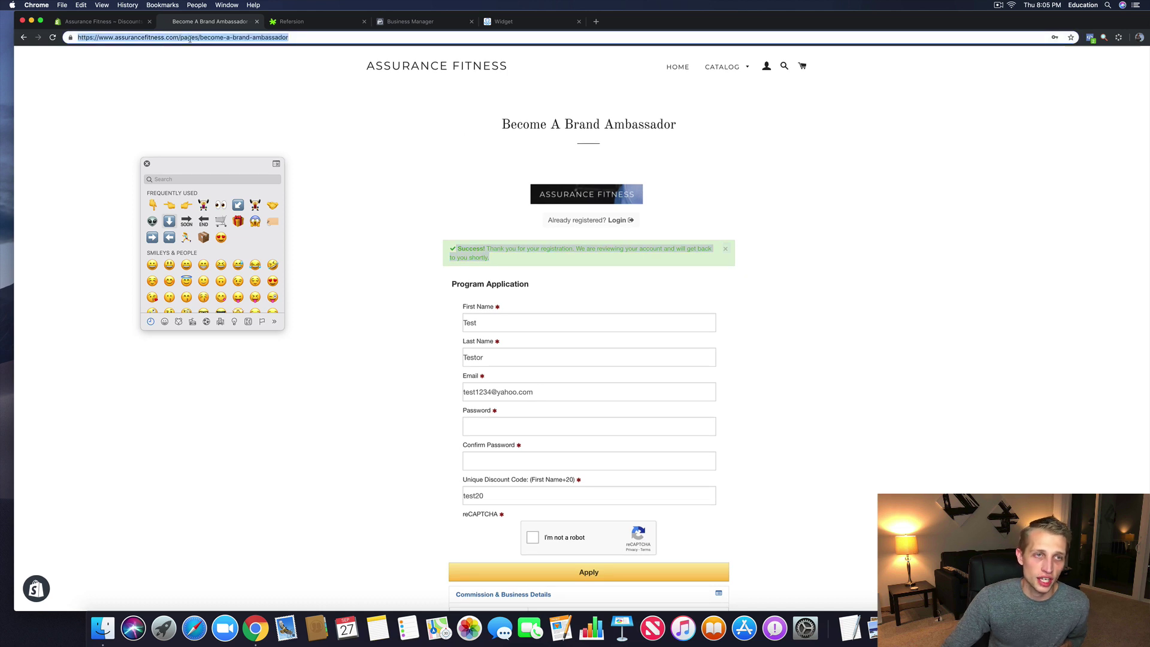
pyautogui.rightClick(180, 38)
pyautogui.click(208, 93)
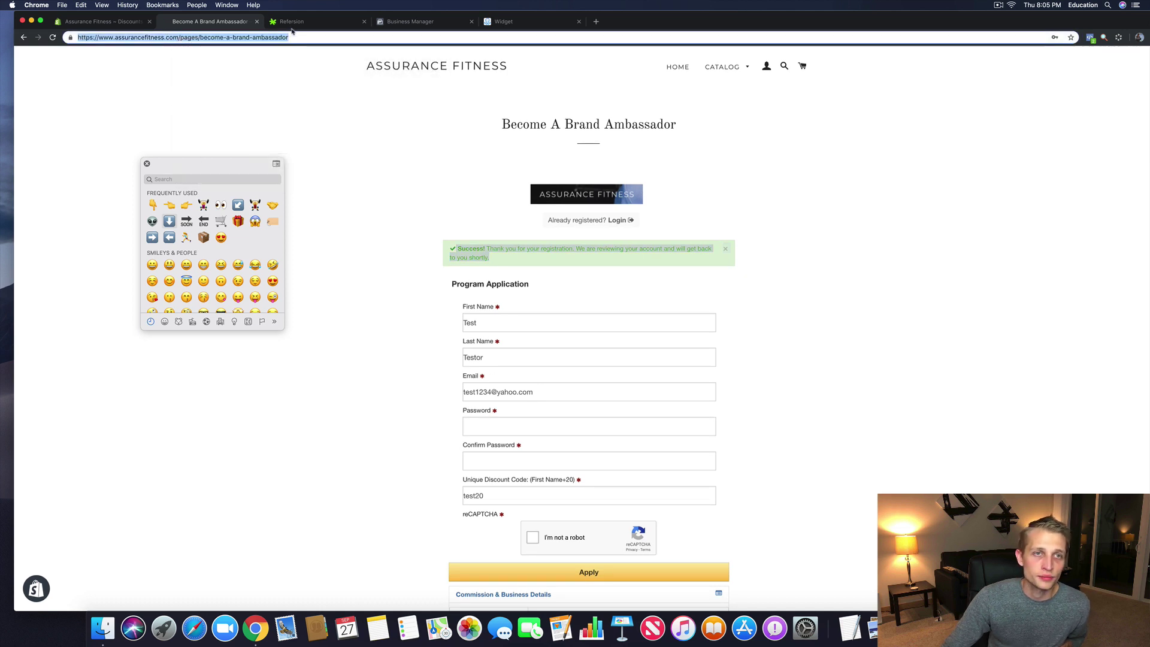
pyautogui.click(292, 23)
pyautogui.click(502, 21)
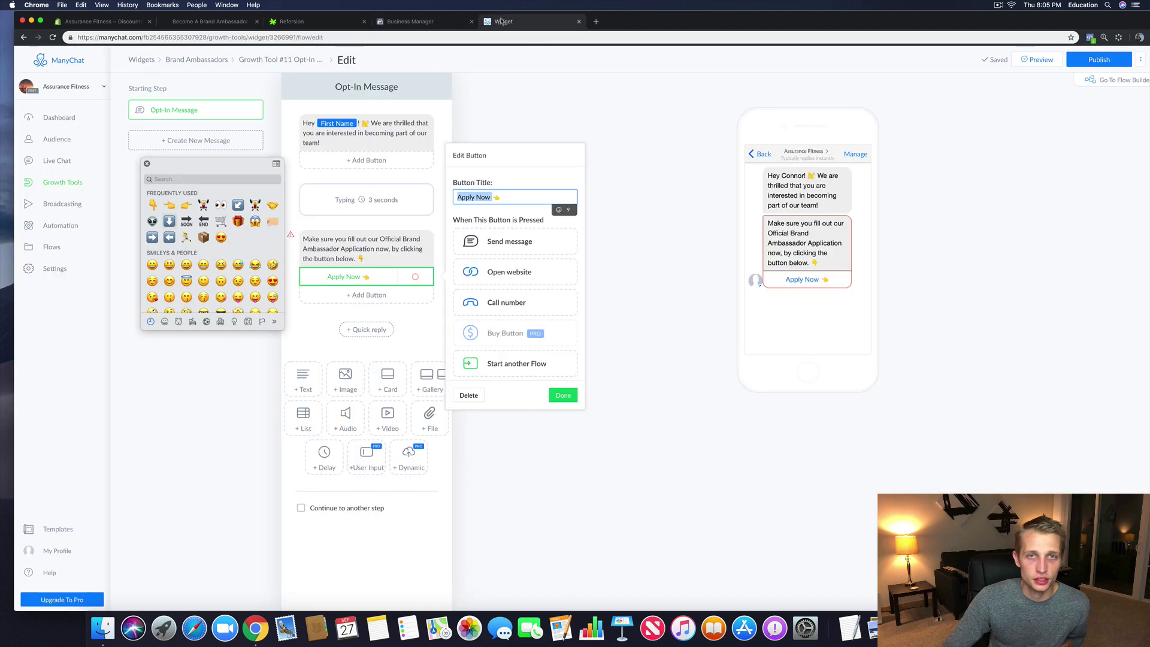
pyautogui.click(499, 273)
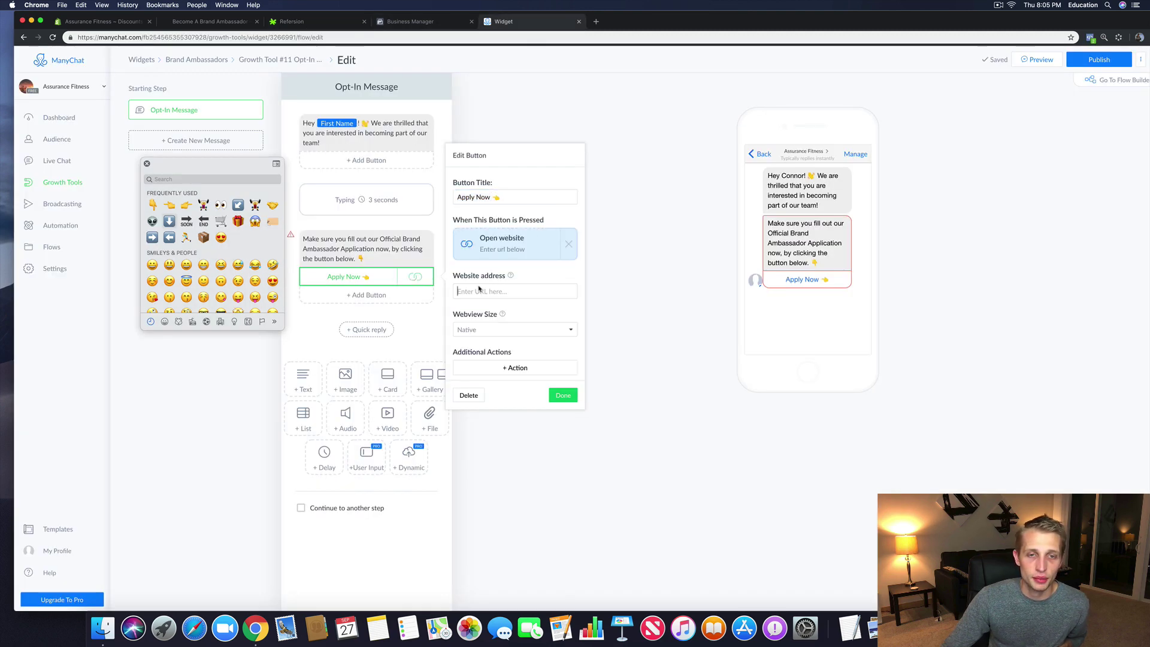
pyautogui.rightClick(479, 291)
pyautogui.click(497, 349)
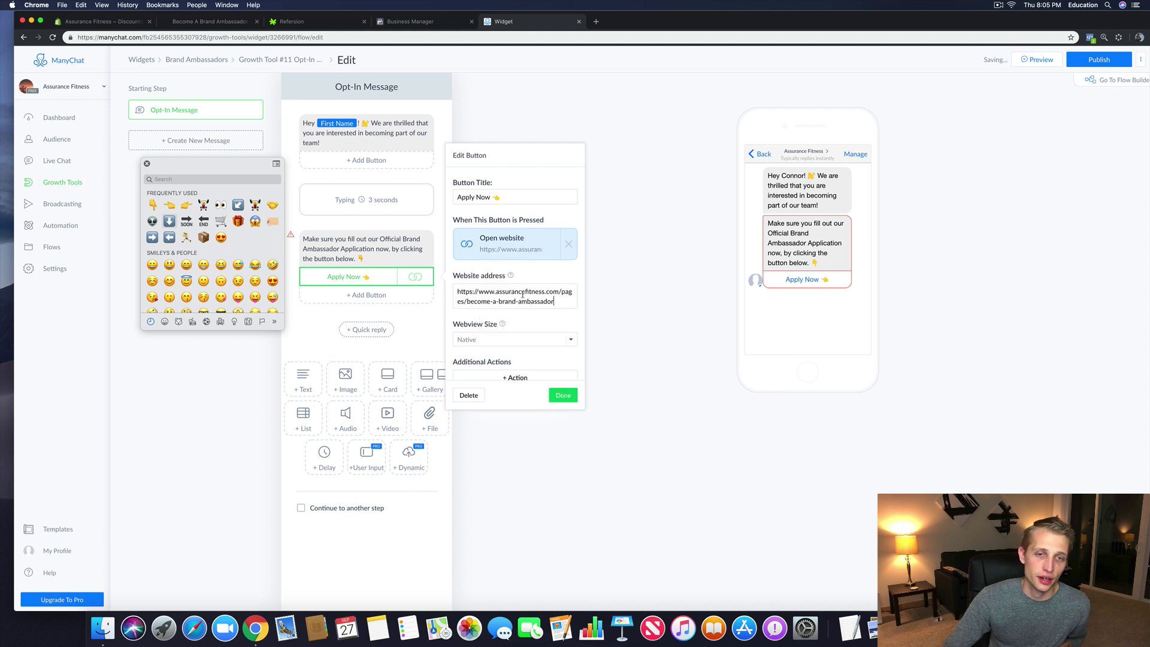
# Step: Set the Apply Now button's webview size to Full – 100%
pyautogui.scroll(-1, 539, 318)
pyautogui.click(484, 327)
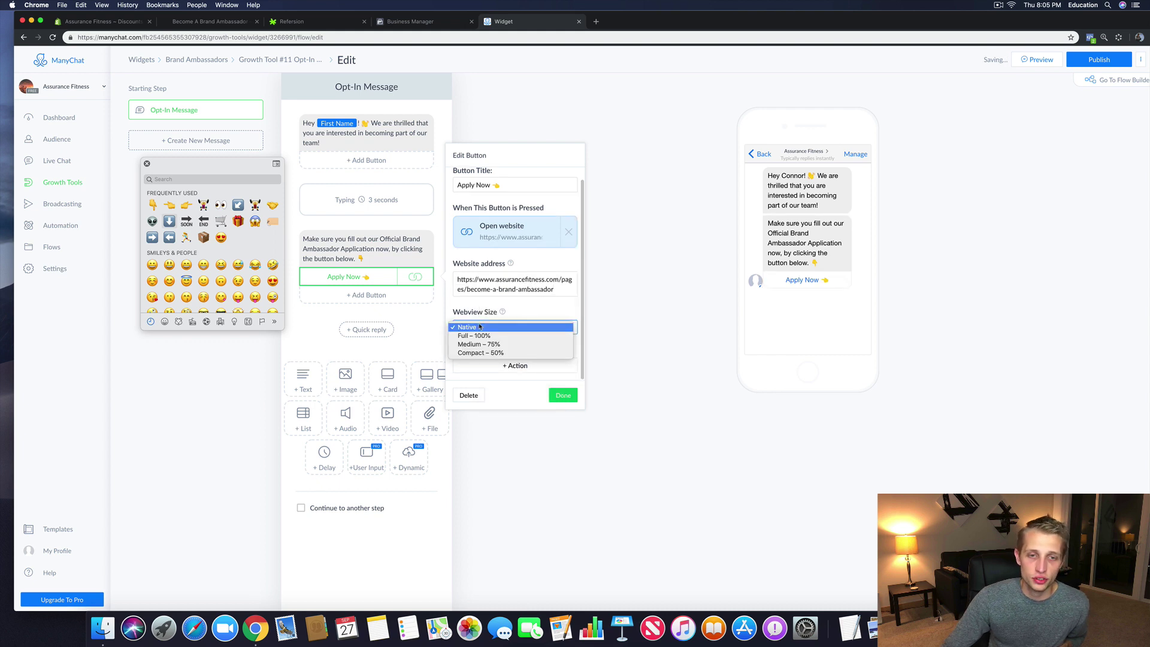
pyautogui.click(490, 337)
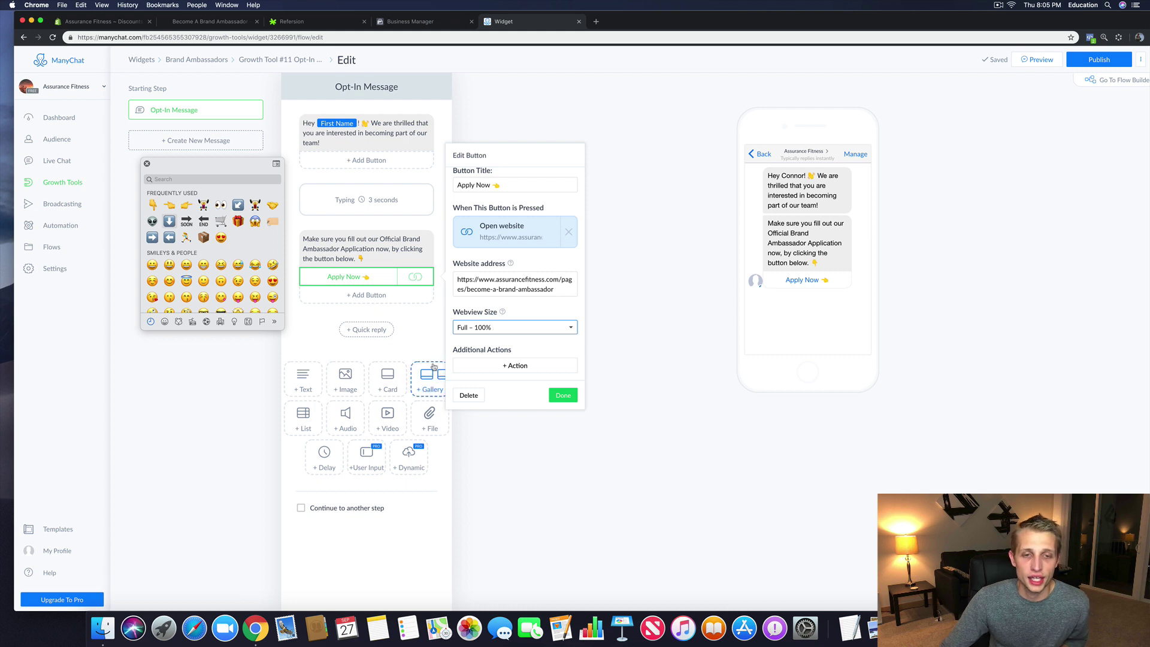
# Step: Add a Subscribe to Sequence action to the Apply Now button
pyautogui.click(519, 368)
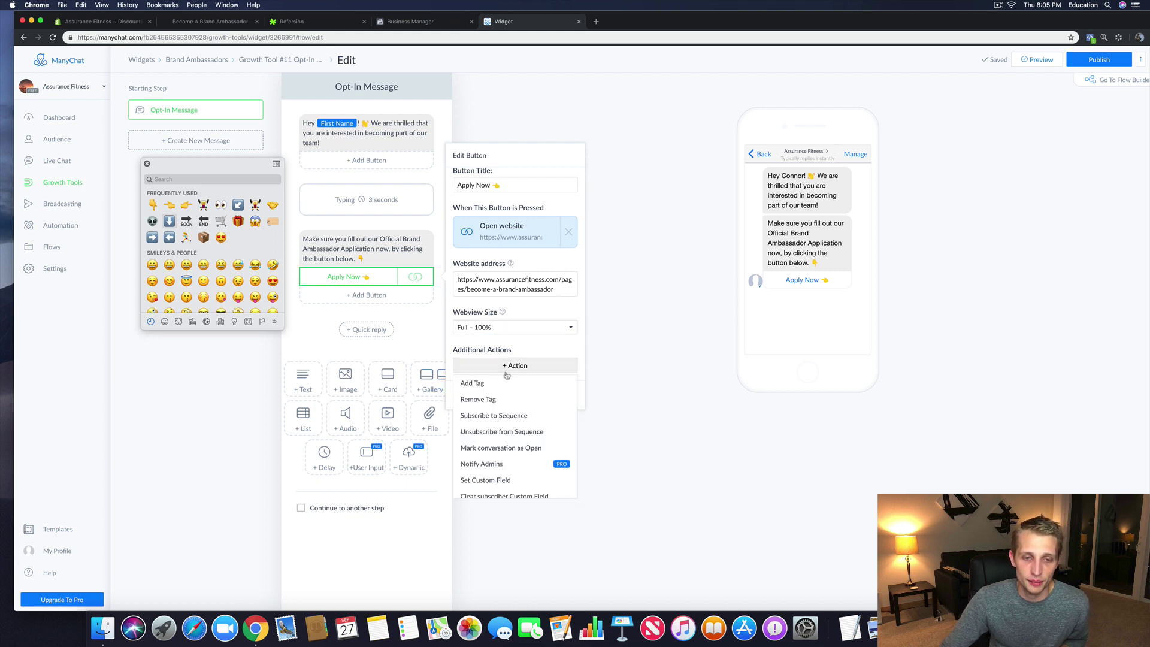
pyautogui.click(506, 417)
pyautogui.scroll(-1, 519, 357)
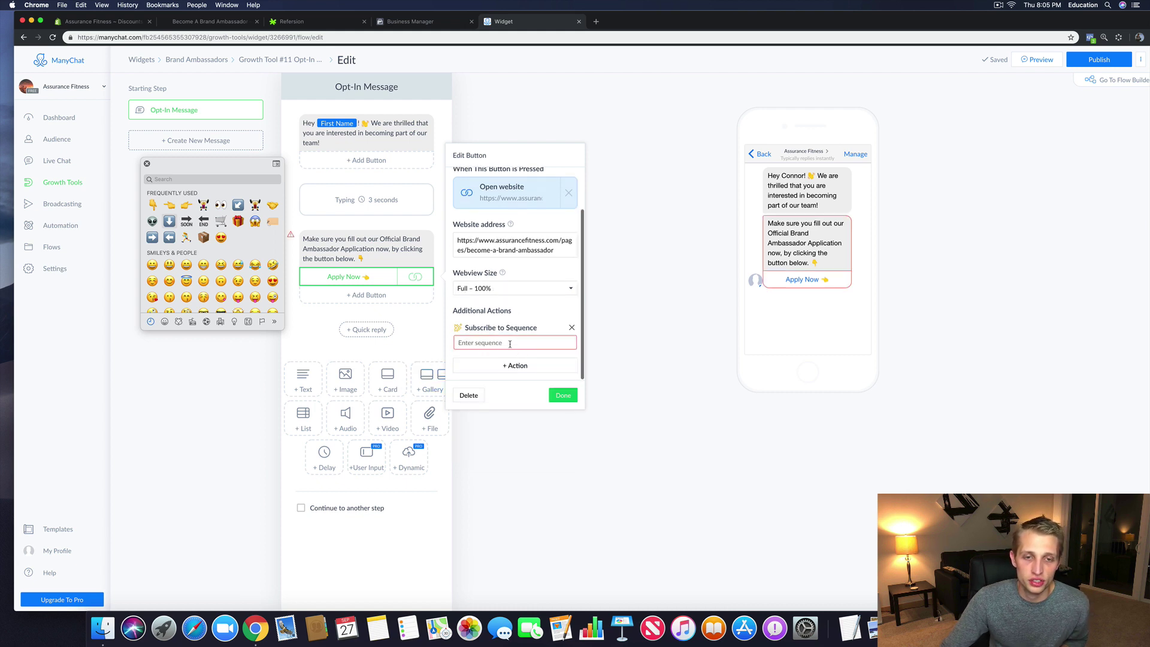
pyautogui.click(494, 343)
pyautogui.click(533, 303)
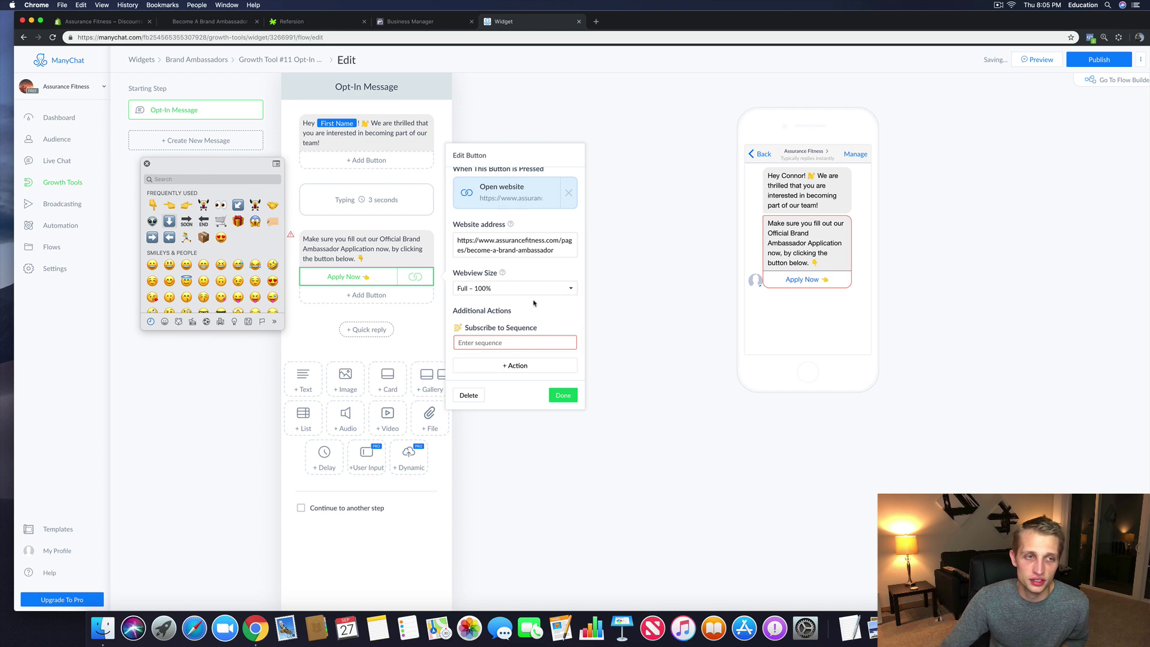
# Step: Open the automation sequences in a new browser tab and delete the Example Sequence
pyautogui.rightClick(60, 225)
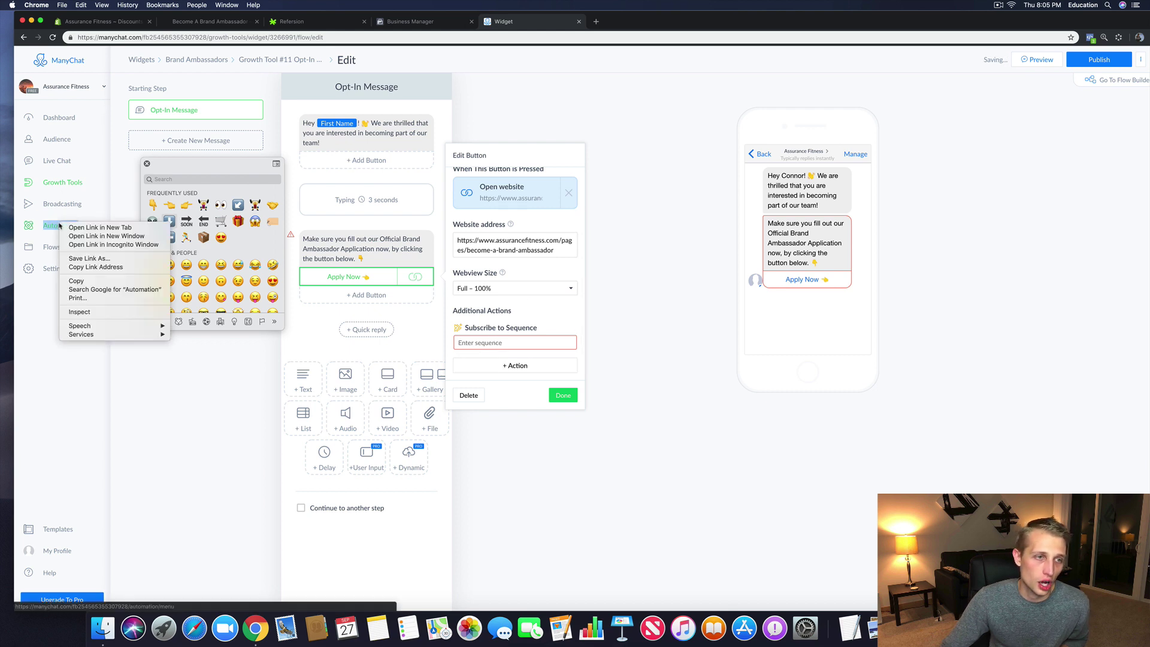
pyautogui.click(72, 228)
pyautogui.click(611, 22)
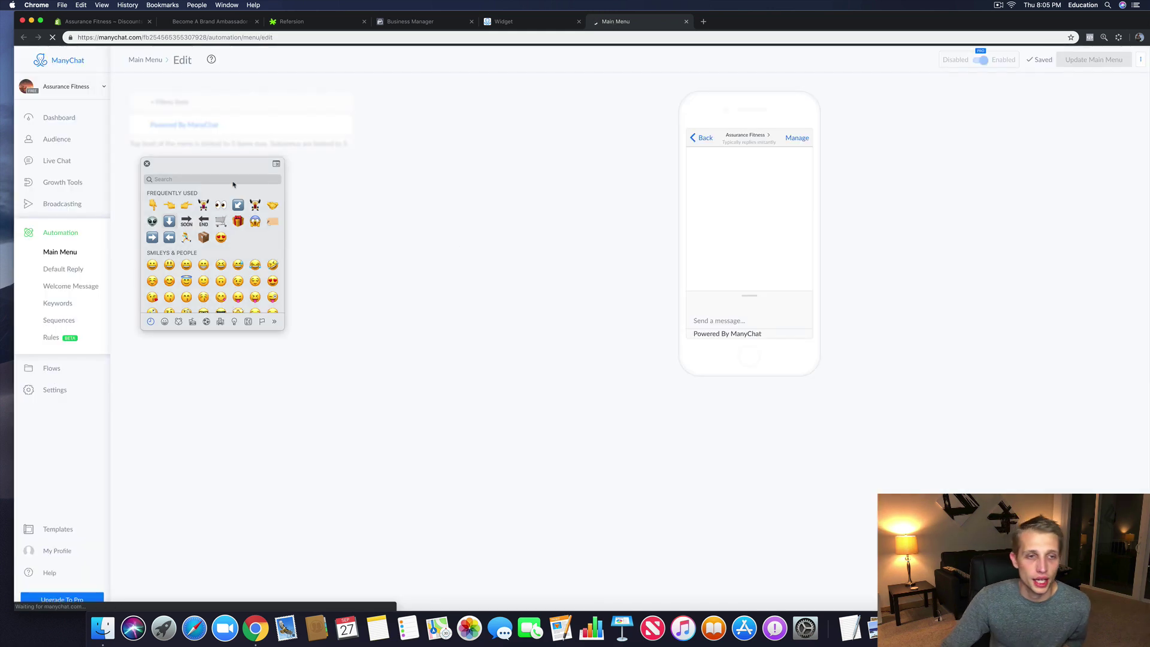
pyautogui.click(59, 320)
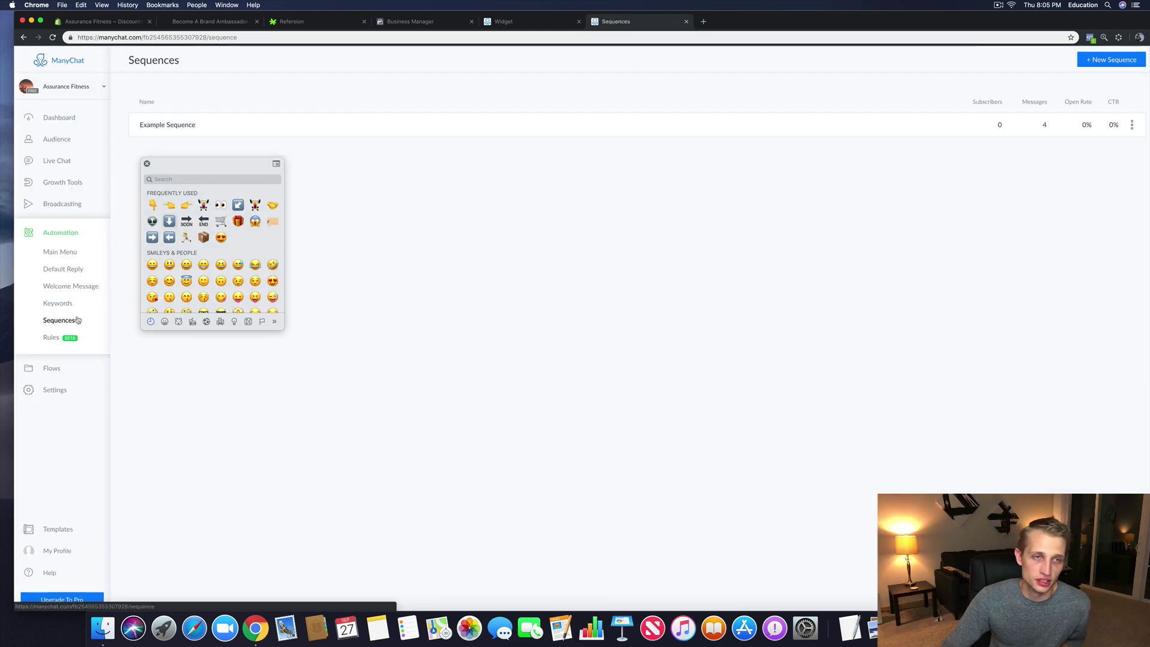
pyautogui.moveTo(219, 169); pyautogui.dragTo(217, 262)
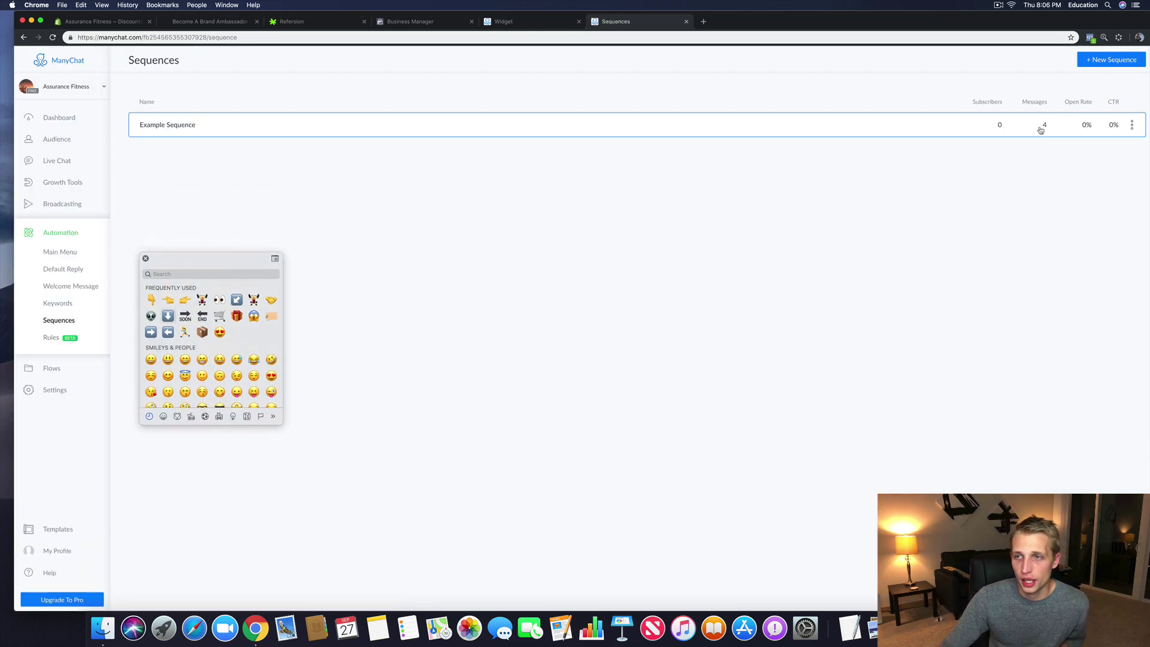
pyautogui.click(1137, 127)
pyautogui.click(1077, 178)
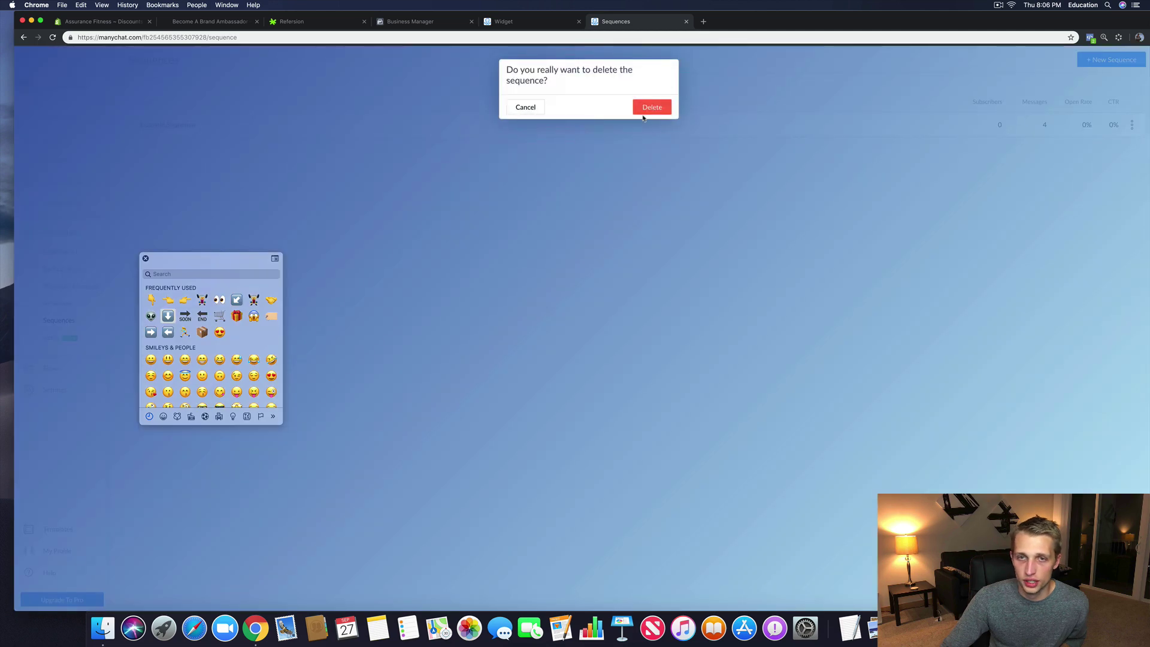
pyautogui.click(652, 105)
# Step: Create a new sequence named Brand Ambassadors
pyautogui.click(1111, 59)
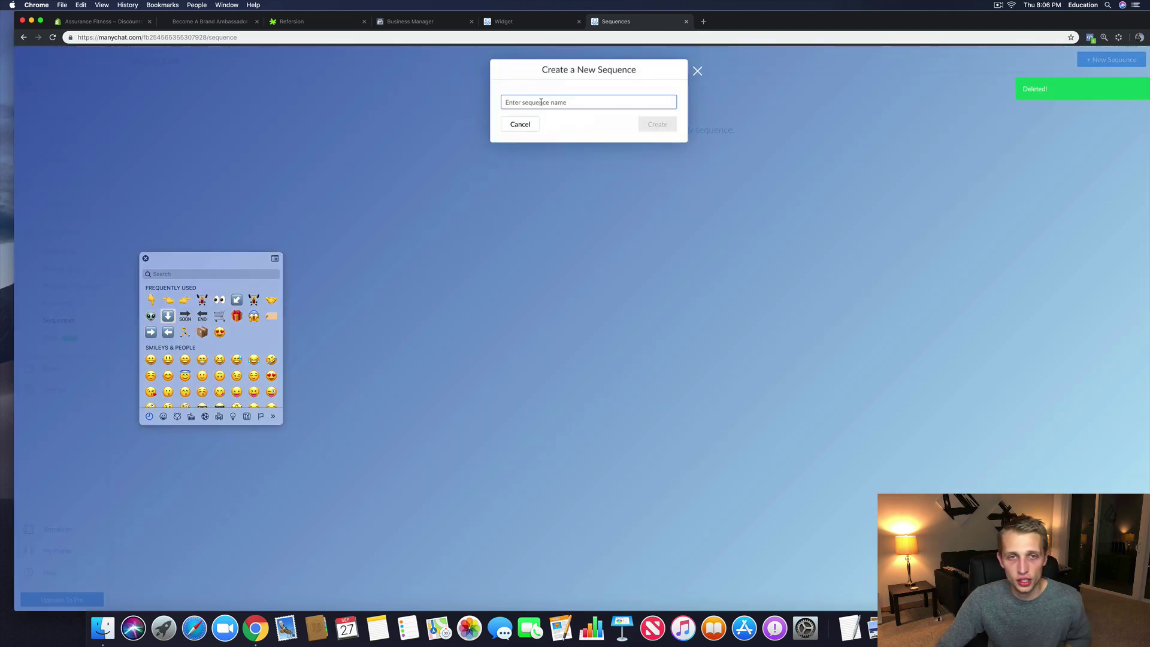
pyautogui.write('Brand A')
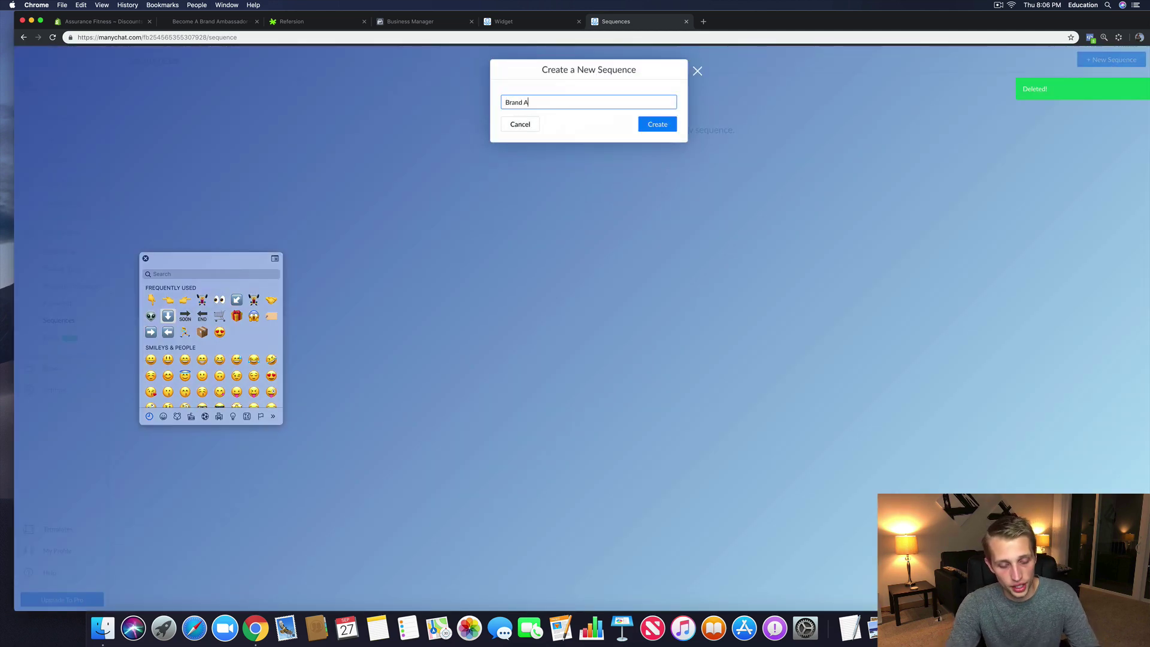
pyautogui.write('mbad')
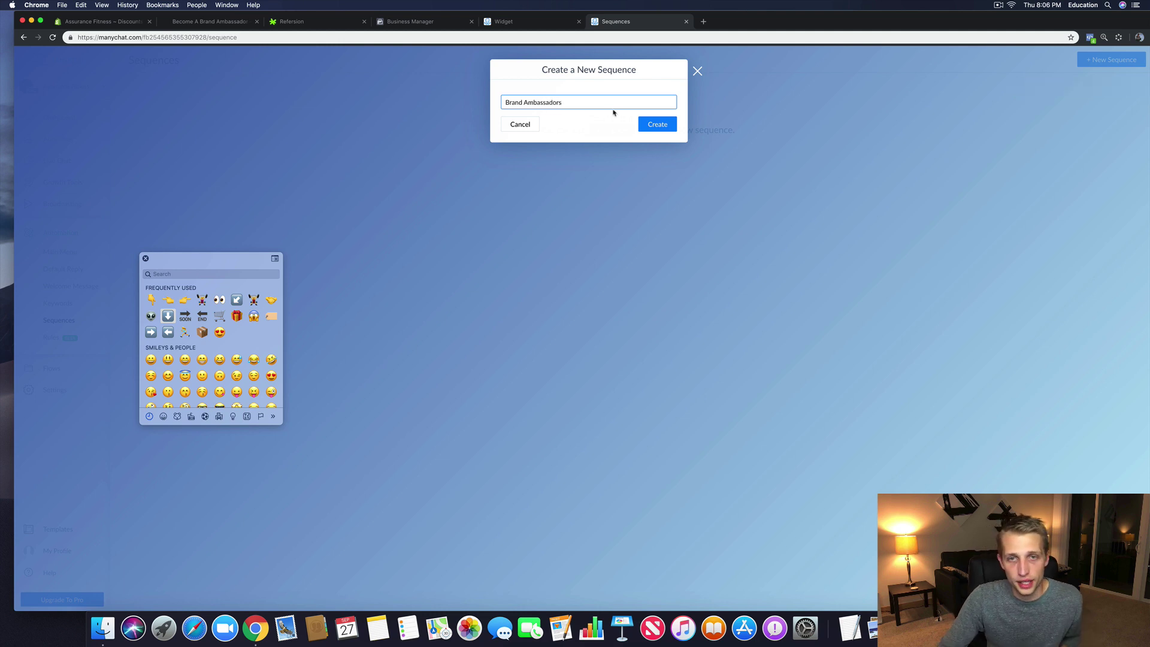
pyautogui.click(658, 125)
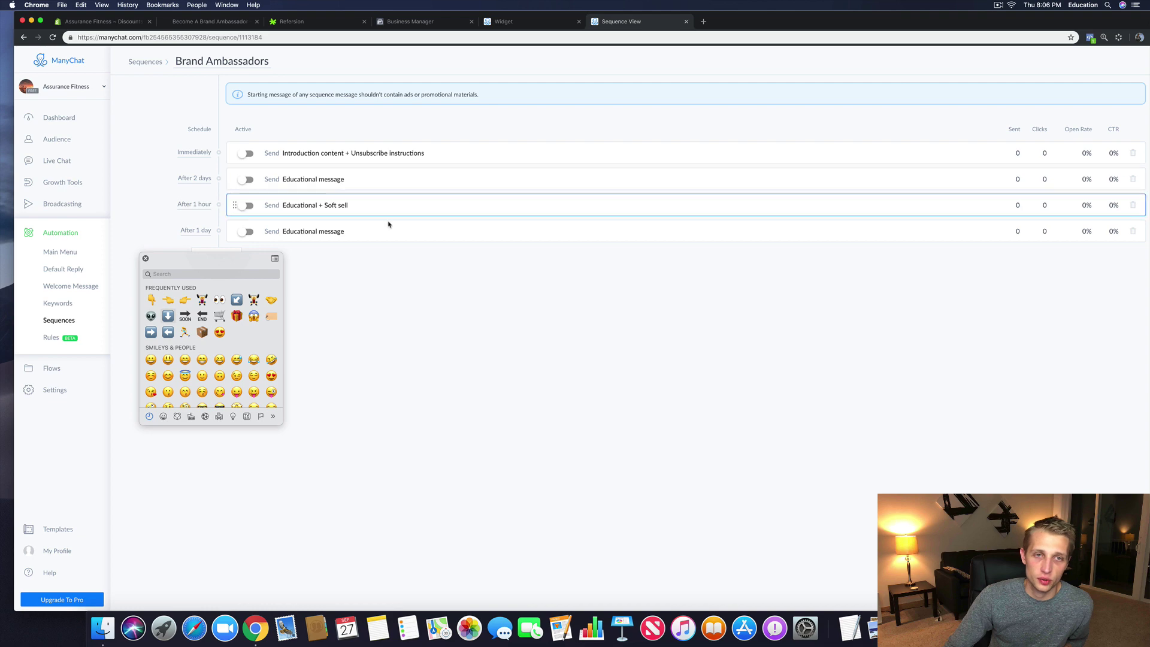
# Step: Delete all four default messages from the Brand Ambassadors sequence and reload its page
pyautogui.click(1133, 232)
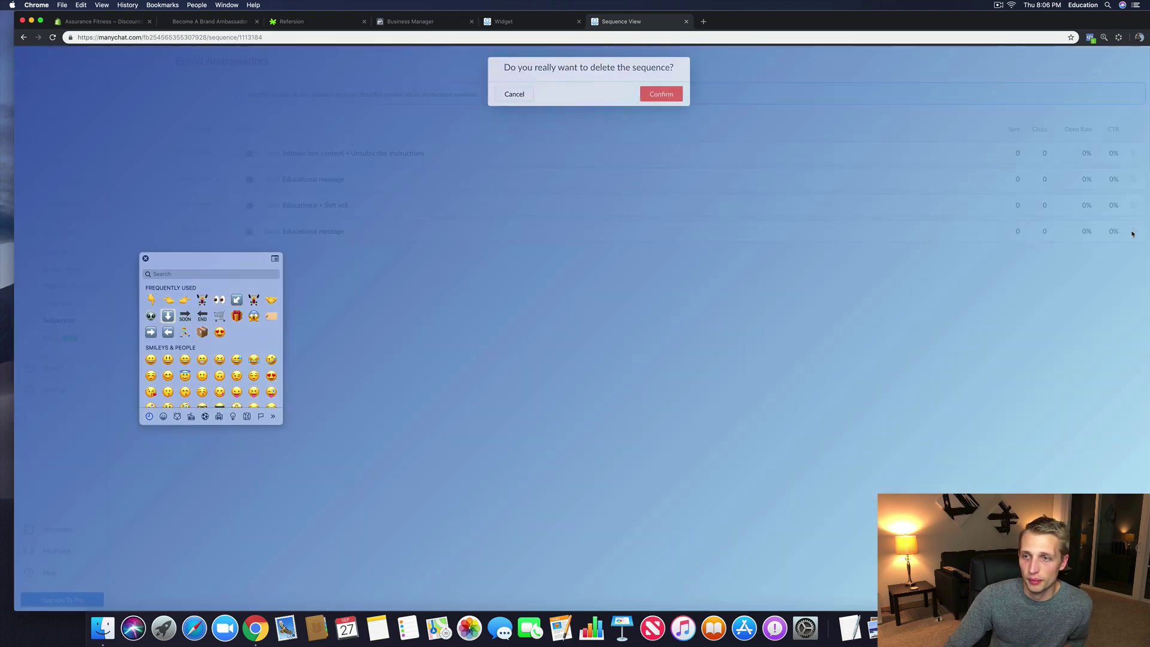
pyautogui.click(654, 94)
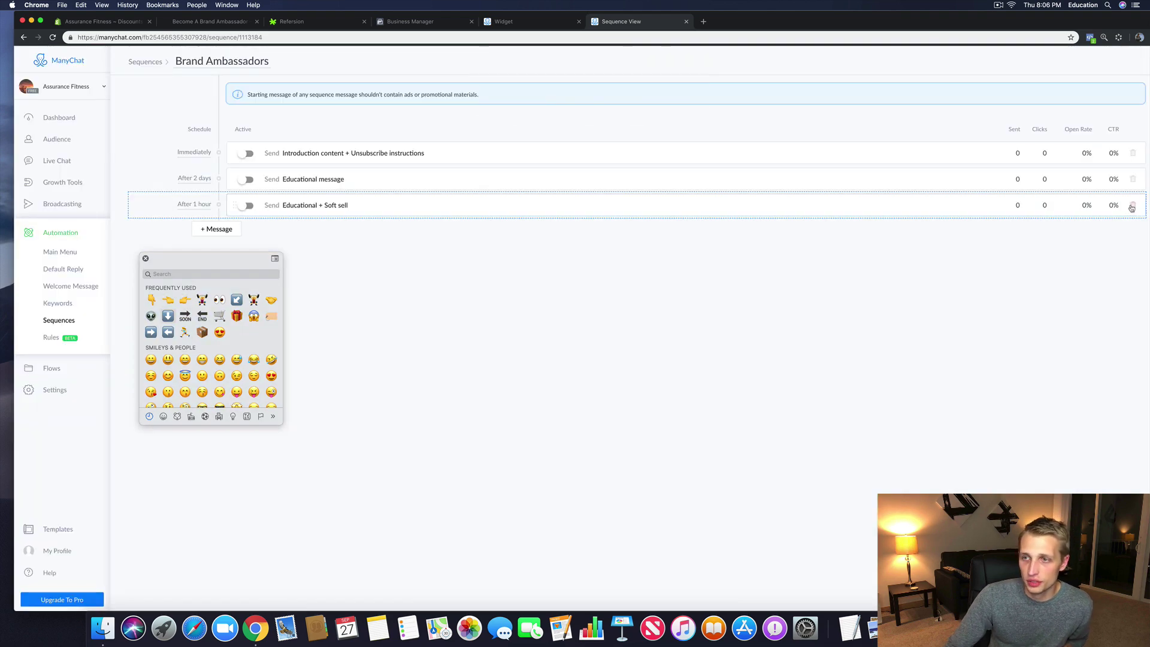
pyautogui.click(1133, 204)
pyautogui.press('Return')
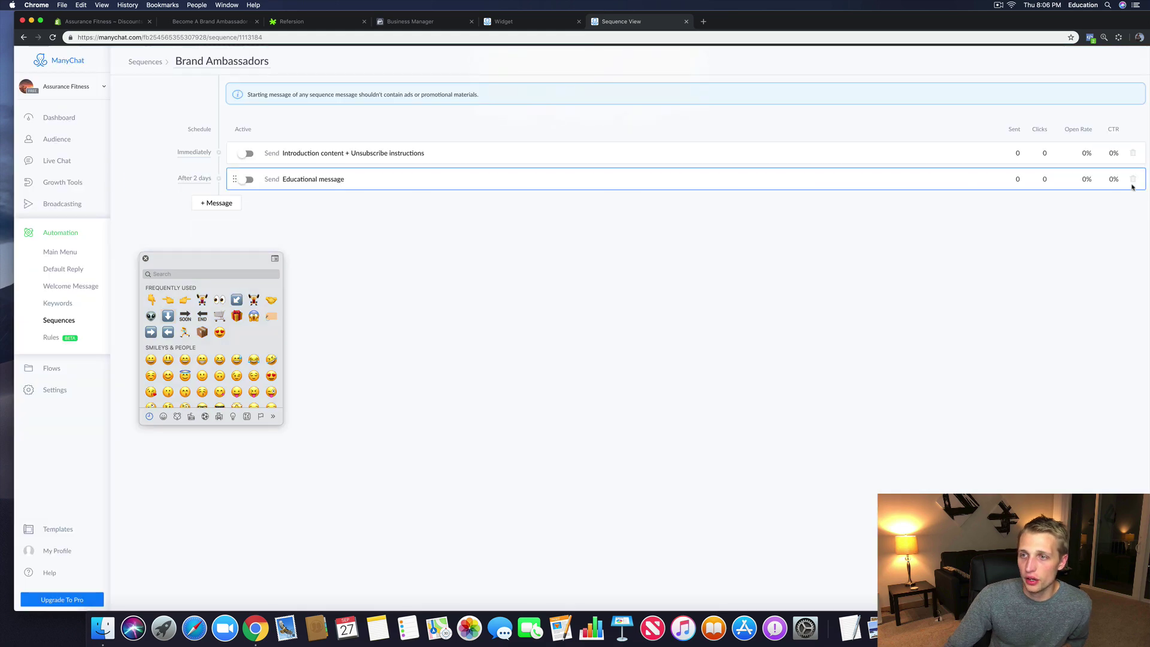
pyautogui.click(1132, 179)
pyautogui.click(662, 96)
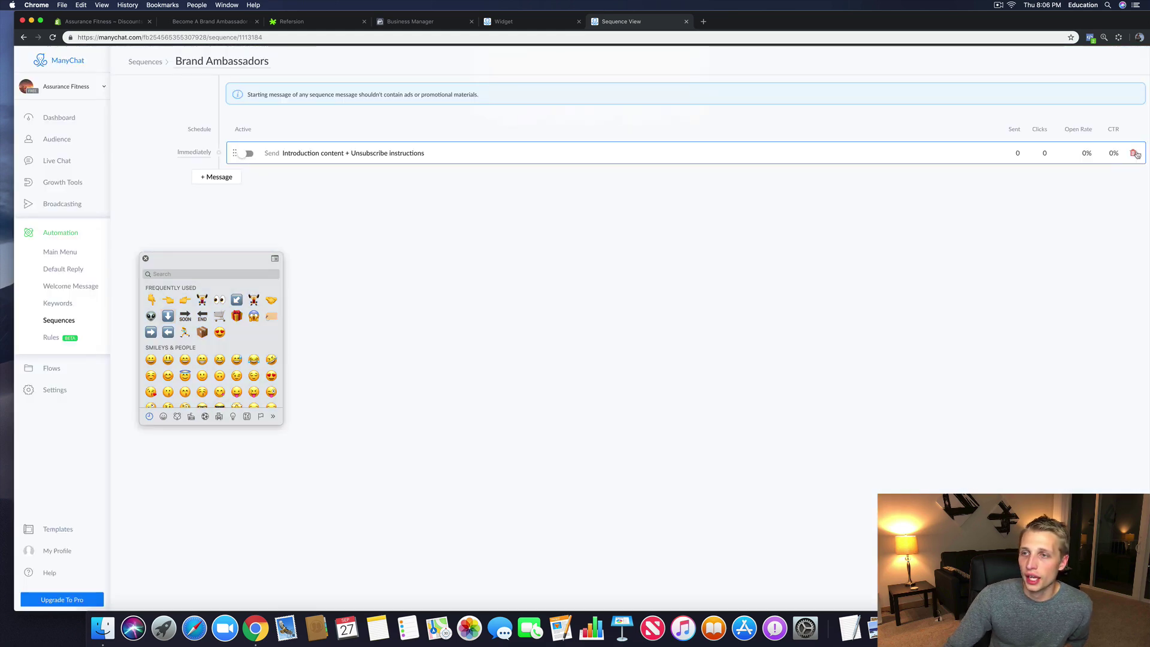
pyautogui.click(1133, 154)
pyautogui.click(661, 93)
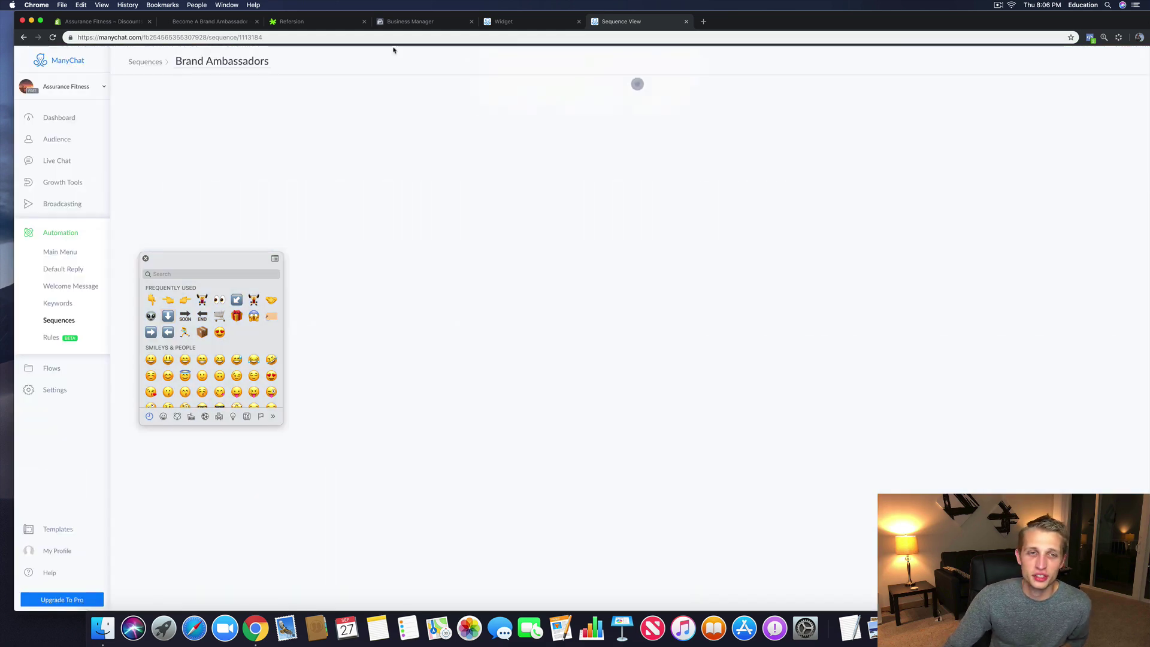
pyautogui.click(276, 39)
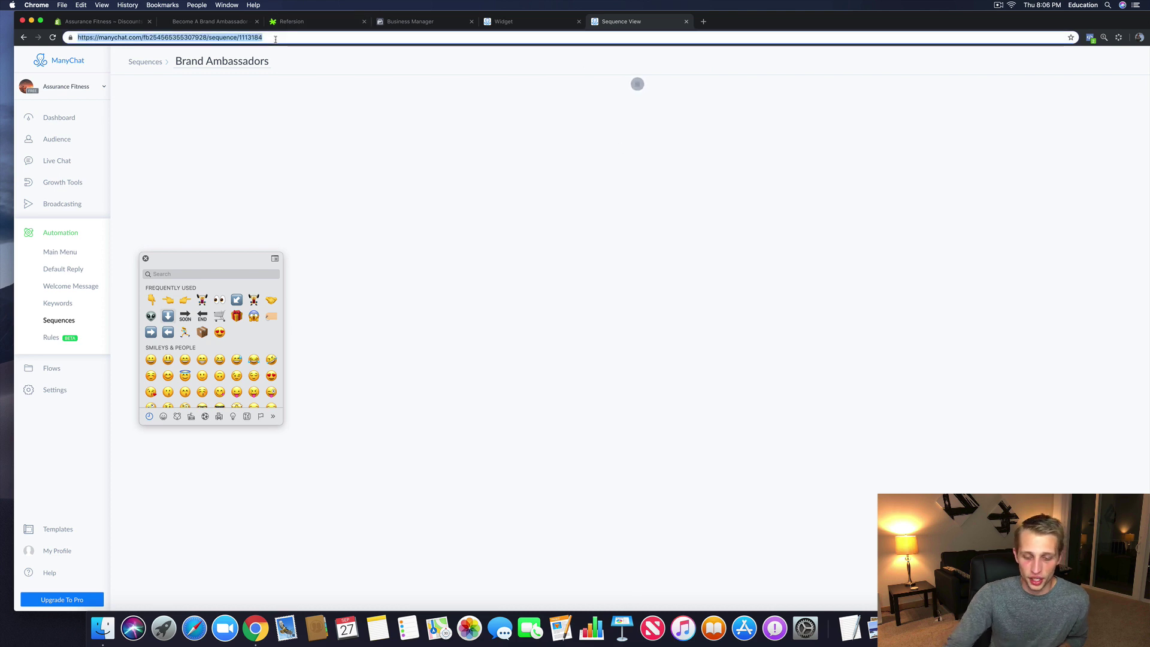
pyautogui.press('Return')
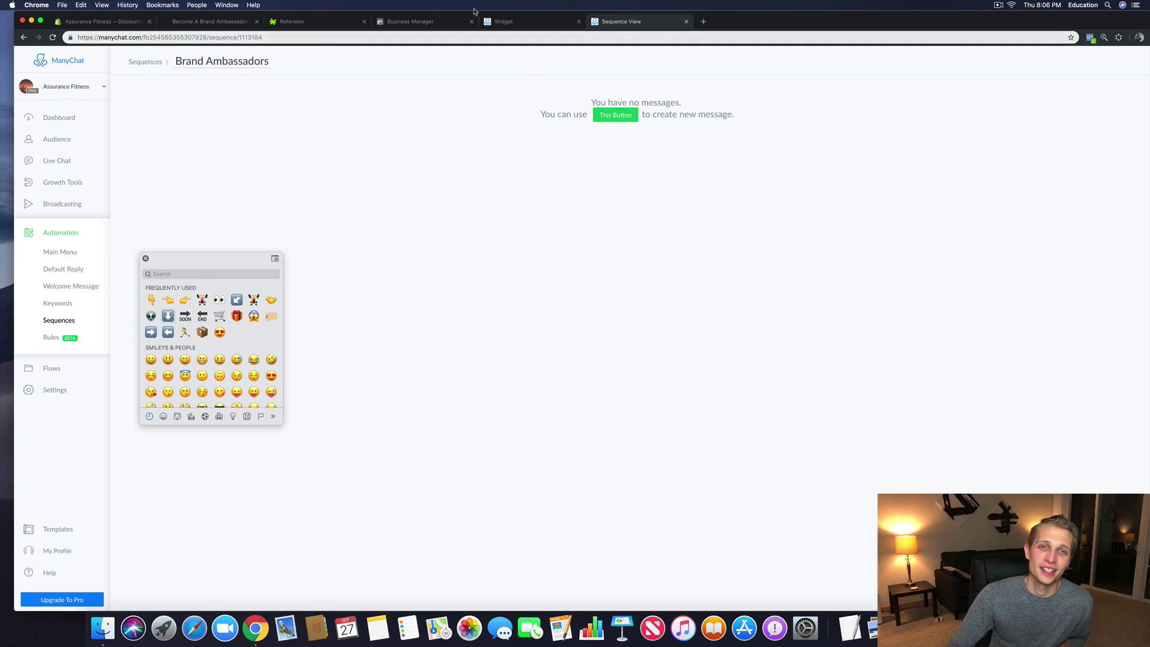
# Step: Return to the opt-in message editor and choose Brand Ambassadors as the sequence the Apply Now button subscribes people to
pyautogui.click(503, 21)
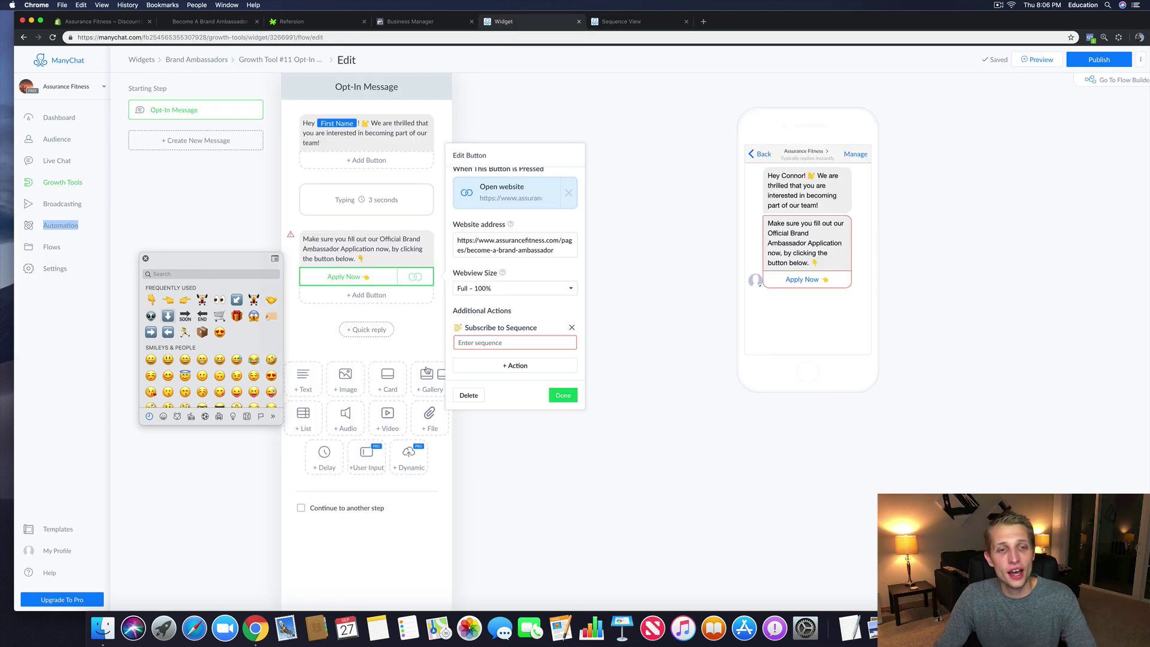
pyautogui.click(488, 345)
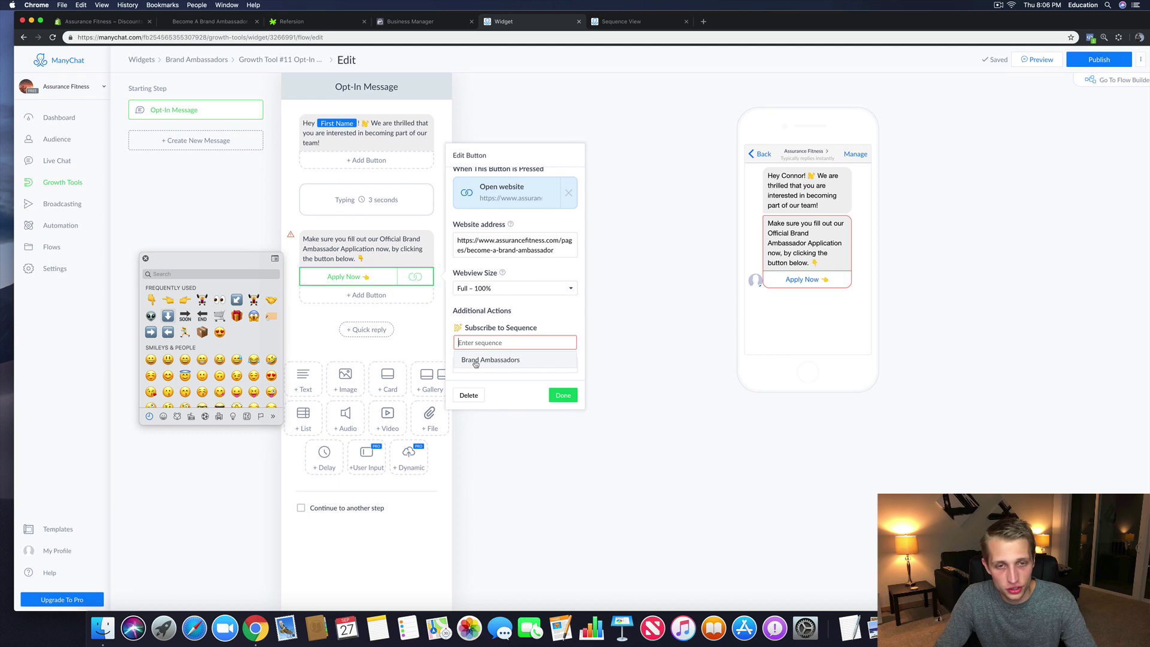
pyautogui.click(476, 362)
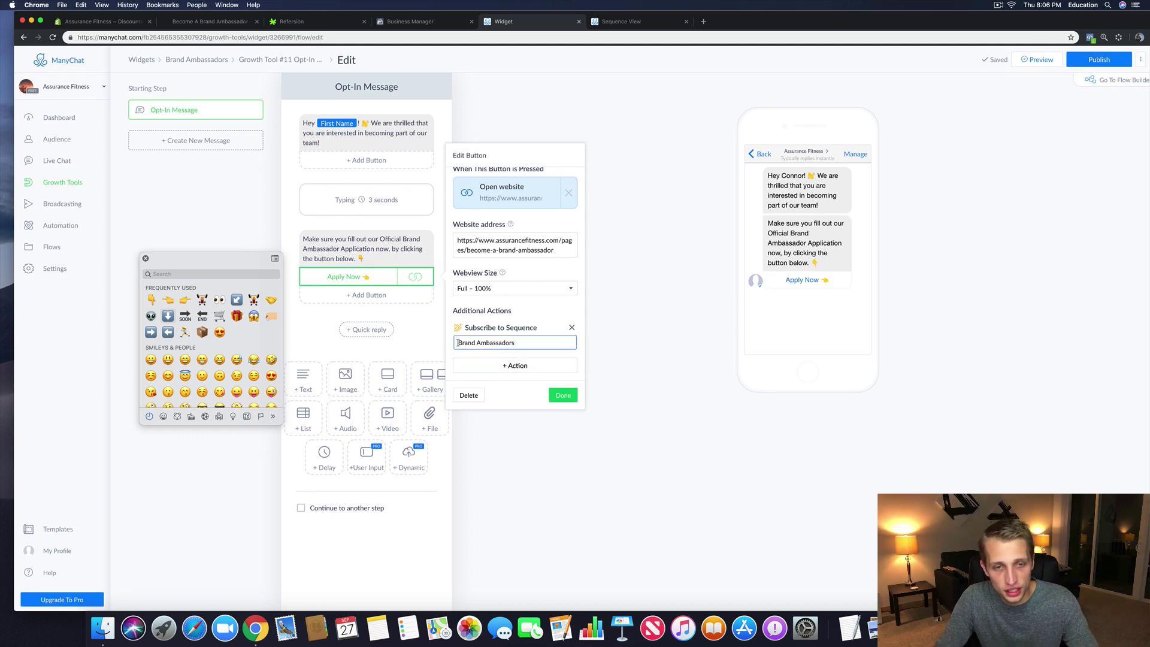
pyautogui.tripleClick(511, 343)
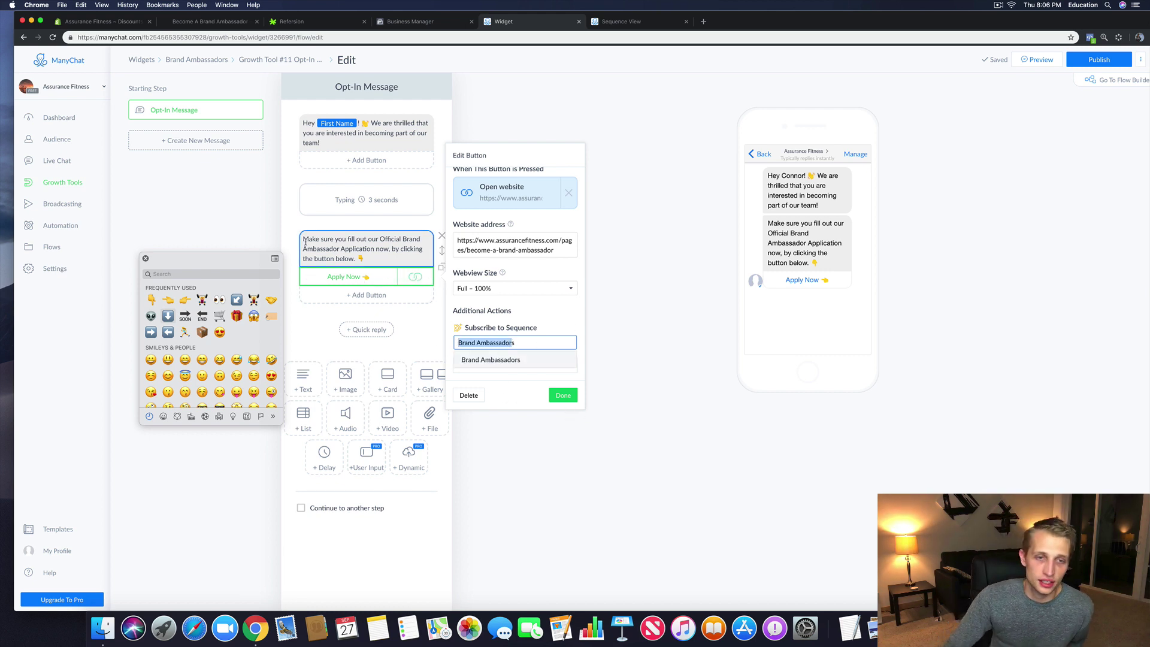
# Step: Move the Become A Brand Ambassador browser tab between the ManyChat widget and sequence tabs, and return to the widget
pyautogui.click(636, 23)
pyautogui.click(523, 22)
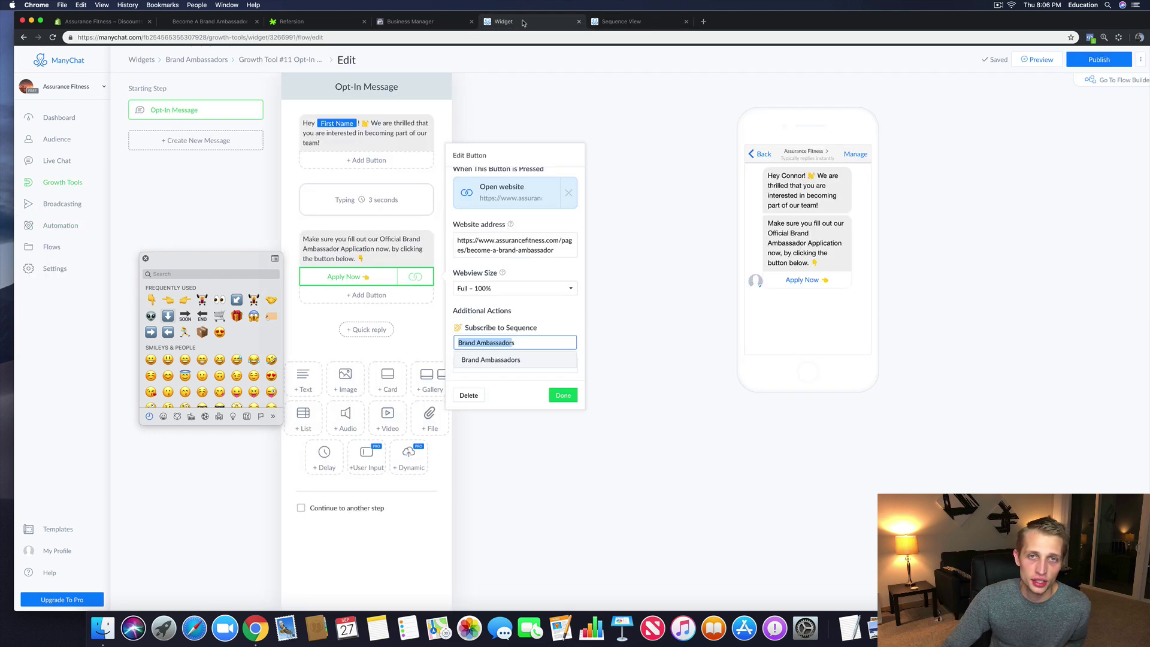
pyautogui.rightClick(523, 22)
pyautogui.click(533, 25)
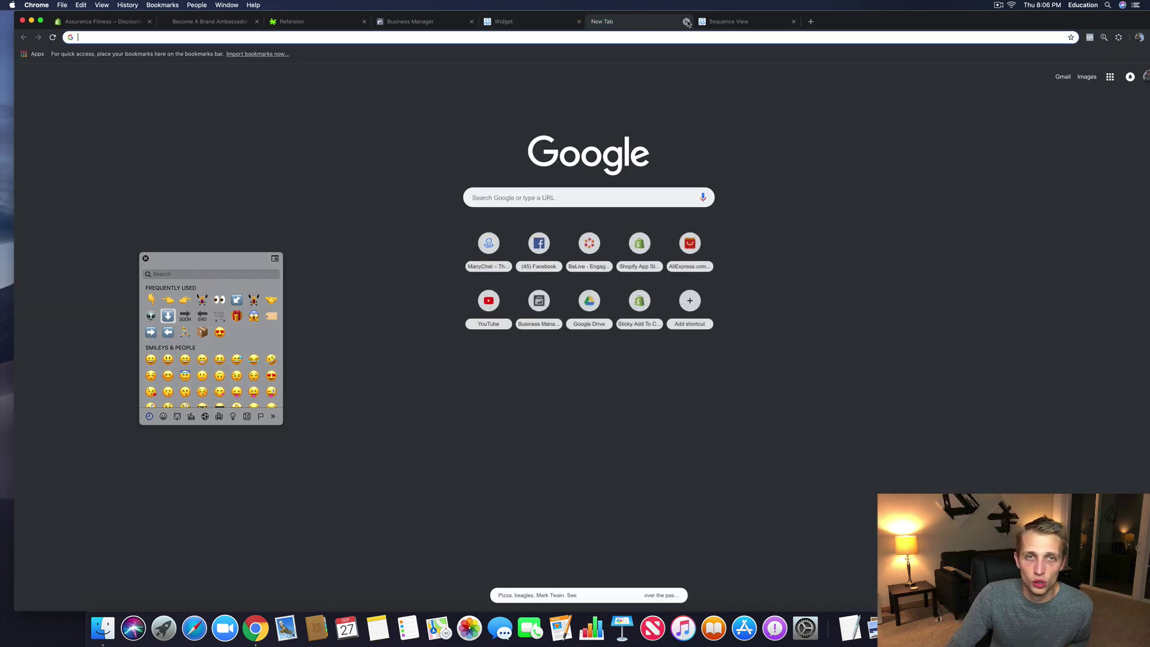
pyautogui.click(686, 21)
pyautogui.moveTo(210, 22); pyautogui.dragTo(520, 20)
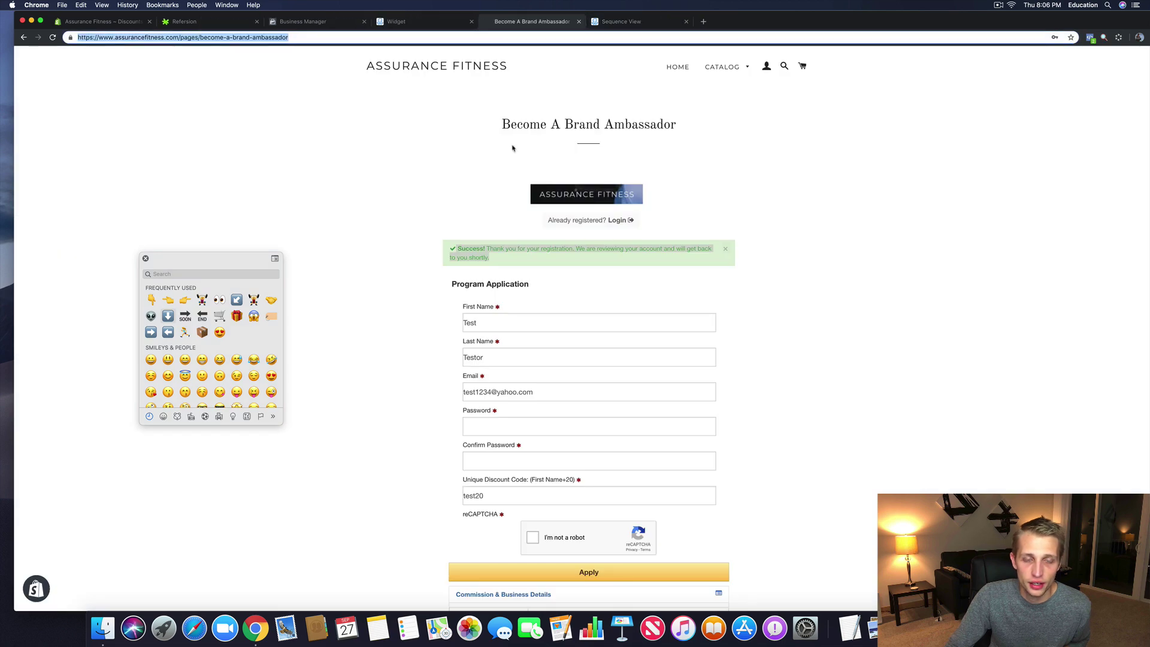
pyautogui.click(418, 20)
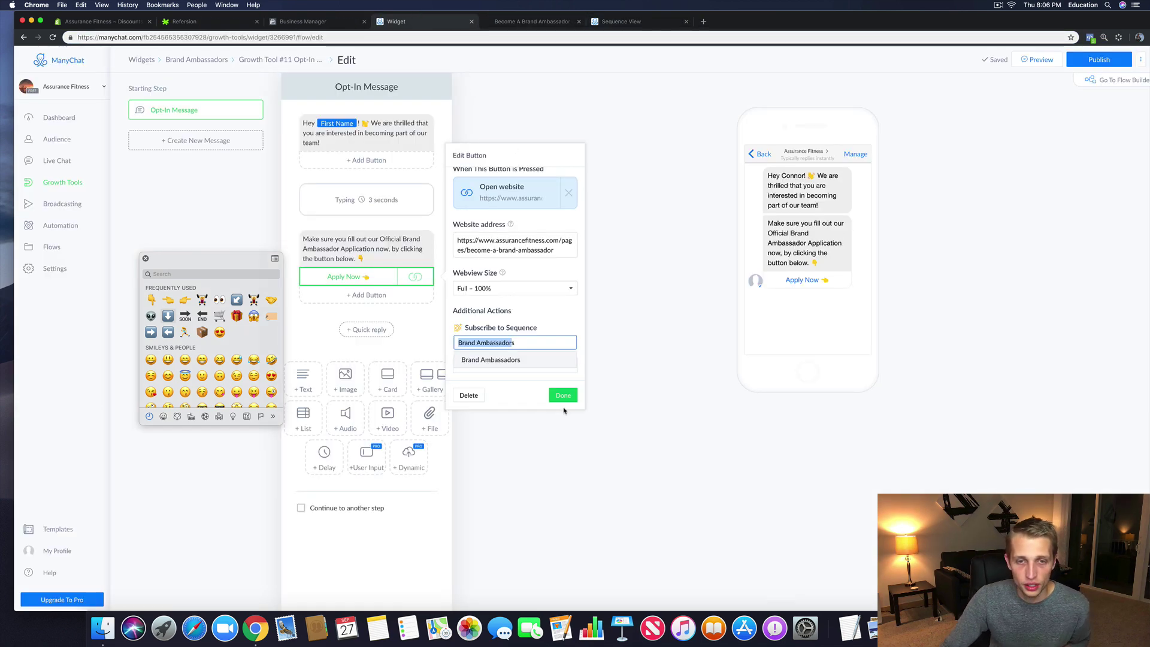
# Step: Finish editing the Apply Now button and publish the opt-in message
pyautogui.click(499, 342)
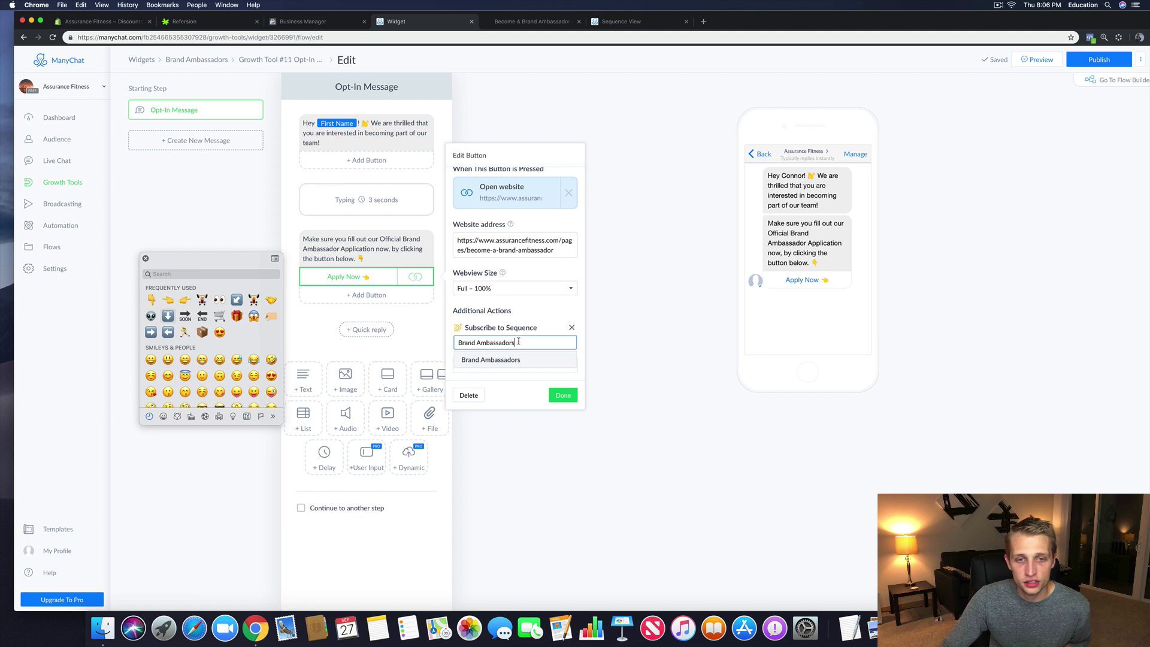
pyautogui.click(563, 396)
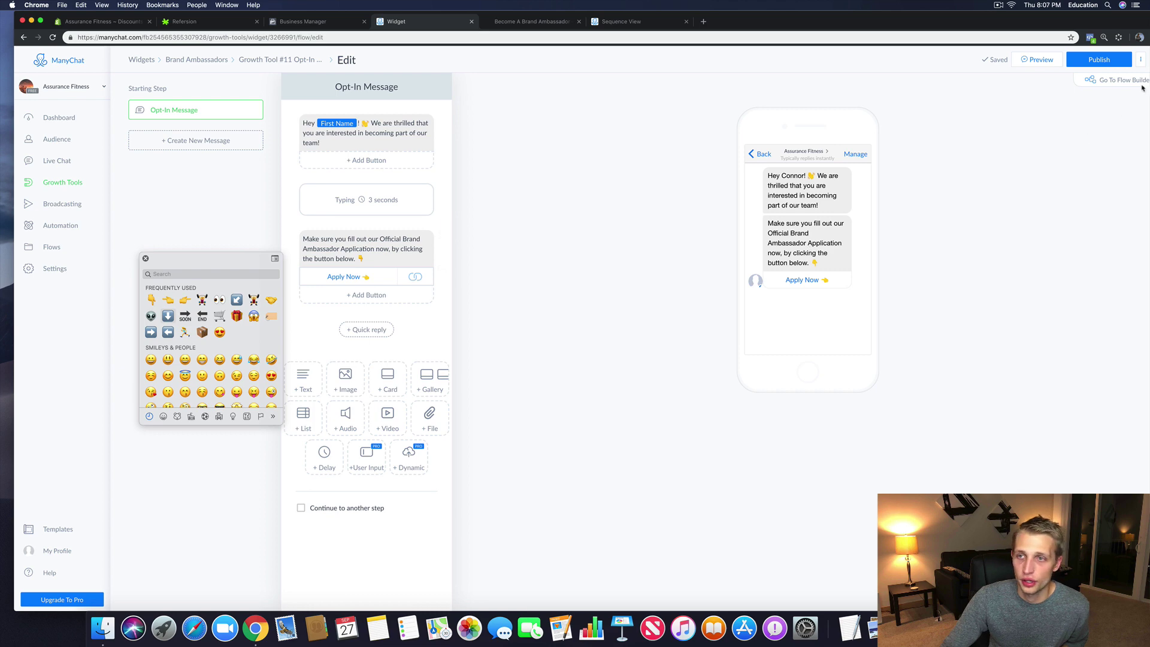
pyautogui.click(1099, 60)
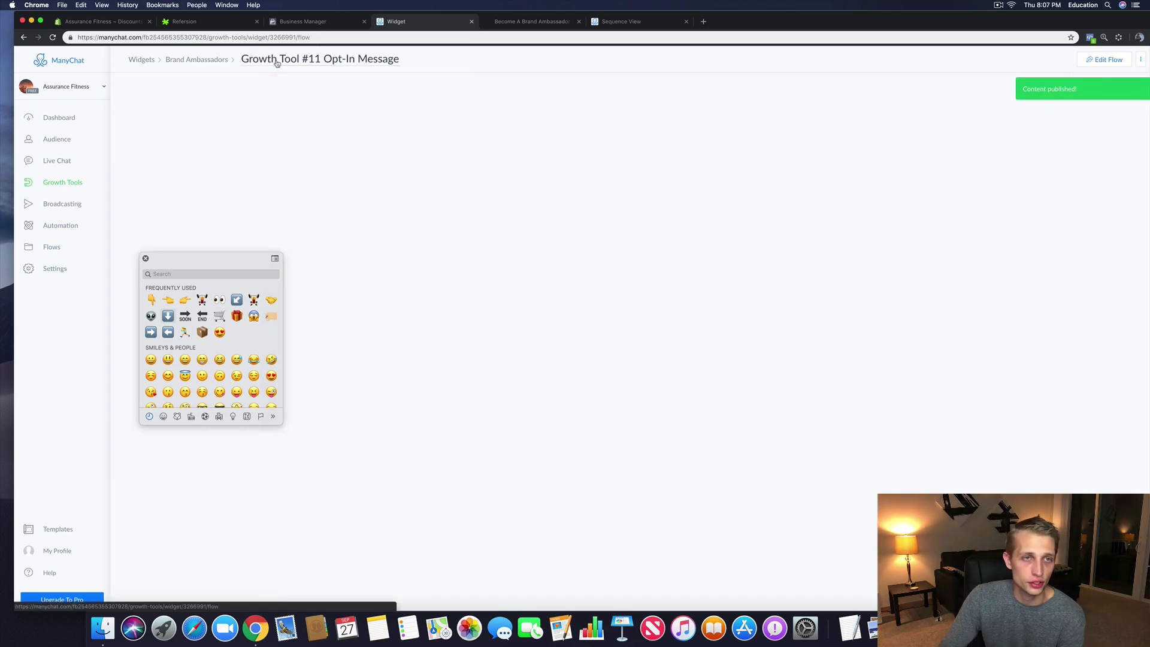
# Step: Rename the opt-in message flow to "Brand Ambassador Signup URL Ref"
pyautogui.click(281, 55)
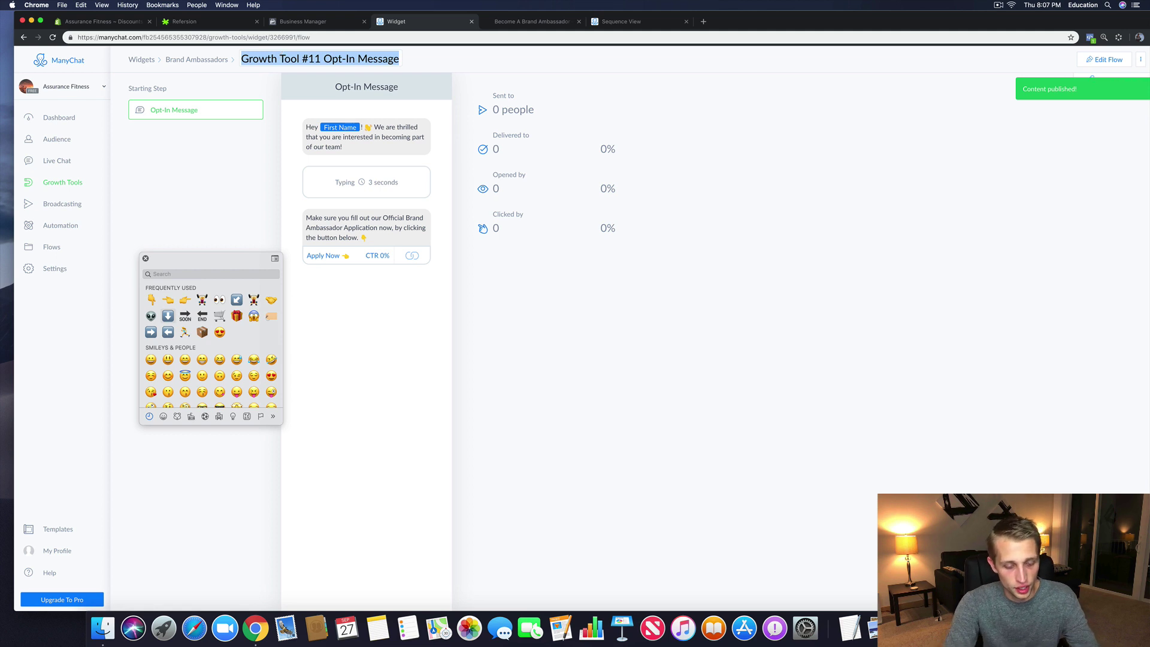
pyautogui.write('Brand Ambassa')
pyautogui.write('dor Signu')
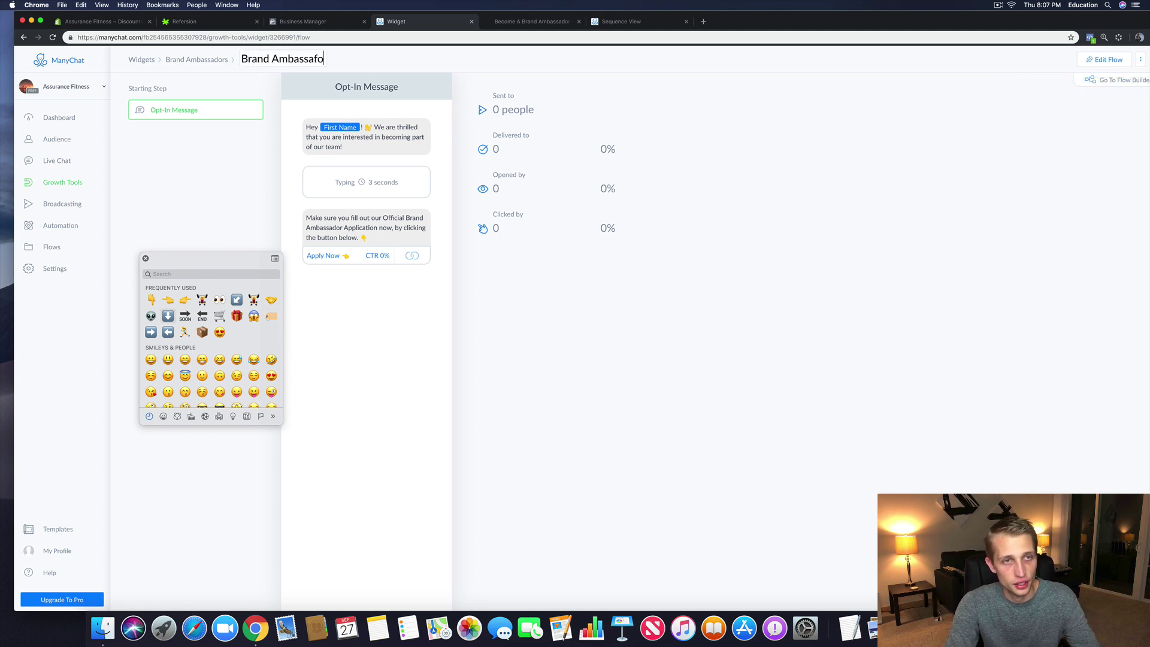
pyautogui.write('p ')
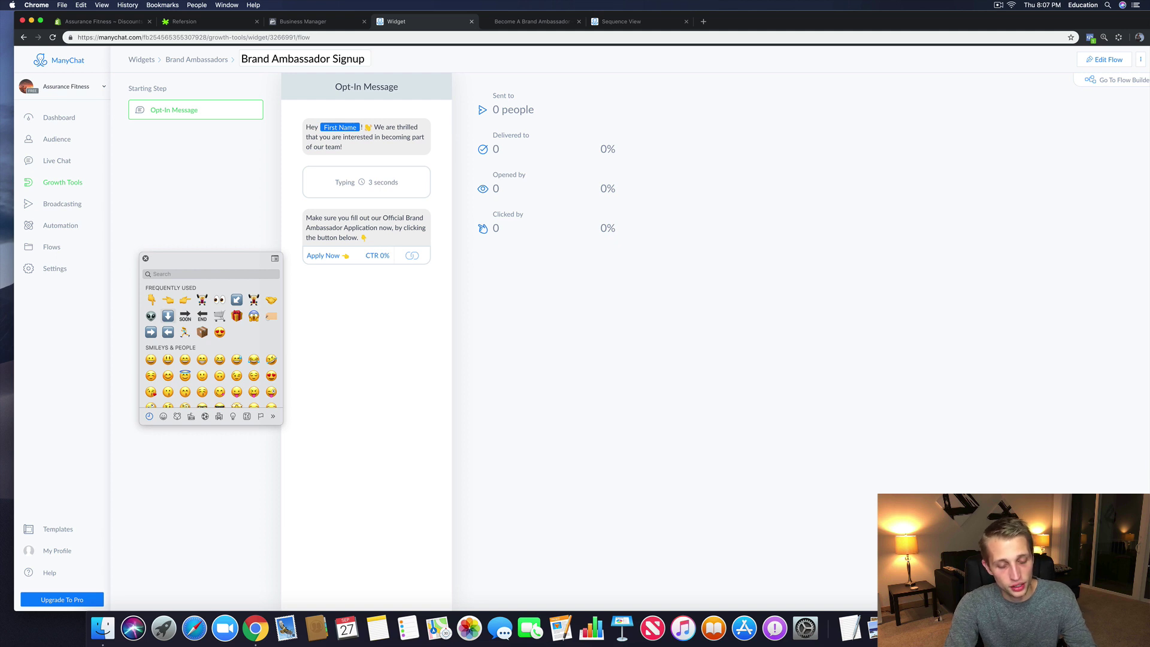
pyautogui.write('URL Ref')
pyautogui.press('Return')
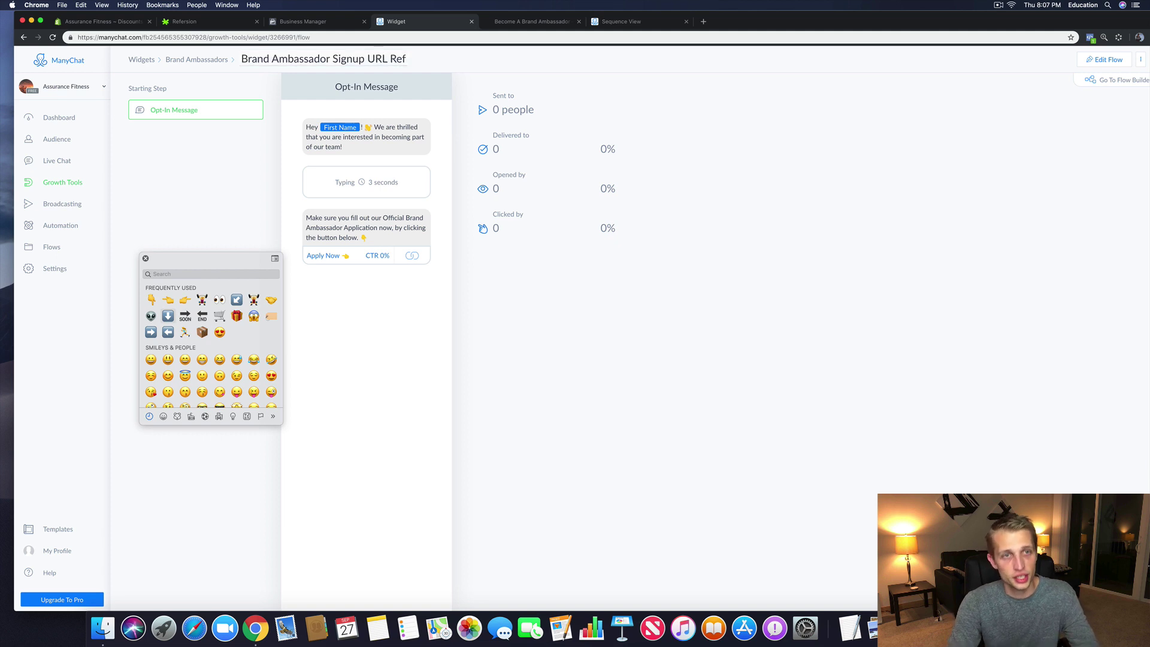
# Step: Go back to the Brand Ambassadors widget and check its opt-in message preview and Messenger Ref URL setup
pyautogui.click(201, 60)
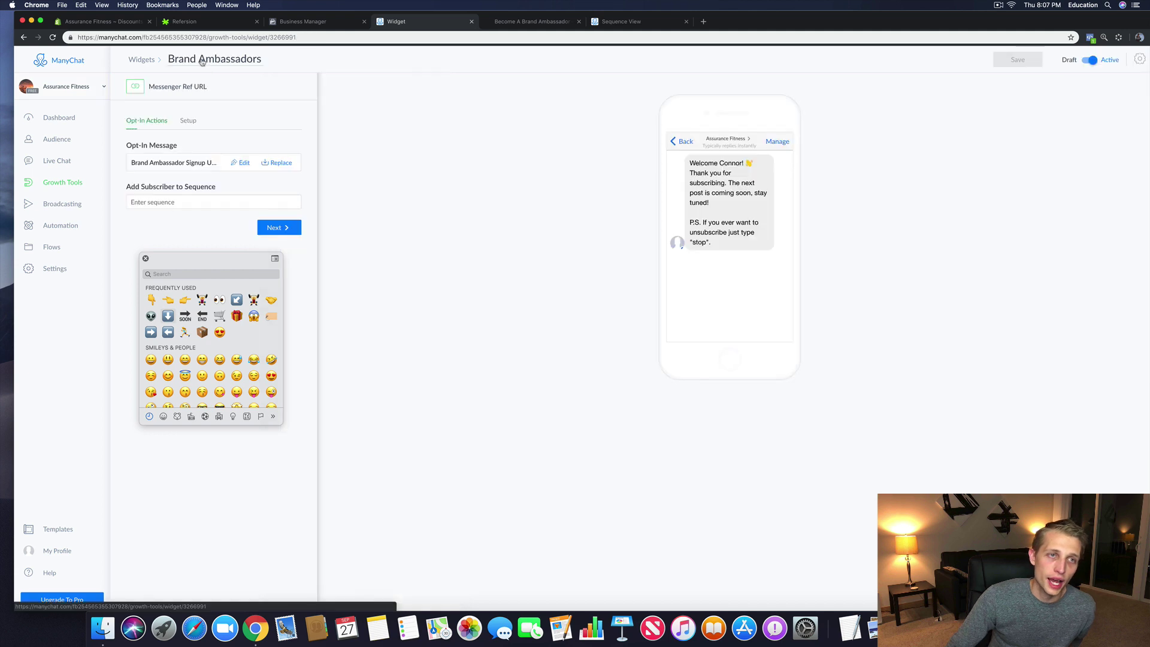
pyautogui.click(188, 121)
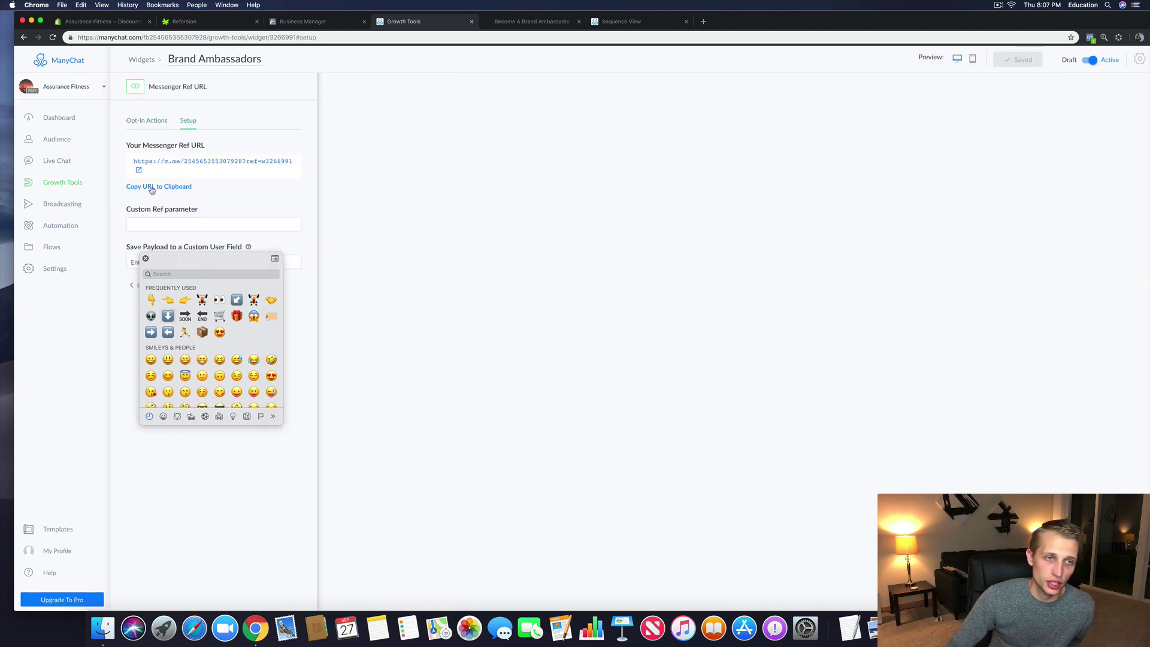
pyautogui.moveTo(190, 266); pyautogui.dragTo(190, 324)
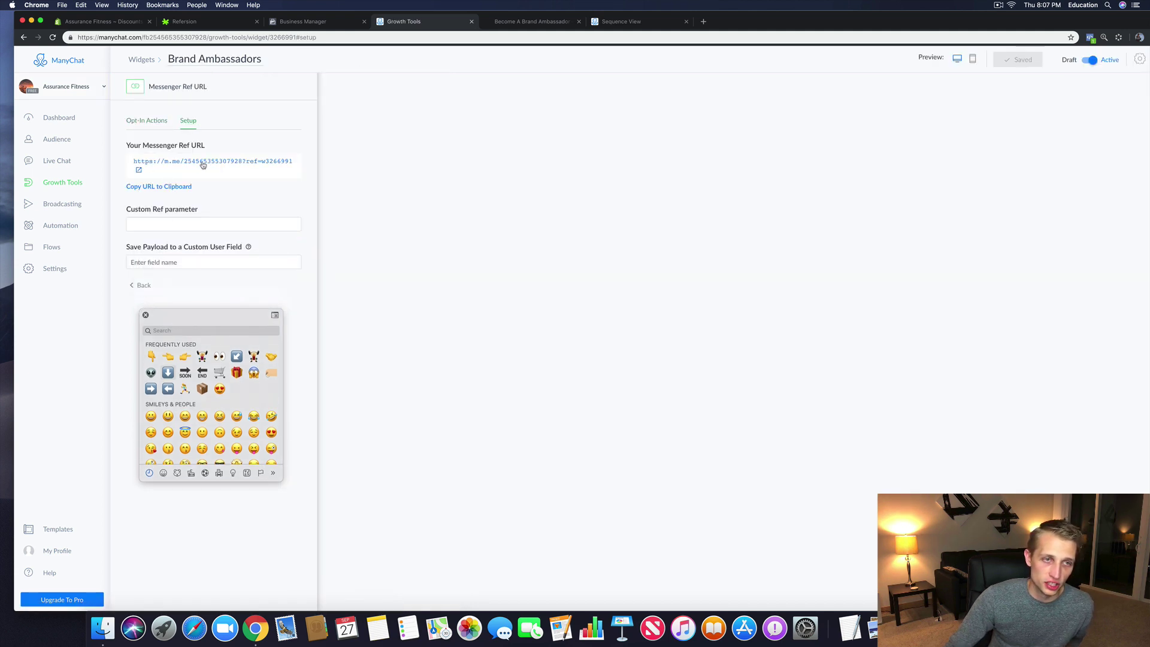
pyautogui.click(157, 121)
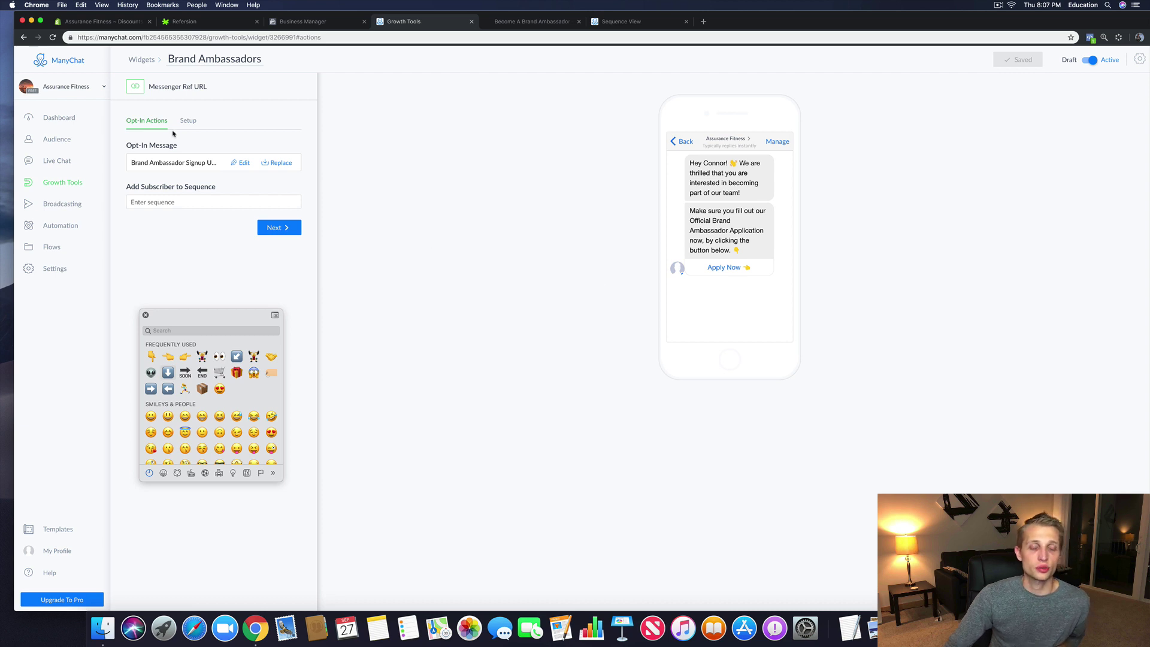
pyautogui.click(188, 121)
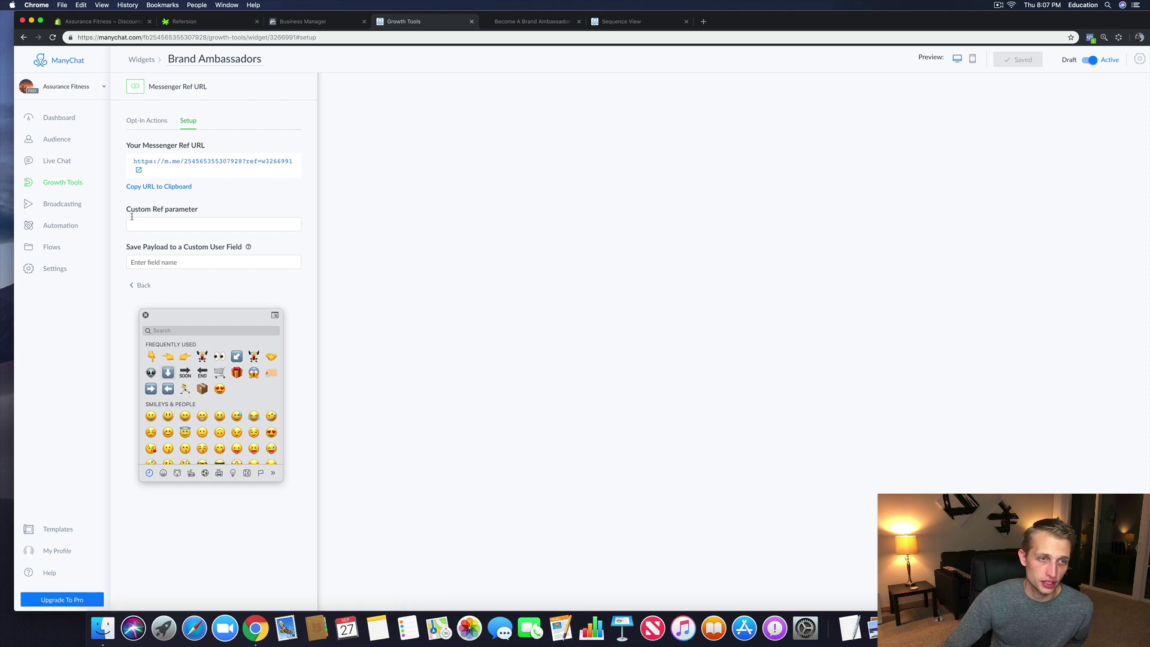
# Step: Save the widget with the custom ref parameter for-brand-ambassadors and copy its Messenger Ref URL
pyautogui.click(168, 222)
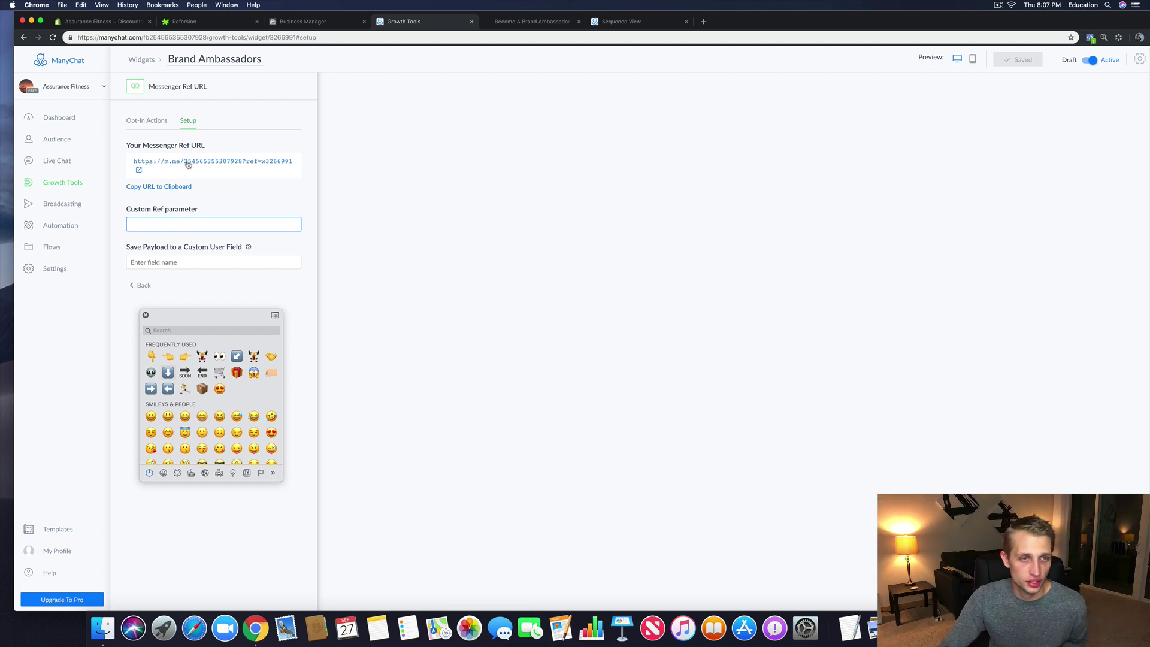
pyautogui.moveTo(264, 163)
pyautogui.mouseDown()
pyautogui.moveTo(286, 163)
pyautogui.moveTo(275, 162)
pyautogui.mouseUp()
pyautogui.click(197, 224)
pyautogui.write('bran')
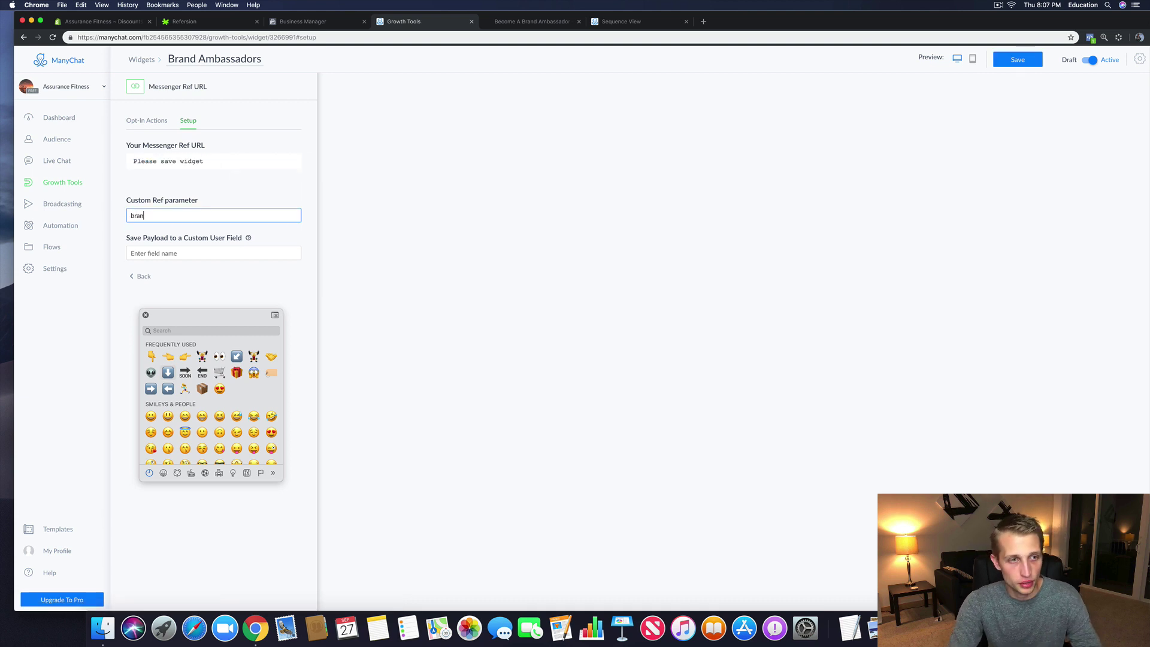
pyautogui.write('d-')
pyautogui.press('BackSpace')
pyautogui.press('BackSpace')
pyautogui.press('BackSpace')
pyautogui.press('BackSpace')
pyautogui.press('BackSpace')
pyautogui.press('BackSpace')
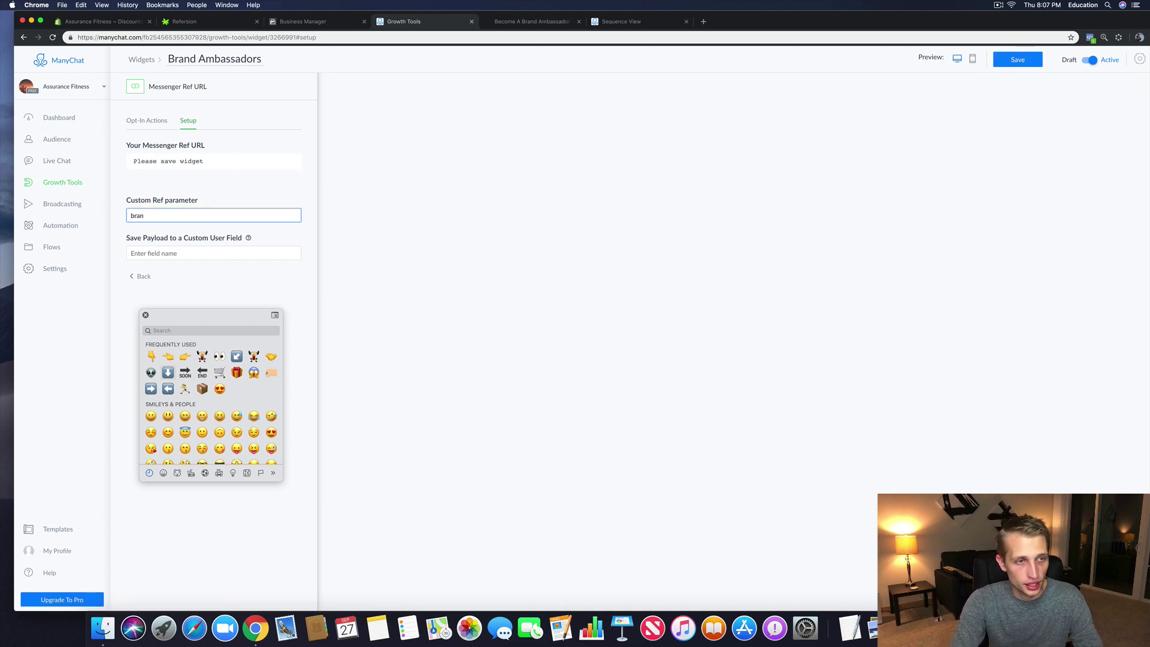
pyautogui.write('for-br')
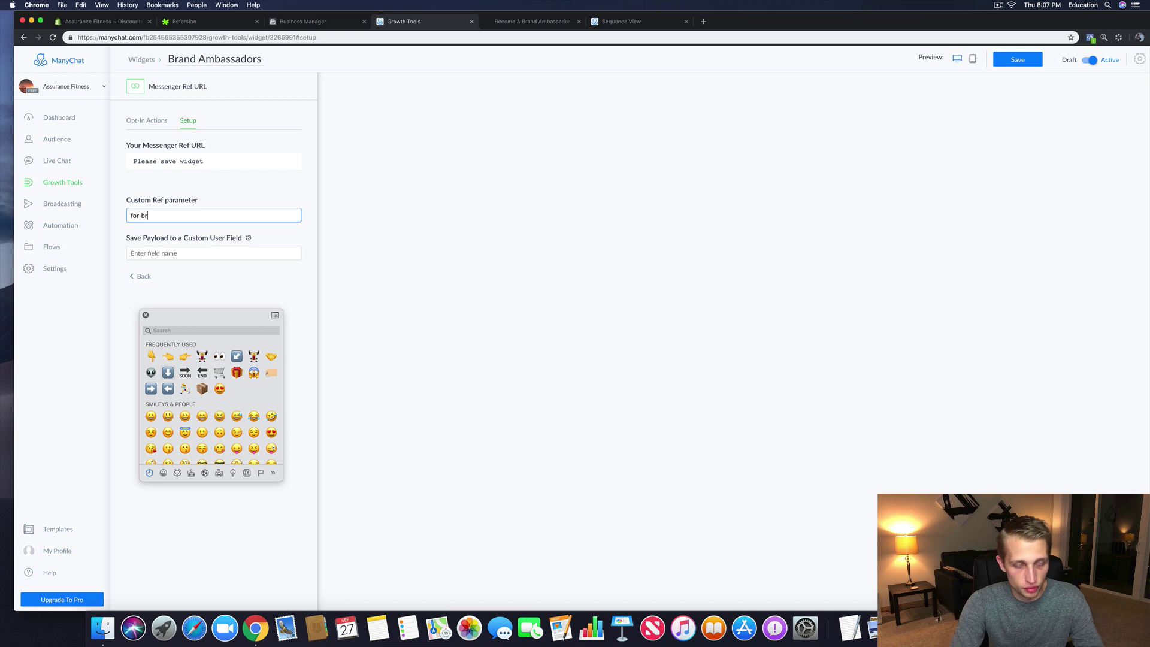
pyautogui.write('and-ambassadors')
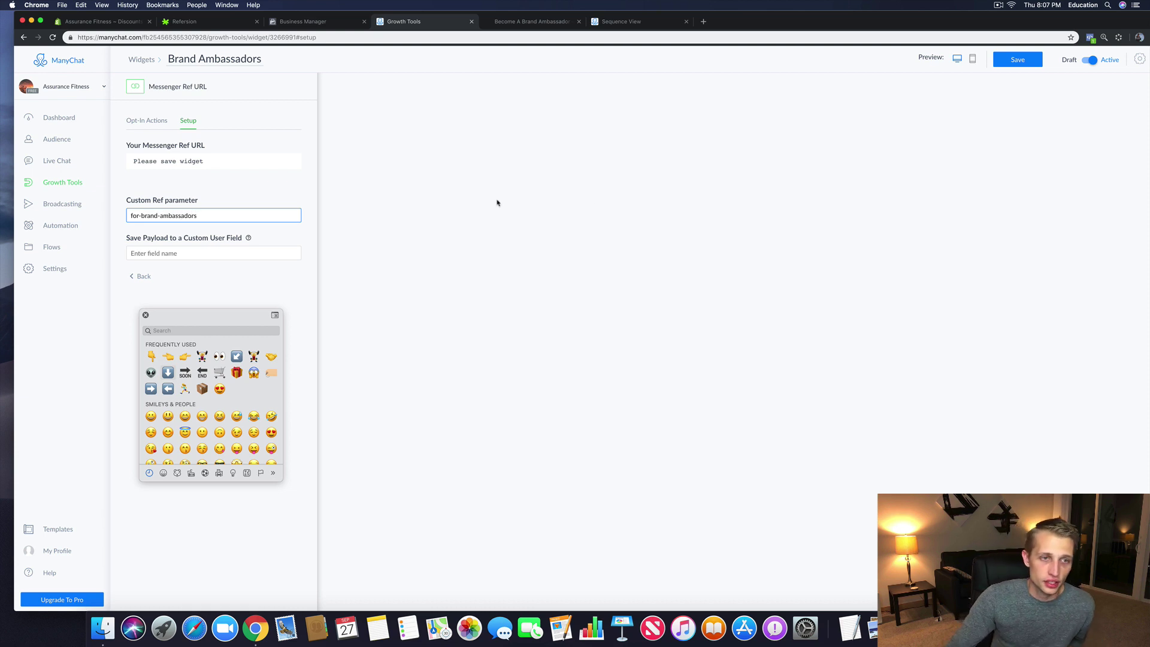
pyautogui.click(1017, 59)
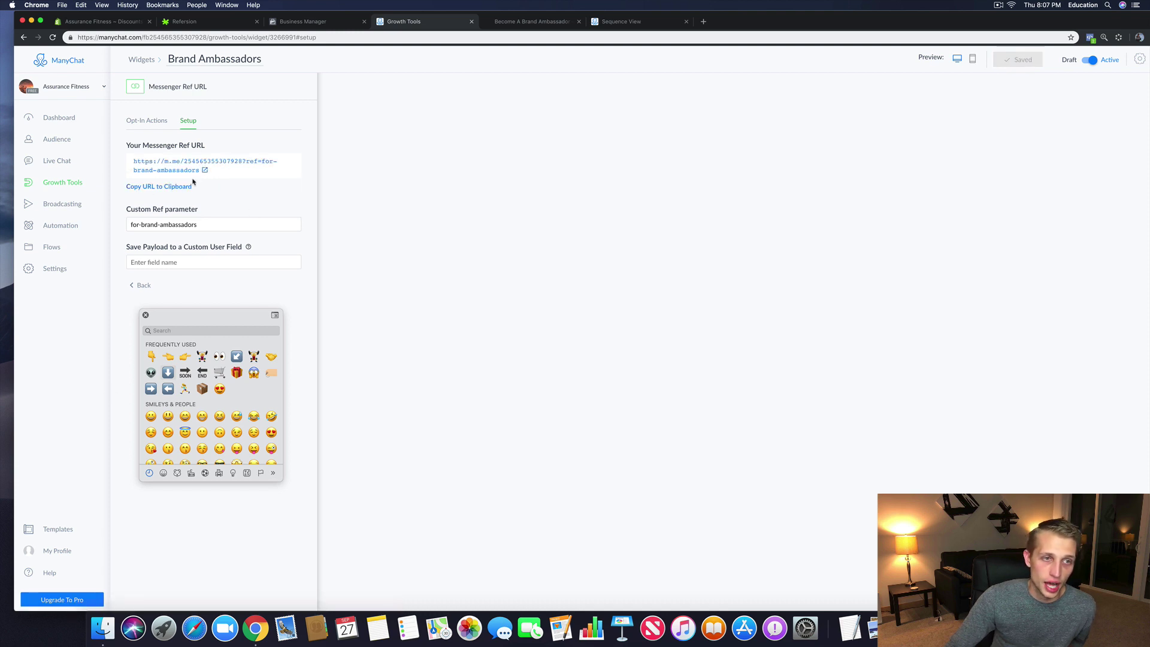
pyautogui.click(187, 188)
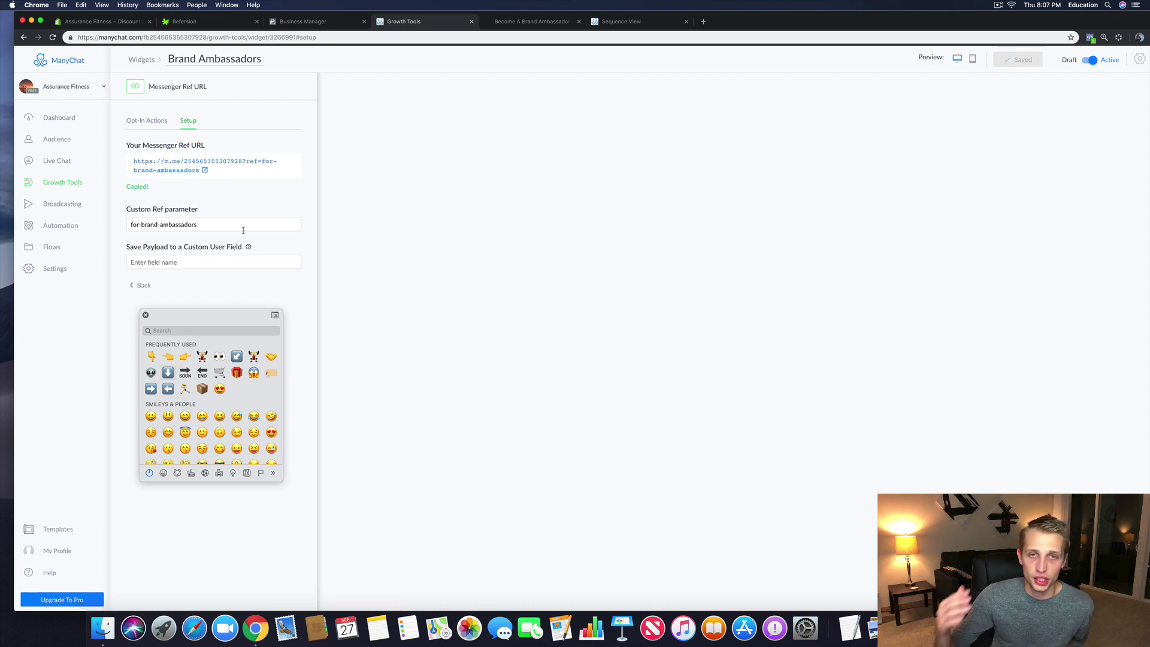
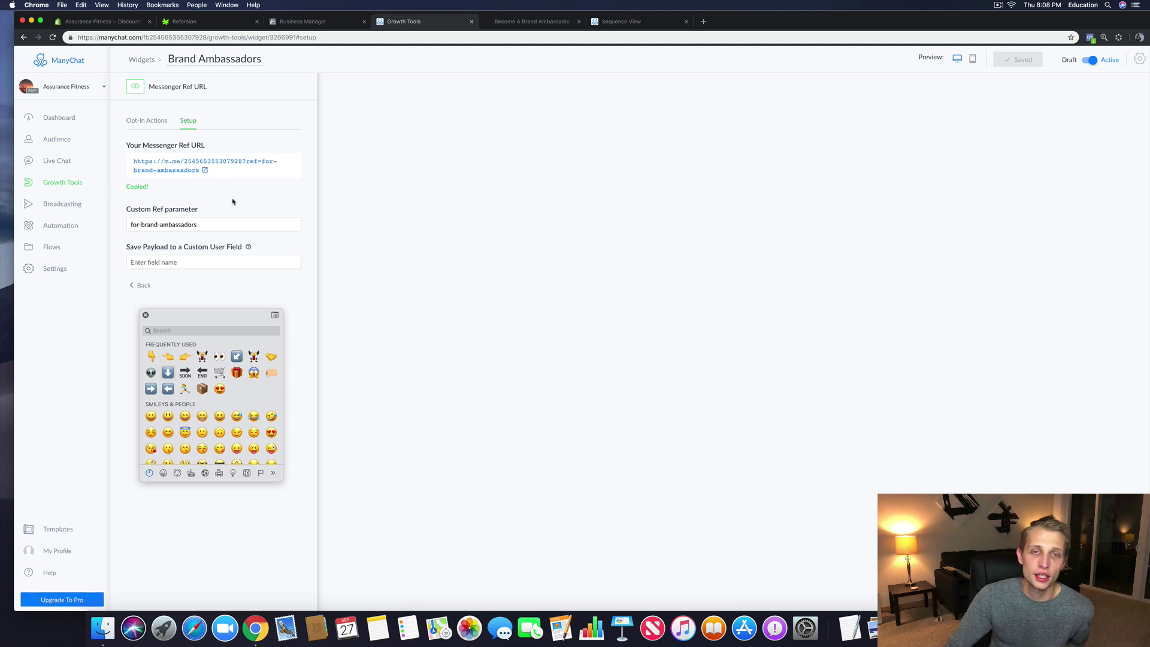
# Step: Switch to Refersion and open the list of affiliates
pyautogui.click(141, 121)
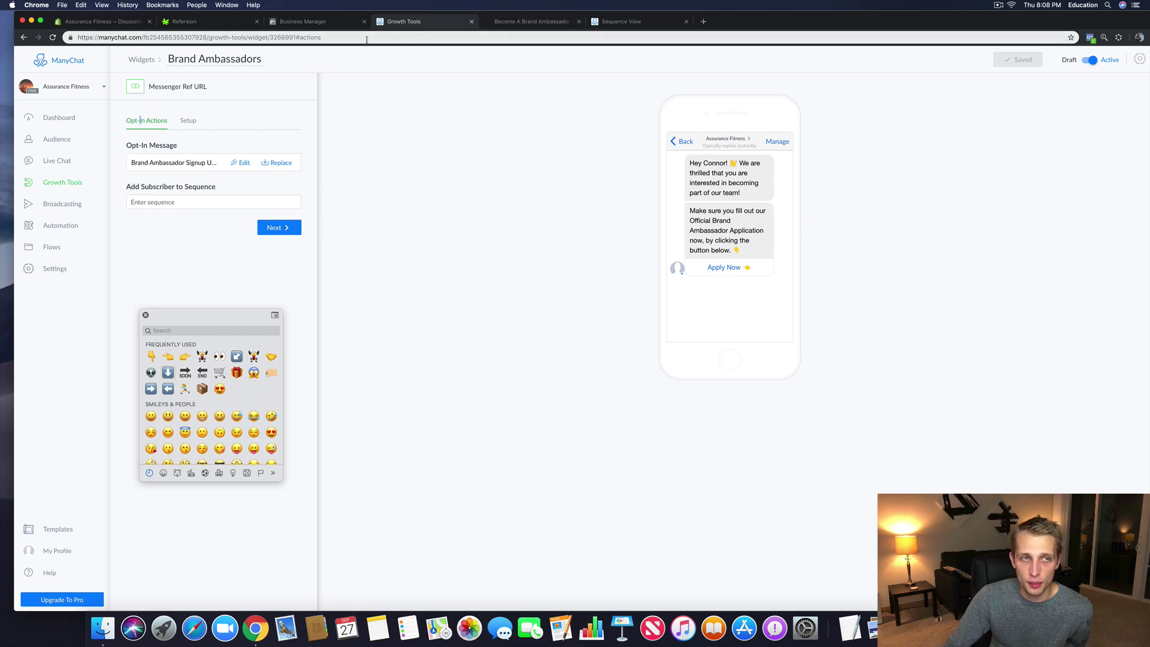
pyautogui.click(185, 21)
pyautogui.click(431, 153)
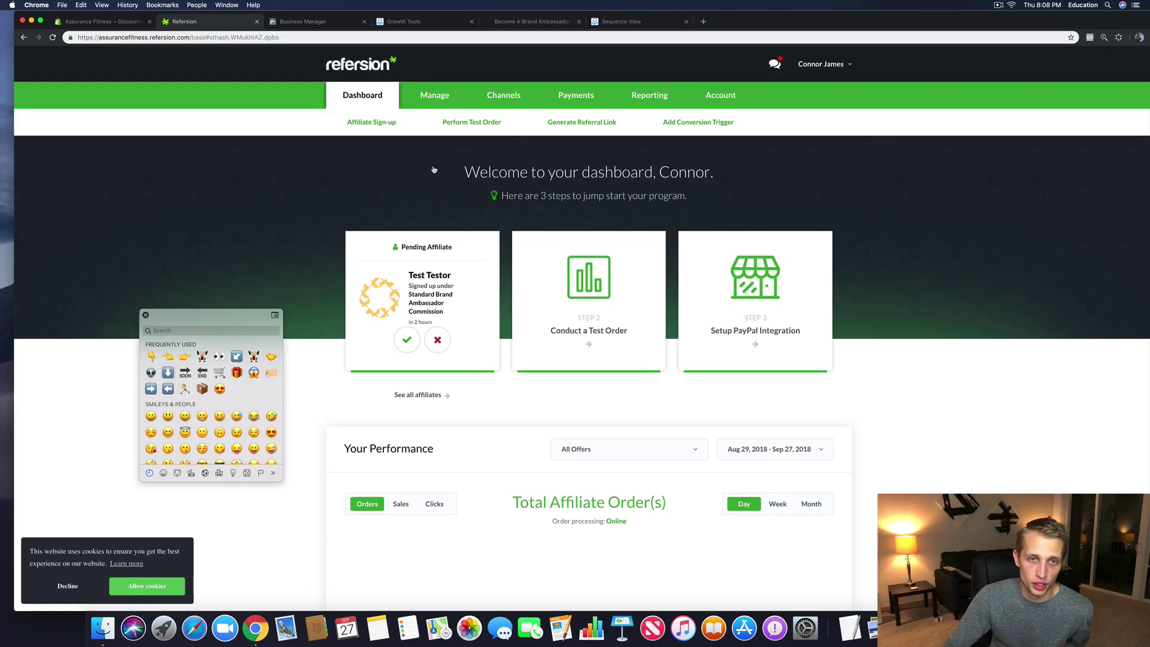
pyautogui.moveTo(434, 96)
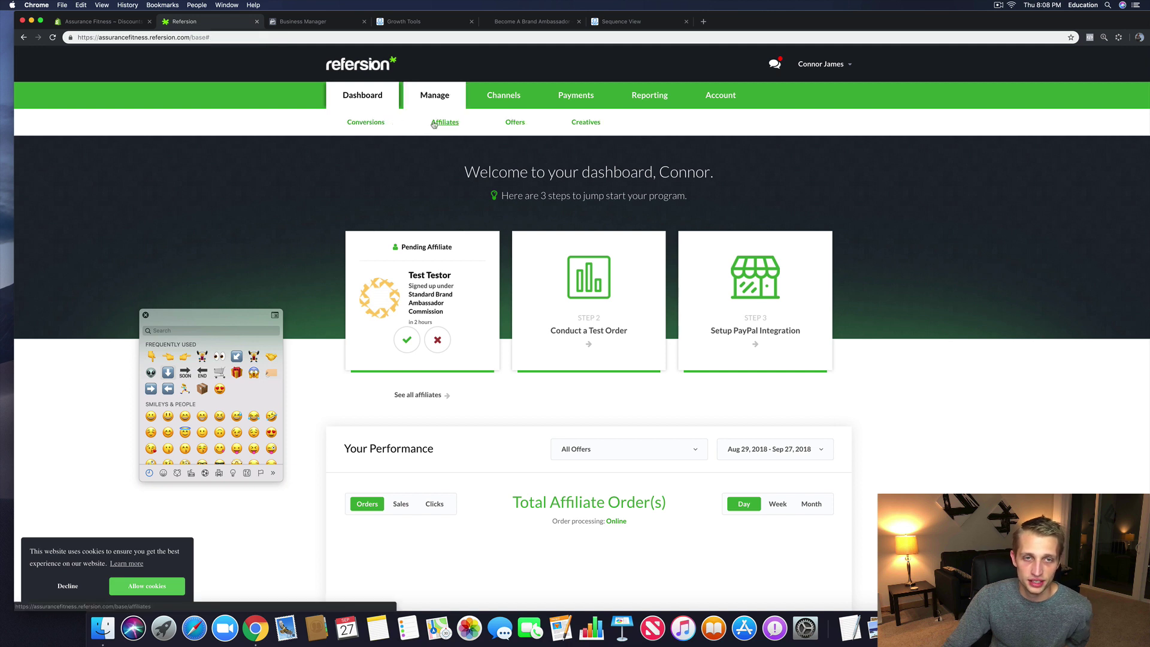
pyautogui.click(434, 123)
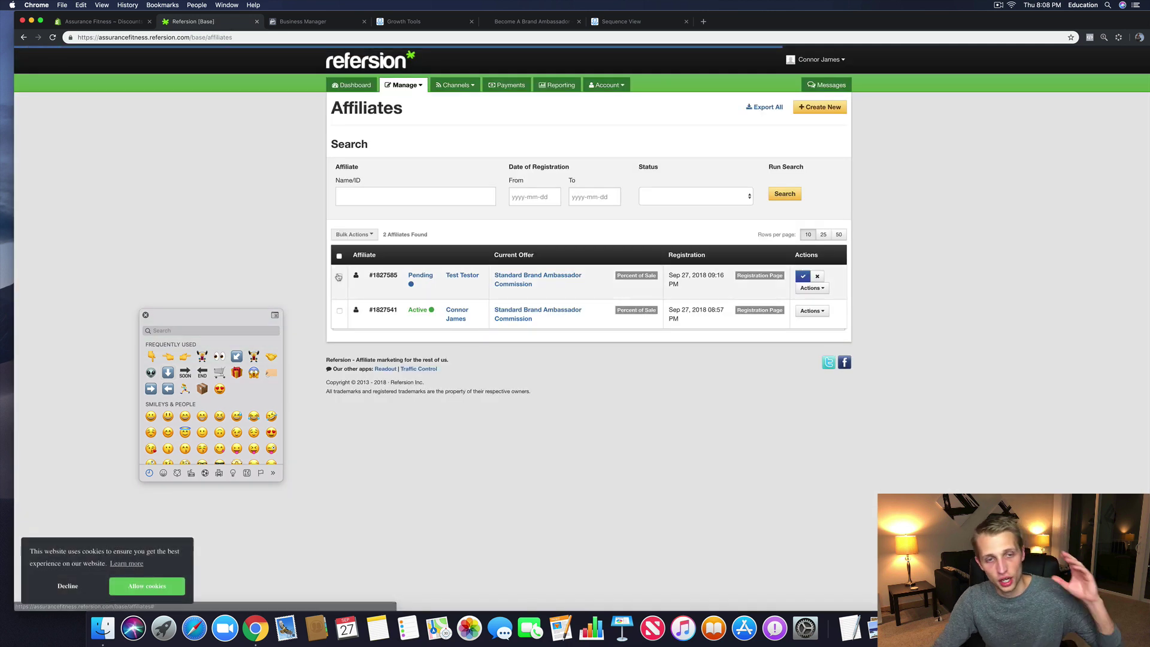
# Step: Select the pending affiliate, view the available bulk actions, and clear the selection again
pyautogui.click(340, 279)
pyautogui.click(357, 234)
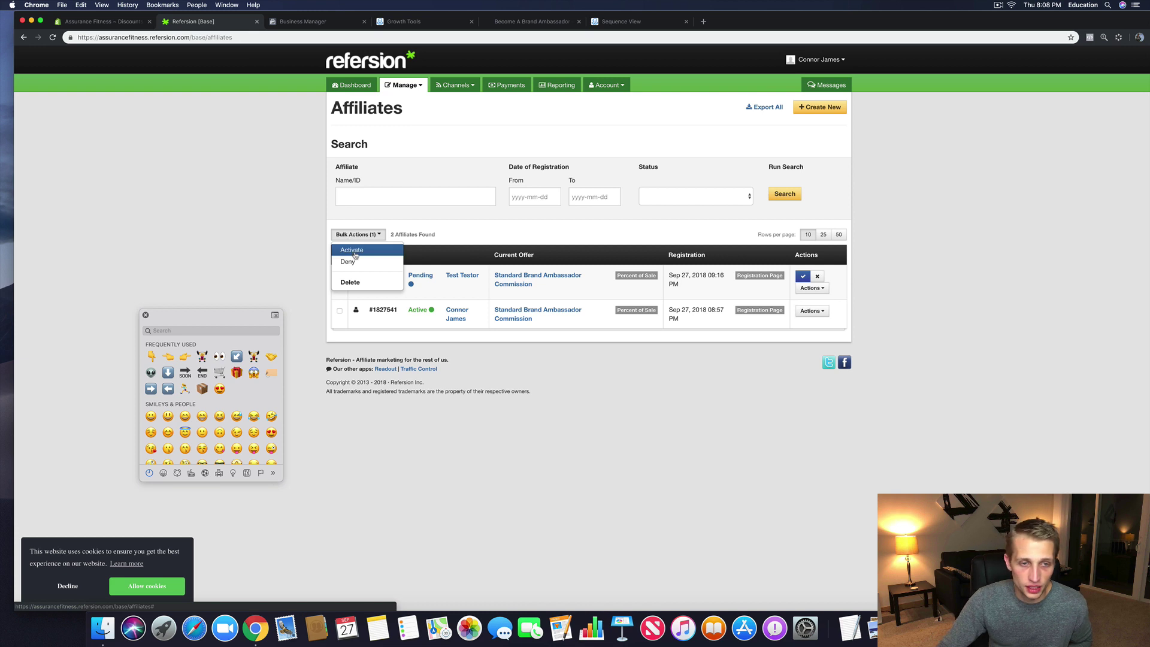
pyautogui.click(265, 266)
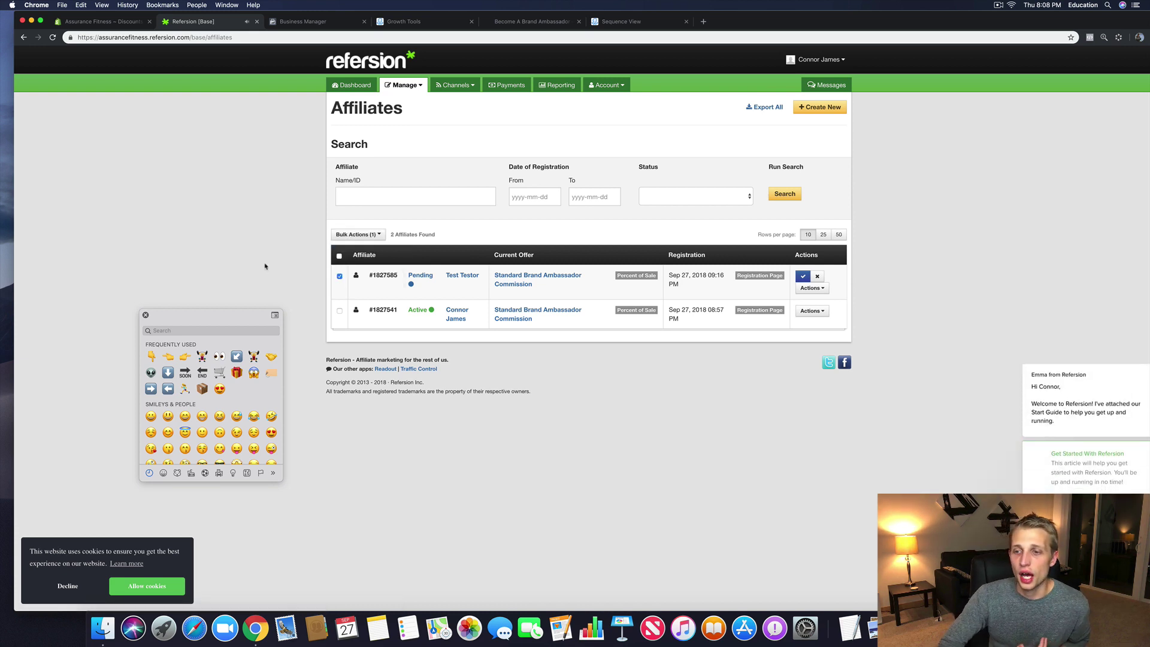
pyautogui.click(339, 276)
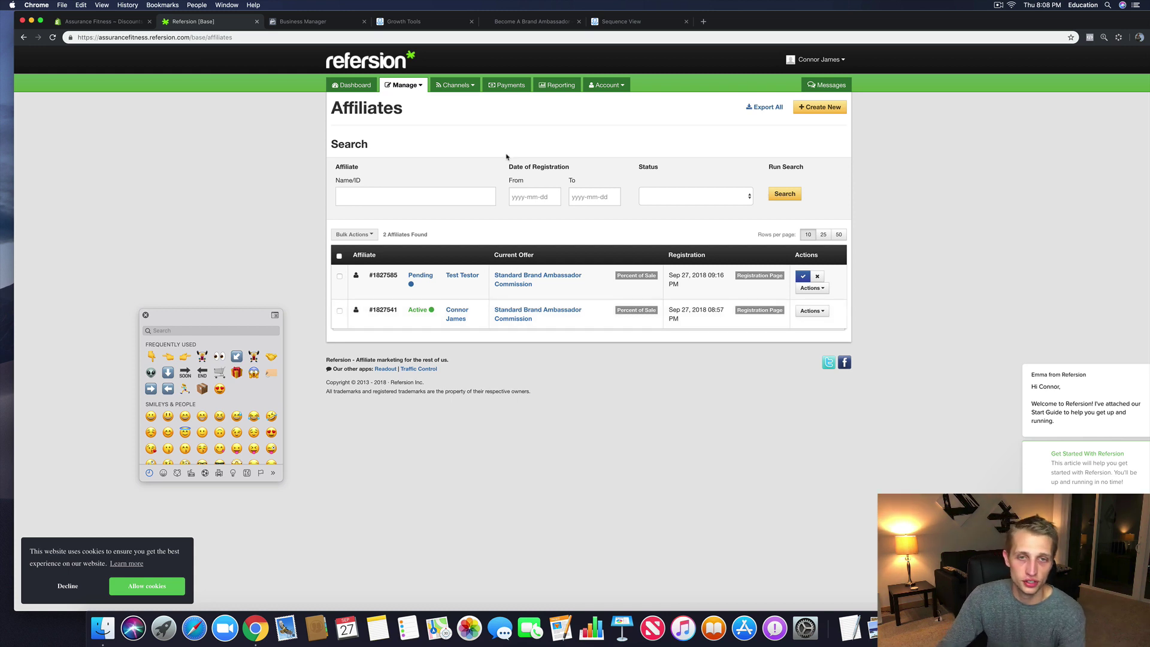
# Step: Set the affiliate search to registration dates from 2018-09-26 to 2018-09-26 and the status Pending Approval
pyautogui.click(521, 190)
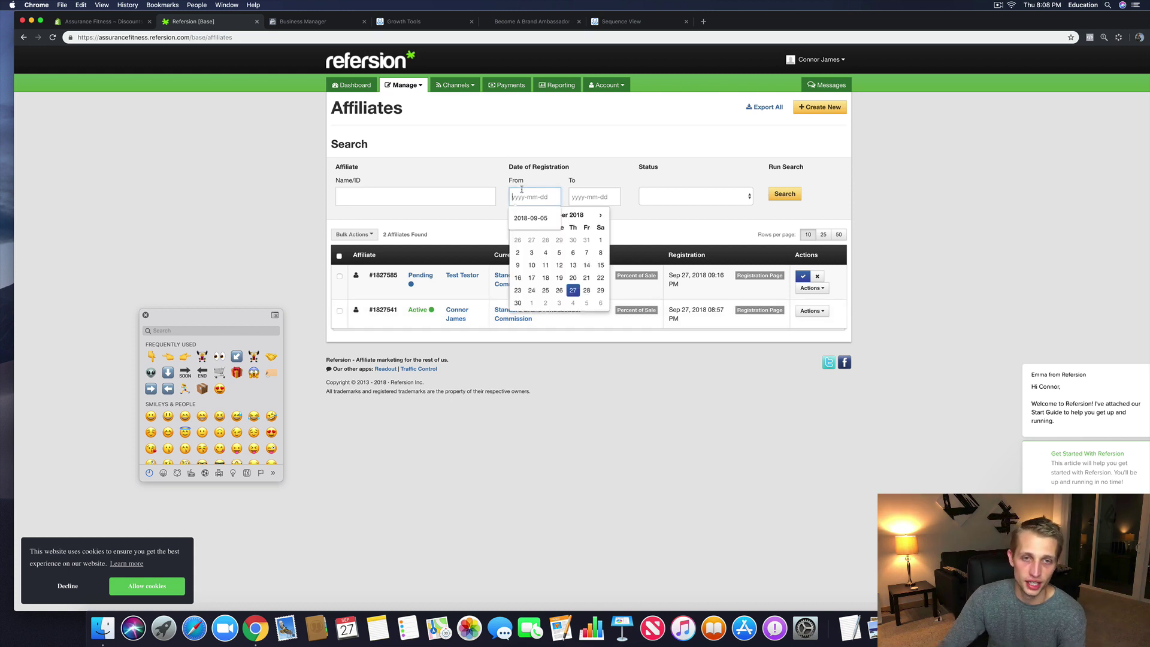
pyautogui.click(559, 290)
pyautogui.click(585, 193)
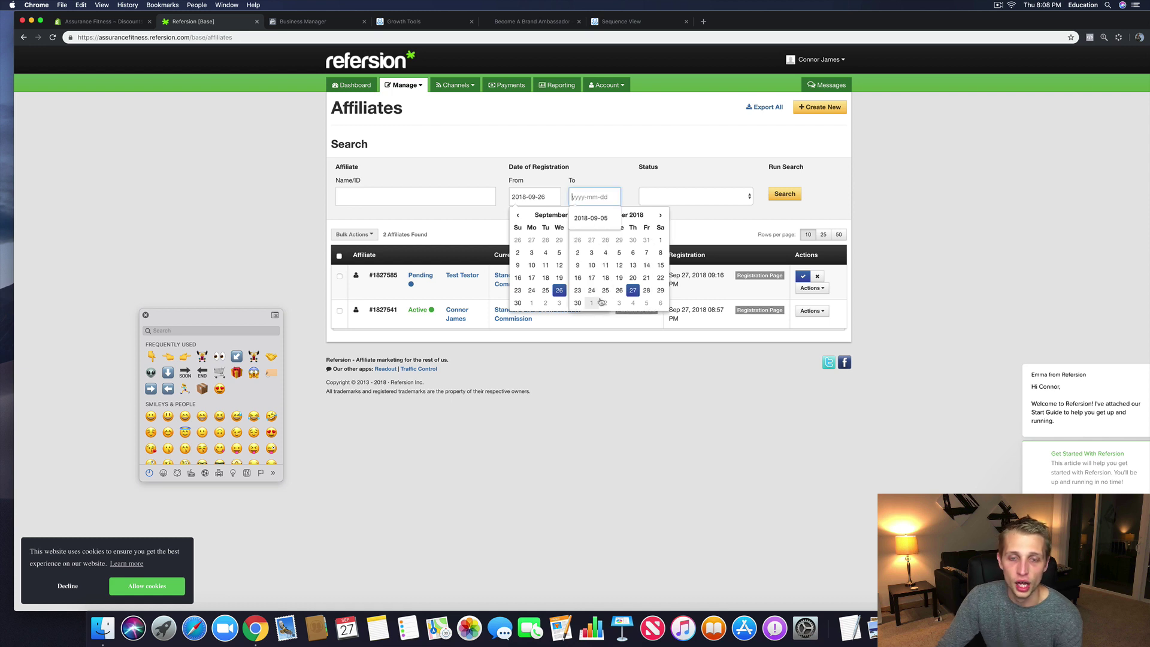
pyautogui.click(618, 290)
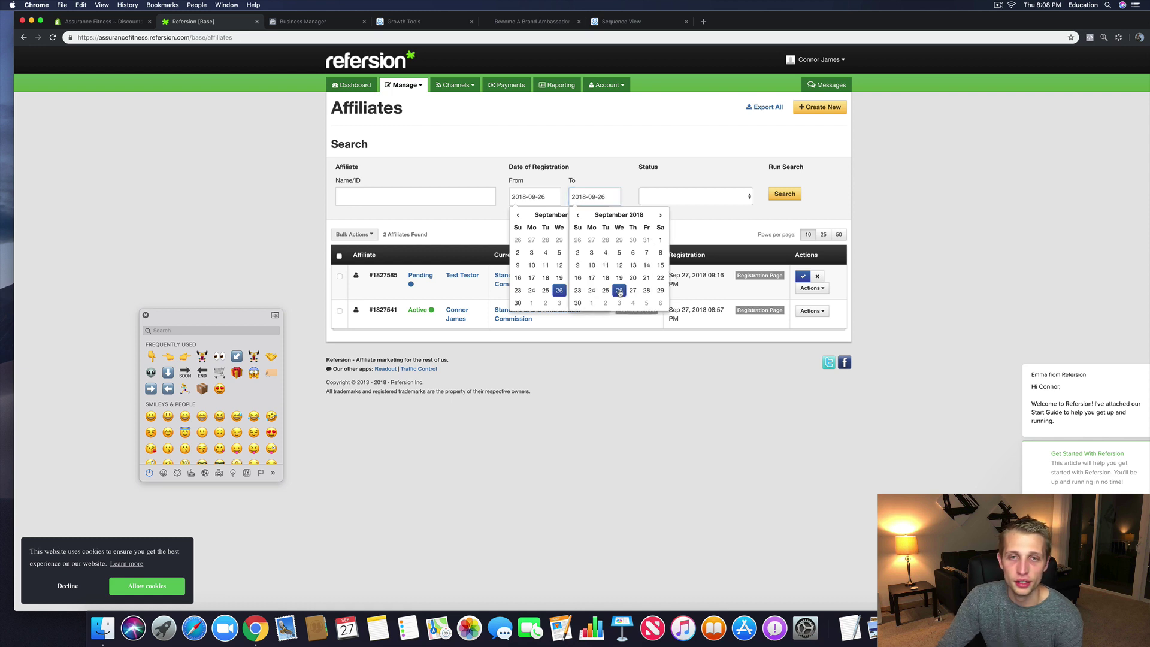
pyautogui.click(652, 193)
pyautogui.click(663, 213)
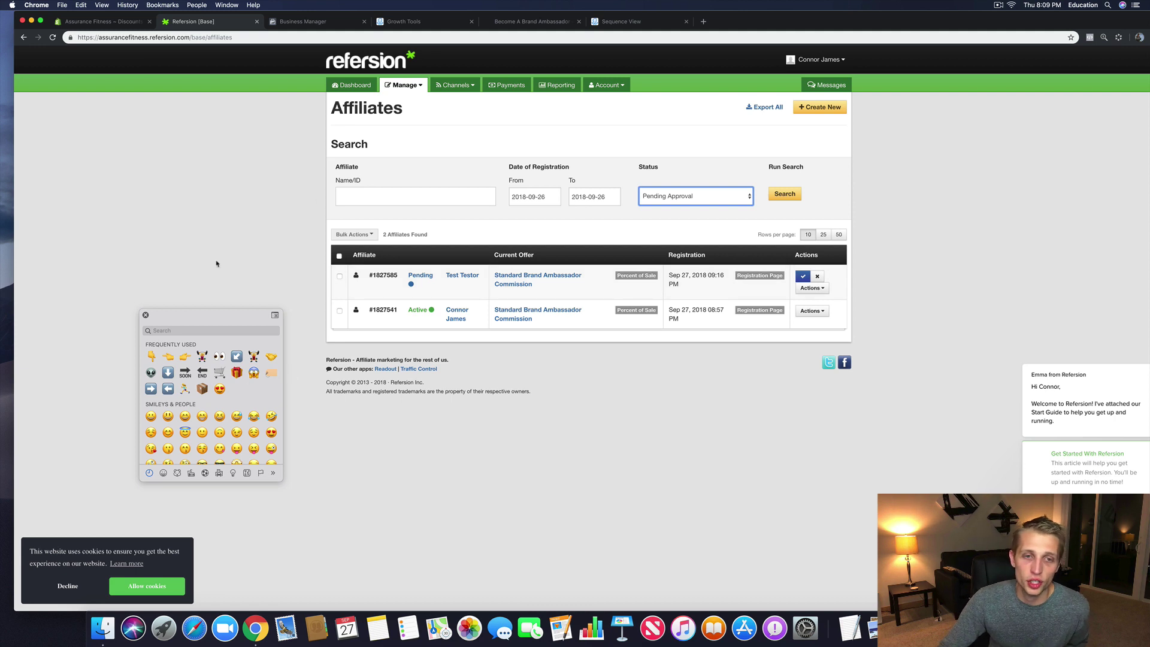
# Step: Open the New Affiliate welcome email template in the email channel settings
pyautogui.click(457, 86)
pyautogui.click(462, 124)
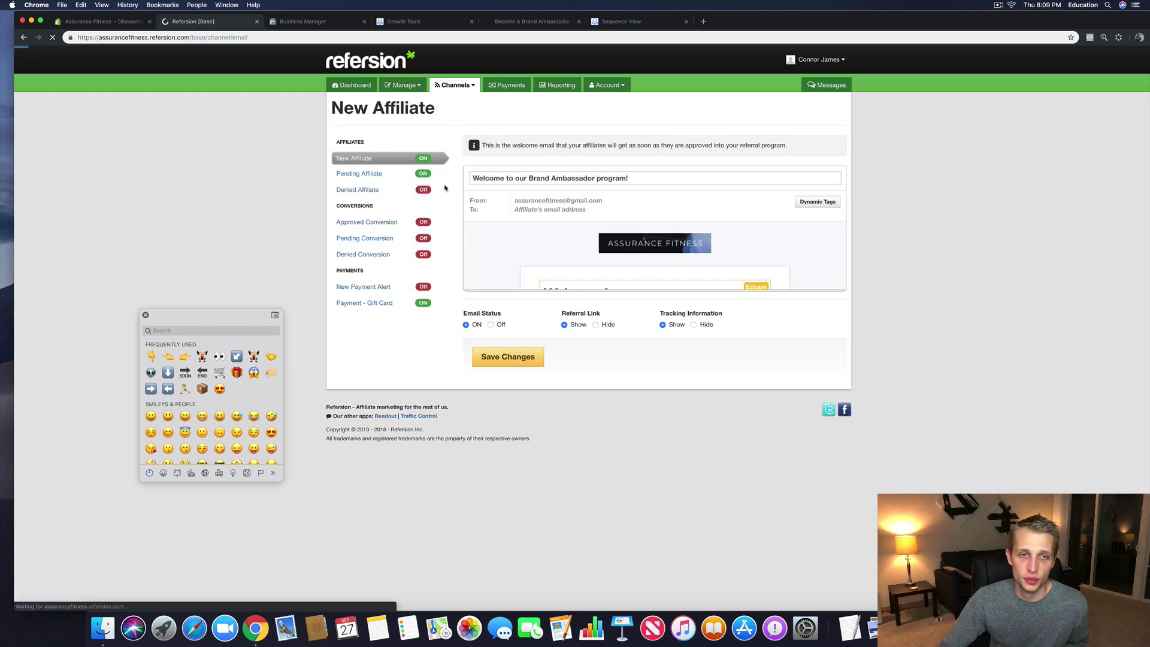
pyautogui.scroll(-3, 609, 177)
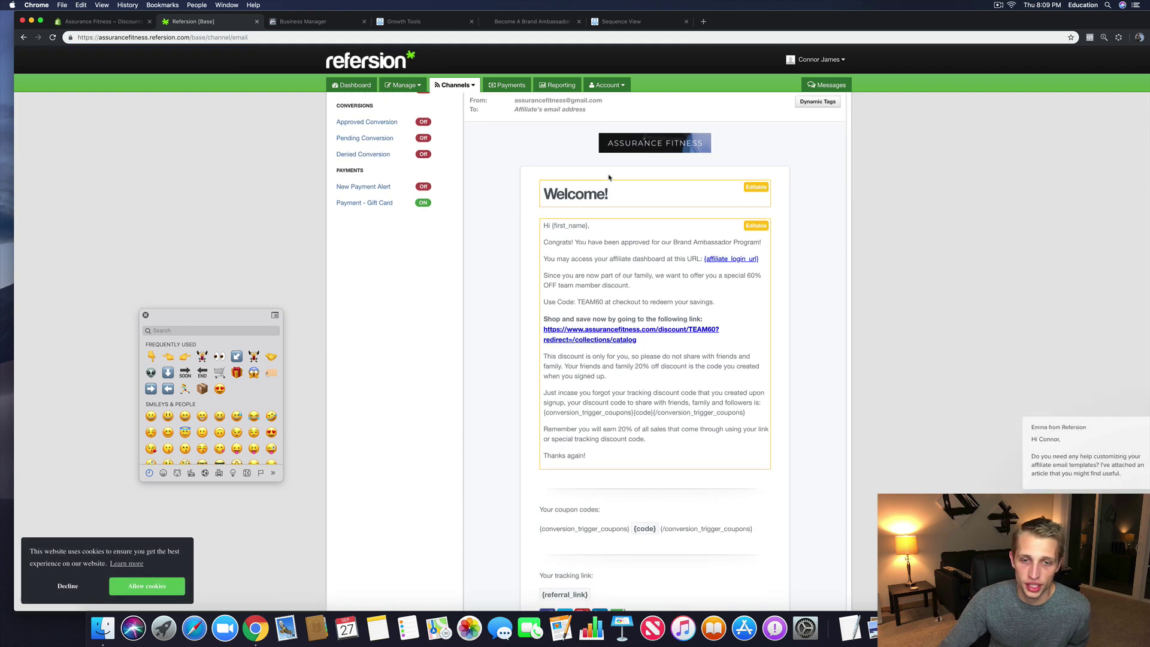
pyautogui.moveTo(744, 413); pyautogui.dragTo(506, 408)
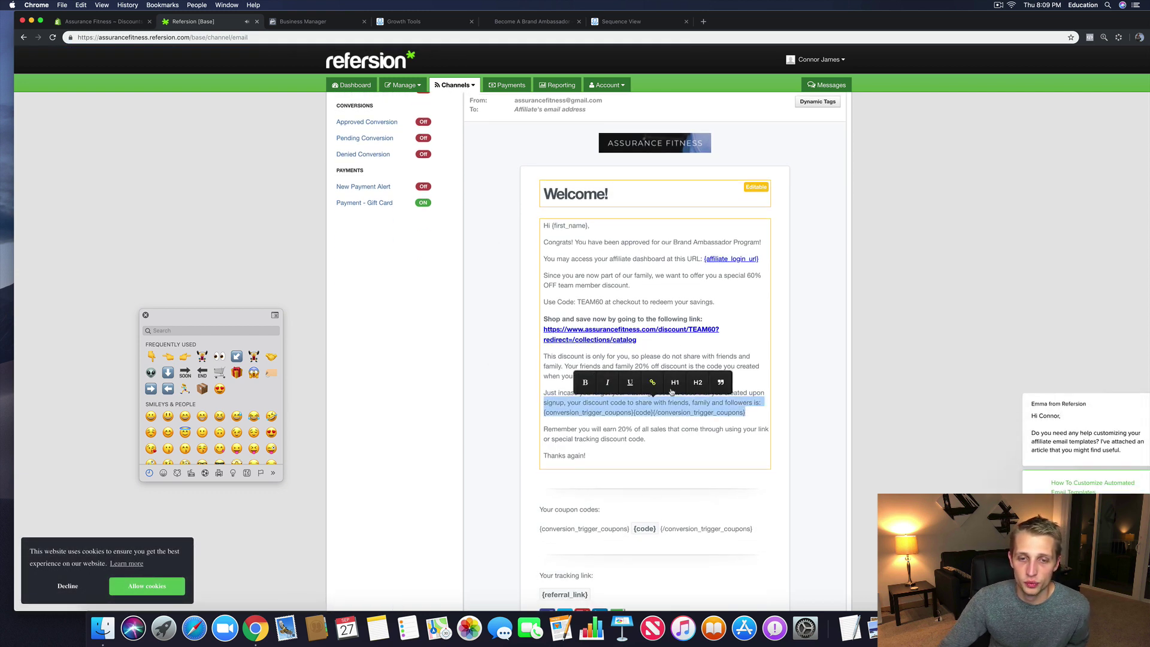
pyautogui.click(674, 385)
pyautogui.click(668, 384)
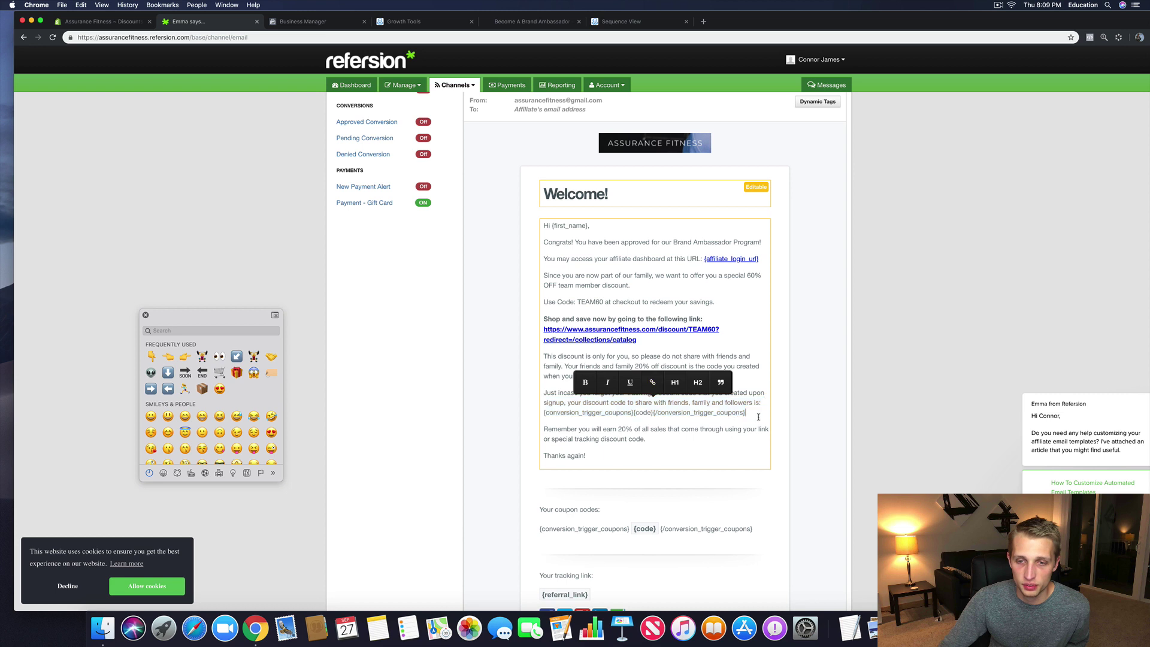
# Step: Make the {conversion_trigger_coupons}{code}{/conversion_trigger_coupons} line in the welcome email bold and underlined, and save the email
pyautogui.moveTo(745, 412); pyautogui.dragTo(513, 415)
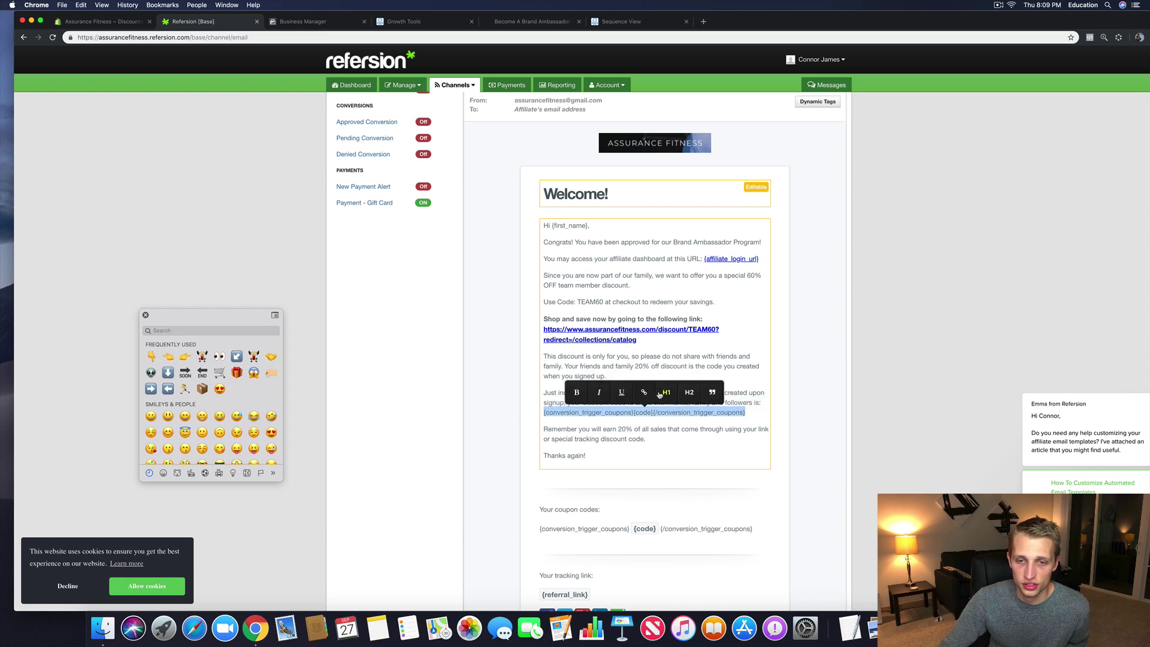
pyautogui.click(579, 395)
pyautogui.click(623, 396)
pyautogui.click(783, 431)
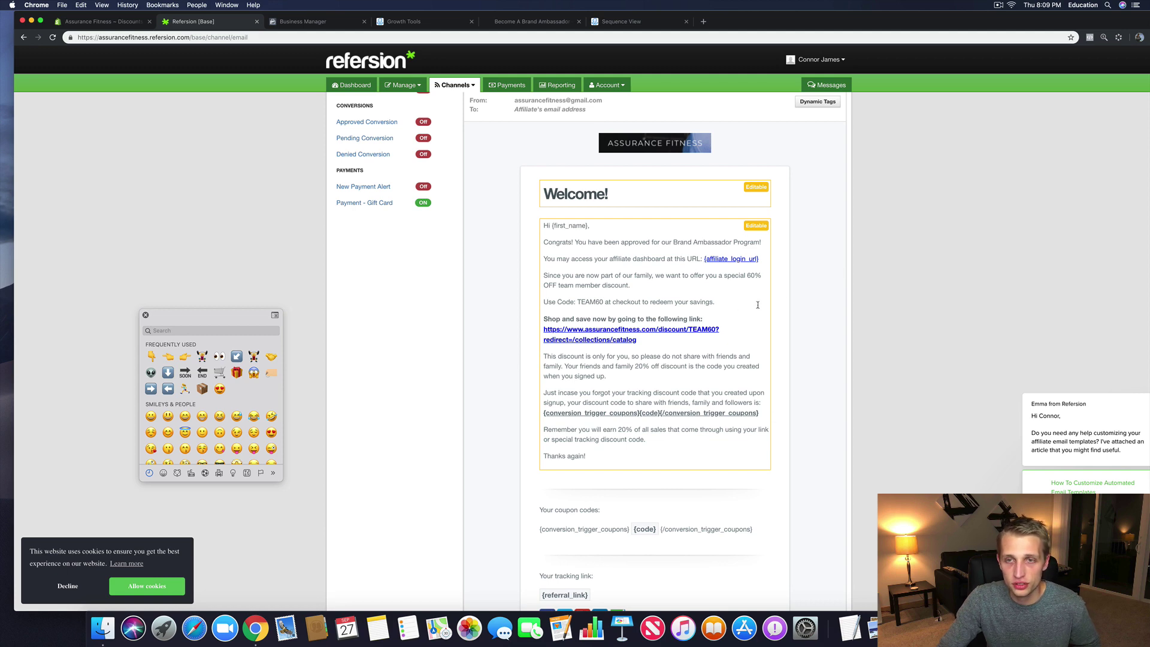
pyautogui.scroll(-5, 813, 121)
pyautogui.click(497, 518)
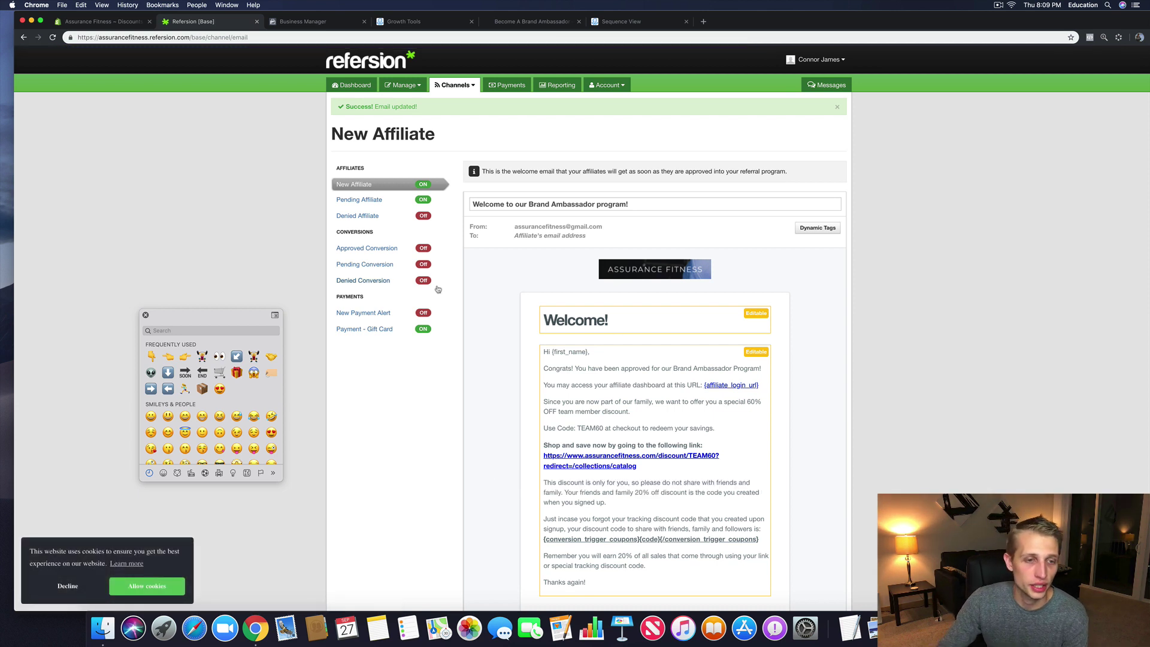
# Step: Switch to ManyChat and review the Setup and Opt-In Actions of the Brand Ambassadors Messenger Ref URL widget
pyautogui.scroll(-3, 564, 439)
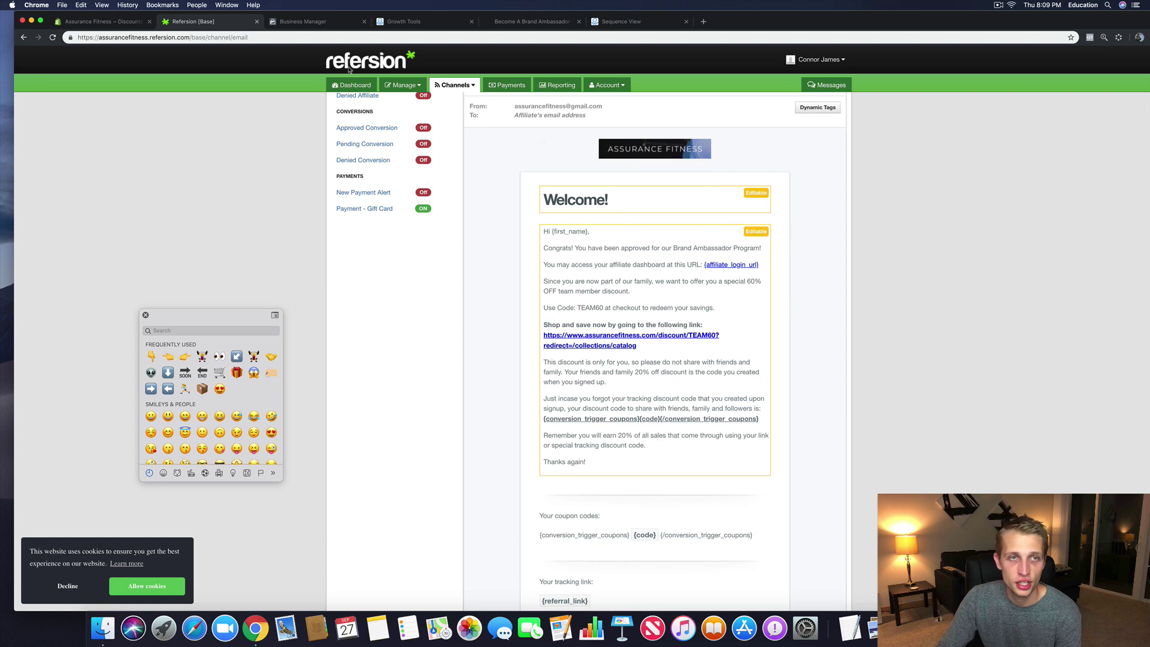
pyautogui.click(404, 21)
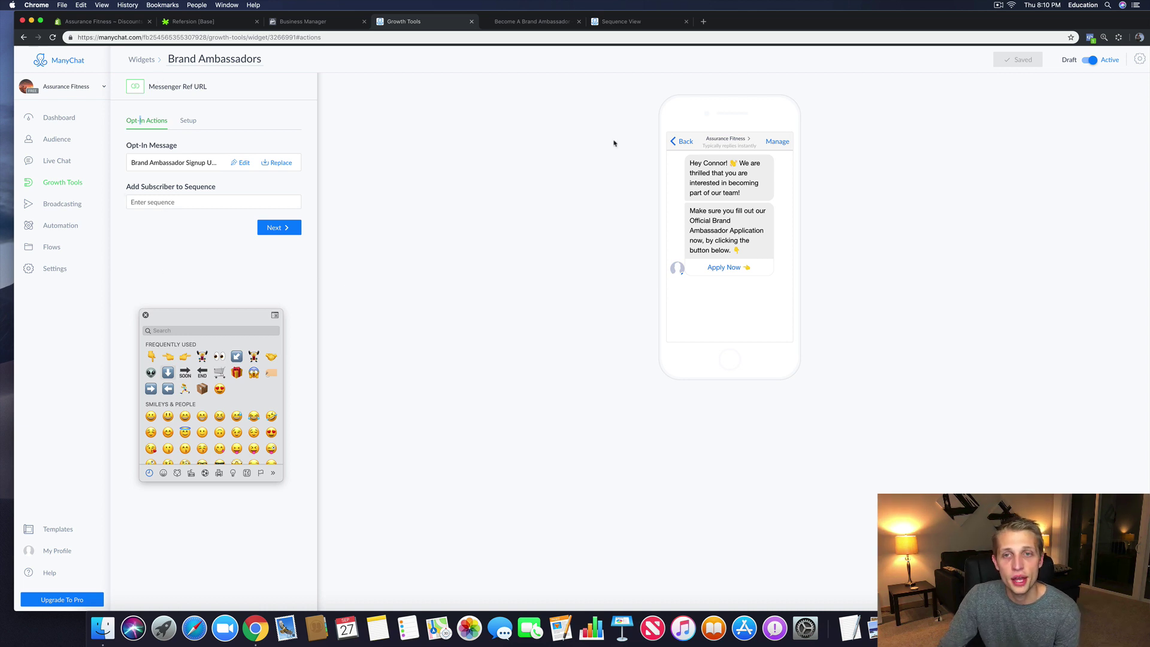
pyautogui.click(188, 121)
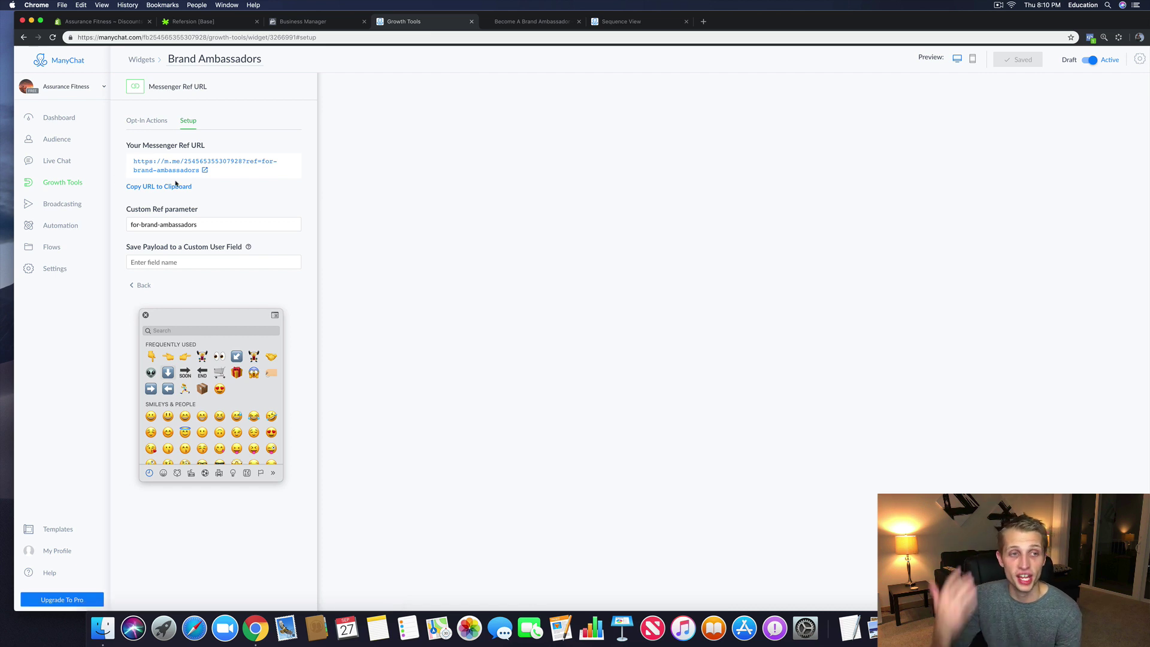
pyautogui.click(152, 126)
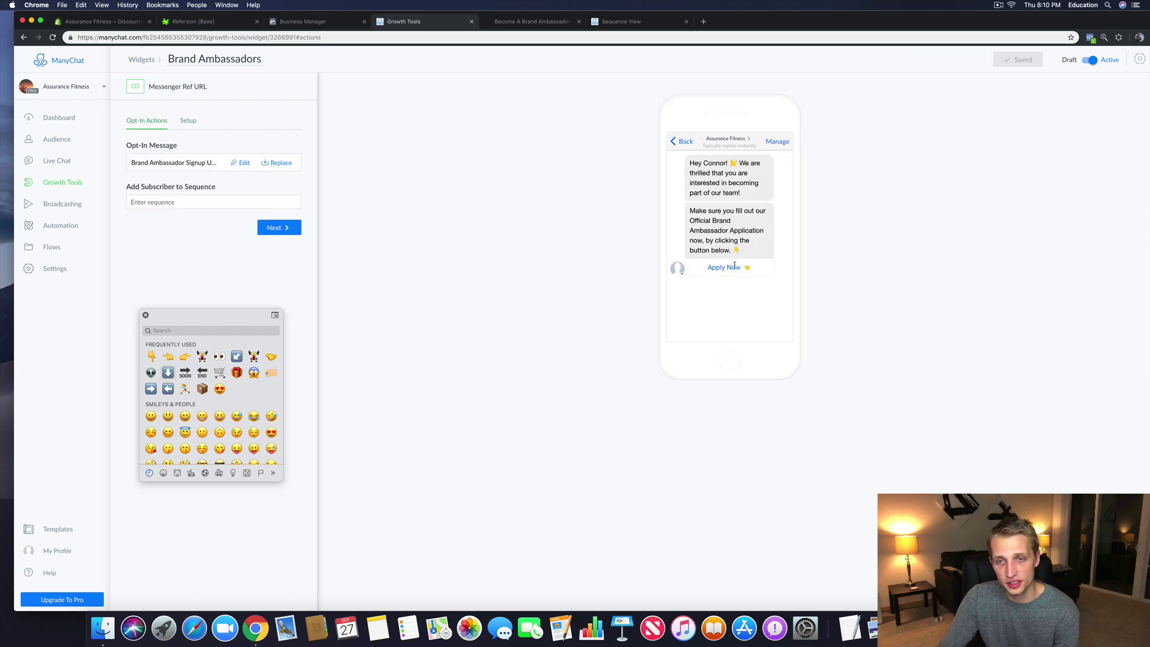
# Step: Check the website address and sequence subscription of the Apply Now button in the opt-in message, and close its settings
pyautogui.click(241, 162)
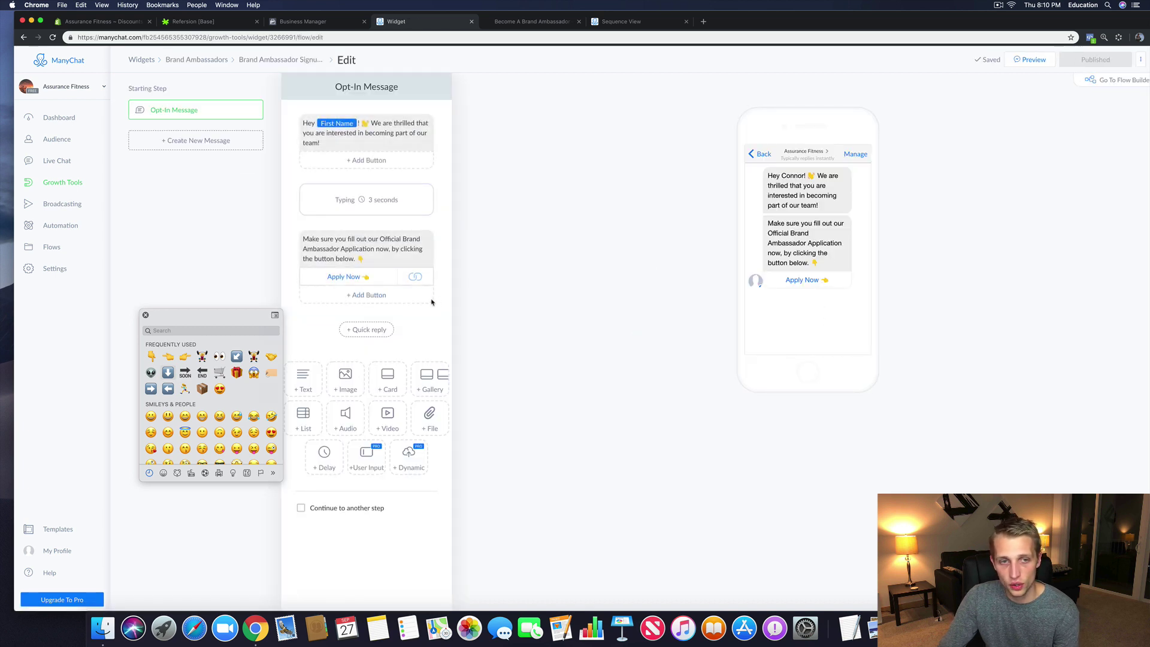
pyautogui.click(368, 278)
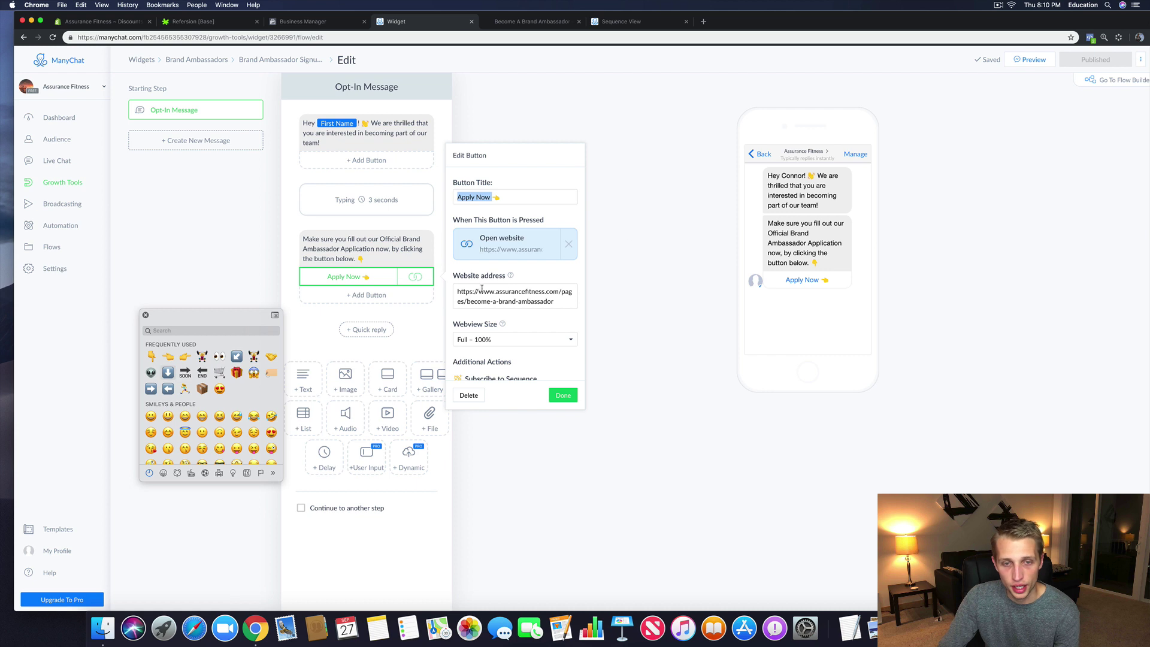
pyautogui.scroll(-2, 520, 306)
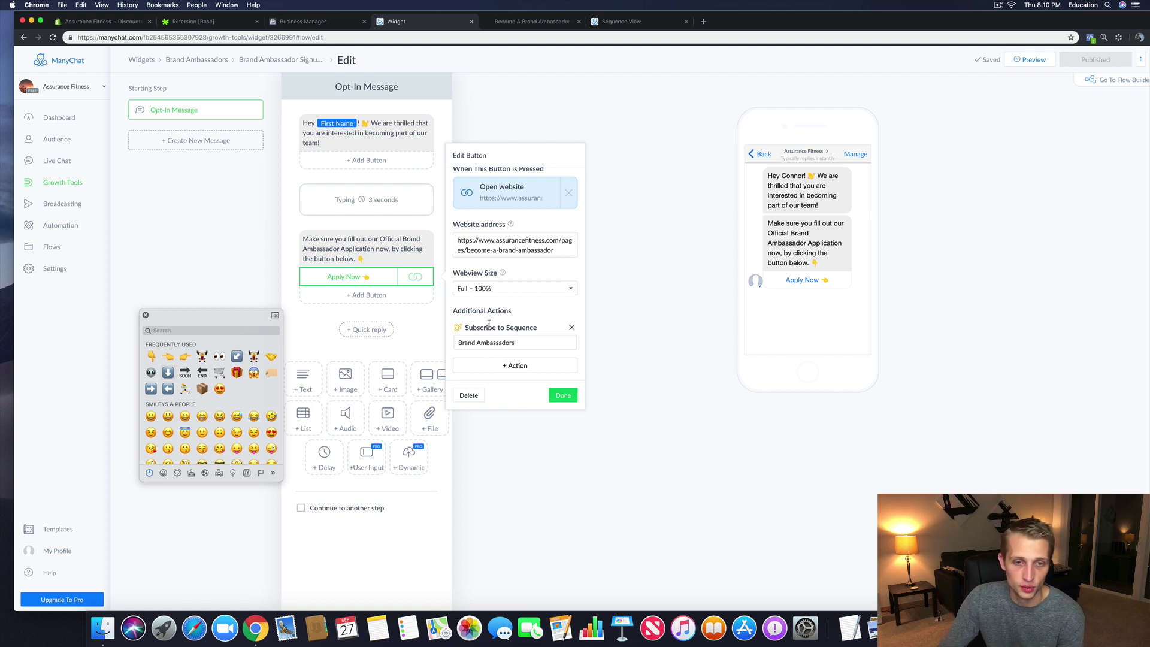
pyautogui.click(562, 396)
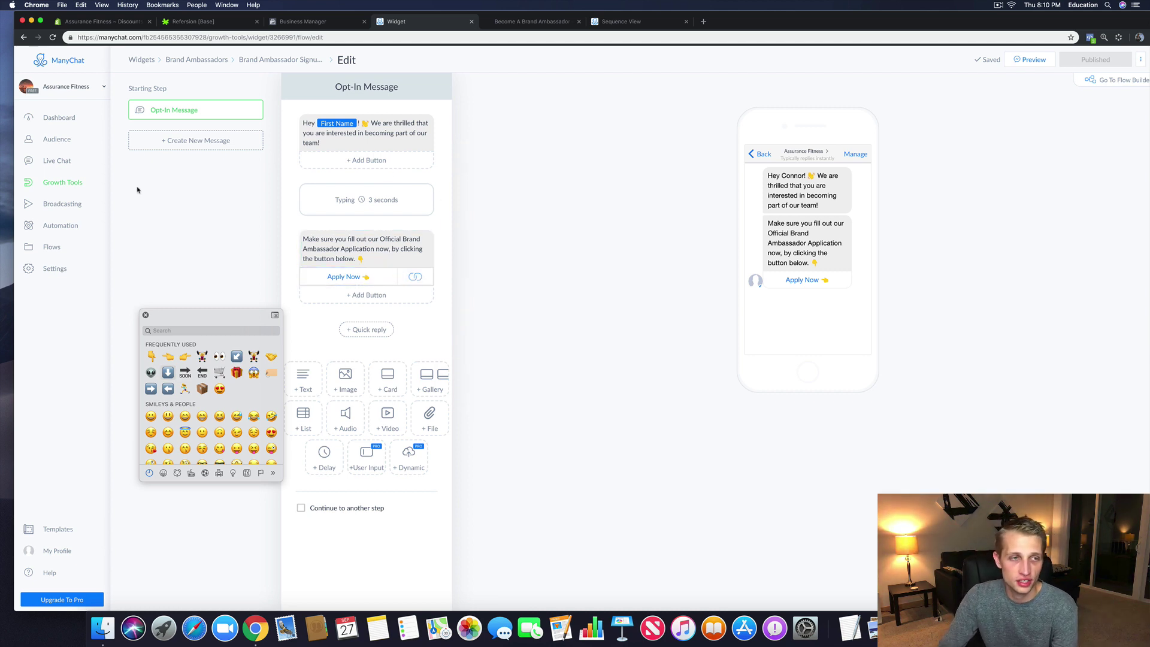
# Step: Open the Brand Ambassadors sequence from the automation sequences
pyautogui.click(47, 225)
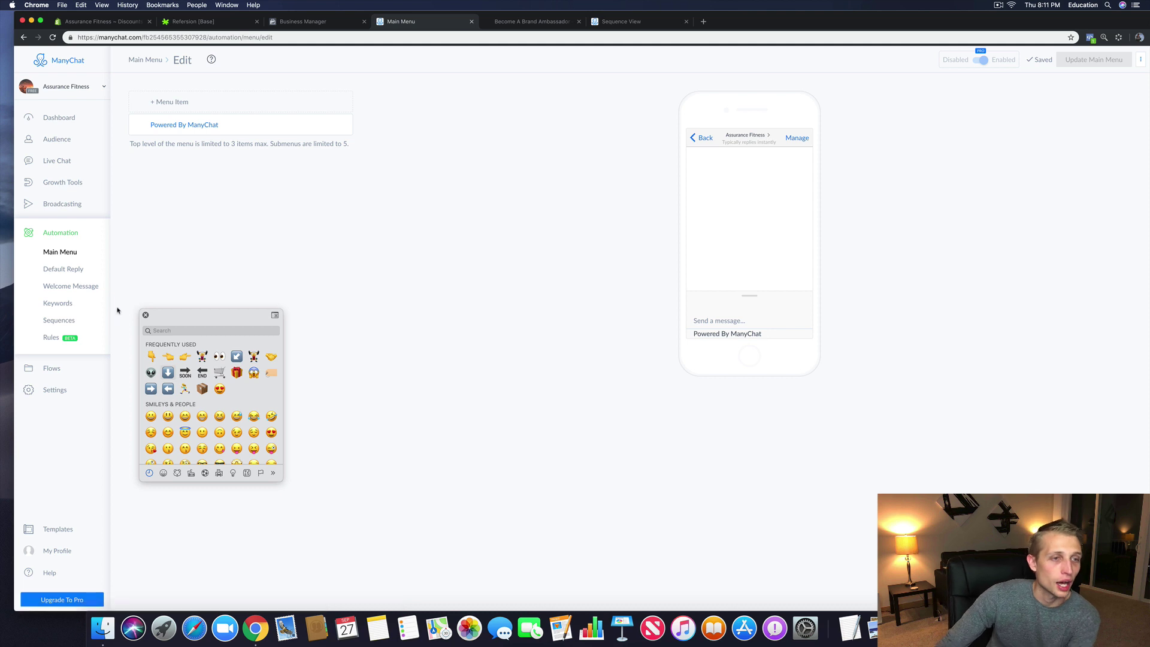
pyautogui.click(60, 320)
pyautogui.moveTo(236, 323); pyautogui.dragTo(219, 395)
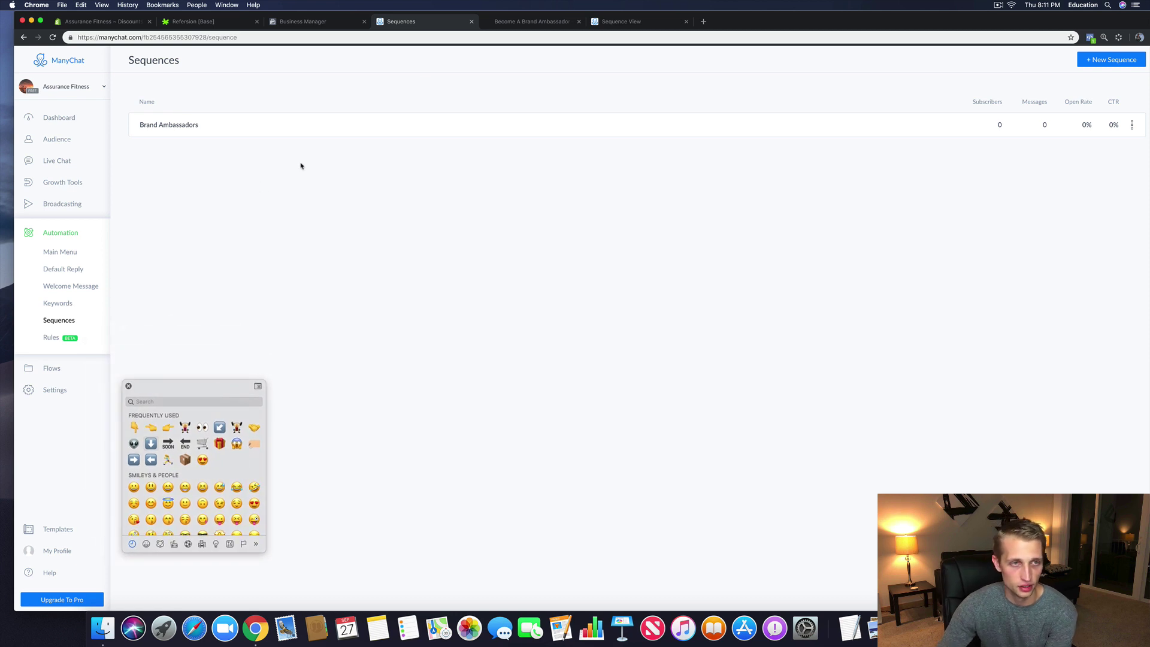
pyautogui.click(1061, 133)
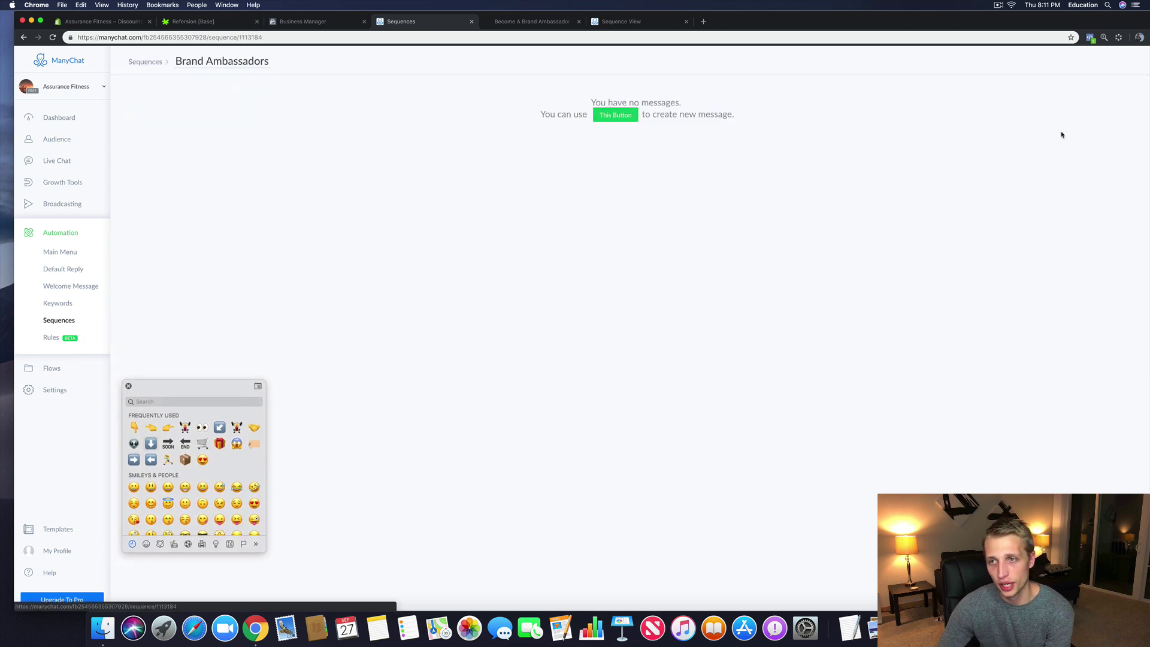
# Step: Add three messages to the empty Brand Ambassadors sequence
pyautogui.click(621, 119)
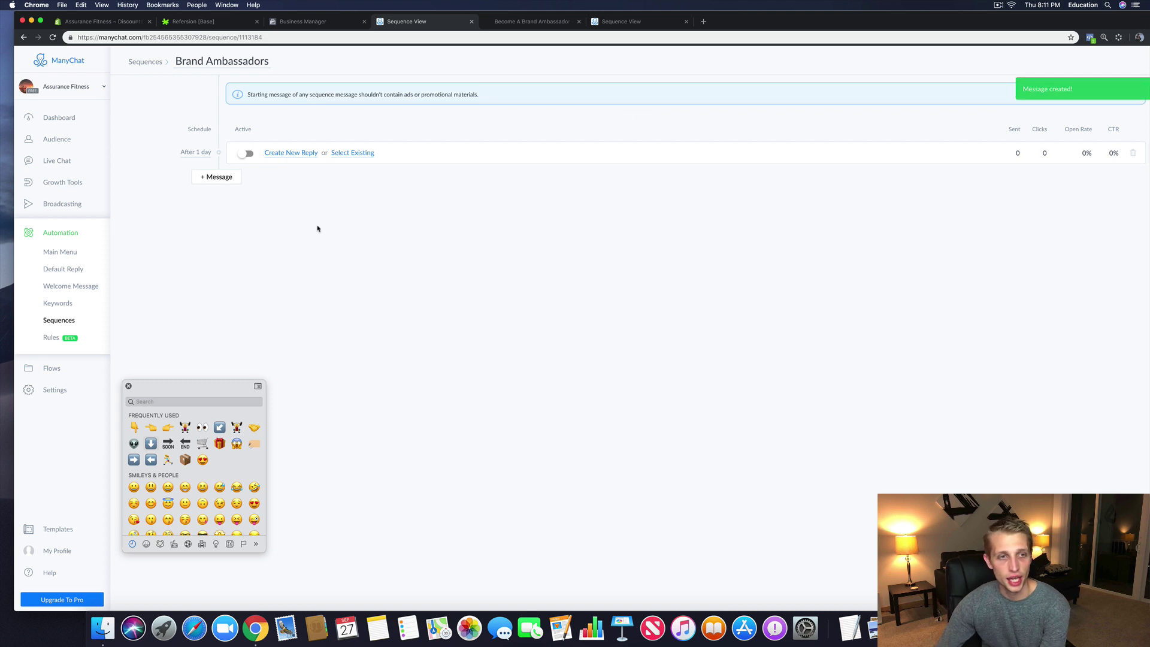
pyautogui.click(223, 176)
pyautogui.click(222, 203)
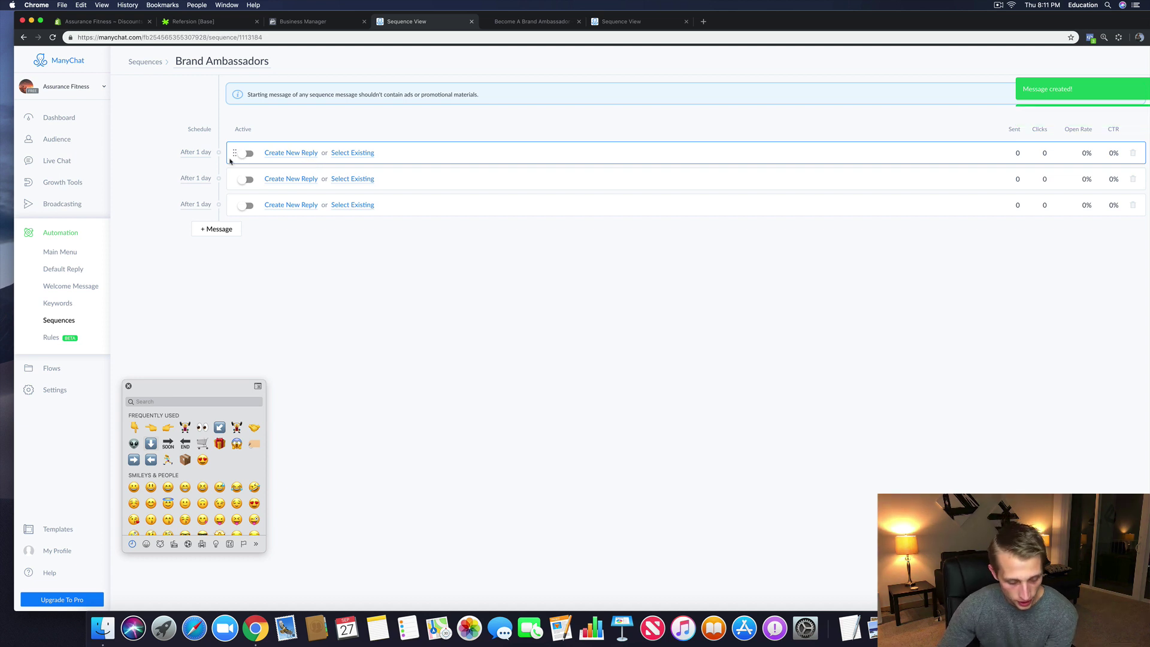
# Step: Schedule the first sequence message for 1 hour after a user subscribes, and save the schedule
pyautogui.click(202, 153)
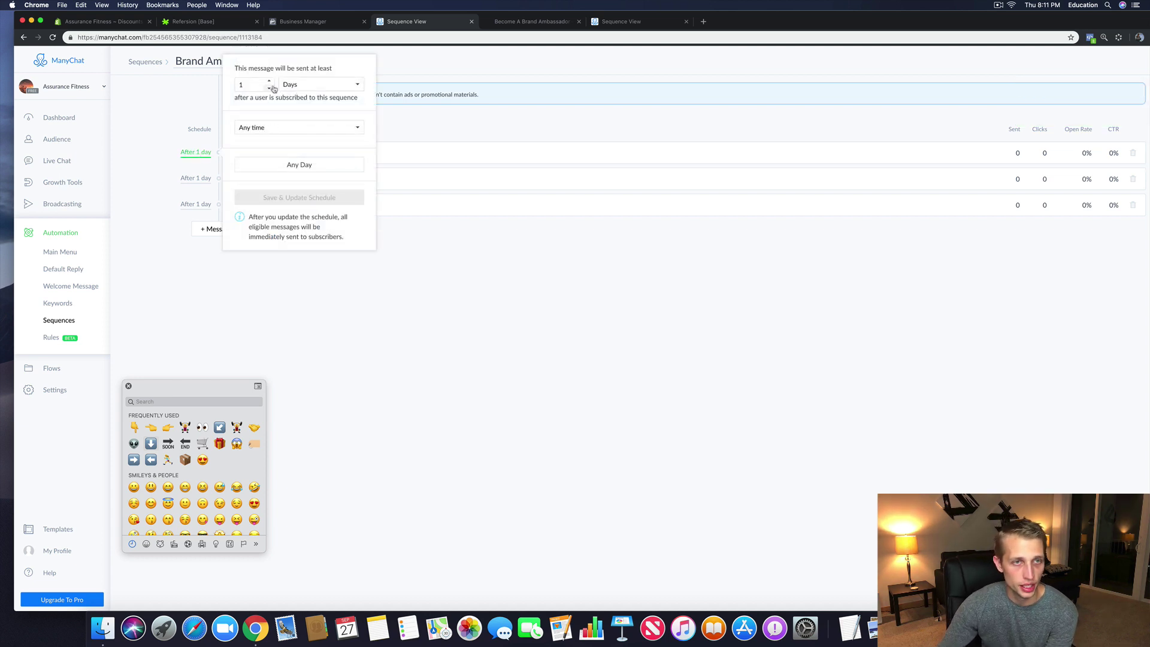
pyautogui.click(299, 84)
pyautogui.click(297, 75)
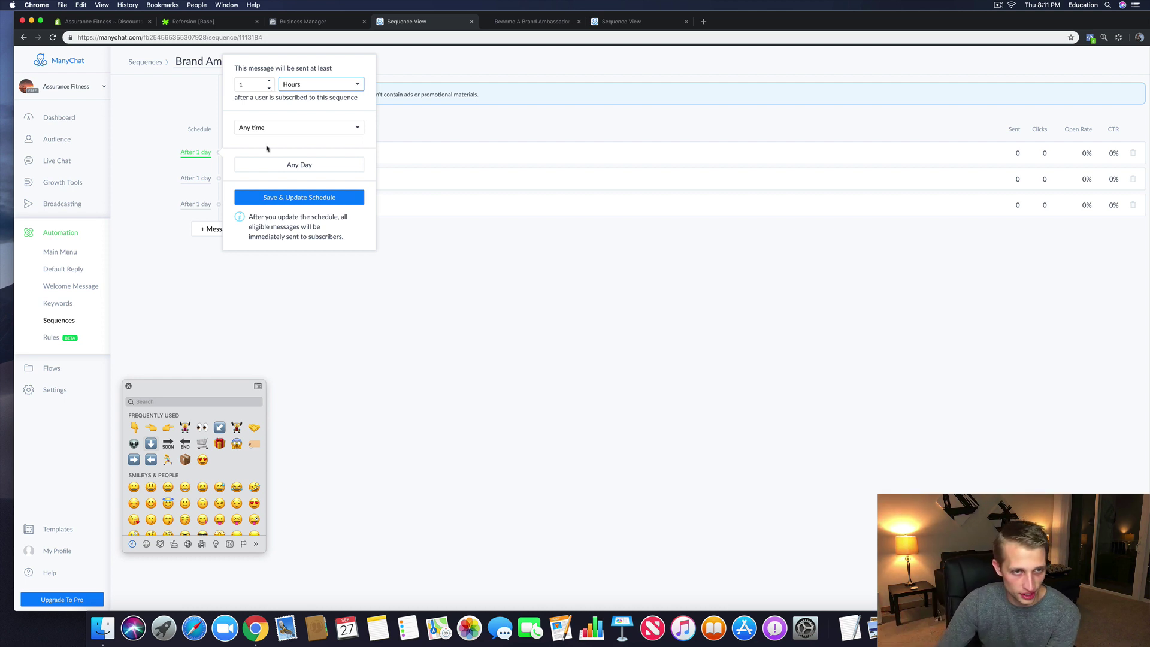
pyautogui.click(282, 196)
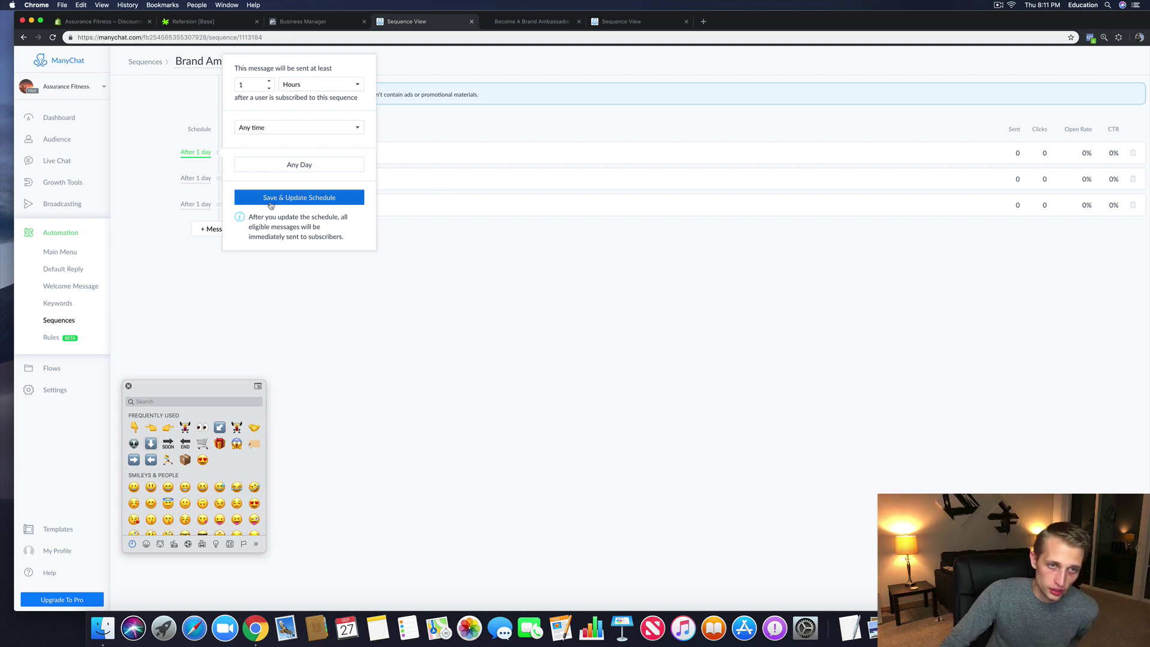
# Step: Finish the first message's 1-hour schedule and set the second message to send 2 days after the previous message, saving the schedule
pyautogui.click(623, 288)
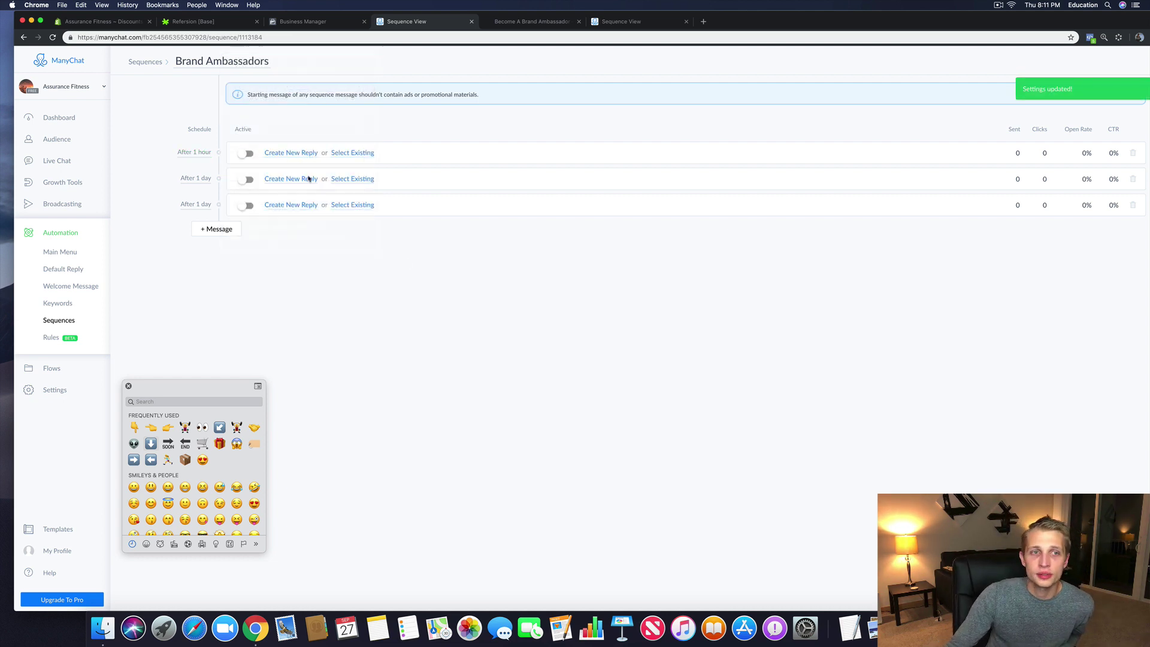
pyautogui.click(200, 180)
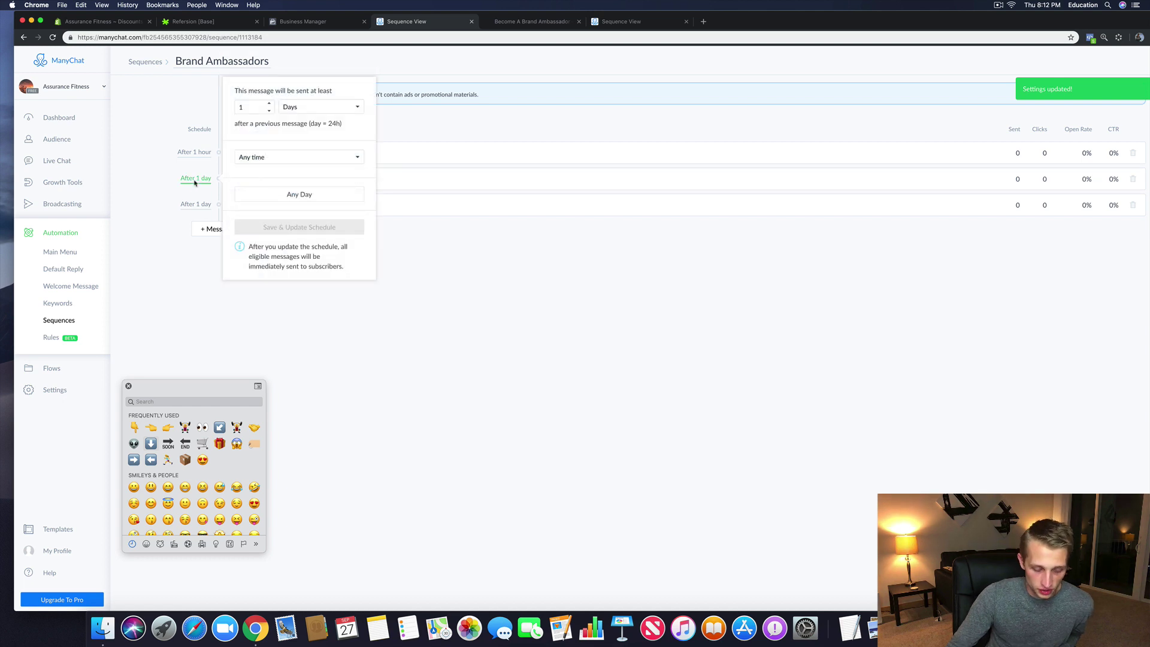
pyautogui.click(255, 109)
pyautogui.click(268, 110)
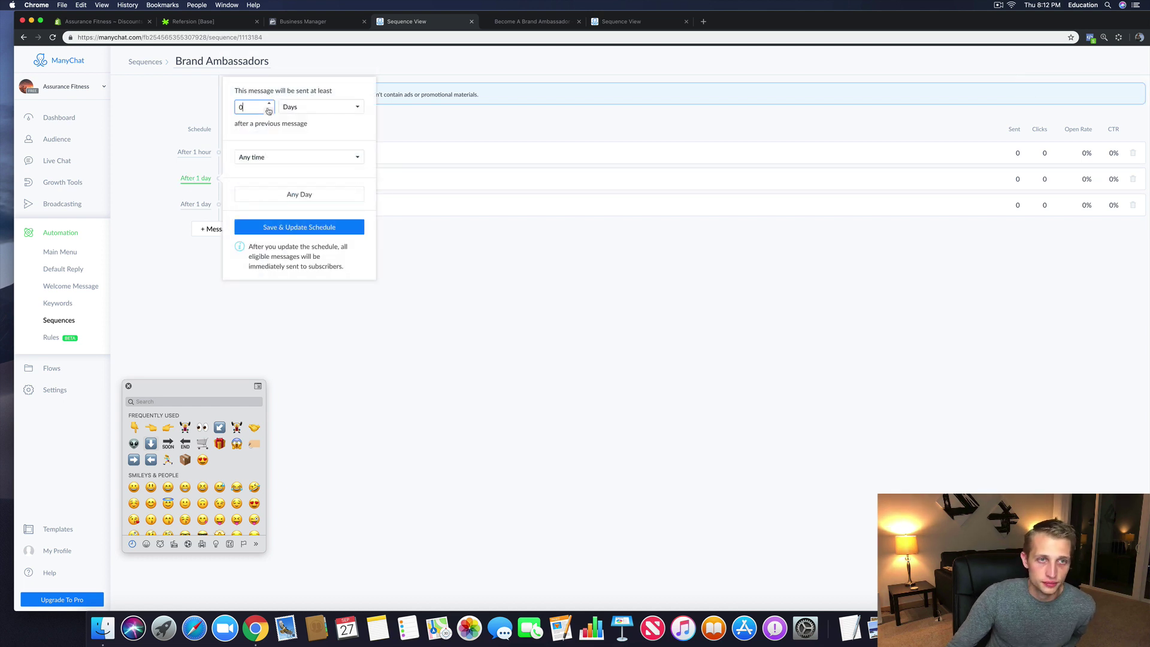
pyautogui.click(269, 104)
pyautogui.click(269, 104)
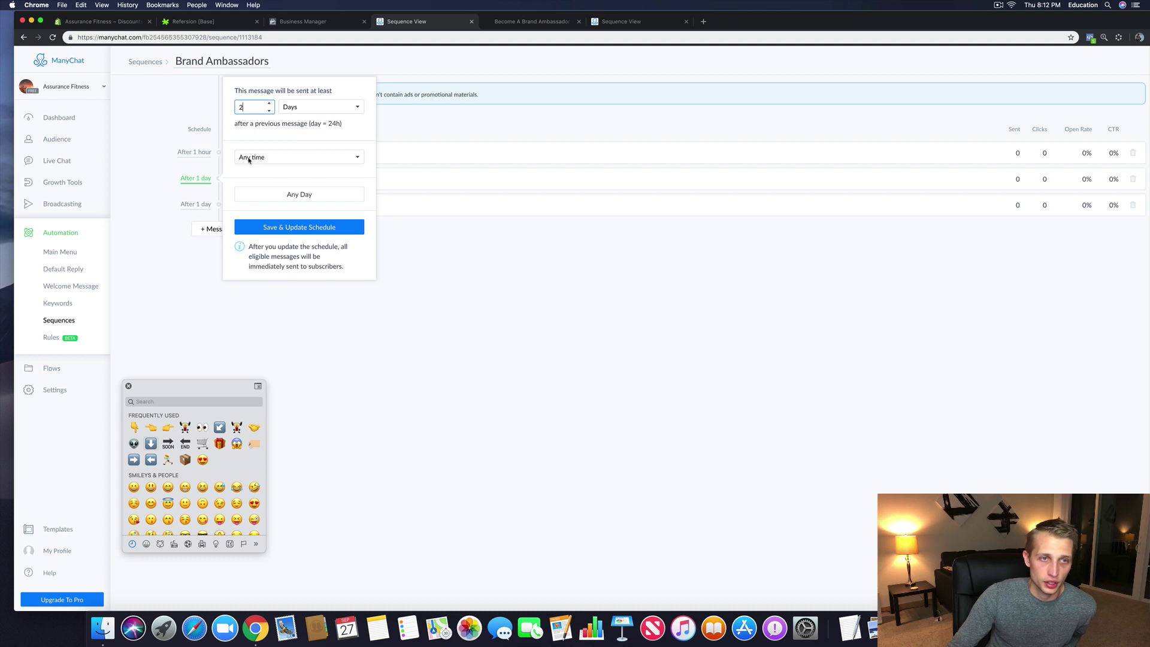
pyautogui.click(299, 228)
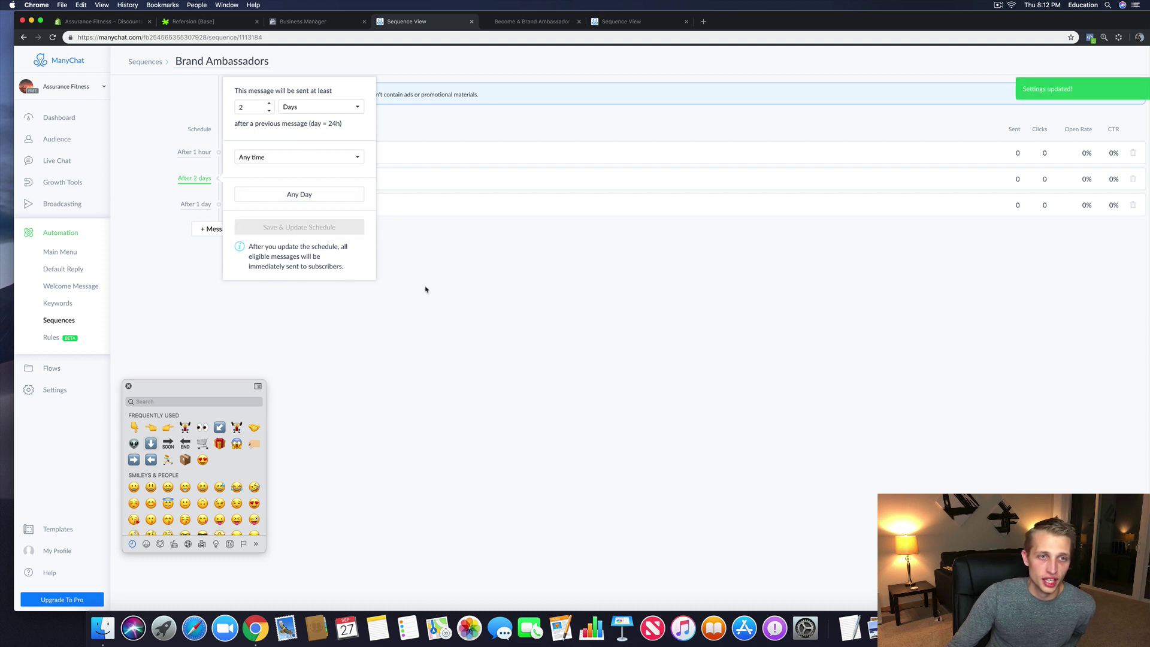
pyautogui.click(184, 287)
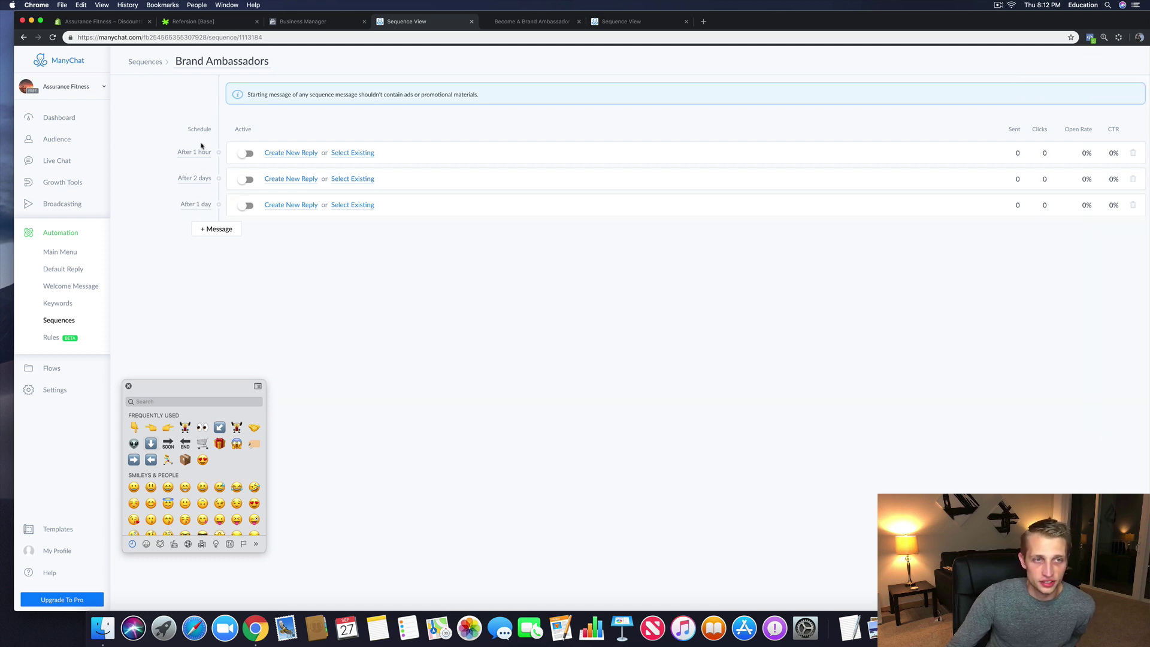
# Step: Create a new reply for the message scheduled after 1 hour and begin its text with "Thank you"
pyautogui.click(289, 154)
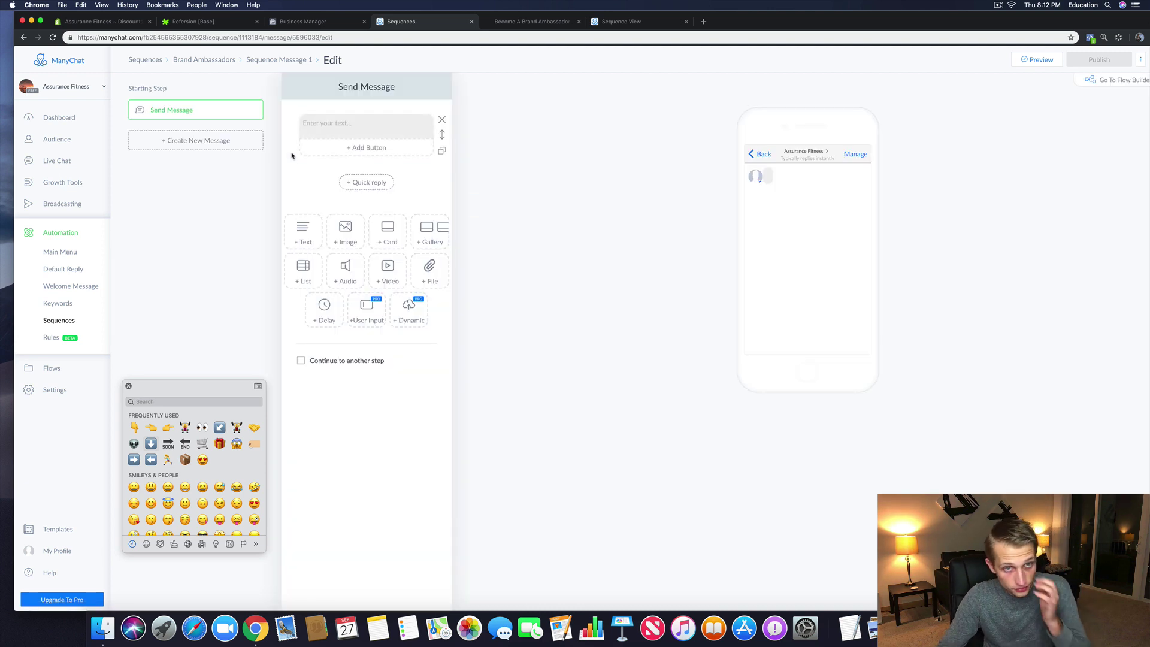
pyautogui.click(332, 126)
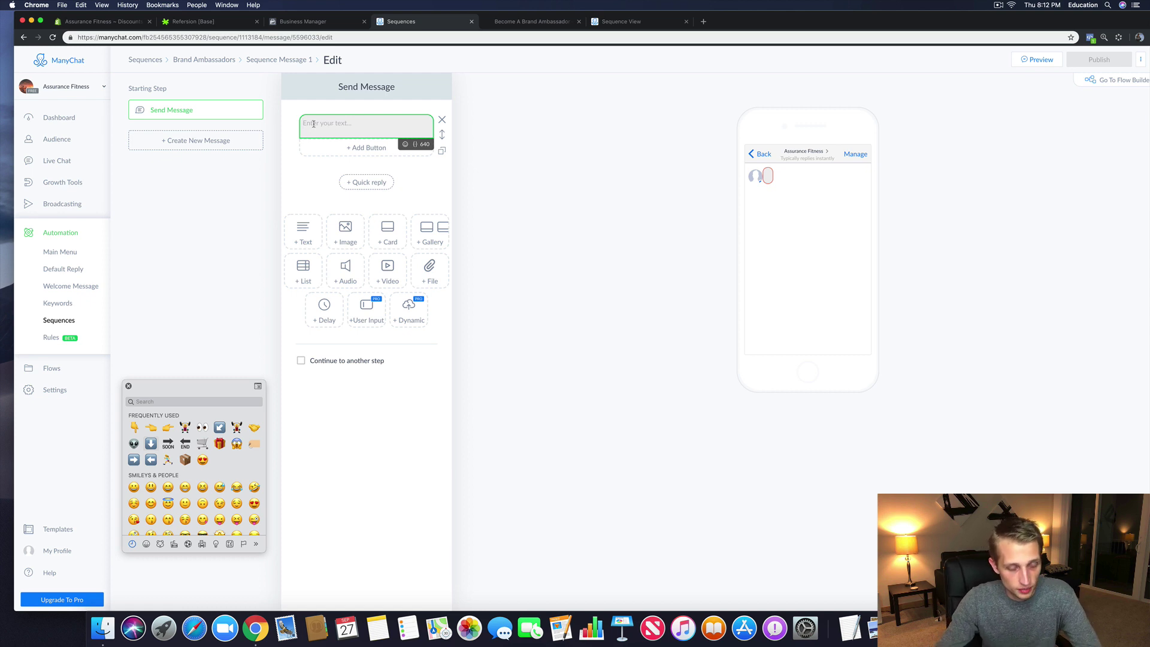
pyautogui.write('Than')
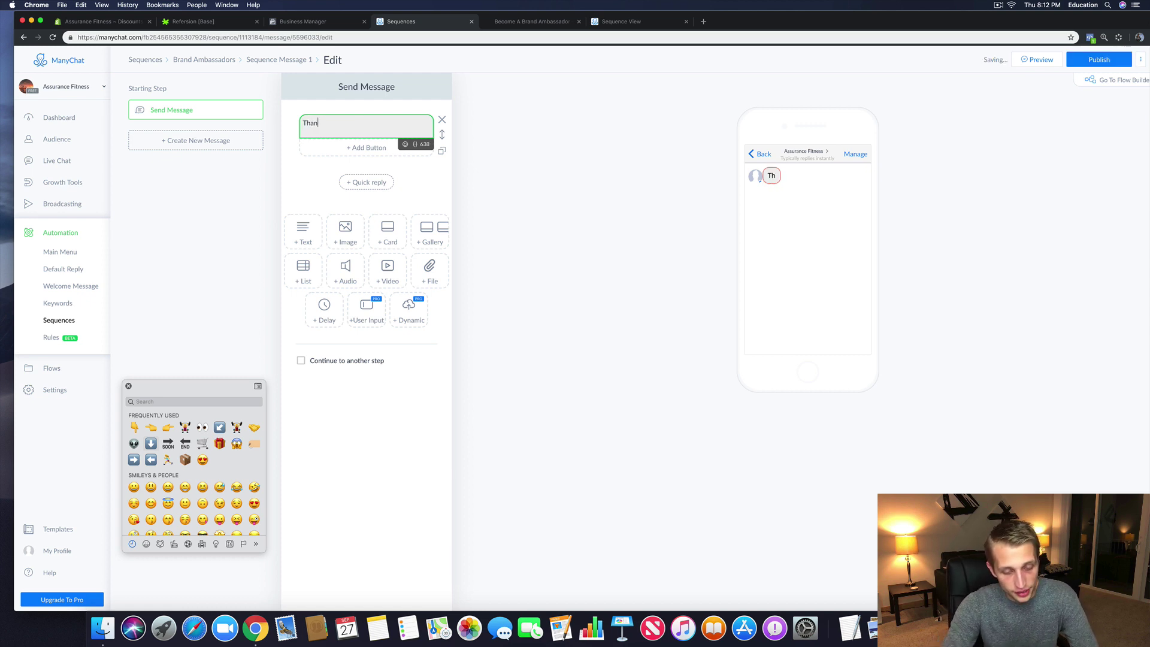
pyautogui.write('k you')
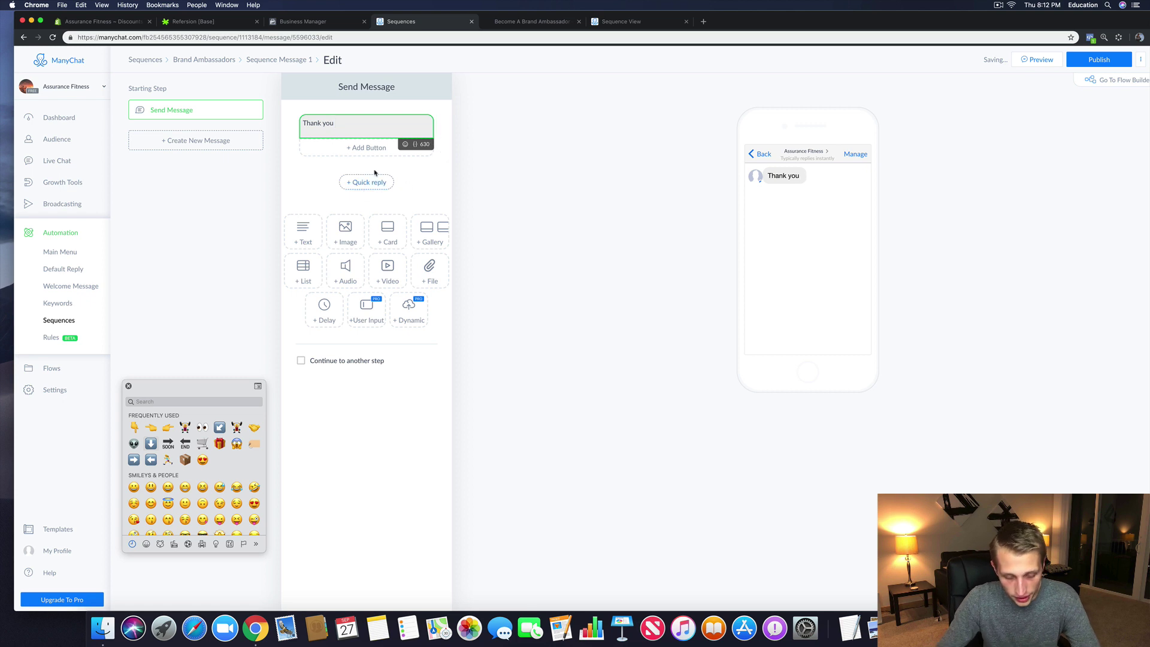
pyautogui.click(416, 144)
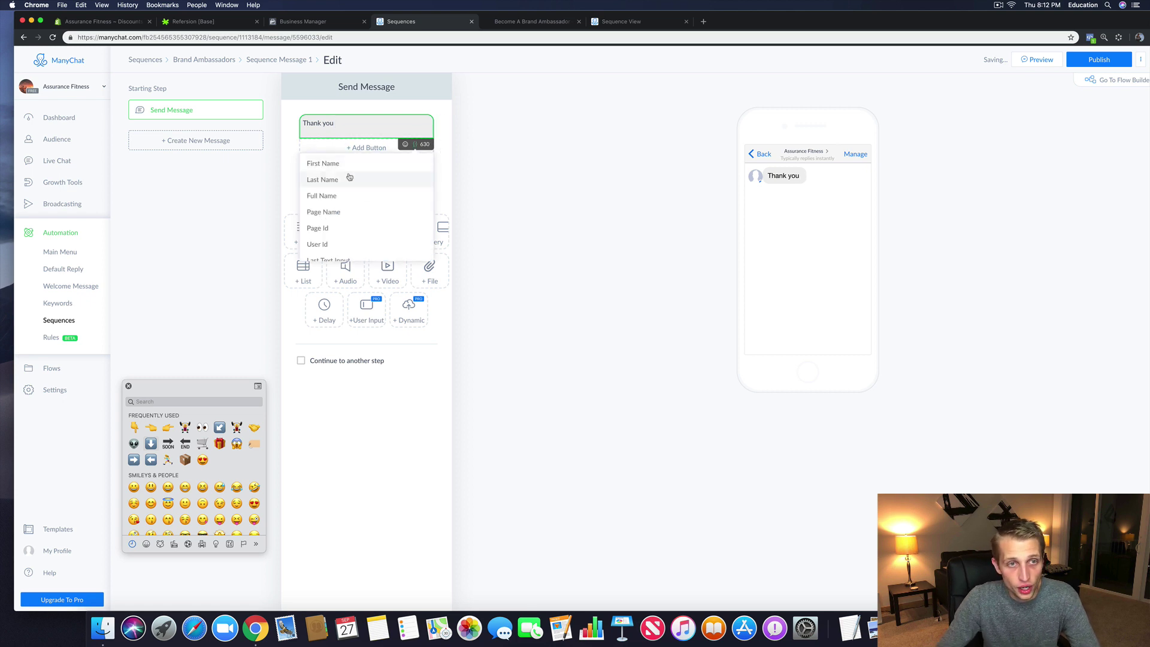
pyautogui.click(377, 124)
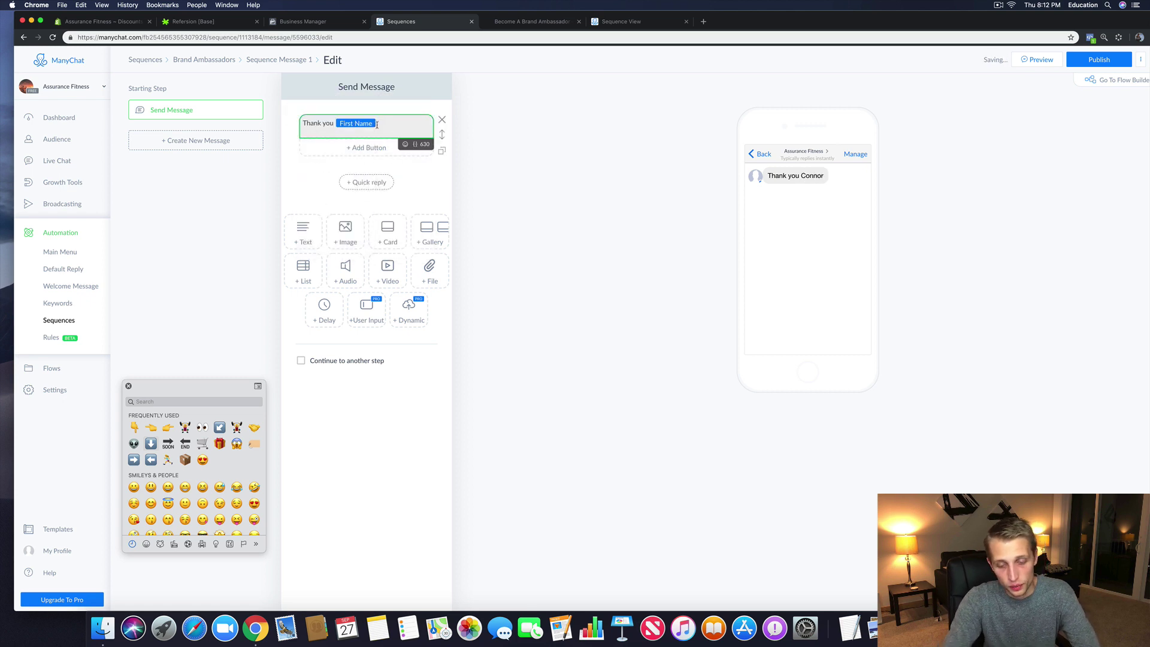
pyautogui.press('BackSpace')
# Step: Insert the Full Name variable after "Thank you" and continue with "for applying to become a part of our Brand Ambassador Program!"
pyautogui.click(416, 145)
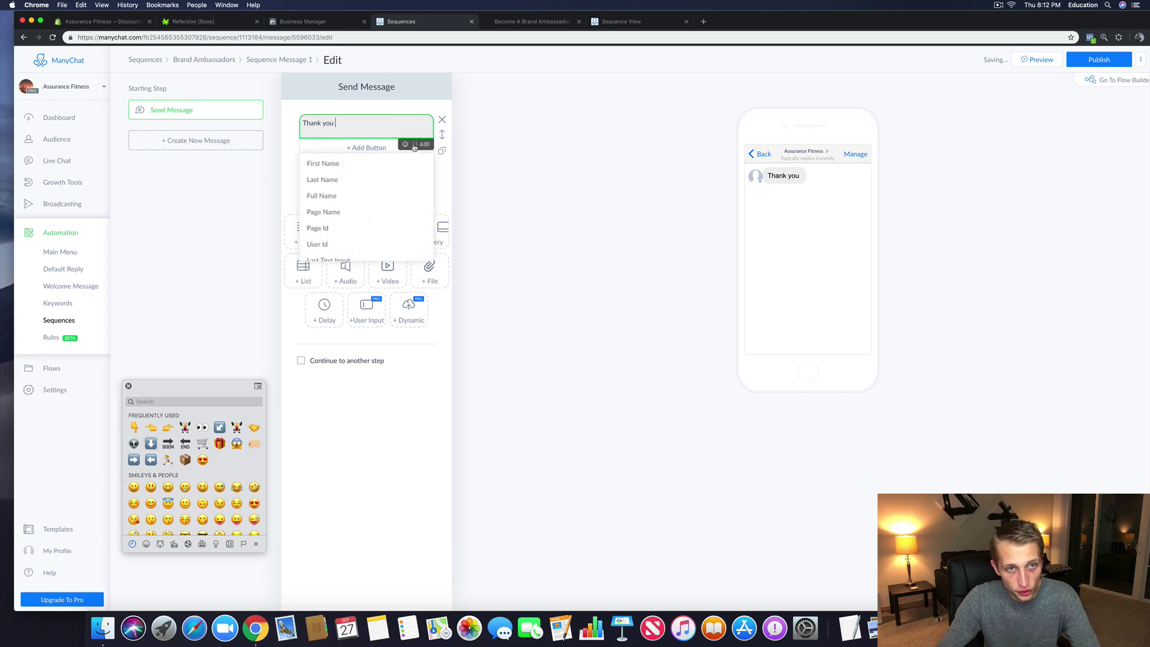
pyautogui.click(353, 193)
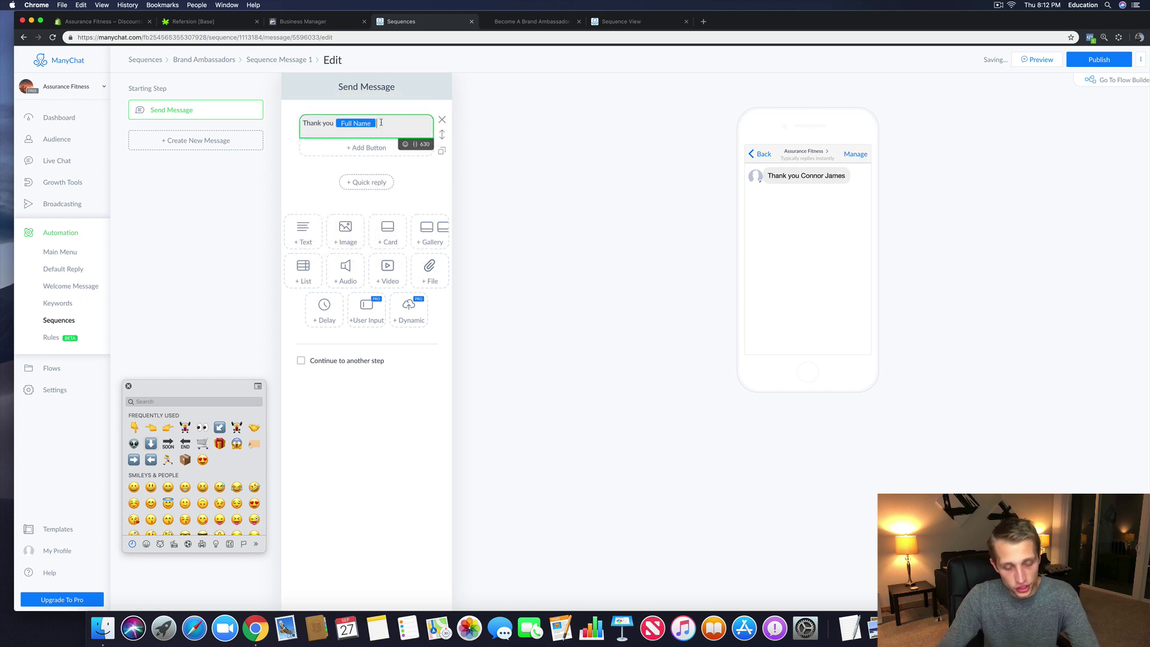
pyautogui.write('for ou')
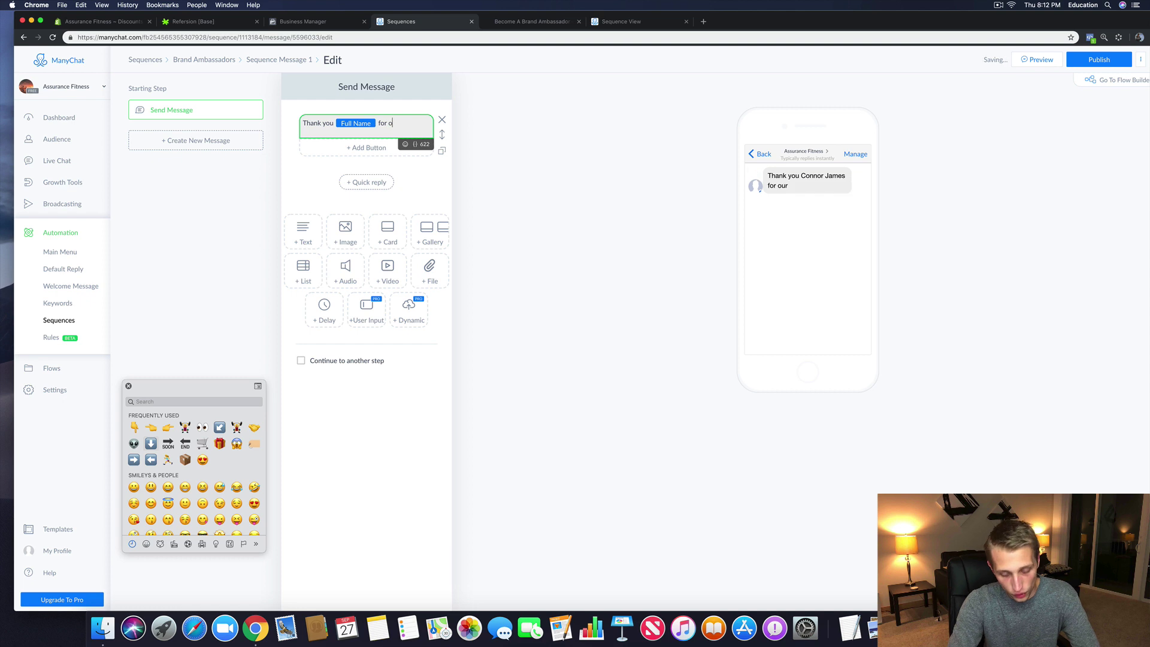
pyautogui.press('BackSpace')
pyautogui.press('BackSpace')
pyautogui.write('apply')
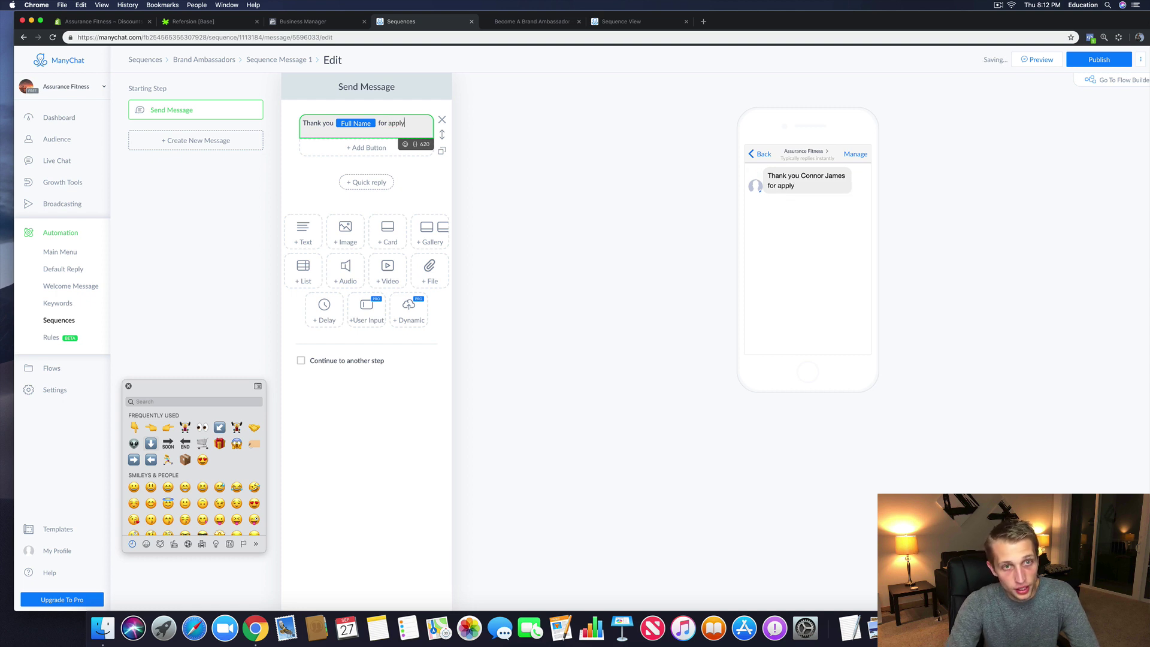
pyautogui.write('ing to be')
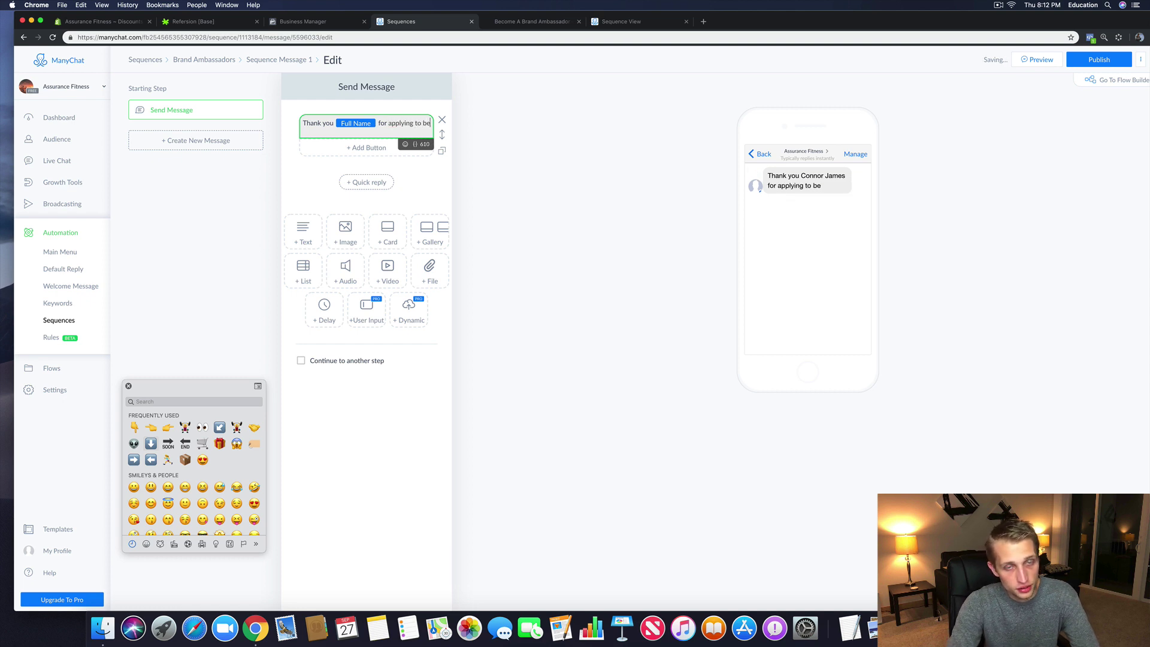
pyautogui.write('come a part o')
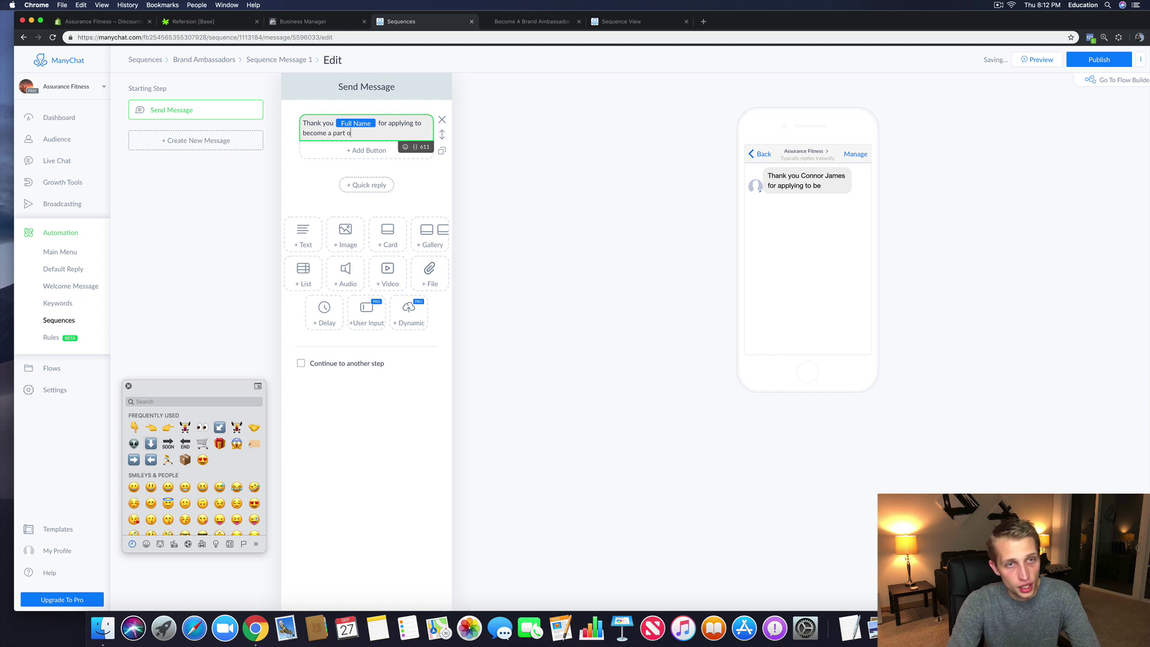
pyautogui.write('f our Branfd')
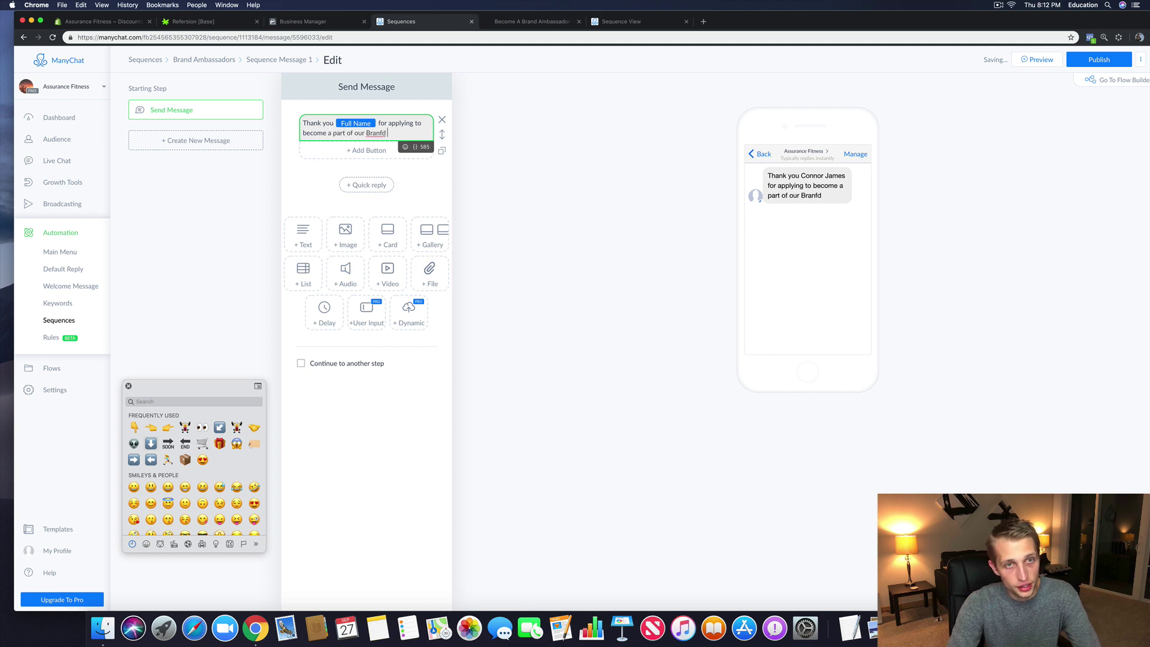
pyautogui.press('BackSpace')
pyautogui.press('BackSpace')
pyautogui.write('d a')
pyautogui.press('BackSpace')
pyautogui.write('Ambassafor')
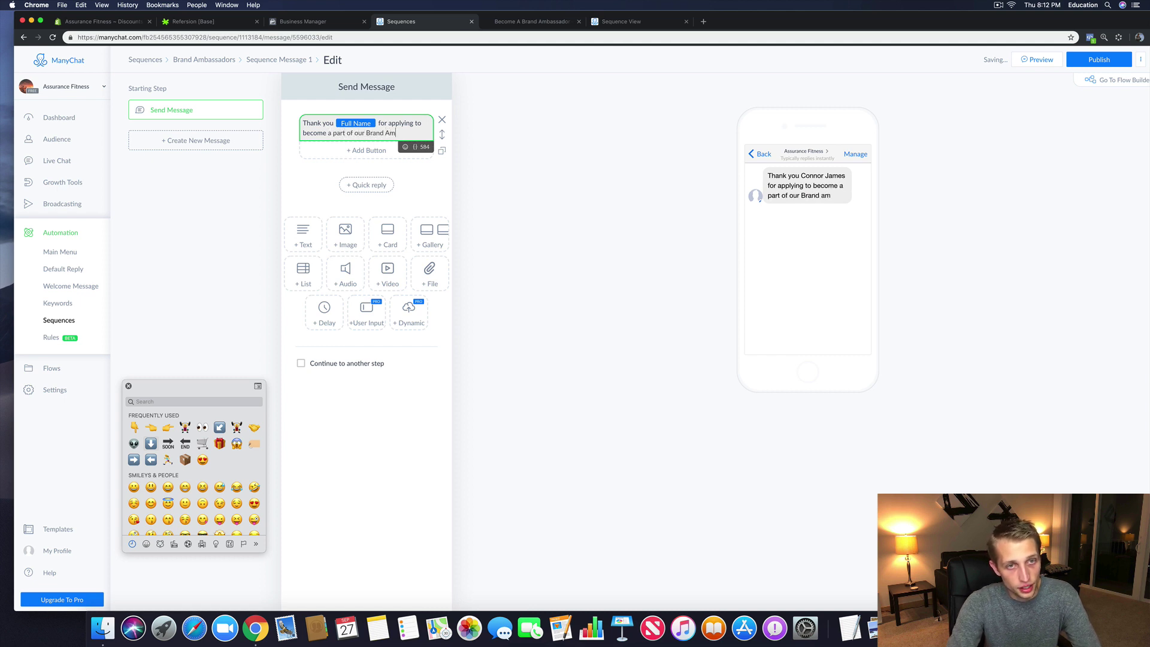
pyautogui.press('BackSpace')
pyautogui.press('BackSpace')
pyautogui.press('BackSpace')
pyautogui.write('d')
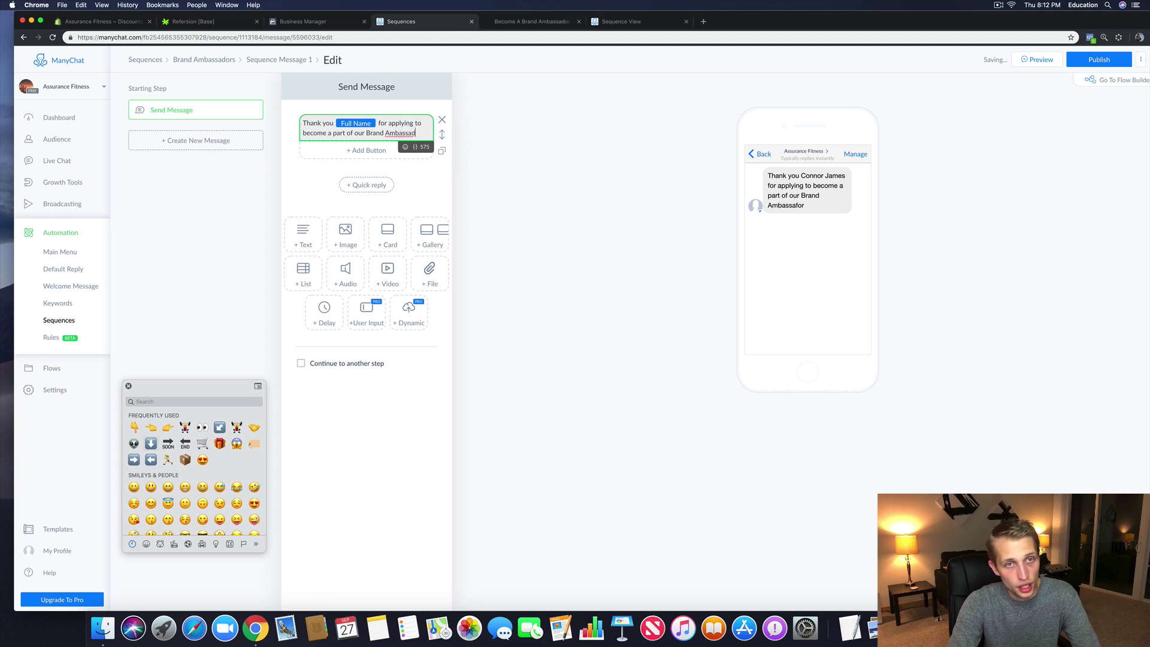
pyautogui.write('or Program!')
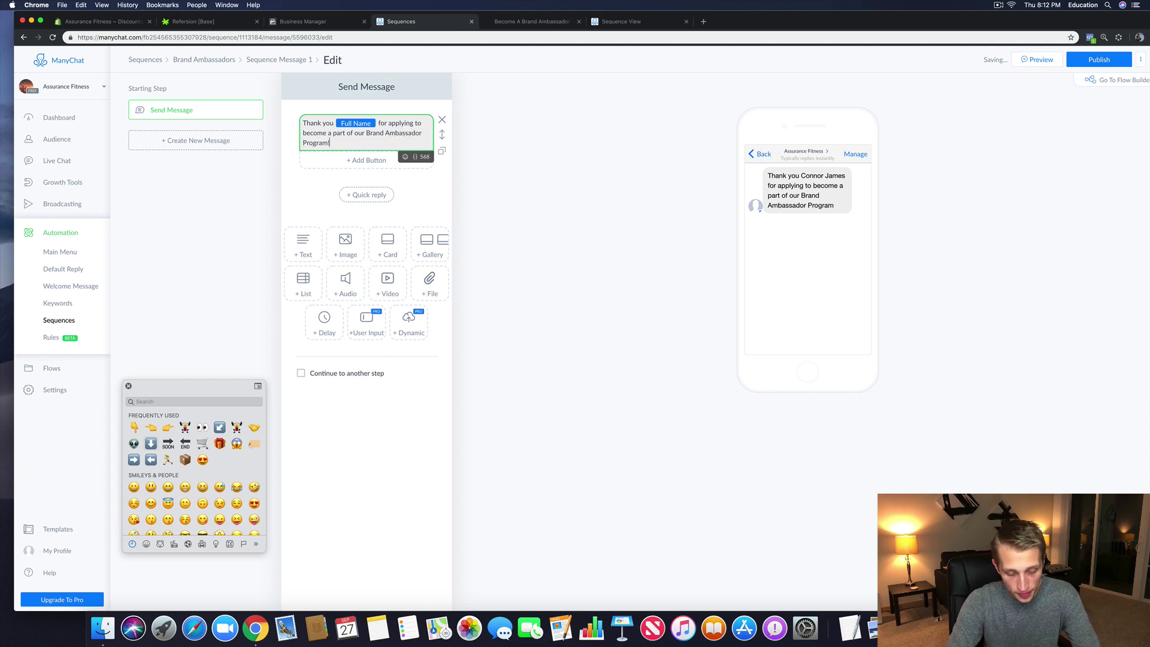
# Step: Add the sentence "Our team will be reviewing you application to see if you are a good fit!" to the message
pyautogui.write(' Our te')
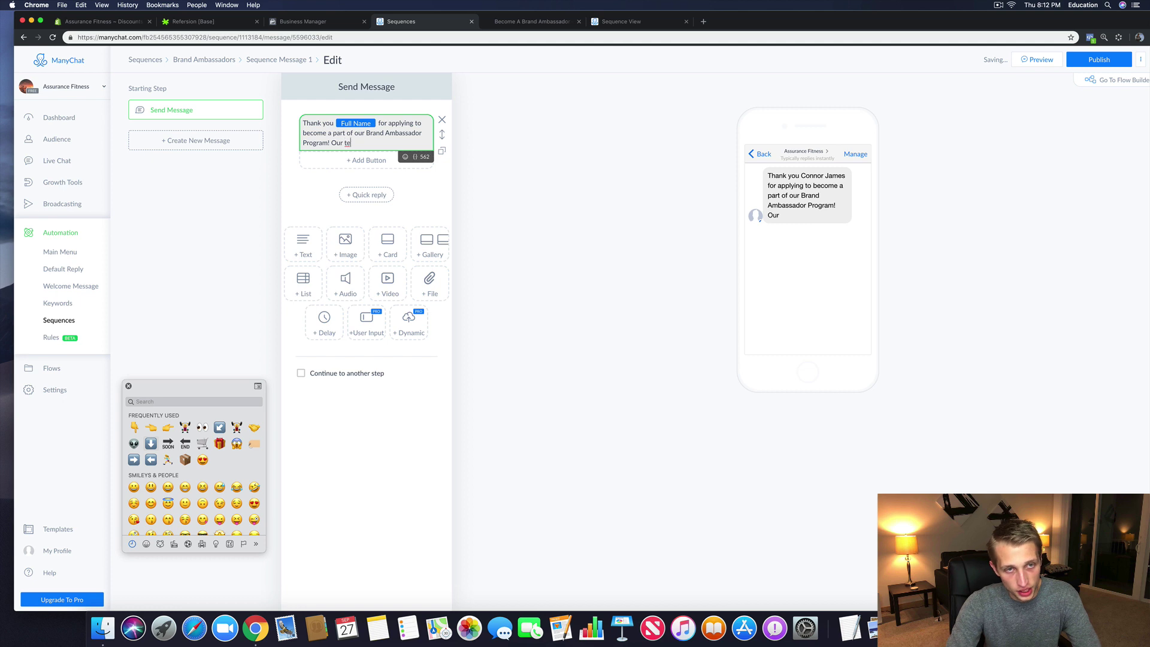
pyautogui.write('am will be recei')
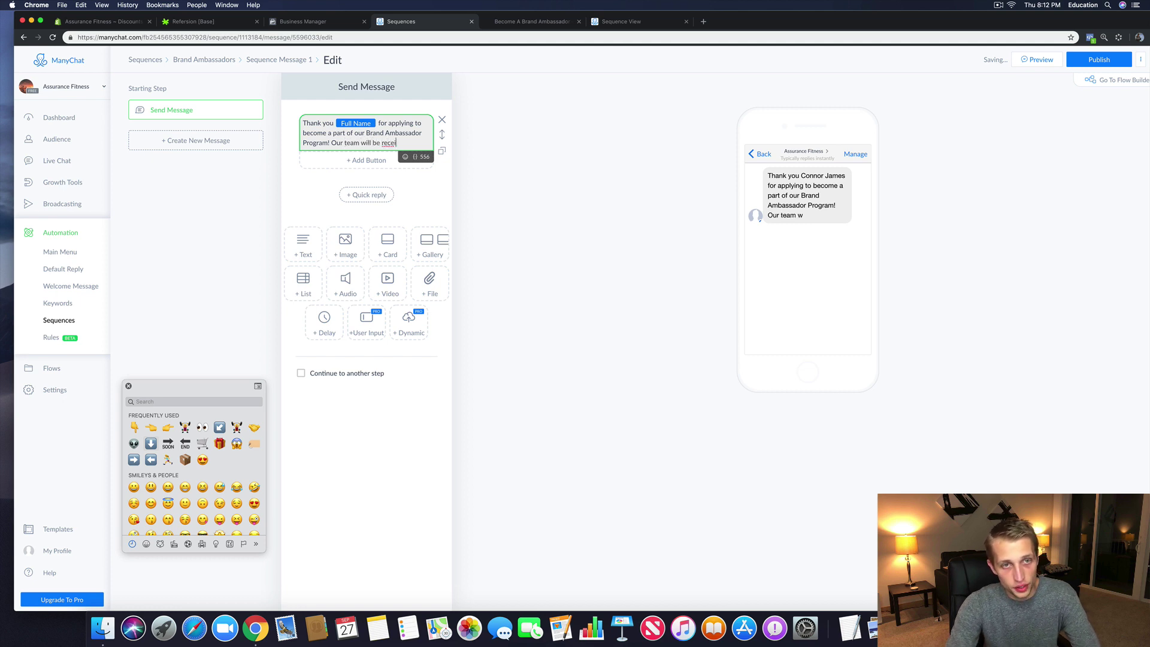
pyautogui.press('BackSpace')
pyautogui.press('BackSpace')
pyautogui.press('BackSpace')
pyautogui.write('veiin')
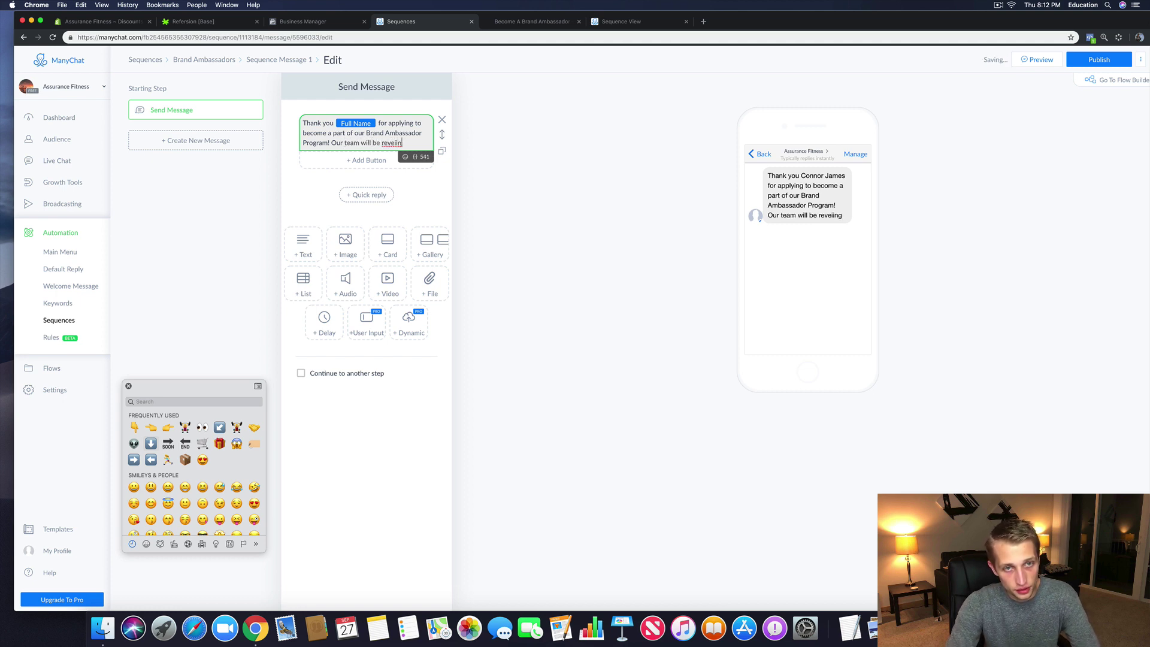
pyautogui.press('BackSpace')
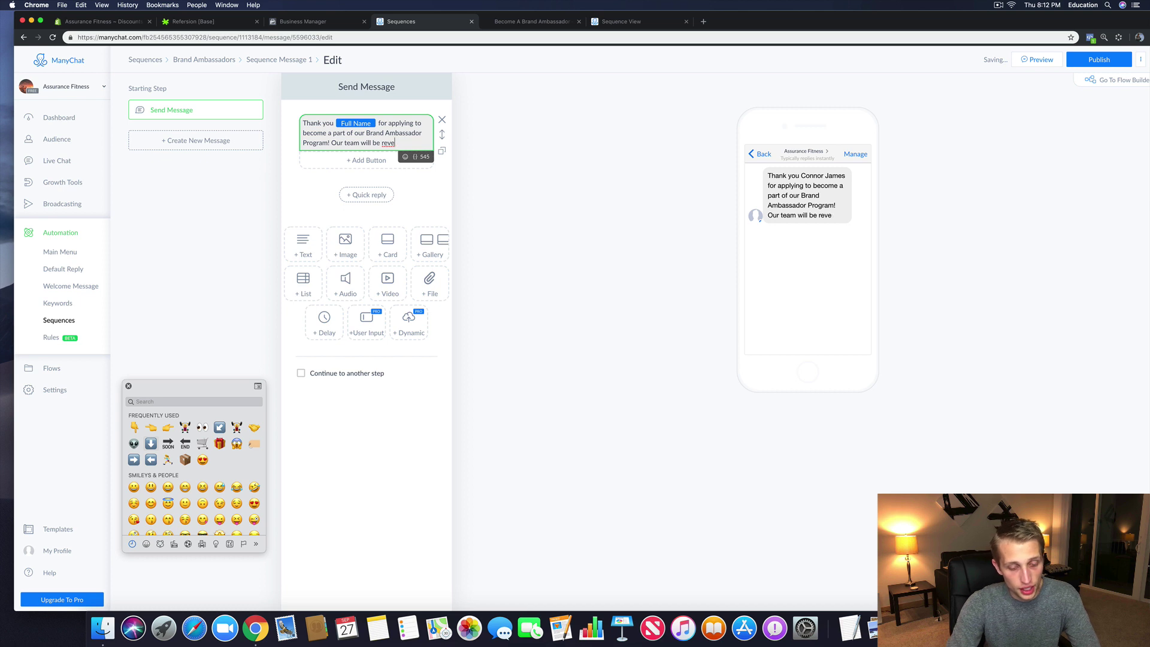
pyautogui.press('BackSpace')
pyautogui.write('iewing ')
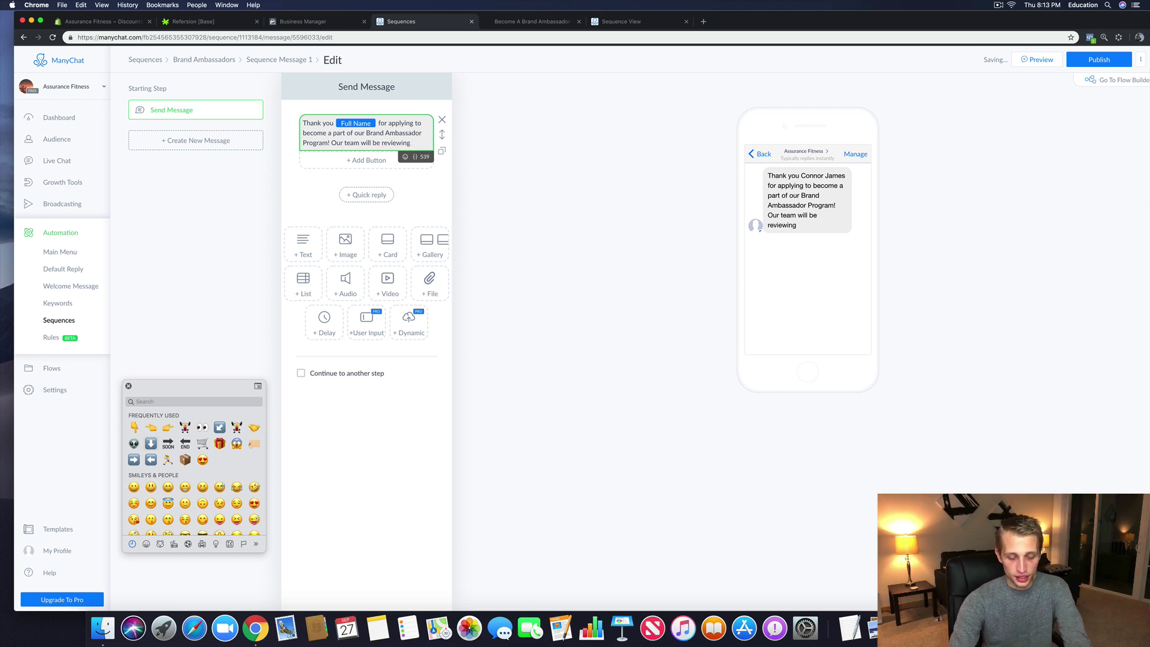
pyautogui.write('you app')
pyautogui.write('lication to see f')
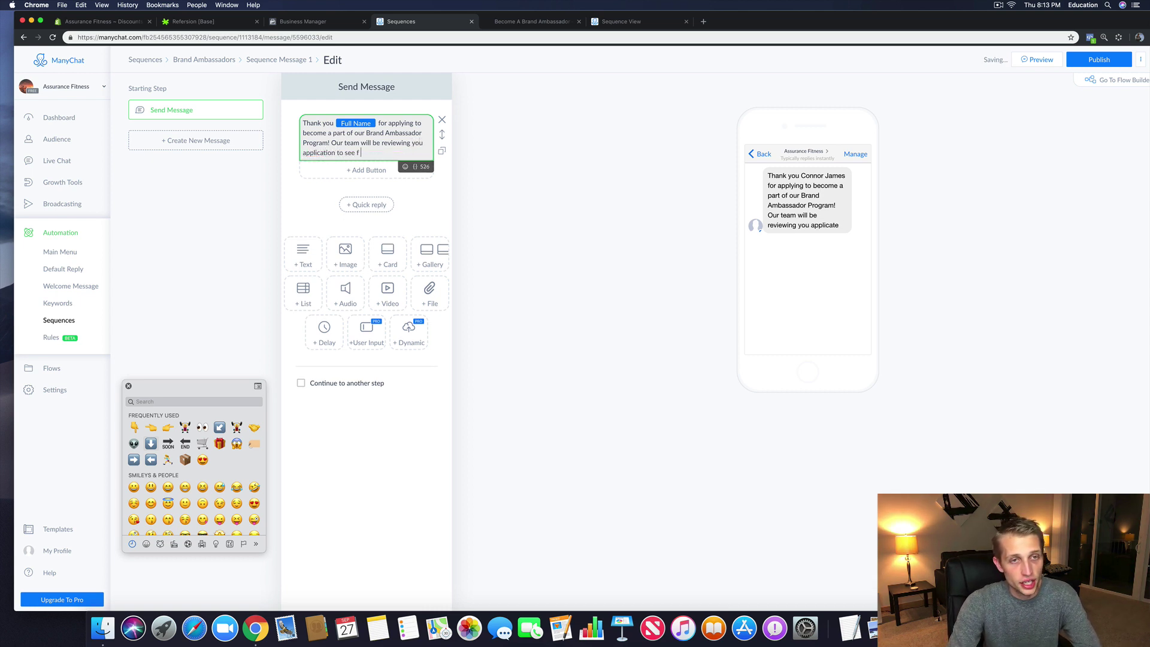
pyautogui.write('i')
pyautogui.press('BackSpace')
pyautogui.press('BackSpace')
pyautogui.write('if you are')
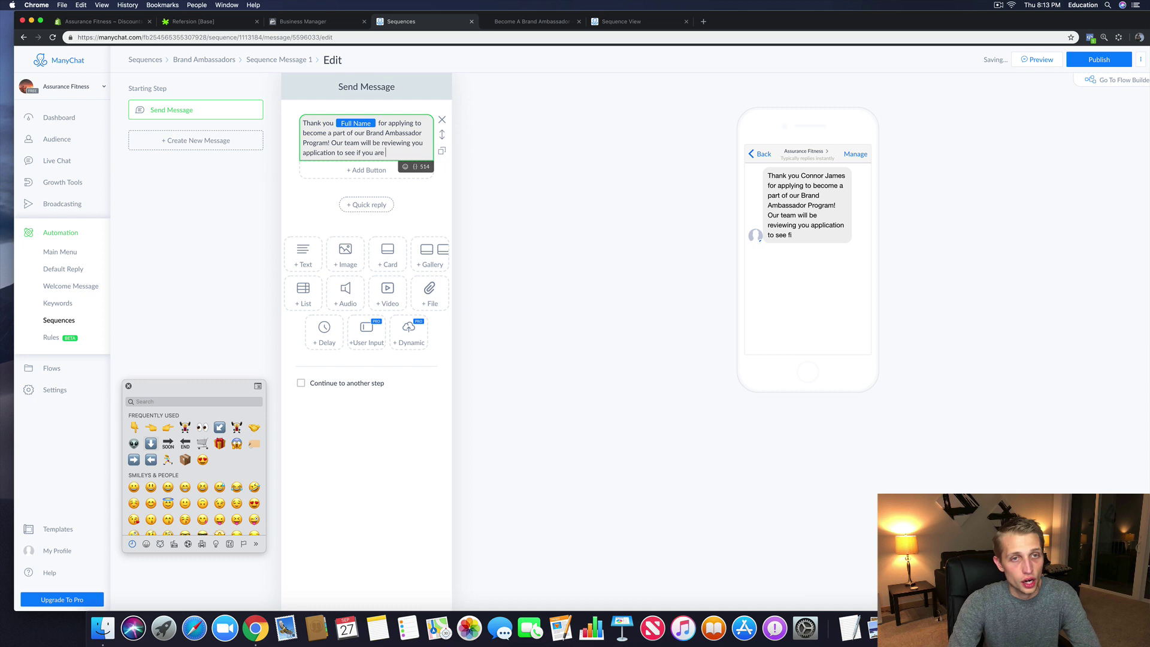
pyautogui.write(' a good fit!')
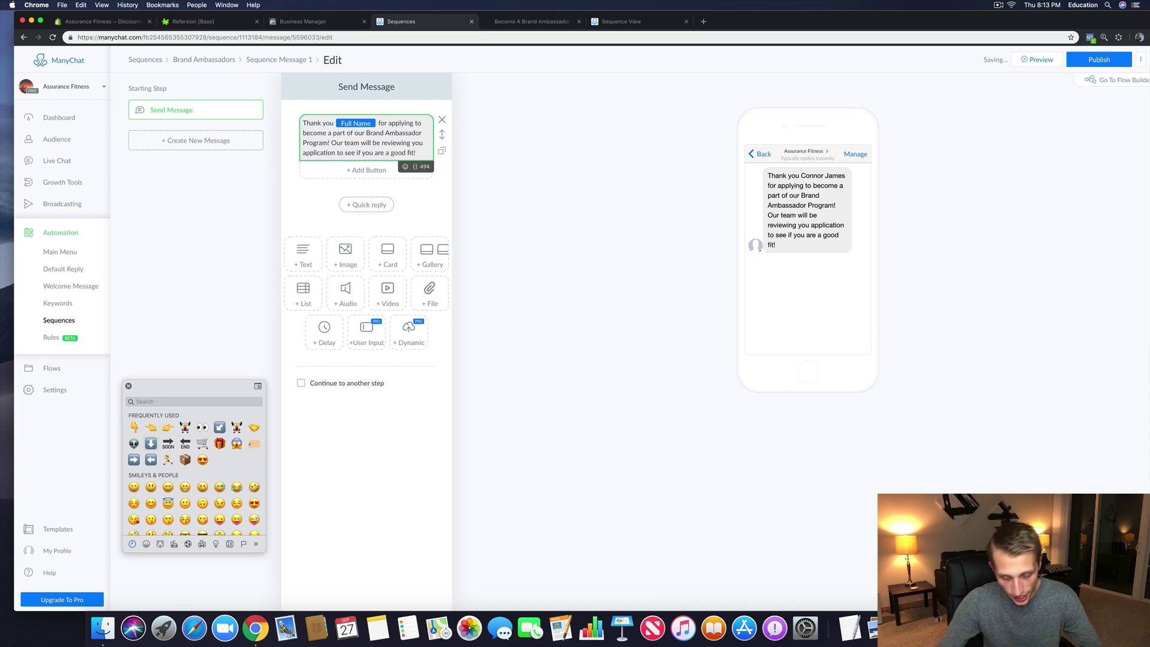
# Step: Append the explosion emoji to the end of the message text
pyautogui.click(405, 167)
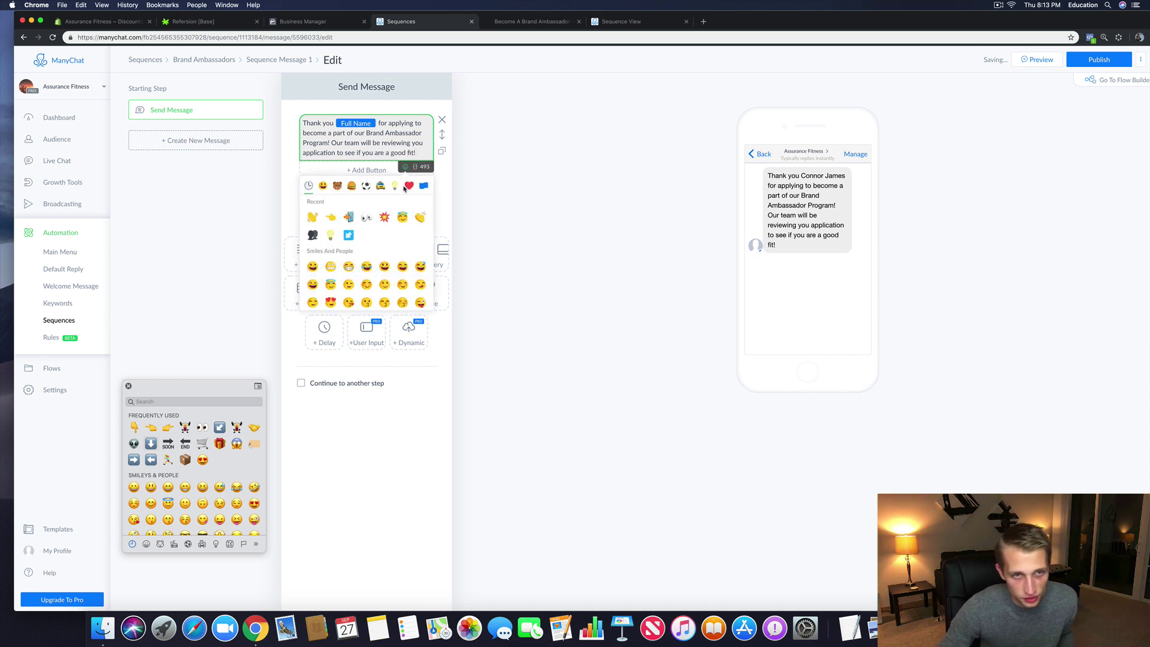
pyautogui.click(384, 217)
pyautogui.click(527, 180)
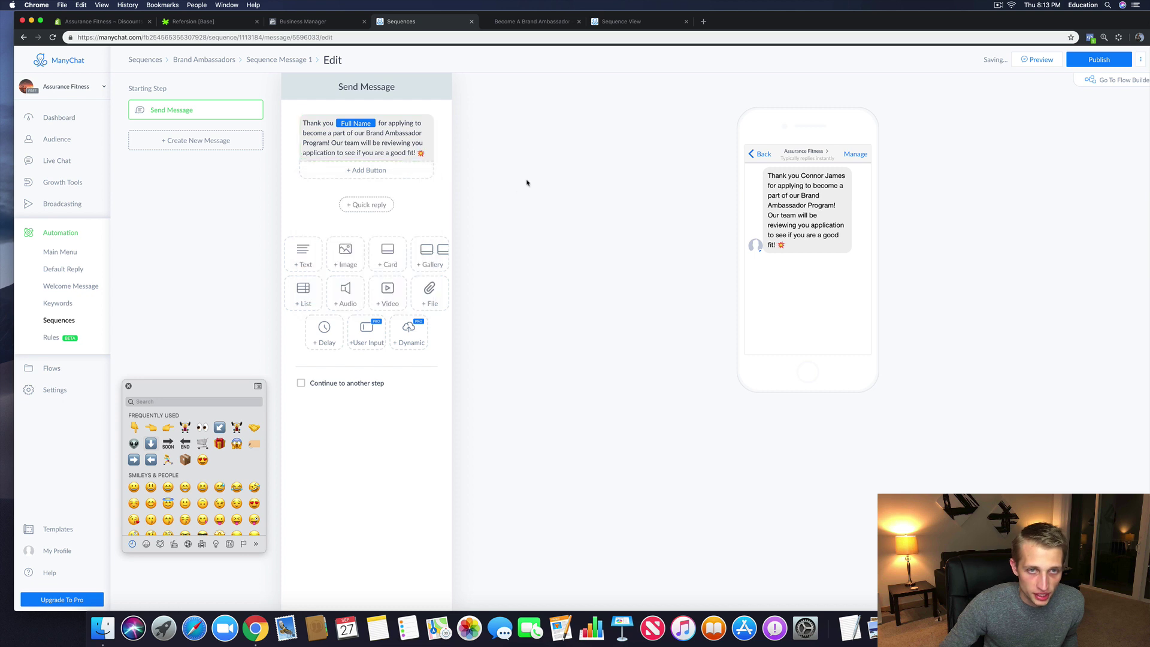
# Step: Add a typing delay below the text message and set its delay time to 7 seconds
pyautogui.click(325, 331)
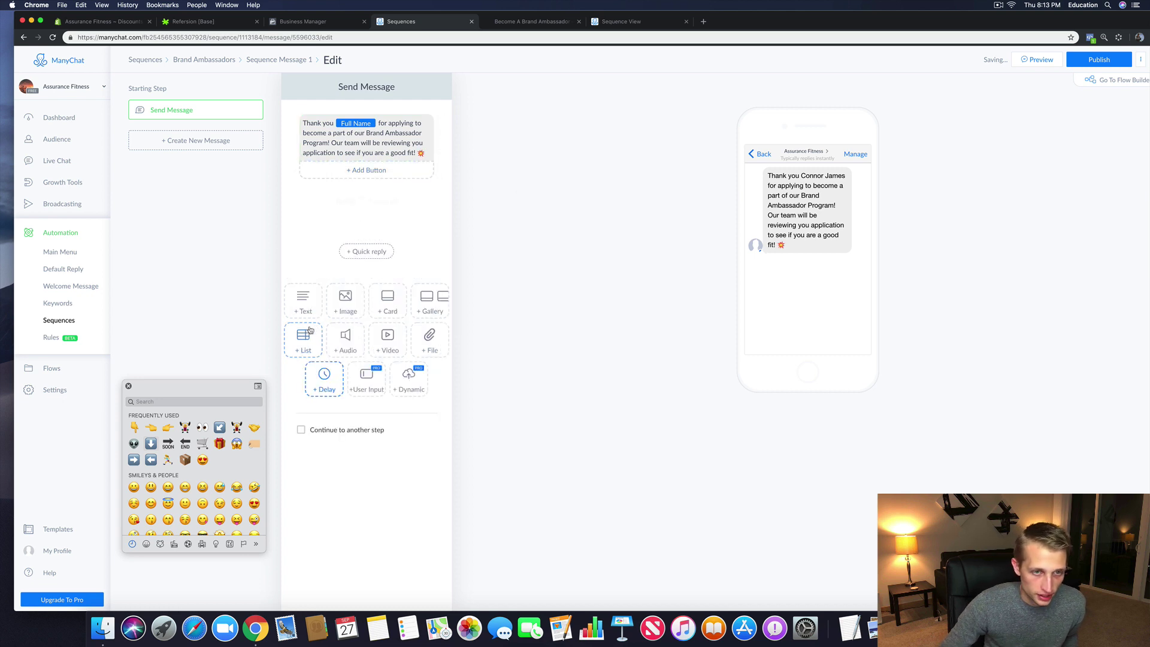
pyautogui.click(390, 215)
pyautogui.write('7')
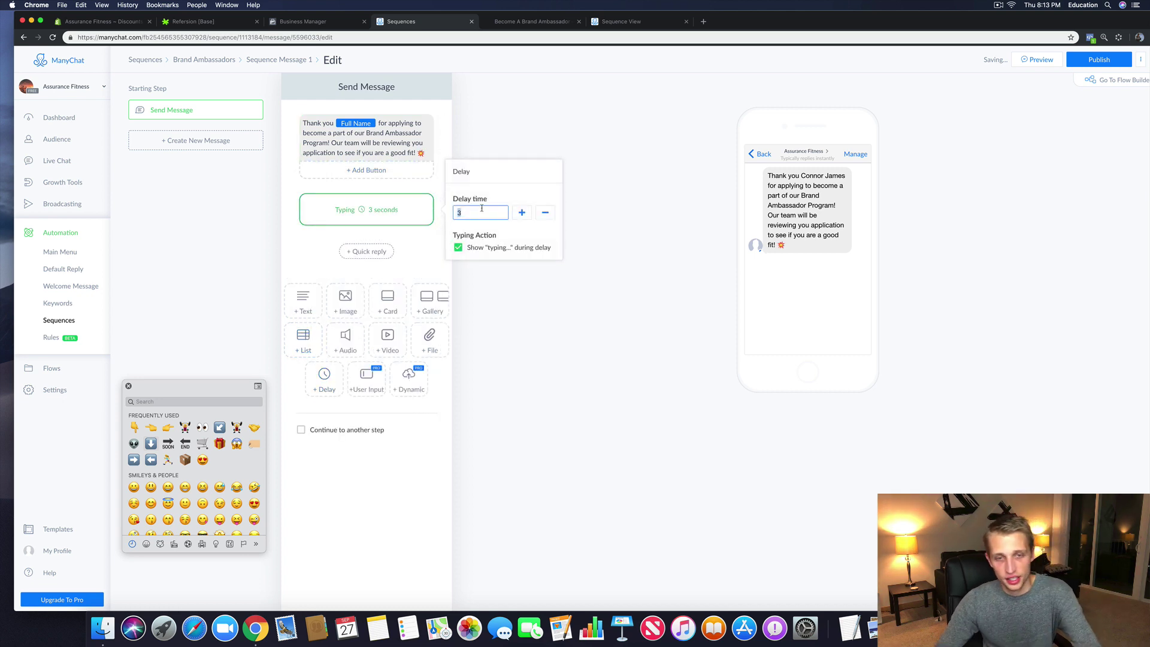
pyautogui.click(500, 308)
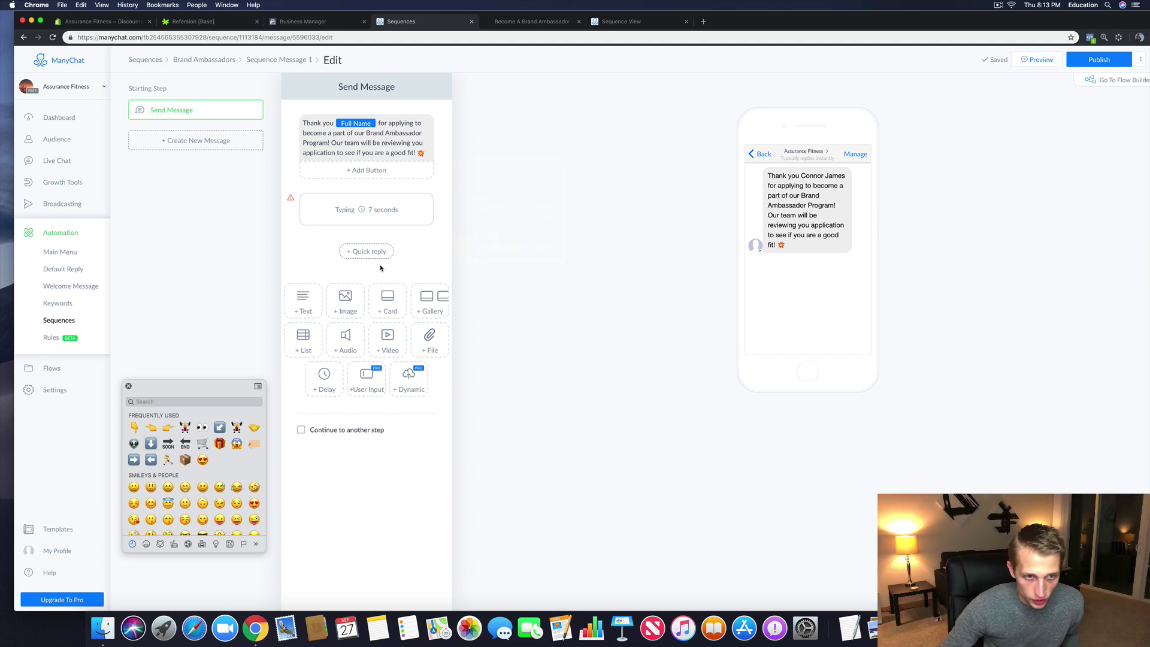
# Step: Add a second text block below the 7-second typing delay and insert the eyes emoji at its start
pyautogui.click(305, 297)
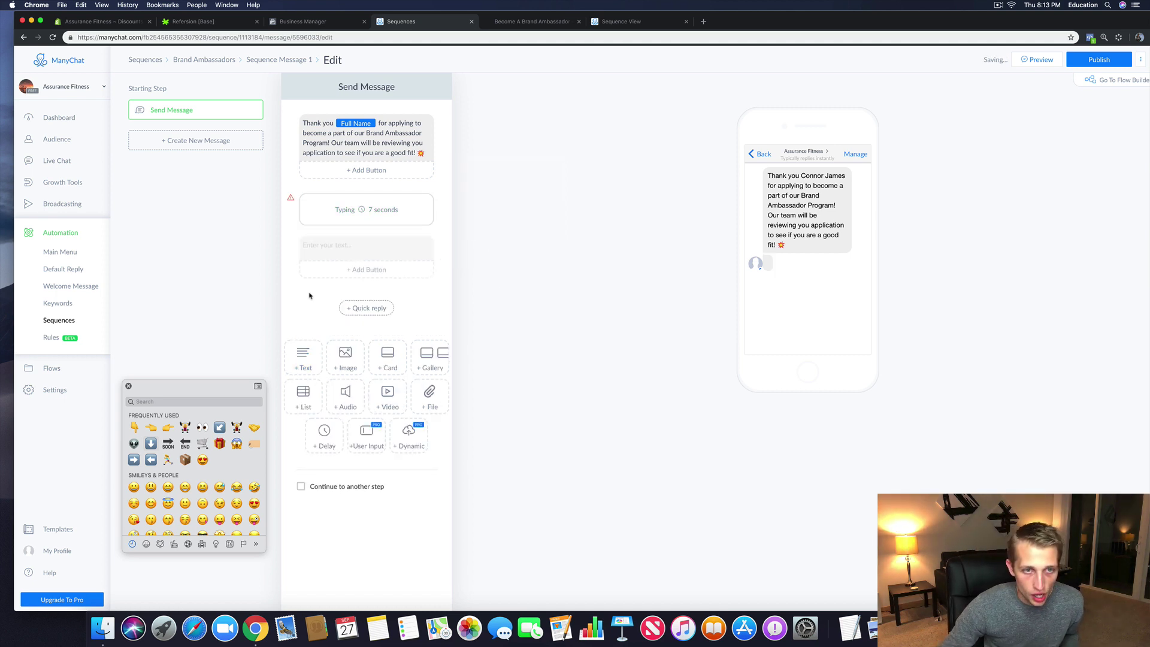
pyautogui.click(405, 270)
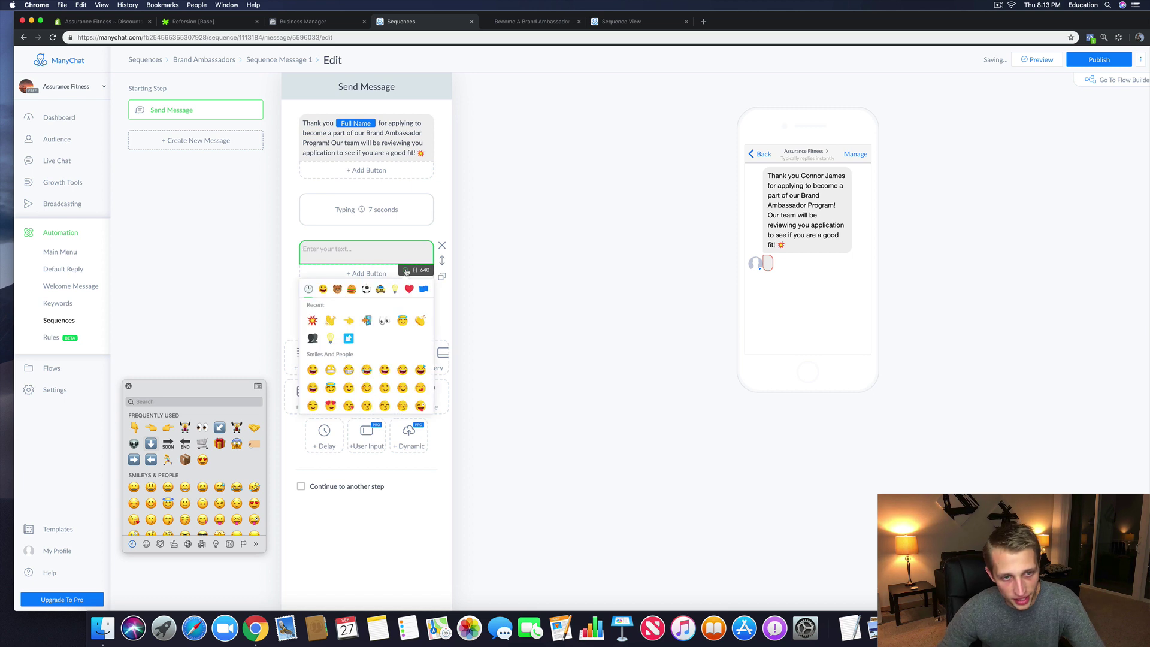
pyautogui.click(388, 321)
pyautogui.click(337, 250)
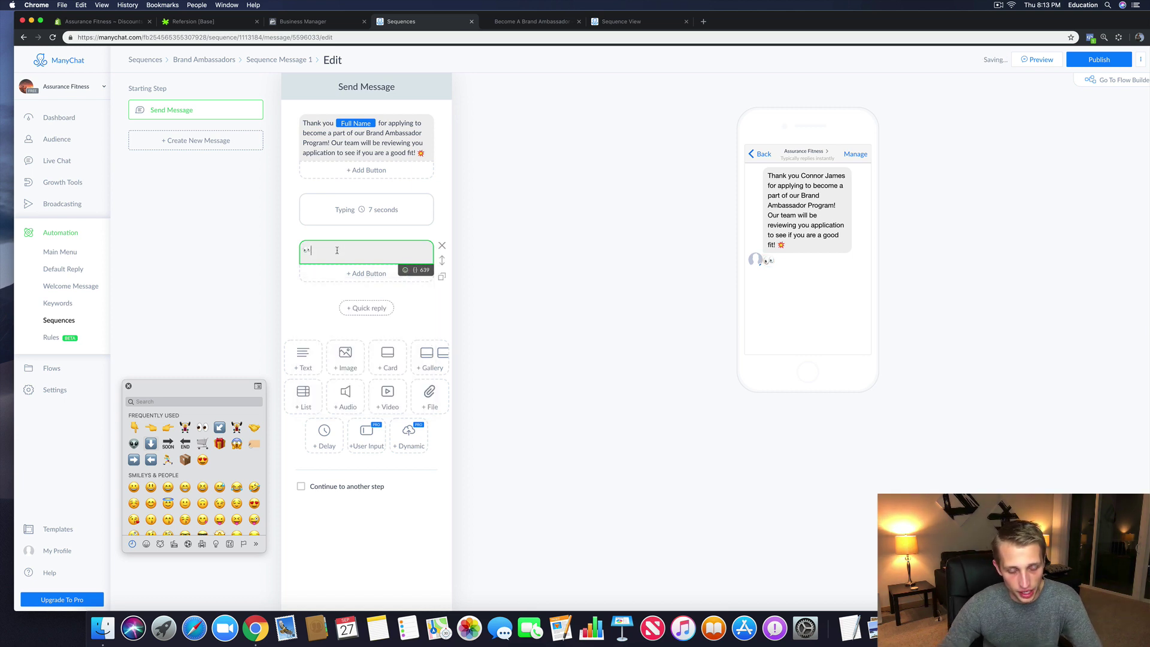
# Step: Write "Keep an eye on your email inbox to look for an email from us." after the eyes emoji
pyautogui.write('Ke')
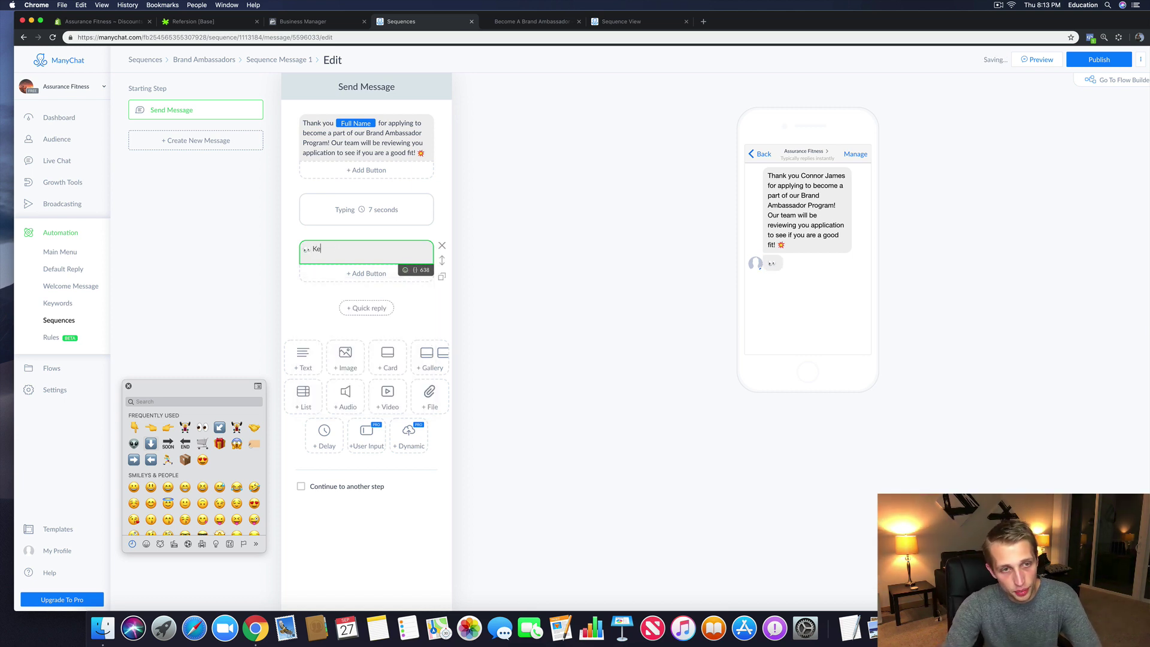
pyautogui.write('ep an eye on')
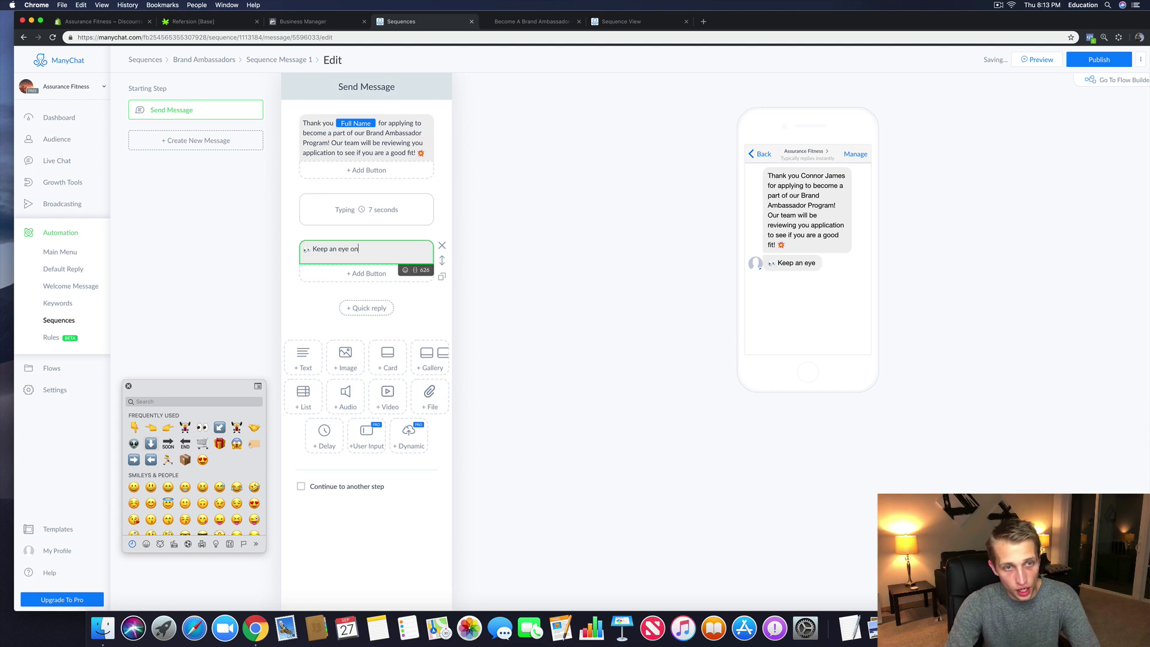
pyautogui.write(' your email inbox to lo')
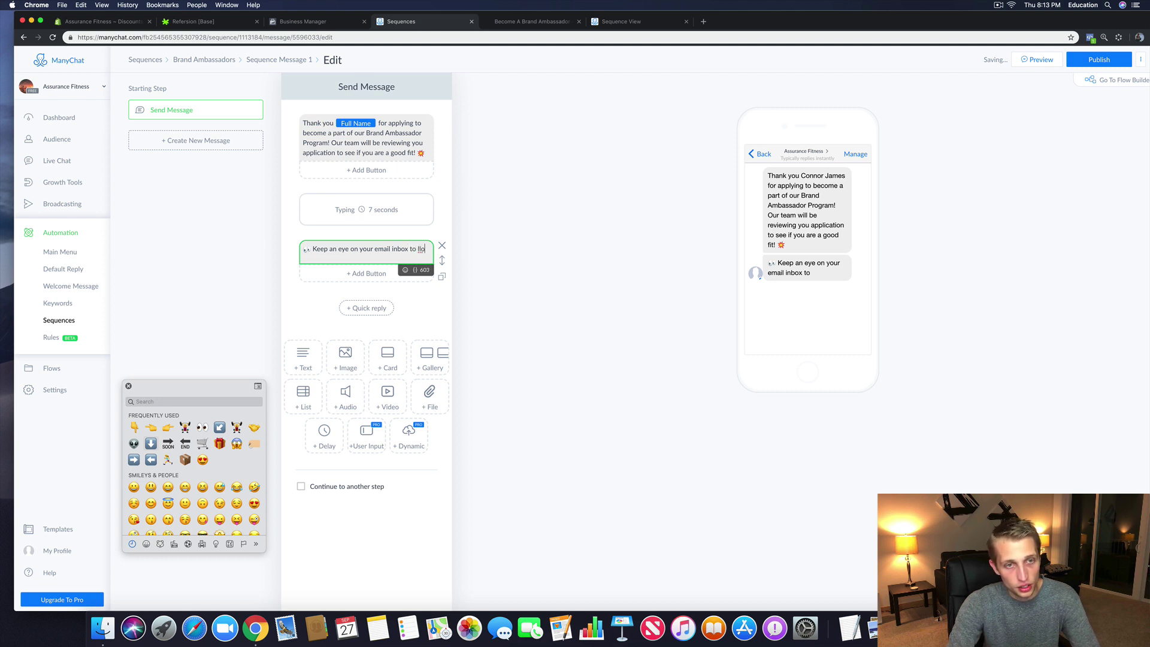
pyautogui.press('BackSpace')
pyautogui.press('BackSpace')
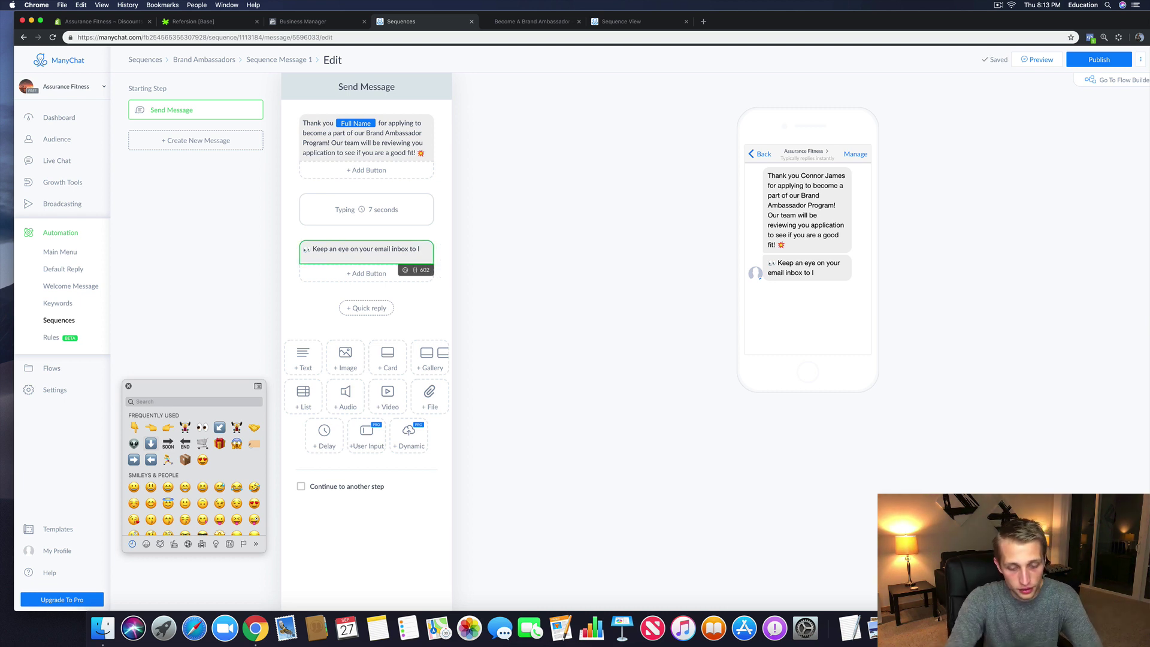
pyautogui.write('ook for an emai')
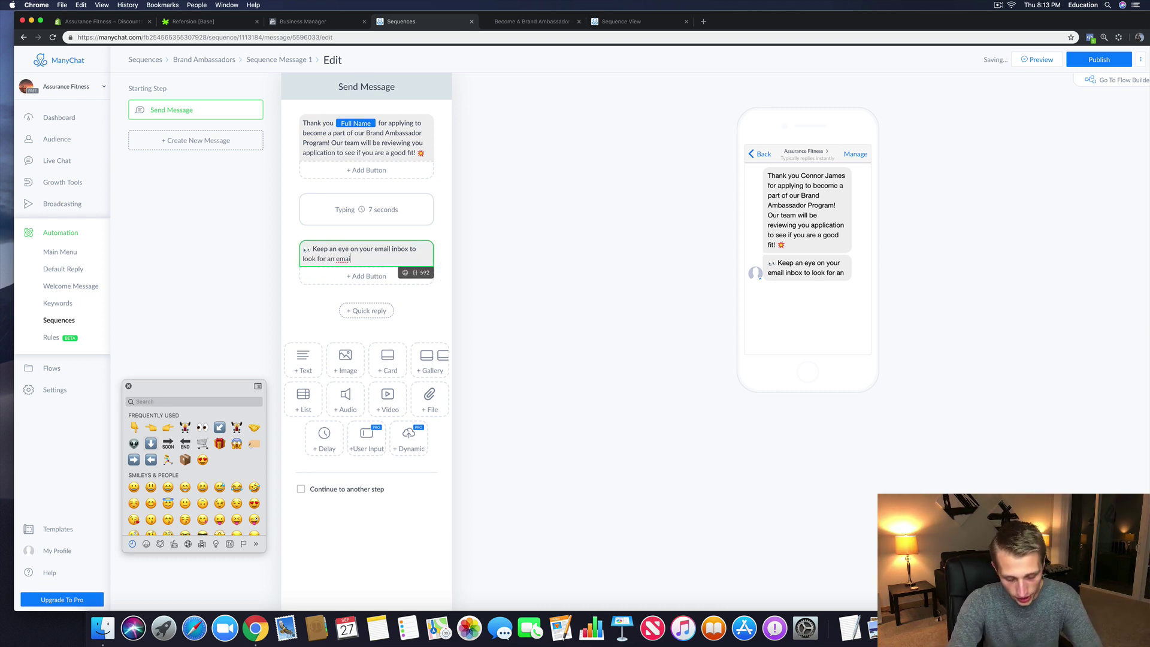
pyautogui.write('l from us. I ')
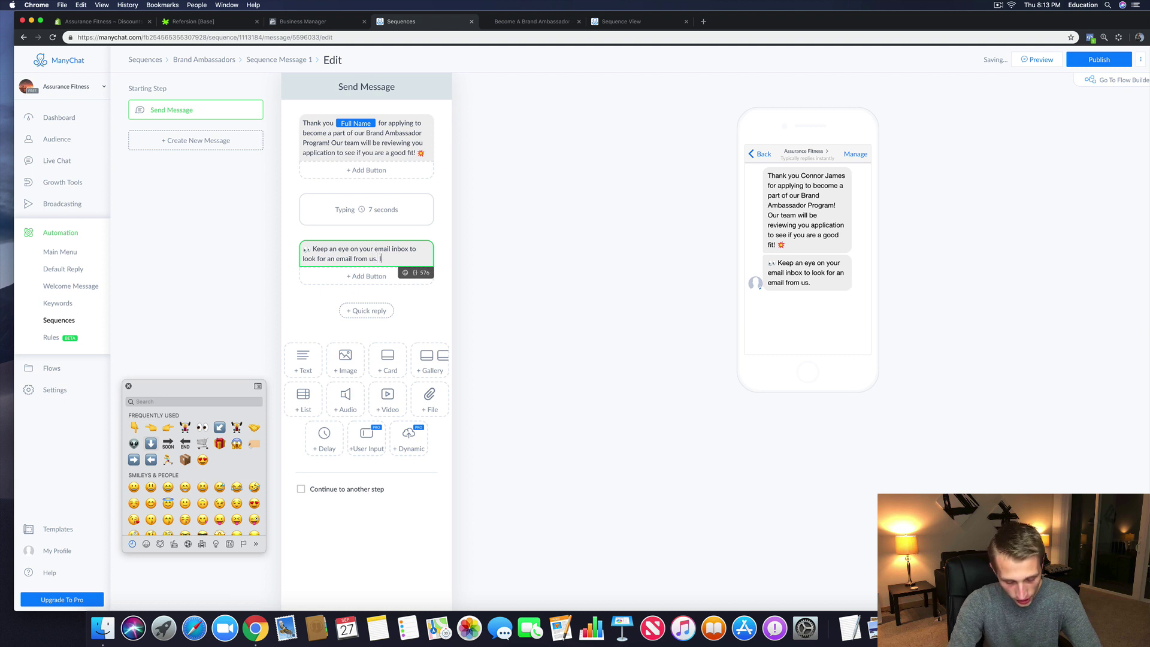
# Step: Add the sentence "If you are approved, you will receive a unique link that you can share with friends." to the second text block
pyautogui.write('f you are')
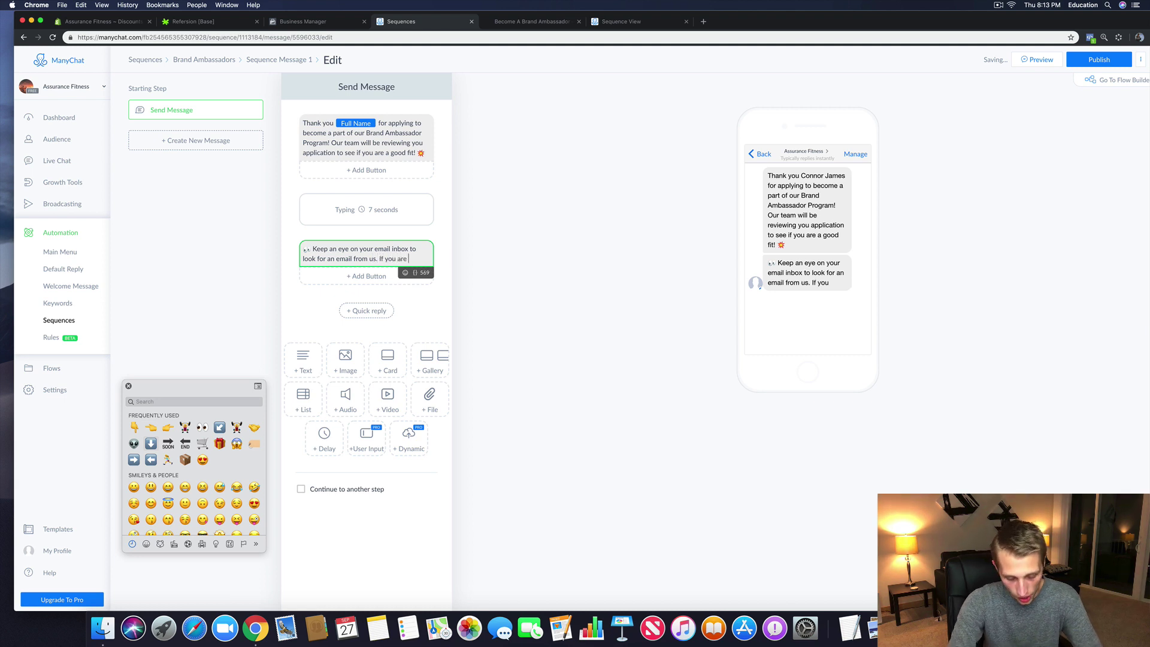
pyautogui.write(' approve')
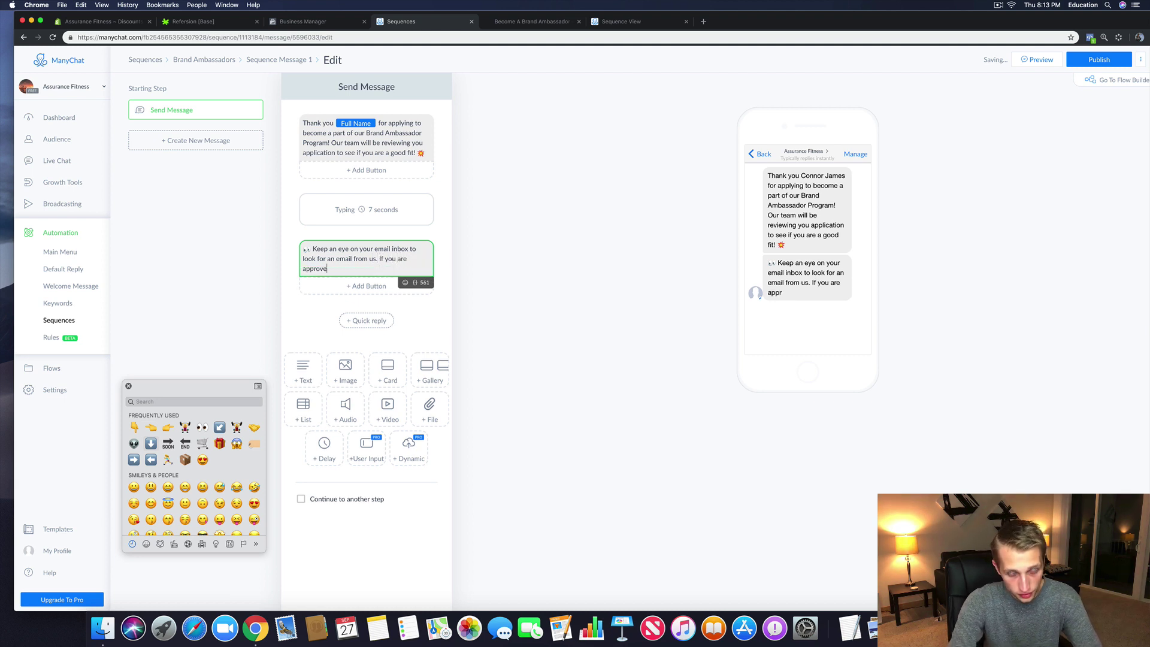
pyautogui.write('d, you will re')
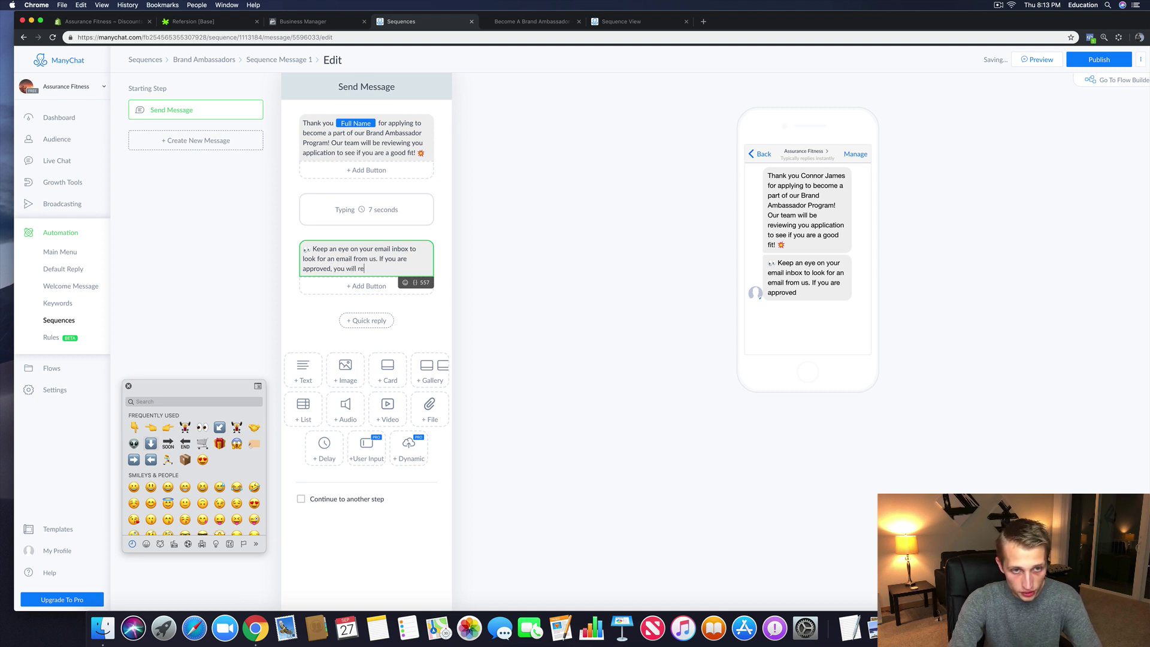
pyautogui.write('ceive a ')
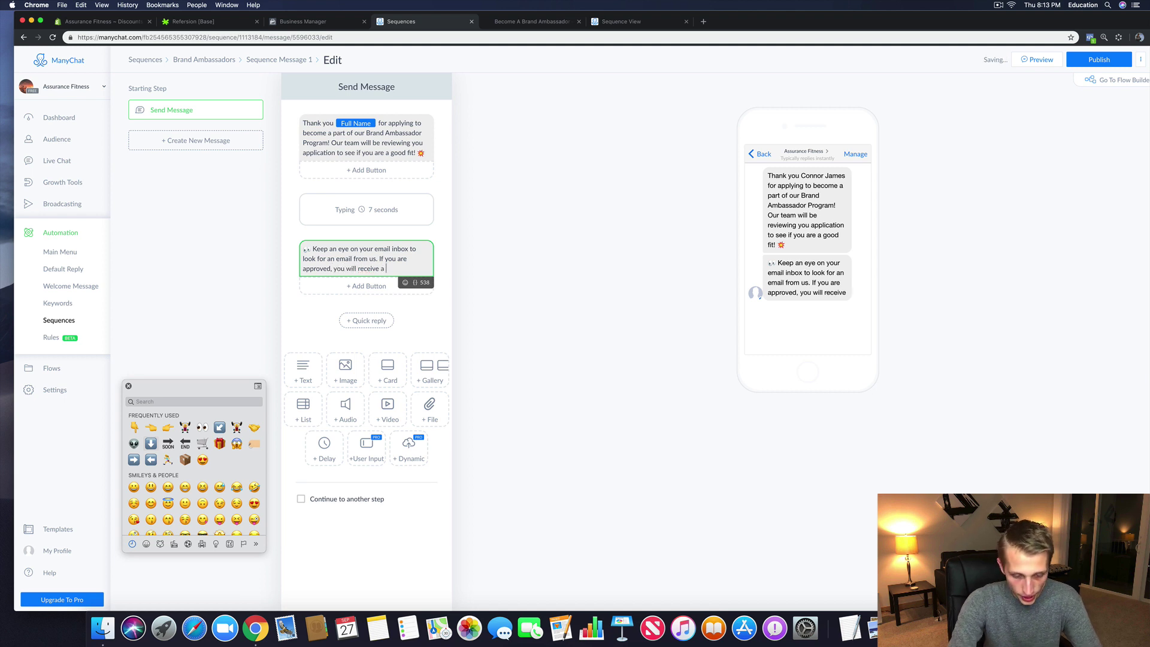
pyautogui.write('unqiue')
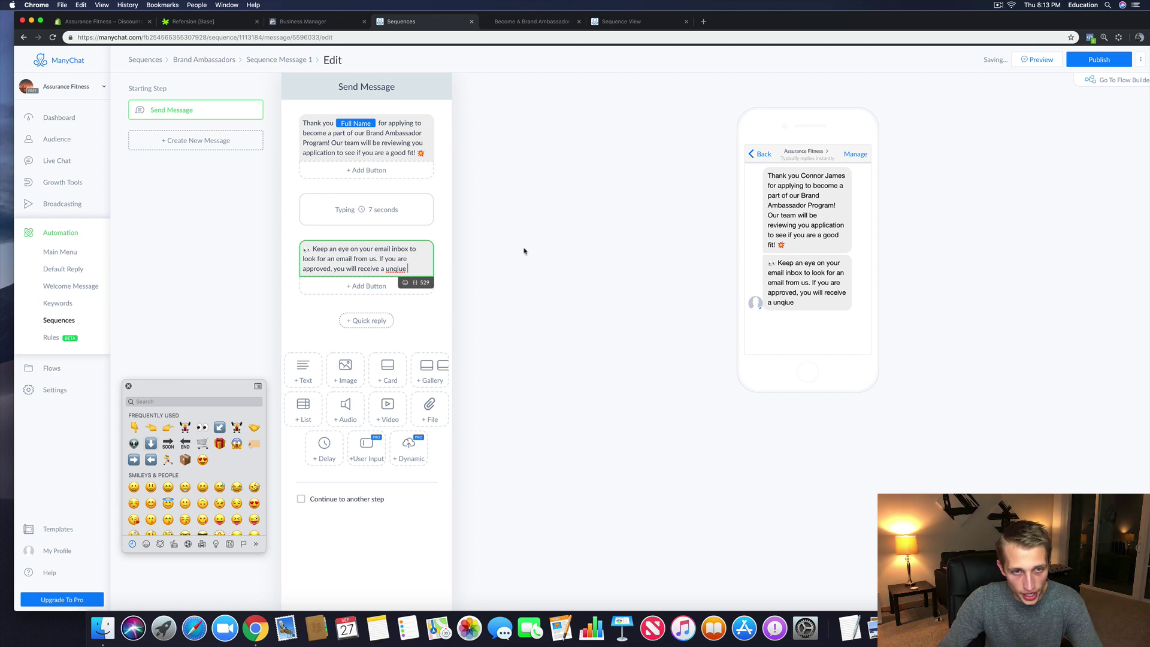
pyautogui.rightClick(397, 268)
pyautogui.click(413, 277)
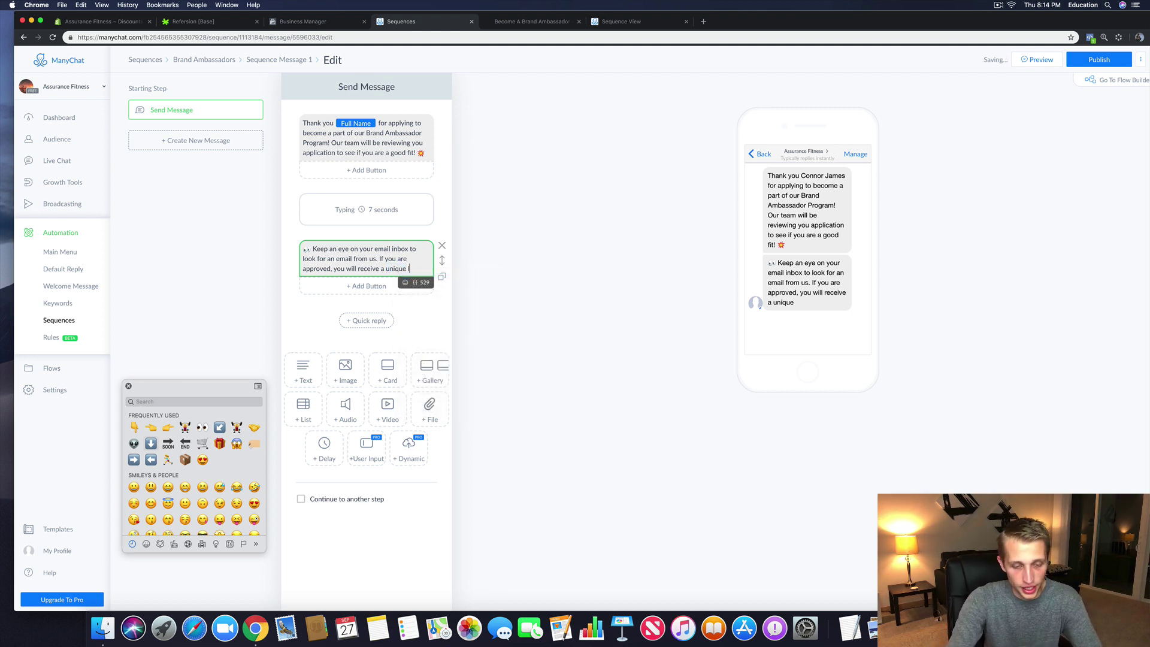
pyautogui.write('link that you can sha')
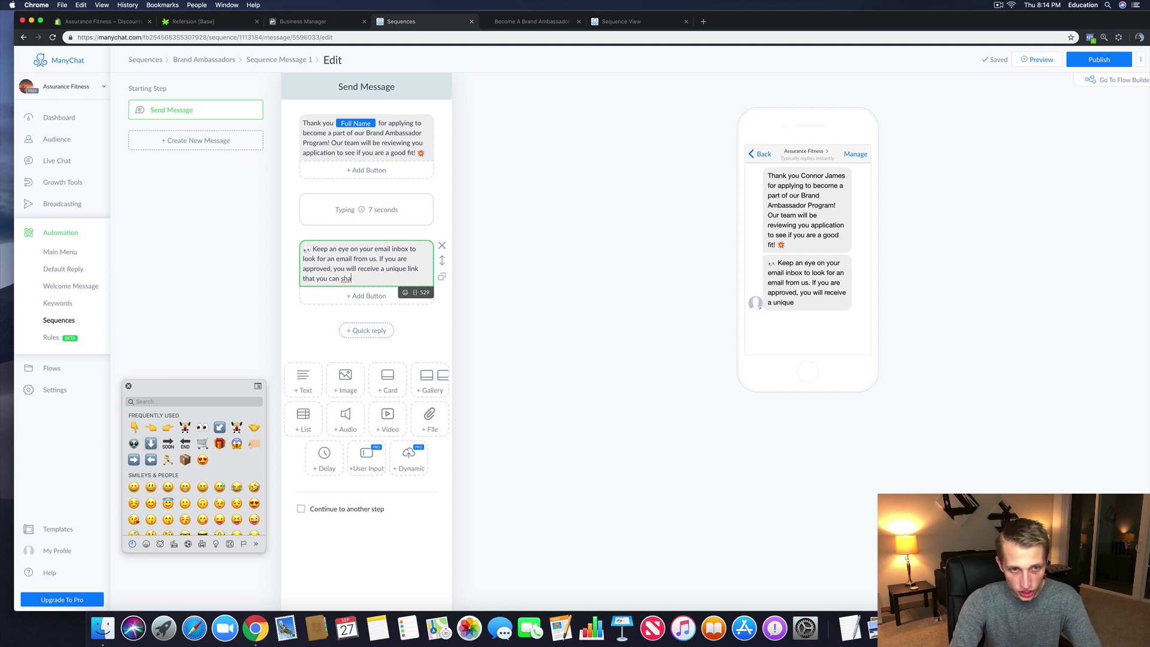
pyautogui.write('re with friends')
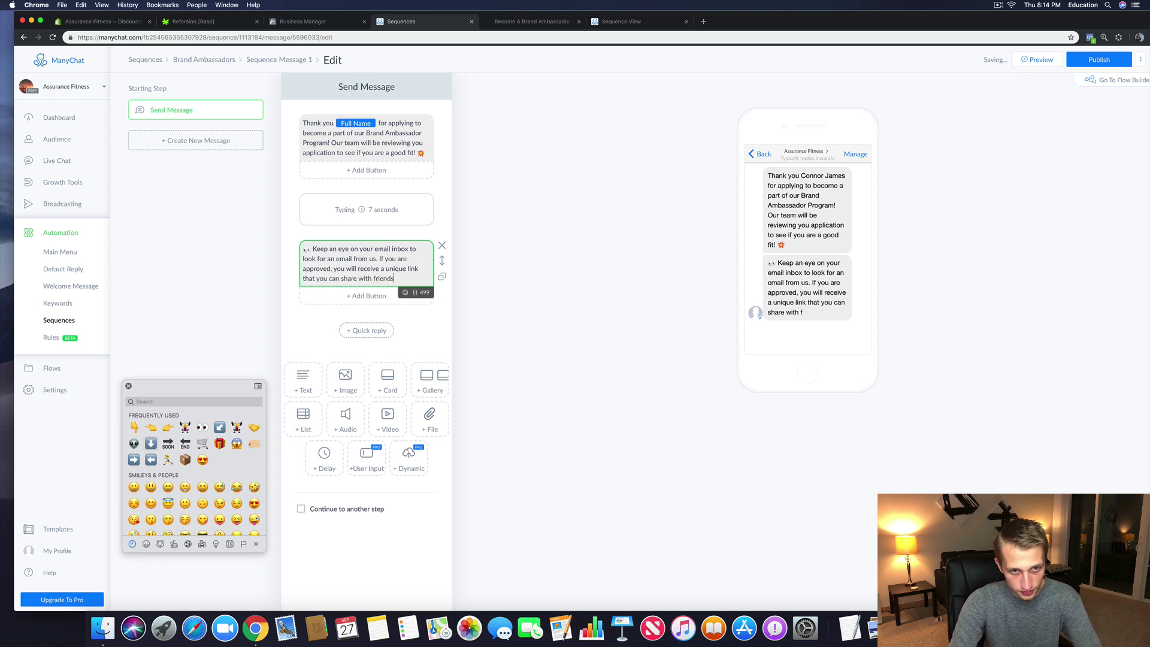
# Step: Begin the following sentence of the second text block with "We will also generate your", correcting its spelling and capitalization
pyautogui.write('. WE w')
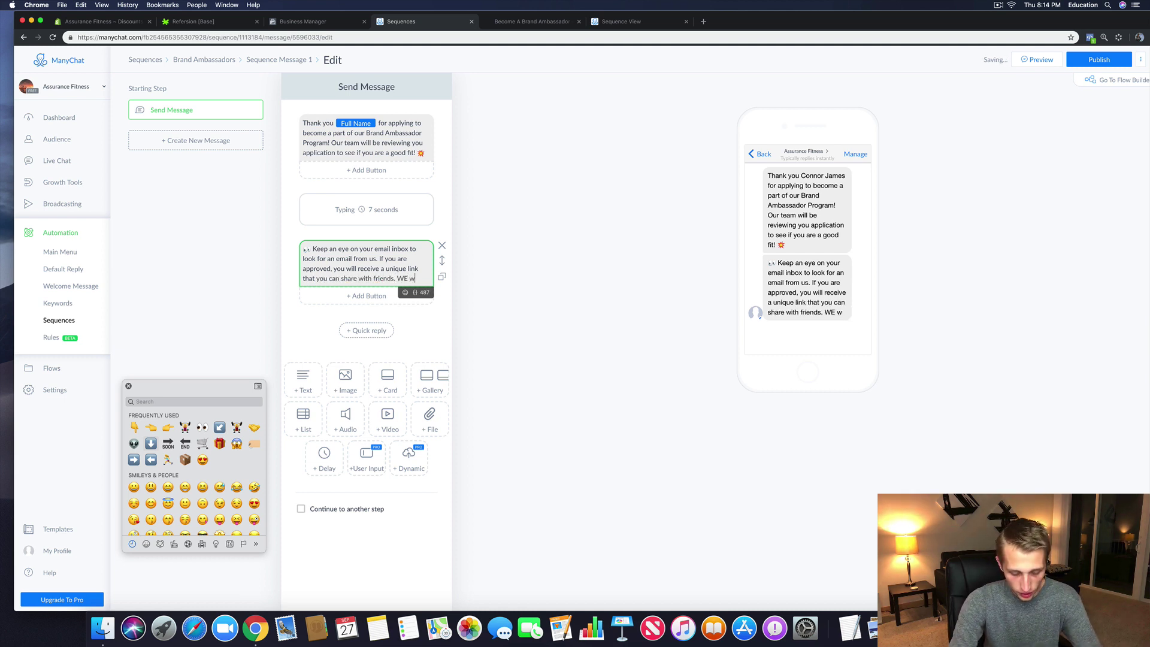
pyautogui.write('il')
pyautogui.press('BackSpace')
pyautogui.press('BackSpace')
pyautogui.press('BackSpace')
pyautogui.press('BackSpace')
pyautogui.press('BackSpace')
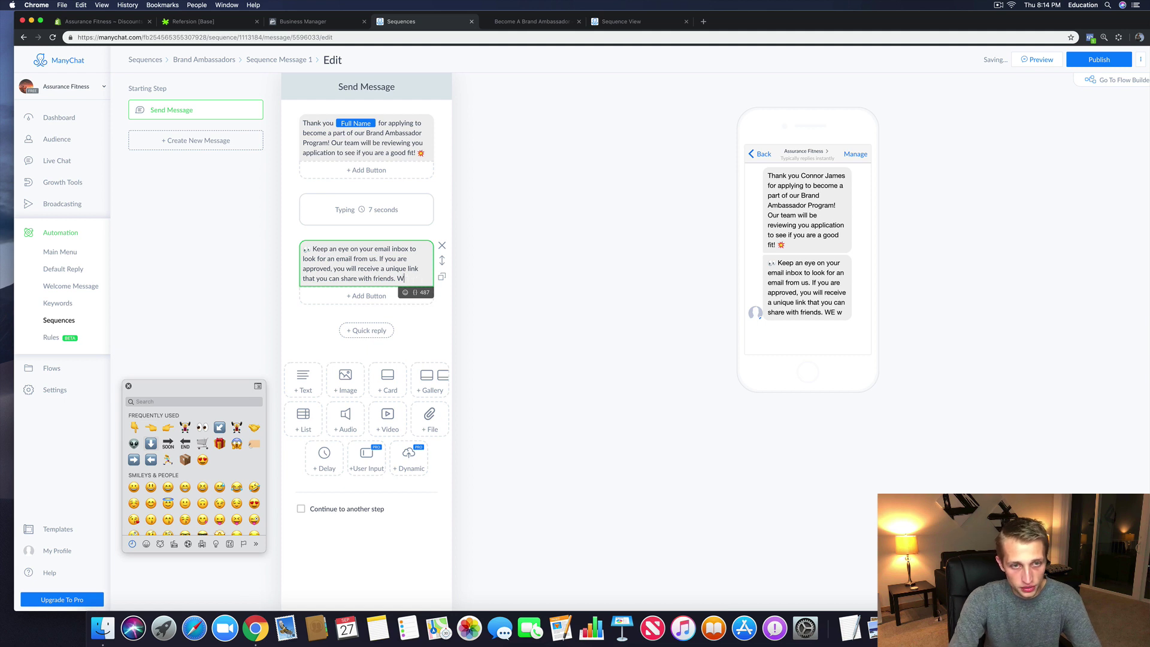
pyautogui.write('e will also')
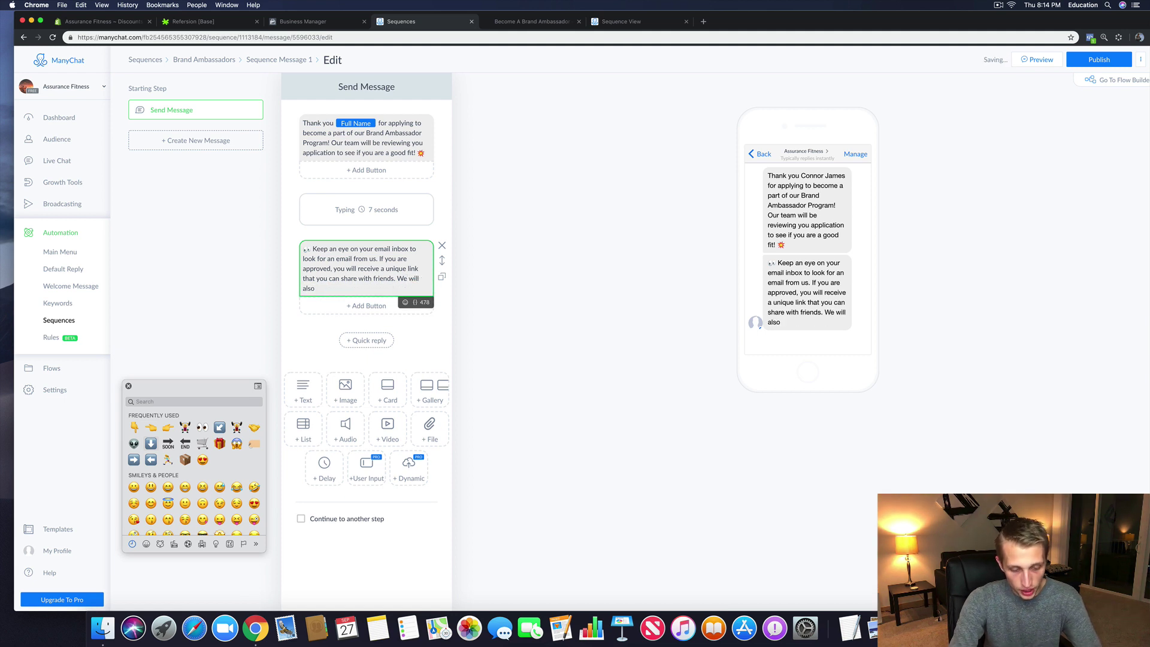
pyautogui.write(' gen')
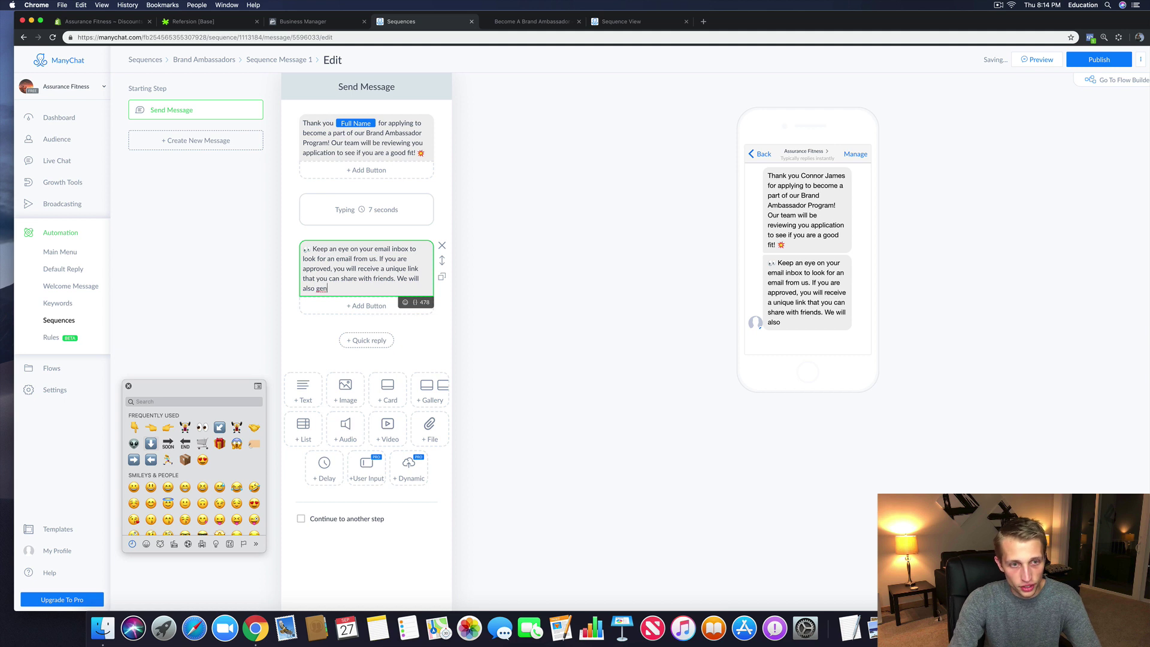
pyautogui.write('orate your')
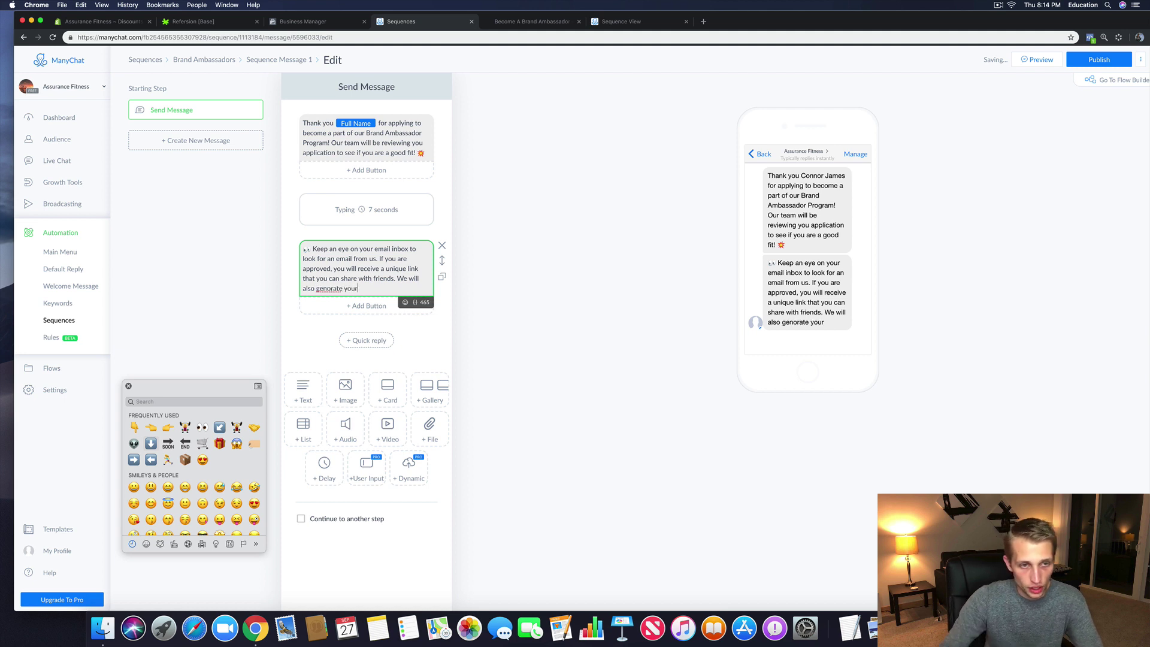
pyautogui.rightClick(343, 293)
pyautogui.click(358, 293)
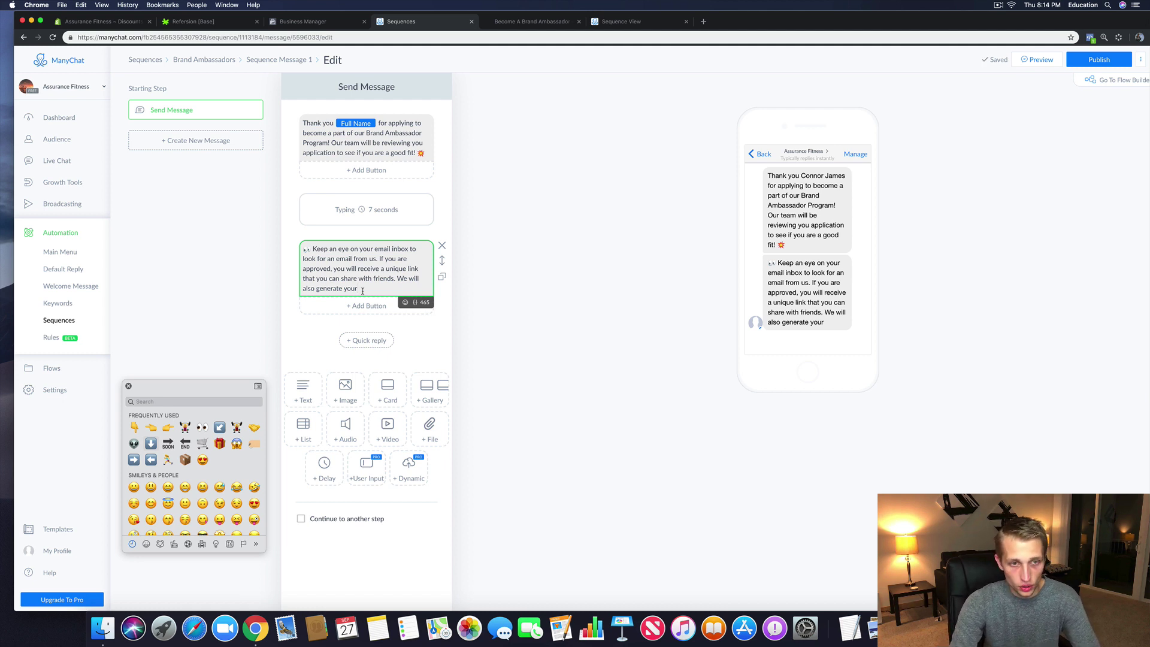
# Step: Continue the sentence after "generate your" with "unique tracking discount code"
pyautogui.write('special')
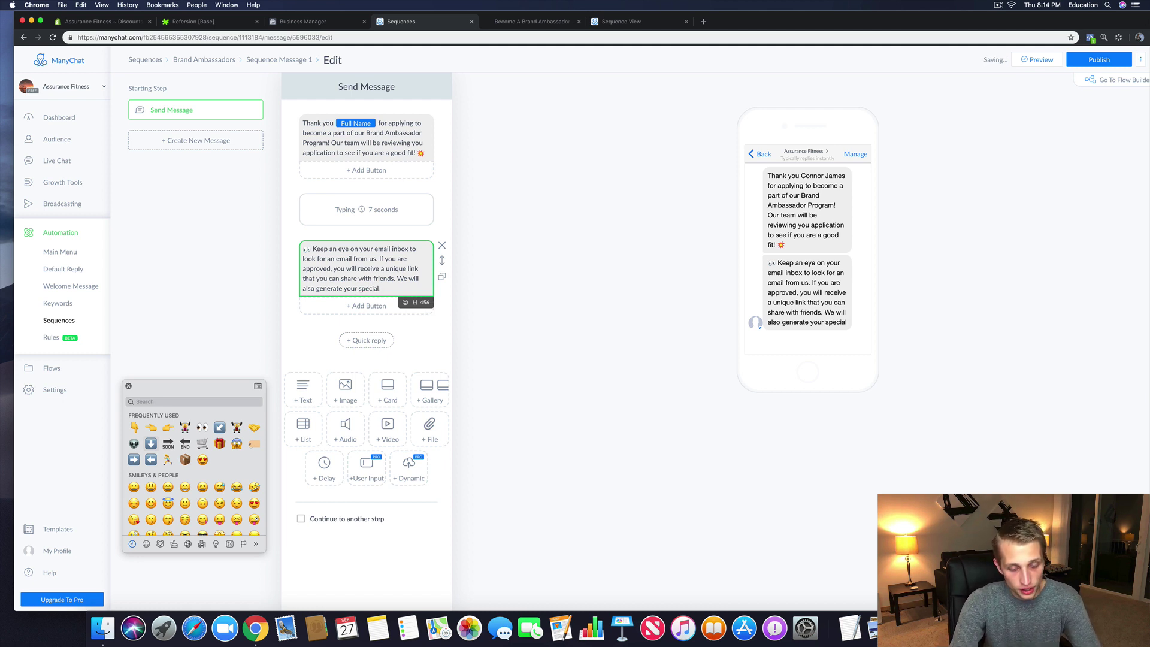
pyautogui.doubleClick(364, 288)
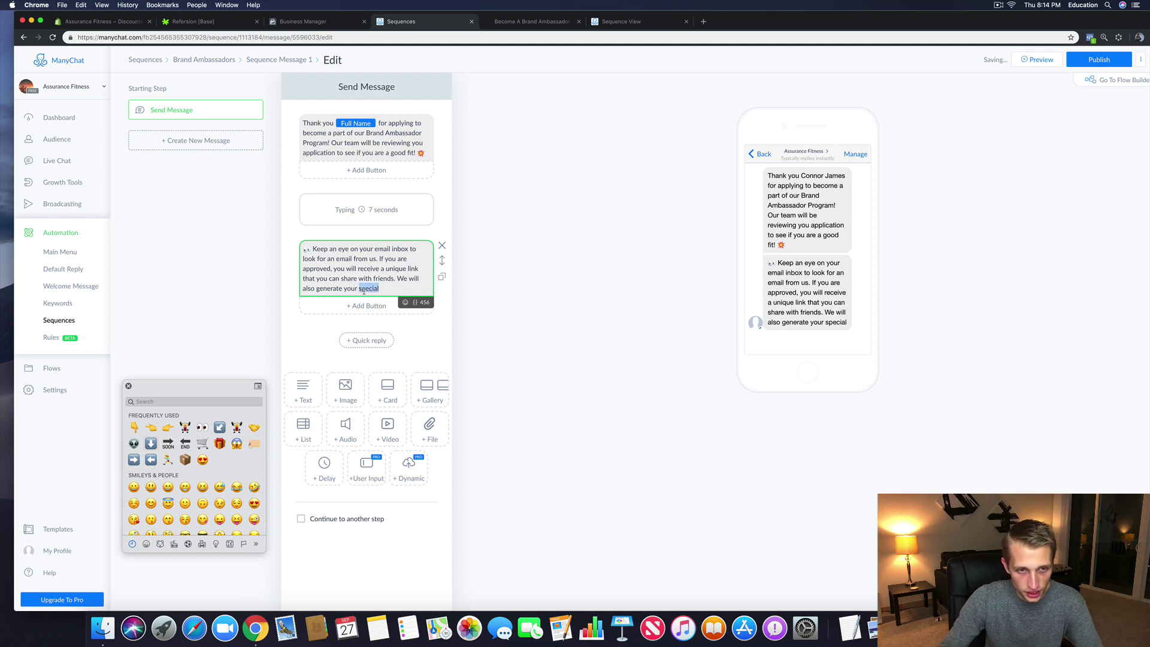
pyautogui.write('unique ')
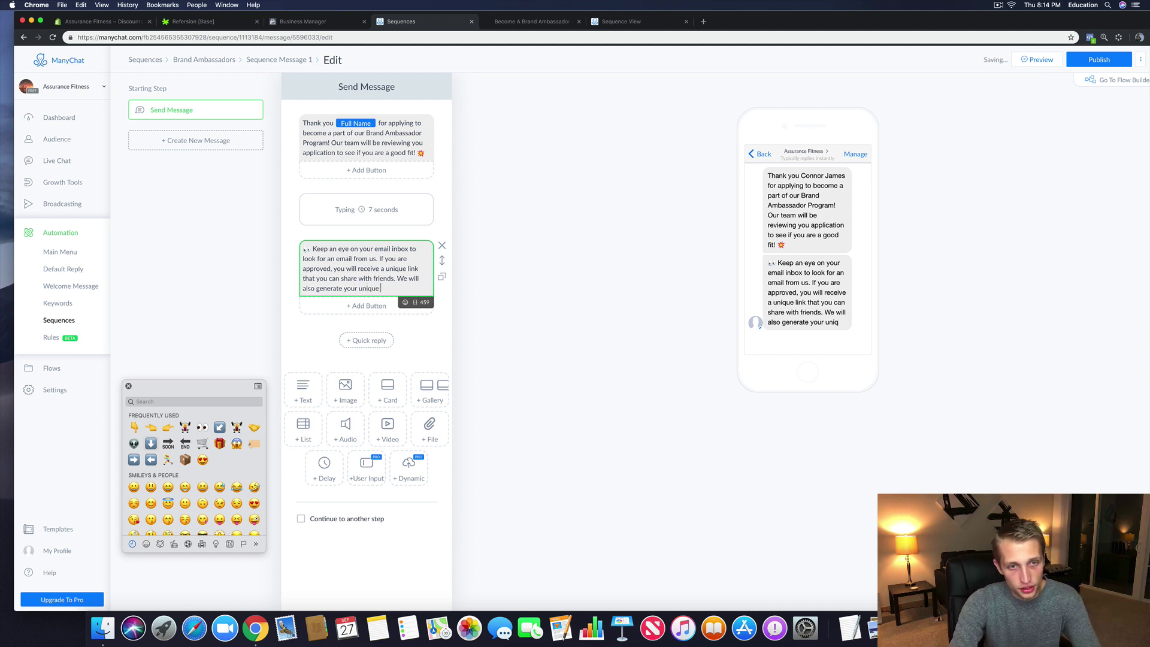
pyautogui.write('tracking ')
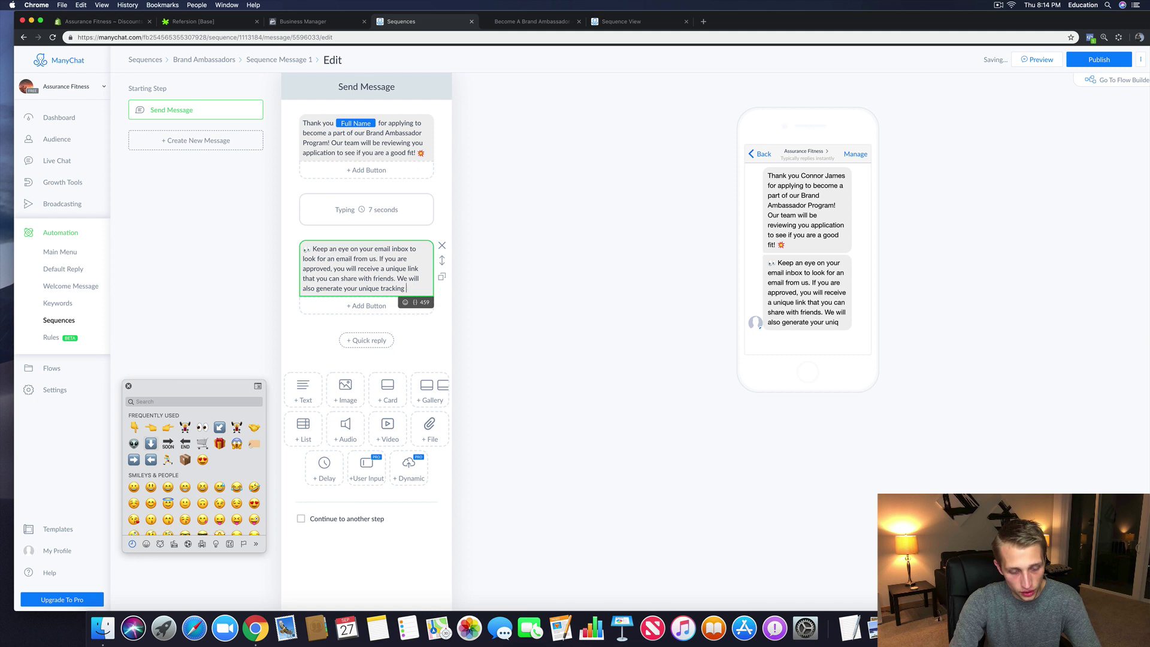
pyautogui.write('fodiscount code')
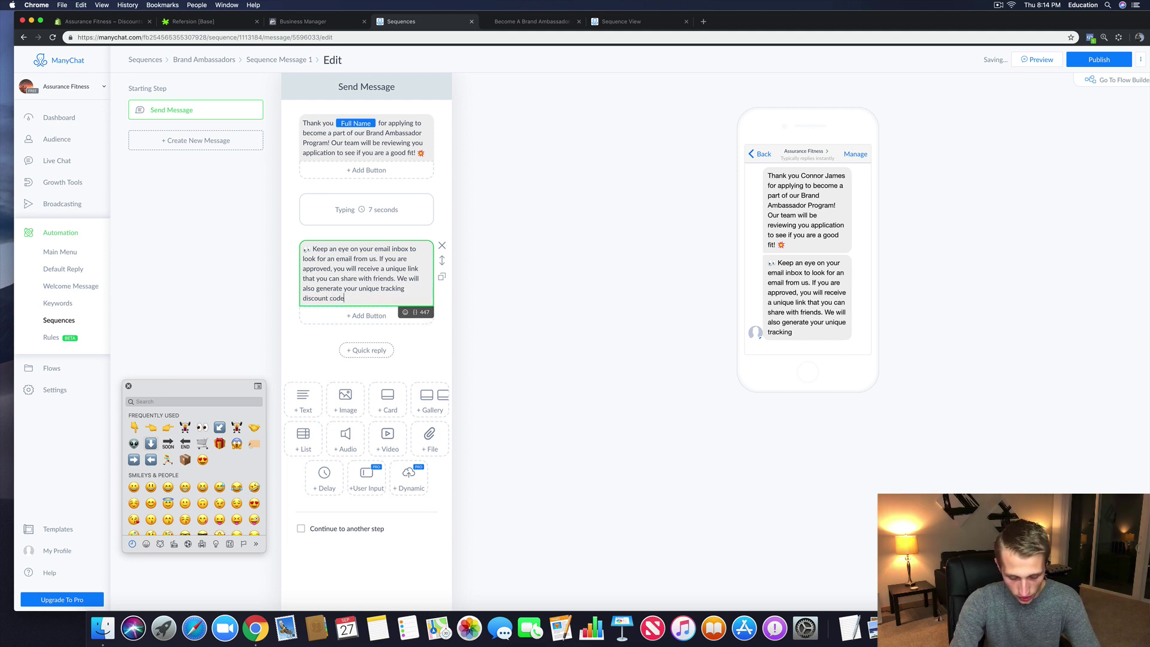
# Step: Finish the discount code sentence with "so your friends can save 20% off their entire order with us!"
pyautogui.write(' so your friends c')
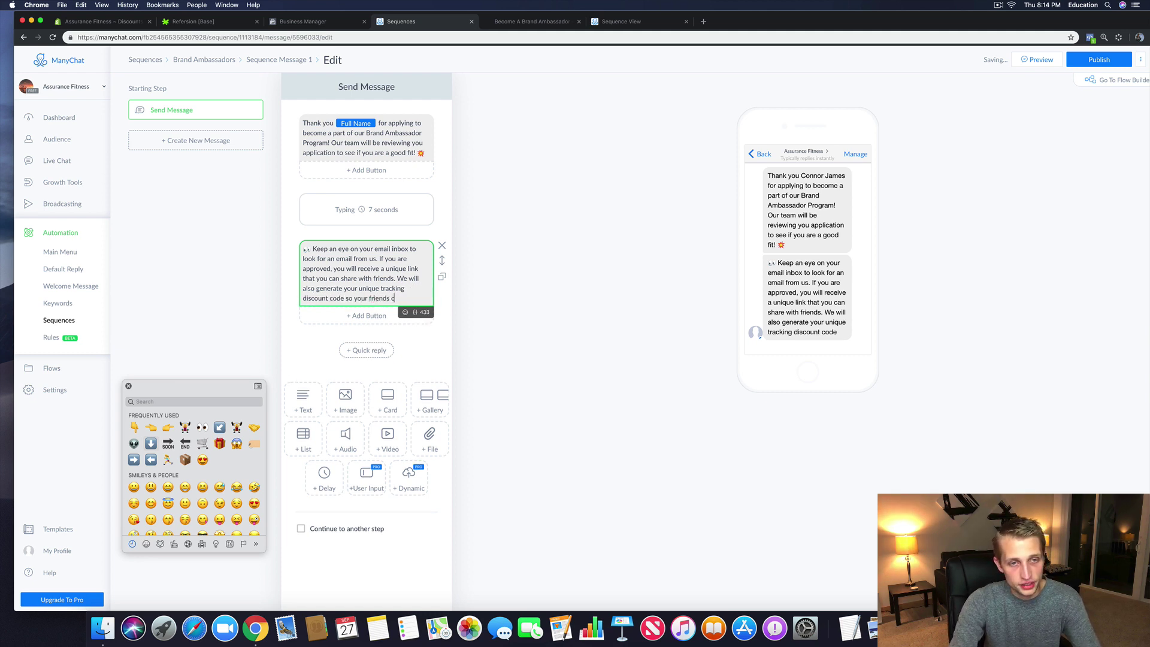
pyautogui.write('an save 20% ')
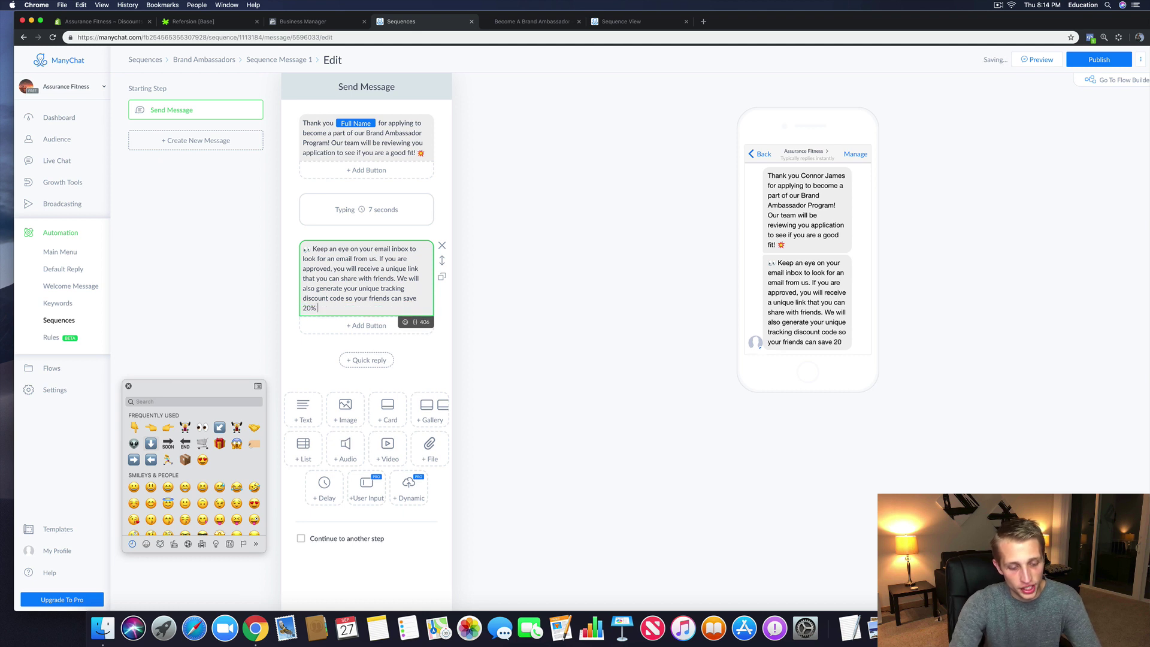
pyautogui.write('off their emai')
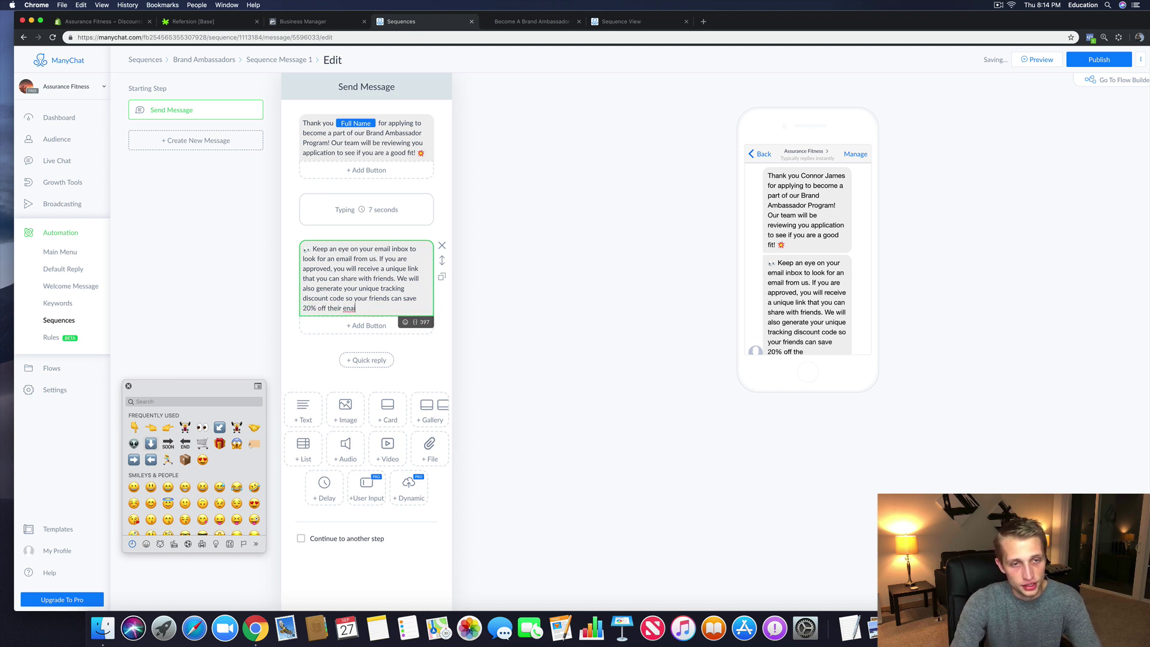
pyautogui.write('ire order ')
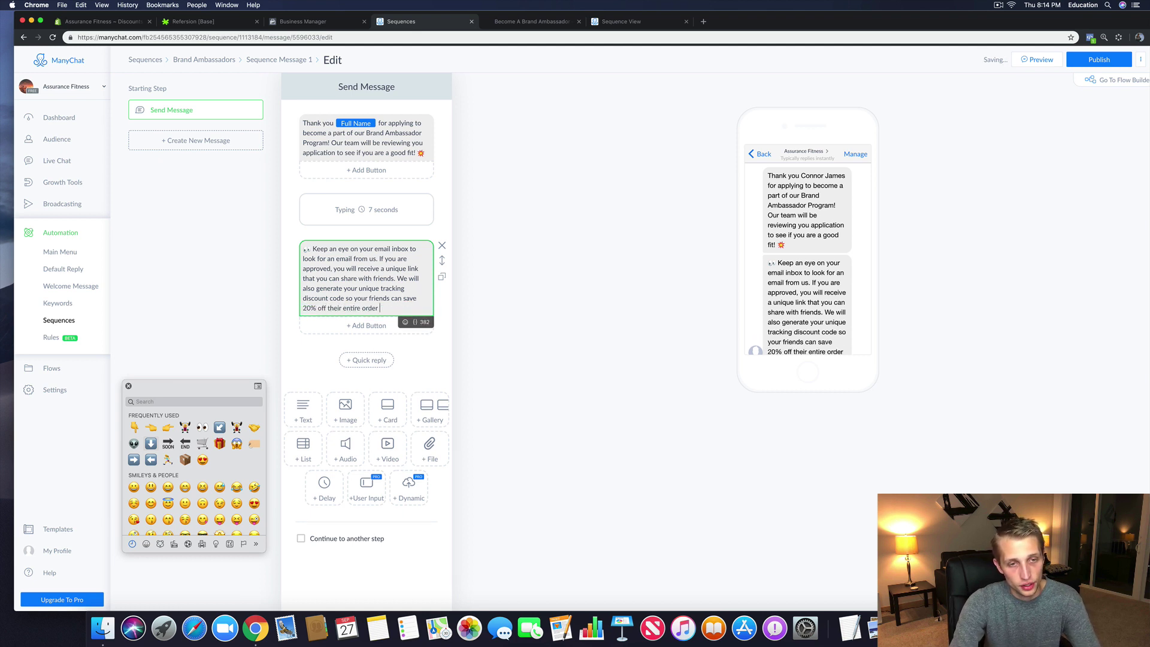
pyautogui.write('with us!')
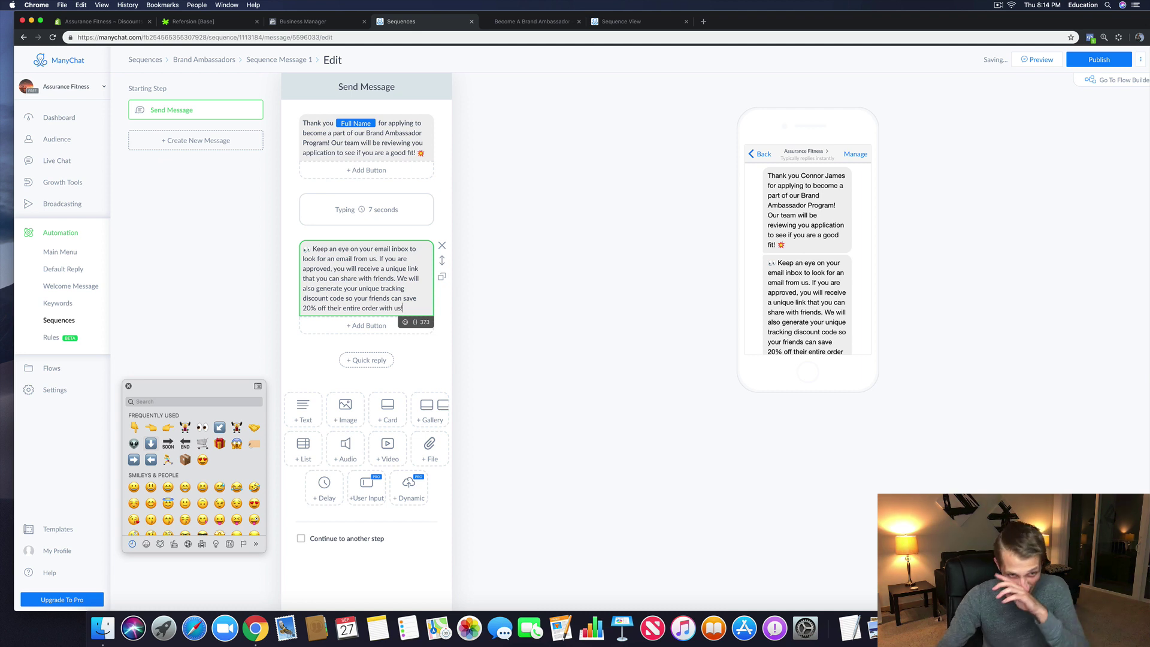
# Step: Add the tag emoji from the frequently used emojis after "with us!" in the second text block
pyautogui.click(406, 323)
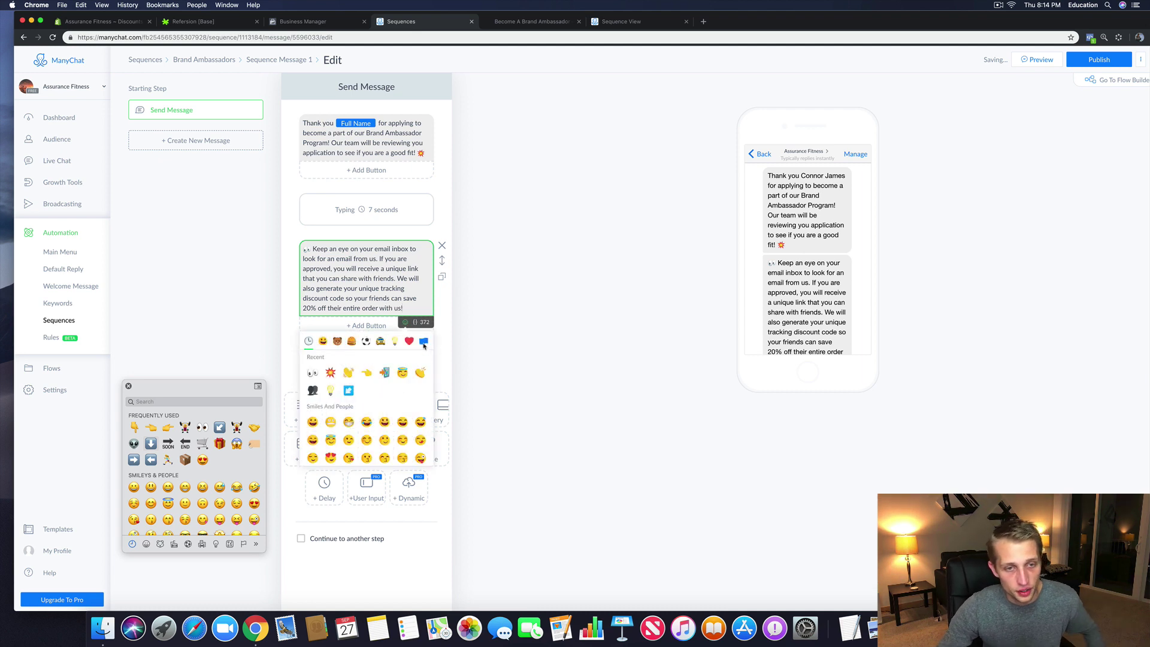
pyautogui.scroll(5, 391, 421)
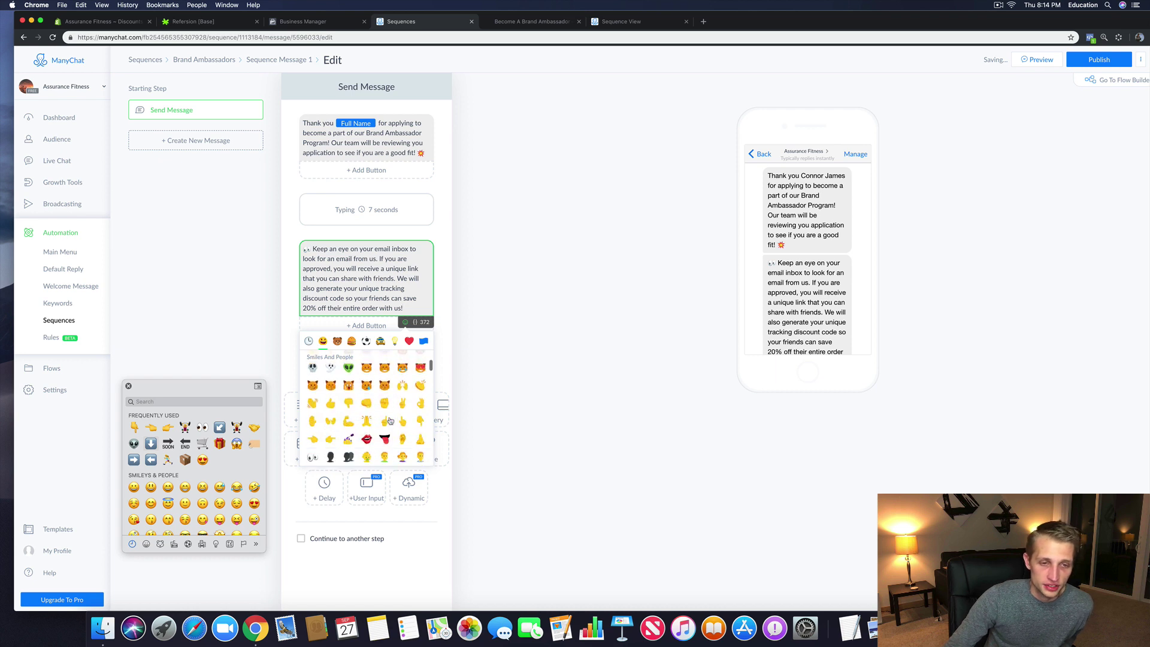
pyautogui.click(400, 306)
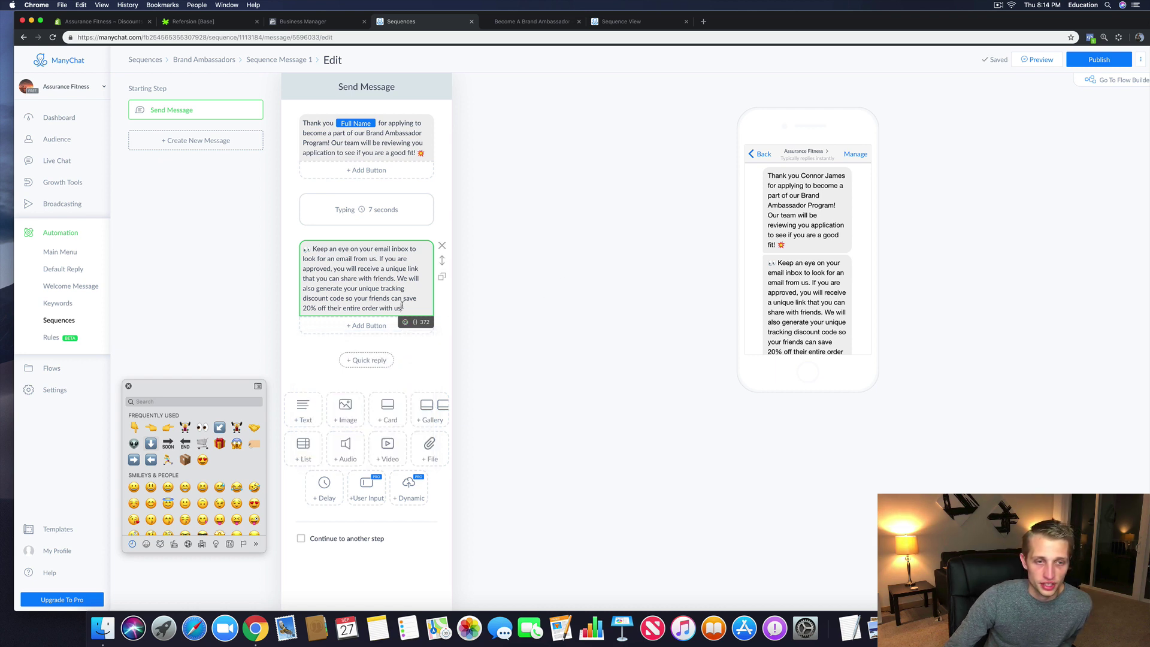
pyautogui.click(254, 444)
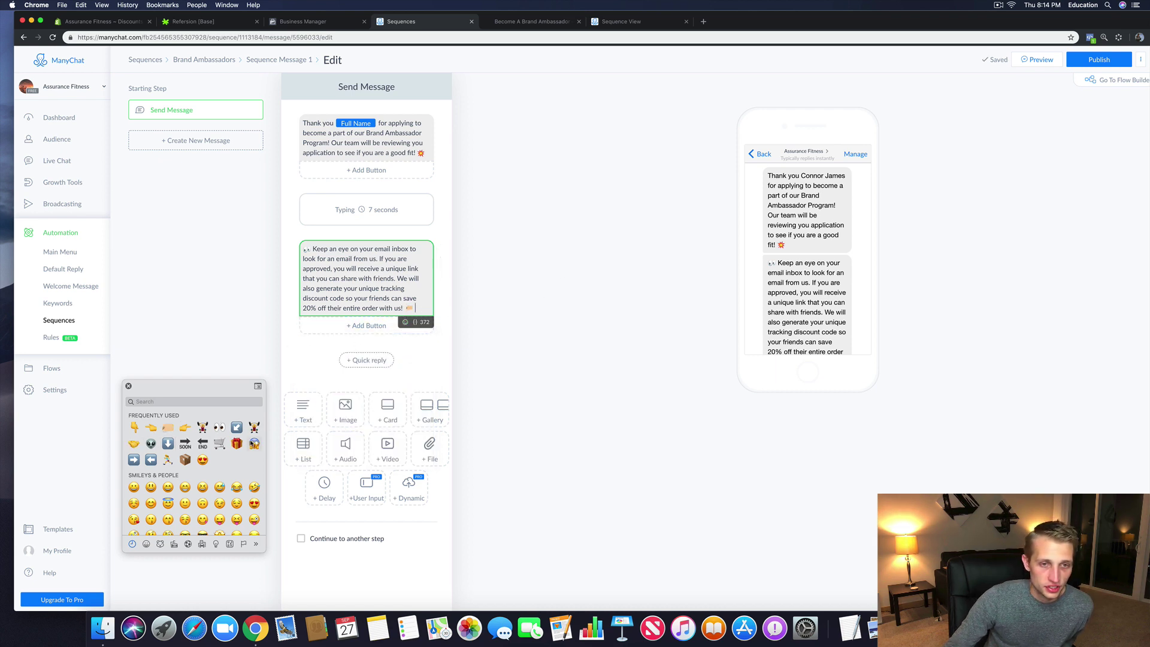
pyautogui.click(416, 307)
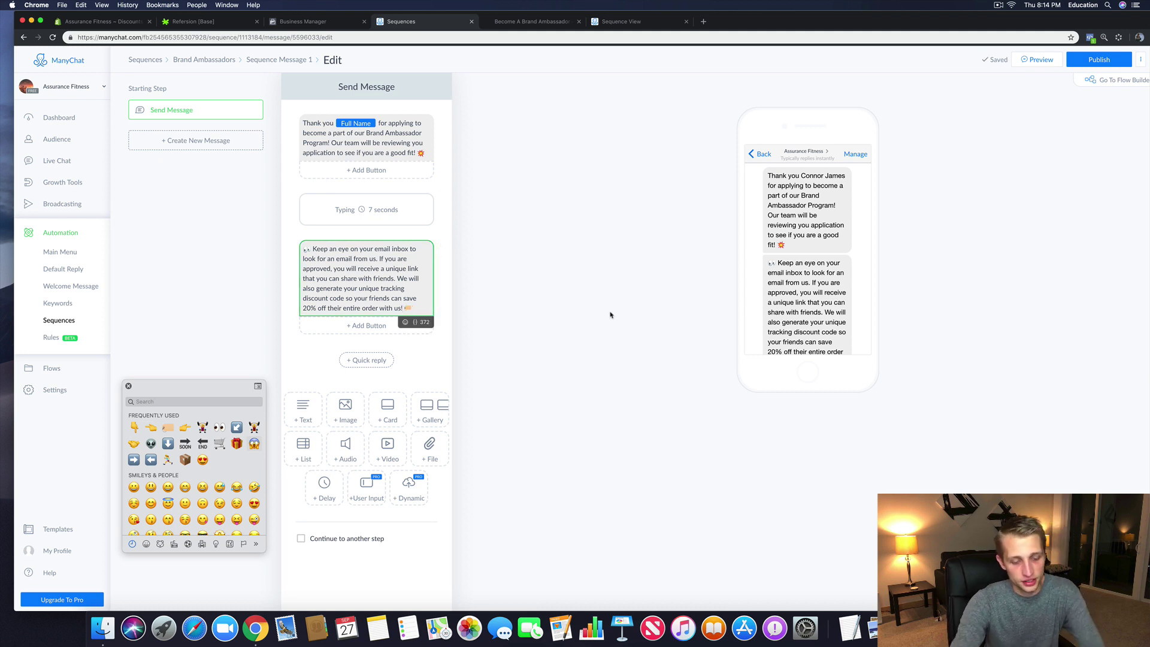
pyautogui.write('bitly.com')
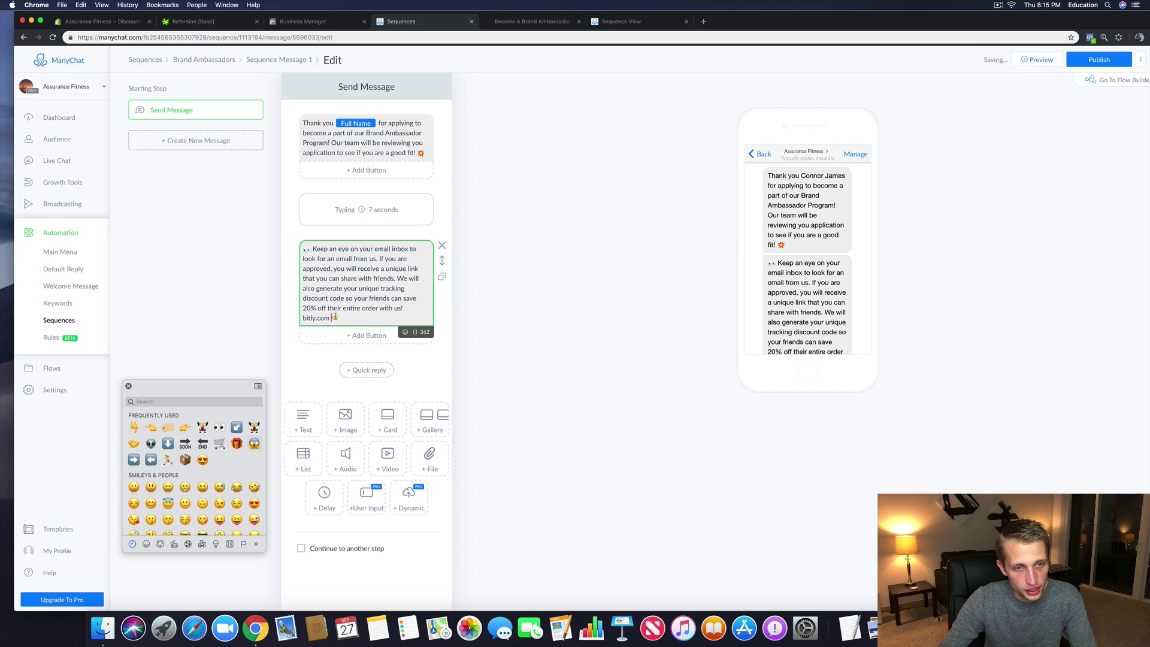
pyautogui.moveTo(339, 318); pyautogui.dragTo(331, 318)
pyautogui.click(332, 316)
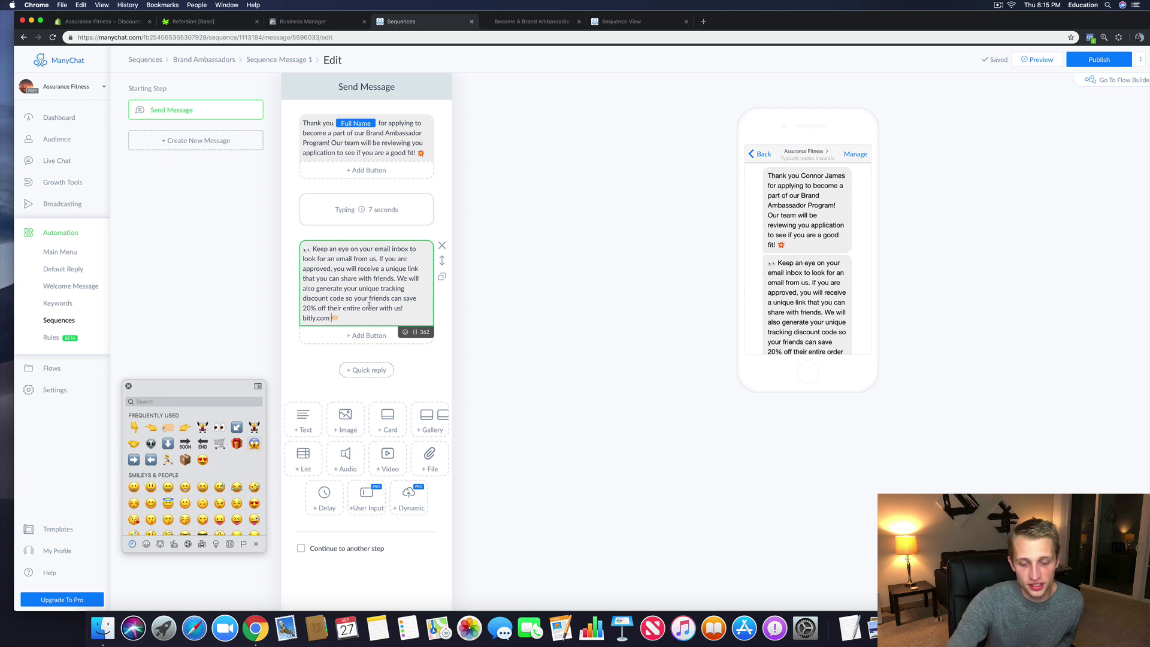
pyautogui.press('BackSpace')
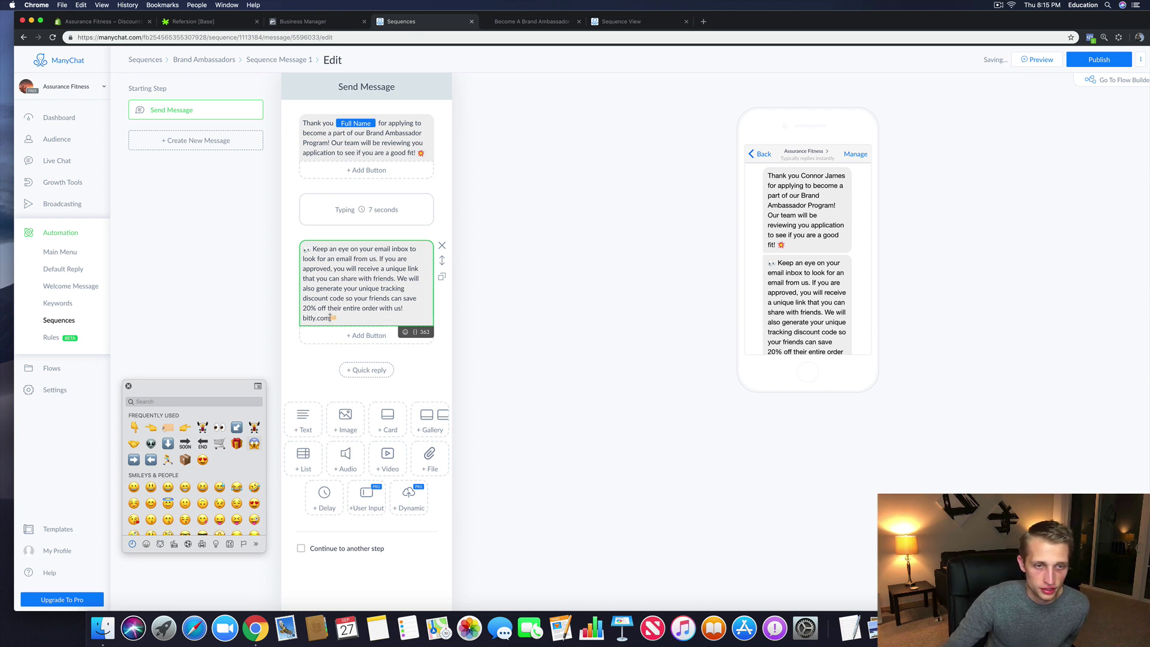
pyautogui.press('BackSpace')
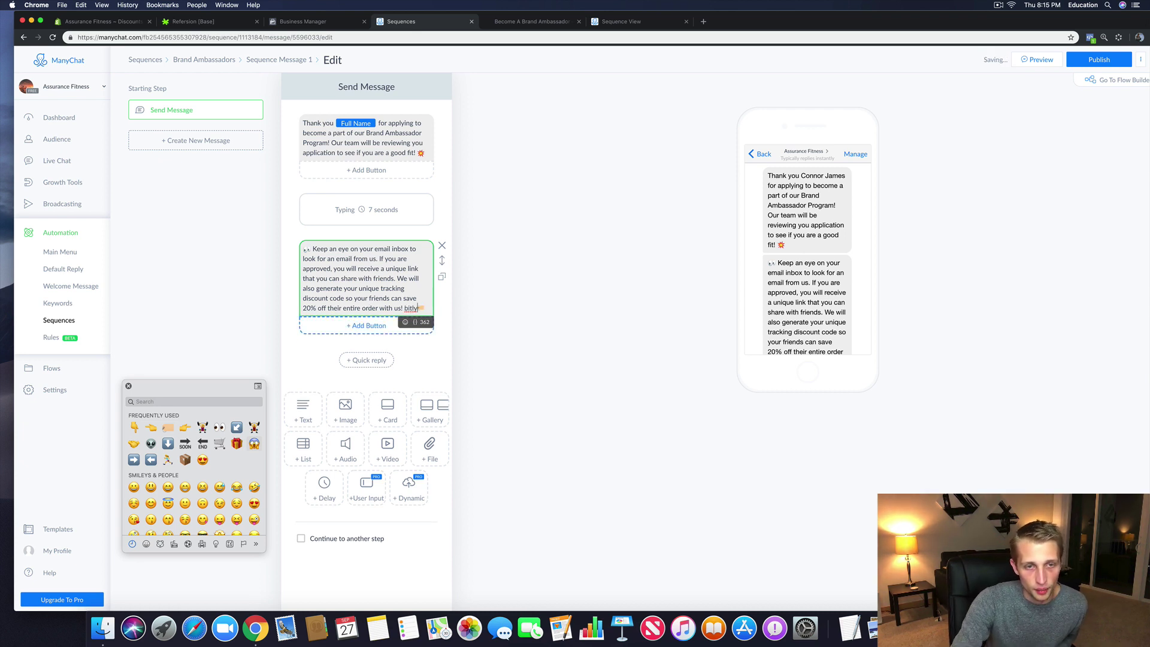
pyautogui.press('BackSpace')
pyautogui.press('BackSpace')
pyautogui.press('BackSpace')
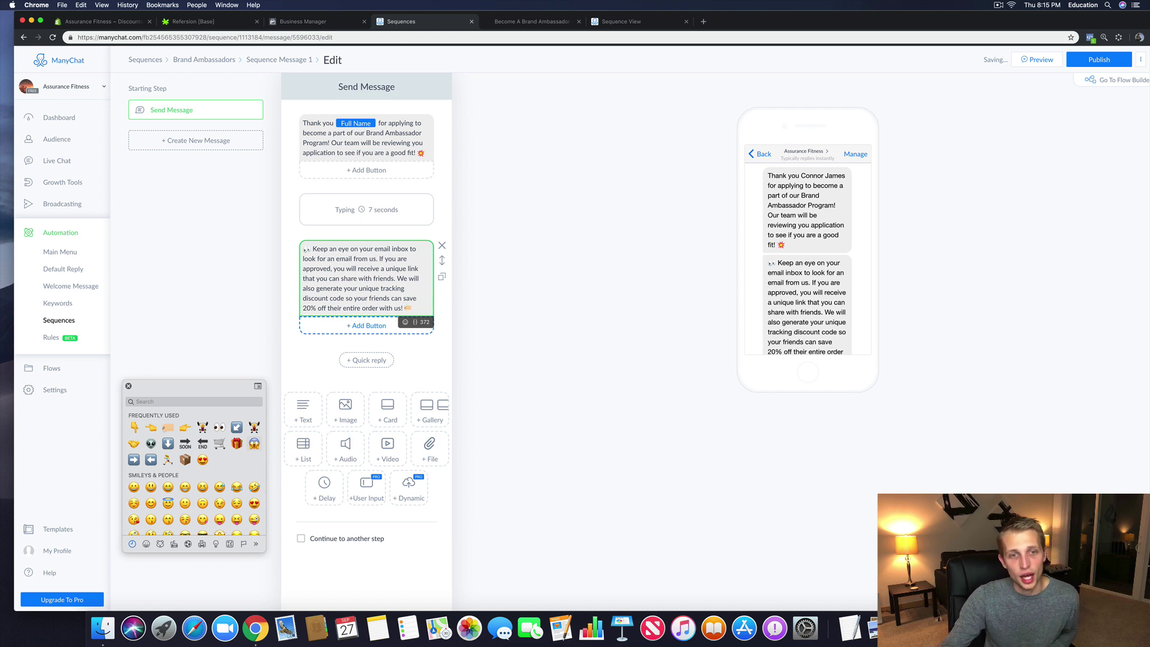
pyautogui.click(412, 355)
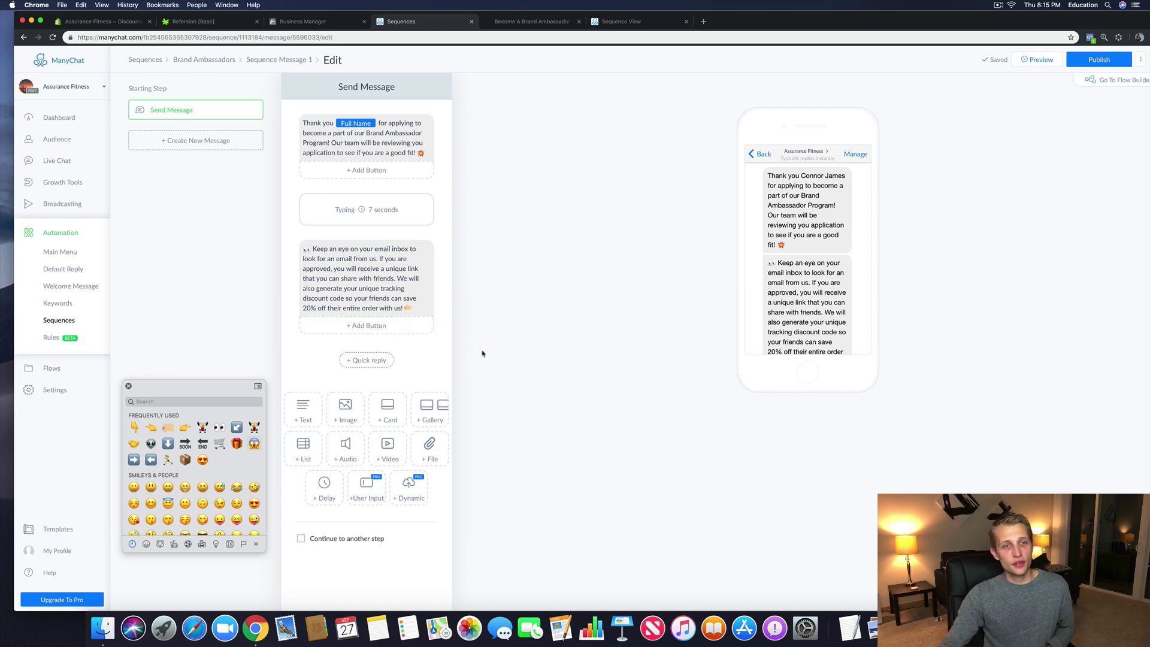
# Step: Move the "We will also generate" sentence into its own paragraph, separated by a blank line, and publish the message
pyautogui.click(400, 279)
pyautogui.press('Return')
pyautogui.press('Return')
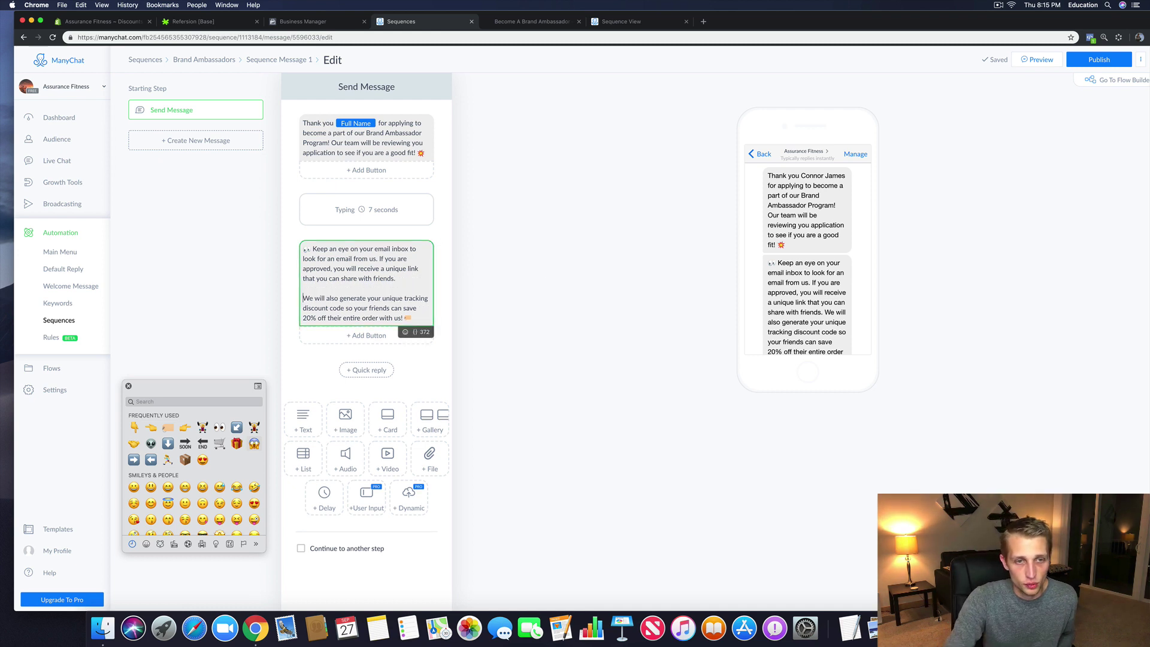
pyautogui.moveTo(414, 319); pyautogui.dragTo(299, 298)
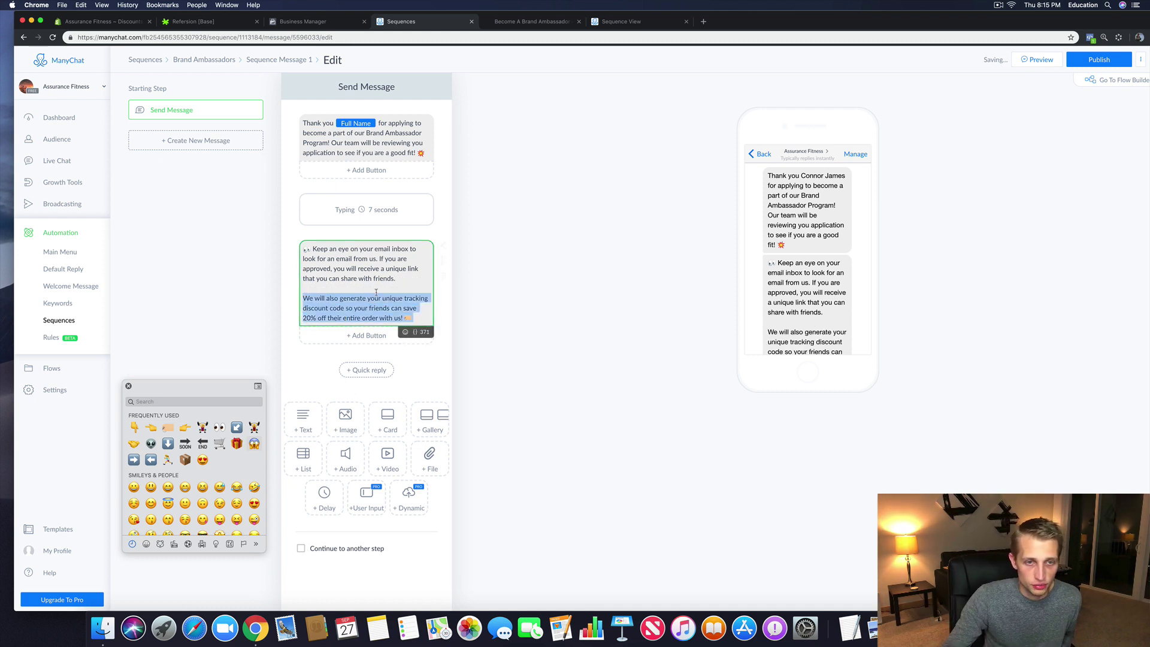
pyautogui.click(510, 291)
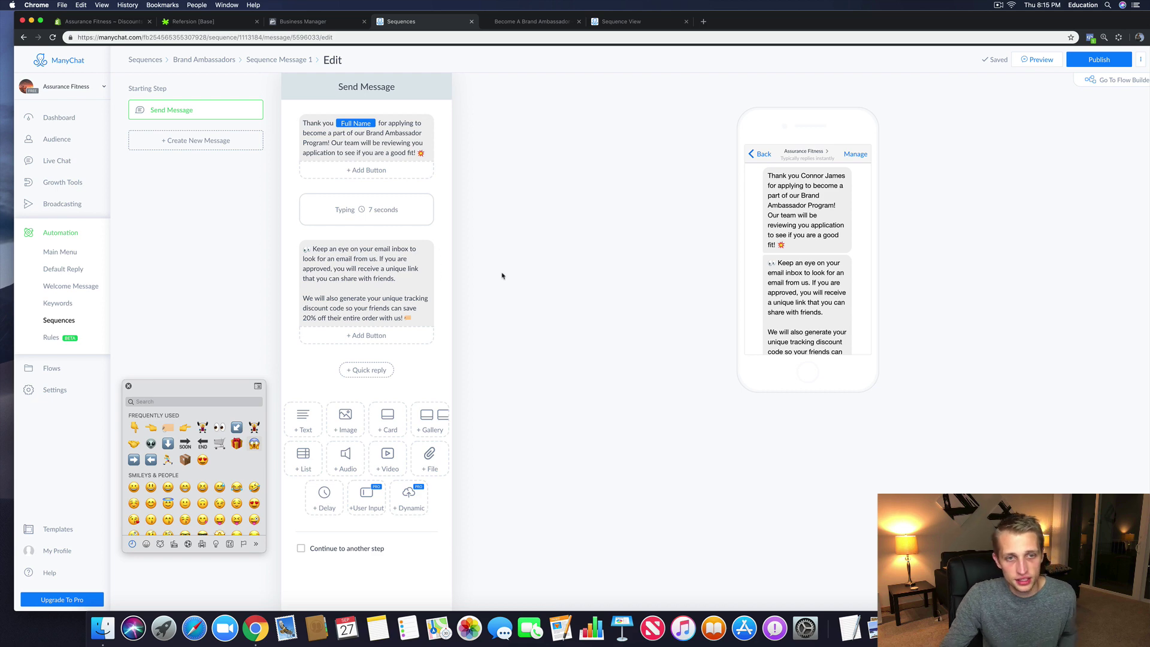
pyautogui.click(1085, 58)
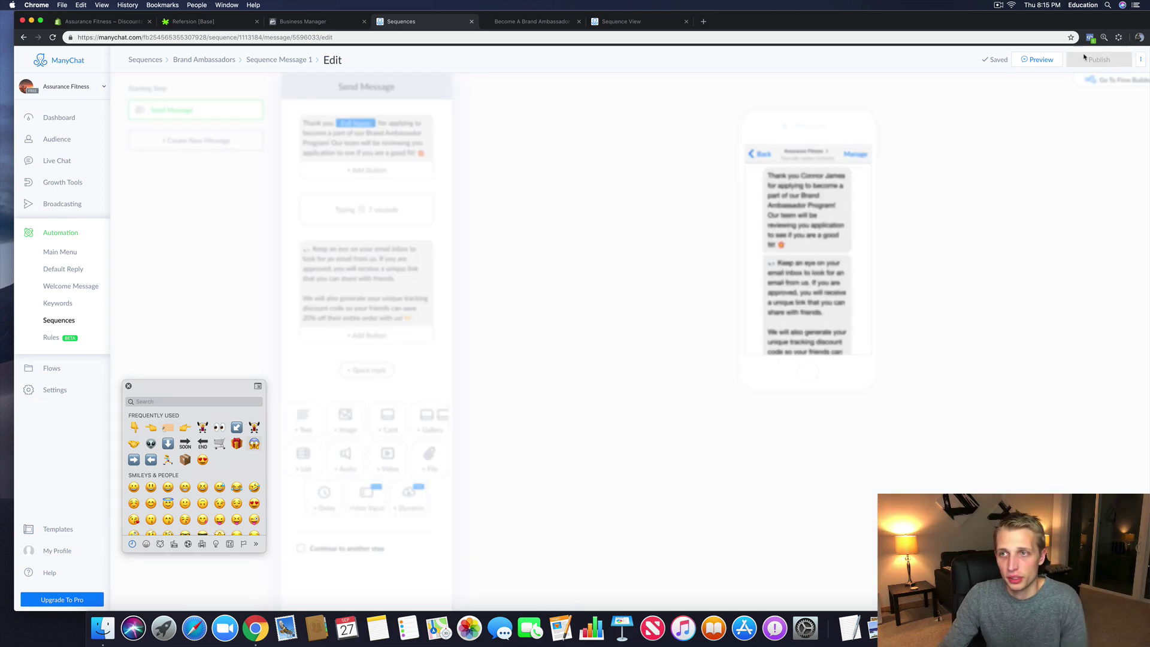
# Step: Rename the published sequence message to "Thanks For Applying"
pyautogui.click(267, 59)
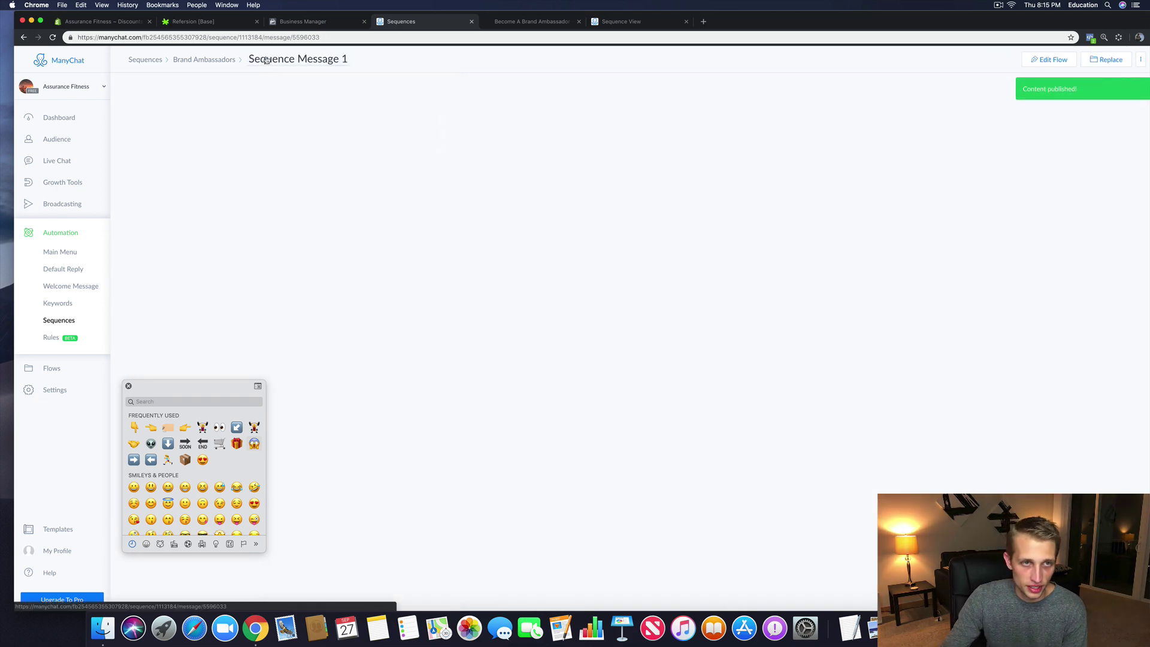
pyautogui.click(294, 60)
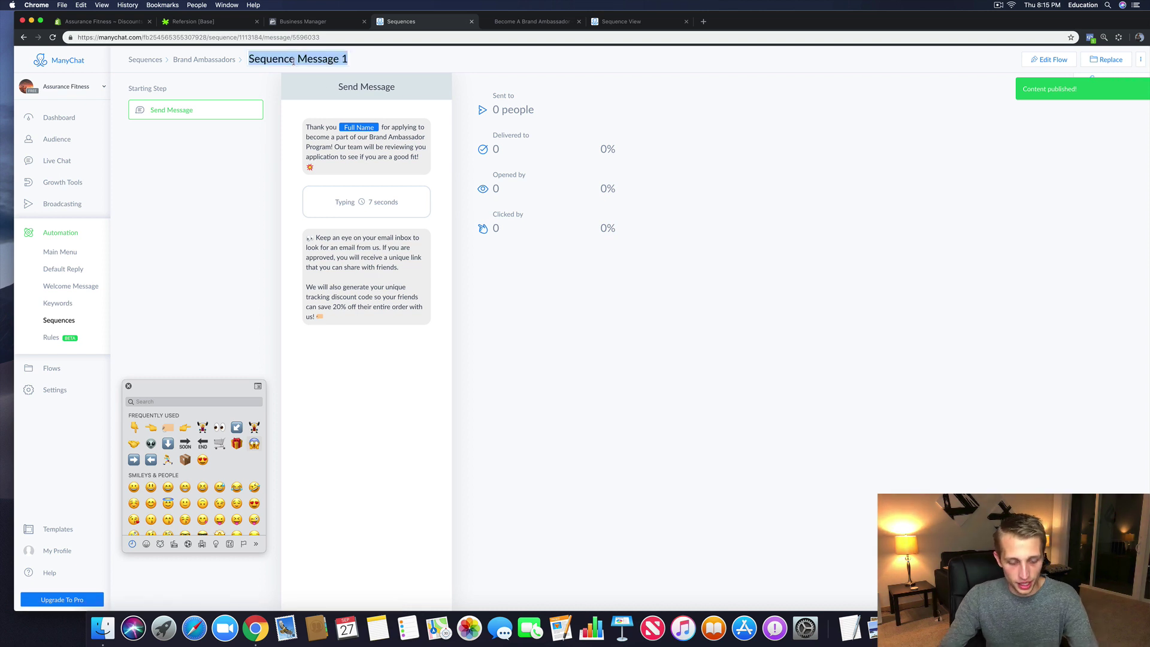
pyautogui.write('Thanks F')
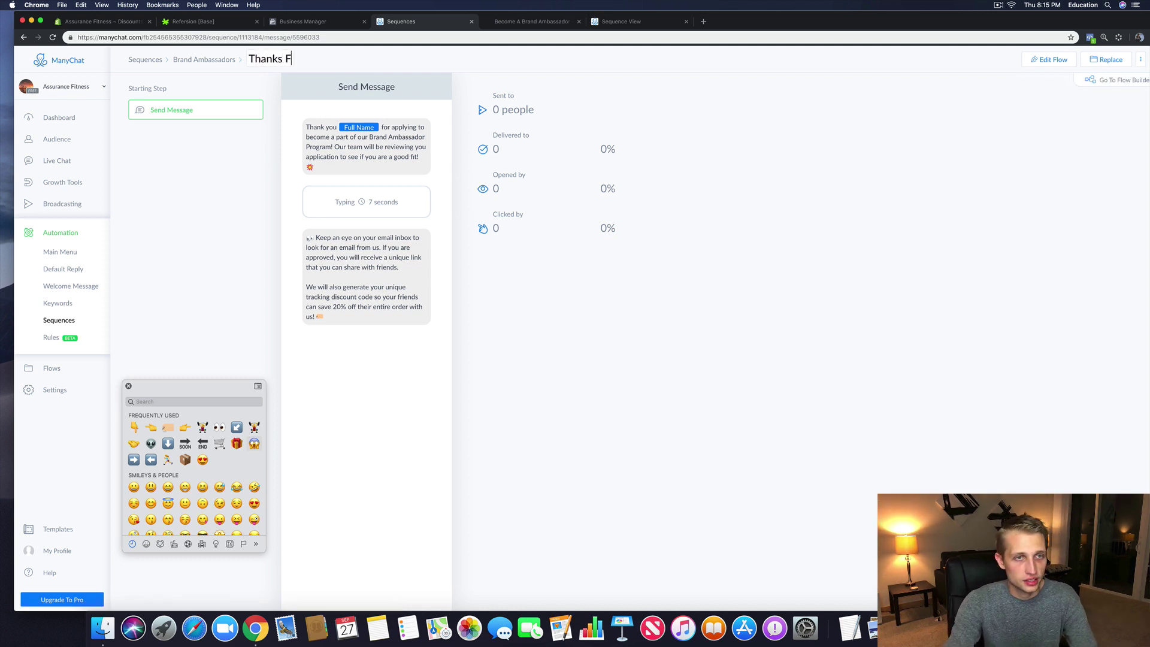
pyautogui.write('or Applying')
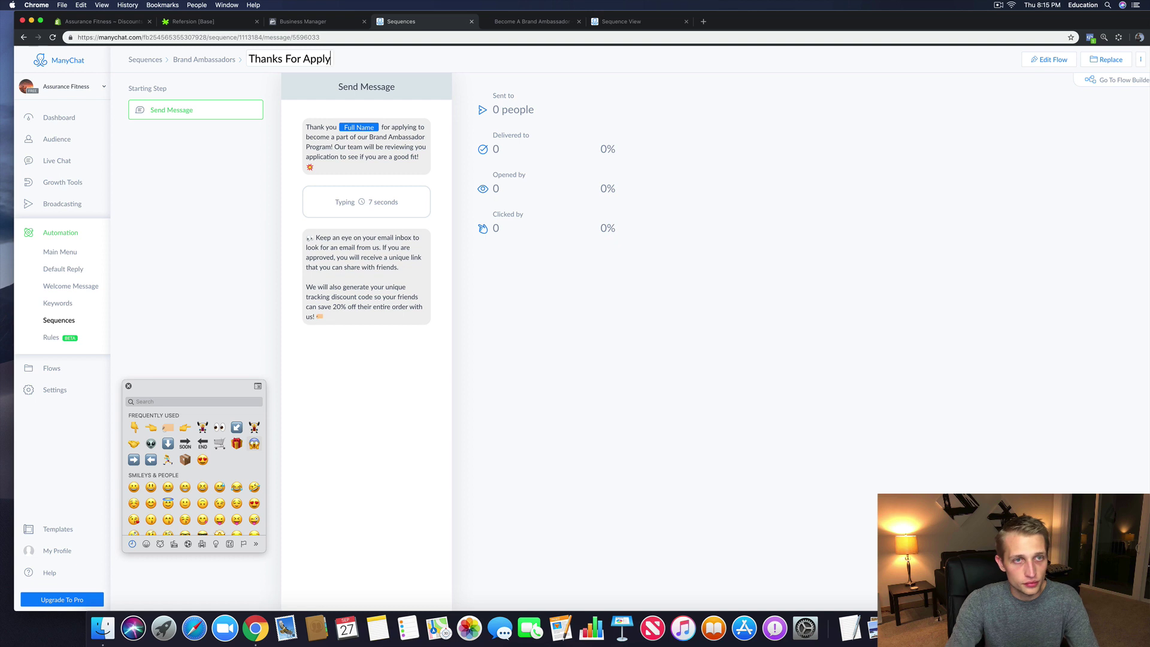
# Step: Return to the Brand Ambassadors sequence and activate the "Thanks For Applying" message
pyautogui.click(148, 60)
pyautogui.click(226, 127)
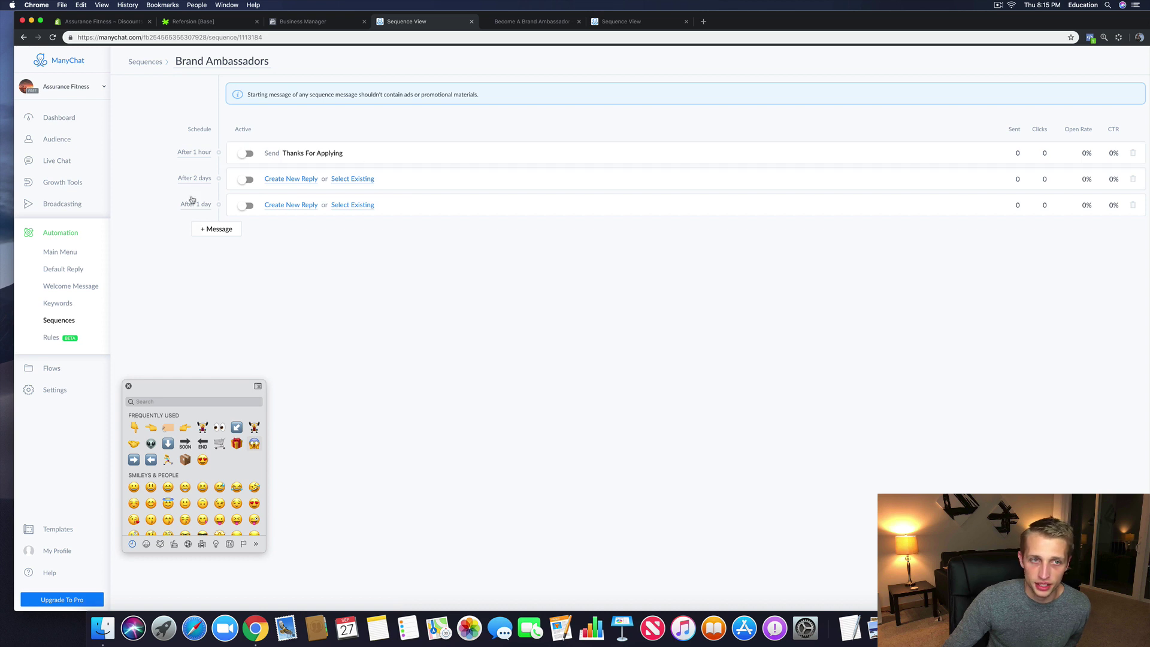
pyautogui.click(245, 157)
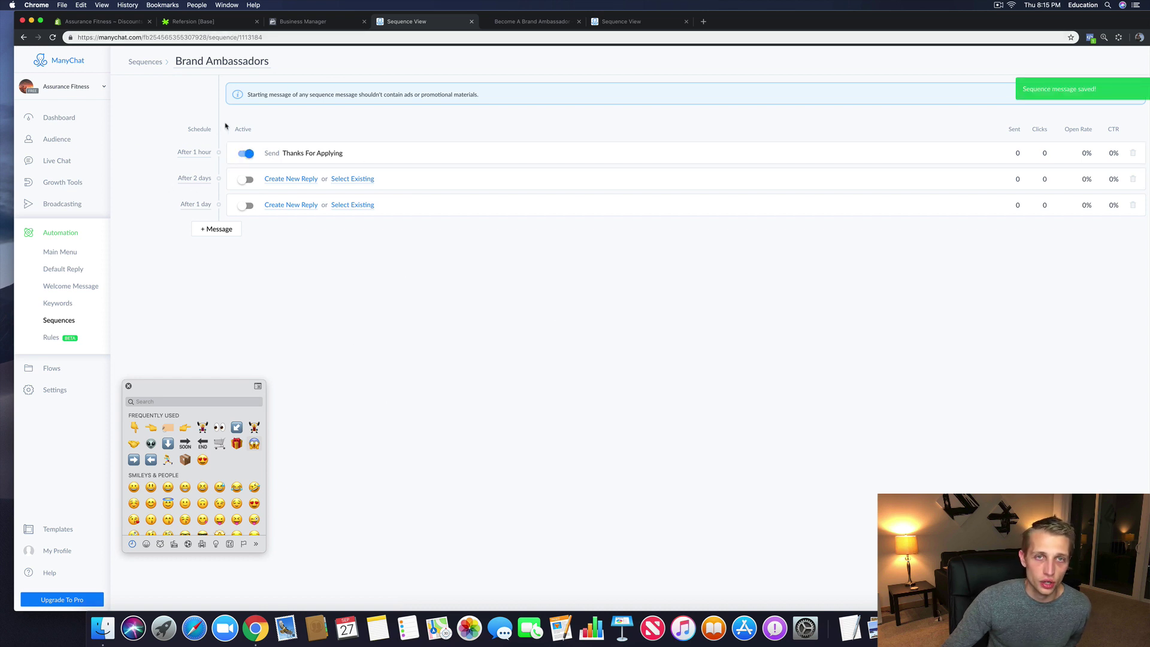
# Step: Close the Become A Brand Ambassador page and review the opt-in actions and setup of the Brand Ambassadors growth tool
pyautogui.moveTo(619, 25); pyautogui.dragTo(529, 25)
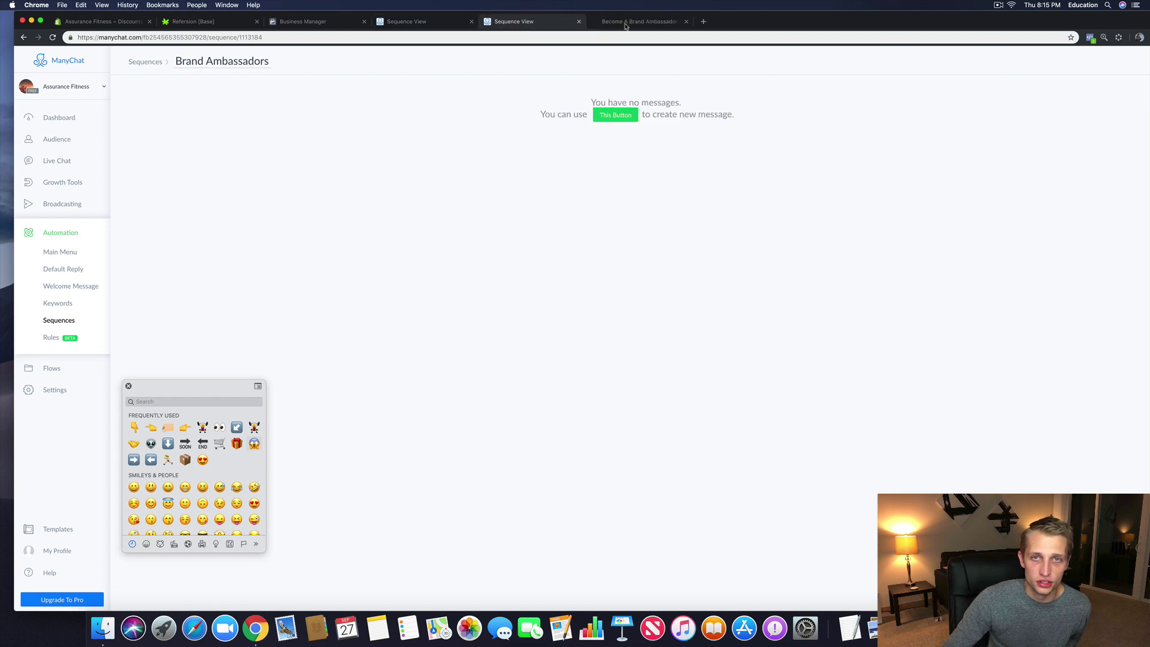
pyautogui.click(686, 22)
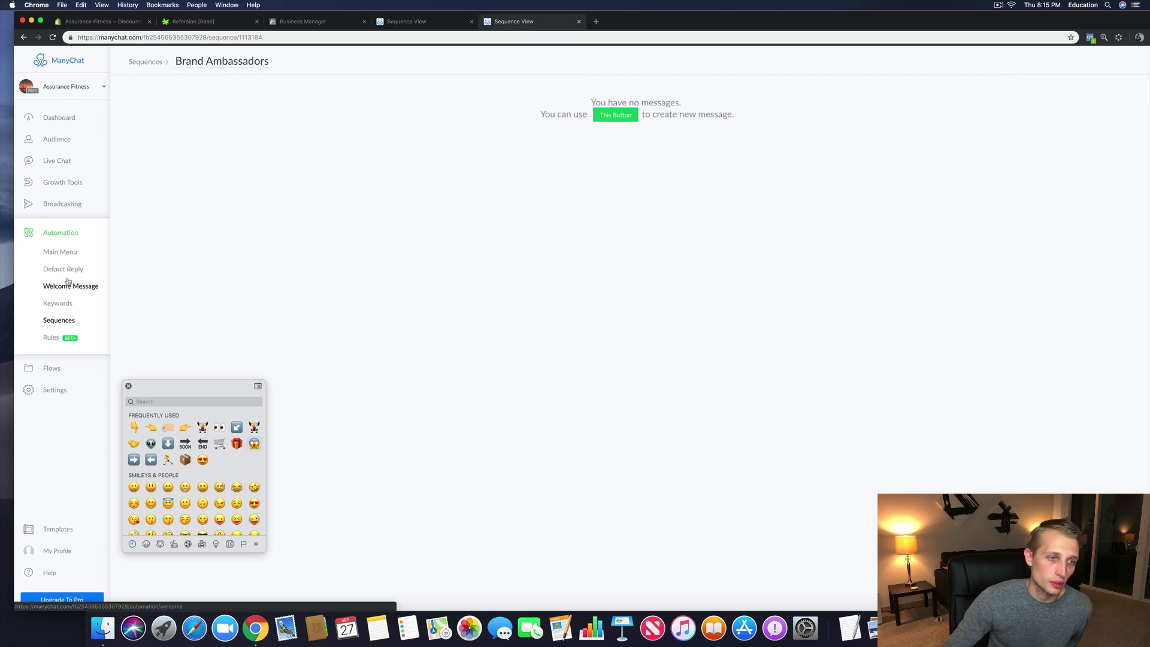
pyautogui.click(50, 184)
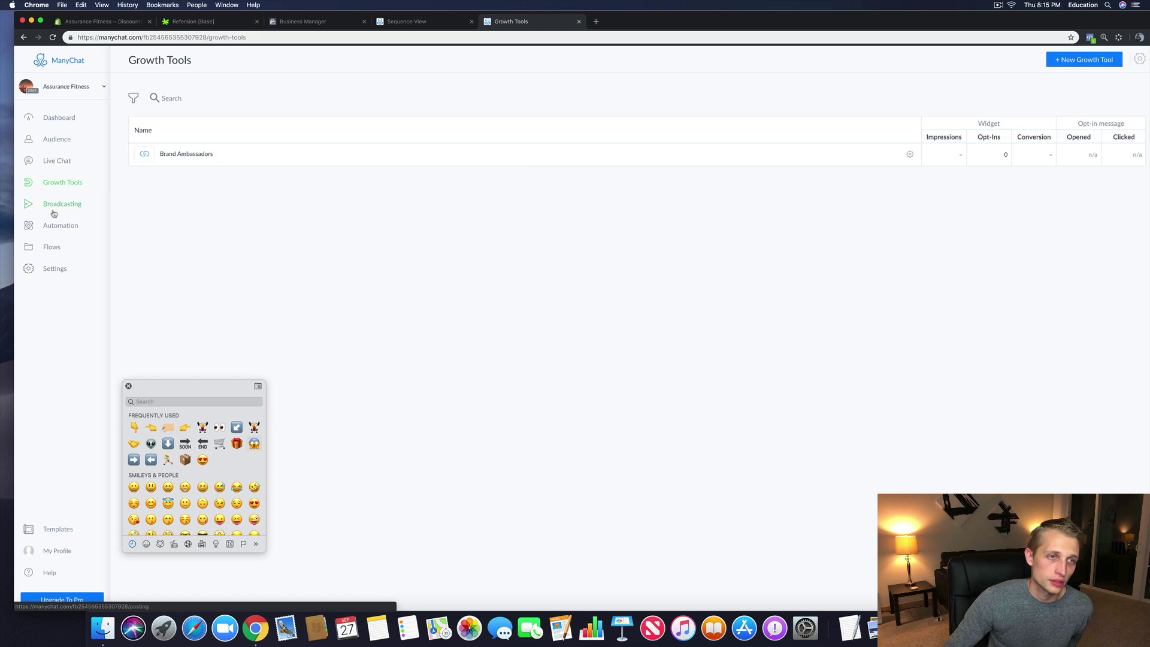
pyautogui.click(223, 156)
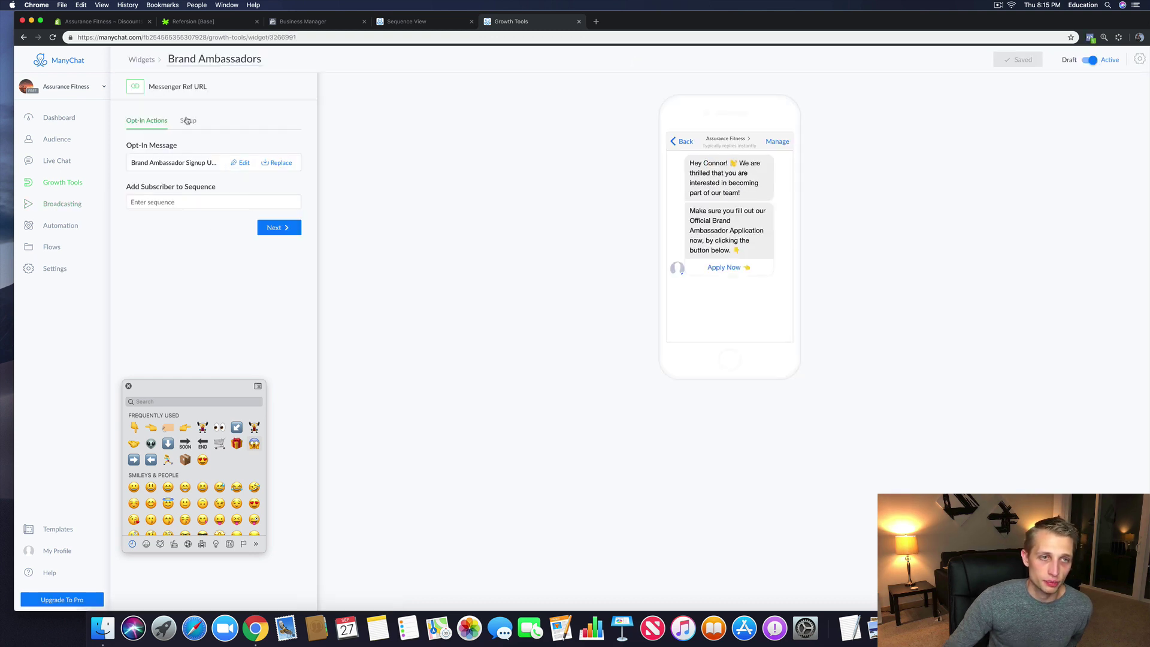
pyautogui.click(187, 121)
pyautogui.click(152, 122)
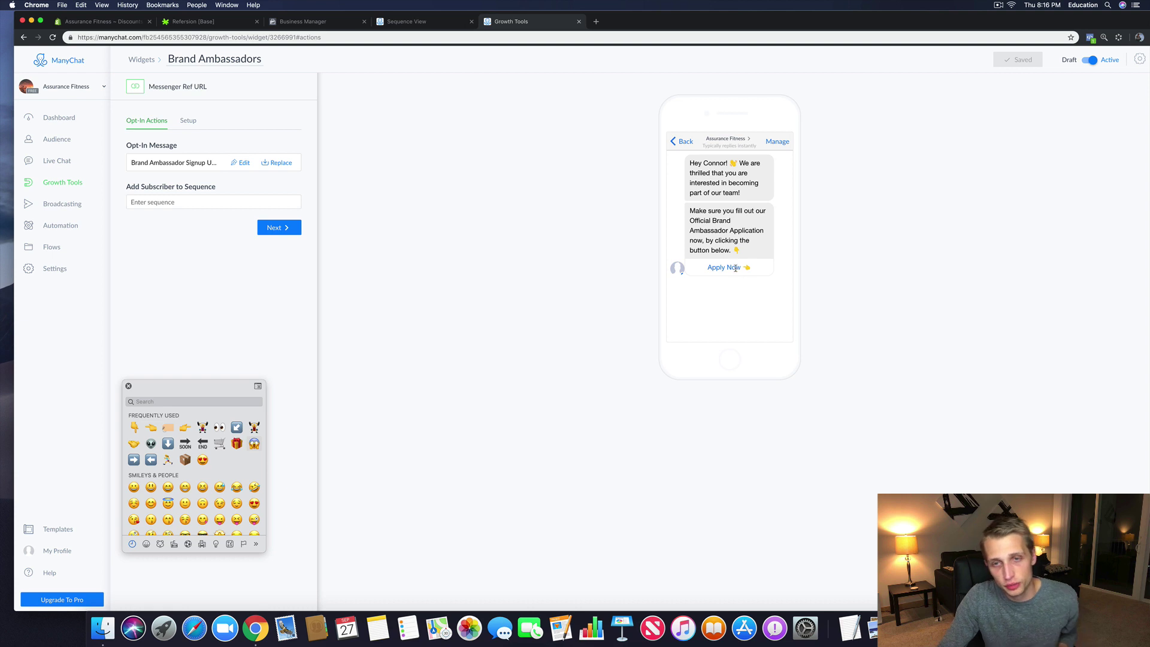
pyautogui.click(422, 22)
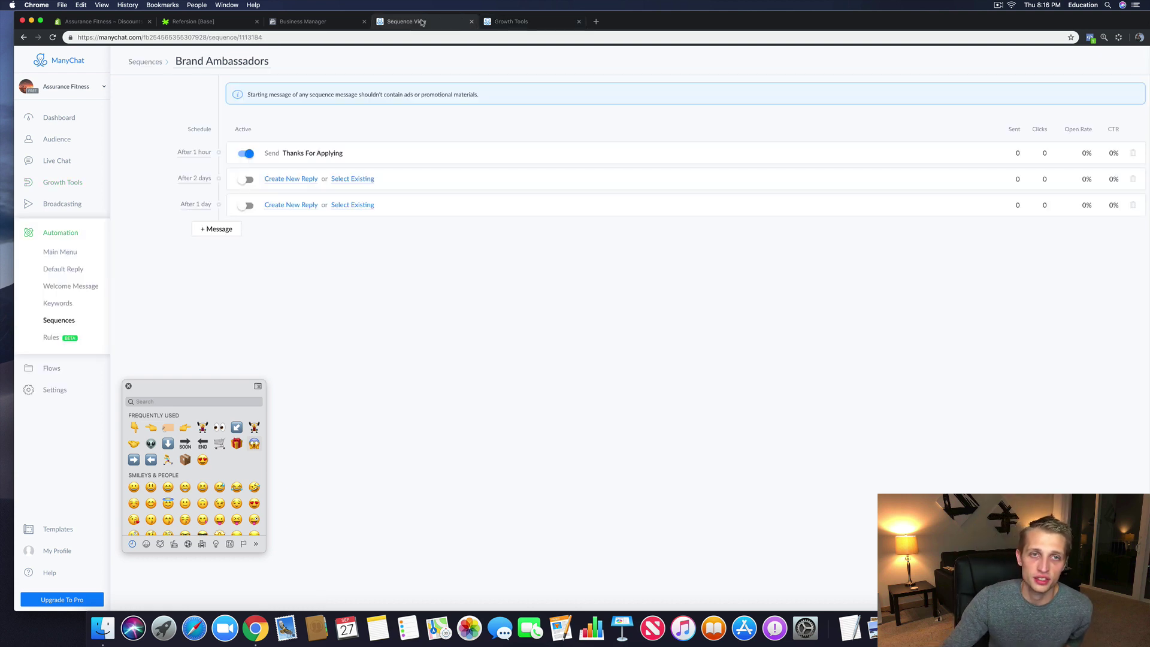
pyautogui.click(515, 22)
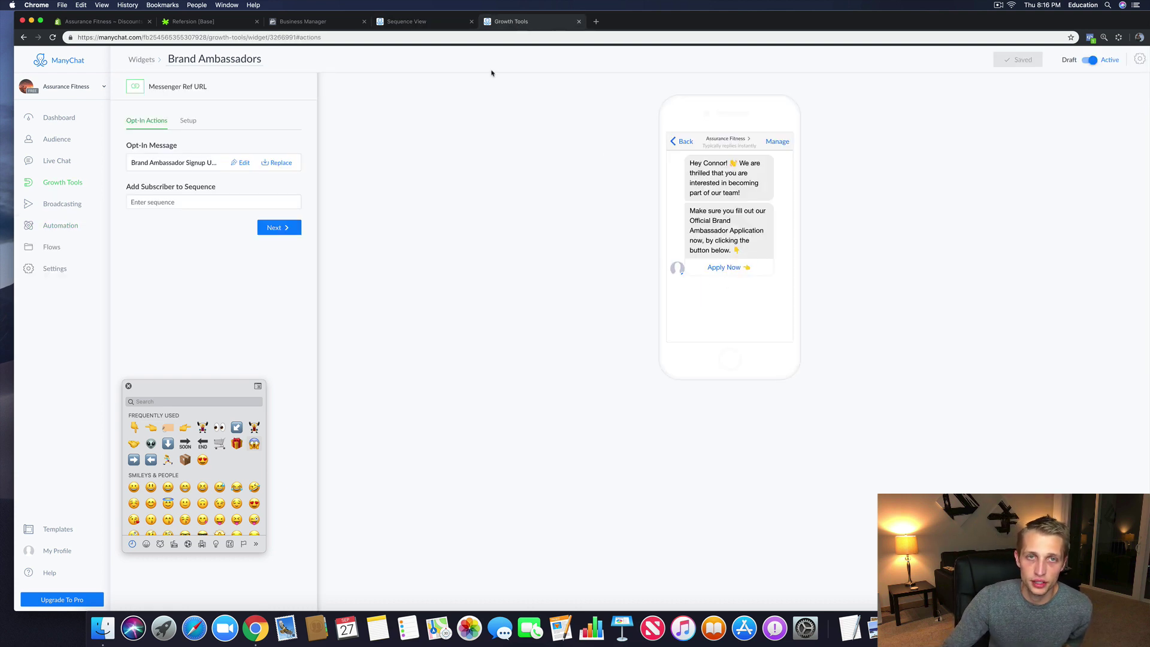
# Step: Create a new reply for the Brand Ambassadors sequence message scheduled after 2 days
pyautogui.click(415, 21)
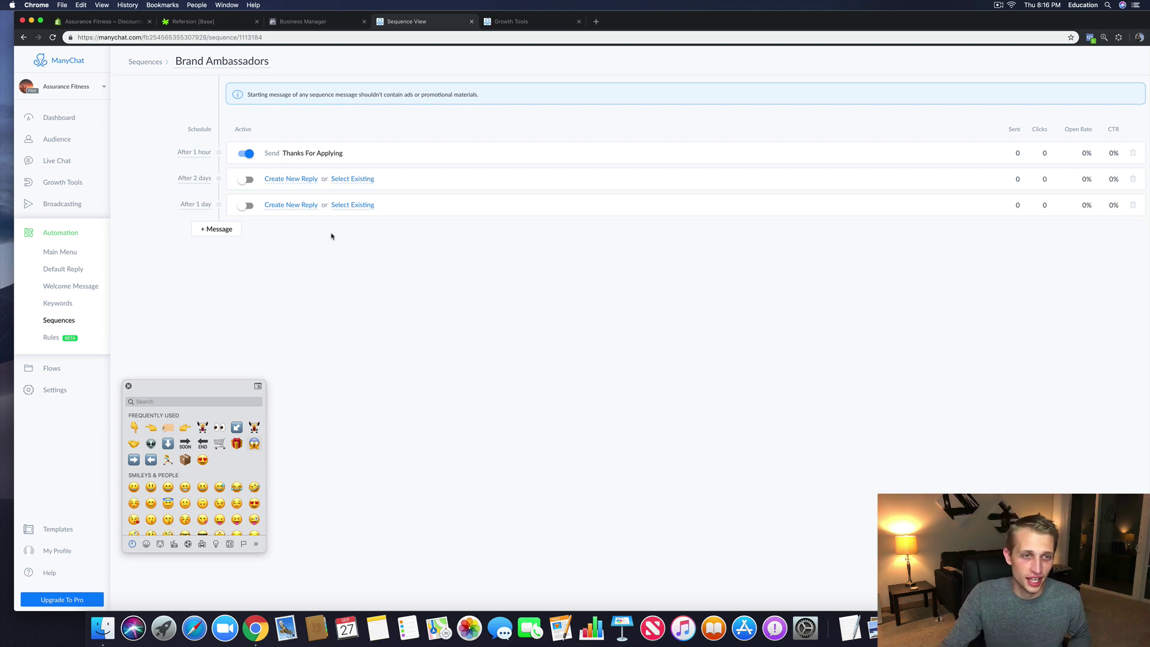
pyautogui.click(243, 181)
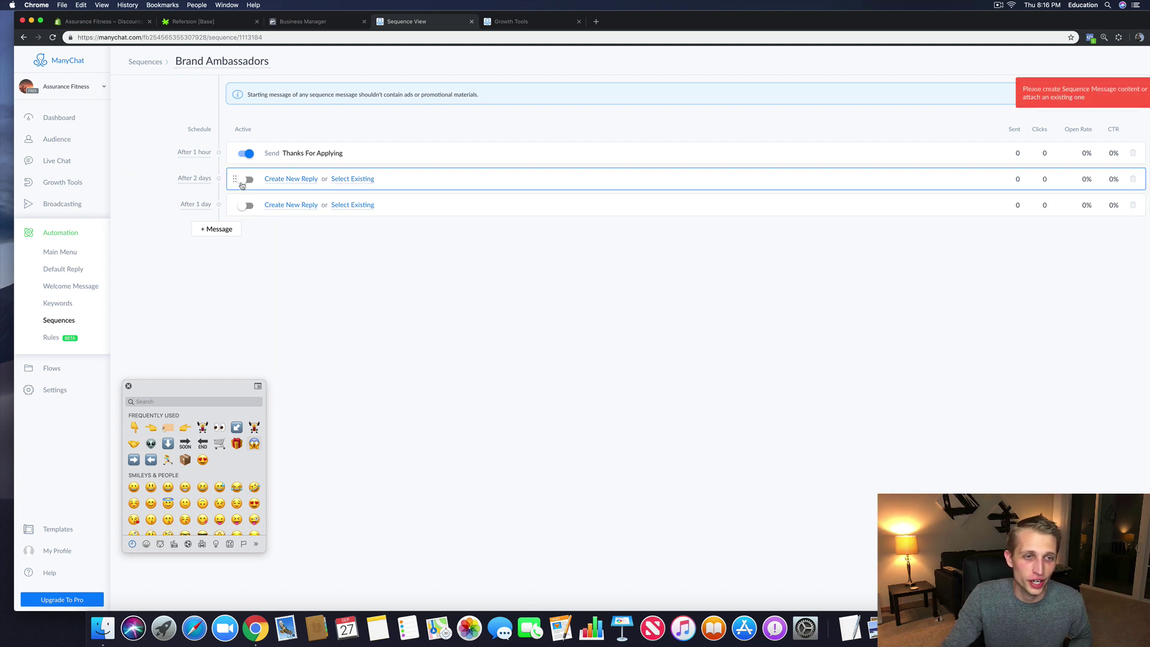
pyautogui.click(285, 179)
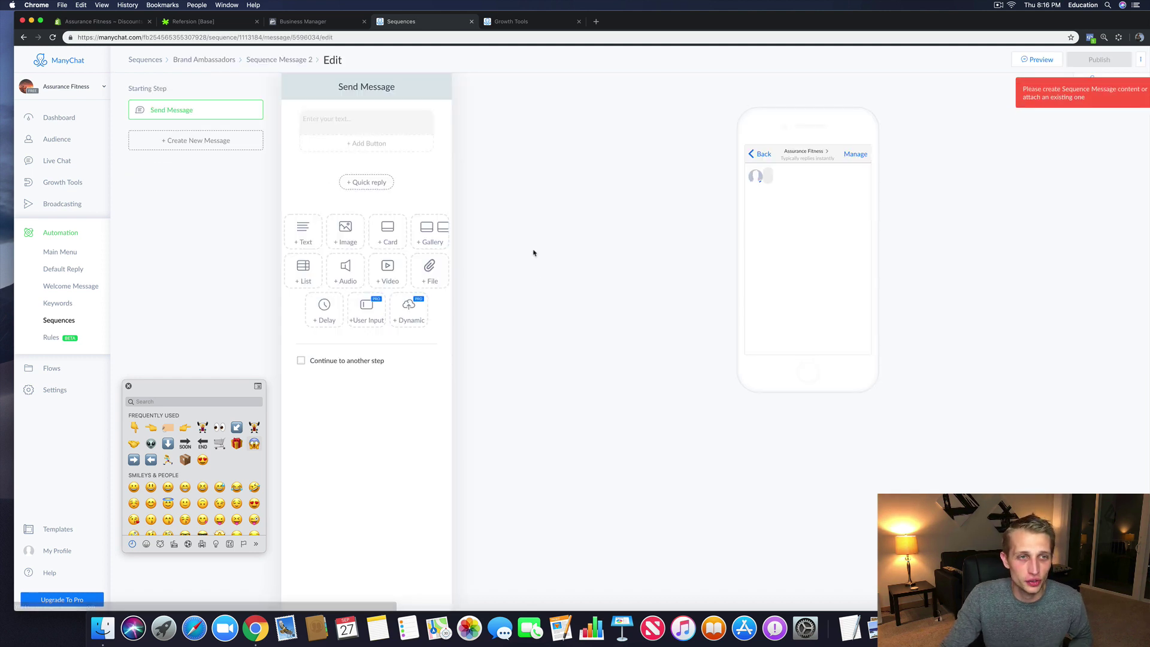
# Step: Begin the reply's text block with "Congrats!" followed by the First Name variable
pyautogui.click(309, 126)
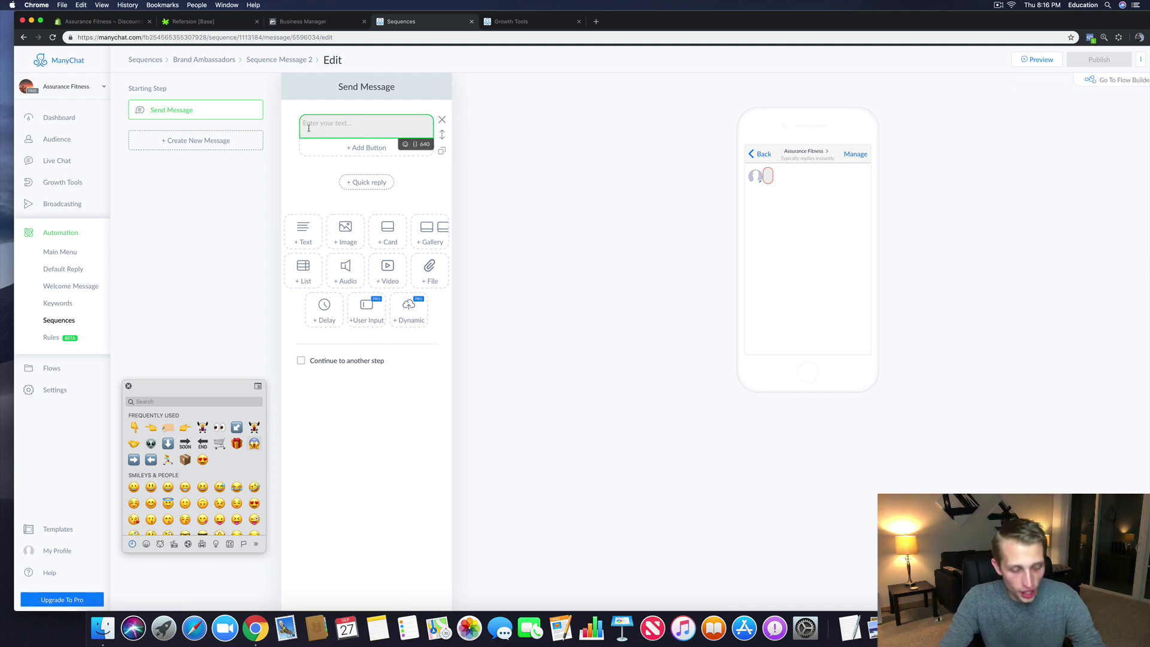
pyautogui.write('Congrat')
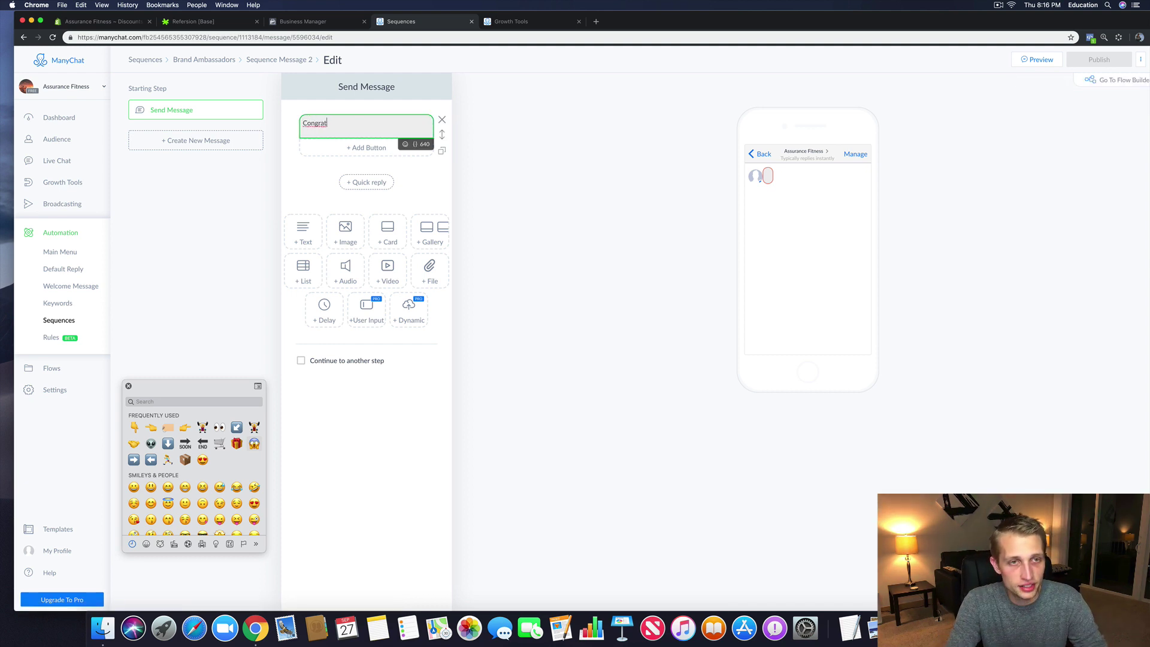
pyautogui.write('s!')
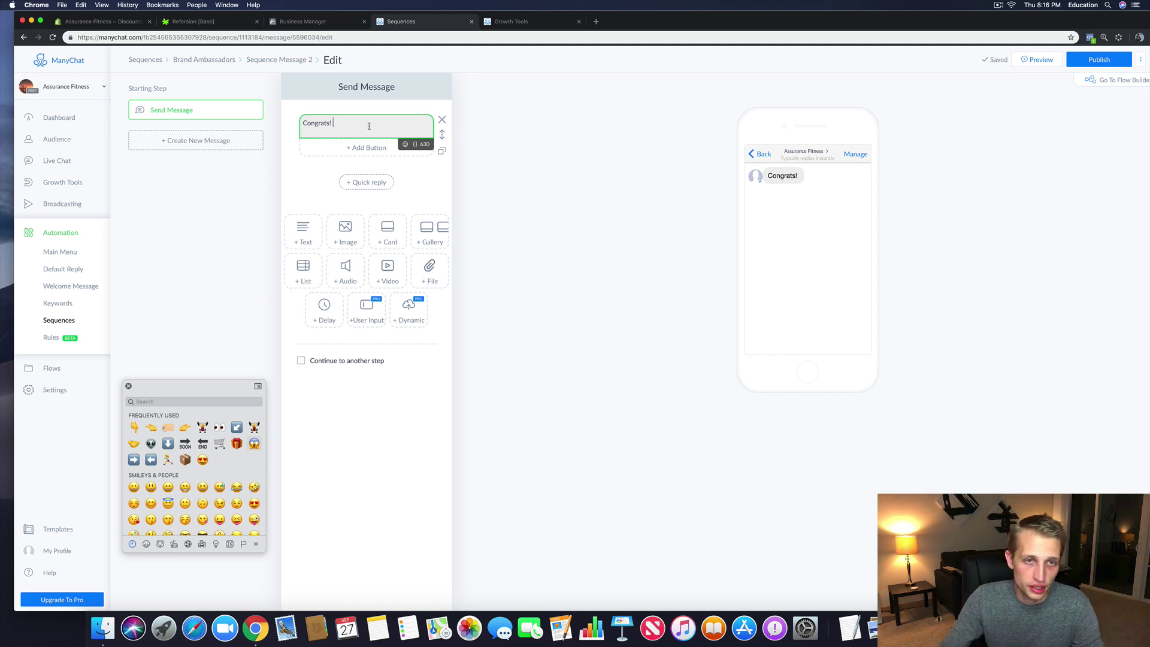
pyautogui.click(414, 145)
pyautogui.click(326, 125)
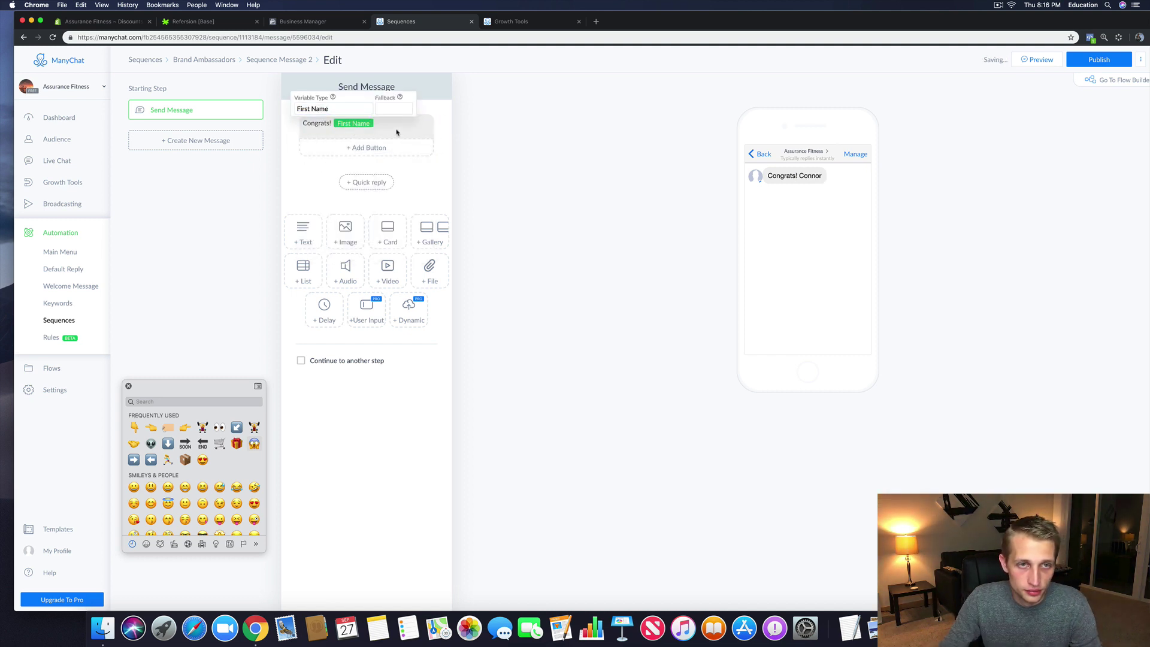
# Step: Continue the text block after the First Name variable with "I just received word that your application has been approved"
pyautogui.click(396, 132)
pyautogui.write('I jus')
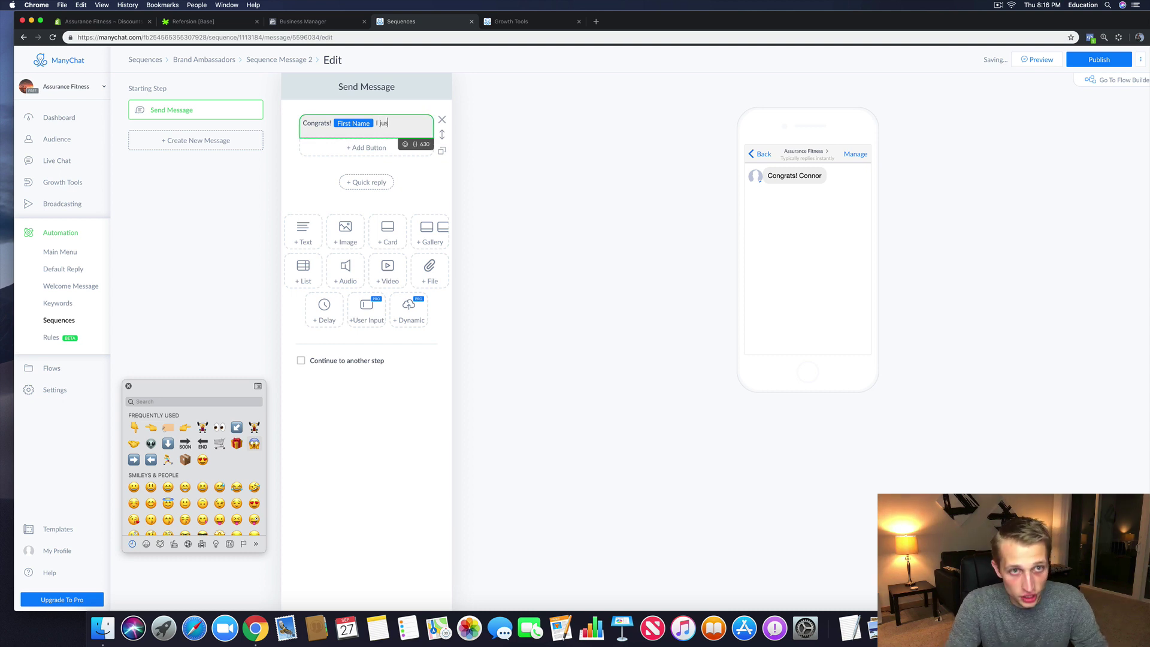
pyautogui.write('t received ')
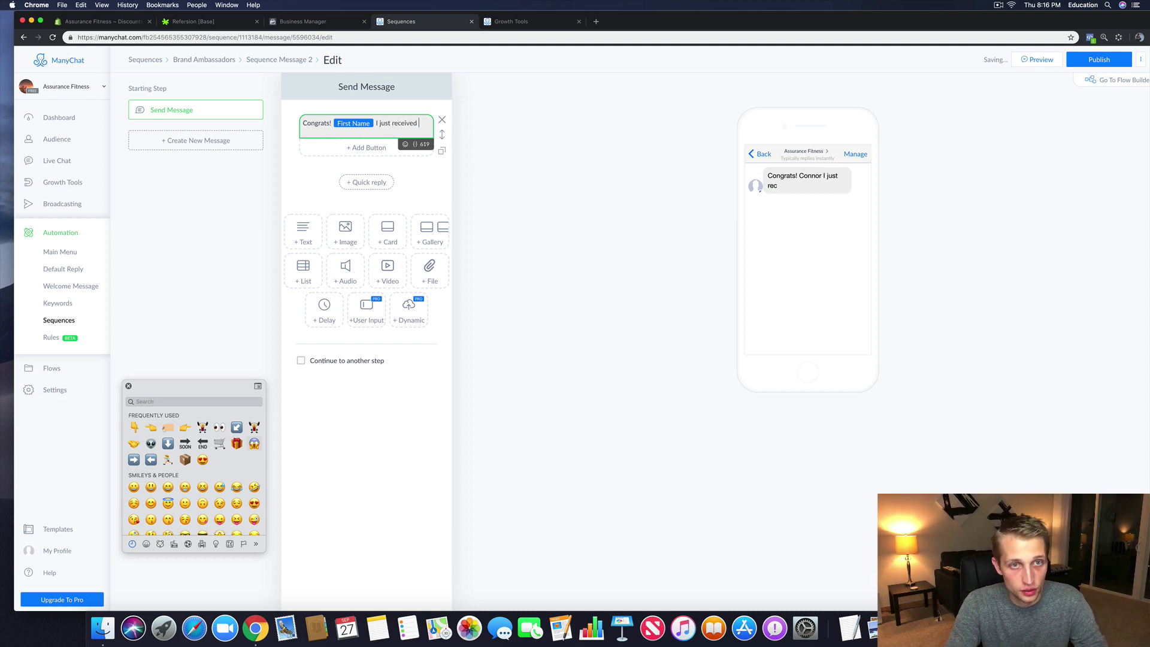
pyautogui.write('word that your appl')
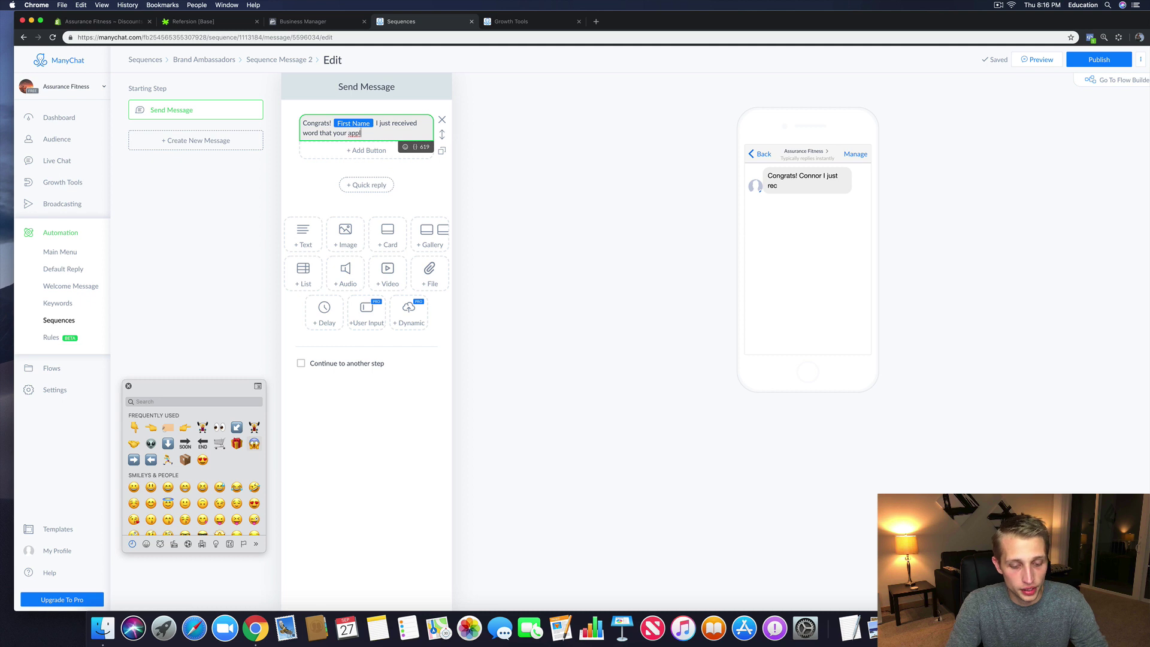
pyautogui.write('ication has been ap')
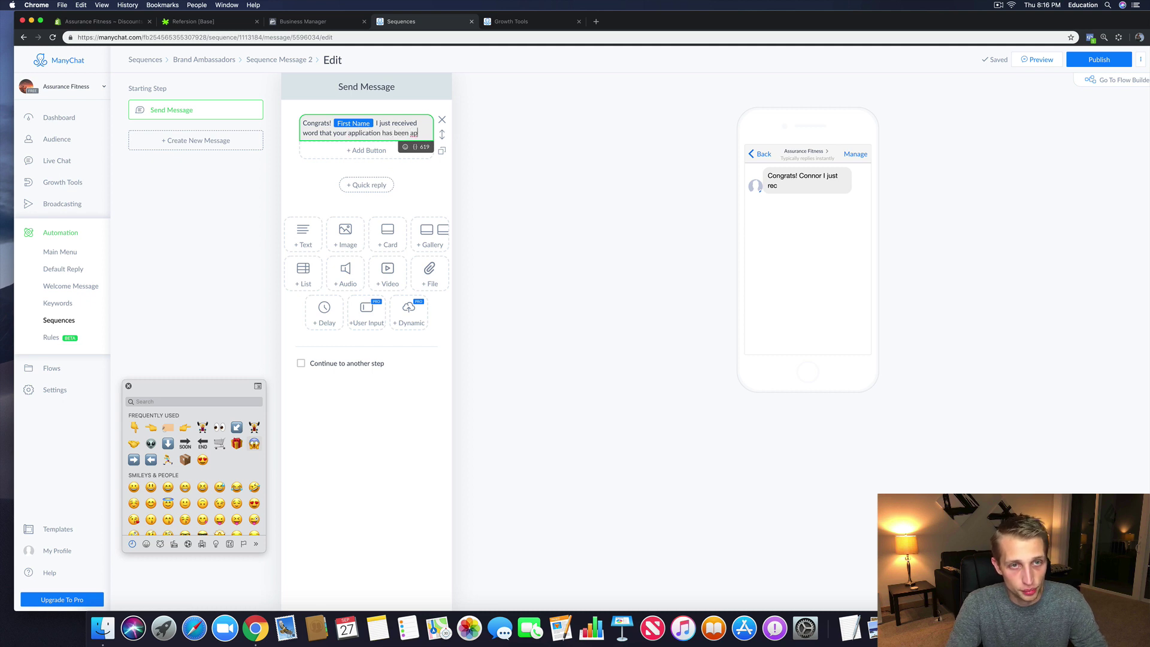
pyautogui.write('prove')
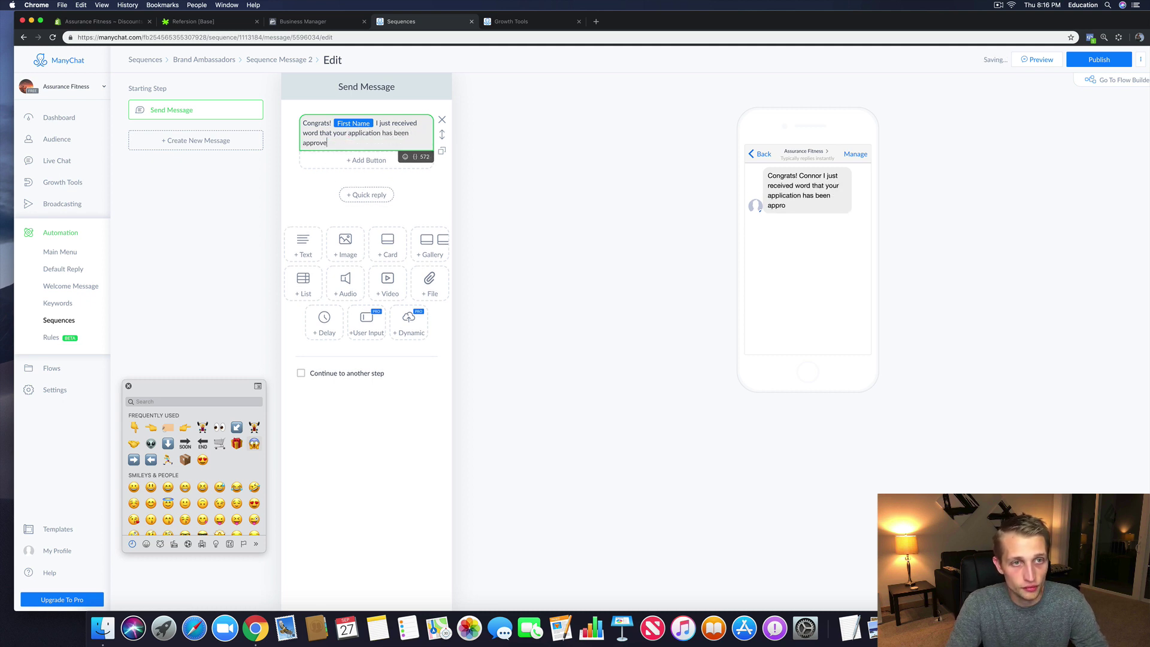
# Step: End the congratulation text with "! Welcome to our team!" and a handshake emoji
pyautogui.write('d! Wecome t')
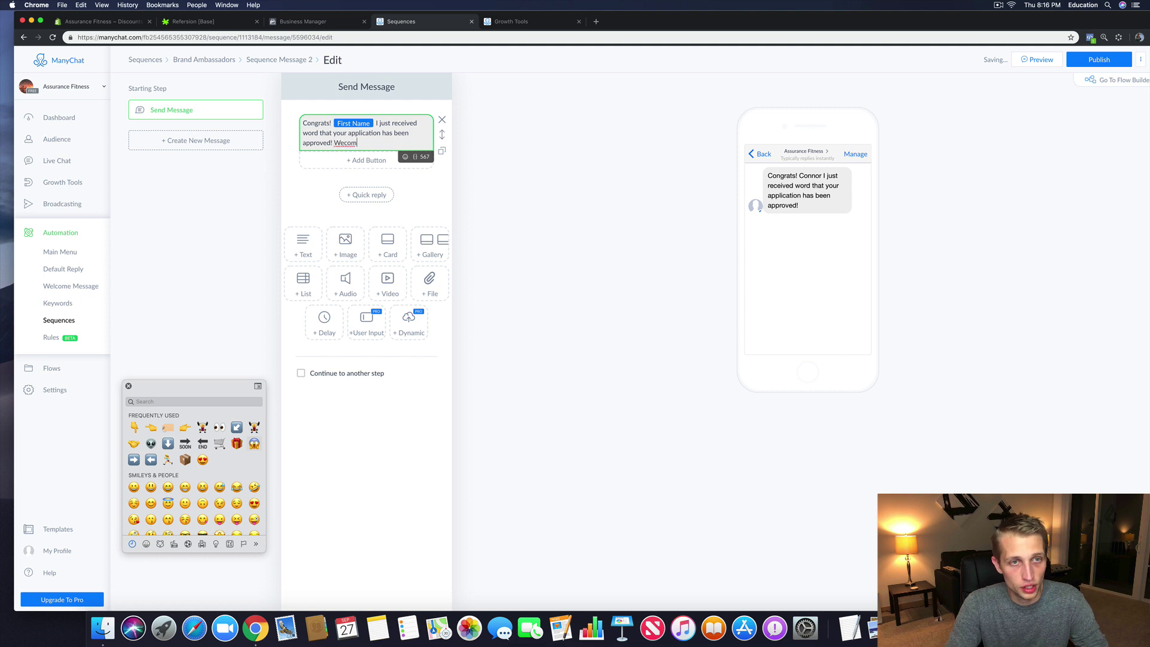
pyautogui.press('BackSpace')
pyautogui.press('BackSpace')
pyautogui.press('BackSpace')
pyautogui.write('come to our ')
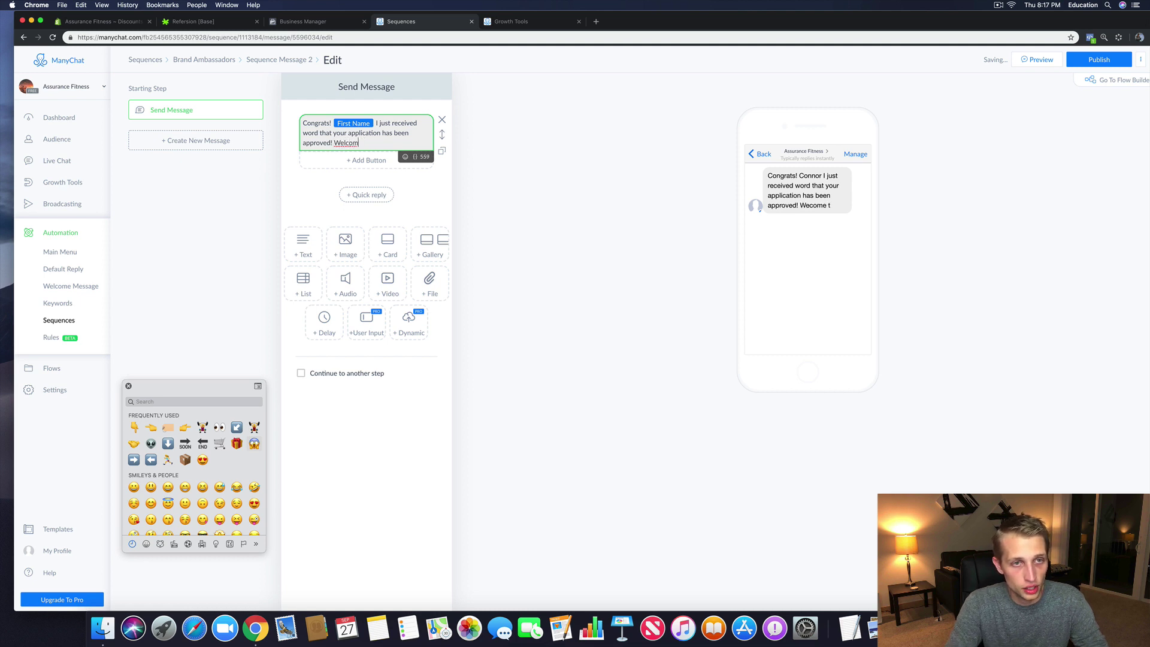
pyautogui.write('team!')
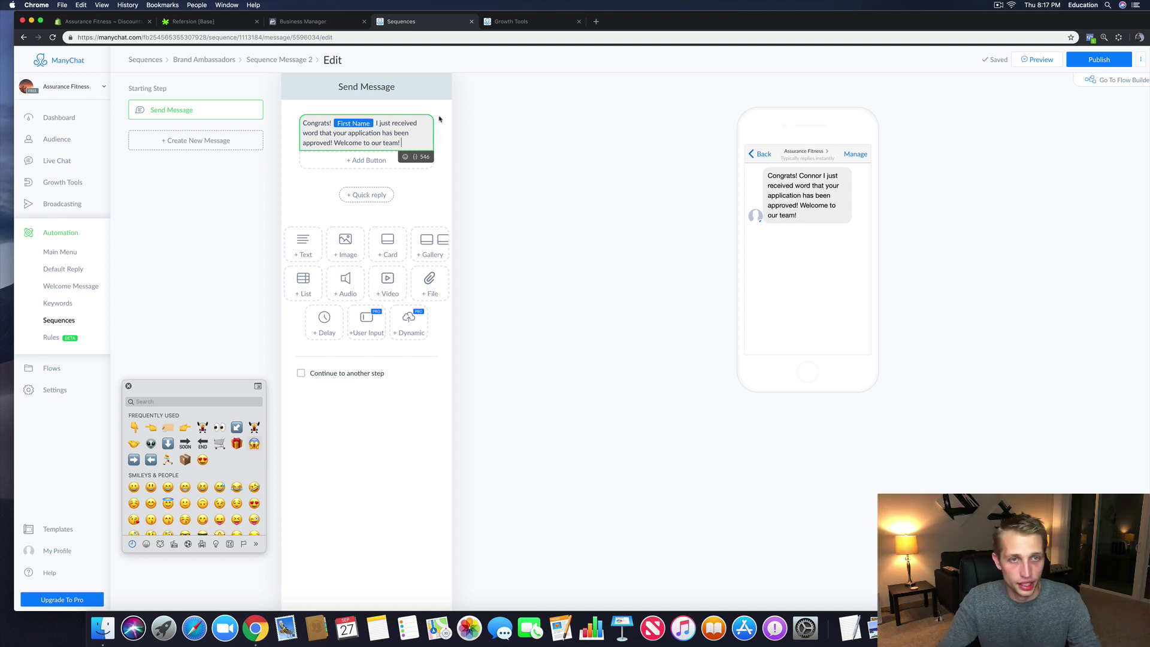
pyautogui.click(134, 443)
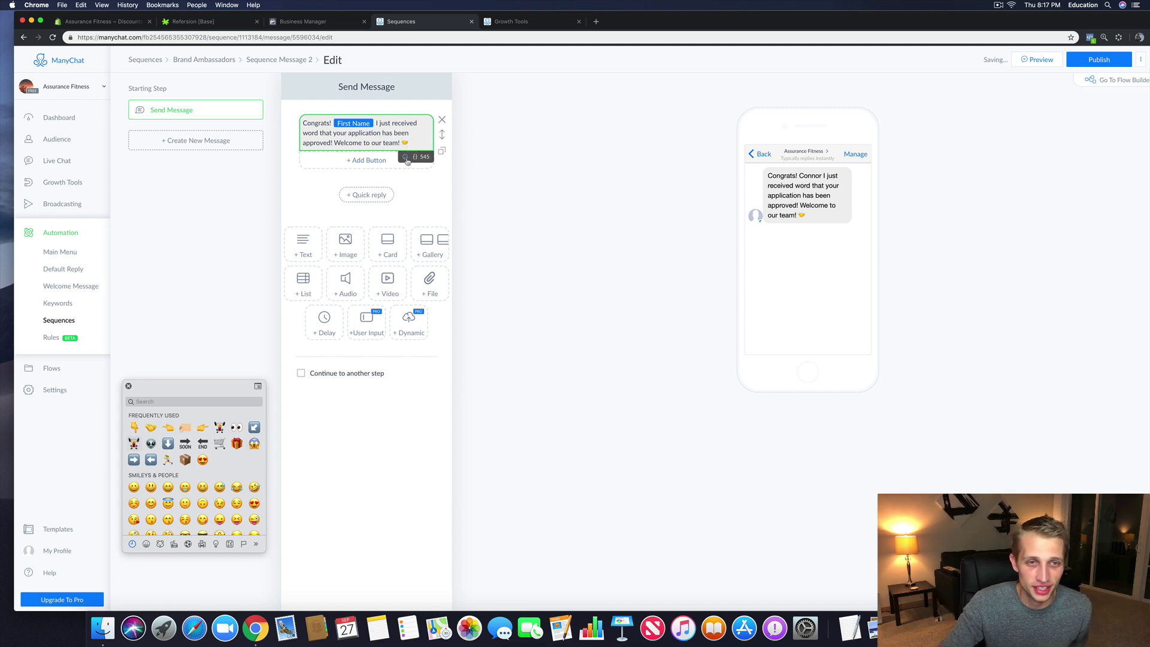
# Step: Look through the available emojis, searching for "handsha" and "trophy", and clear the search
pyautogui.click(405, 158)
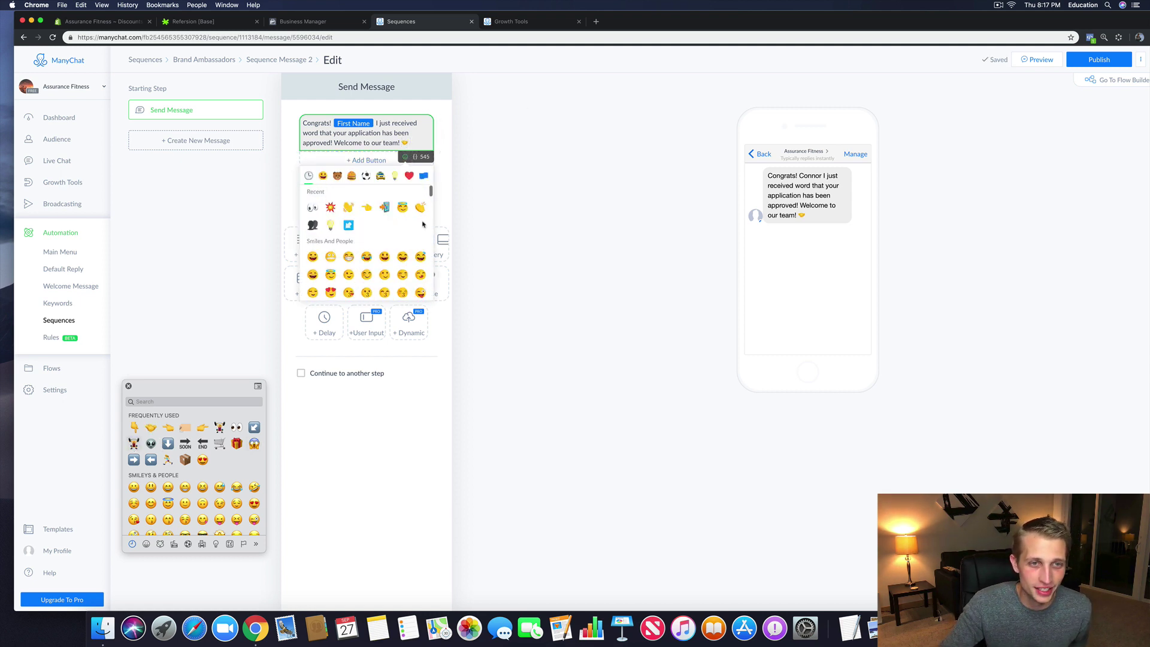
pyautogui.click(421, 142)
pyautogui.rightClick(409, 134)
pyautogui.click(401, 138)
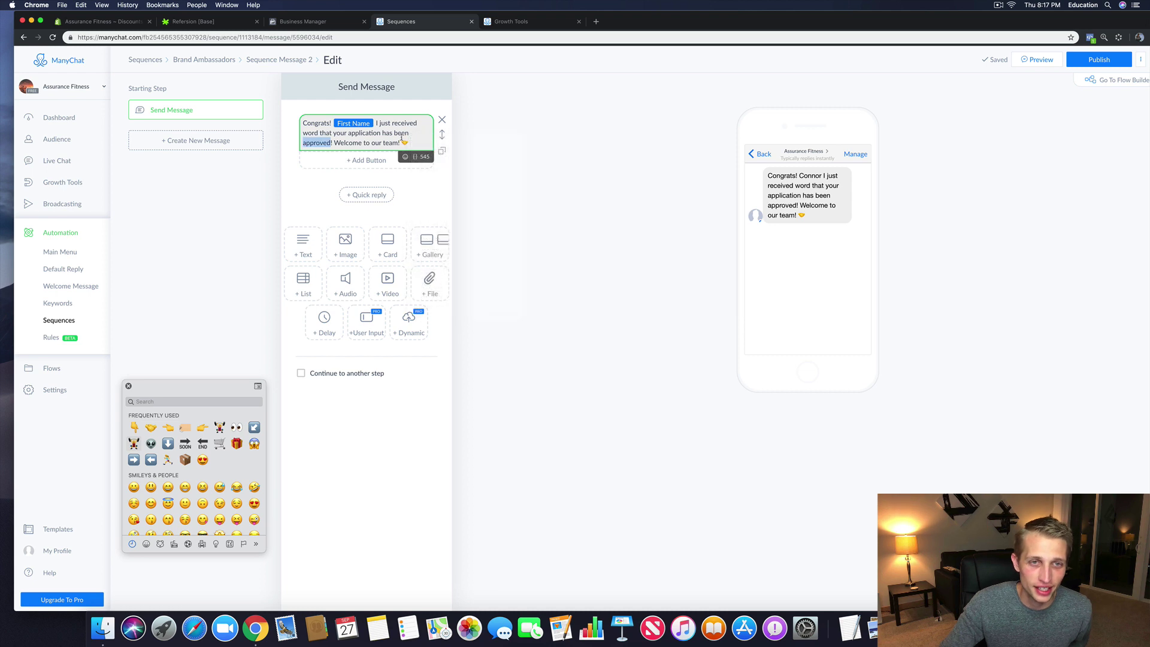
pyautogui.click(410, 142)
pyautogui.rightClick(409, 138)
pyautogui.click(144, 402)
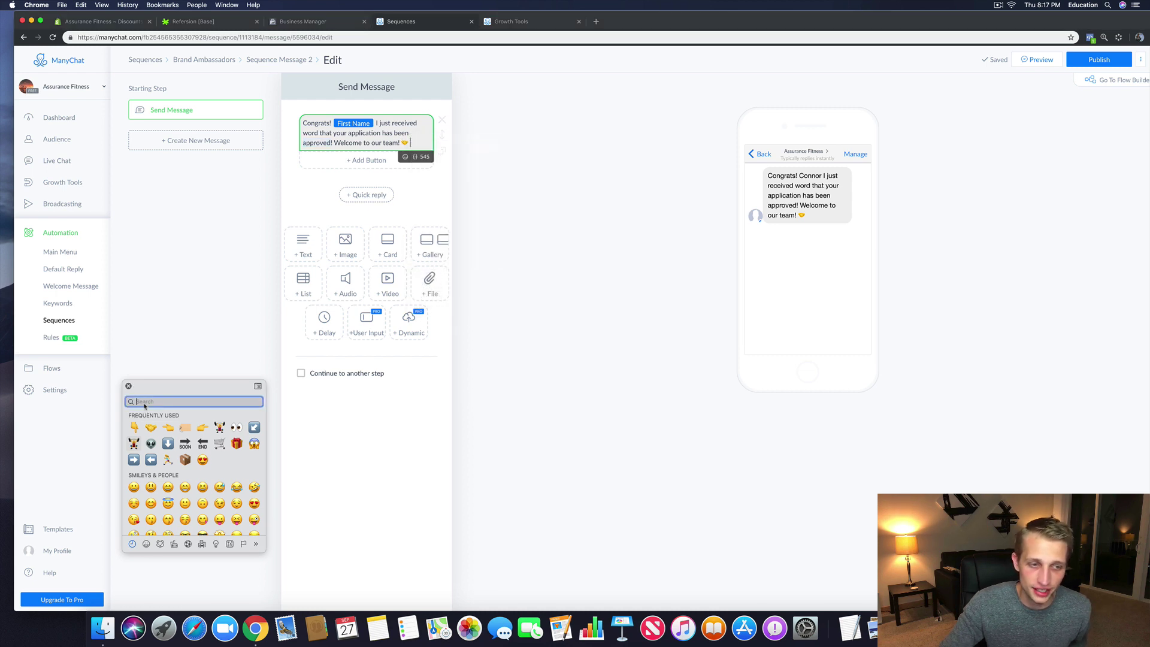
pyautogui.write('handsha')
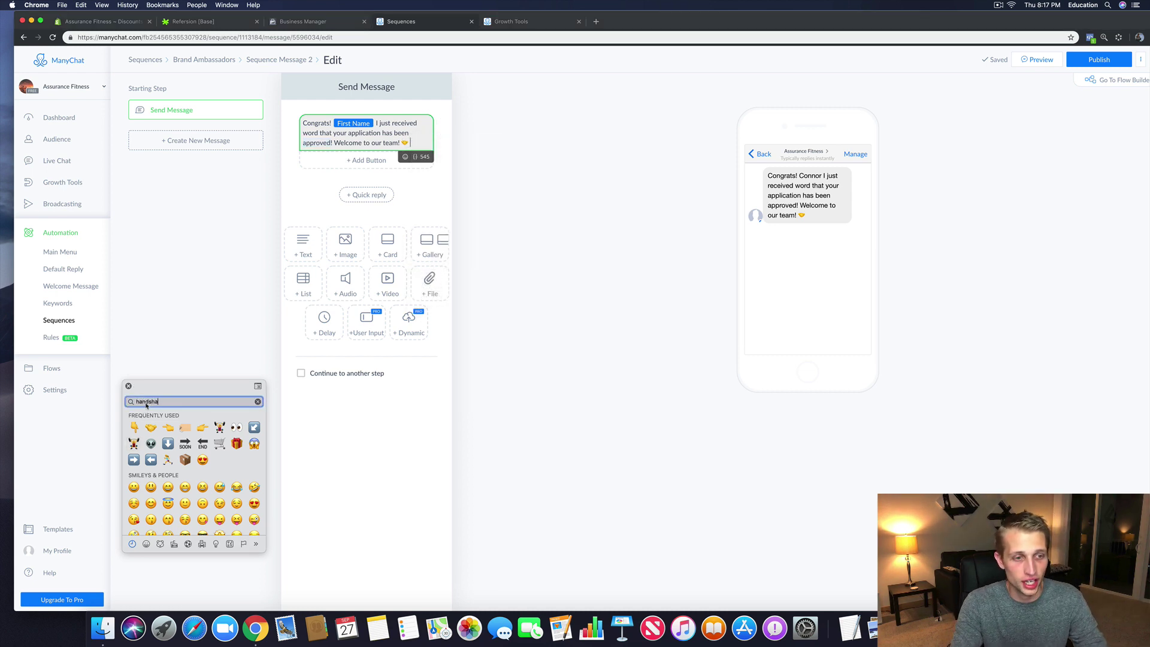
pyautogui.doubleClick(138, 407)
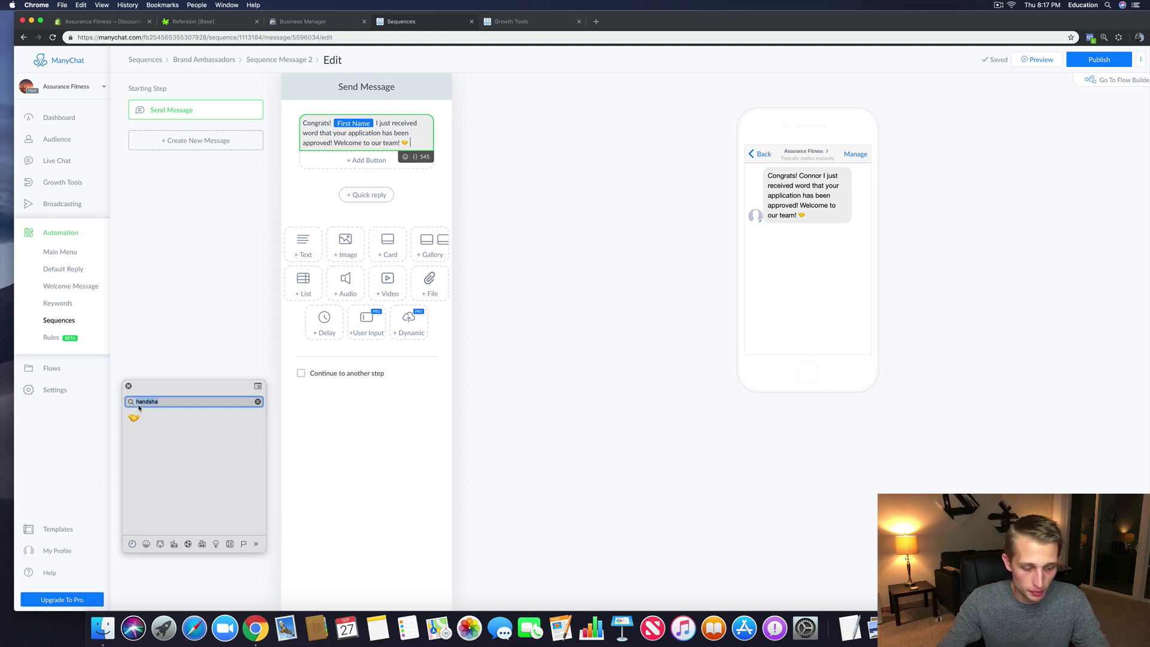
pyautogui.write('trophy')
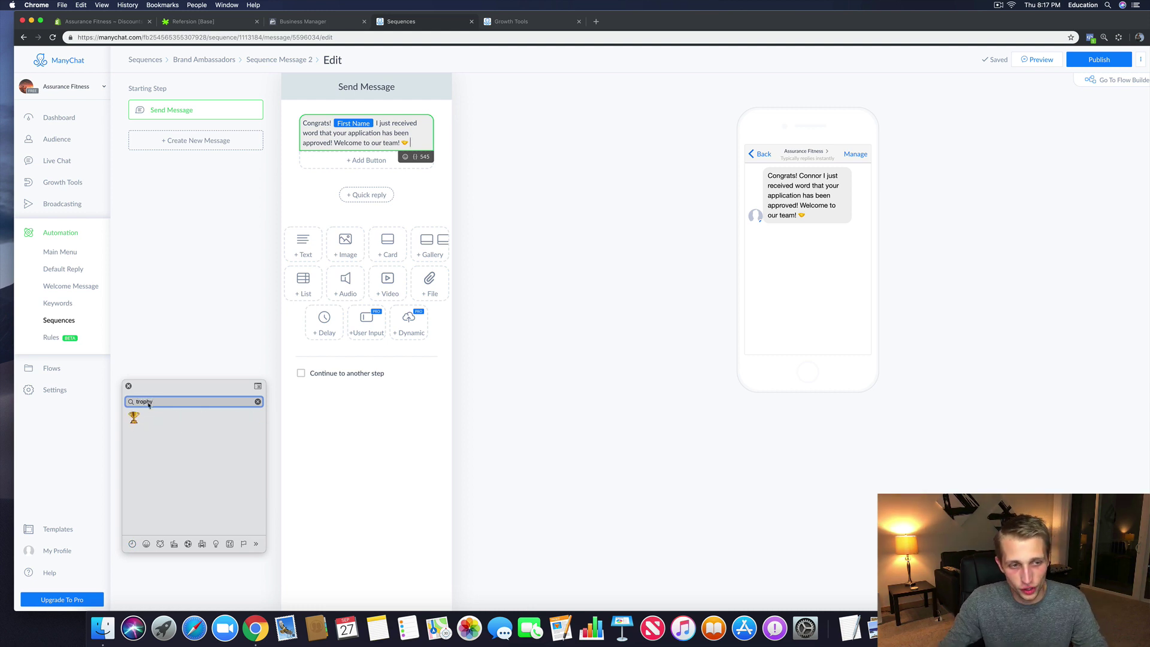
pyautogui.doubleClick(154, 404)
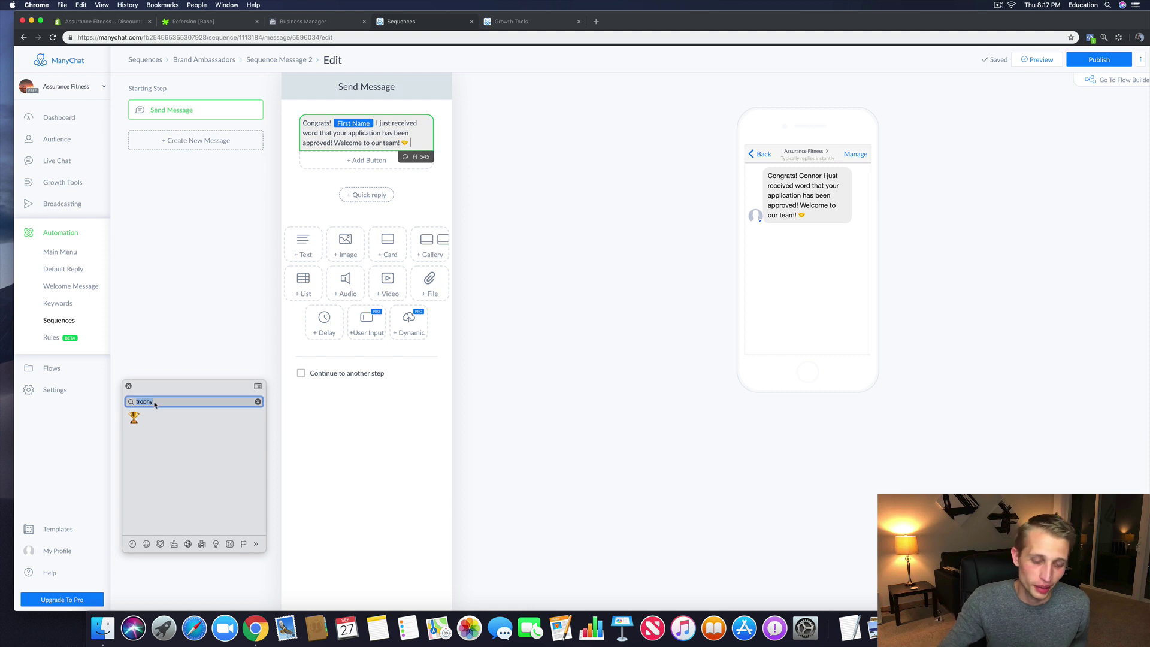
pyautogui.press('BackSpace')
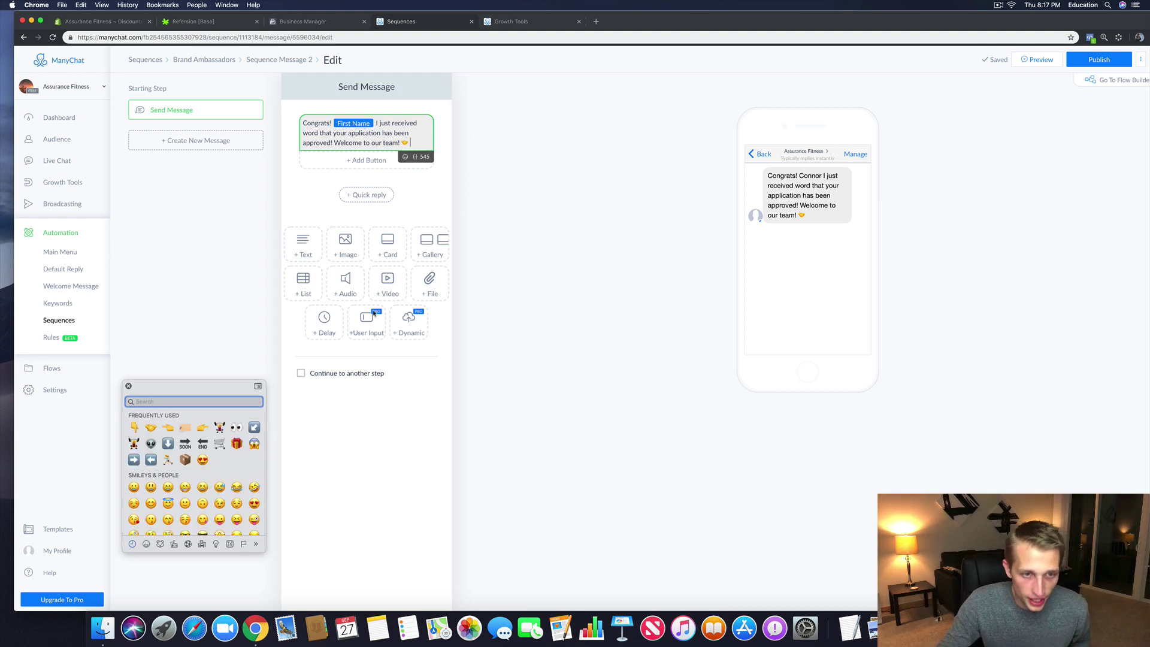
# Step: Add a 7-second typing delay below the congratulation text
pyautogui.click(324, 324)
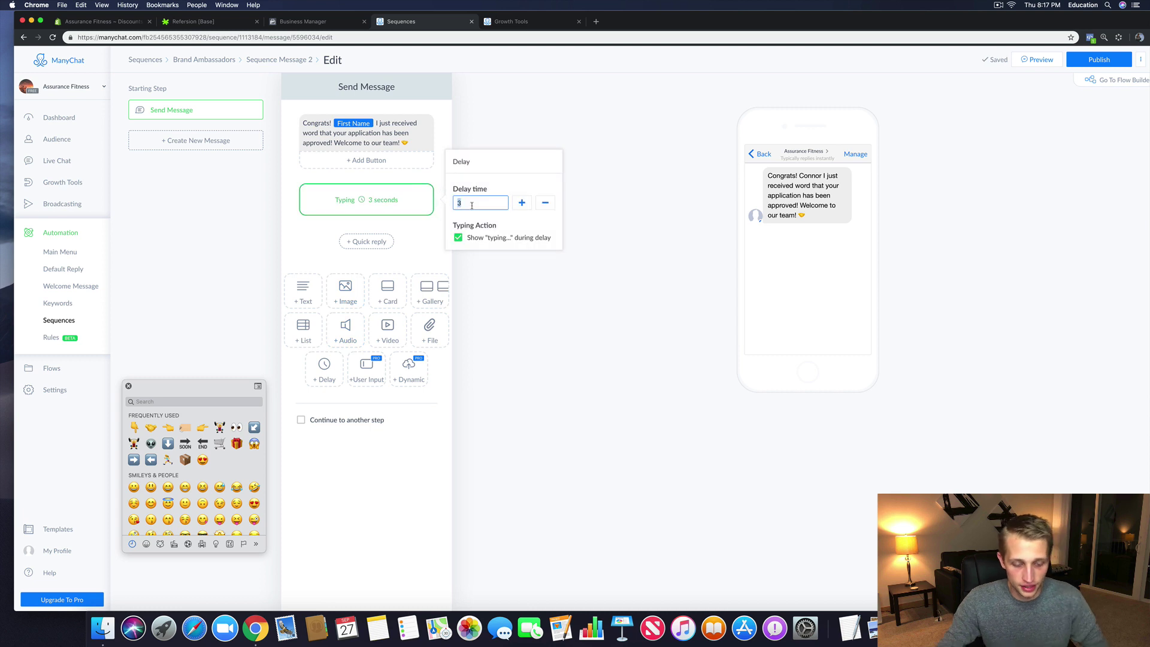
pyautogui.write('7')
pyautogui.click(557, 334)
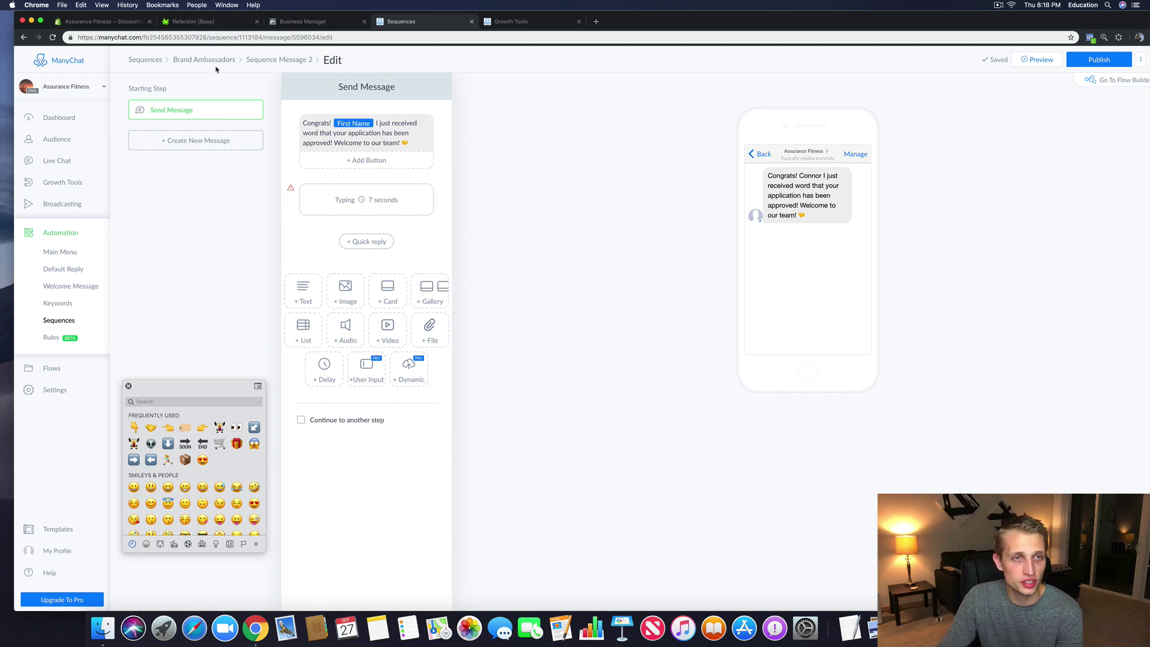
# Step: Switch to Refersion to view the affiliates list, and return to the sequence message in ManyChat
pyautogui.click(198, 22)
pyautogui.click(403, 85)
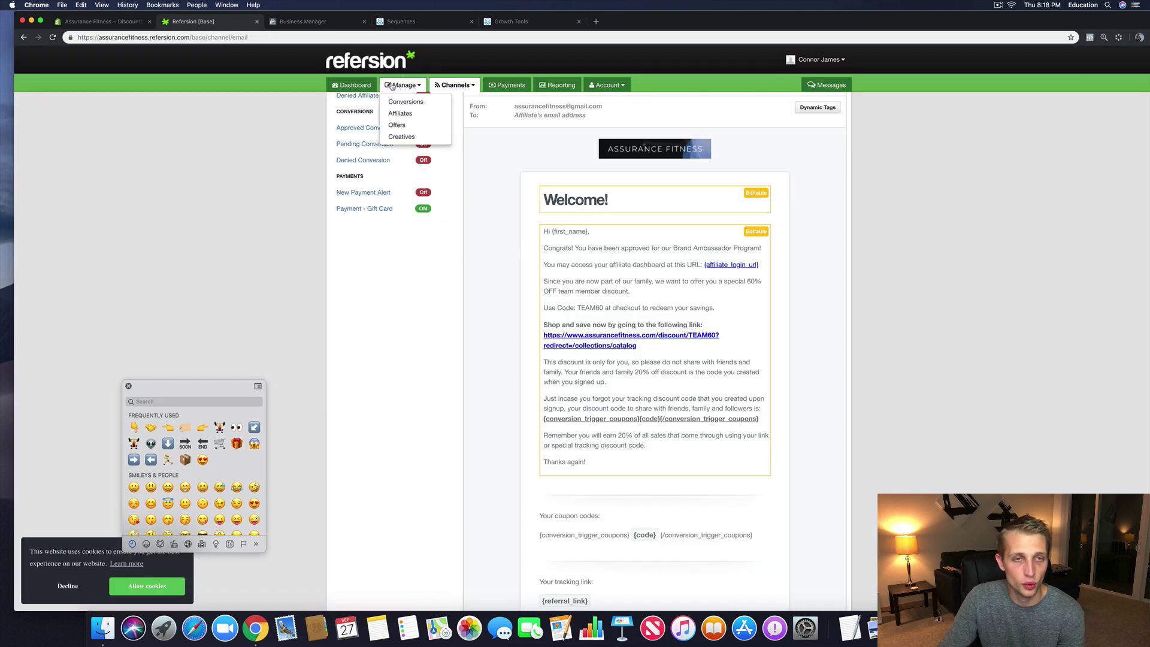
pyautogui.click(400, 113)
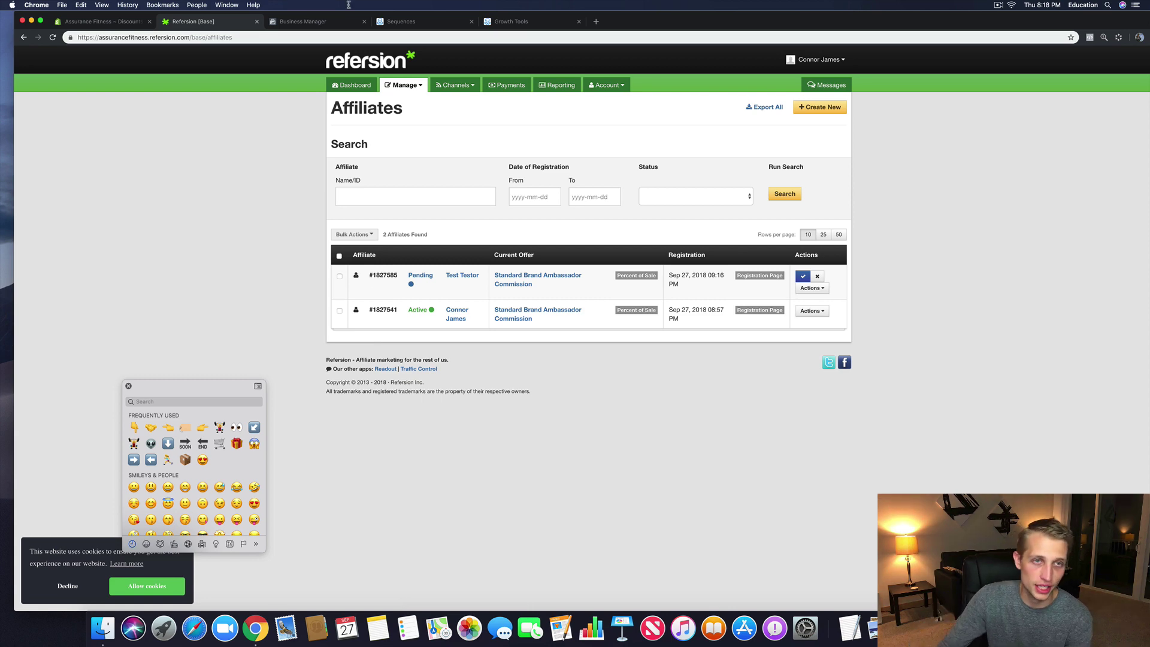
pyautogui.click(401, 21)
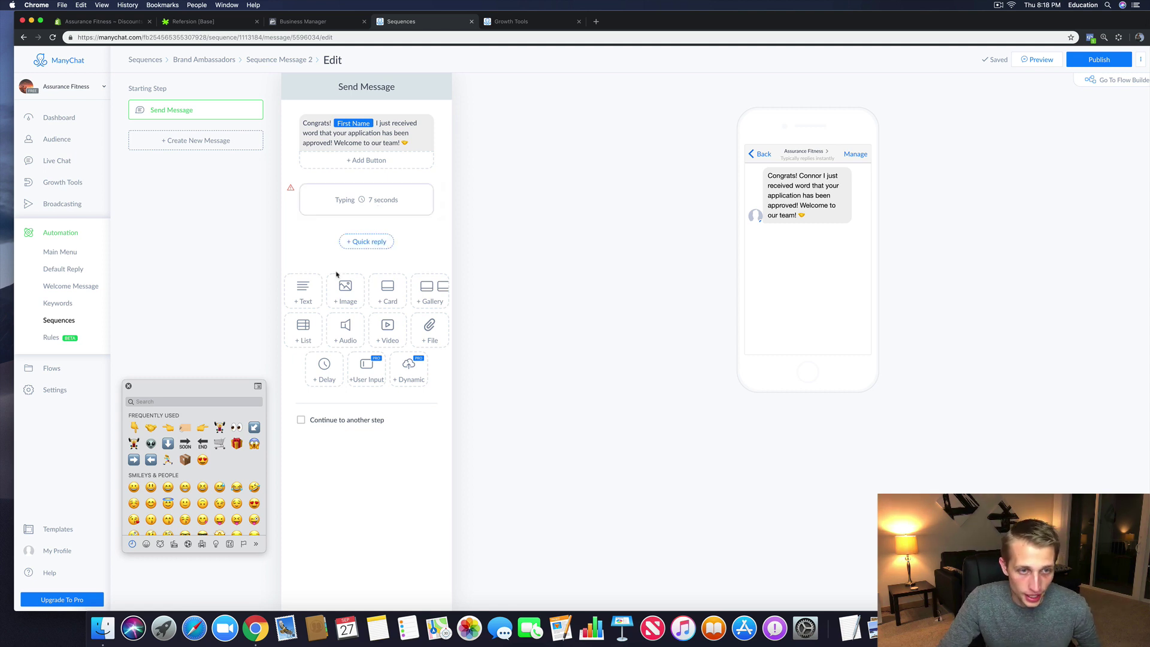
# Step: Add a text block below the delay reading "You should have got a Welcome Email from us."
pyautogui.click(304, 290)
pyautogui.write('Yo')
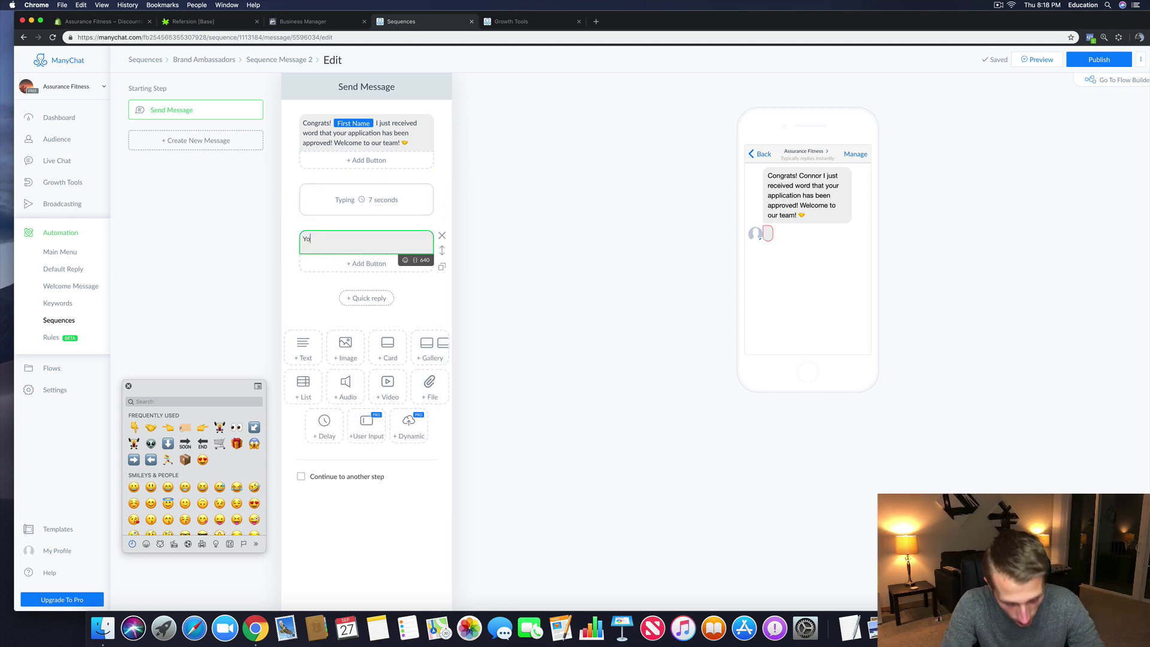
pyautogui.write('u should have ')
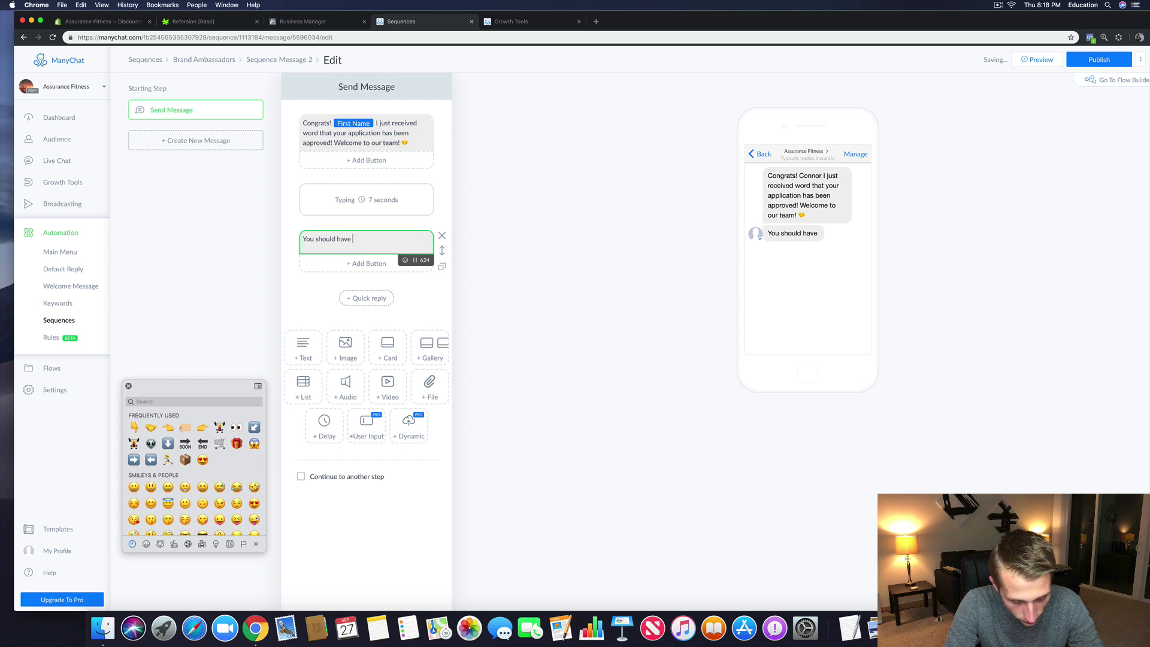
pyautogui.write('got a nemai')
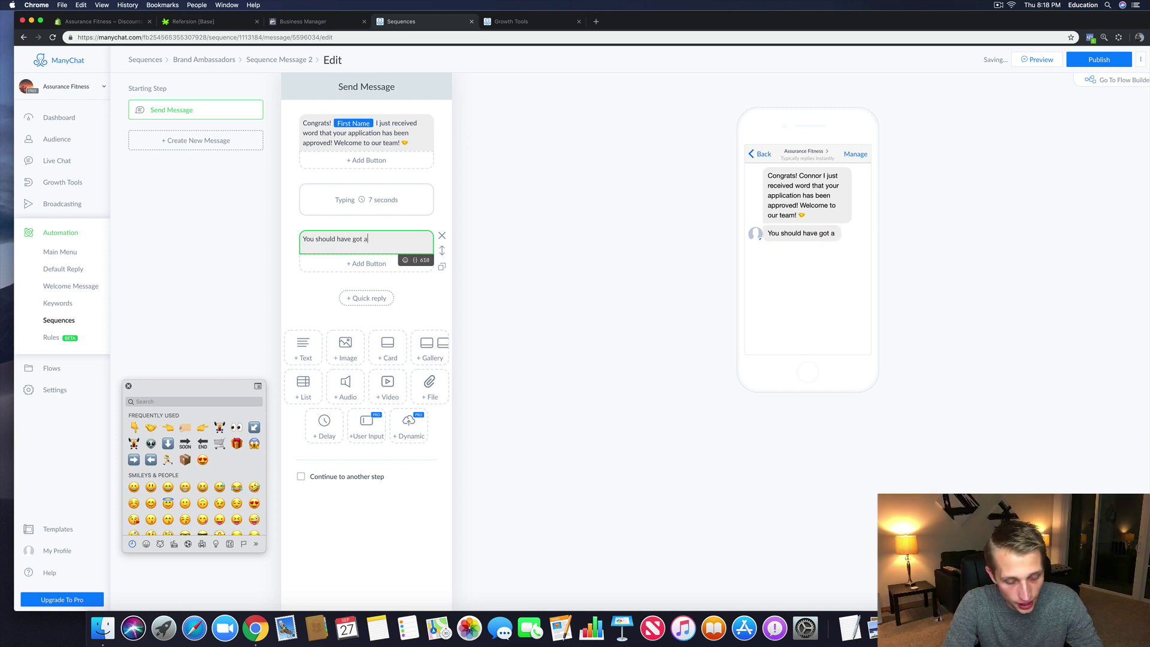
pyautogui.press('BackSpace')
pyautogui.press('BackSpace')
pyautogui.press('BackSpace')
pyautogui.press('BackSpace')
pyautogui.press('BackSpace')
pyautogui.press('BackSpace')
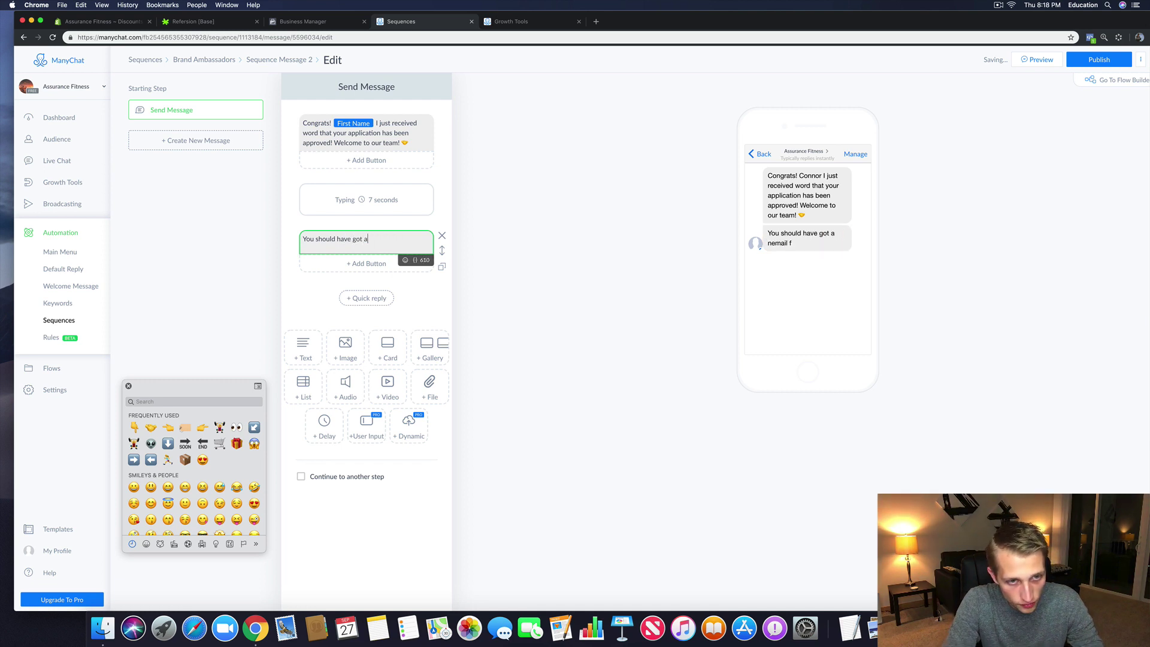
pyautogui.write('n from us ')
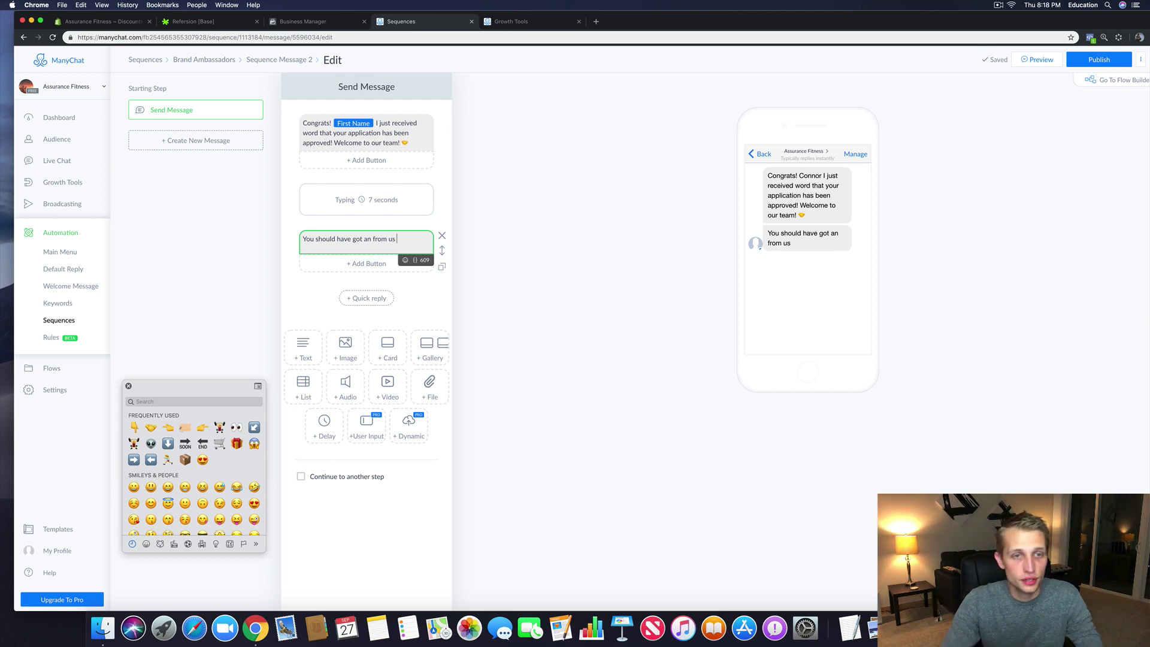
pyautogui.write('a Welcome Email')
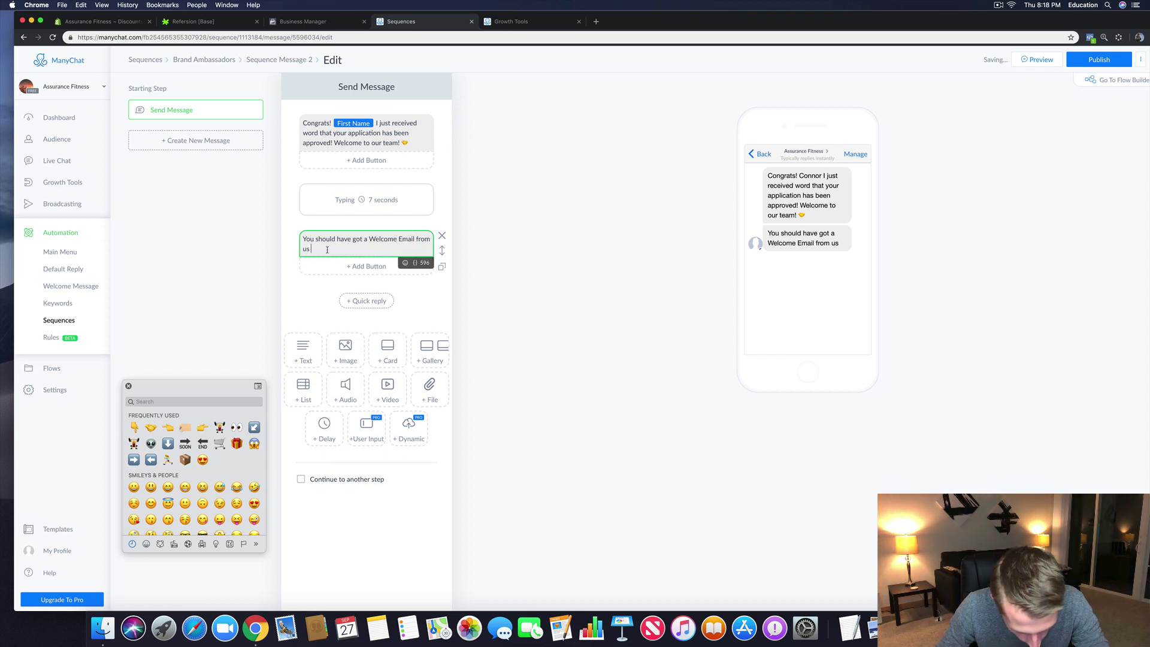
pyautogui.press('BackSpace')
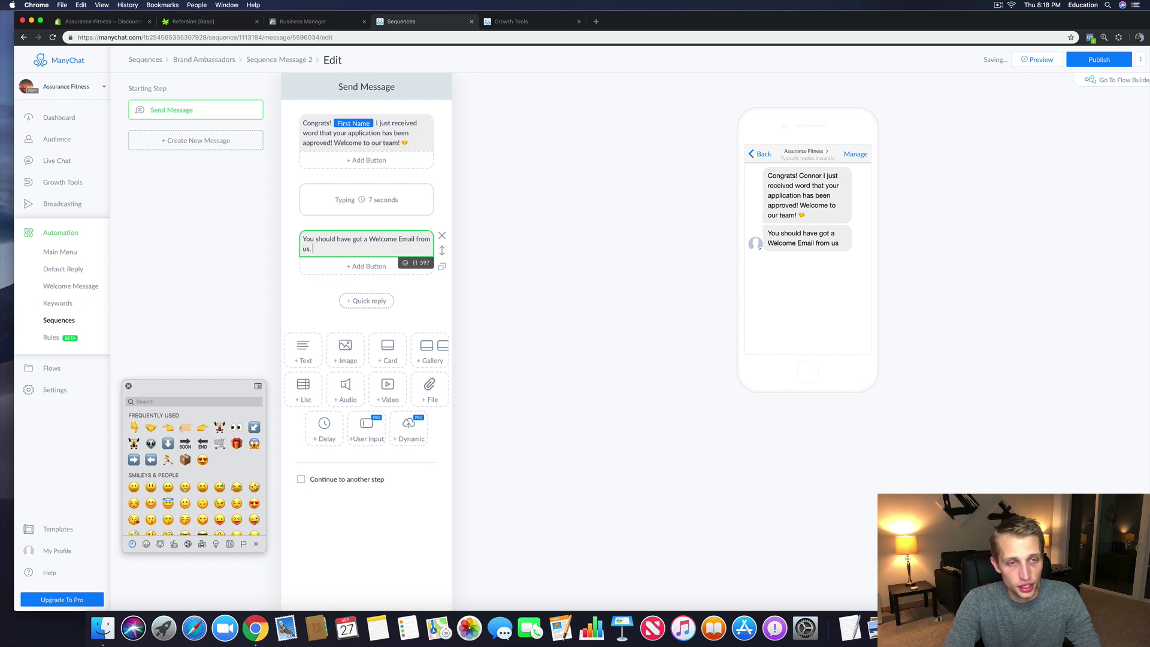
# Step: Finish the welcome email text block with the question "Have you received it?"
pyautogui.write('Have you')
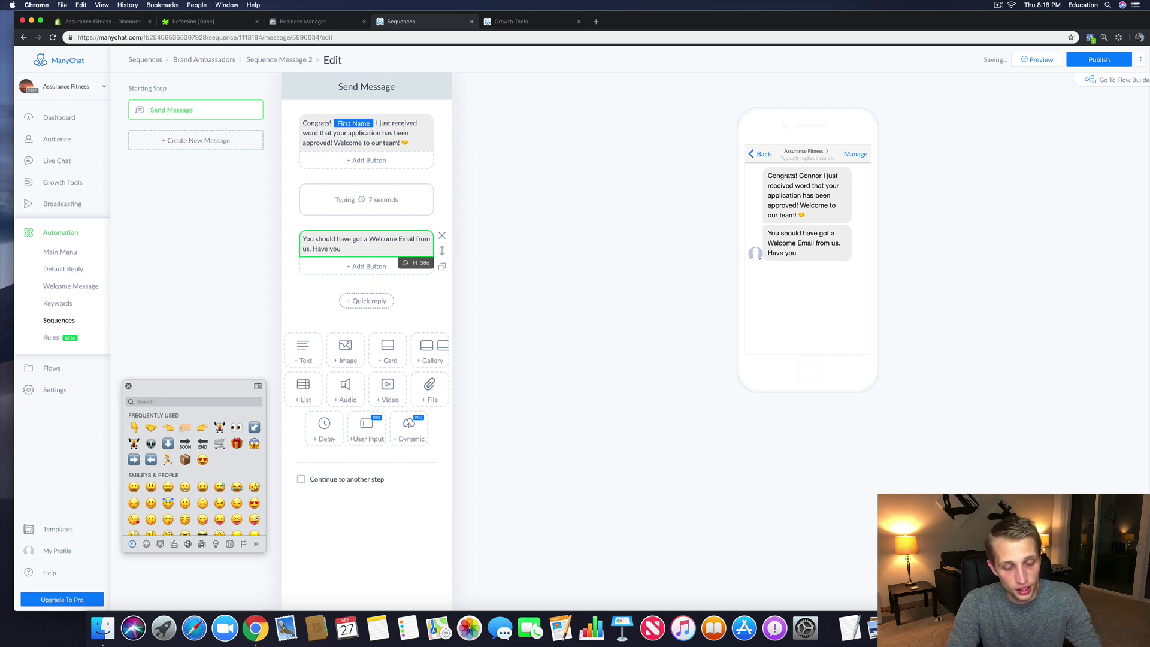
pyautogui.write(' received it?')
pyautogui.press('Return')
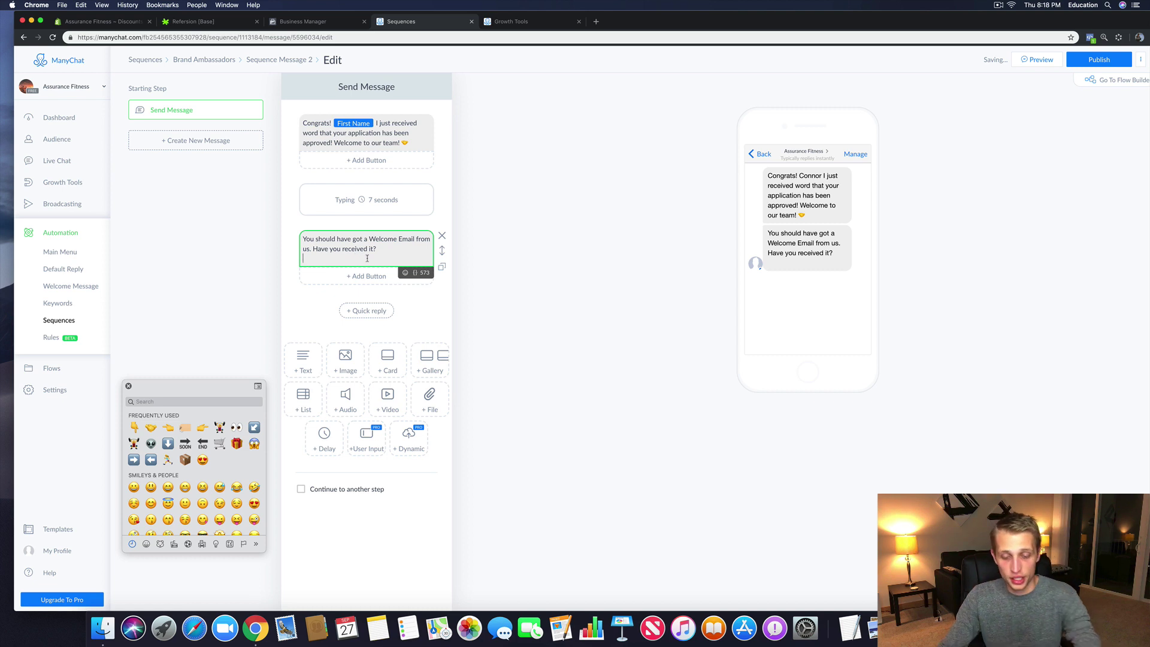
pyautogui.press('BackSpace')
pyautogui.click(501, 284)
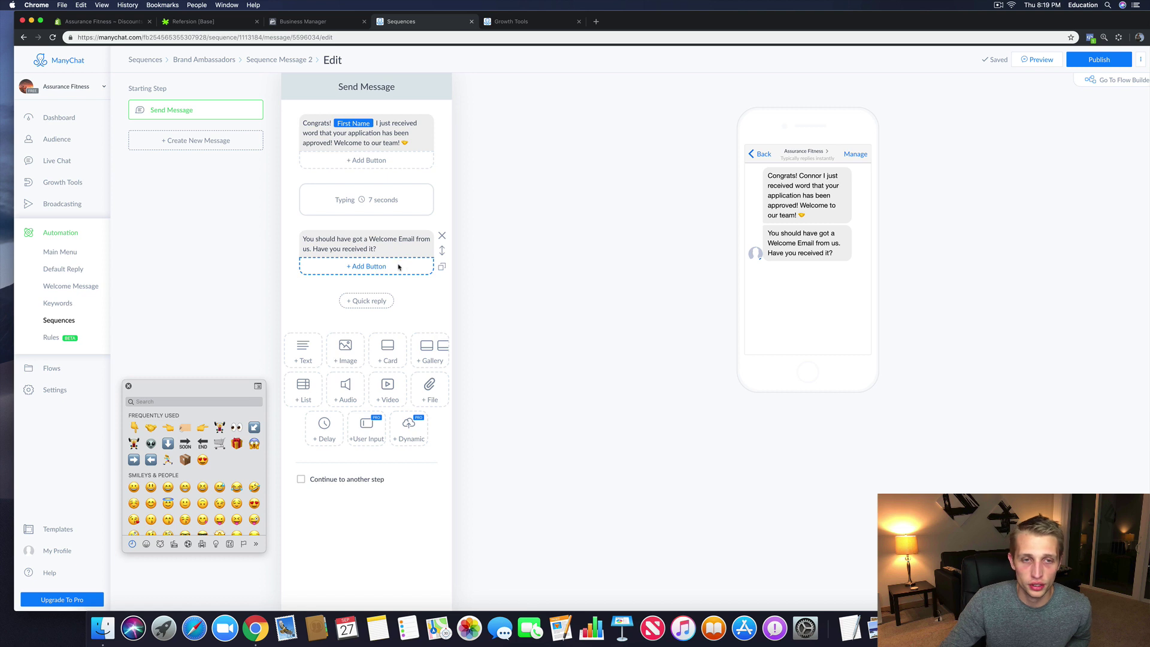
# Step: Add two buttons beneath the welcome email question and title the second one "Yes"
pyautogui.click(369, 269)
pyautogui.click(367, 285)
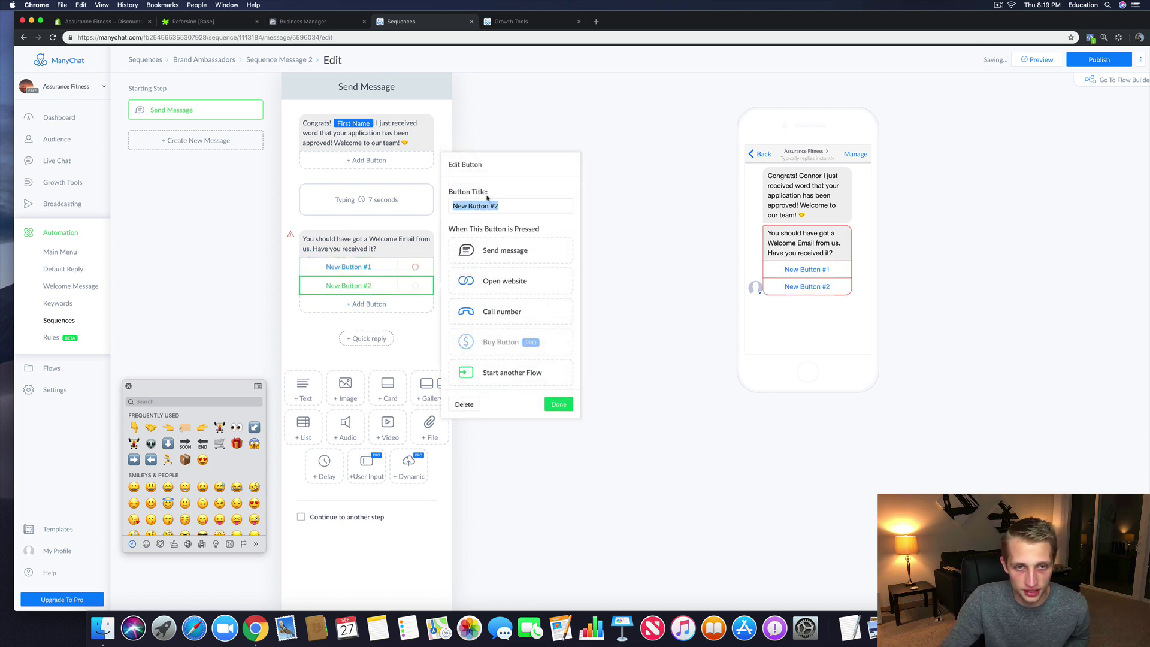
pyautogui.write('Yes')
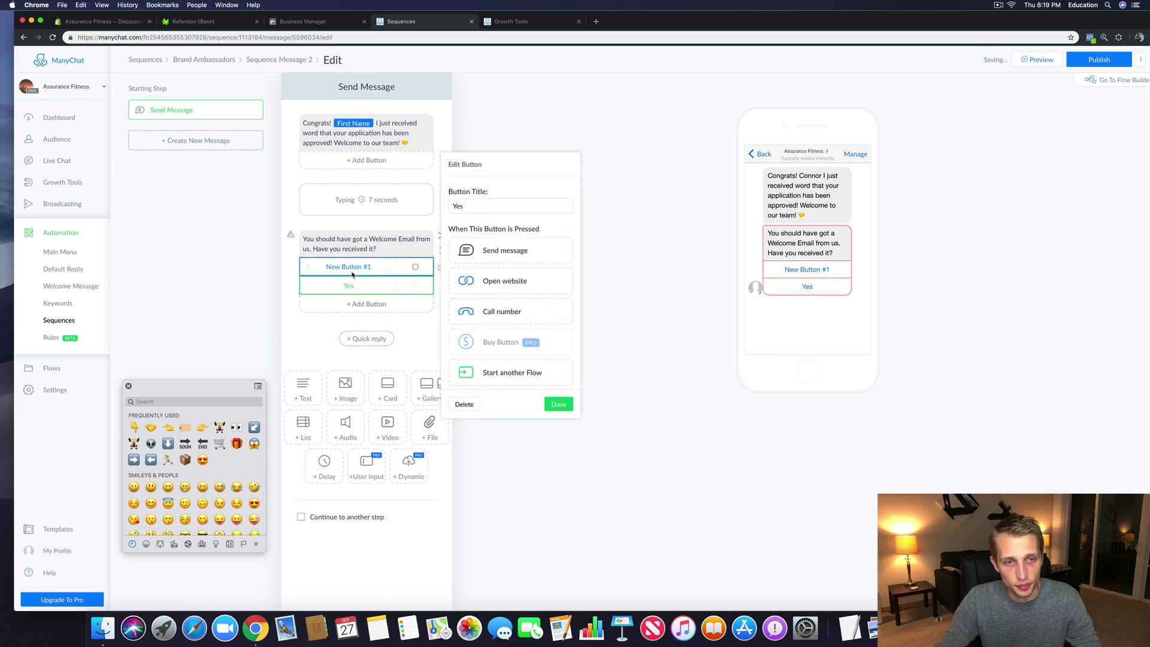
# Step: Title the first button under the welcome email question "No Haven't Got it!"
pyautogui.click(349, 266)
pyautogui.write("No Haaven't")
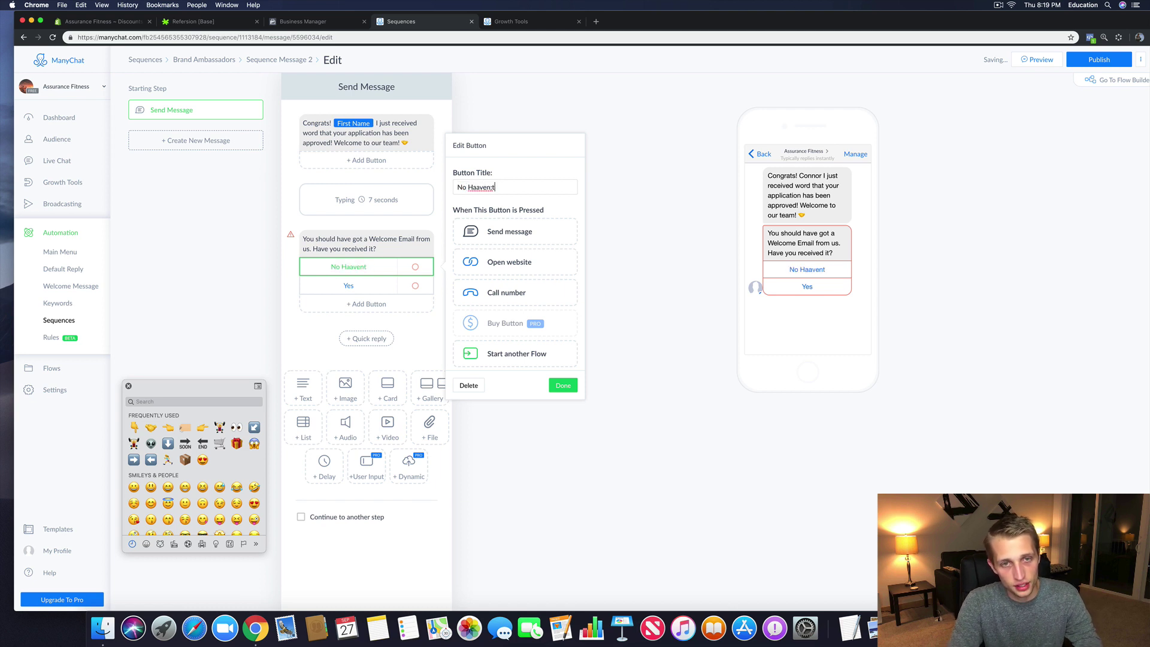
pyautogui.write(';t')
pyautogui.press('BackSpace')
pyautogui.press('BackSpace')
pyautogui.press('BackSpace')
pyautogui.press('BackSpace')
pyautogui.press('BackSpace')
pyautogui.press('BackSpace')
pyautogui.write('ve')
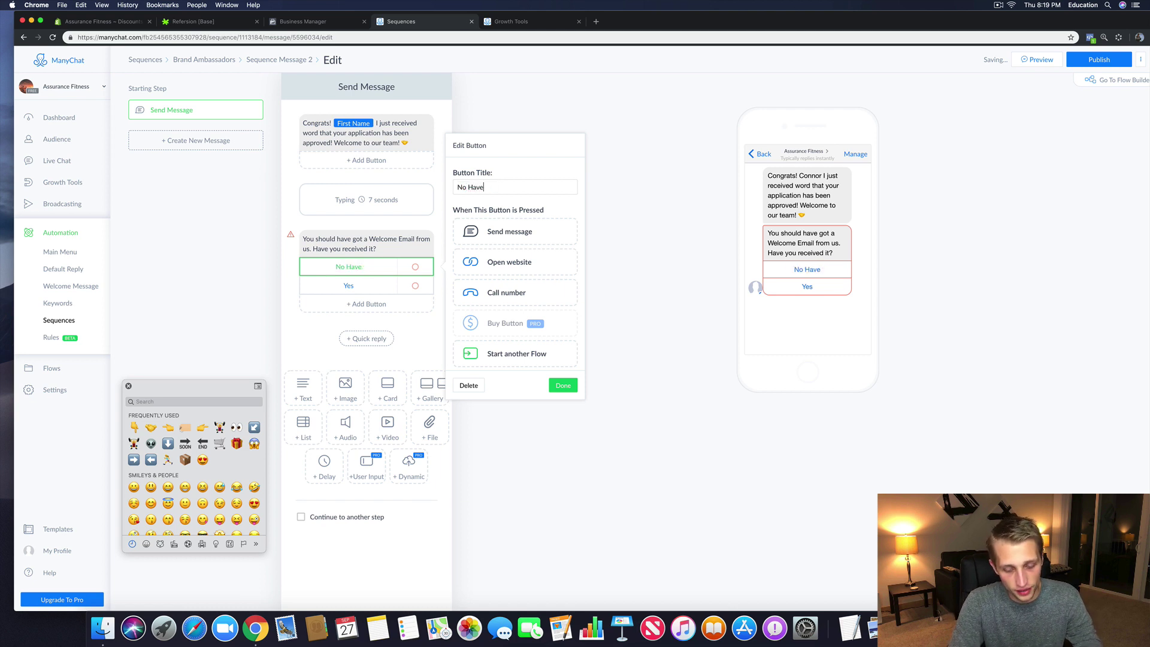
pyautogui.write("n't Got ")
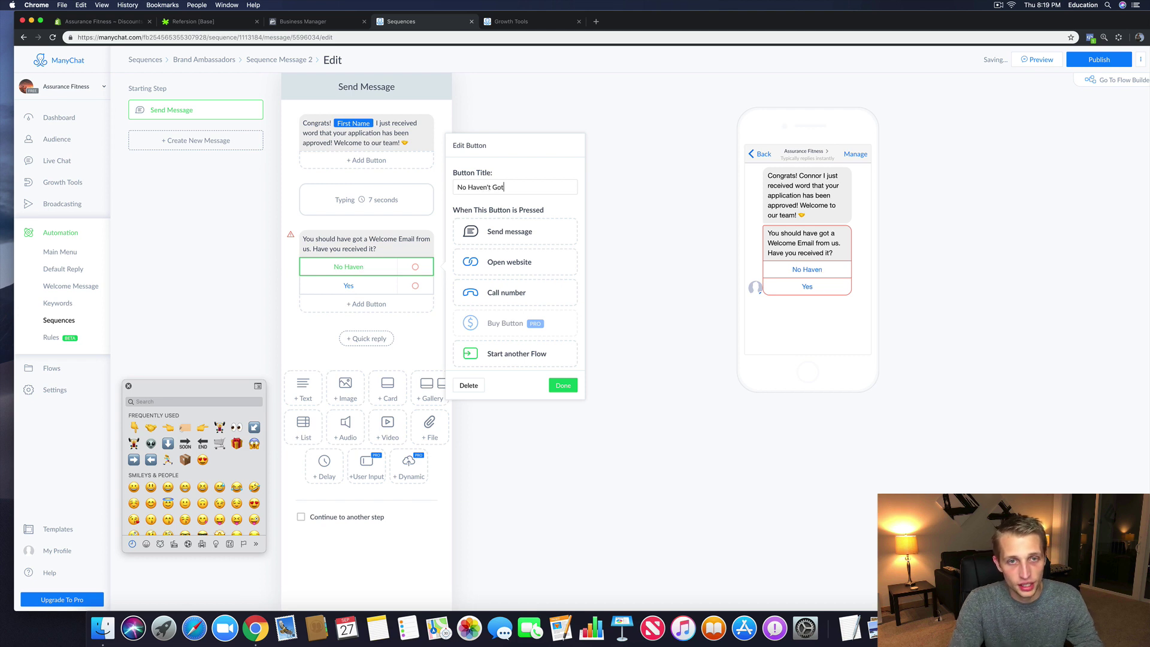
pyautogui.write('it!')
pyautogui.click(251, 318)
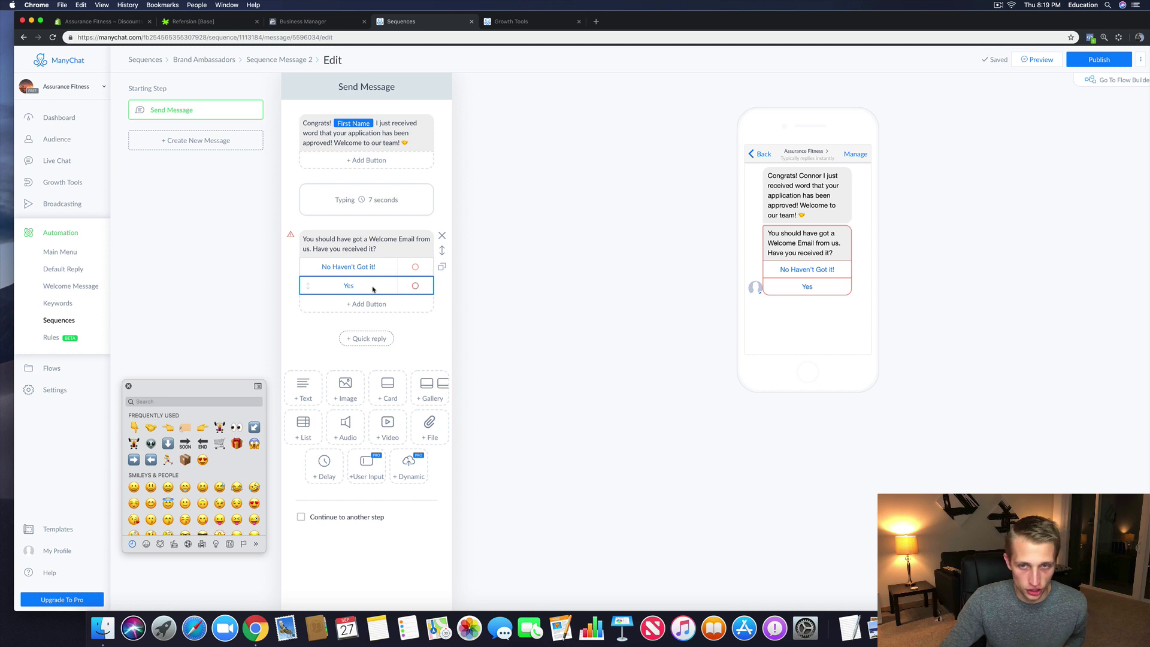
# Step: Delete the "No Haven't Got it!" and "Yes" buttons from the welcome email question
pyautogui.click(402, 265)
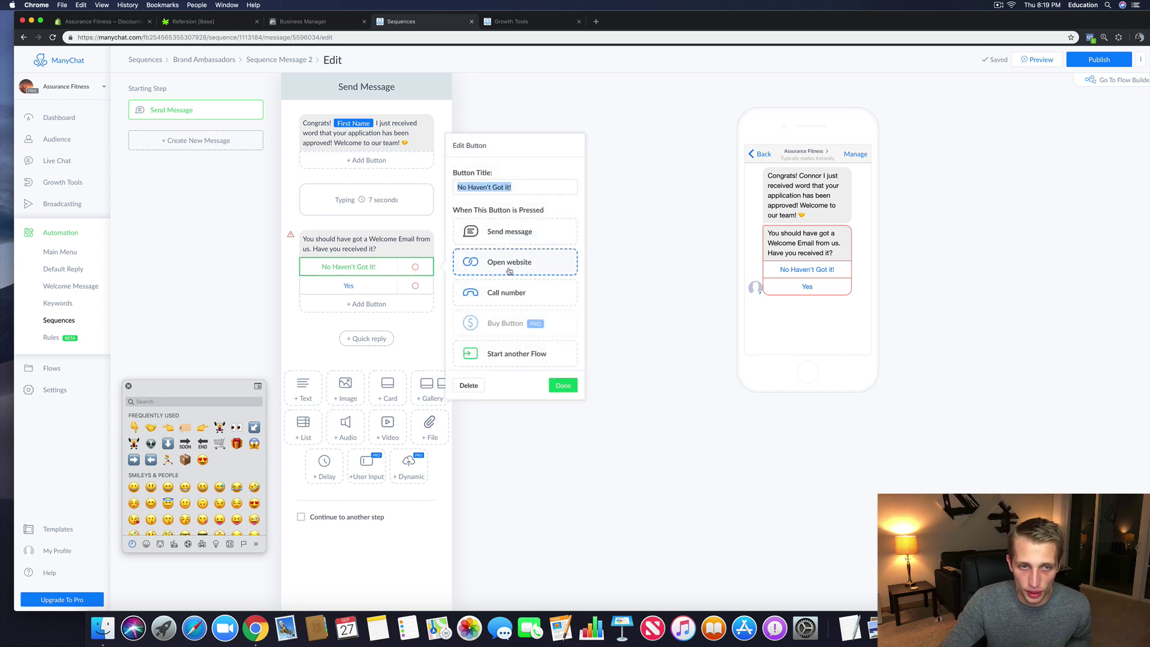
pyautogui.click(649, 263)
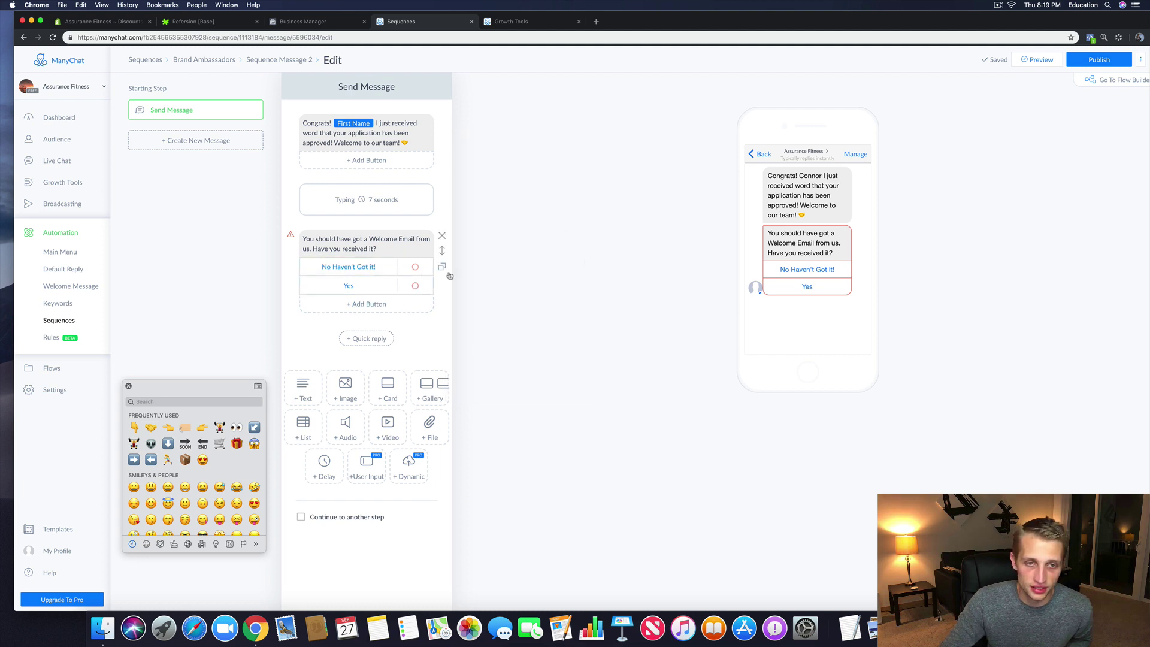
pyautogui.click(425, 267)
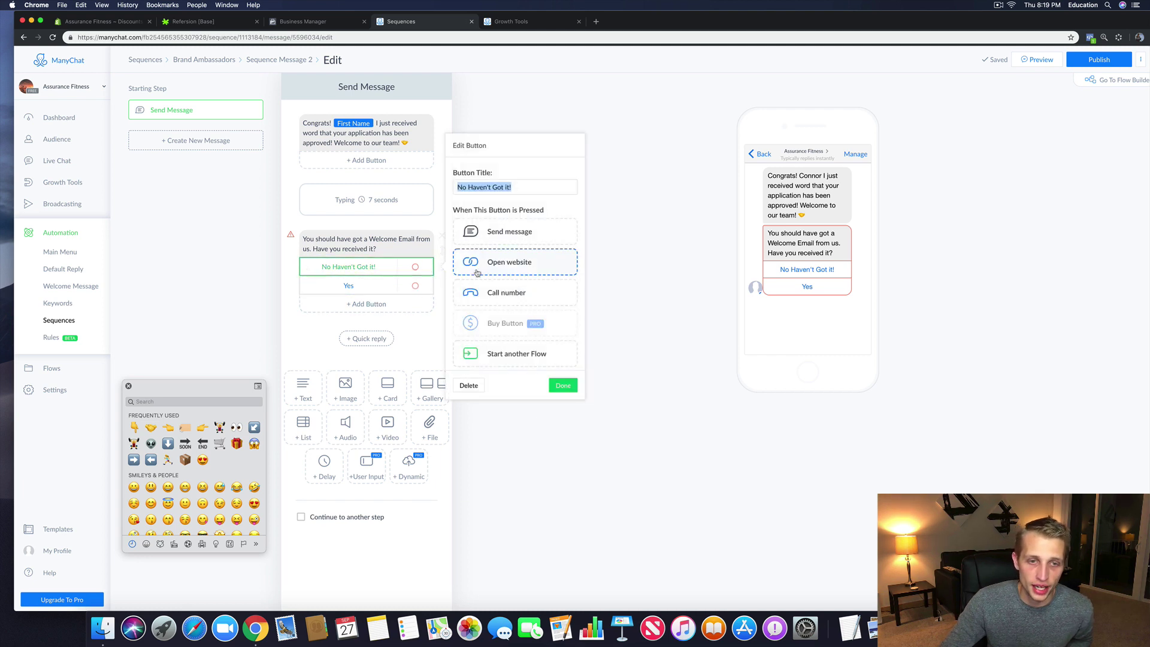
pyautogui.click(477, 384)
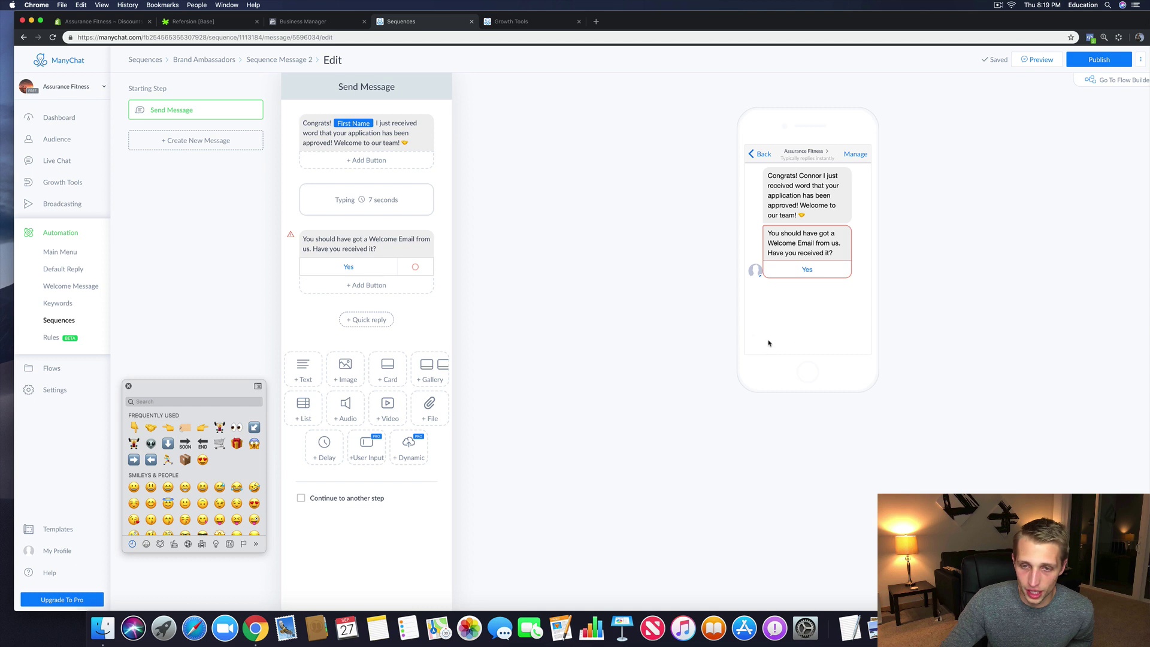
pyautogui.click(414, 268)
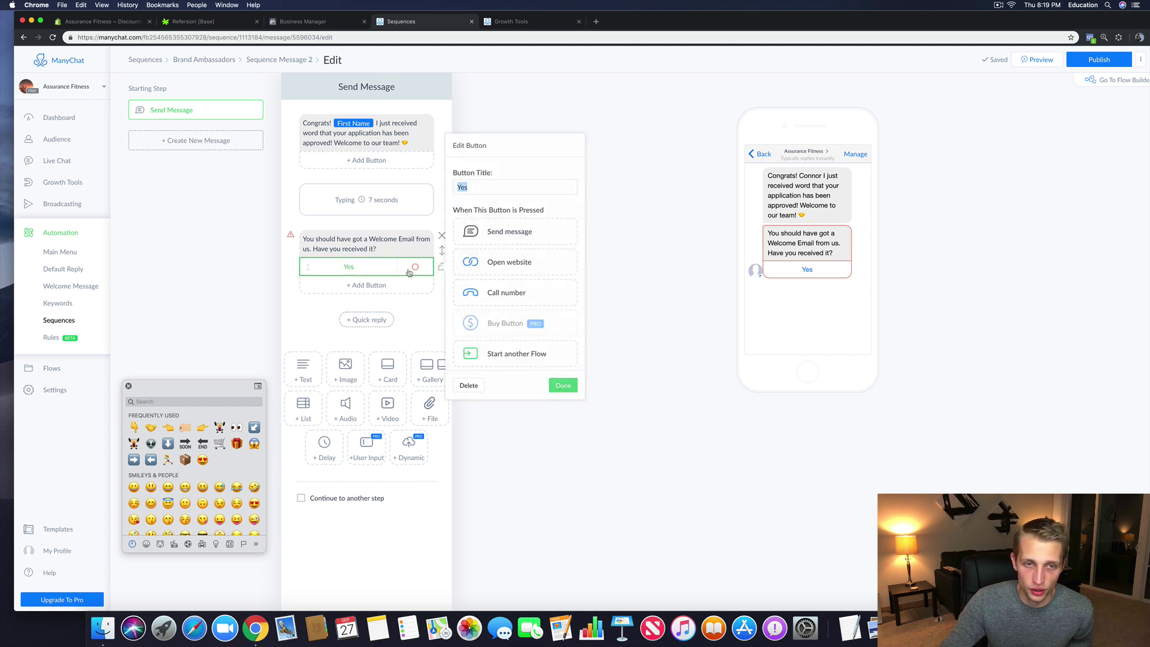
pyautogui.click(469, 385)
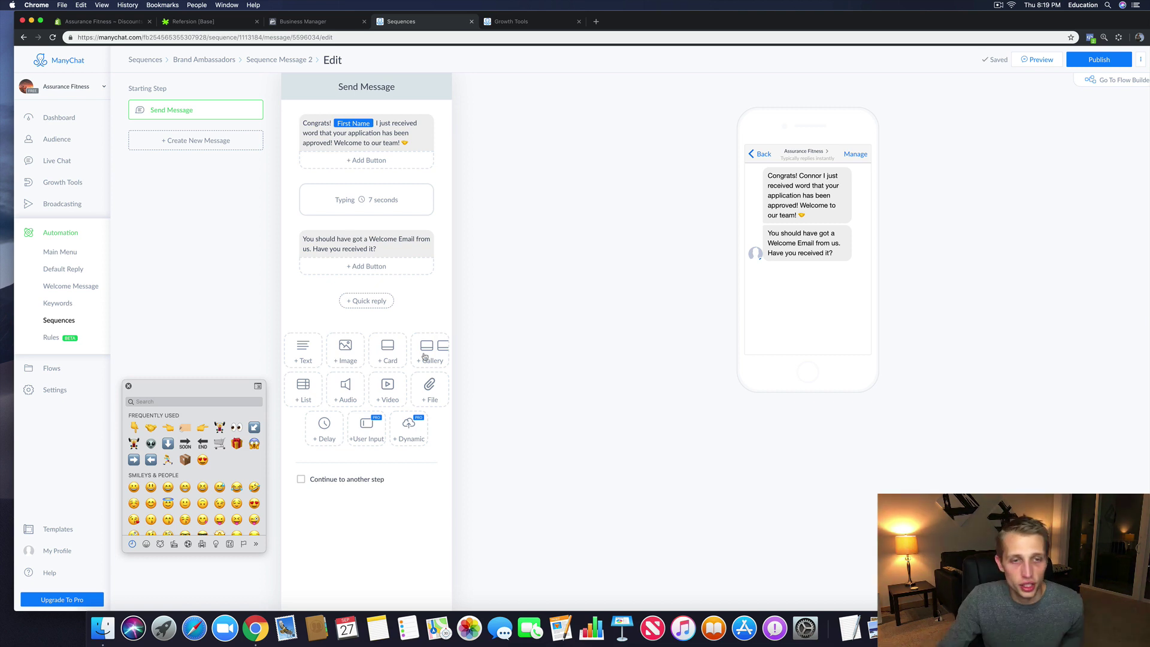
# Step: Add a quick reply reading "Yes, I have!" below the welcome email question
pyautogui.click(371, 298)
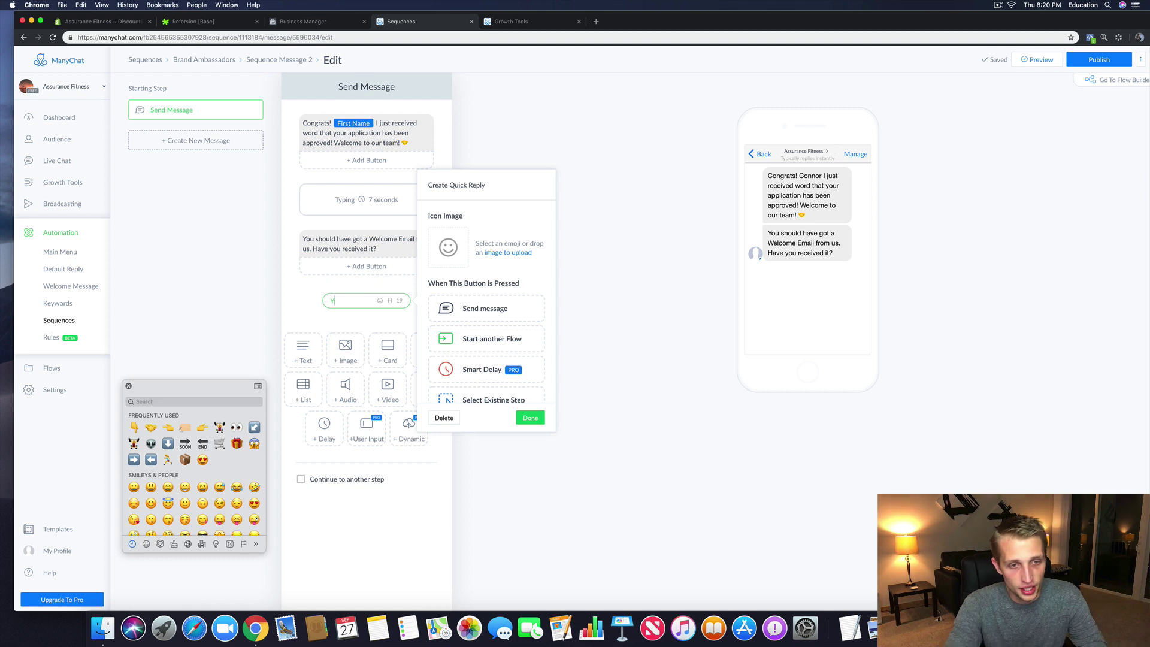
pyautogui.write('Yes, I got it!')
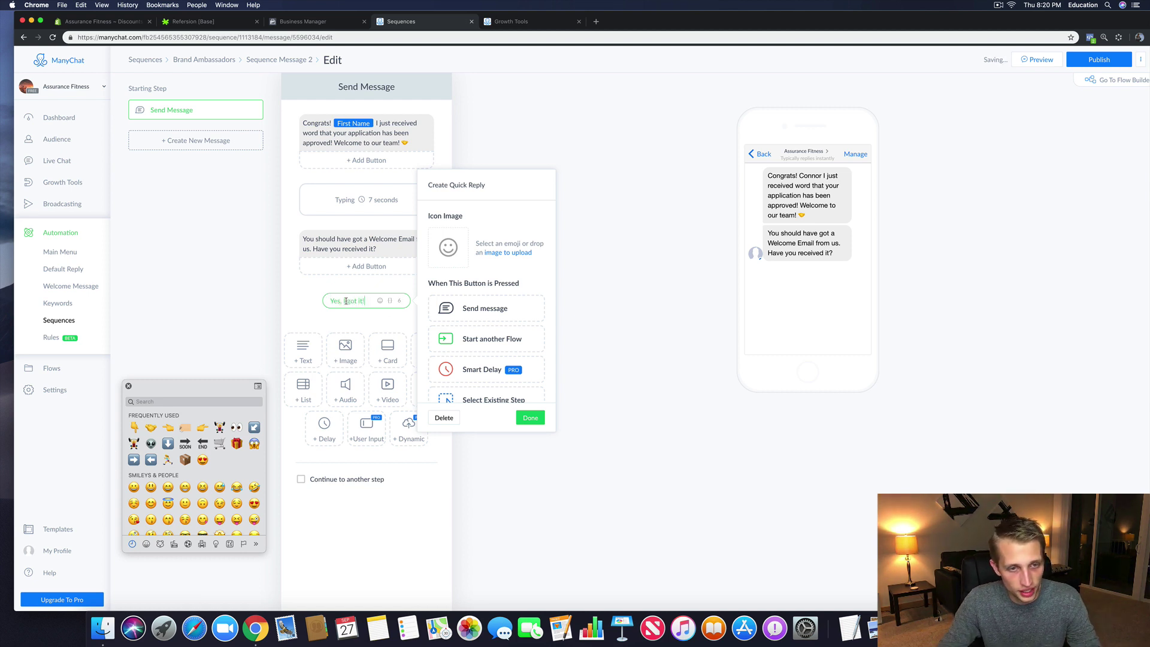
pyautogui.moveTo(348, 300); pyautogui.dragTo(365, 301)
pyautogui.write('have!')
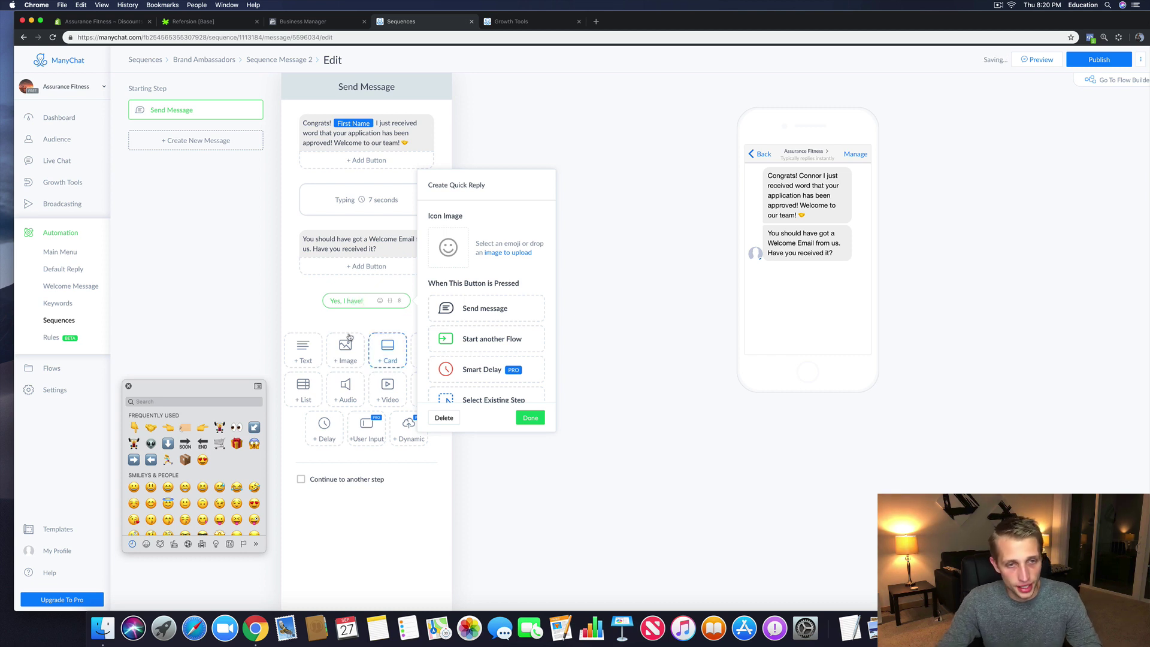
pyautogui.press('Return')
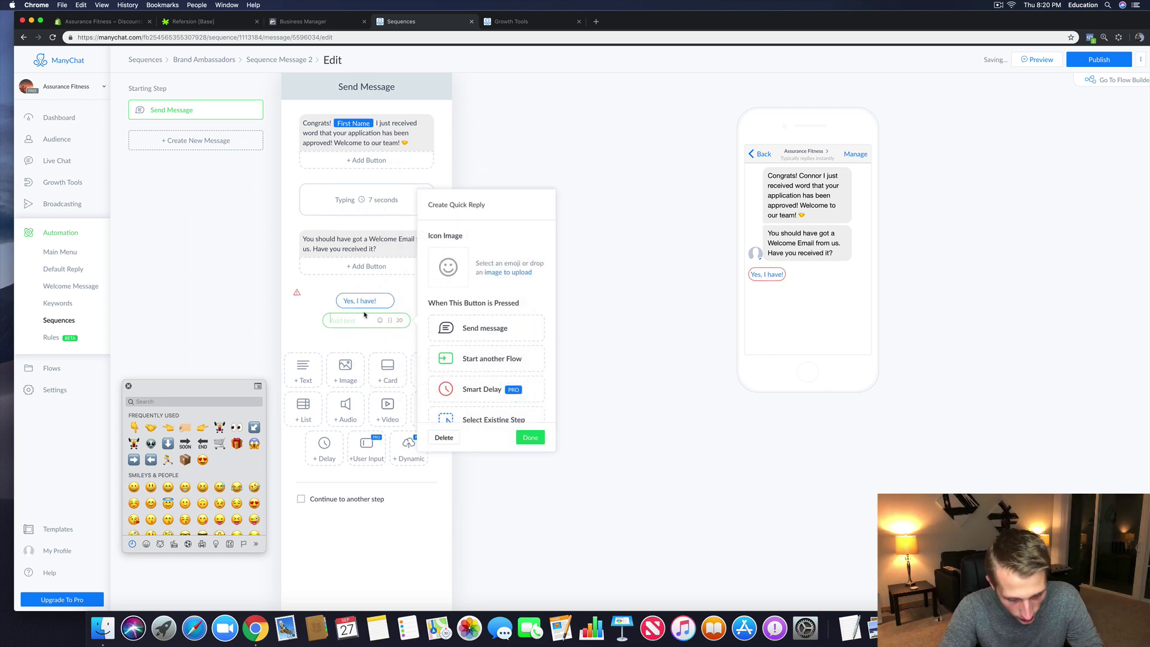
# Step: Add a second quick reply reading "No I haven't got it!" beside the "Yes, I have!" reply
pyautogui.write('No ')
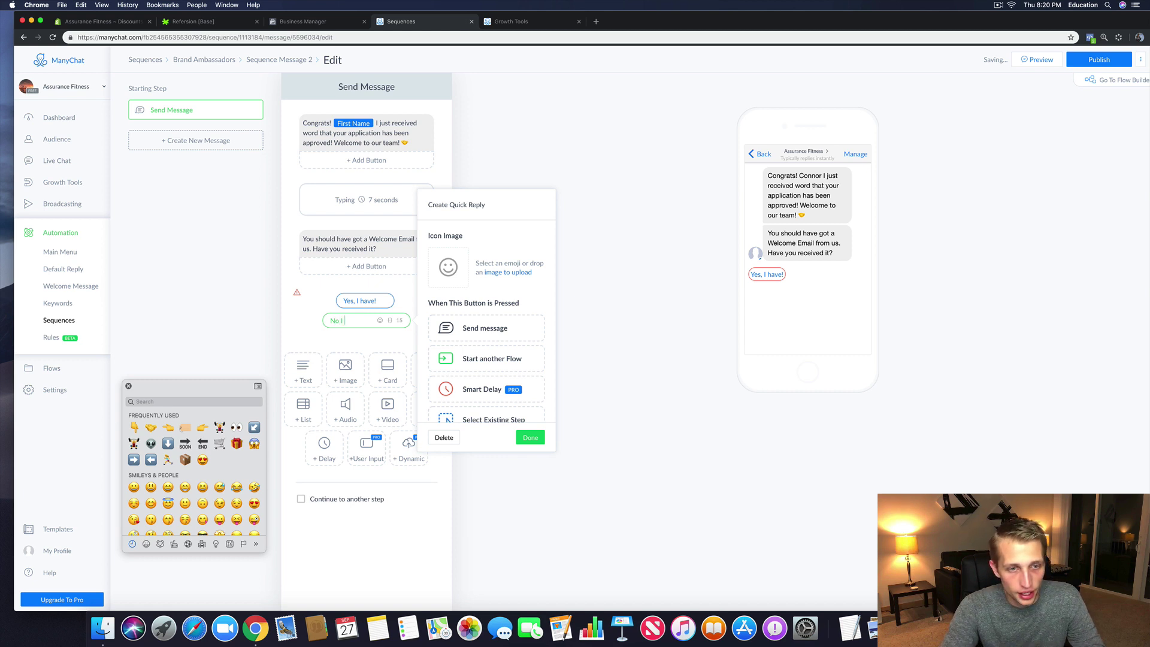
pyautogui.write('. ')
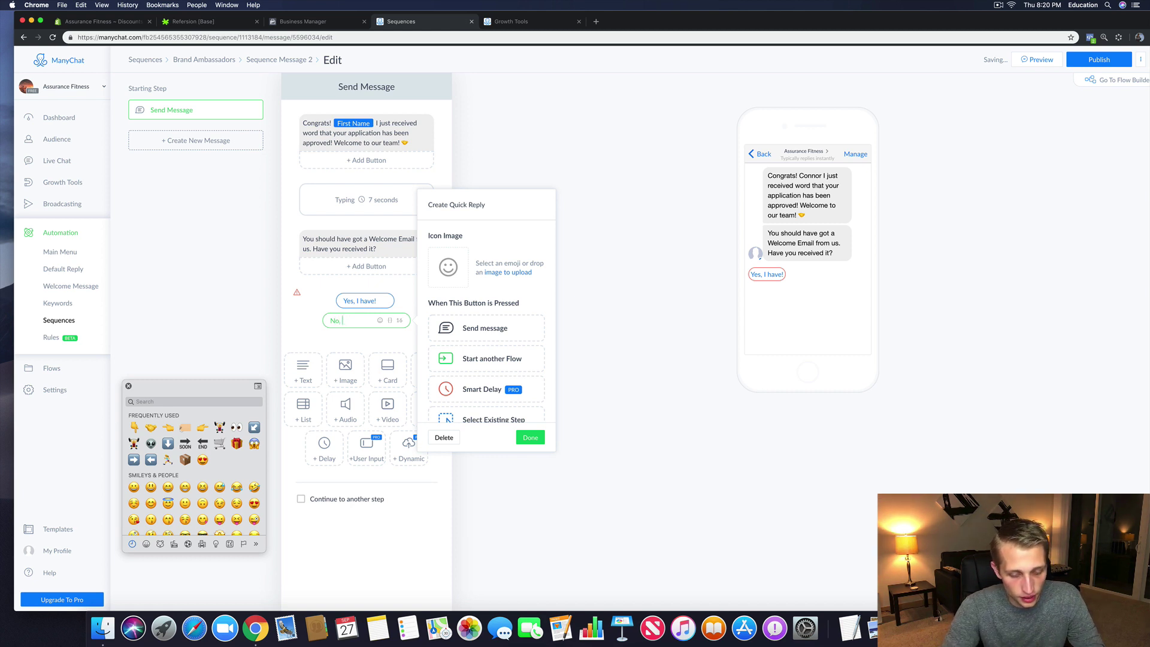
pyautogui.write('I haven')
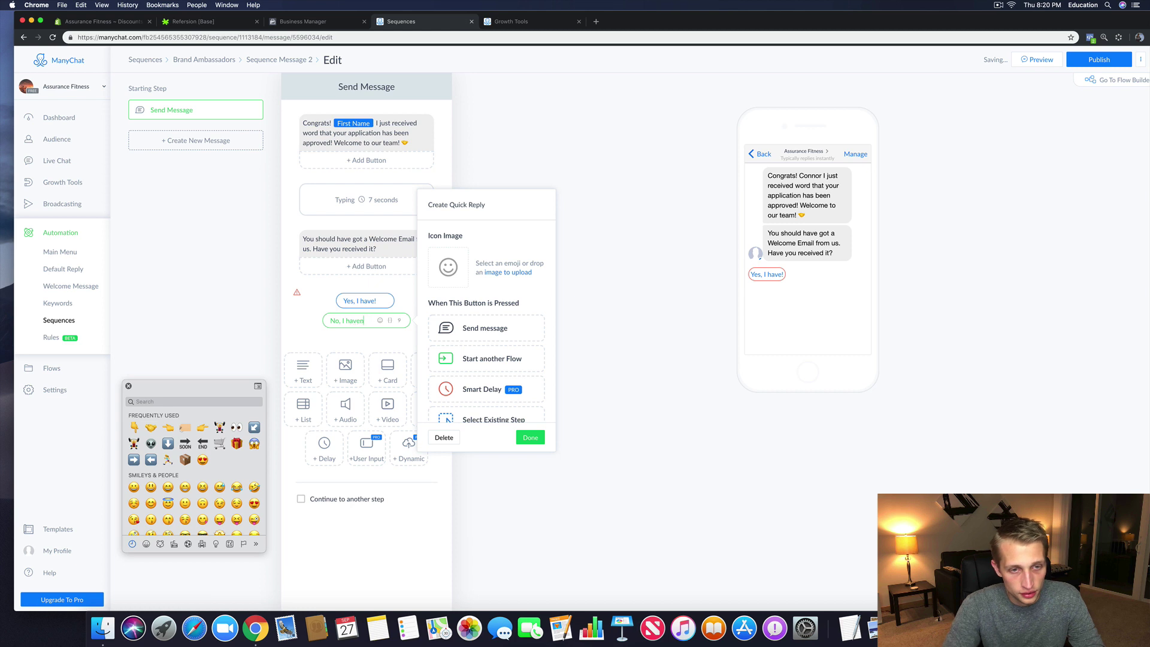
pyautogui.write("'t got it!")
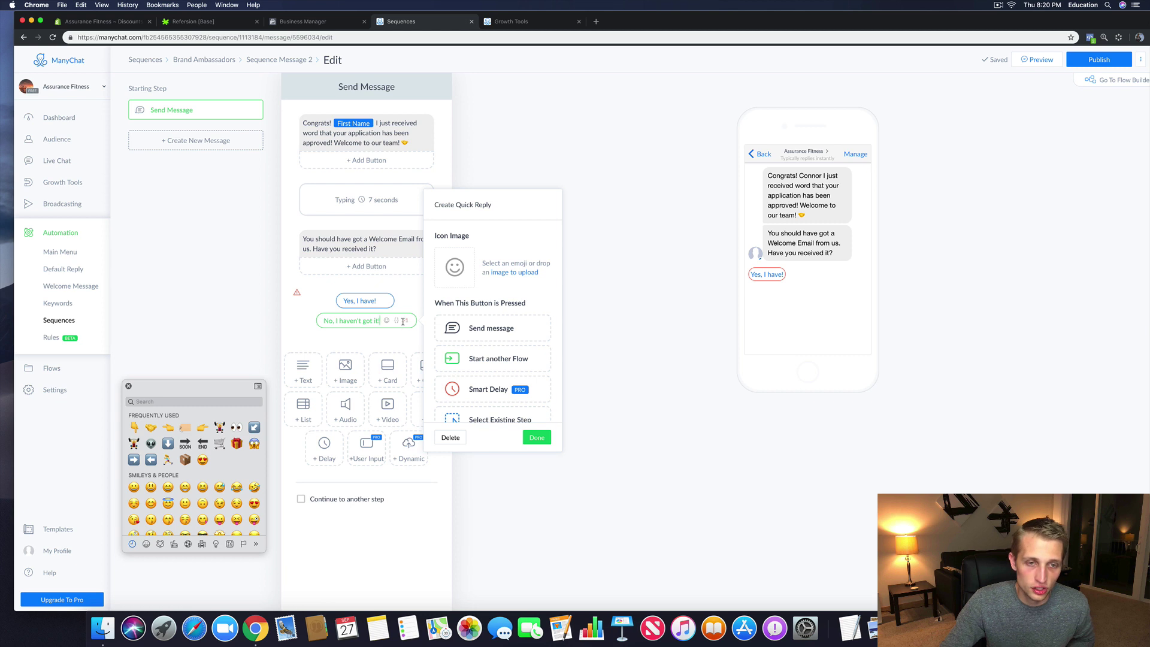
pyautogui.press('BackSpace')
pyautogui.click(212, 339)
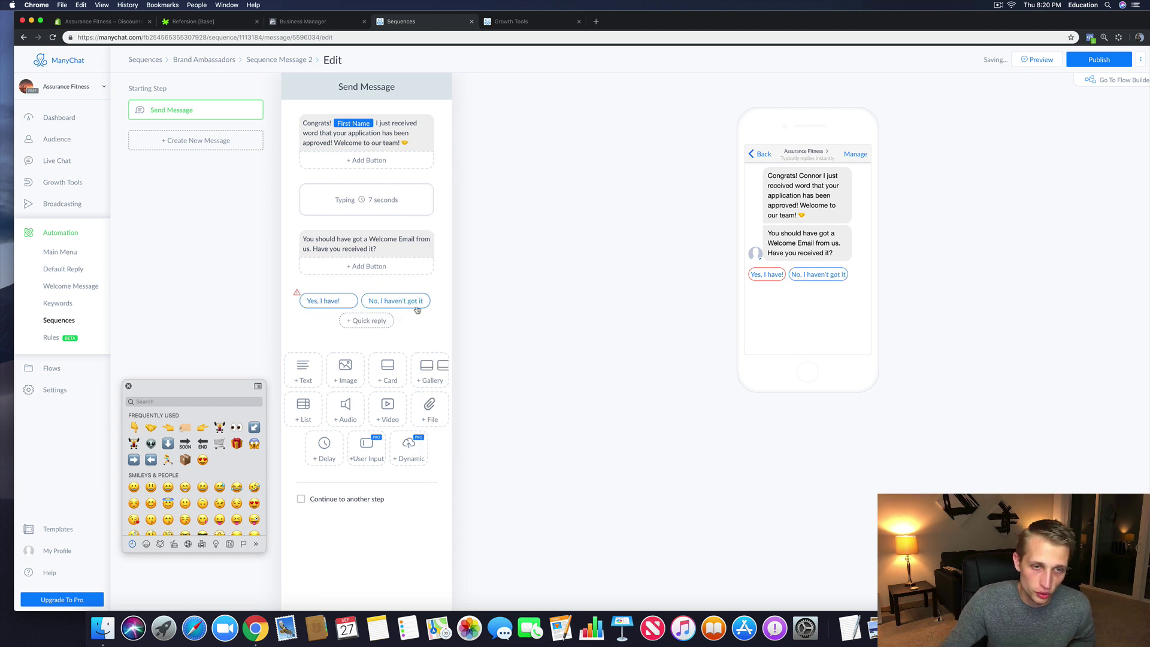
pyautogui.click(385, 301)
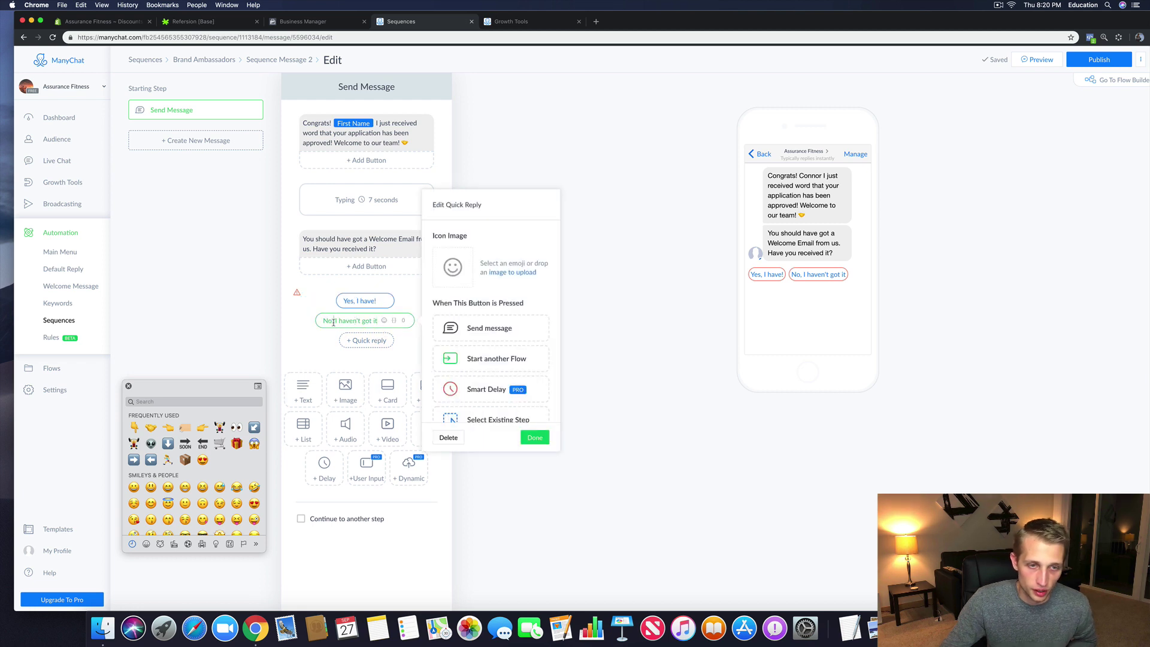
pyautogui.press('BackSpace')
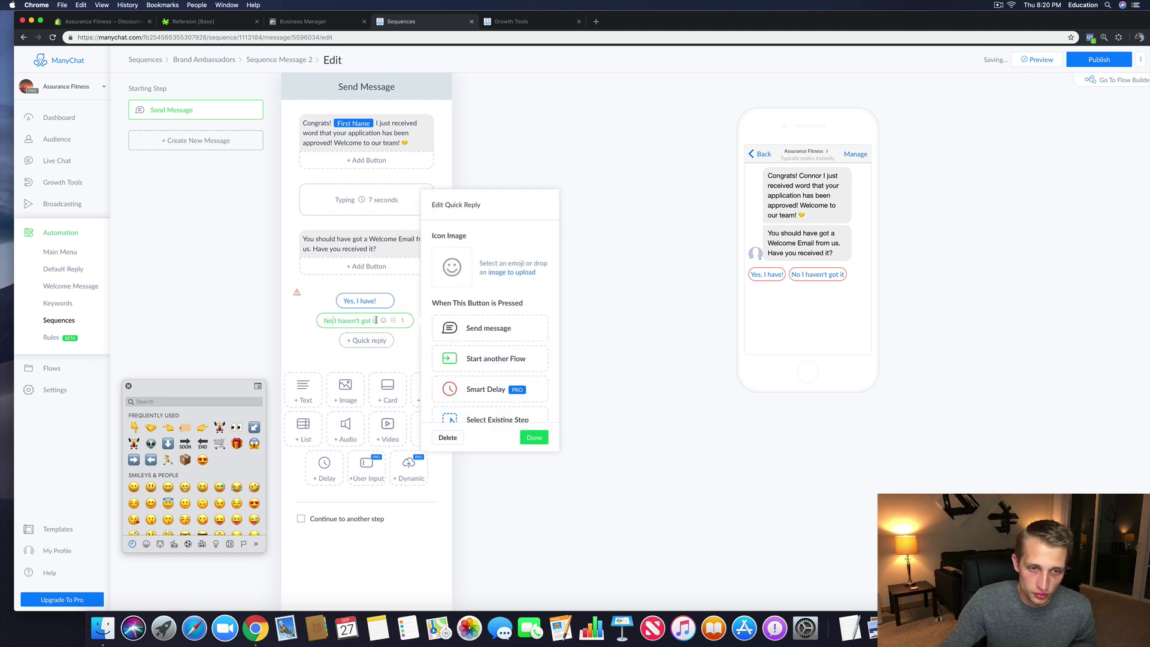
pyautogui.write('!')
pyautogui.click(222, 338)
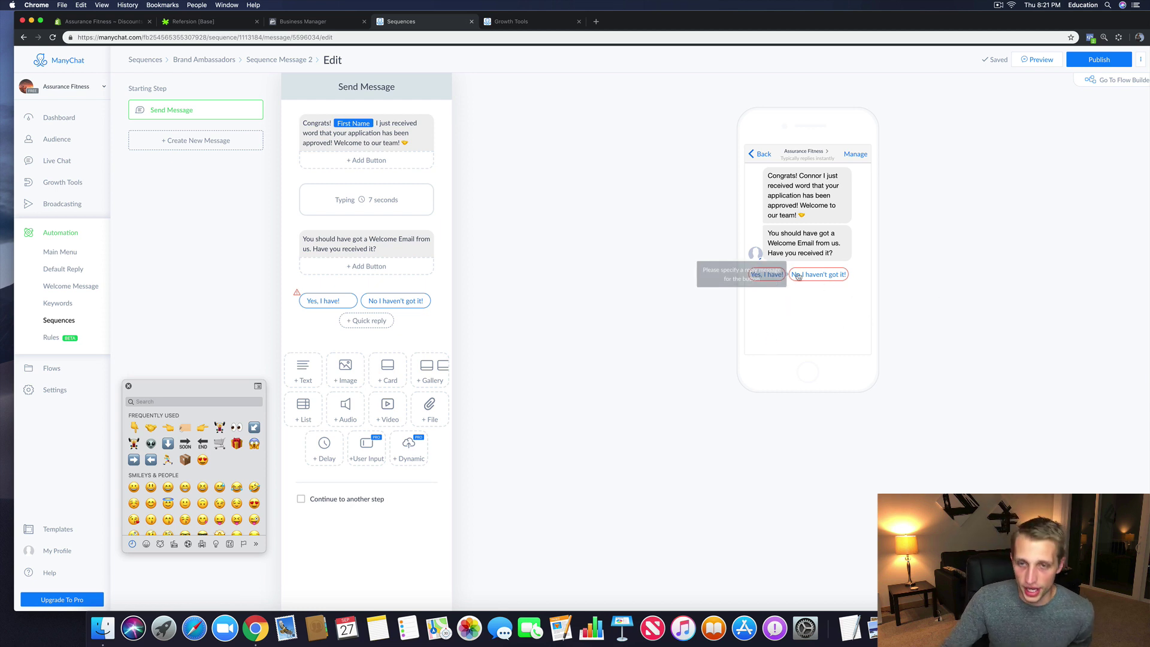
# Step: Make the "Yes, I have!" quick reply send a new message, and name that attached step "Yes I have"
pyautogui.click(325, 301)
pyautogui.click(473, 320)
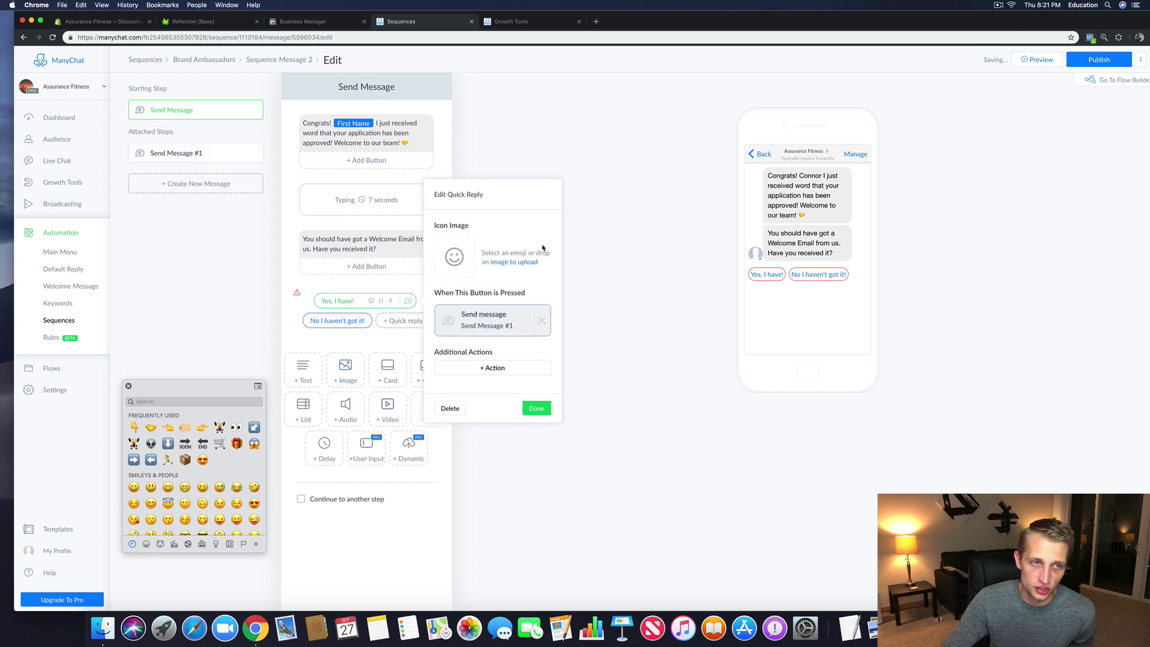
pyautogui.click(230, 153)
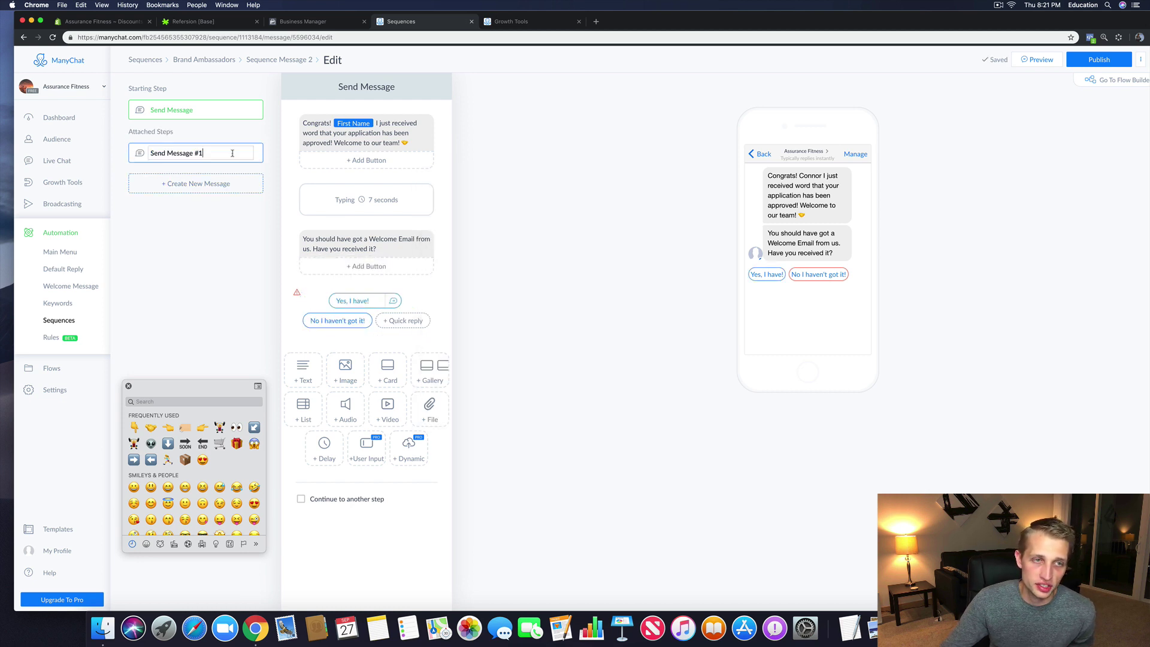
pyautogui.tripleClick(193, 153)
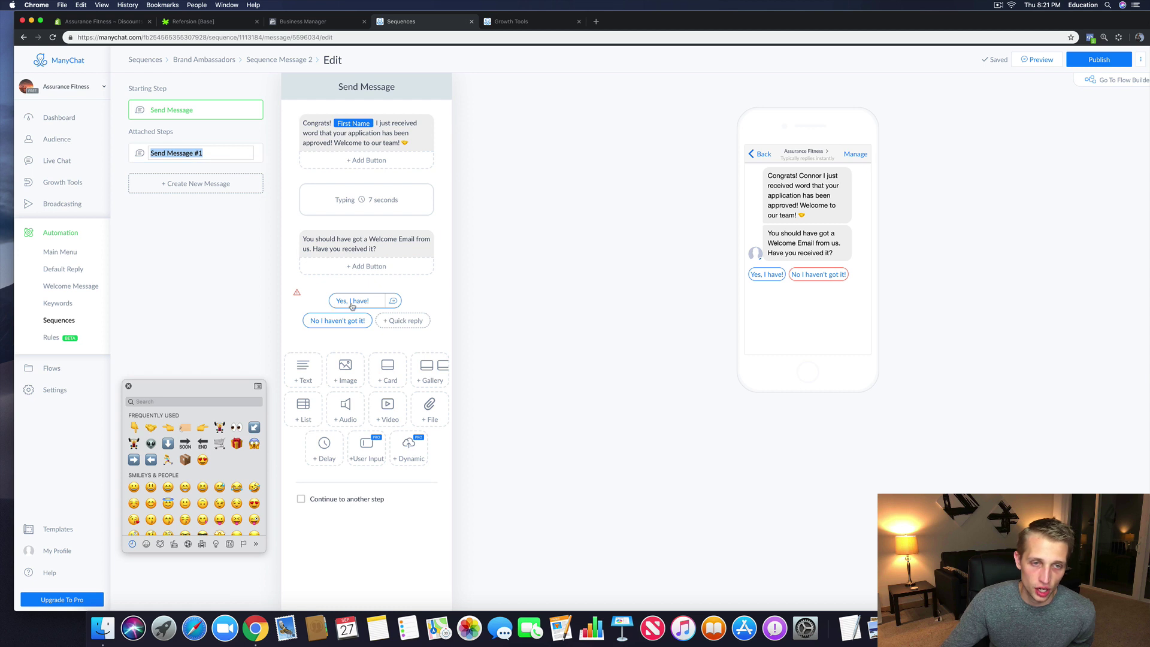
pyautogui.write('Yre')
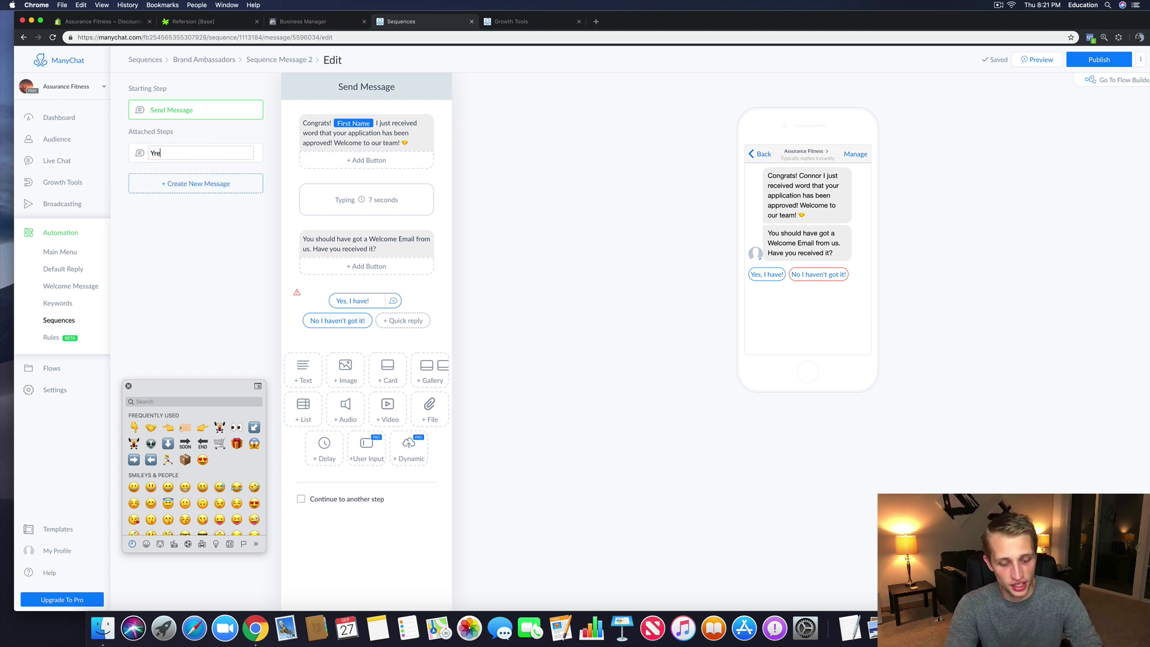
pyautogui.write(' I have')
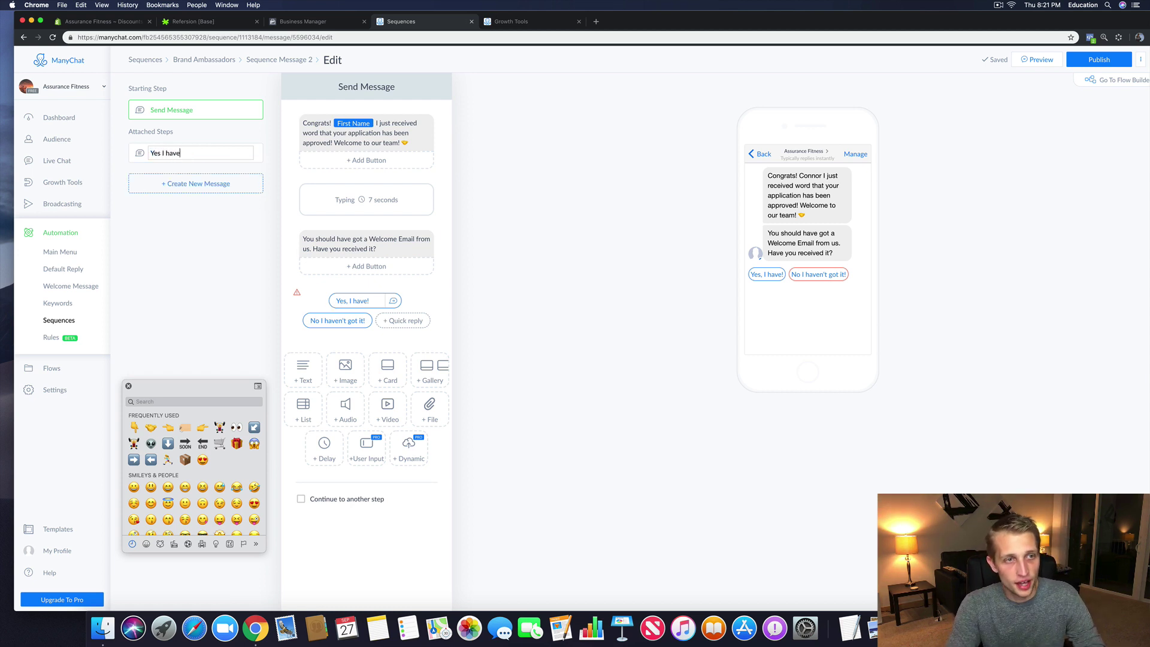
pyautogui.press('Return')
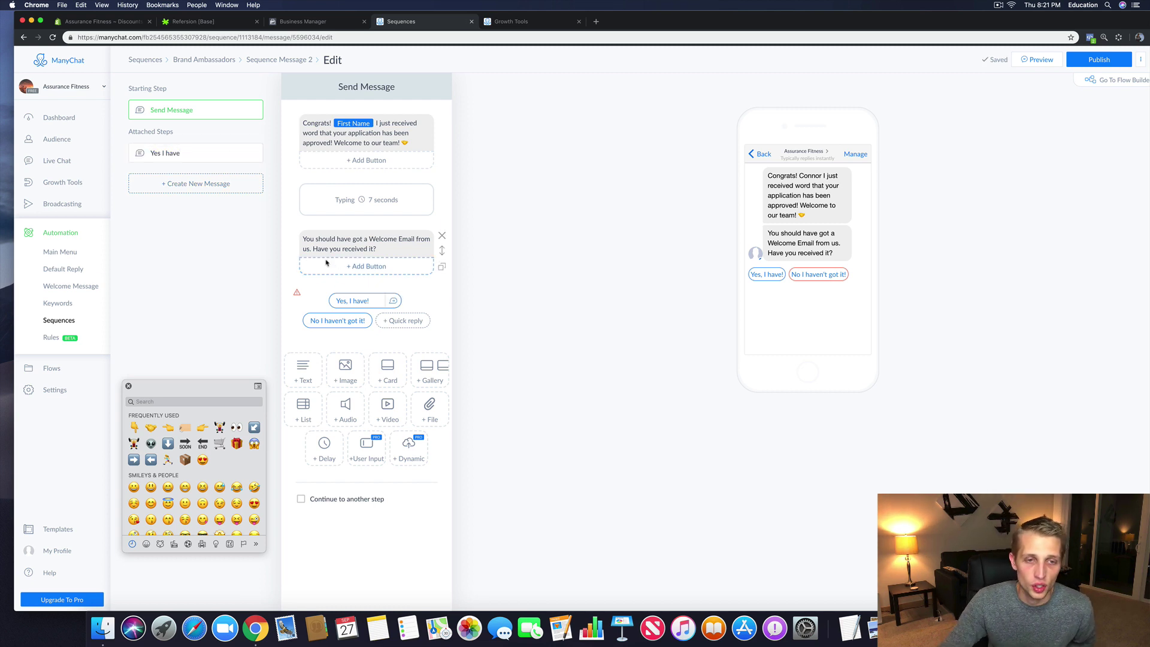
# Step: Make the "No I haven't got it!" quick reply send a new message named "No I havent", and open the "Yes I have" step
pyautogui.click(351, 321)
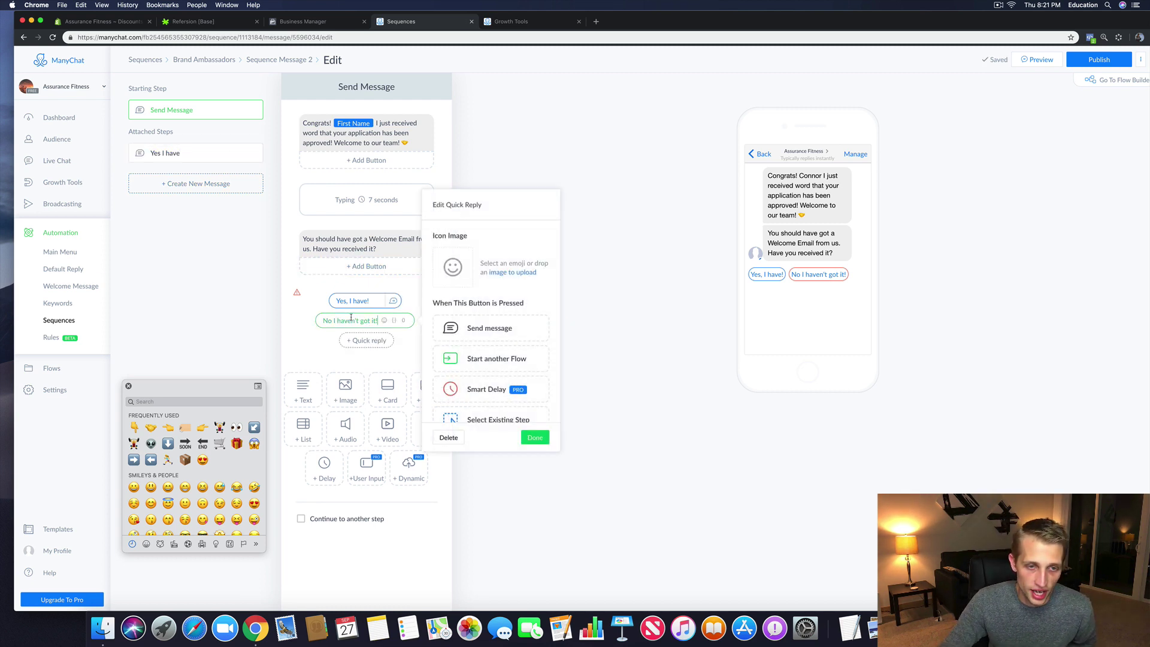
pyautogui.click(490, 329)
pyautogui.click(183, 178)
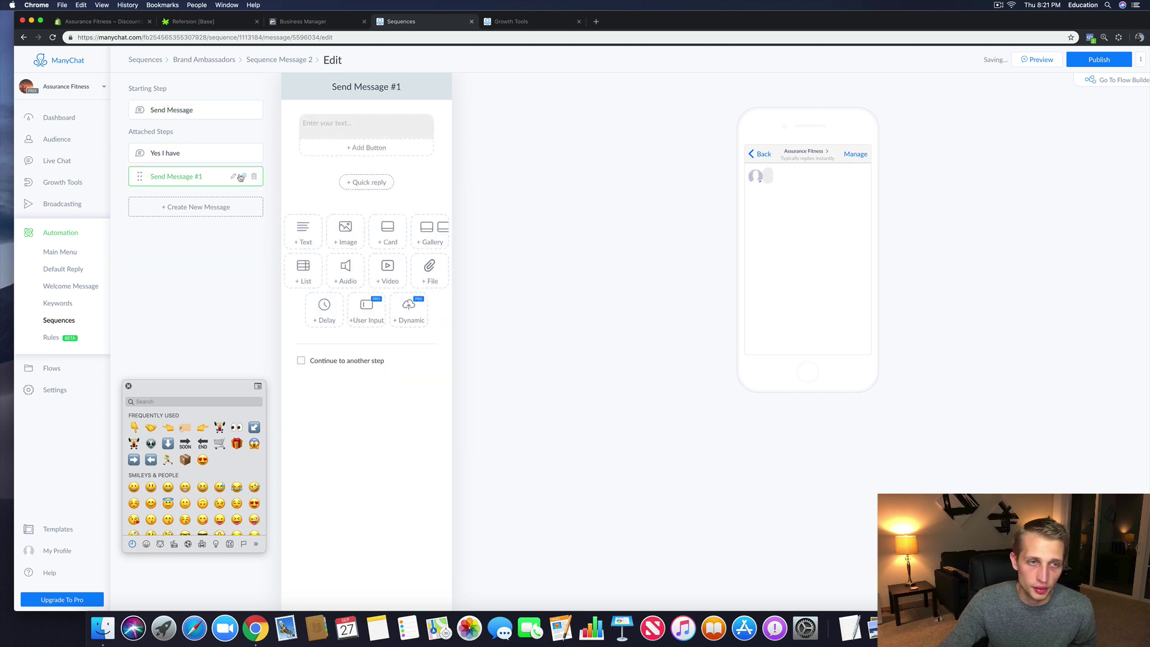
pyautogui.doubleClick(201, 175)
pyautogui.write('No I')
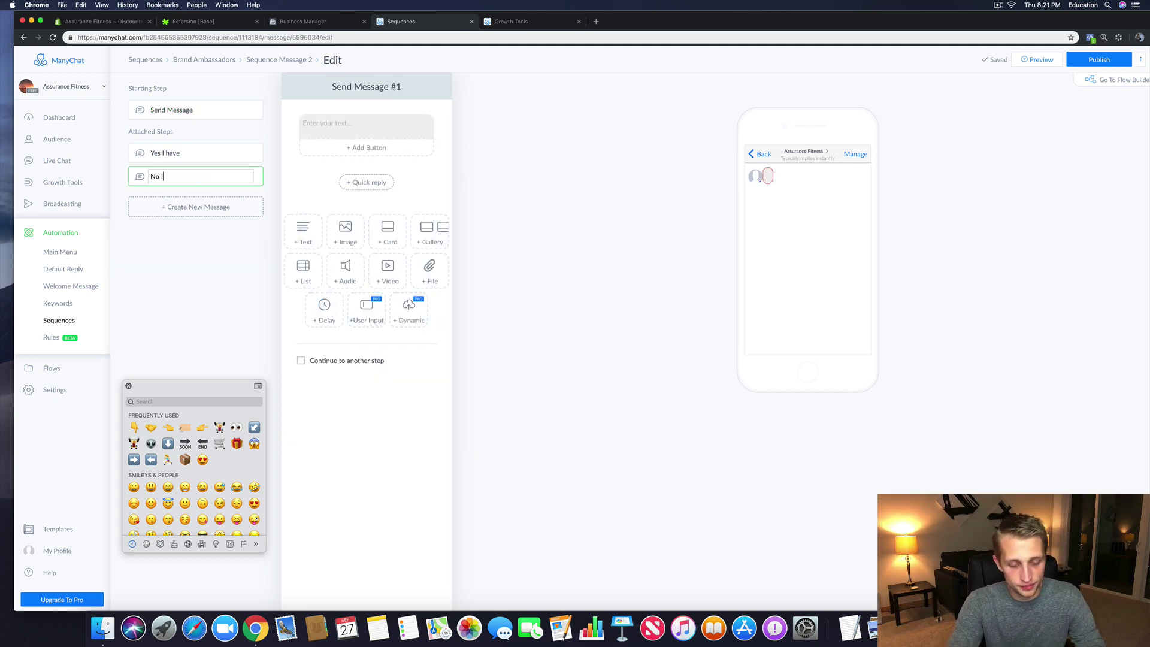
pyautogui.write(' havent')
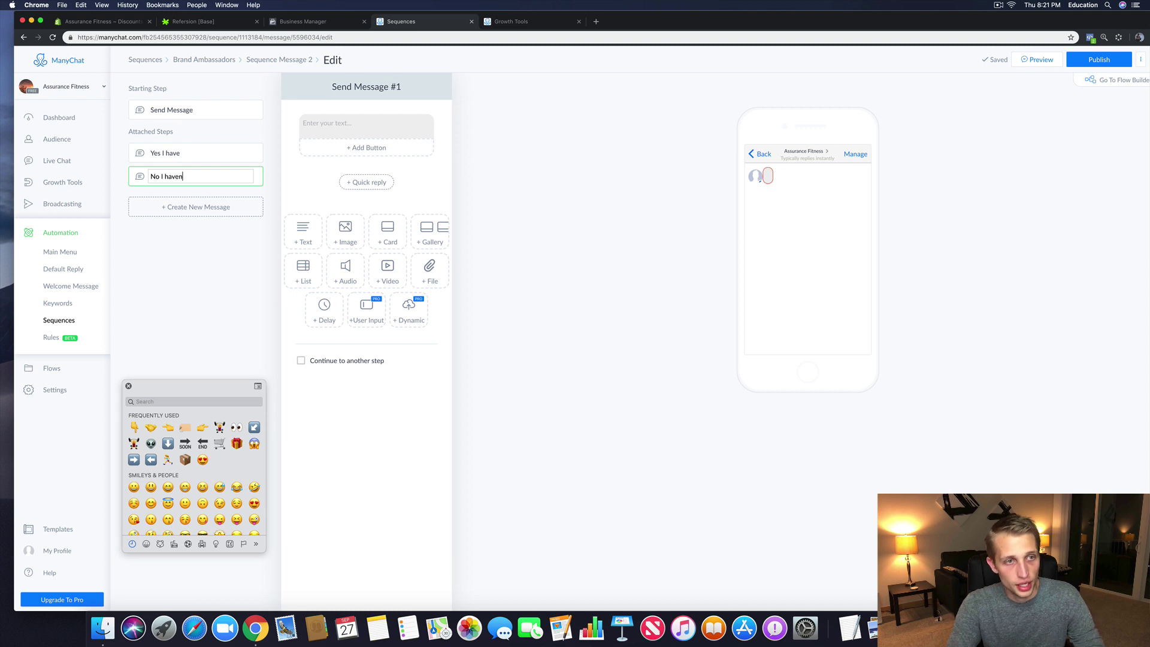
pyautogui.click(177, 160)
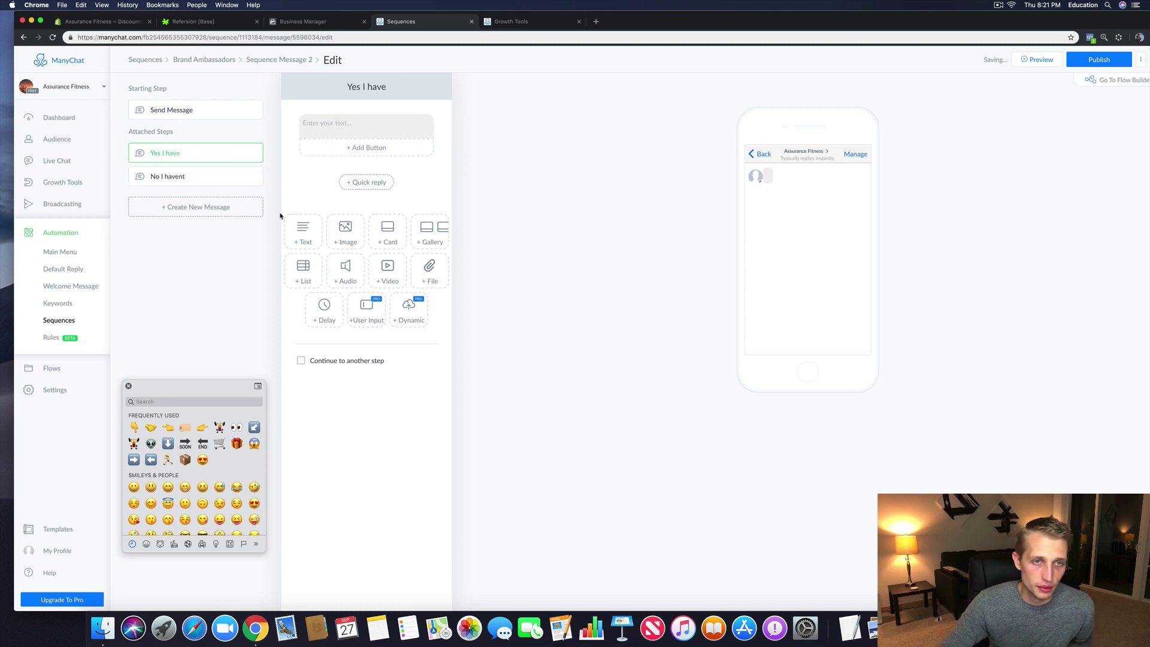
# Step: Add a typing delay above the empty text block in the "Yes I have" step and set it to 2 seconds
pyautogui.click(172, 111)
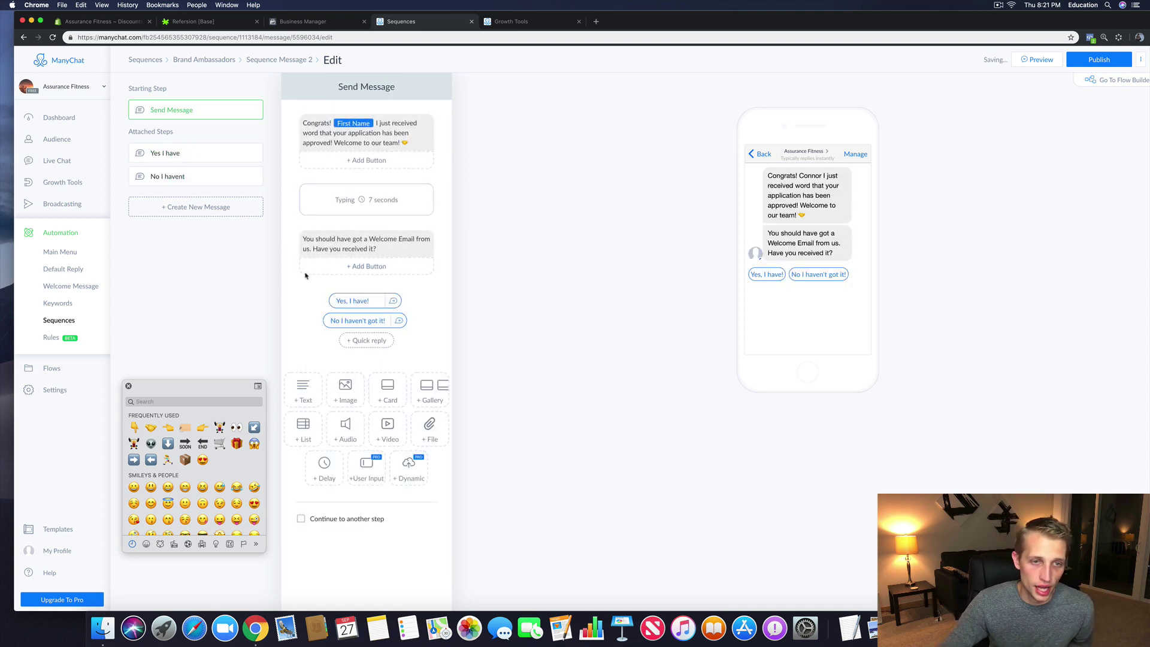
pyautogui.click(165, 157)
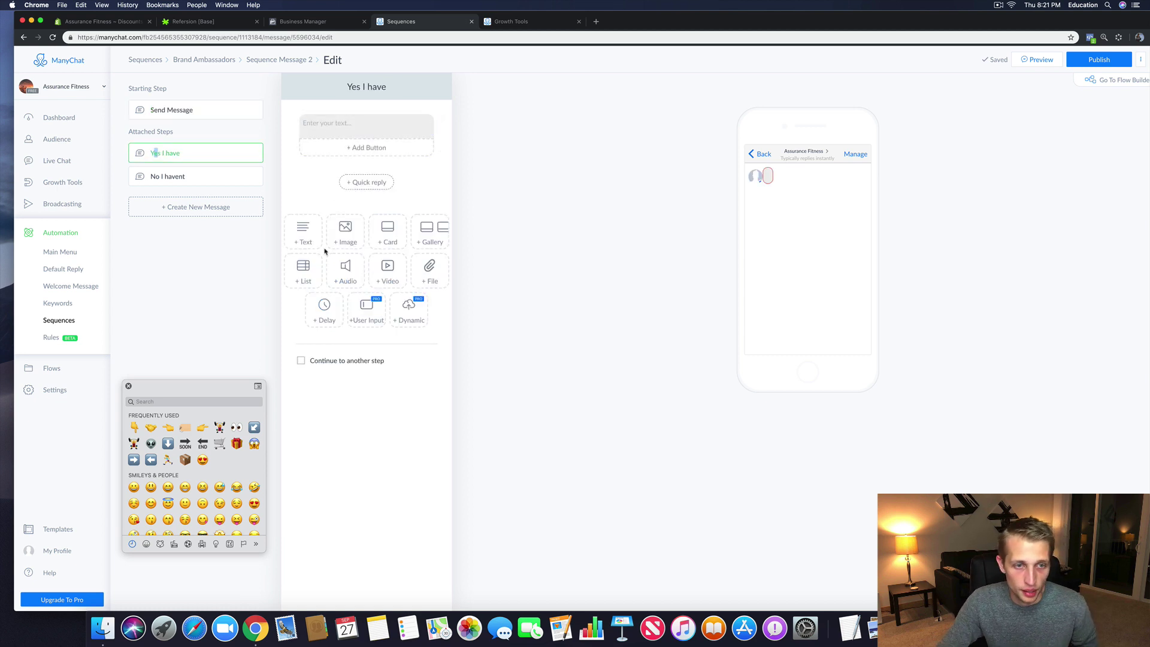
pyautogui.click(324, 302)
pyautogui.moveTo(441, 190); pyautogui.dragTo(440, 126)
pyautogui.click(172, 111)
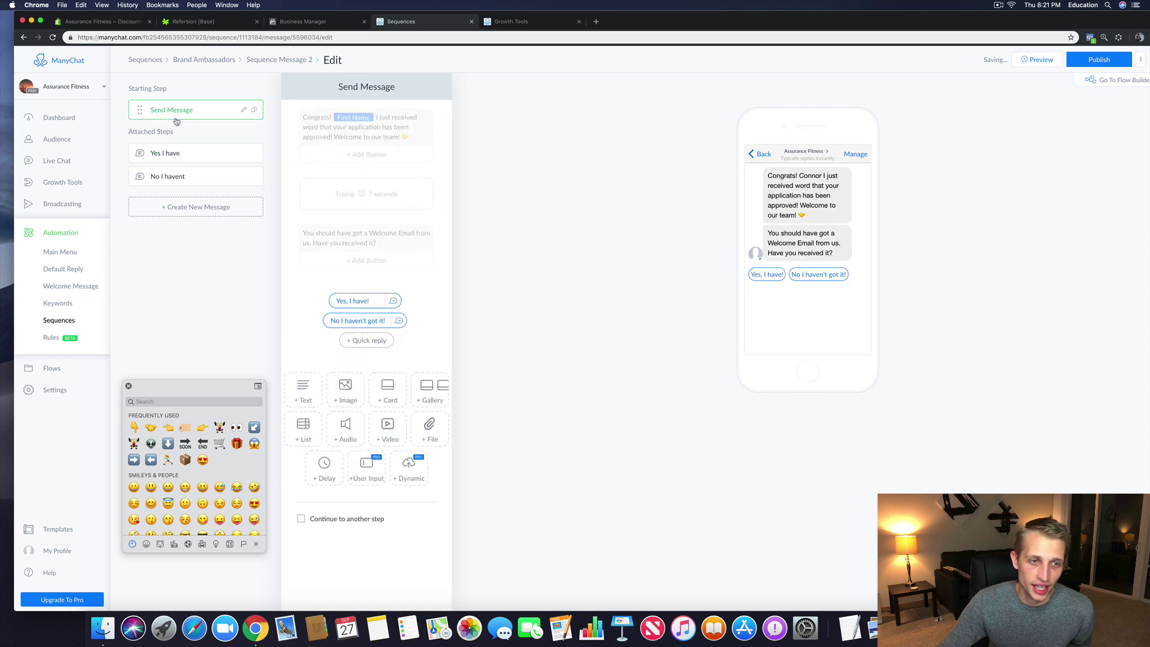
pyautogui.click(220, 157)
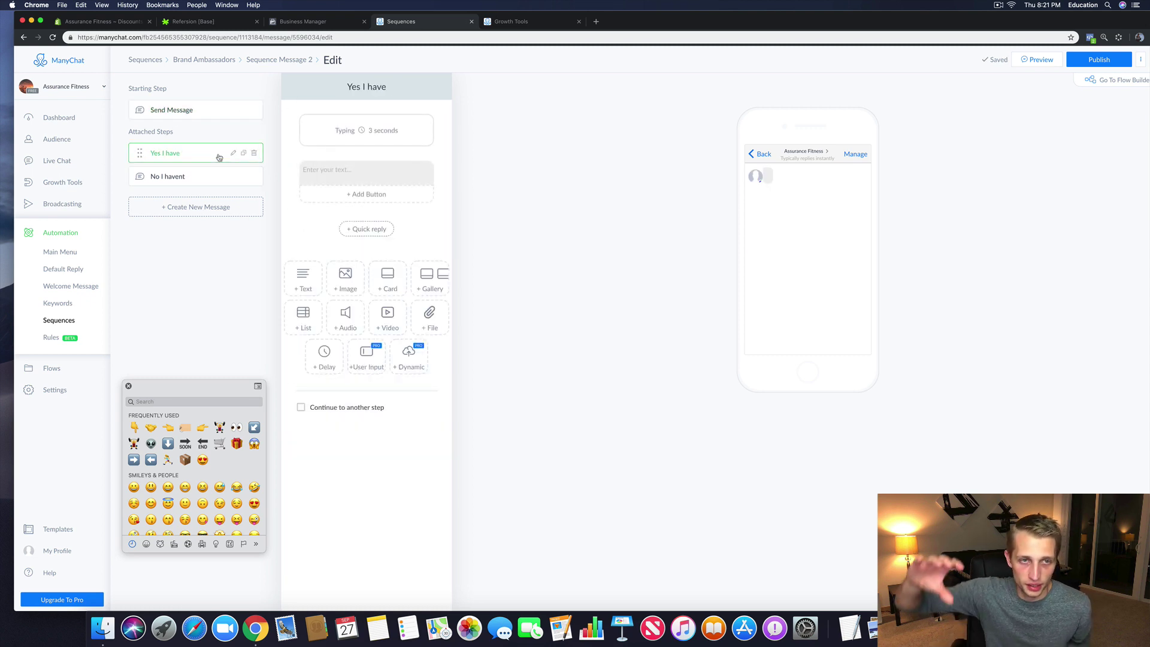
pyautogui.click(336, 141)
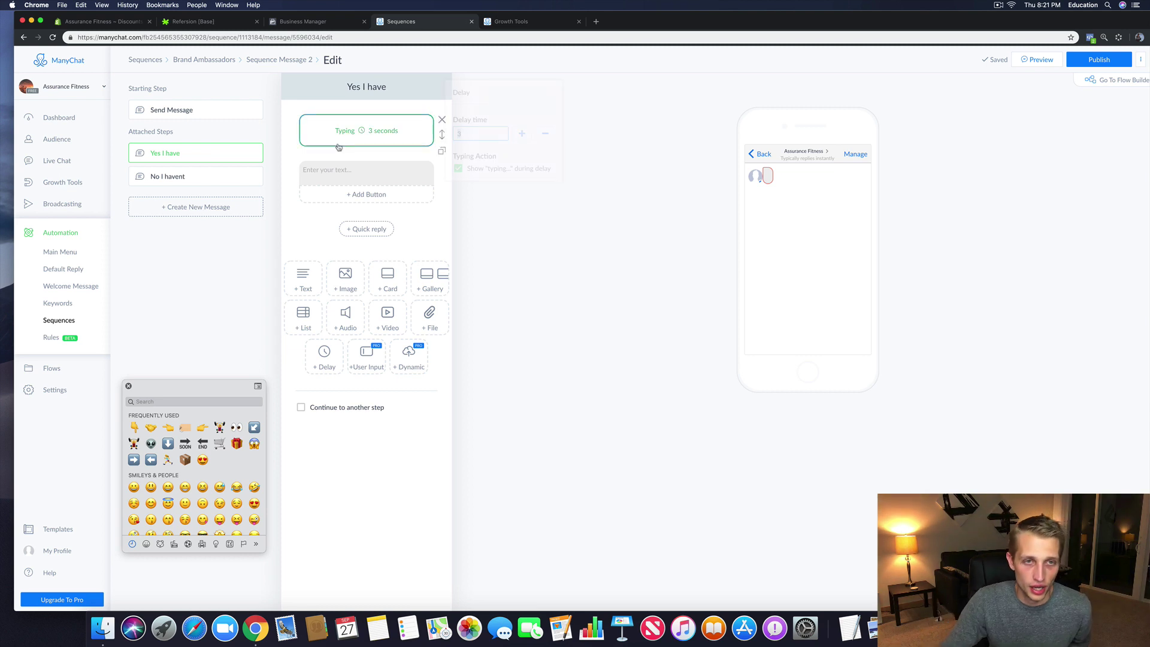
pyautogui.click(542, 135)
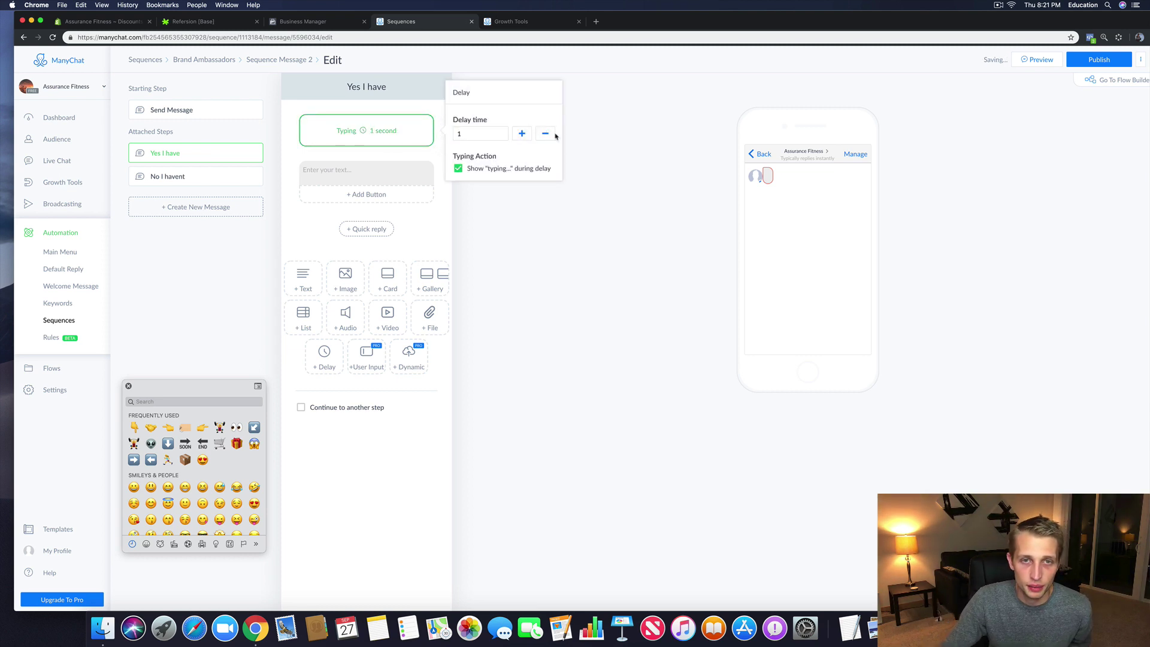
# Step: Begin the "Yes I have" message text with "Great! In that email you will find your Brand Ambassador login link, exclusive"
pyautogui.click(340, 170)
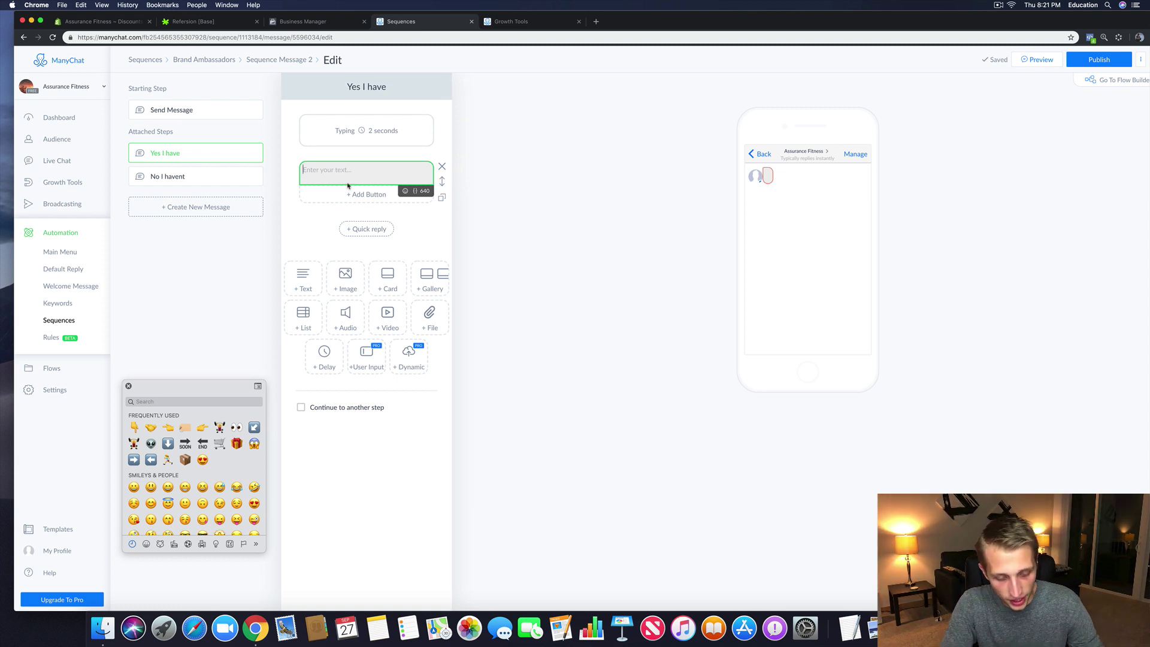
pyautogui.write('Great! ')
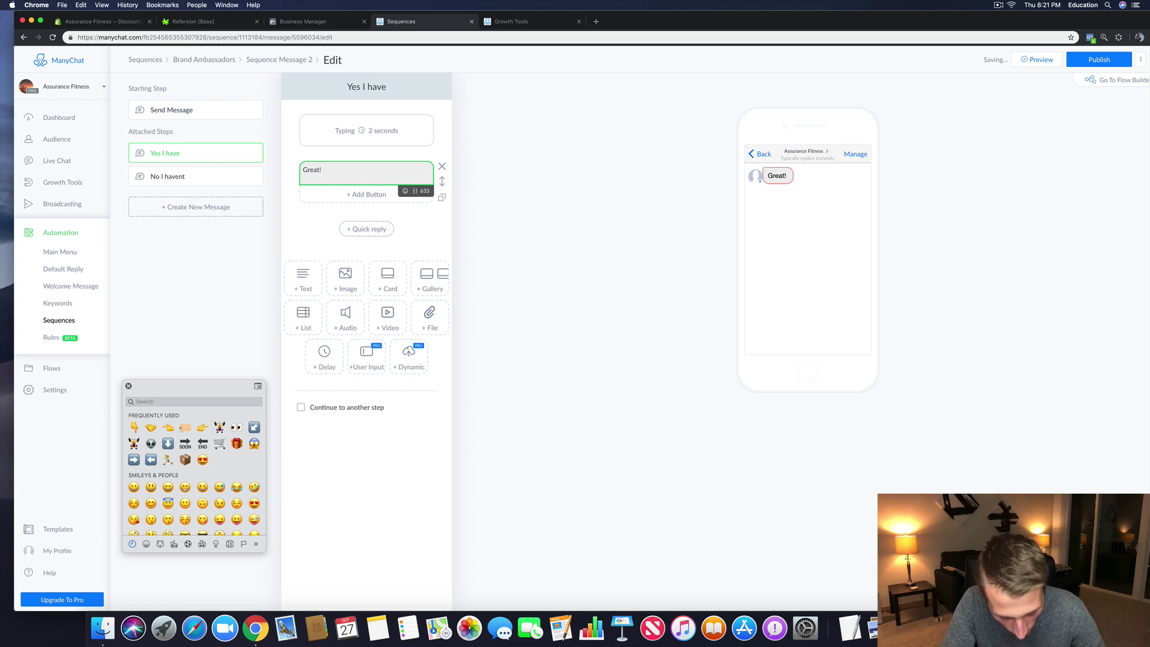
pyautogui.write('In that em')
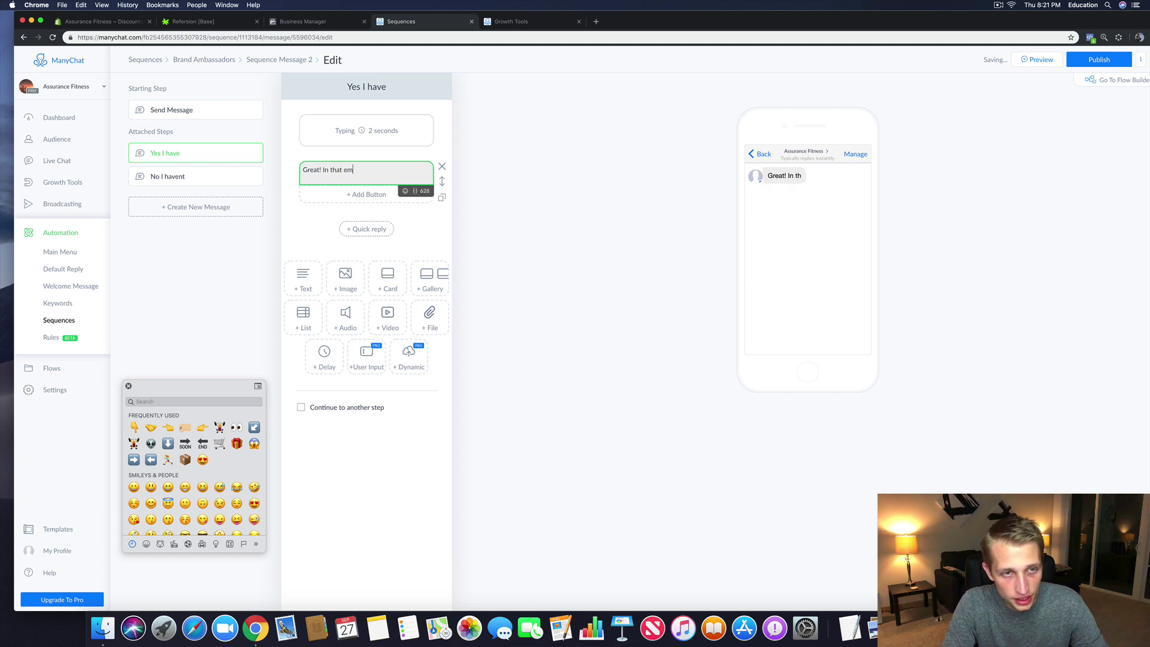
pyautogui.write('ail you will find yo')
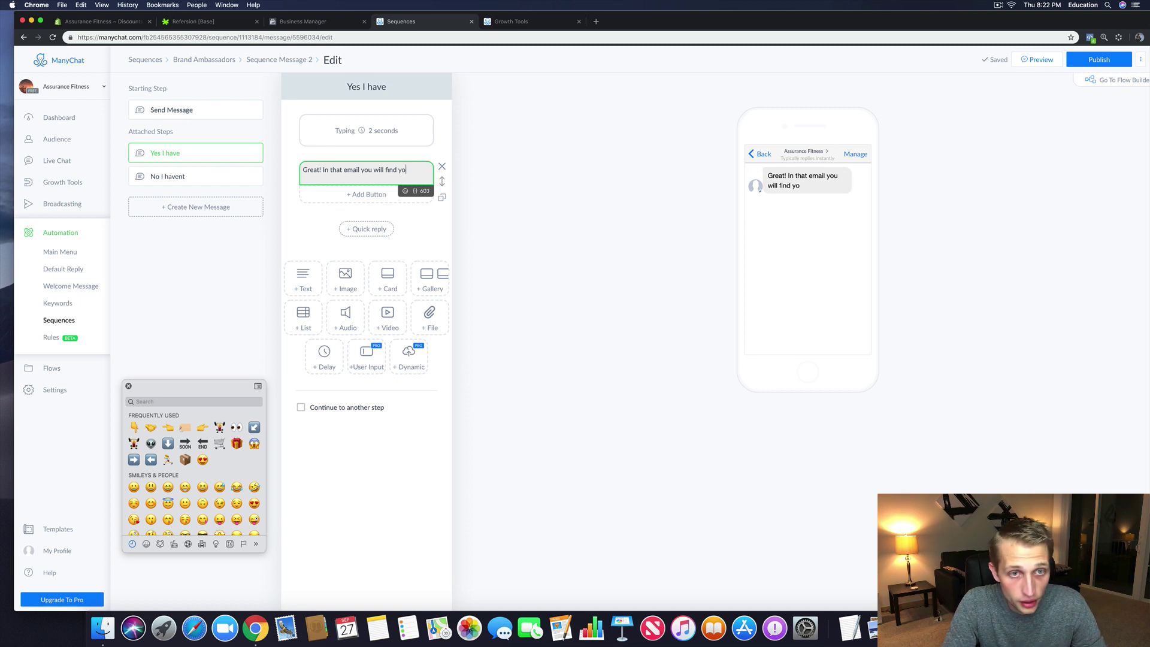
pyautogui.write('ur Brand Am')
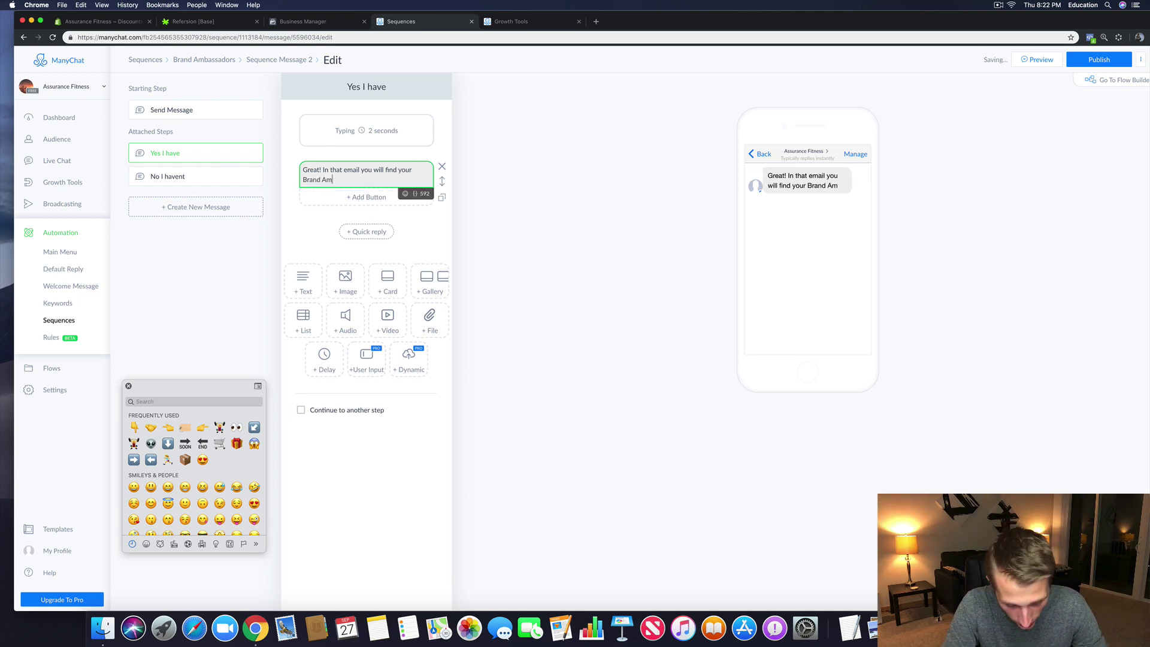
pyautogui.write('bassafor login ')
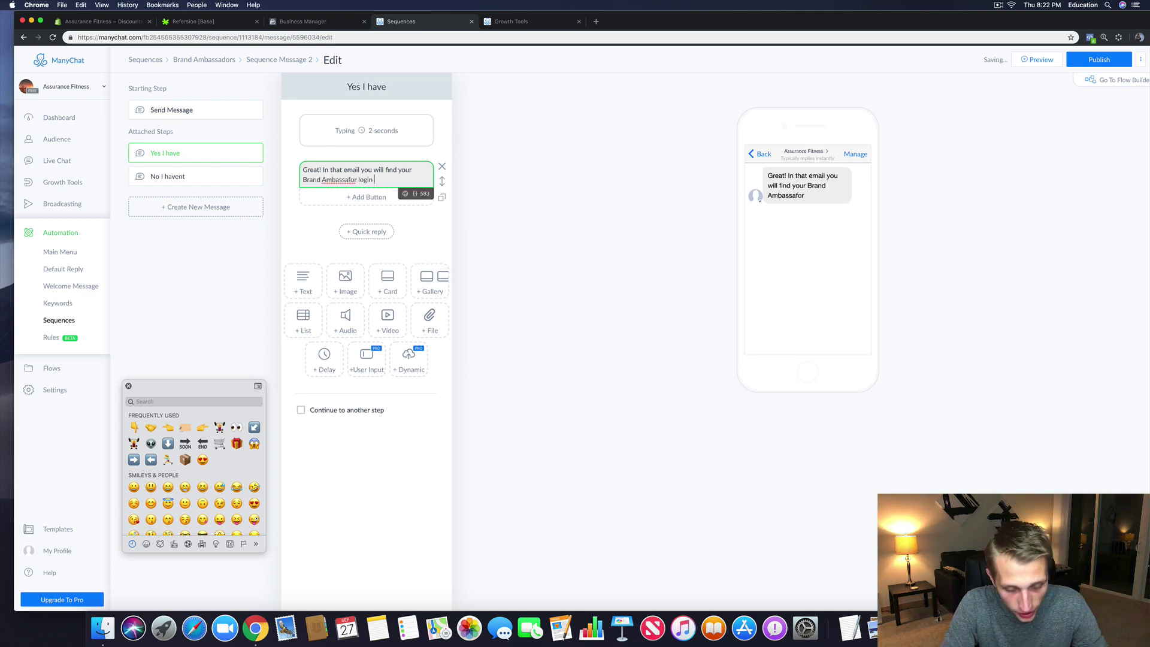
pyautogui.write('link,')
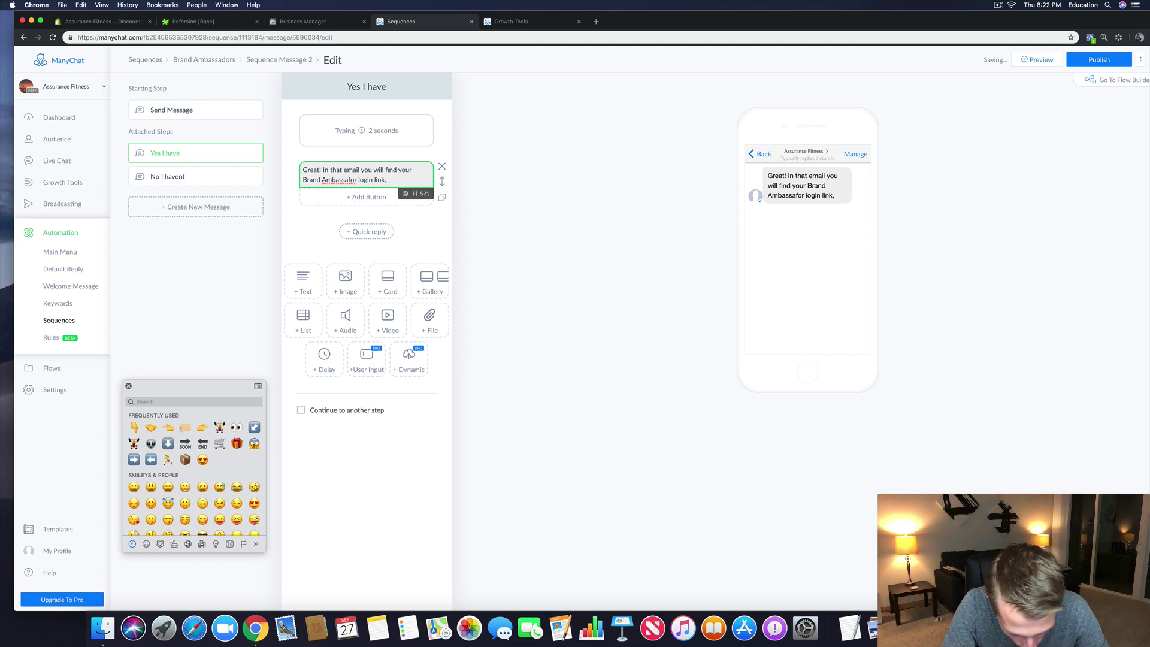
pyautogui.write(' exclsuive')
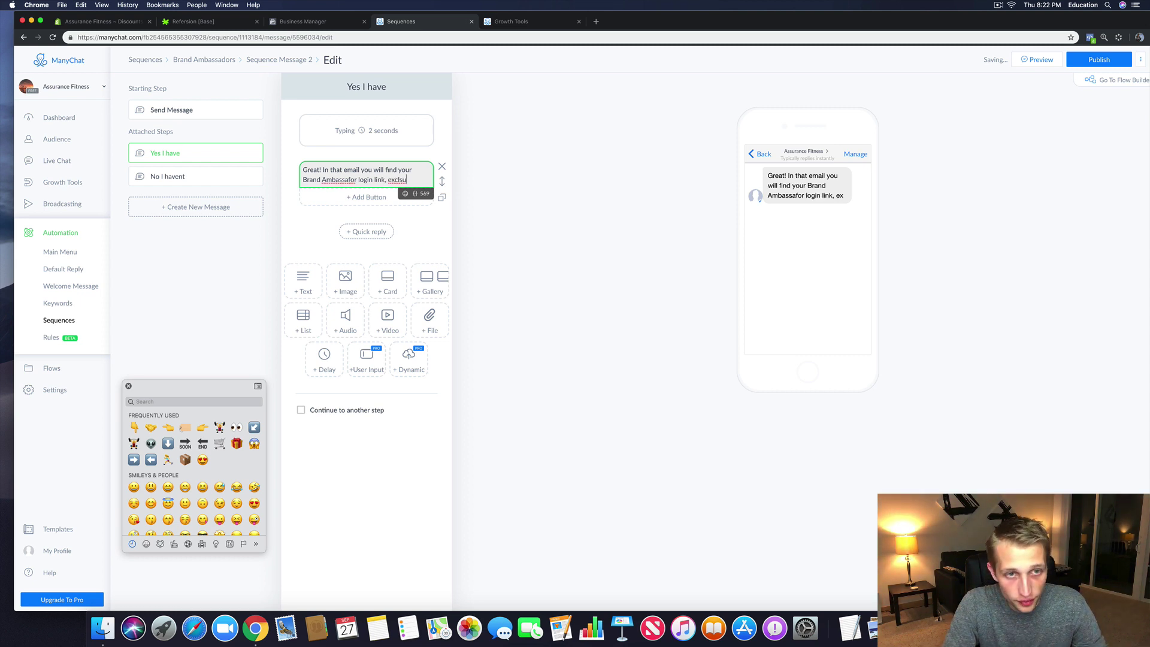
# Step: Correct the misspelled words in the message to "Ambassador" and "exclusive"
pyautogui.rightClick(329, 181)
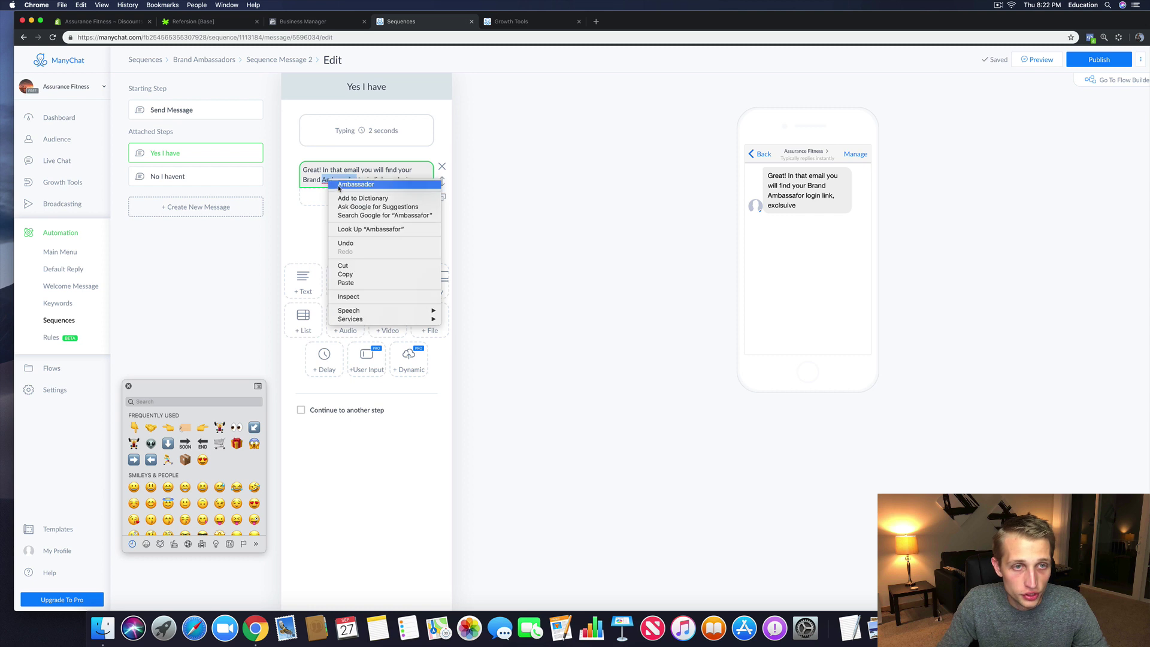
pyautogui.click(345, 187)
pyautogui.doubleClick(407, 179)
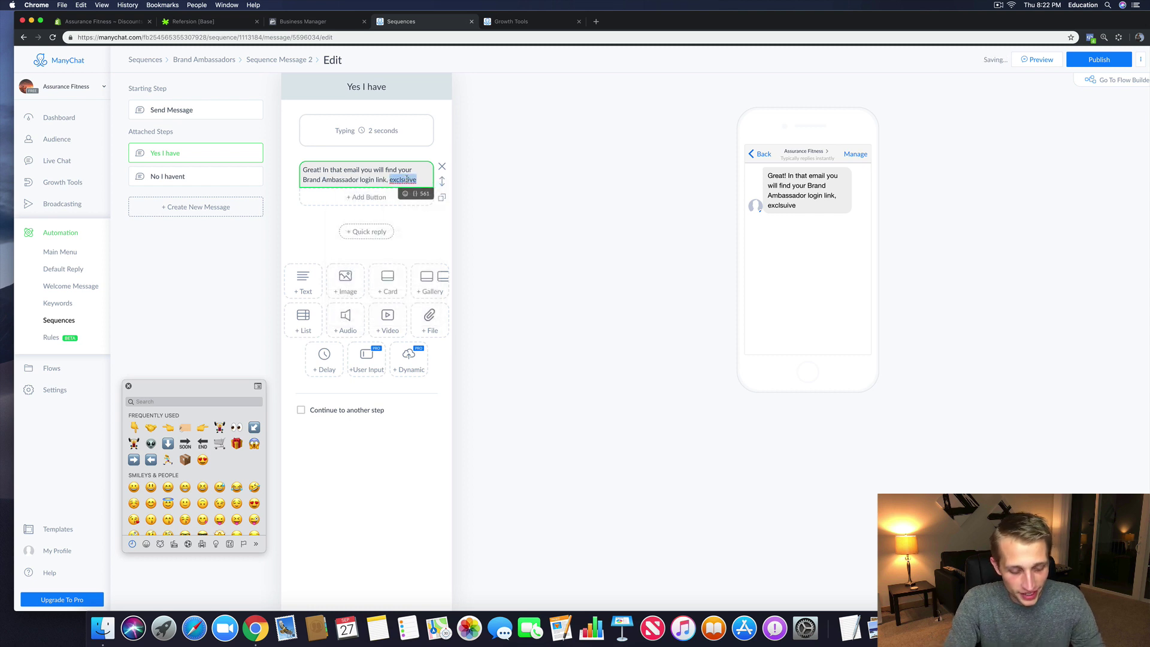
pyautogui.write('exl')
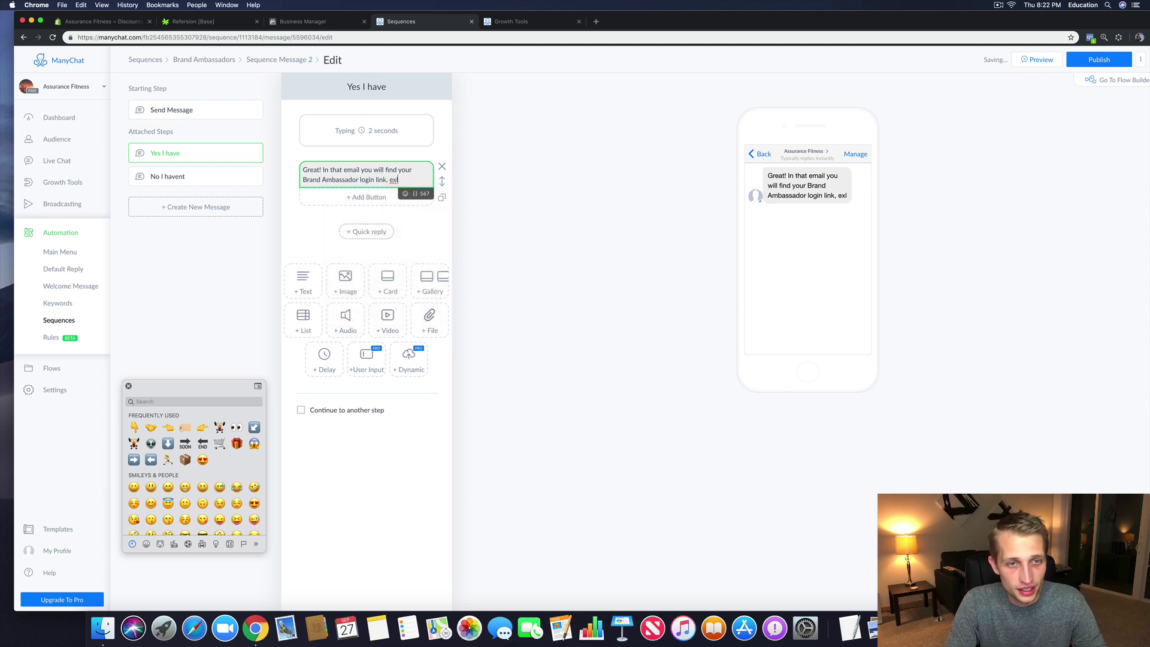
pyautogui.press('BackSpace')
pyautogui.write('xlusive')
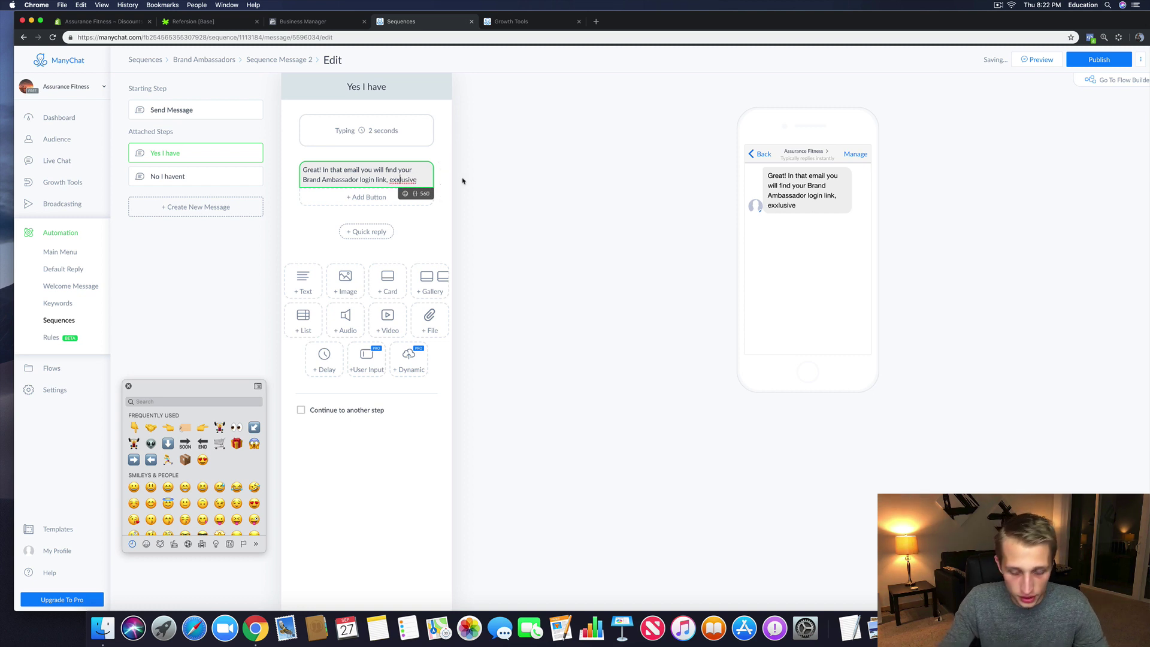
pyautogui.click(400, 179)
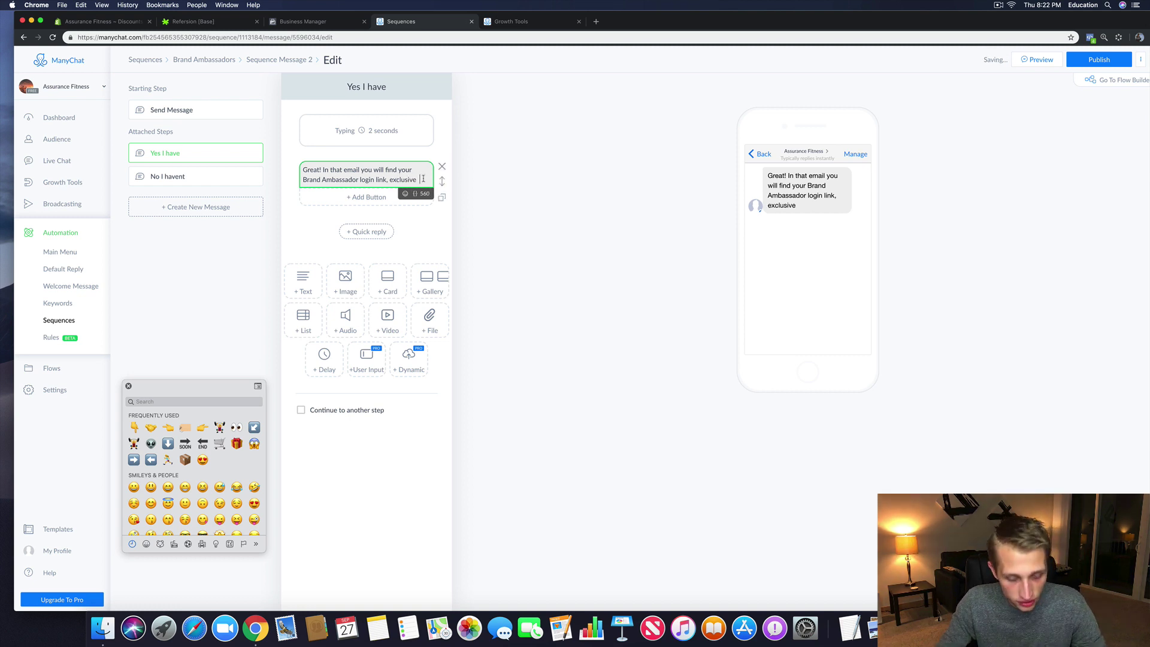
pyautogui.press('BackSpace')
# Step: Continue the message after "login link," so it reads "exclusive 60% off team member discount, and your unique tracking link."
pyautogui.write('clusive  60')
pyautogui.write('% o')
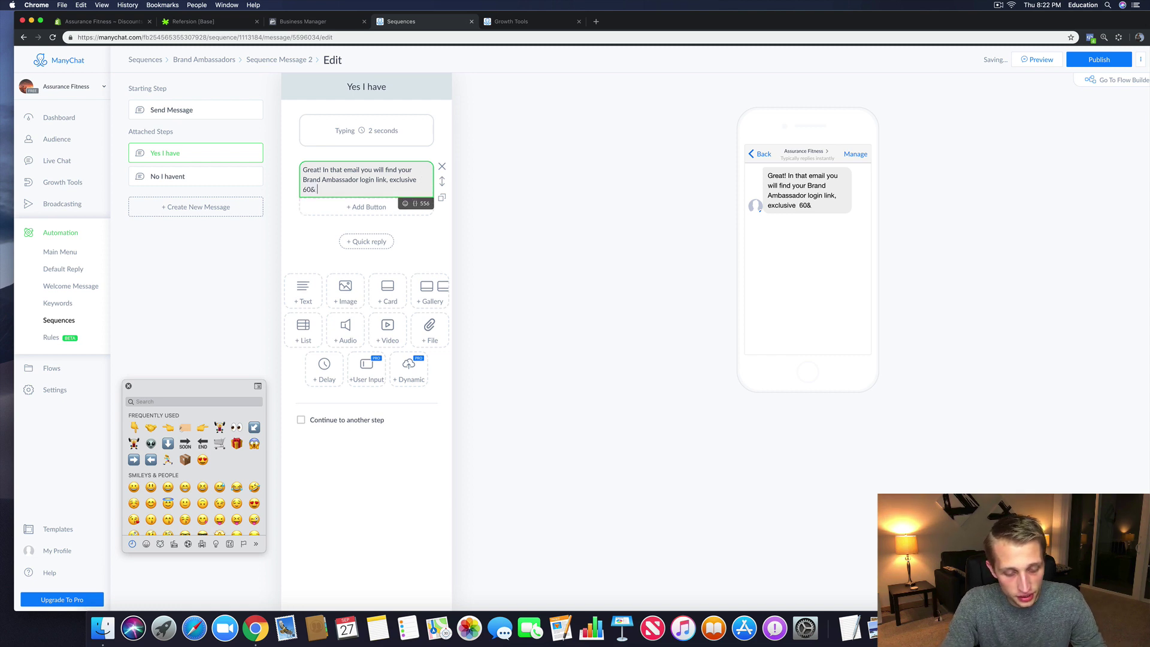
pyautogui.write('ff team')
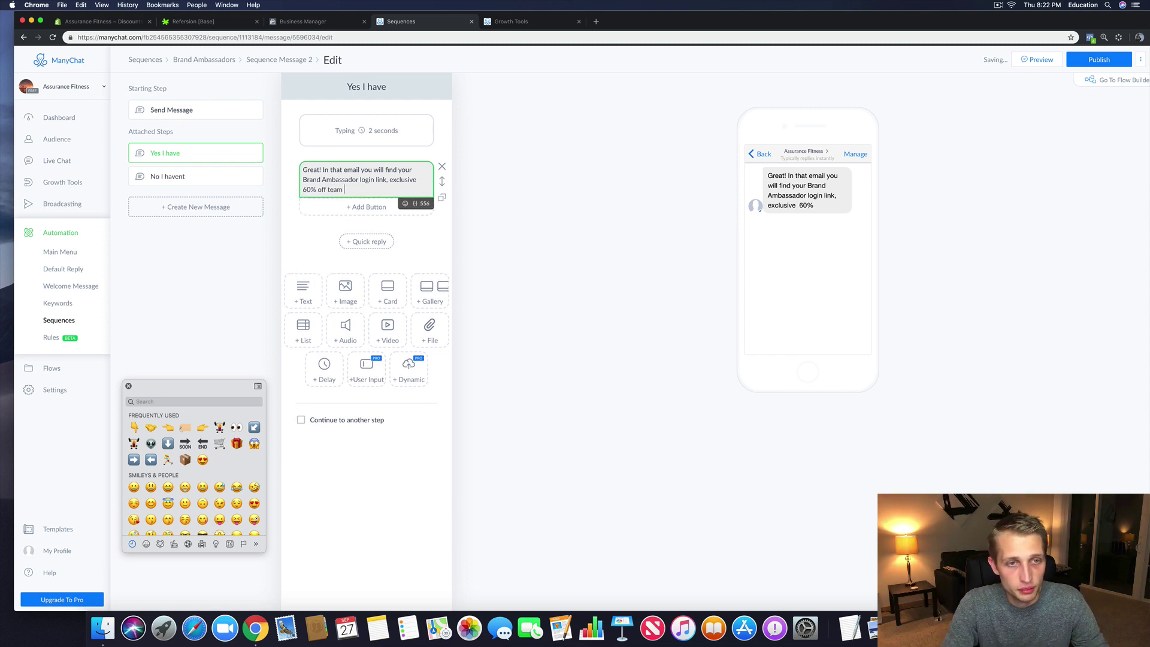
pyautogui.write(' member discount,')
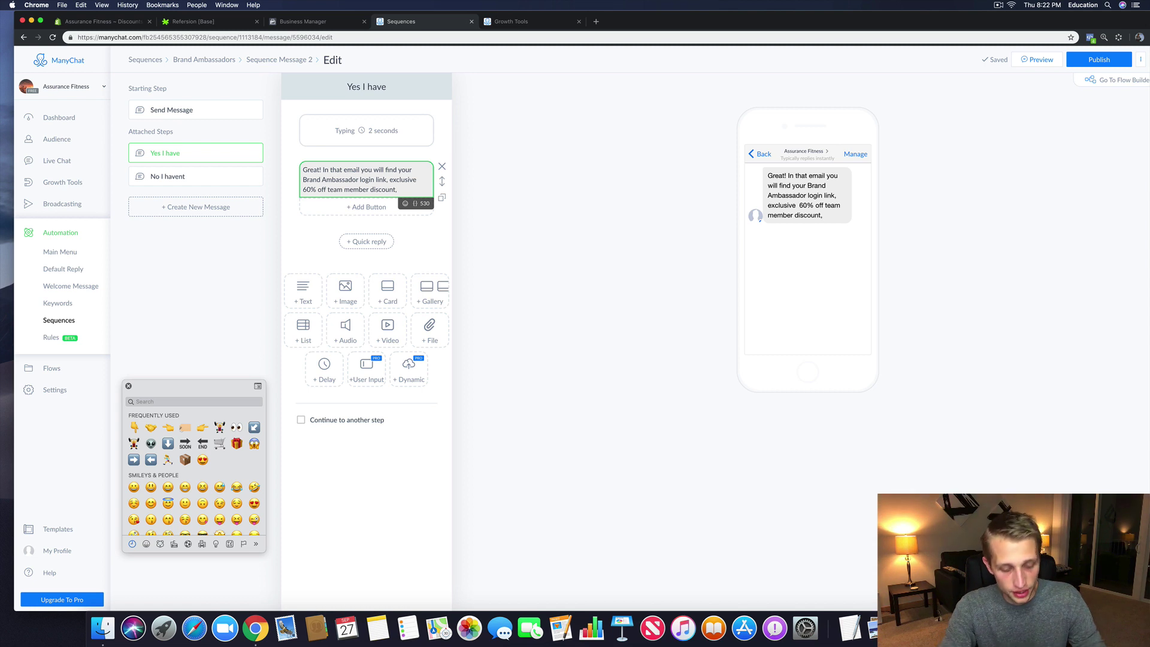
pyautogui.write('and your un')
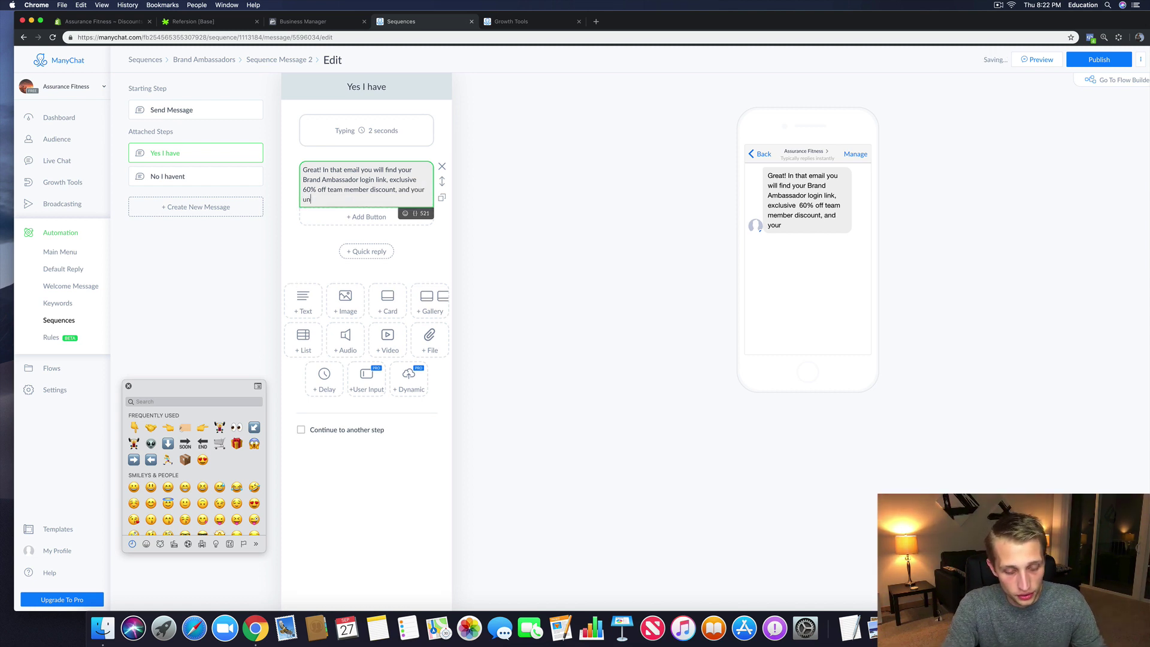
pyautogui.write('ique tracking link.')
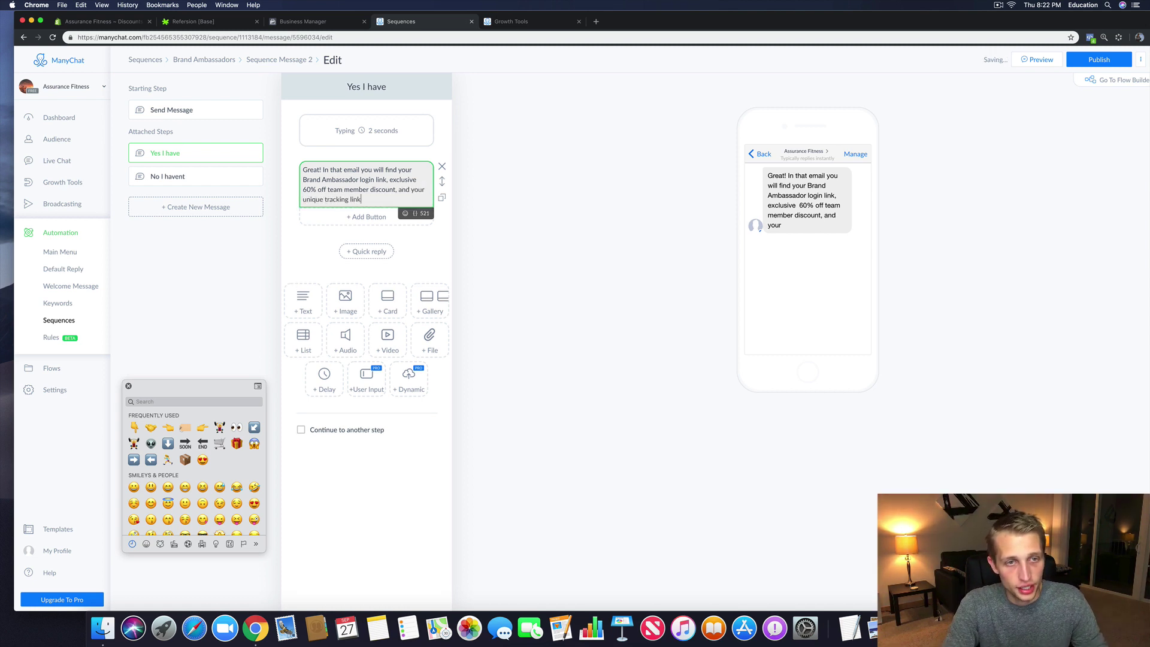
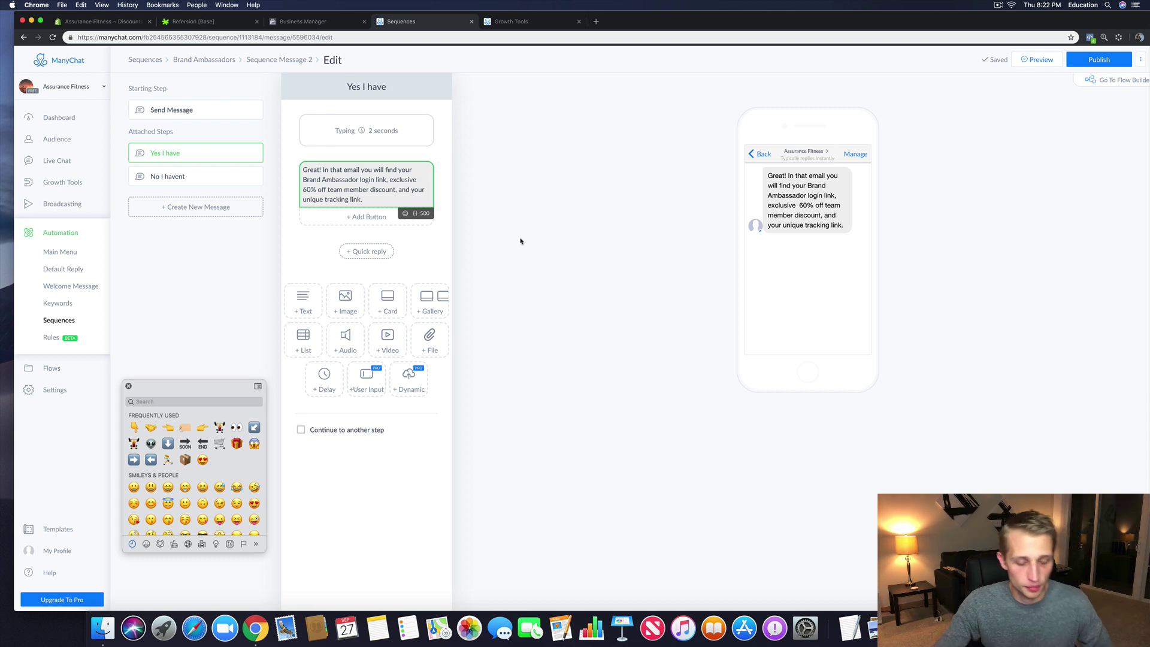
# Step: Insert "unique 20% off tracking discount," after "team member discount," in the message
pyautogui.write('un')
pyautogui.write('ique')
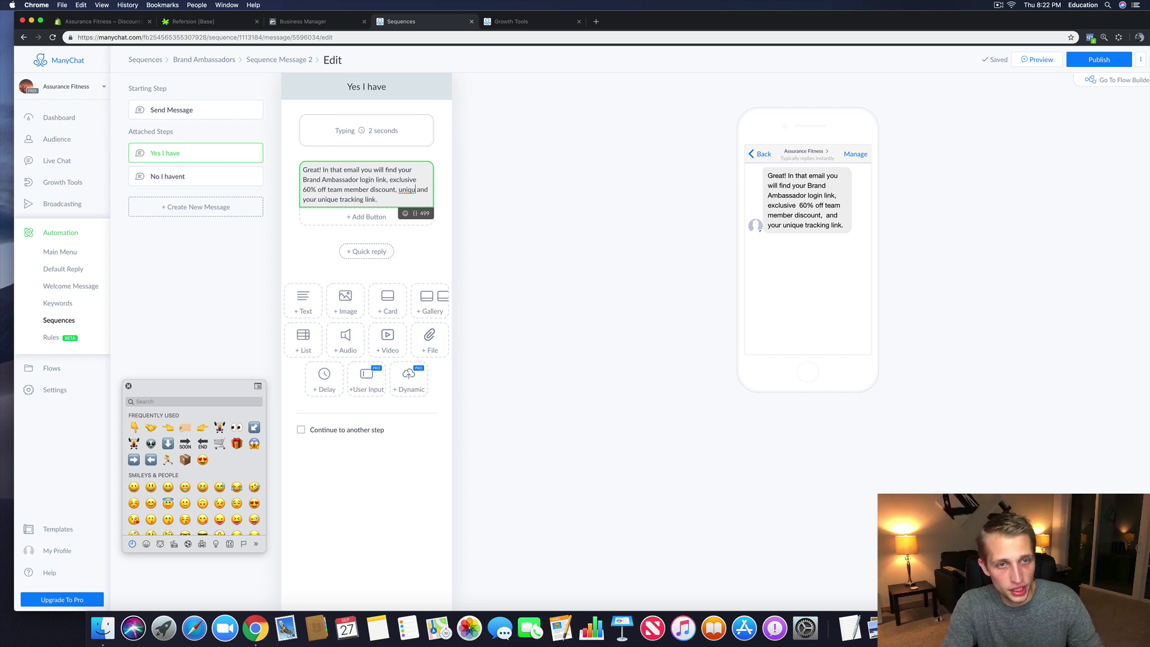
pyautogui.write(' tack')
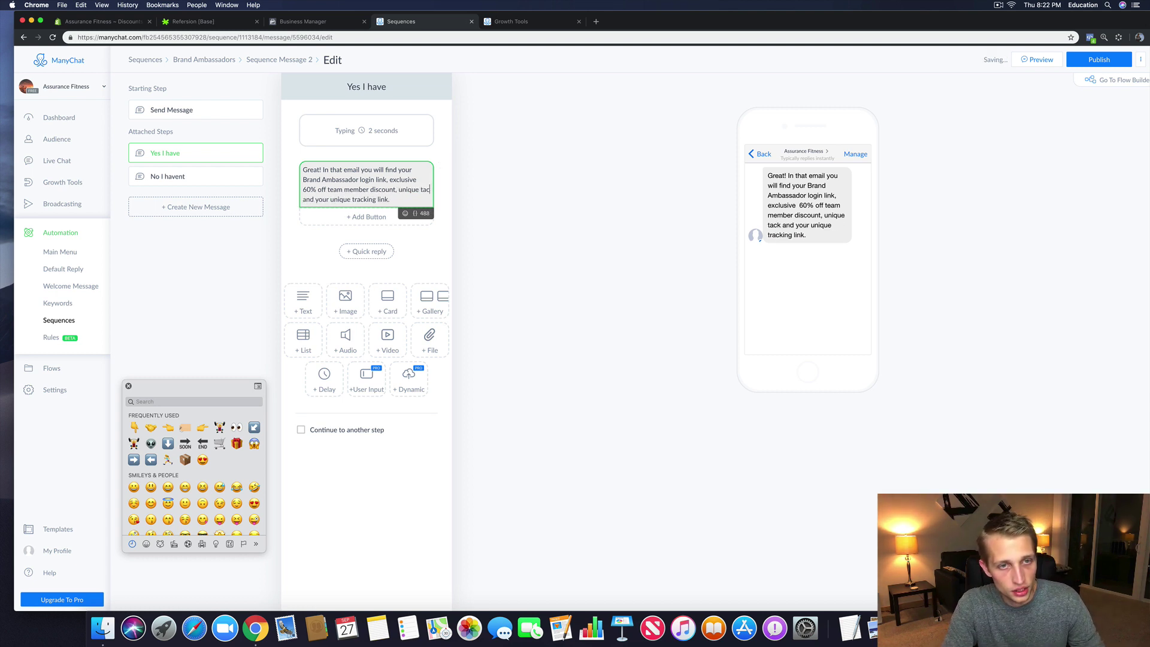
pyautogui.write('20% off t')
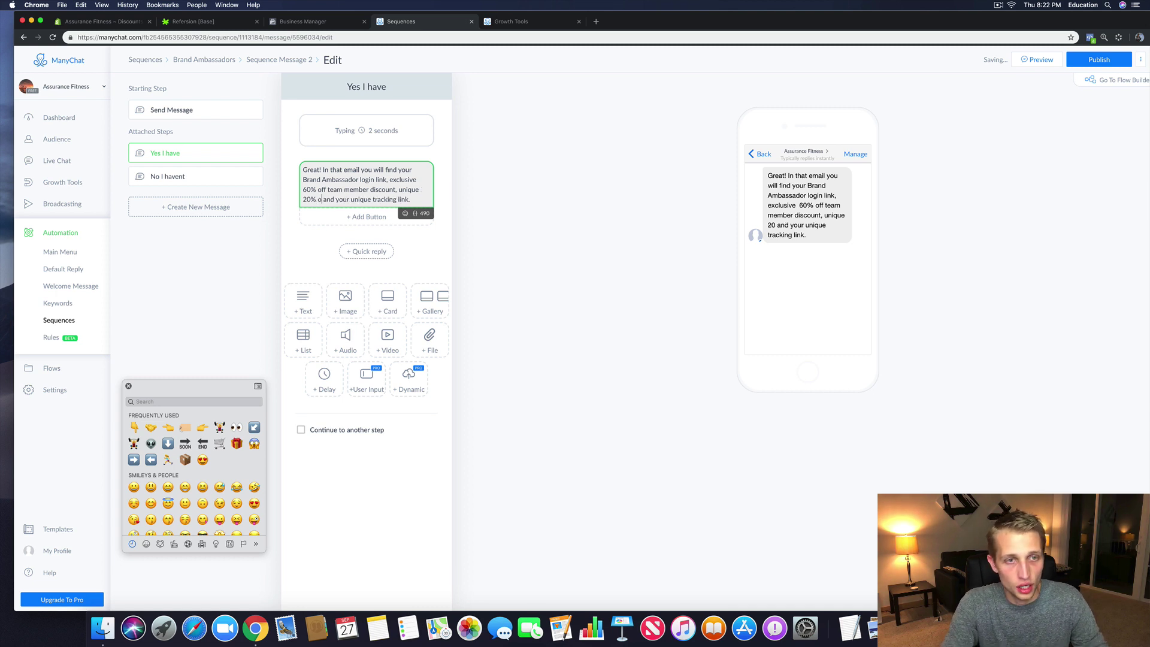
pyautogui.write('racking ')
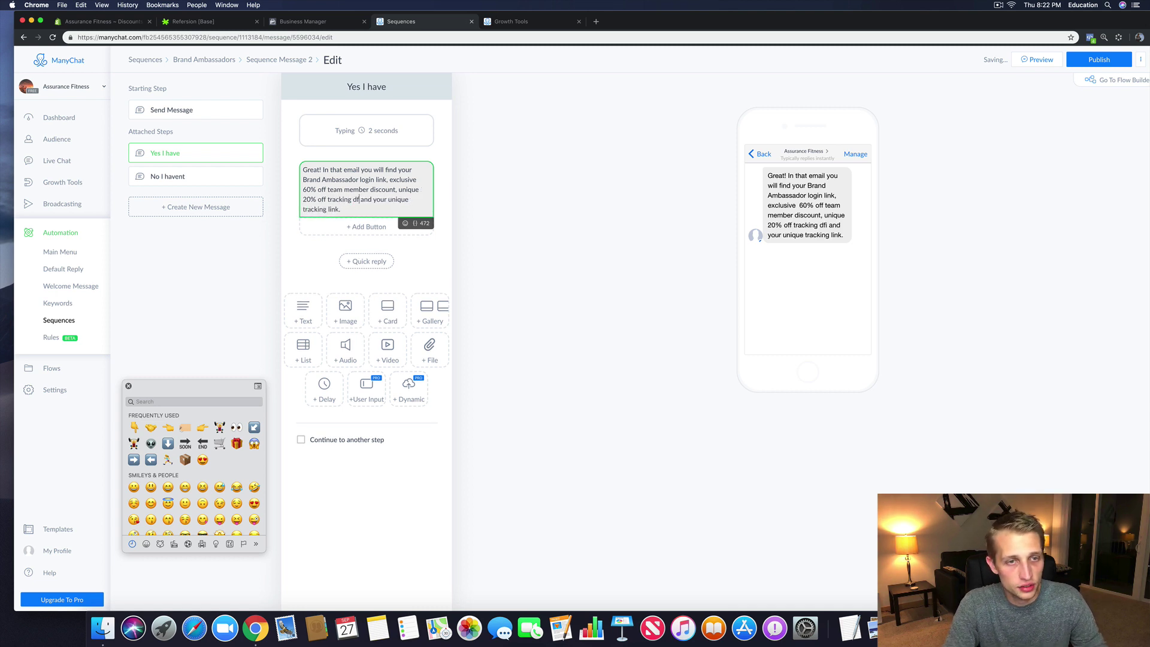
pyautogui.write('discount,')
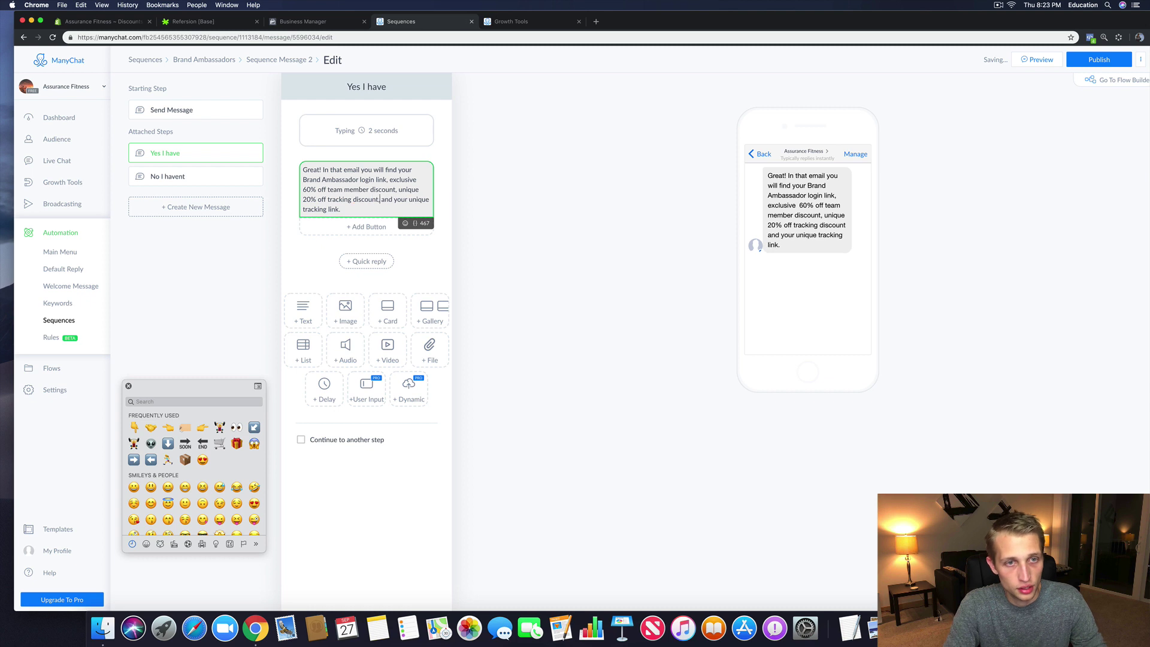
# Step: Replace "and" before "your unique tracking link" with "as well as"
pyautogui.press('Delete')
pyautogui.press('Delete')
pyautogui.press('Delete')
pyautogui.write('as well a')
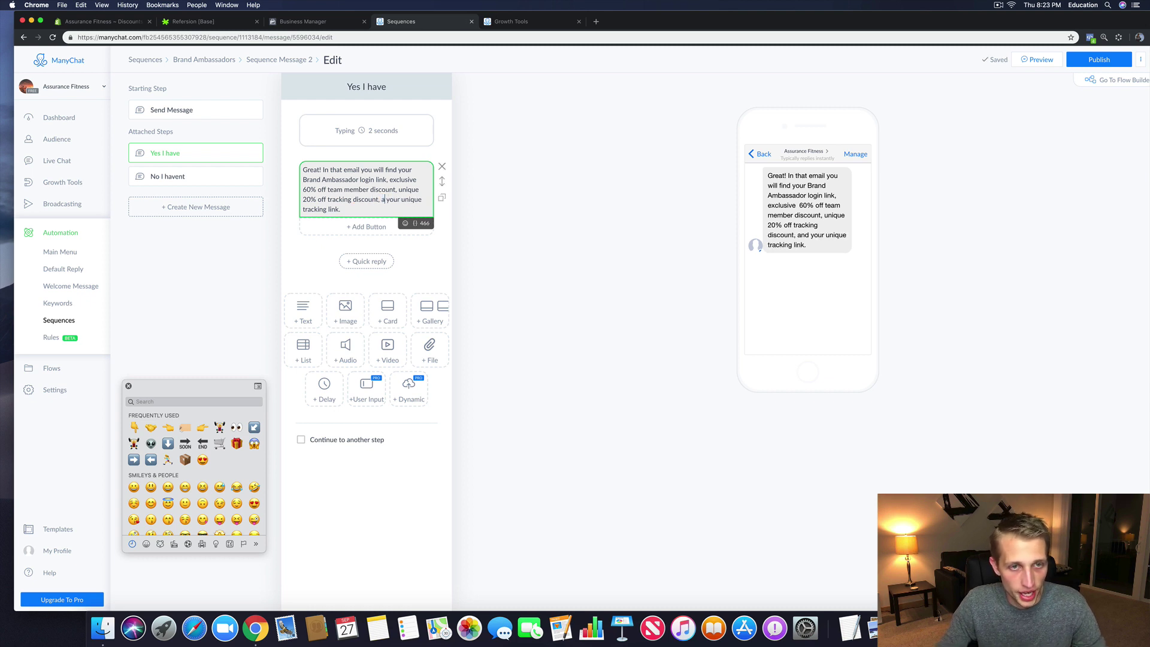
pyautogui.write('s')
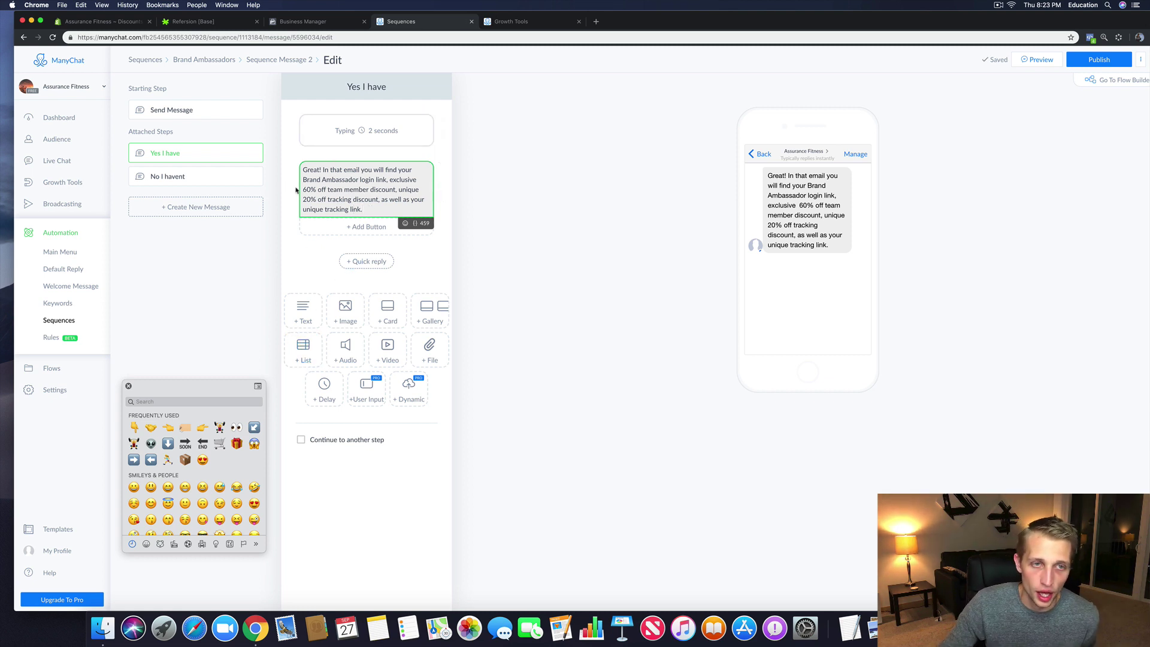
pyautogui.moveTo(303, 189); pyautogui.dragTo(395, 189)
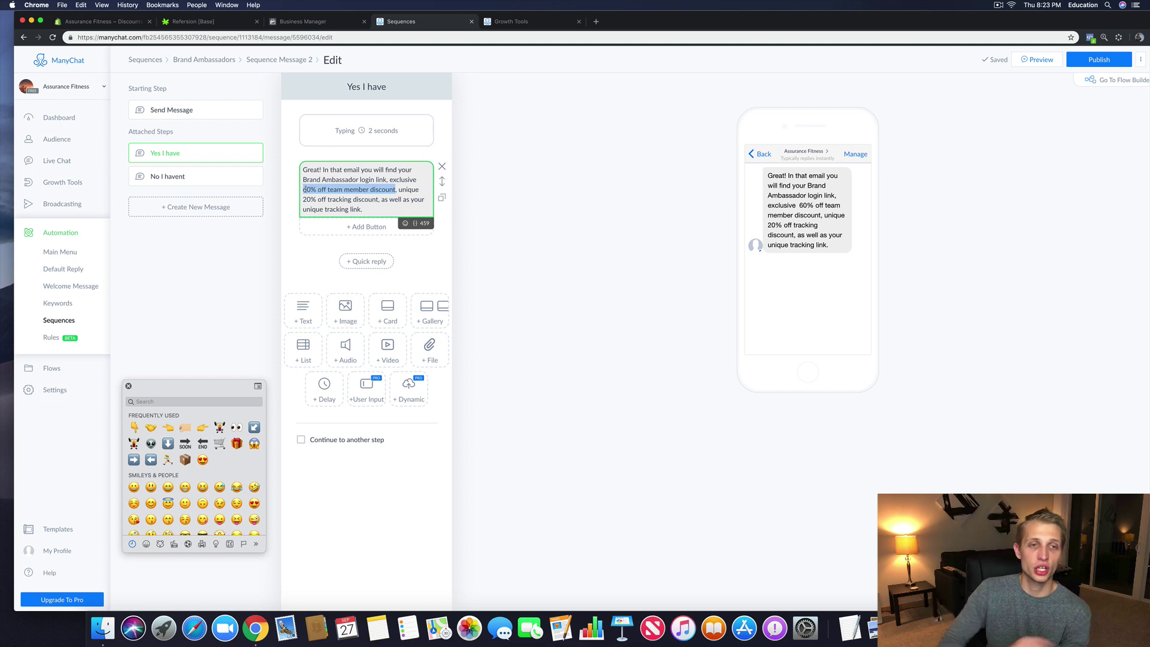
pyautogui.moveTo(378, 199); pyautogui.dragTo(303, 201)
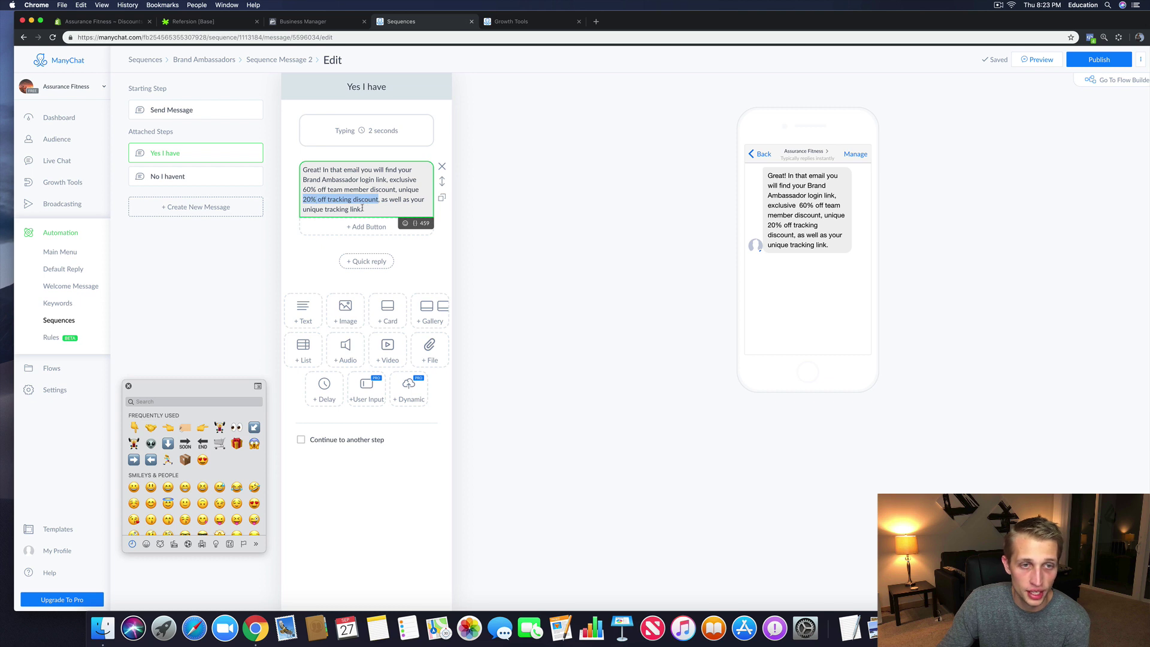
pyautogui.moveTo(363, 209); pyautogui.dragTo(283, 213)
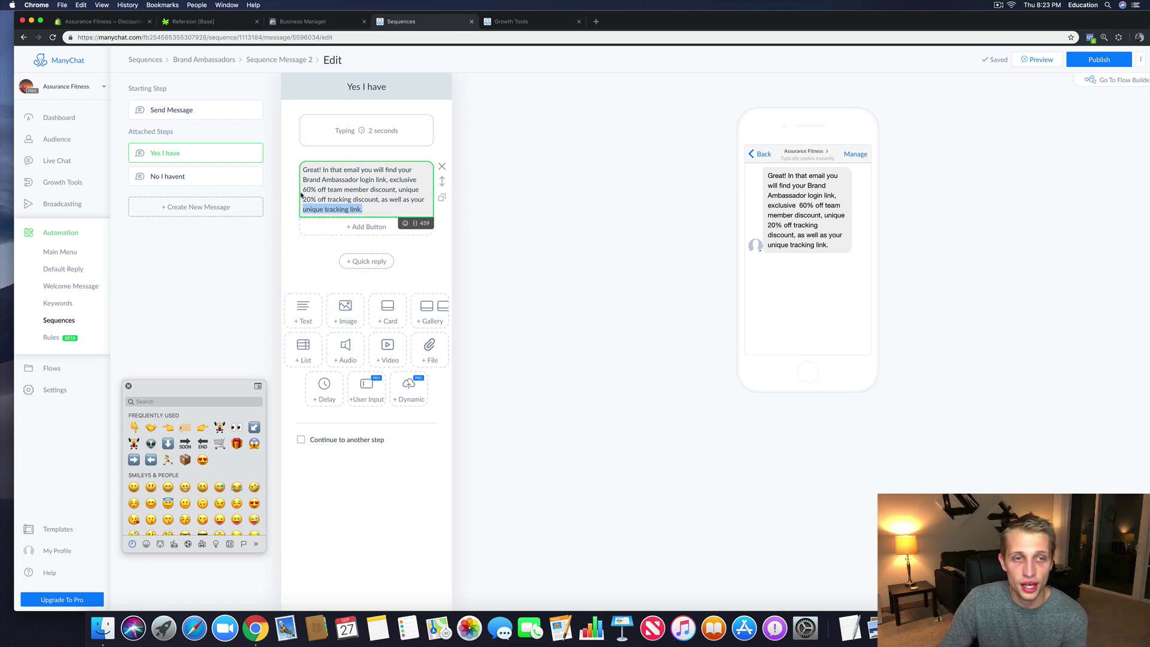
pyautogui.moveTo(303, 189); pyautogui.dragTo(399, 189)
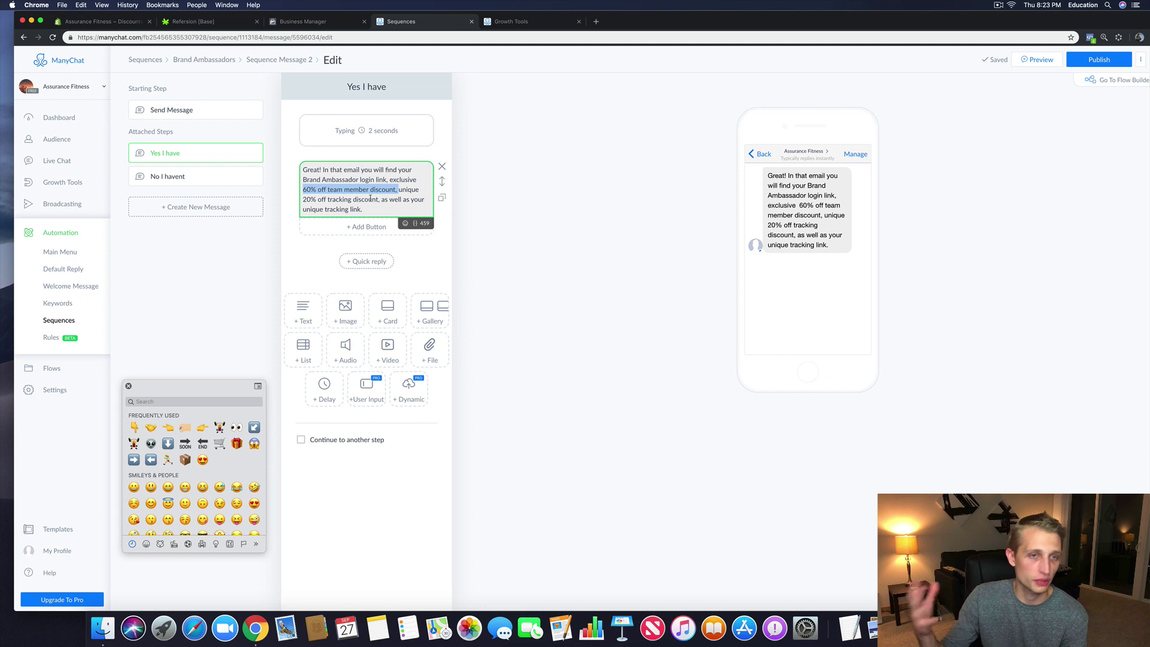
pyautogui.click(390, 213)
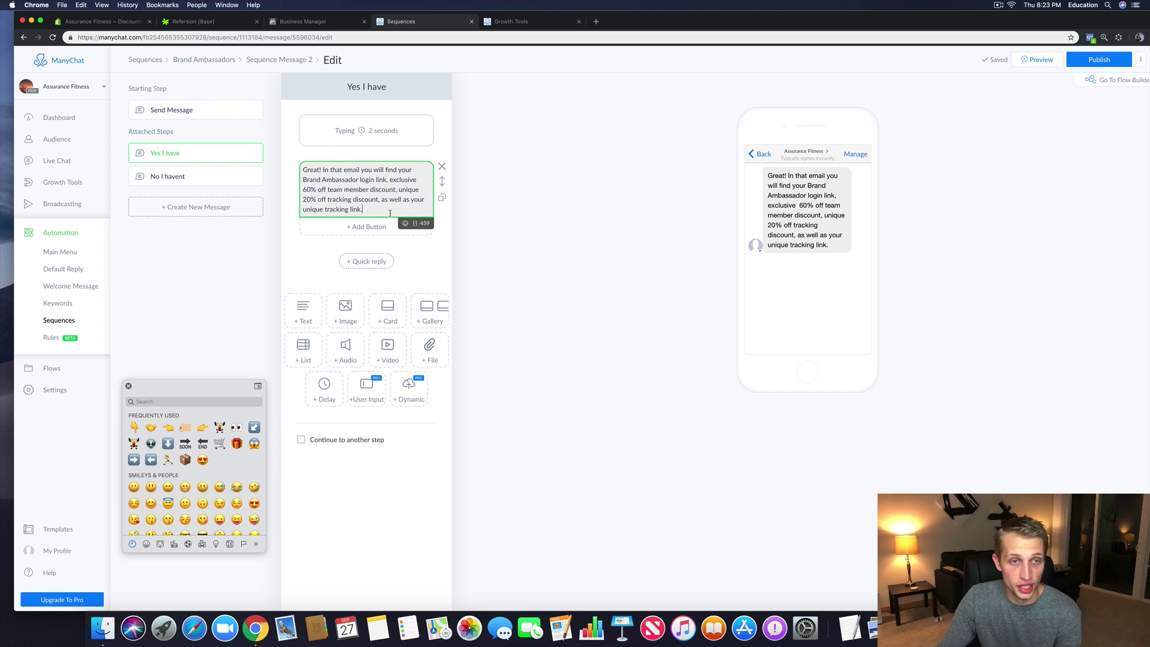
pyautogui.moveTo(380, 200); pyautogui.dragTo(295, 199)
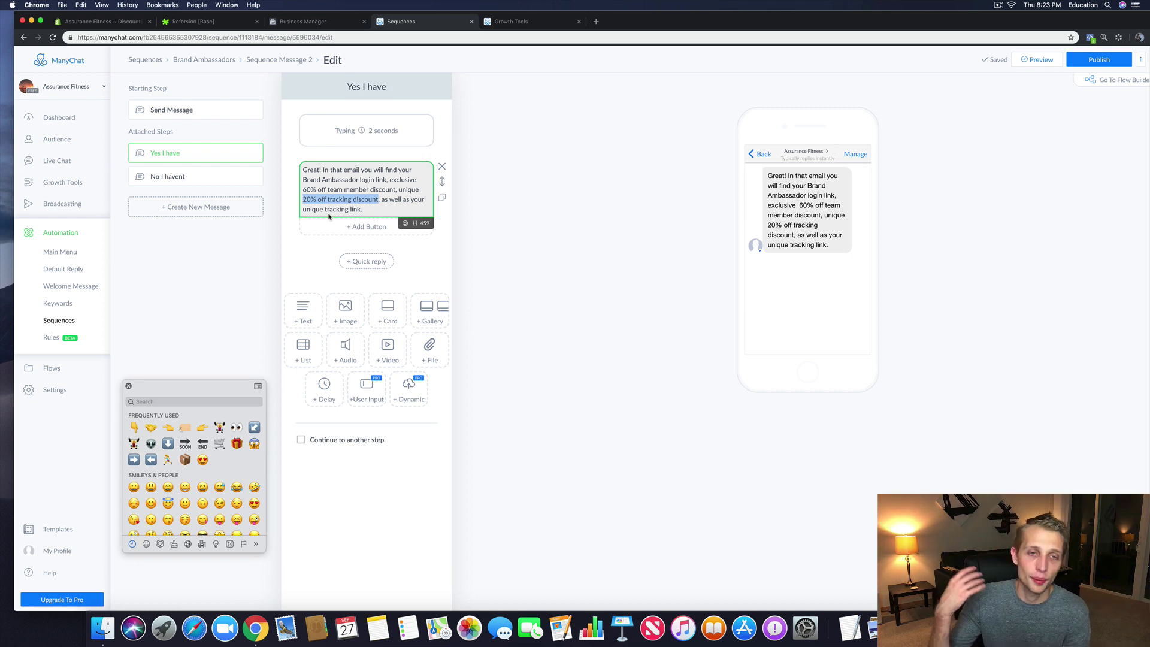
pyautogui.click(363, 209)
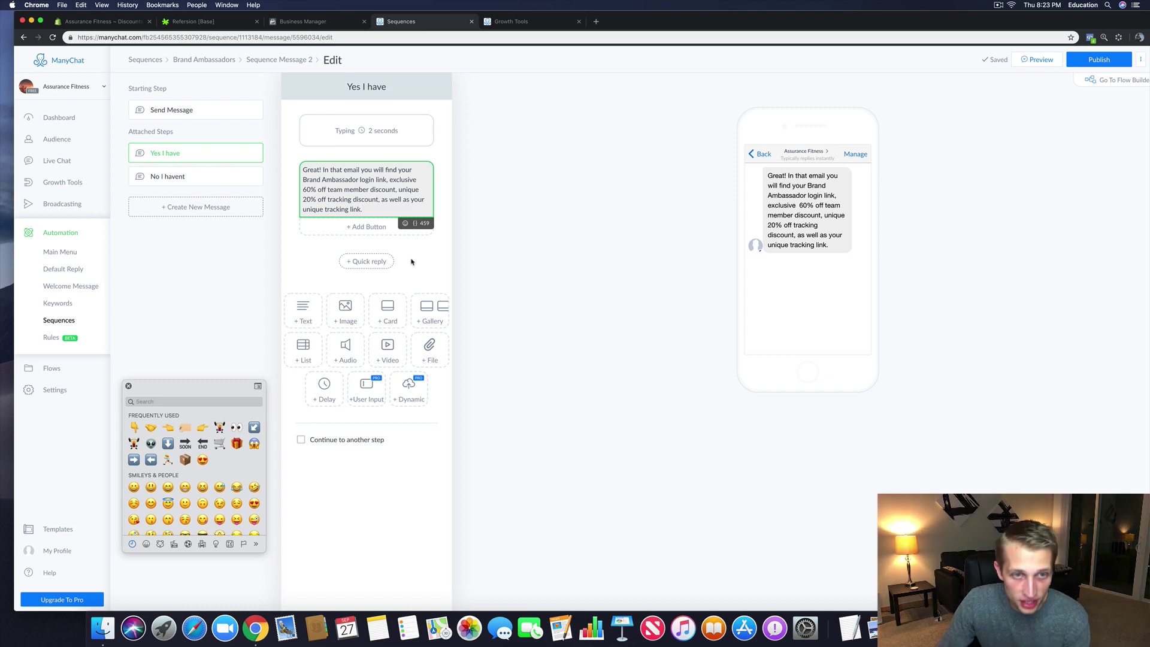
# Step: Add a typing delay of 8 seconds after the login link and discounts message
pyautogui.click(303, 312)
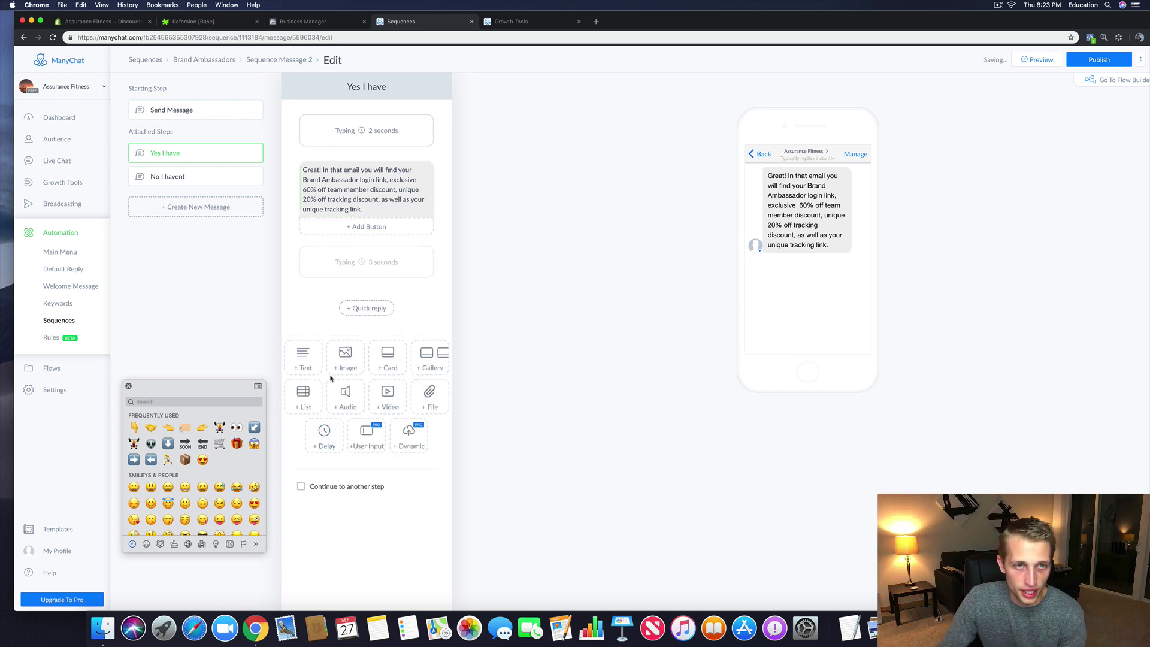
pyautogui.click(390, 267)
pyautogui.write('8')
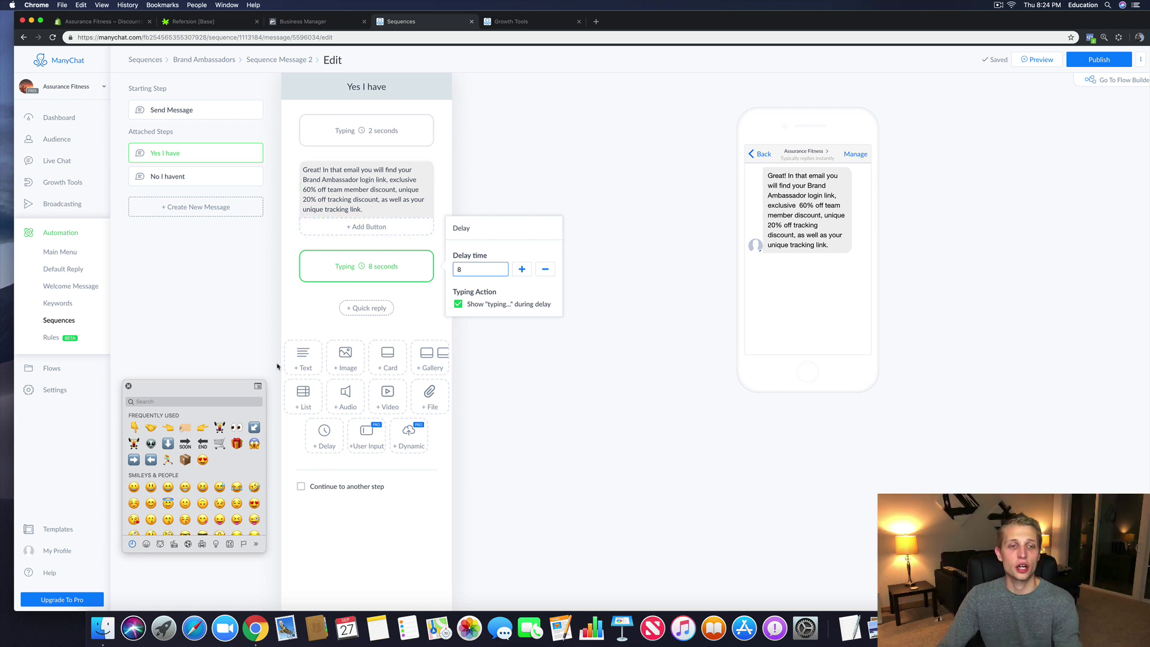
# Step: Add a text block after the 8-second delay reading "Just to confirm... You can use Coupon Code:"
pyautogui.click(303, 357)
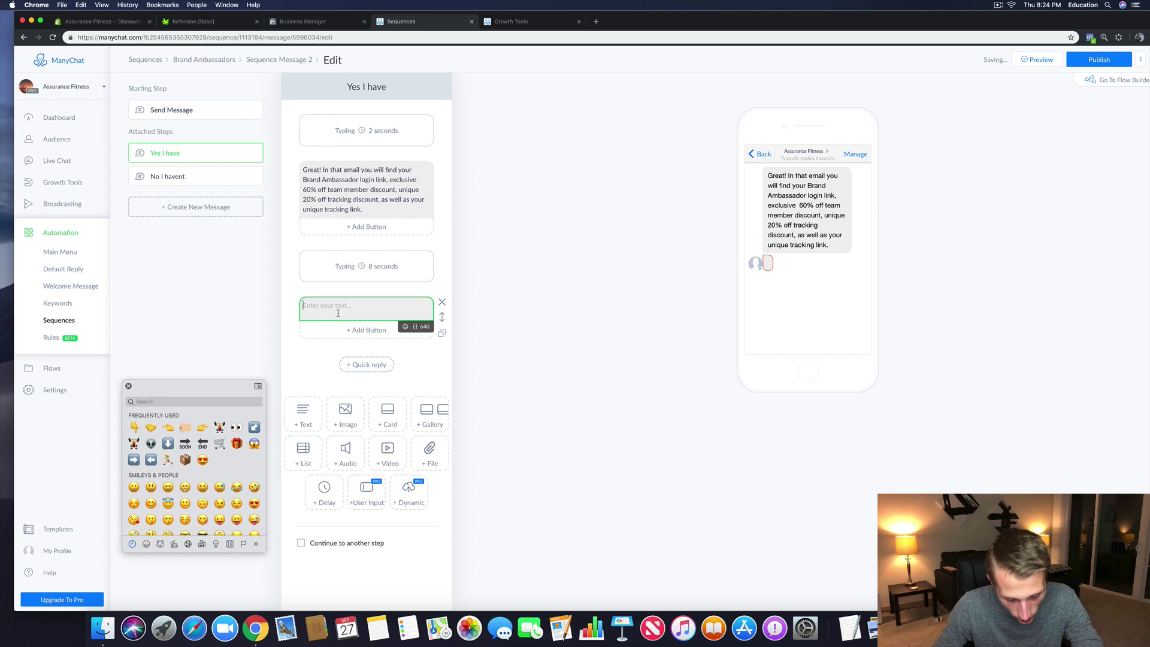
pyautogui.write('J')
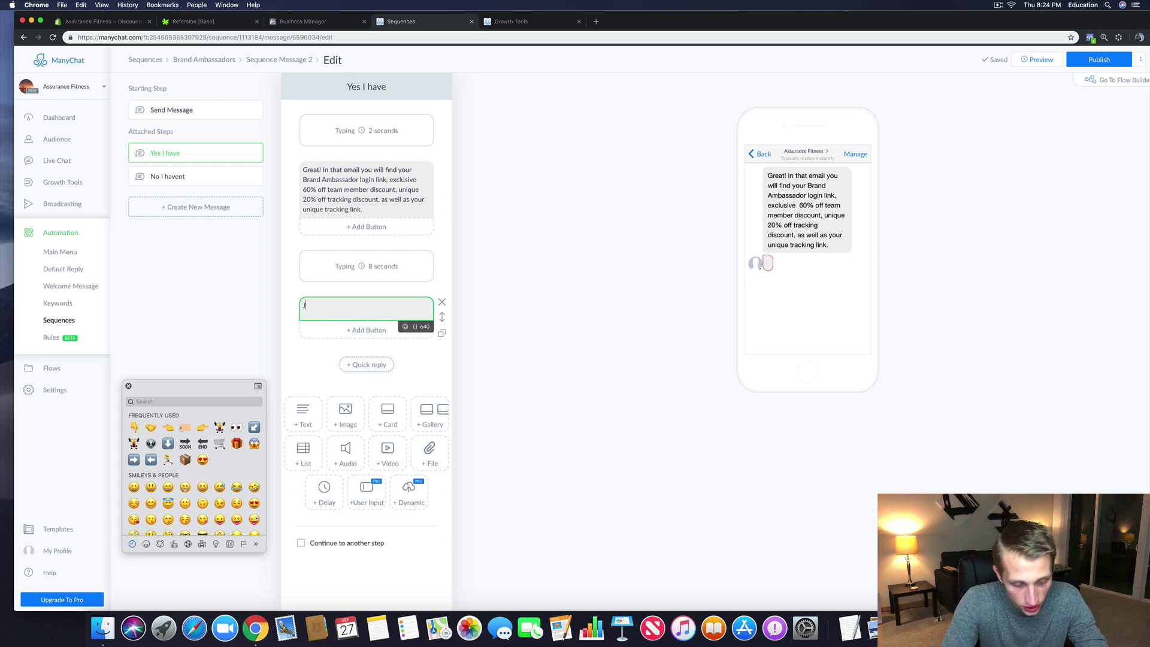
pyautogui.write('ust to confirm ')
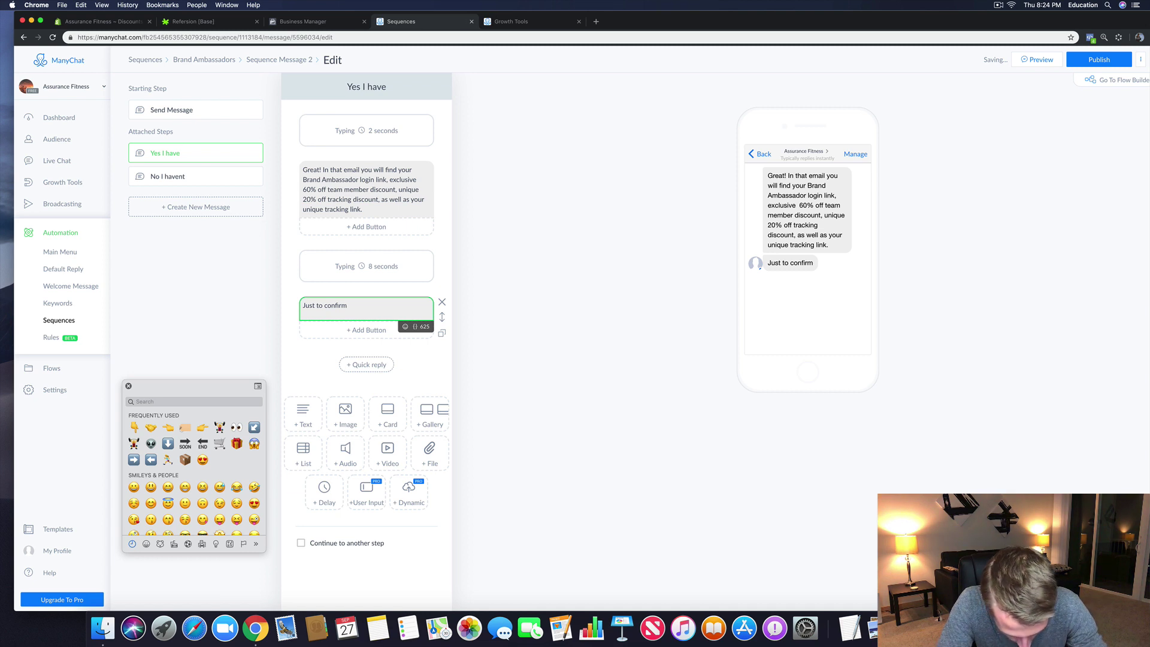
pyautogui.write('... Y')
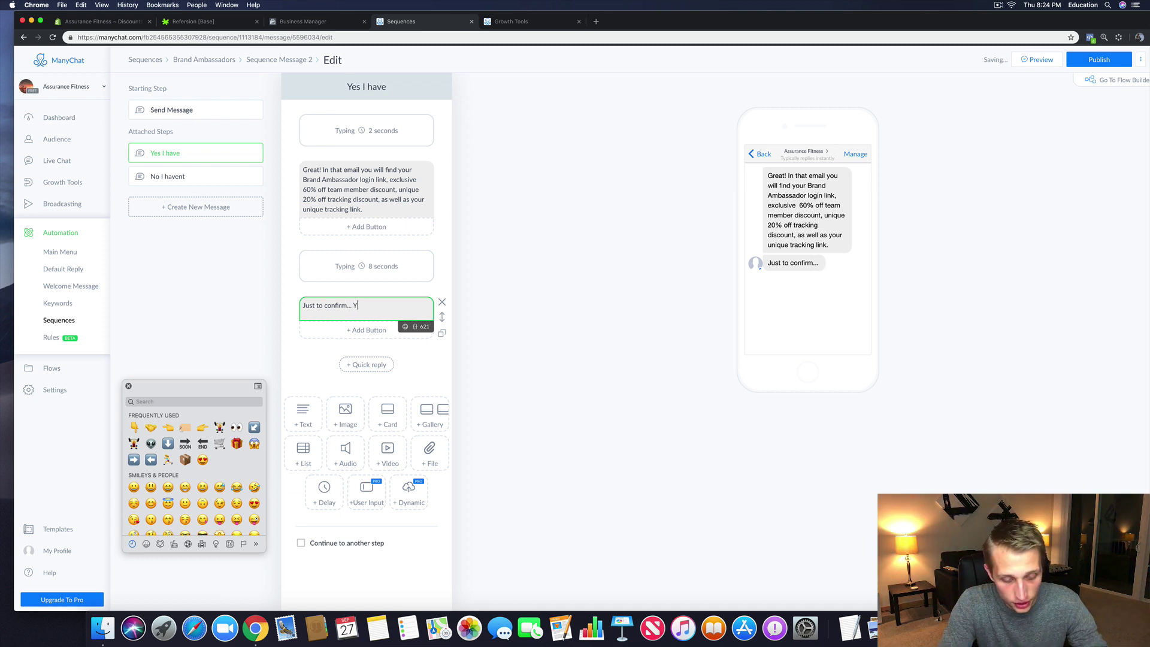
pyautogui.write('ou can sa')
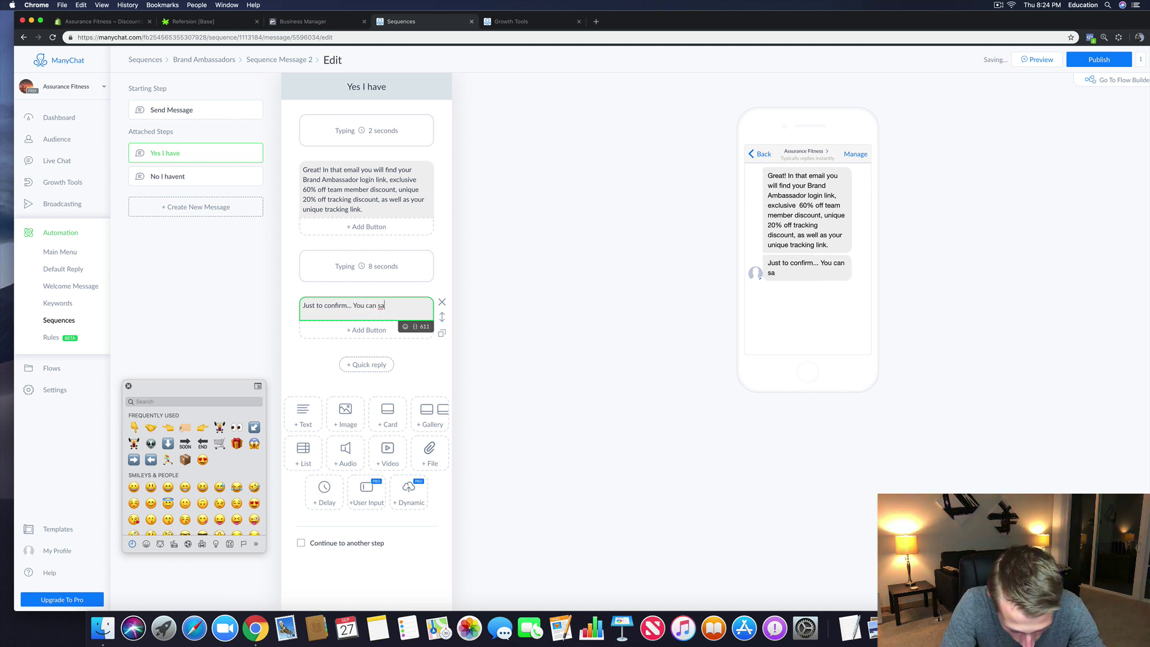
pyautogui.press('BackSpace')
pyautogui.press('BackSpace')
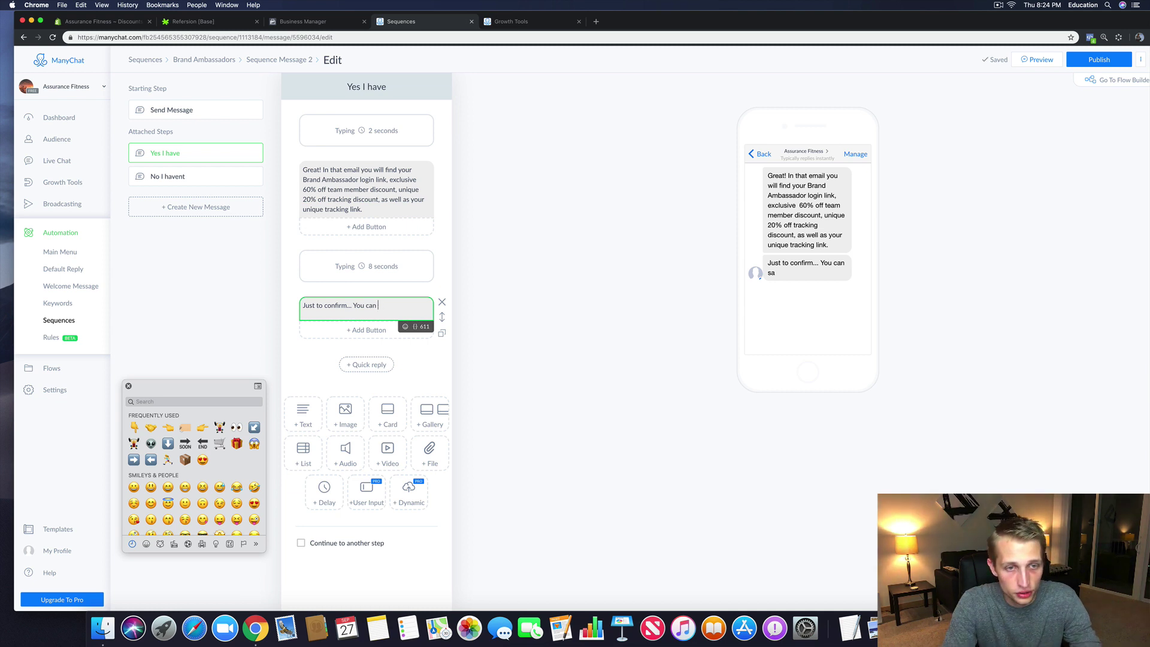
pyautogui.write('use Coup')
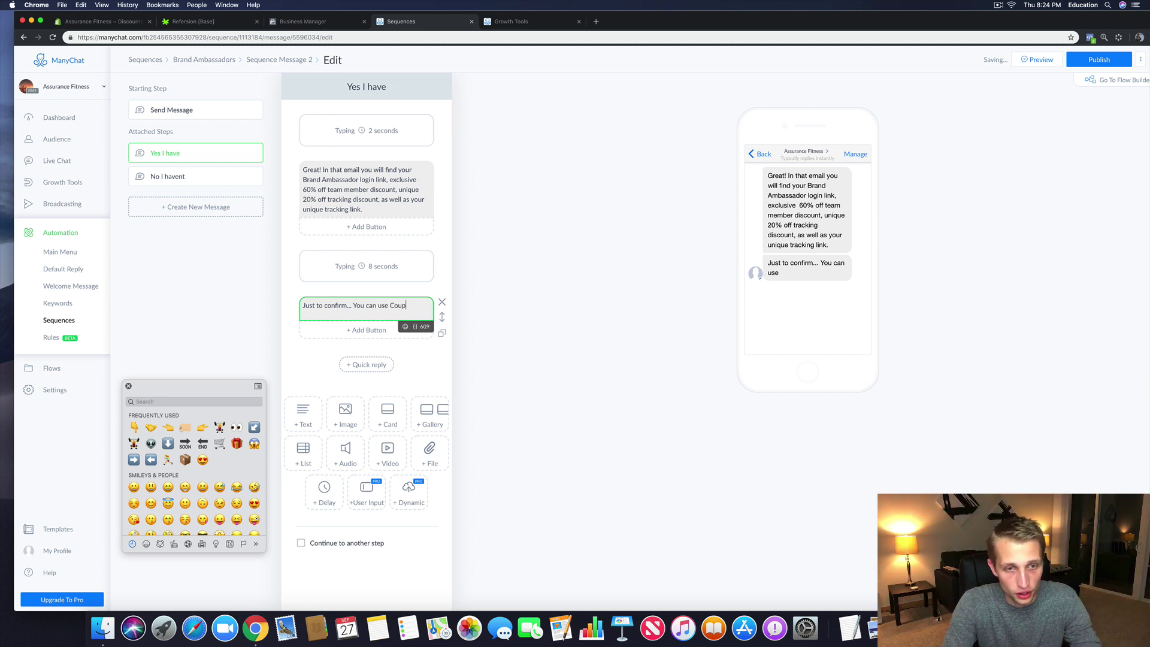
pyautogui.write('on Code:')
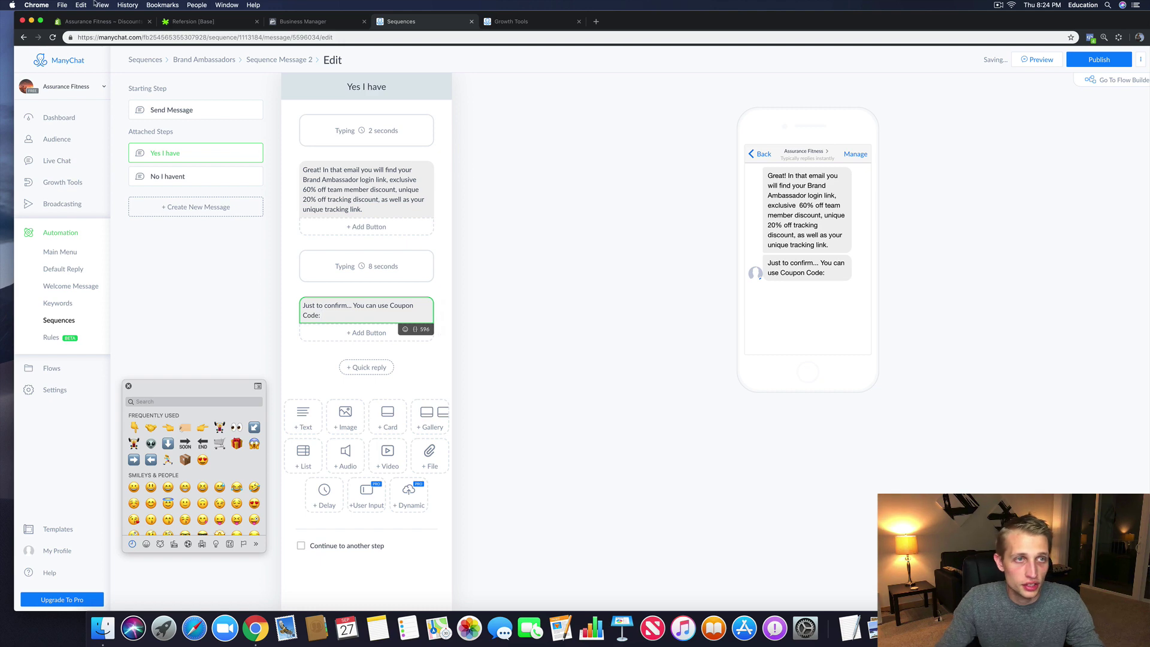
# Step: Copy the discount code TEAM60 from the Shopify discount page and paste it after "Coupon Code:" in the ManyChat message
pyautogui.click(121, 22)
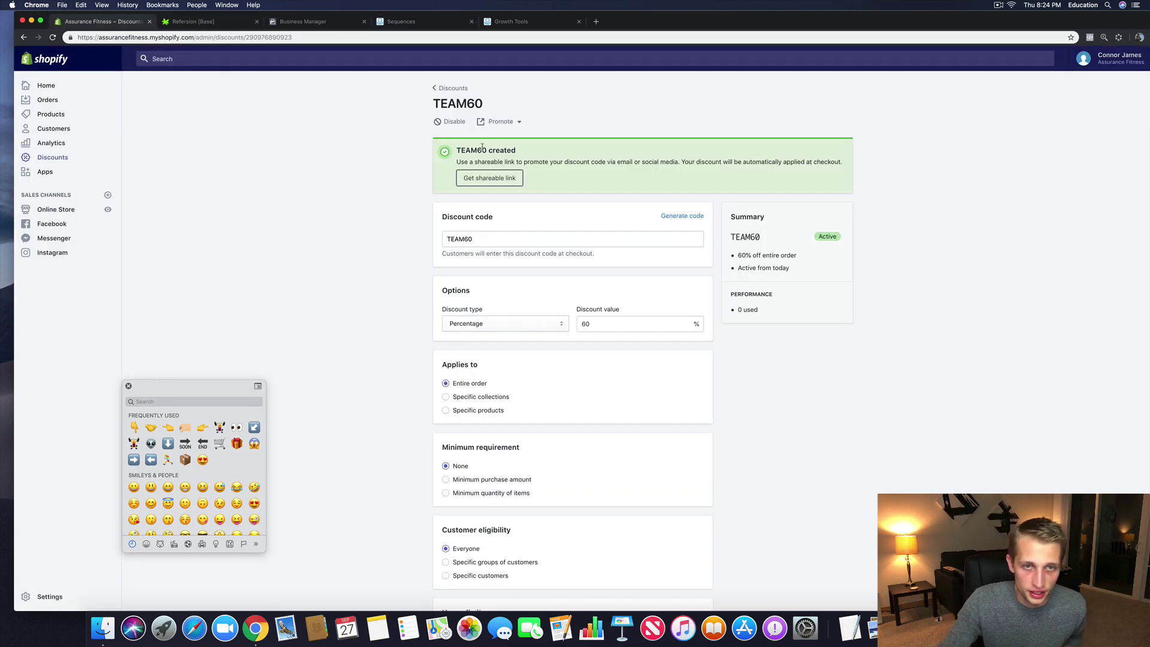
pyautogui.moveTo(477, 149); pyautogui.dragTo(458, 150)
pyautogui.press('super+c')
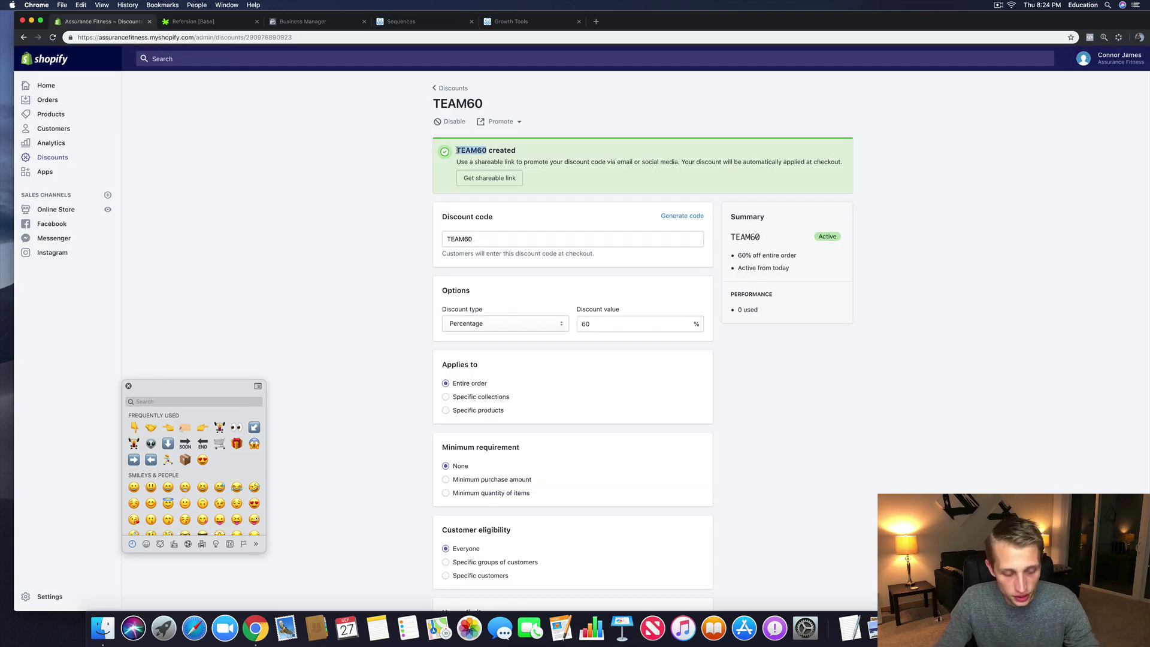
pyautogui.click(239, 23)
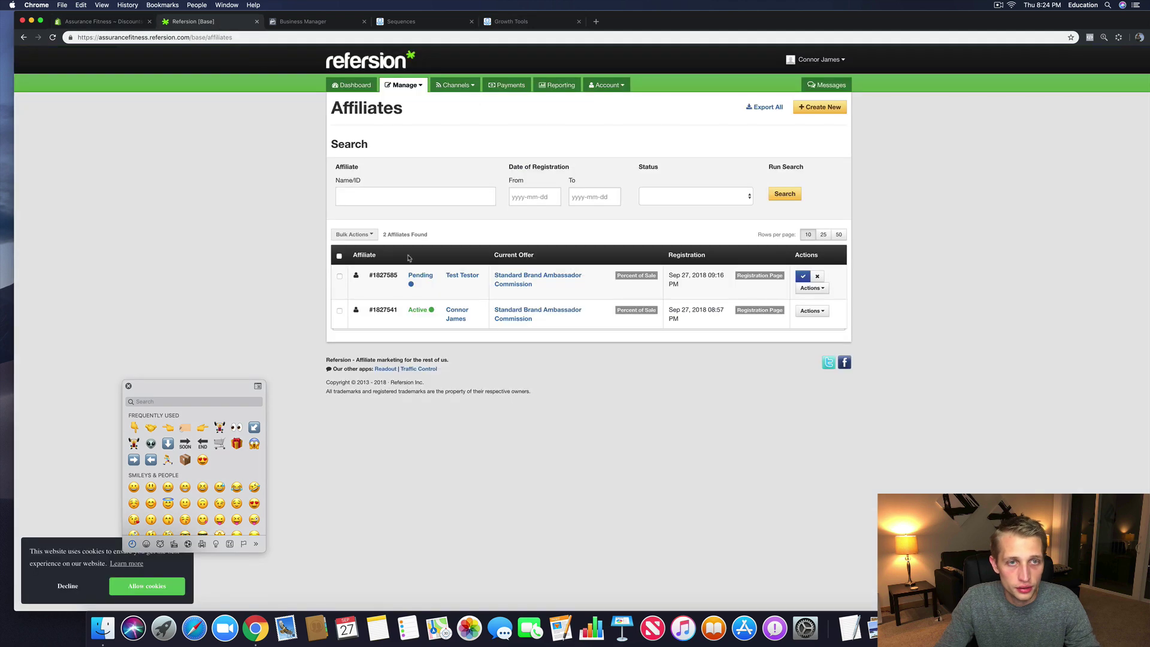
pyautogui.click(443, 23)
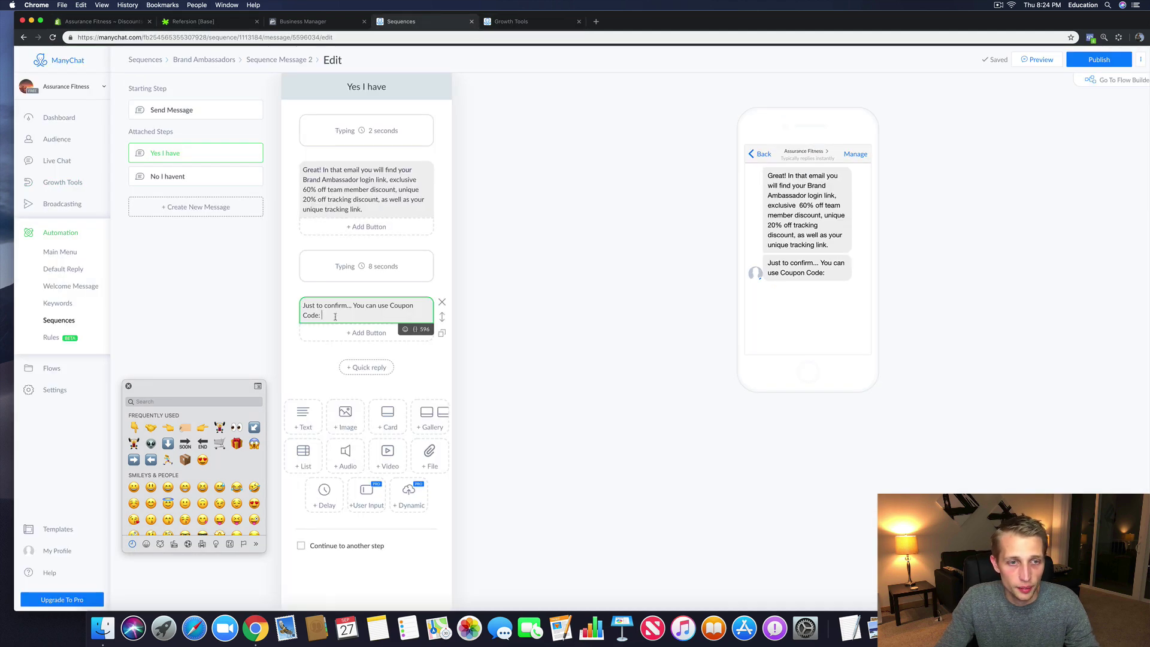
pyautogui.press('super+v')
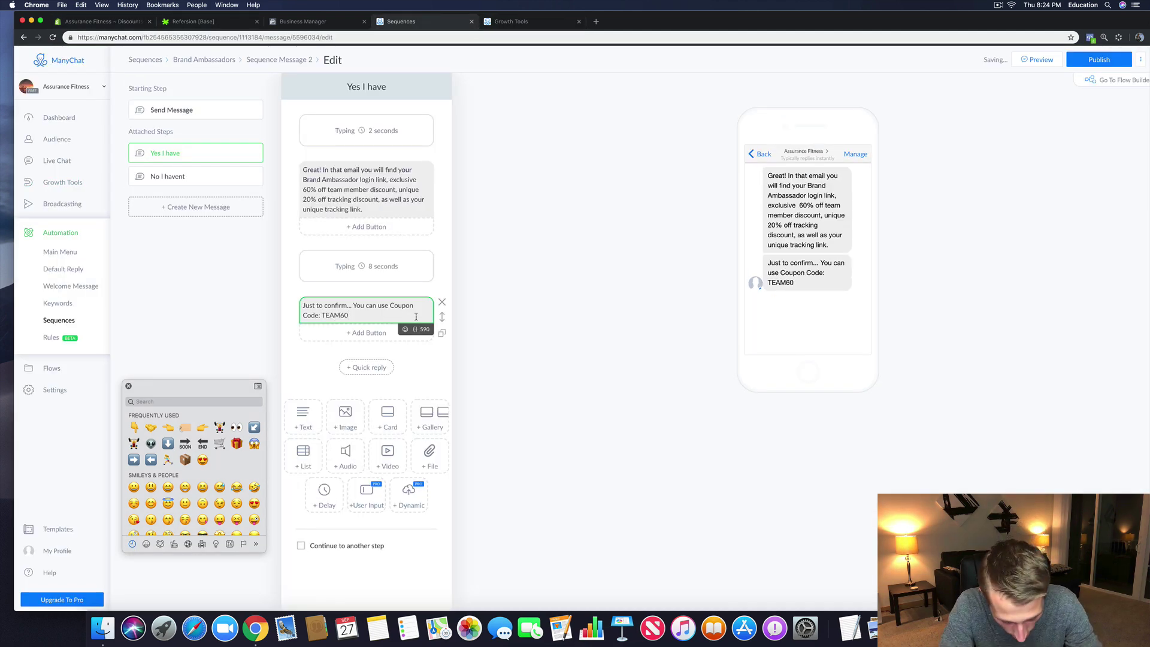
# Step: Continue the message after TEAM60 with "at checkout to receive 60% off all your orders with us"
pyautogui.write('at ')
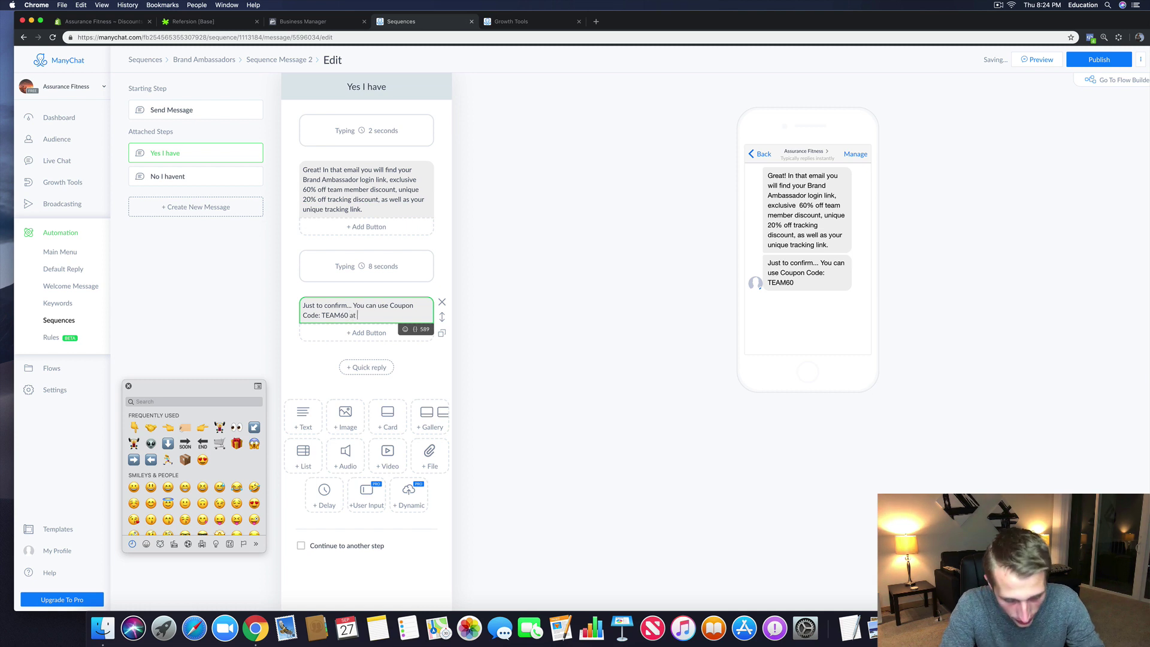
pyautogui.write('checkout to re')
pyautogui.press('BackSpace')
pyautogui.press('BackSpace')
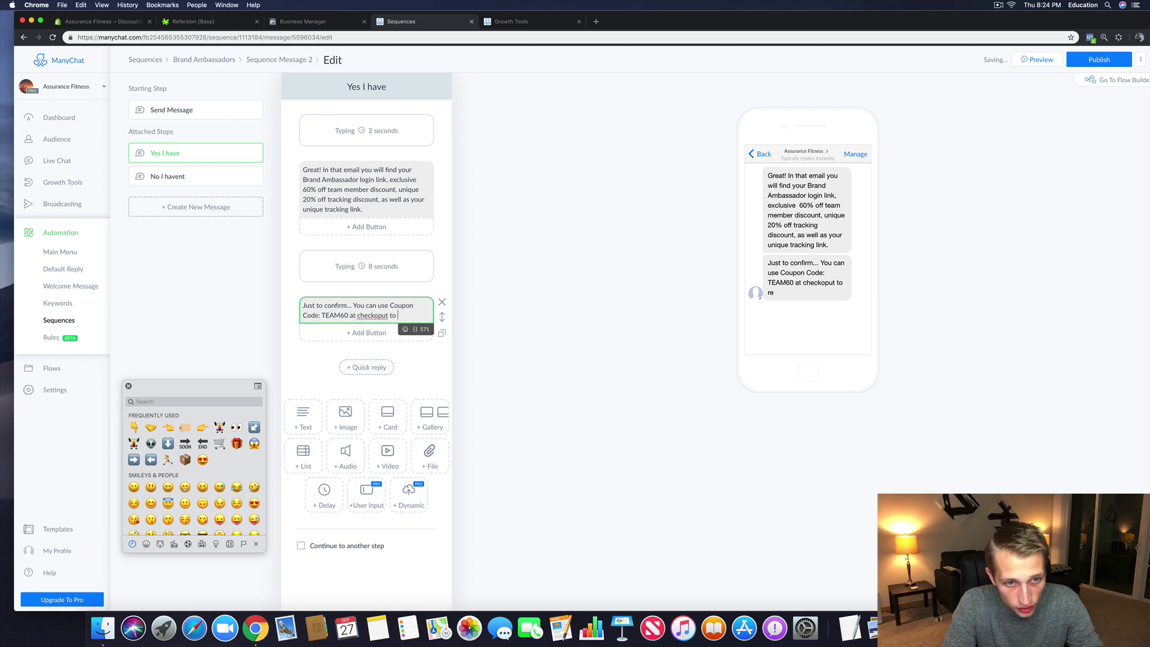
pyautogui.write('to receive')
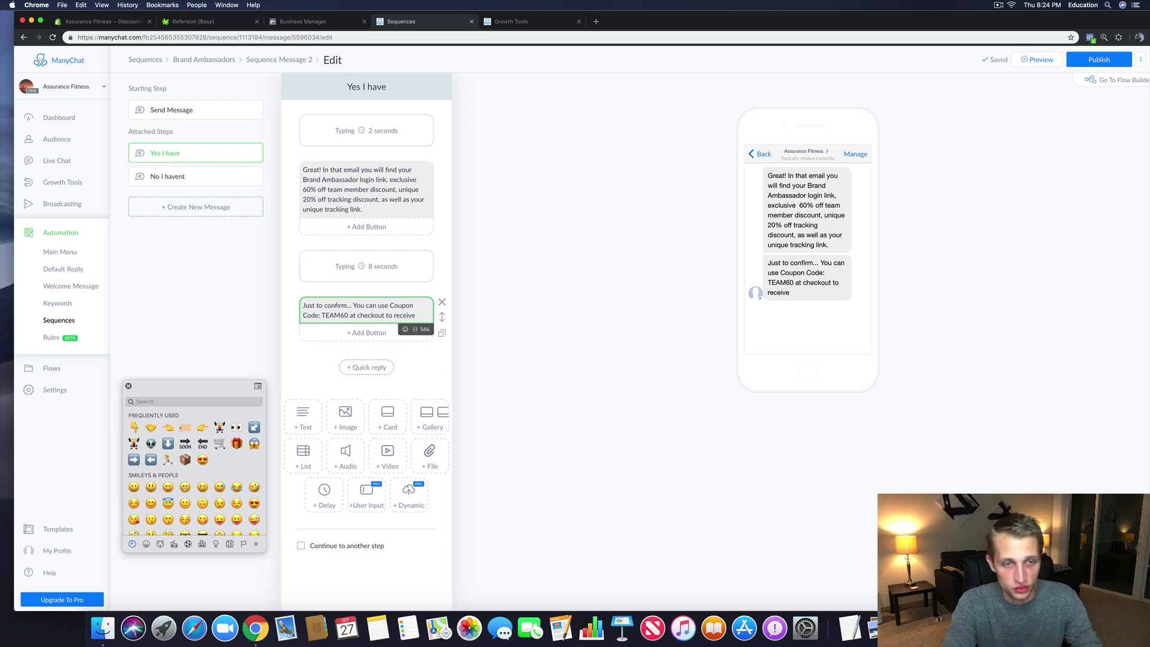
pyautogui.write('60')
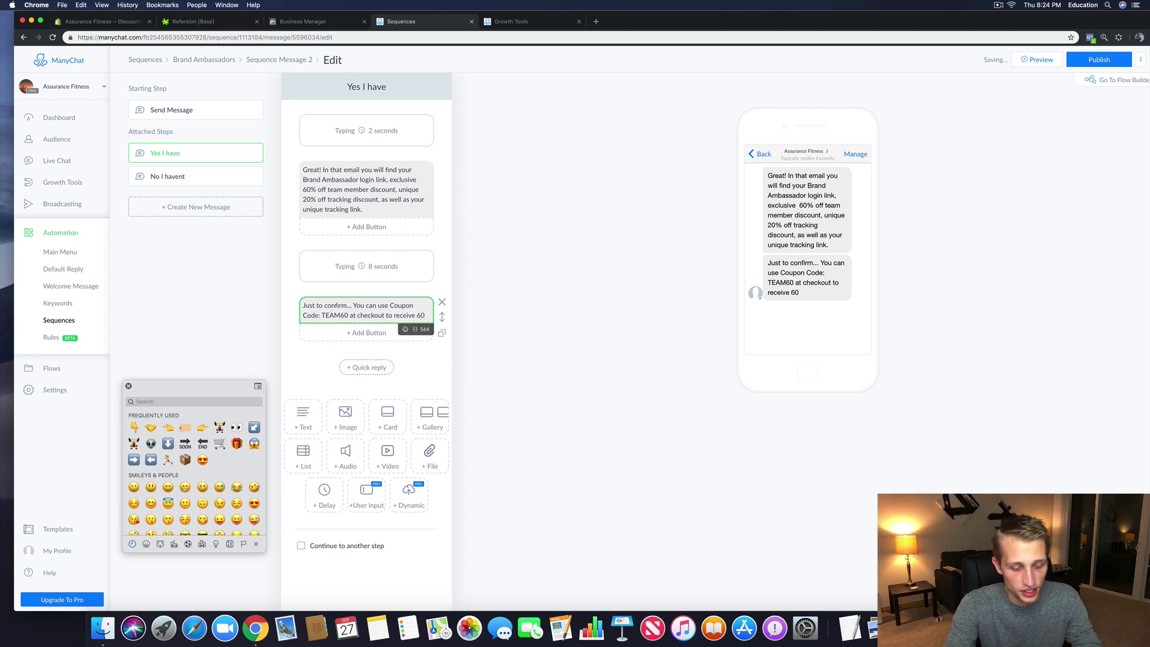
pyautogui.write('% off all your orders with us')
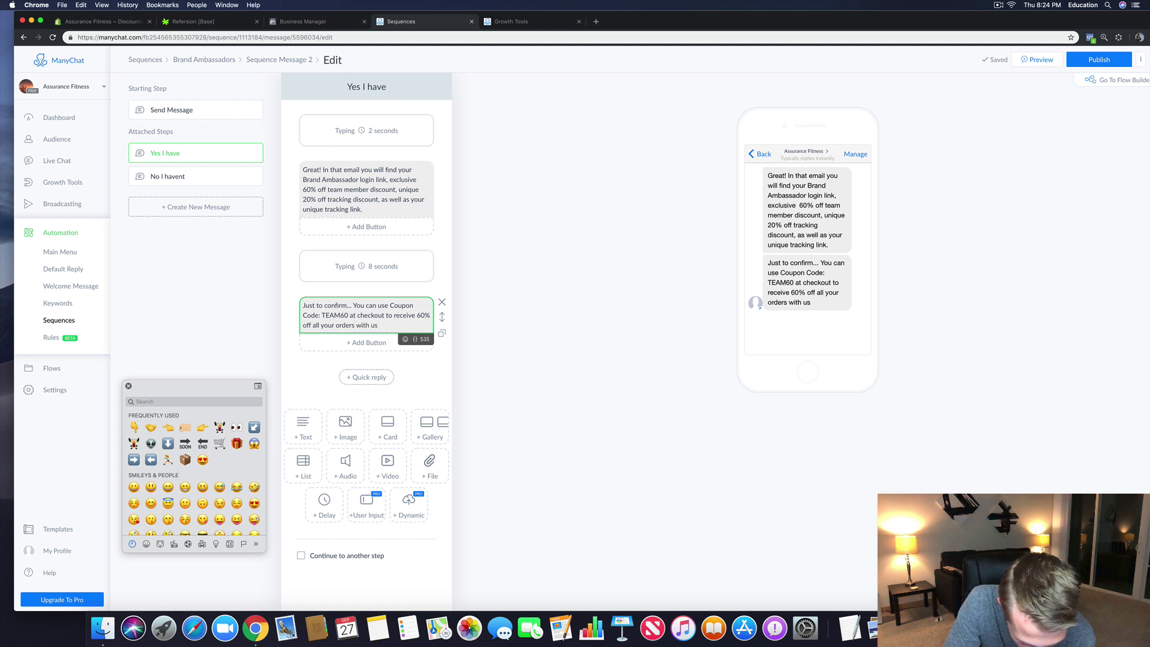
# Step: Extend the message after "orders with us" with ", and your Brand Ambassador Dashboard Login Link"
pyautogui.write(', and your ')
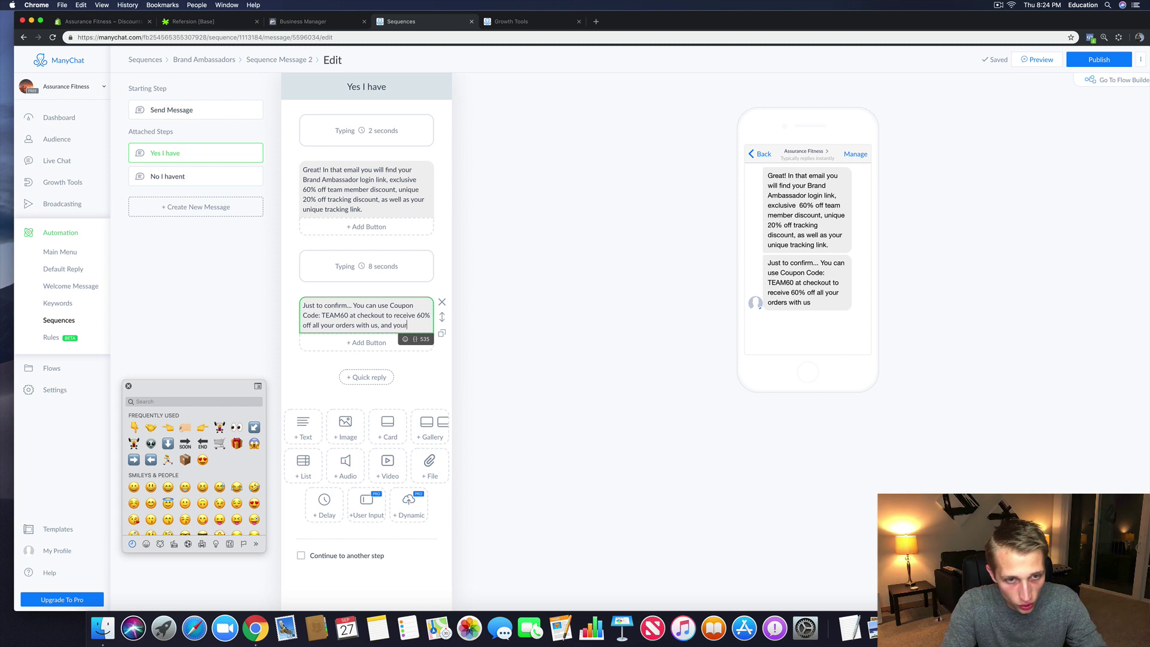
pyautogui.write('Bran')
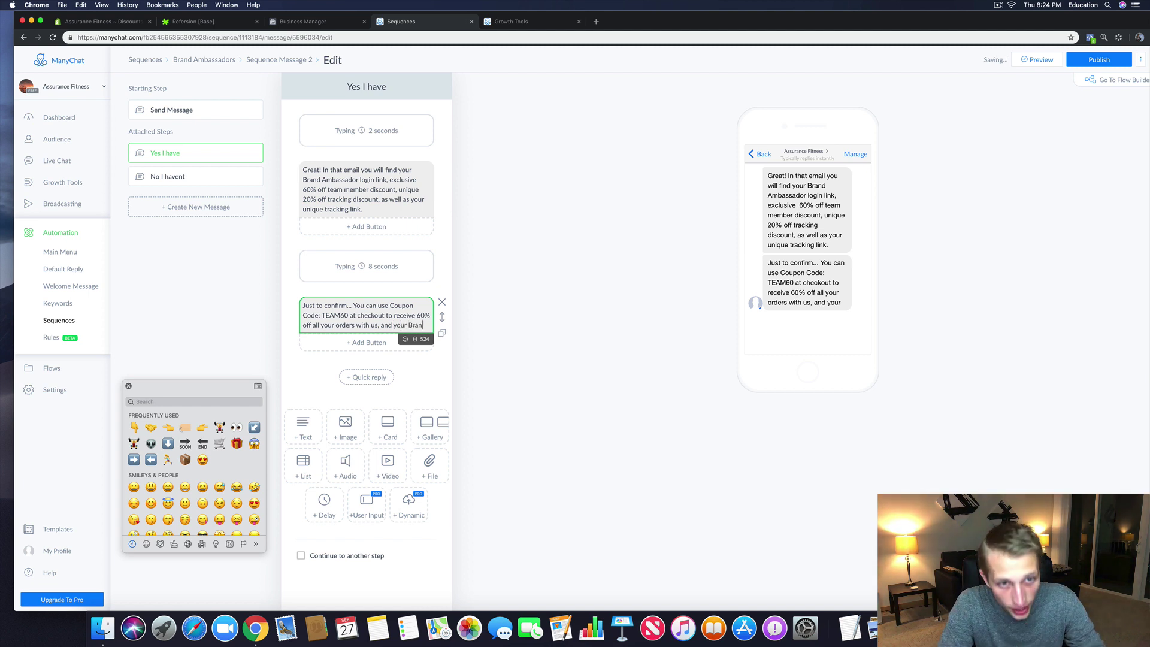
pyautogui.write('d Ambassafor')
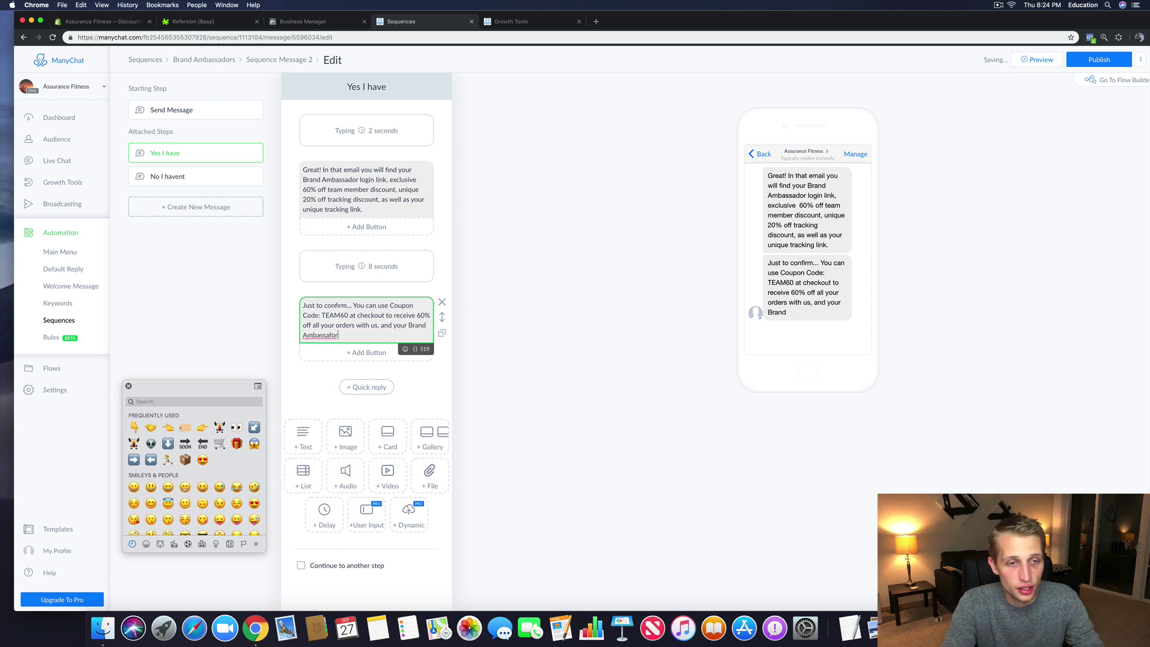
pyautogui.press('BackSpace')
pyautogui.press('BackSpace')
pyautogui.press('BackSpace')
pyautogui.write('dor L')
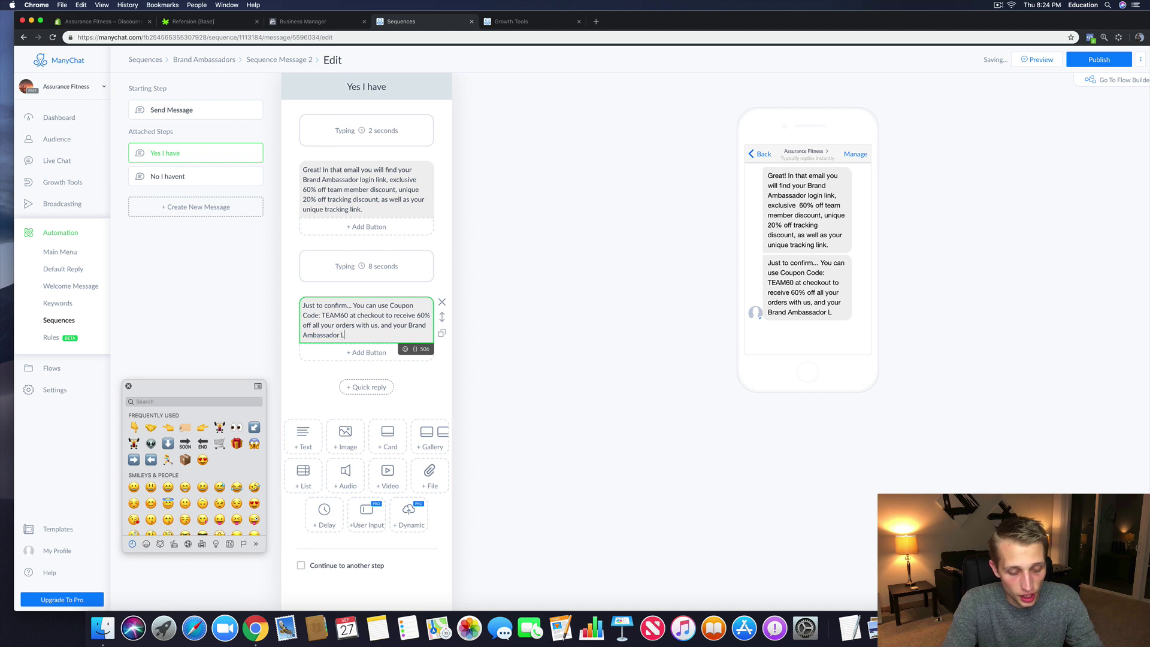
pyautogui.press('BackSpace')
pyautogui.write('Dashboa')
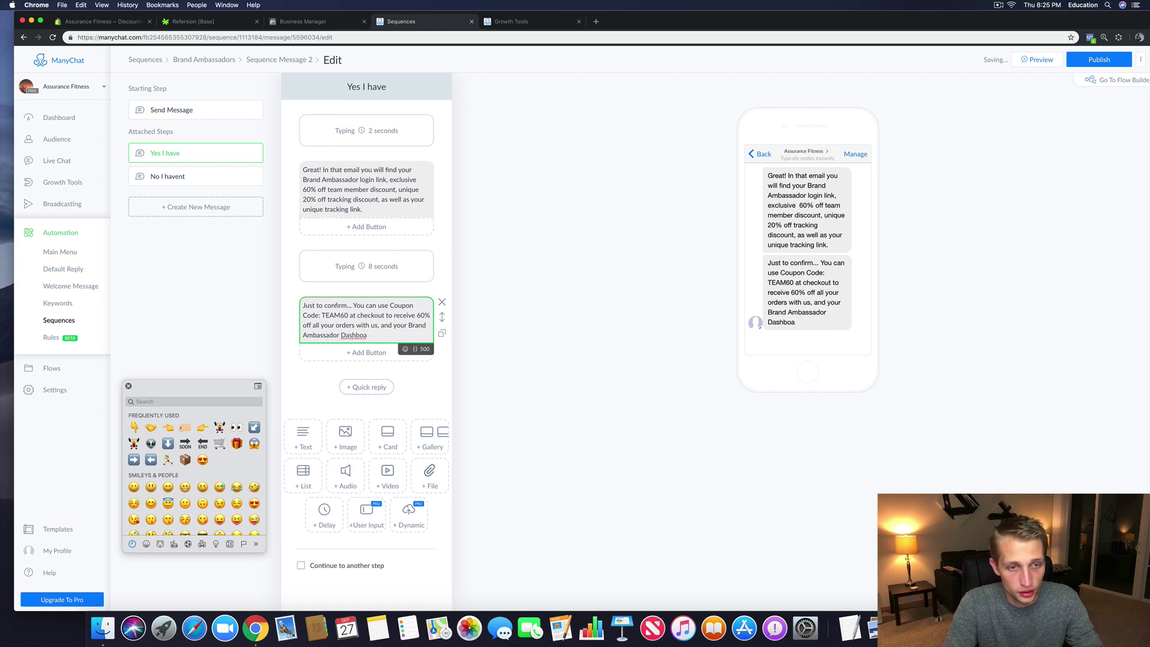
pyautogui.write('rd Login')
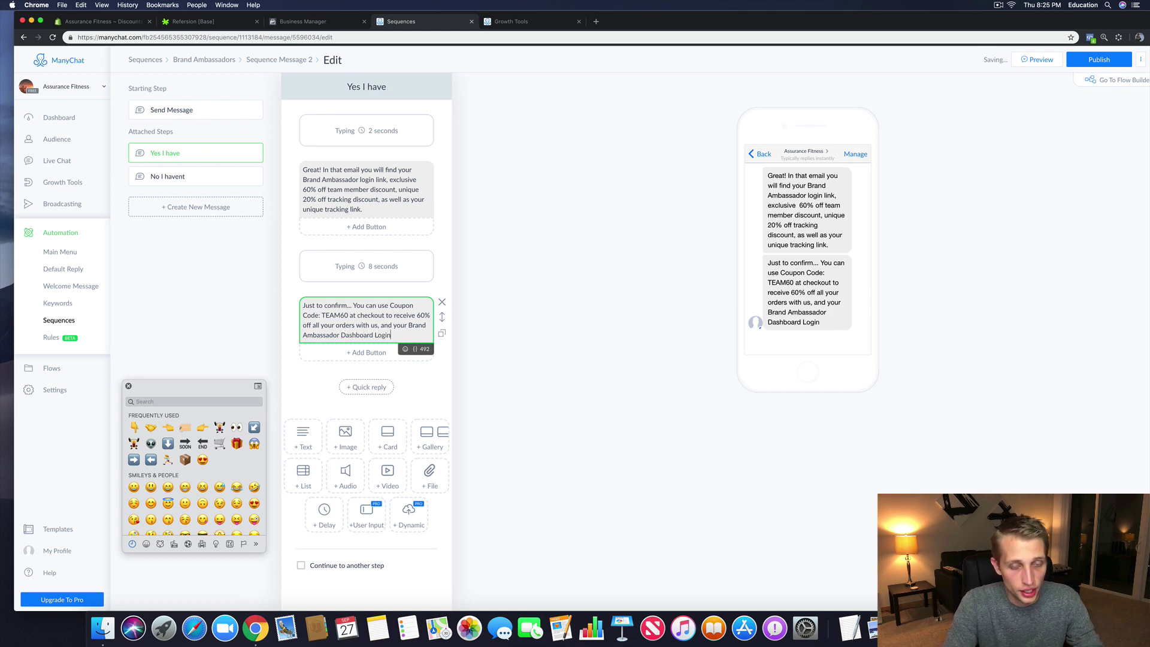
pyautogui.press('BackSpace')
pyautogui.press('BackSpace')
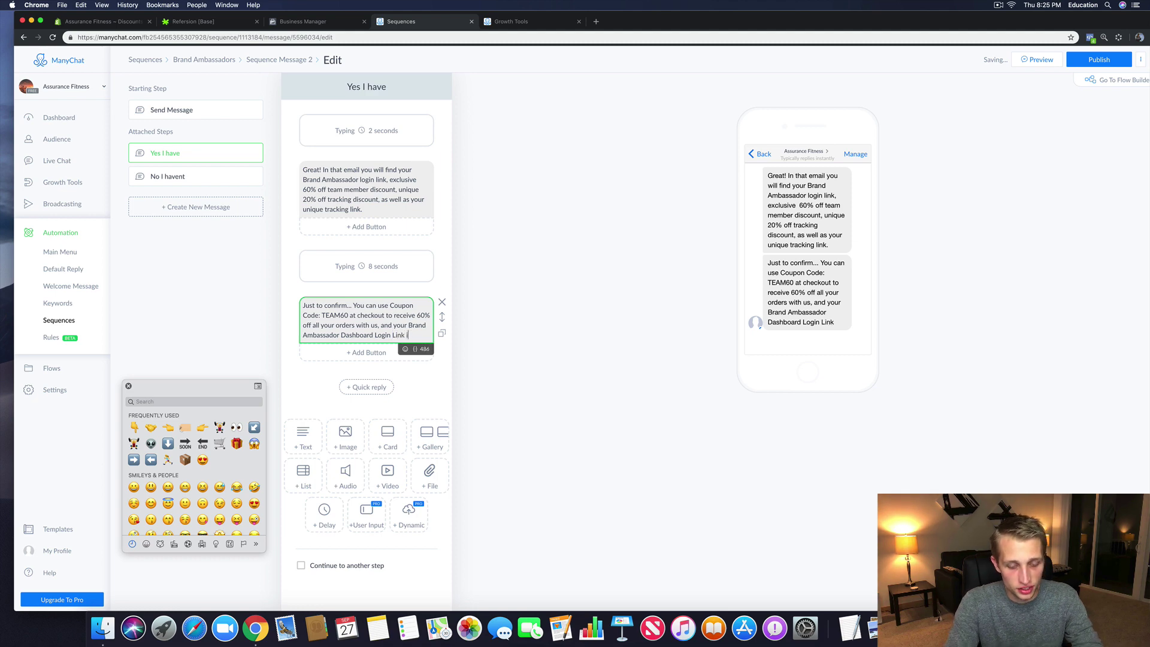
# Step: Open the online store from the Shopify admin and go to its Become A Brand Ambassador page
pyautogui.click(192, 21)
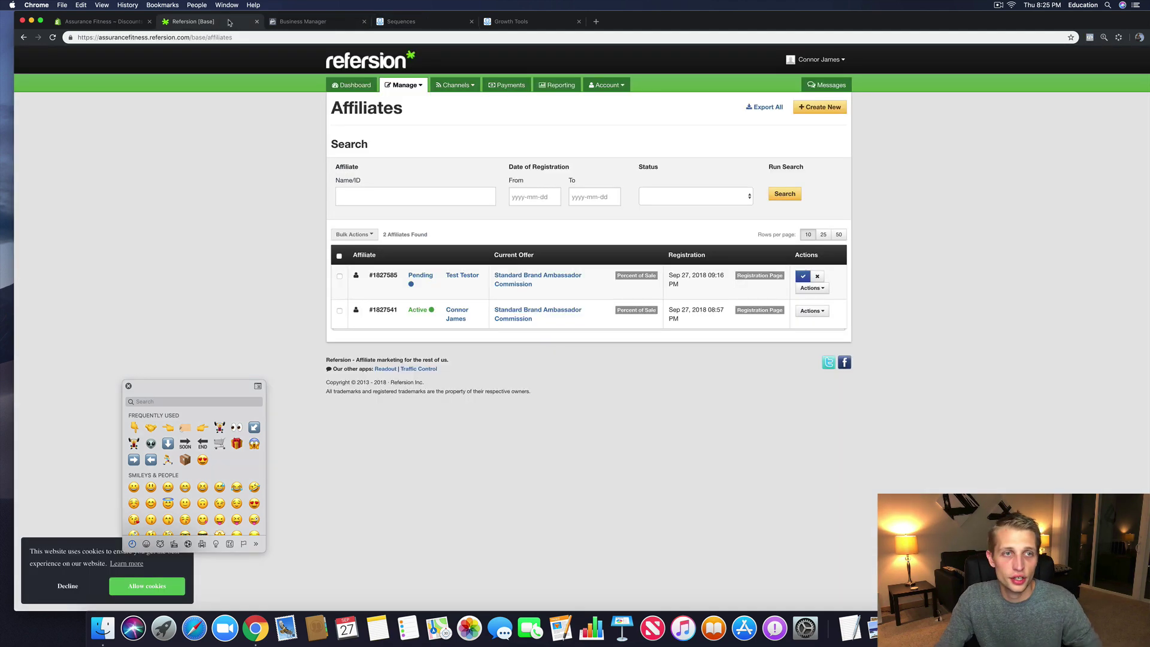
pyautogui.click(94, 21)
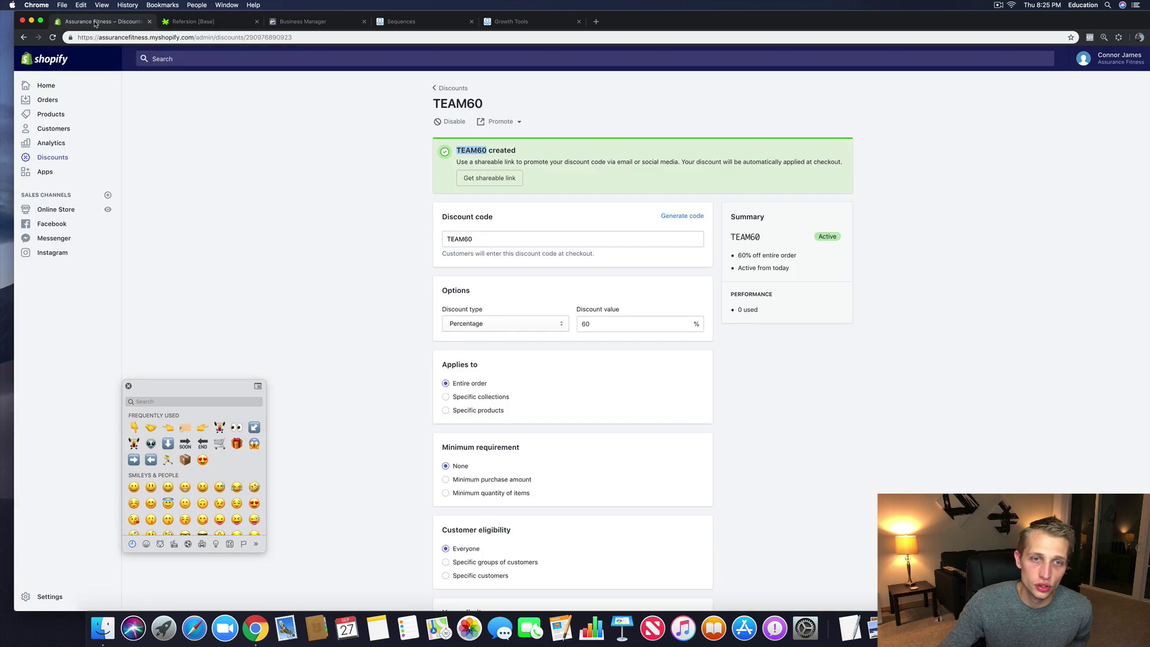
pyautogui.click(220, 24)
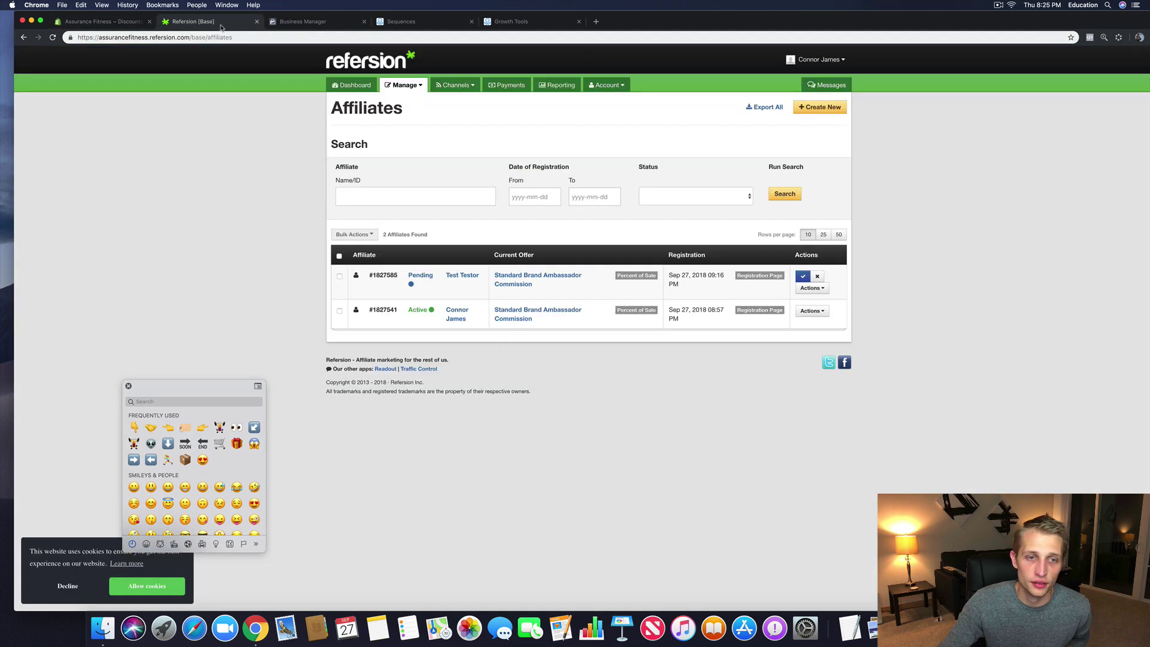
pyautogui.click(94, 21)
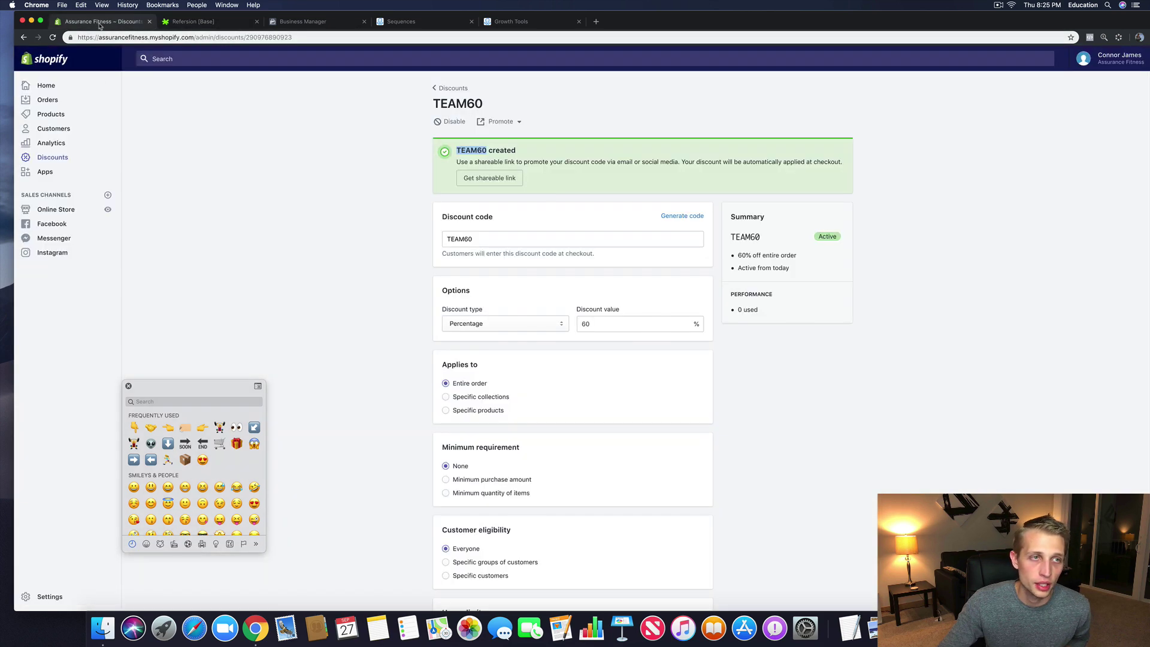
pyautogui.click(106, 211)
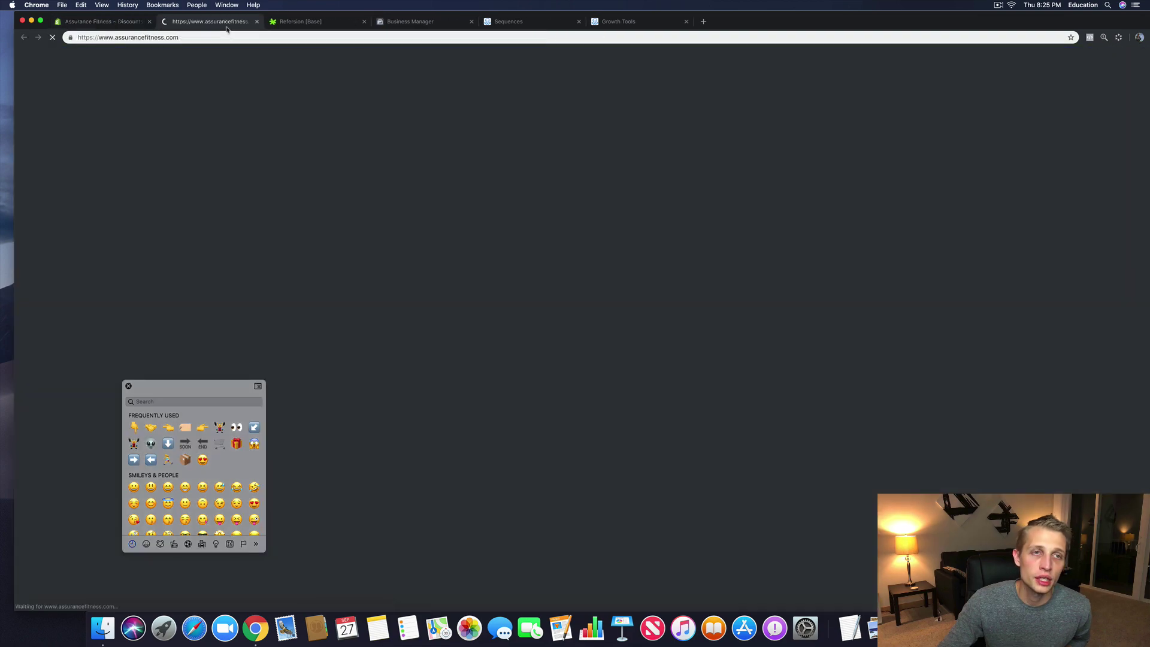
pyautogui.scroll(-3, 346, 418)
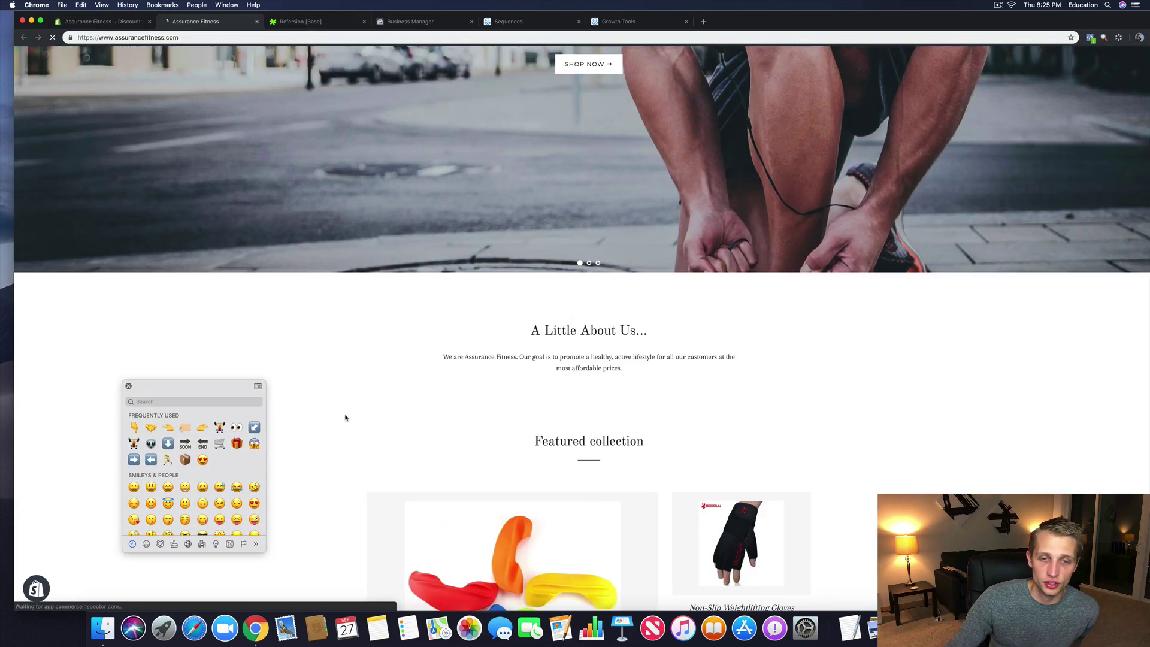
pyautogui.scroll(5, 345, 417)
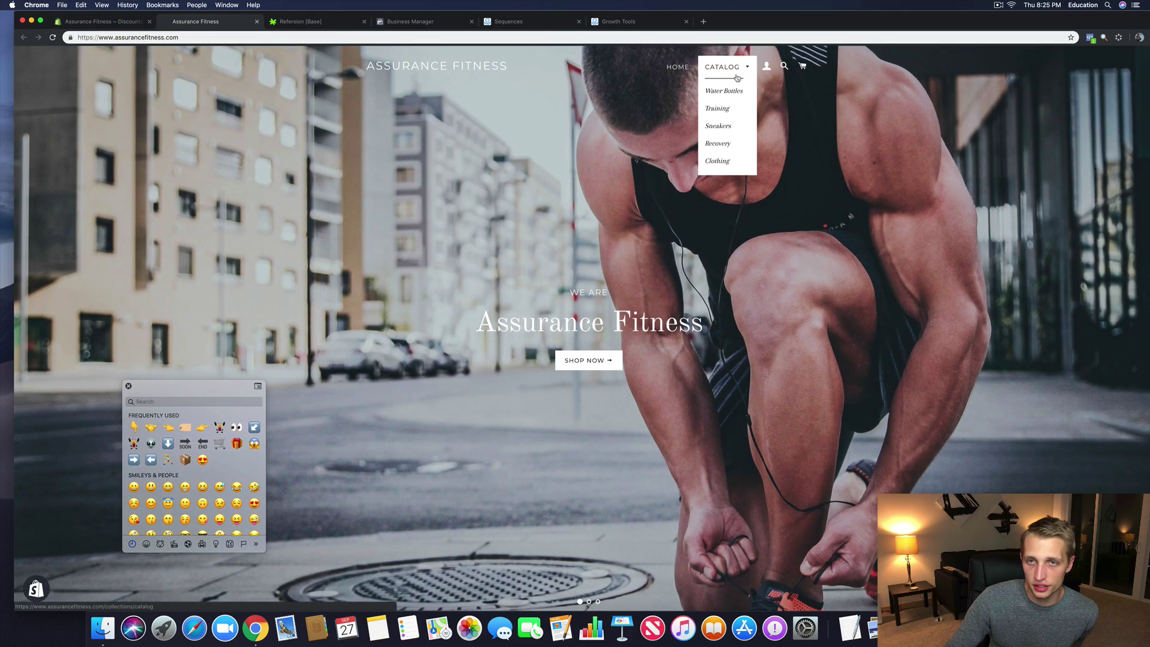
pyautogui.click(729, 78)
pyautogui.scroll(-10, 541, 427)
pyautogui.scroll(-10, 541, 427)
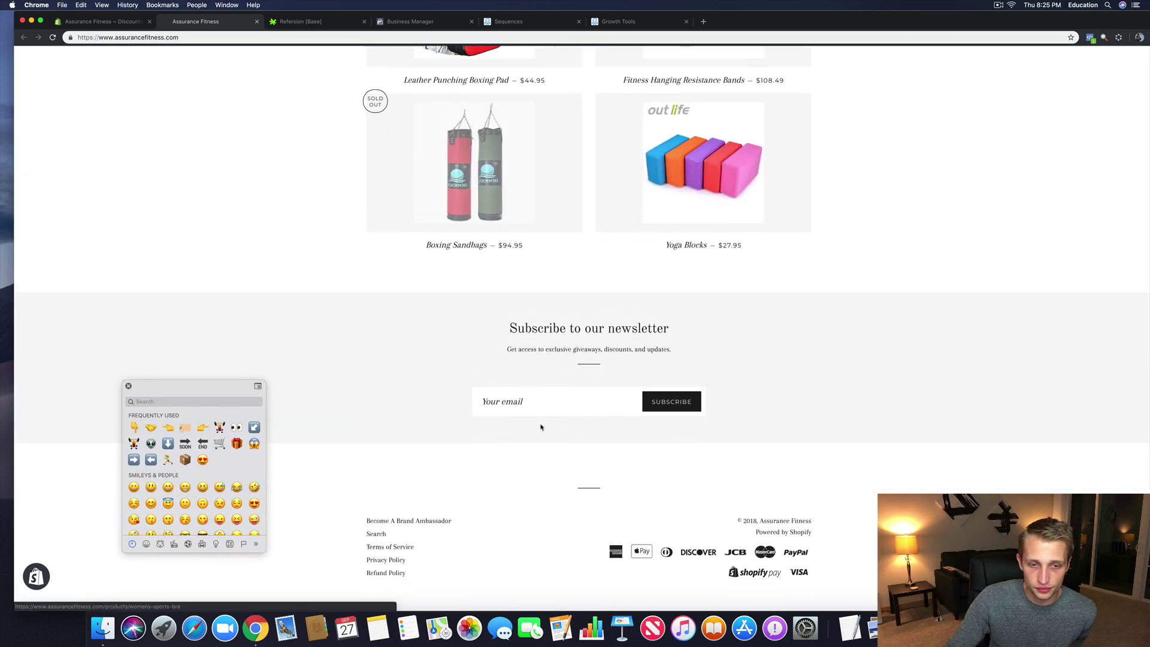
pyautogui.click(416, 537)
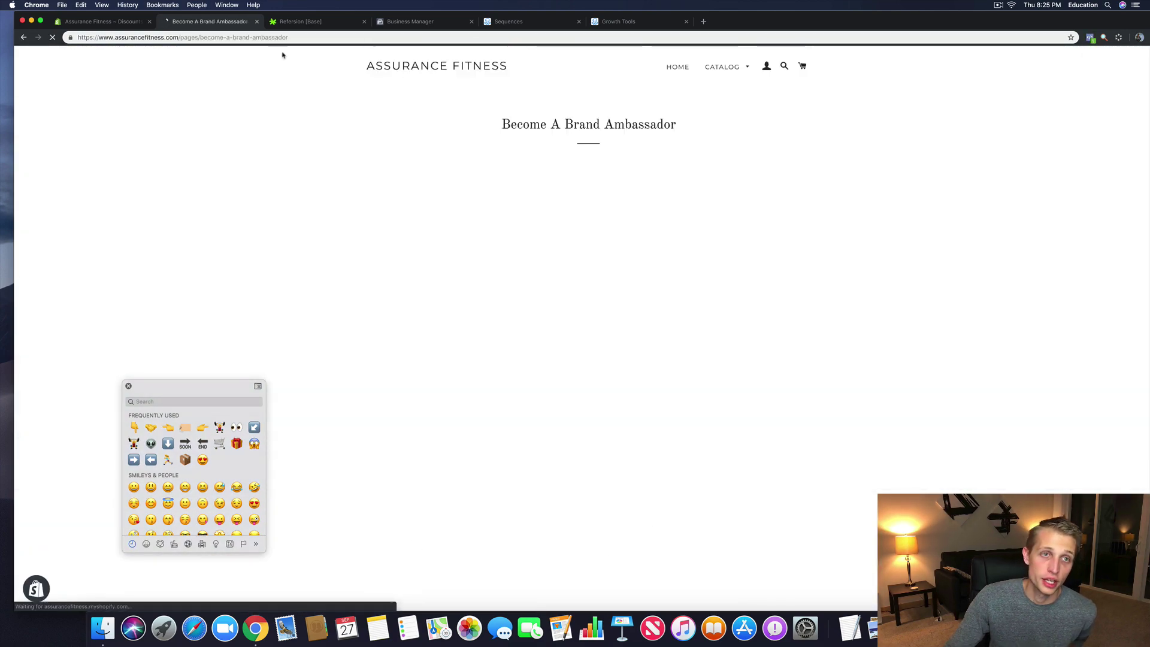
# Step: Copy the Become A Brand Ambassador page's URL and paste it after "Dashboard Login Link is:" in the ManyChat message
pyautogui.click(265, 37)
pyautogui.rightClick(266, 38)
pyautogui.click(282, 90)
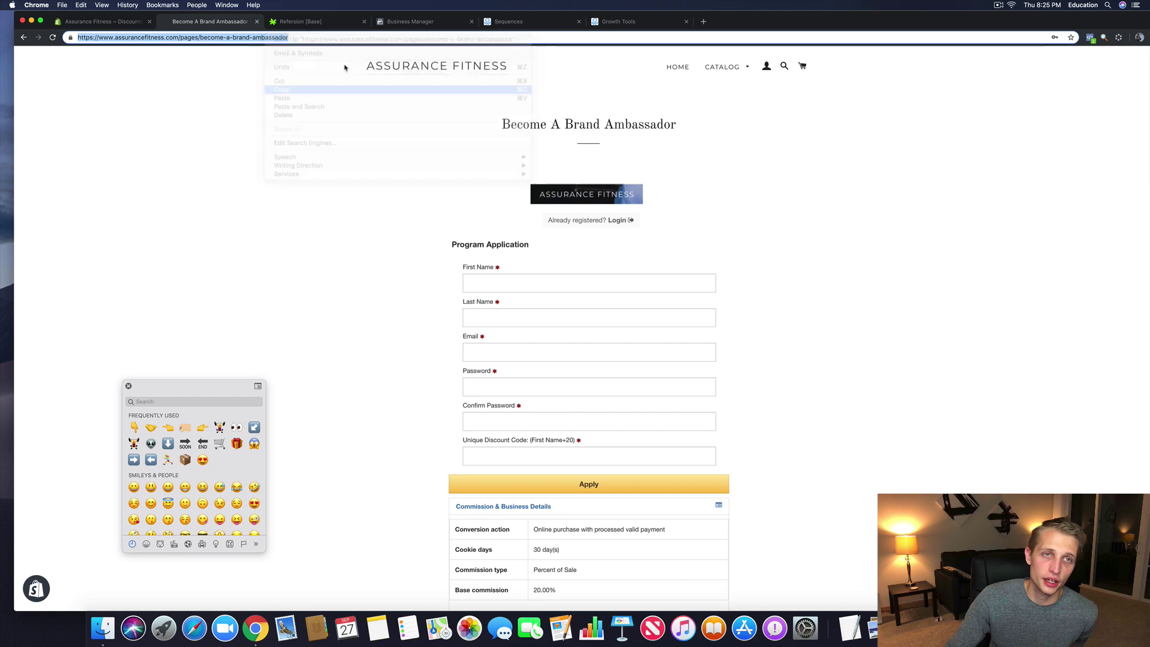
pyautogui.click(305, 22)
pyautogui.click(514, 21)
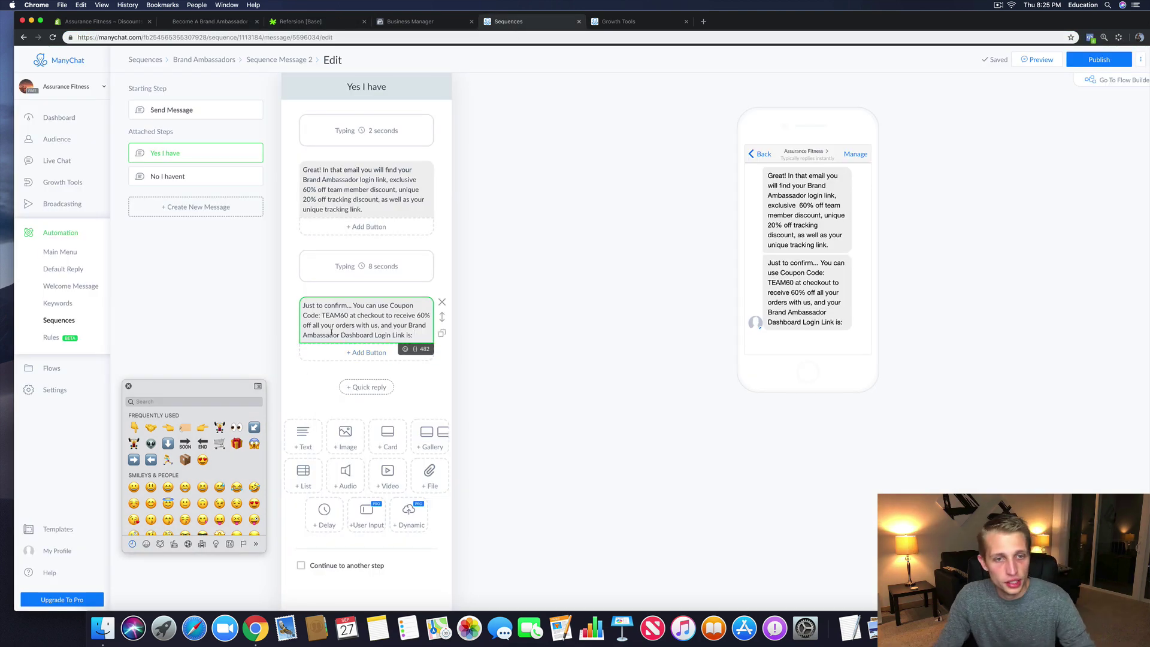
pyautogui.click(404, 343)
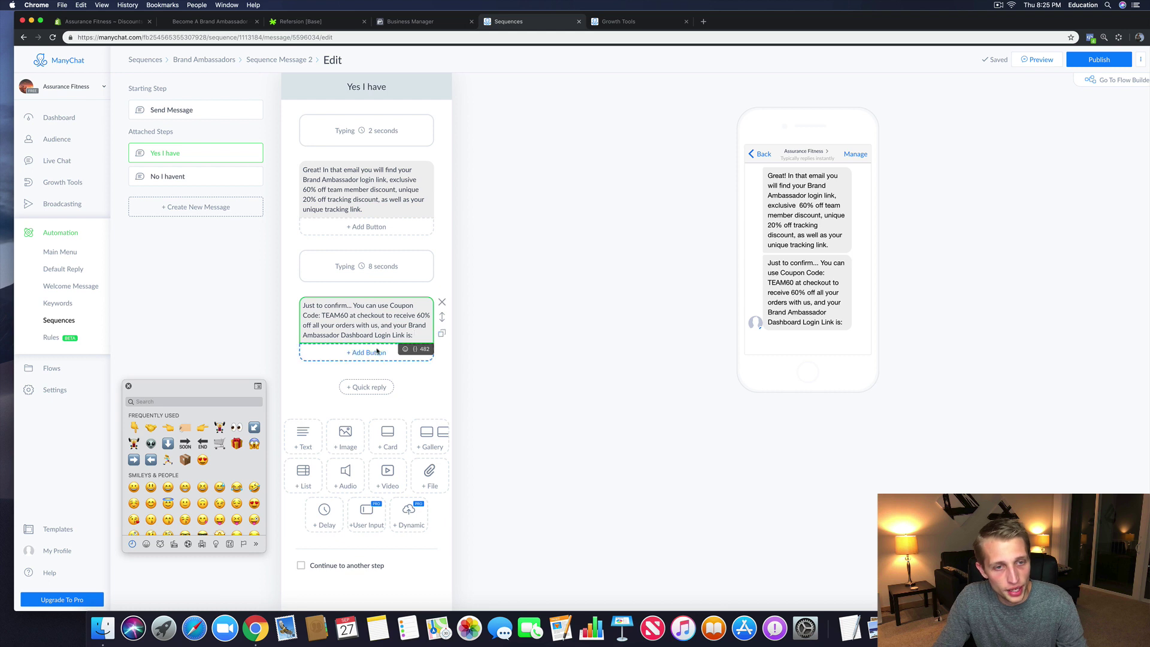
pyautogui.press('super+v')
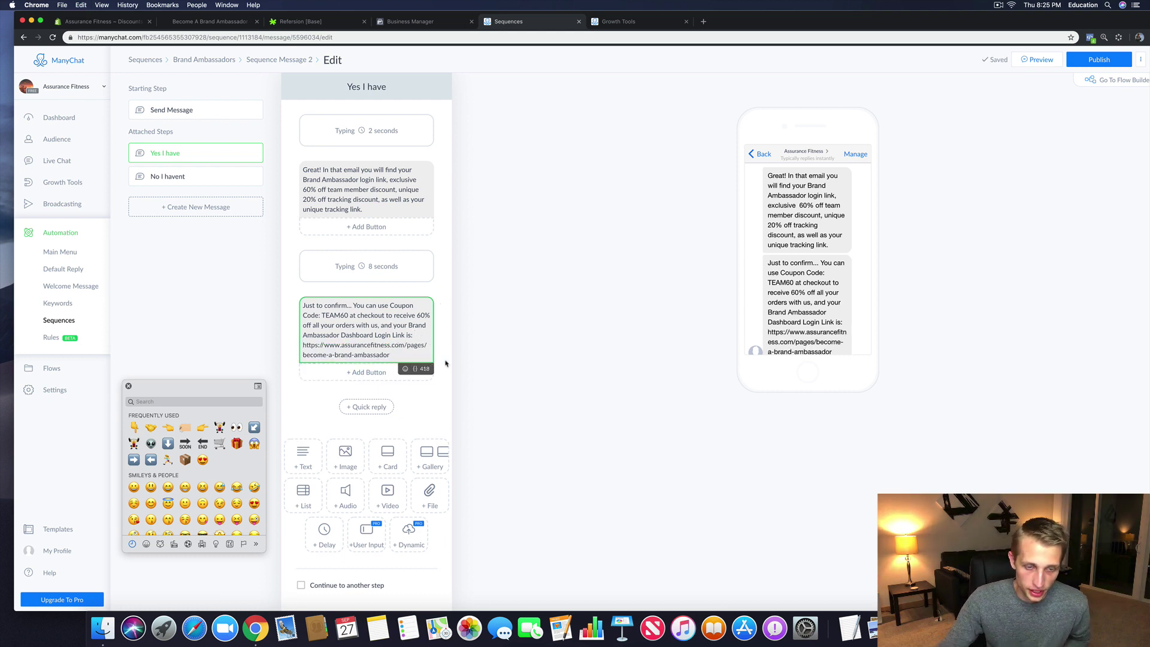
pyautogui.press('Return')
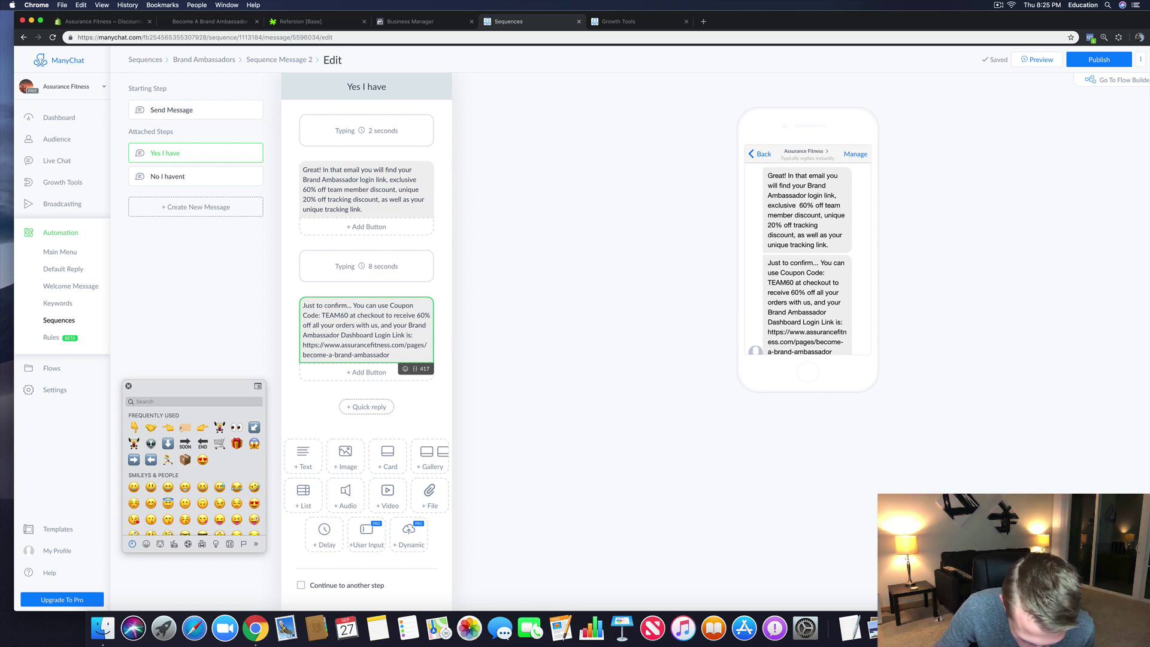
# Step: Add two buttons below the coupon code message and set both to open a website
pyautogui.click(336, 373)
pyautogui.click(357, 385)
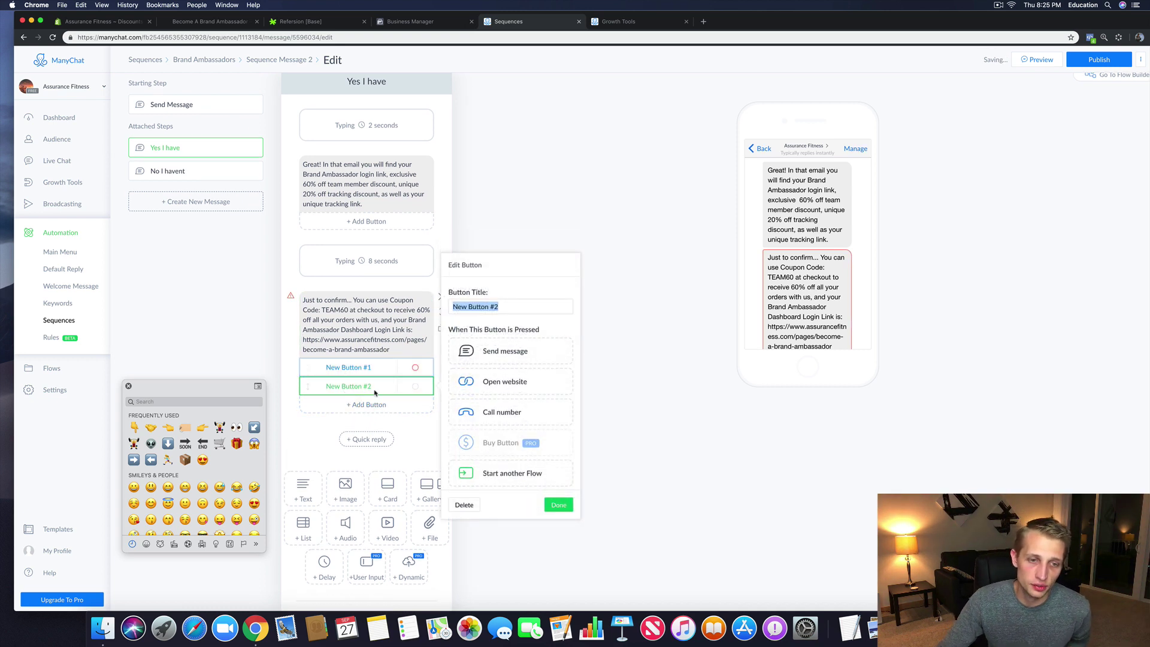
pyautogui.click(365, 369)
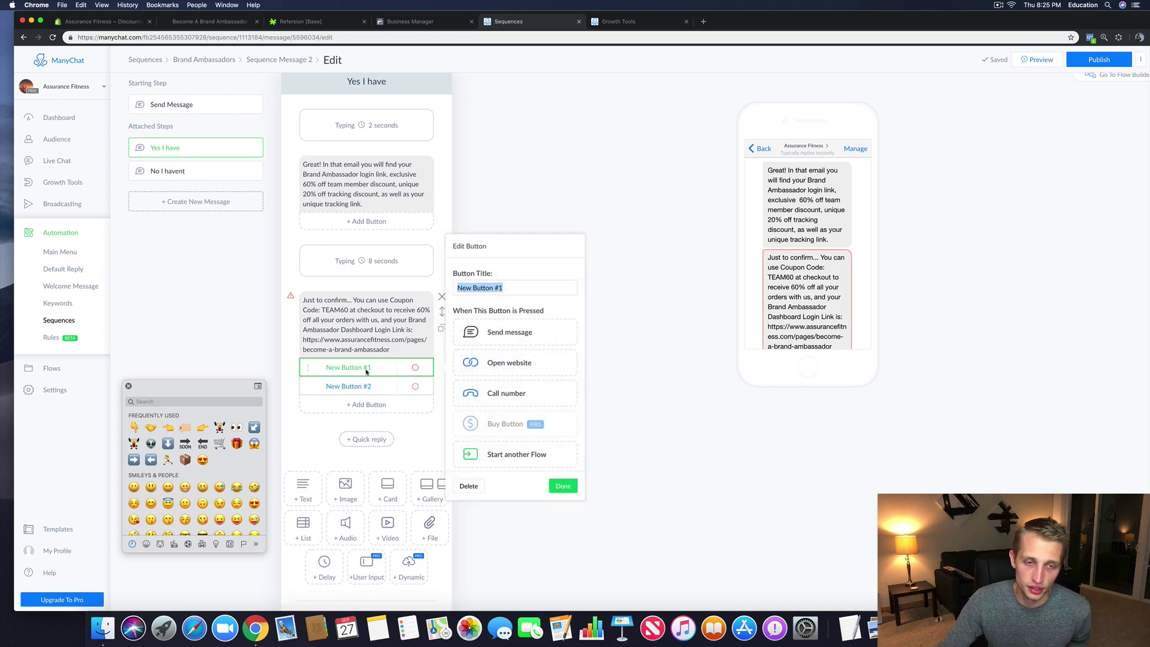
pyautogui.click(529, 360)
pyautogui.click(423, 385)
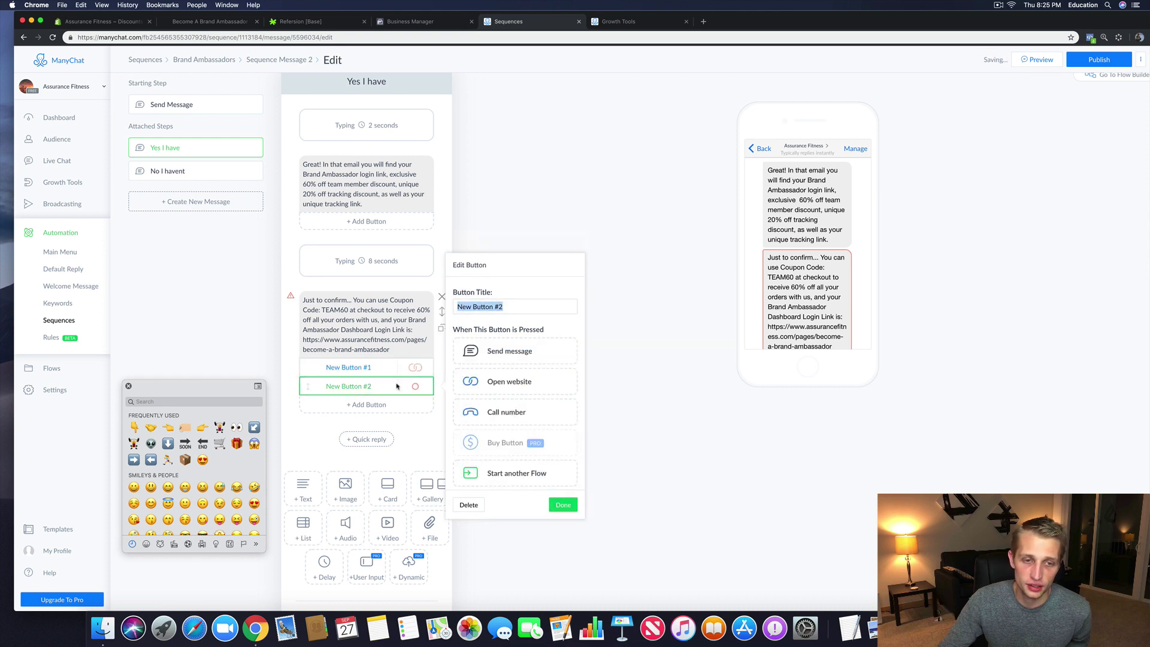
pyautogui.click(512, 381)
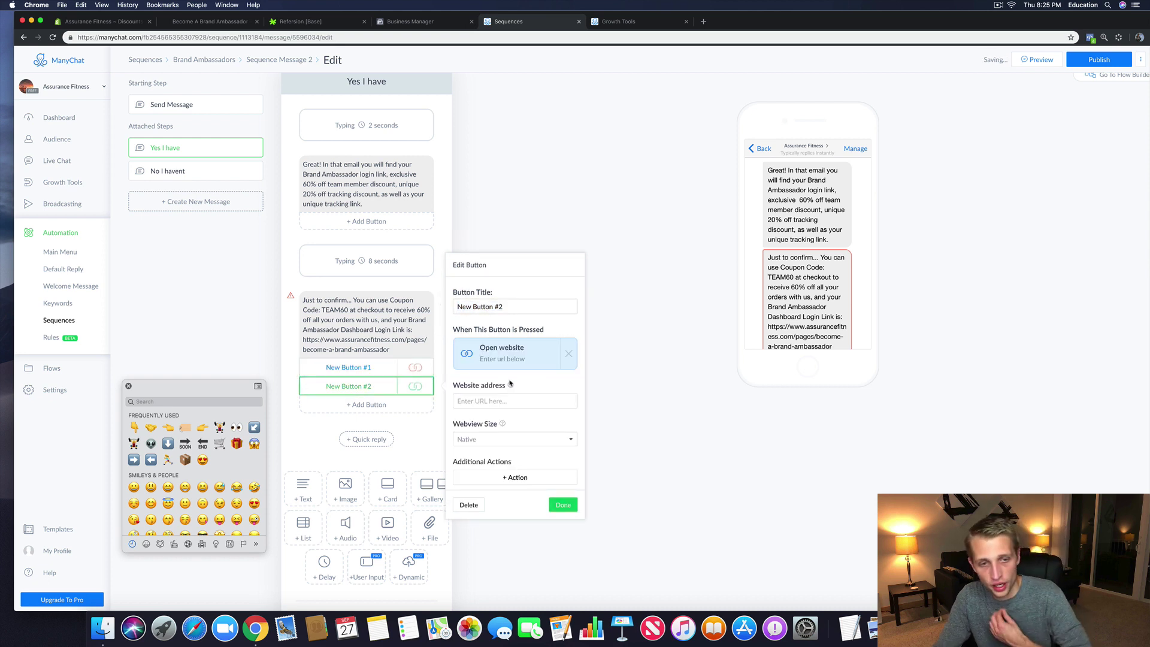
# Step: Title the coupon code message's first button "Login Now"
pyautogui.click(363, 370)
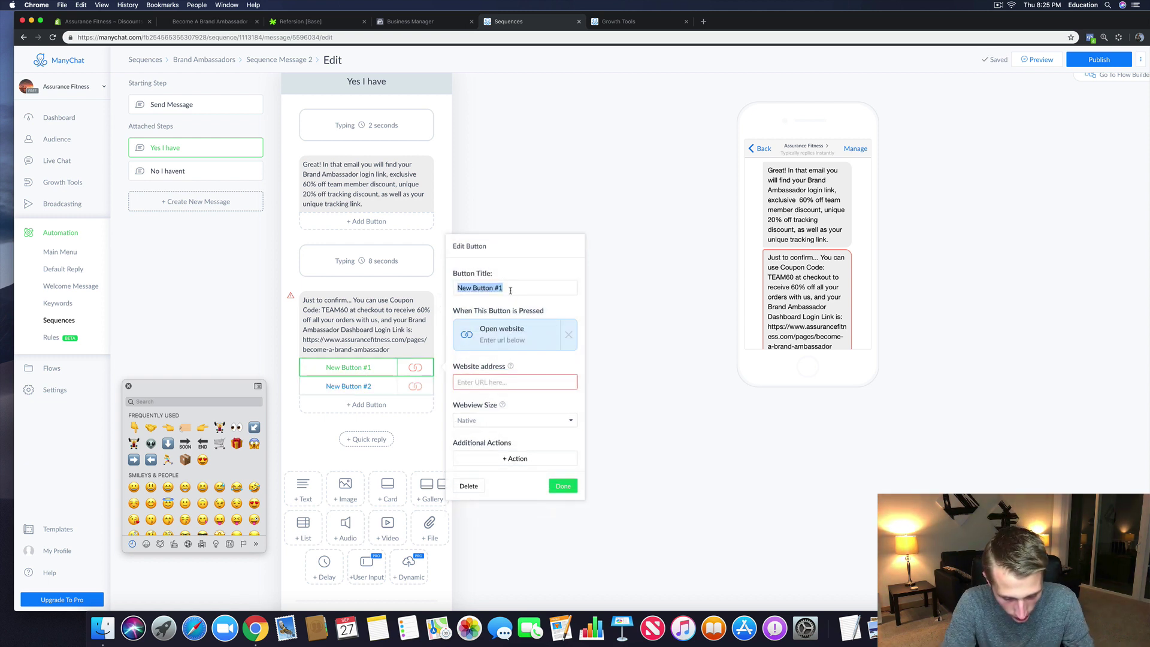
pyautogui.write('Log in')
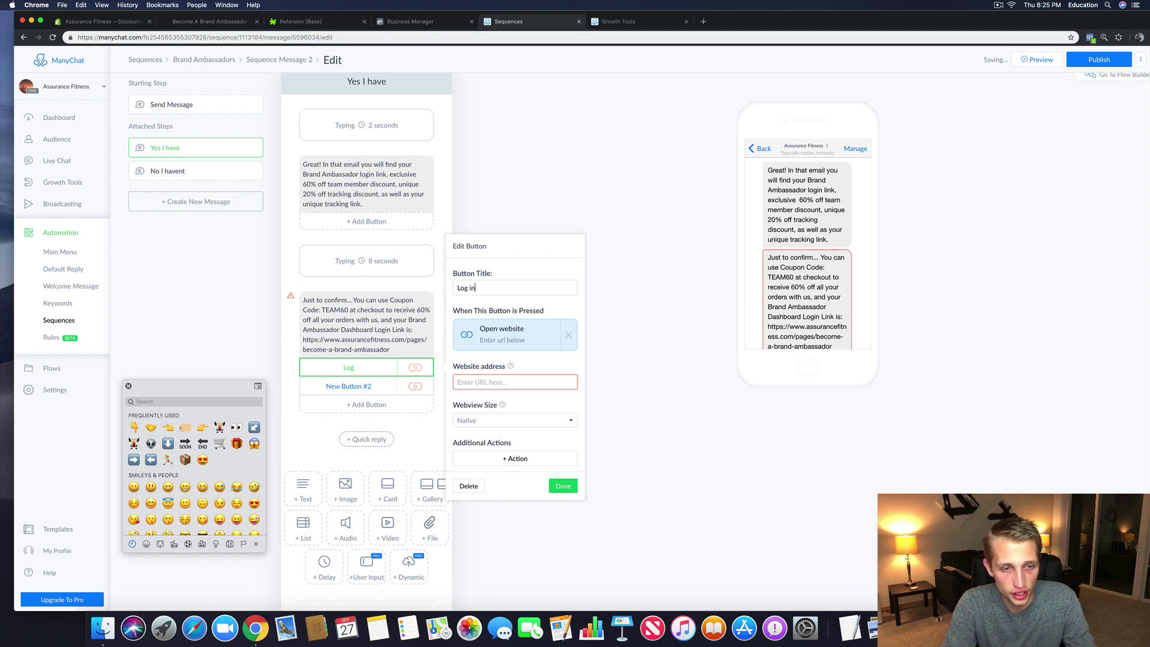
pyautogui.write(' Now')
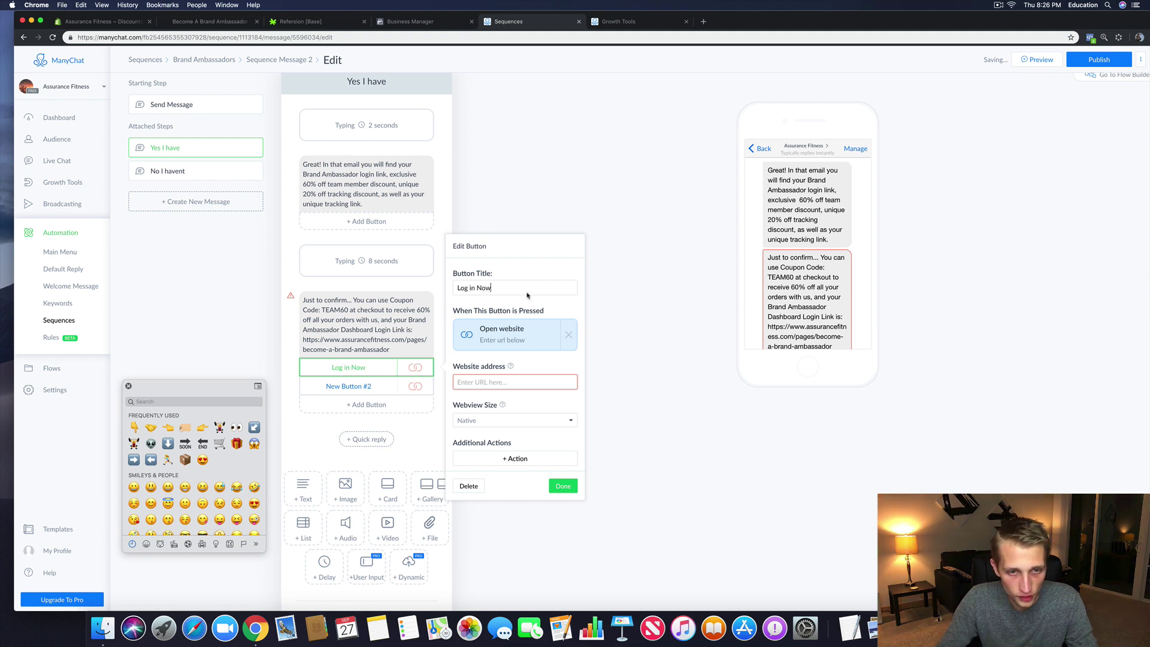
pyautogui.click(469, 287)
pyautogui.press('BackSpace')
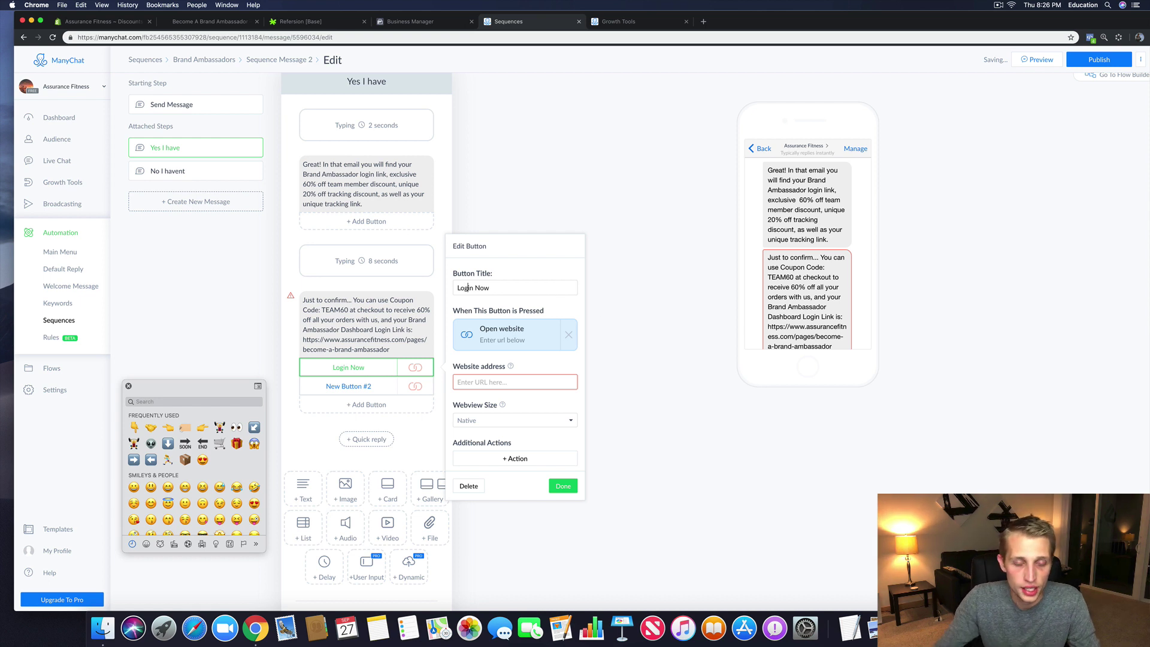
pyautogui.click(495, 382)
pyautogui.press('super+v')
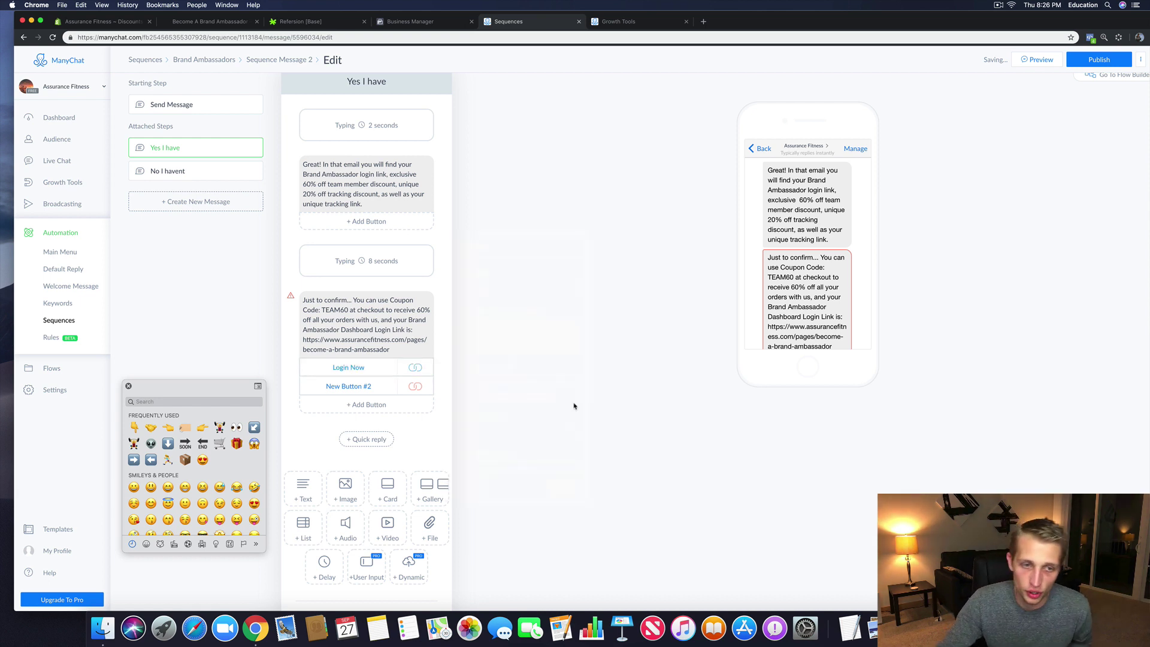
pyautogui.click(565, 432)
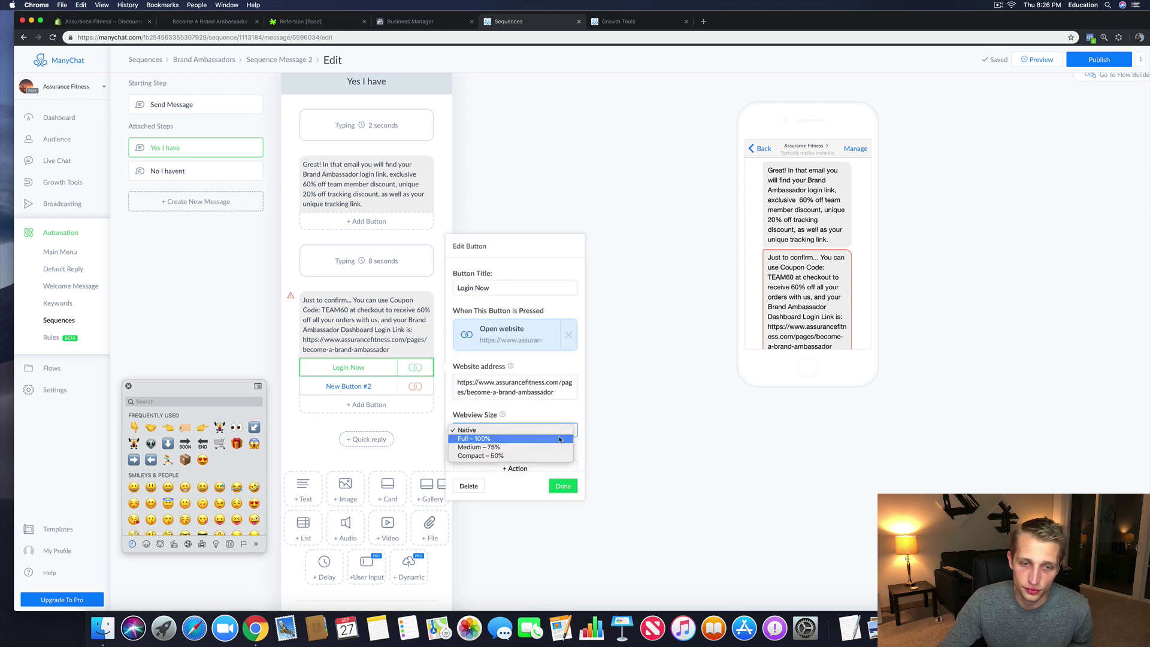
pyautogui.click(558, 439)
pyautogui.click(569, 486)
pyautogui.click(354, 368)
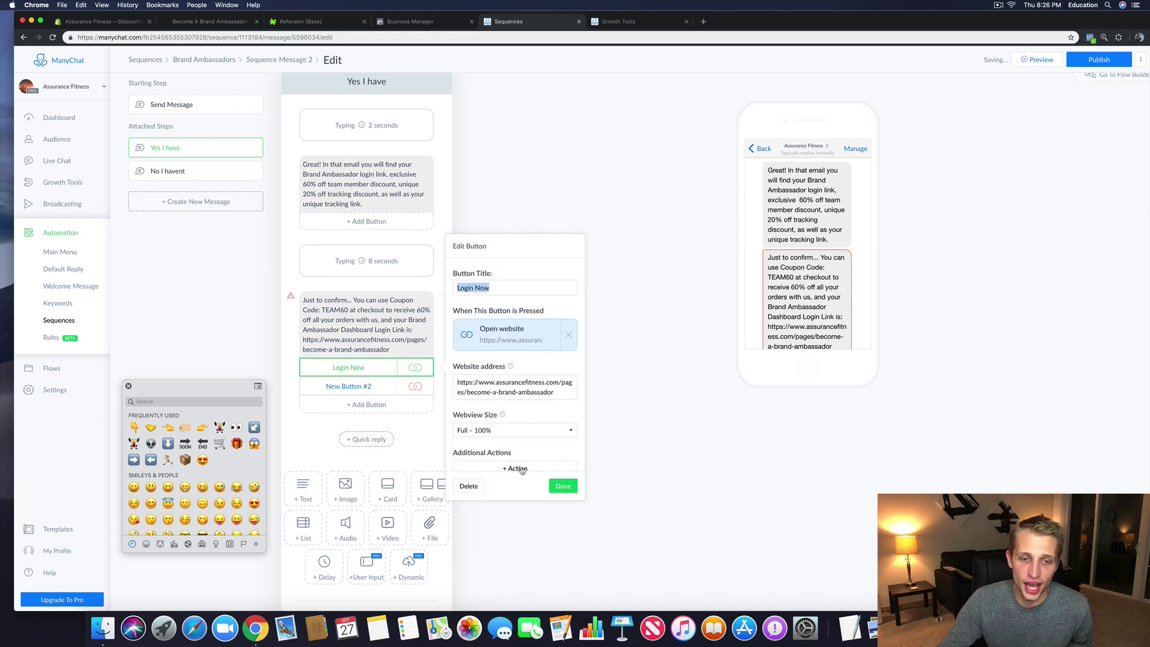
pyautogui.click(596, 238)
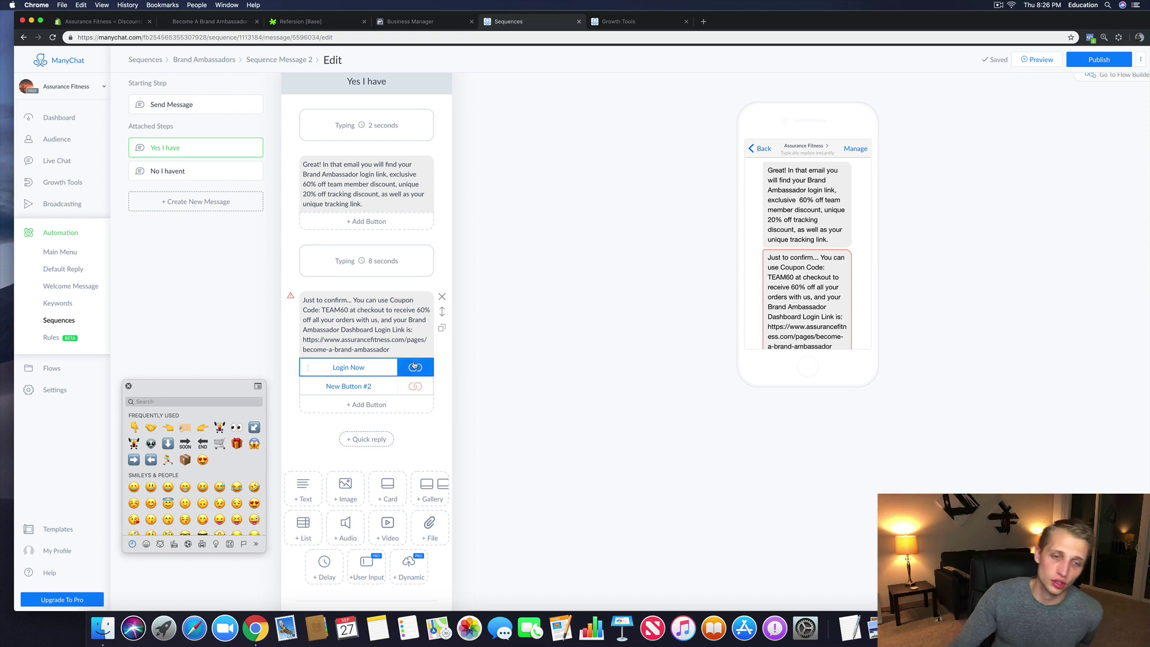
# Step: Title the coupon code message's second button "Shop & Save 60% Now"
pyautogui.click(368, 388)
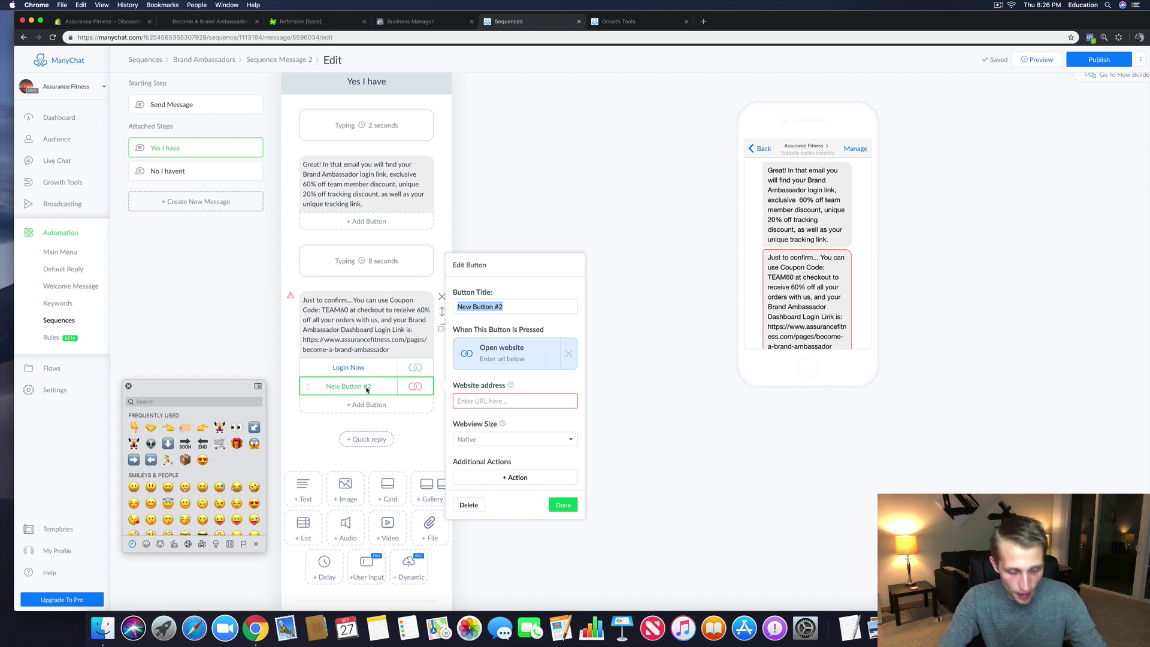
pyautogui.write('Shop & S')
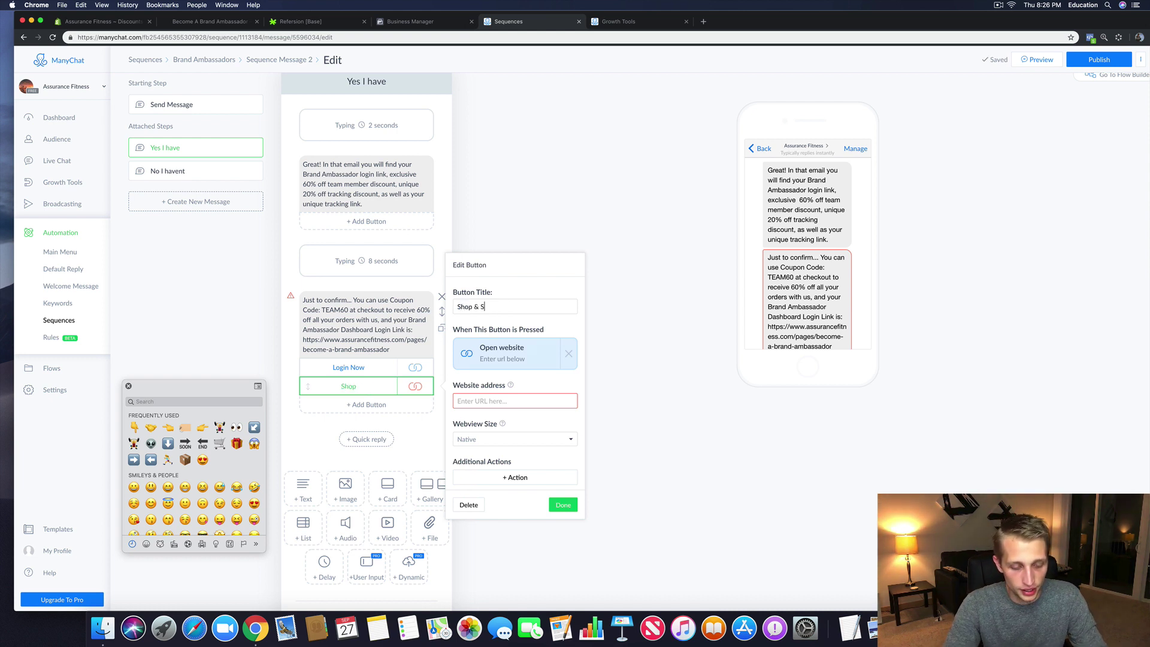
pyautogui.write('ave Now')
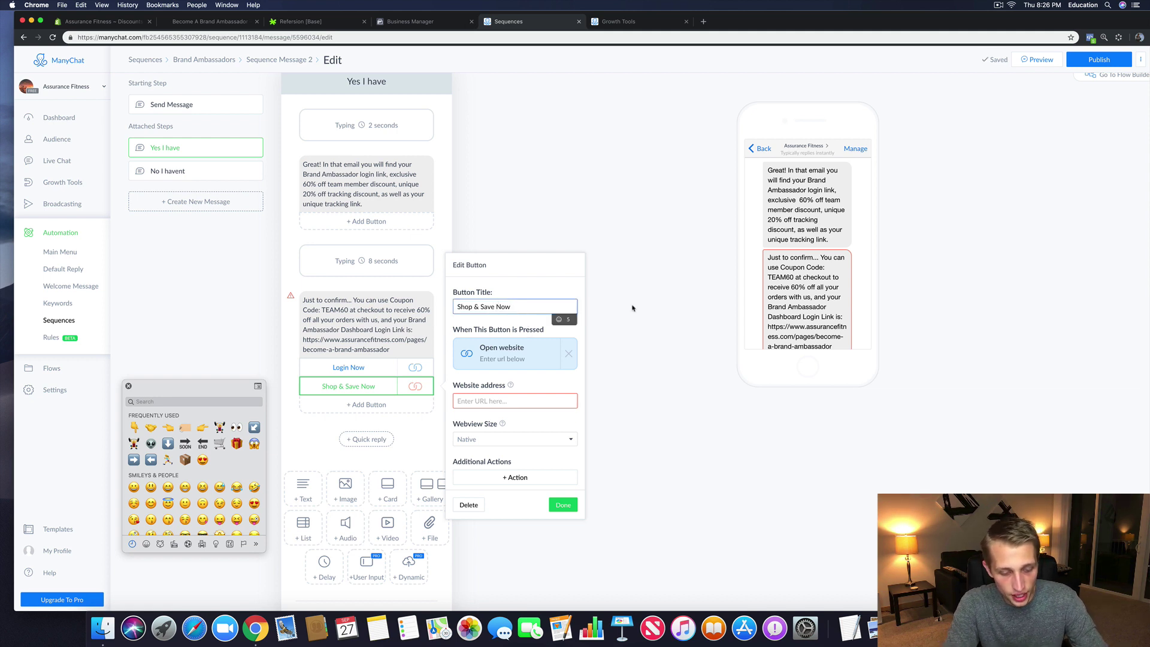
pyautogui.write('60%')
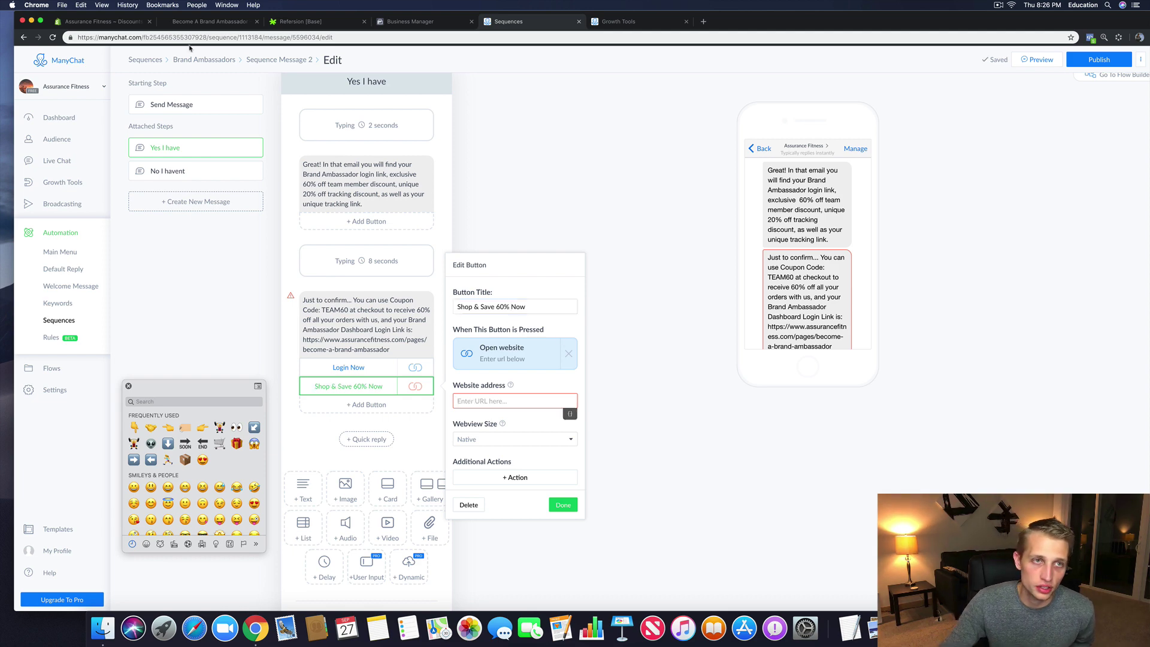
# Step: Switch to Shopify and copy the shareable link for the TEAM60 discount
pyautogui.click(108, 23)
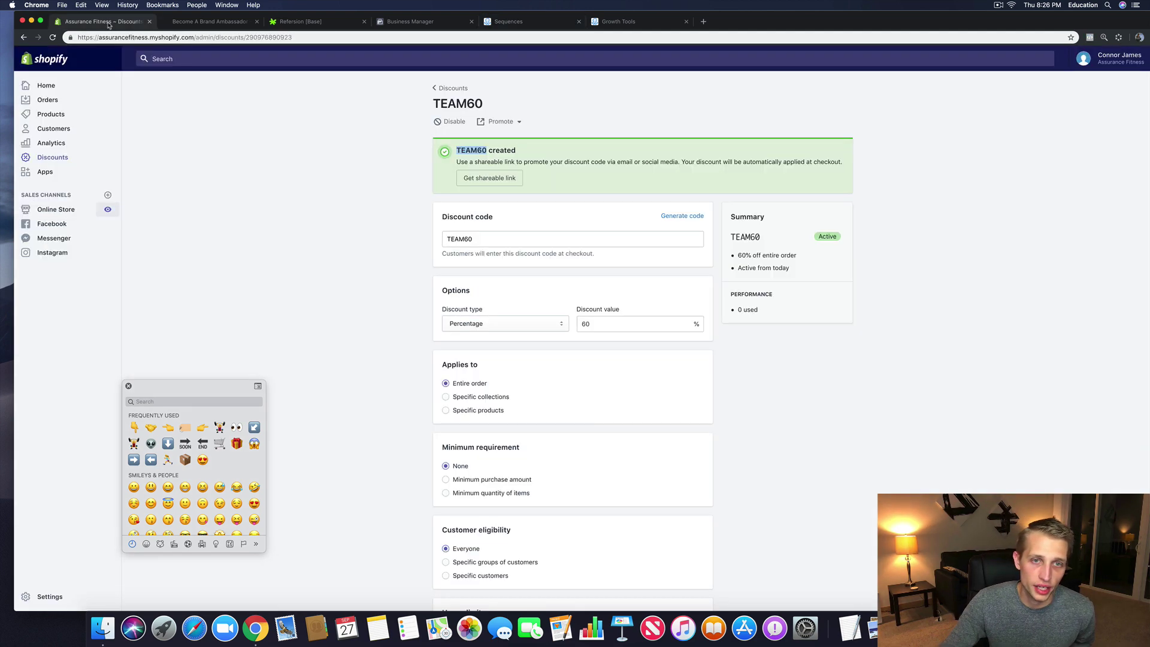
pyautogui.click(489, 178)
pyautogui.click(711, 364)
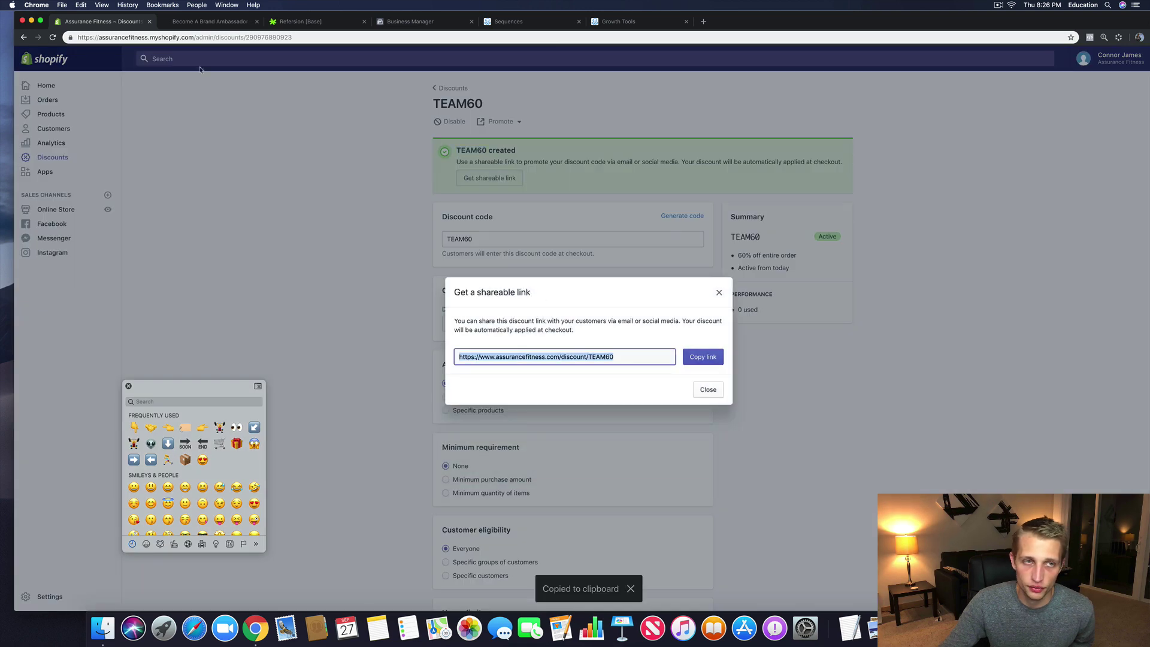
pyautogui.click(171, 23)
pyautogui.click(179, 37)
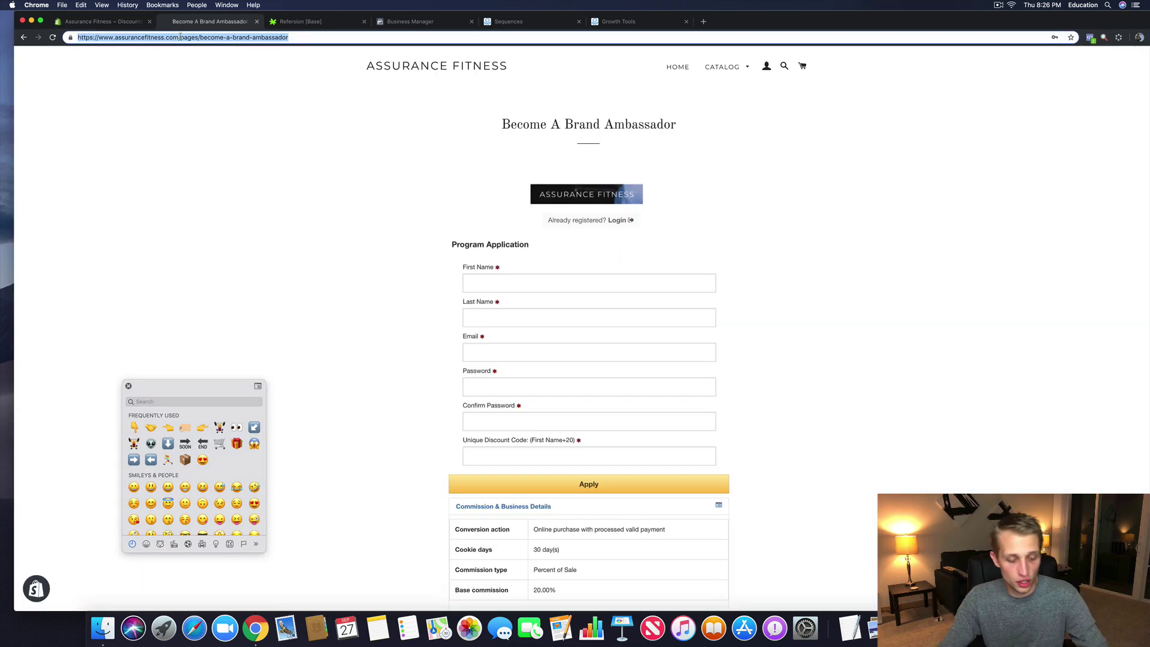
pyautogui.press('super+v')
pyautogui.write('?')
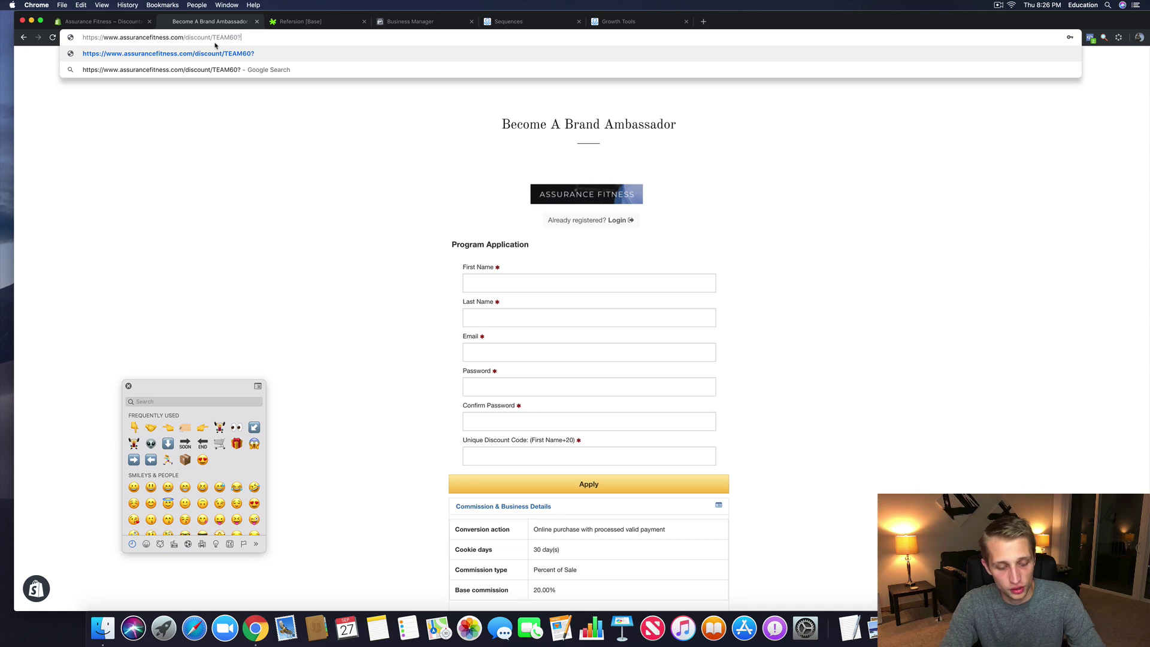
pyautogui.write('redirect')
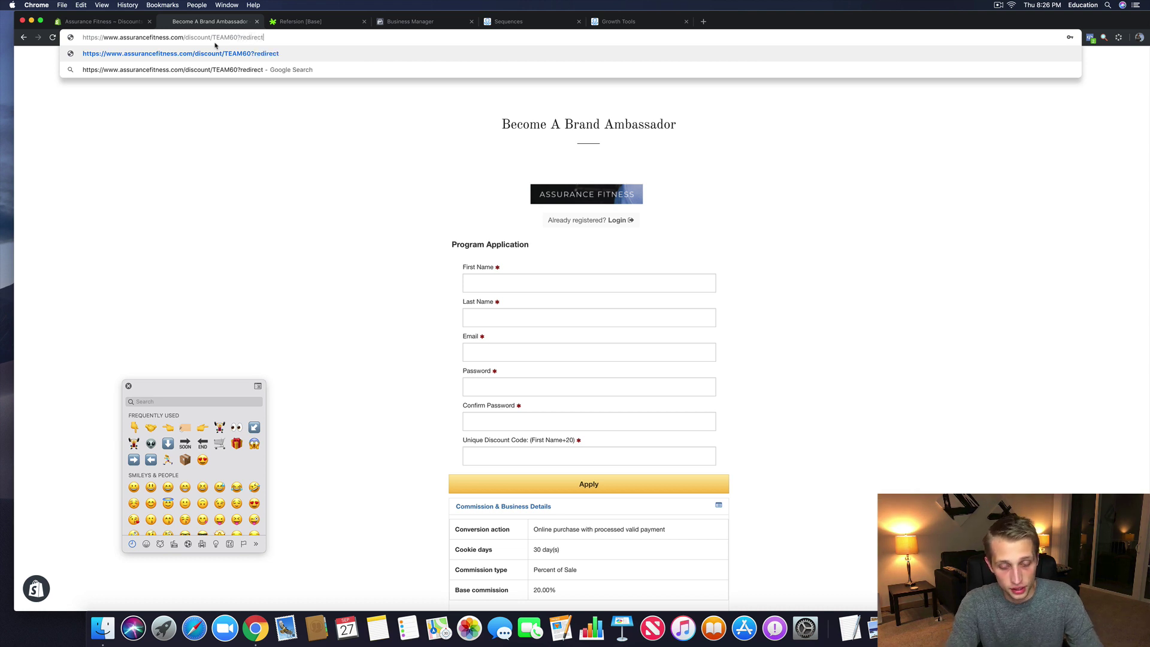
pyautogui.write('=/')
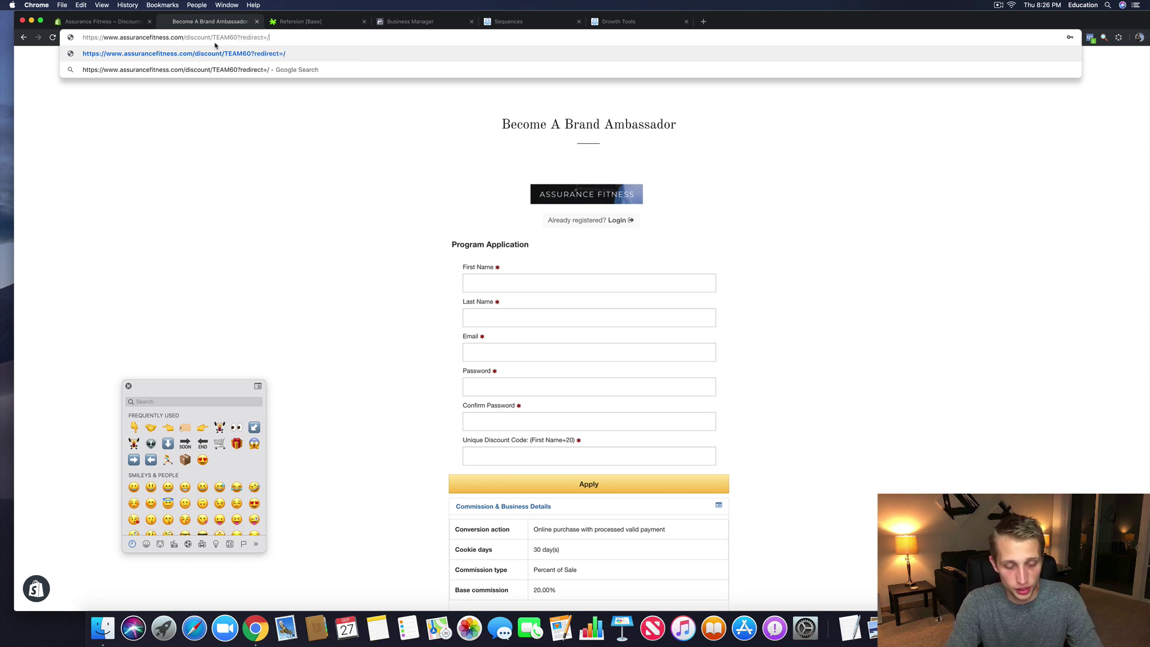
pyautogui.write('collections')
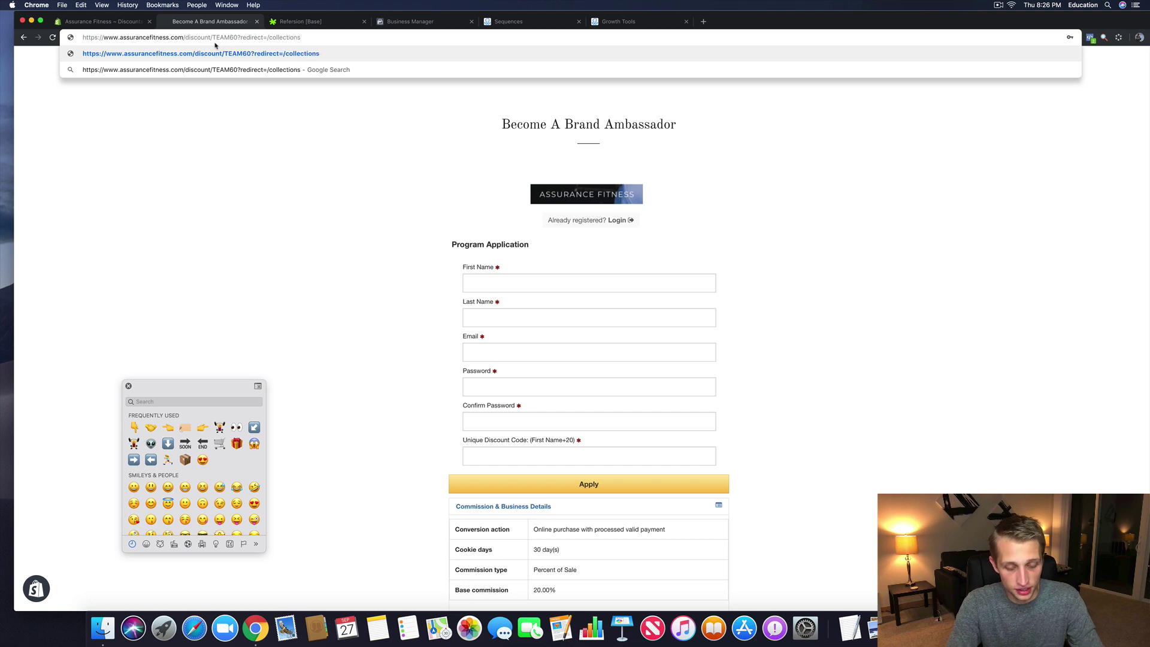
pyautogui.write('/catalog')
pyautogui.press('super+a')
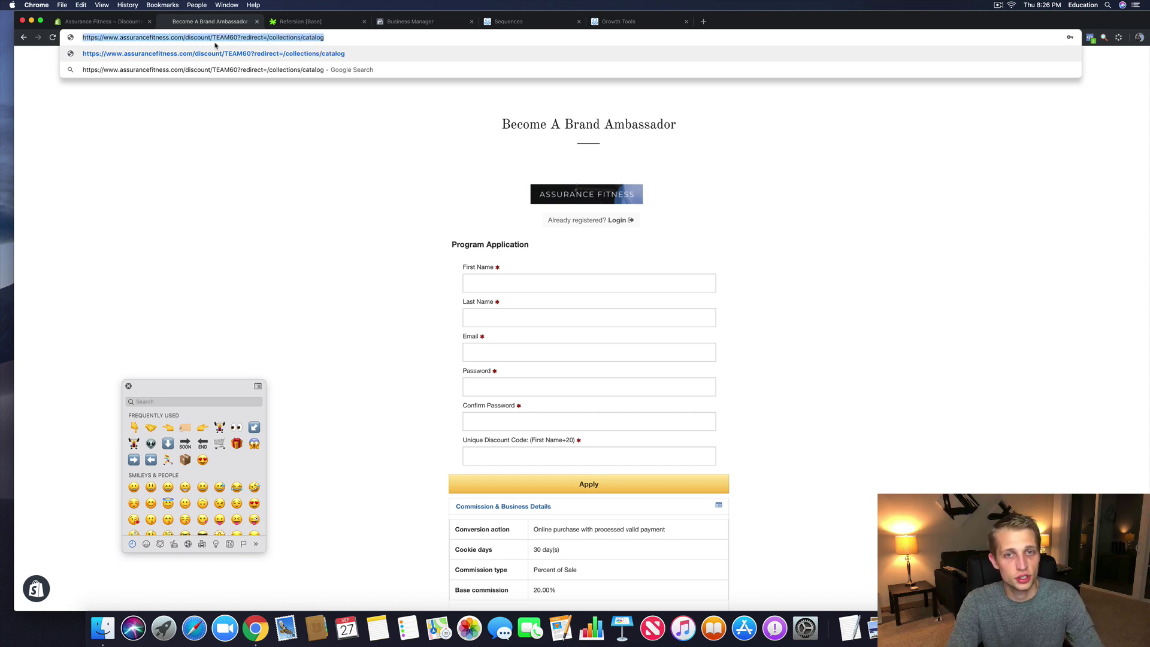
pyautogui.press('Return')
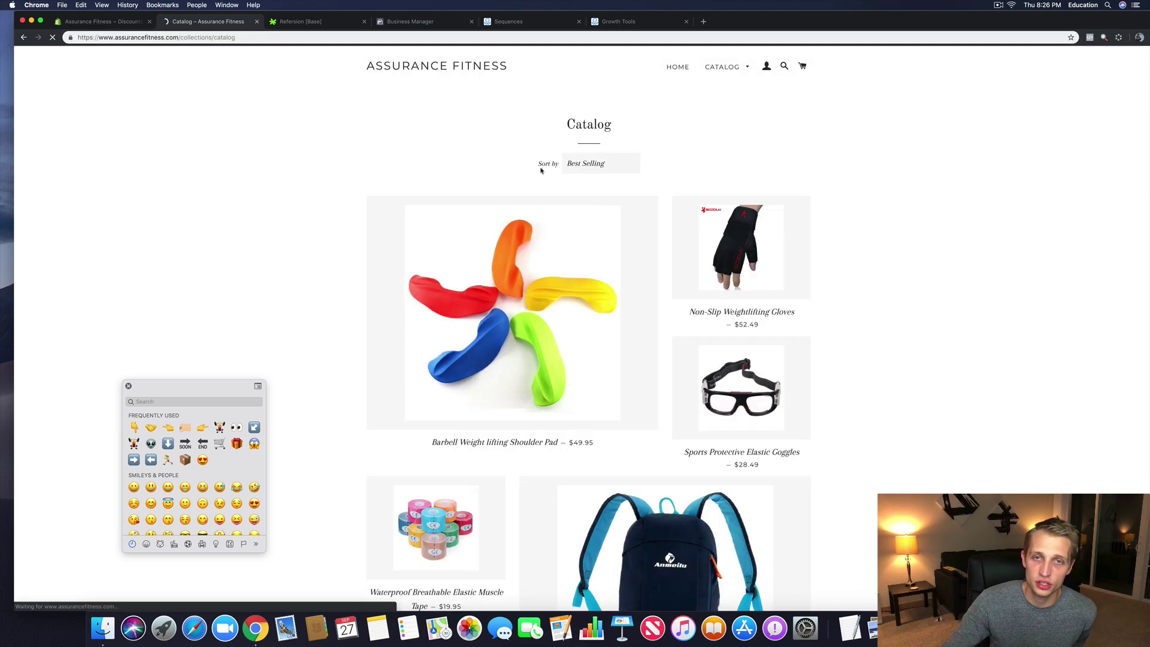
# Step: Take the Barbell Weight lifting Shoulder Pad to checkout and check the TEAM60 discount in the order summary in a mobile-size view
pyautogui.click(503, 322)
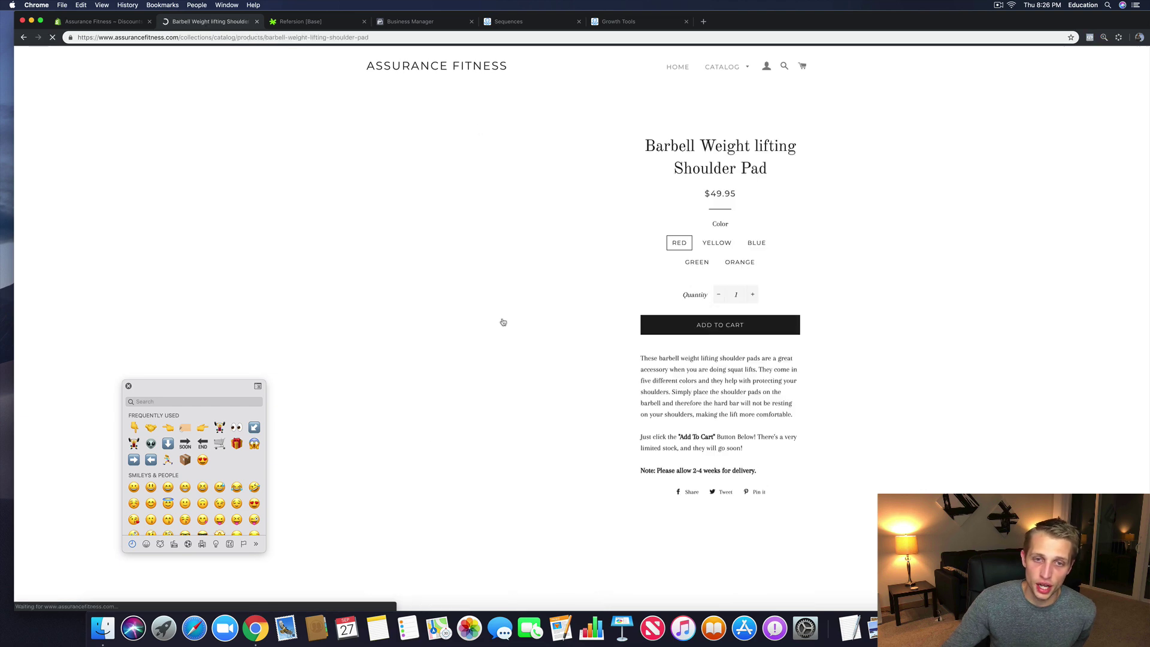
pyautogui.click(718, 324)
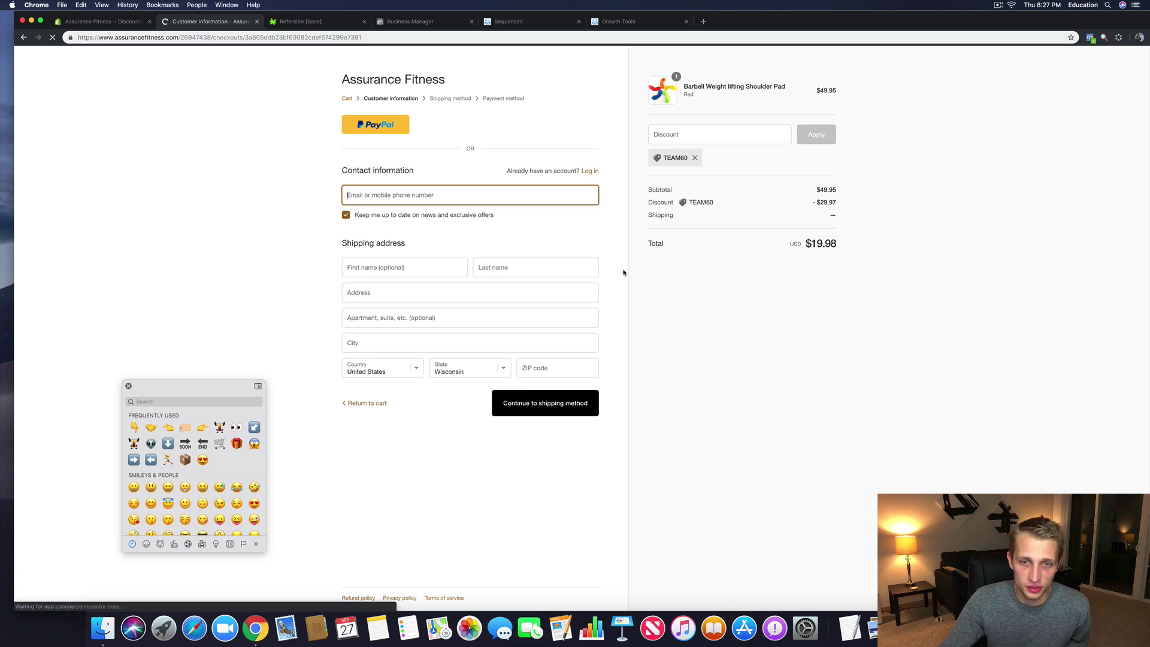
pyautogui.rightClick(667, 284)
pyautogui.click(689, 368)
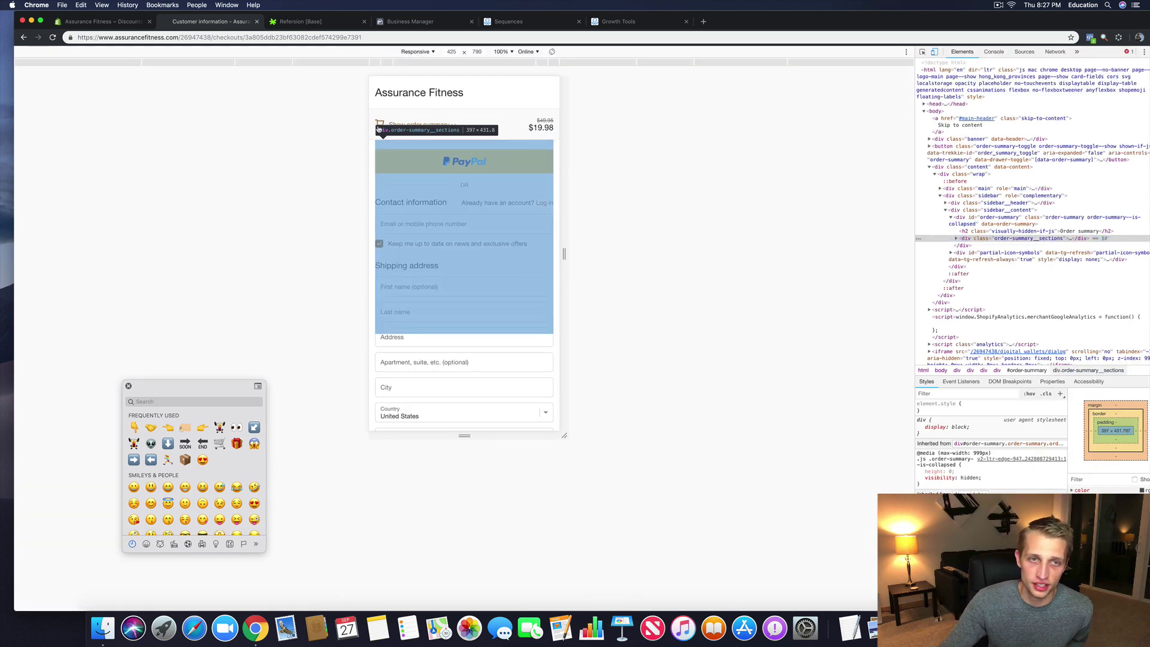
pyautogui.click(452, 124)
pyautogui.click(452, 125)
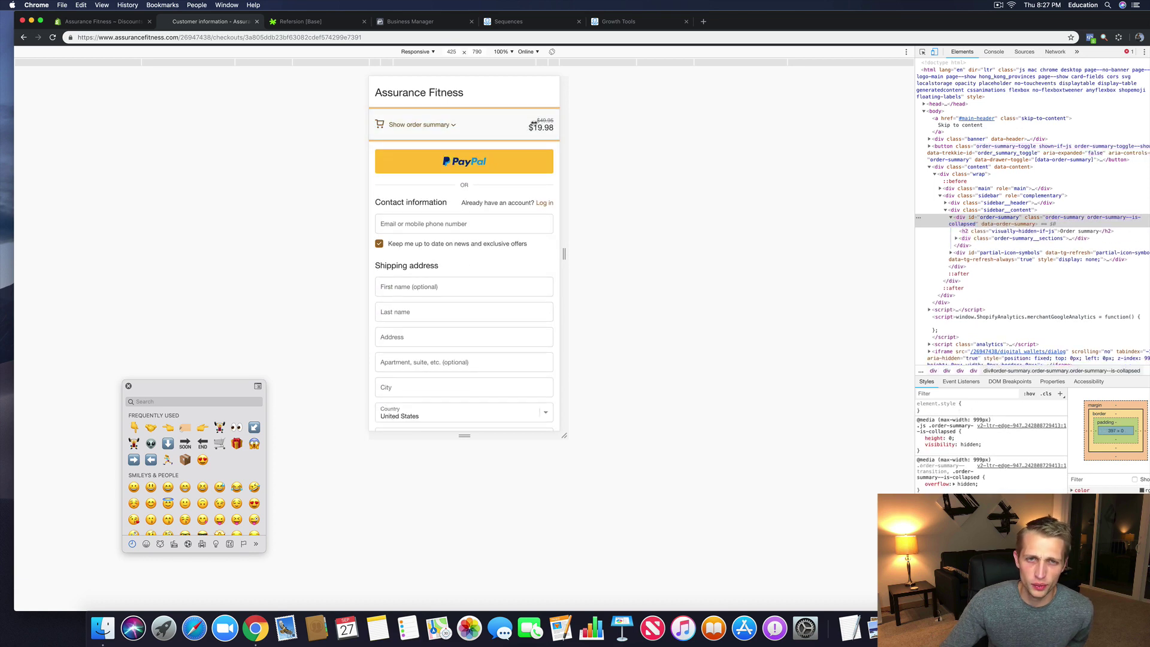
pyautogui.click(414, 125)
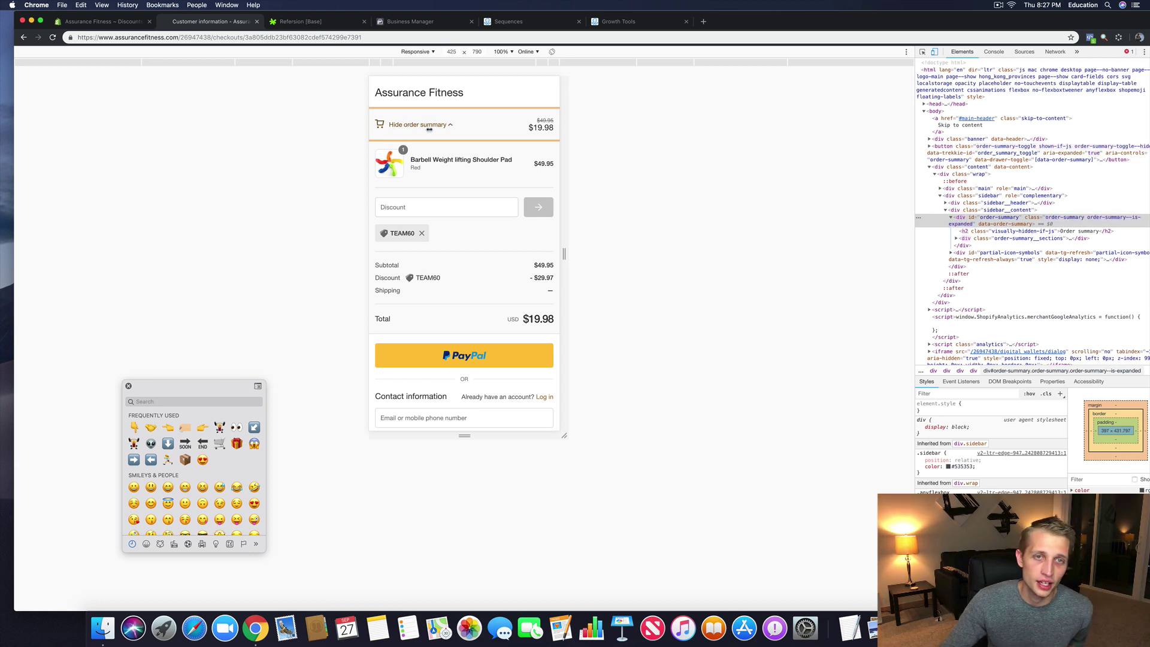
pyautogui.click(507, 126)
pyautogui.click(112, 21)
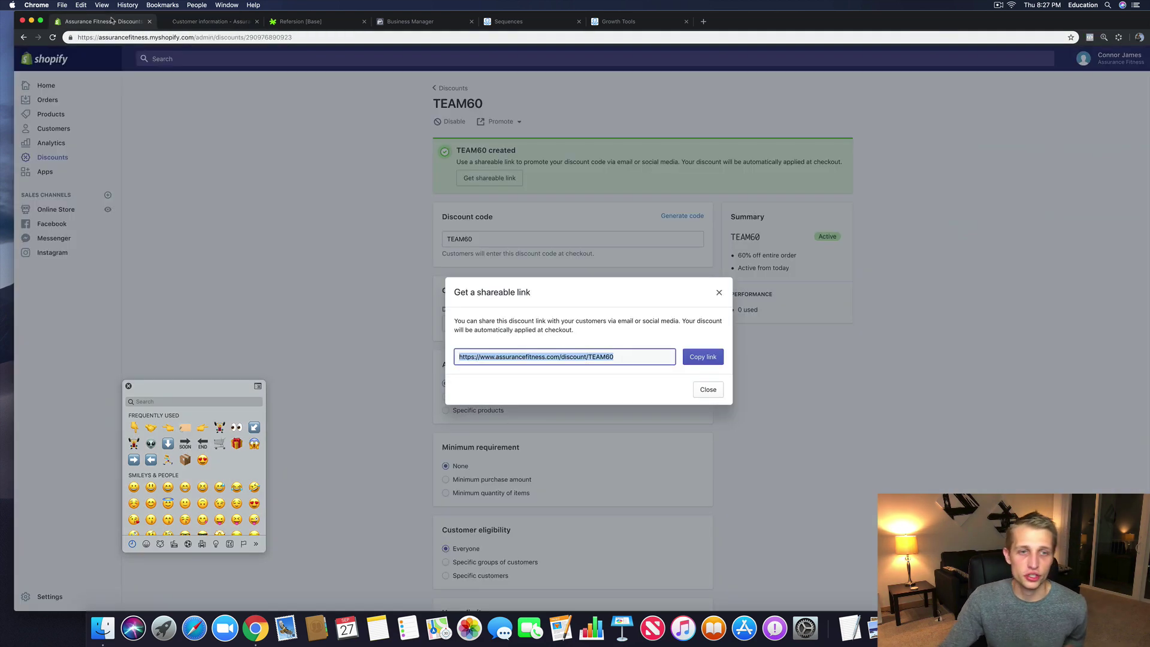
pyautogui.click(209, 21)
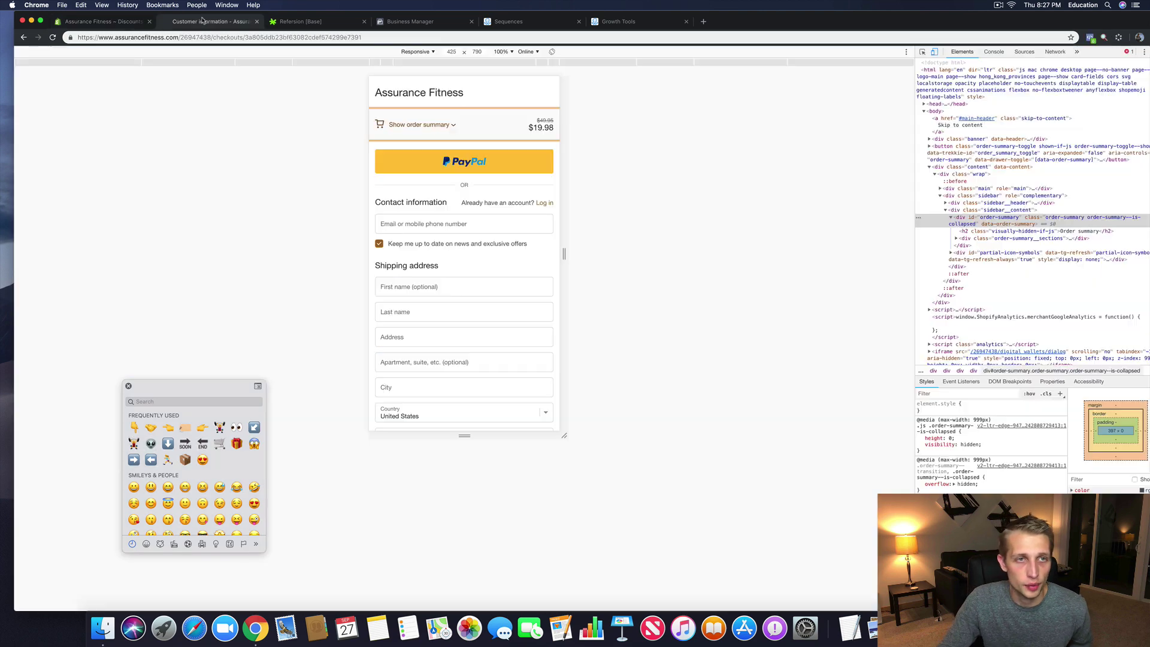
pyautogui.click(399, 22)
pyautogui.click(562, 23)
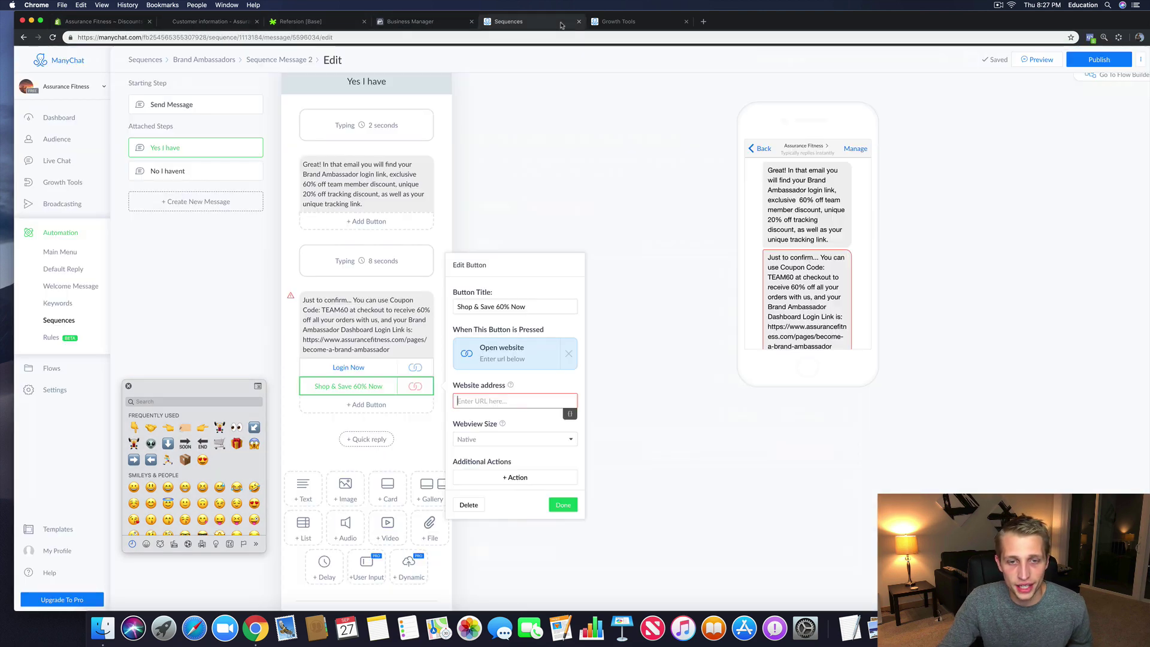
pyautogui.click(491, 402)
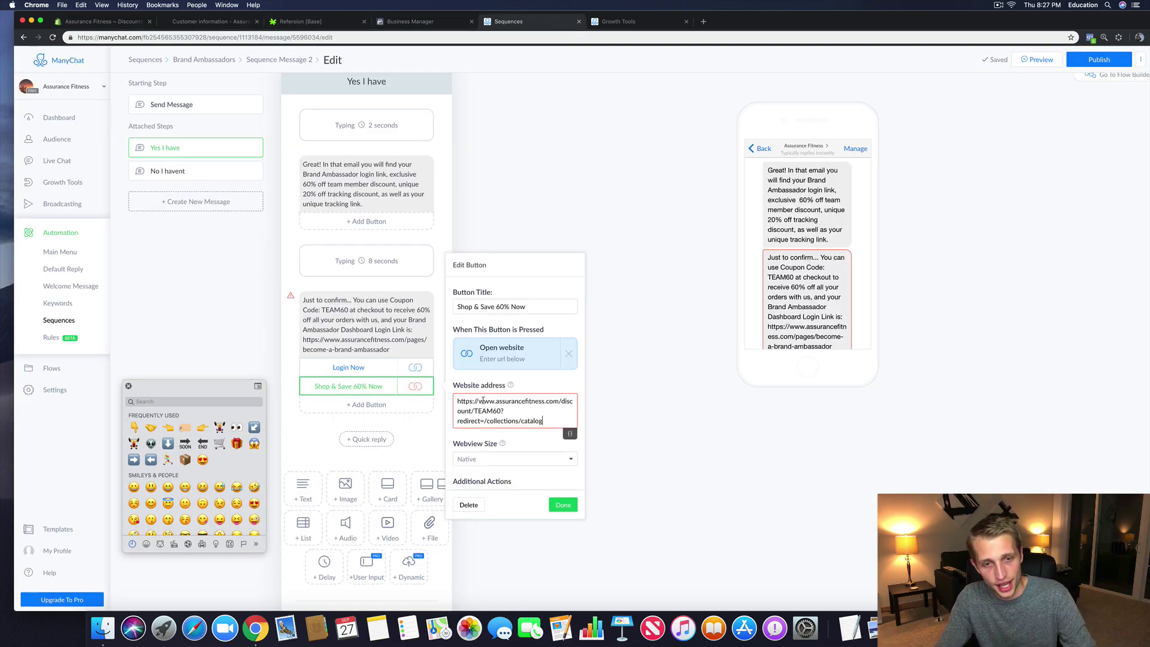
pyautogui.press('cmd+v')
pyautogui.click(514, 459)
pyautogui.click(479, 473)
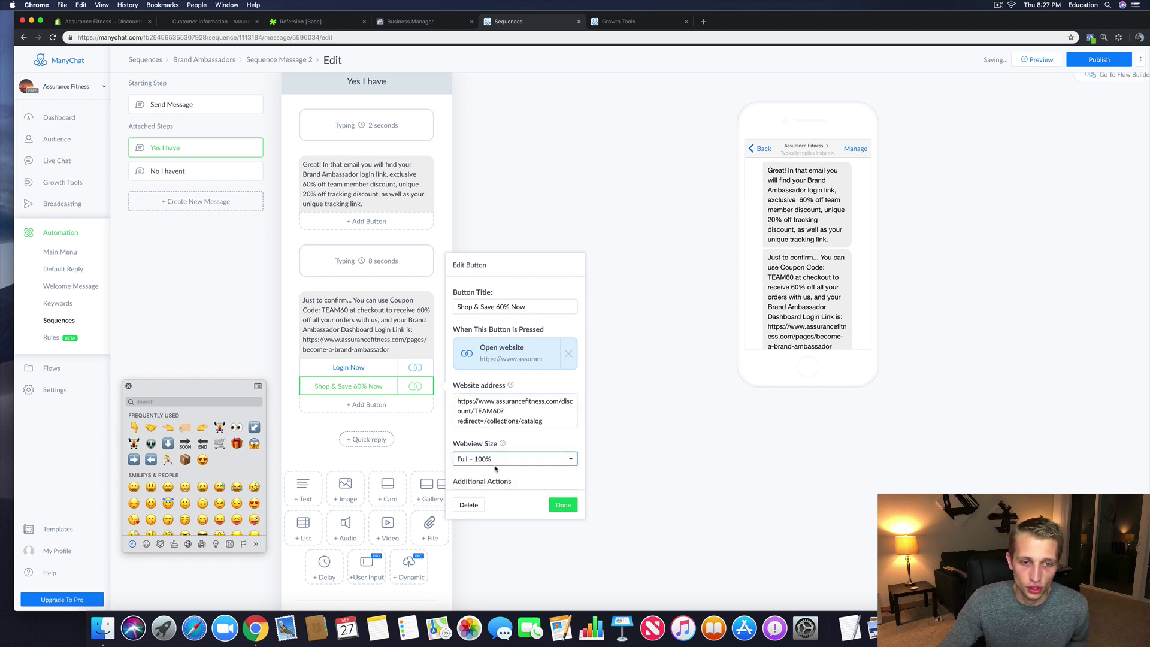
pyautogui.click(563, 506)
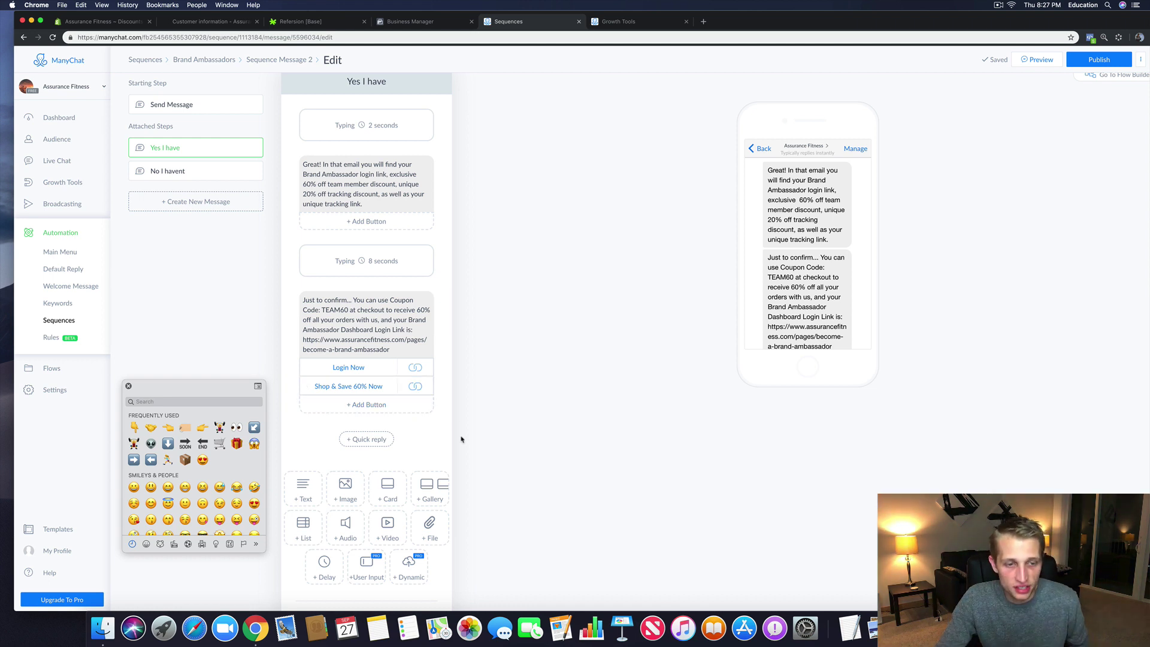
# Step: Add a 10-second typing delay after the coupon code message
pyautogui.click(324, 566)
pyautogui.click(376, 436)
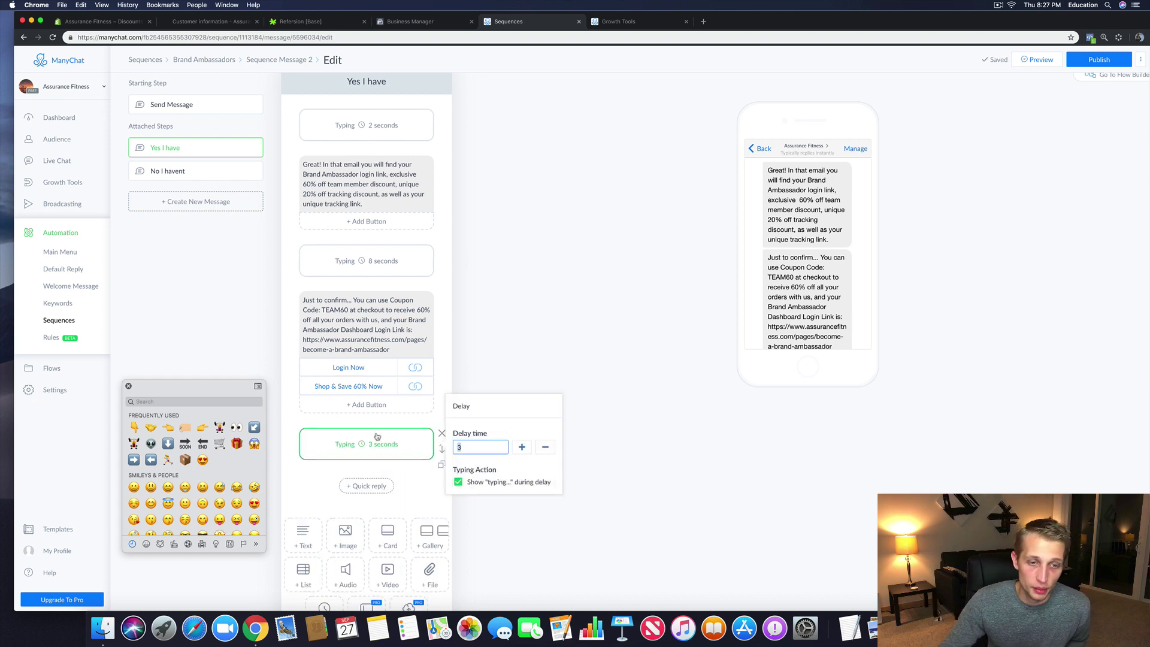
pyautogui.write('10')
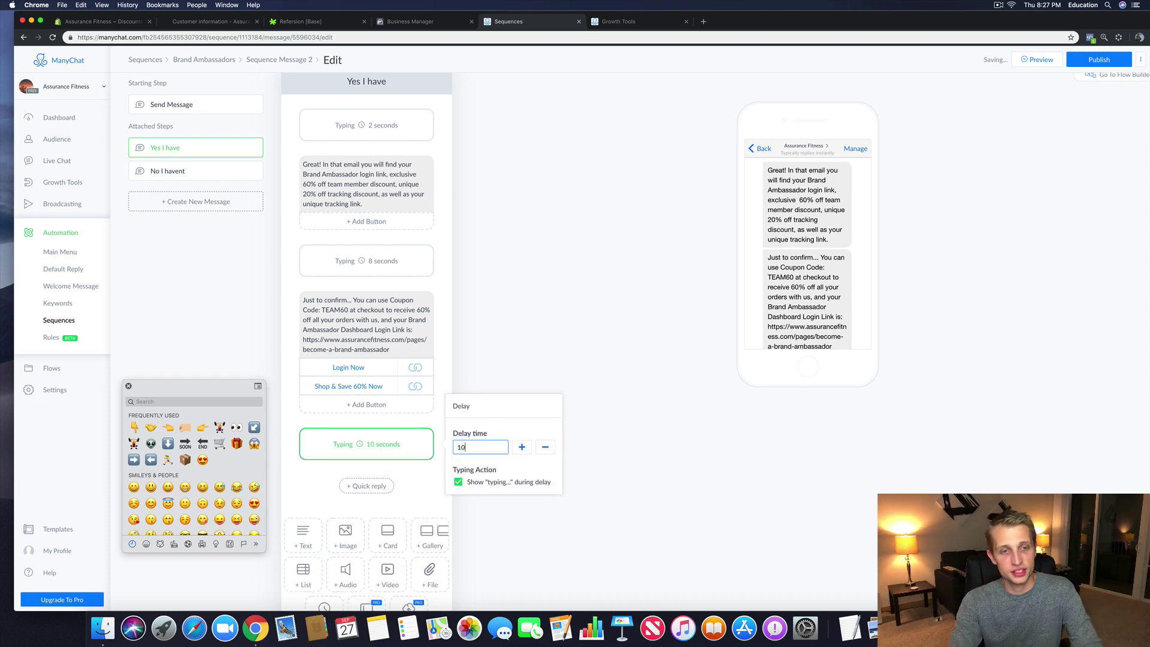
pyautogui.click(653, 492)
# Step: Add an empty text block below the 10-second typing delay
pyautogui.scroll(-3, 652, 492)
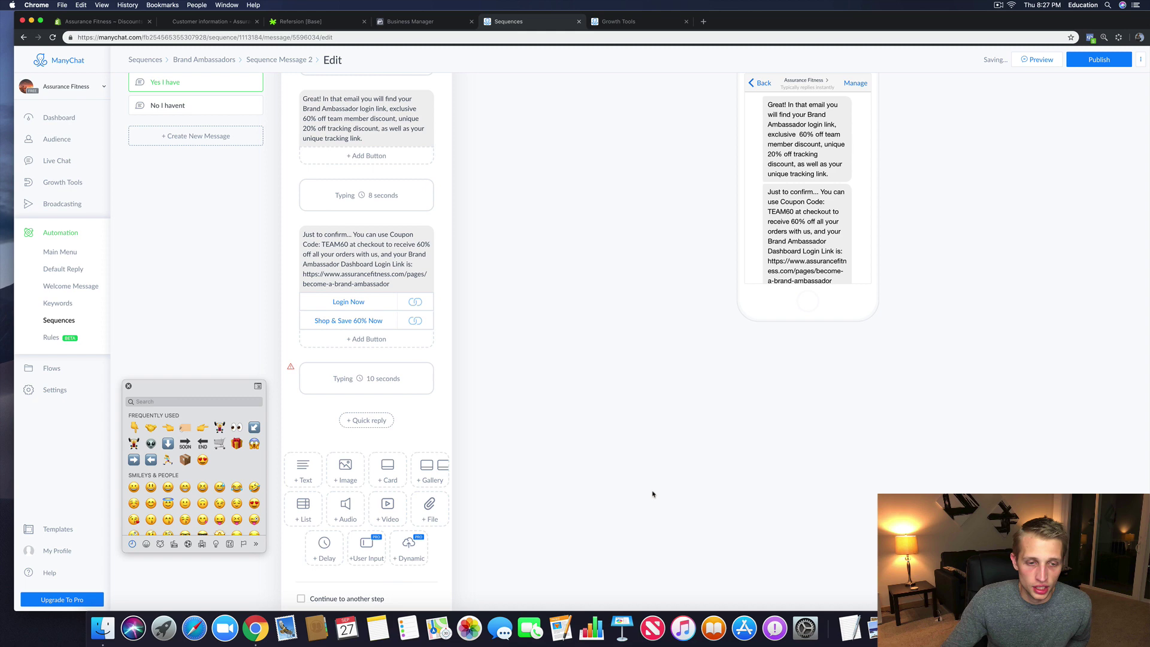
pyautogui.click(315, 461)
pyautogui.click(323, 424)
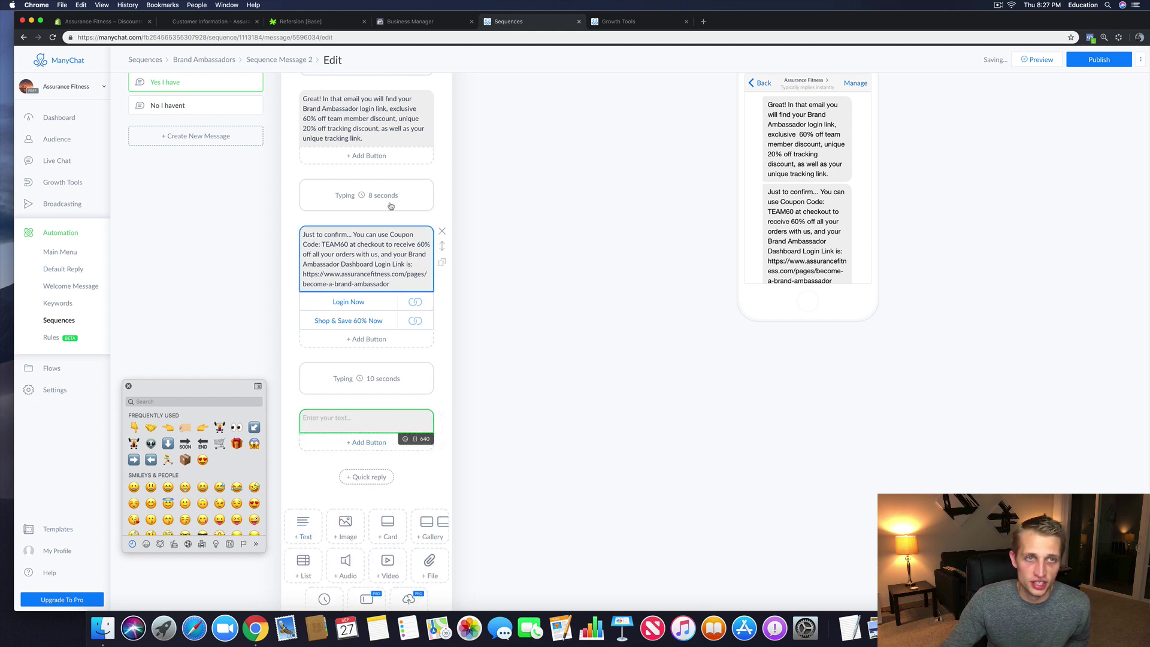
# Step: Switch to Refersion to view its messaging area, check the Brand Ambassadors growth tool, and return to the ManyChat sequence message
pyautogui.click(316, 23)
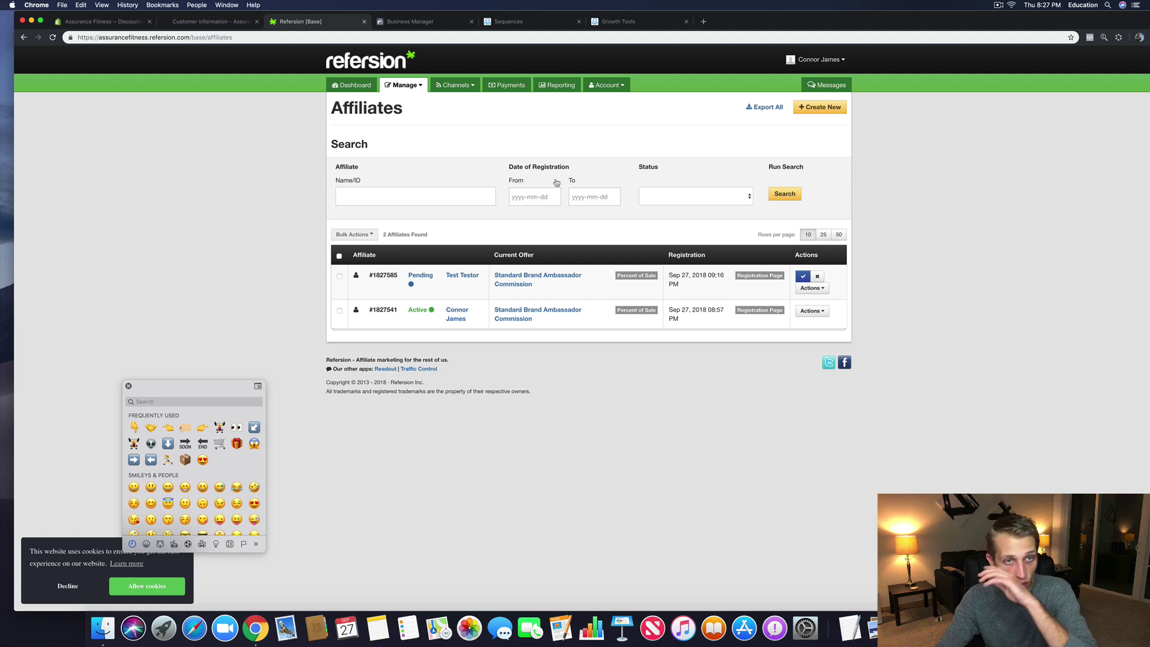
pyautogui.click(810, 87)
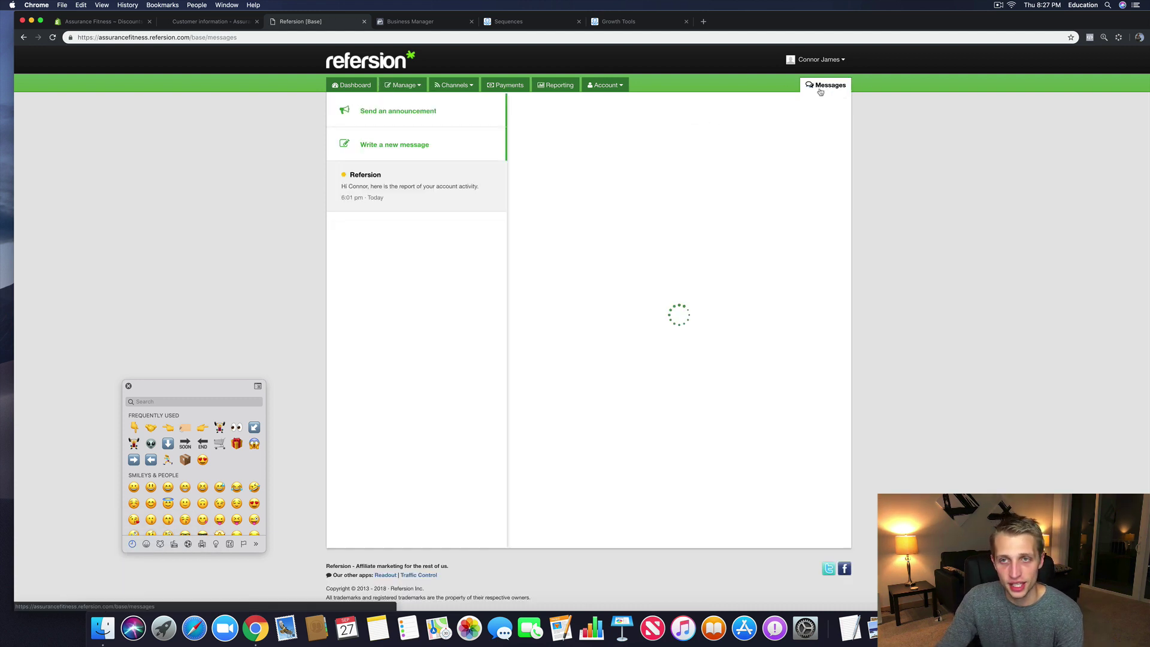
pyautogui.click(222, 21)
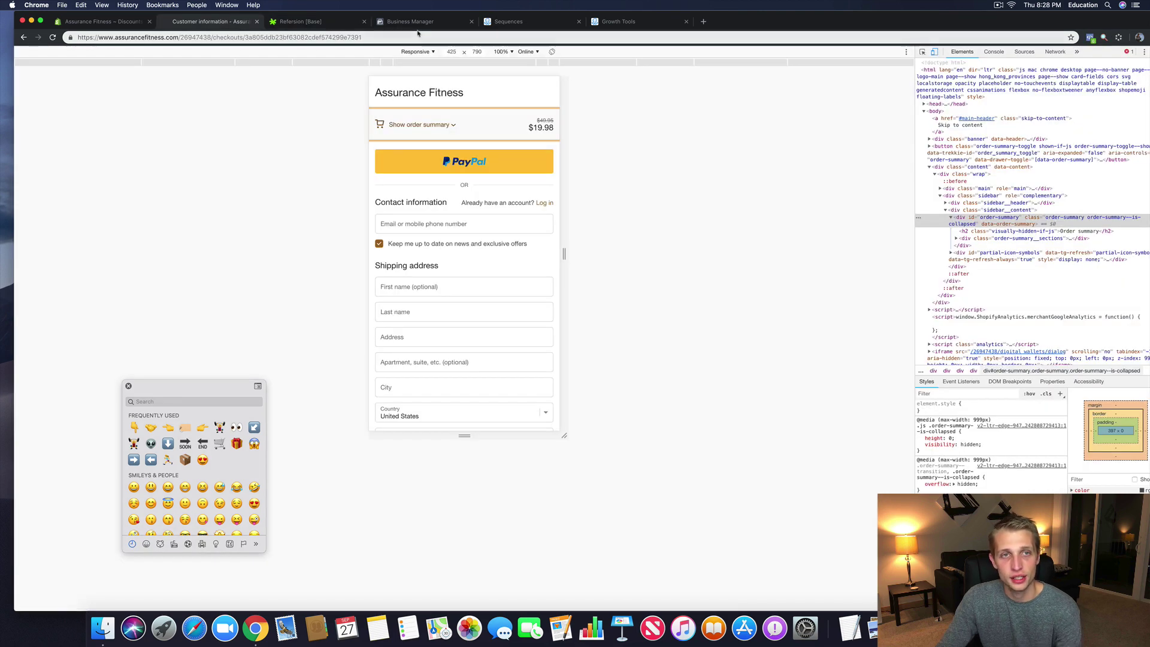
pyautogui.click(606, 22)
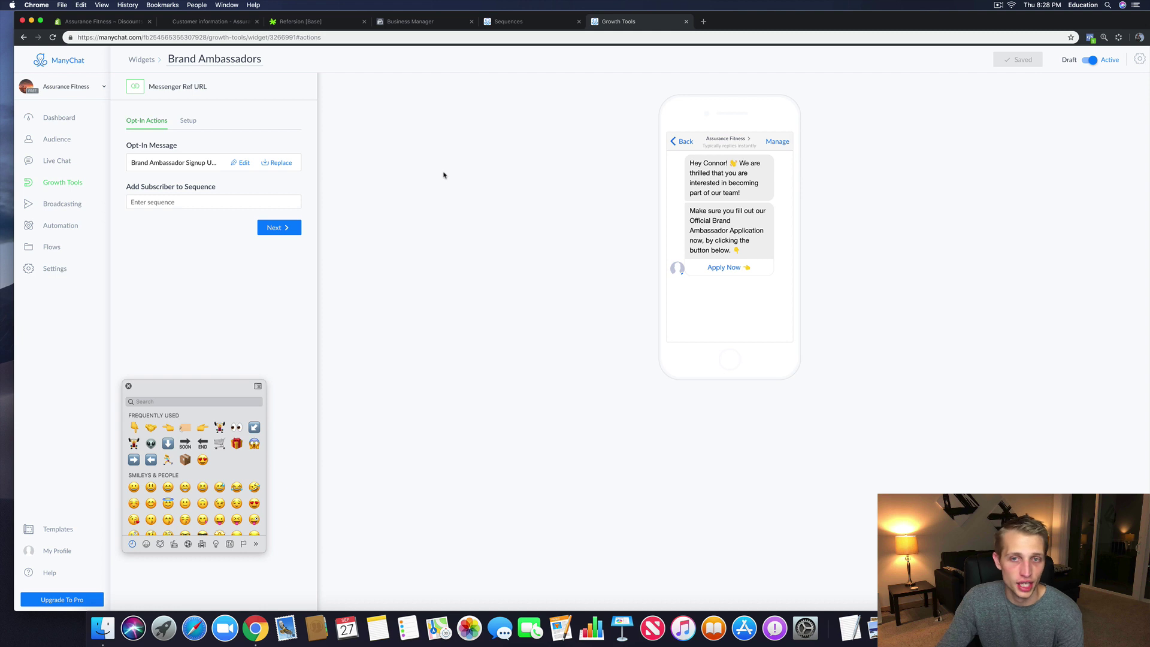
pyautogui.click(509, 22)
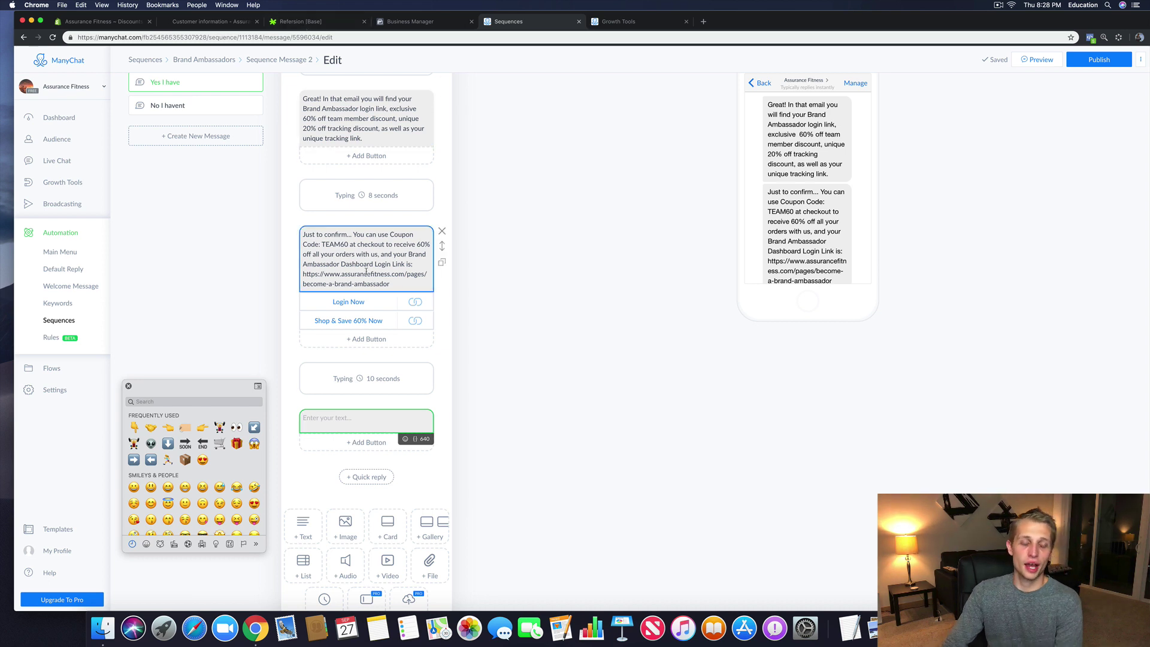
# Step: Begin the text block after the 10-second delay with "If you have any questions or concerns at all regarding our Brand Ambassador Program,"
pyautogui.click(340, 427)
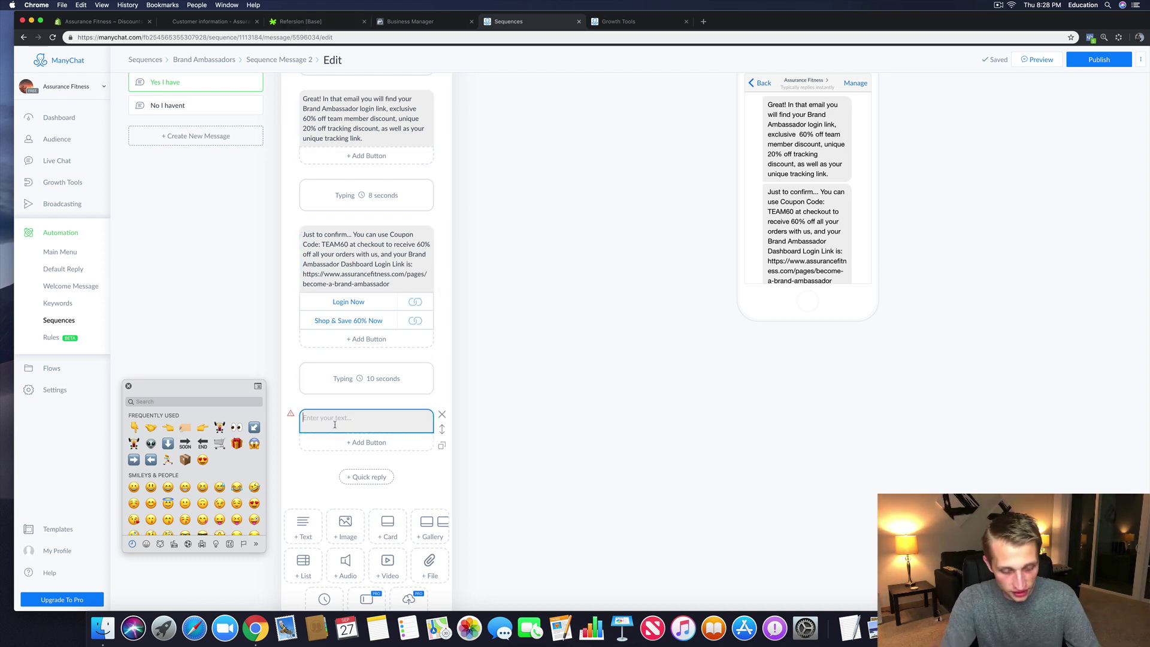
pyautogui.write('If you have any')
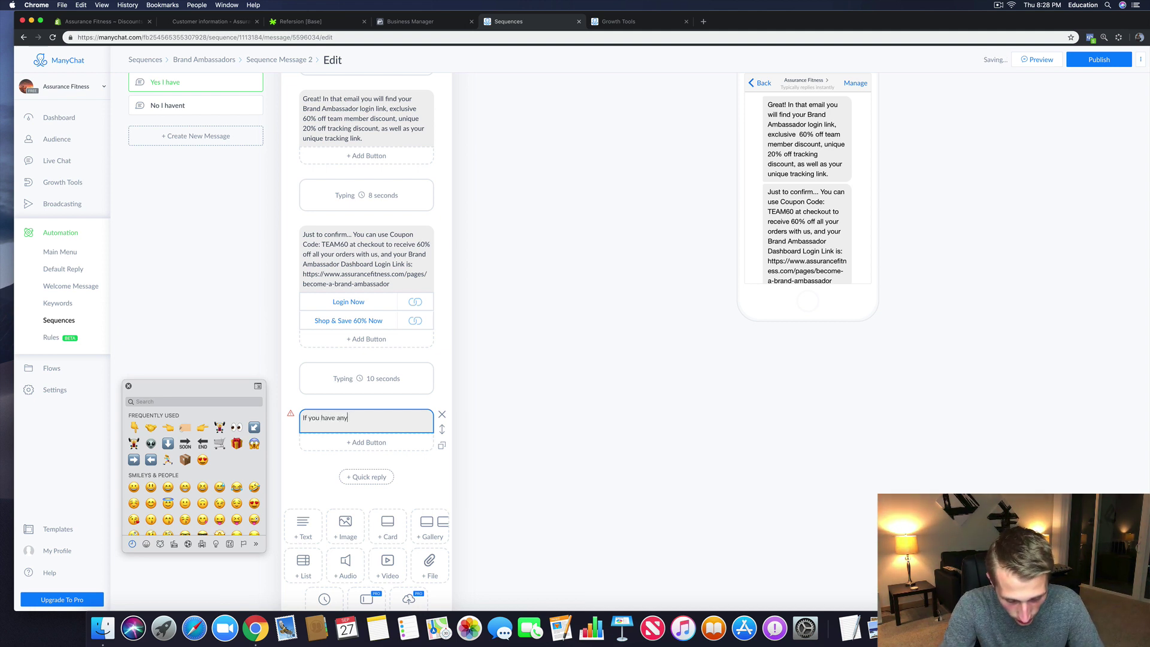
pyautogui.write(' ques')
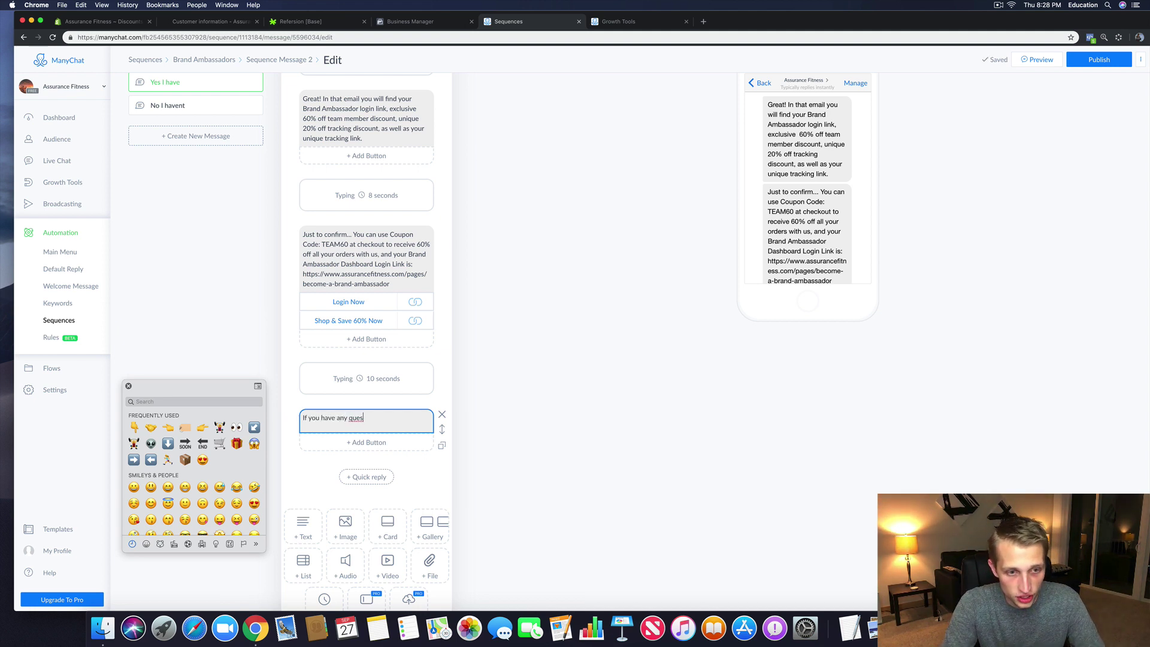
pyautogui.write('tions or conc')
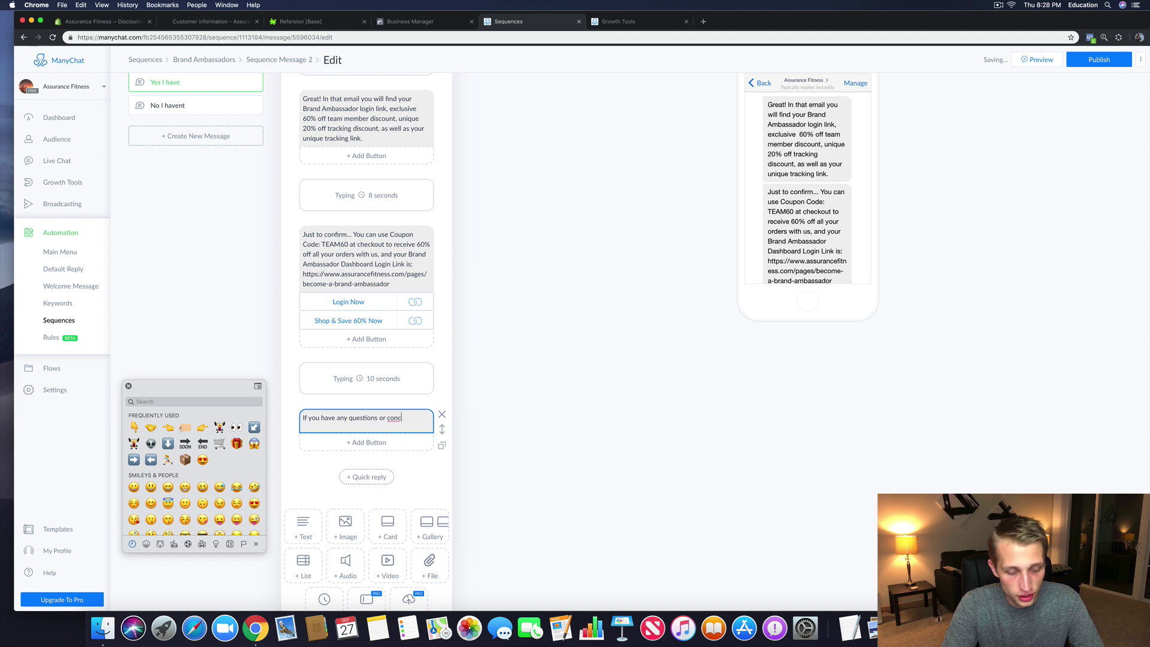
pyautogui.write('erns at all regarding ouir ')
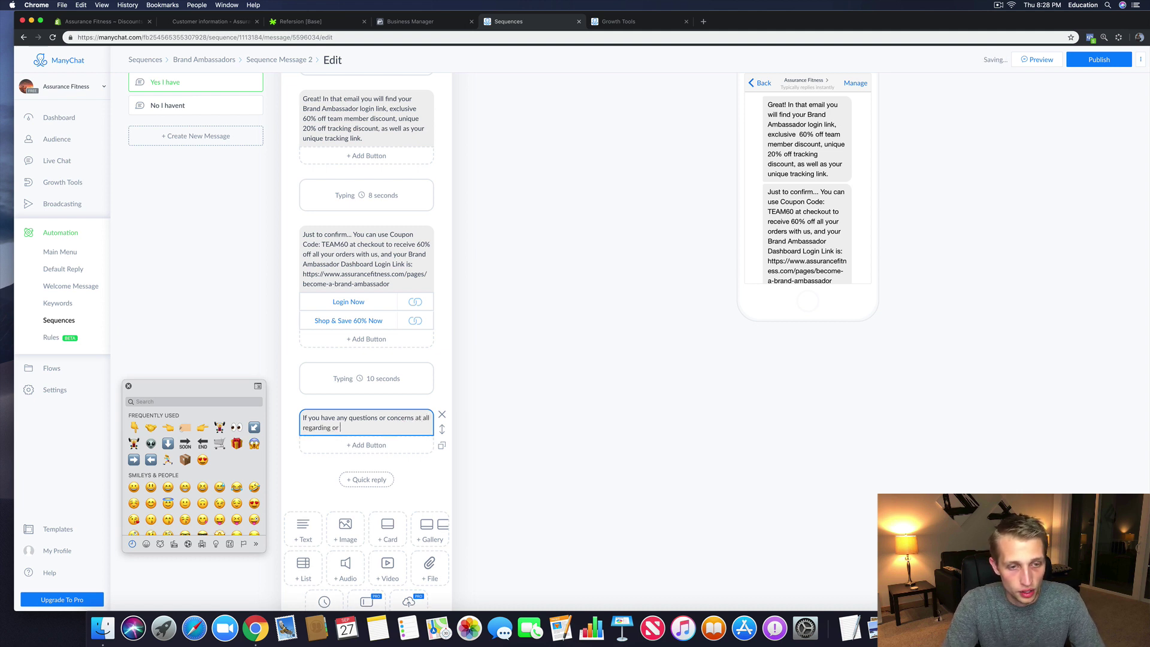
pyautogui.write(' Bra')
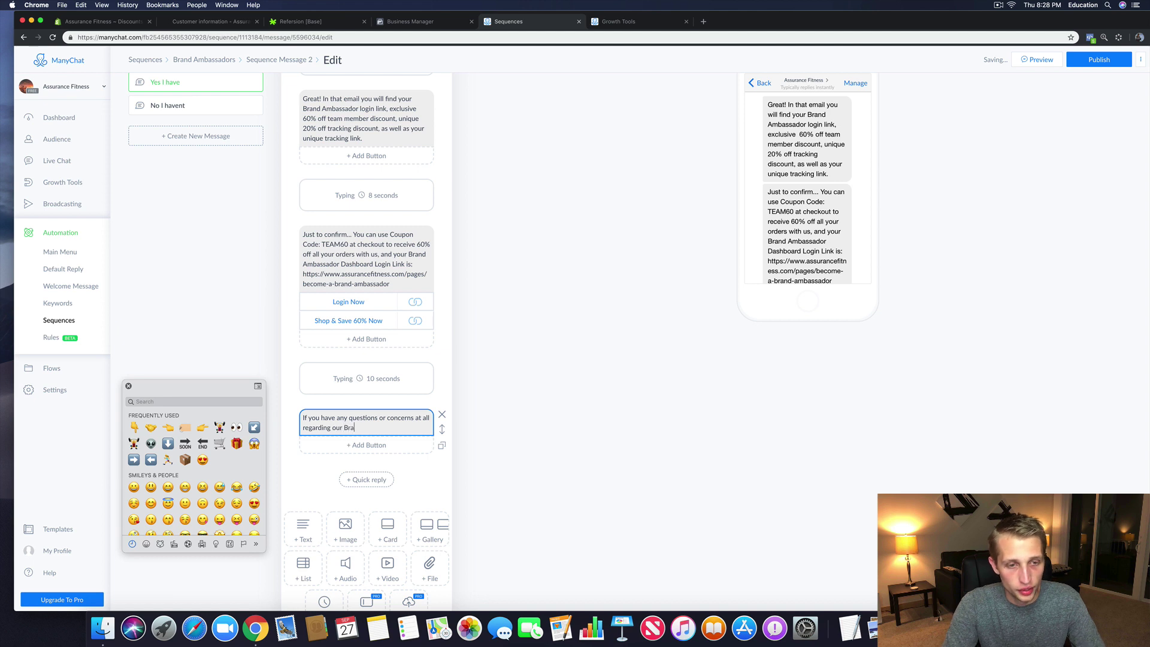
pyautogui.write('nd Ambassafor')
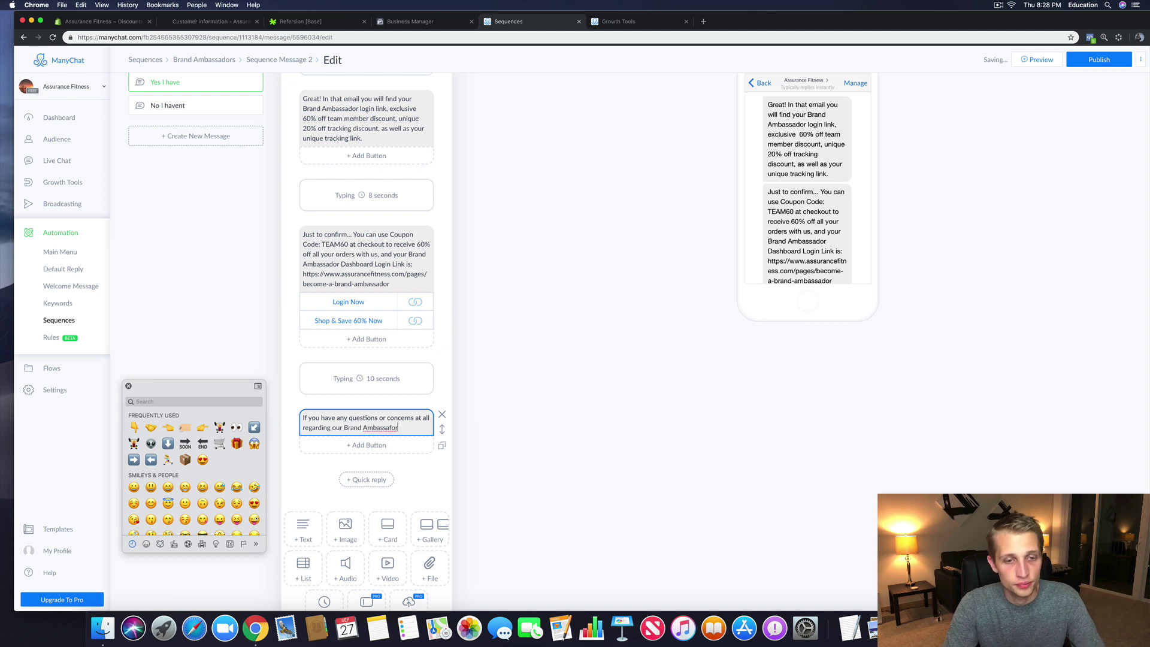
pyautogui.press('BackSpace')
pyautogui.press('BackSpace')
pyautogui.write('dor Program.')
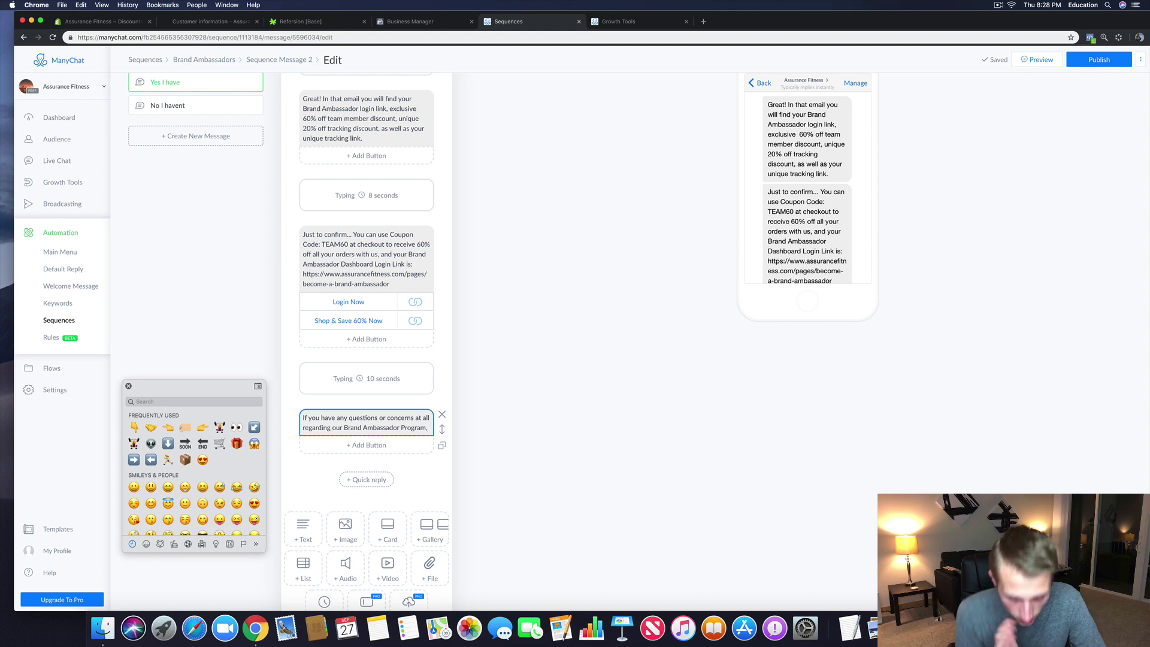
# Step: Continue the closing support message with "please reach out inside your Brand Ambassador Dashboard at:"
pyautogui.press('Return')
pyautogui.write('please rea')
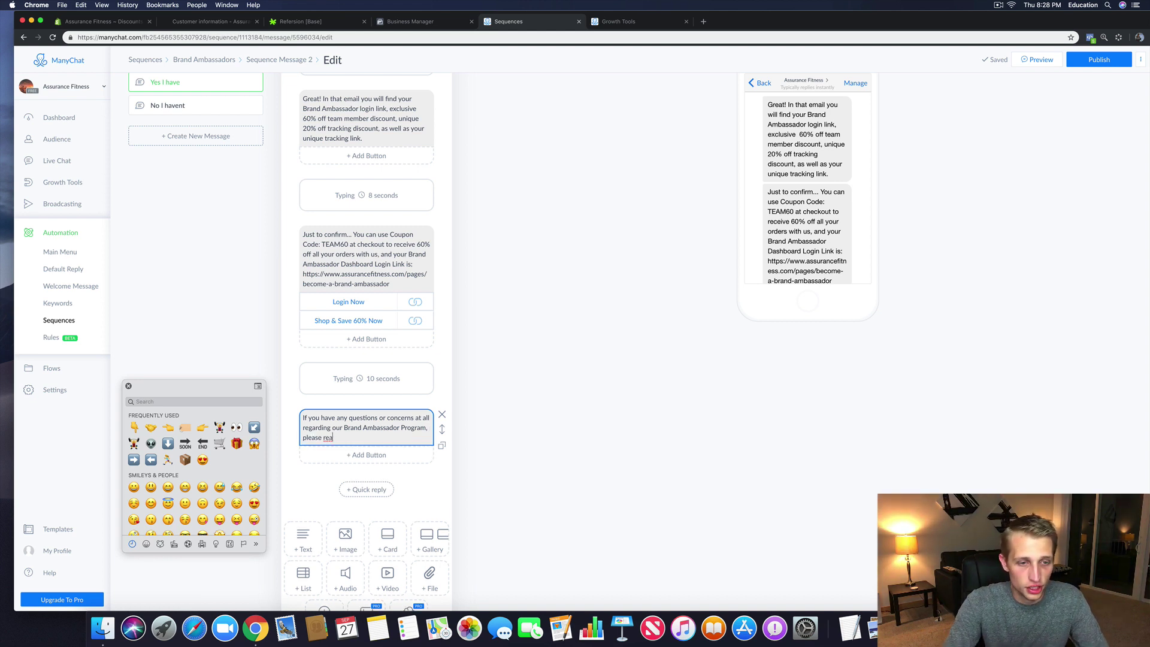
pyautogui.write('ch out inside ')
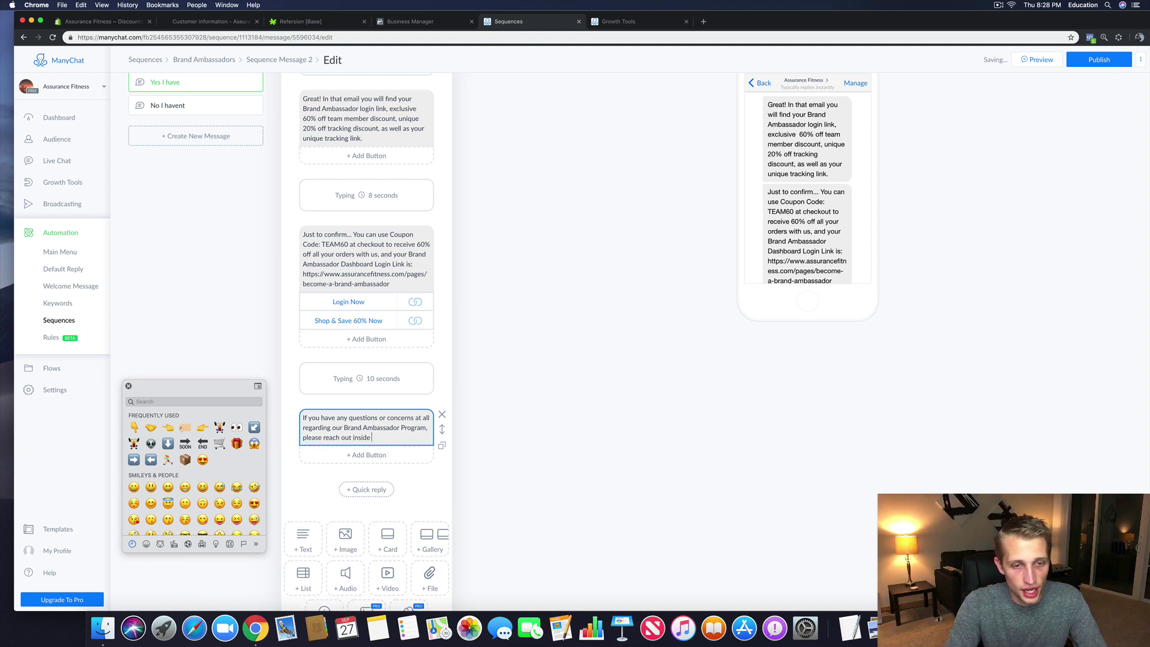
pyautogui.write('your bran')
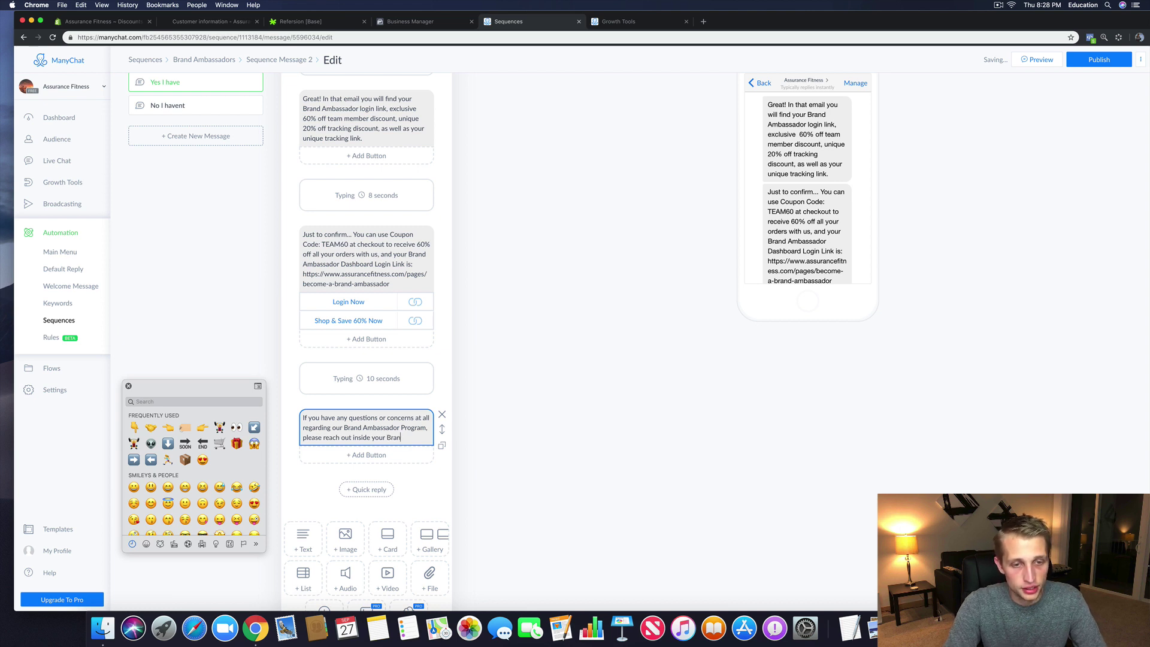
pyautogui.write('d Ambassaf')
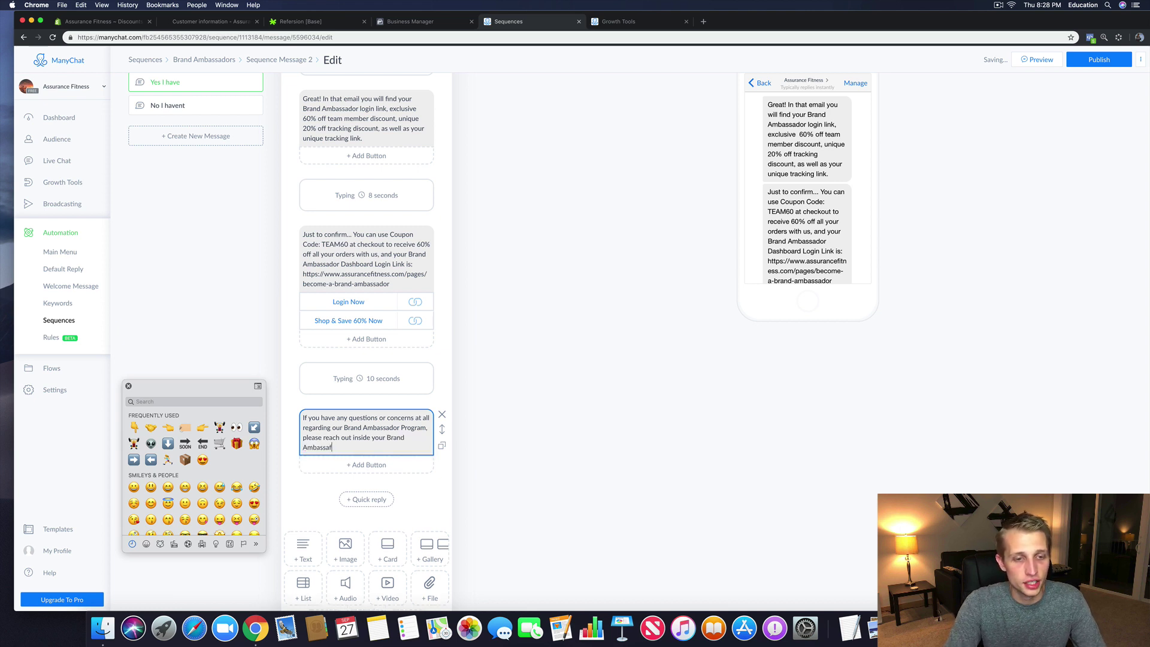
pyautogui.press('BackSpace')
pyautogui.write('dor Dash')
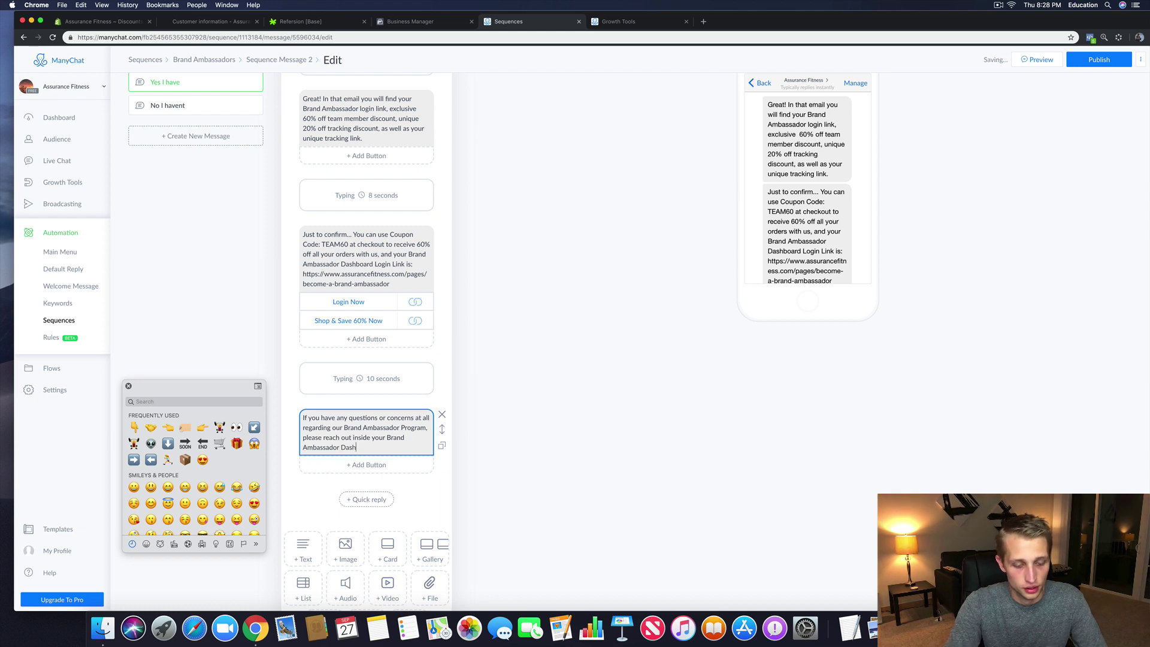
pyautogui.write('board at')
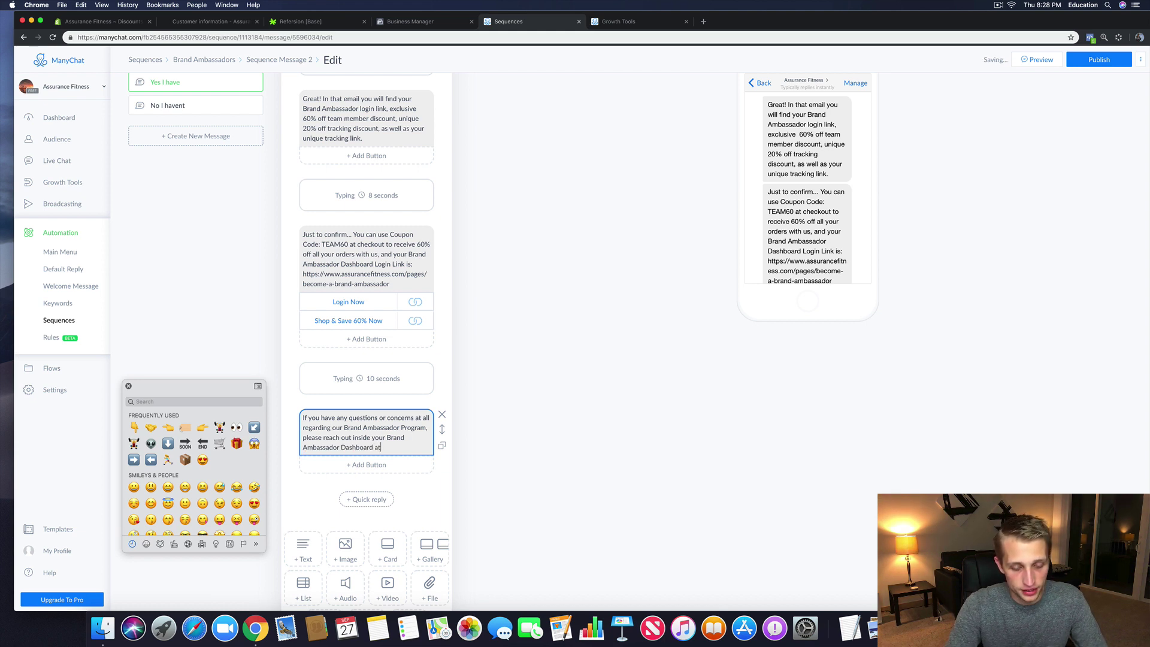
pyautogui.write(':')
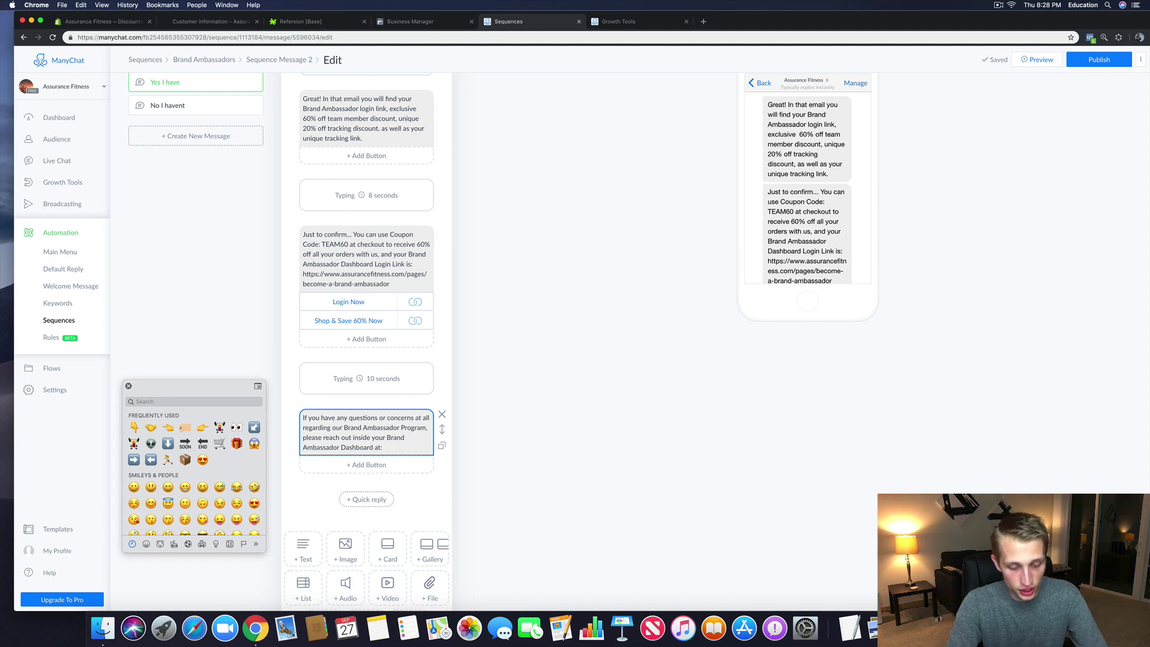
# Step: Select the dashboard login link in the coupon code message, and return the Assurance Fitness store from checkout to its Become A Brand Ambassador page
pyautogui.click(316, 290)
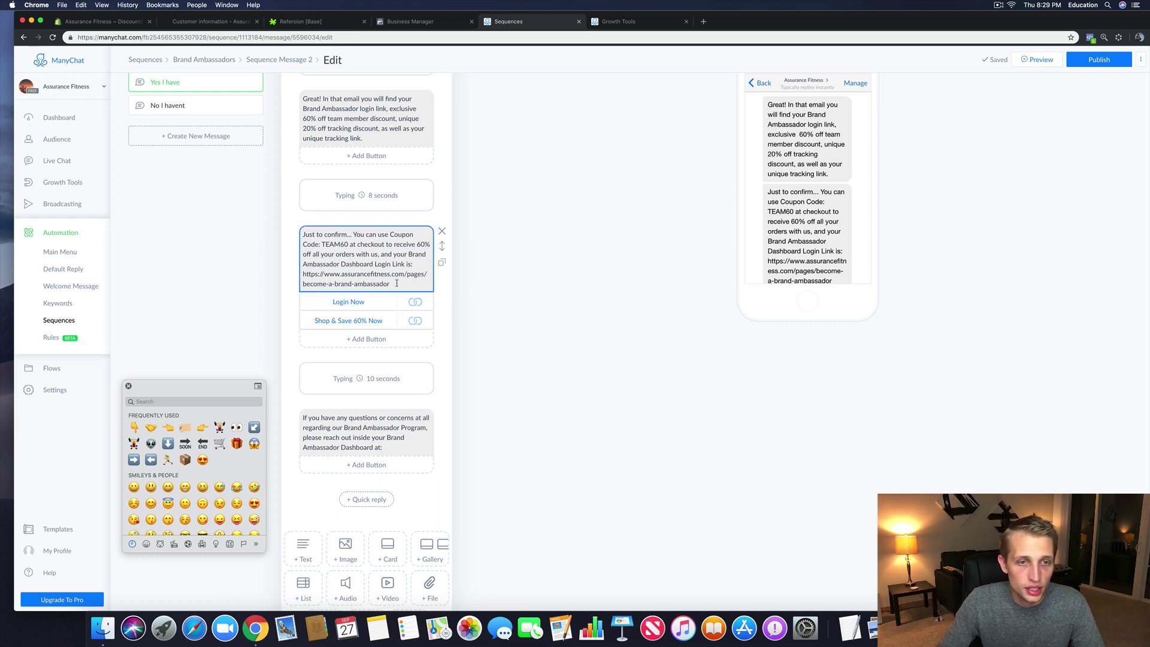
pyautogui.moveTo(396, 283); pyautogui.dragTo(303, 274)
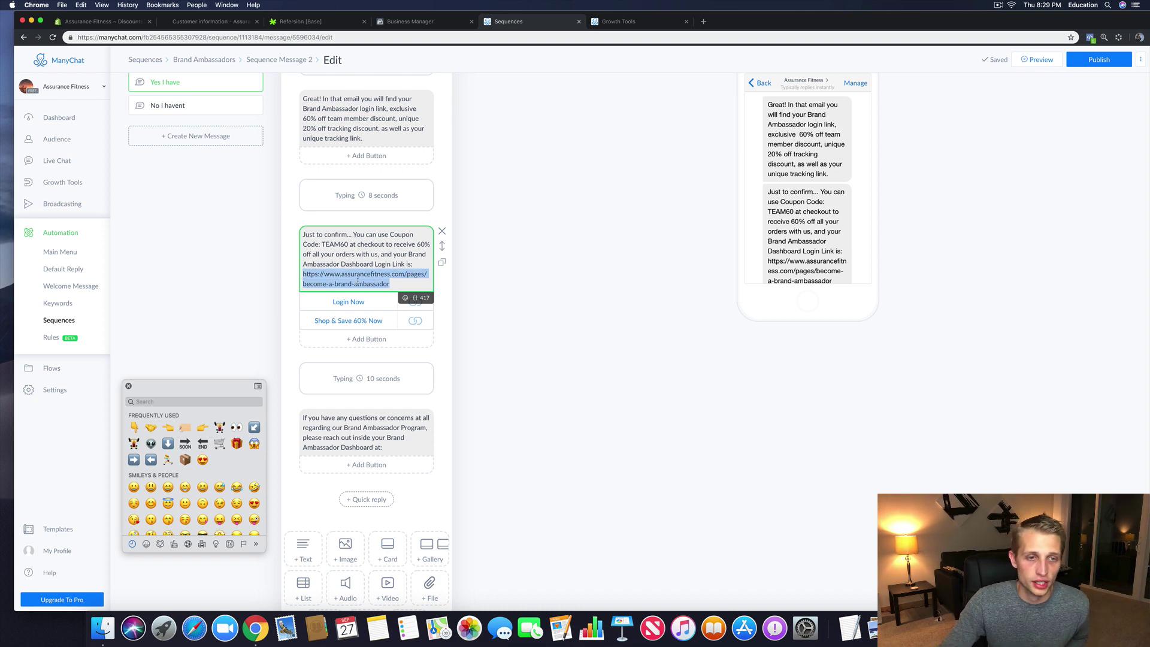
pyautogui.click(213, 24)
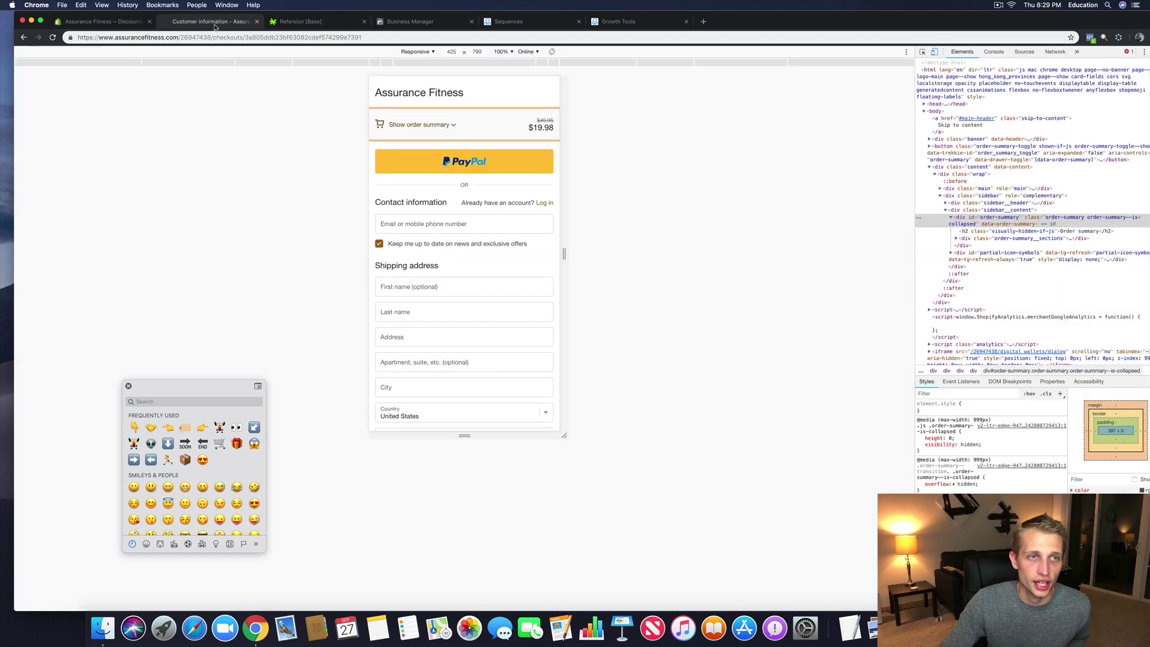
pyautogui.click(111, 24)
pyautogui.click(216, 21)
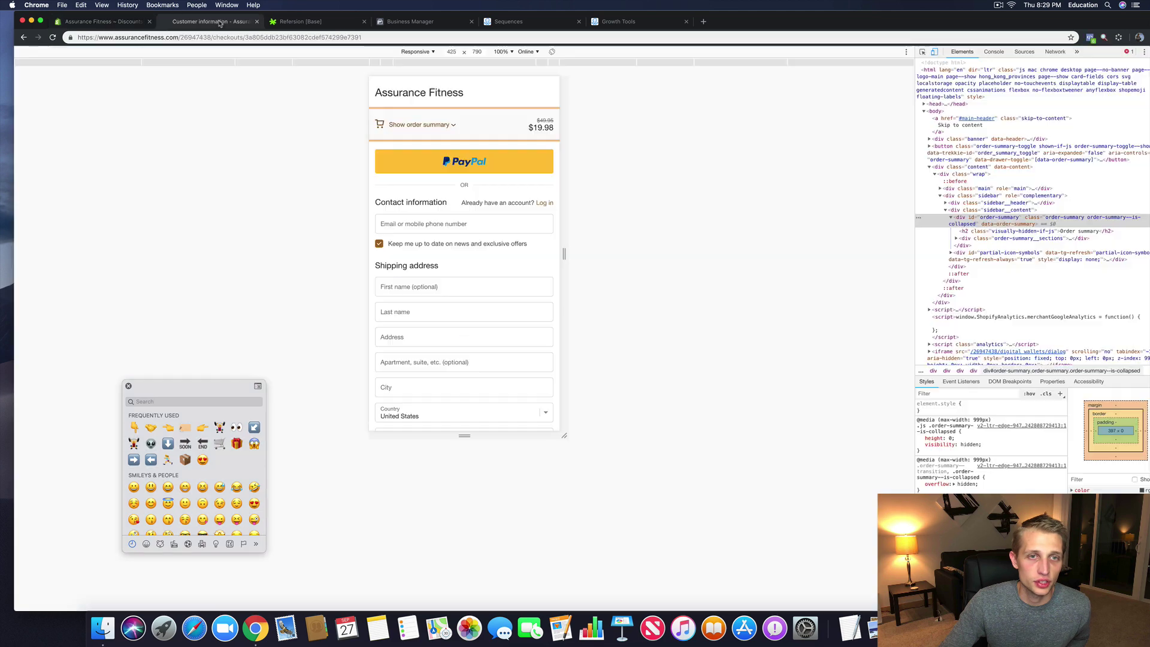
pyautogui.click(24, 37)
pyautogui.click(24, 37)
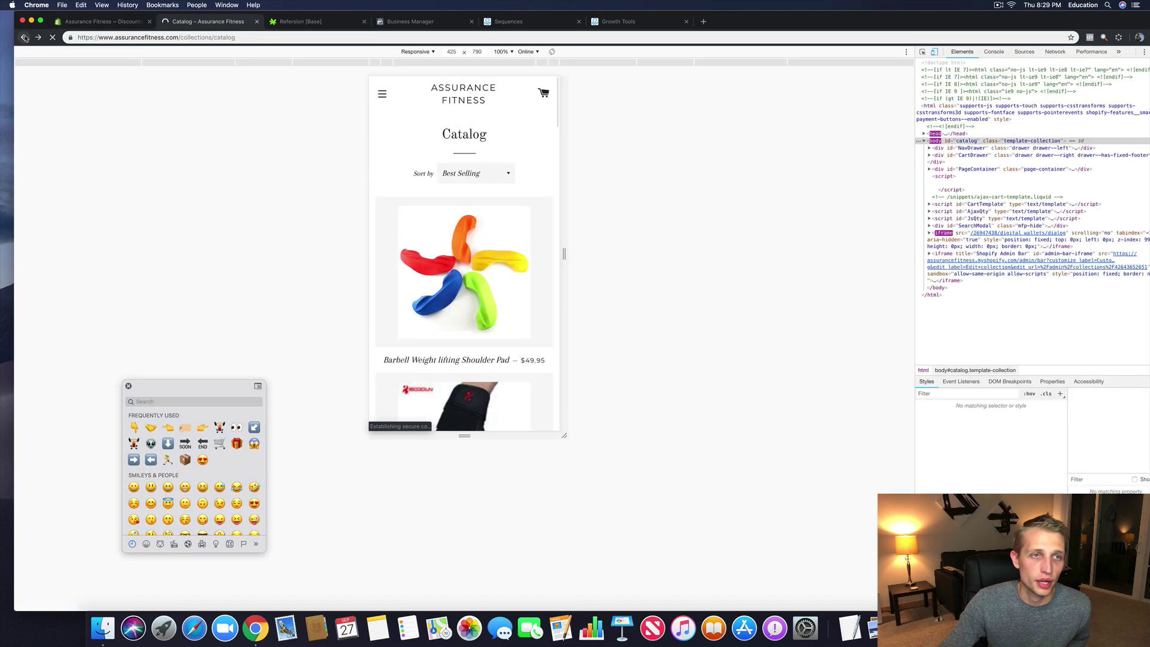
pyautogui.click(24, 37)
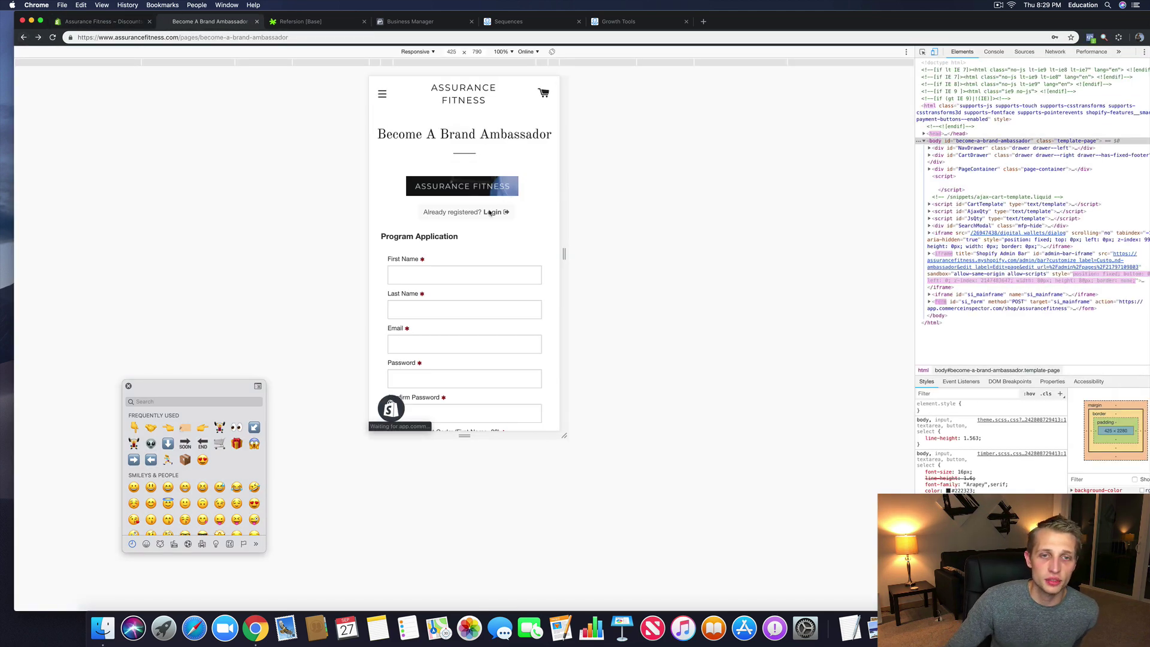
pyautogui.click(493, 212)
pyautogui.rightClick(196, 39)
pyautogui.press('super+c')
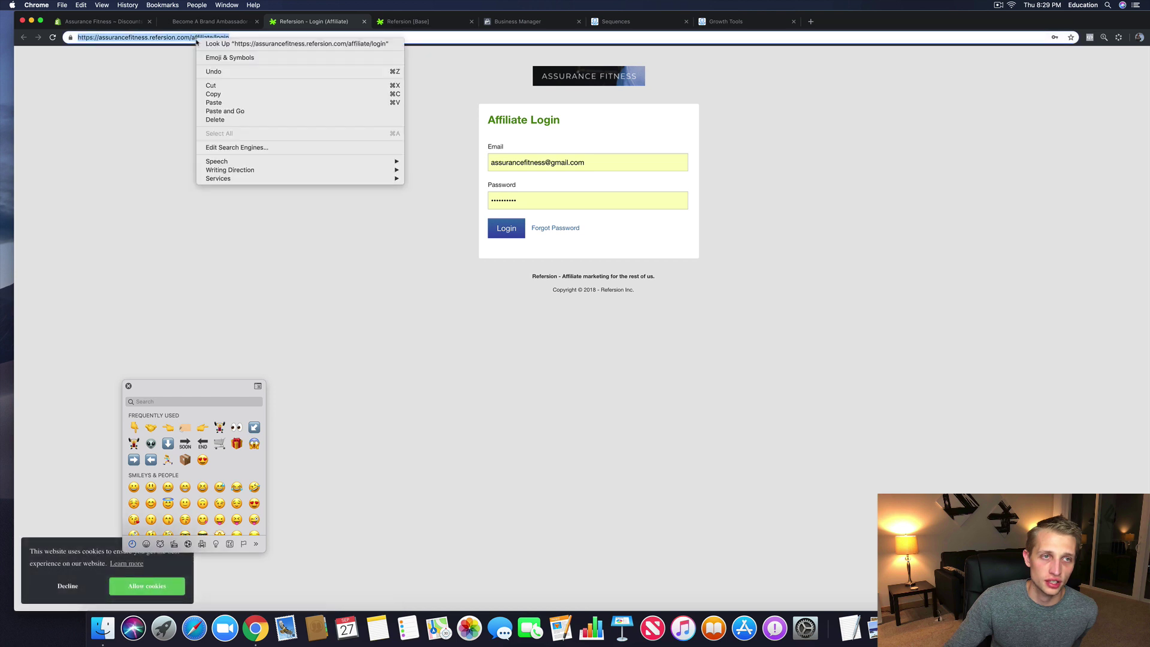
pyautogui.click(214, 94)
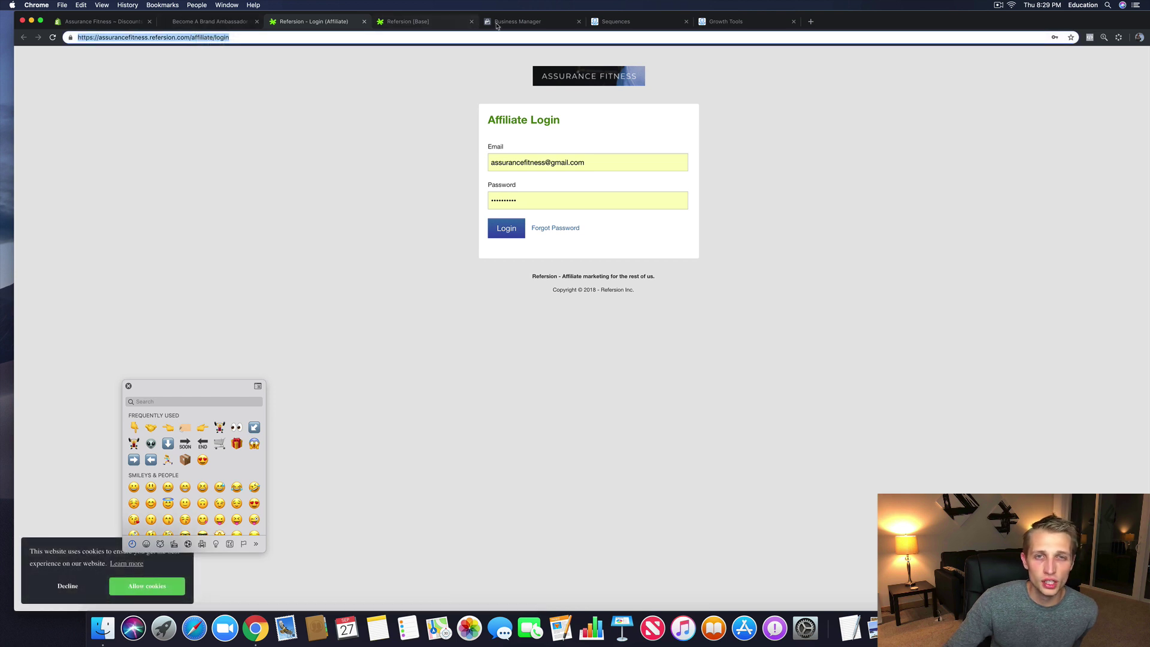
pyautogui.click(608, 22)
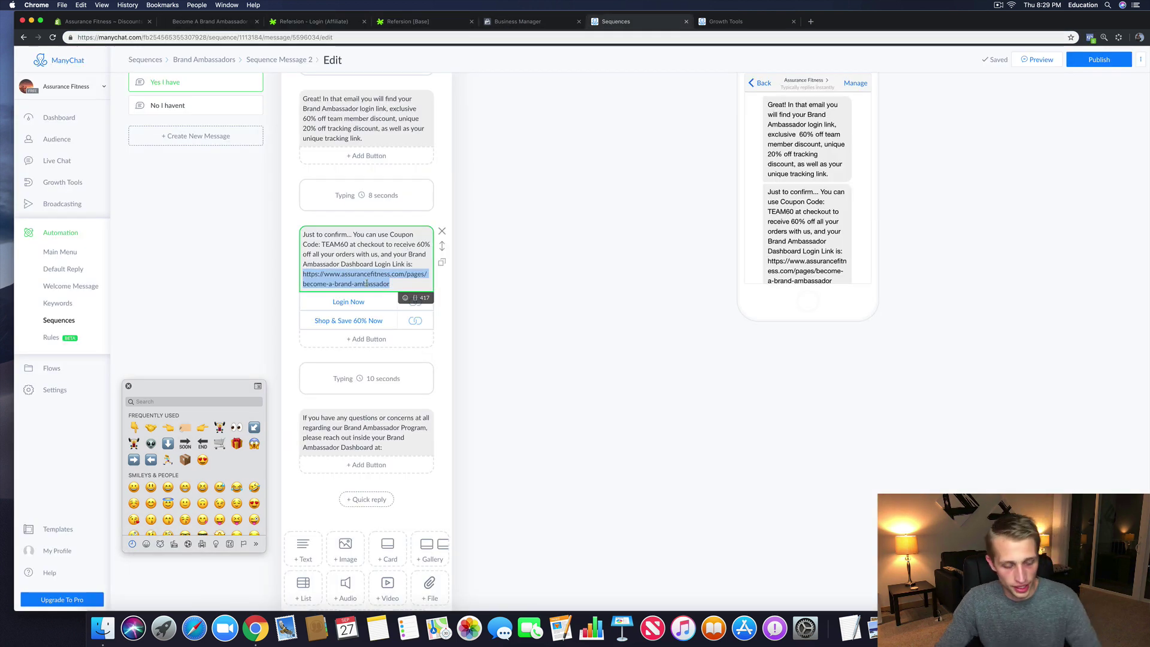
pyautogui.press('super+v')
pyautogui.click(413, 301)
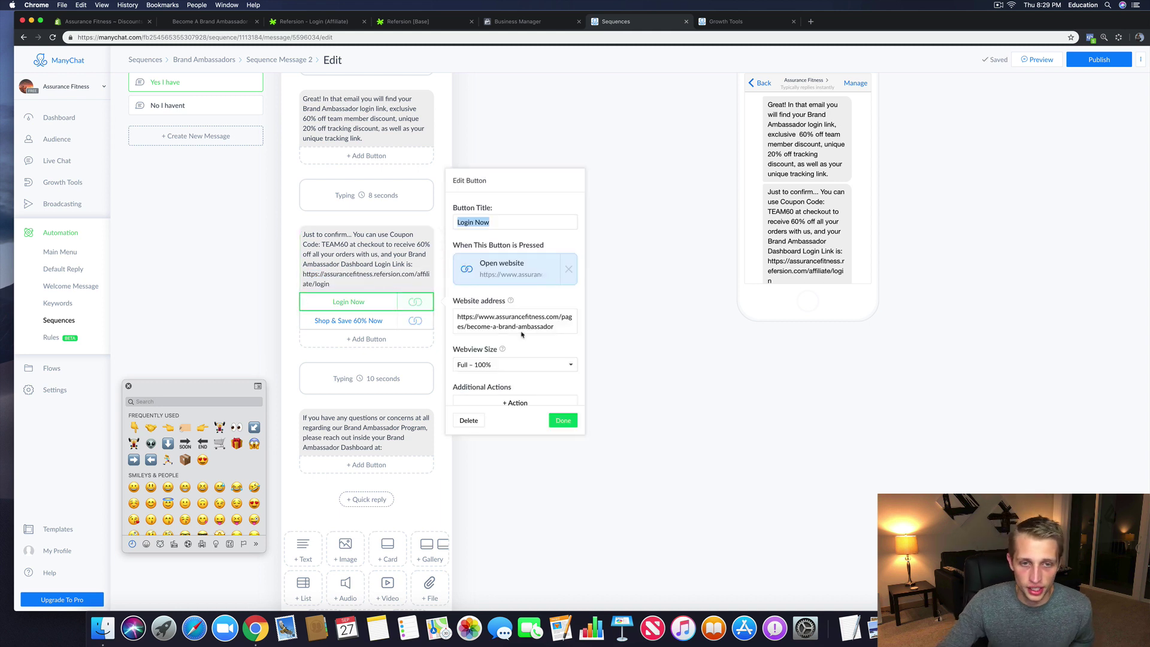
pyautogui.tripleClick(521, 334)
pyautogui.press('super+v')
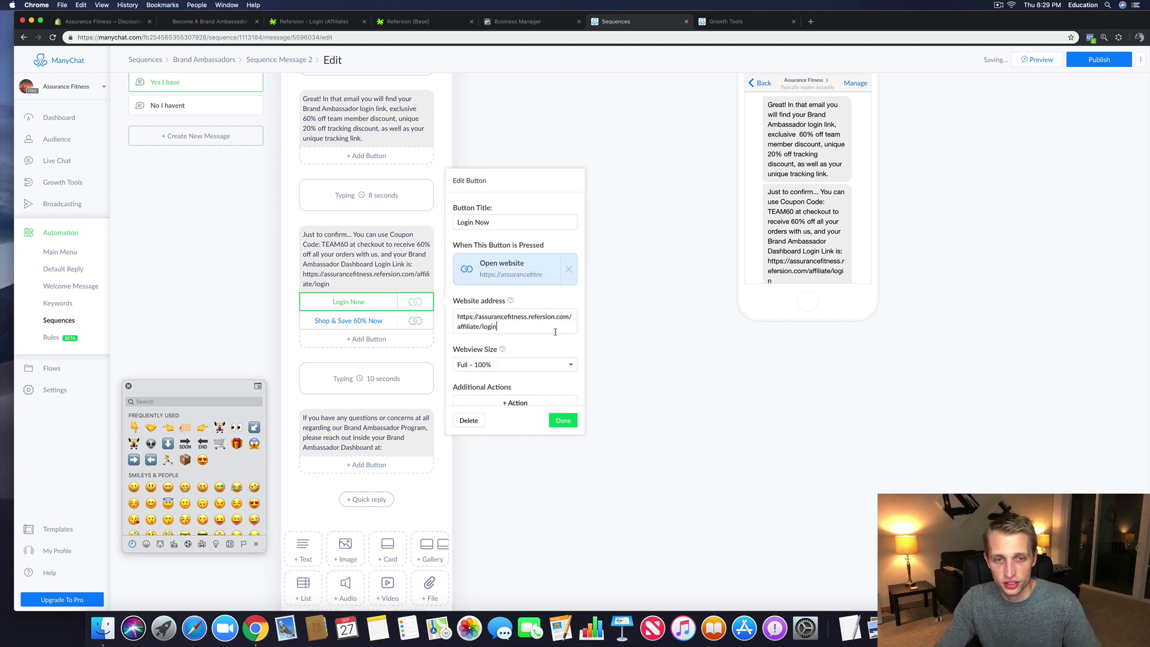
pyautogui.click(564, 420)
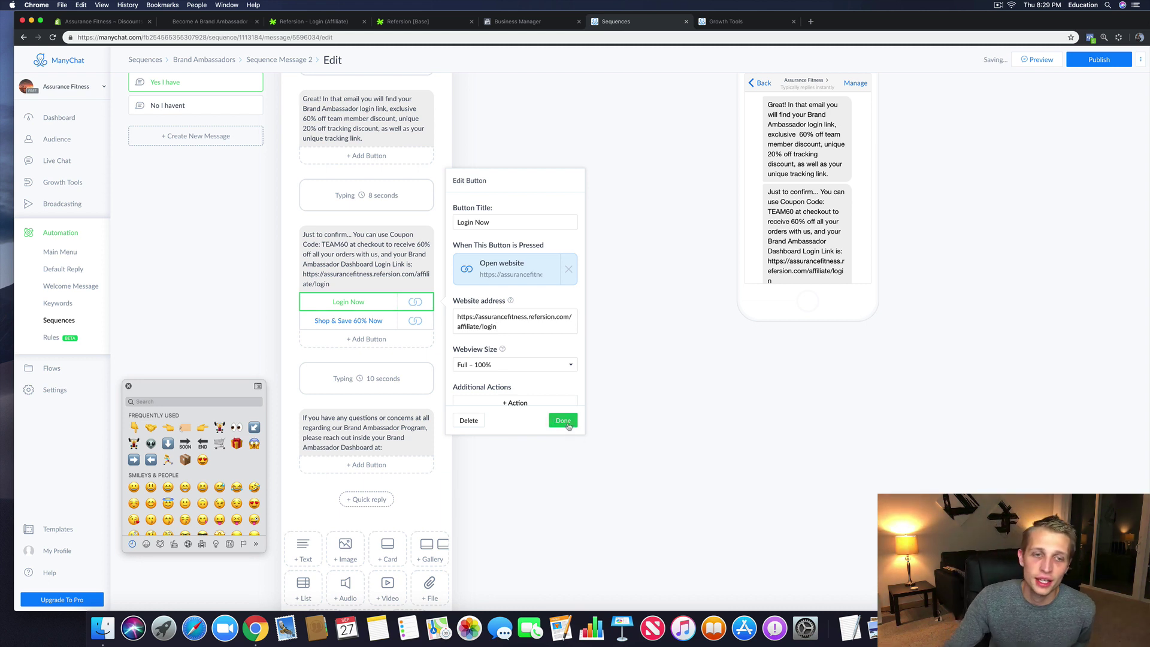
pyautogui.scroll(-1, 401, 420)
pyautogui.click(400, 419)
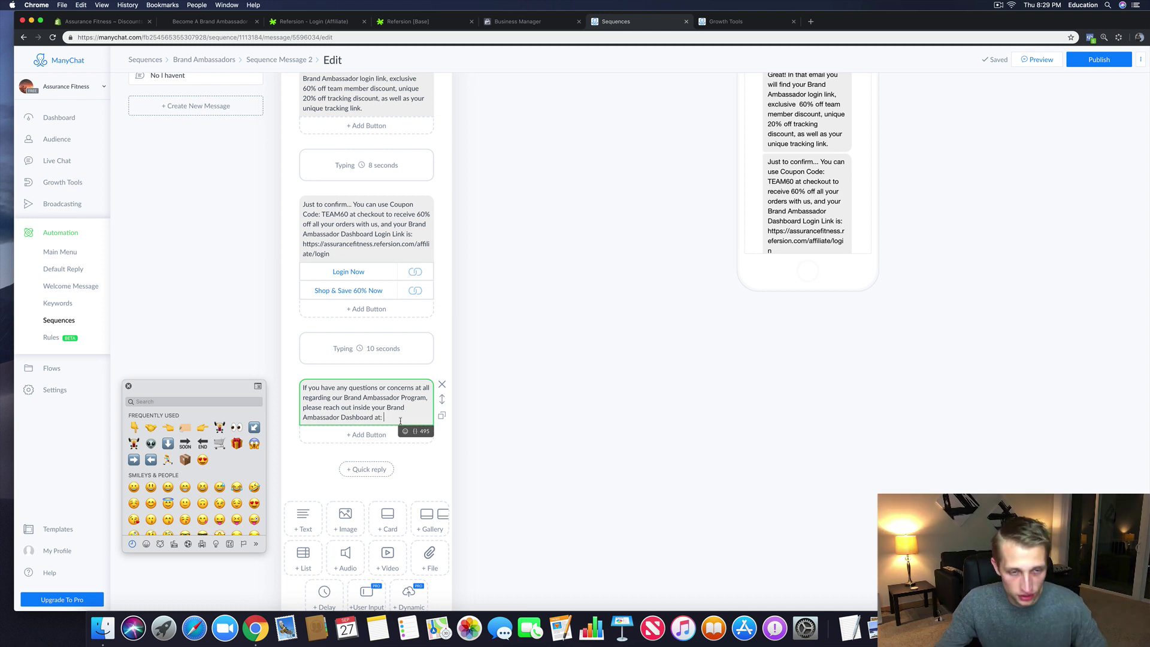
pyautogui.write('https')
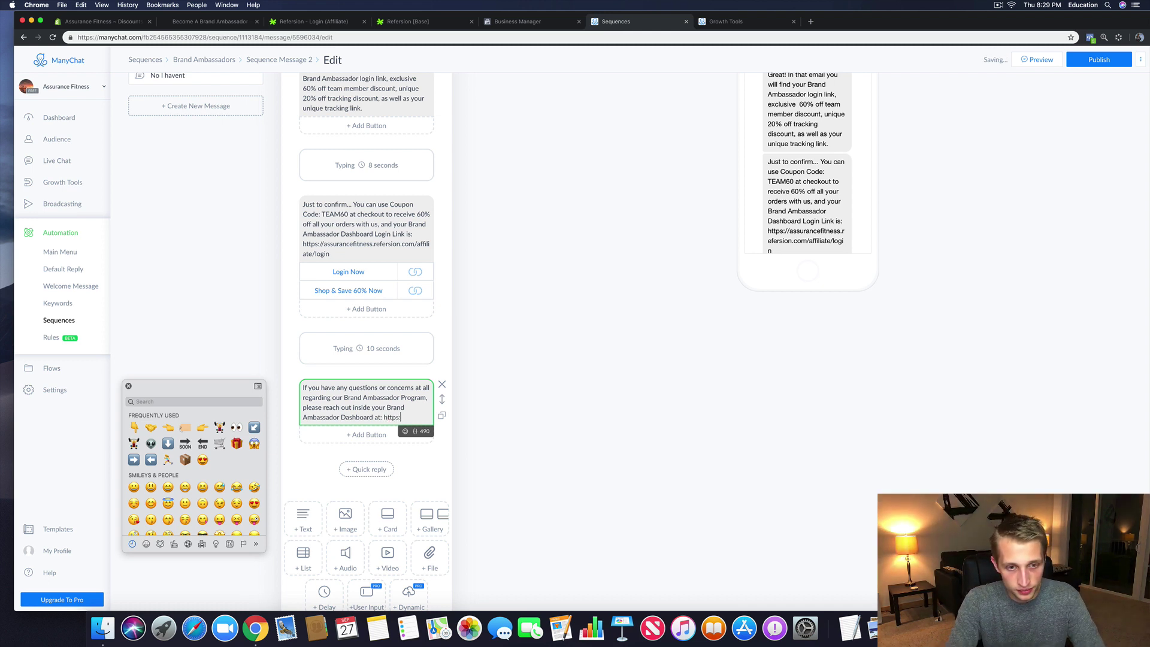
pyautogui.write('://w')
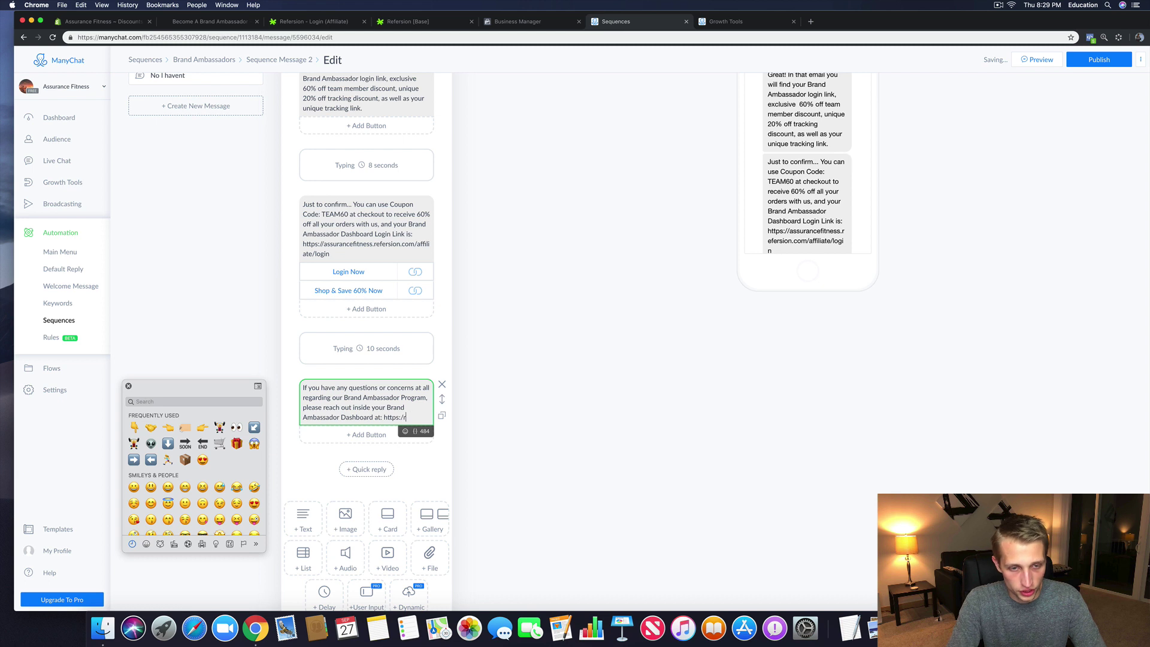
pyautogui.press('BackSpace')
pyautogui.press('BackSpace')
pyautogui.press('BackSpace')
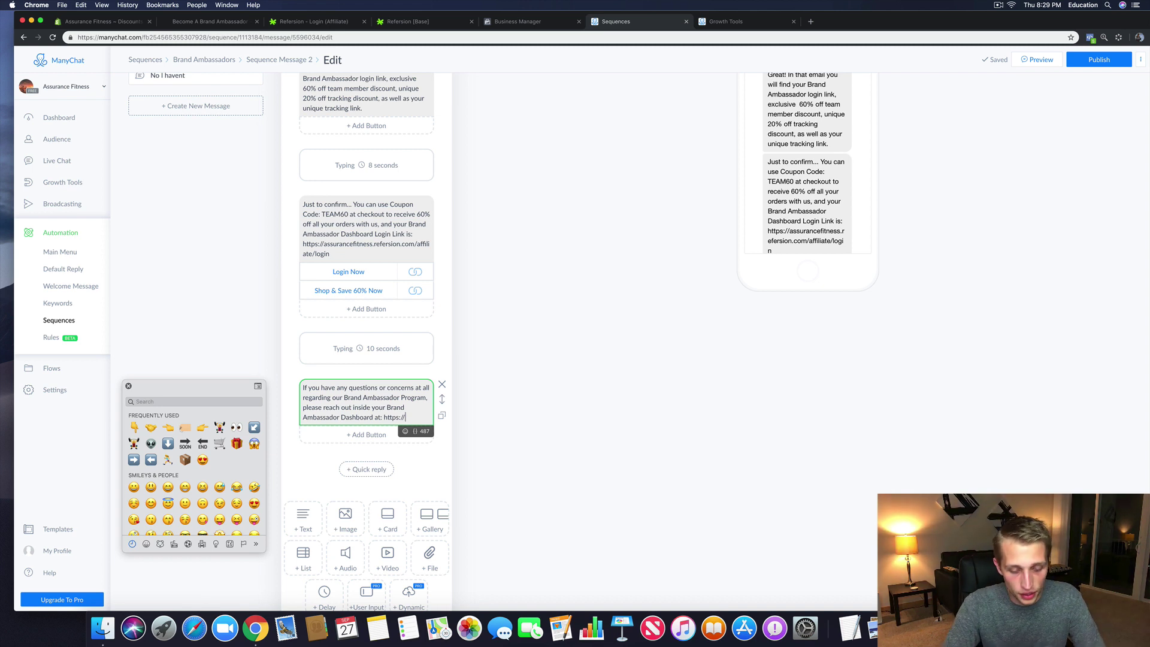
pyautogui.write('.refe')
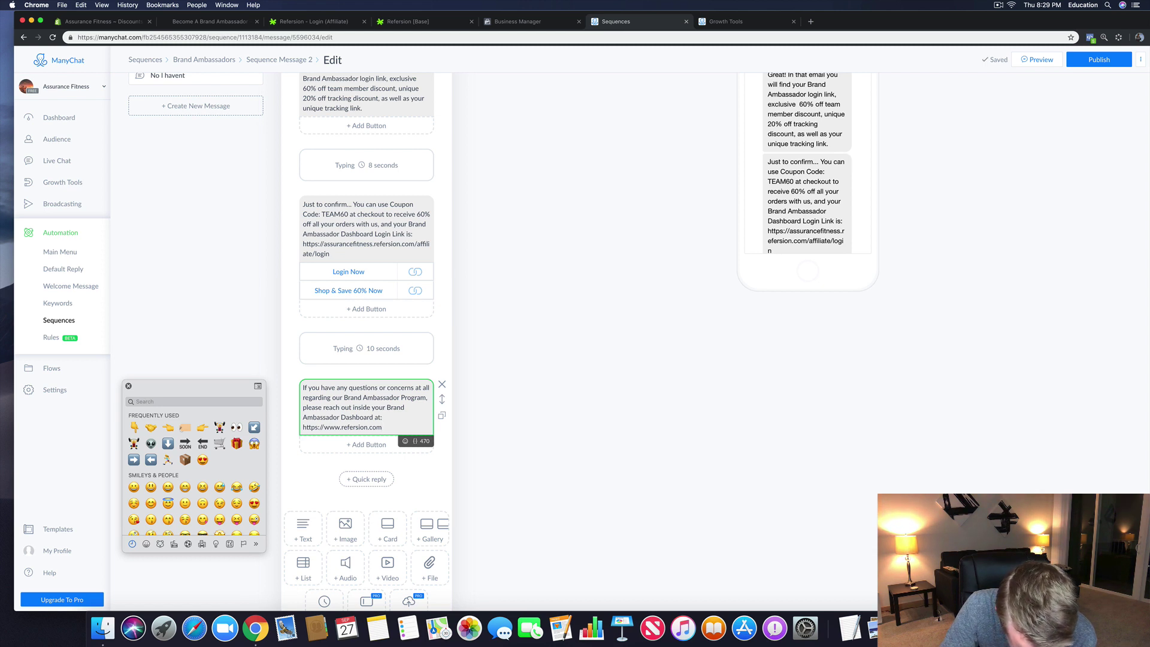
pyautogui.write('rsion.com')
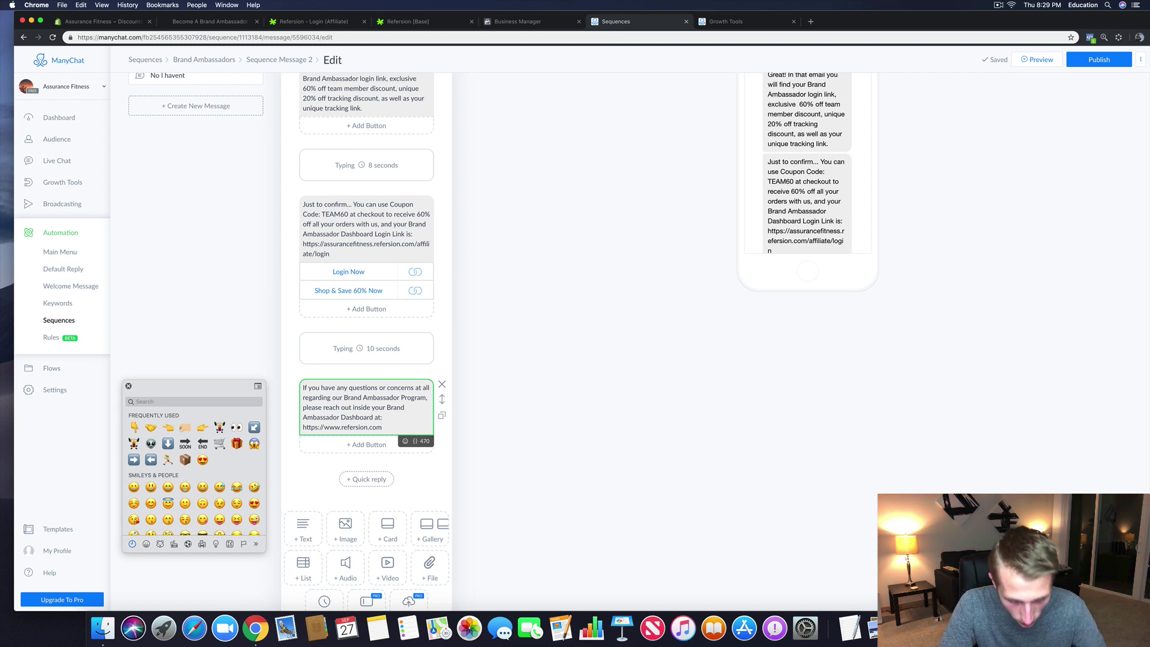
pyautogui.write('/affiliate')
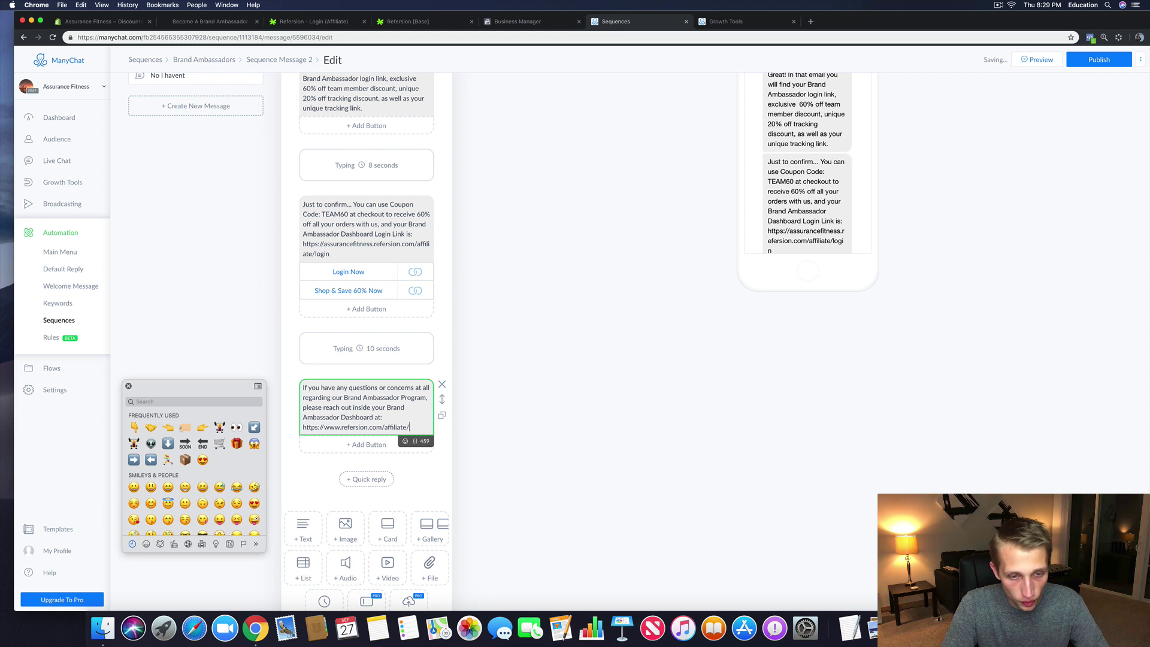
pyautogui.write('/messages')
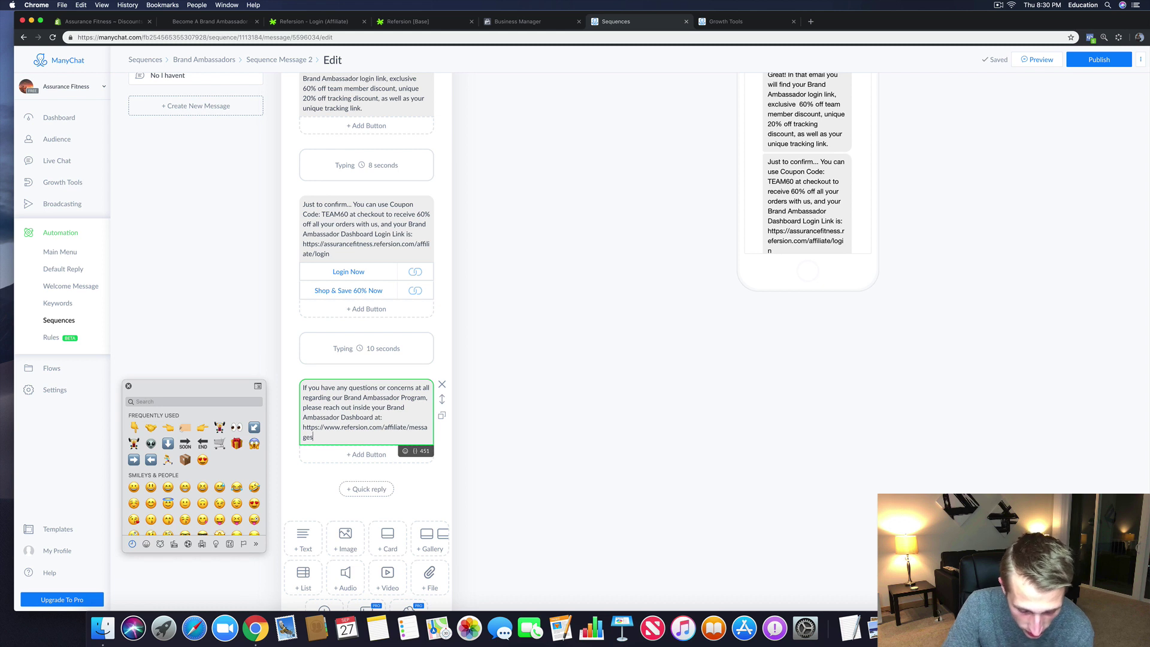
# Step: Add a separate paragraph below the address: "Our Brand Ambassador Team manages this inbox, and will handle any questions you may have."
pyautogui.press('Return')
pyautogui.press('Return')
pyautogui.write('Our bra')
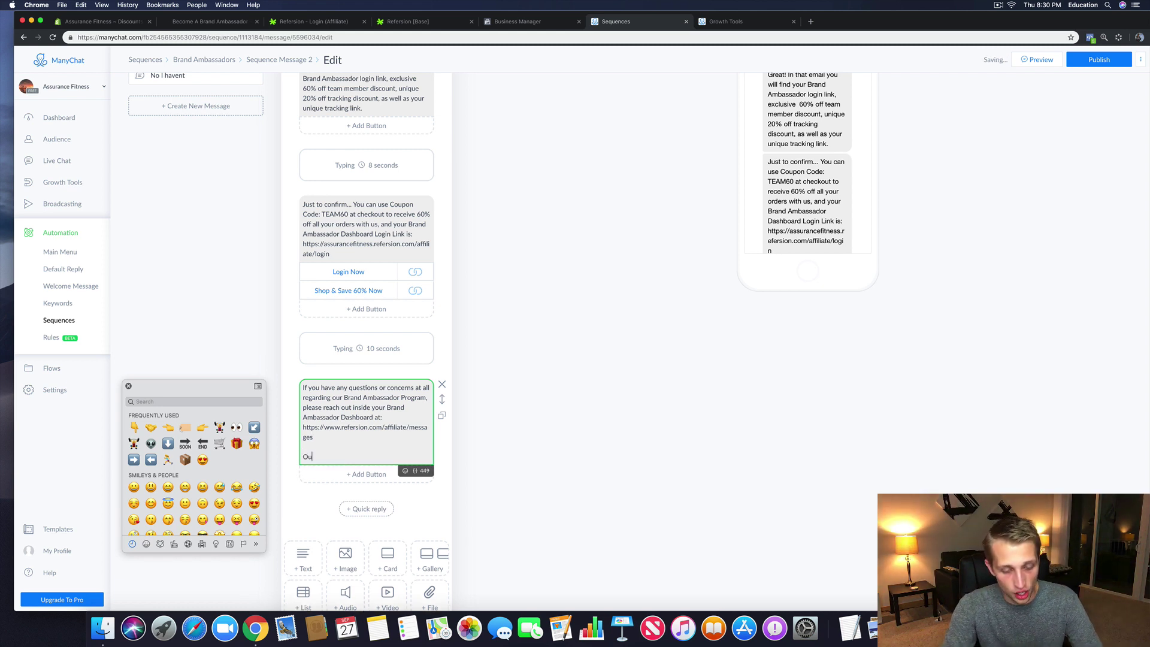
pyautogui.press('BackSpace')
pyautogui.press('BackSpace')
pyautogui.press('BackSpace')
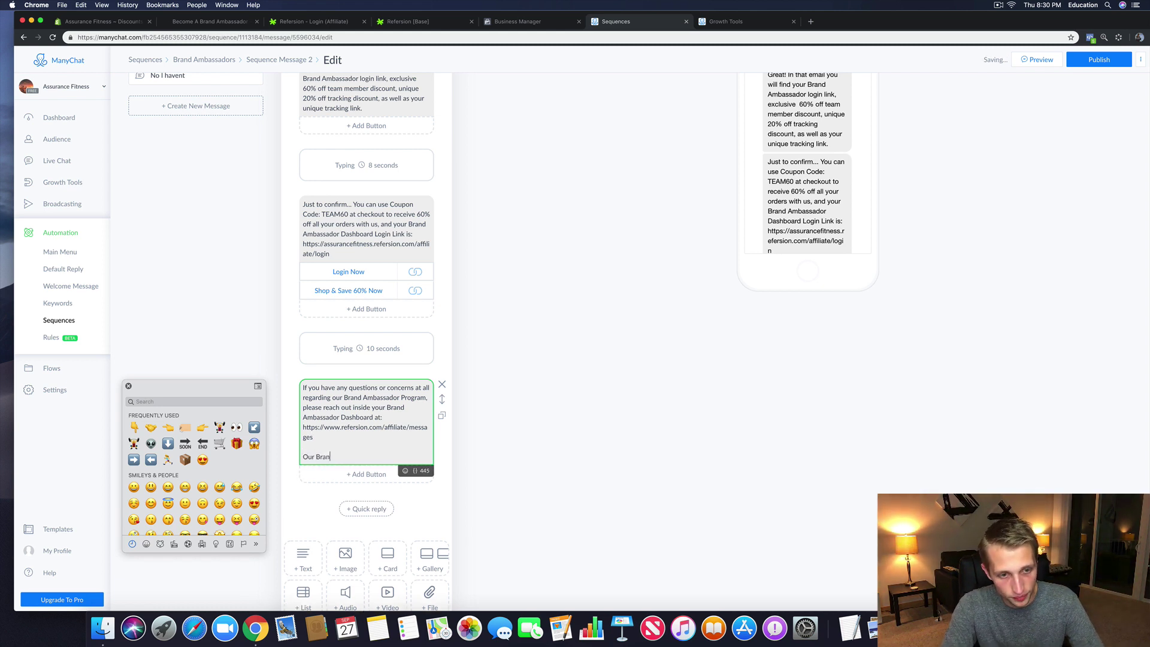
pyautogui.write('Brand Amba')
pyautogui.press('BackSpace')
pyautogui.press('BackSpace')
pyautogui.press('BackSpace')
pyautogui.press('BackSpace')
pyautogui.write('Am')
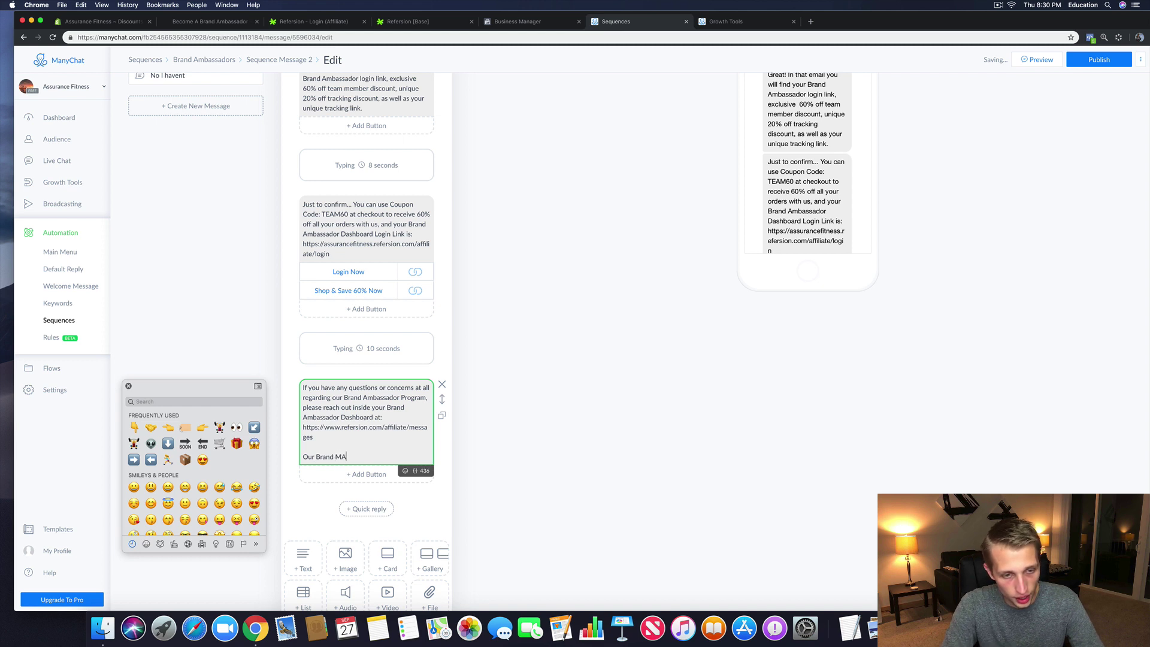
pyautogui.press('BackSpace')
pyautogui.press('BackSpace')
pyautogui.write('Ambassador ')
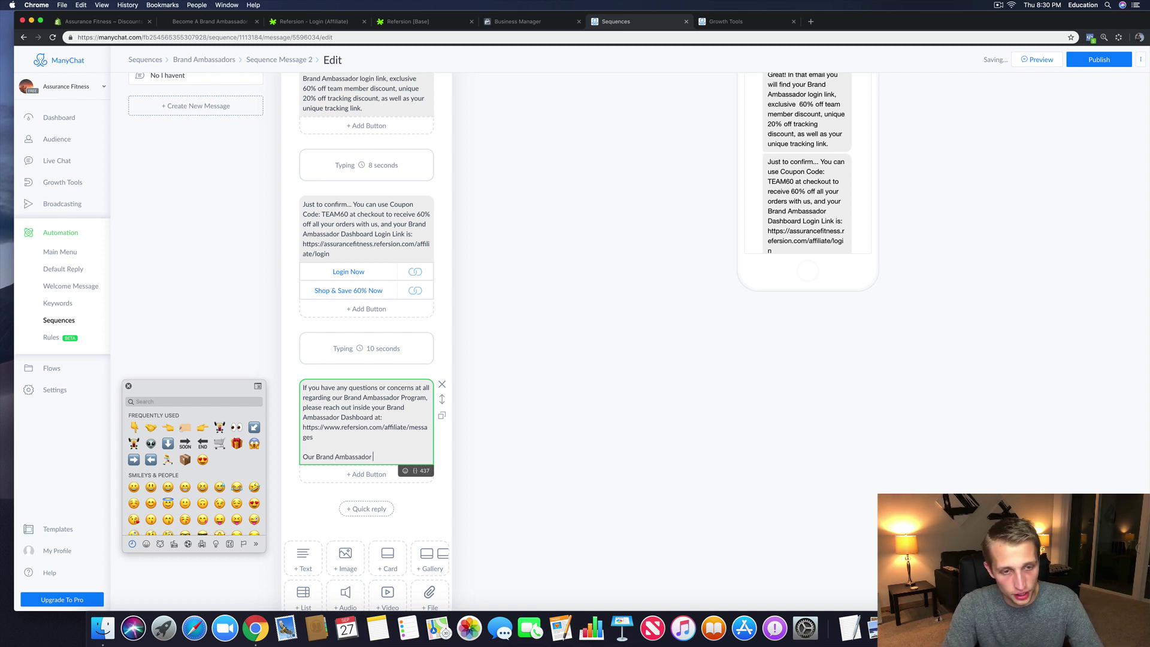
pyautogui.write('Team mana')
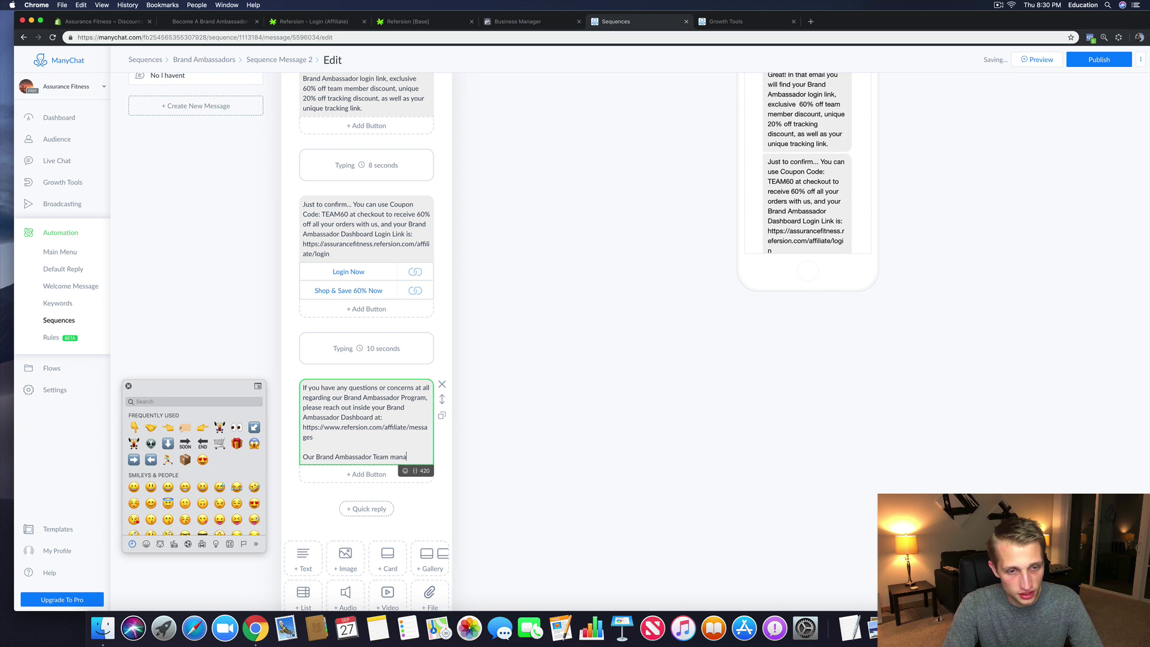
pyautogui.write('ges this inbox')
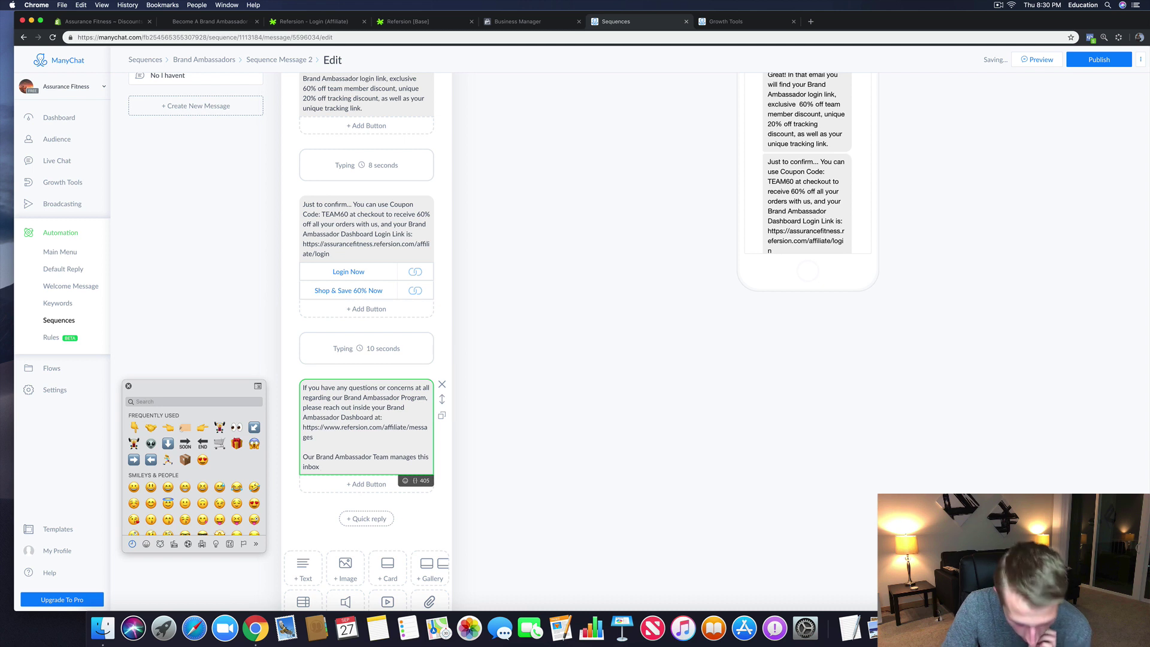
pyautogui.write(', and will hand')
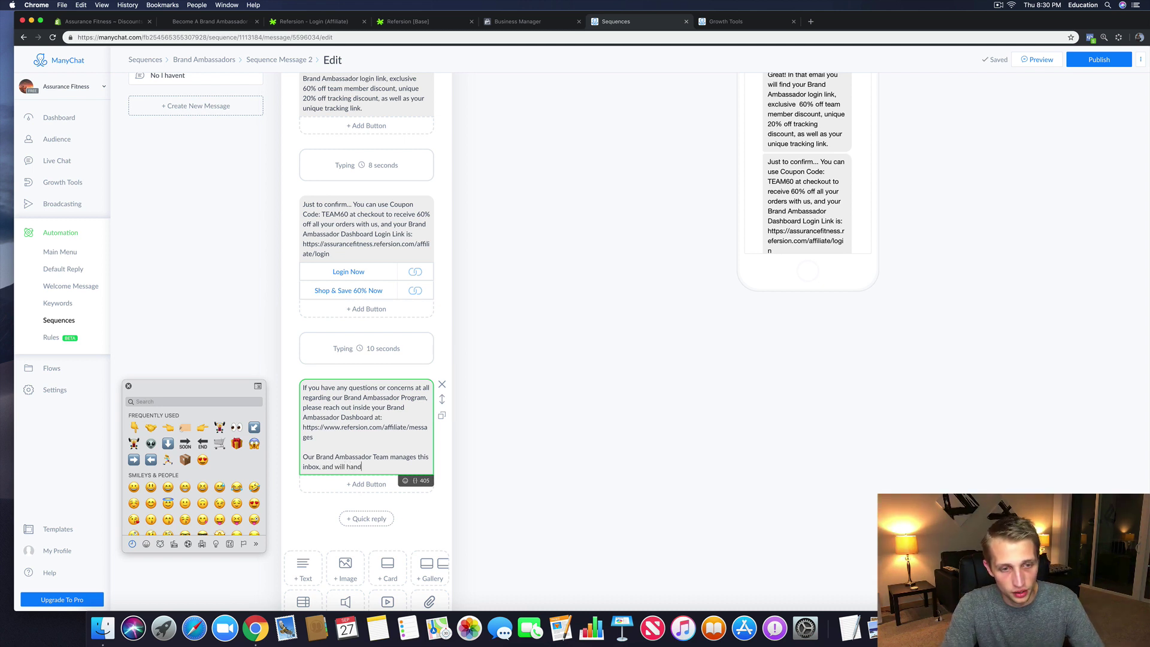
pyautogui.write('le any ques')
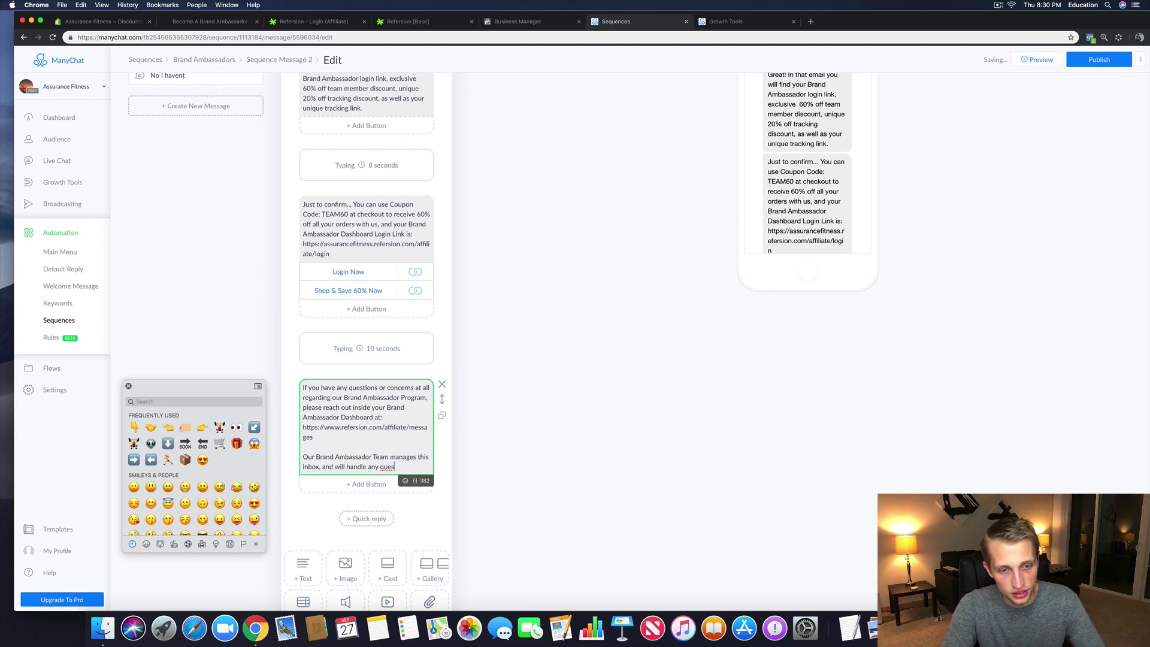
pyautogui.write('tions you may have.')
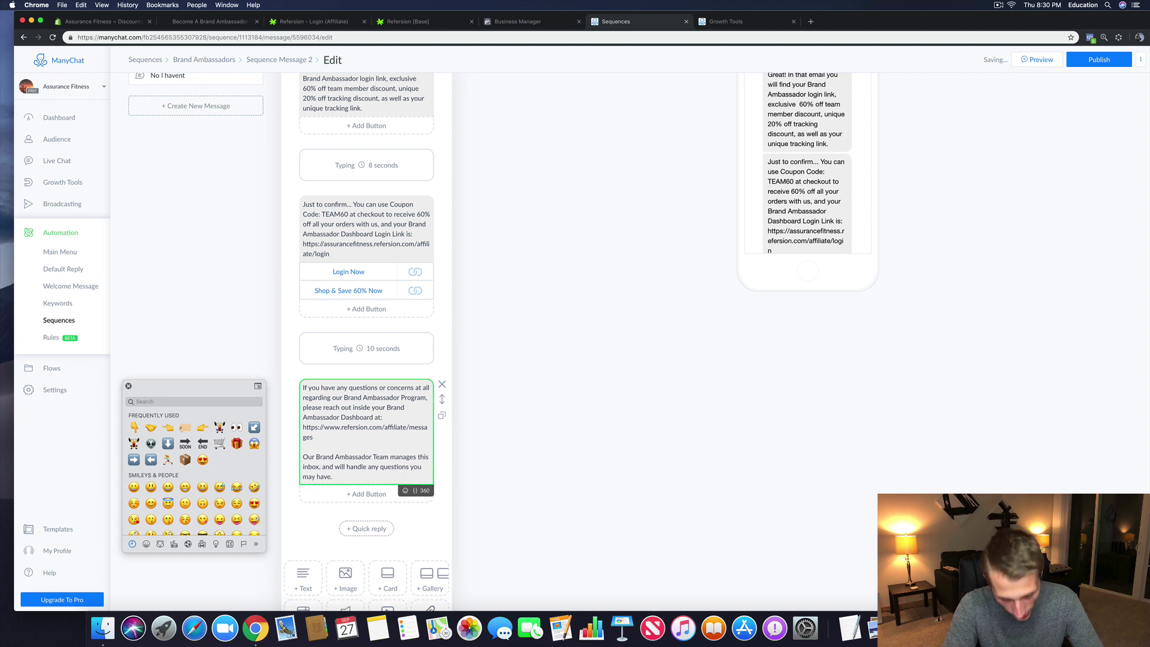
# Step: Add a third paragraph to the text block: "To view this conversions area, be sure to access your Brand Ambassador Dashboard on Desktop"
pyautogui.press('Return')
pyautogui.press('Return')
pyautogui.write('T')
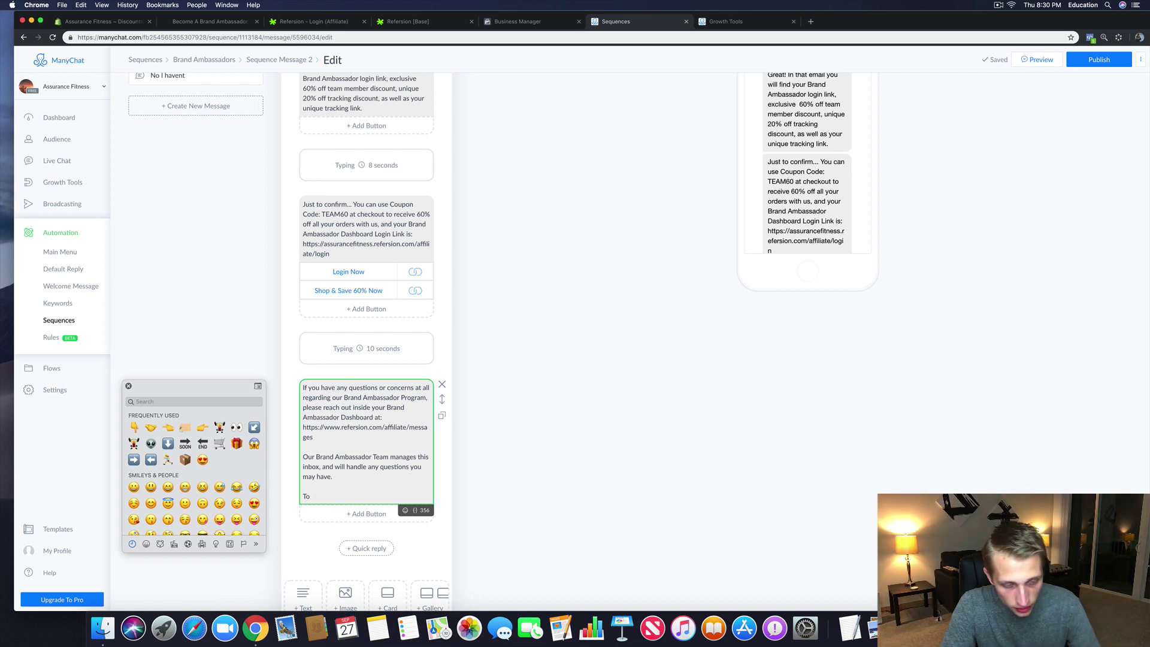
pyautogui.write('o')
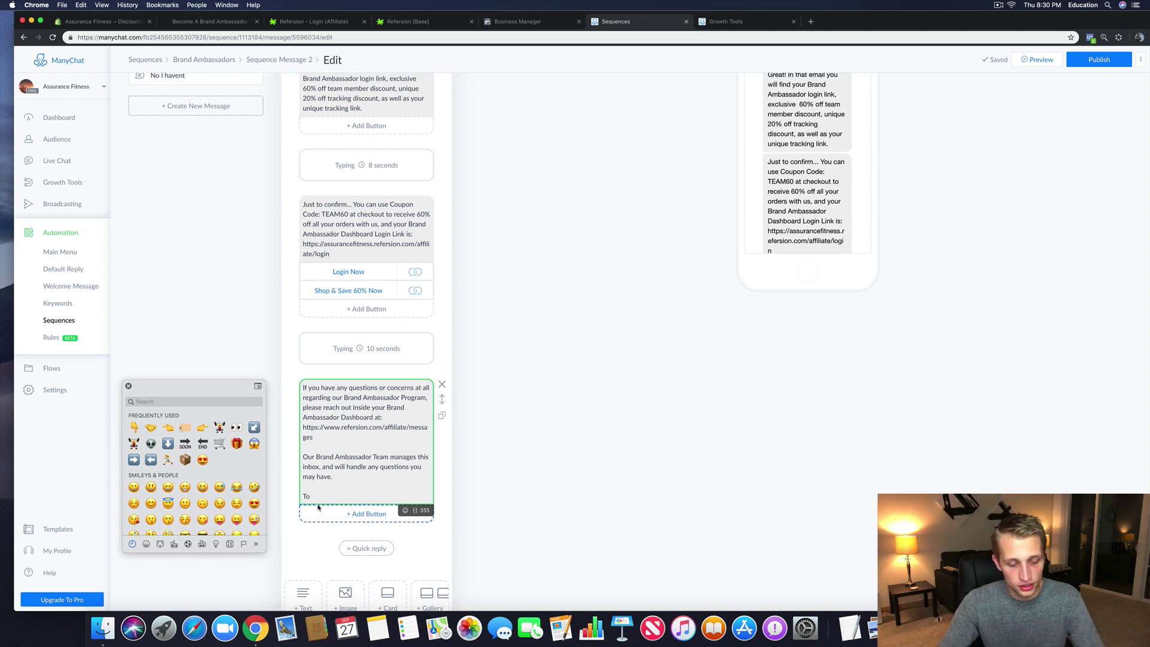
pyautogui.write('vi')
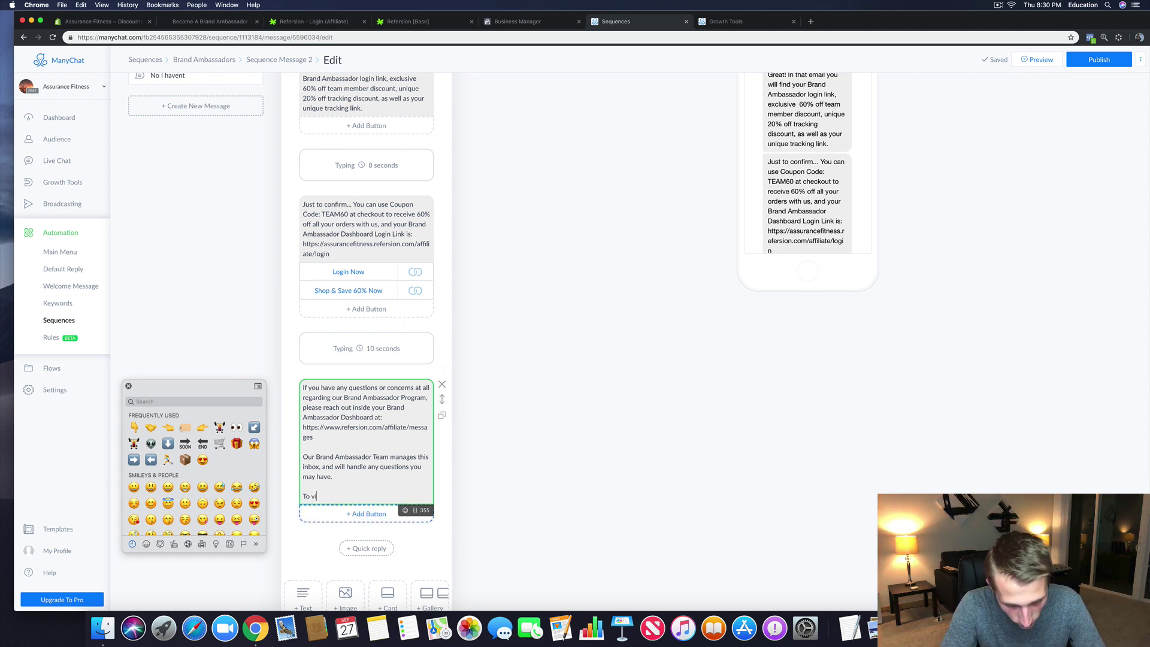
pyautogui.write('ew this conversions')
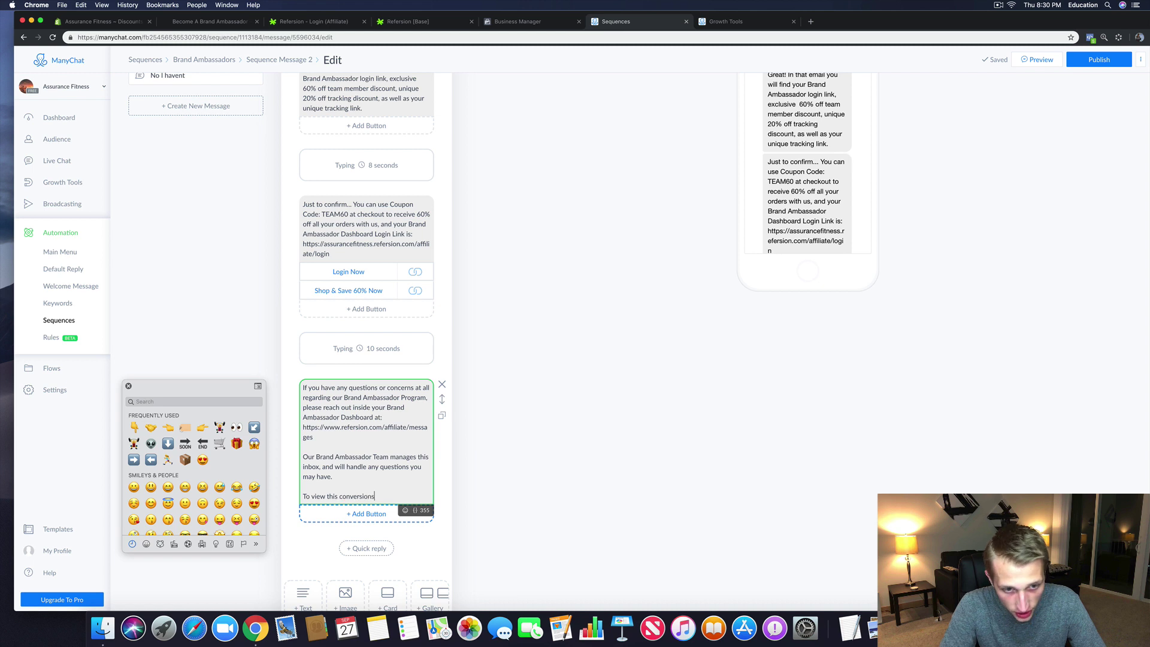
pyautogui.write(' area, be')
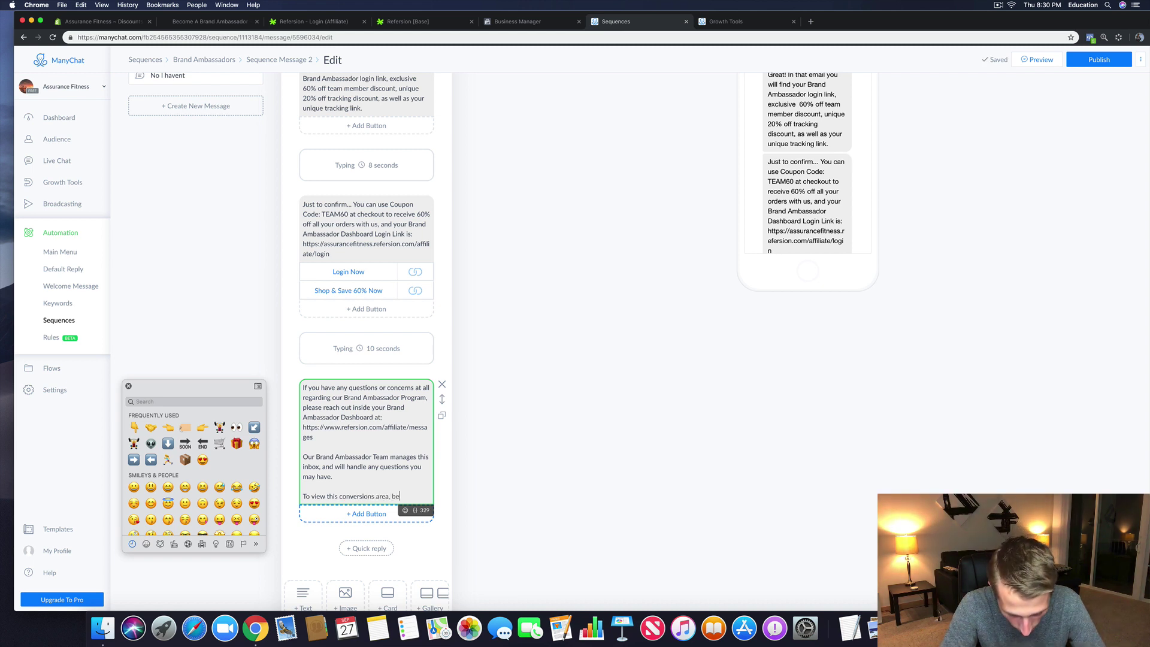
pyautogui.write(' sure to')
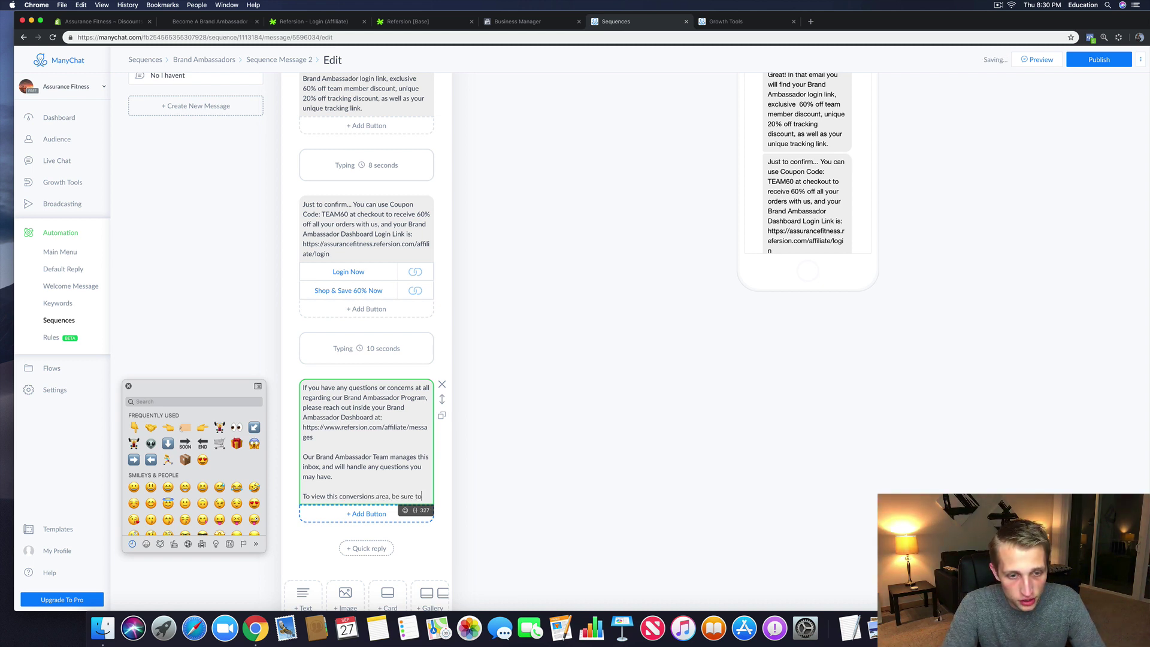
pyautogui.write(' access your Brand')
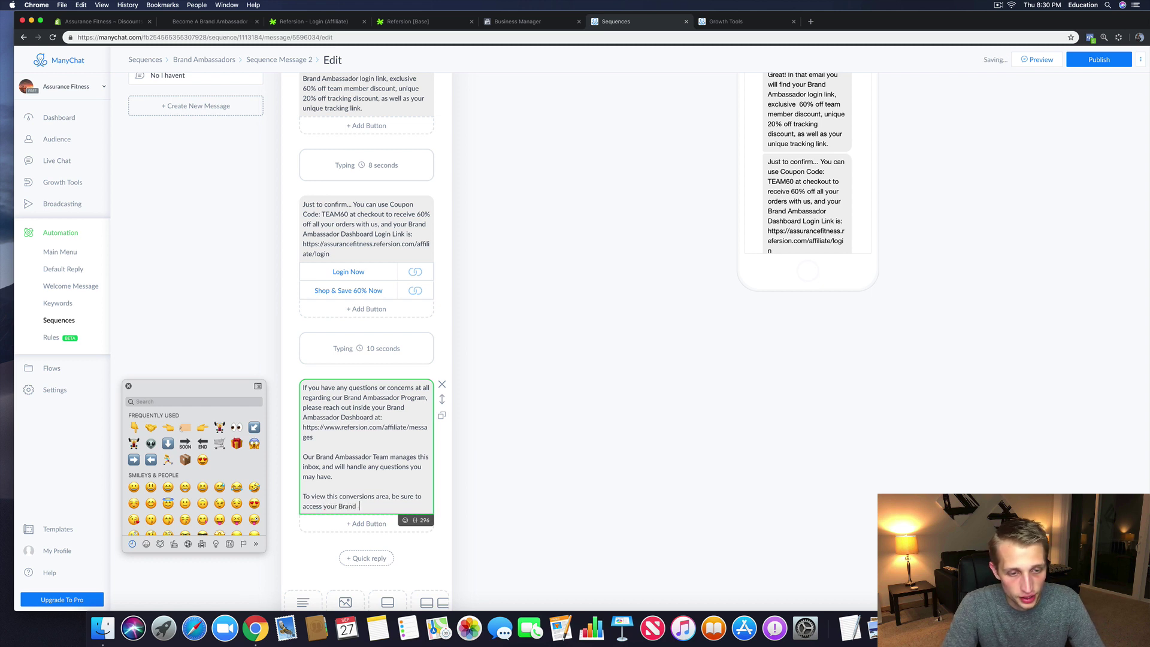
pyautogui.write(' Ambassador ')
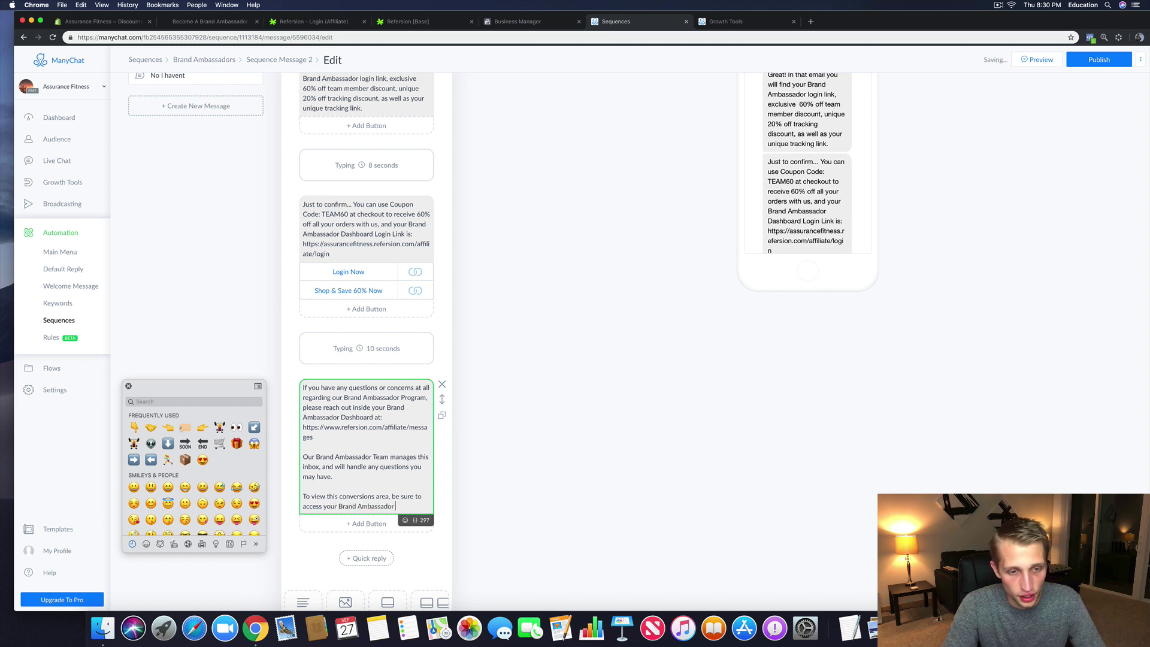
pyautogui.write('Dashboard o')
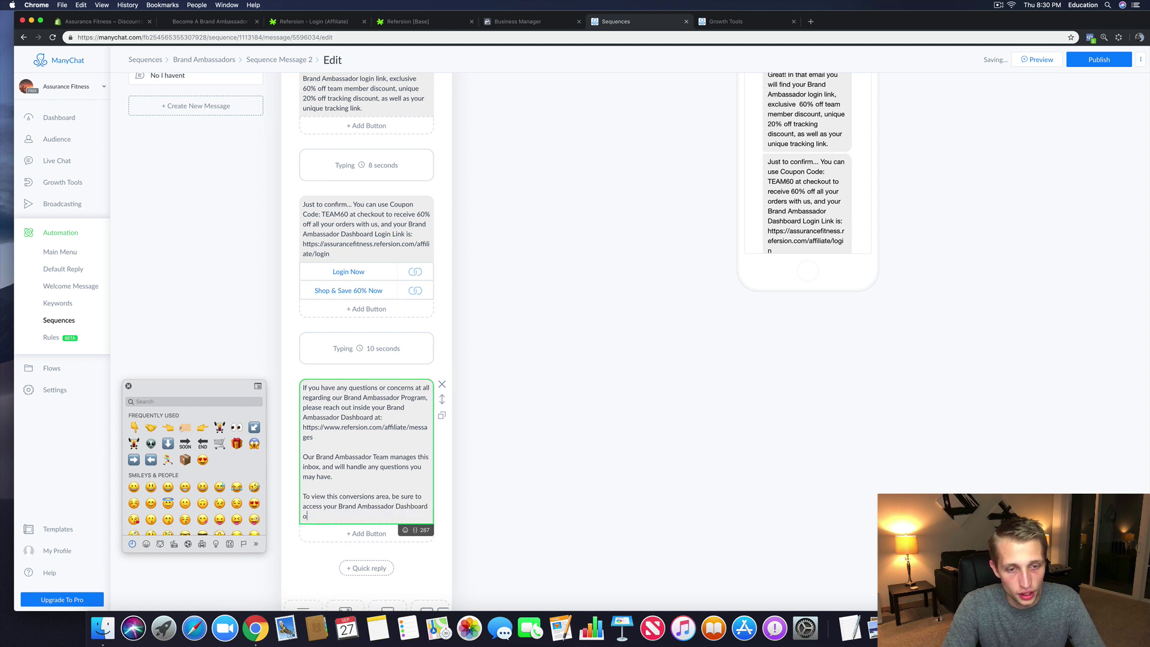
pyautogui.write('n Desktop')
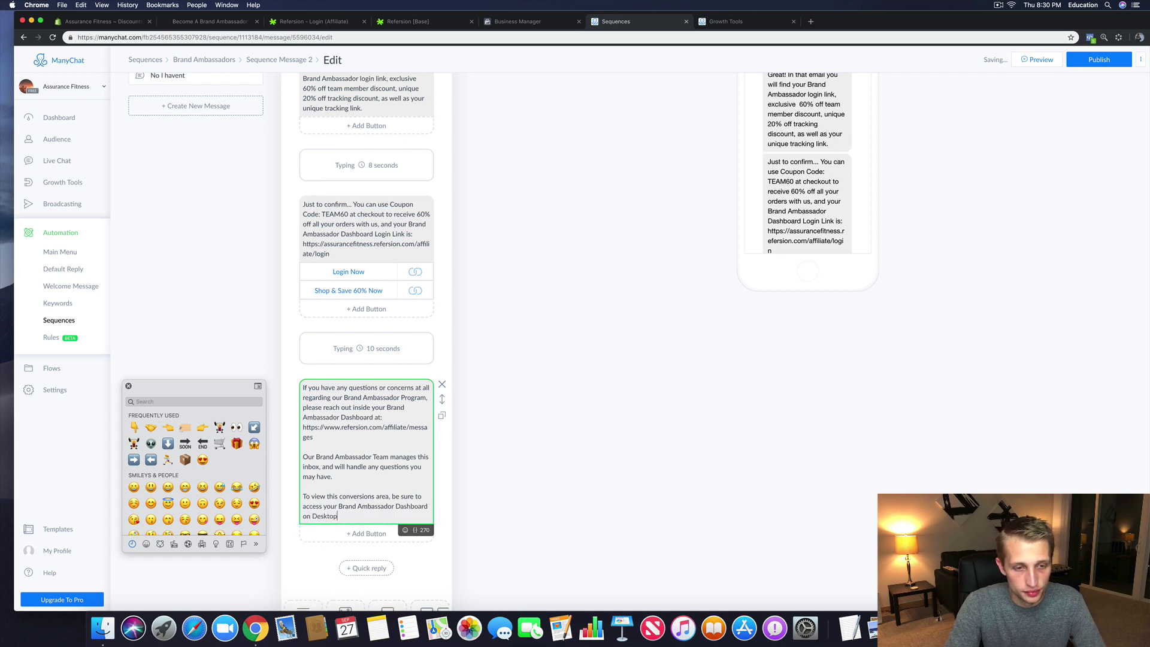
# Step: Continue the third paragraph with "There is a slight technical issue that is causing this section to not show properly on mobile."
pyautogui.write('. there')
pyautogui.press('BackSpace')
pyautogui.press('BackSpace')
pyautogui.press('BackSpace')
pyautogui.press('BackSpace')
pyautogui.press('BackSpace')
pyautogui.write('Ther')
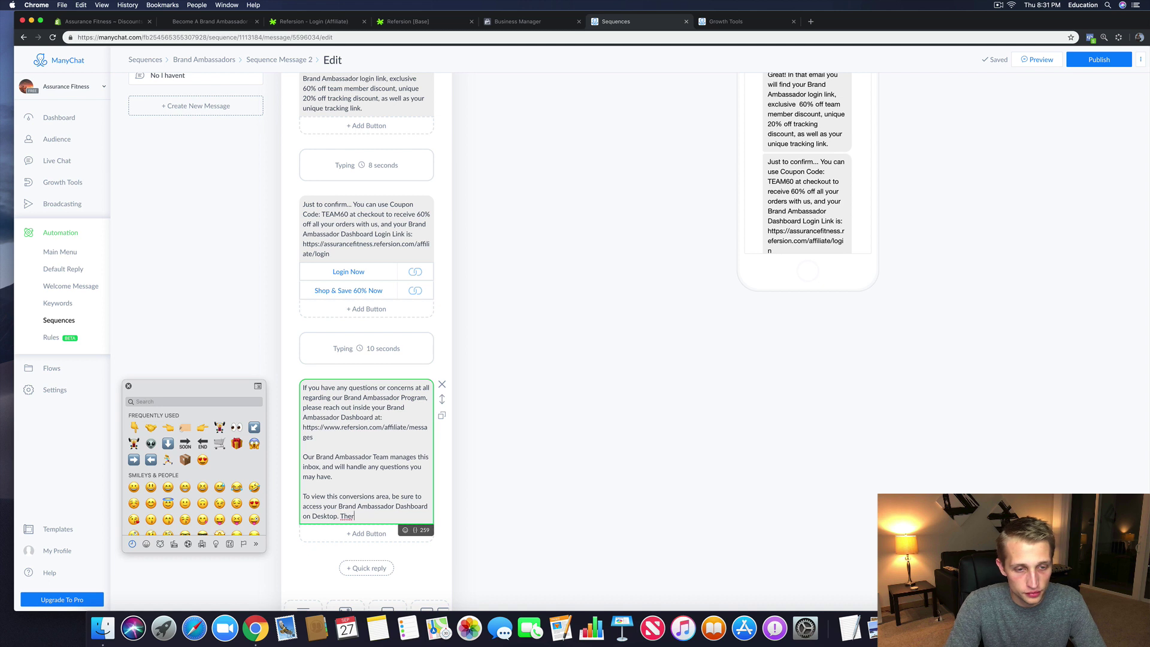
pyautogui.write('e is a slight')
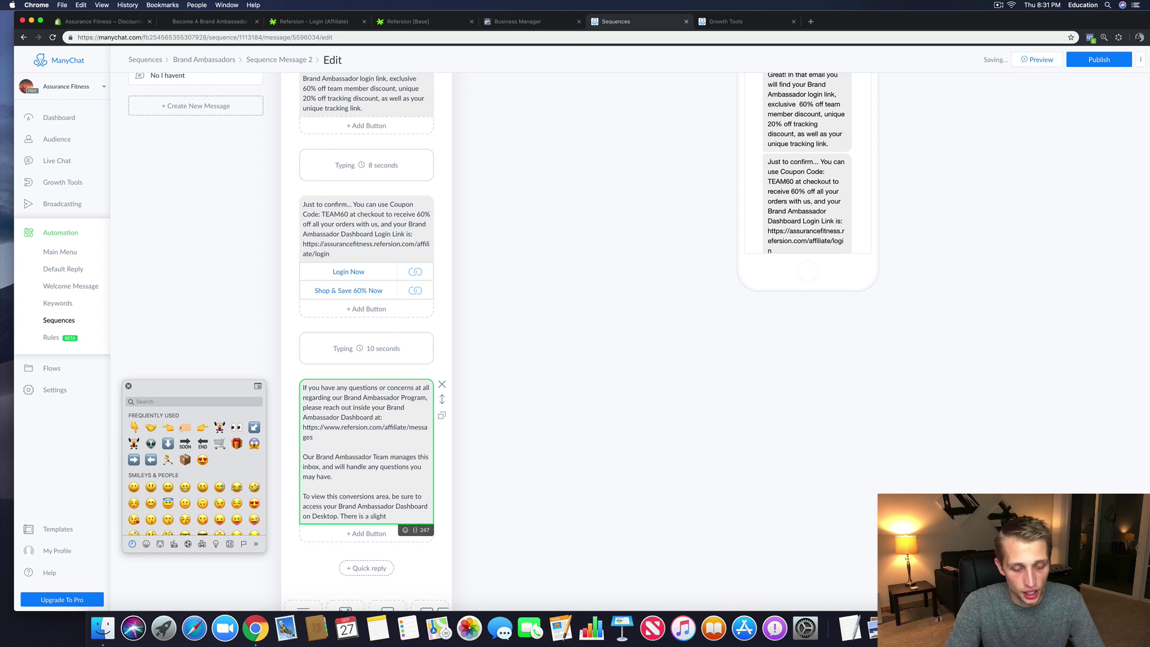
pyautogui.write(' i')
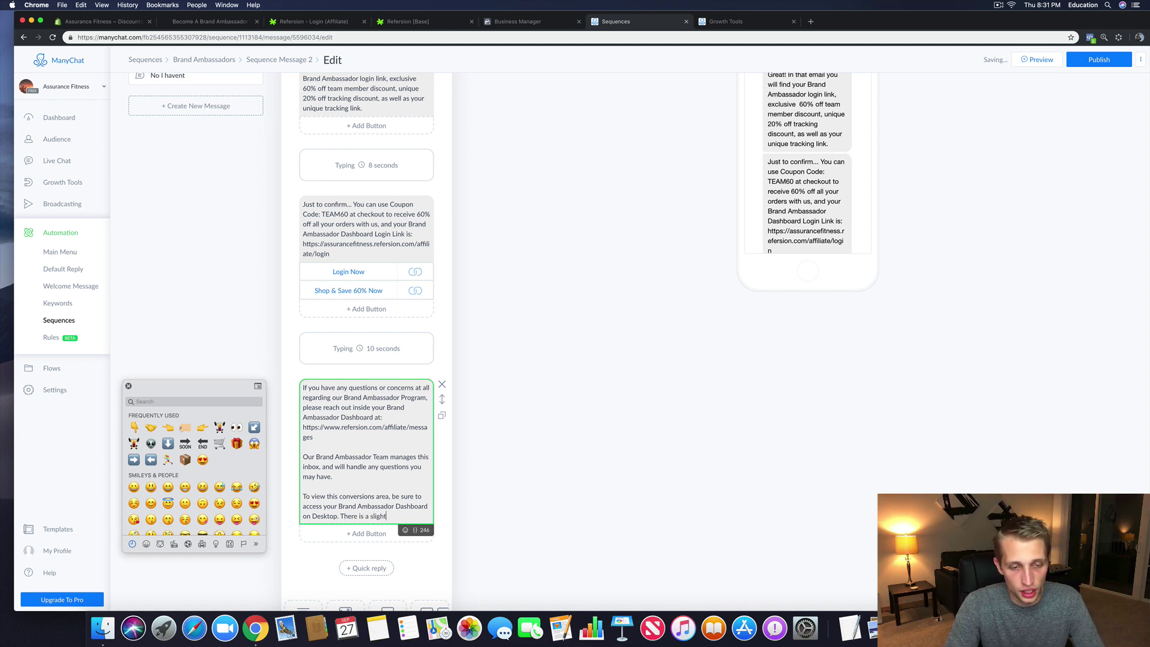
pyautogui.write('echnica')
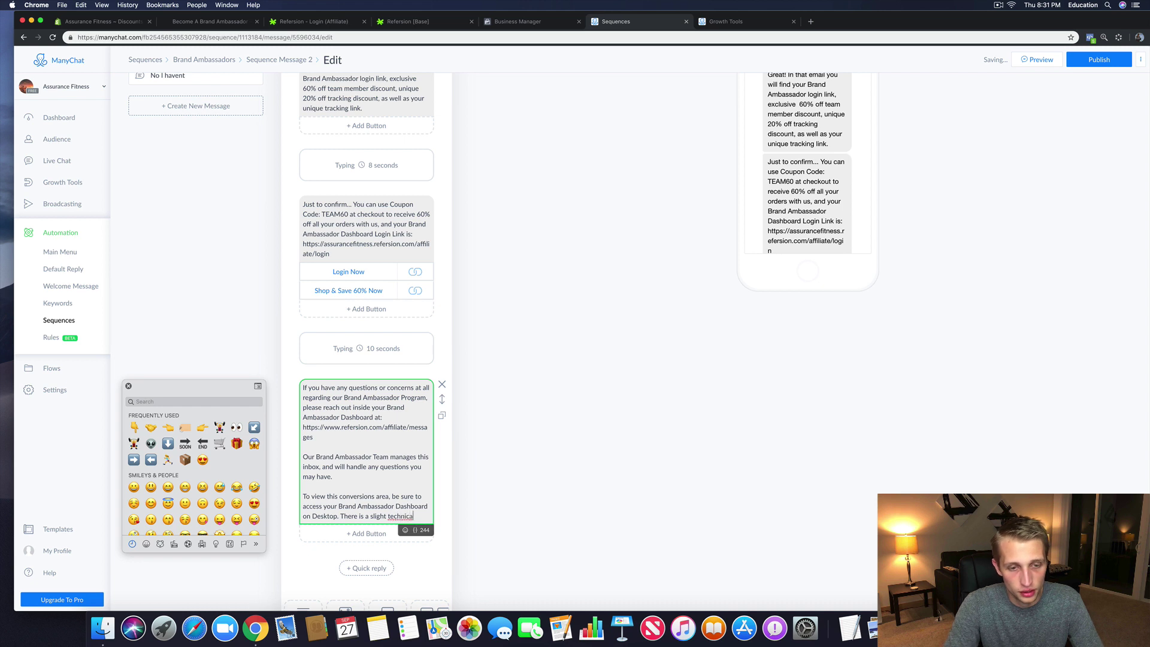
pyautogui.write('l issue that i')
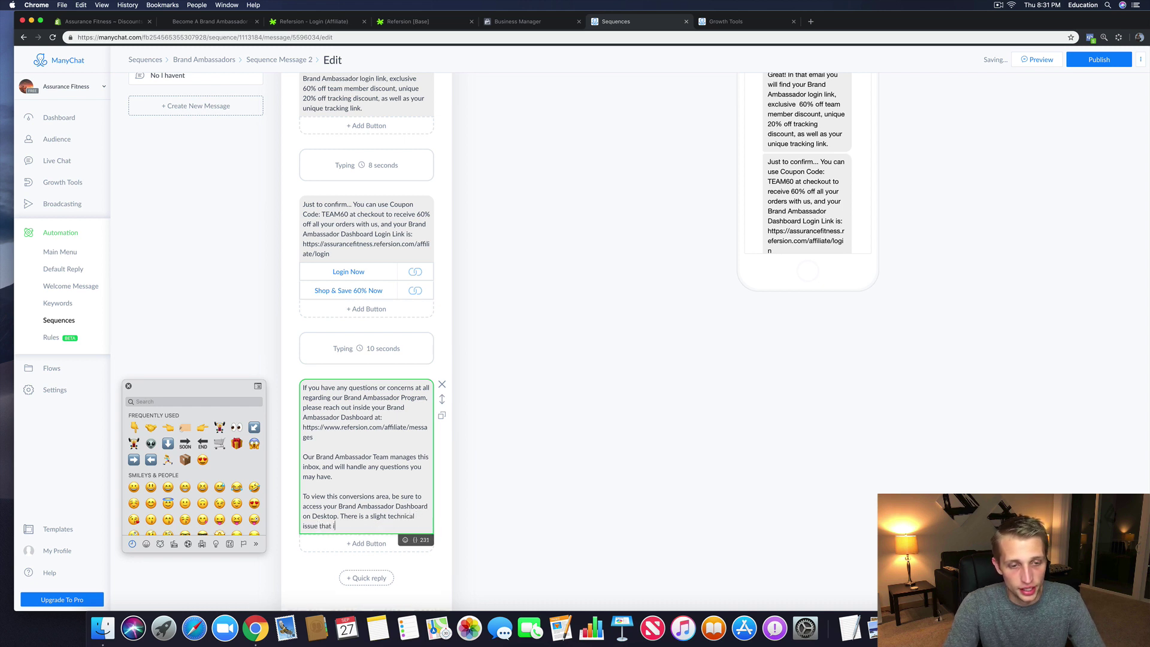
pyautogui.write('s causing this sect')
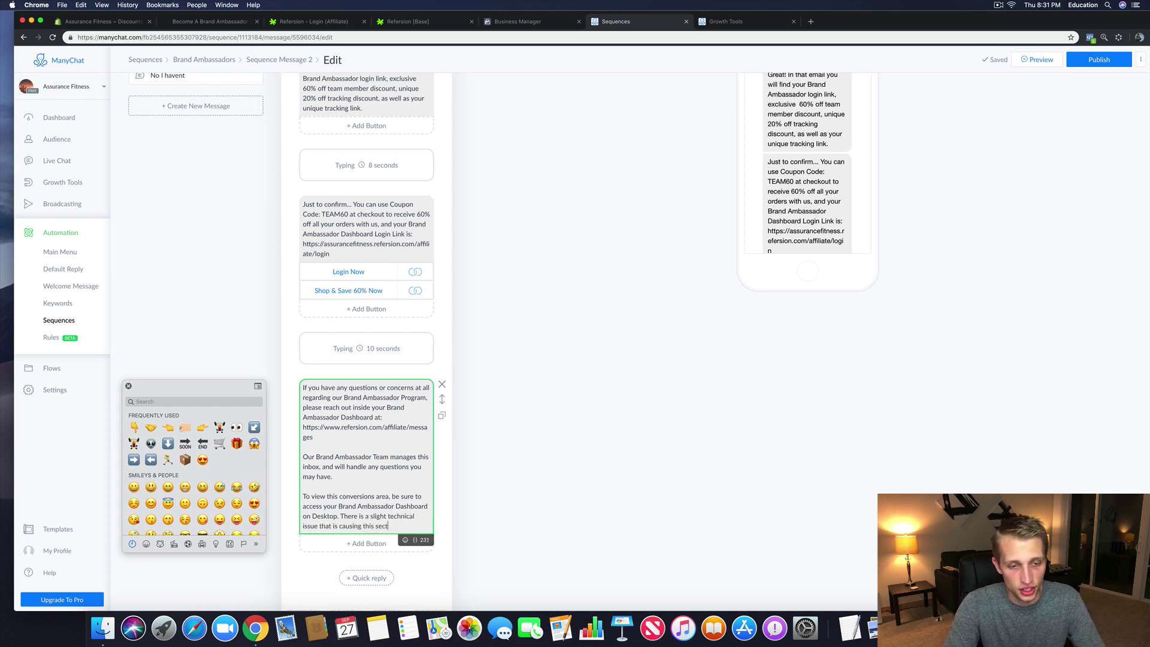
pyautogui.write('ion to not show p')
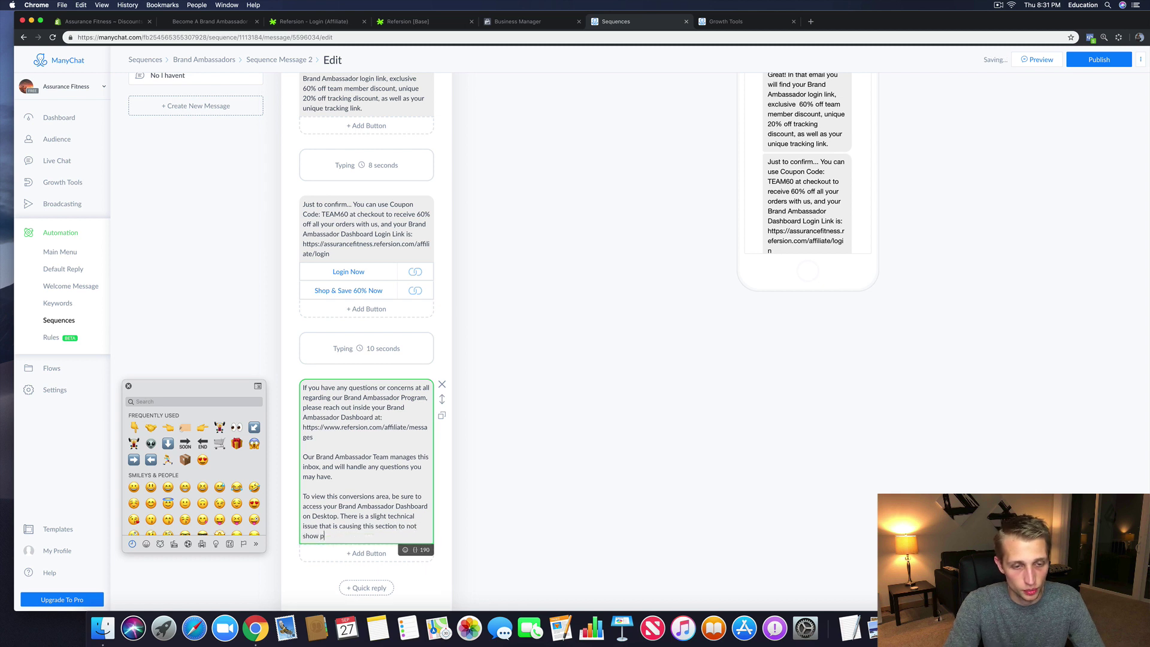
pyautogui.write('roperly on mobile.')
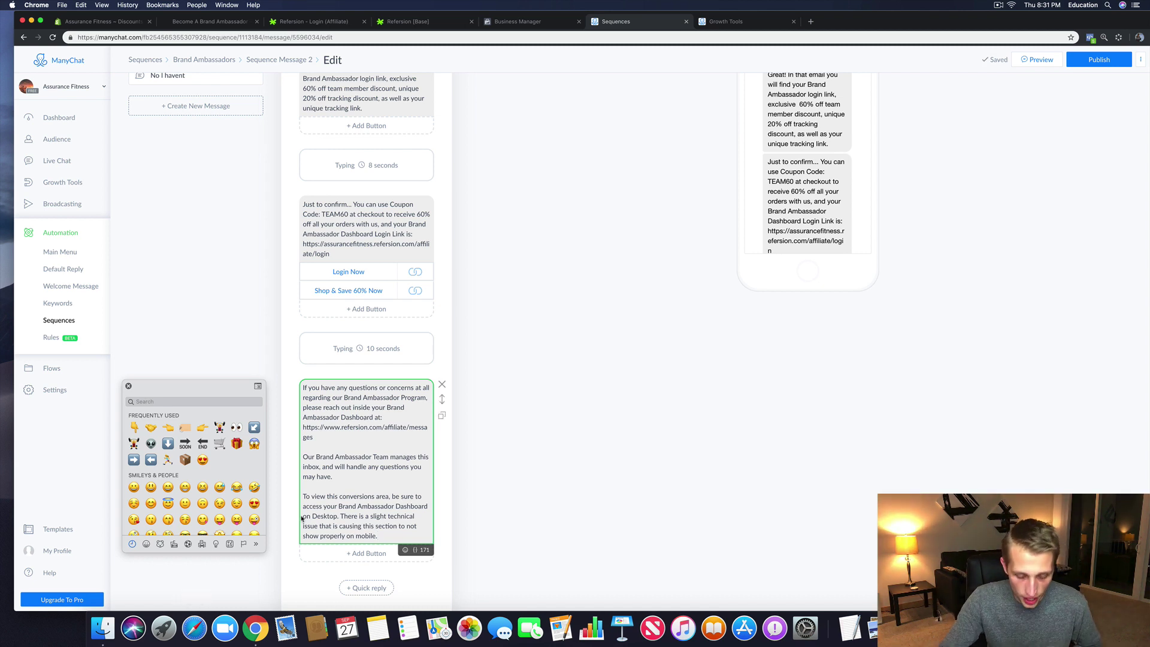
# Step: Add a quick reply labelled "Got it!" below the last text block, set to send a new message
pyautogui.scroll(-3, 339, 292)
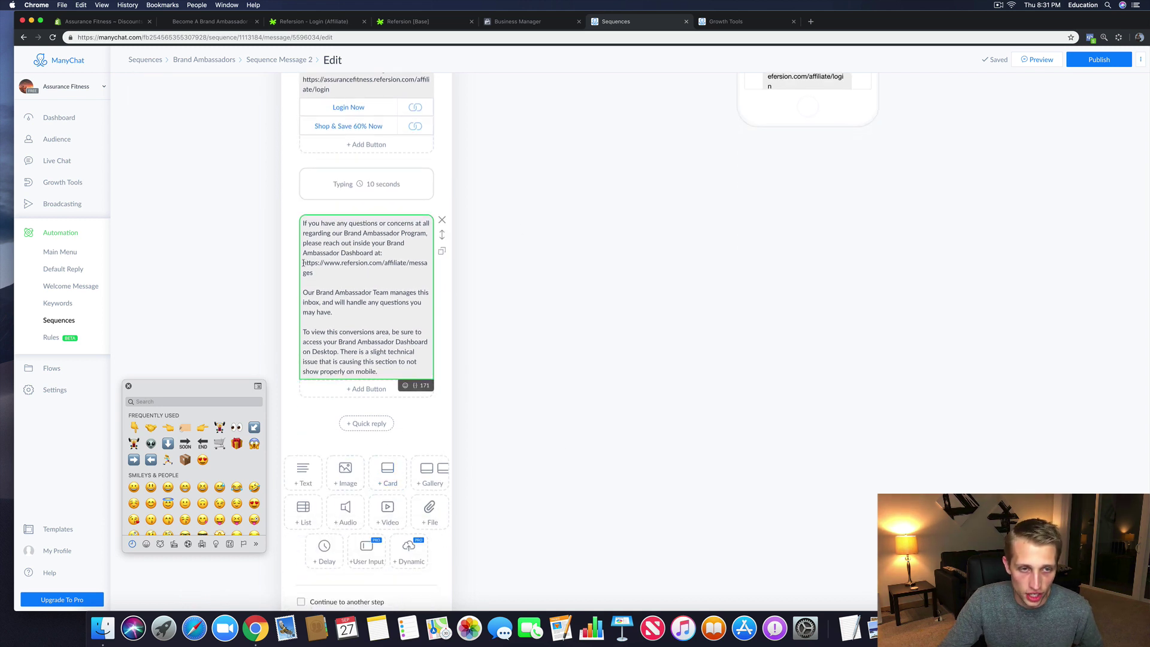
pyautogui.moveTo(303, 263); pyautogui.dragTo(383, 271)
pyautogui.click(383, 272)
pyautogui.scroll(-1, 375, 336)
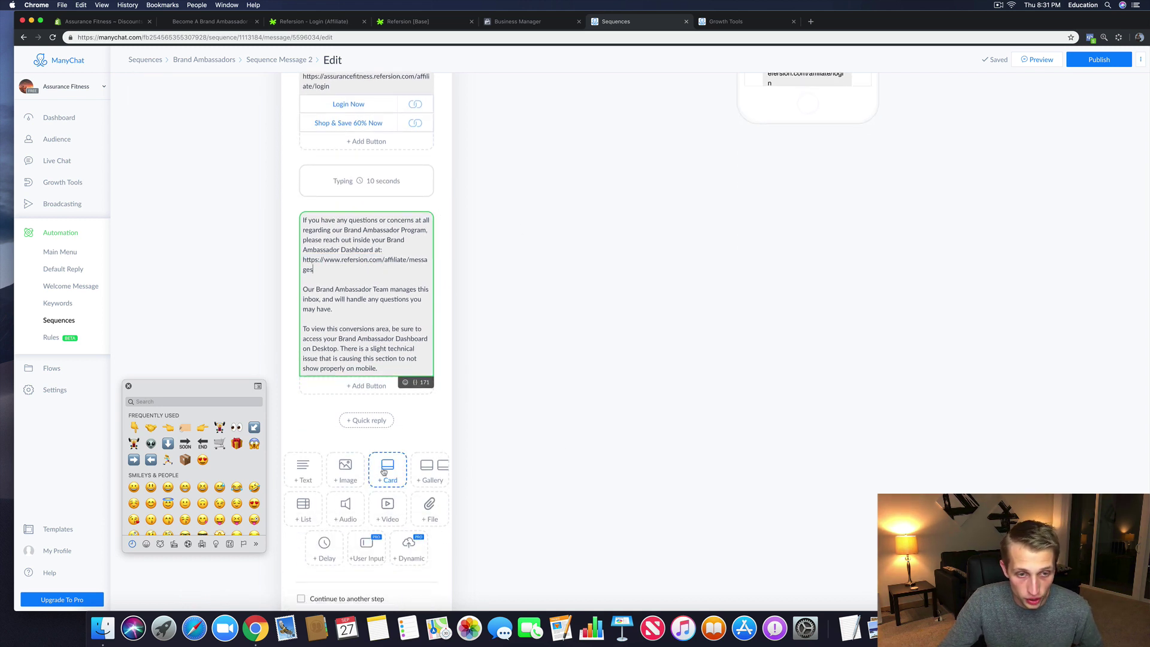
pyautogui.click(367, 427)
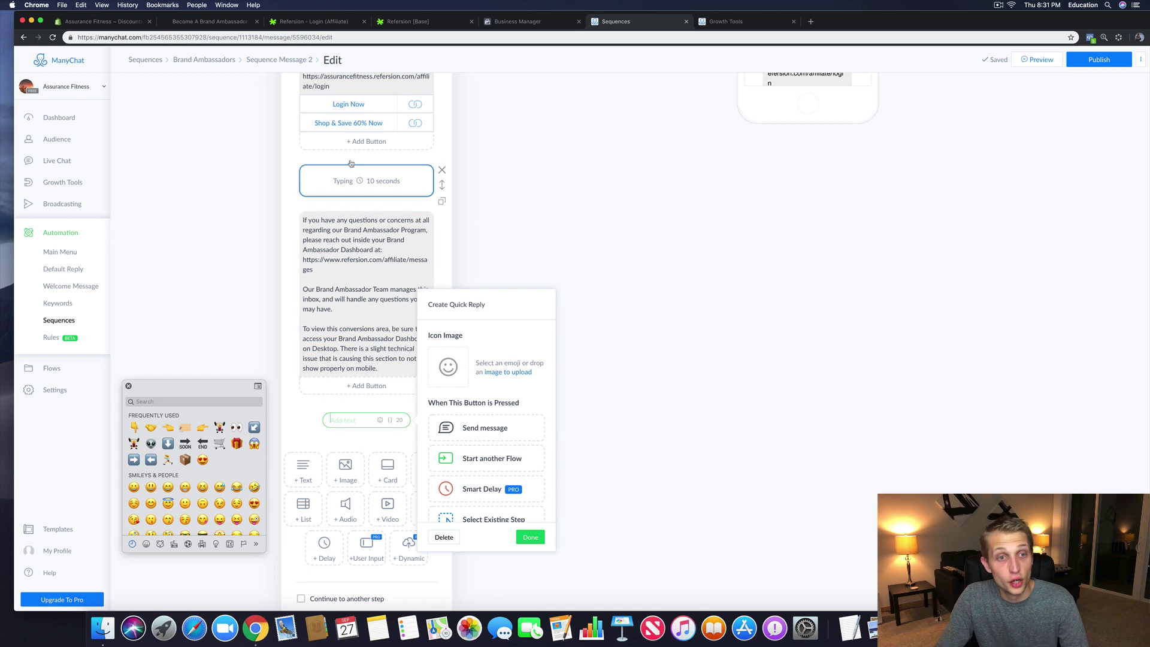
pyautogui.click(455, 429)
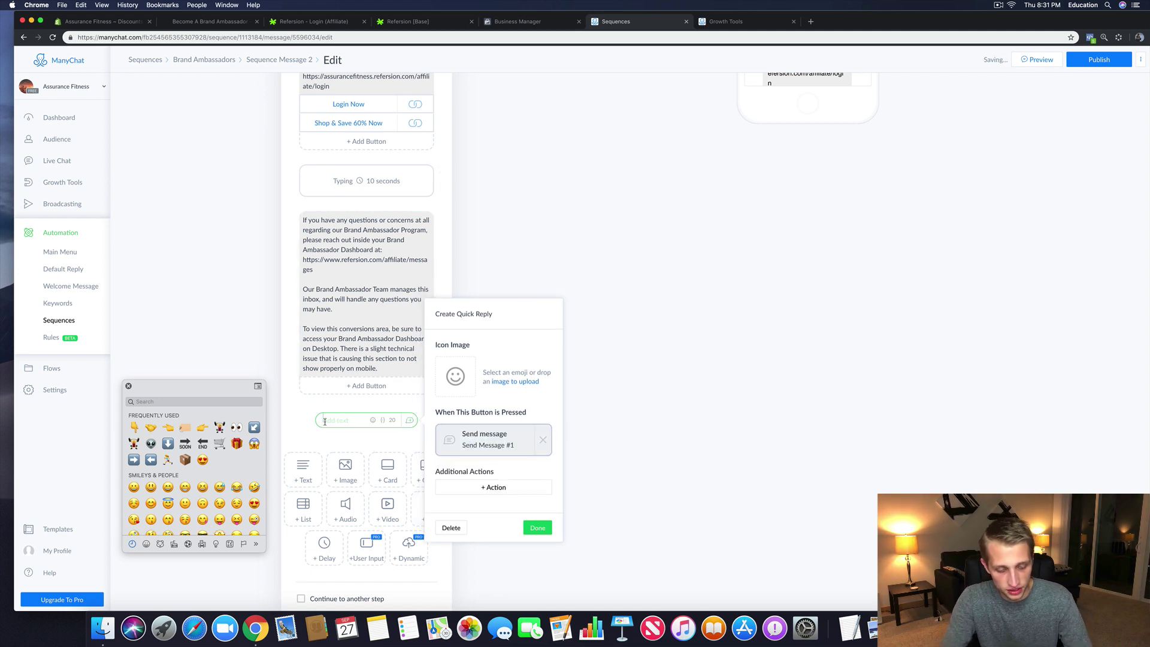
pyautogui.write('Got it!')
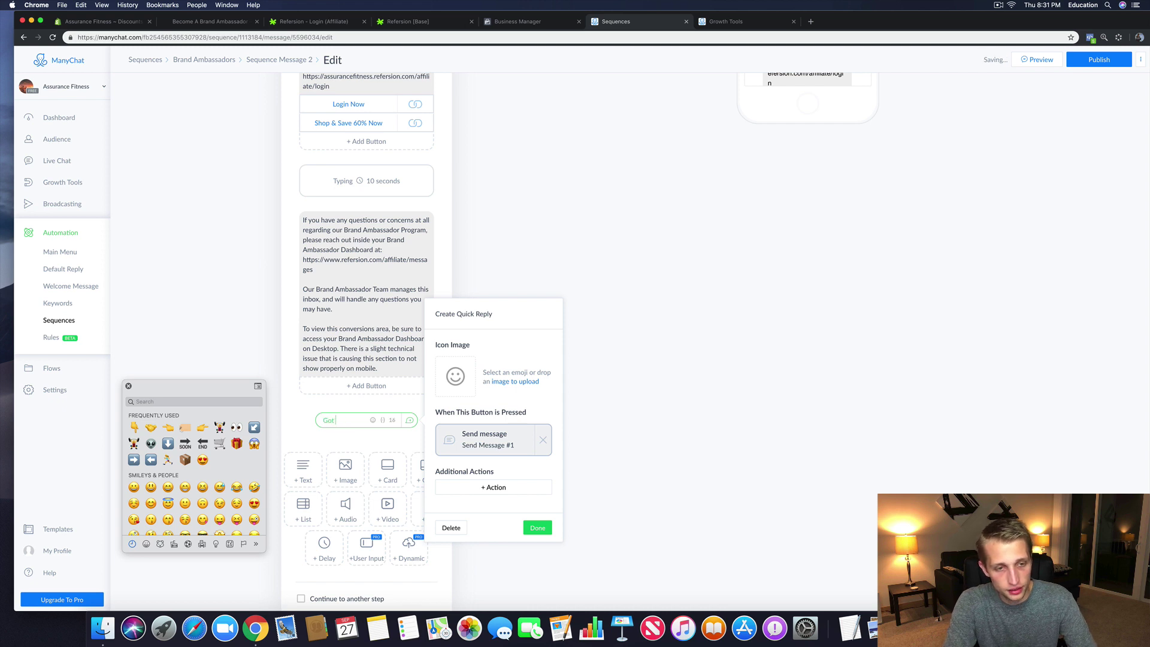
# Step: Open the message linked to the quick reply and rename that attached step "Got it!"
pyautogui.click(479, 440)
pyautogui.click(233, 176)
pyautogui.tripleClick(181, 177)
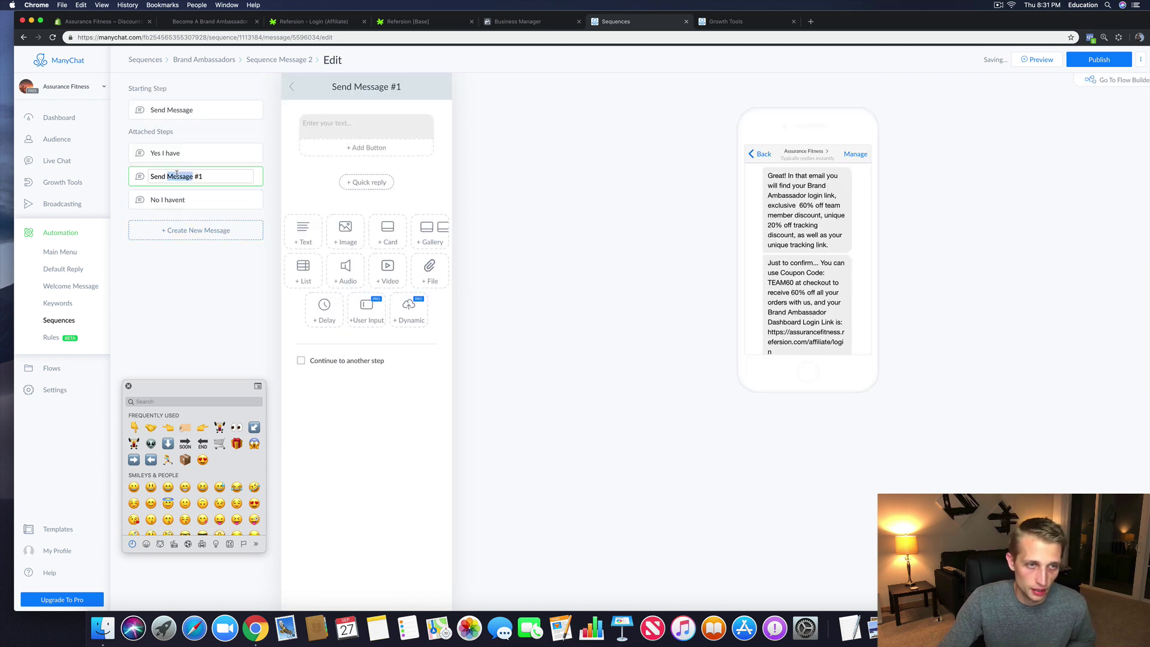
pyautogui.write('Got it!')
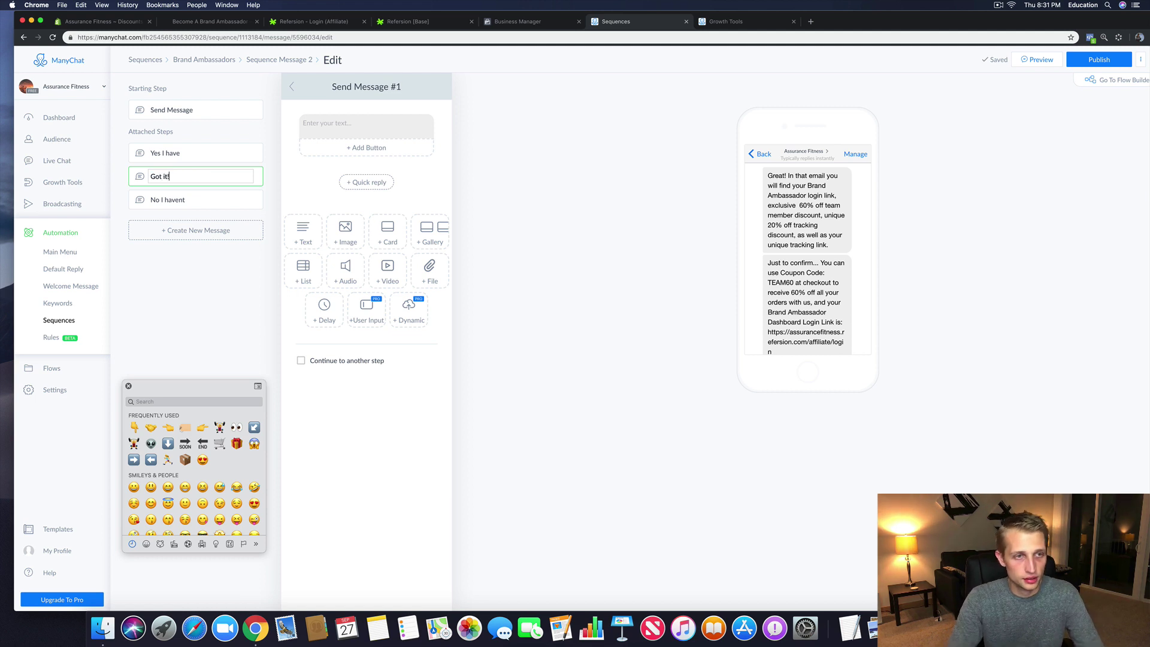
pyautogui.press('Return')
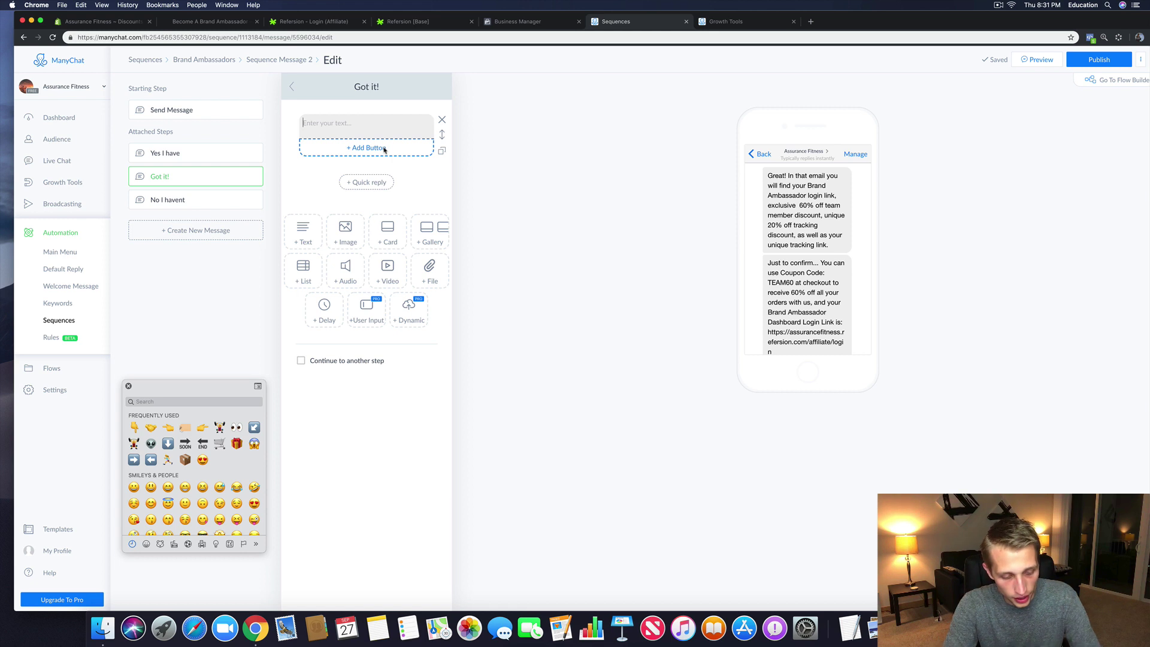
# Step: Begin the "Got it!" message's text block with "Sweet! So glad to have you on our team!"
pyautogui.write('sweet!')
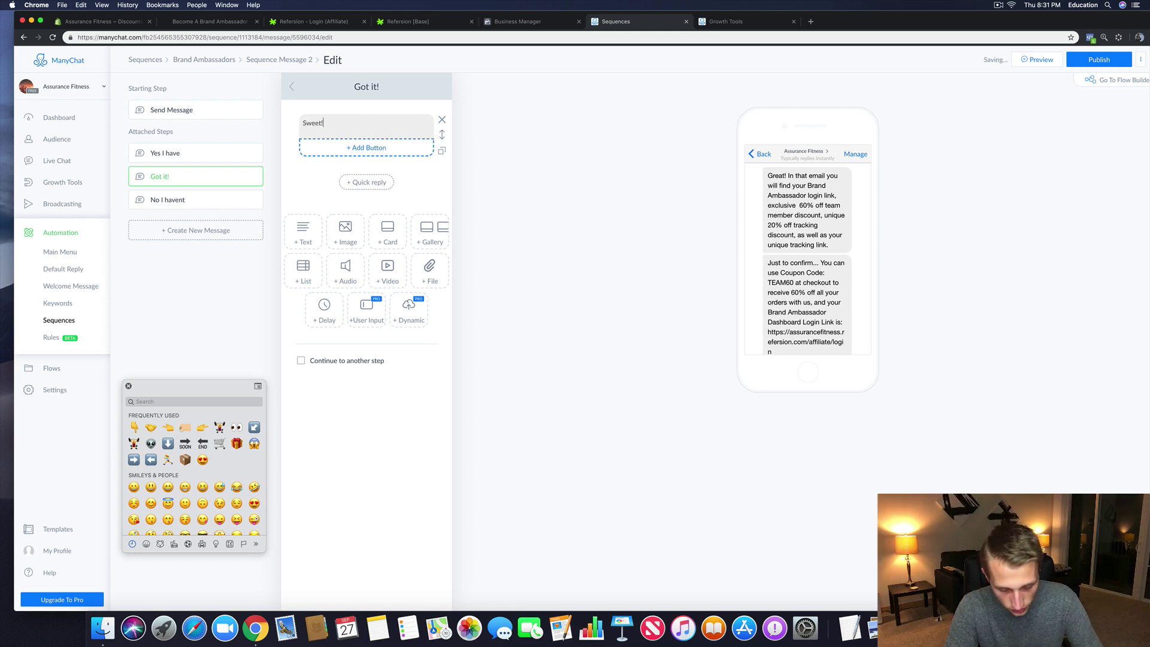
pyautogui.write(' S oglad t')
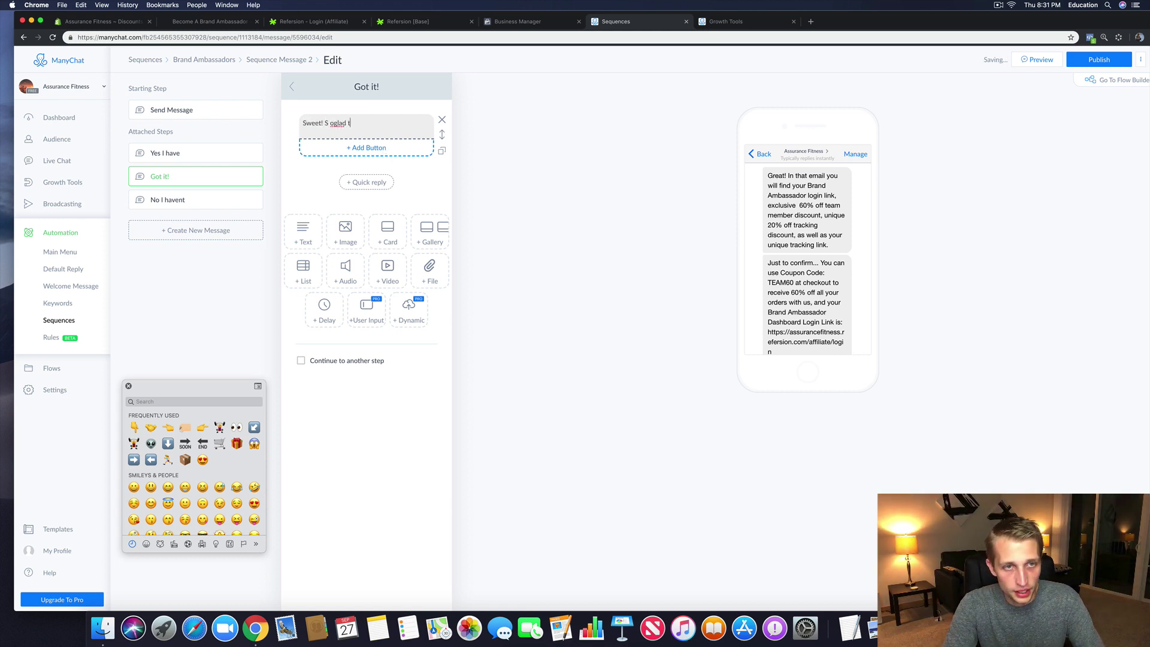
pyautogui.press('BackSpace')
pyautogui.press('BackSpace')
pyautogui.write('o glad to have you')
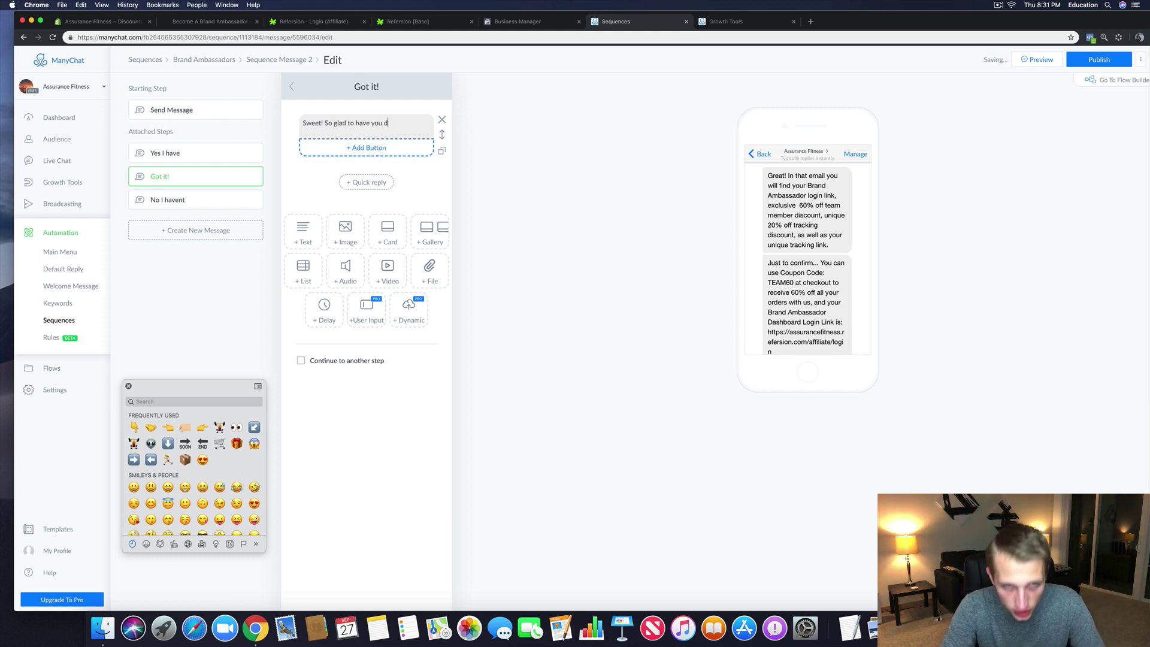
pyautogui.write('on our team!')
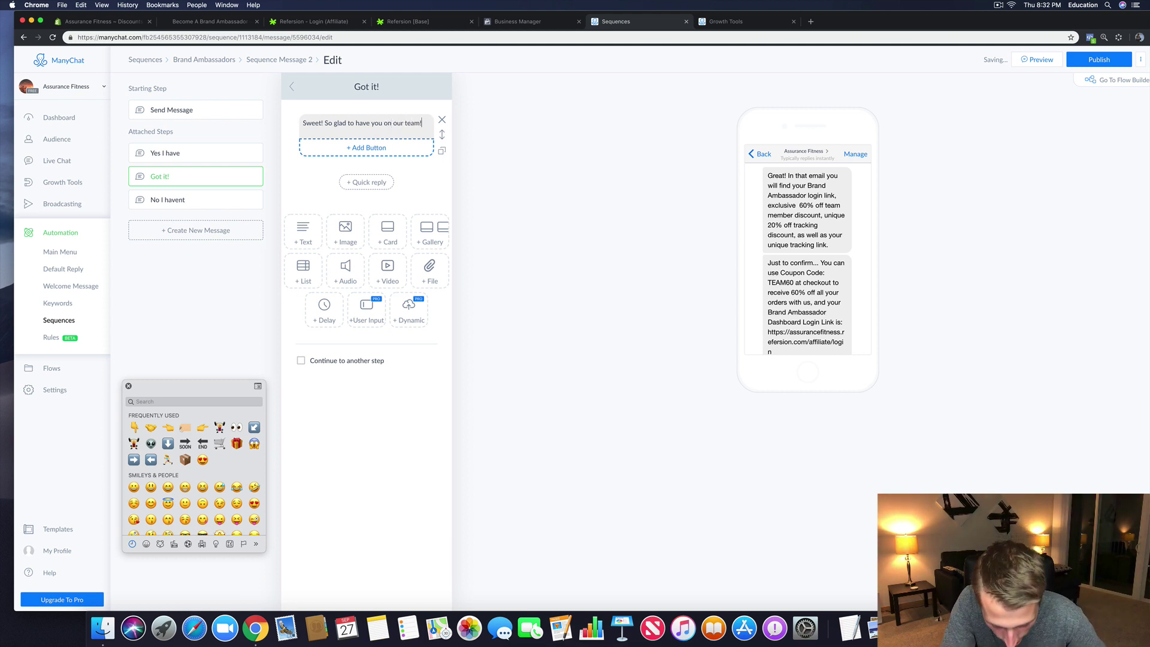
# Step: Add a second line to the text block: "We will send you more updates here, as well as the announcements section"
pyautogui.press('Return')
pyautogui.write('We will s')
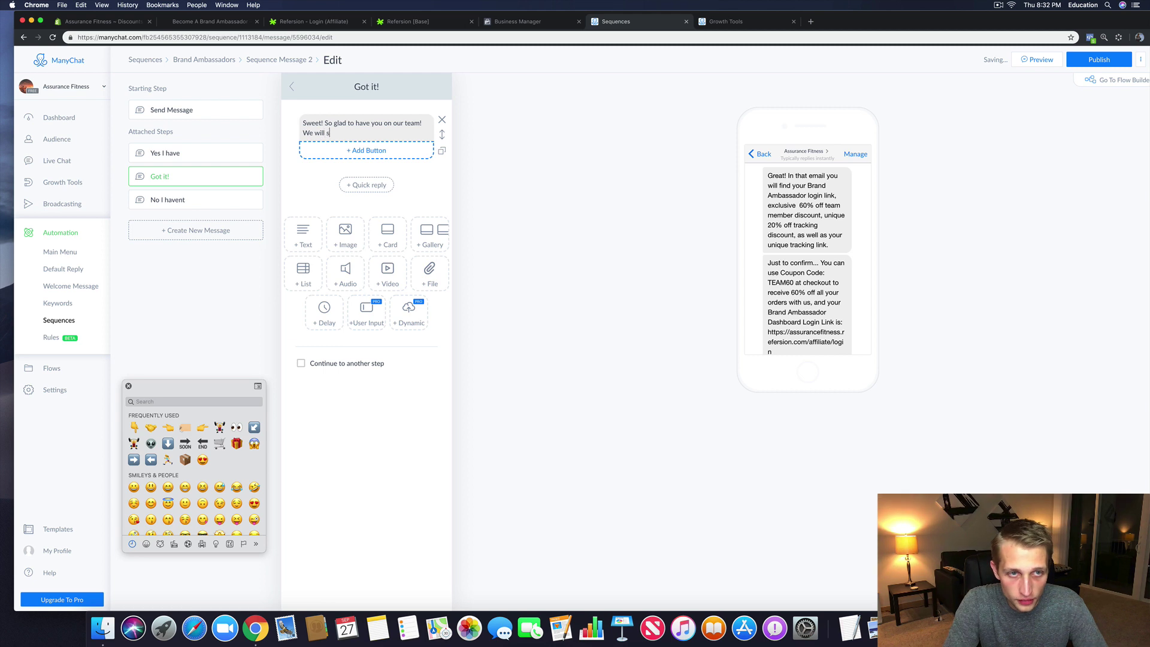
pyautogui.write('end y')
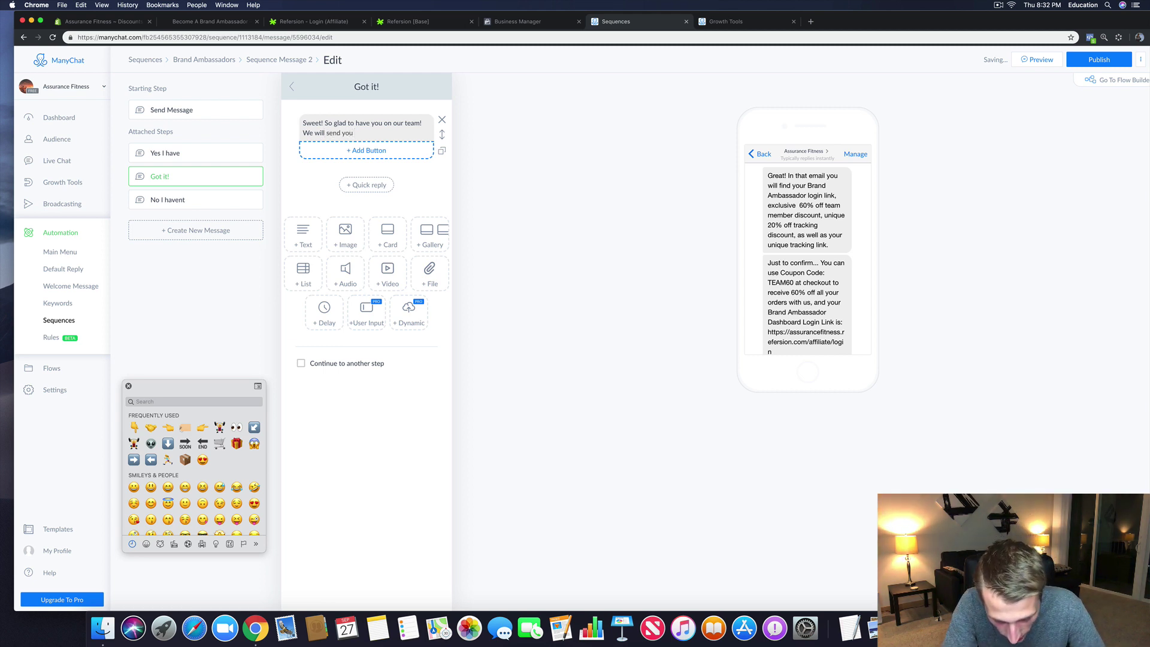
pyautogui.write('ou')
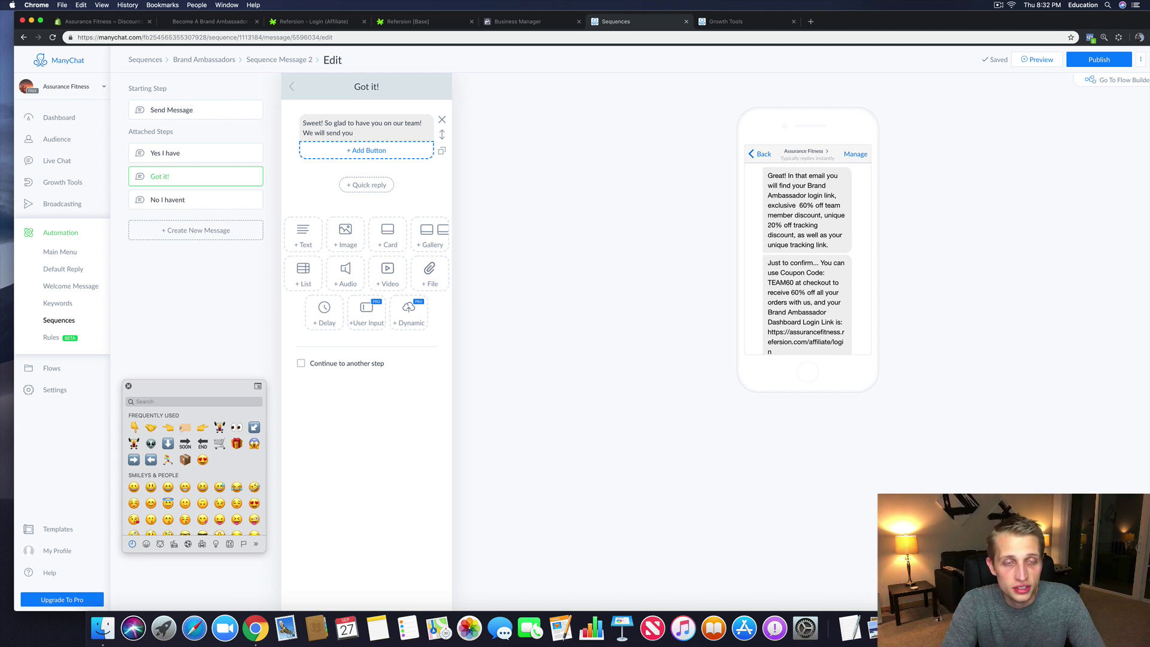
pyautogui.write(' more updates her')
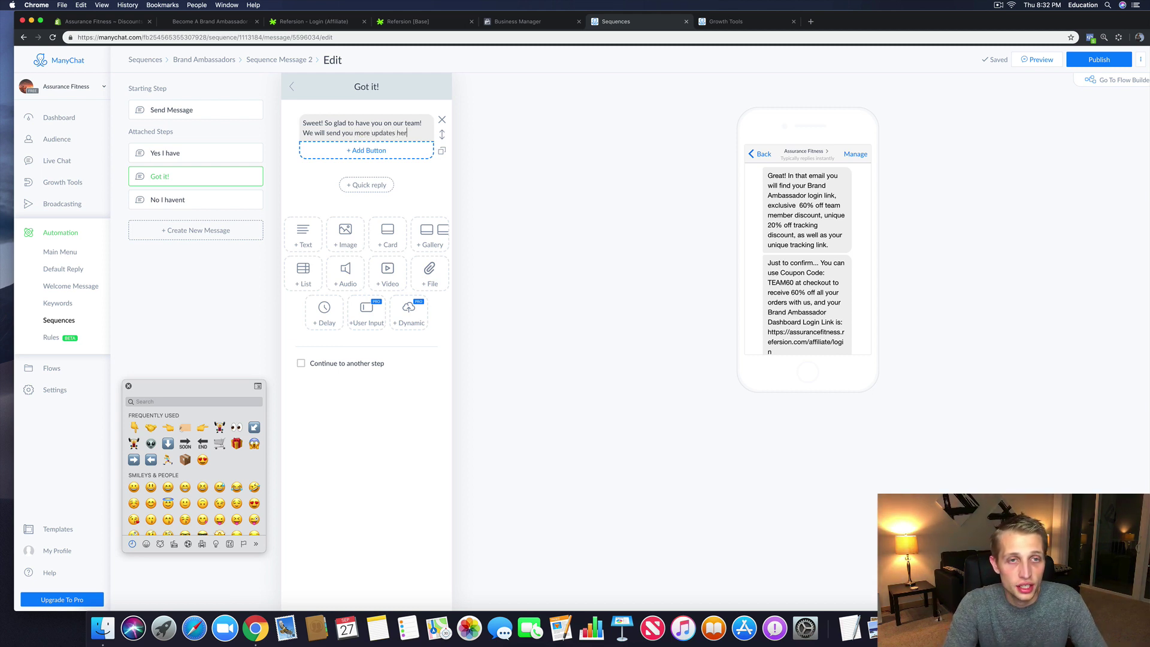
pyautogui.write('e, as well as the ')
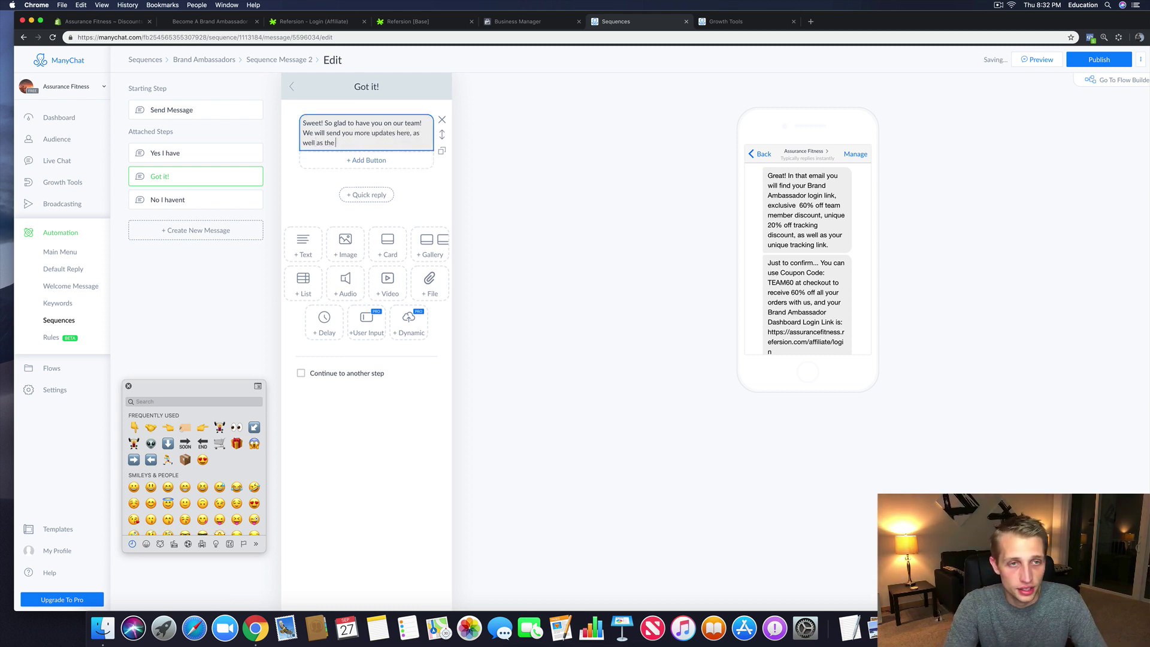
pyautogui.write('announc')
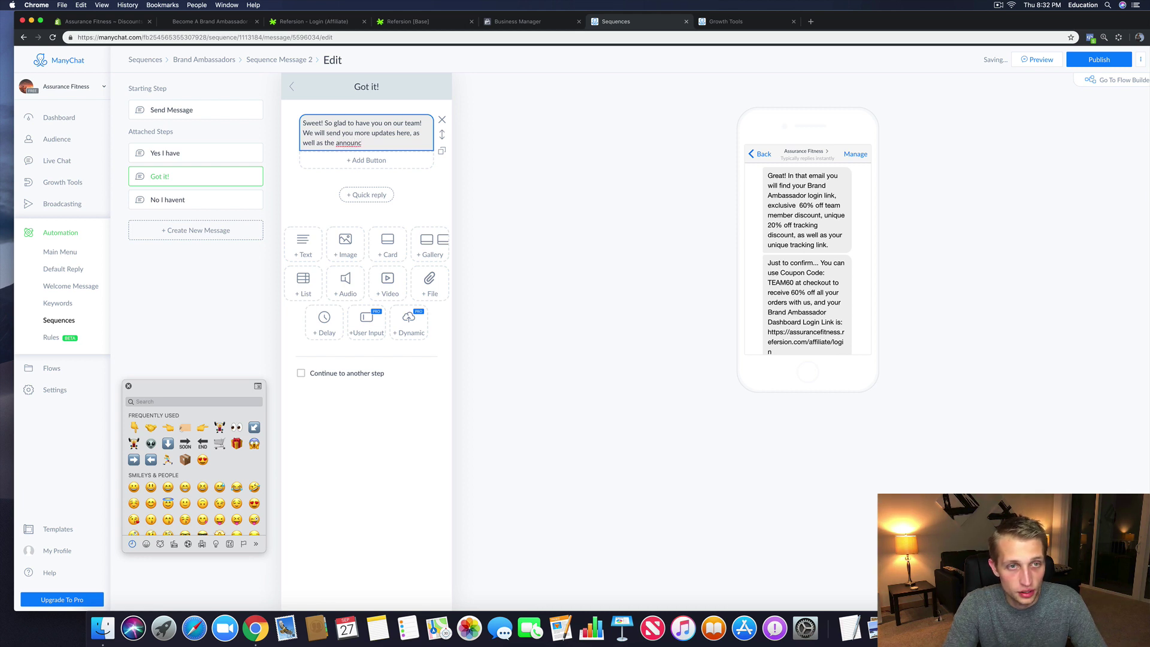
pyautogui.write('ements section ')
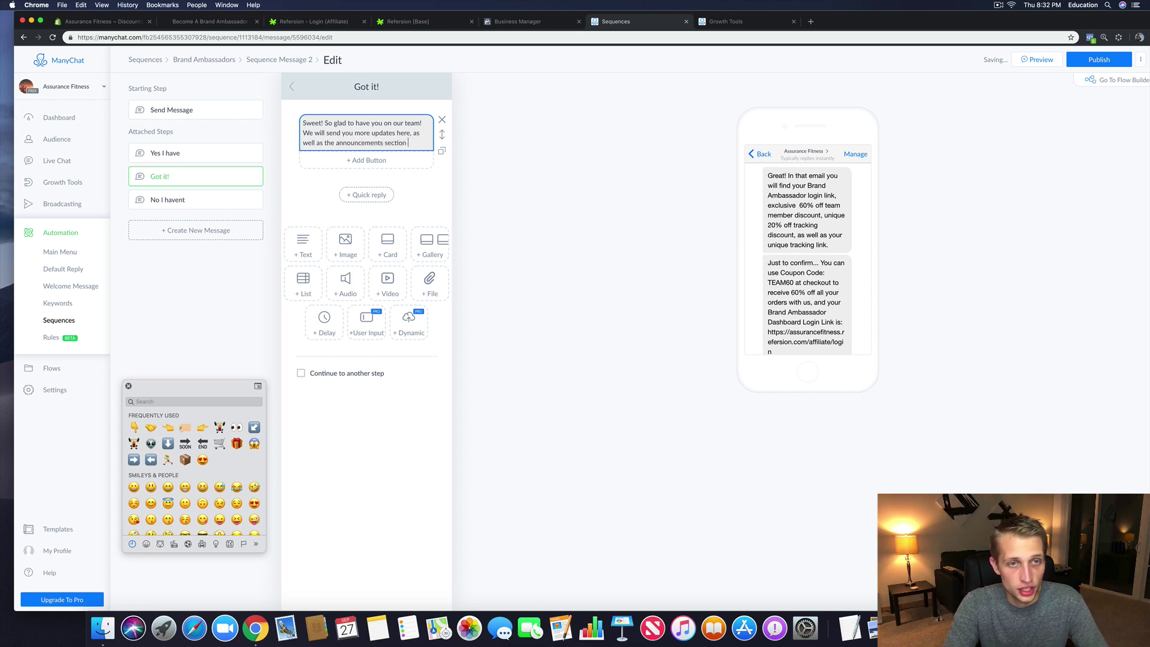
# Step: Finish the second line with "inside your Brand Ambassador Dashboard!"
pyautogui.write('inside your Brand ')
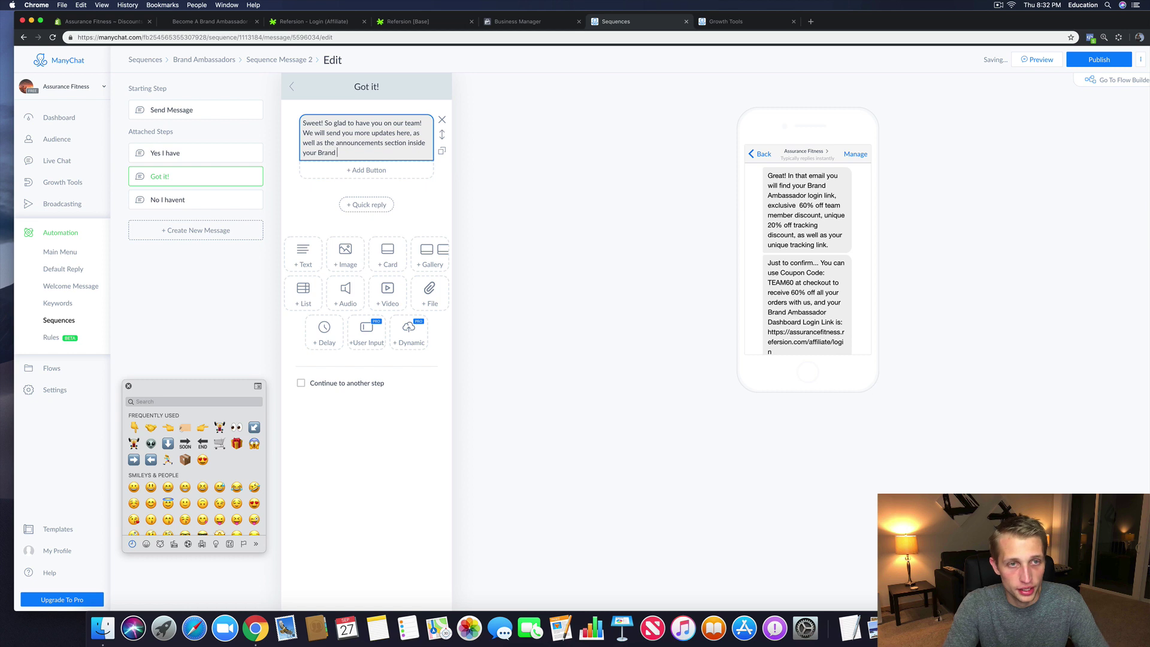
pyautogui.write('Ambassafor')
pyautogui.press('BackSpace')
pyautogui.press('BackSpace')
pyautogui.press('BackSpace')
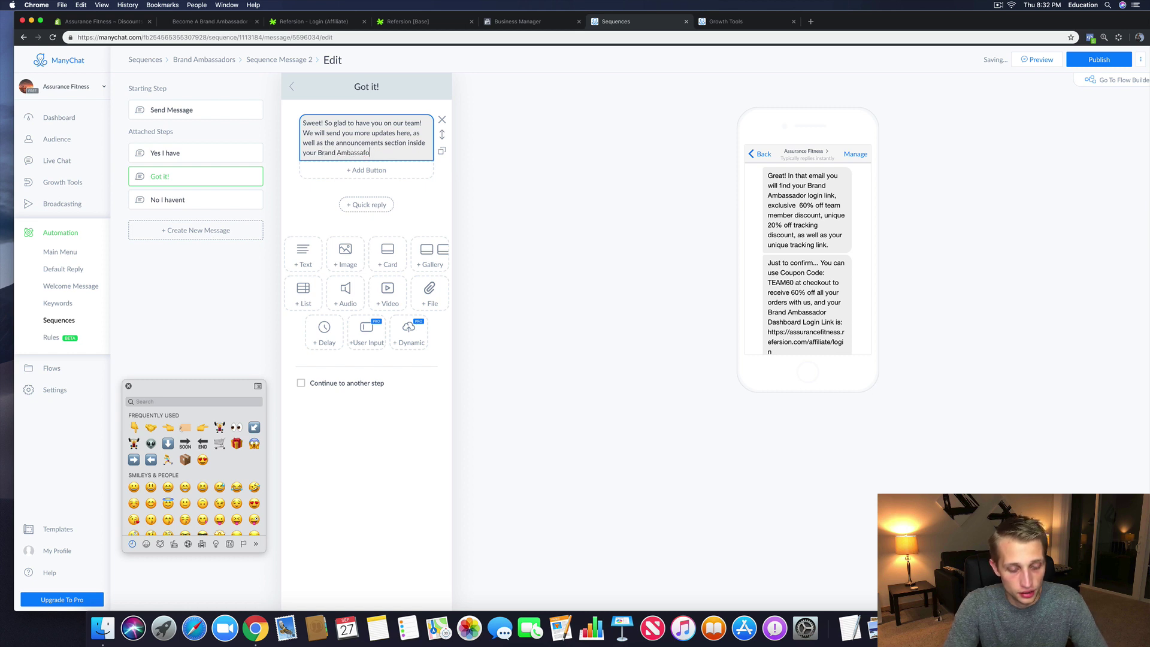
pyautogui.write('do')
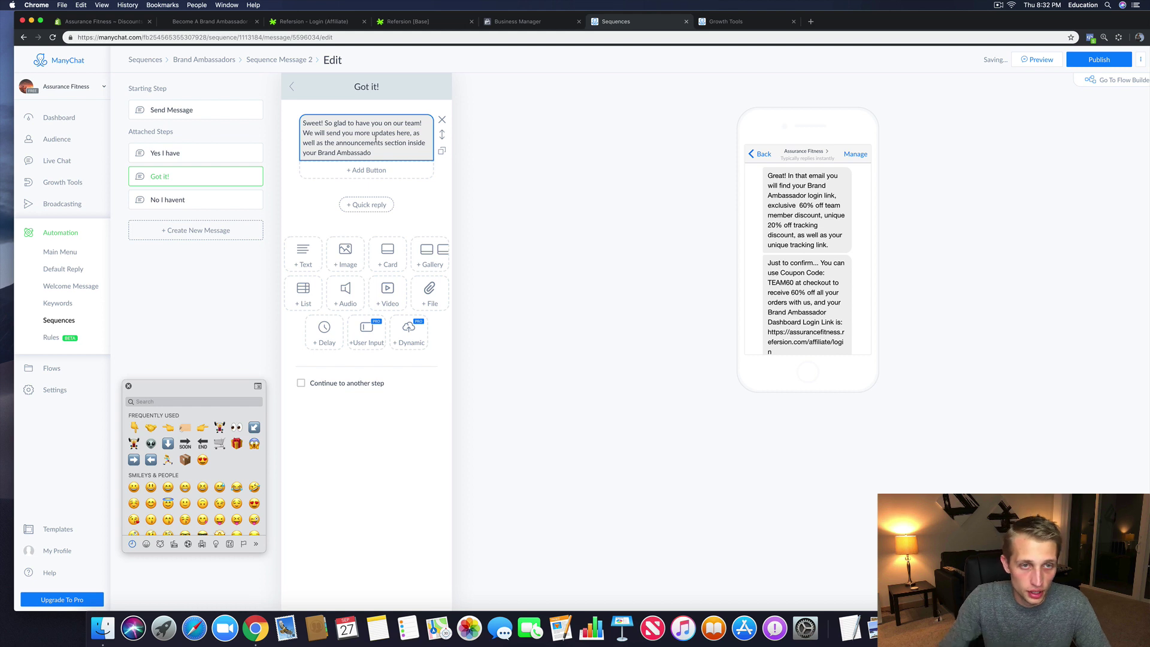
pyautogui.write('r Dashboard')
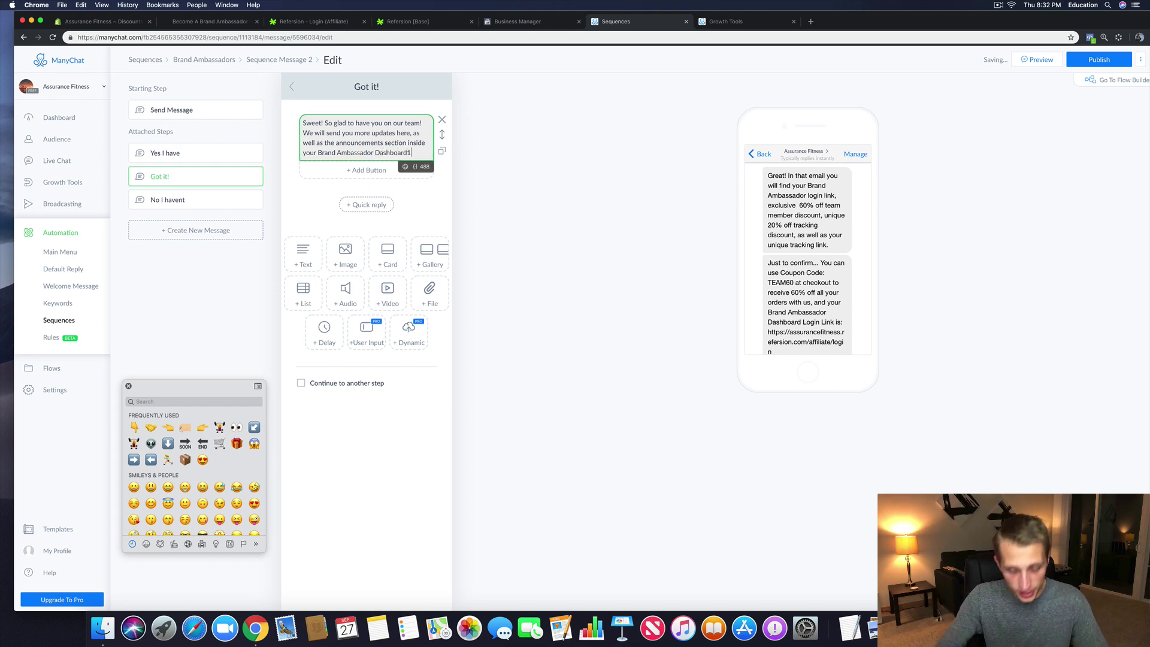
pyautogui.write('1')
pyautogui.press('BackSpace')
pyautogui.write('!')
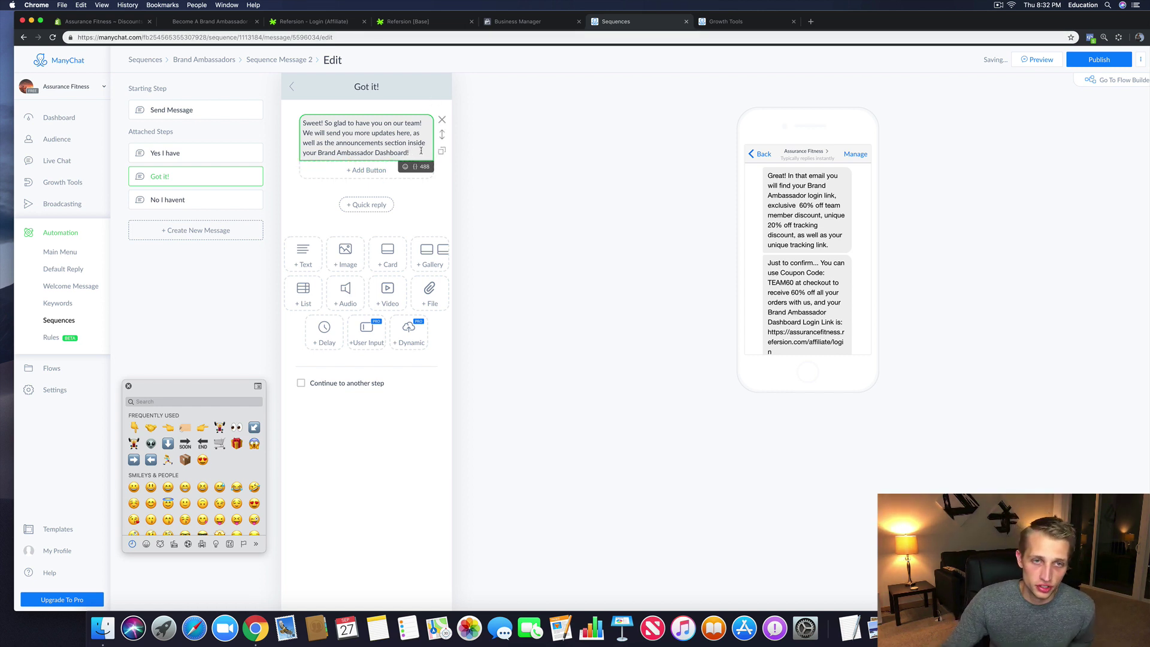
pyautogui.moveTo(410, 152); pyautogui.dragTo(339, 152)
# Step: Switch to the Refersion page, allow its cookies, reload the site and log in to the client account with the saved credentials
pyautogui.click(309, 21)
pyautogui.click(407, 22)
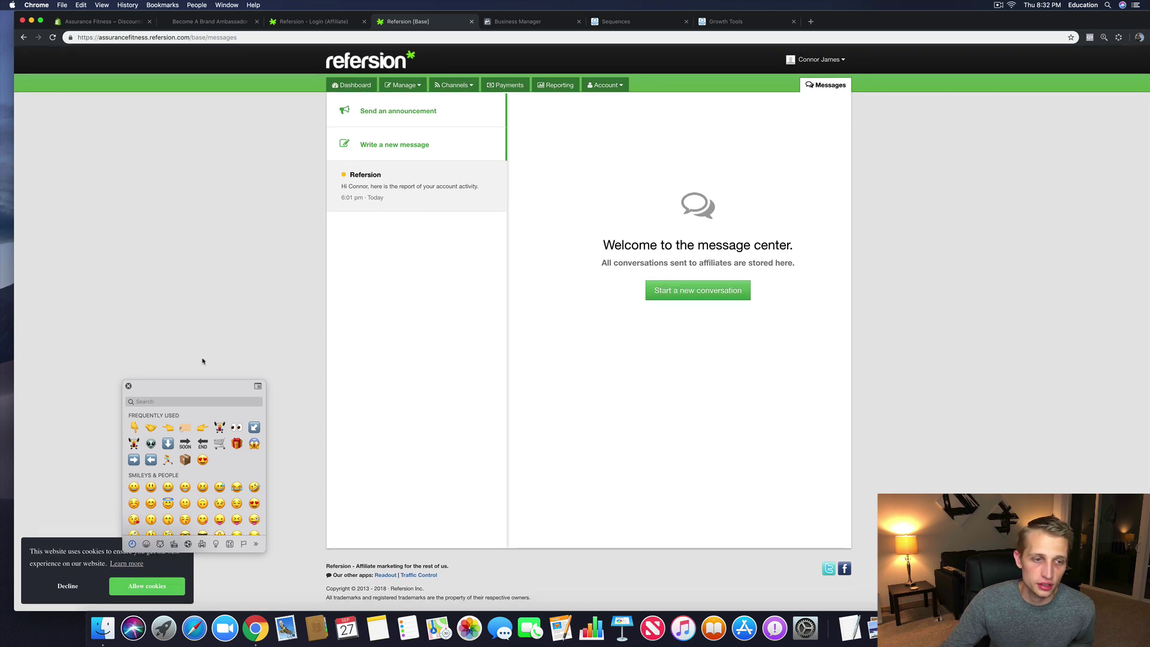
pyautogui.click(146, 585)
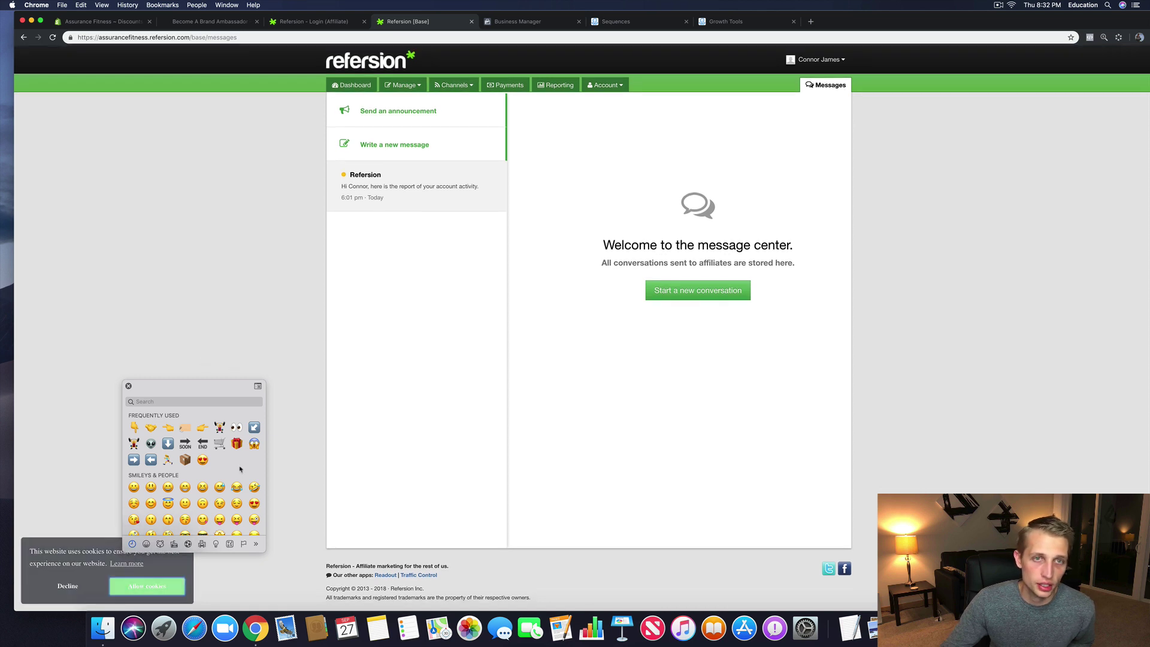
pyautogui.click(257, 37)
pyautogui.press('Return')
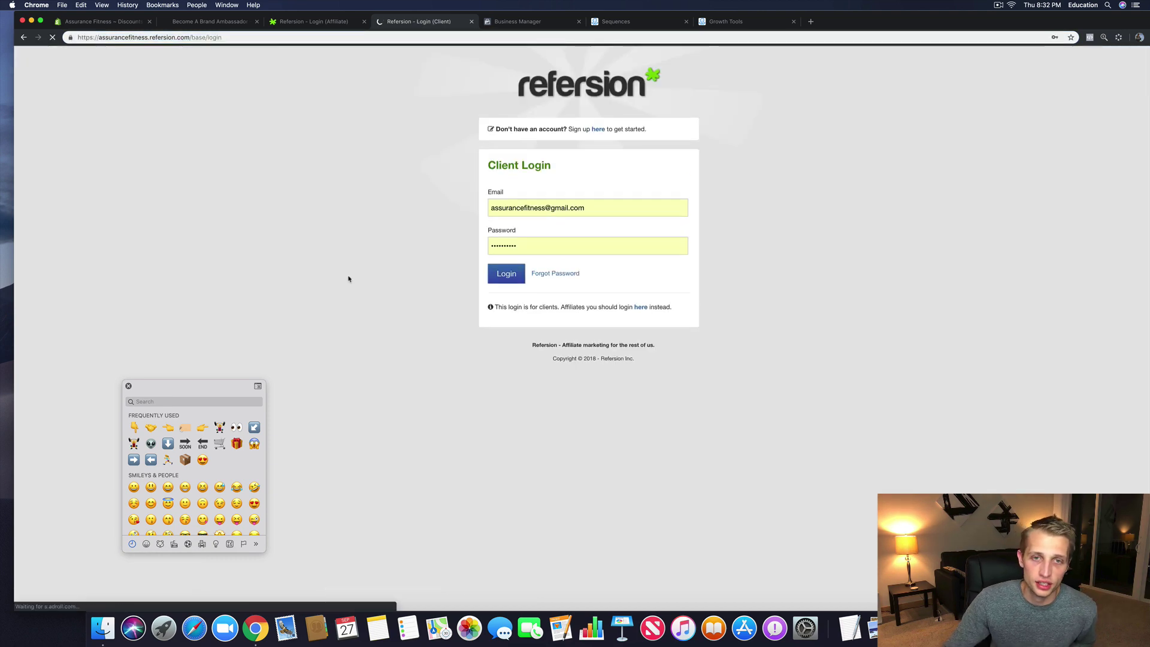
pyautogui.press('Return')
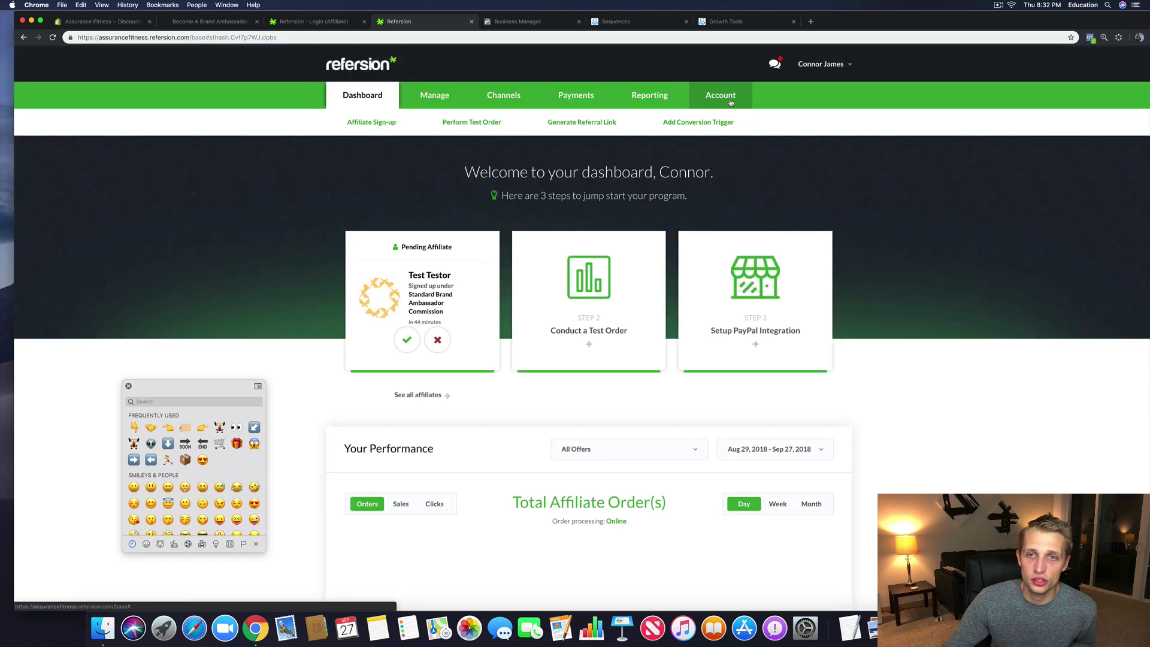
# Step: Look through the Refersion dashboard sections and the affiliates list, and open the message center
pyautogui.click(731, 102)
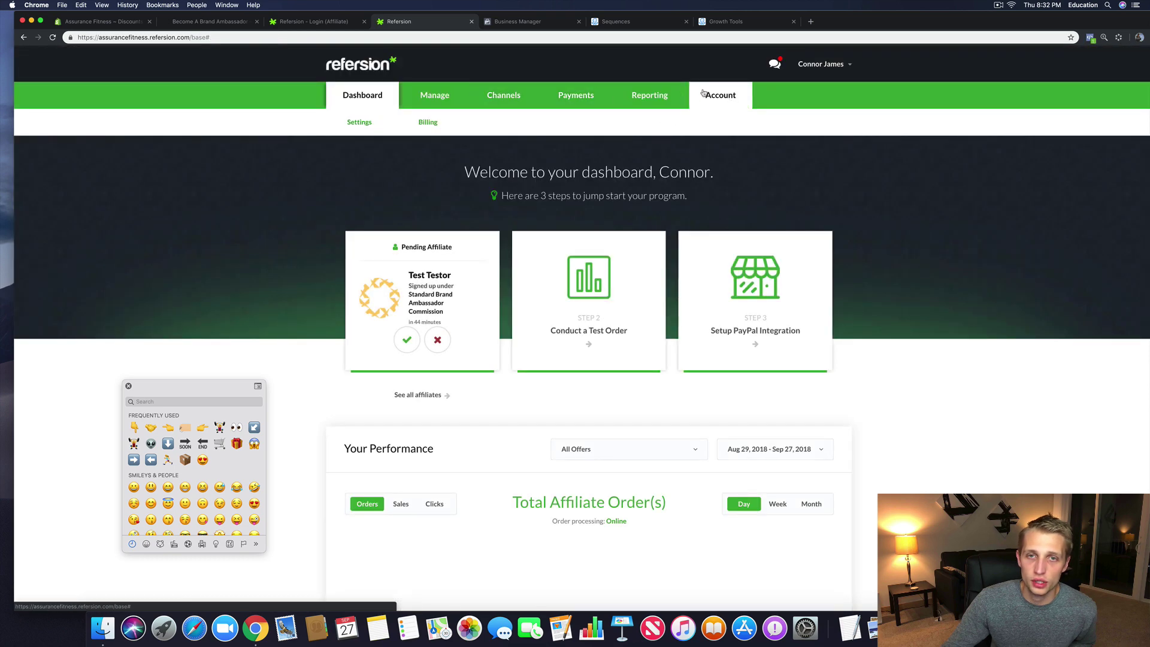
pyautogui.click(421, 97)
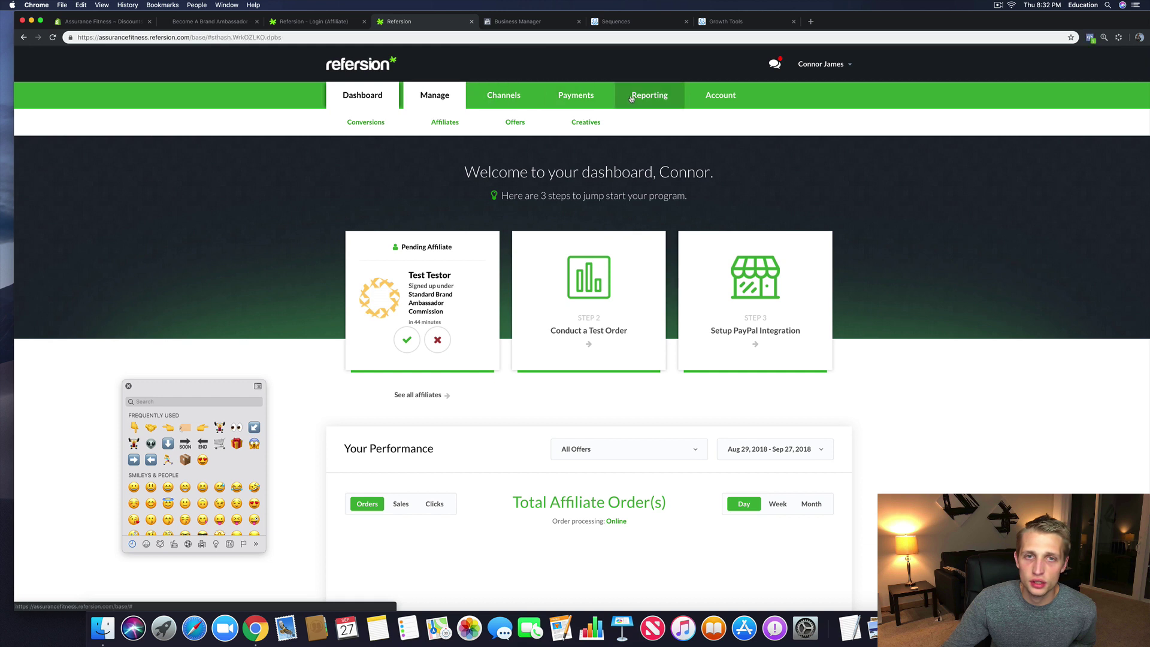
pyautogui.click(518, 97)
pyautogui.click(589, 102)
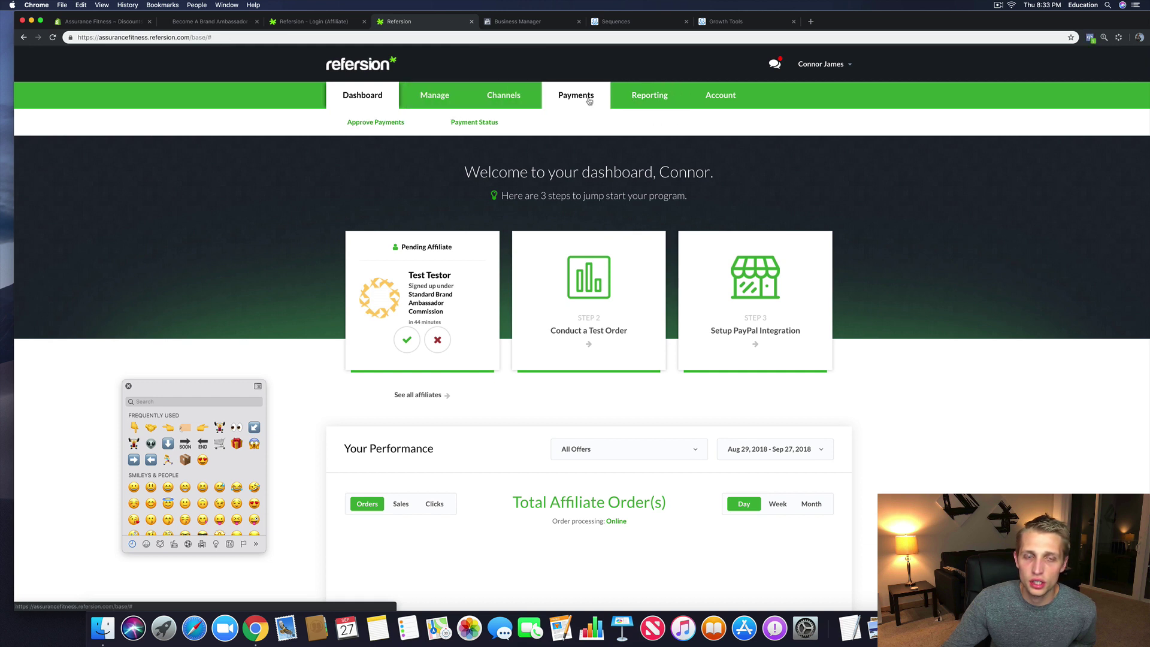
pyautogui.click(666, 101)
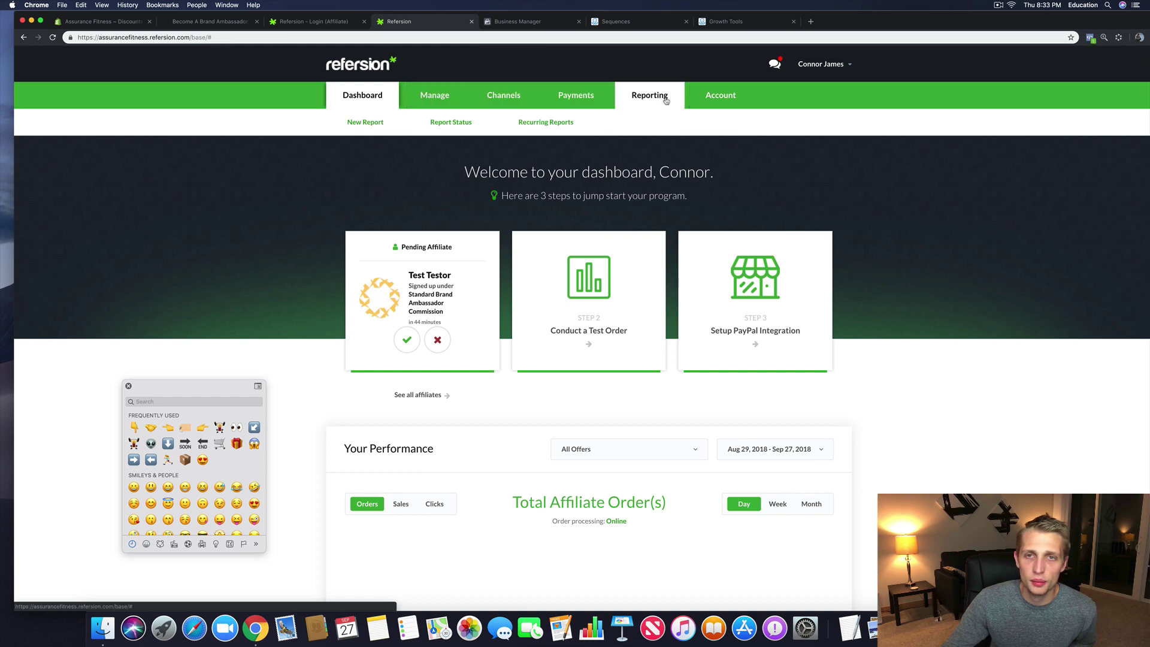
pyautogui.click(362, 97)
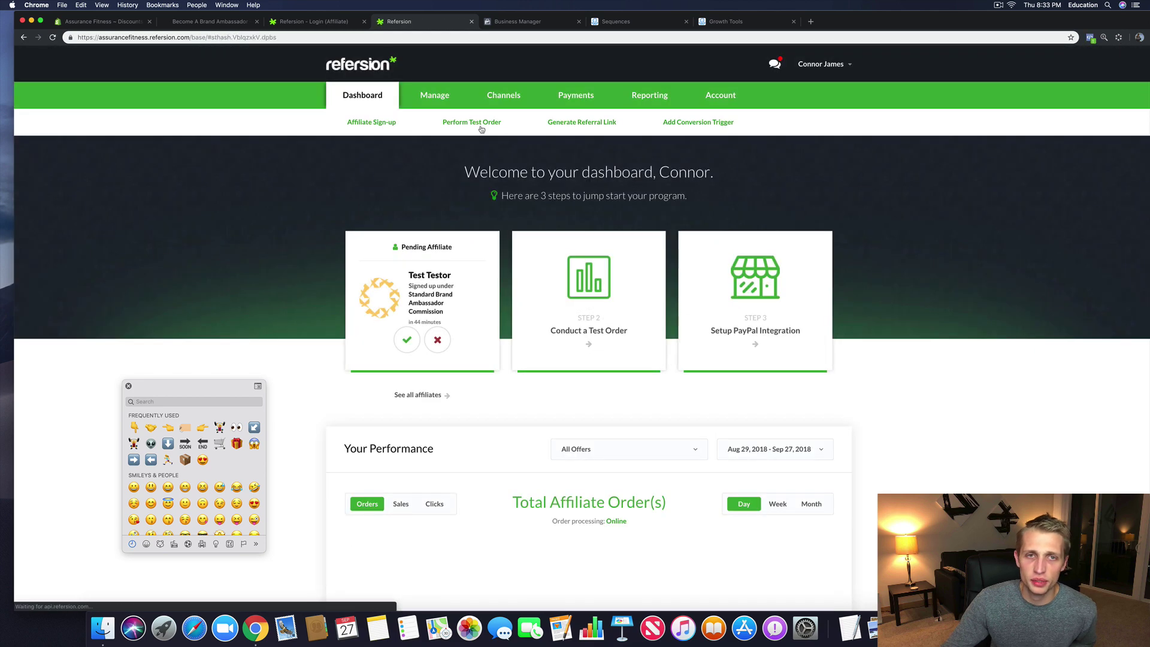
pyautogui.click(434, 95)
pyautogui.click(442, 122)
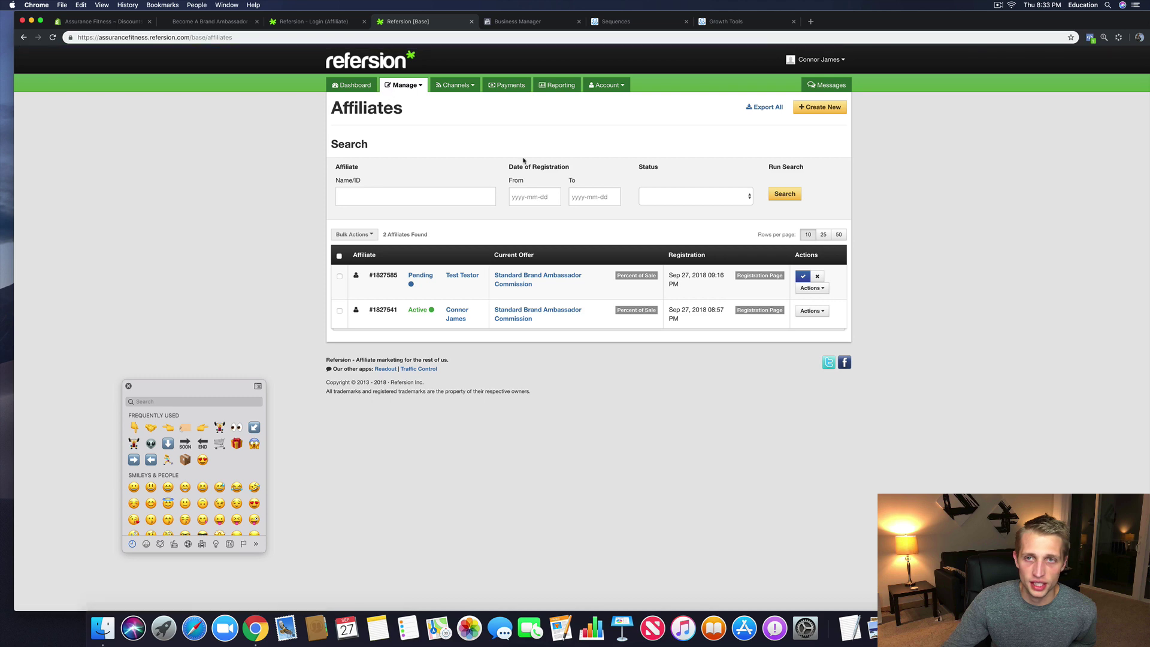
pyautogui.click(827, 82)
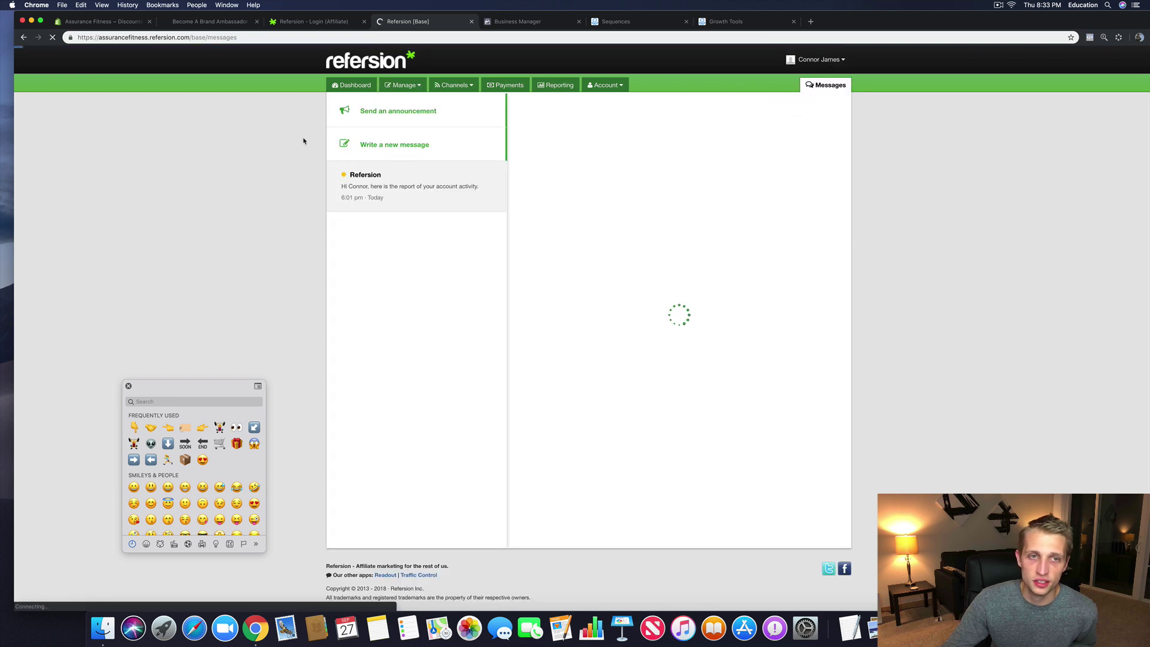
# Step: Examine the recipient choices of the announcement form, close it without sending, and view the form for messaging a single affiliate
pyautogui.click(389, 112)
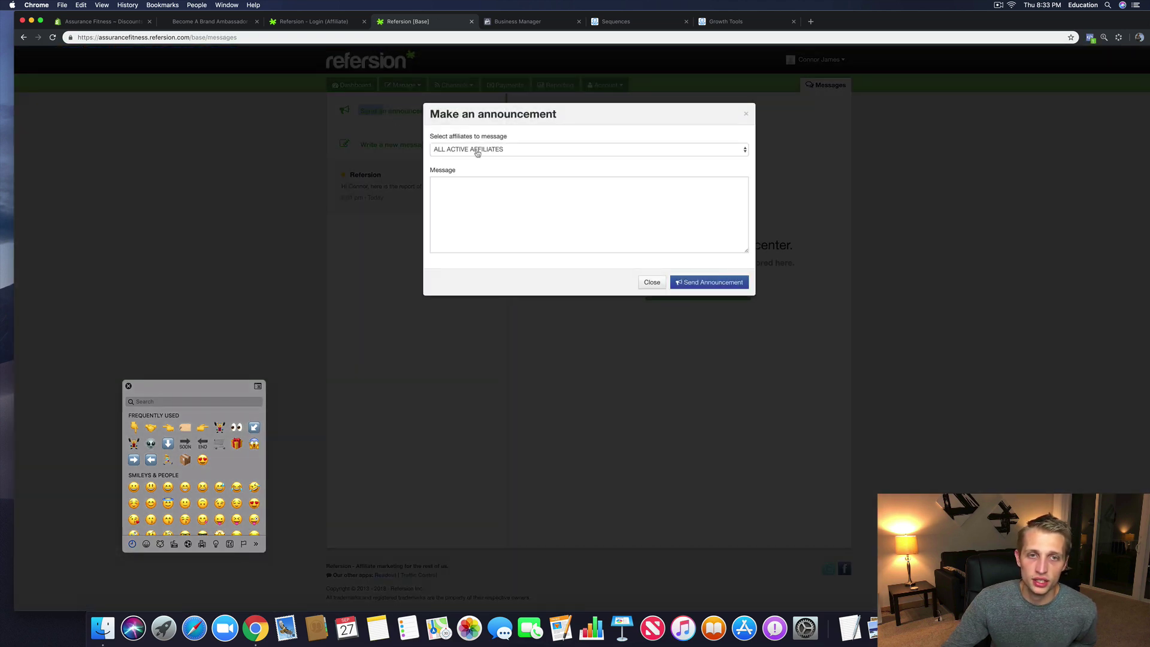
pyautogui.click(475, 150)
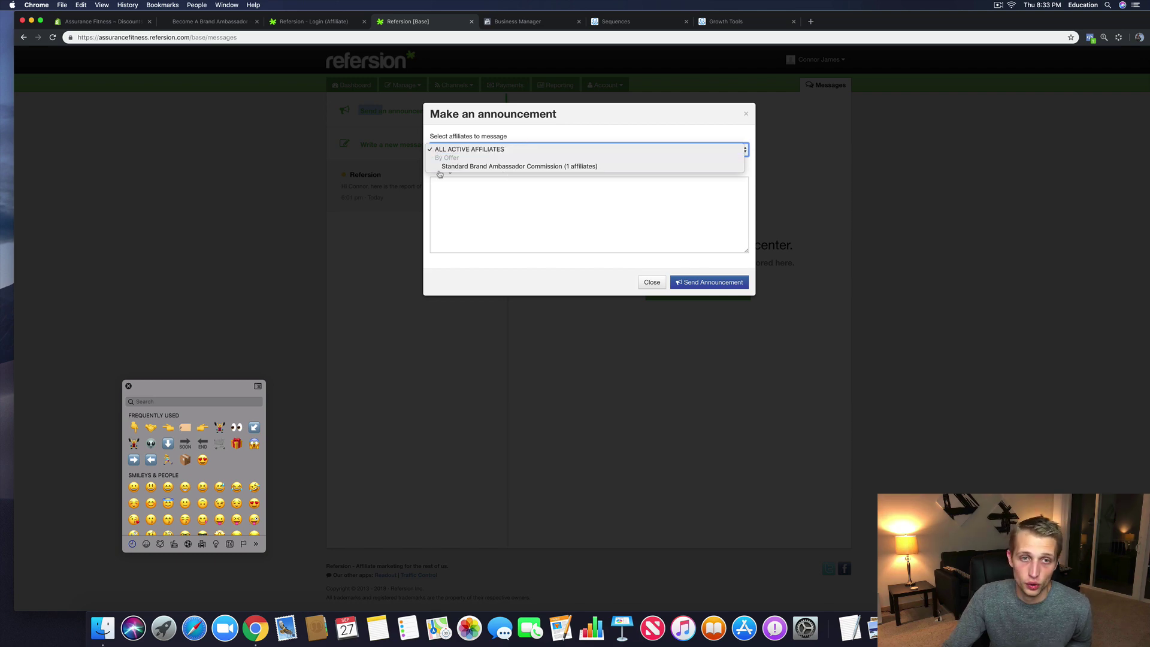
pyautogui.click(744, 115)
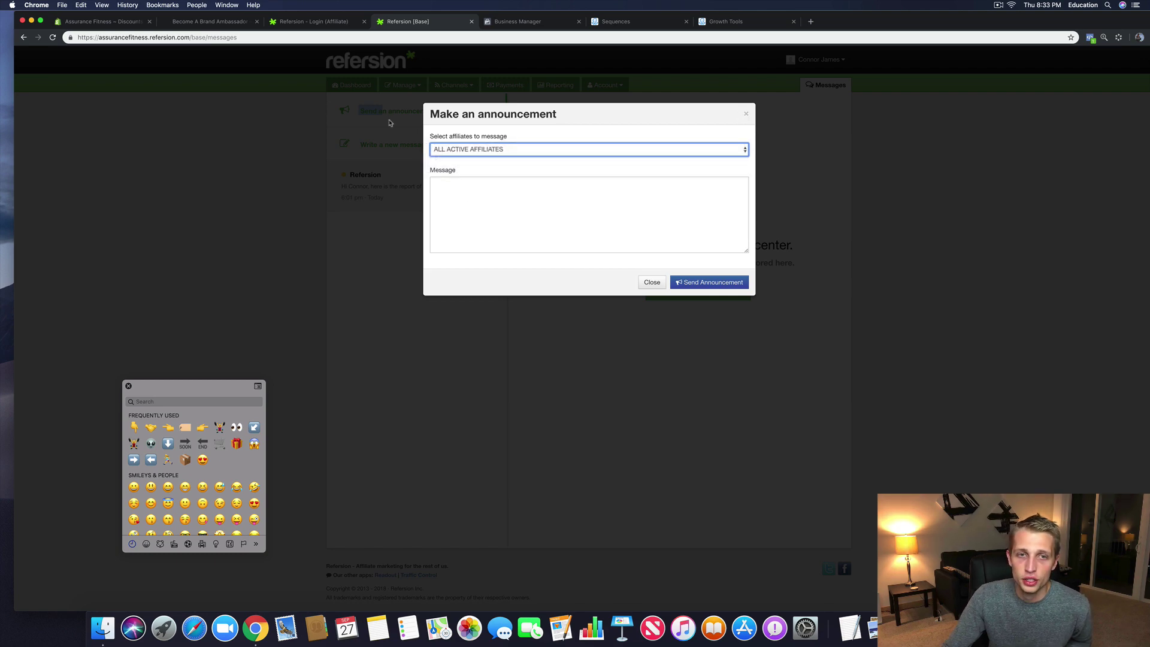
pyautogui.click(746, 113)
pyautogui.click(698, 292)
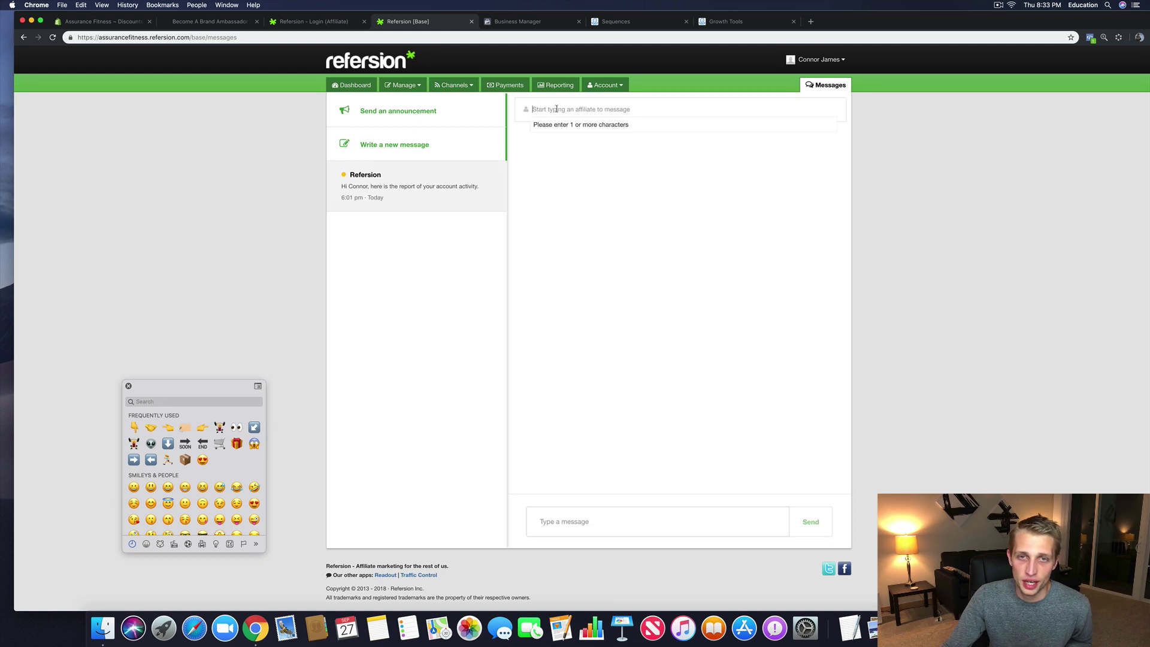
pyautogui.click(672, 268)
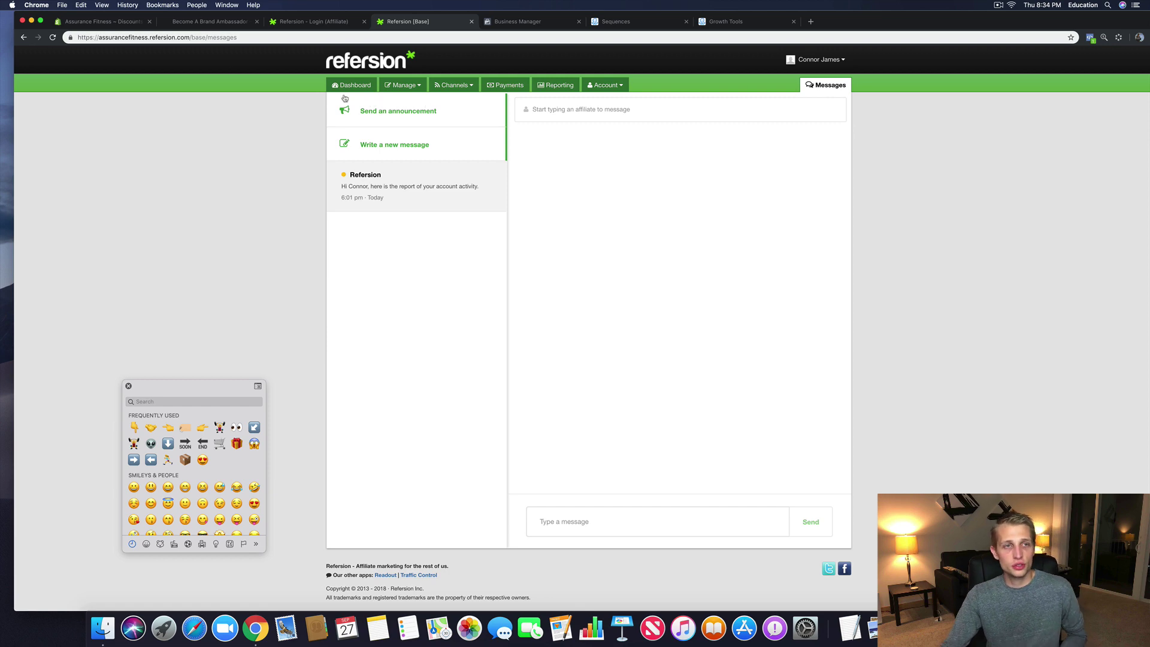
# Step: Return to the dashboard, open the Post-Purchase Widget settings, and save them with the Standard Brand Ambassador Commission offer
pyautogui.click(24, 37)
pyautogui.click(24, 38)
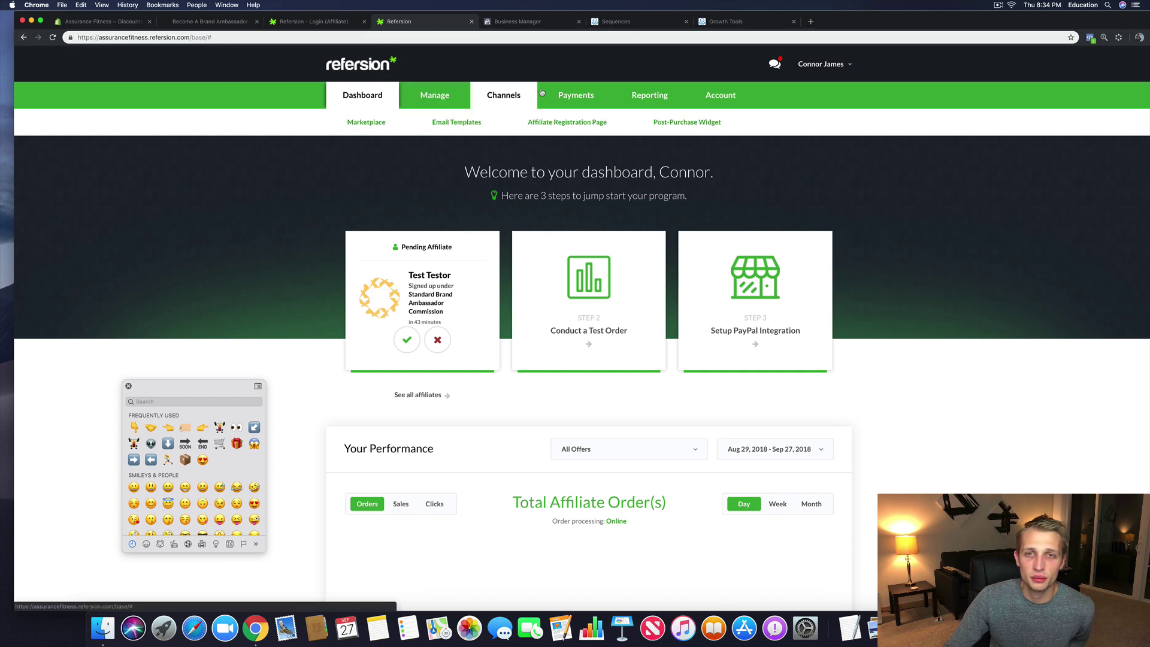
pyautogui.click(687, 122)
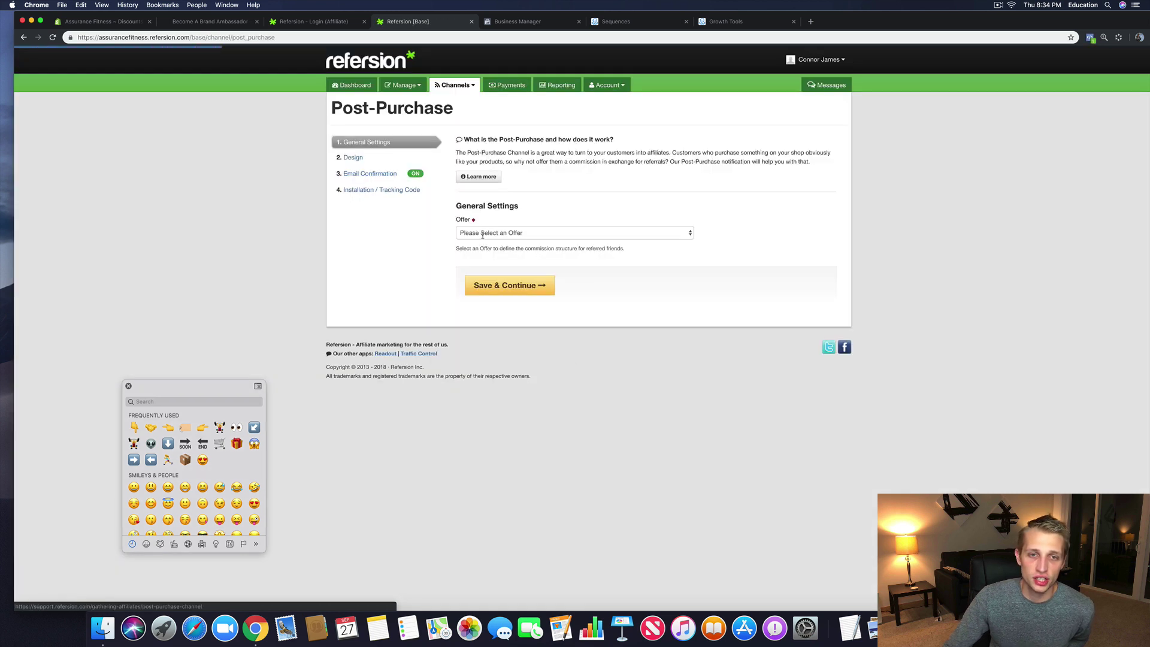
pyautogui.click(482, 234)
pyautogui.click(479, 242)
pyautogui.click(473, 234)
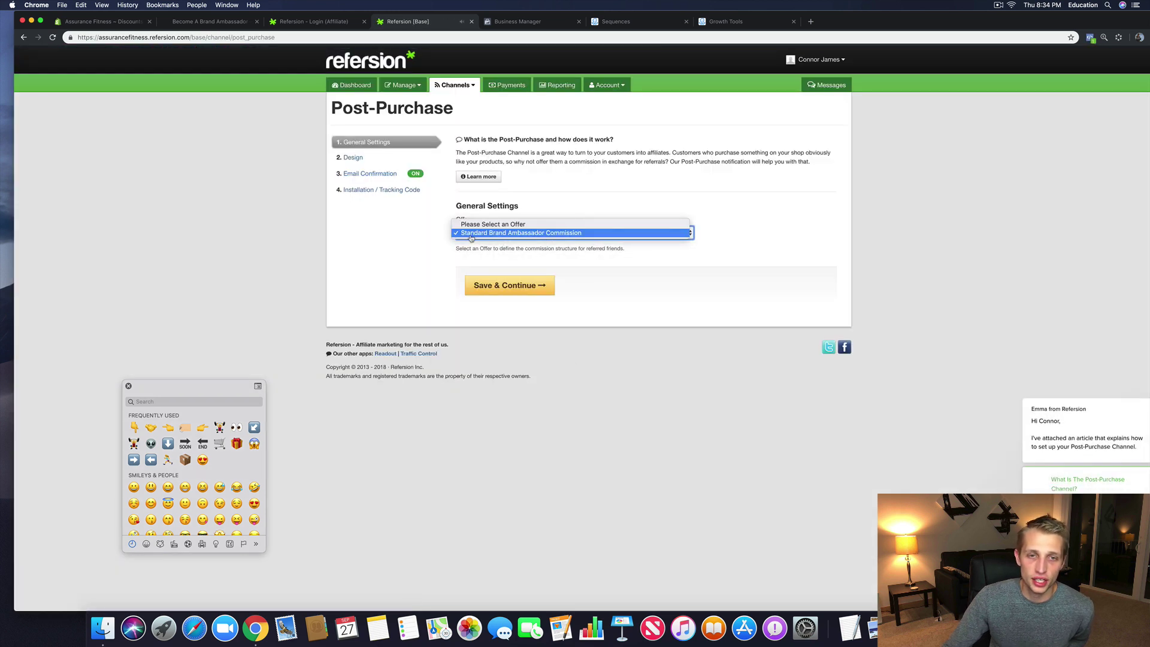
pyautogui.click(472, 234)
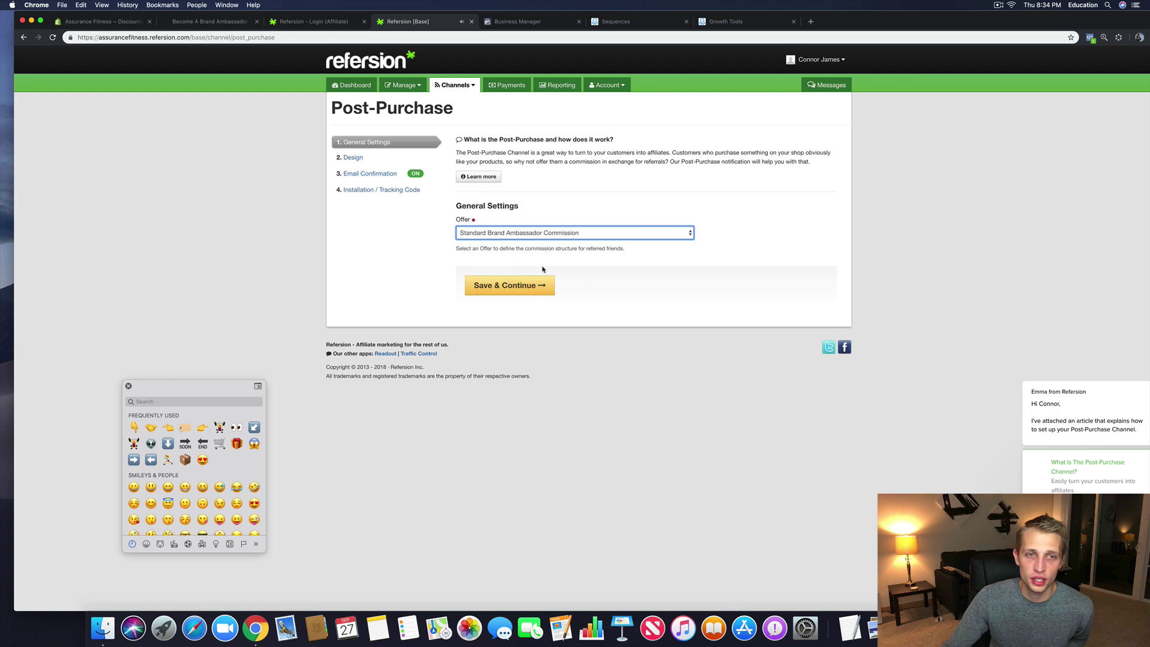
pyautogui.press('Tab')
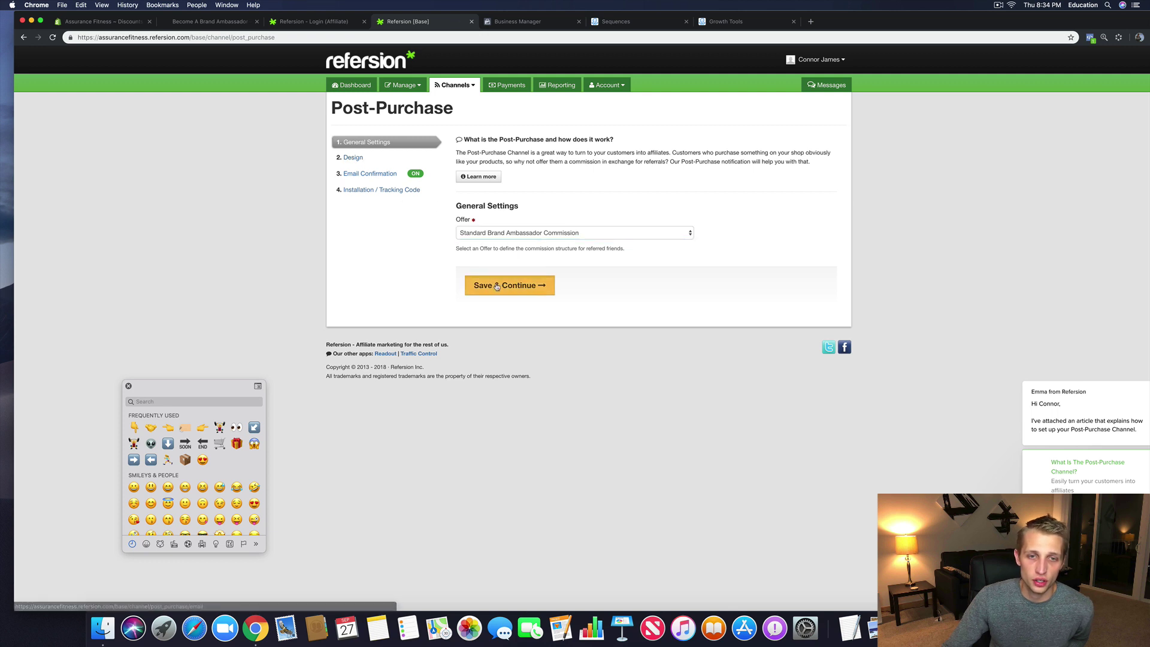
pyautogui.press('Return')
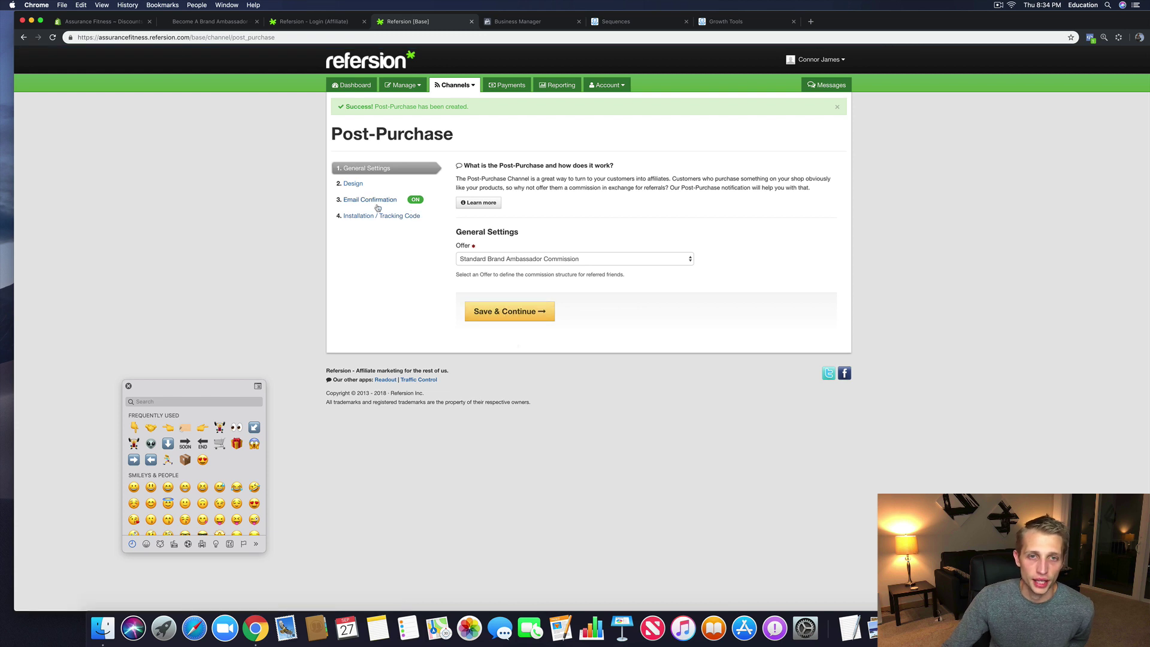
# Step: Look through the Post-Purchase design preview, email confirmation and Shopify installation code
pyautogui.click(348, 185)
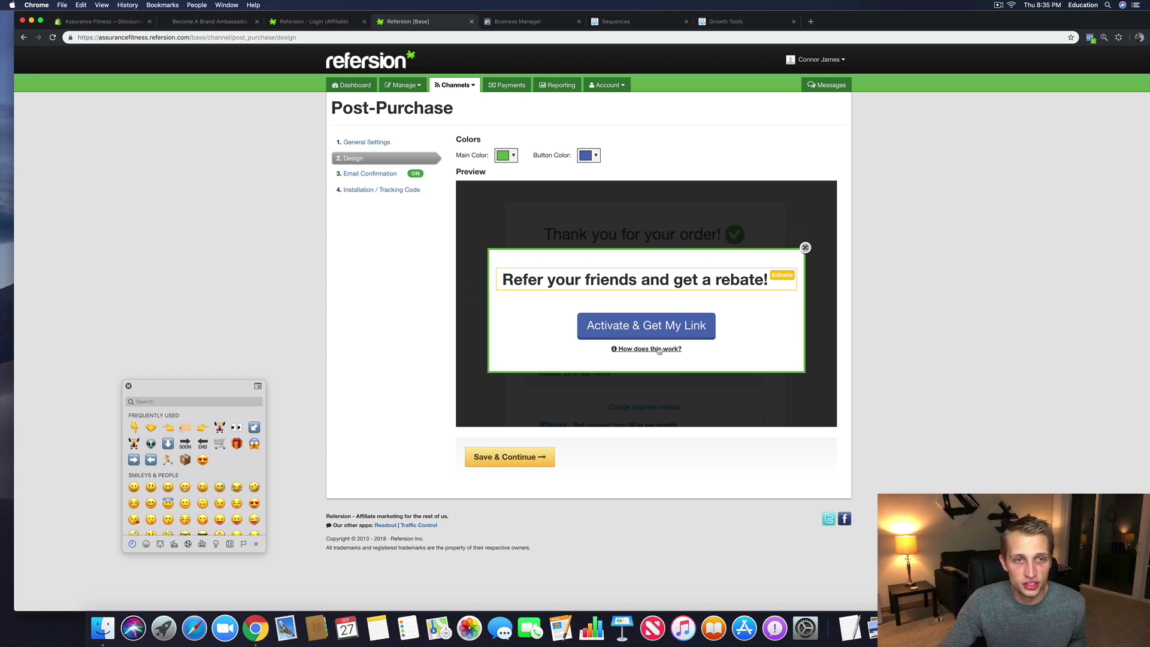
pyautogui.click(368, 173)
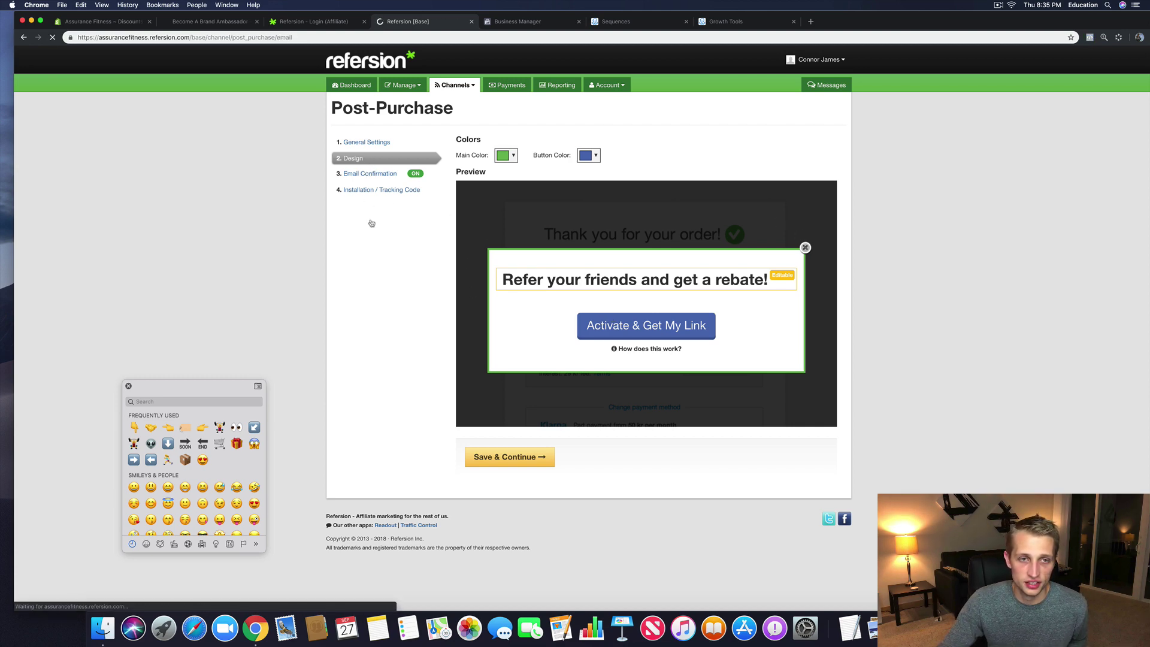
pyautogui.click(368, 190)
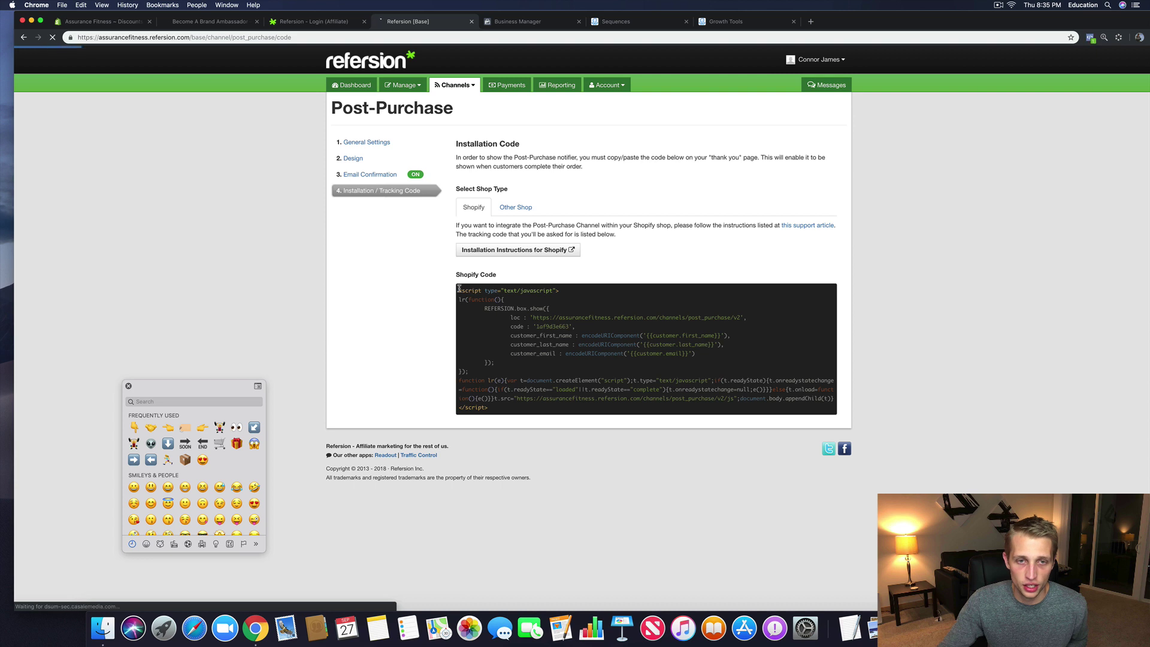
pyautogui.moveTo(459, 291); pyautogui.dragTo(560, 389)
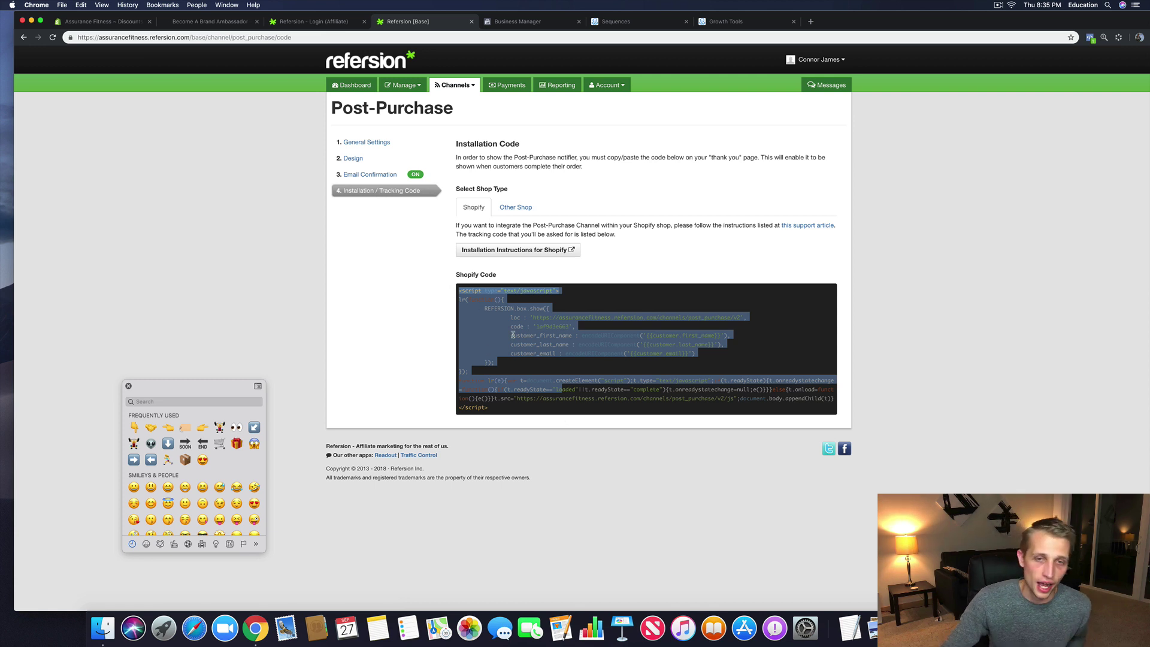
pyautogui.click(343, 292)
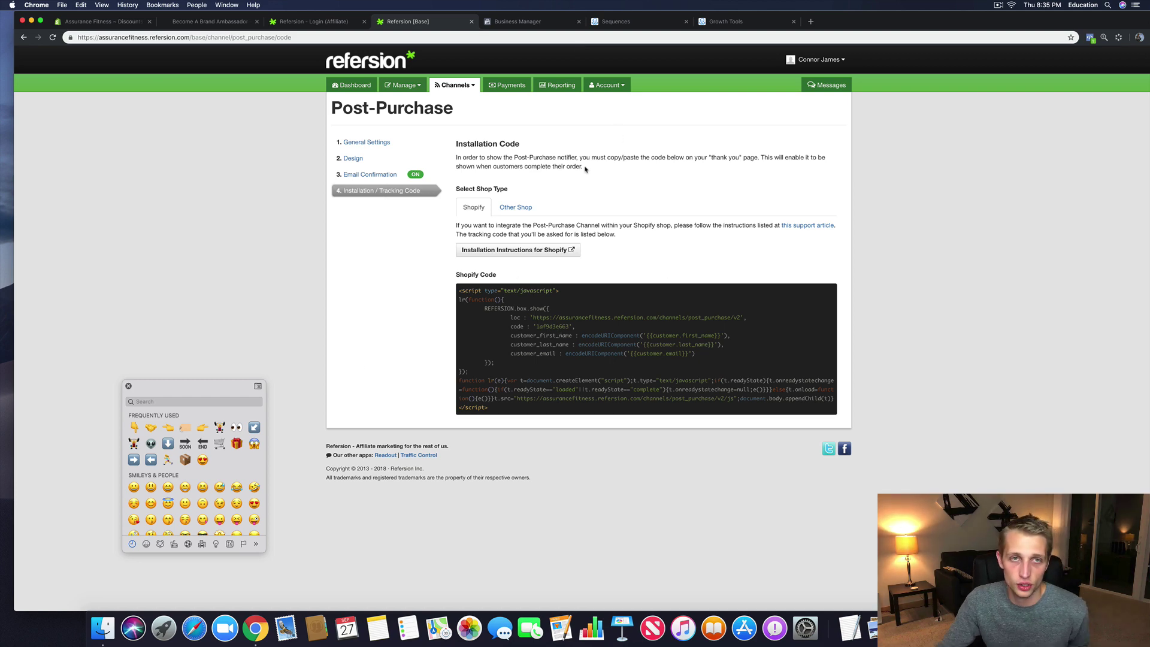
# Step: Switch back to the ManyChat sequence message and open the "No I havent" reply step from the starting message
pyautogui.click(623, 21)
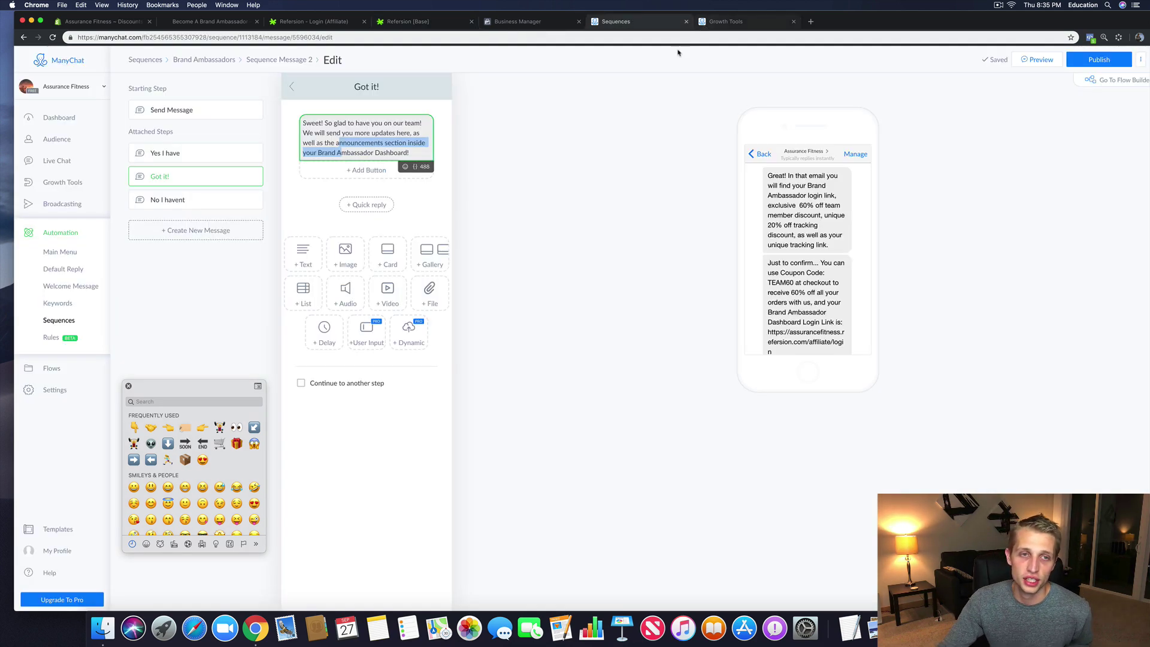
pyautogui.click(501, 177)
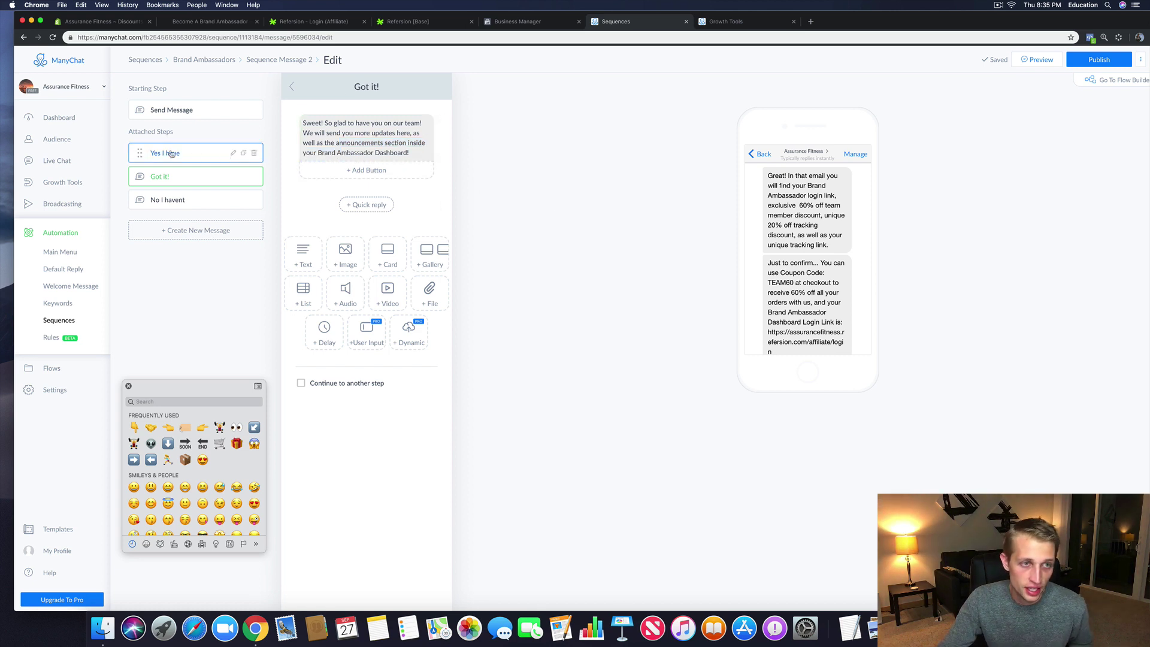
pyautogui.click(178, 115)
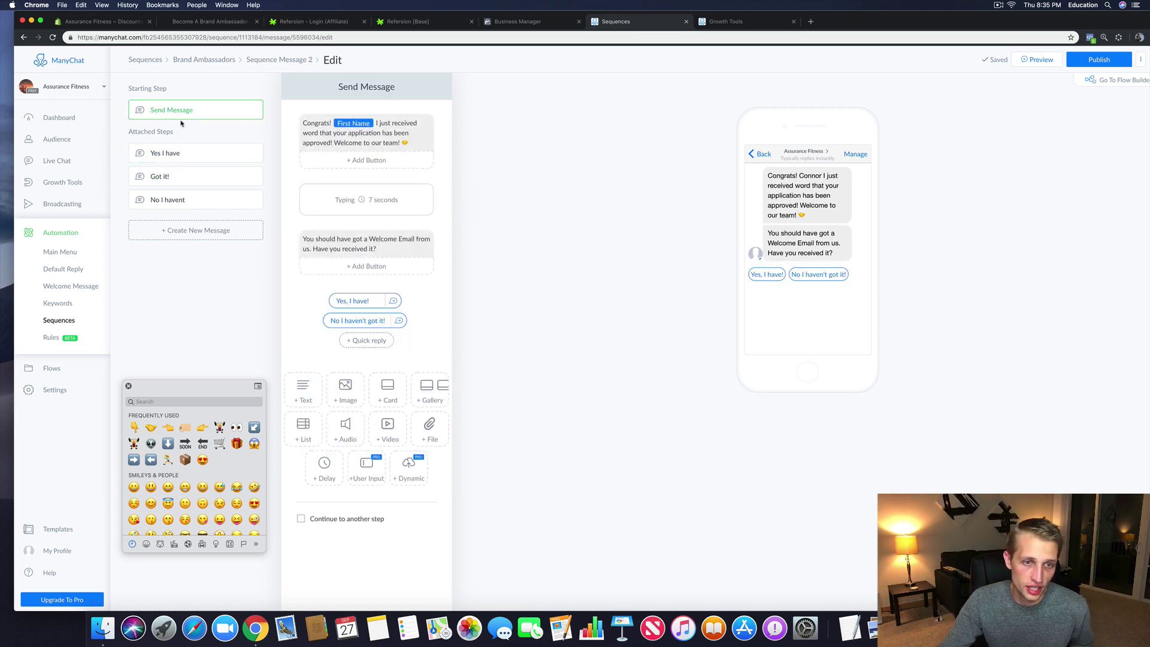
pyautogui.click(395, 323)
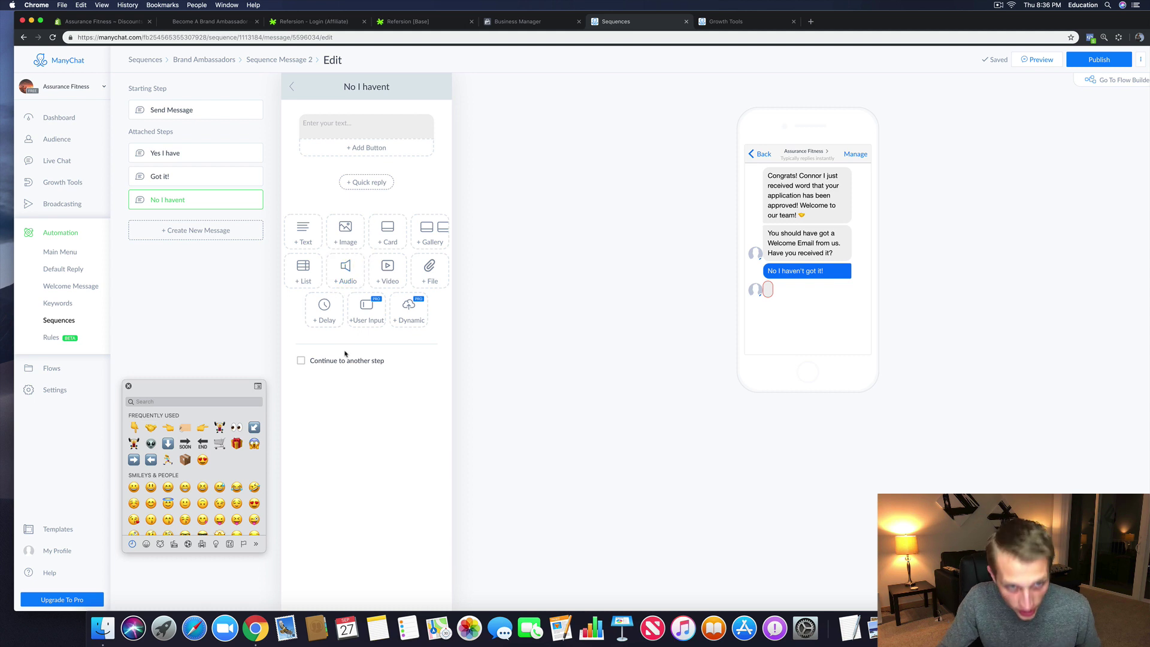
# Step: Write in the empty text block: "Be sure to check your promotions, clutter, spam, and junk folders for our email"
pyautogui.click(352, 122)
pyautogui.write('Be sure to')
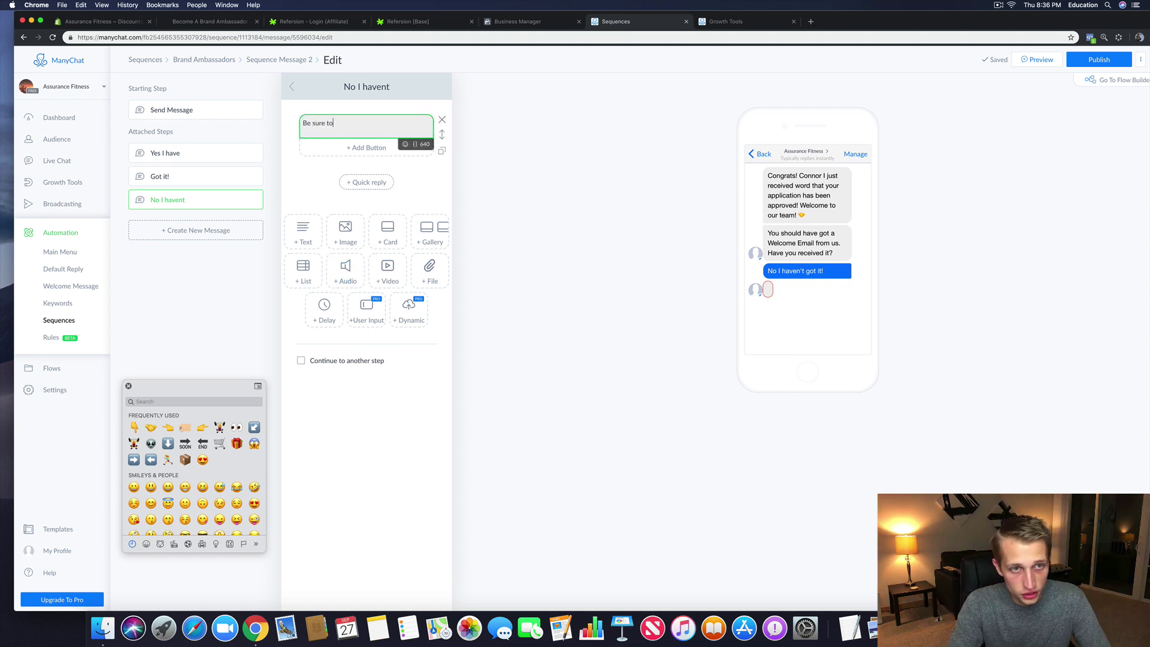
pyautogui.write(' check your ')
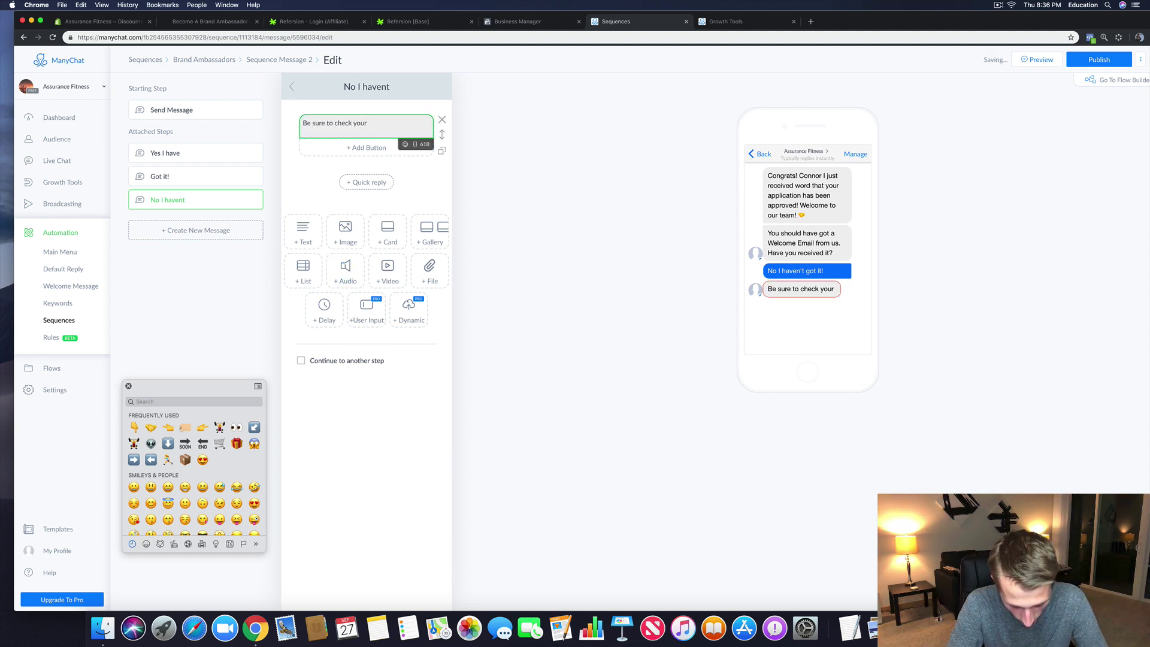
pyautogui.write('promotions,')
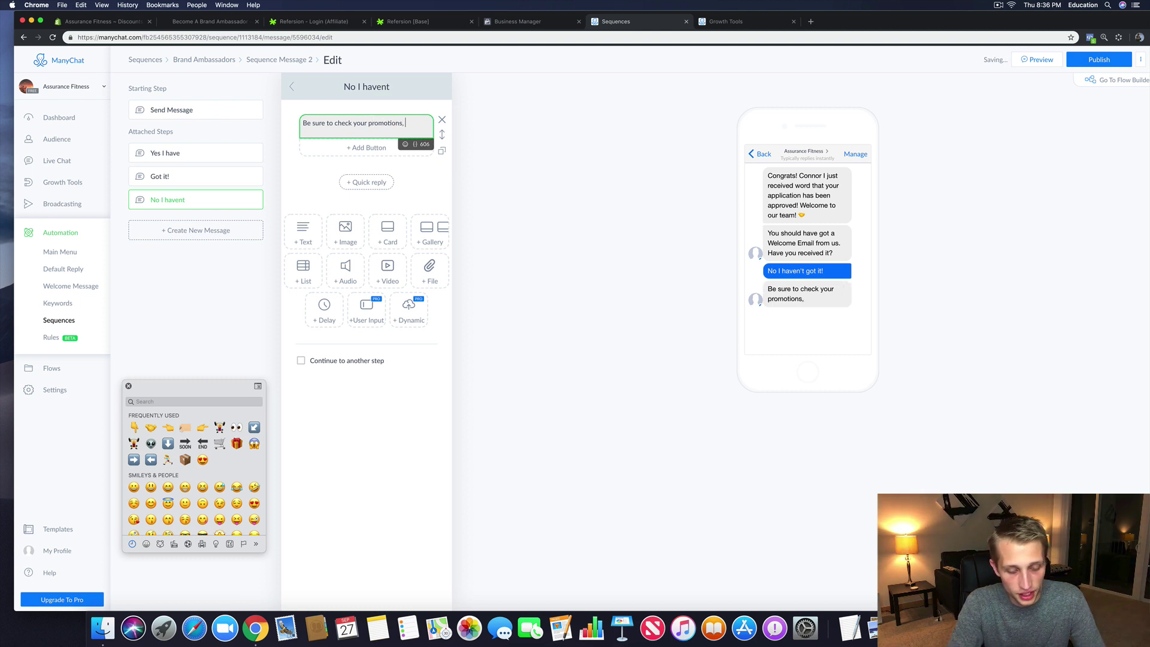
pyautogui.write(' clutter, s')
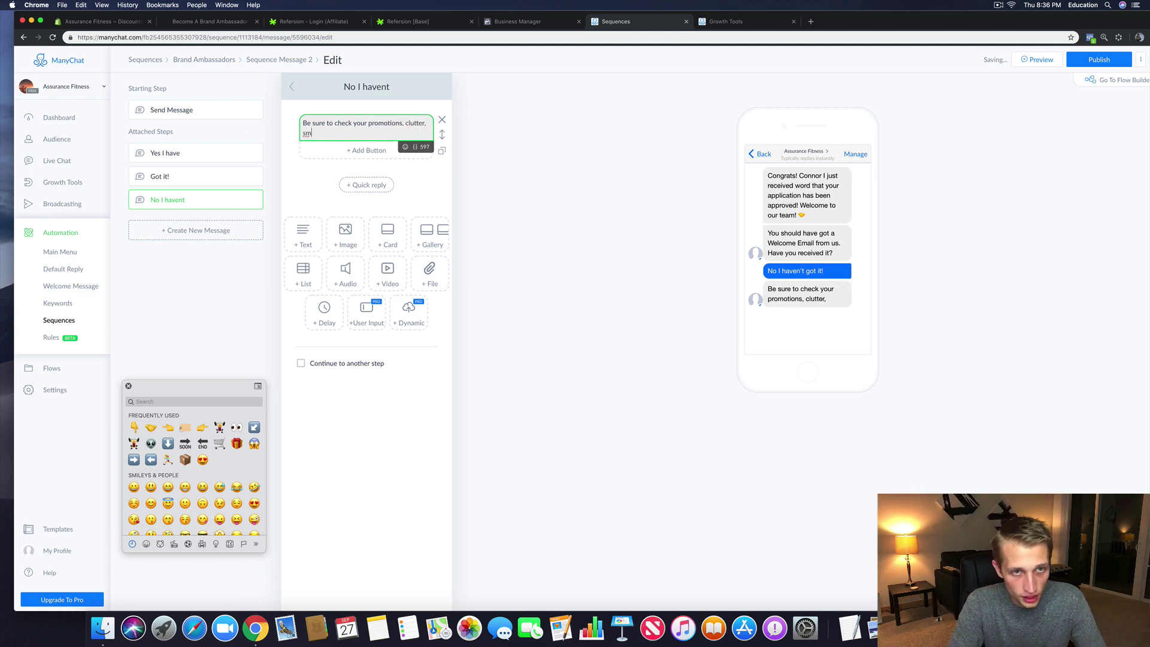
pyautogui.write('pam')
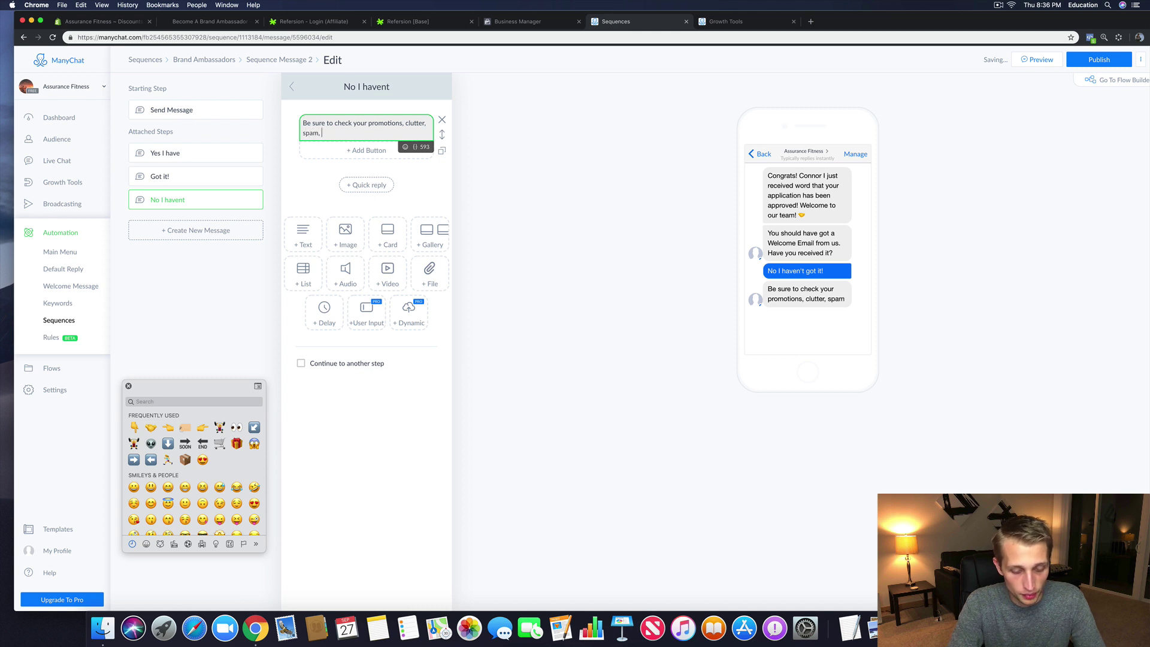
pyautogui.write(', or nd j')
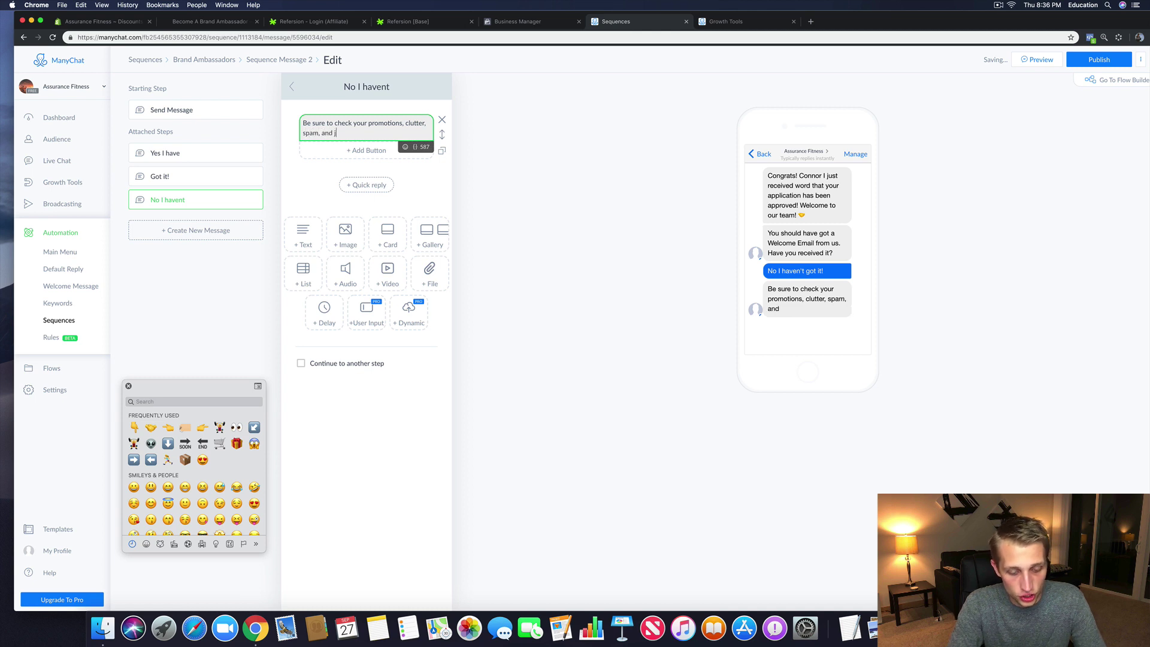
pyautogui.write('unk fop')
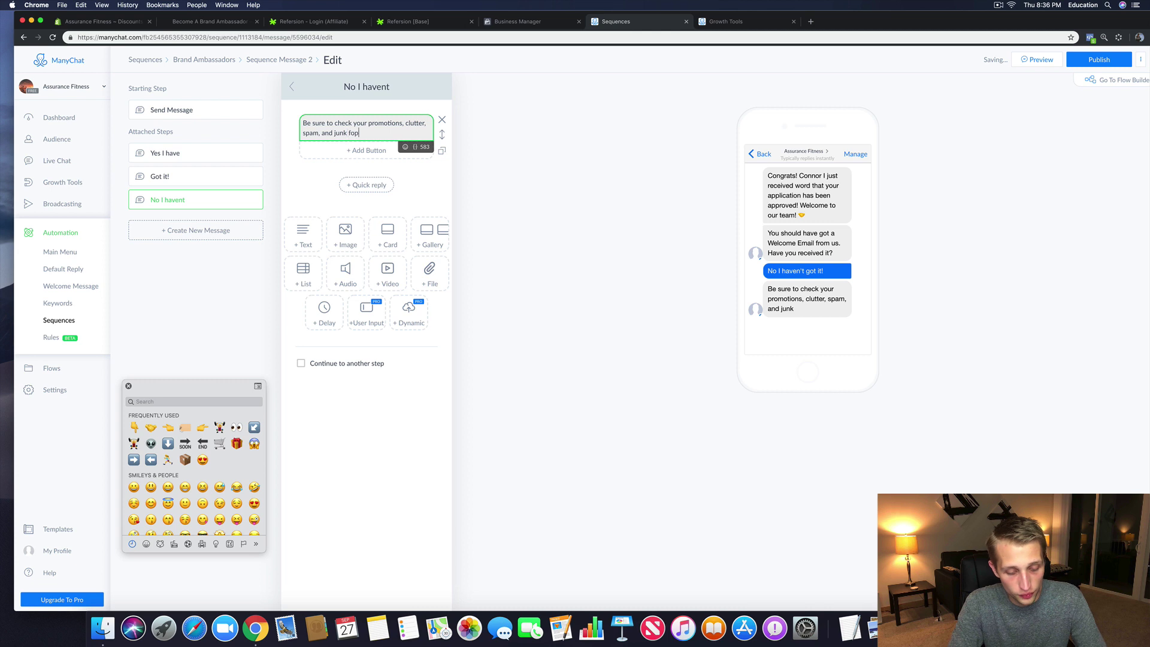
pyautogui.press('BackSpace')
pyautogui.write('lder')
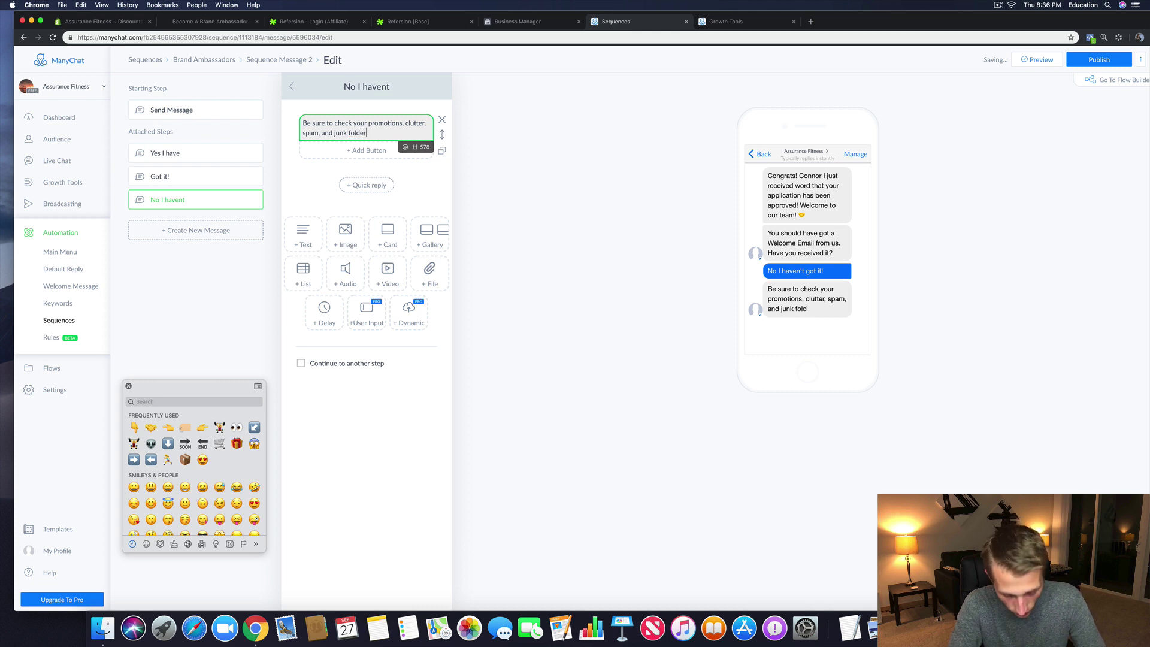
pyautogui.write('s for our email')
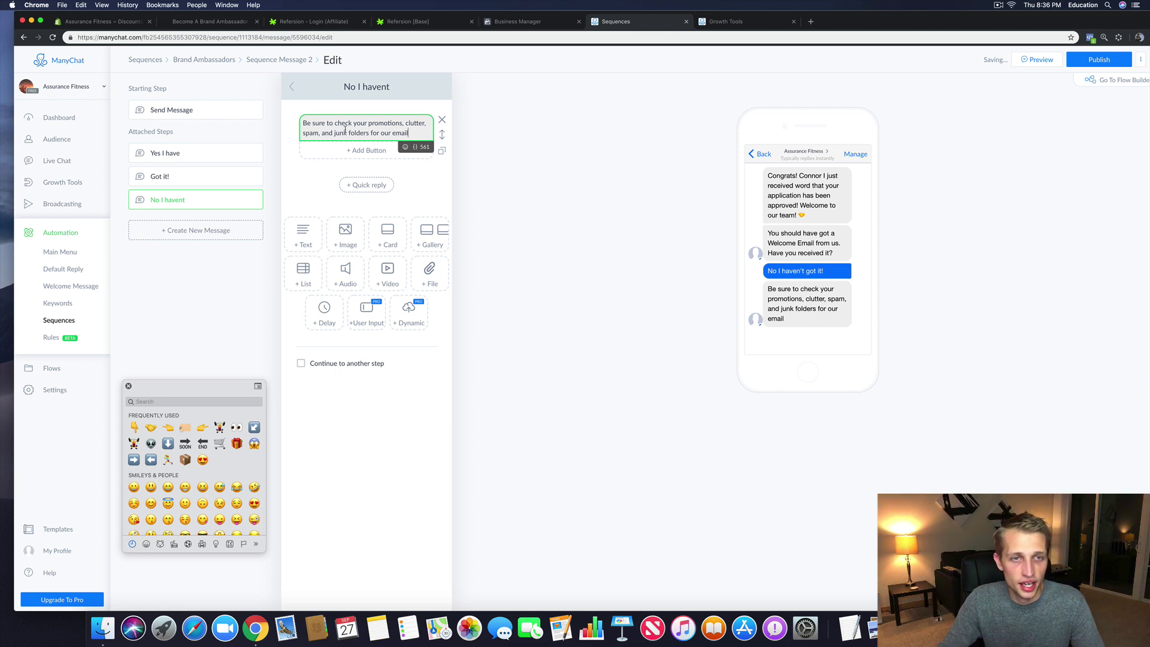
# Step: Replace the ending "for our email" with "inside the email account that you used to apply with."
pyautogui.moveTo(370, 133); pyautogui.dragTo(517, 139)
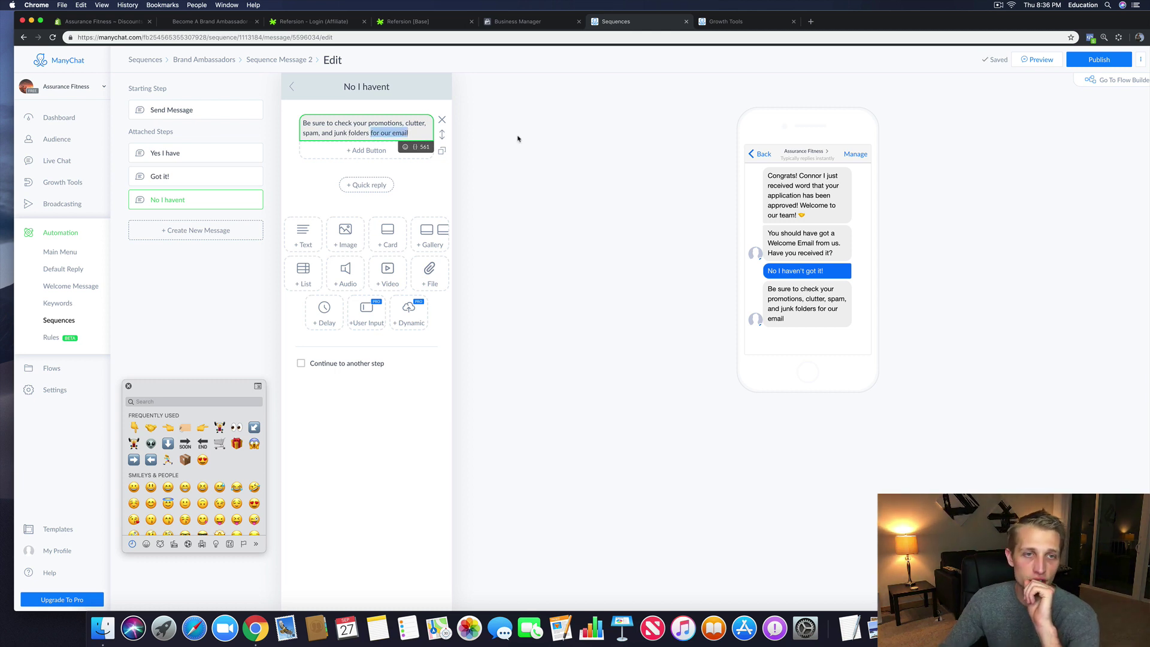
pyautogui.write('inside the email acco')
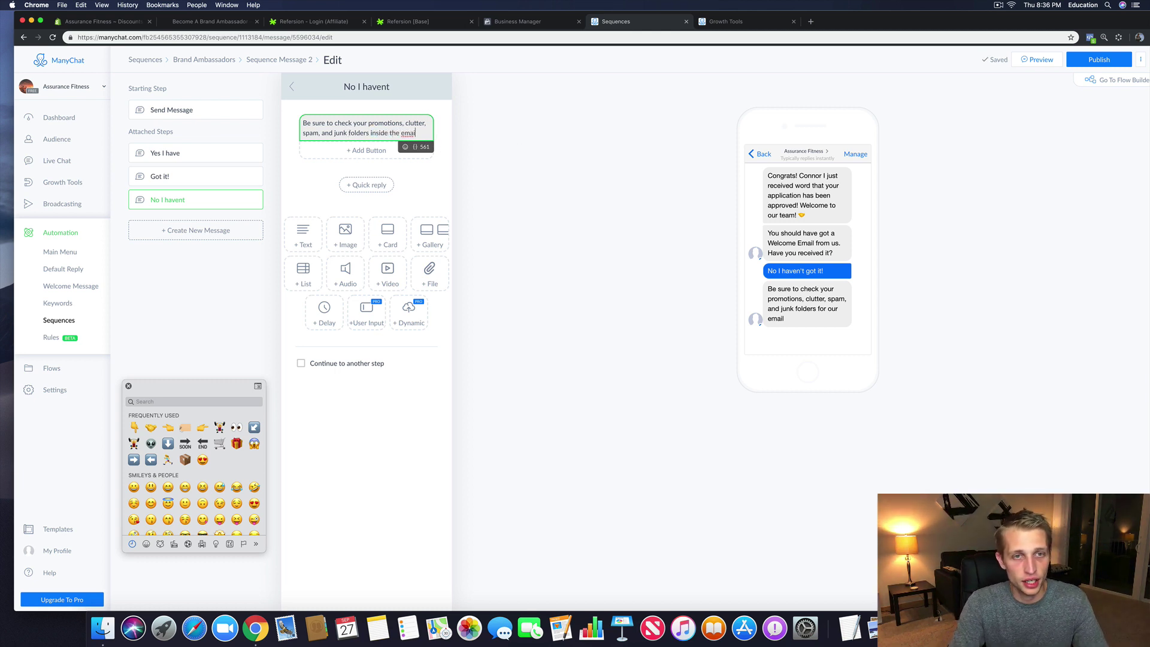
pyautogui.write('unt that you us')
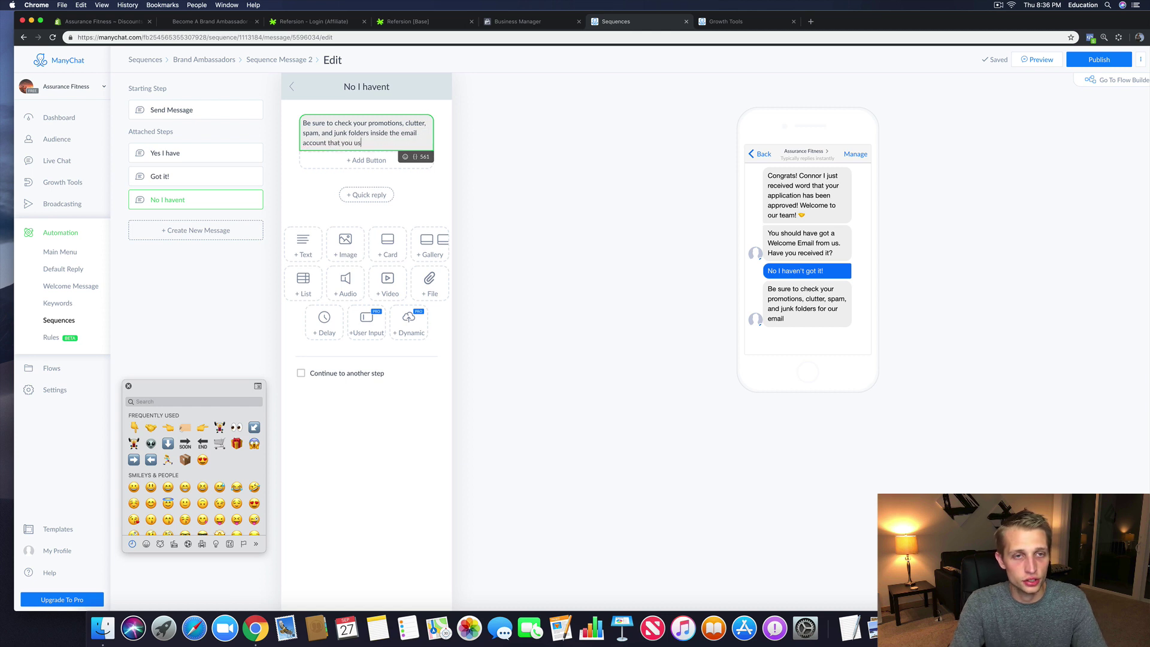
pyautogui.write('ed to apply with')
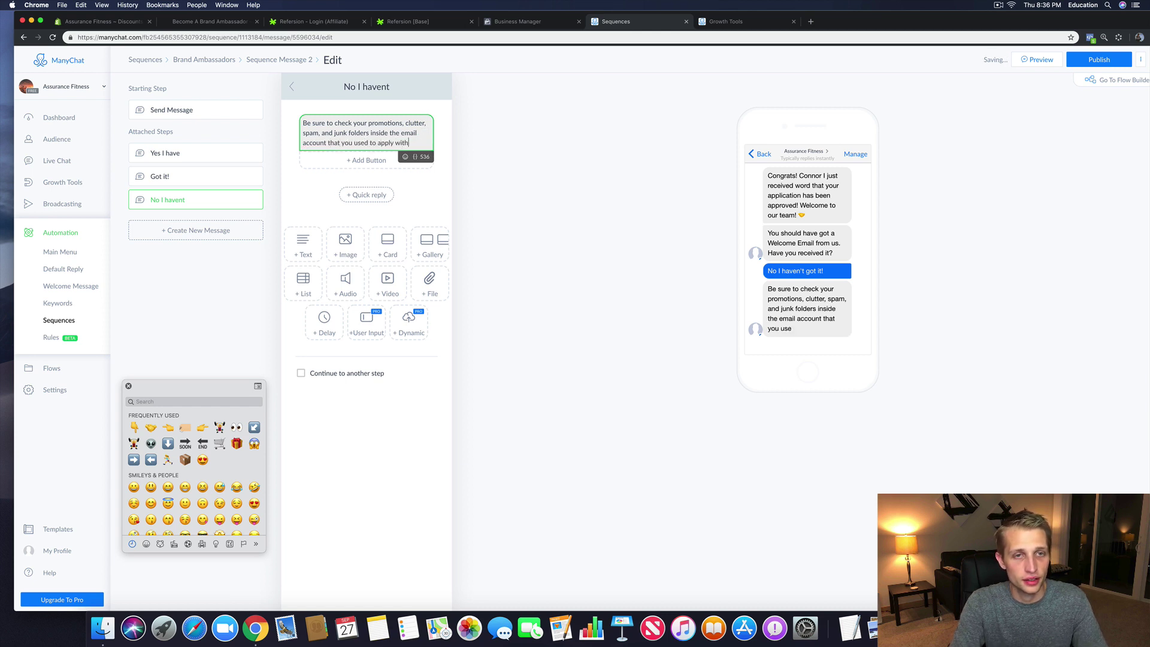
pyautogui.write(',.')
# Step: Start a new paragraph in the "No I havent" text block: "From time to time, our messages get caught"
pyautogui.press('Return')
pyautogui.press('Return')
pyautogui.write('From ')
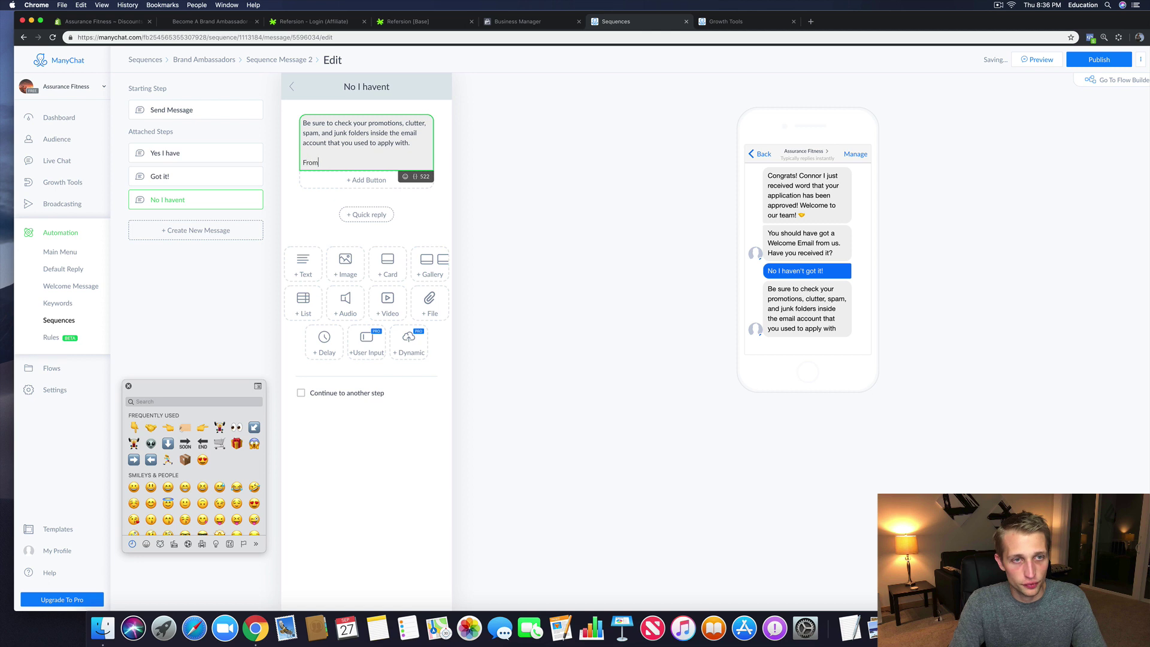
pyautogui.write('time to')
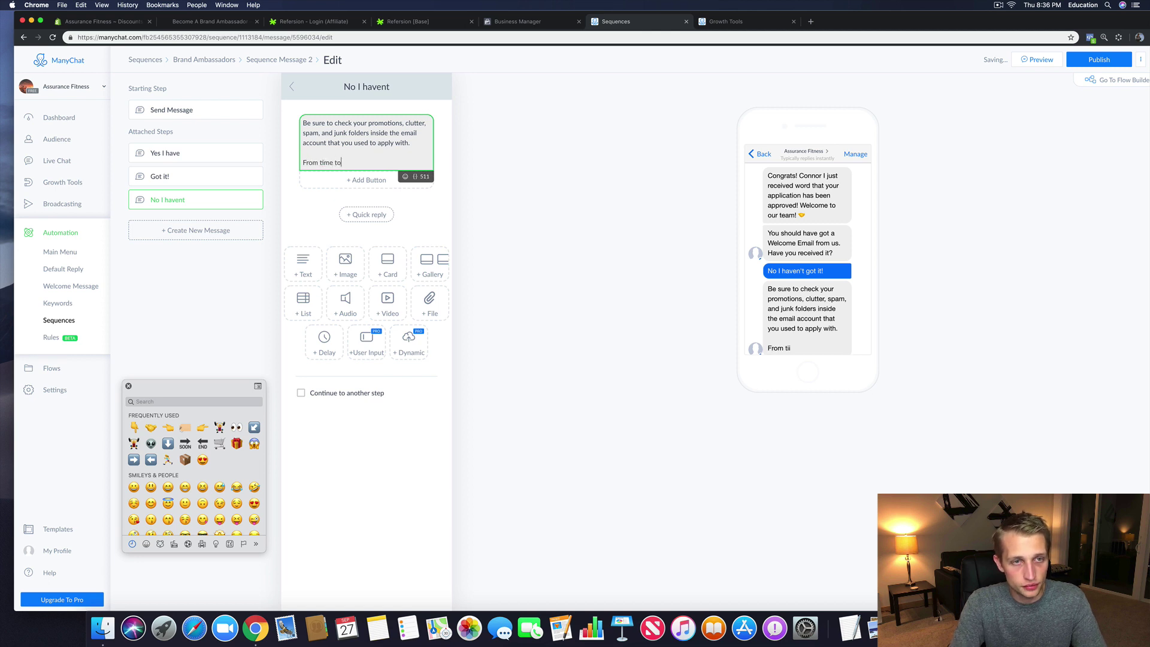
pyautogui.write(' time, our message')
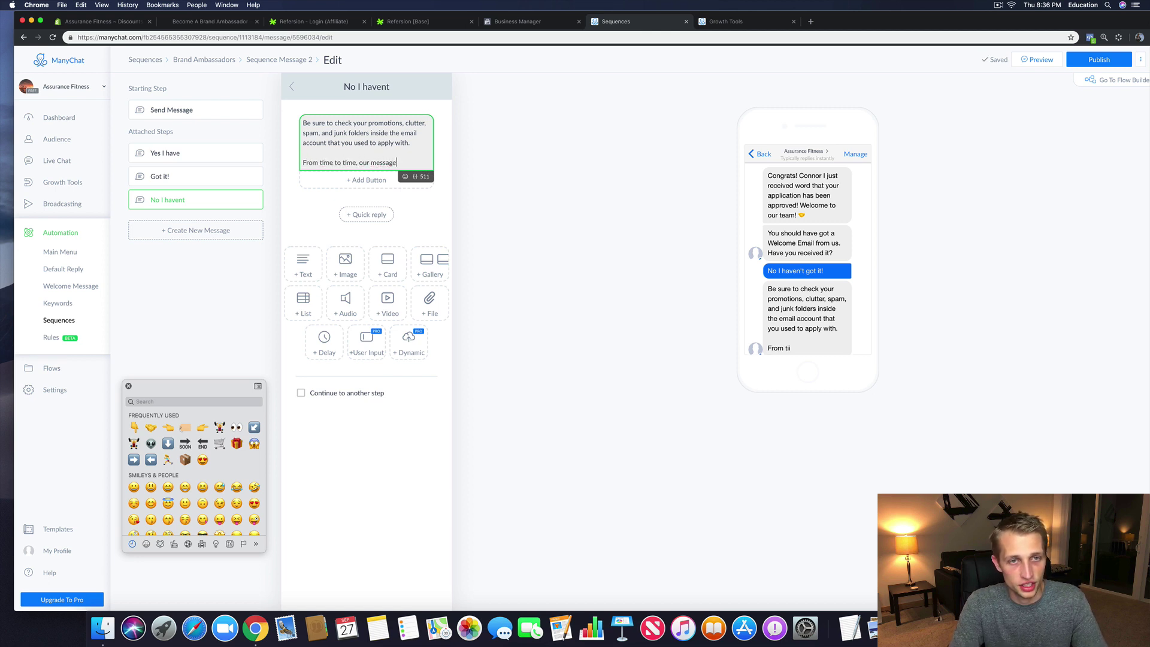
pyautogui.write('s get caught i')
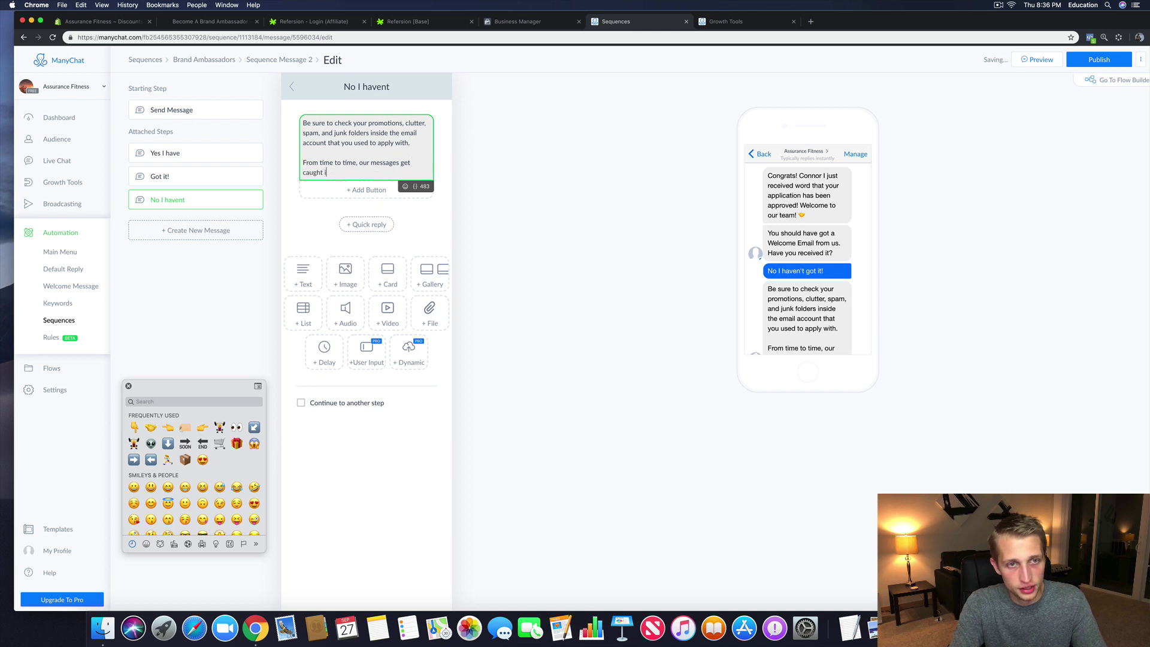
pyautogui.write('t')
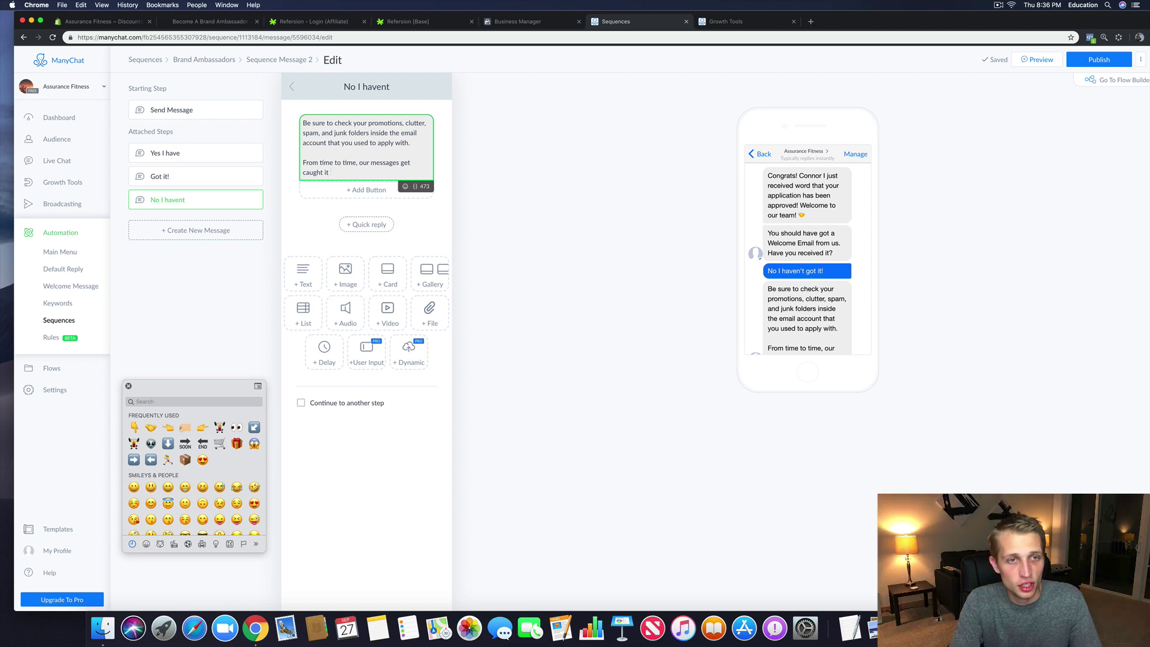
# Step: Replace the ending "caught" with "confused as junk or spam."
pyautogui.press('BackSpace')
pyautogui.press('BackSpace')
pyautogui.press('BackSpace')
pyautogui.press('BackSpace')
pyautogui.press('BackSpace')
pyautogui.press('BackSpace')
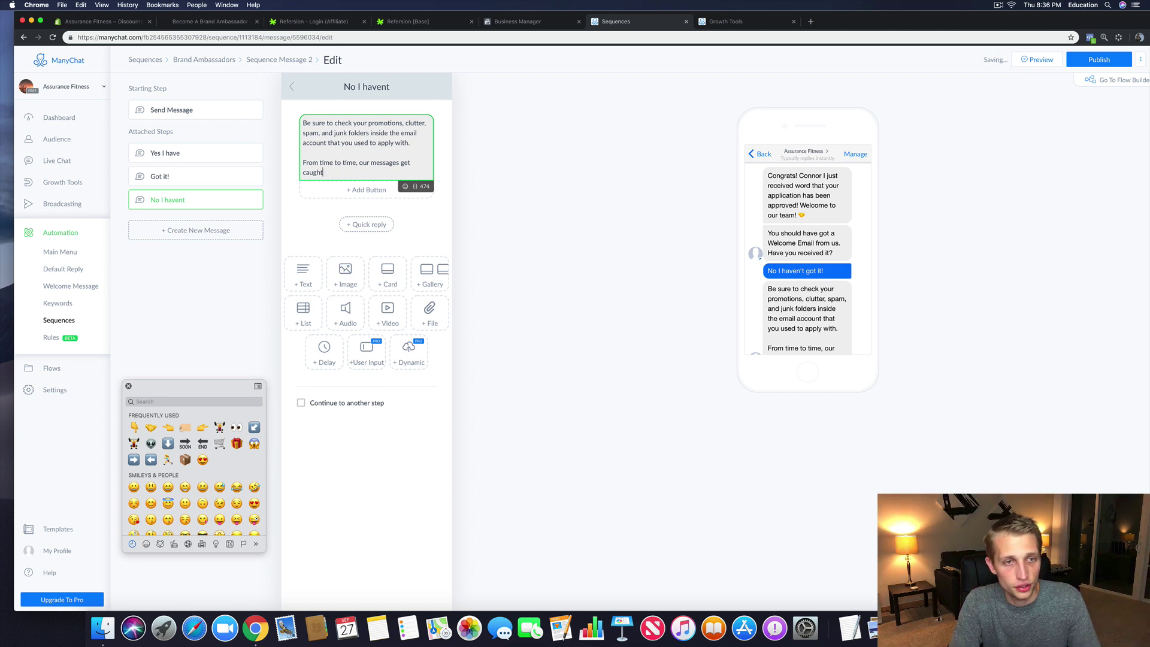
pyautogui.write('nfus')
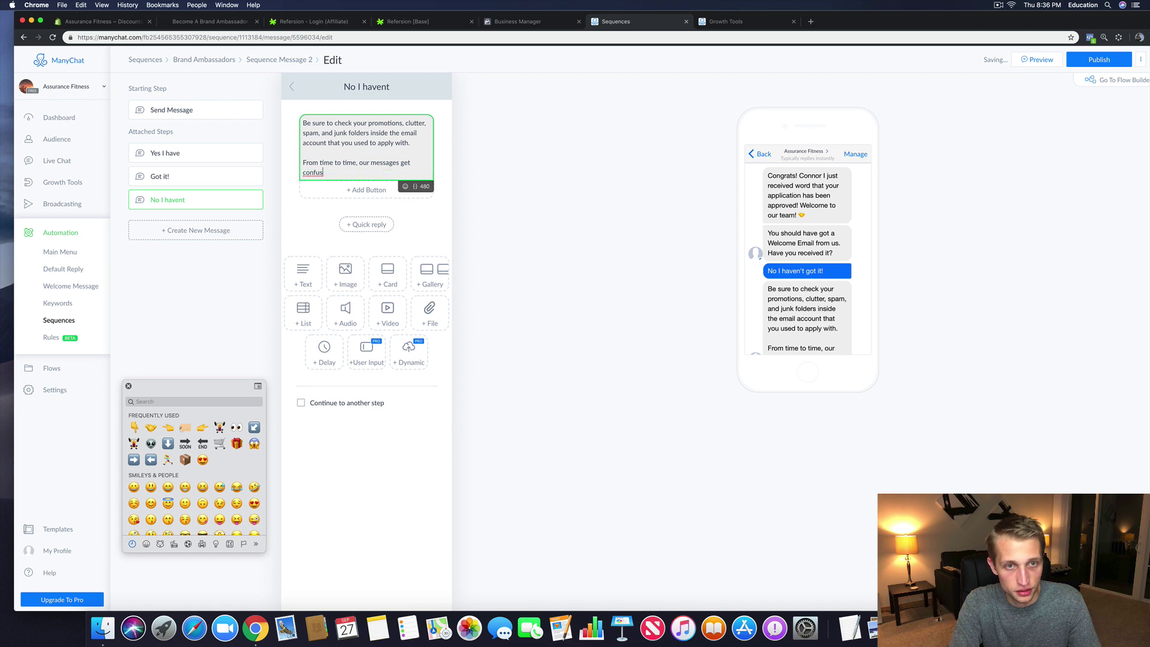
pyautogui.write('ed as ')
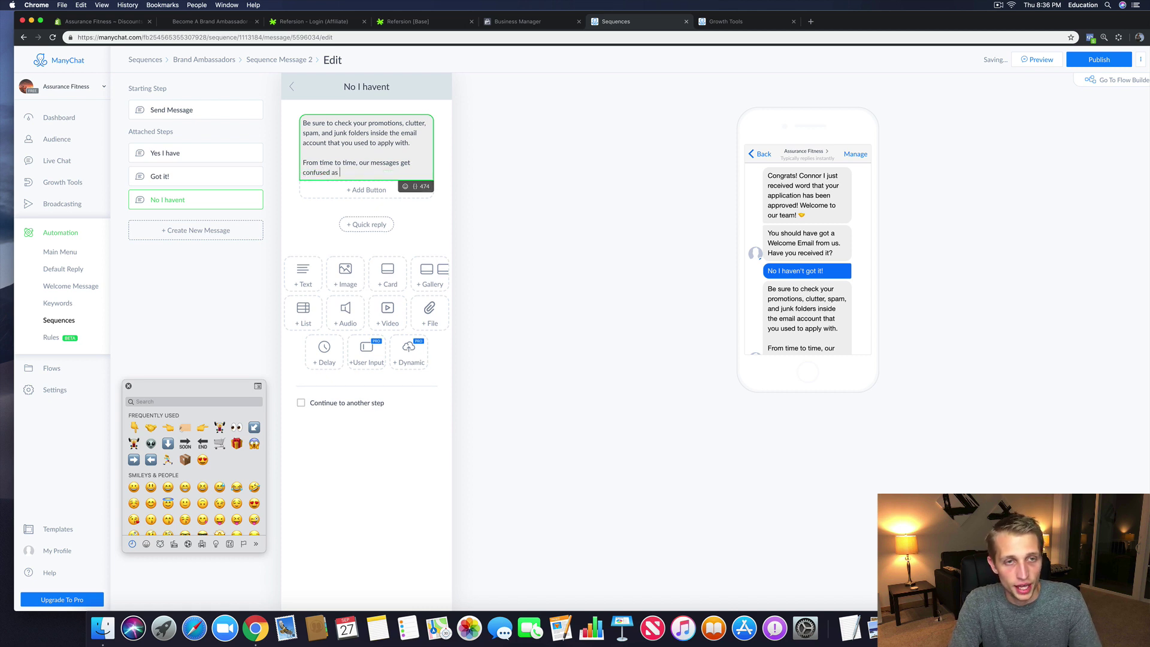
pyautogui.write('junk')
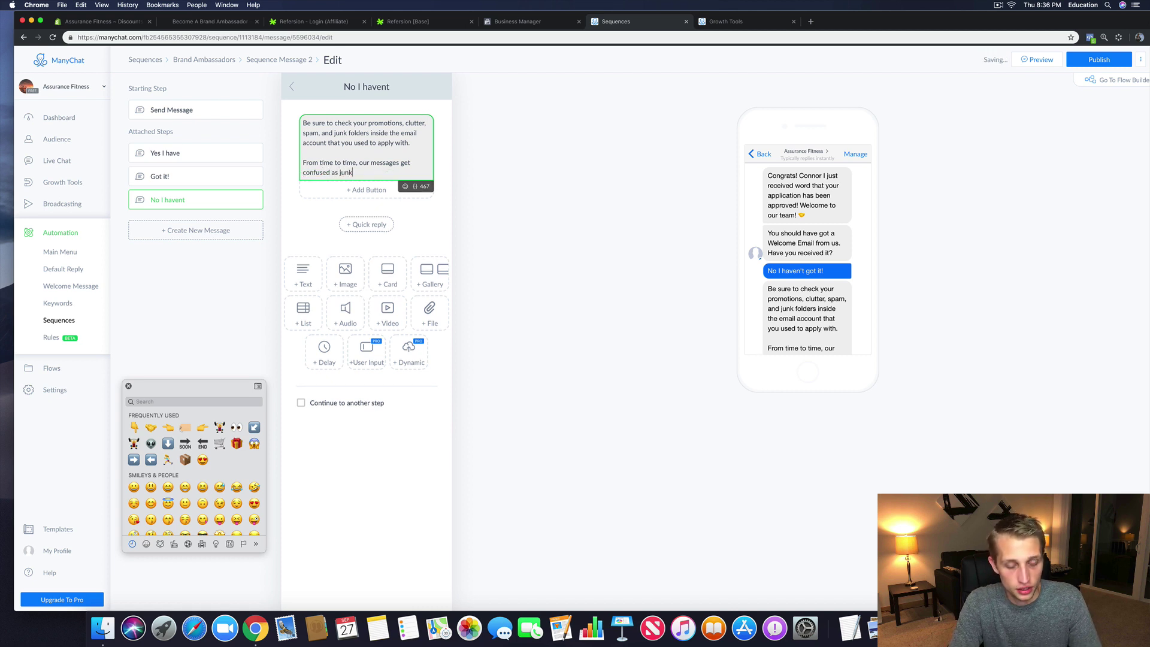
pyautogui.write(' or sp')
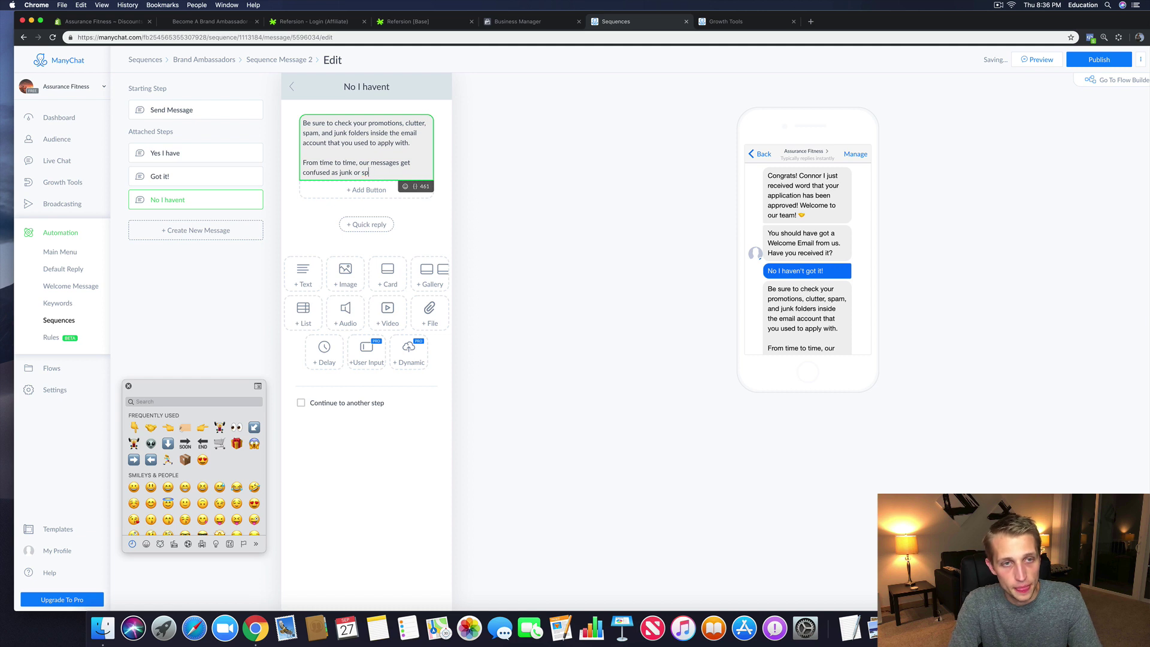
pyautogui.write('lam.')
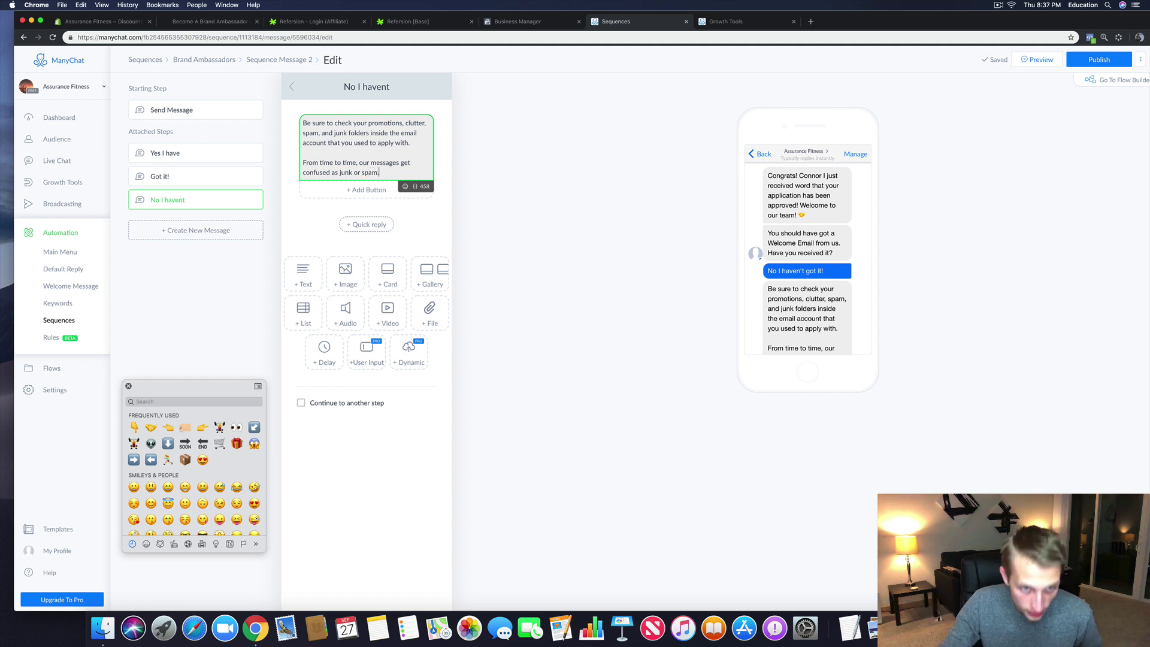
# Step: Add a 7-second typing delay below the message, followed by a new text block beginning with: The subject line is "
pyautogui.click(329, 353)
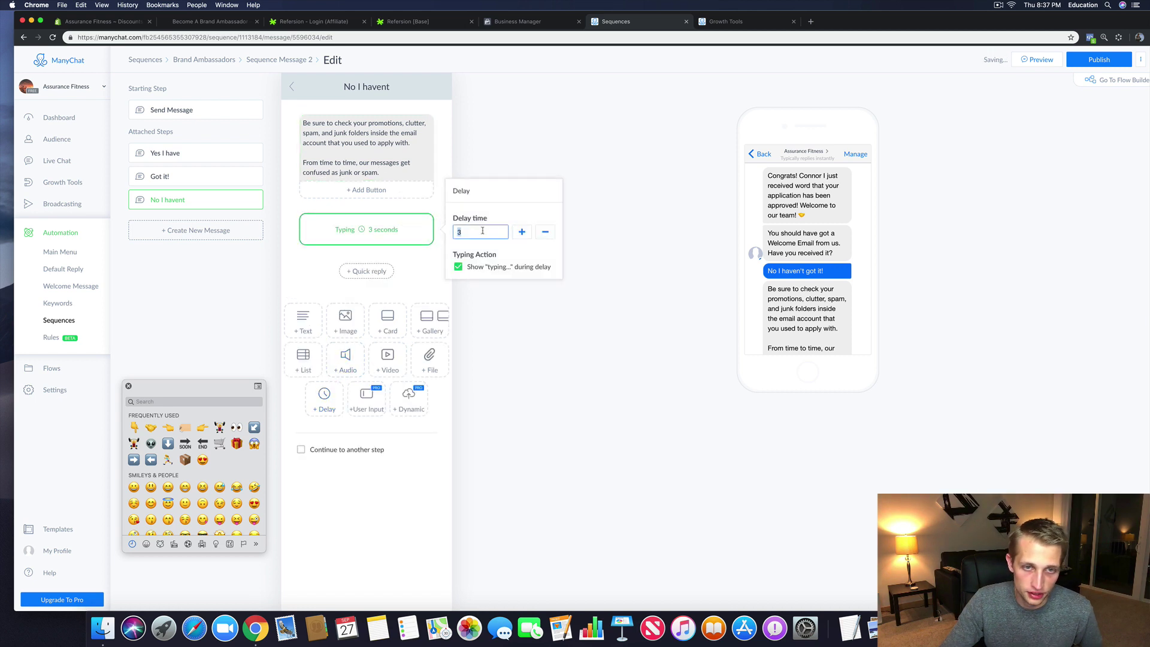
pyautogui.write('7')
pyautogui.click(303, 324)
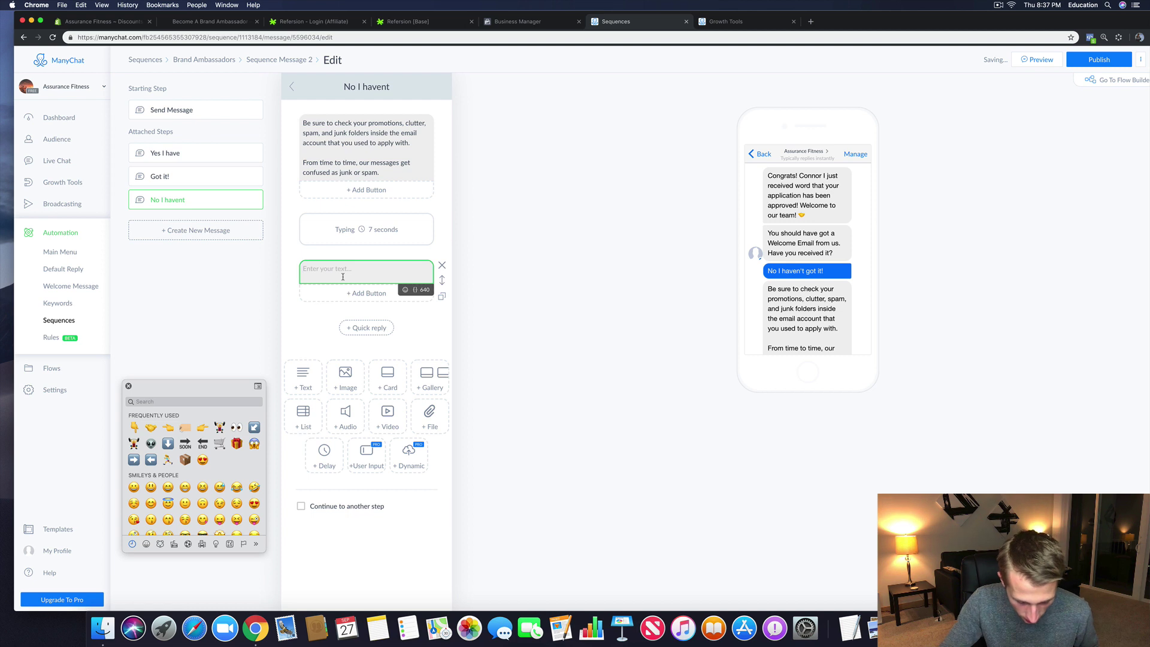
pyautogui.write('The subje')
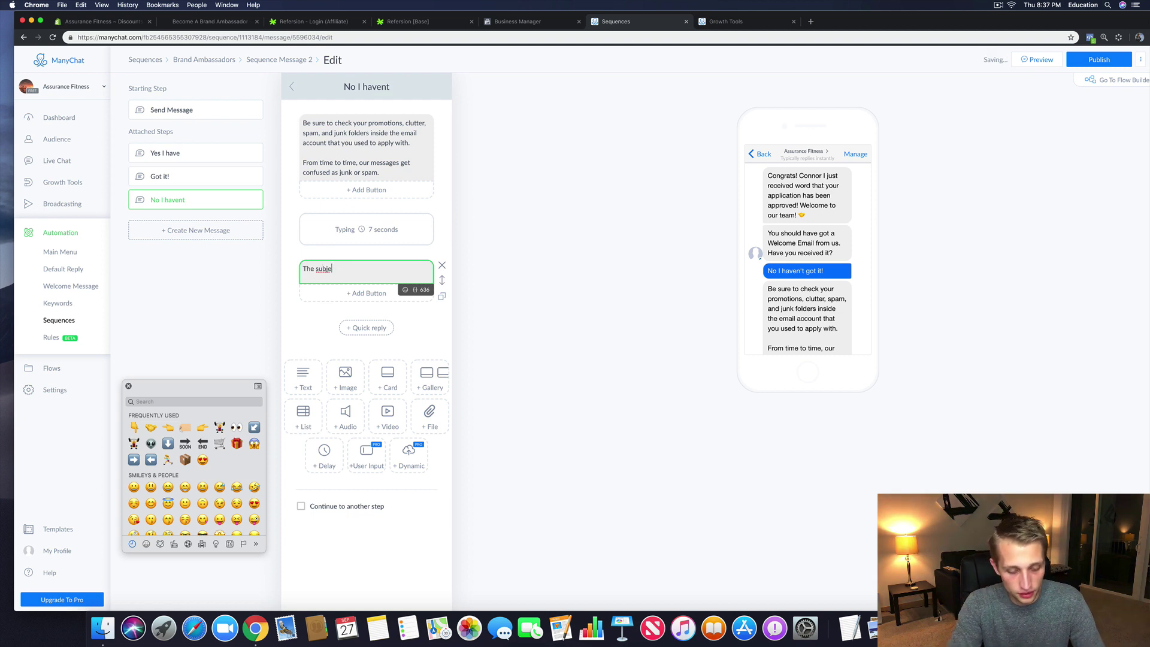
pyautogui.write('ct line is ')
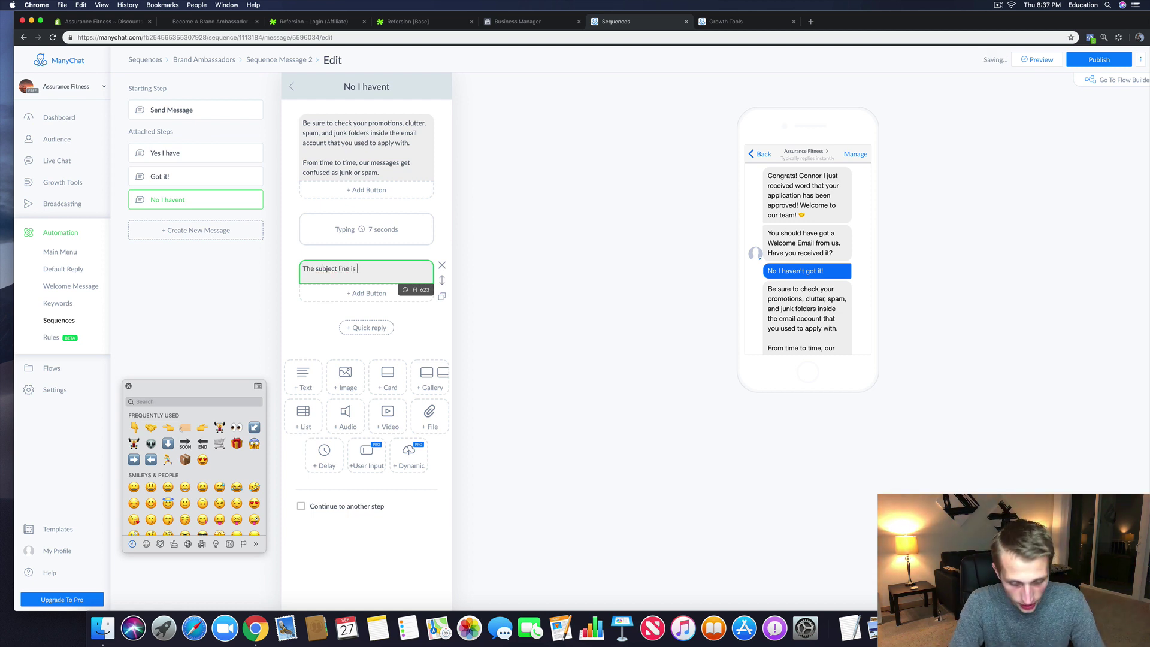
pyautogui.write('"')
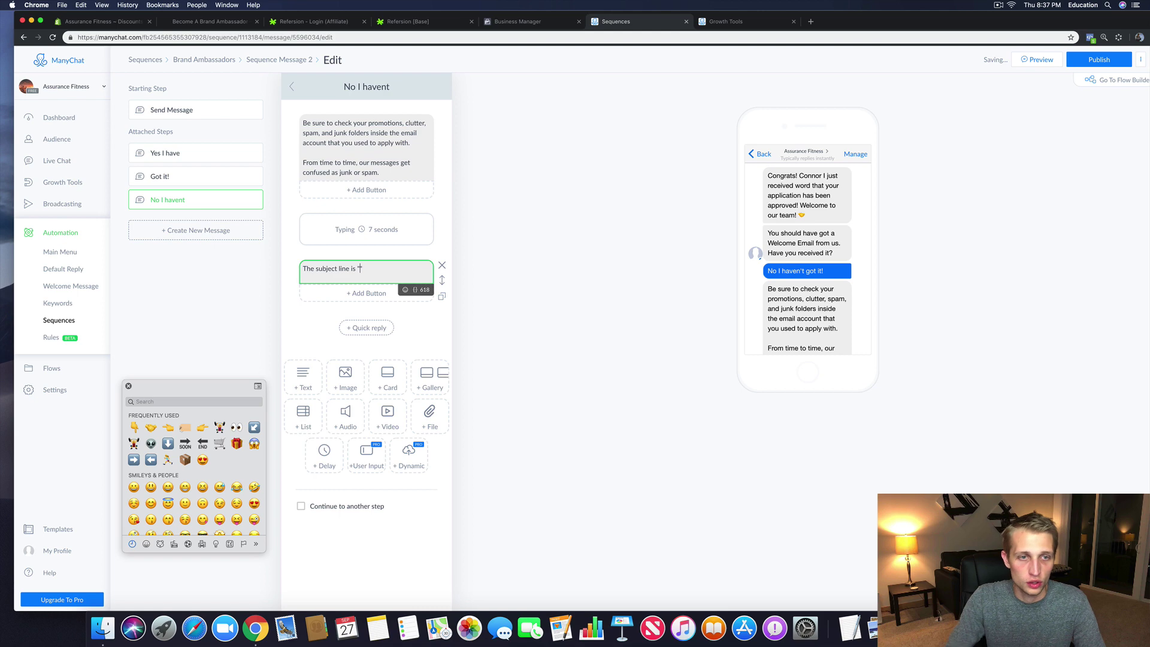
# Step: Switch to Refersion, open the New Affiliate welcome email among the email channels, and copy its subject line
pyautogui.click(320, 22)
pyautogui.click(408, 21)
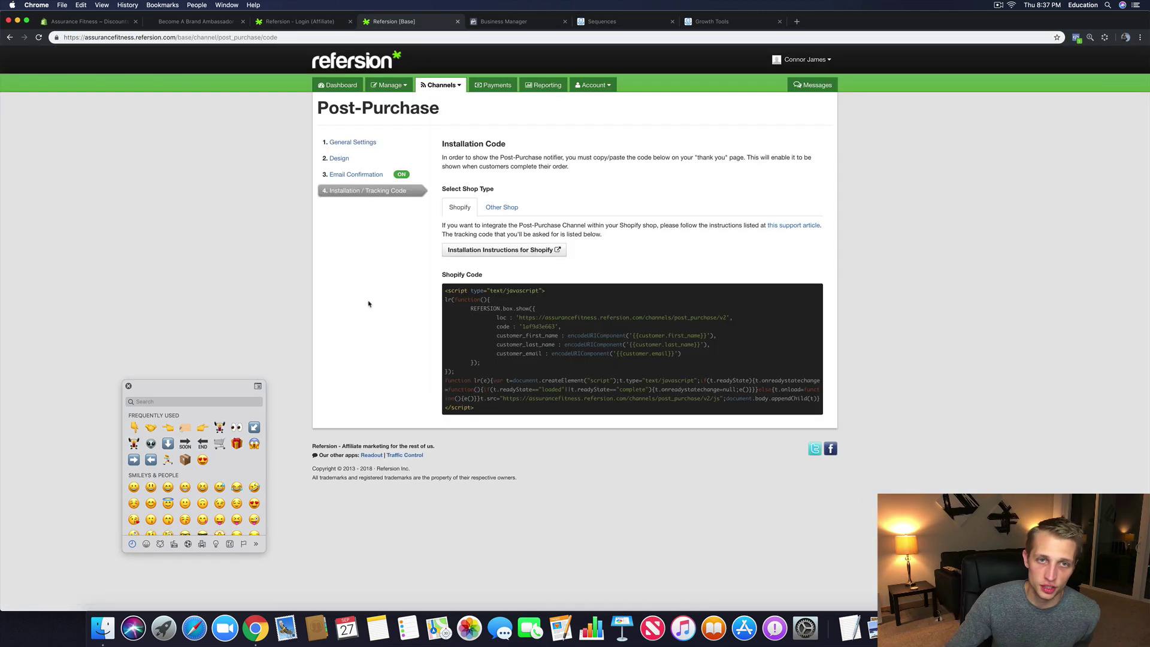
pyautogui.click(392, 86)
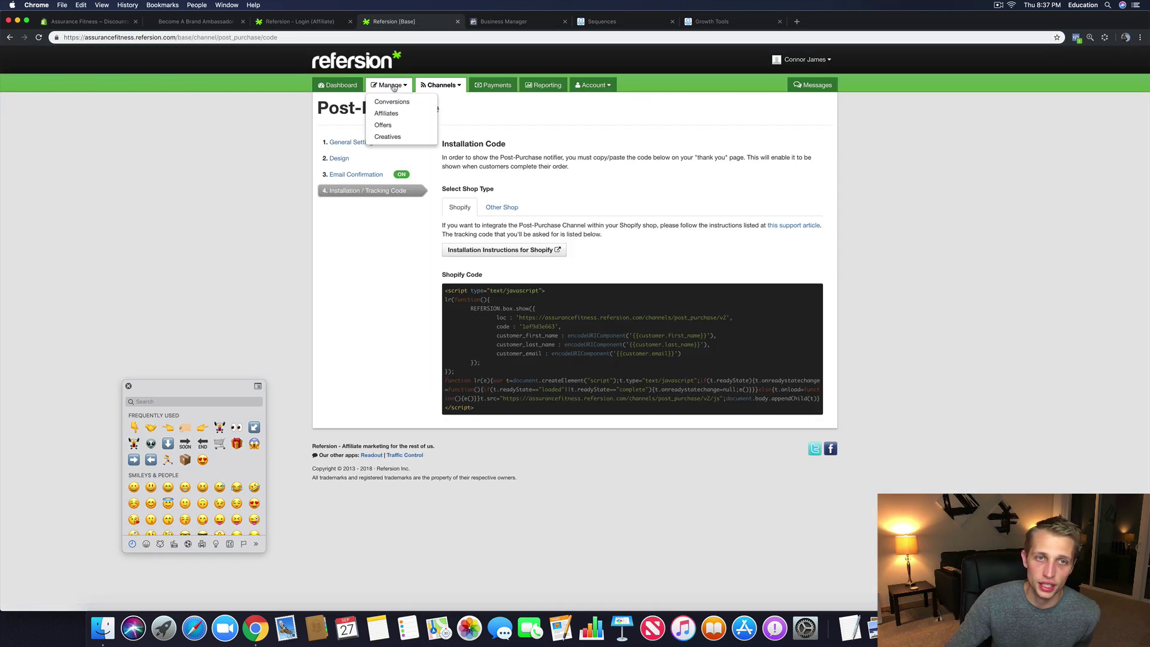
pyautogui.click(439, 89)
pyautogui.click(446, 116)
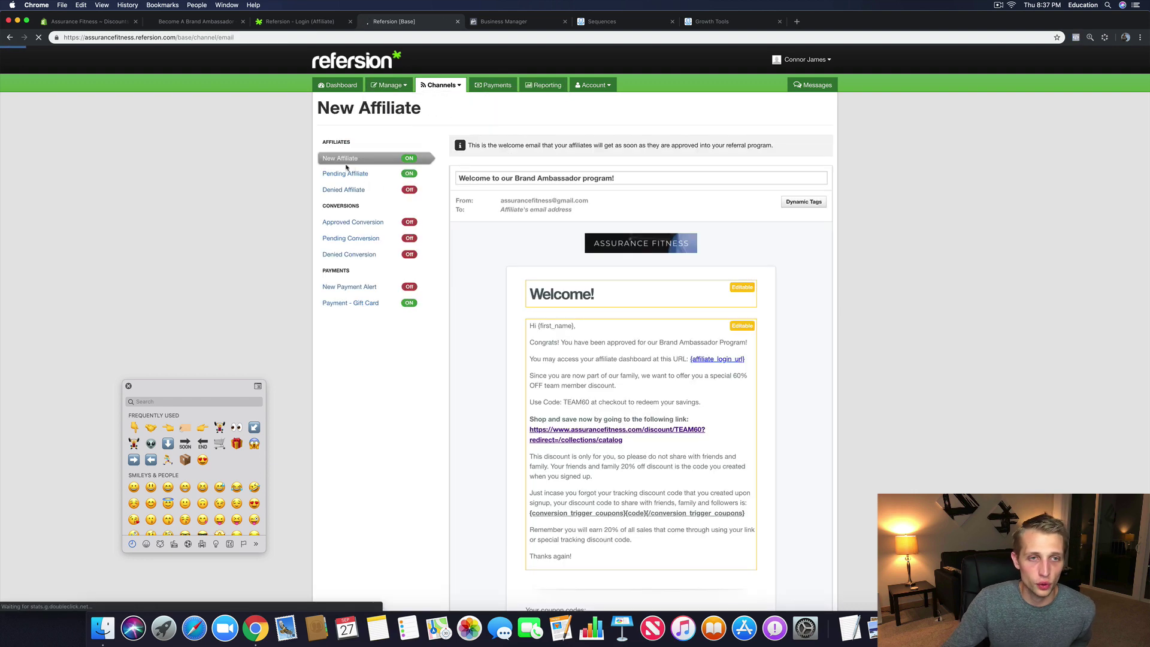
pyautogui.tripleClick(536, 179)
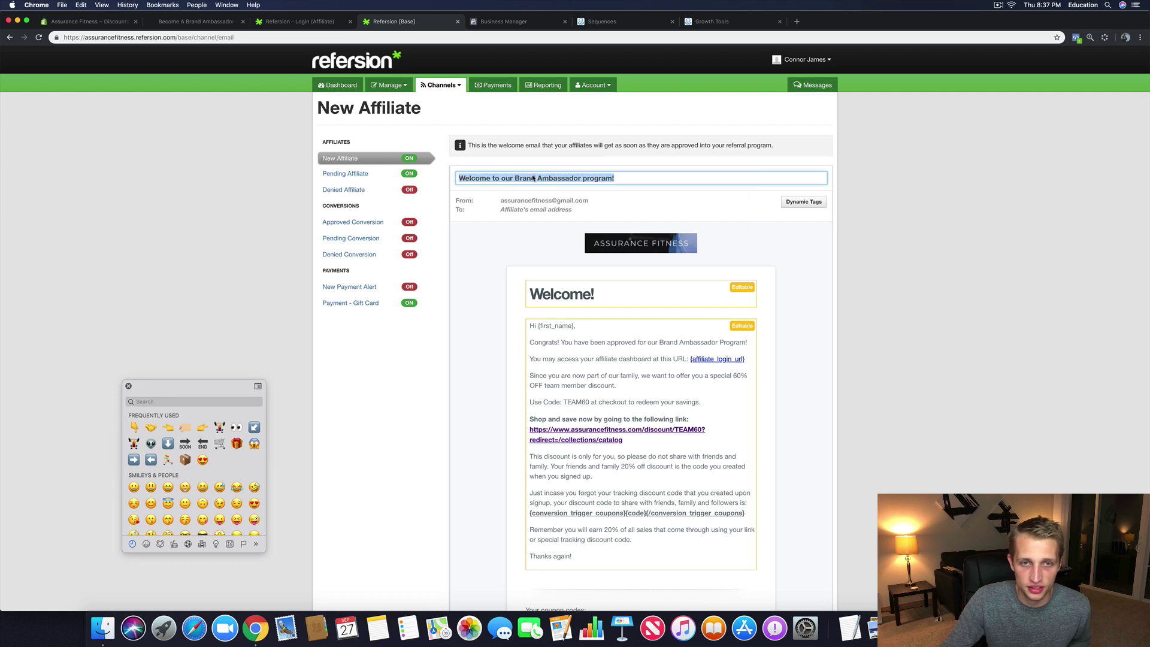
pyautogui.rightClick(534, 176)
pyautogui.click(550, 238)
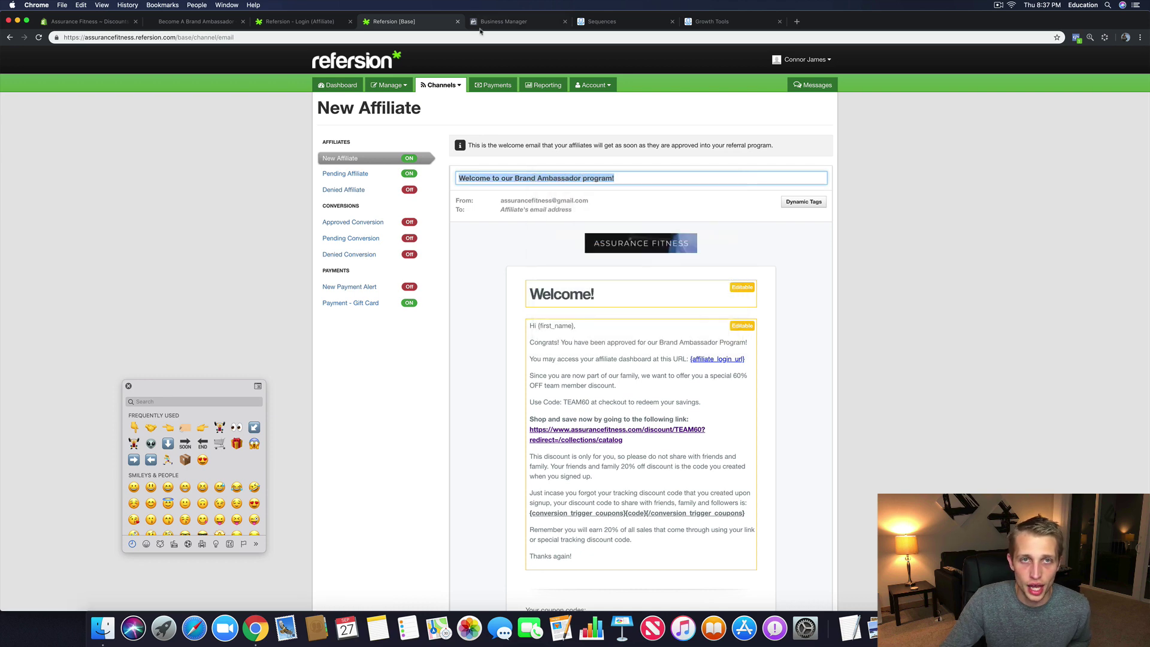
# Step: Return to the ManyChat message and paste the subject "Welcome to our Brand Ambassador program!" into the second text block with a closing quotation mark
pyautogui.click(533, 22)
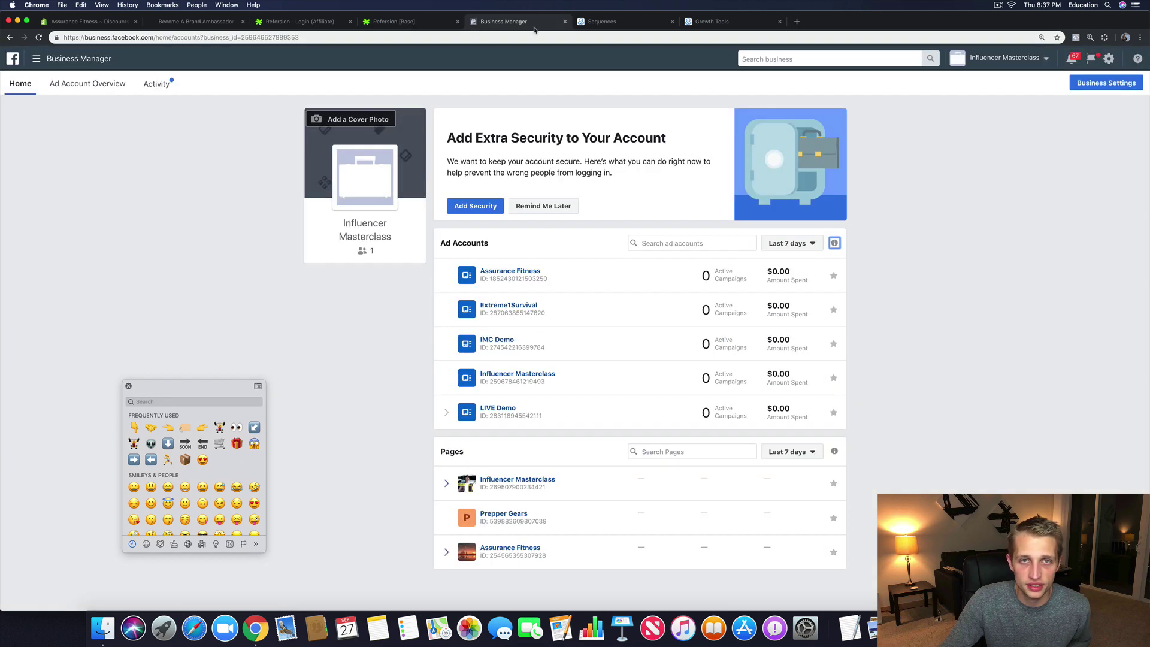
pyautogui.click(632, 19)
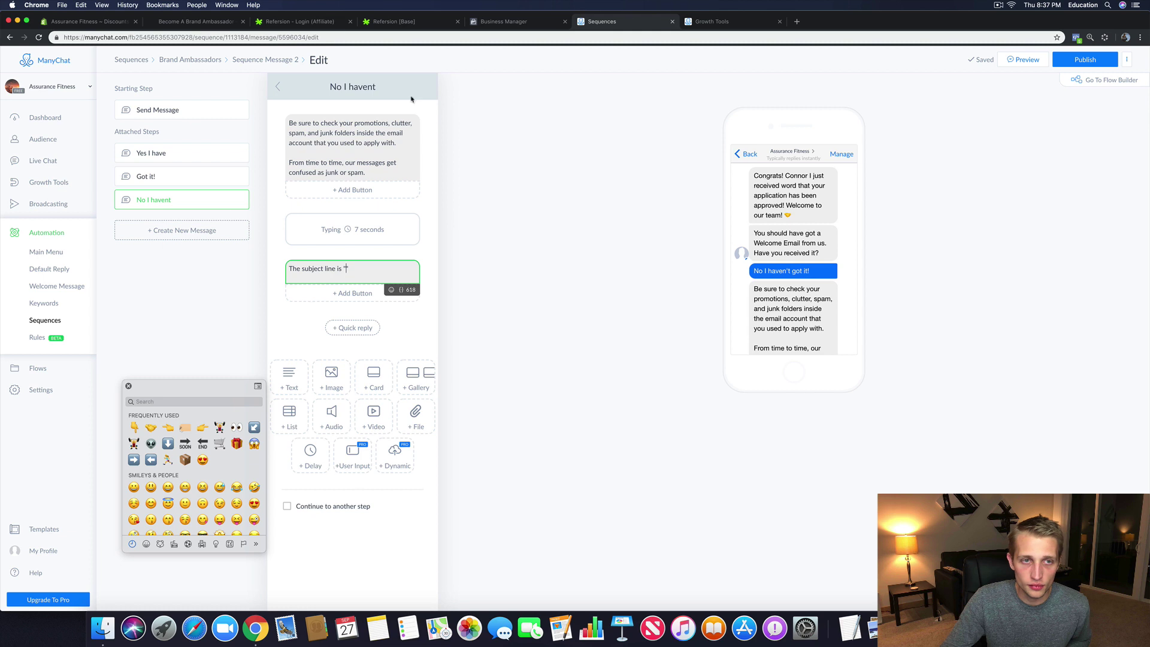
pyautogui.rightClick(346, 269)
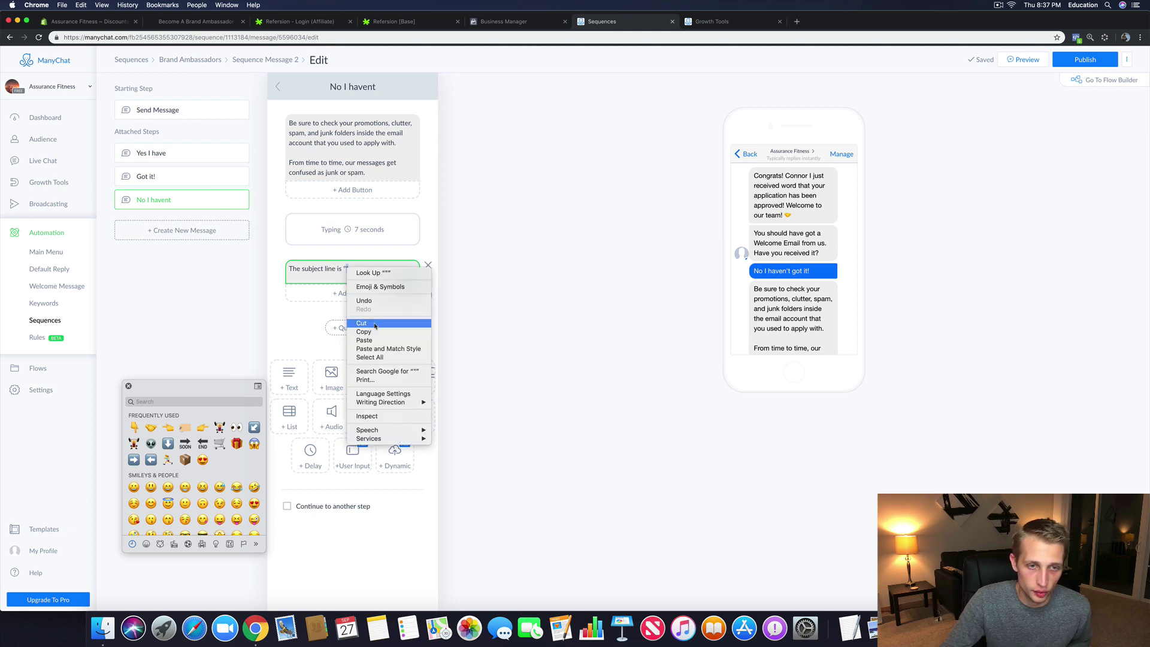
pyautogui.click(386, 341)
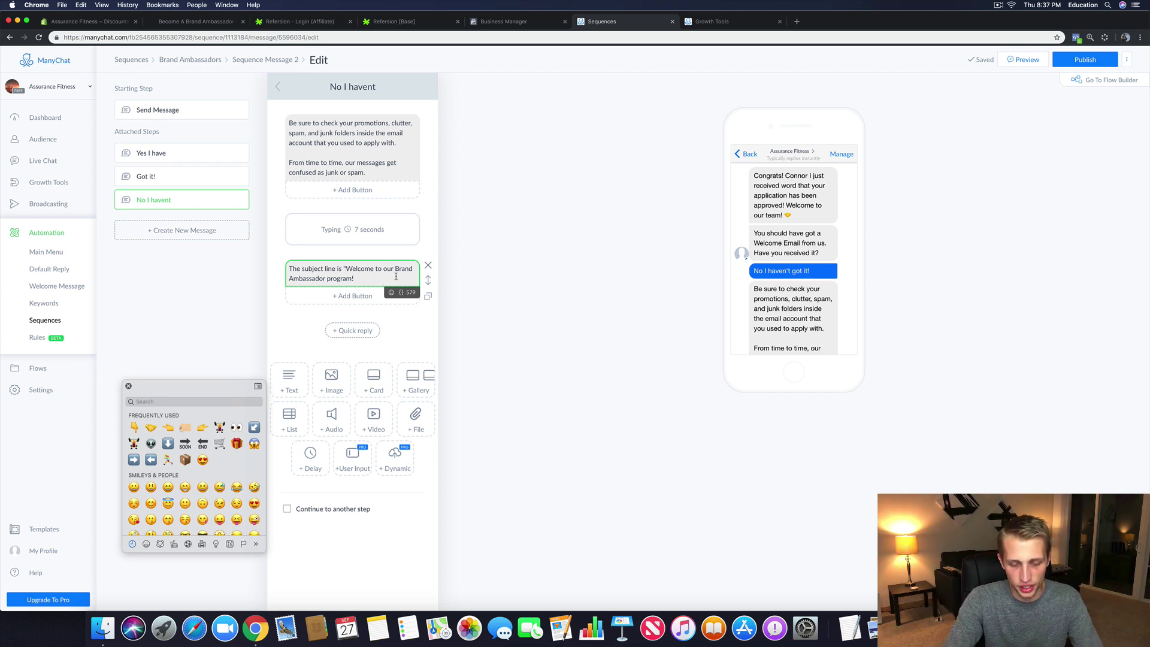
pyautogui.write('"')
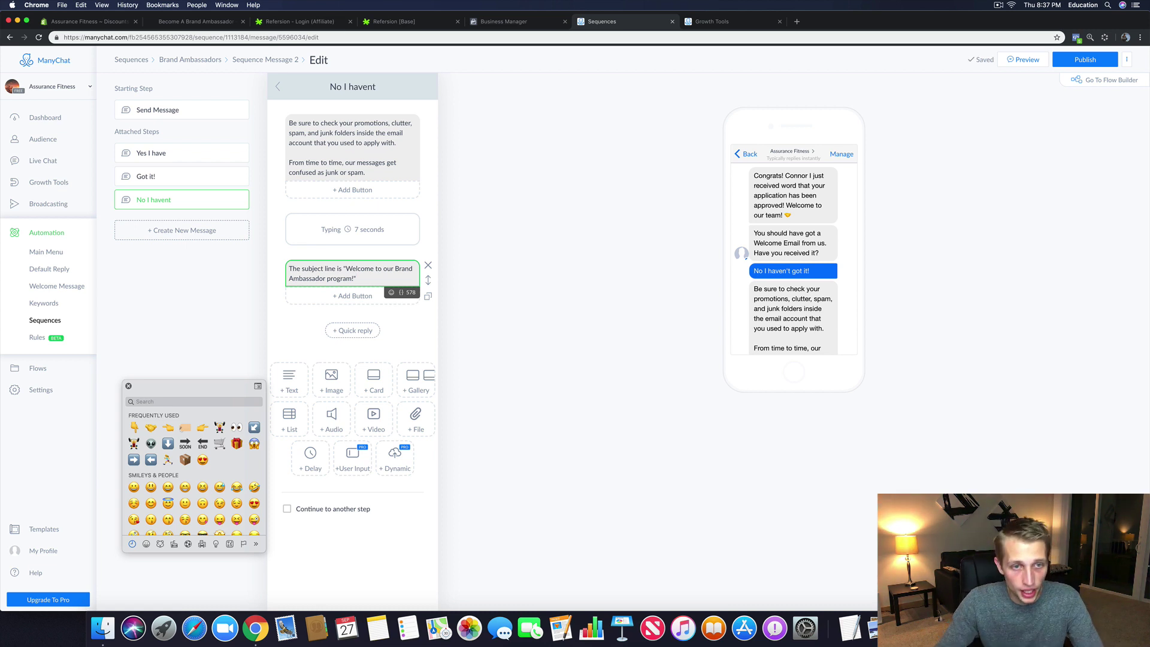
# Step: Continue the subject-line sentence with "and it was sent from our email which is:"
pyautogui.write('snf it')
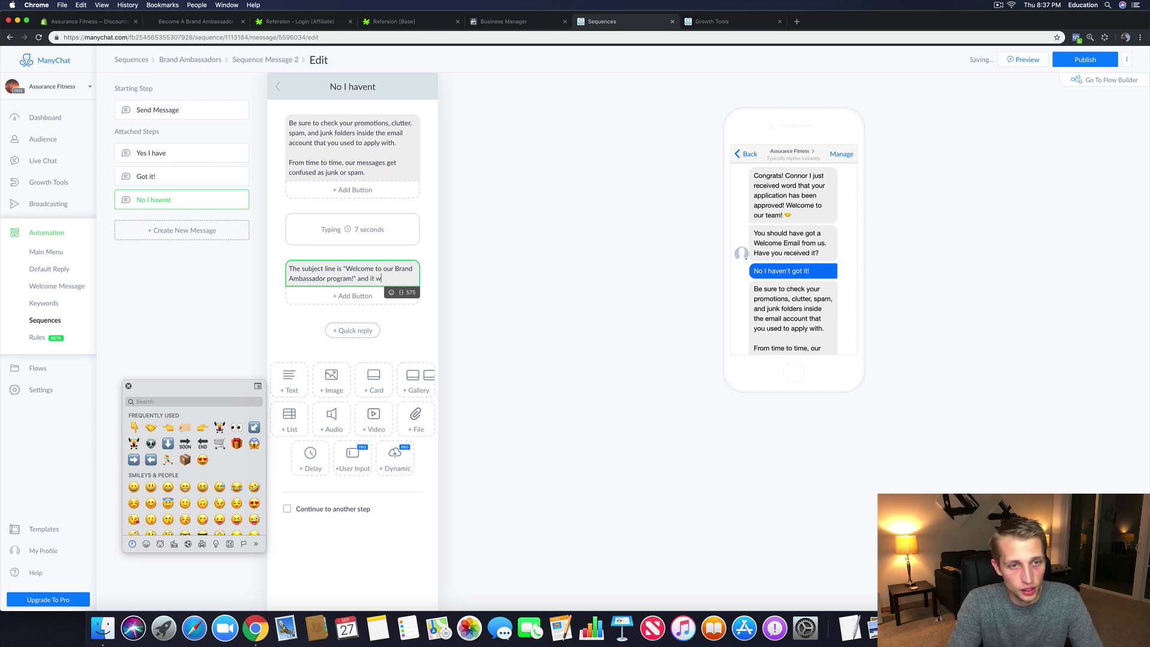
pyautogui.write(' was sent from our ')
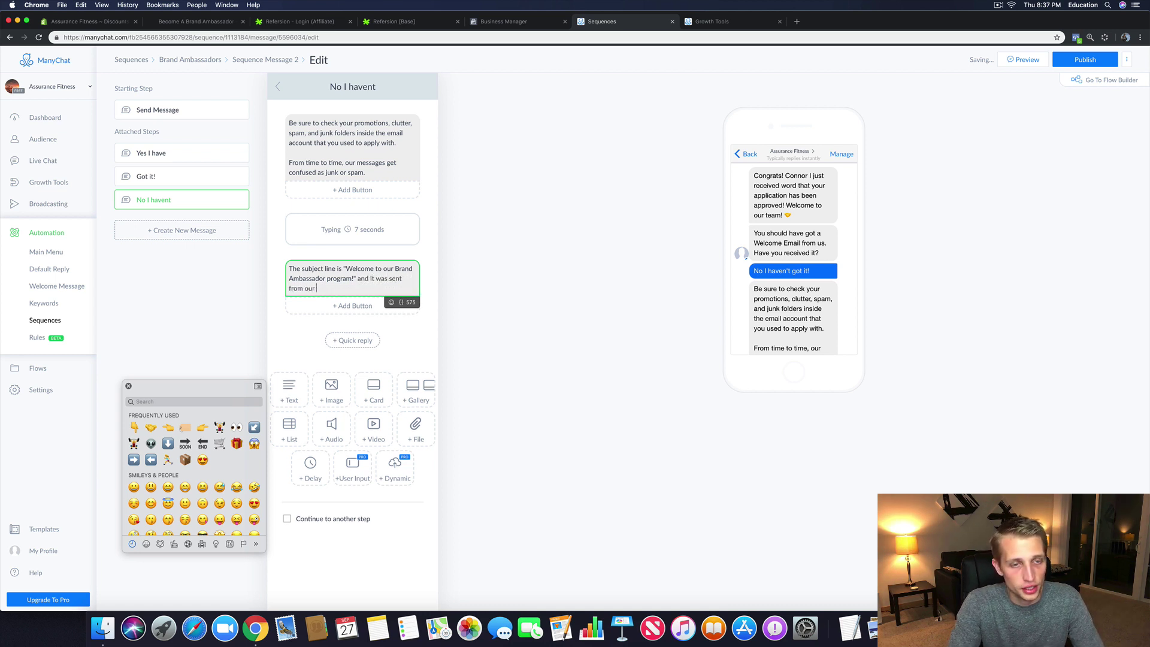
pyautogui.write('email which is')
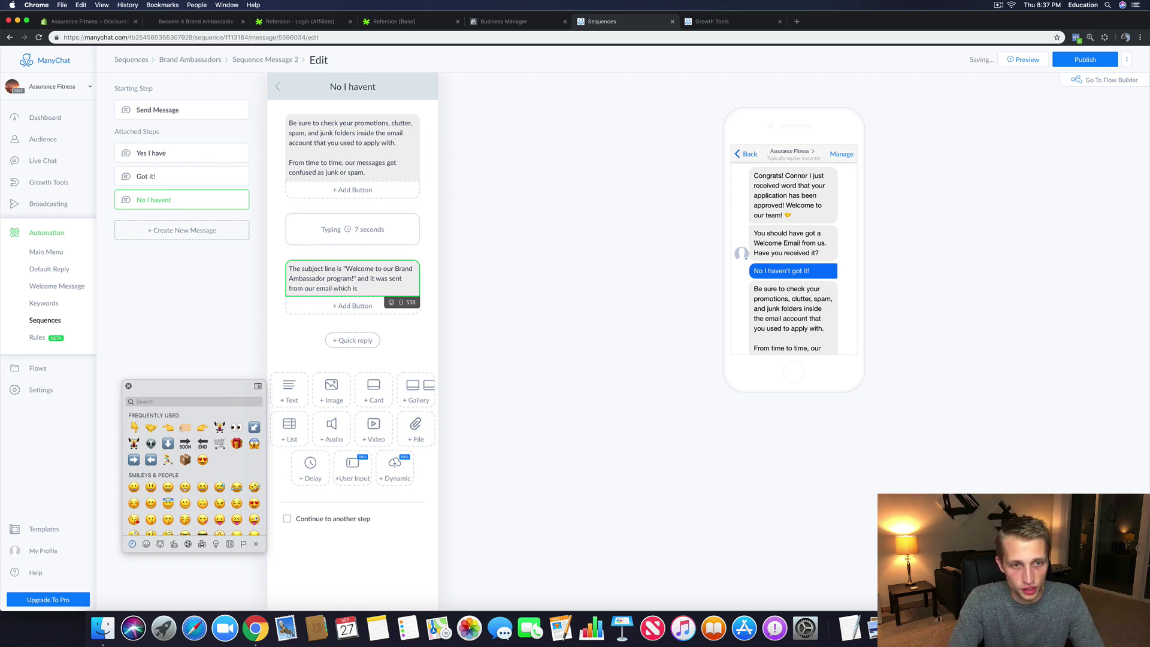
pyautogui.write(':')
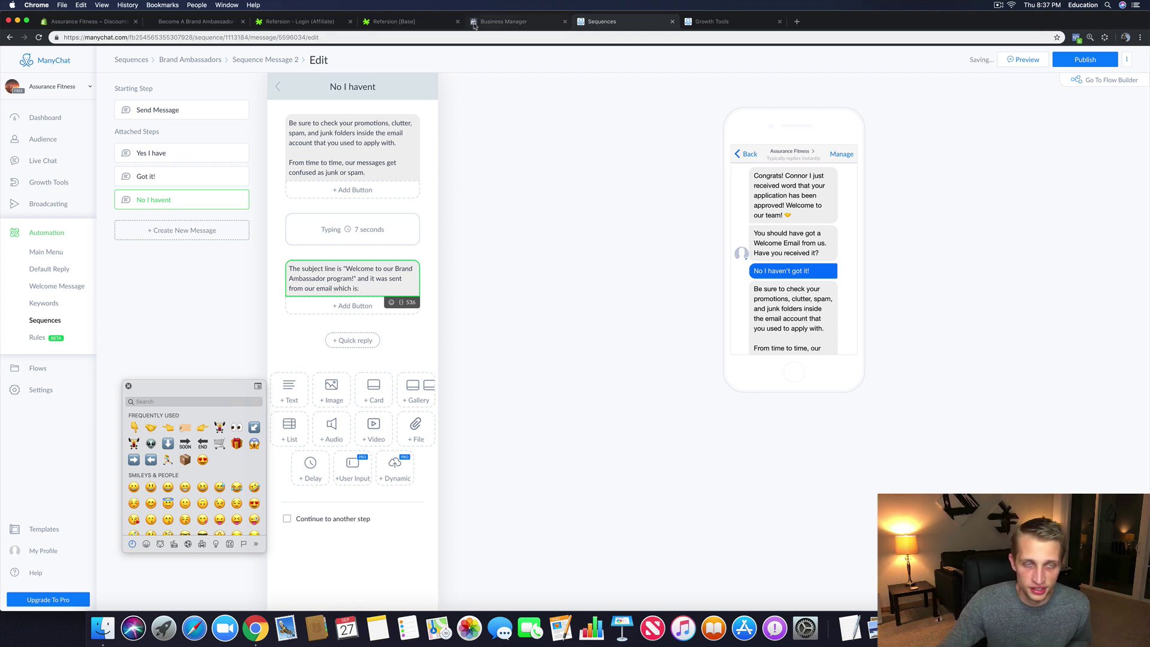
# Step: Switch to Refersion and check the welcome email's sender address and the affiliate contact/support email in the general account settings
pyautogui.click(411, 21)
pyautogui.moveTo(589, 201)
pyautogui.mouseDown()
pyautogui.moveTo(501, 201)
pyautogui.moveTo(585, 200)
pyautogui.mouseUp()
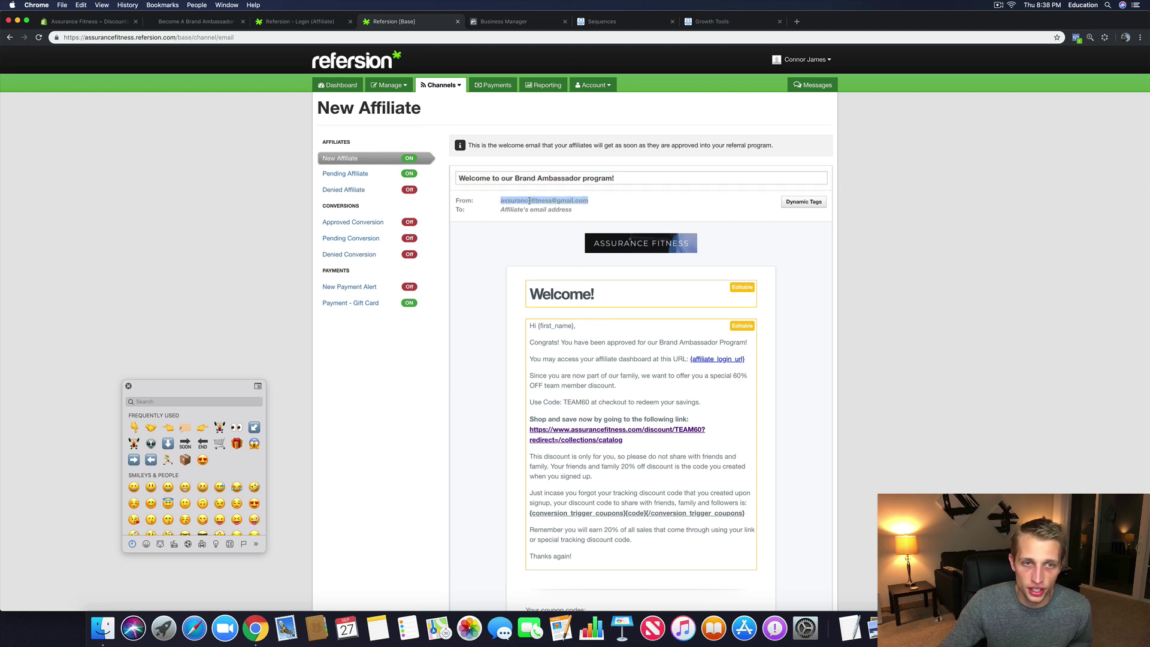
pyautogui.click(805, 60)
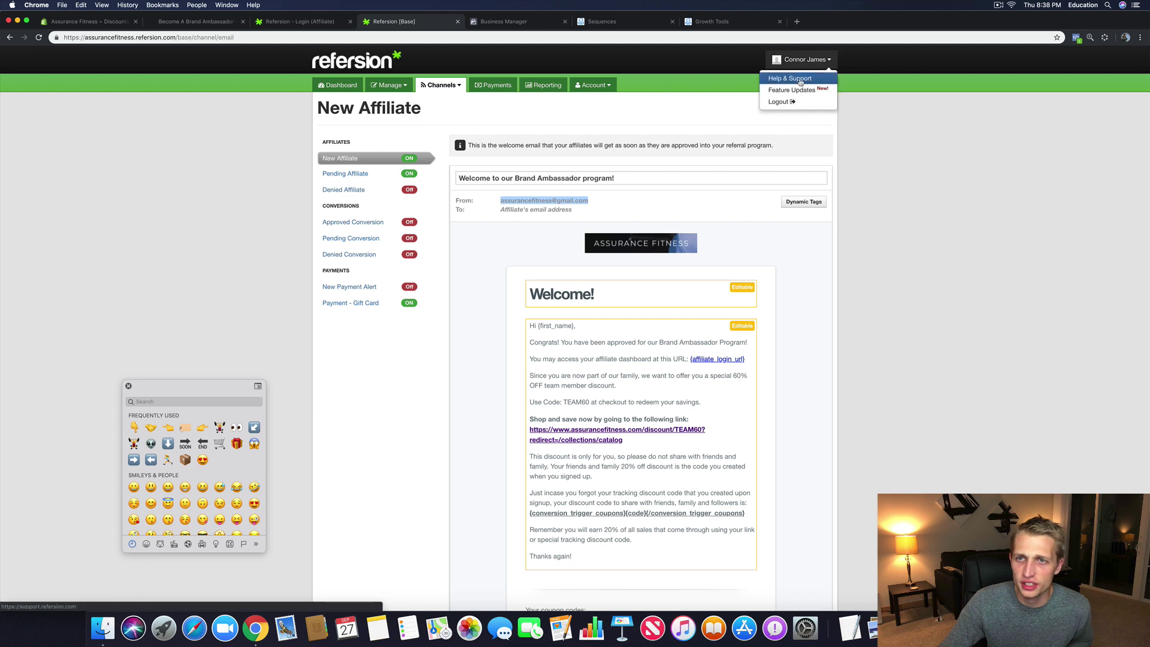
pyautogui.click(800, 96)
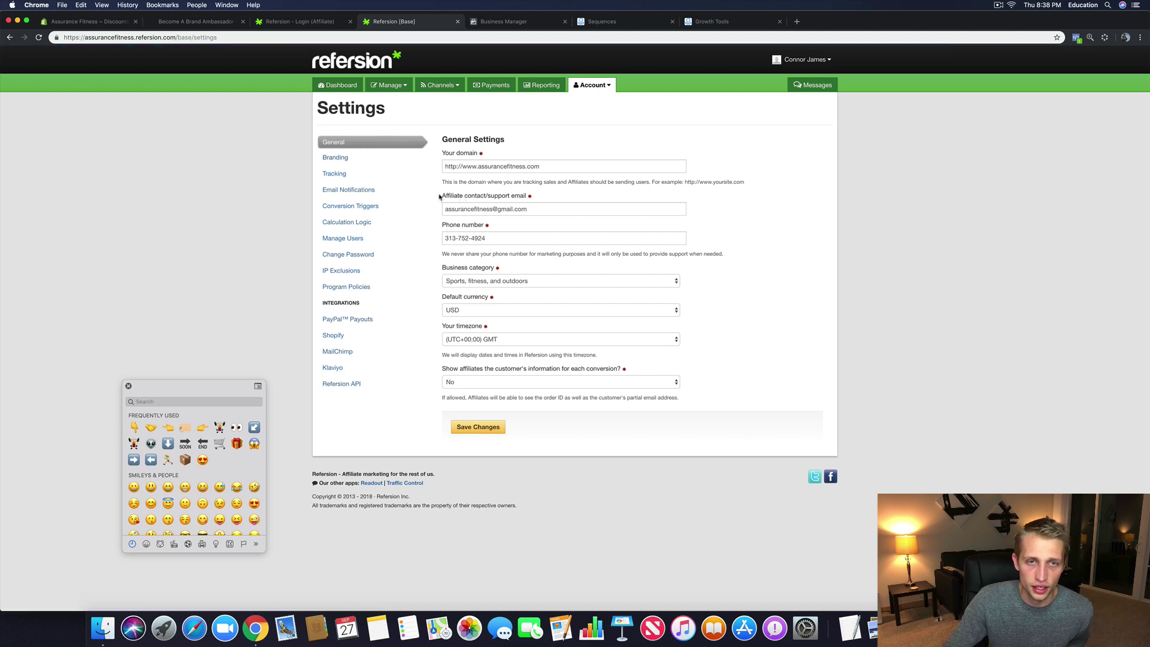
pyautogui.moveTo(439, 197); pyautogui.dragTo(554, 200)
pyautogui.click(460, 205)
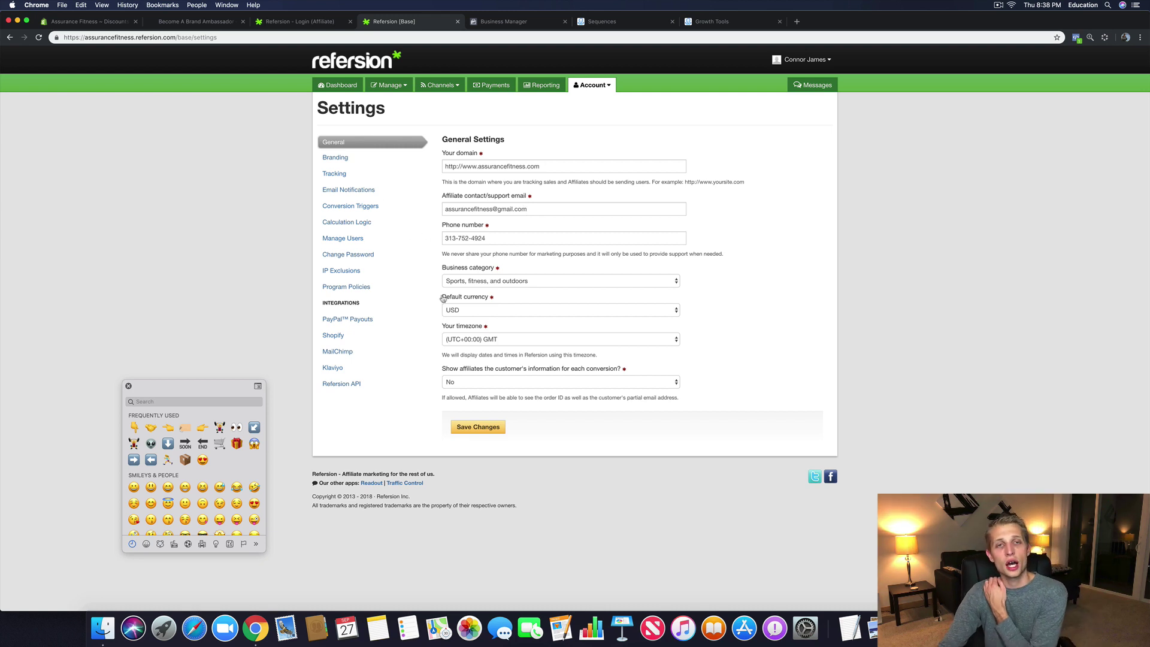
pyautogui.tripleClick(484, 208)
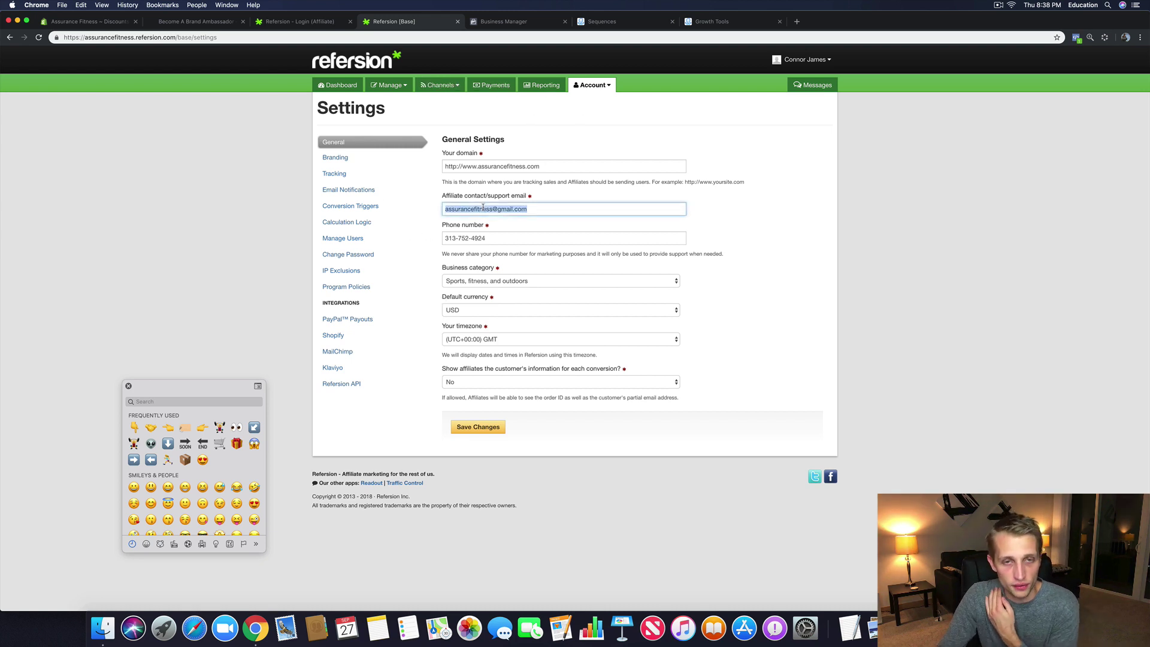
pyautogui.click(400, 174)
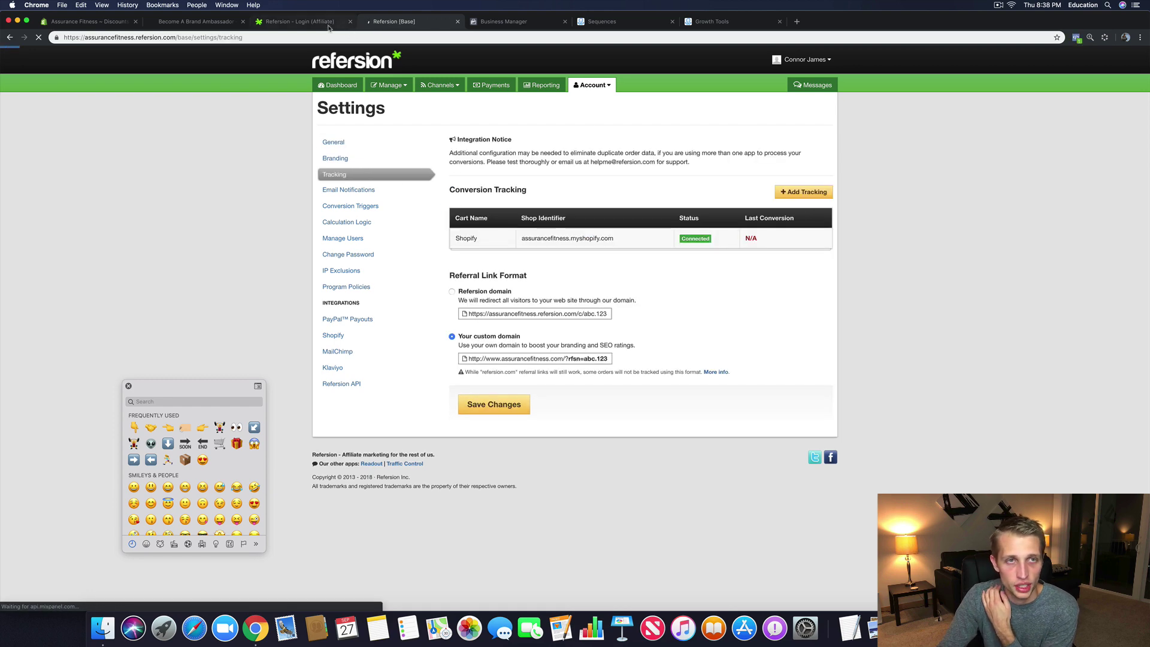
pyautogui.click(601, 22)
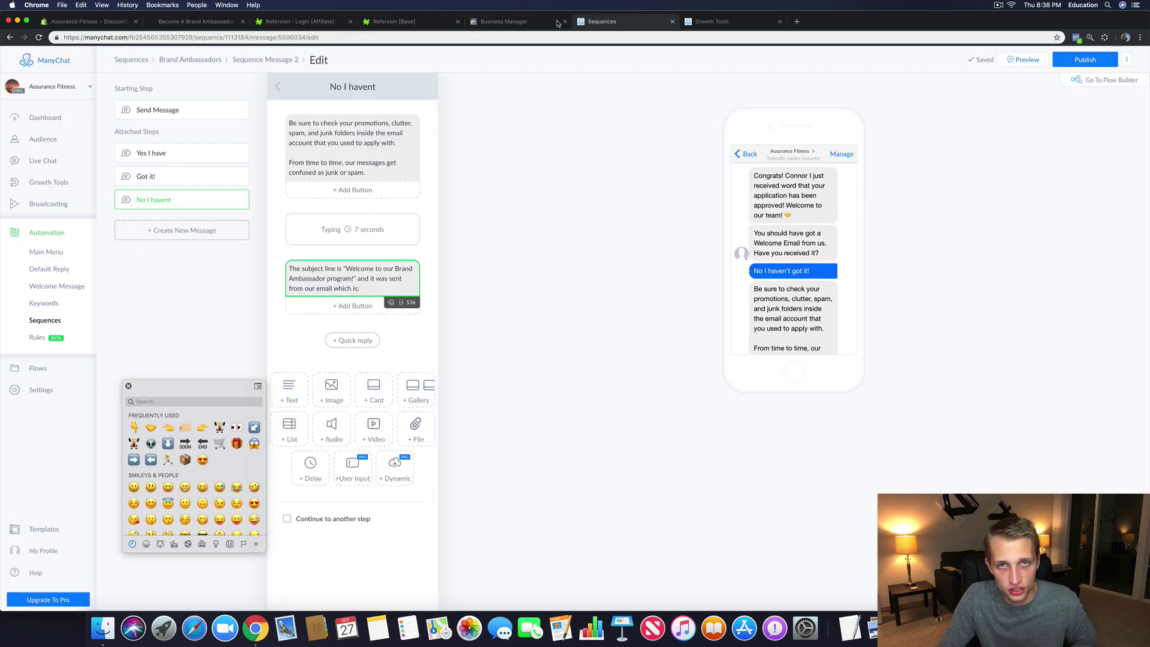
pyautogui.click(509, 23)
pyautogui.click(601, 21)
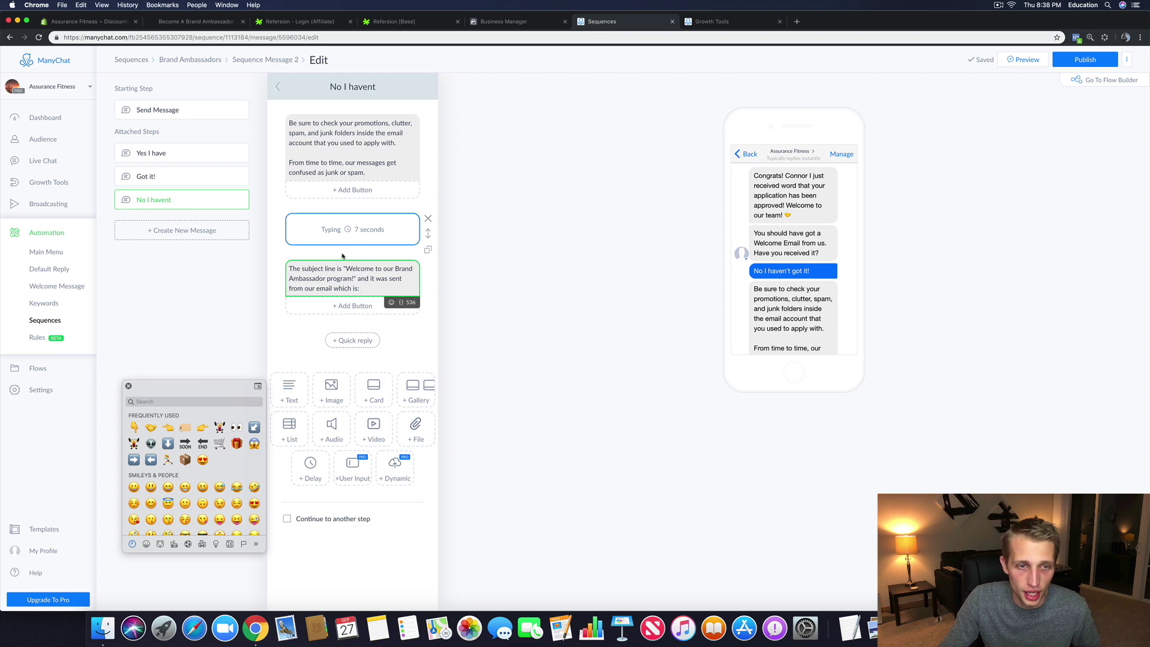
pyautogui.press('Return')
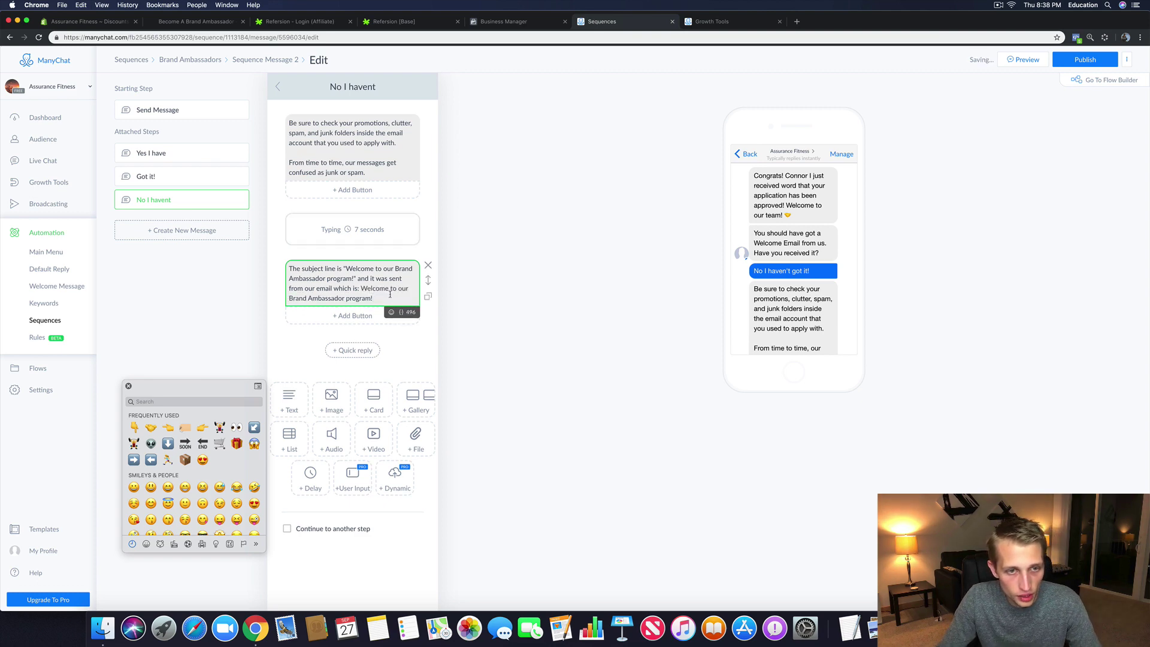
pyautogui.press('BackSpace')
# Step: Copy the affiliate contact/support email from Refersion's general settings and paste it at the end of the subject-line sentence in ManyChat
pyautogui.click(414, 22)
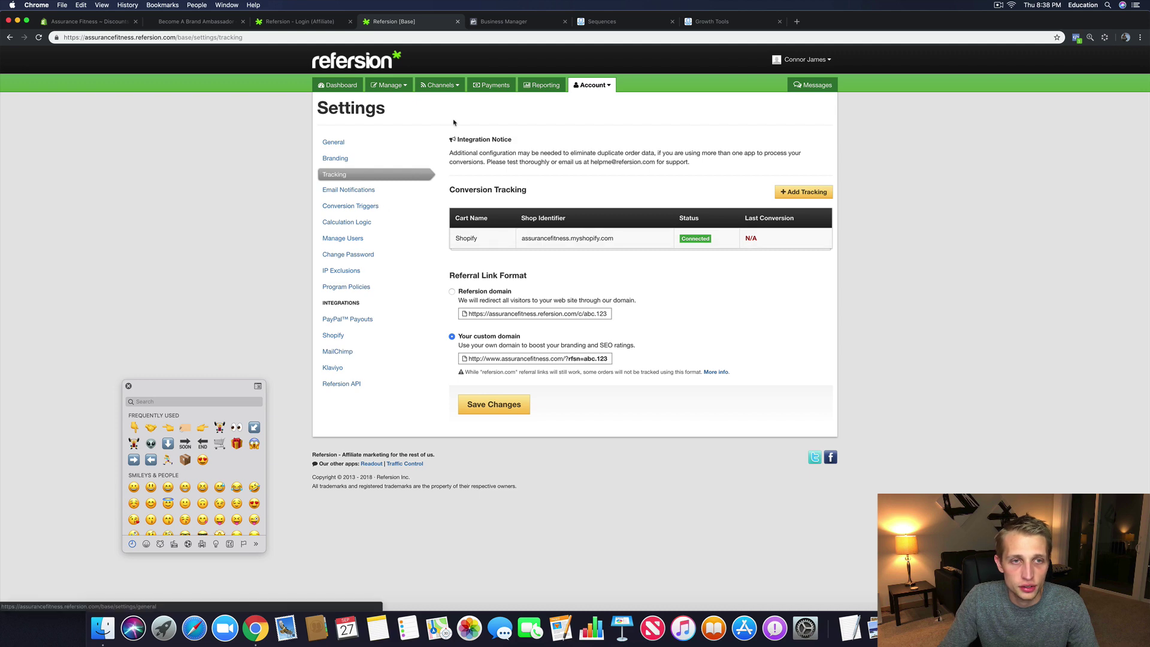
pyautogui.click(348, 145)
pyautogui.tripleClick(523, 207)
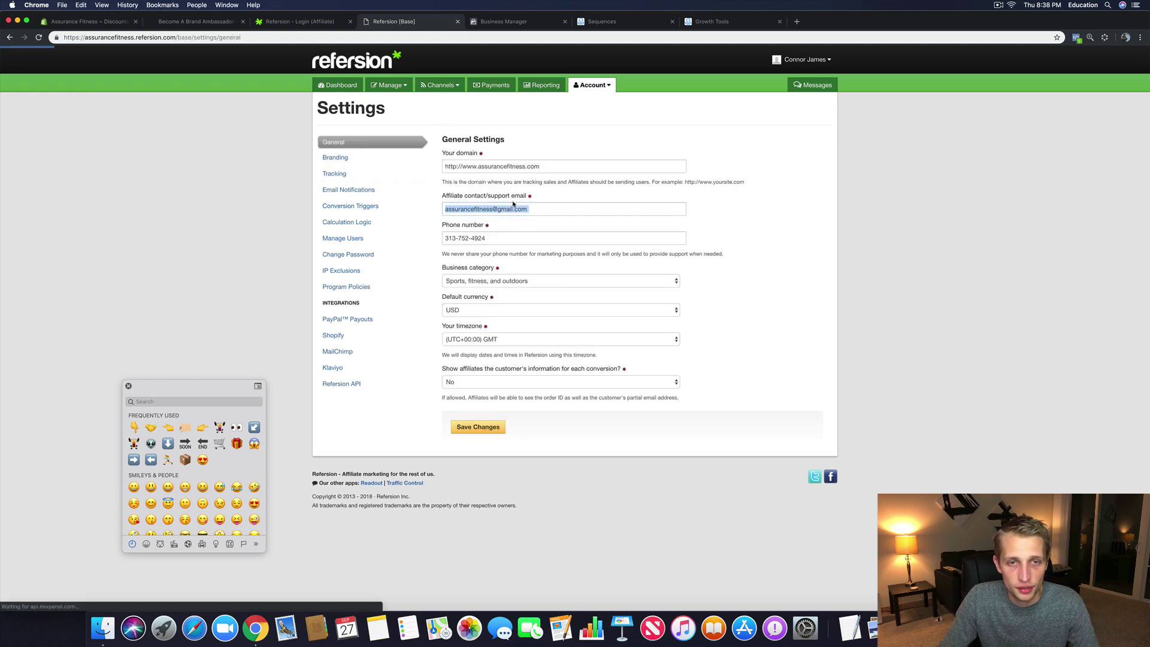
pyautogui.click(605, 22)
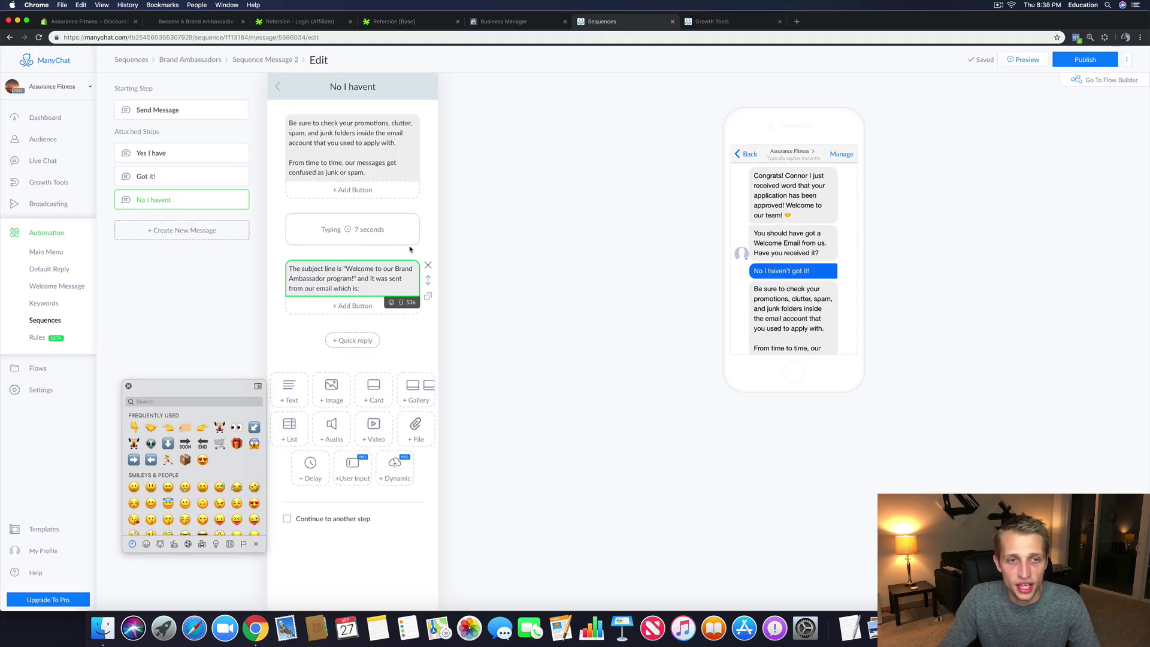
pyautogui.press('super+v')
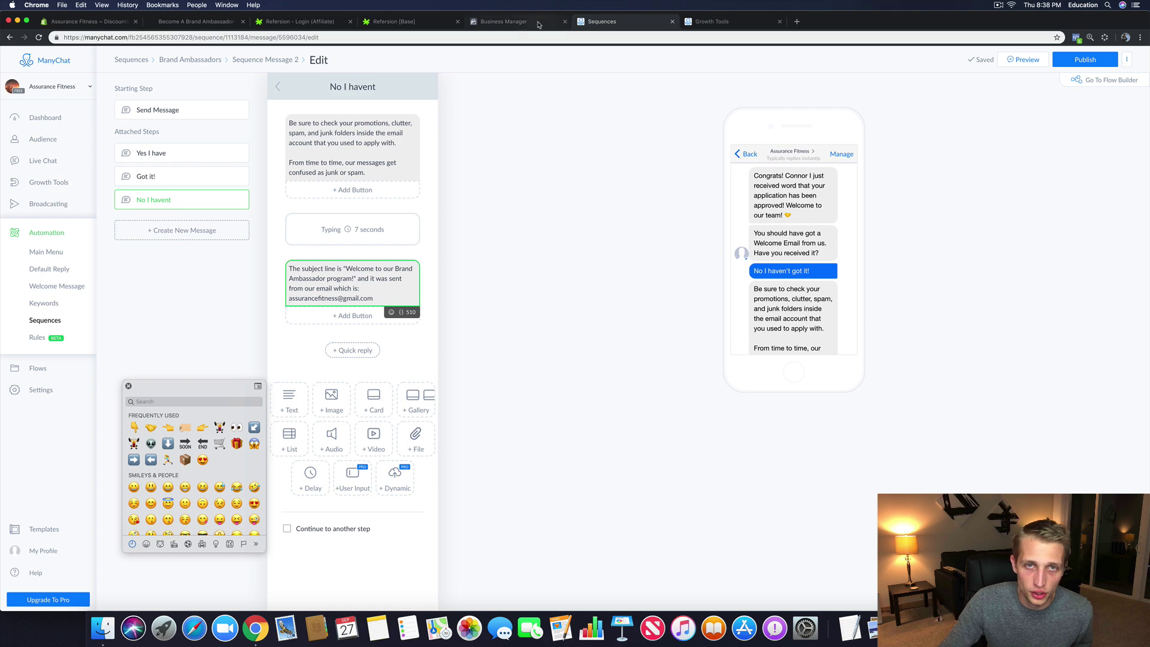
# Step: Switch back to Refersion, open the New Affiliate welcome email among the email channels, and check its sender address
pyautogui.click(515, 21)
pyautogui.click(371, 22)
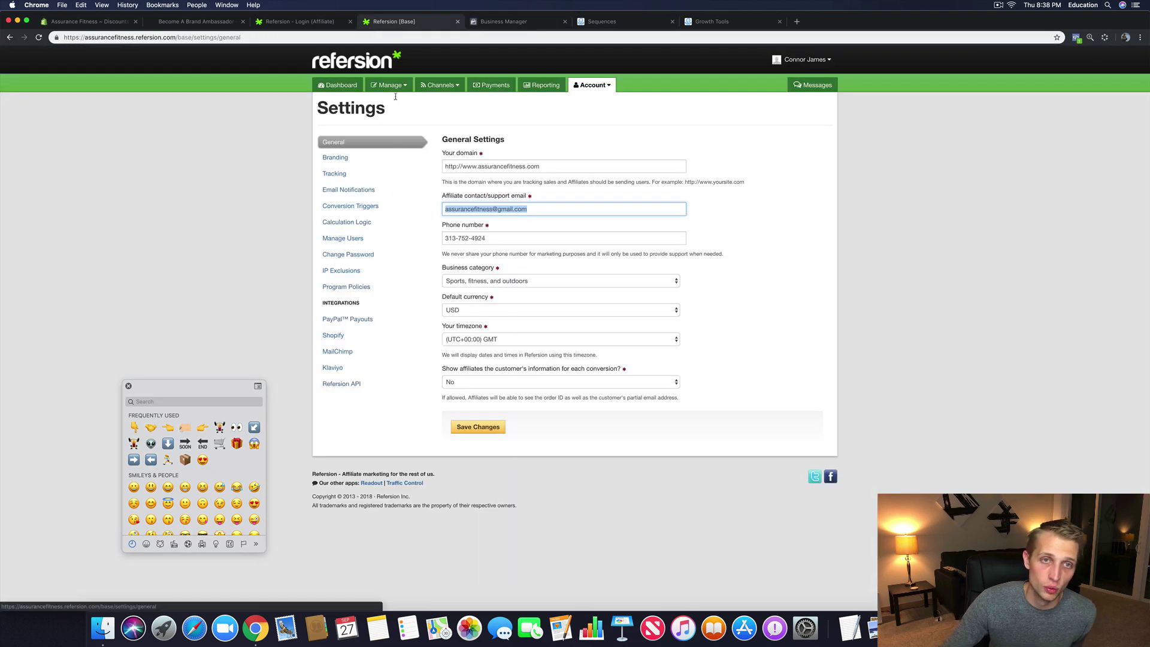
pyautogui.click(470, 87)
pyautogui.click(440, 85)
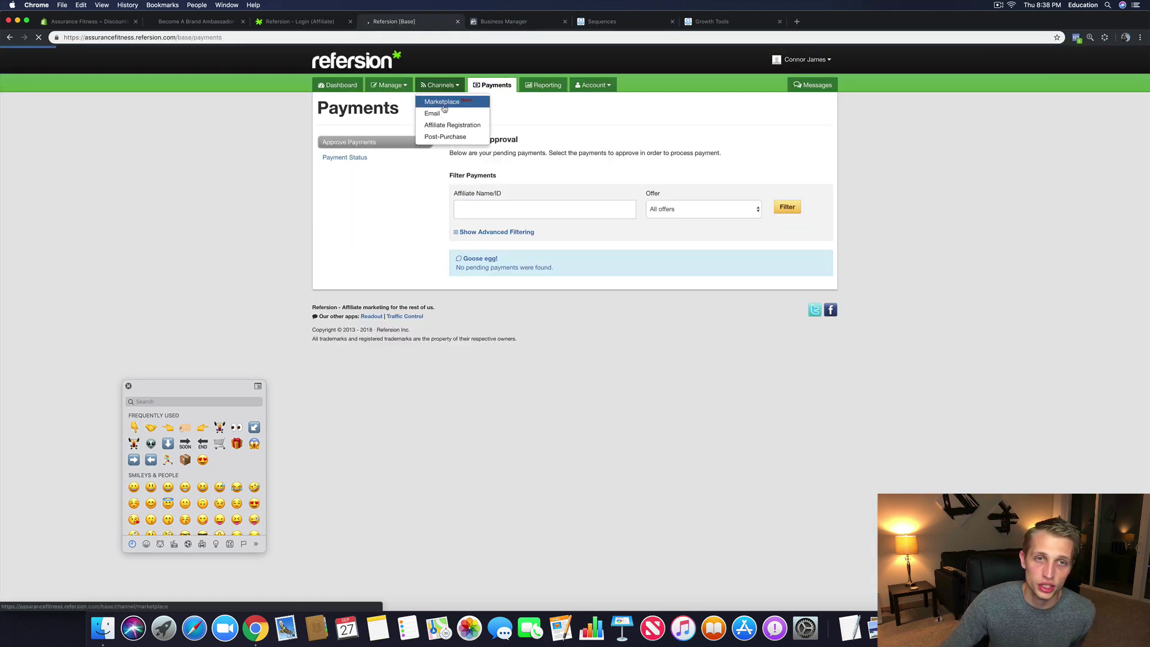
pyautogui.click(440, 99)
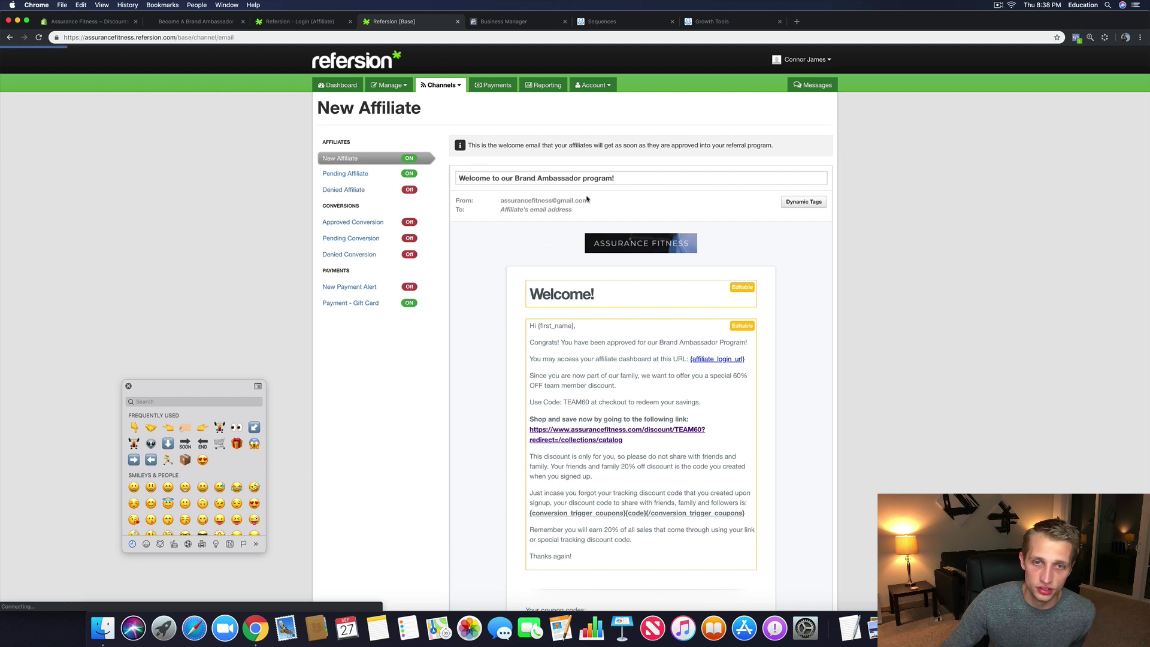
pyautogui.tripleClick(559, 199)
pyautogui.moveTo(559, 199); pyautogui.dragTo(500, 204)
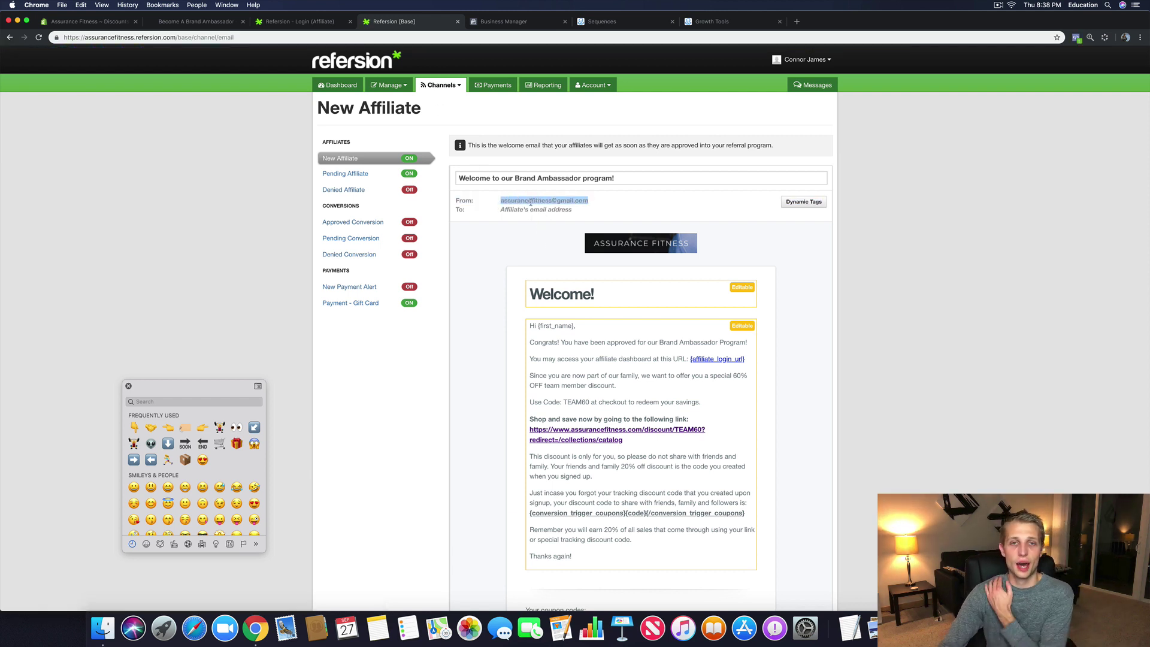
# Step: Return to ManyChat and add a paragraph below the email address: "If you perform a search in your email, you should be able to locate the message."
pyautogui.click(605, 23)
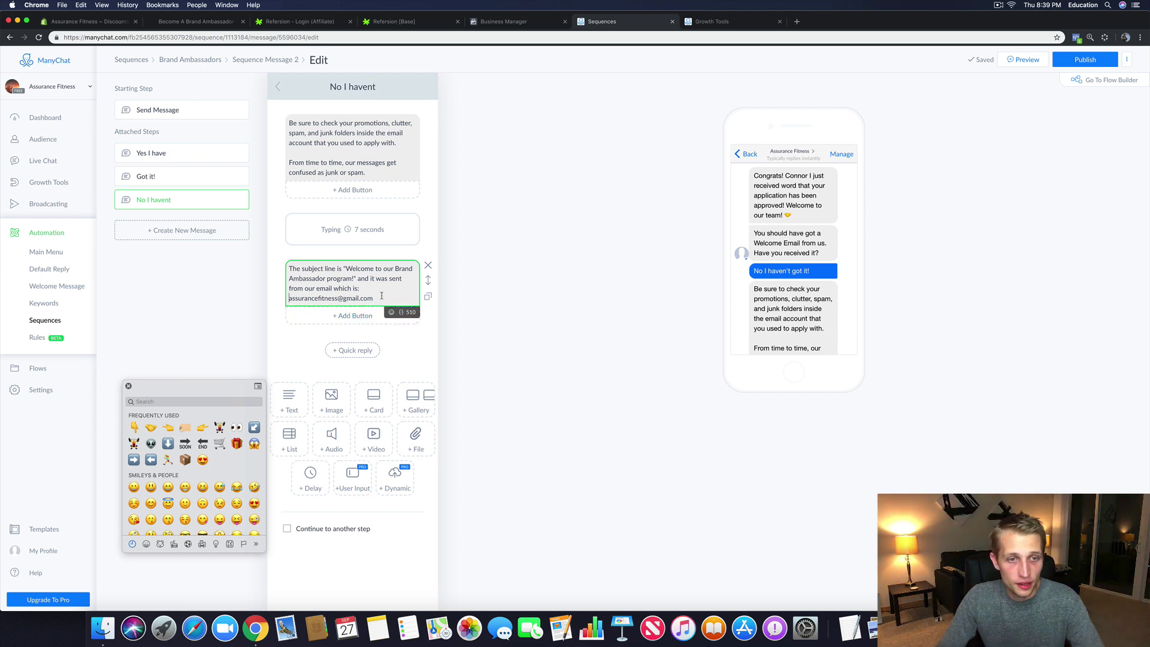
pyautogui.press('Return')
pyautogui.press('Return')
pyautogui.write('If you per')
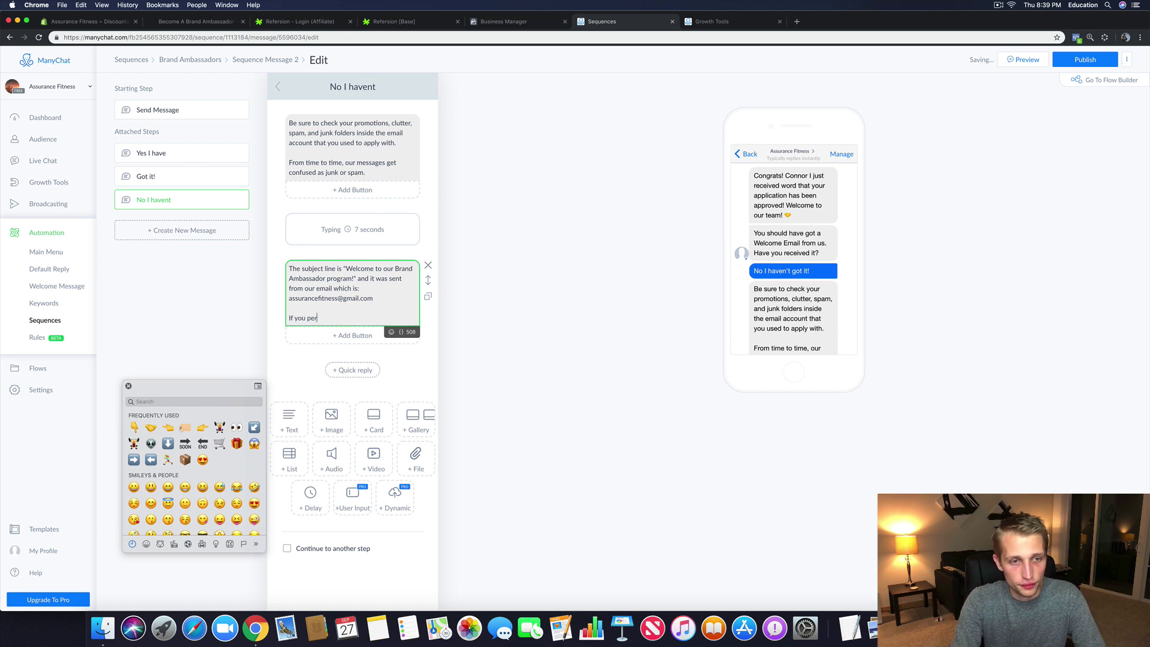
pyautogui.write('from a s')
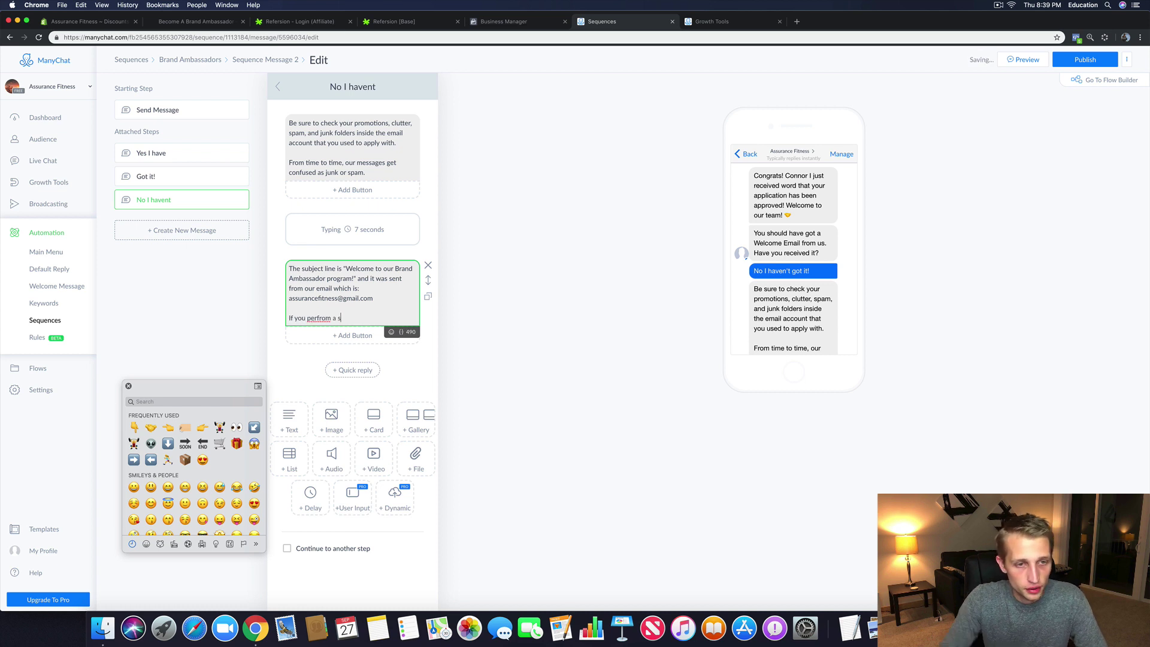
pyautogui.rightClick(326, 319)
pyautogui.click(326, 322)
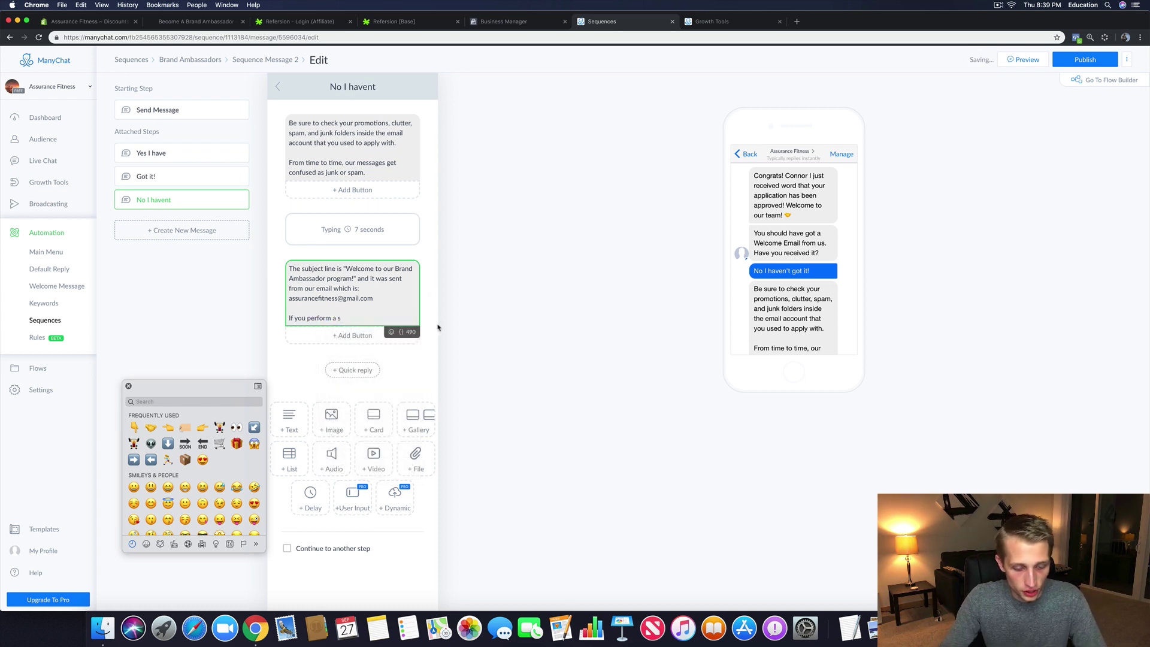
pyautogui.write('search in your e')
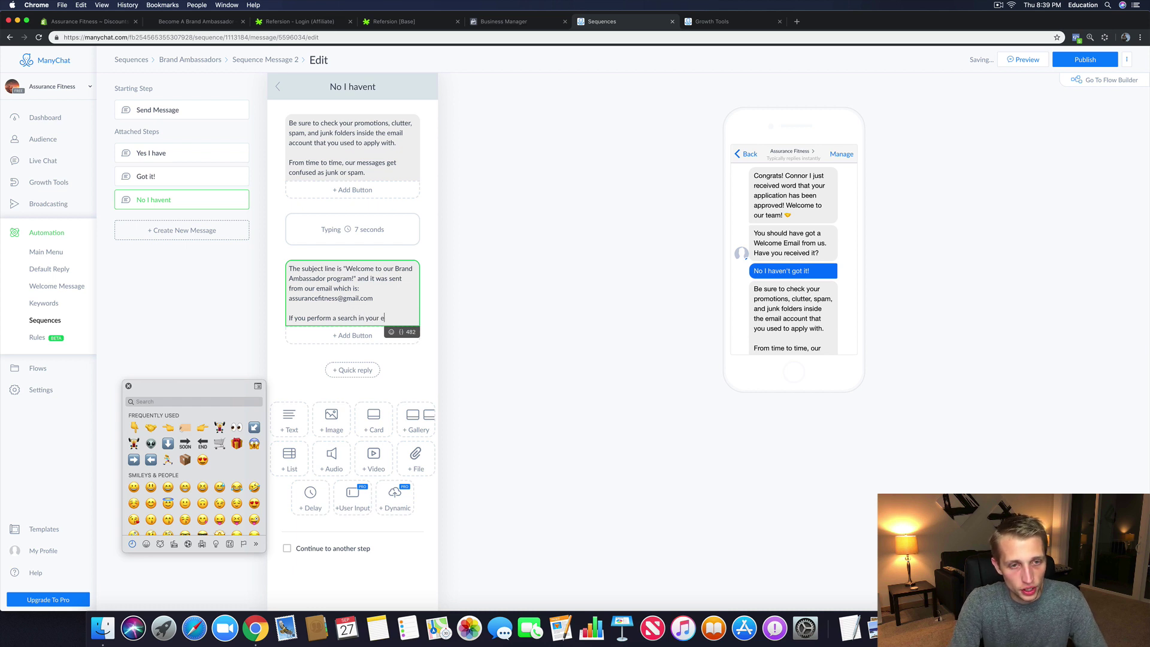
pyautogui.write('mail, you shou')
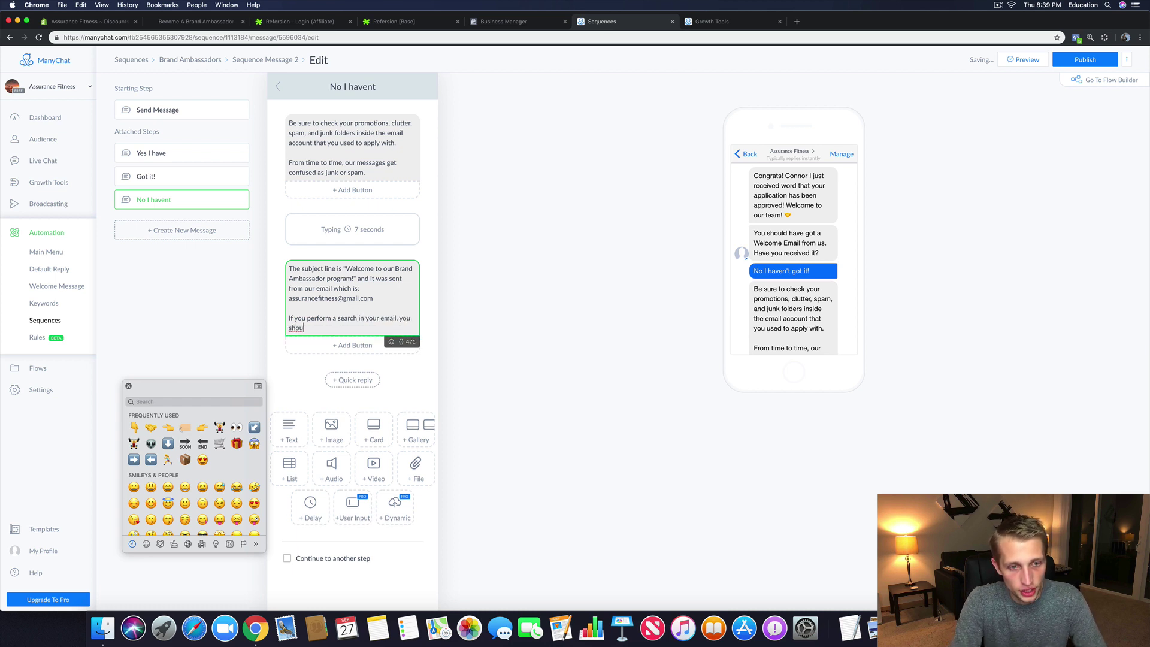
pyautogui.write('ld be able to locate ')
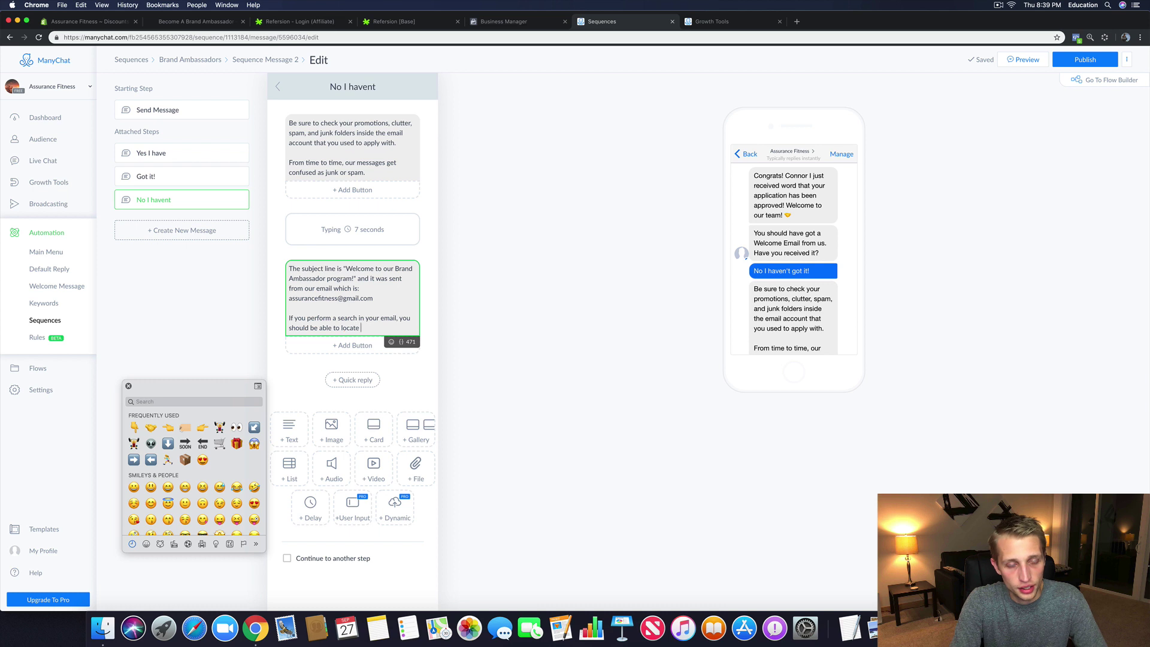
pyautogui.write('the message.')
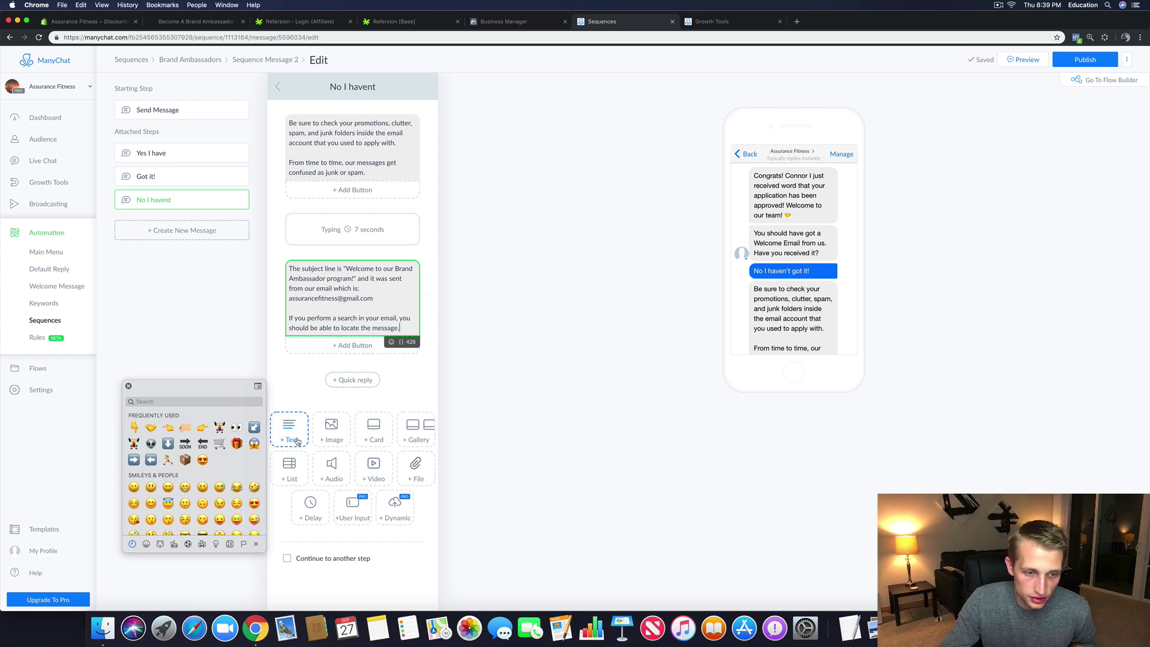
# Step: Add a 4-second typing delay below the subject-line text block
pyautogui.click(310, 509)
pyautogui.click(407, 386)
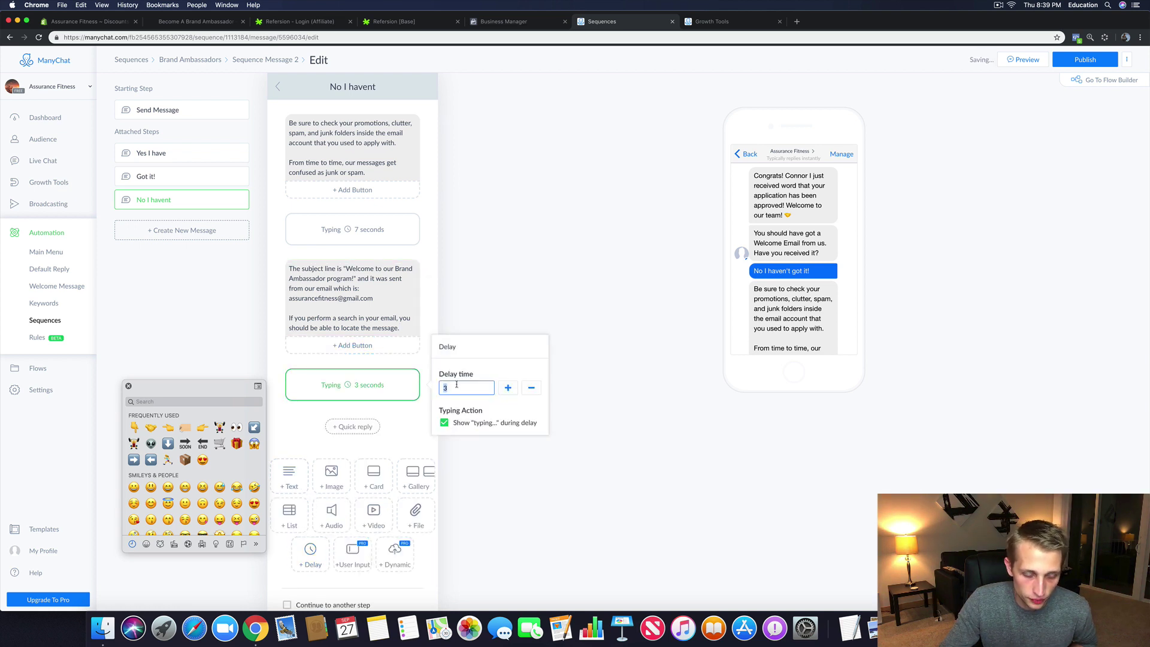
pyautogui.write('4')
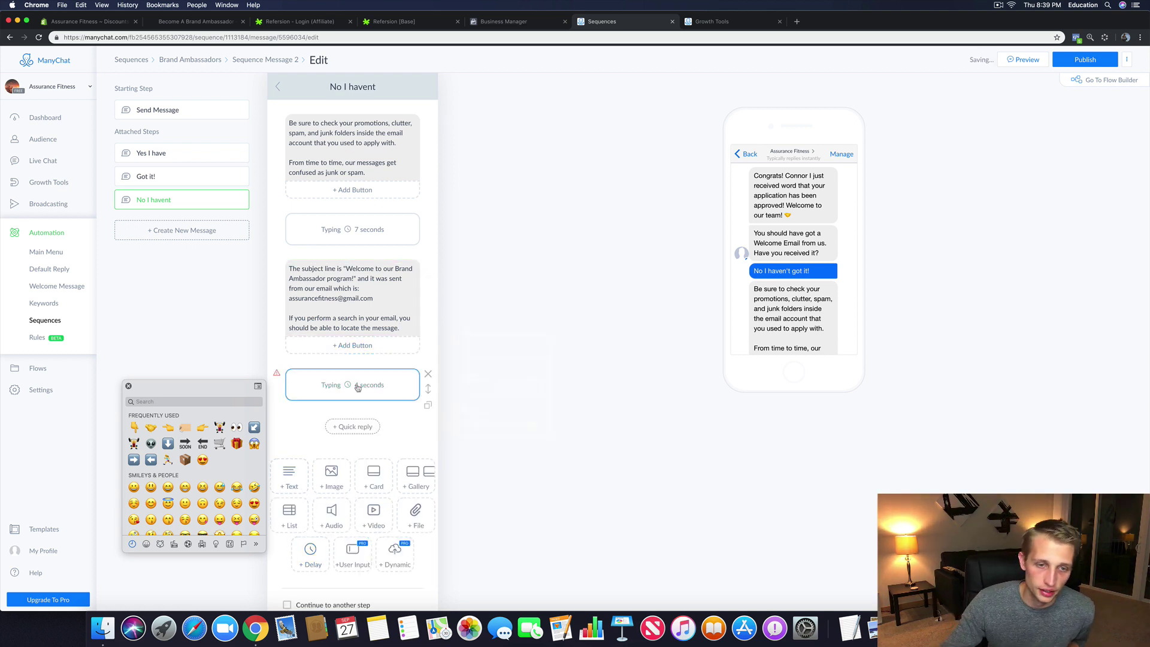
pyautogui.click(379, 385)
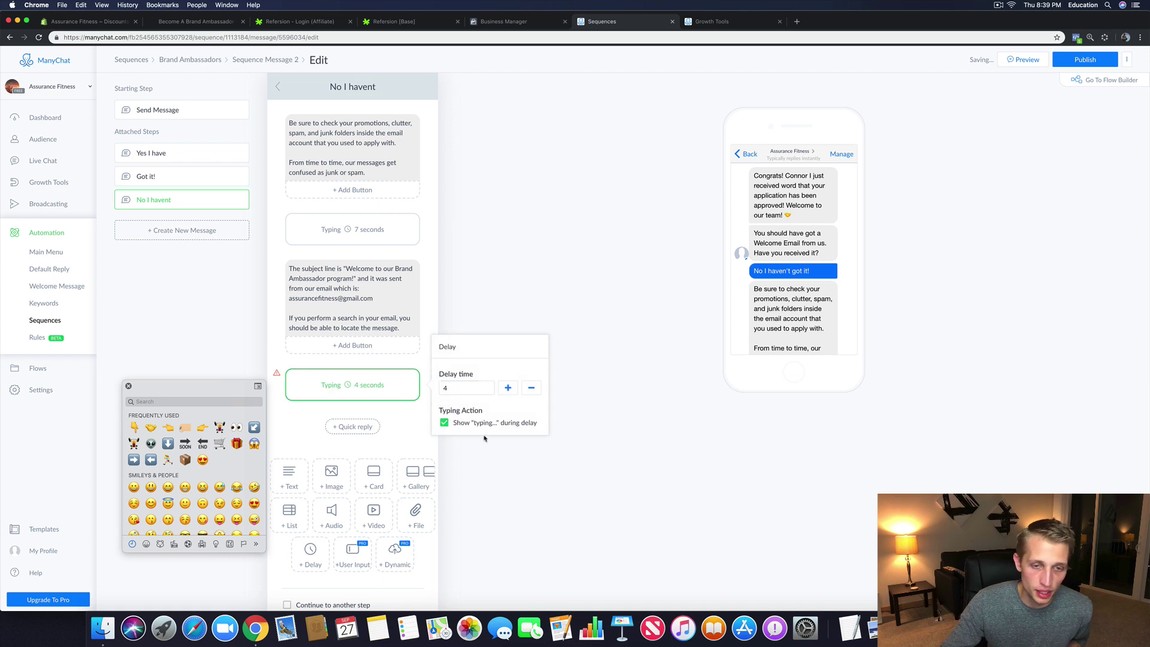
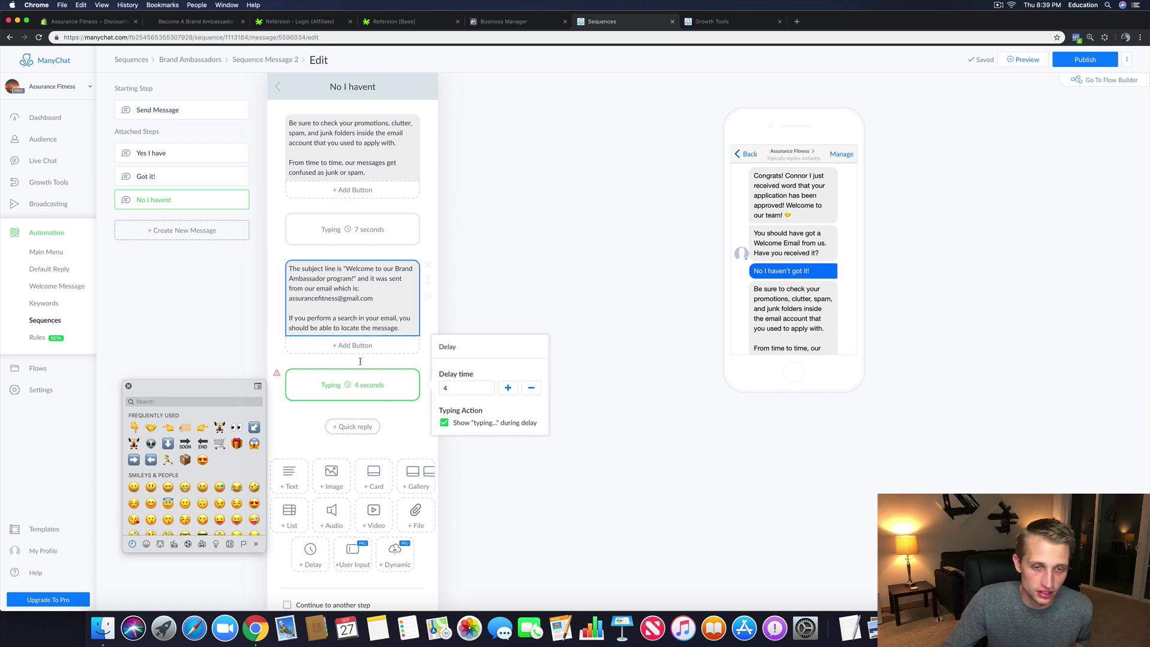
pyautogui.click(513, 519)
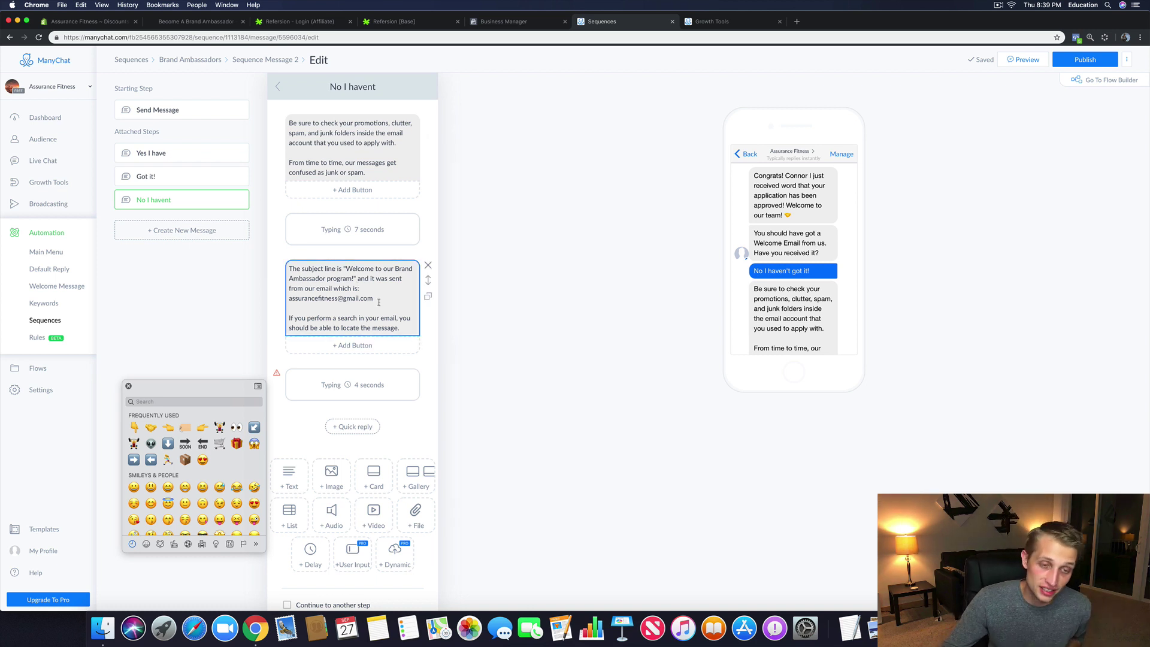
# Step: Add a text block below the 4-second delay reading "Have you located it?"
pyautogui.click(293, 486)
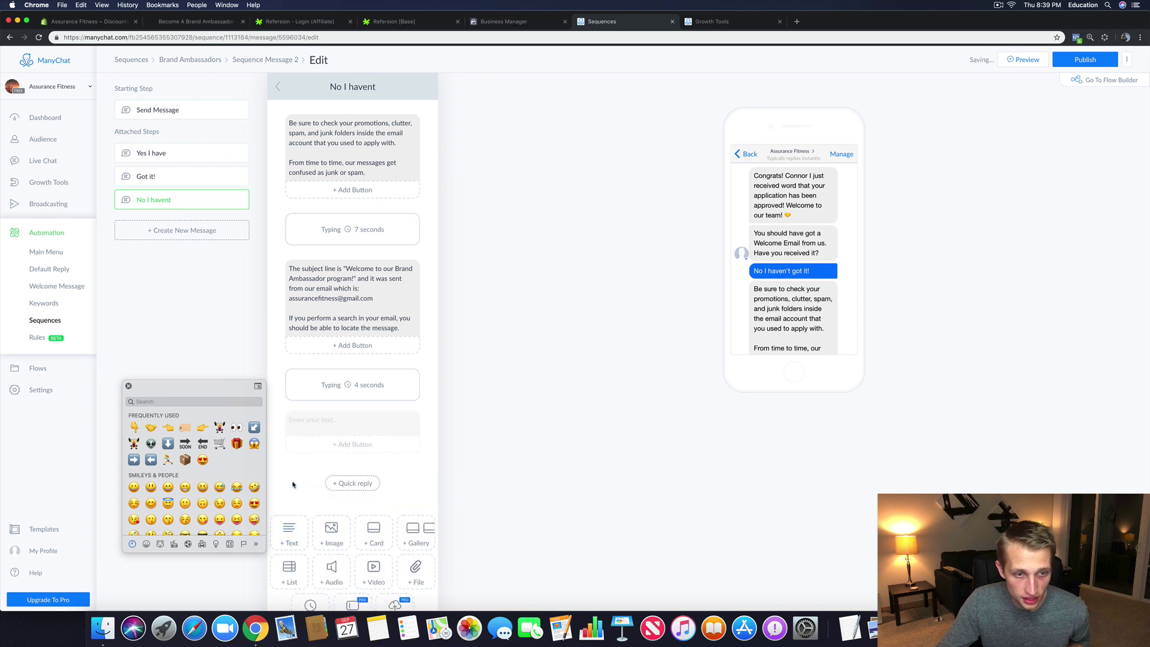
pyautogui.write('Have yo')
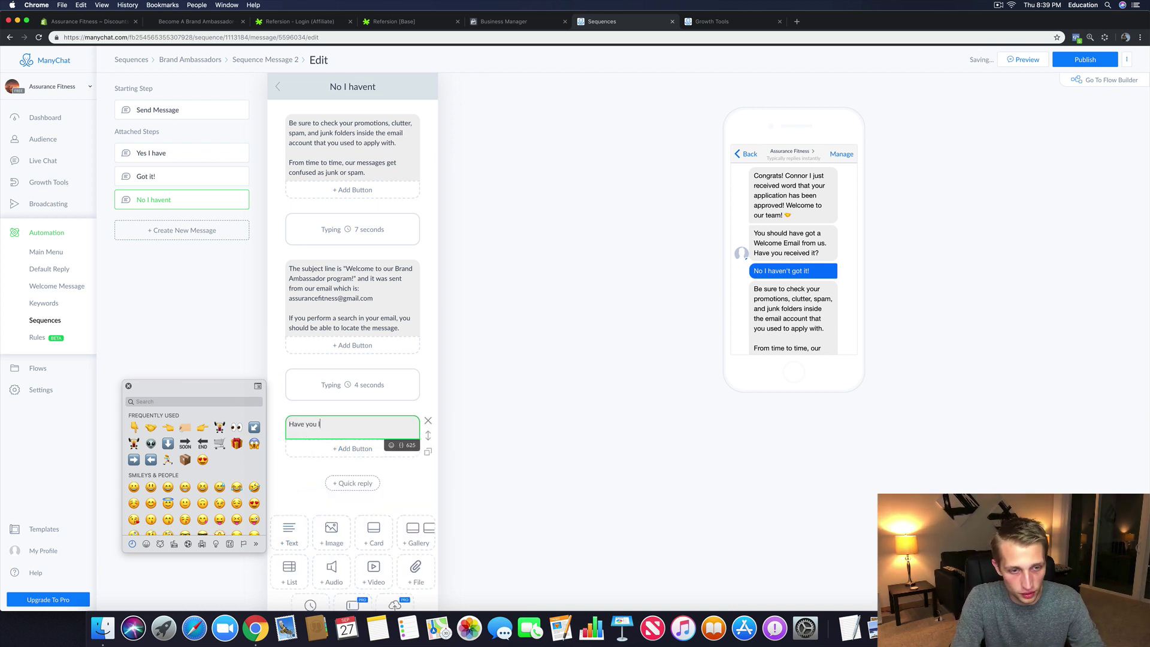
pyautogui.write('u located it?')
pyautogui.press('Return')
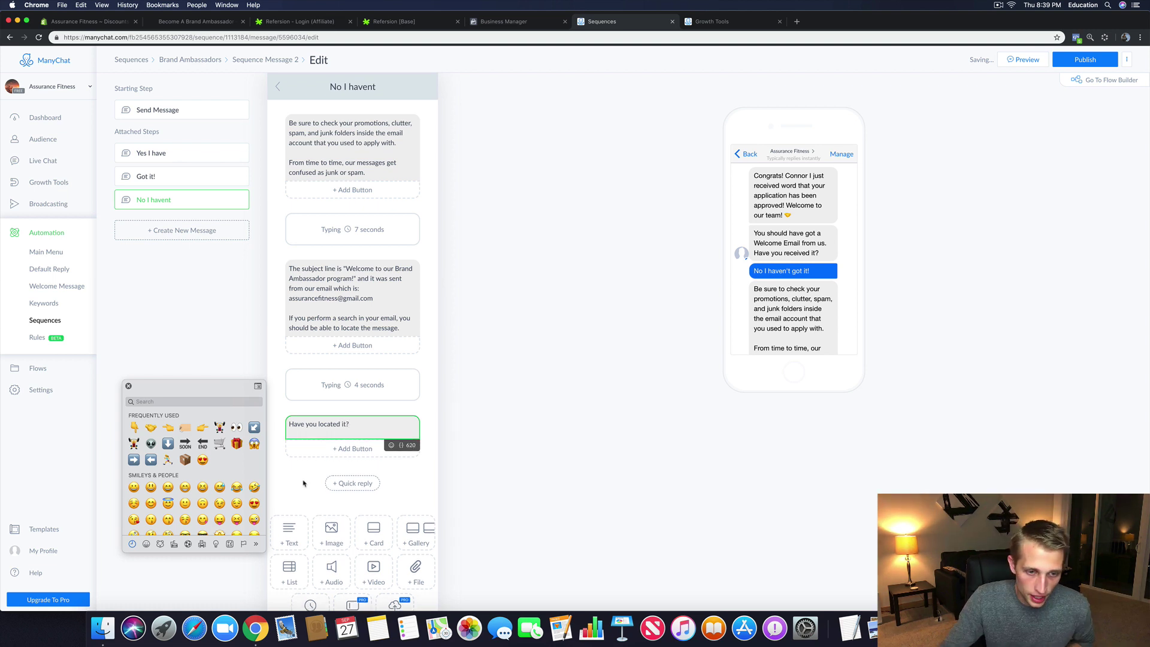
# Step: Add a quick reply reading "Yes I got it!" below the "Have you located it?" text block
pyautogui.click(340, 487)
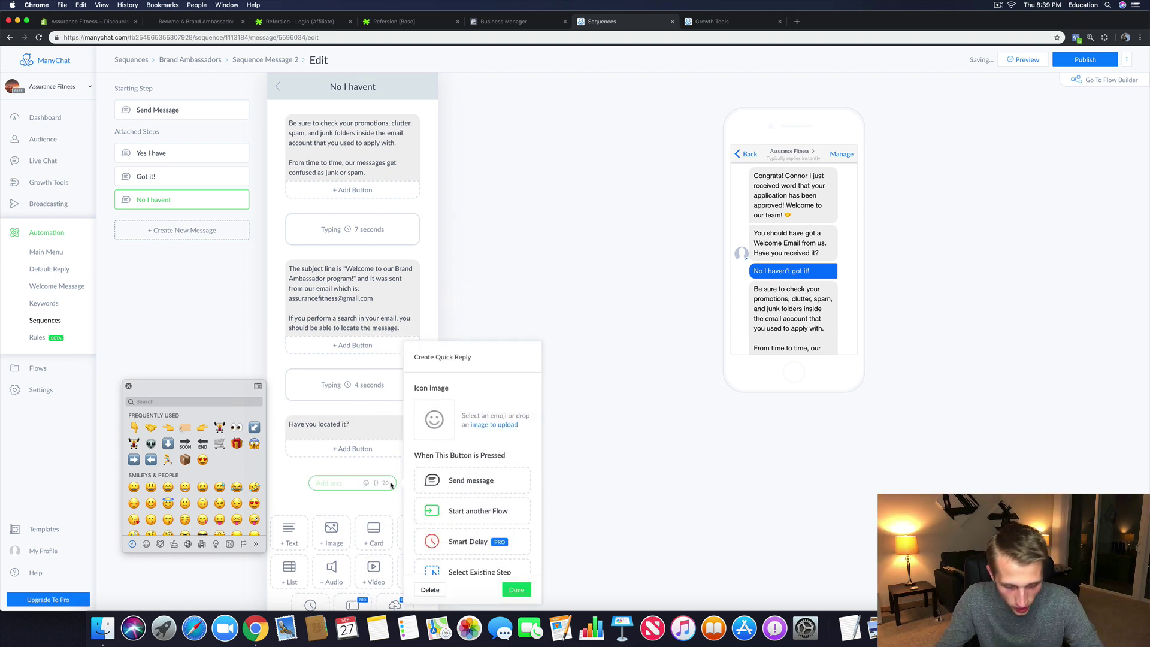
pyautogui.write('Yes I got it!')
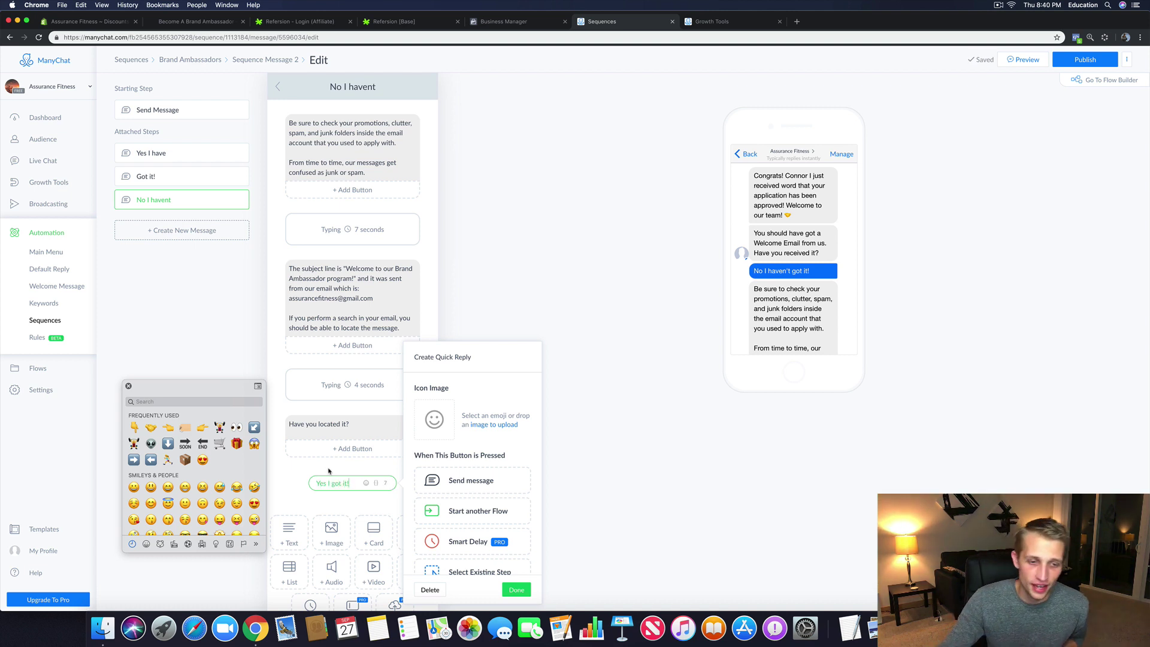
pyautogui.click(311, 474)
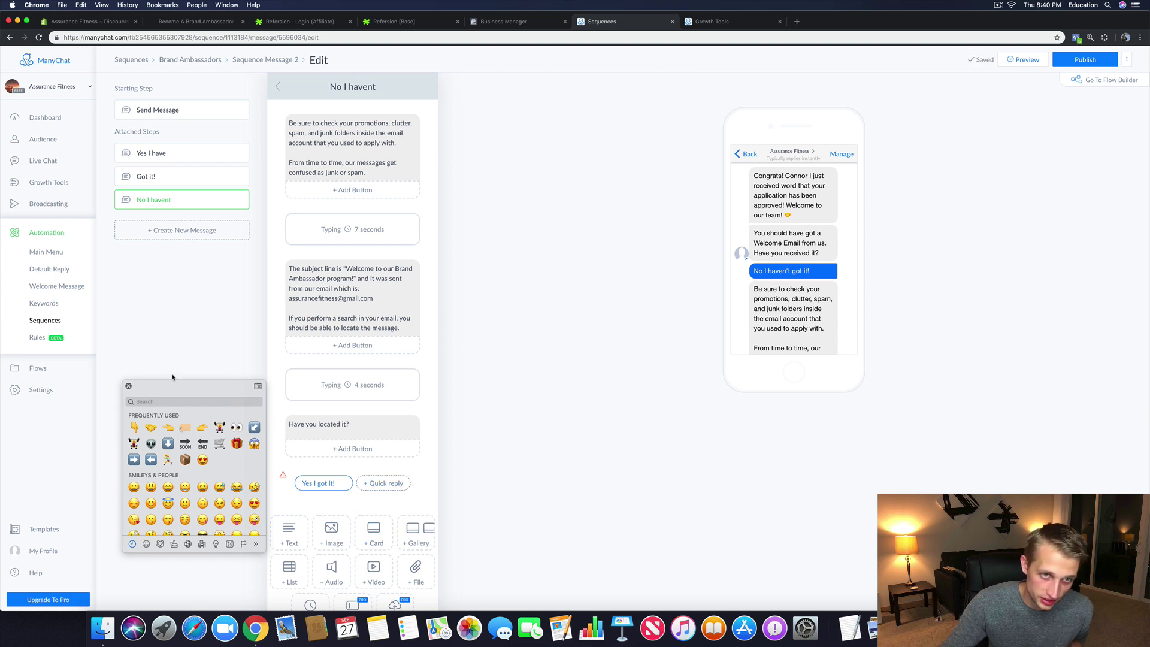
# Step: Review the "Yes I have" message from start to end as a model for the new reply
pyautogui.click(317, 488)
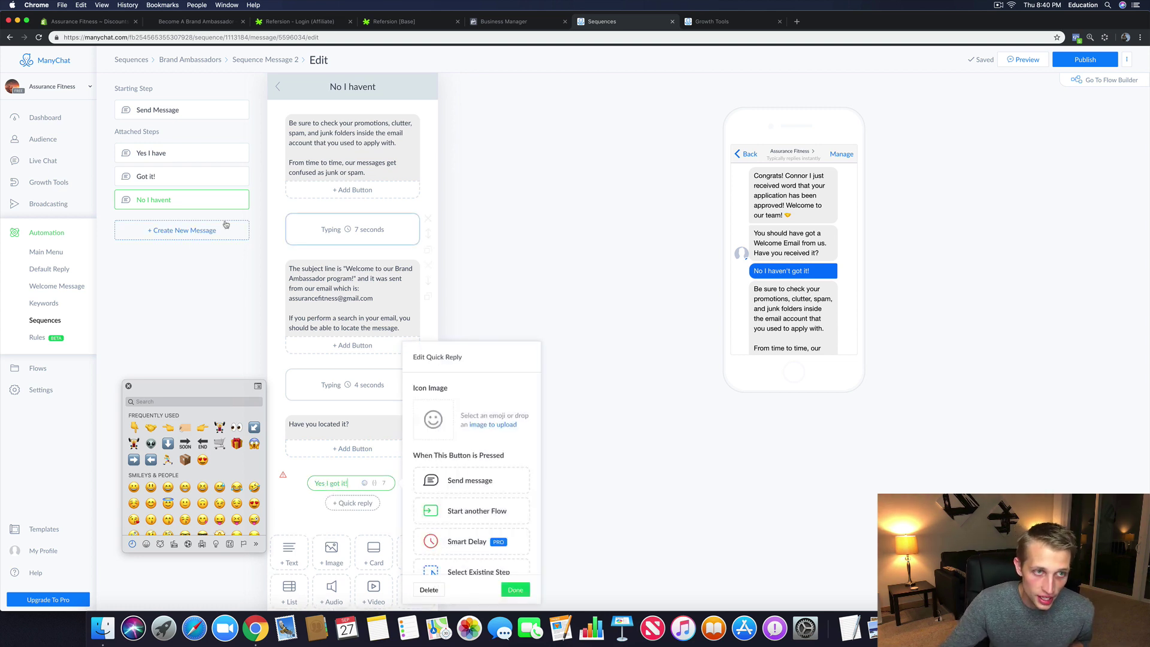
pyautogui.click(165, 154)
pyautogui.scroll(-10, 350, 359)
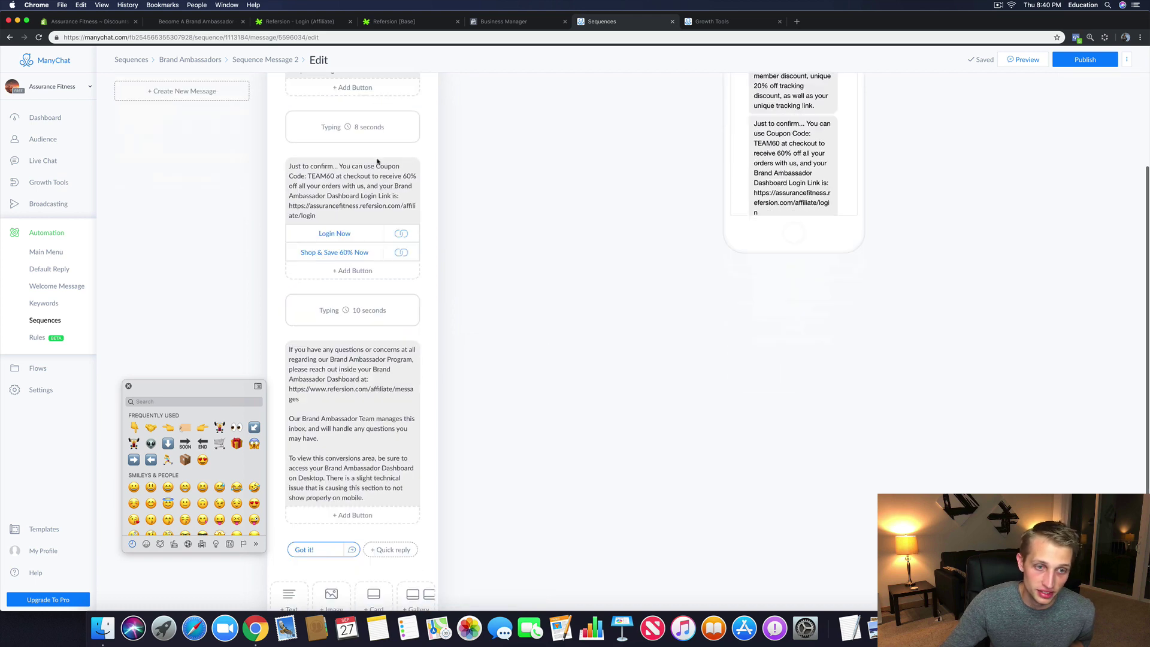
pyautogui.scroll(10, 350, 467)
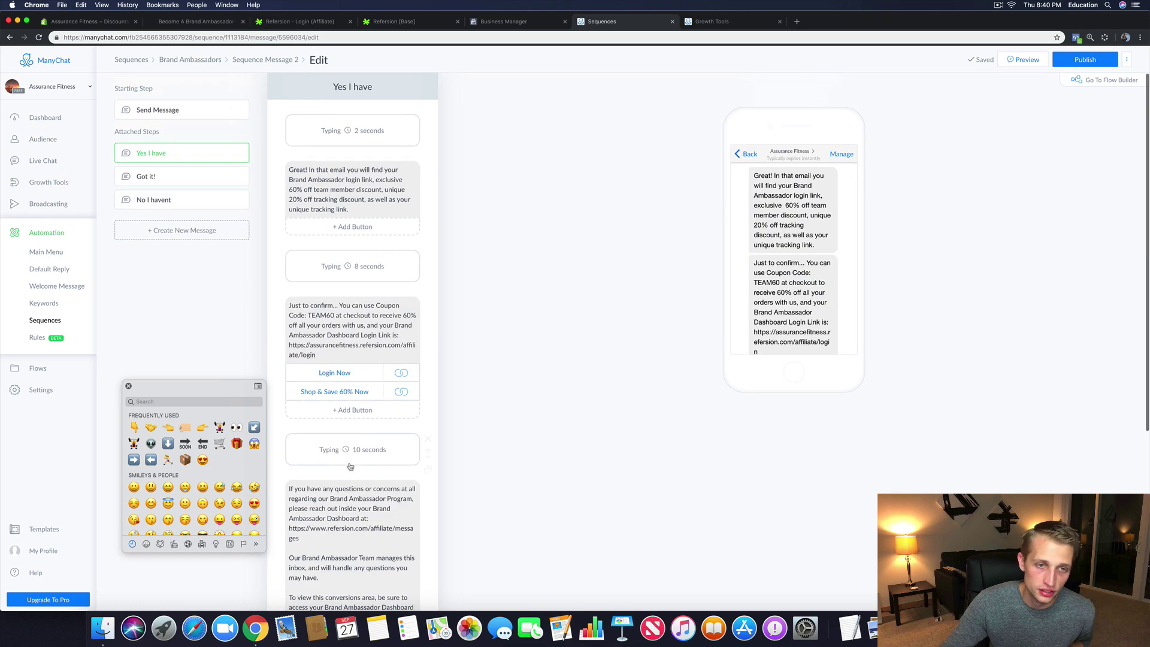
# Step: Return to the "No I havent" message and copy the page's web address
pyautogui.click(172, 199)
pyautogui.click(258, 37)
pyautogui.rightClick(258, 37)
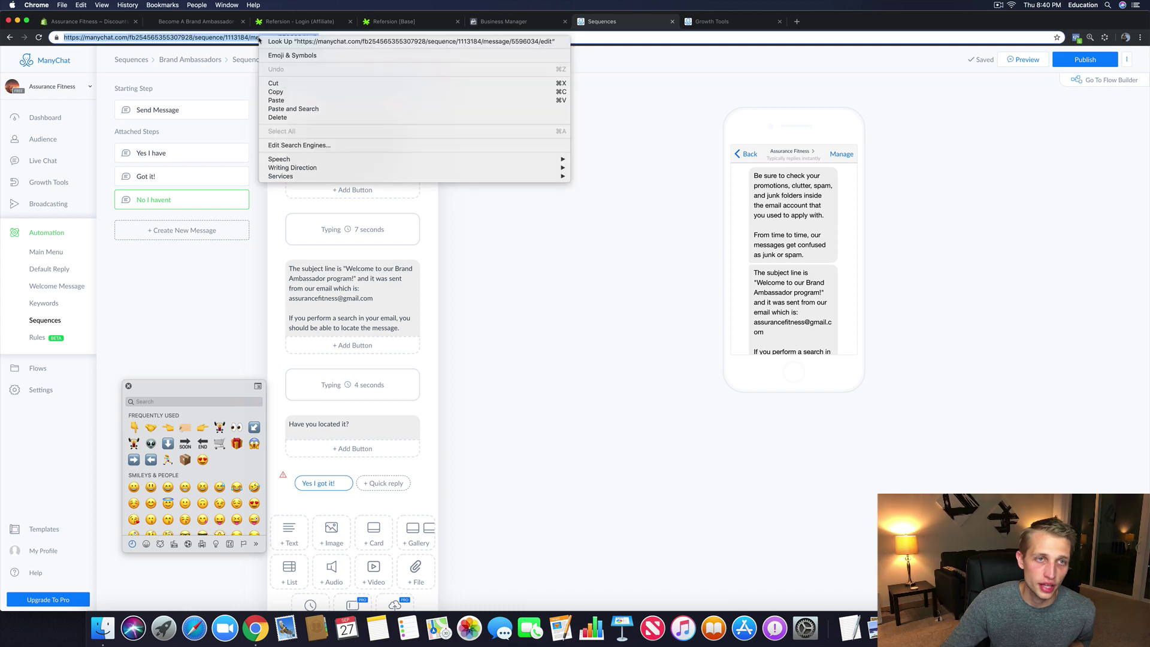
pyautogui.click(276, 92)
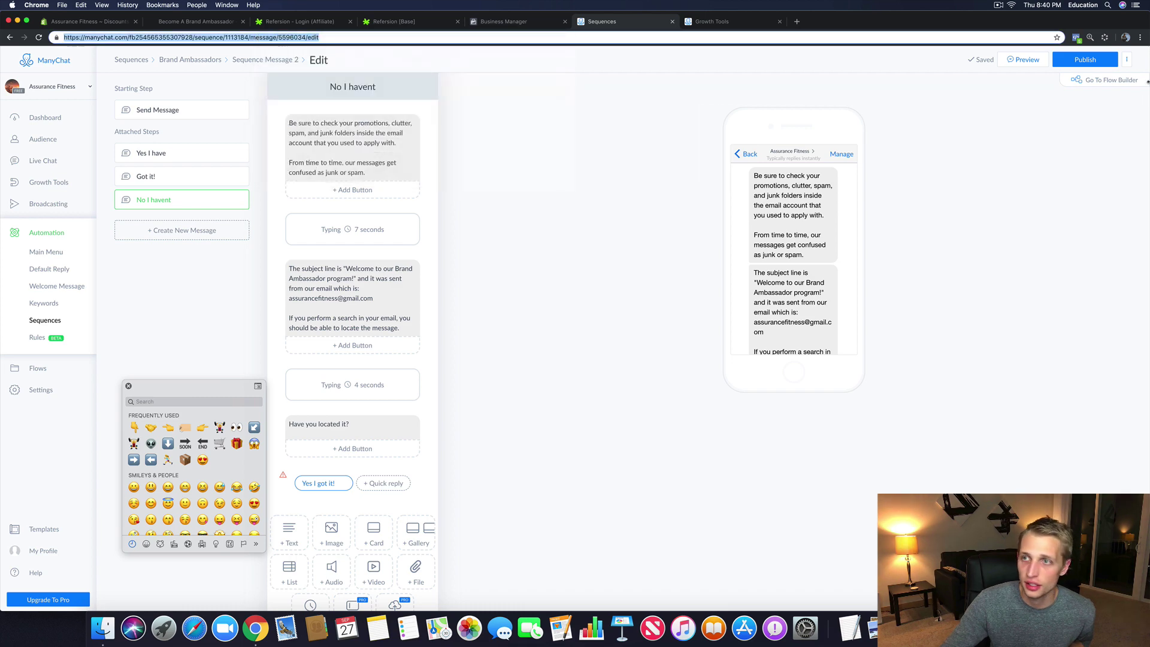
# Step: Narrow the browser window to half the screen and open a new browser window beside it
pyautogui.moveTo(1147, 18); pyautogui.dragTo(612, 35)
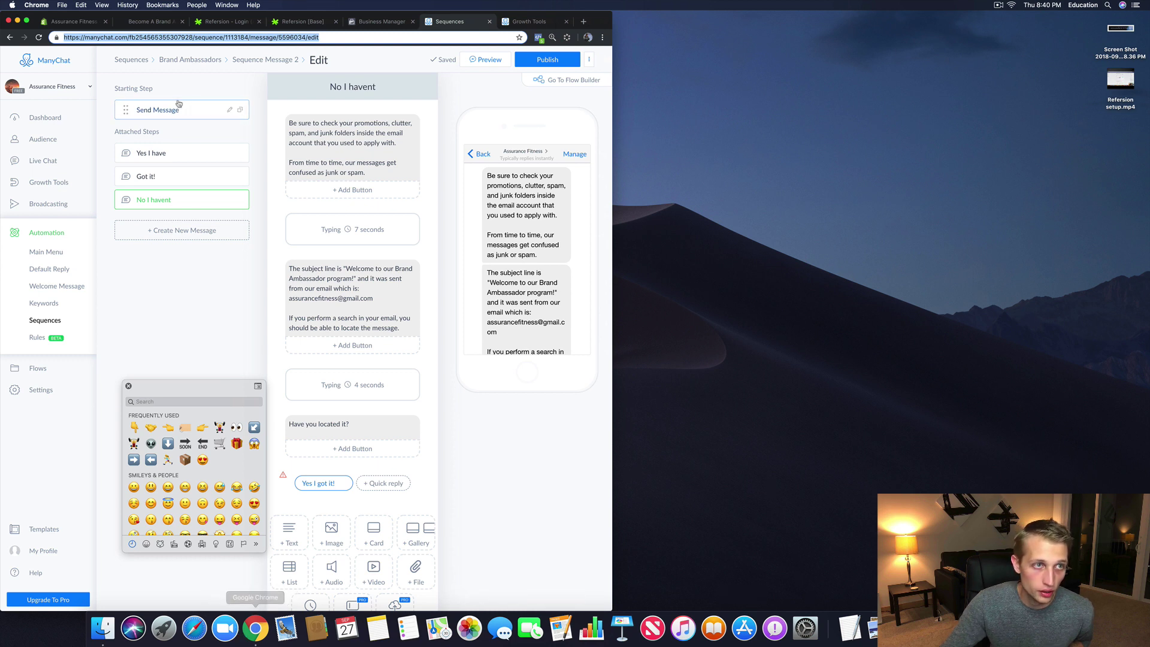
pyautogui.click(61, 4)
pyautogui.click(747, 114)
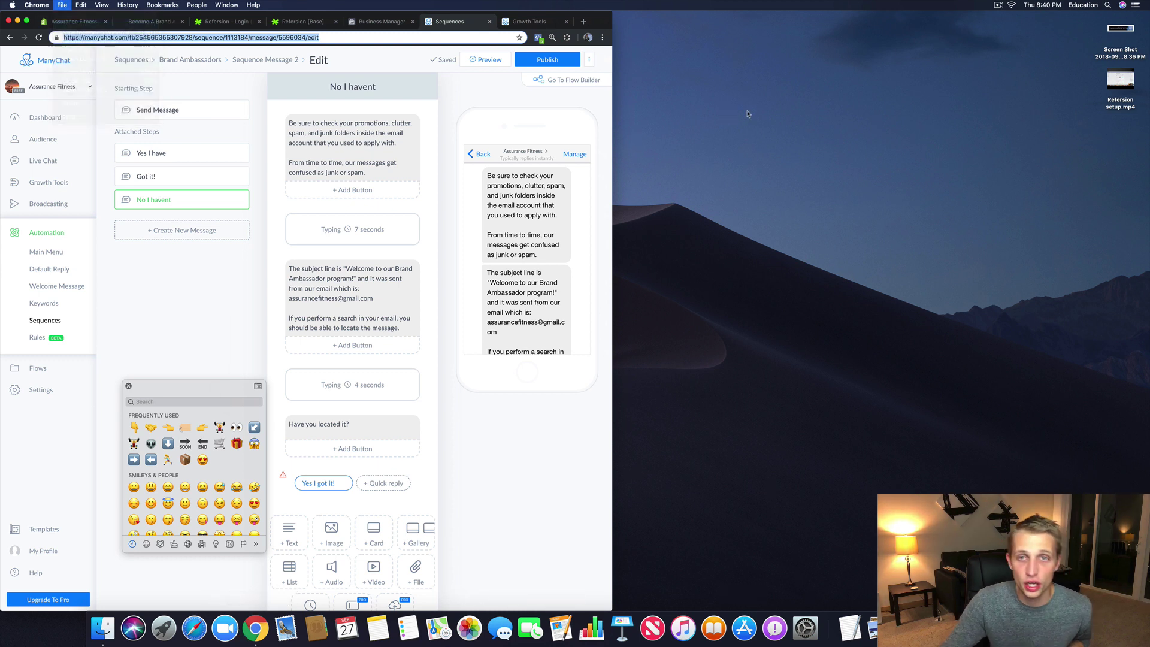
pyautogui.press('super+n')
pyautogui.hotkey('ctrl', 'alt', 'Right')
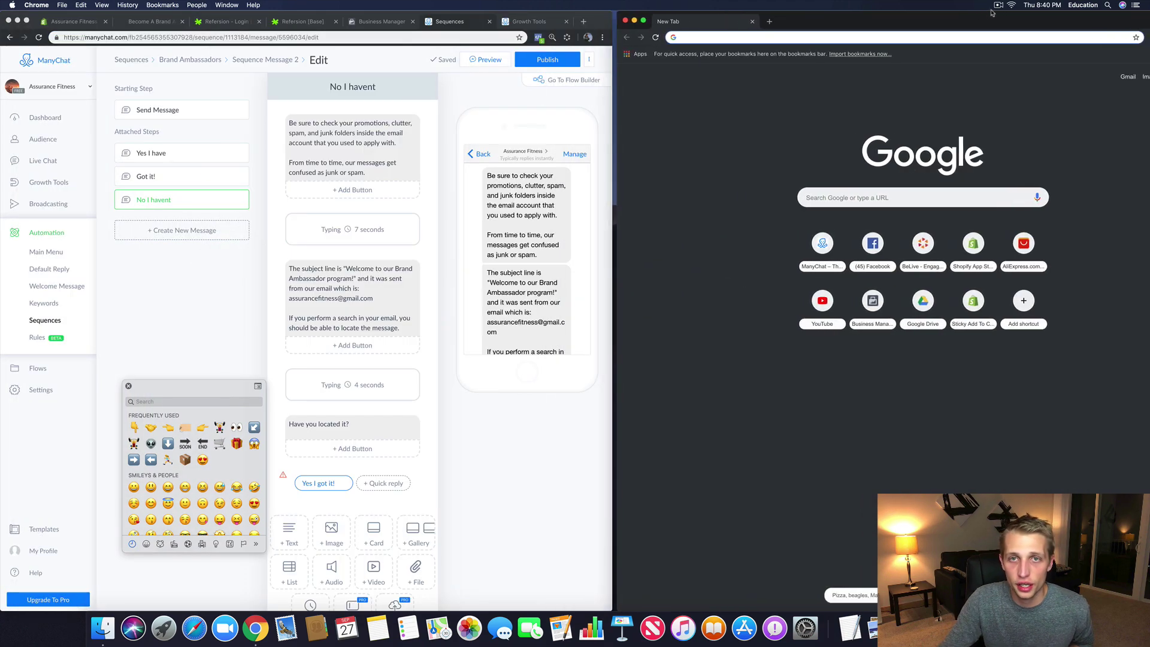
pyautogui.moveTo(992, 12); pyautogui.dragTo(914, 5)
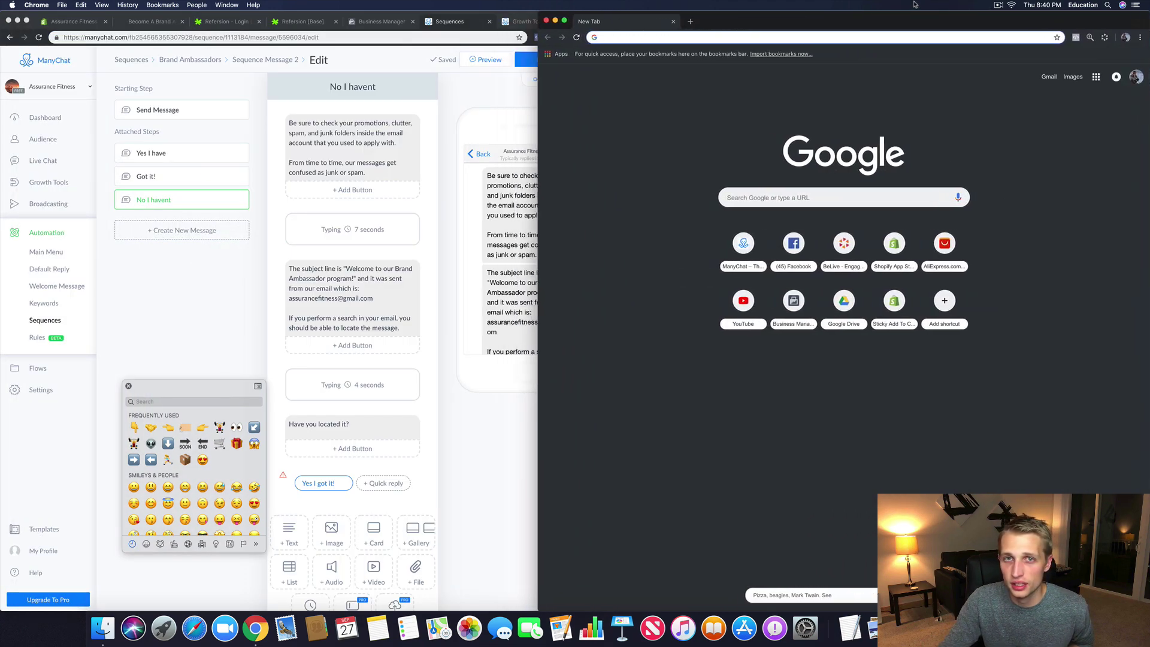
pyautogui.moveTo(540, 10); pyautogui.dragTo(585, 11)
pyautogui.click(593, 11)
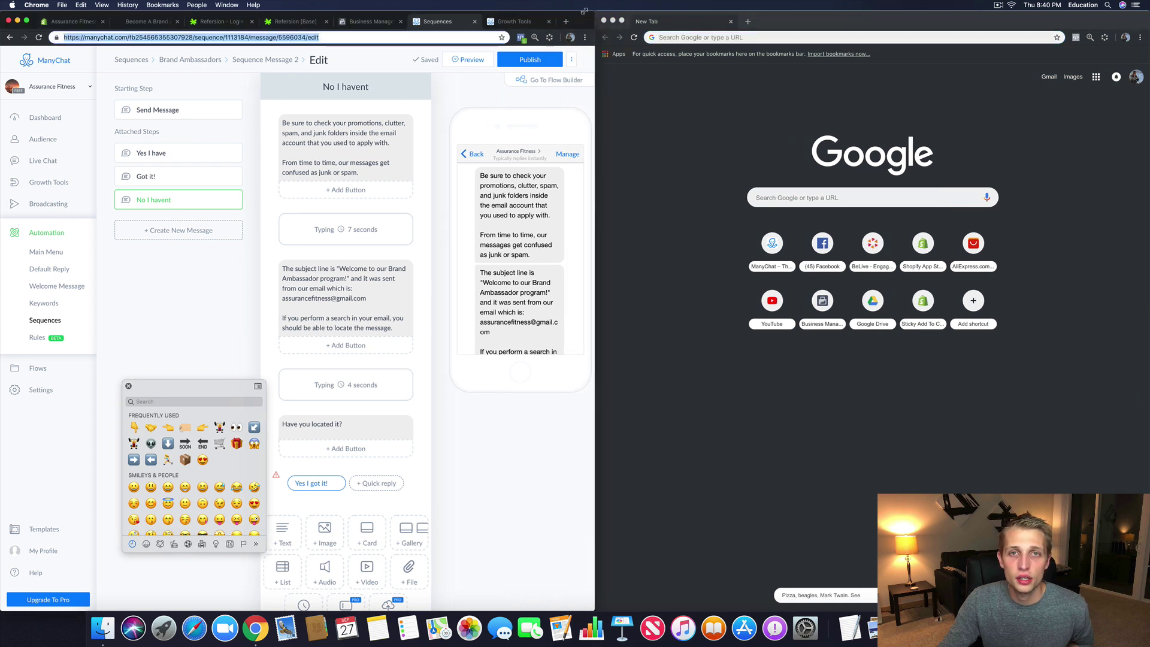
# Step: Load the copied sequence message address in the new browser window
pyautogui.click(687, 36)
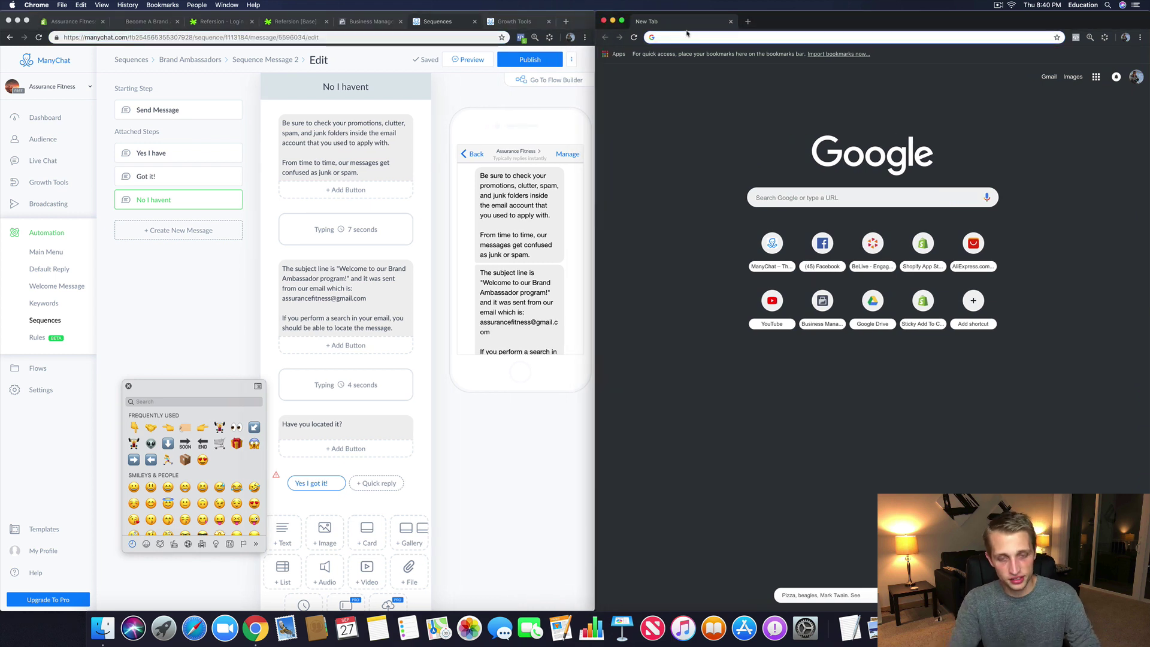
pyautogui.press('super+v')
pyautogui.press('Return')
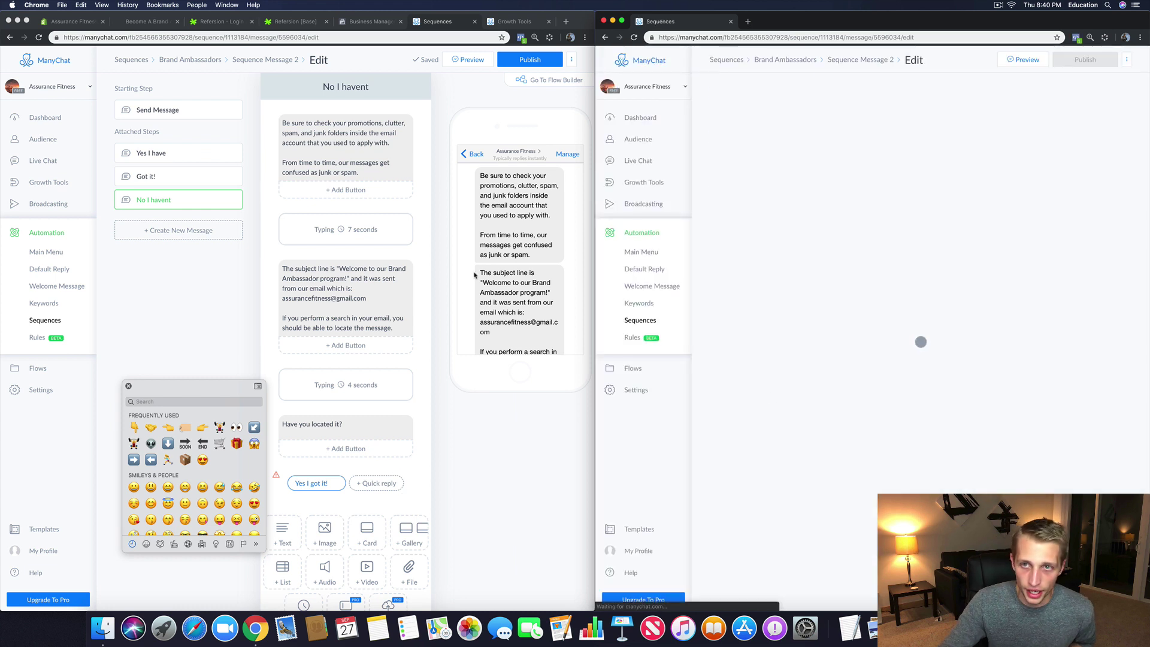
# Step: In the original window, make the "Yes I got it!" quick reply send a new message
pyautogui.click(329, 487)
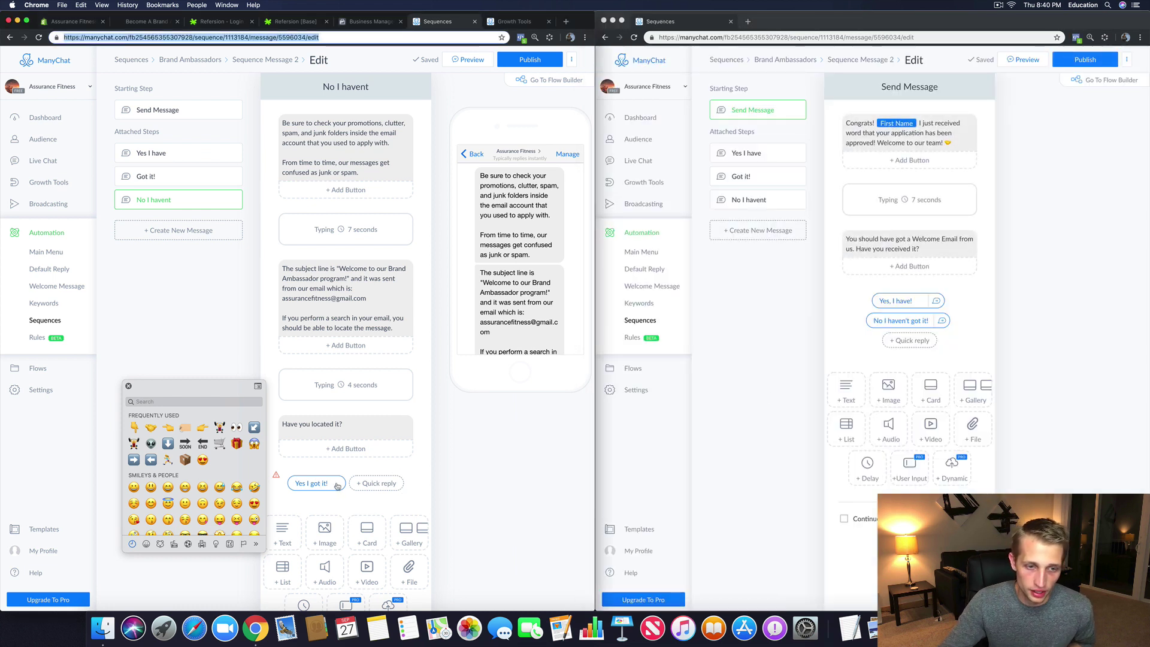
pyautogui.click(315, 486)
pyautogui.click(423, 481)
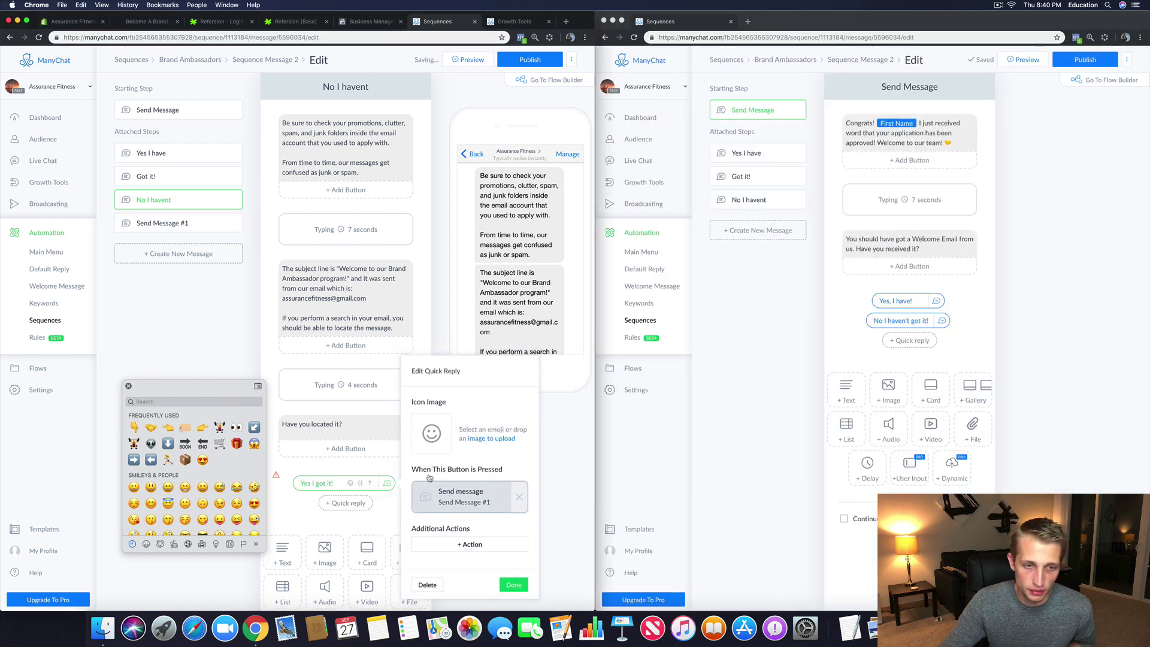
# Step: Open the newly attached message step and rename it "Yes I Got it"
pyautogui.click(217, 223)
pyautogui.click(217, 221)
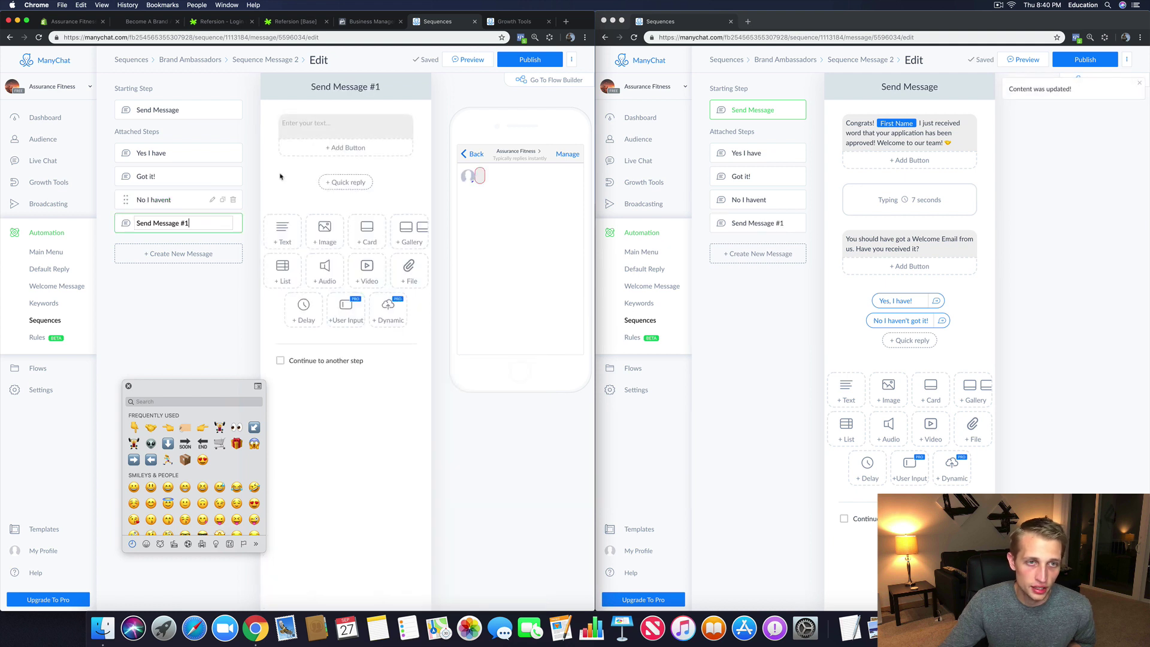
pyautogui.tripleClick(184, 222)
pyautogui.write('Yes I Go')
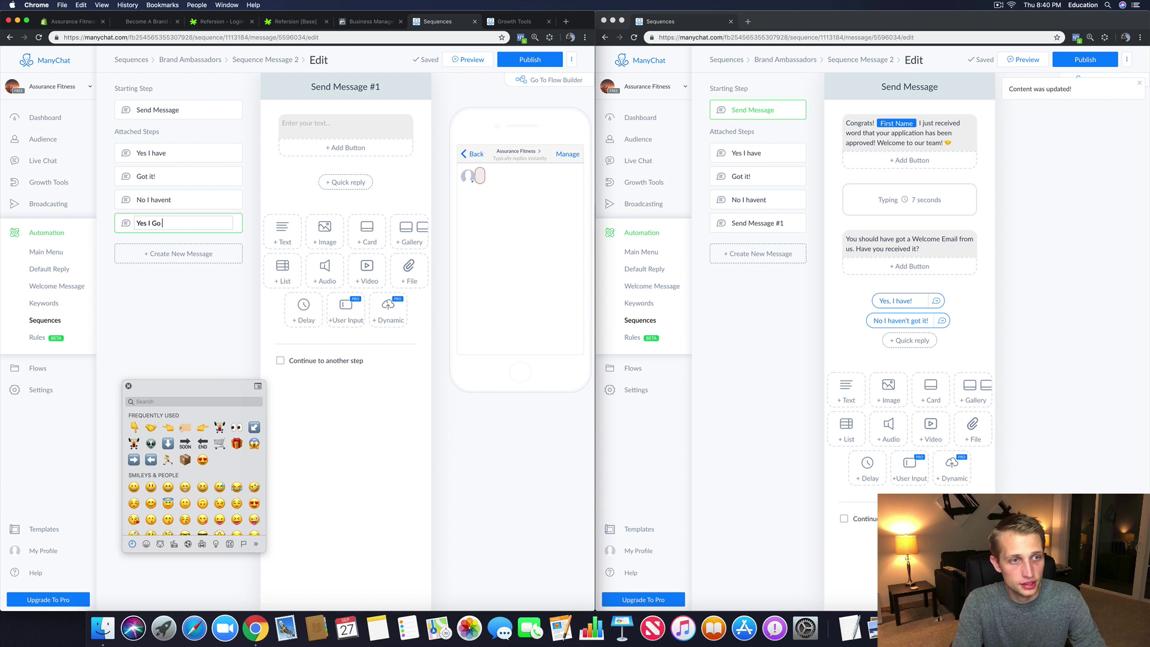
pyautogui.write('t it')
pyautogui.press('Return')
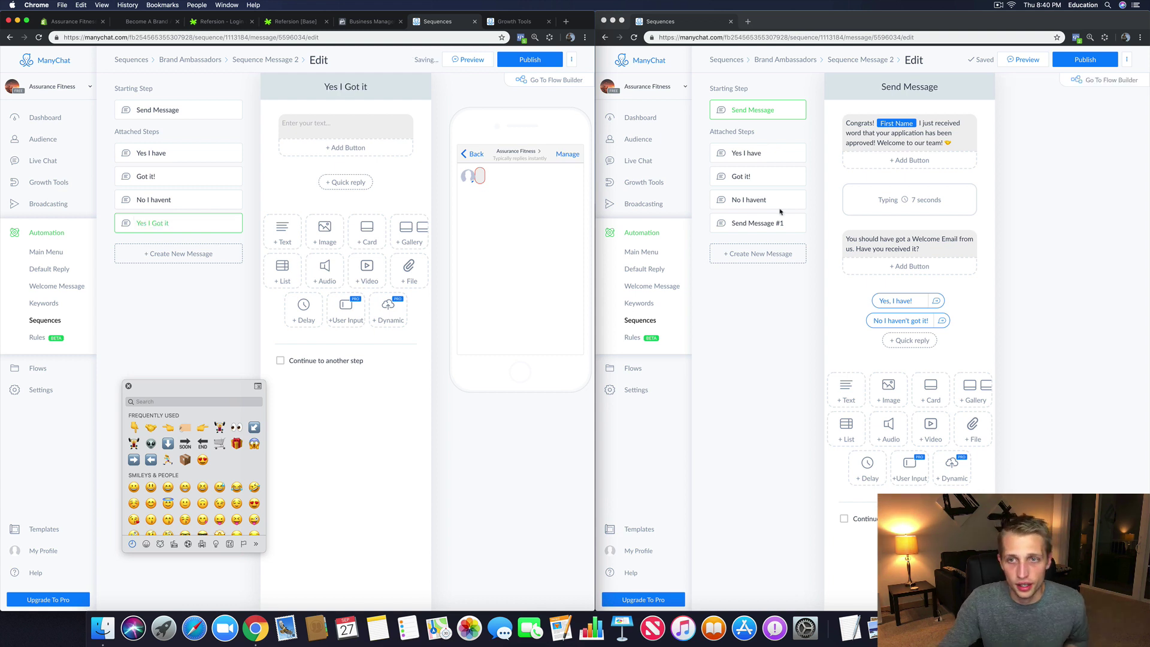
# Step: In the second window, trace the quick replies through the attached messages and display "Yes I have" for reference
pyautogui.click(737, 157)
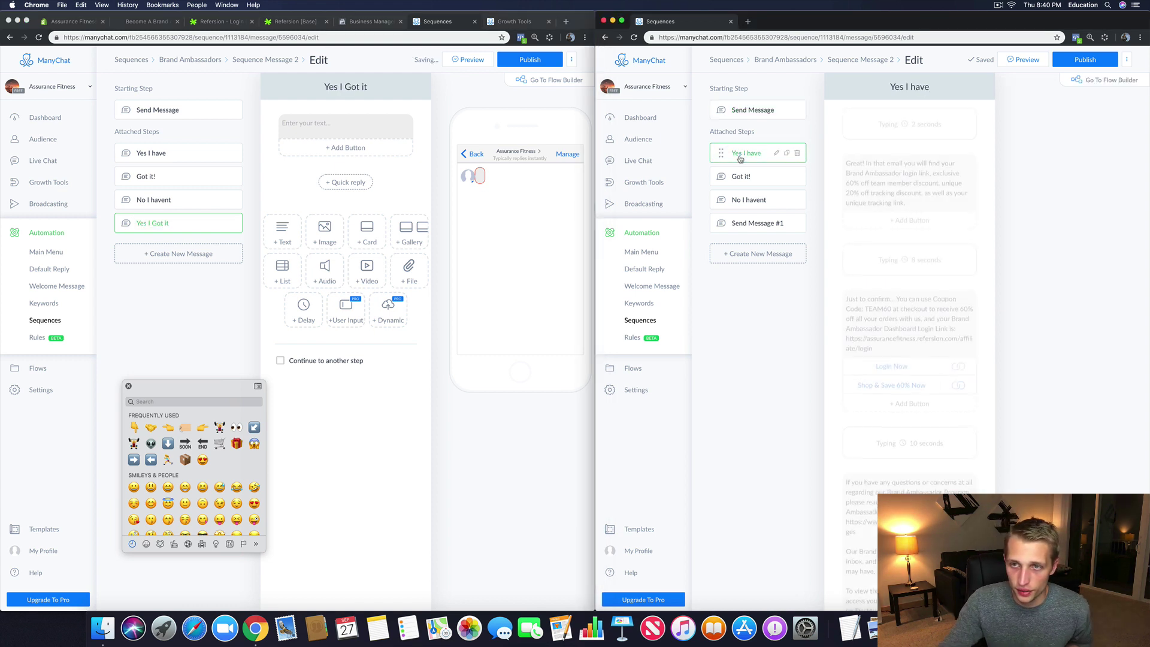
pyautogui.click(735, 113)
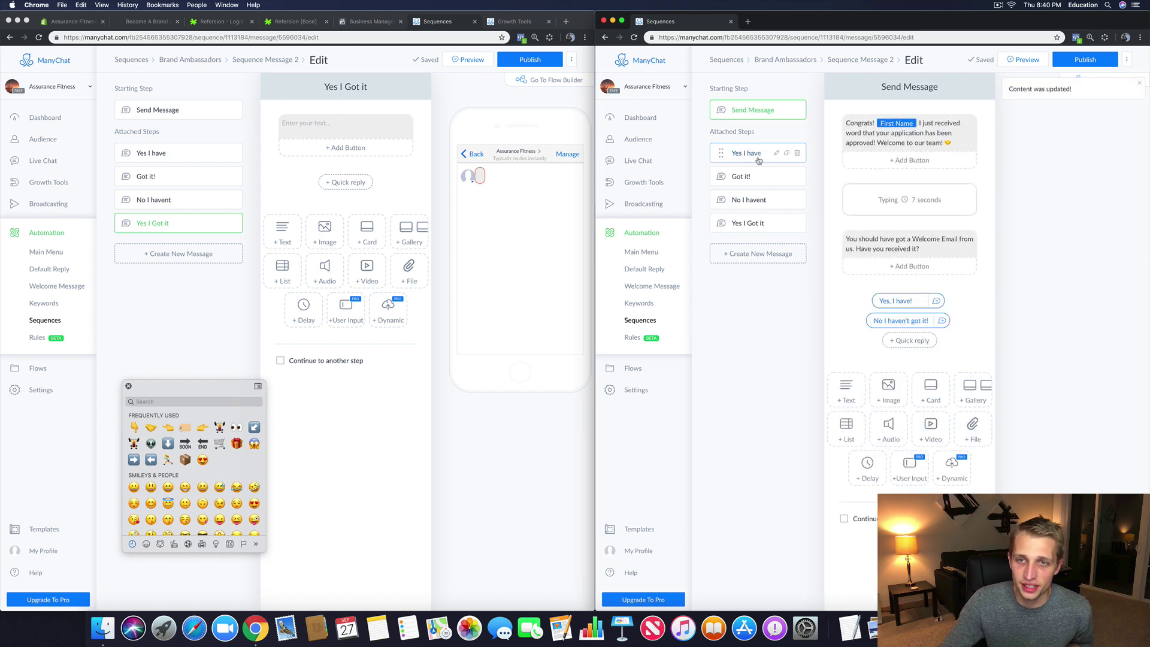
pyautogui.click(887, 302)
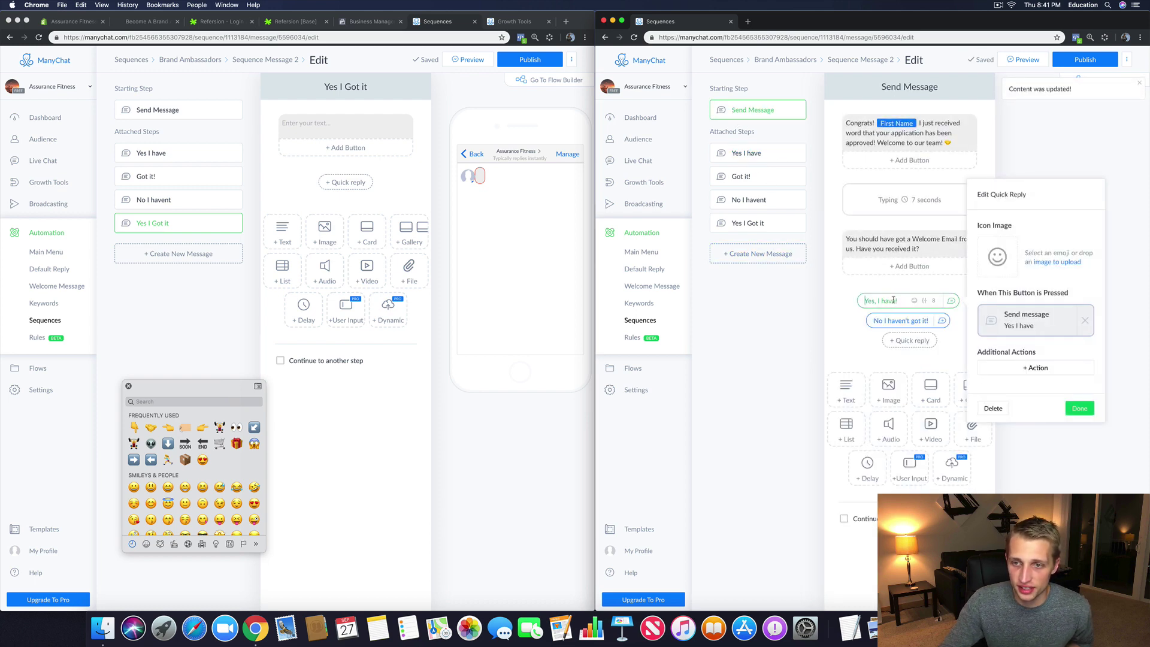
pyautogui.click(952, 302)
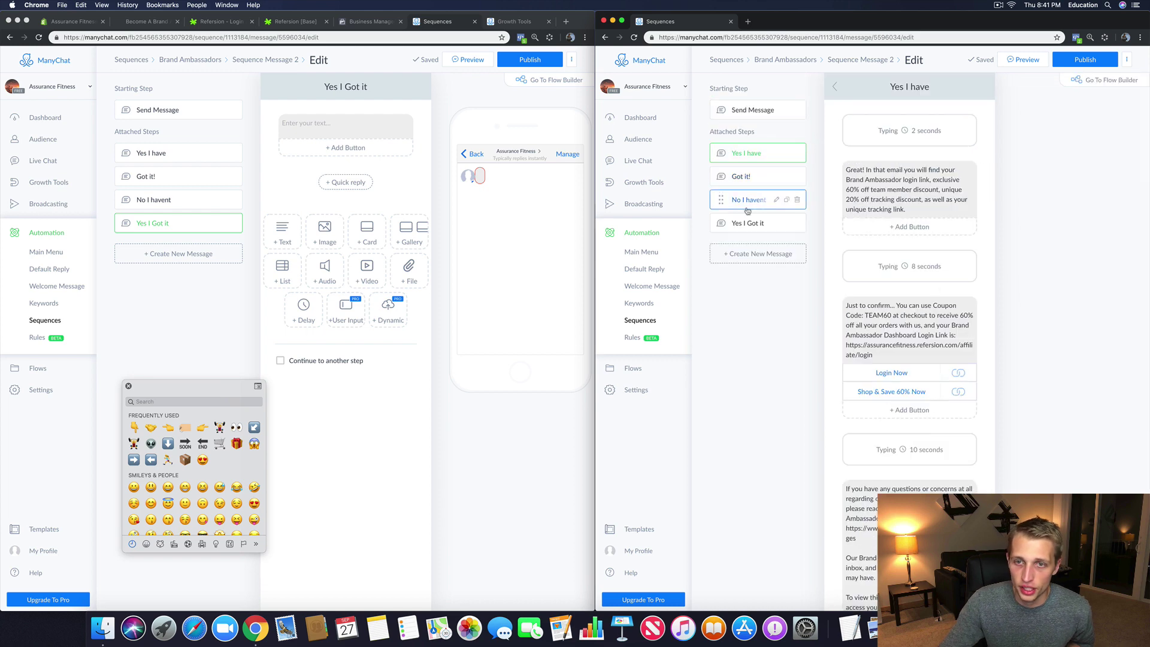
pyautogui.click(747, 203)
pyautogui.click(885, 227)
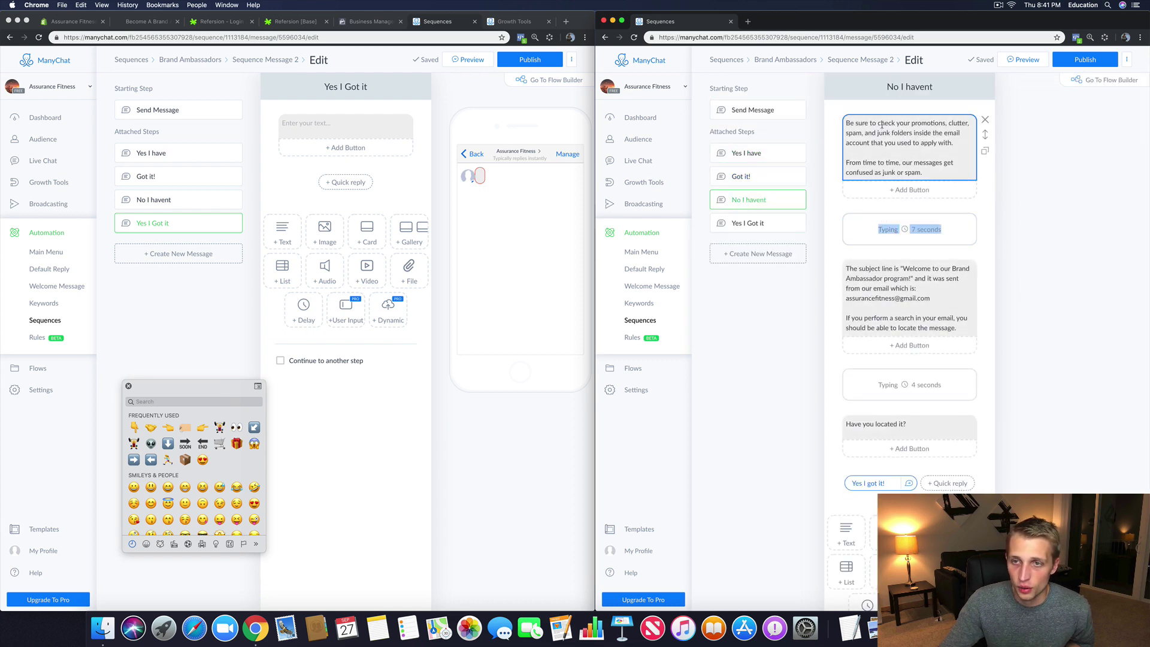
pyautogui.click(889, 171)
pyautogui.scroll(-1, 880, 443)
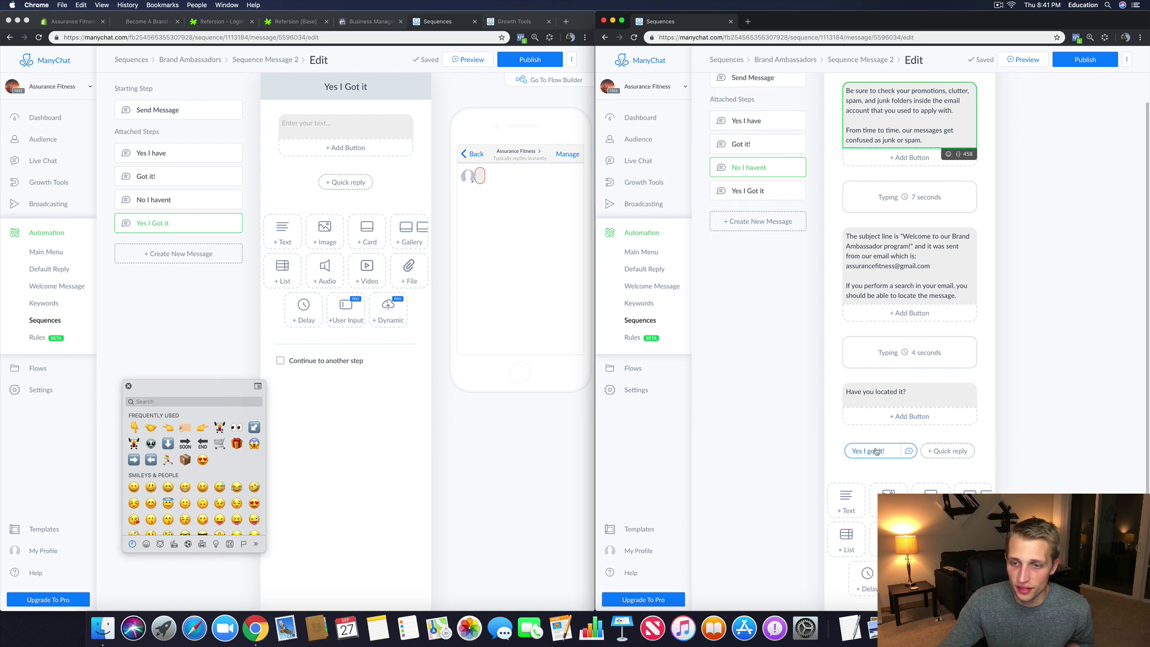
pyautogui.doubleClick(753, 153)
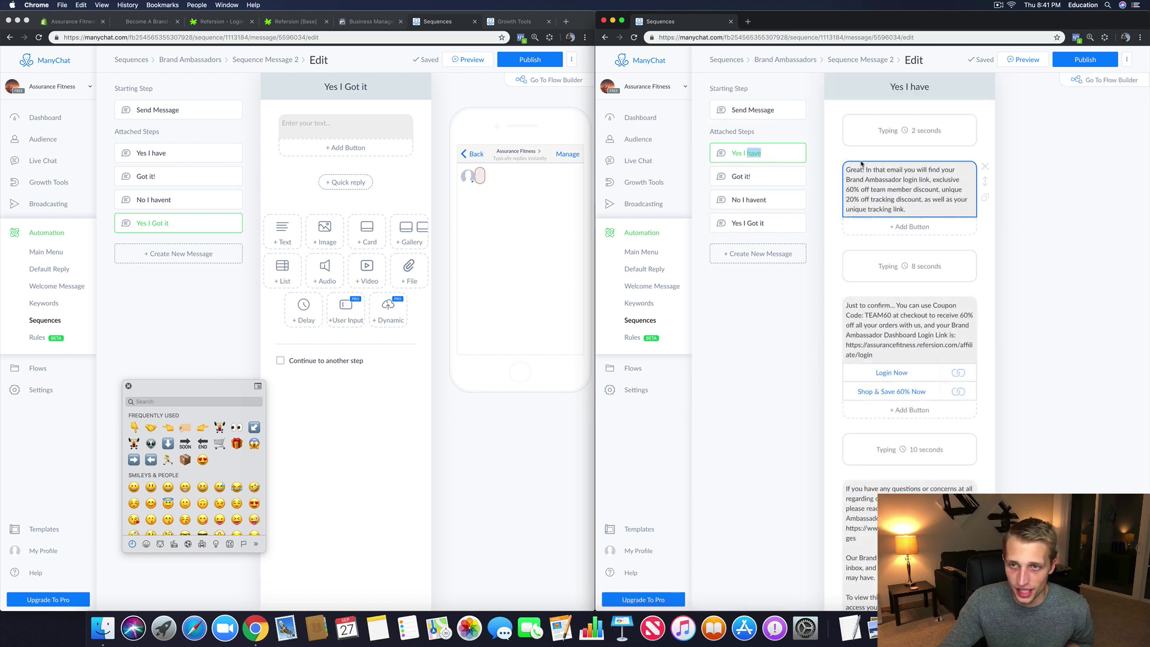
# Step: Add a typing delay to "Yes I Got it", place it above the empty text block and set it to 2 seconds
pyautogui.click(310, 309)
pyautogui.click(305, 309)
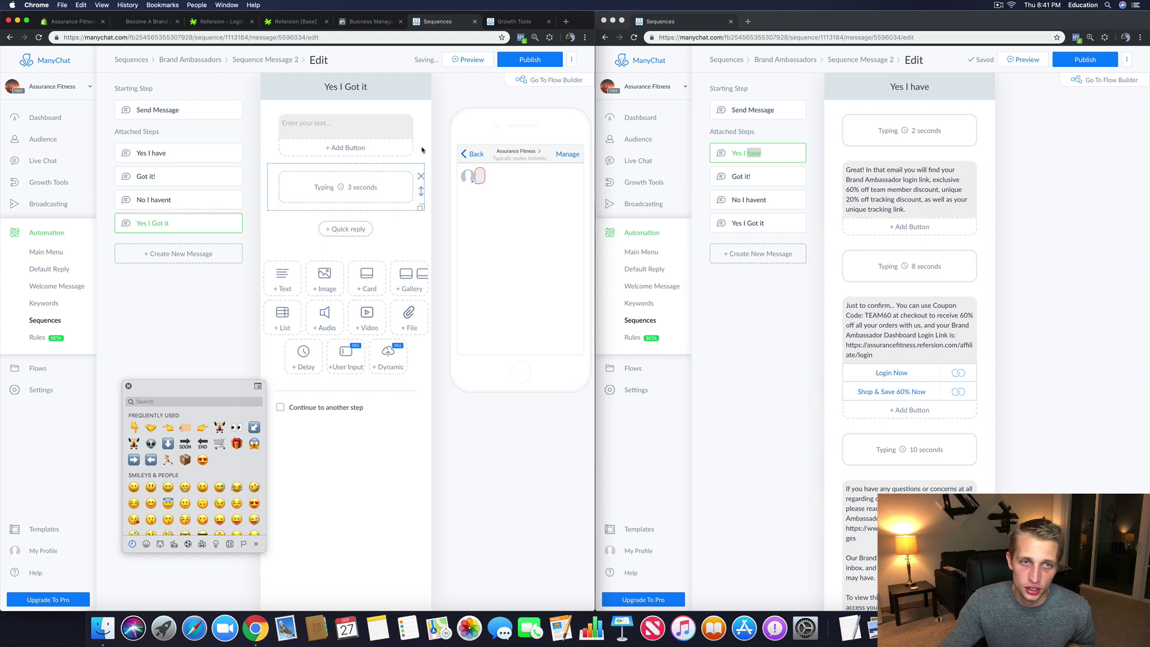
pyautogui.moveTo(422, 150); pyautogui.dragTo(420, 136)
pyautogui.click(350, 136)
pyautogui.click(524, 134)
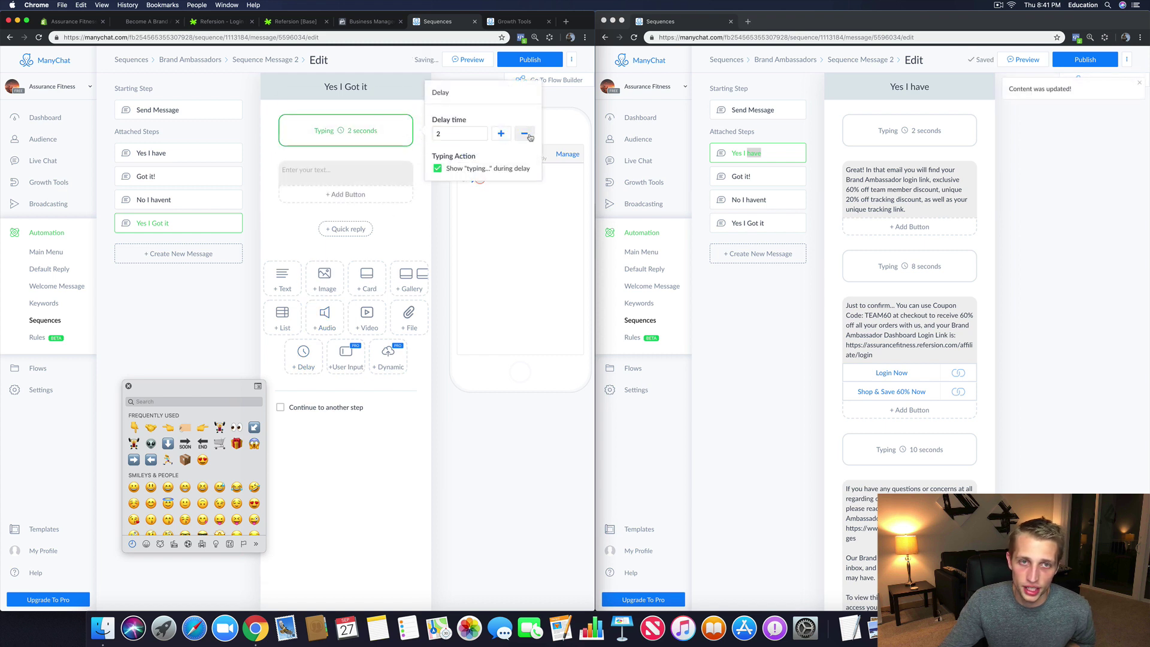
# Step: Add an 8-second typing delay below the empty text block
pyautogui.click(304, 354)
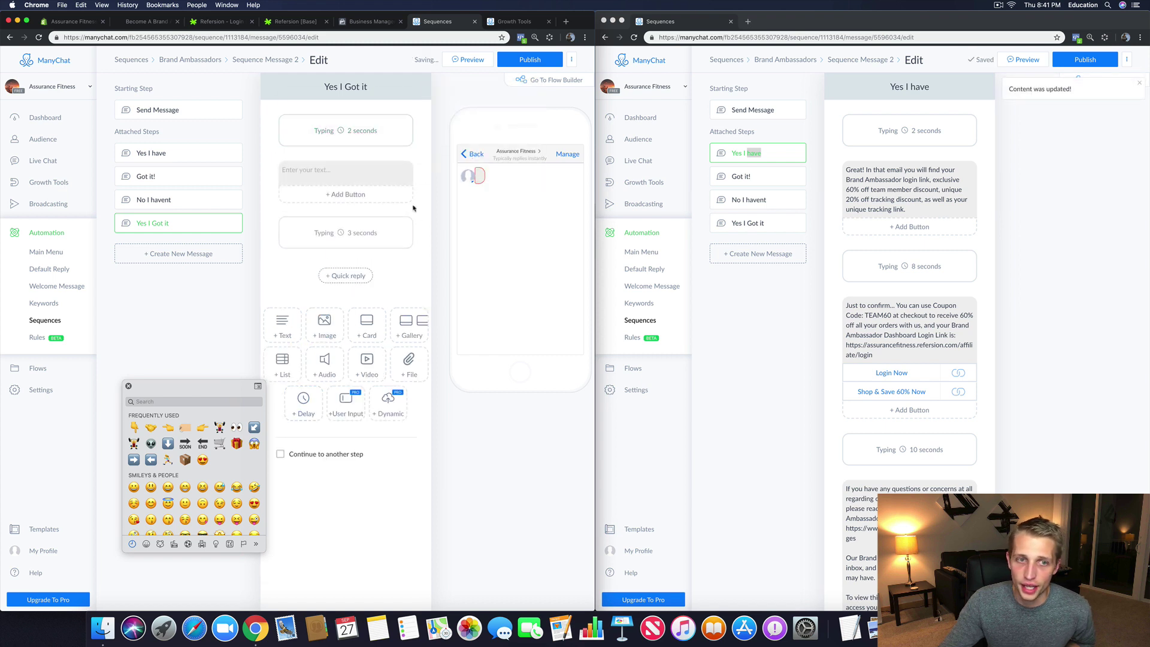
pyautogui.click(365, 235)
pyautogui.write('8')
pyautogui.click(393, 290)
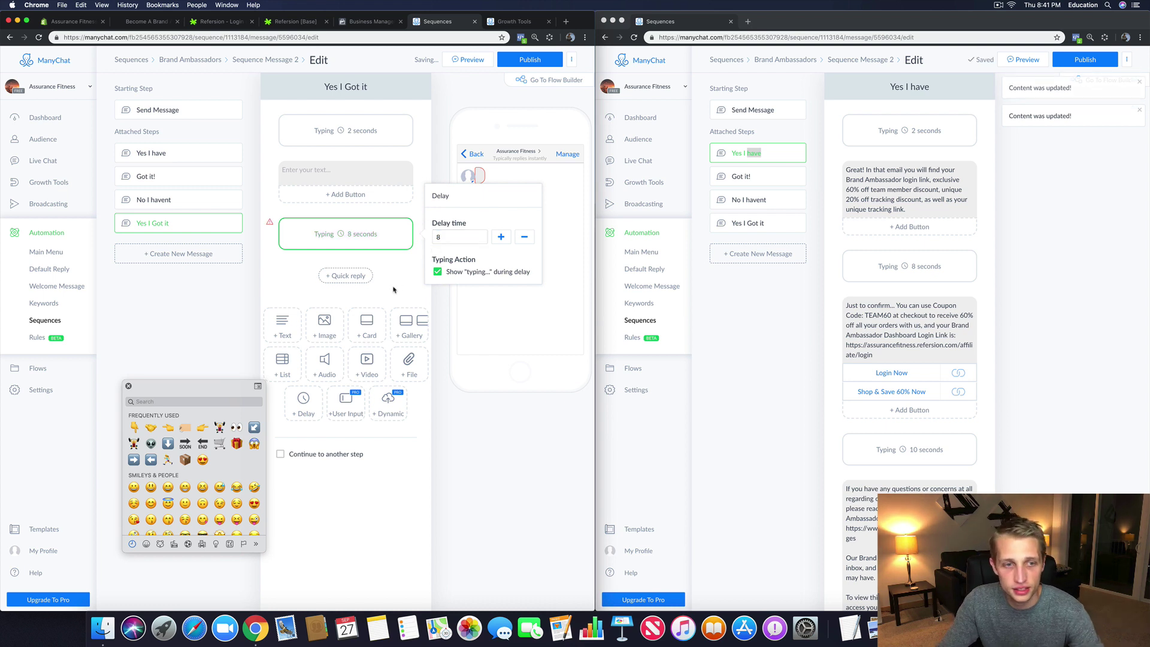
# Step: Add a text block with two buttons below the 8-second delay
pyautogui.click(289, 325)
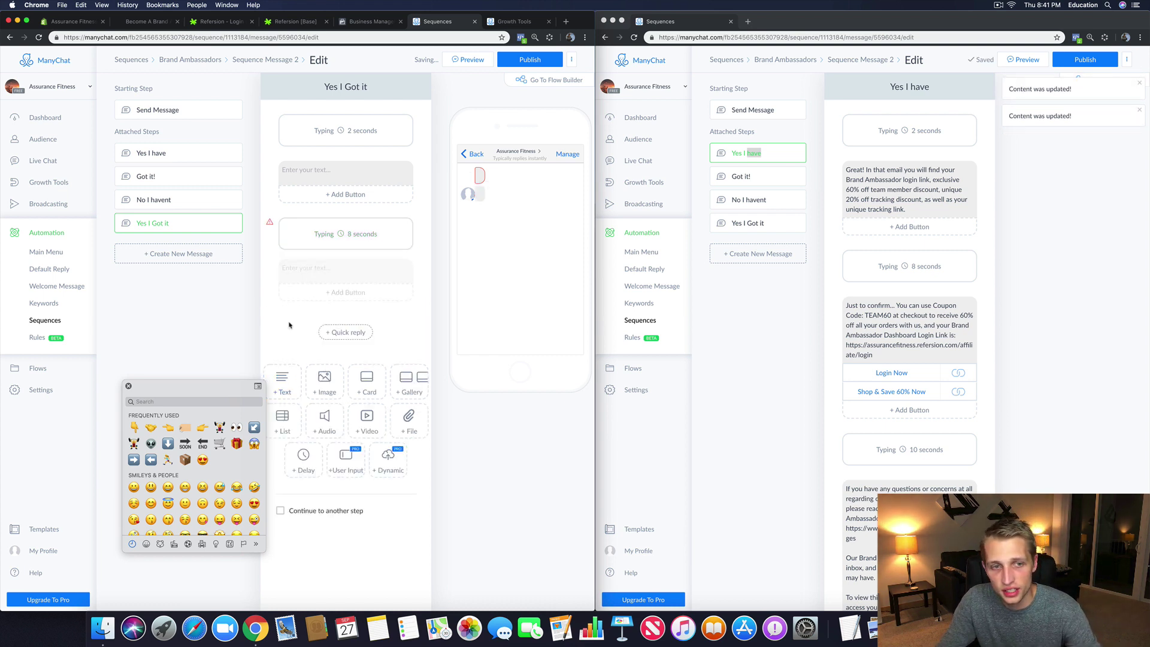
pyautogui.click(353, 297)
pyautogui.click(356, 317)
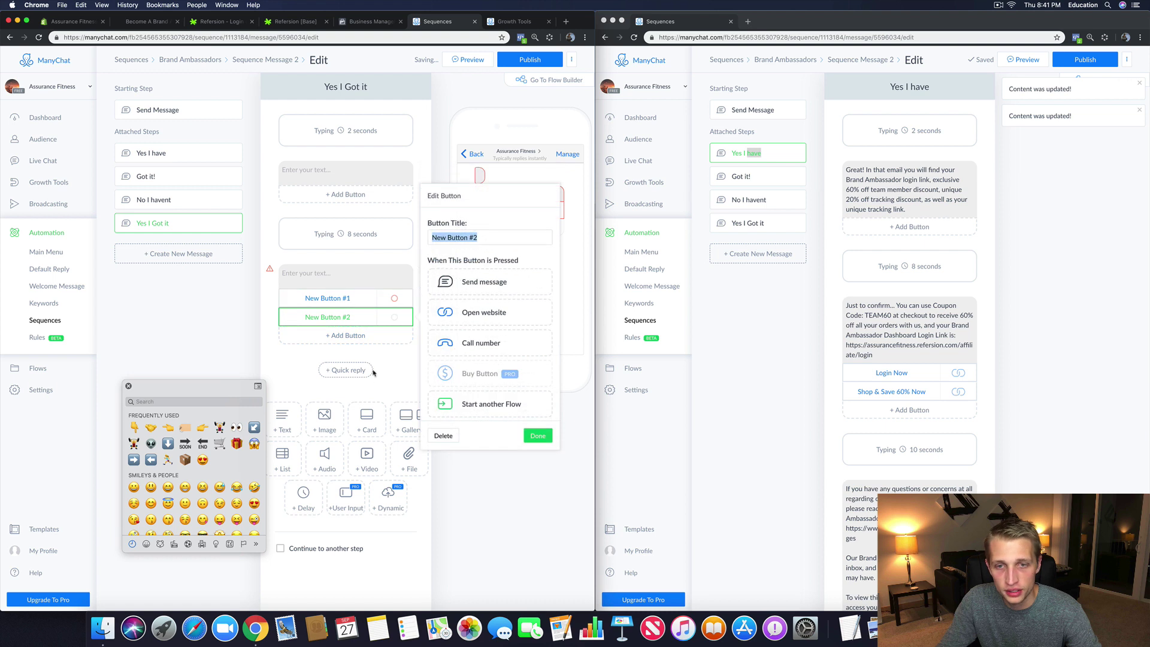
# Step: Add a 10-second typing delay below the text block with the two buttons
pyautogui.click(311, 500)
pyautogui.click(321, 375)
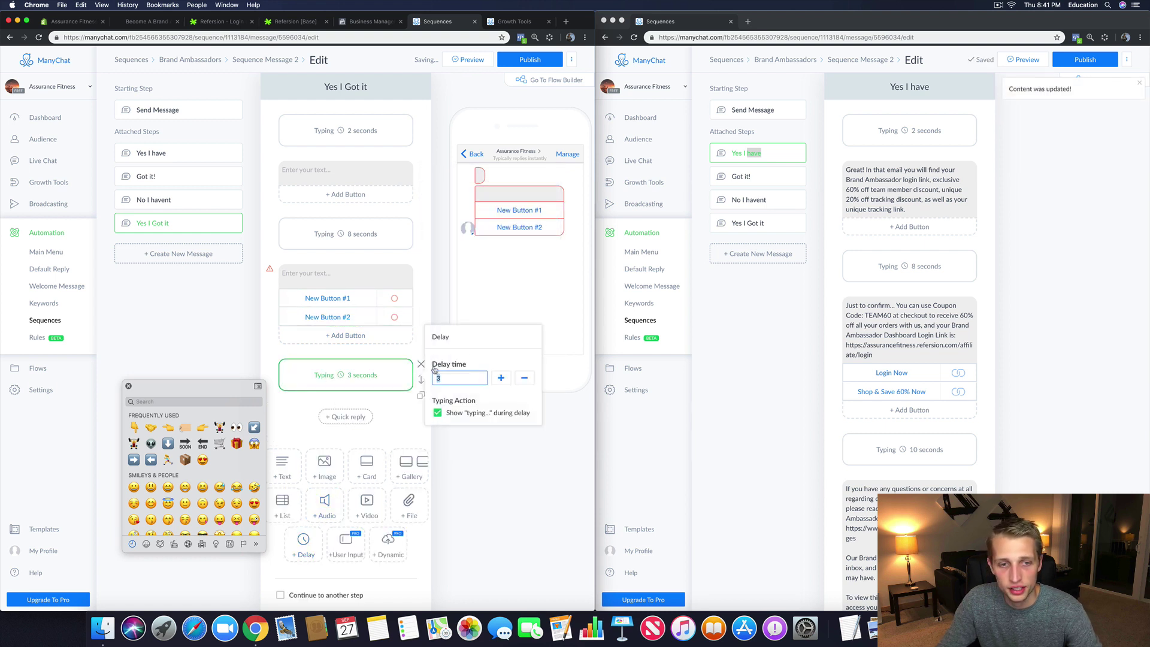
pyautogui.write('10')
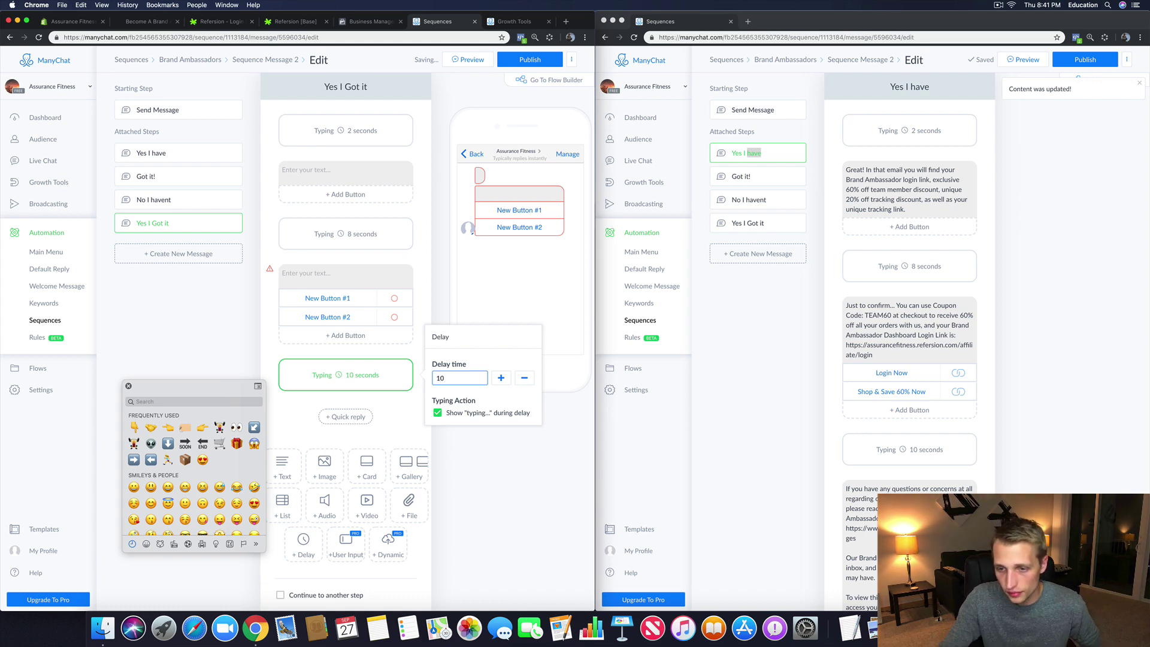
# Step: Add a text block below the 10-second delay in "Yes I Got it" and create a "Got it!" quick reply
pyautogui.scroll(-5, 912, 447)
pyautogui.click(292, 466)
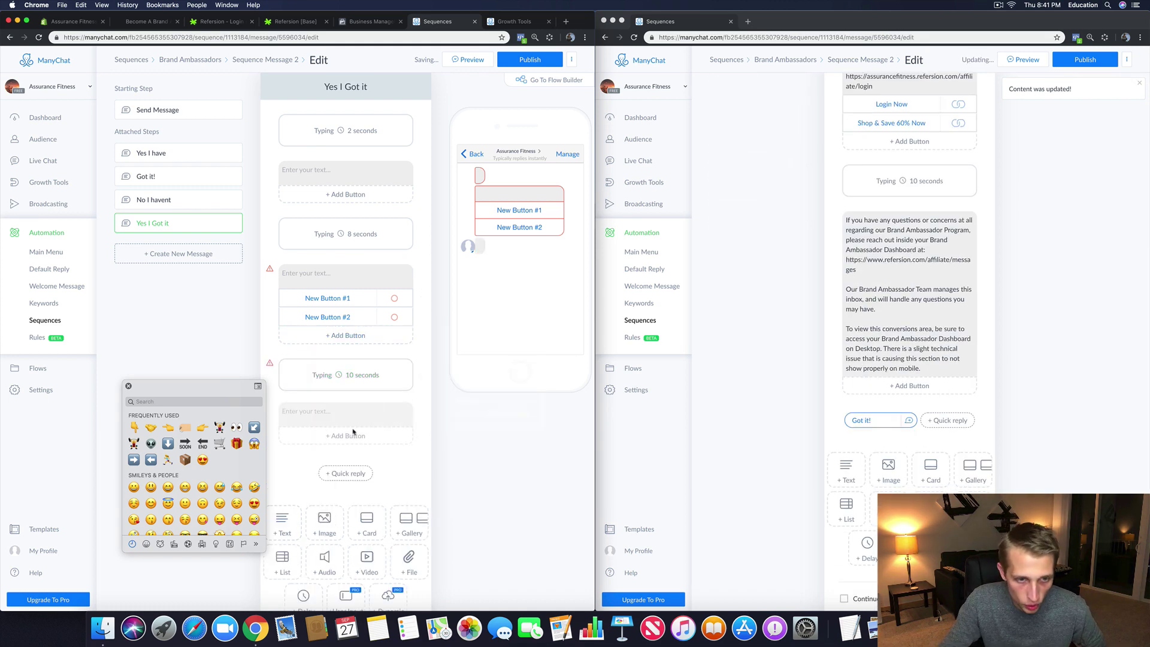
pyautogui.scroll(-2, 388, 441)
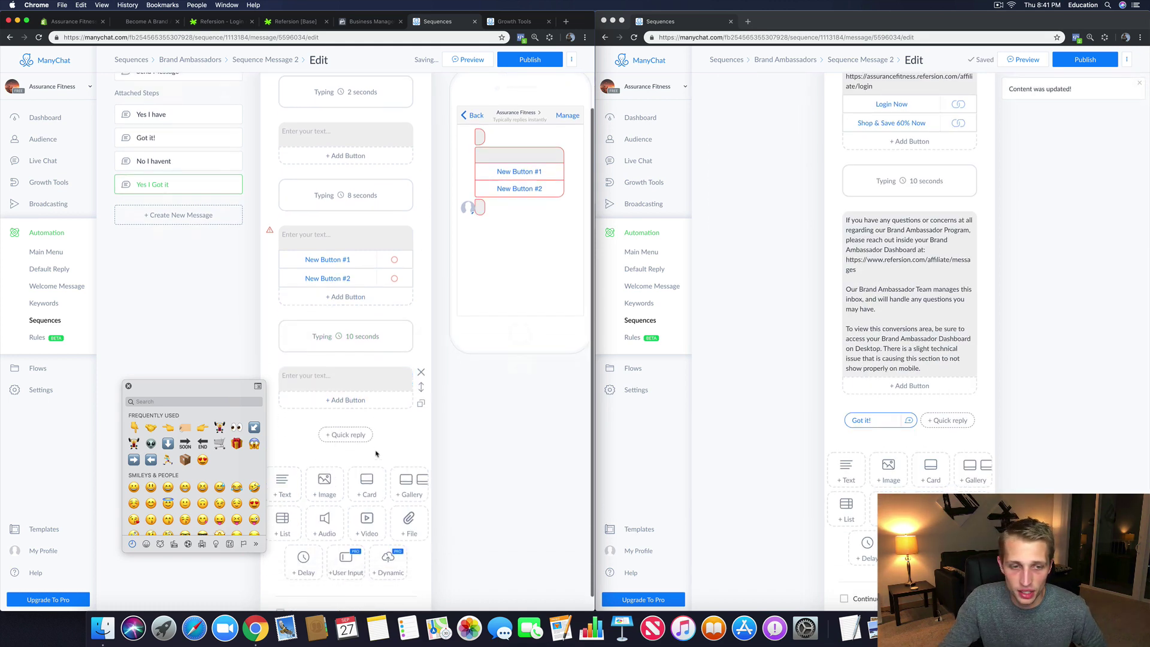
pyautogui.click(349, 421)
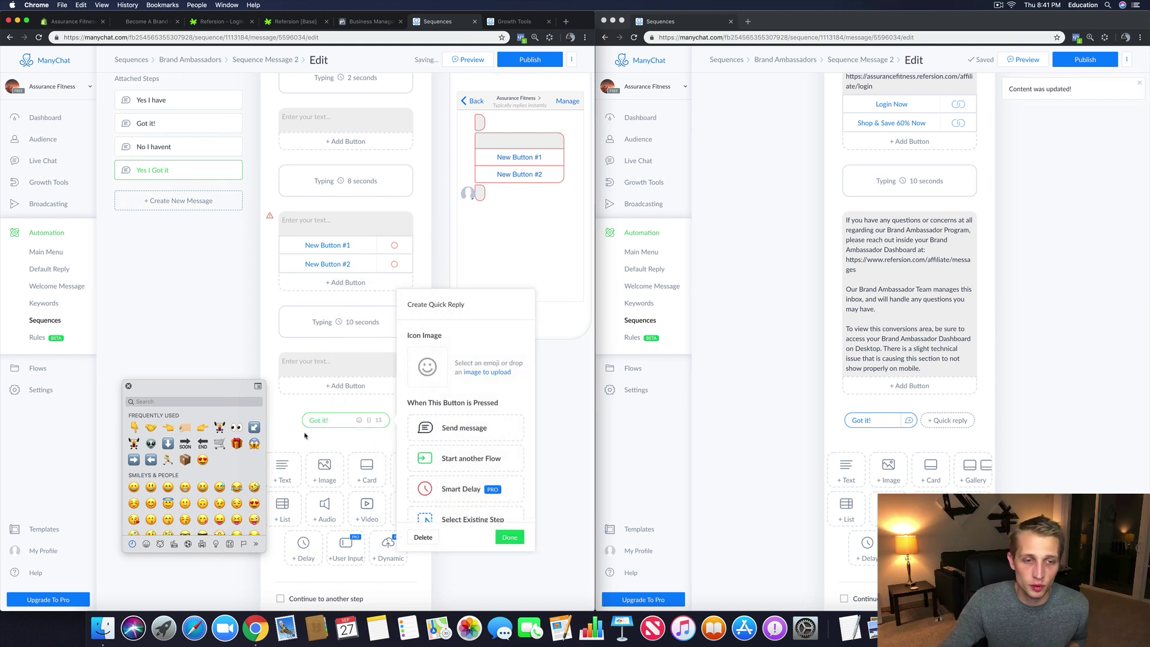
pyautogui.press('Return')
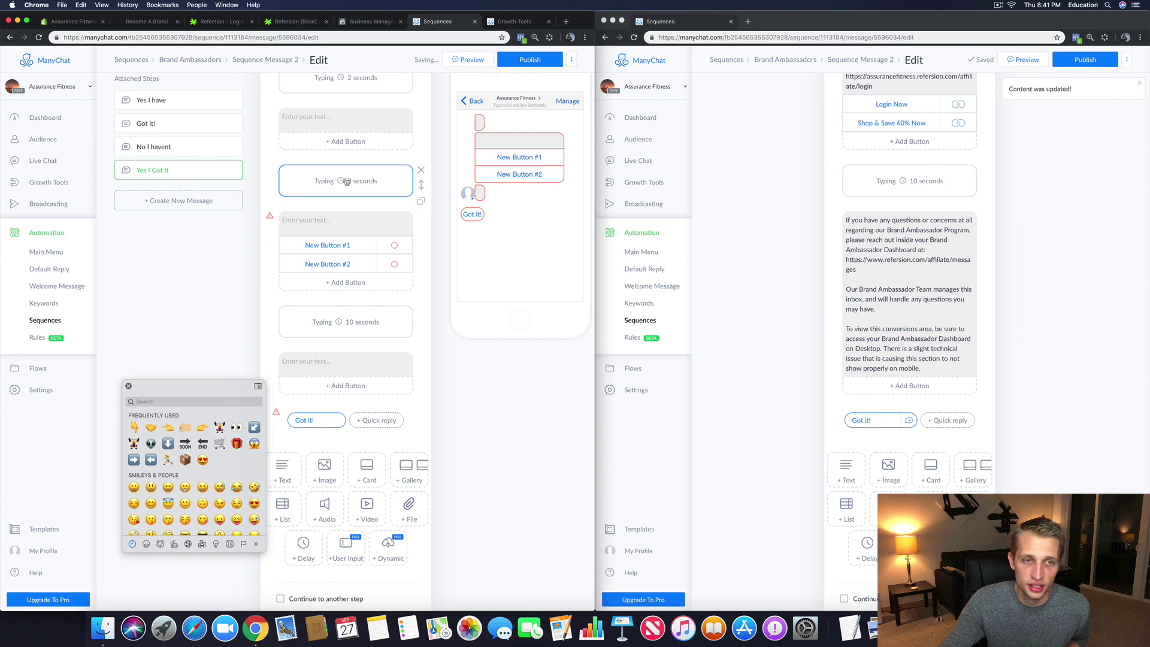
# Step: Copy the "Great! In that email you will find..." text from "Yes I have" into the first text block of "Yes I Got it"
pyautogui.scroll(2, 478, 307)
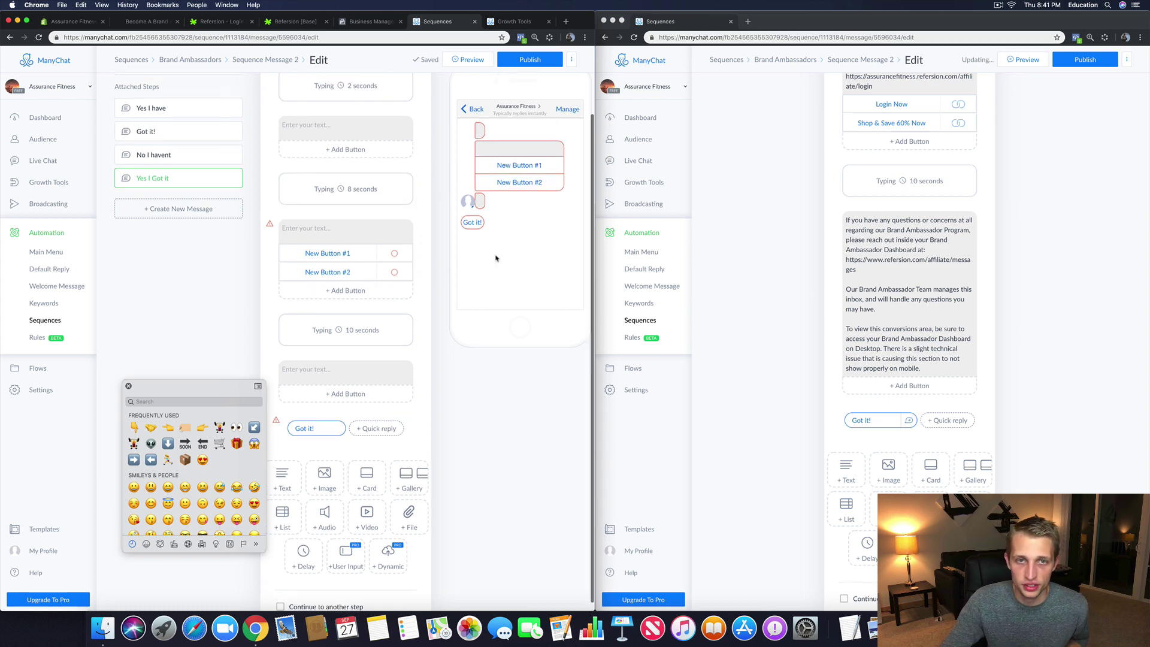
pyautogui.scroll(5, 899, 279)
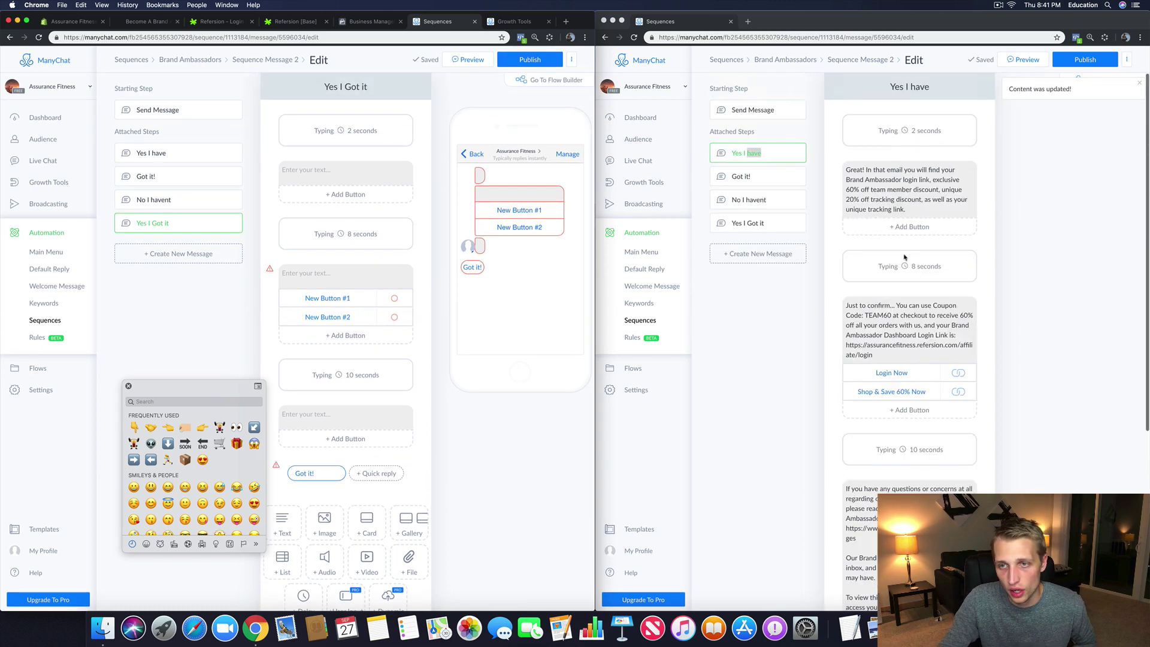
pyautogui.tripleClick(871, 208)
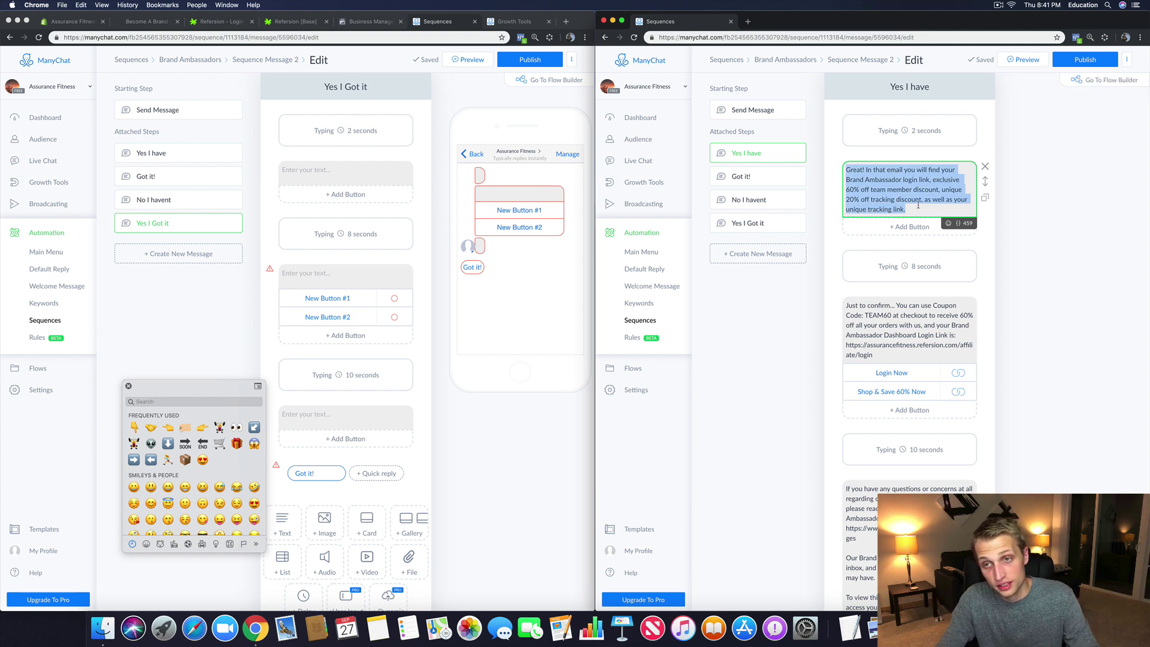
pyautogui.click(892, 202)
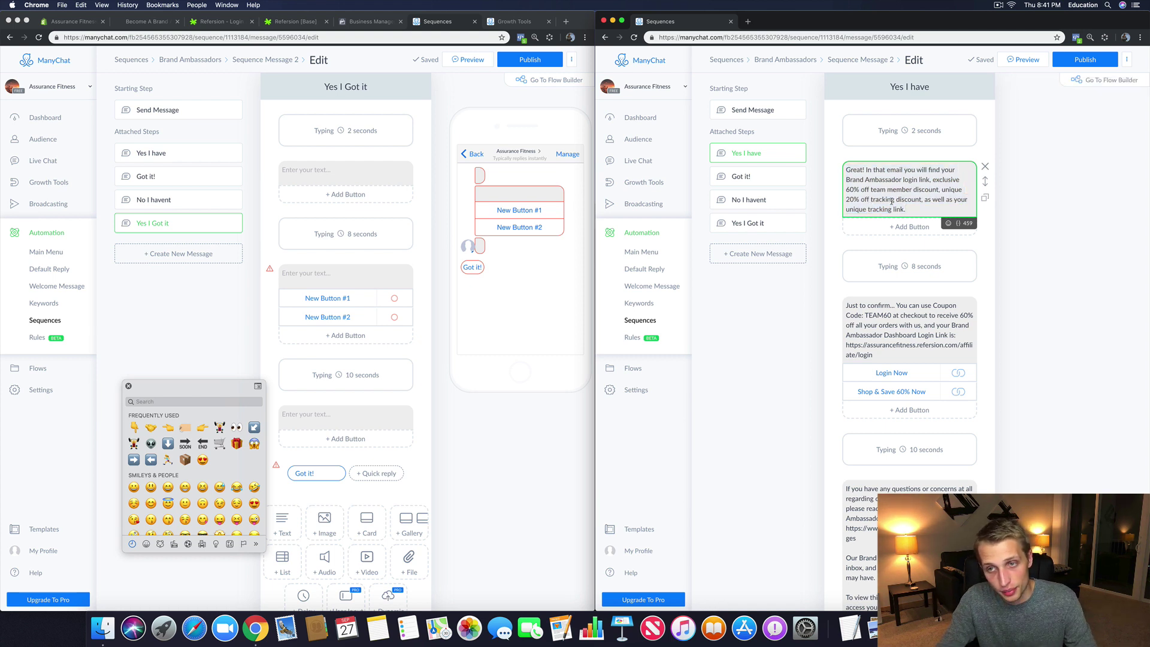
pyautogui.press('super+a')
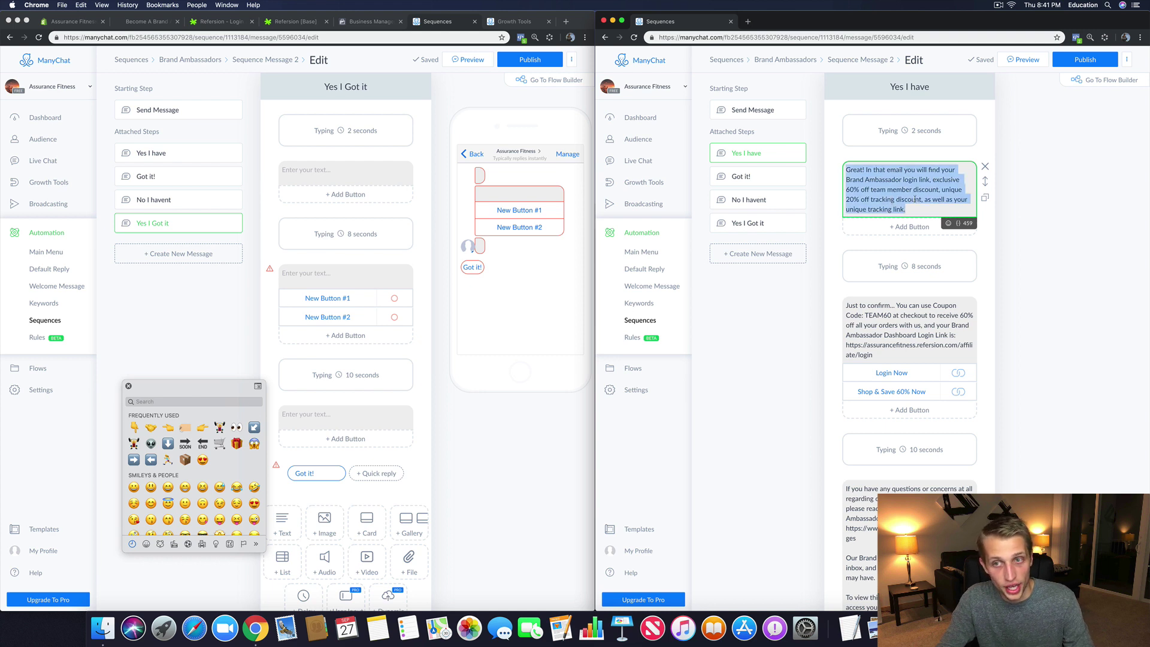
pyautogui.click(397, 187)
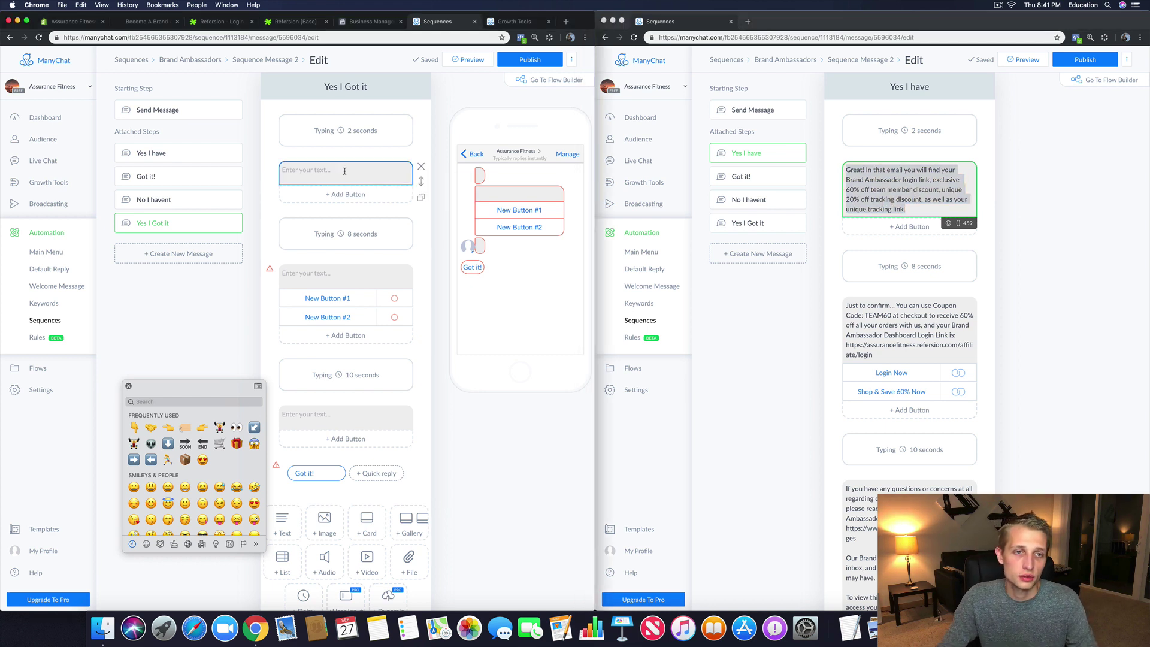
pyautogui.click(336, 174)
pyautogui.press('super+v')
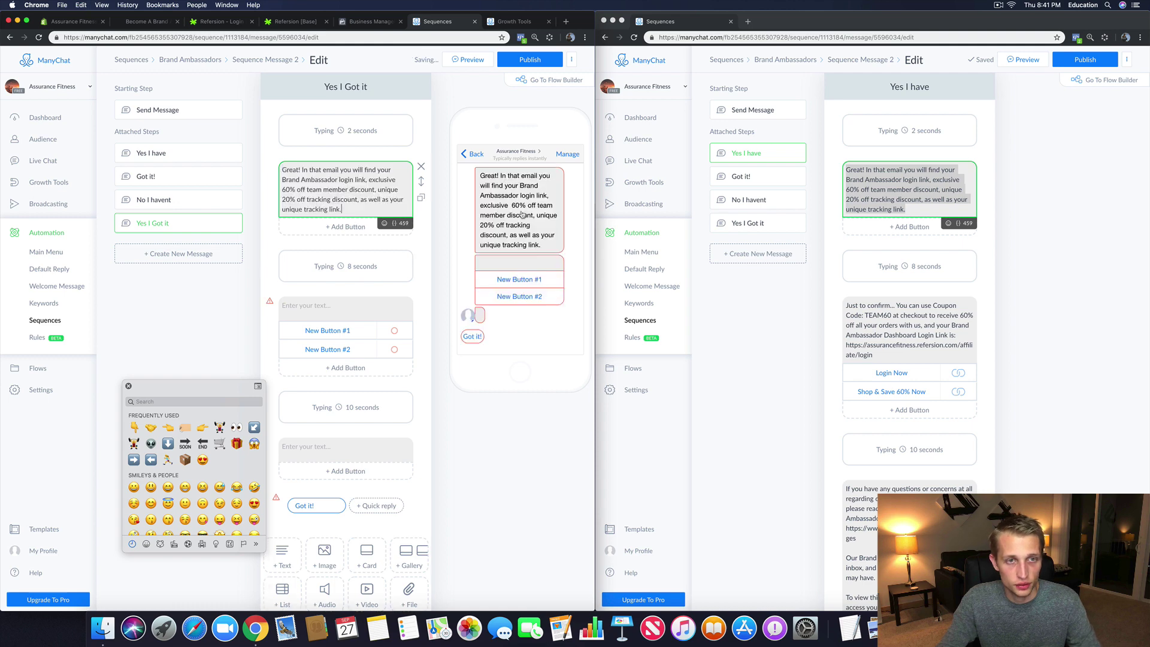
# Step: Copy the "Just to confirm..." text from "Yes I have" into the two-button text block of "Yes I Got it"
pyautogui.click(925, 325)
pyautogui.press('super+a')
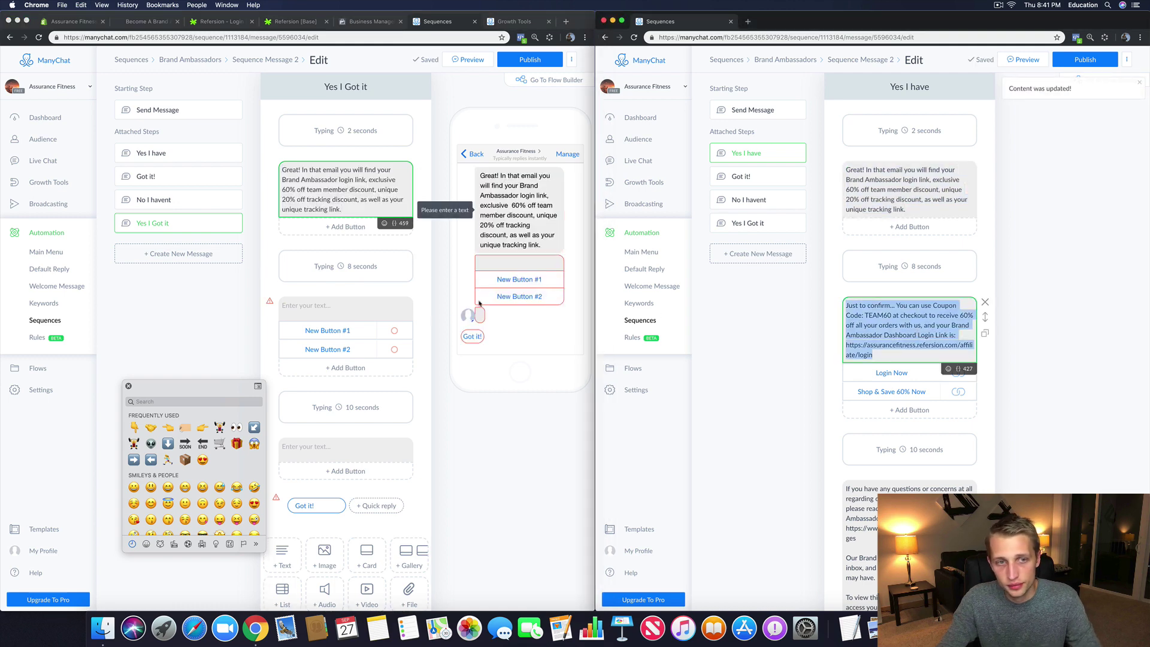
pyautogui.click(351, 309)
pyautogui.press('super+v')
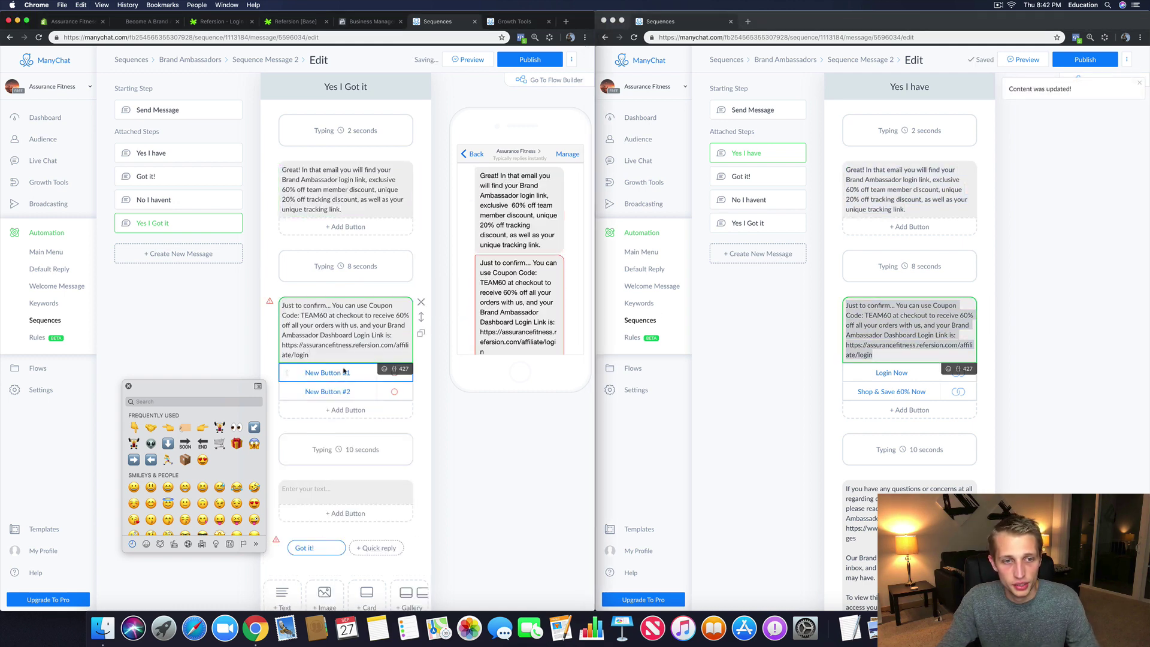
# Step: Title the first button in "Yes I Got it" "Login Now", copying the title from the matching button in "Yes I have"
pyautogui.click(335, 372)
pyautogui.click(903, 378)
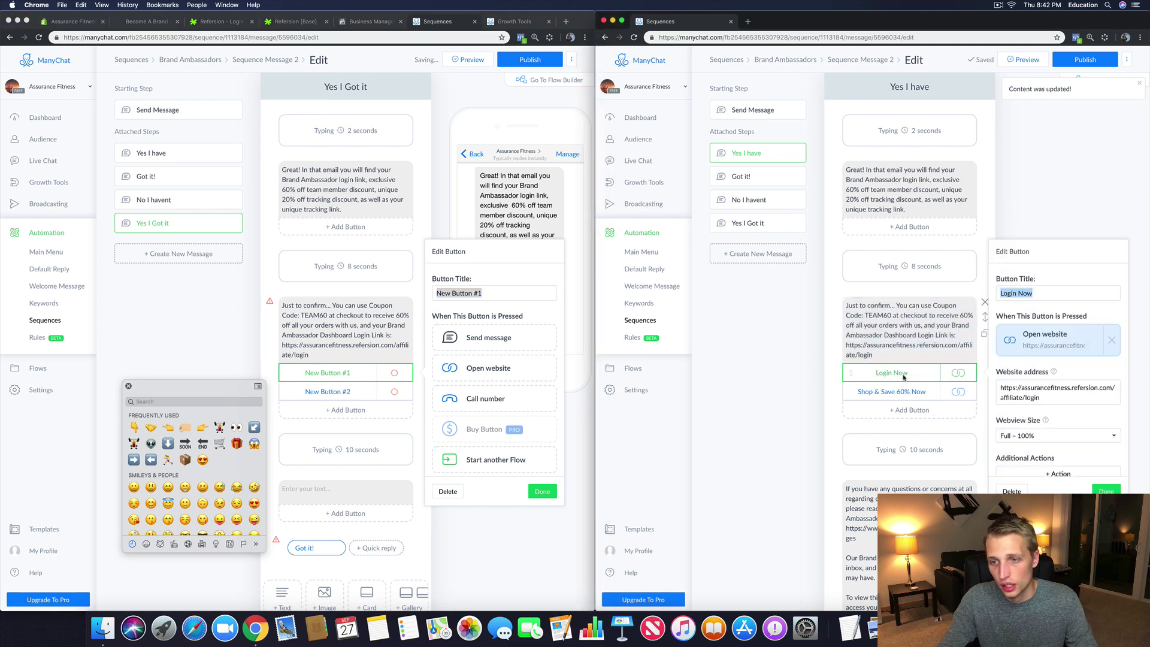
pyautogui.click(1008, 293)
pyautogui.tripleClick(1009, 292)
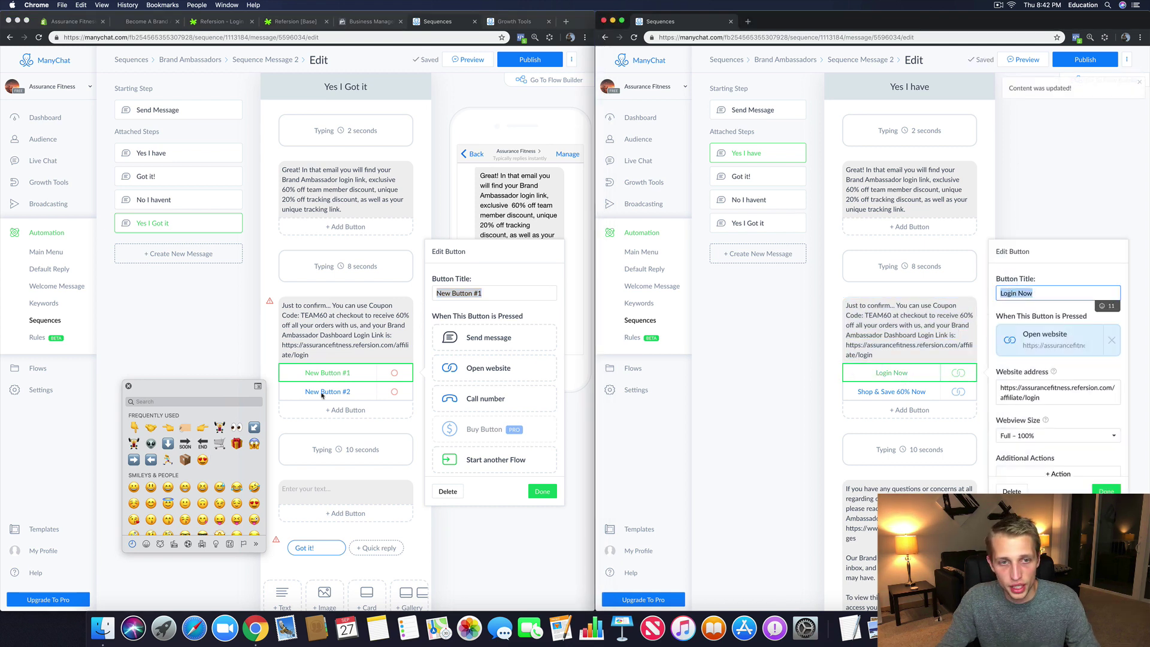
pyautogui.tripleClick(458, 300)
pyautogui.doubleClick(456, 293)
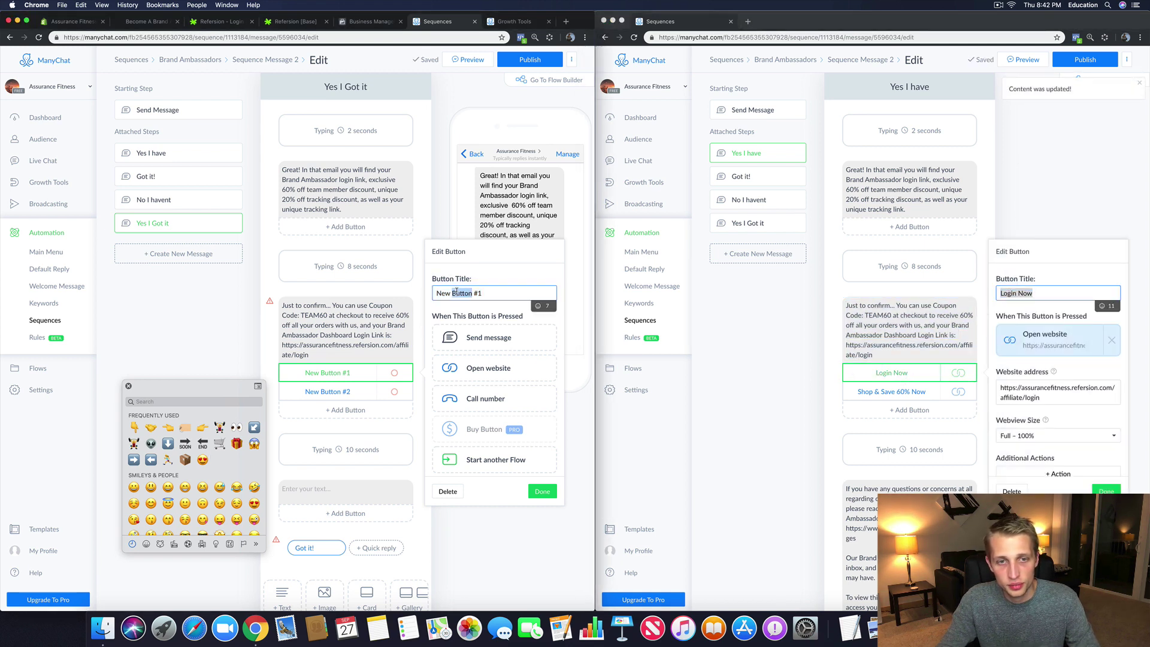
pyautogui.click(480, 368)
pyautogui.click(494, 425)
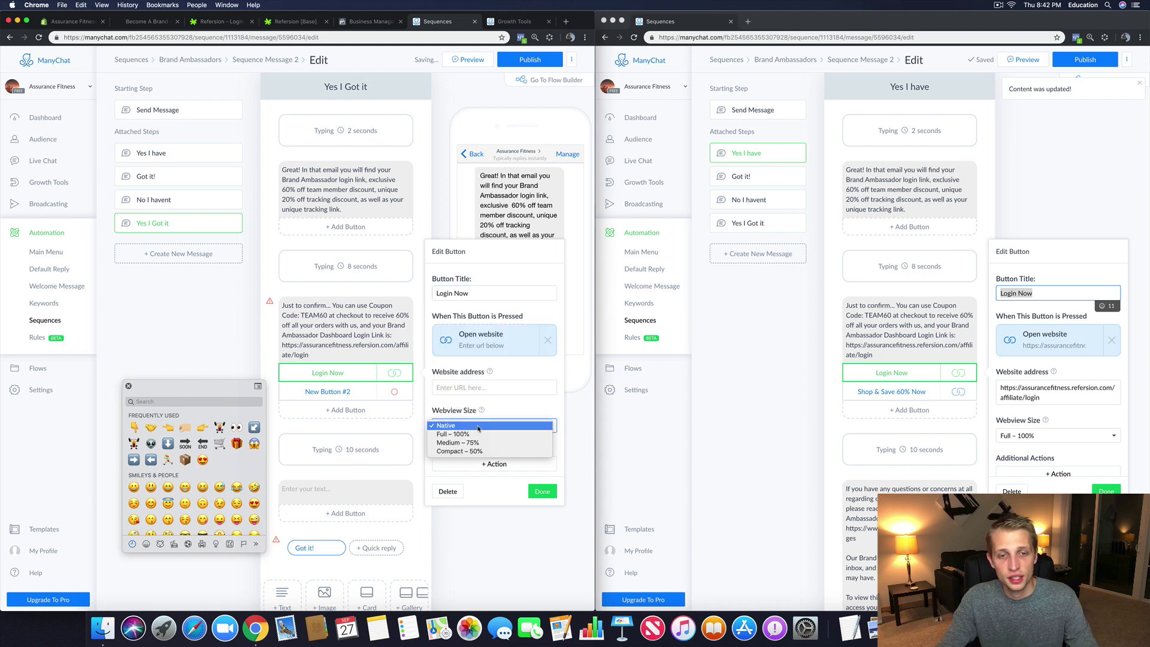
pyautogui.click(462, 445)
pyautogui.tripleClick(1019, 398)
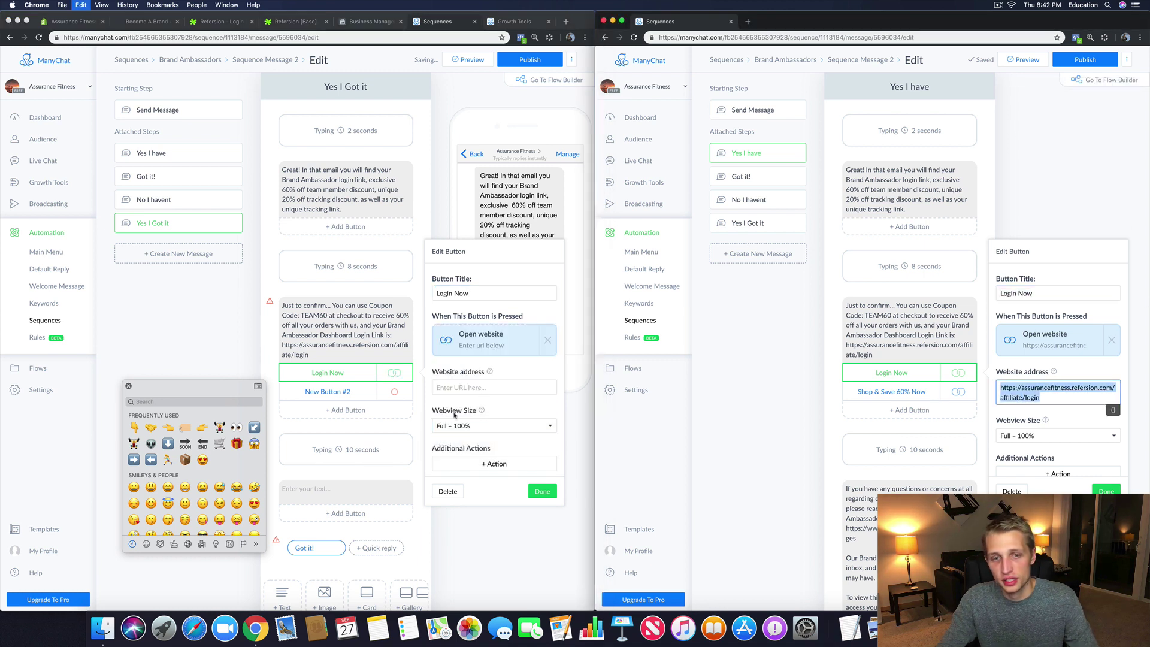
pyautogui.click(453, 388)
pyautogui.press('super+v')
# Step: Title the second button in "Yes I Got it" "Shop & Save 60% Now", copying the title from "Yes I have"
pyautogui.click(328, 391)
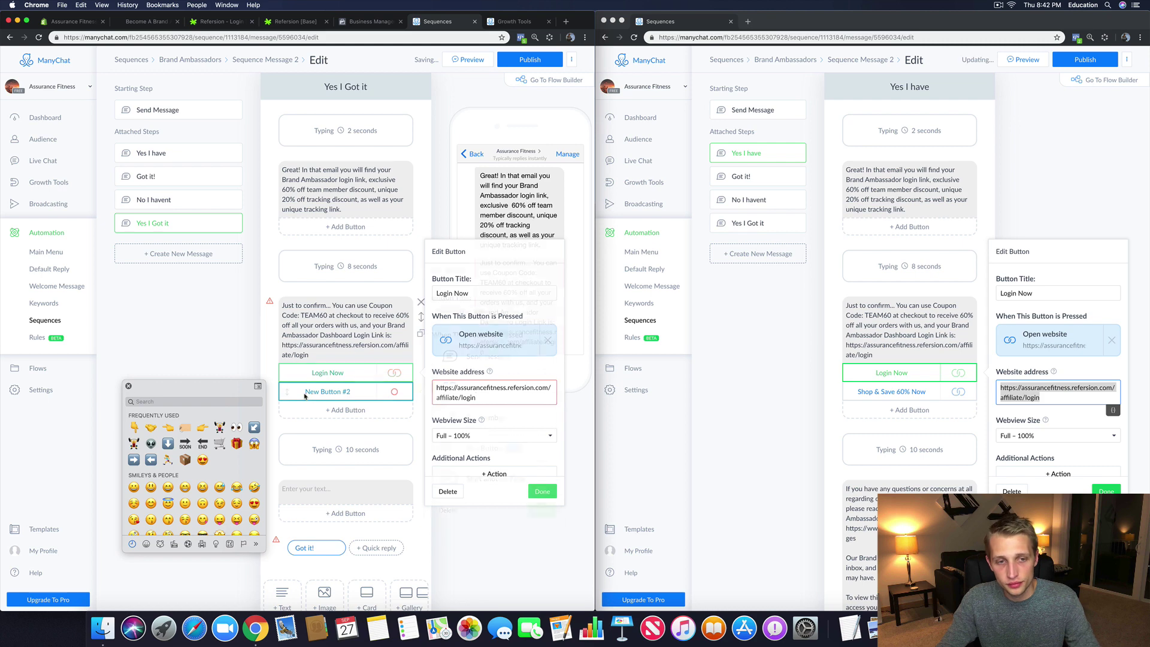
pyautogui.click(892, 391)
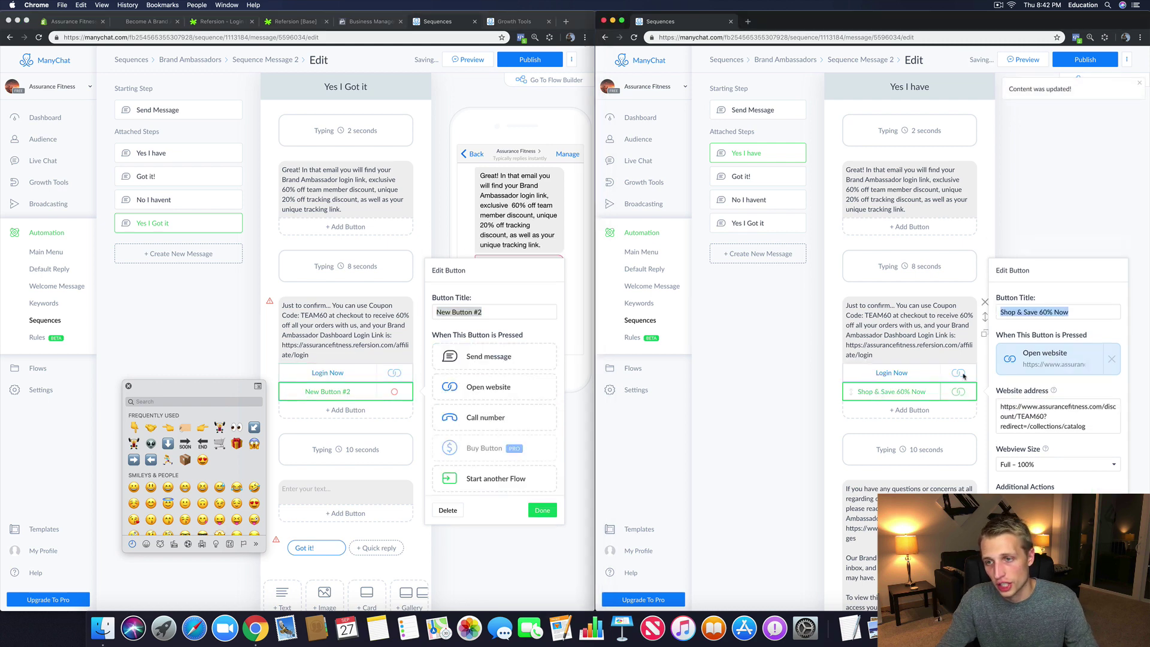
pyautogui.click(1042, 312)
pyautogui.tripleClick(1042, 312)
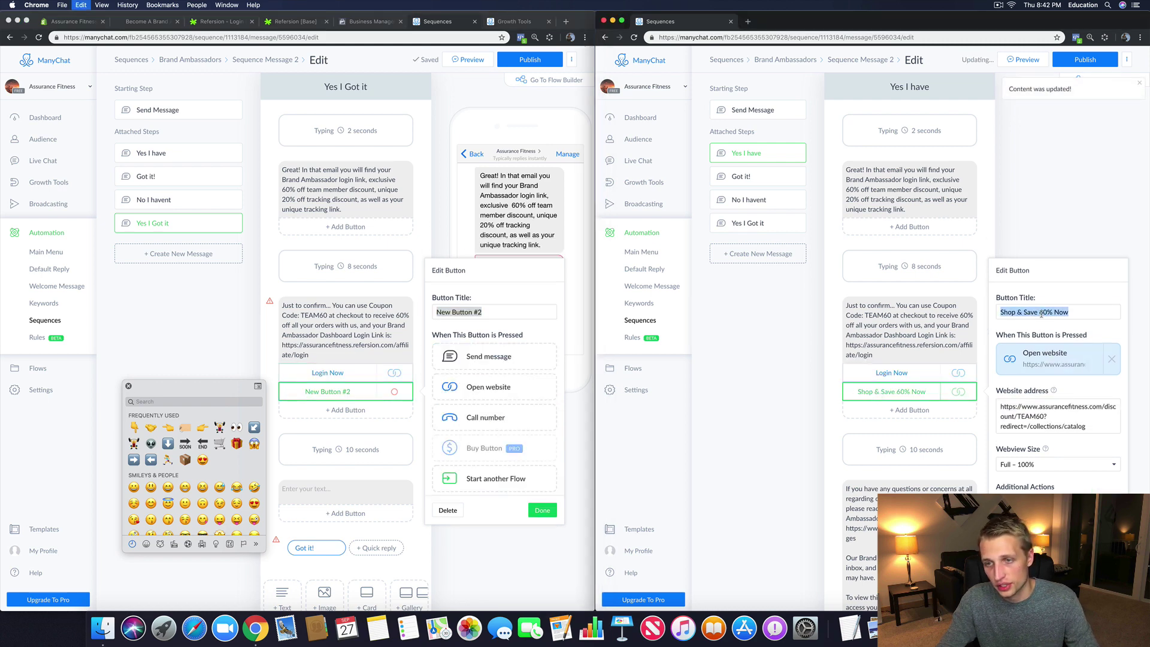
pyautogui.click(451, 314)
pyautogui.press('super+v')
pyautogui.click(484, 388)
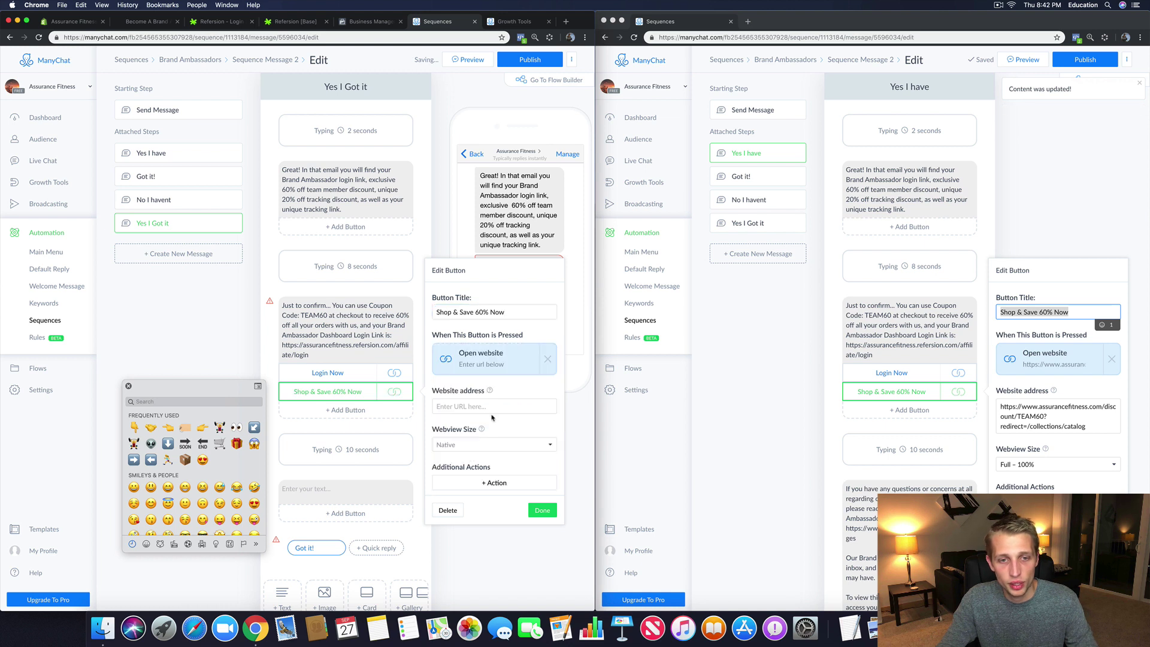
pyautogui.click(492, 444)
pyautogui.click(453, 453)
pyautogui.tripleClick(1006, 410)
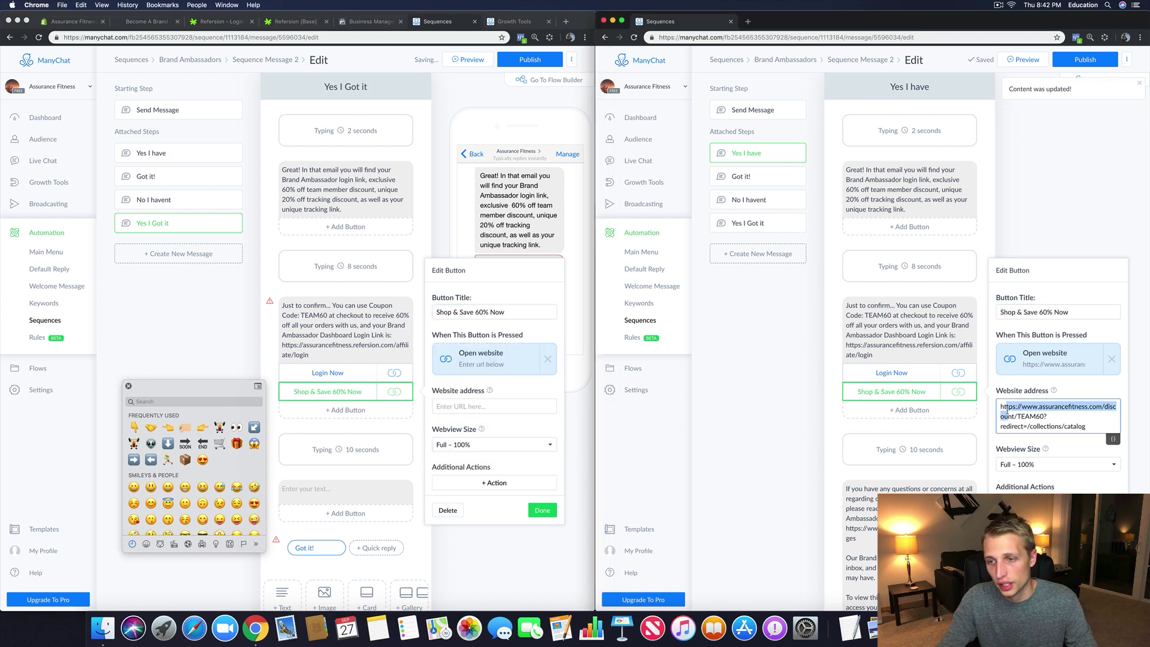
pyautogui.click(495, 406)
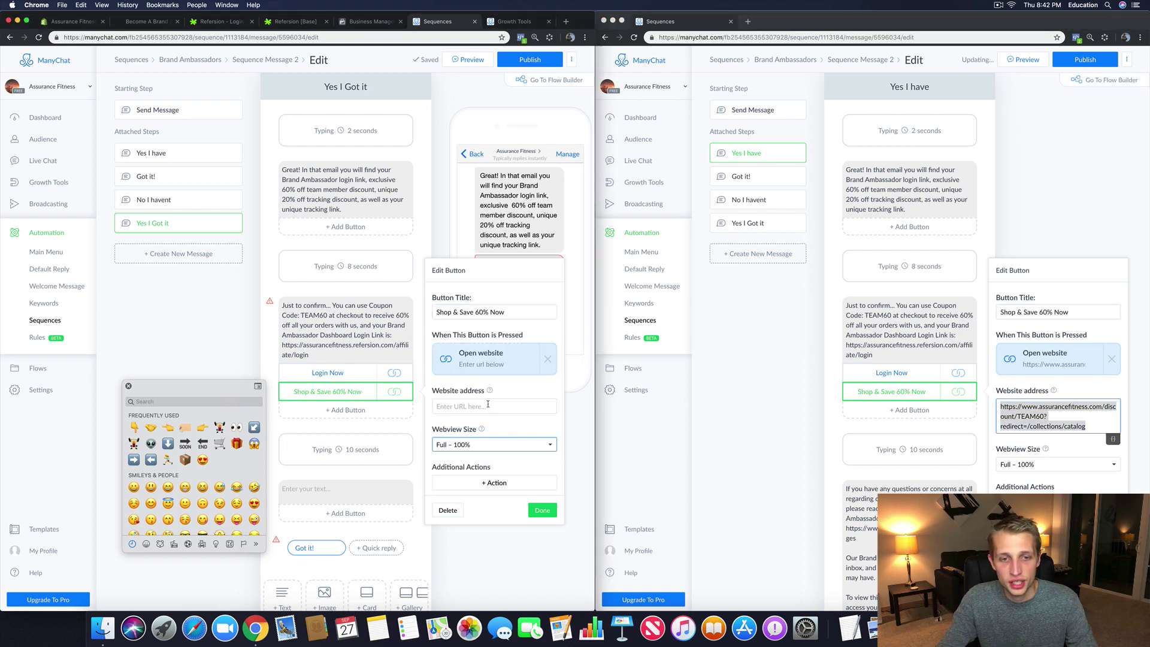
pyautogui.press('super+v')
pyautogui.click(552, 511)
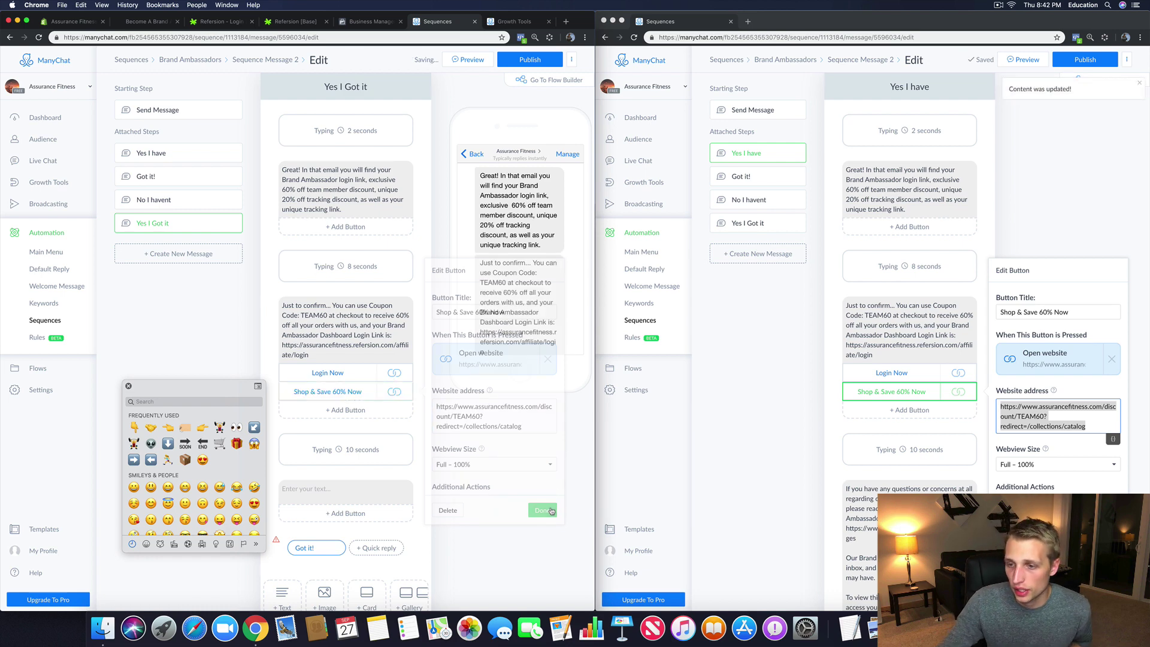
# Step: Copy the "If you have any questions or concerns..." text from "Yes I have" into the last text block of "Yes I Got it"
pyautogui.scroll(-2, 410, 417)
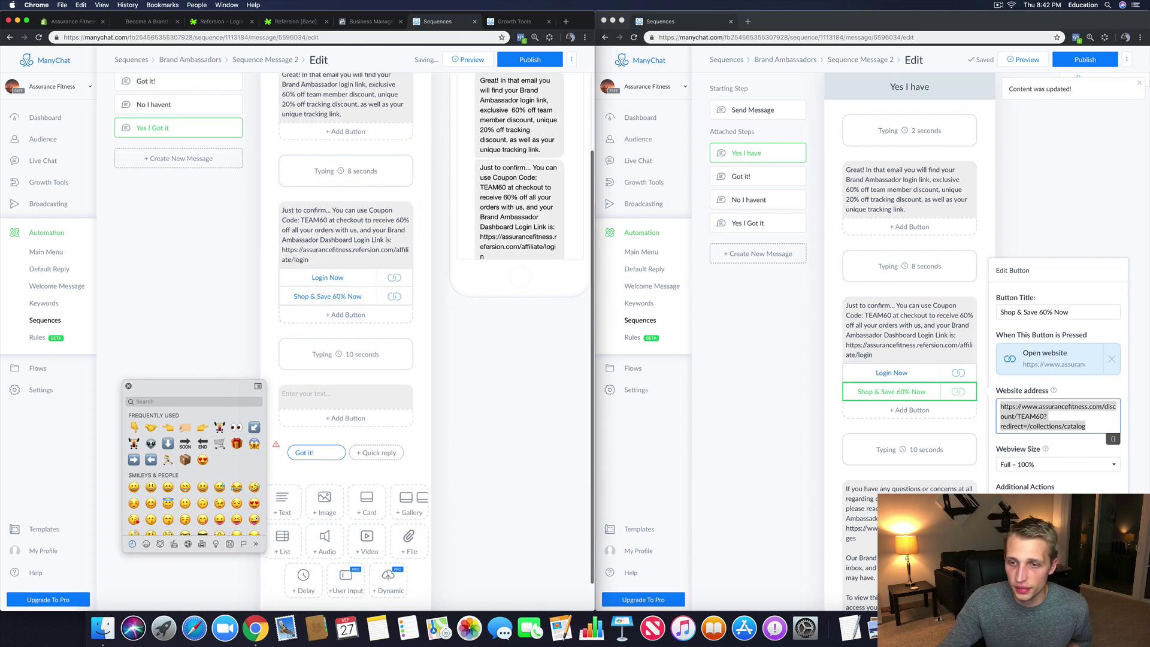
pyautogui.scroll(-5, 898, 360)
pyautogui.click(873, 306)
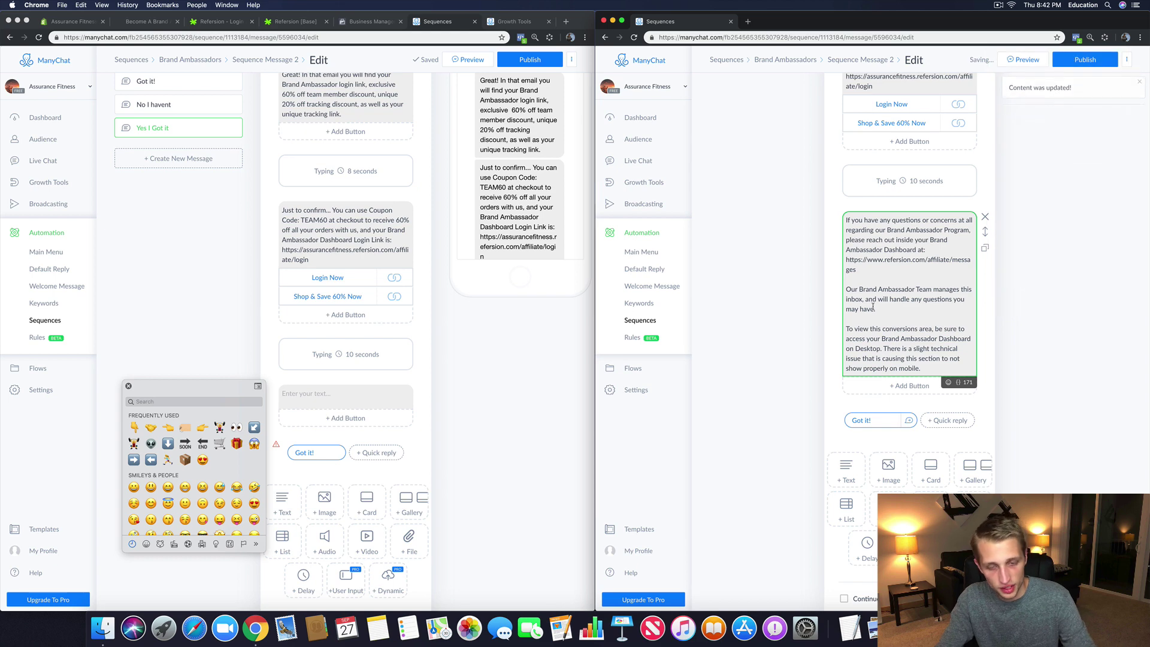
pyautogui.press('super+s')
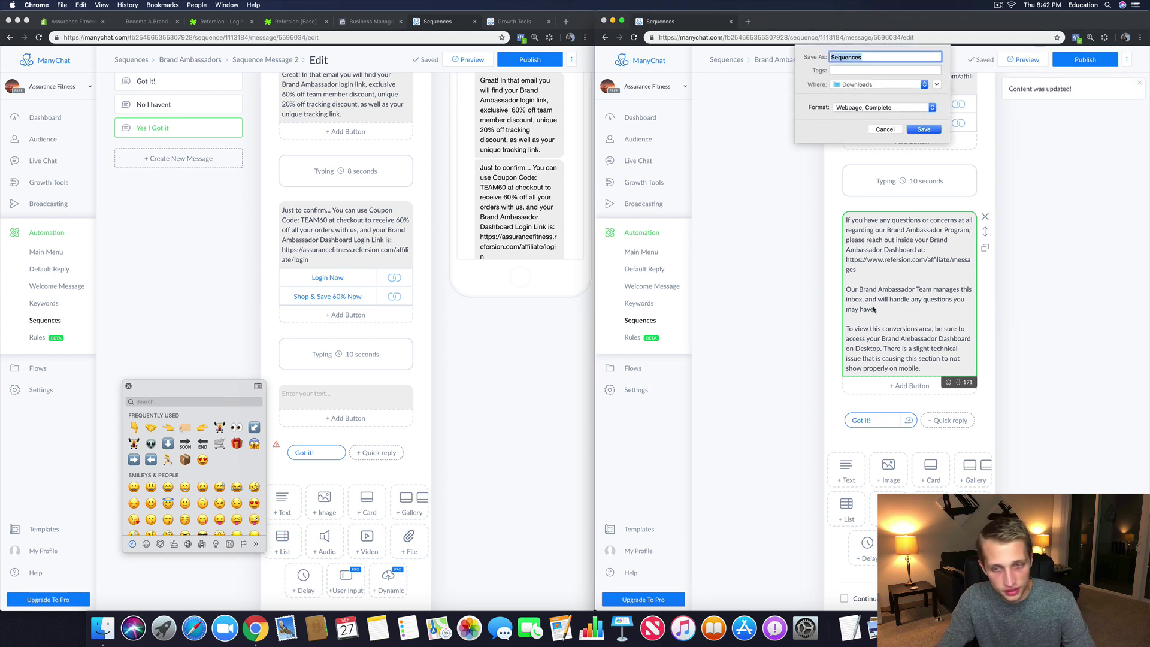
pyautogui.click(885, 129)
pyautogui.press('super+a')
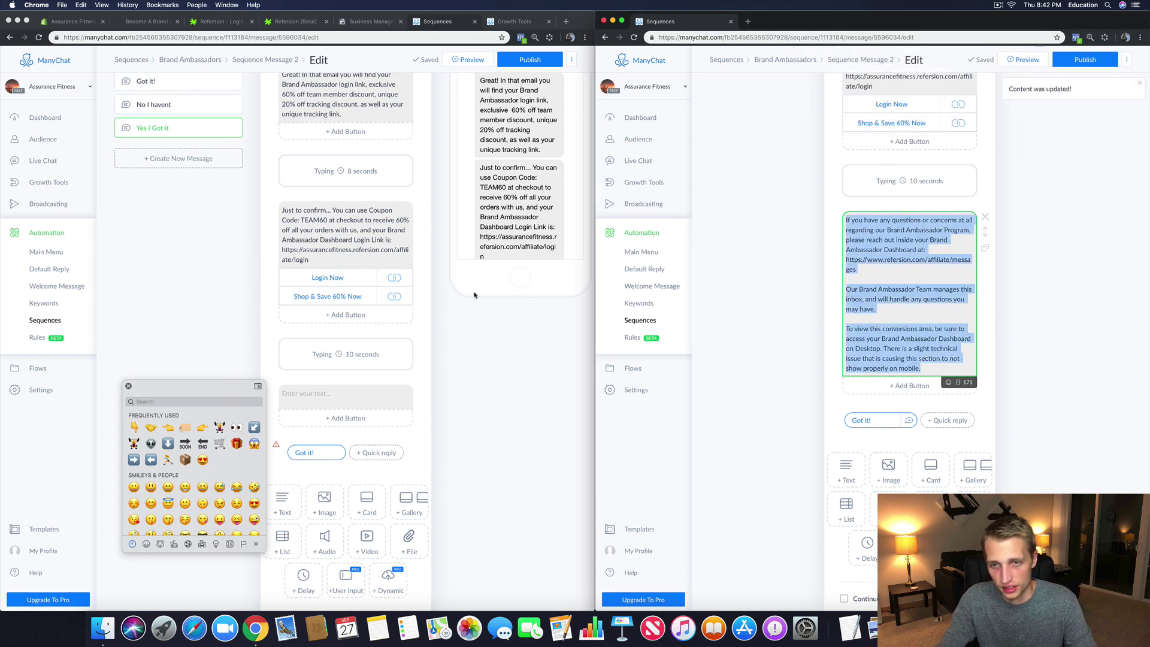
pyautogui.click(310, 395)
pyautogui.press('super+v')
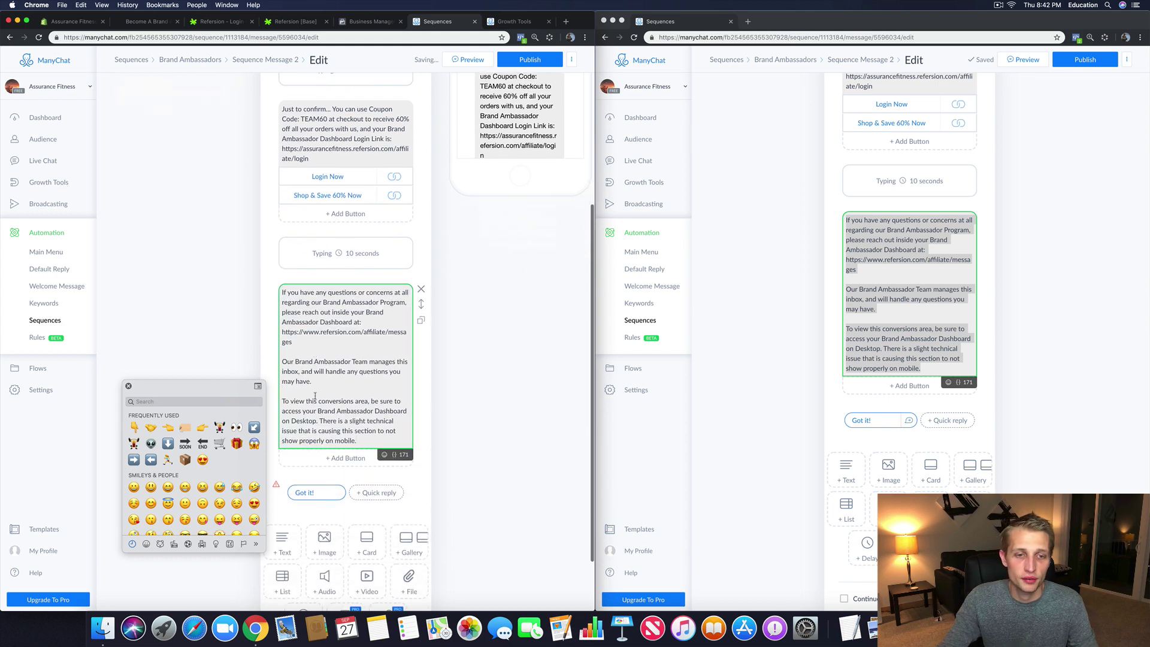
# Step: Link the "Got it!" quick reply in "Yes I Got it" to a new message and open that message
pyautogui.click(322, 454)
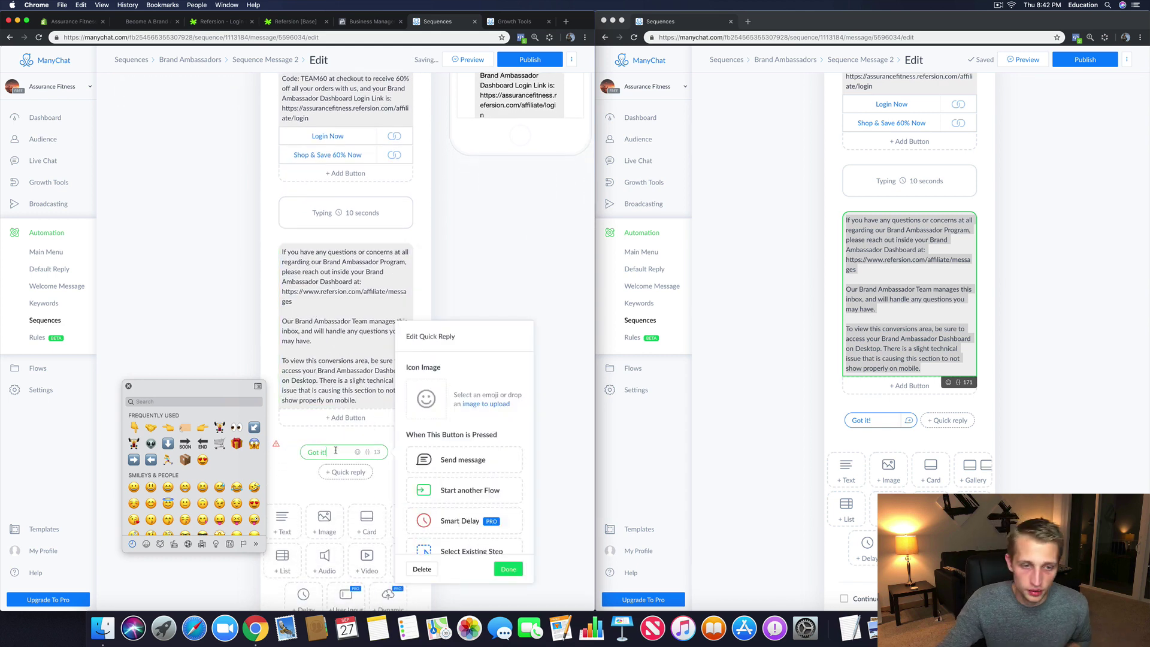
pyautogui.click(438, 471)
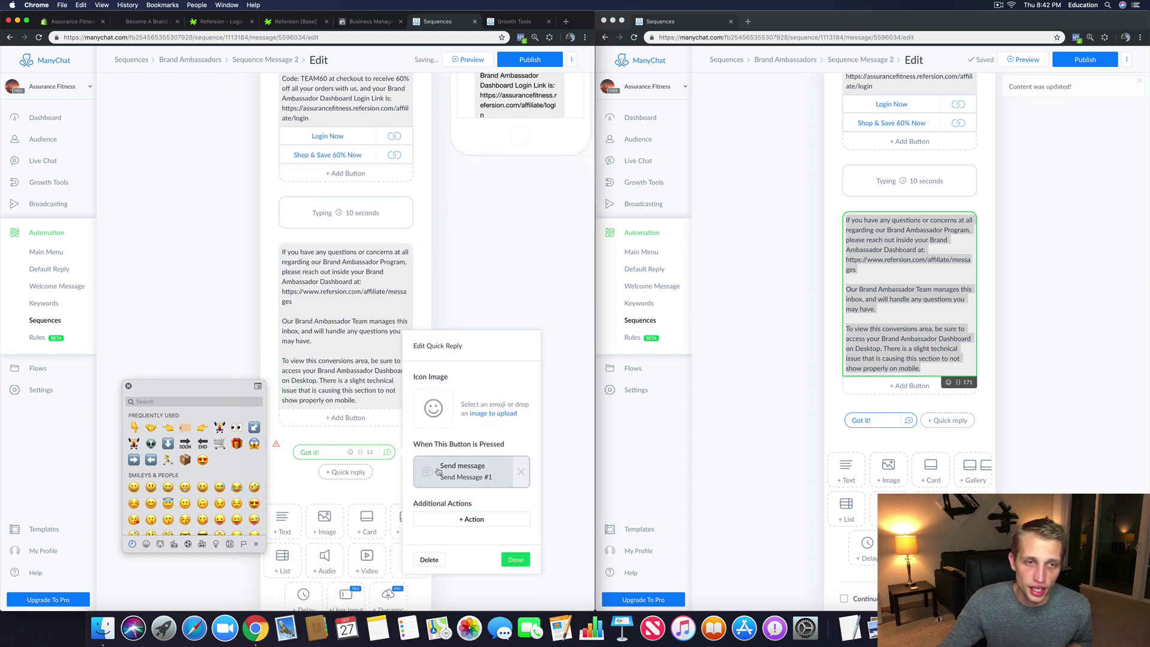
pyautogui.click(456, 470)
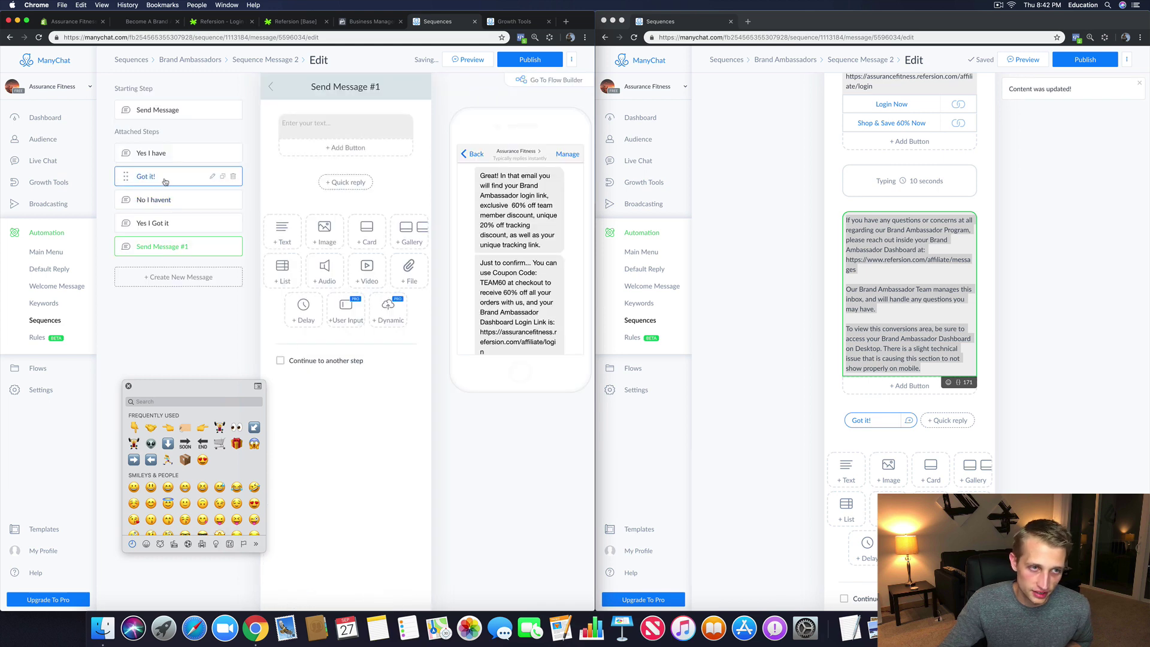
# Step: Rename the new message linked from the quick reply as "Got it 2"
pyautogui.click(210, 247)
pyautogui.tripleClick(169, 251)
pyautogui.write('Got it 2')
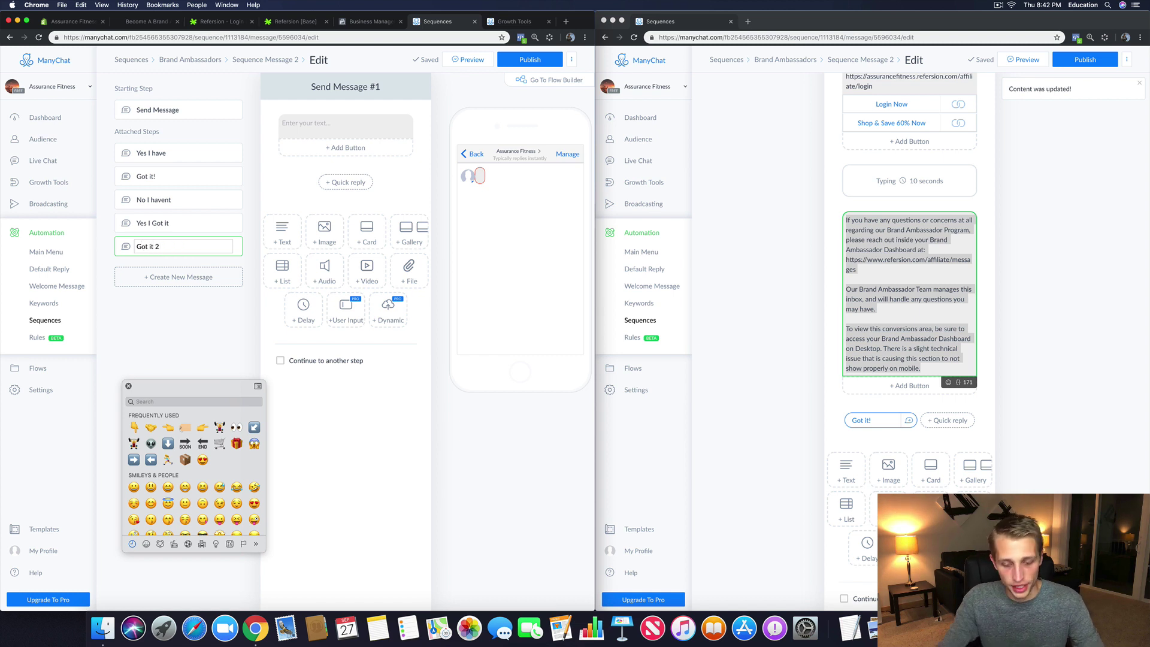
pyautogui.press('Return')
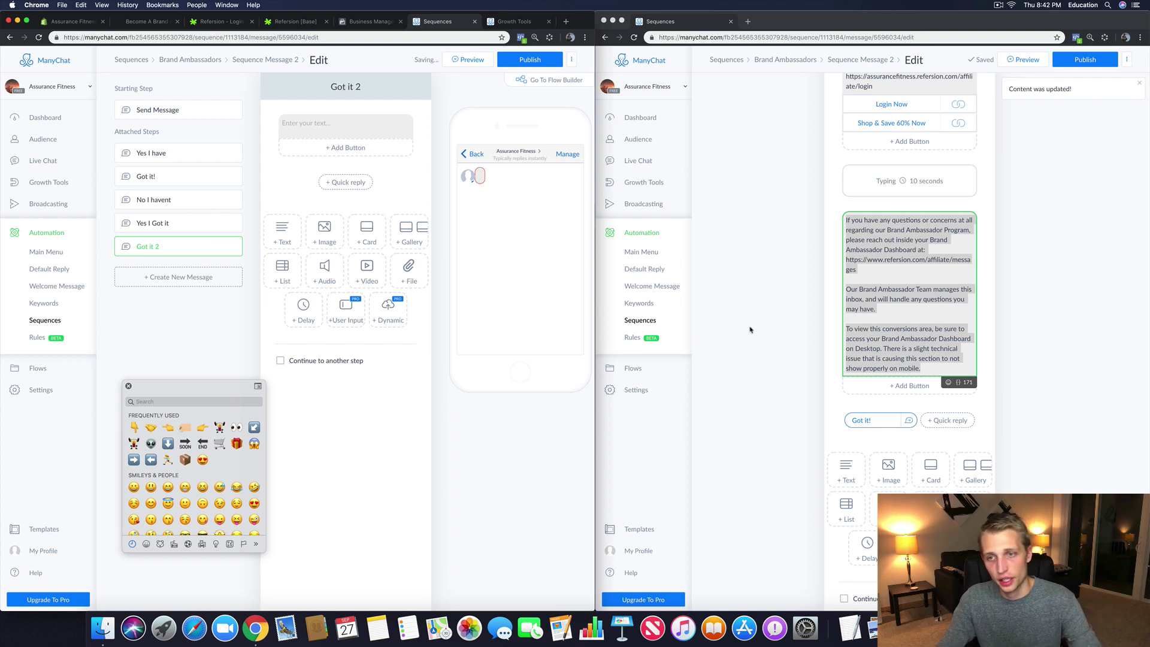
# Step: Copy the "Sweet! So glad to have you on our team!" text from "Got it!" into "Got it 2" and publish the sequence message
pyautogui.click(866, 420)
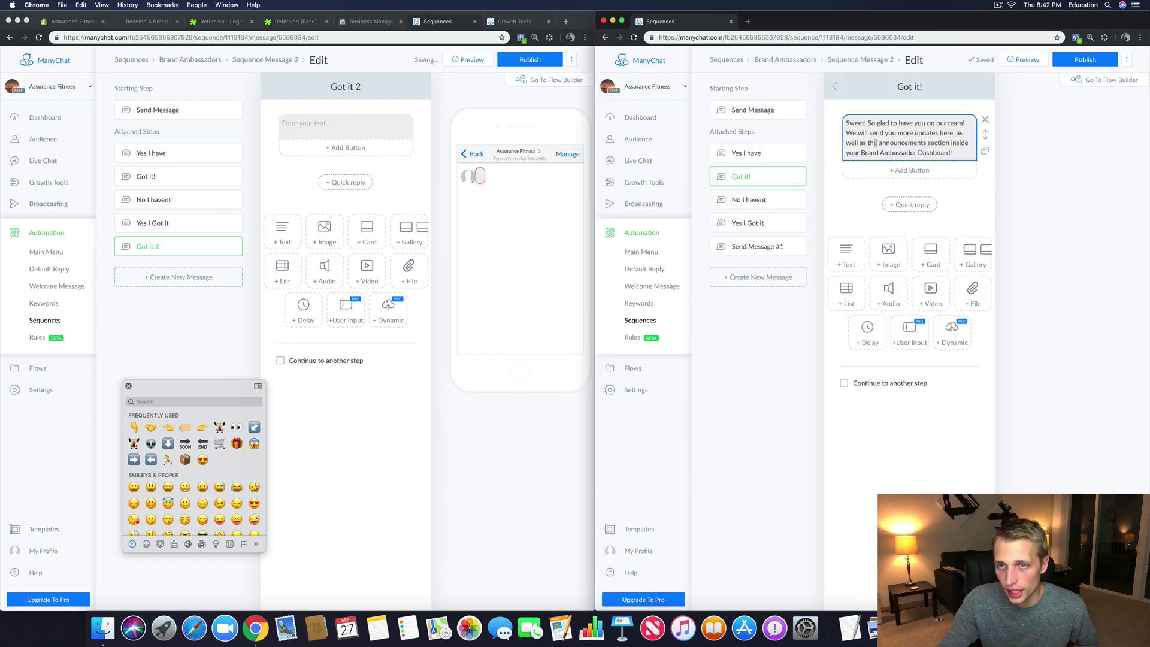
pyautogui.tripleClick(876, 143)
pyautogui.press('super+c')
pyautogui.click(336, 126)
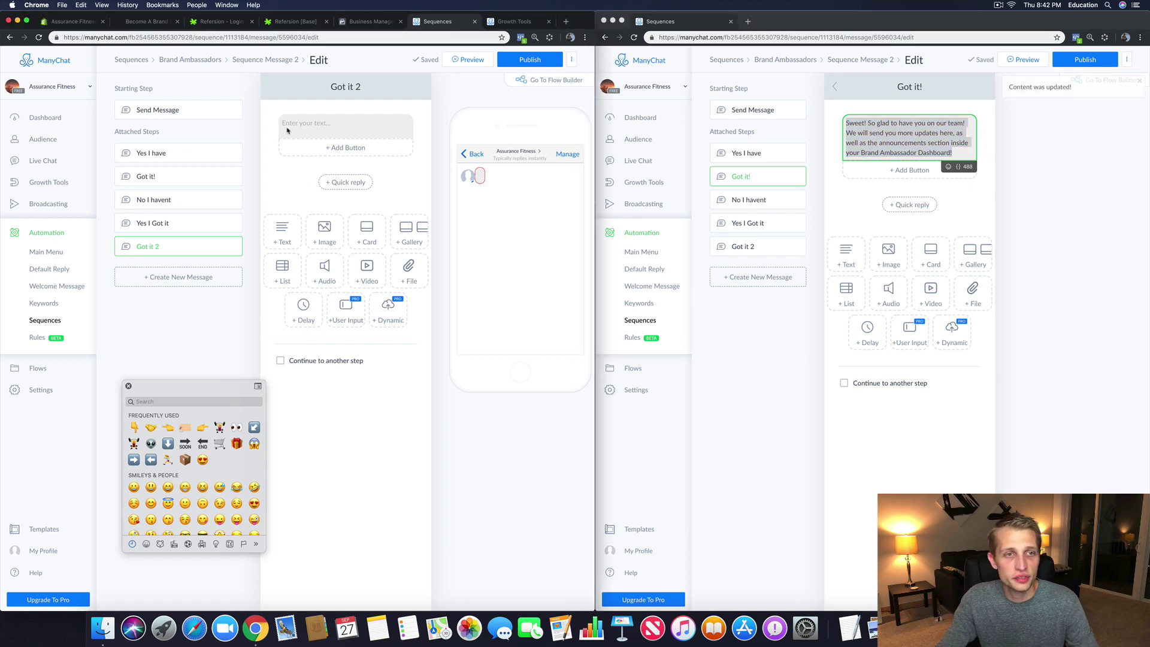
pyautogui.press('super+v')
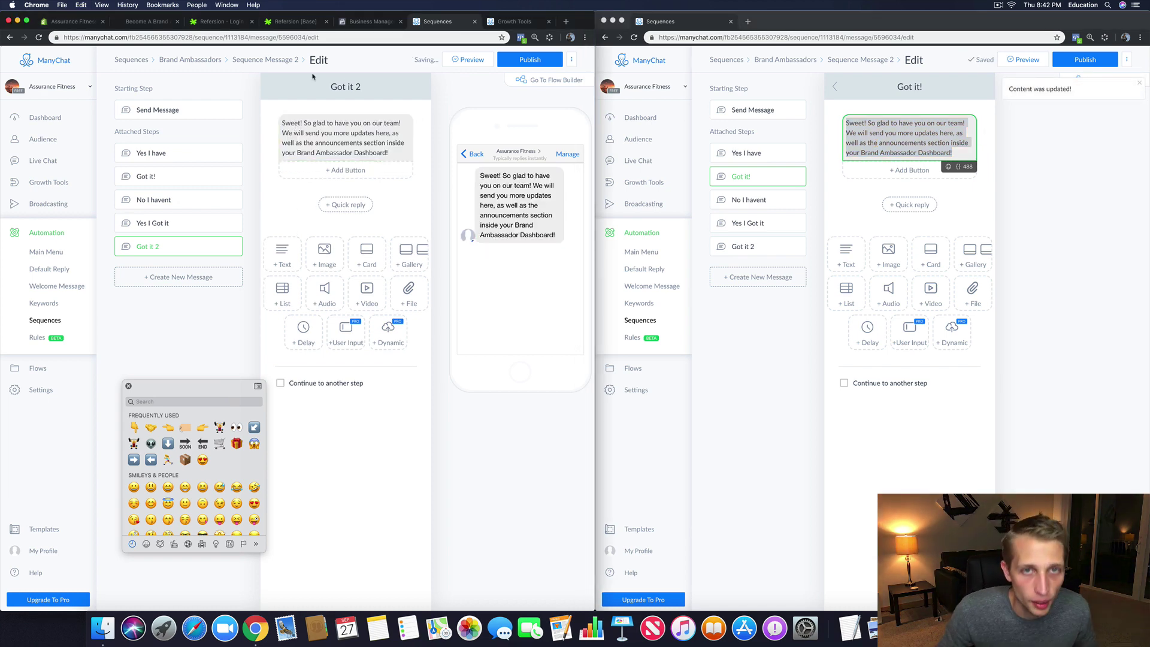
pyautogui.click(530, 59)
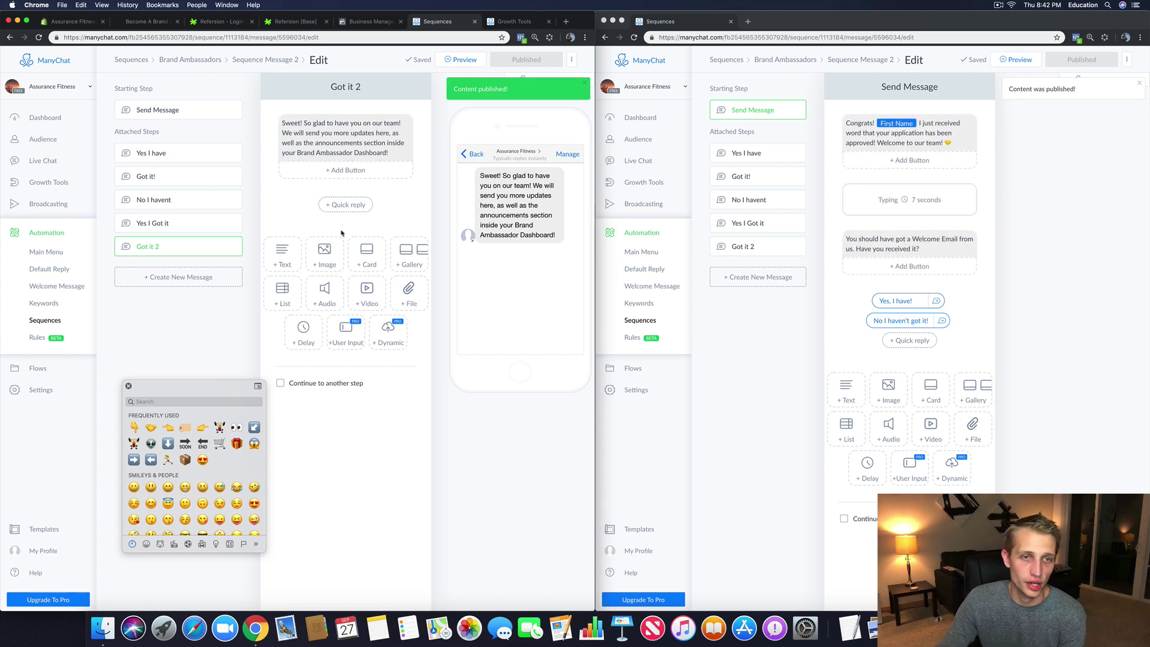
# Step: Send a preview of the starting "Send Message" step to Messenger, opting in with the signed-in Facebook account
pyautogui.click(156, 109)
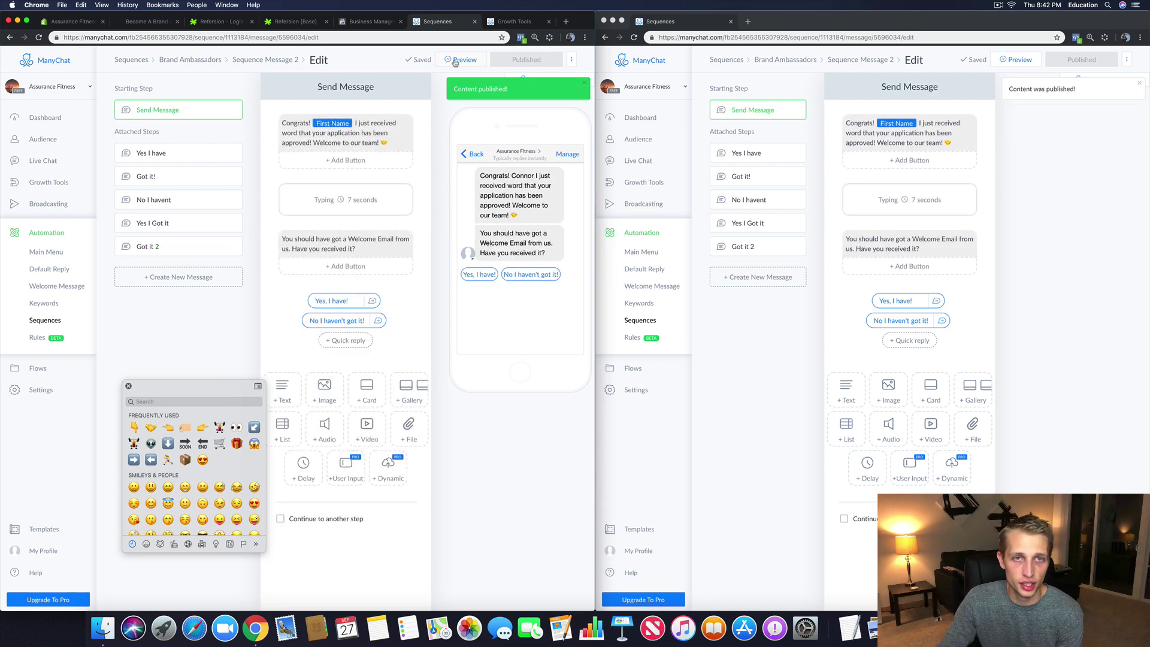
pyautogui.click(457, 60)
pyautogui.click(229, 127)
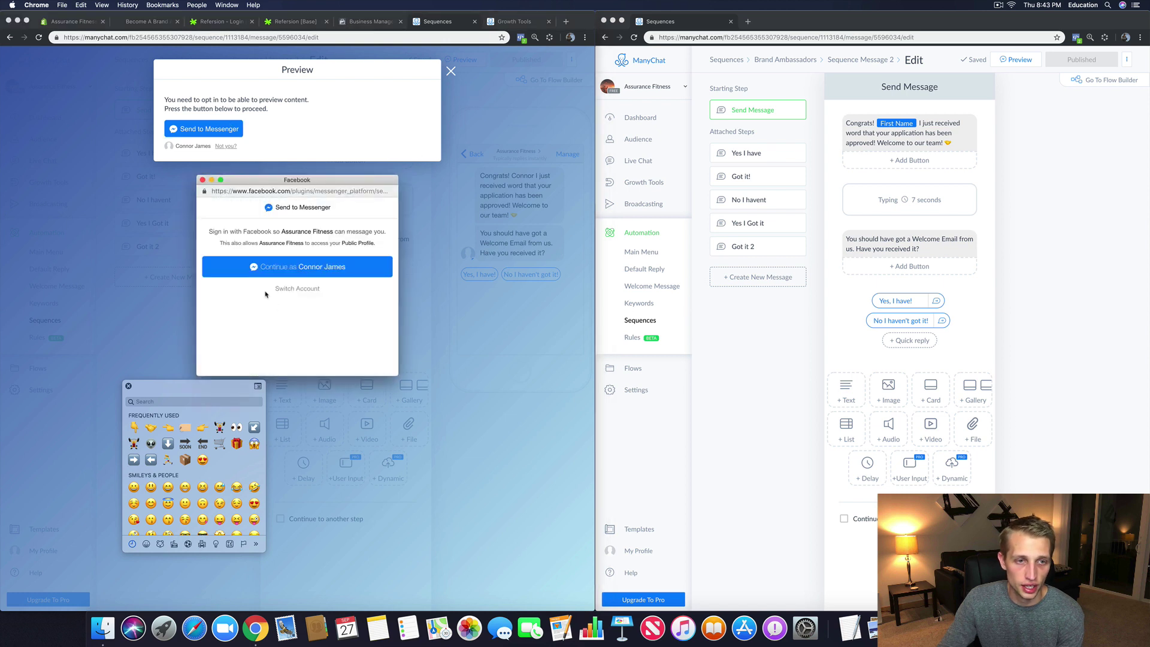
pyautogui.click(257, 270)
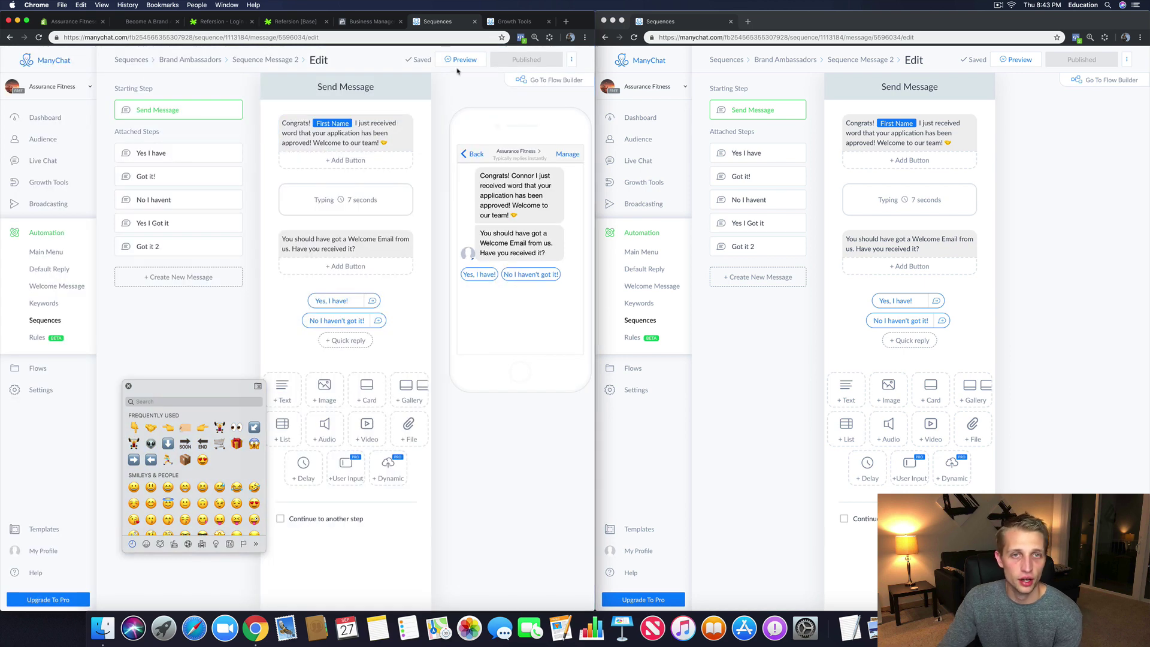
pyautogui.click(457, 66)
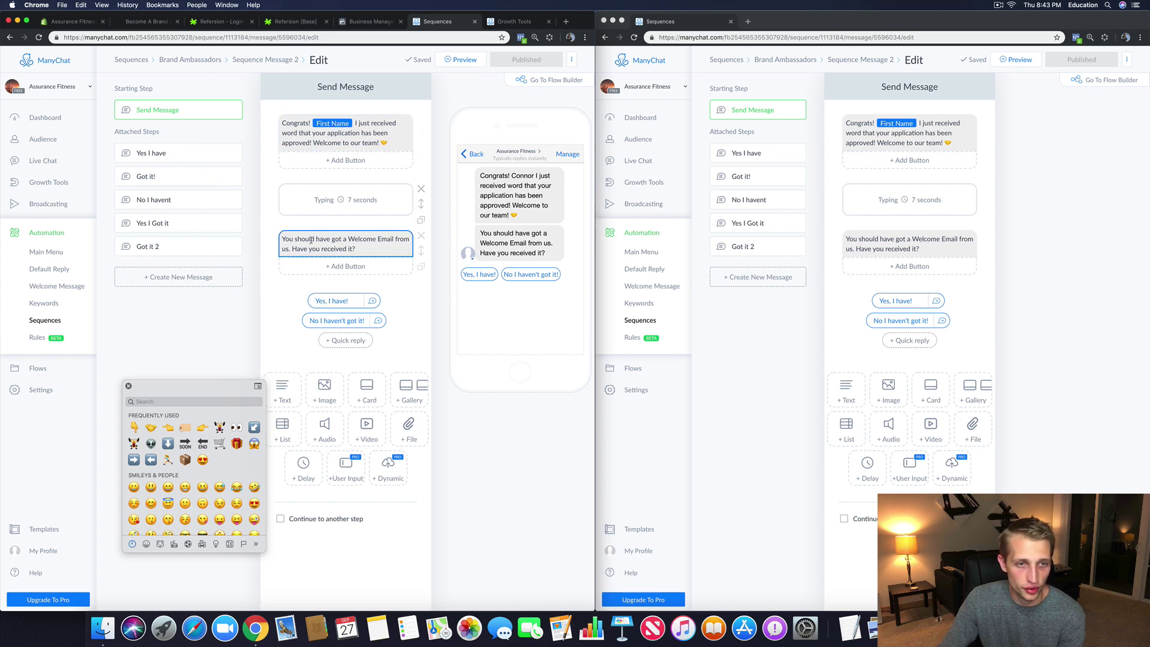
# Step: Review the attached "Yes I have" and "Got it!" messages and return to the starting message
pyautogui.click(164, 154)
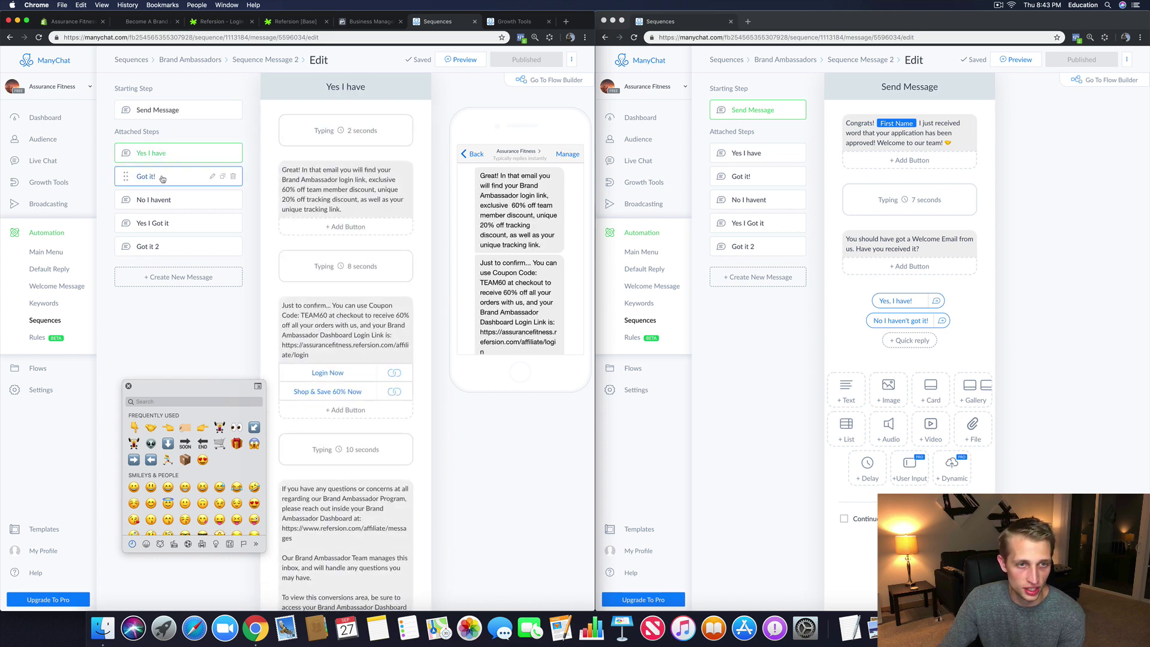
pyautogui.click(162, 178)
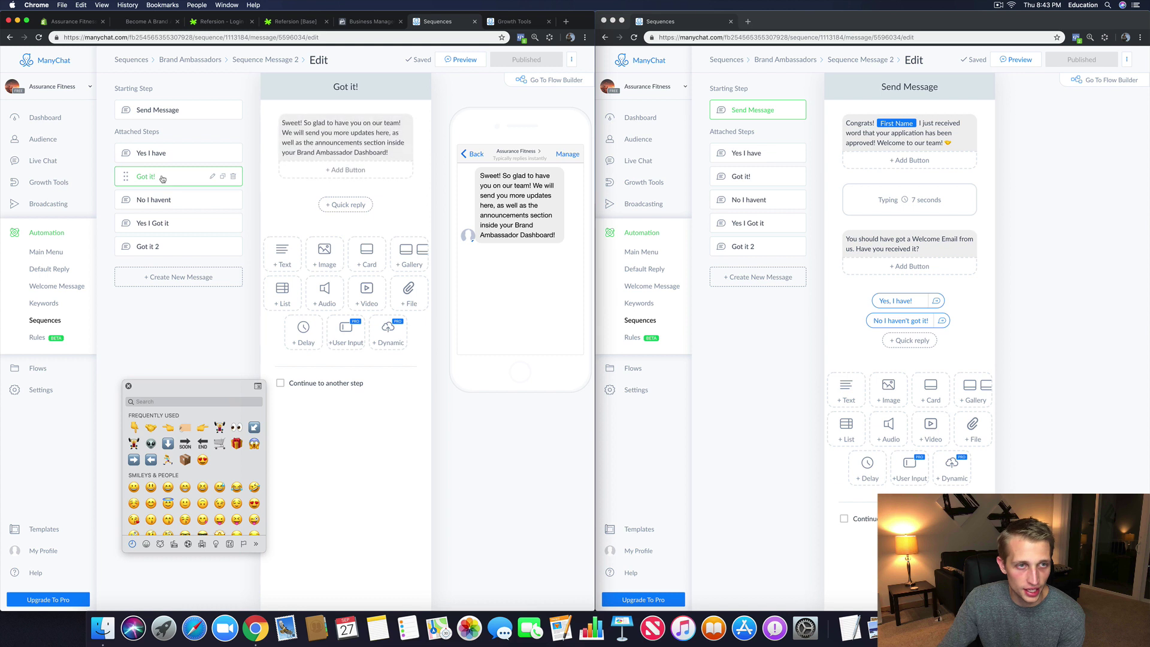
pyautogui.click(154, 110)
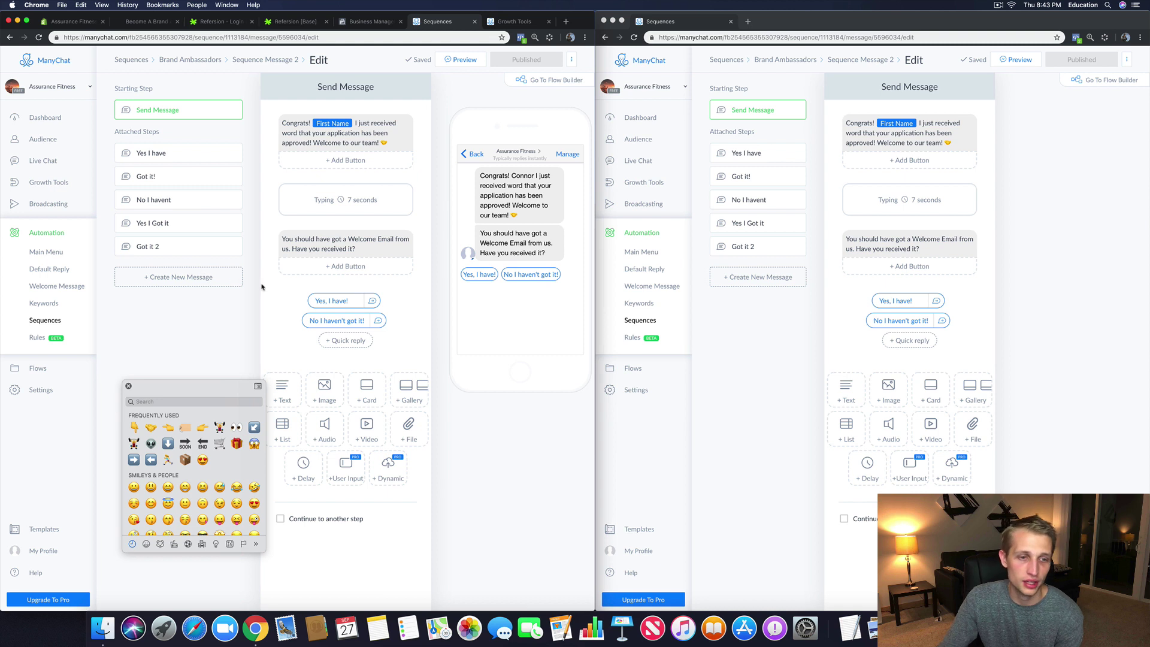
pyautogui.moveTo(213, 394); pyautogui.dragTo(198, 351)
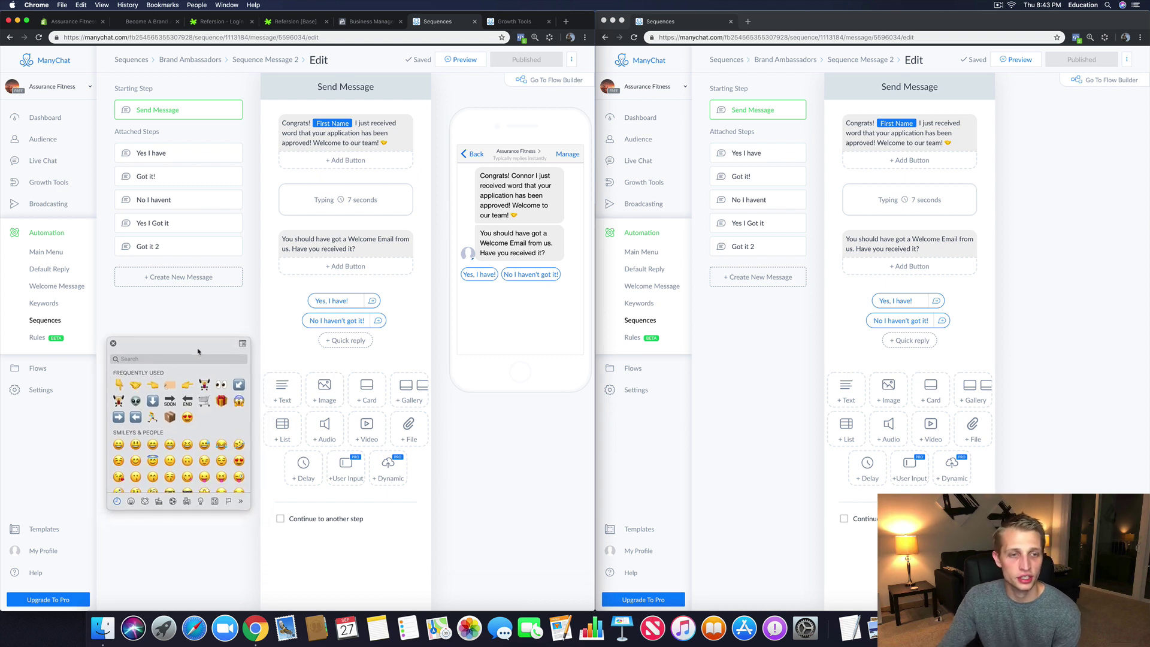
# Step: Rename "Sequence Message 2" as "Accepted! Congrats!"
pyautogui.click(270, 60)
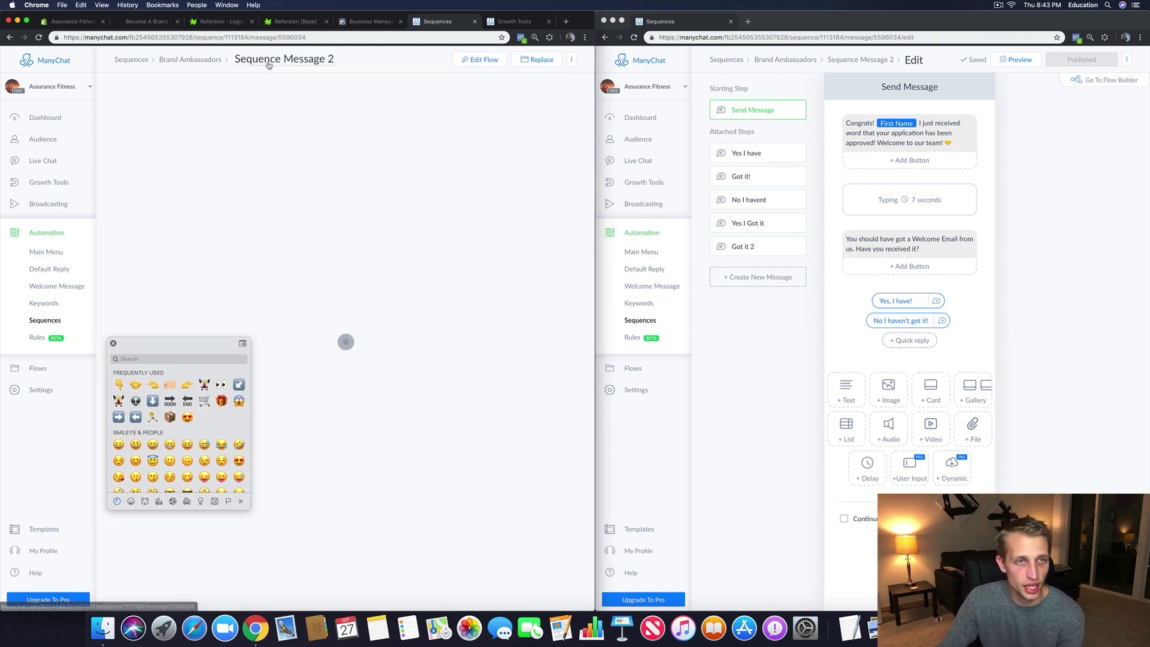
pyautogui.click(273, 61)
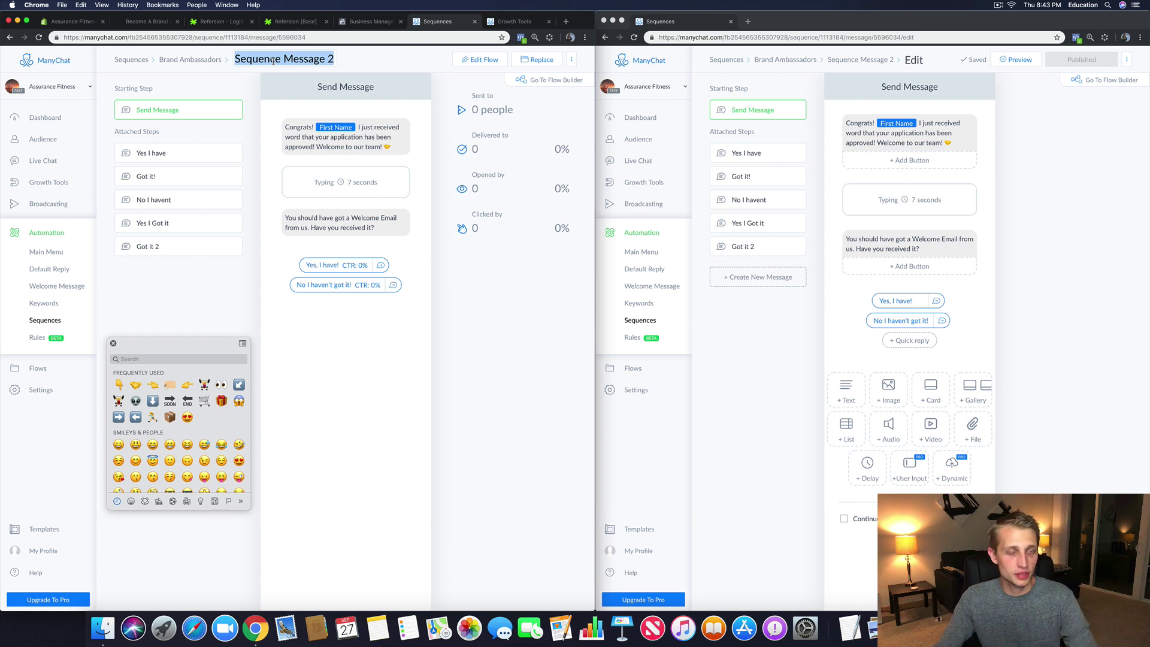
pyautogui.write('Accepted')
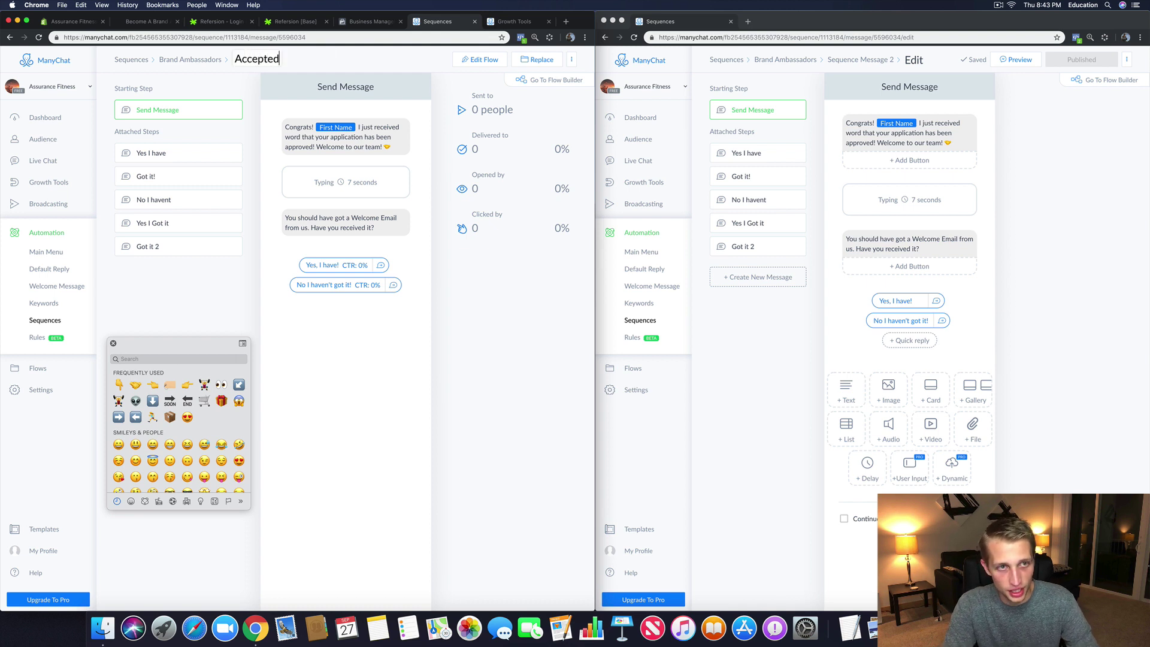
pyautogui.write('! Congrats!')
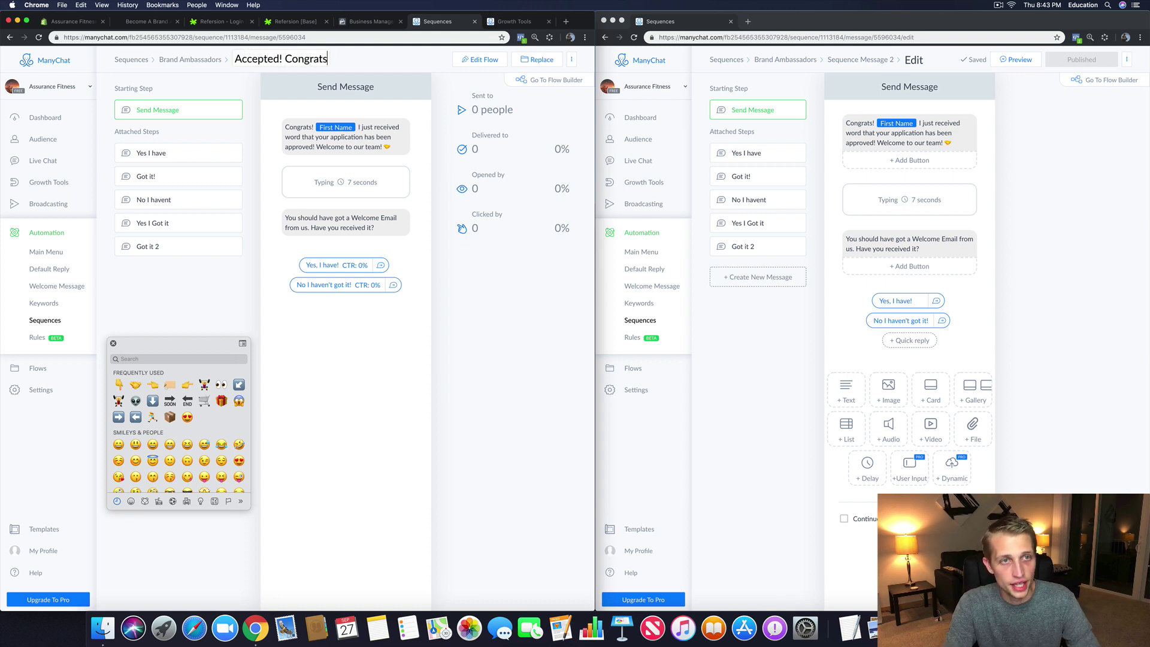
pyautogui.click(332, 265)
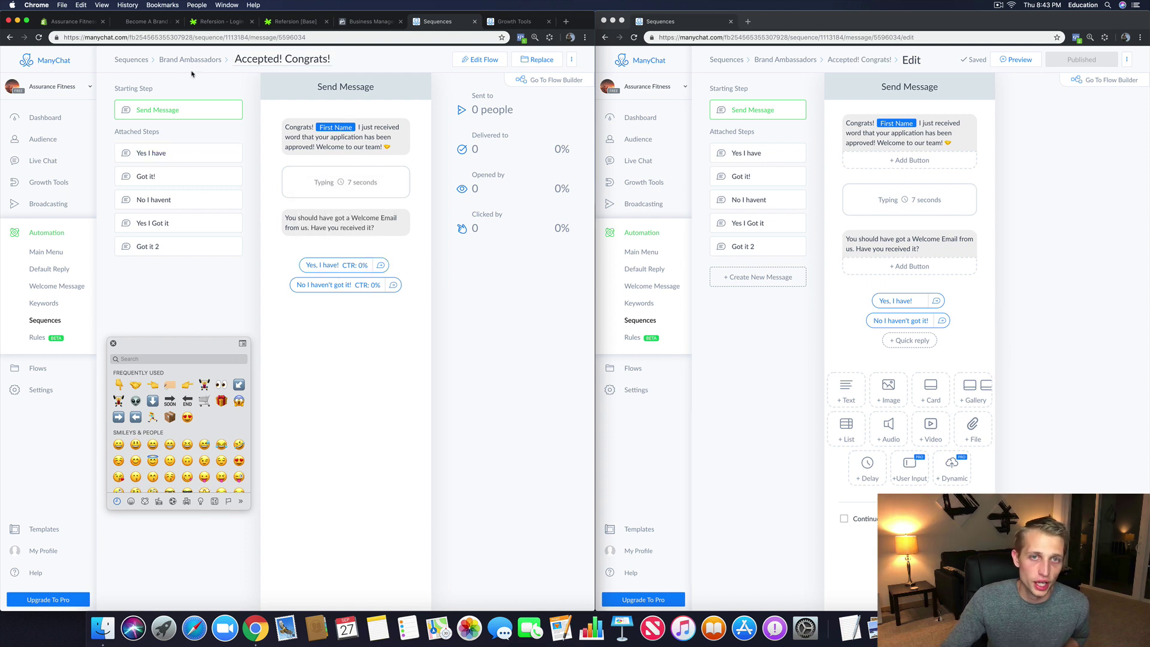
# Step: Activate "Accepted! Congrats!" in the Brand Ambassadors sequence and try to activate the empty third message
pyautogui.click(213, 62)
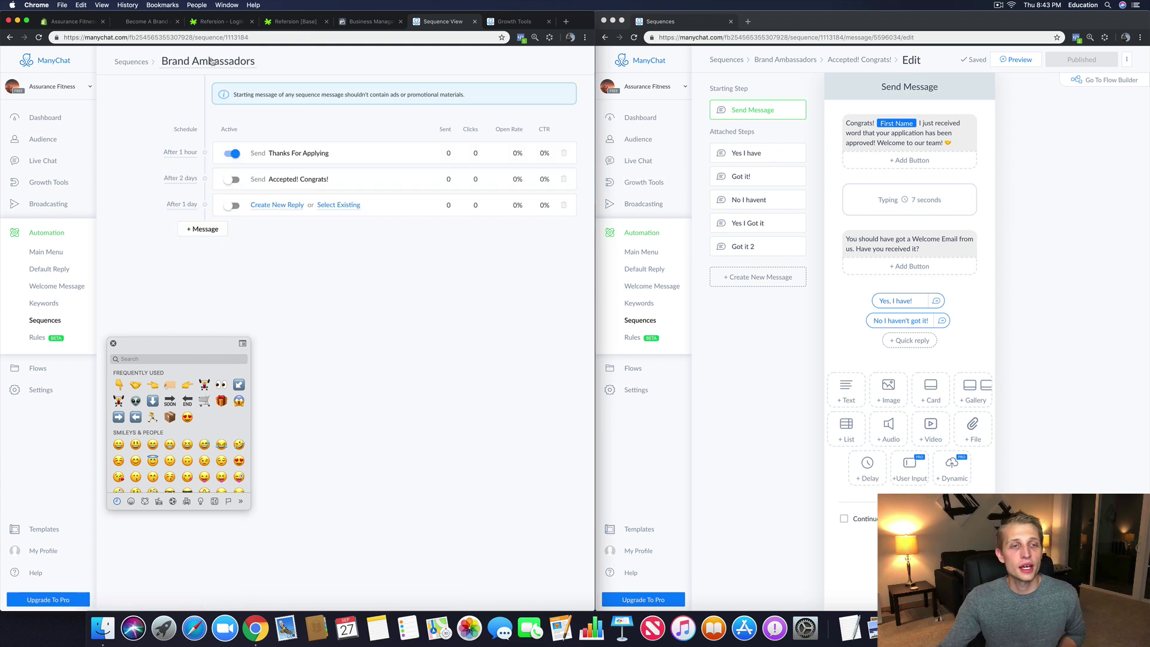
pyautogui.click(233, 180)
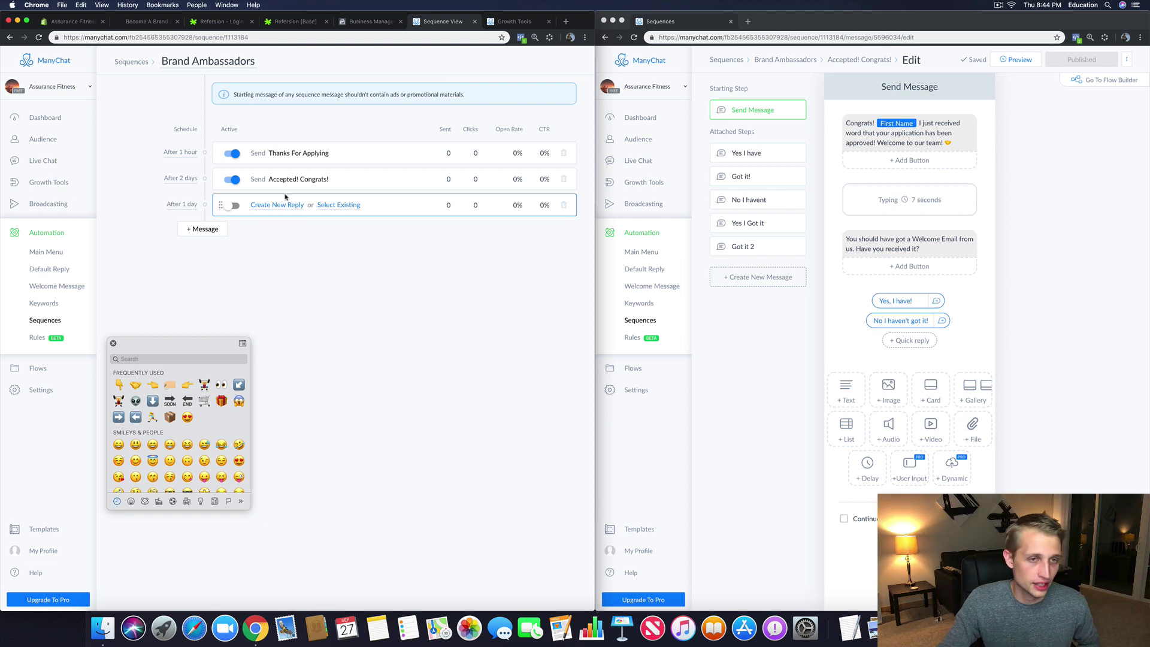
pyautogui.click(235, 207)
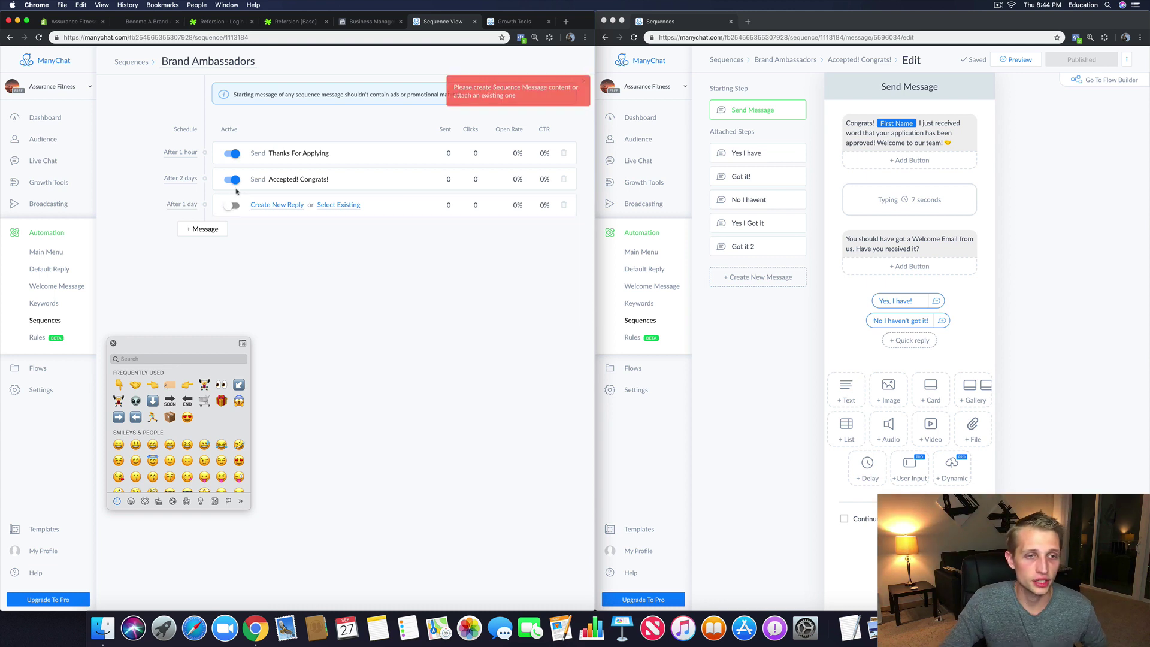
# Step: Create a new reply for the sequence's third message and insert the First Name variable at the start of its text
pyautogui.click(277, 205)
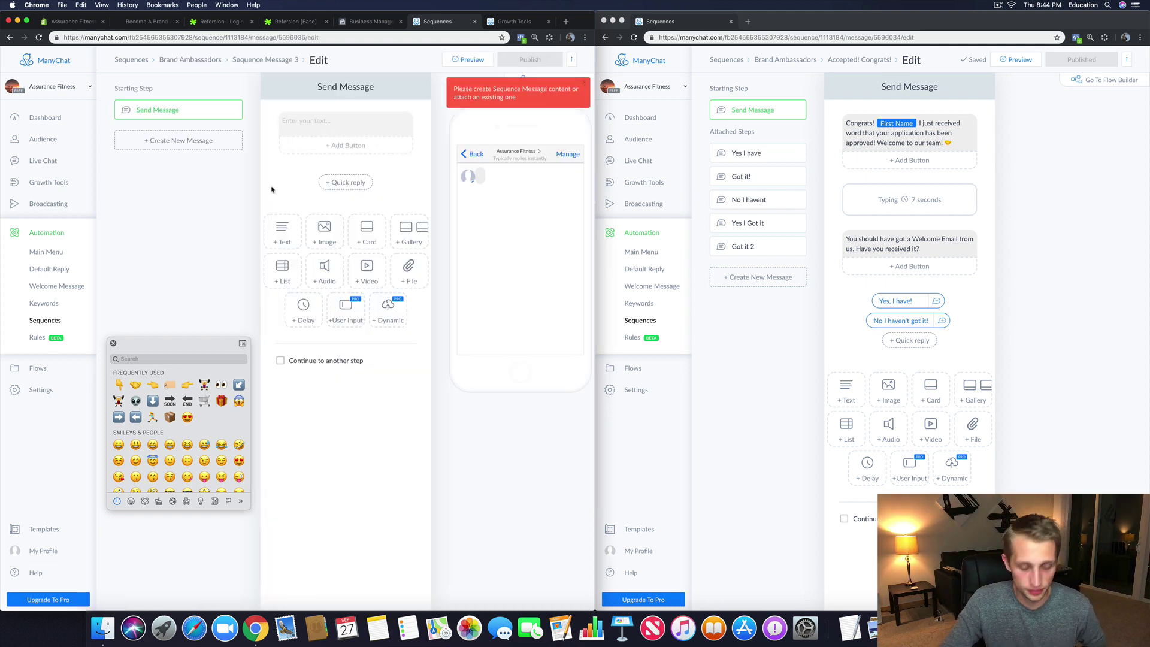
pyautogui.click(321, 132)
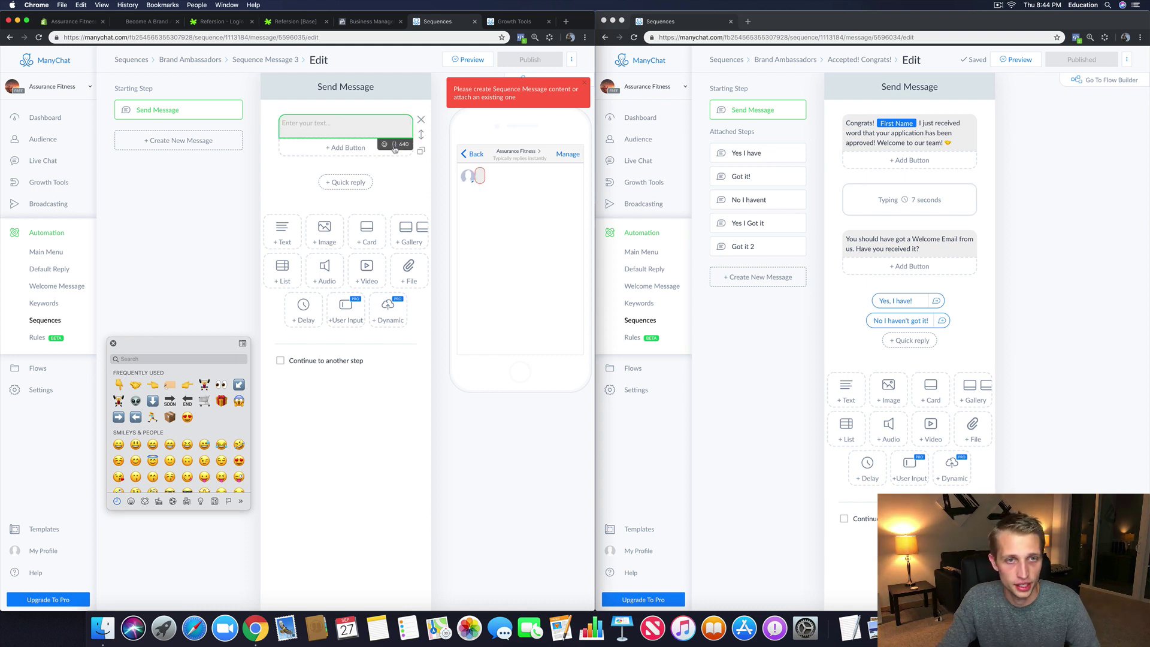
pyautogui.click(394, 144)
pyautogui.click(389, 164)
pyautogui.click(337, 138)
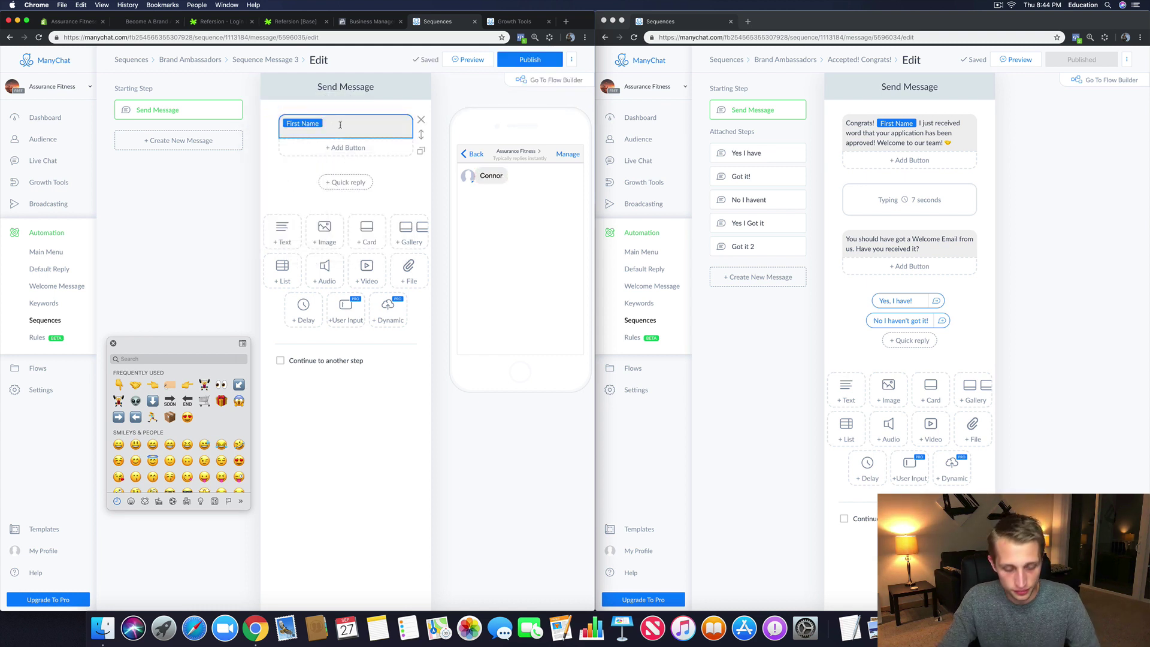
# Step: Continue the text after First Name with "don't forget to put your unique tracking discount code, and special tracking link in your bio!"
pyautogui.write('don')
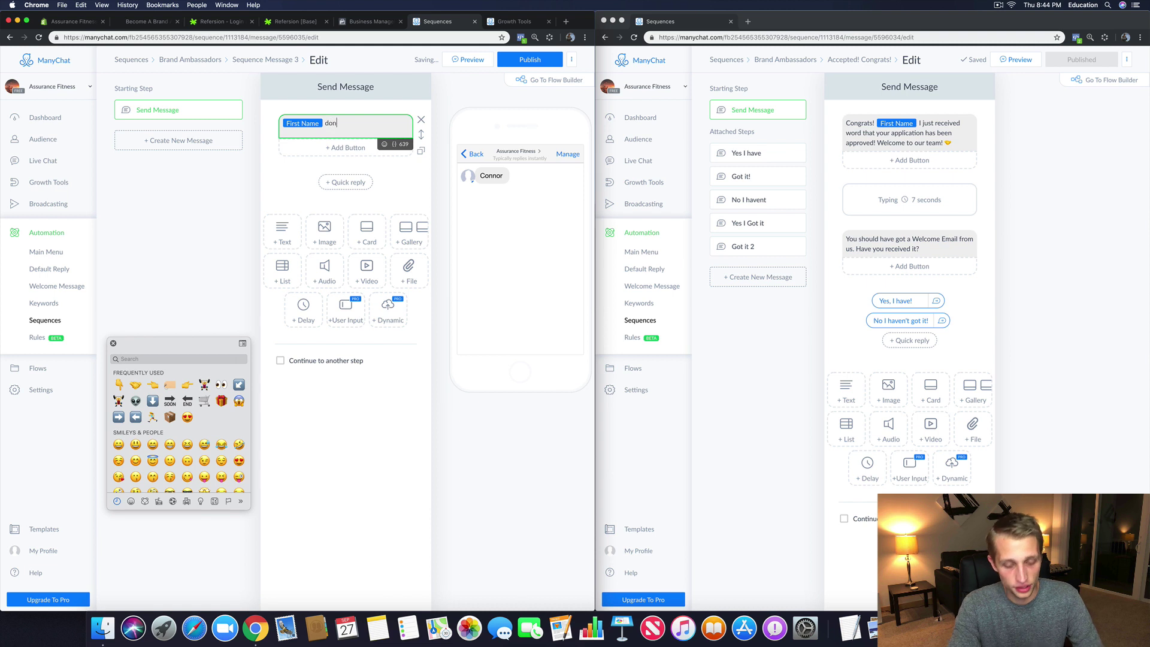
pyautogui.write("'t forget to")
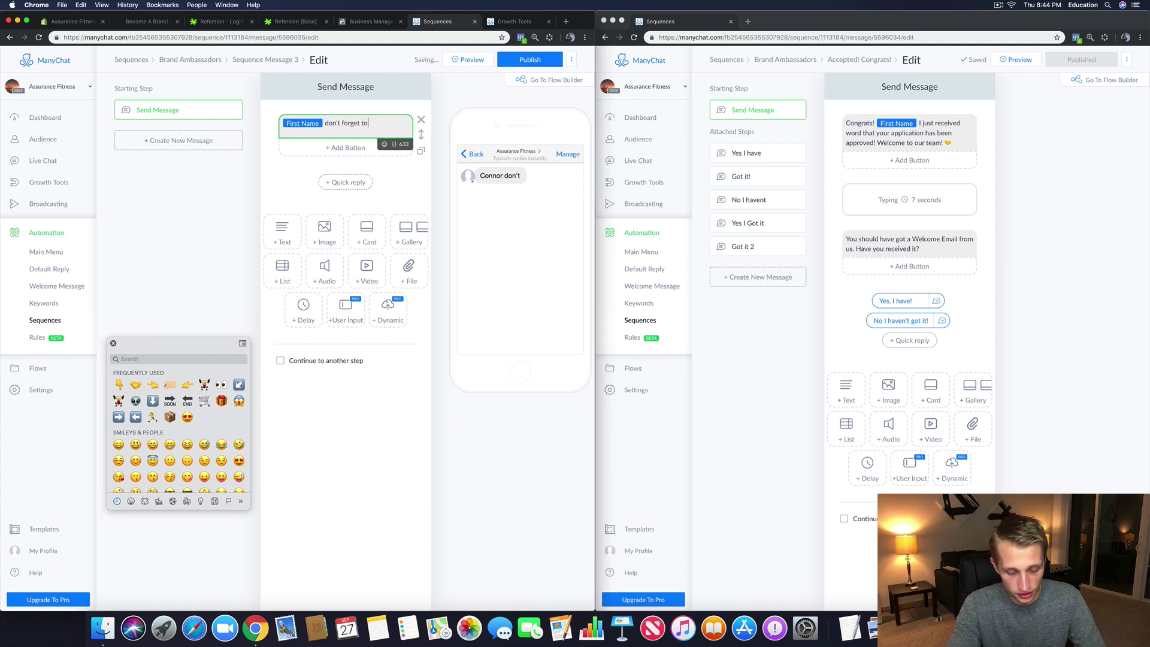
pyautogui.write(' p')
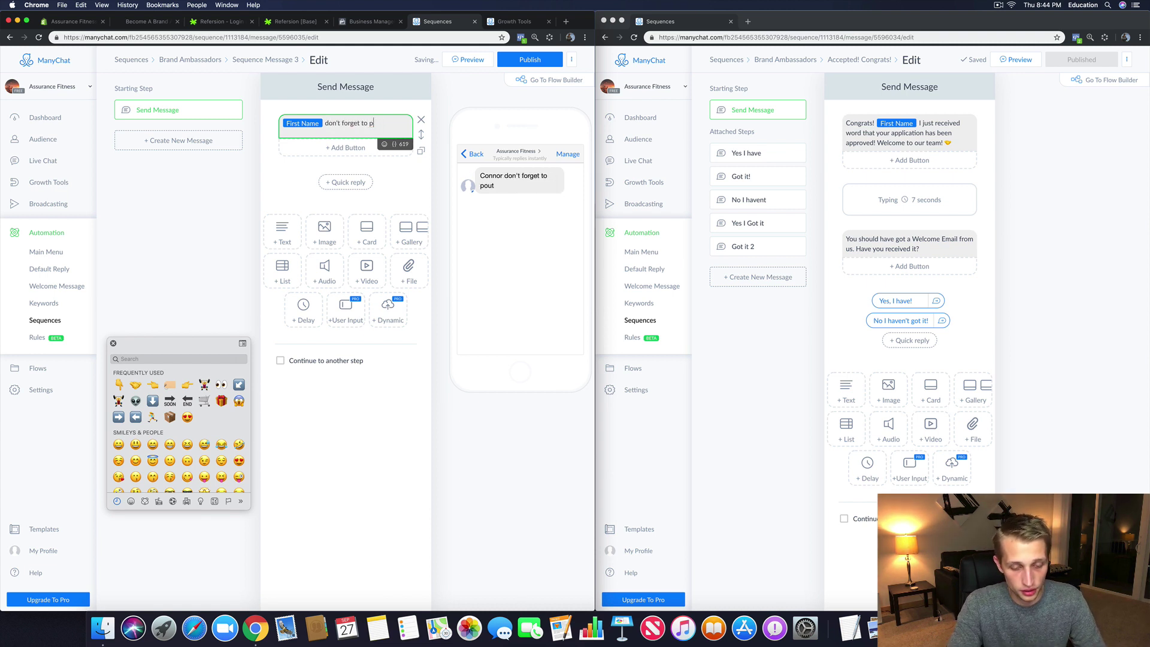
pyautogui.write('ut yo')
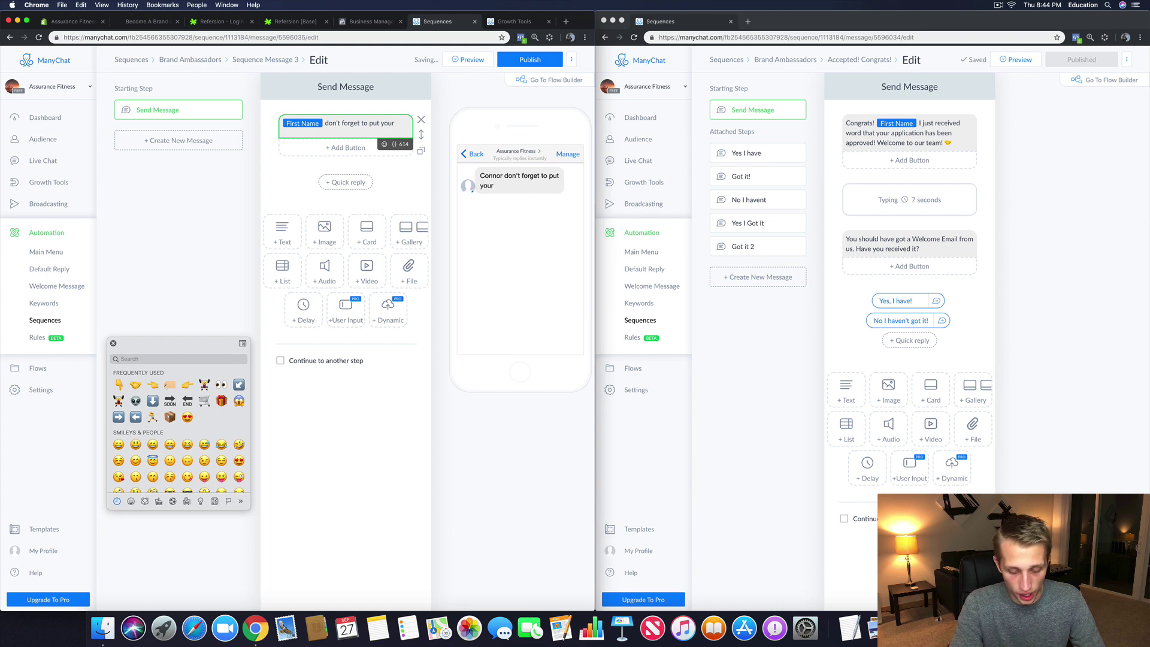
pyautogui.write('ur ')
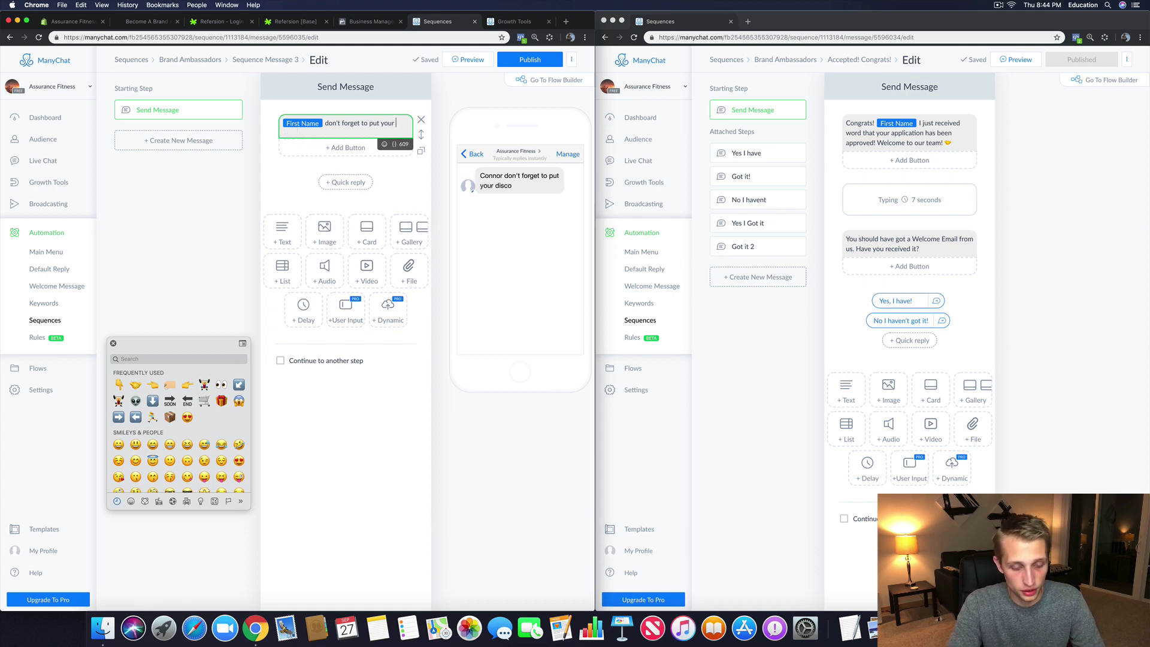
pyautogui.write('unique track discount')
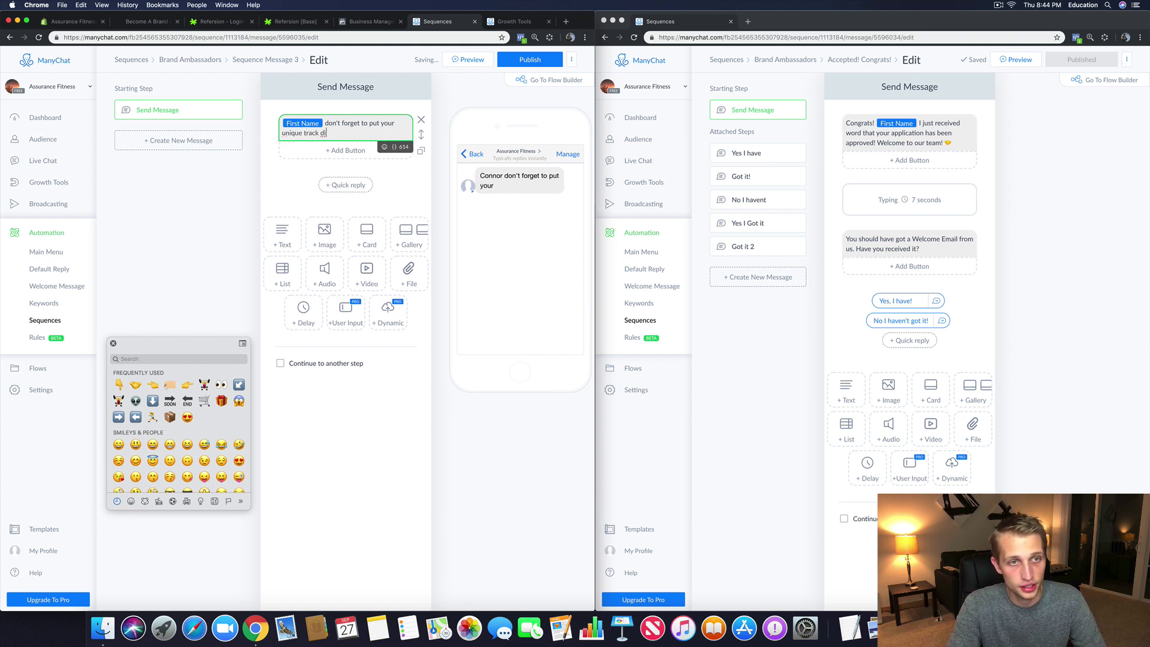
pyautogui.click(320, 133)
pyautogui.write('ing')
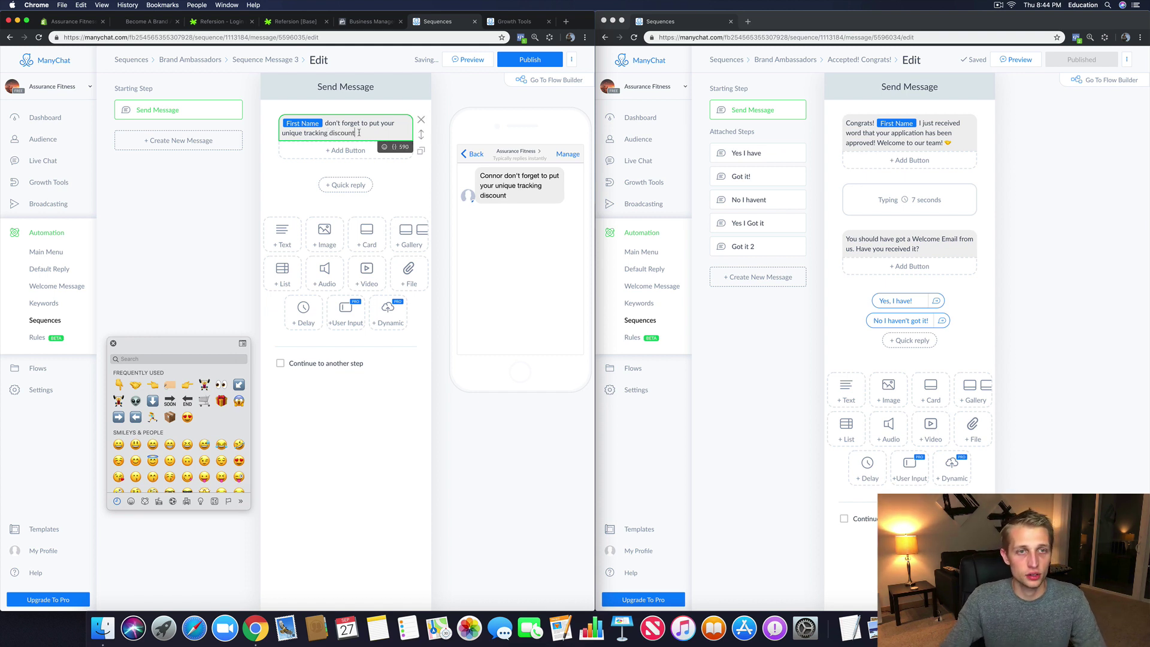
pyautogui.write(' discount code')
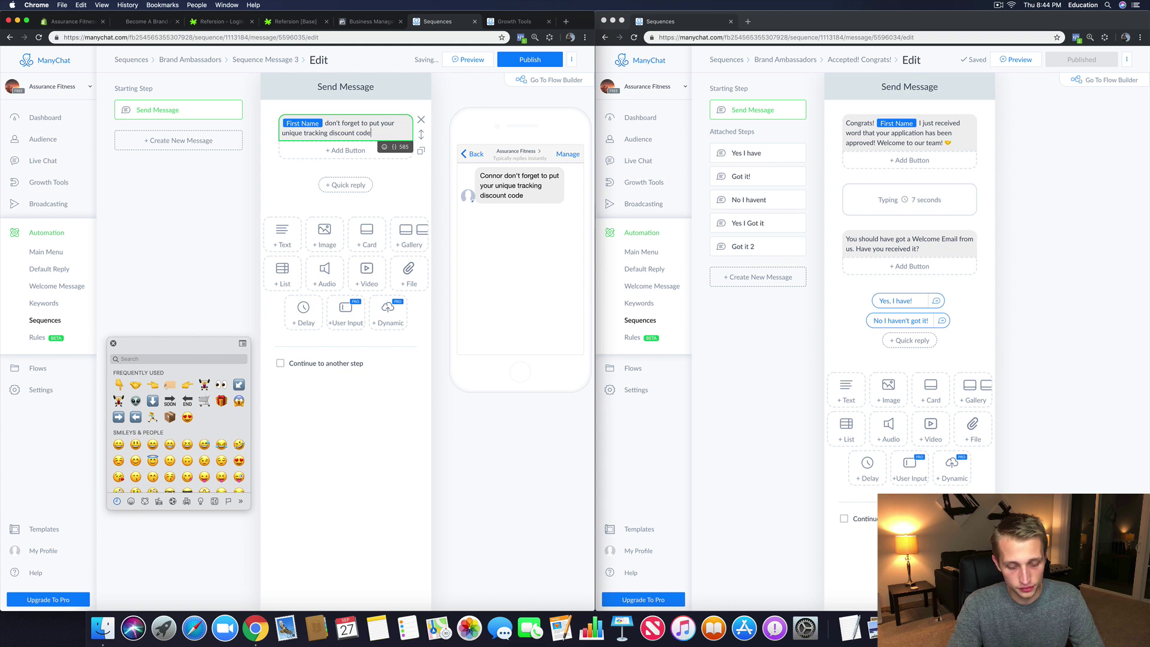
pyautogui.write(', and spe')
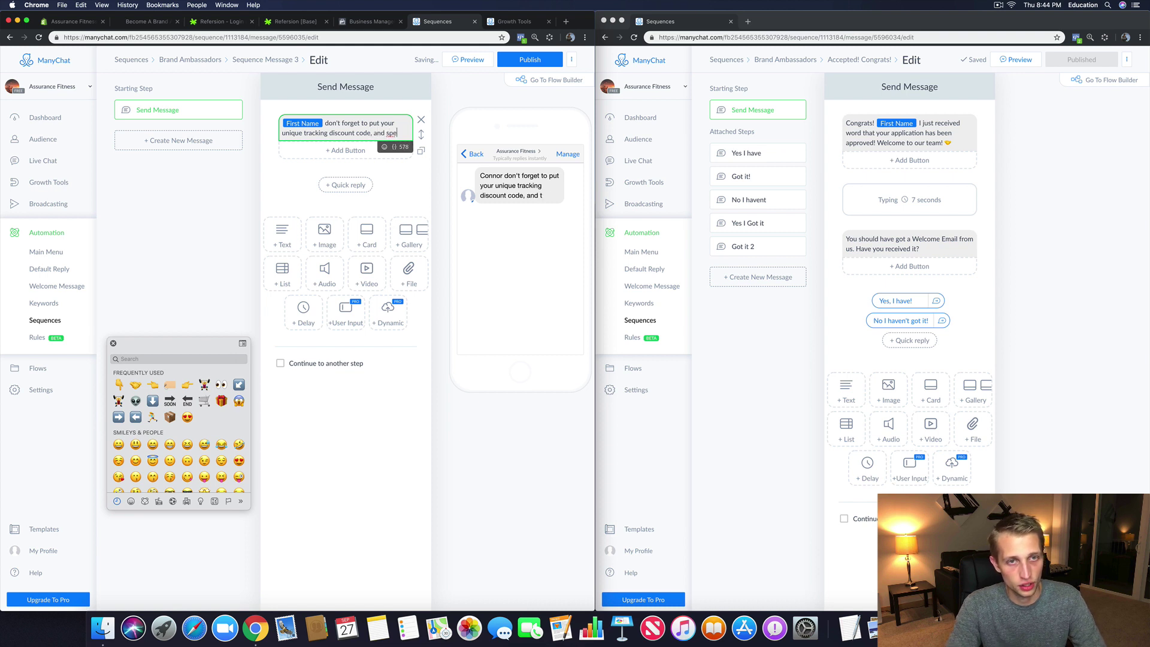
pyautogui.write('cial tracking link ')
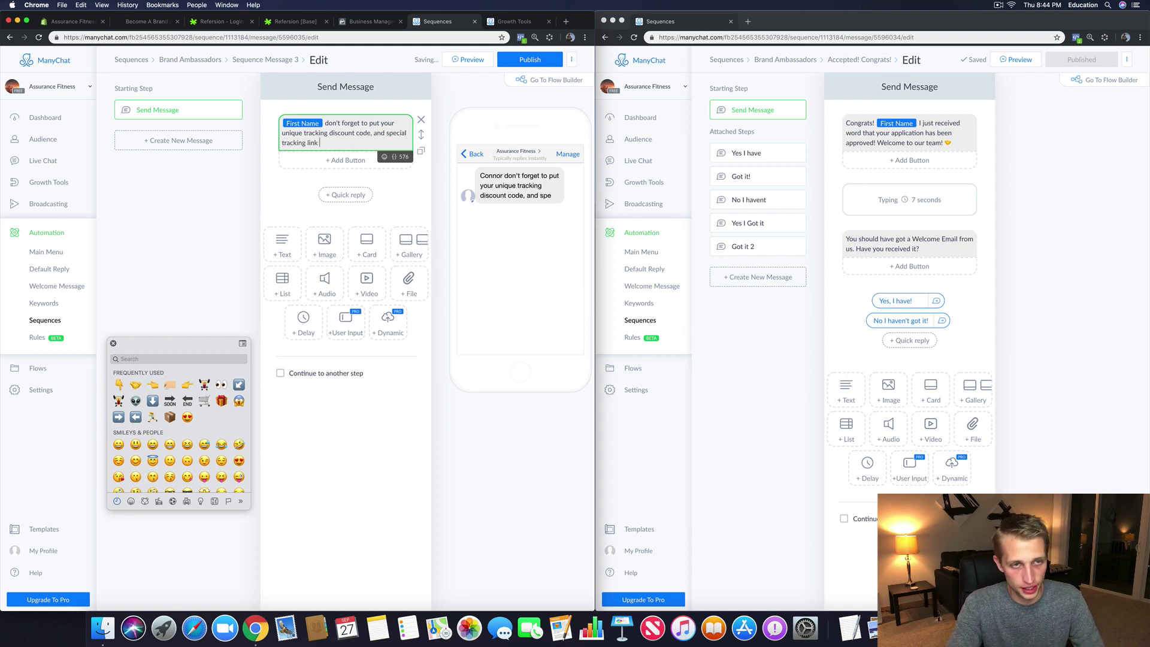
pyautogui.write('in your bi')
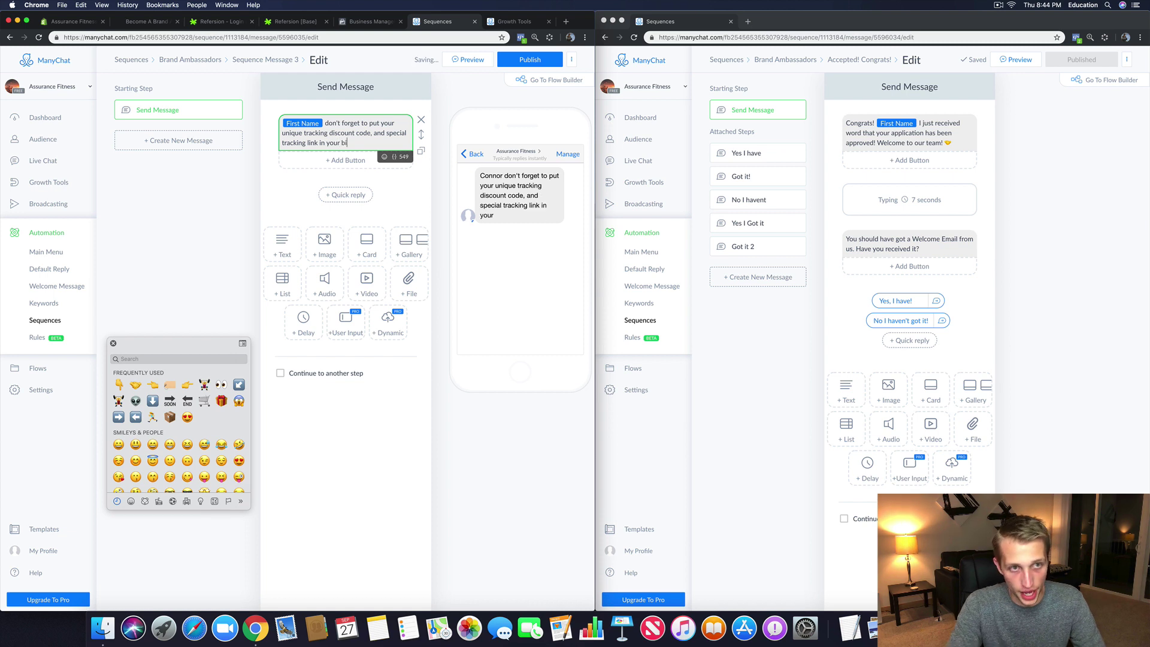
pyautogui.write('o!')
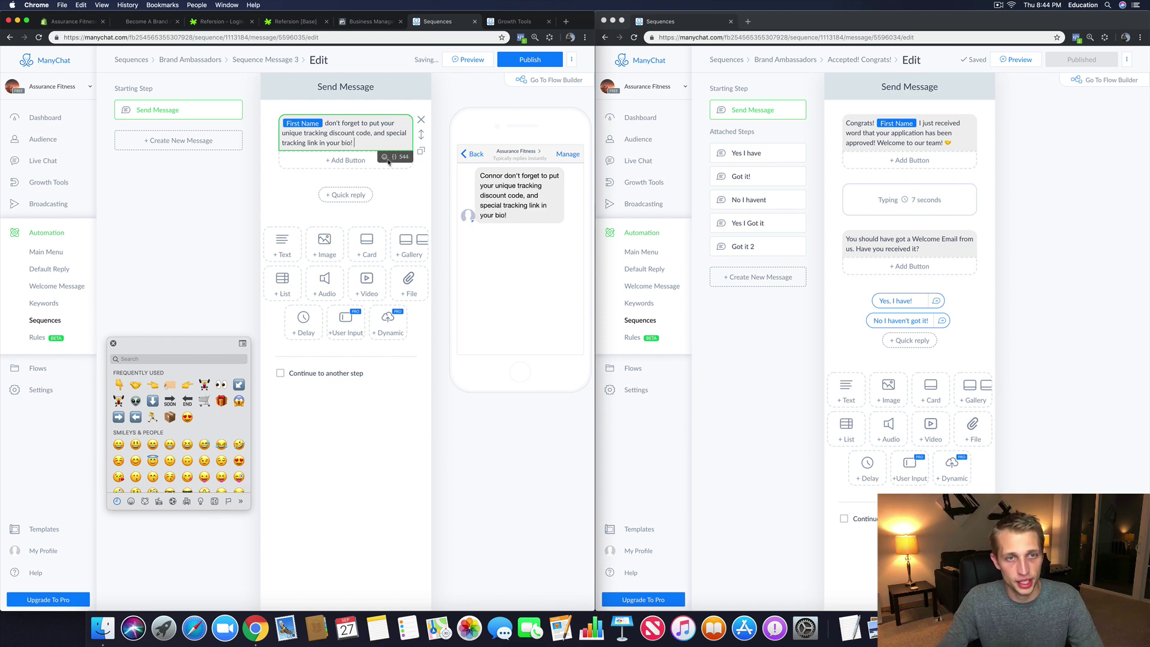
# Step: Append the phone-with-arrow emoji to the bio reminder text and add a 5-second typing delay below it
pyautogui.click(384, 157)
pyautogui.click(364, 207)
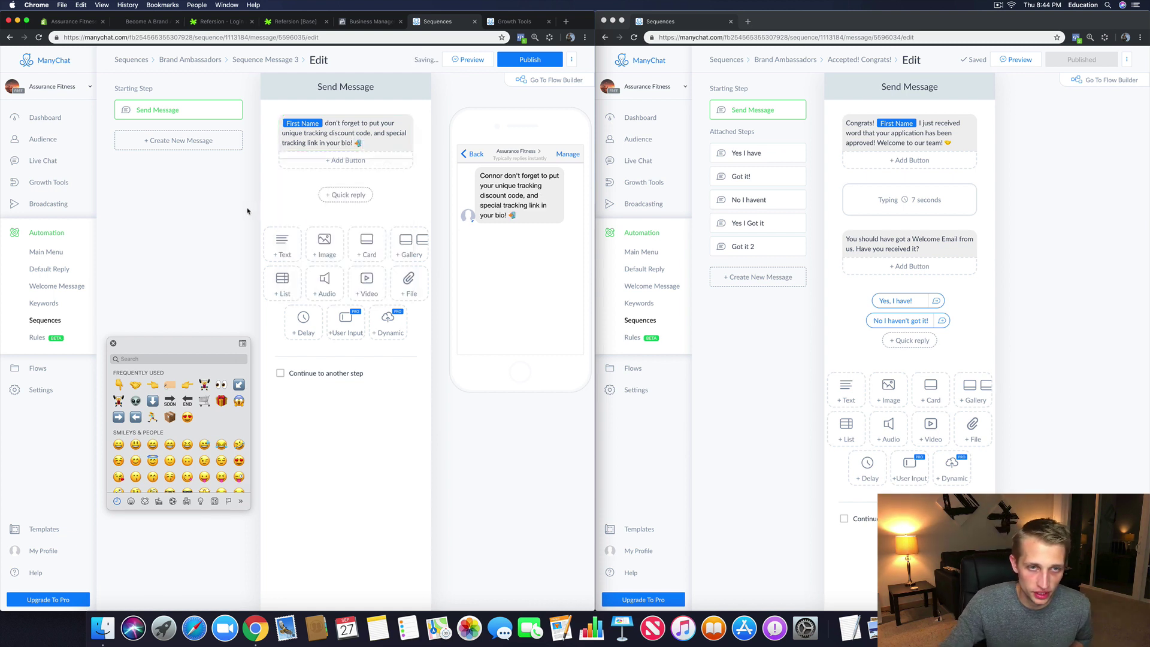
pyautogui.click(247, 211)
pyautogui.click(304, 322)
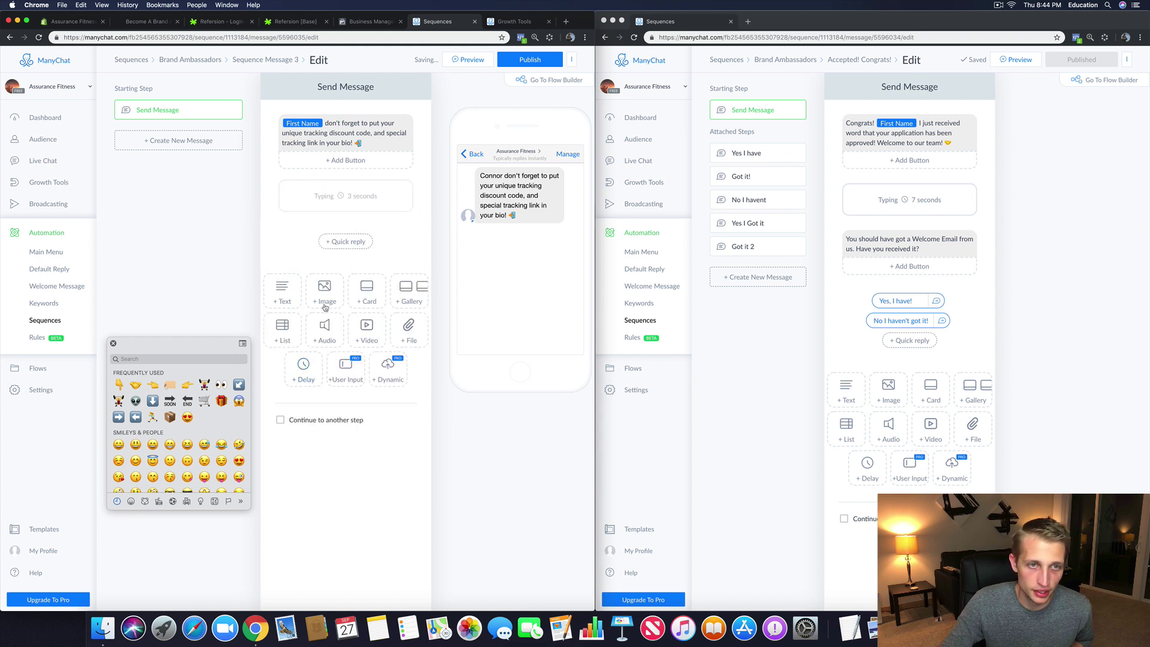
pyautogui.click(362, 200)
pyautogui.write('5')
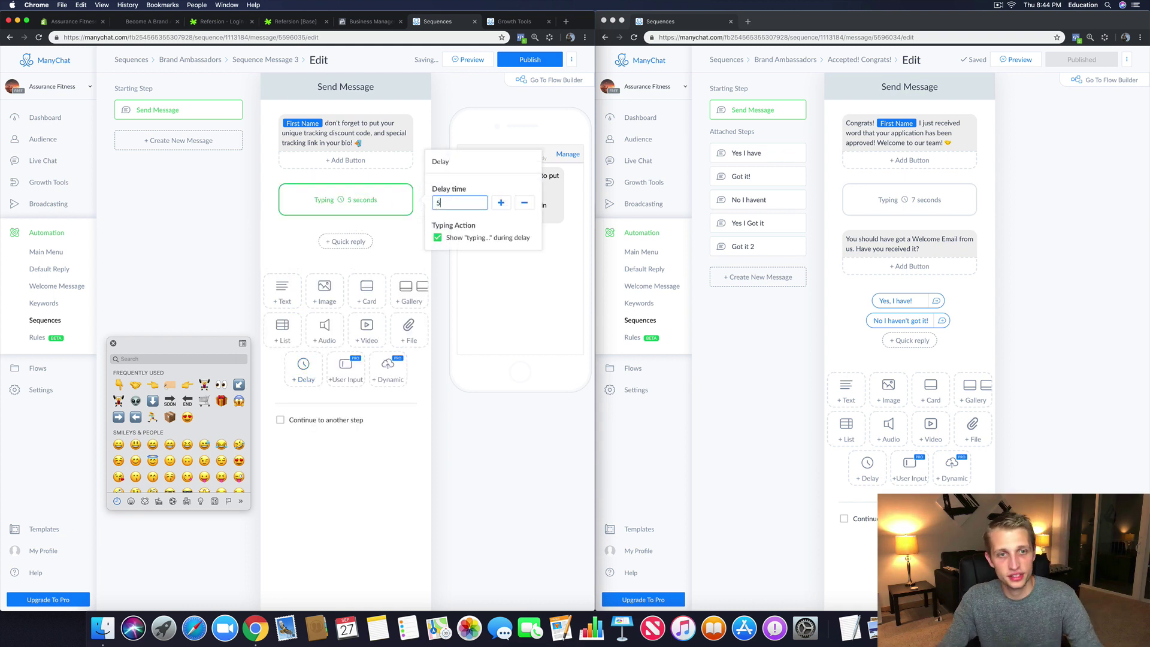
# Step: Add a text block reading "Whenever a friend, family member, or follower visits your link they will be tracked for 30 days"
pyautogui.click(281, 293)
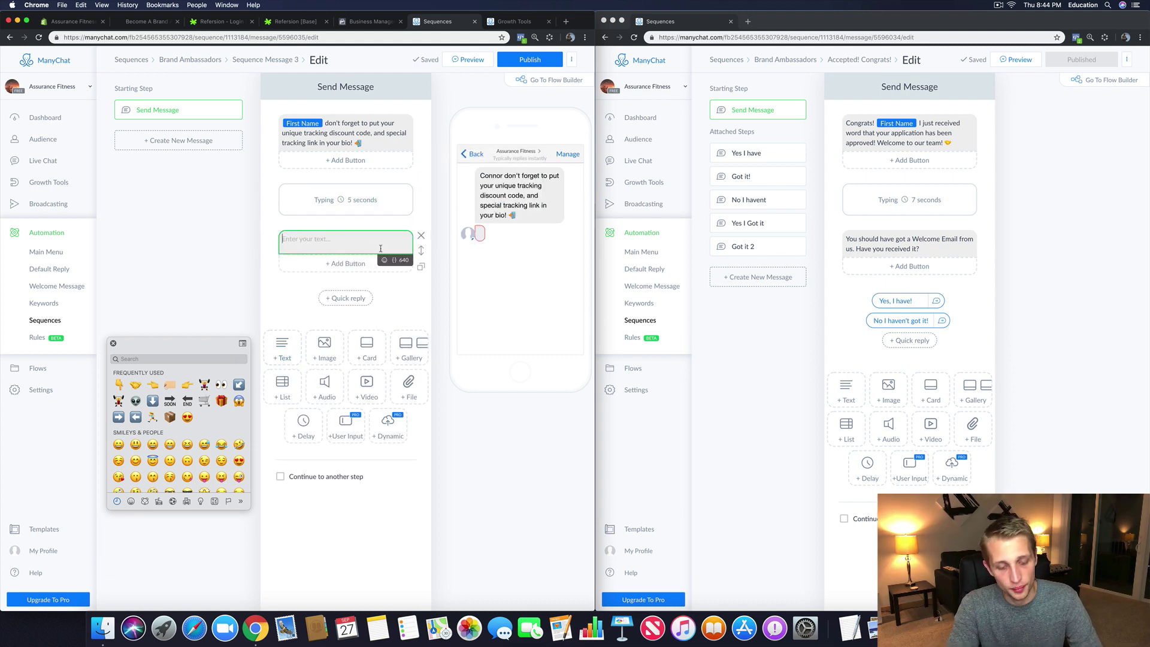
pyautogui.write('Whenever ')
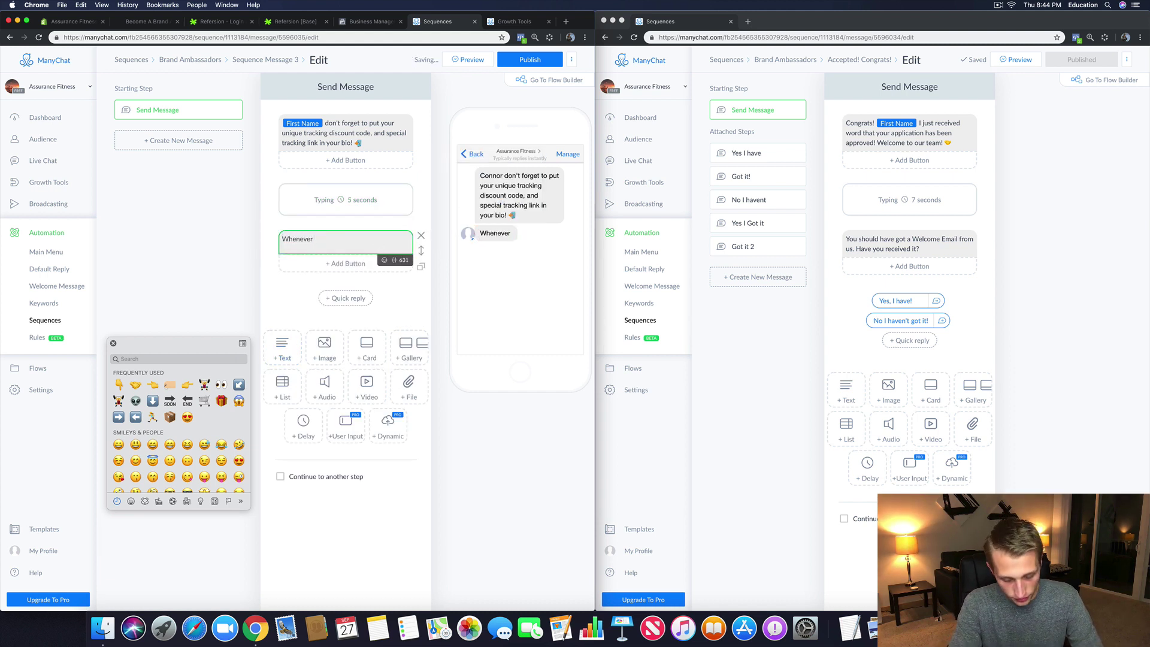
pyautogui.write('a frien')
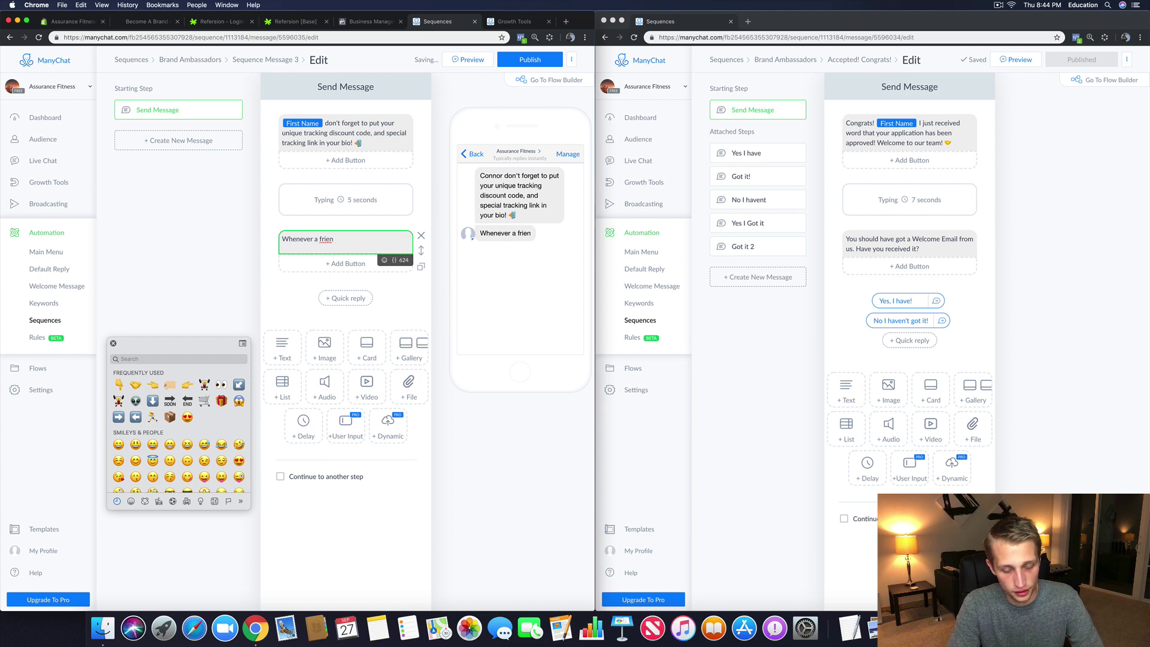
pyautogui.write('d, famil')
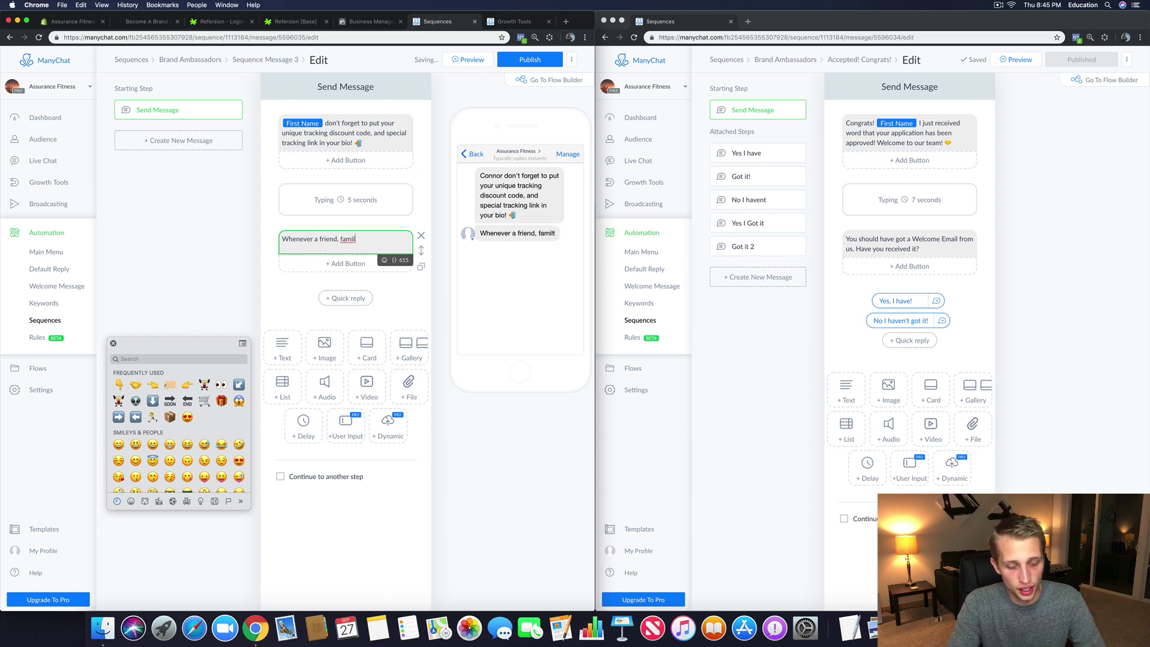
pyautogui.write('ty member, or foll')
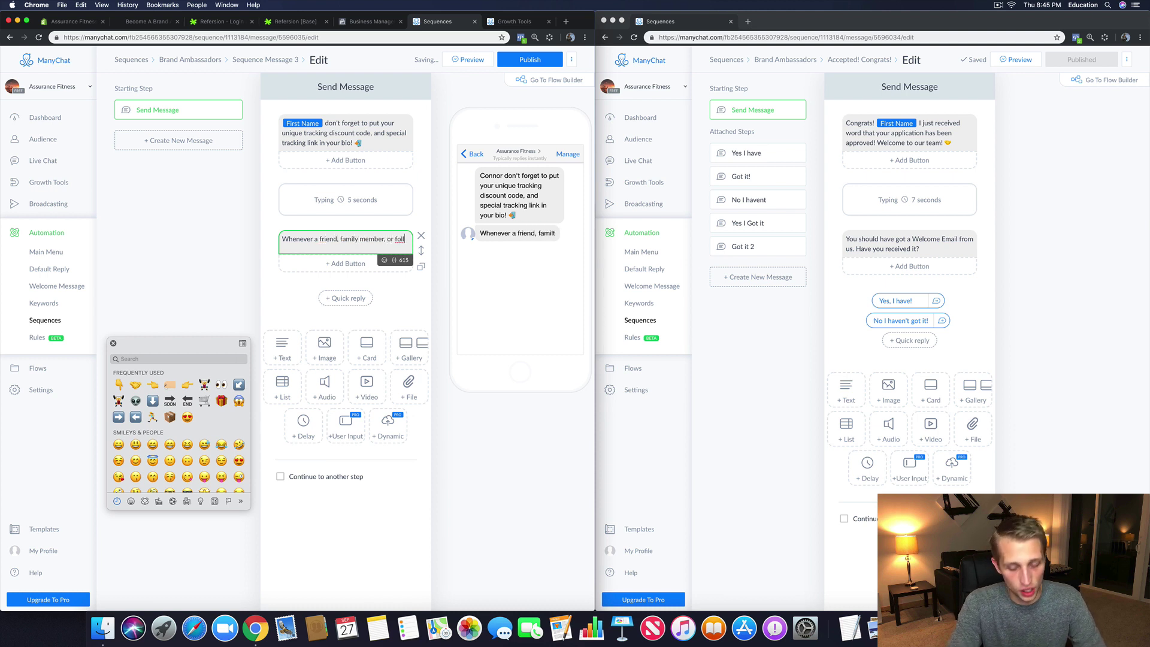
pyautogui.write('ower visits ')
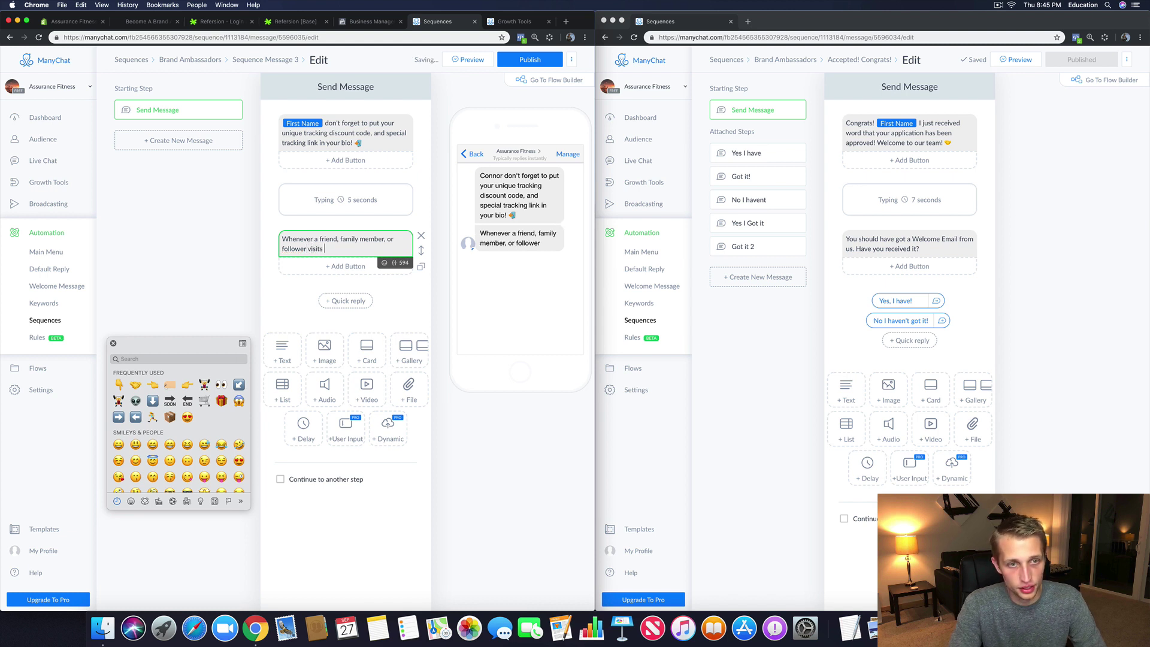
pyautogui.write('your link theuy')
pyautogui.press('BackSpace')
pyautogui.press('BackSpace')
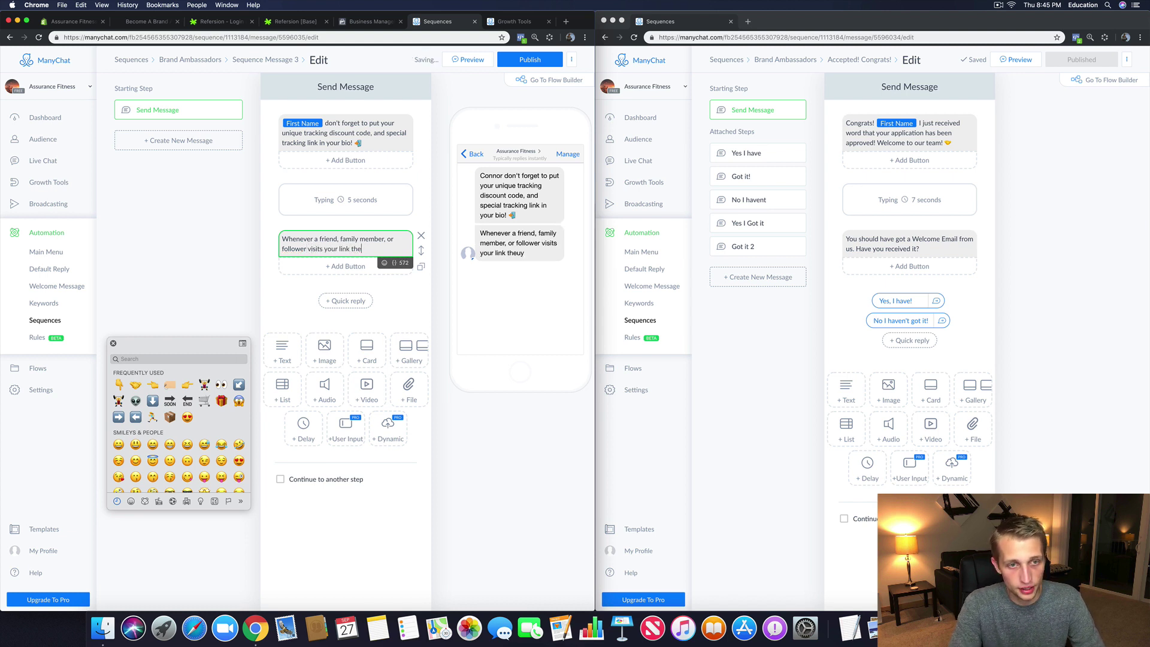
pyautogui.write('y will be track')
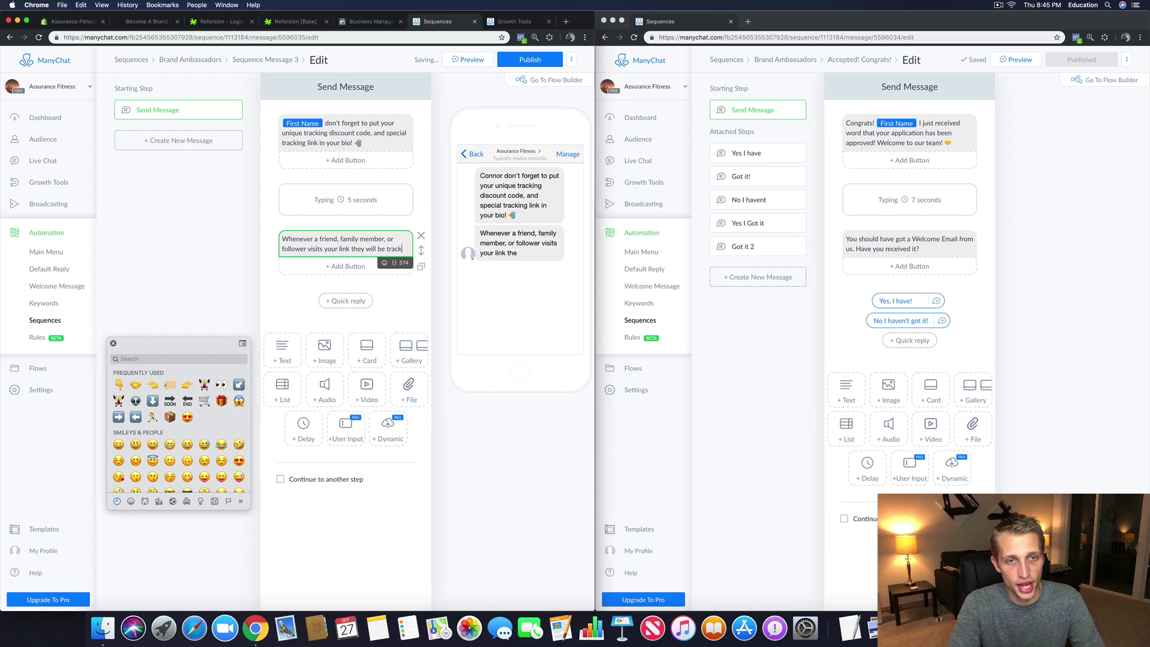
pyautogui.write('ed for 30 days')
pyautogui.press('Return')
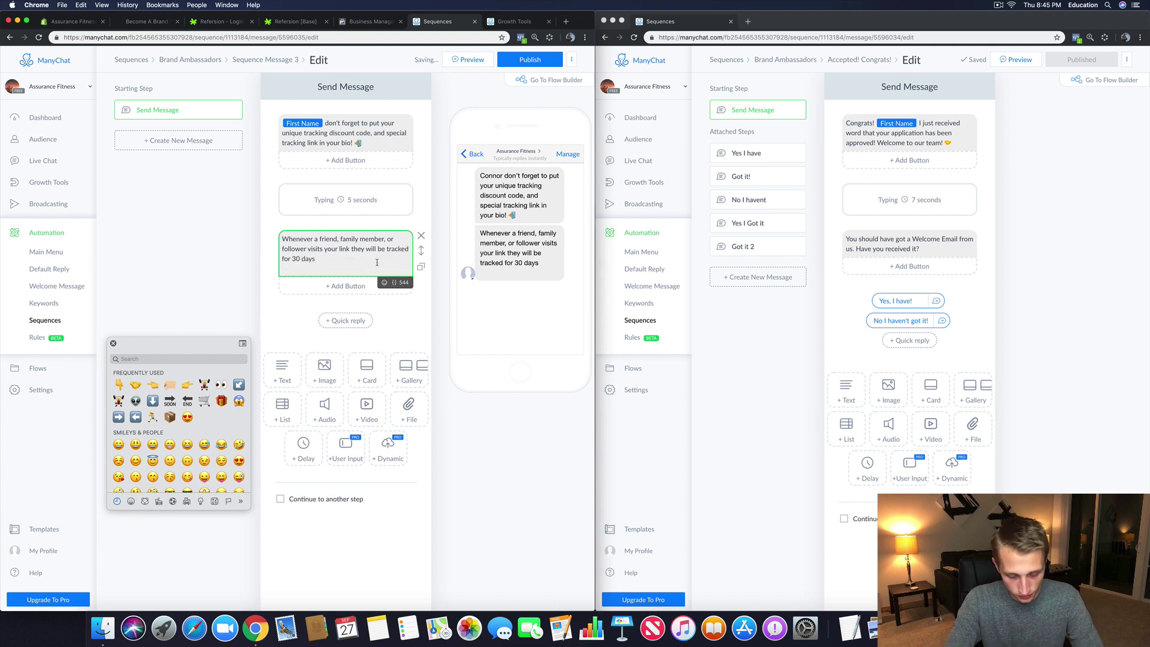
# Step: Continue the tracking text after "30 days" with "! All purchase they make,"
pyautogui.write('! Any')
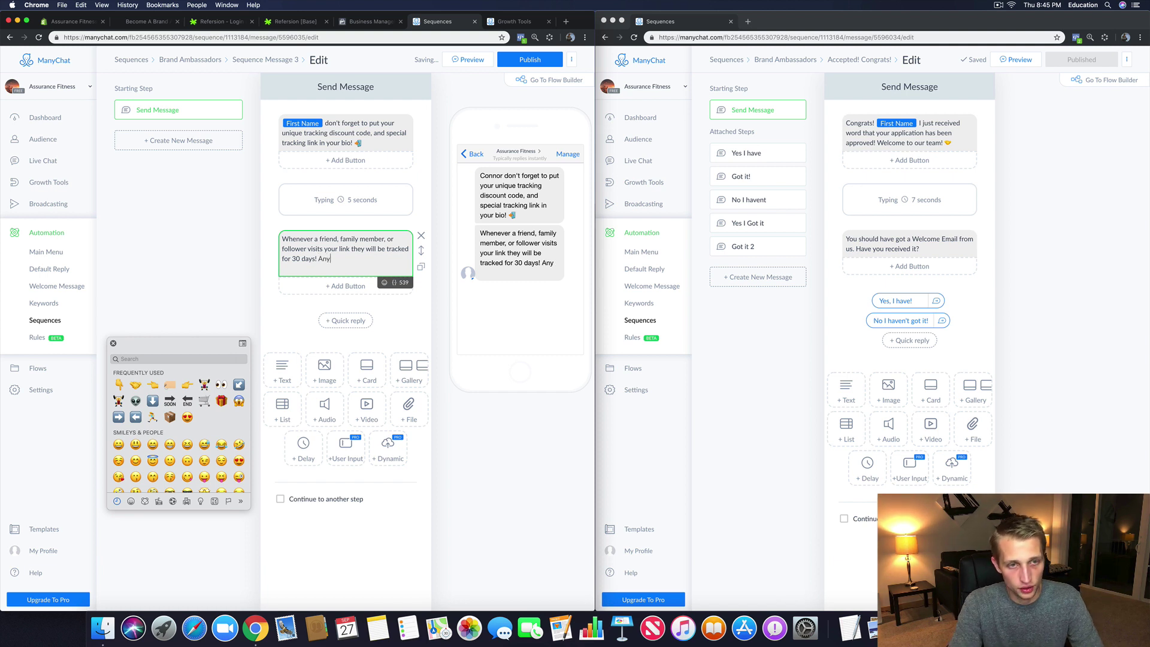
pyautogui.press('BackSpace')
pyautogui.press('BackSpace')
pyautogui.write('ll sa')
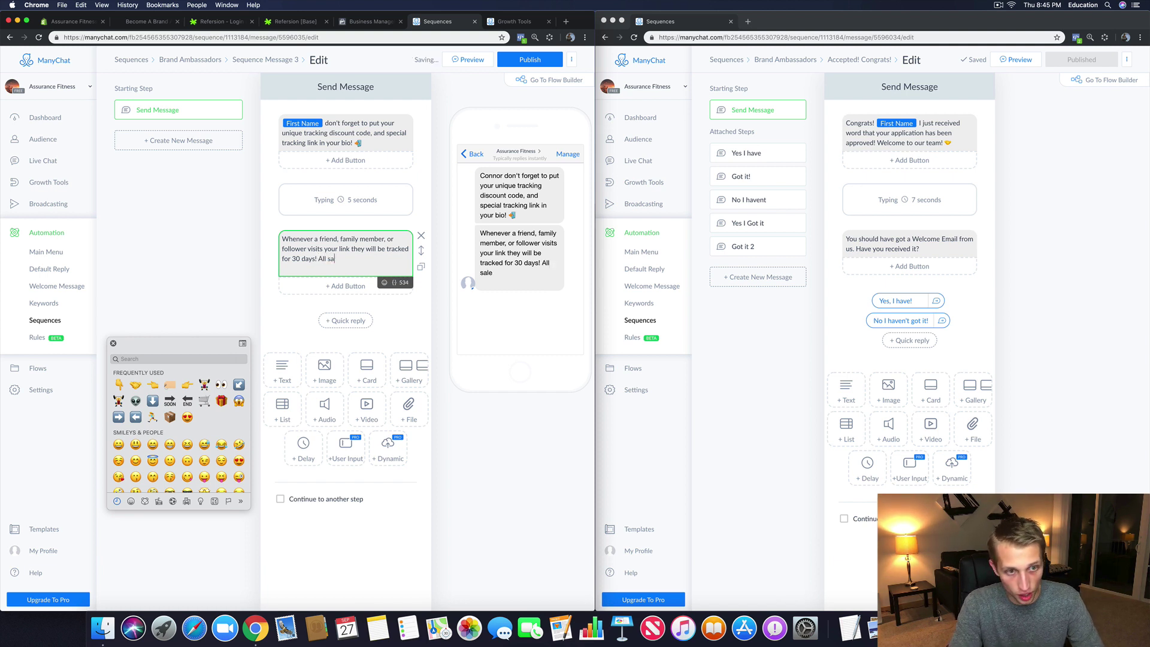
pyautogui.press('BackSpace')
pyautogui.press('BackSpace')
pyautogui.write('purchas')
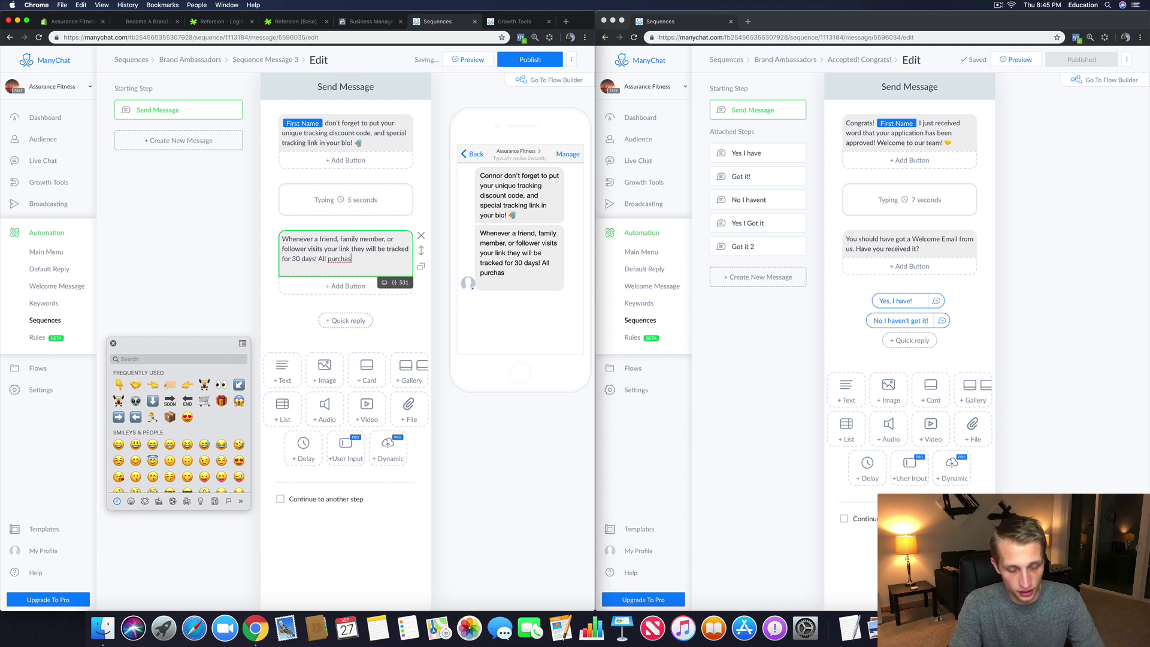
pyautogui.write('e they make, ')
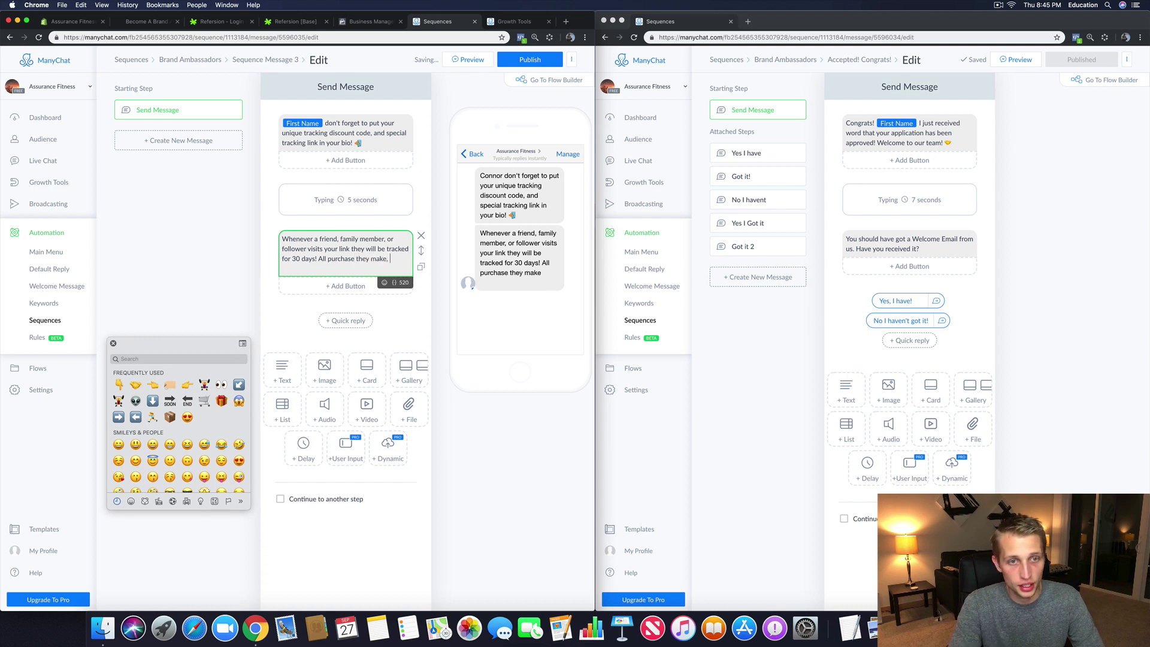
# Step: Complete the sentence about purchases with "during this time period, you earn 20%!"
pyautogui.write('during this time ')
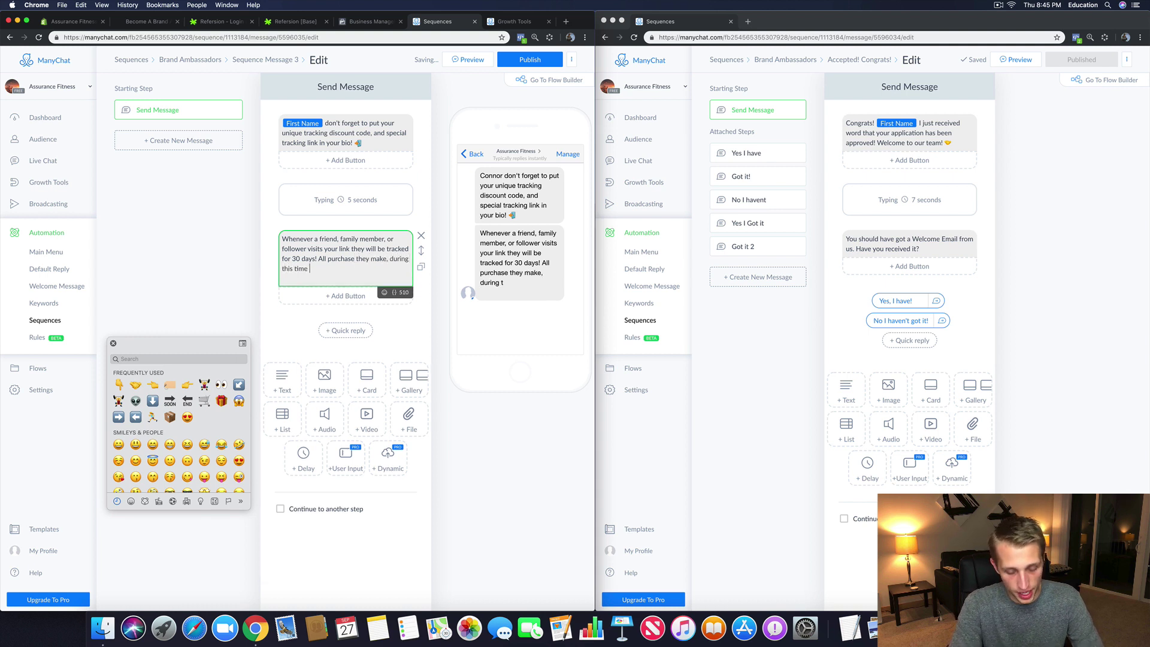
pyautogui.write('frame')
pyautogui.press('BackSpace')
pyautogui.press('BackSpace')
pyautogui.press('BackSpace')
pyautogui.press('BackSpace')
pyautogui.press('BackSpace')
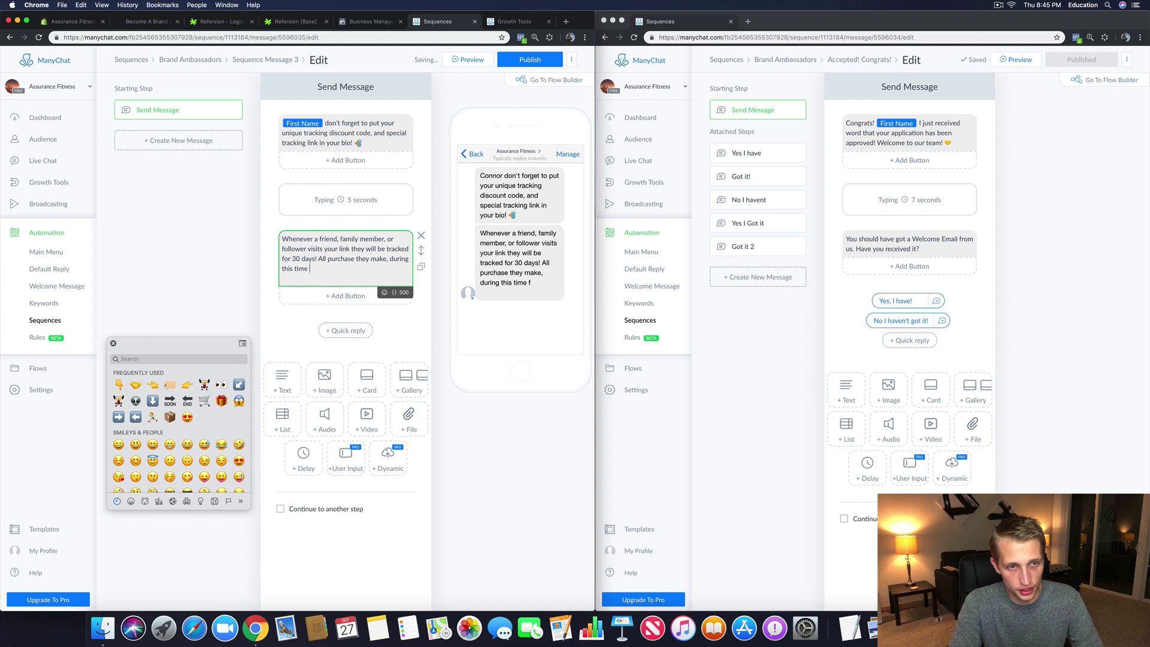
pyautogui.write('period,')
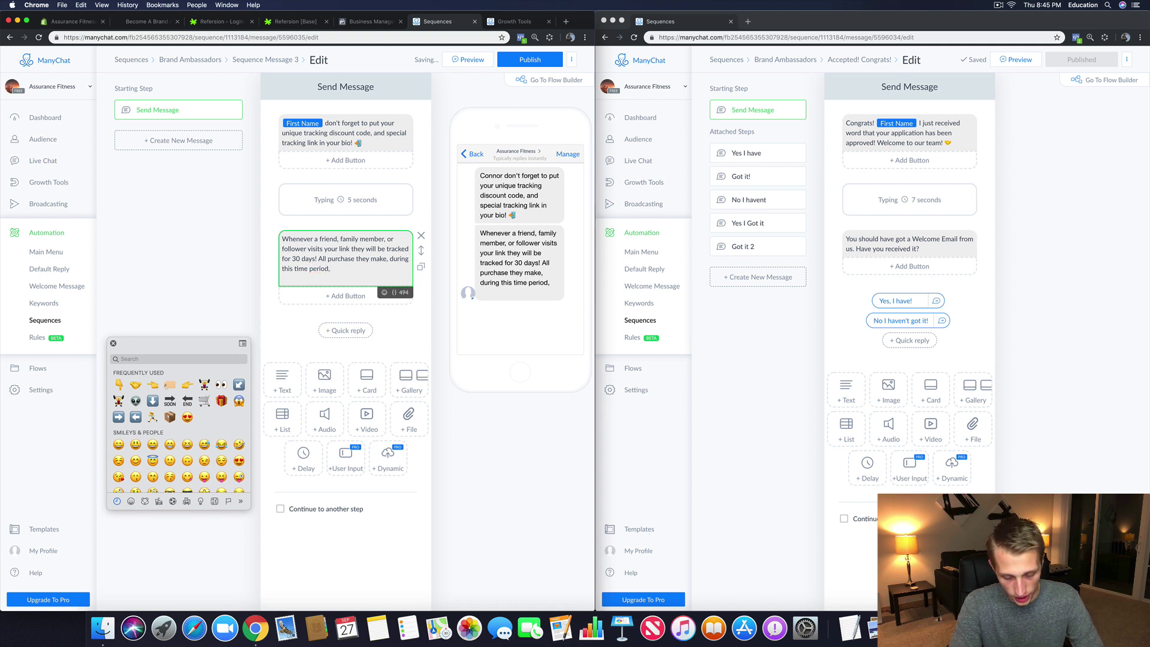
pyautogui.write(' you e')
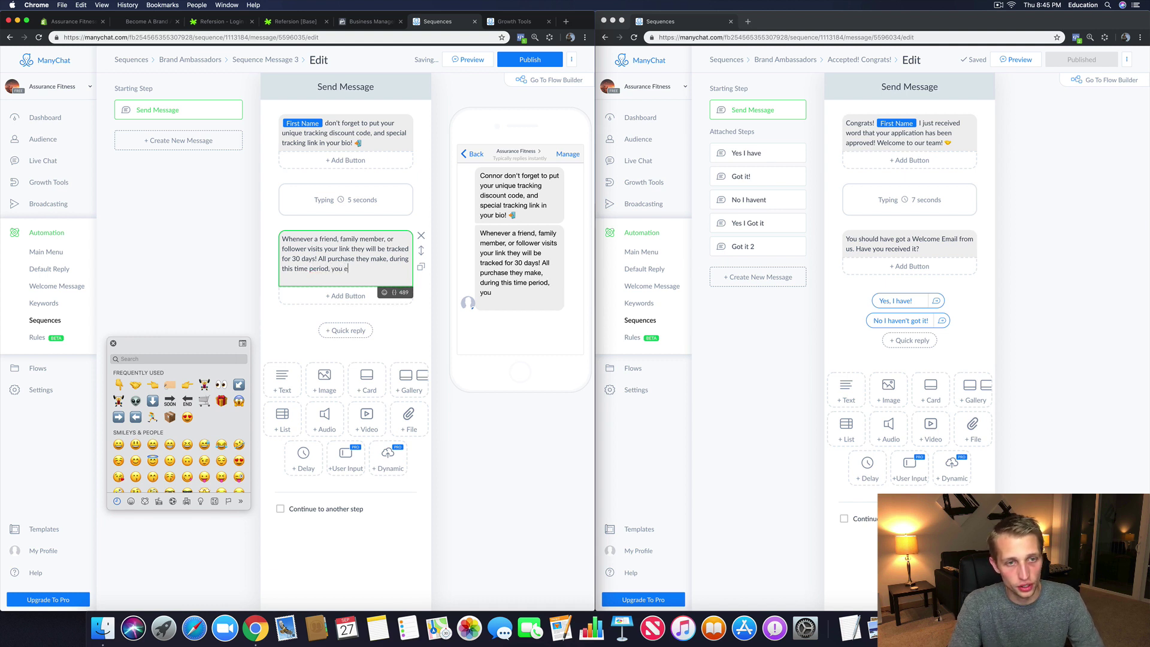
pyautogui.write('arn 20%')
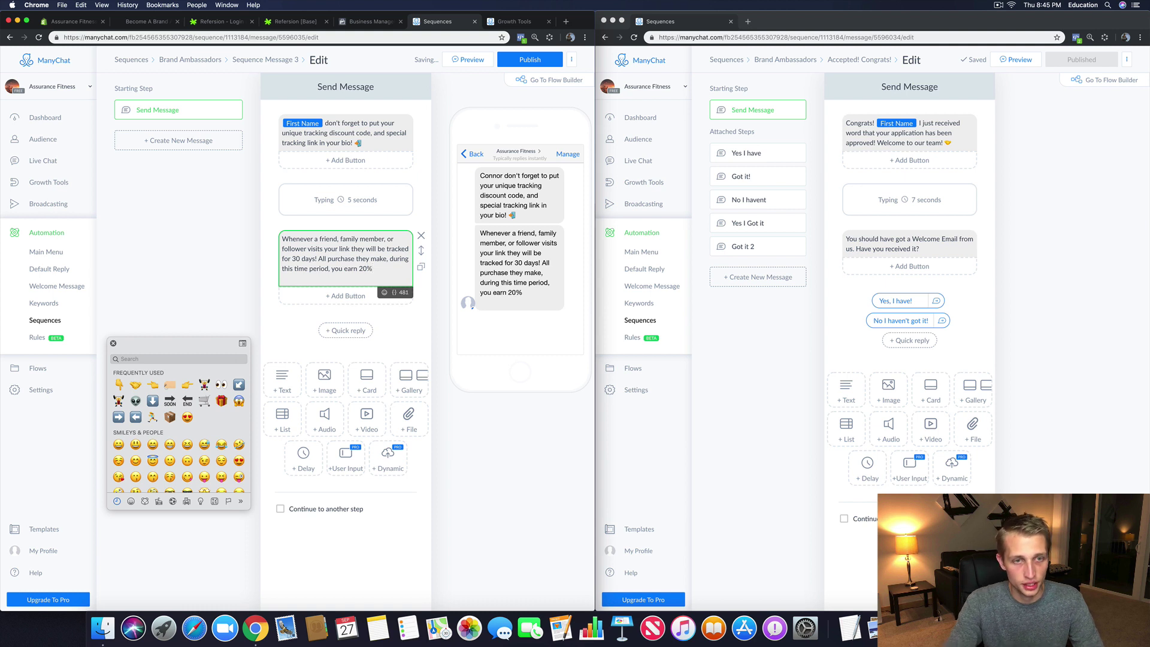
pyautogui.write('!')
# Step: Add the clapping hands emoji at the end of the 20% earnings text
pyautogui.click(385, 293)
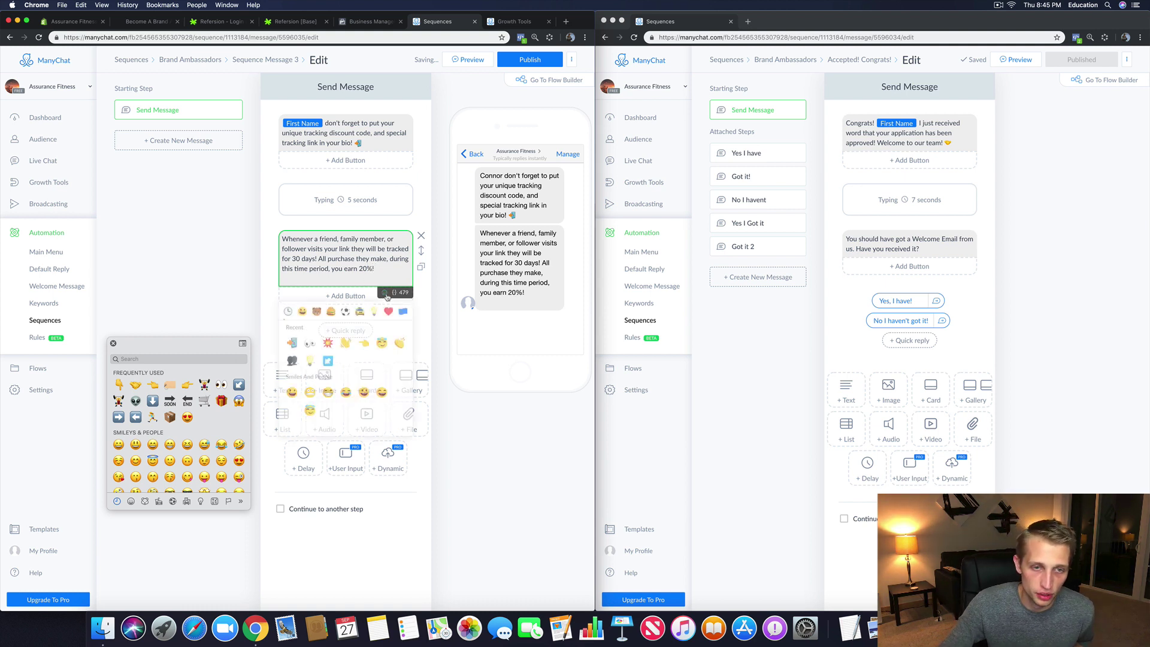
pyautogui.click(399, 341)
pyautogui.click(226, 281)
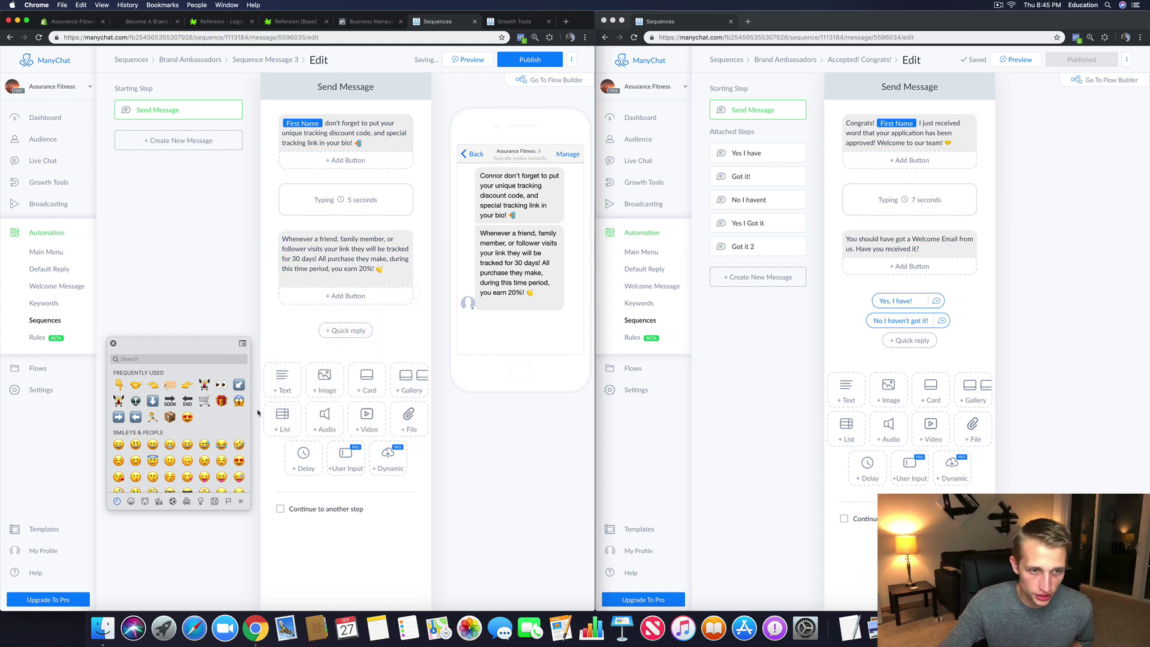
# Step: Add a 3-second typing delay and a new text block that starts with the sunglasses emoji
pyautogui.click(304, 455)
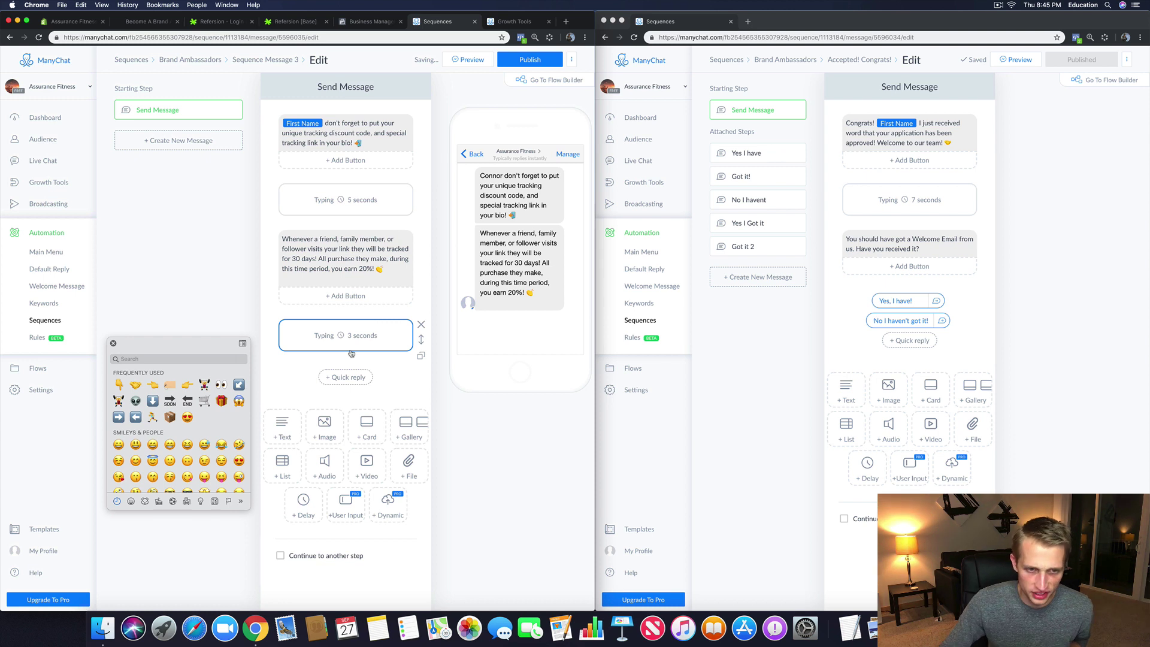
pyautogui.click(286, 428)
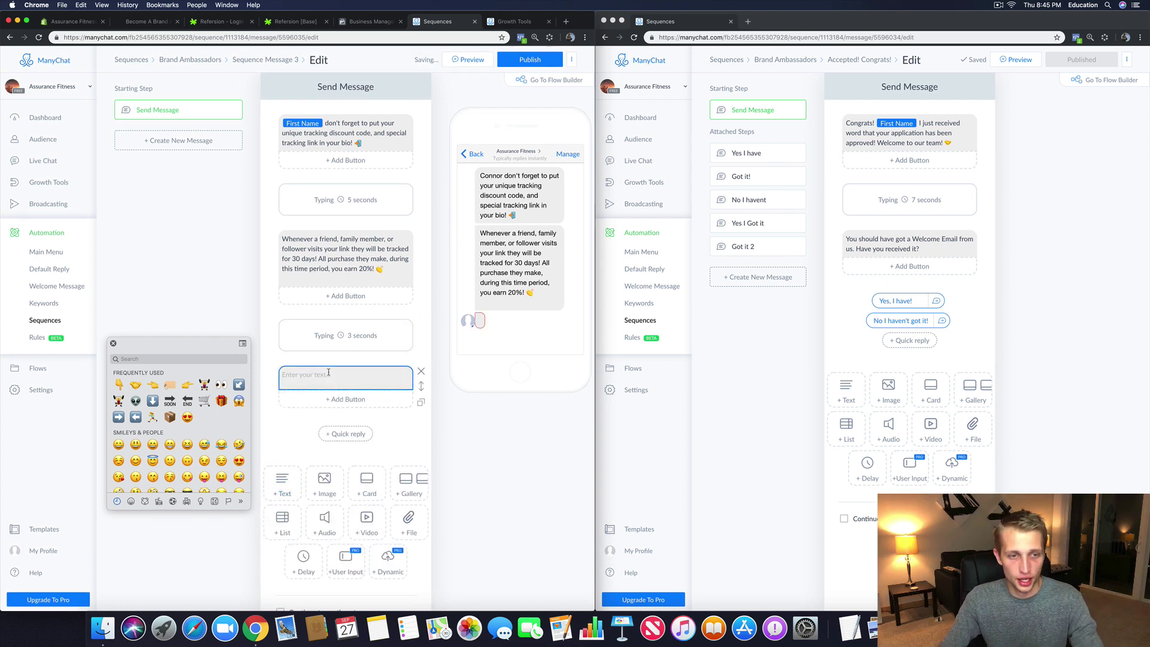
pyautogui.click(384, 397)
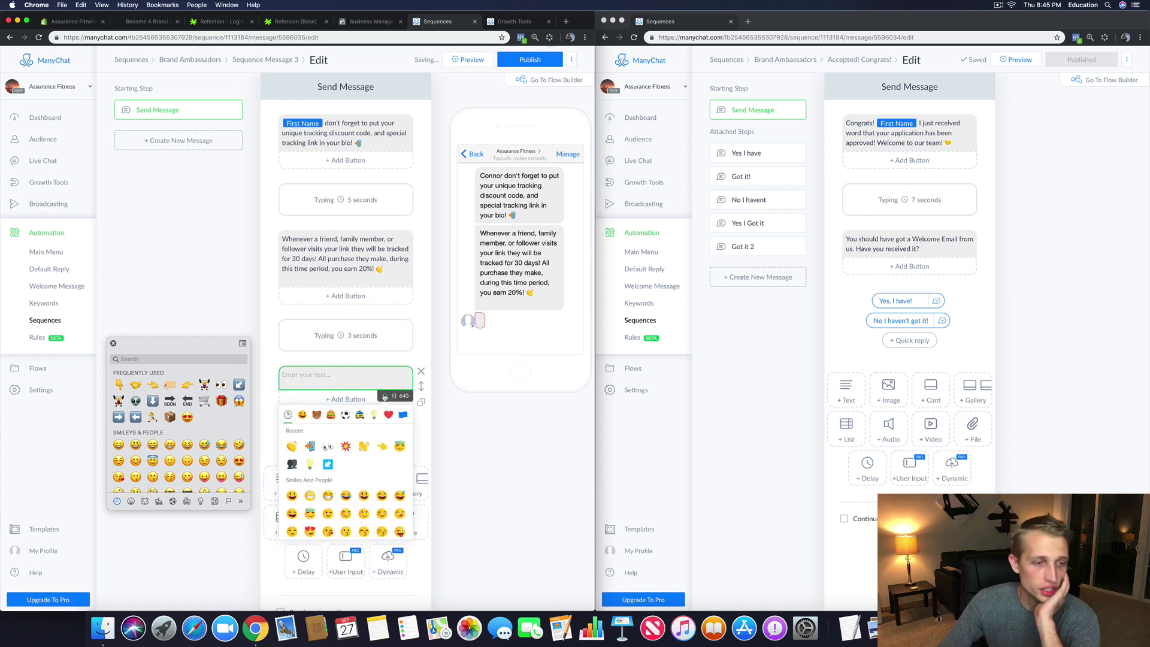
pyautogui.scroll(-1, 328, 473)
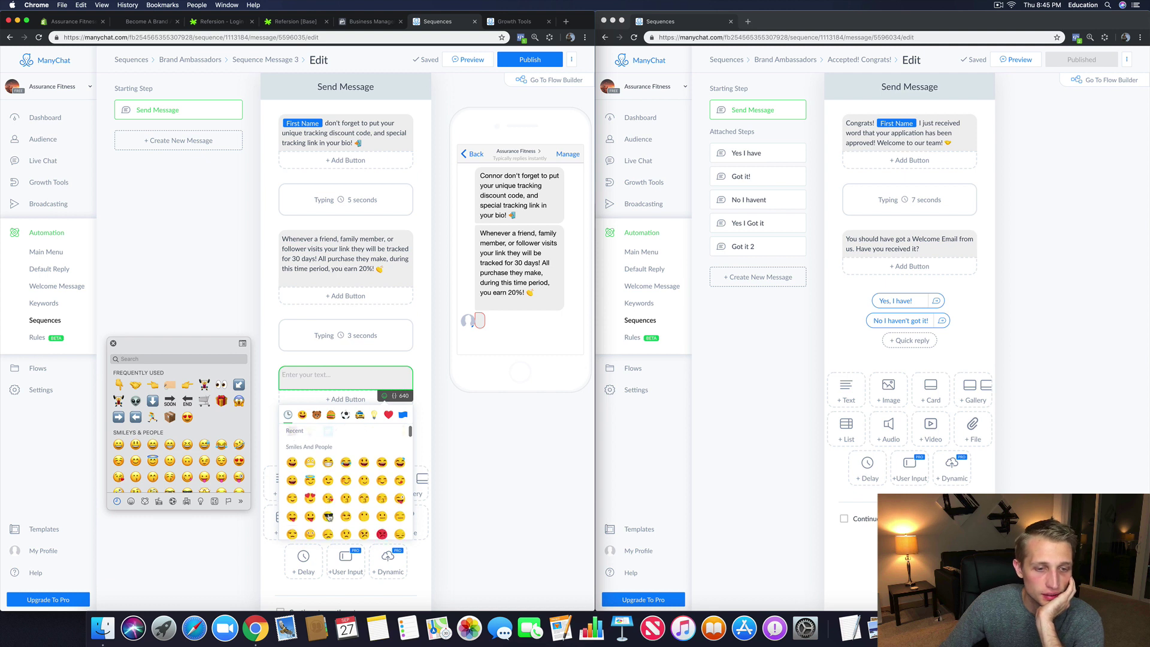
pyautogui.click(328, 529)
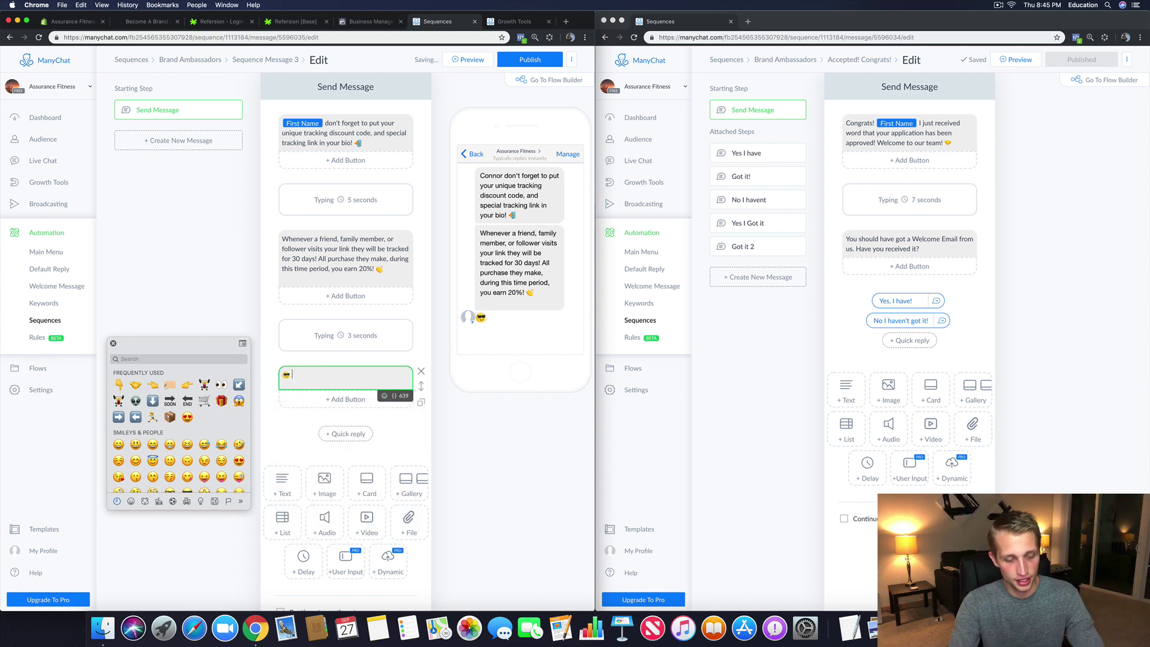
# Step: After the sunglasses emoji, write "Even after 30 days if a friend uses your special tracking discount code,"
pyautogui.write('Even after 30 da')
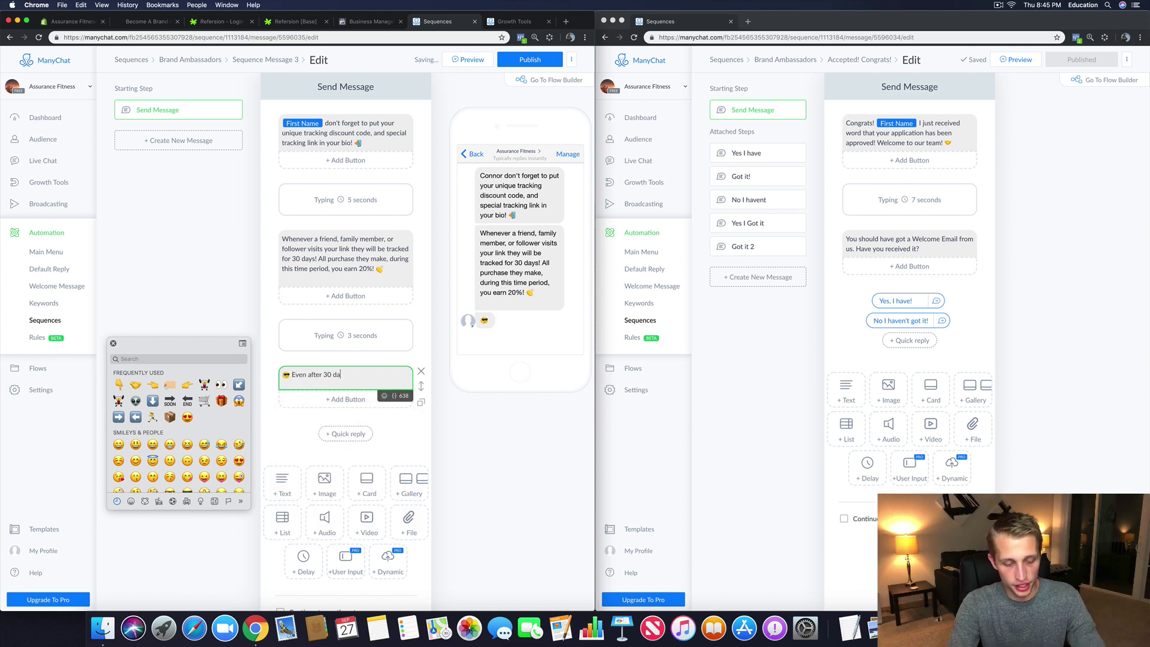
pyautogui.write('ys if')
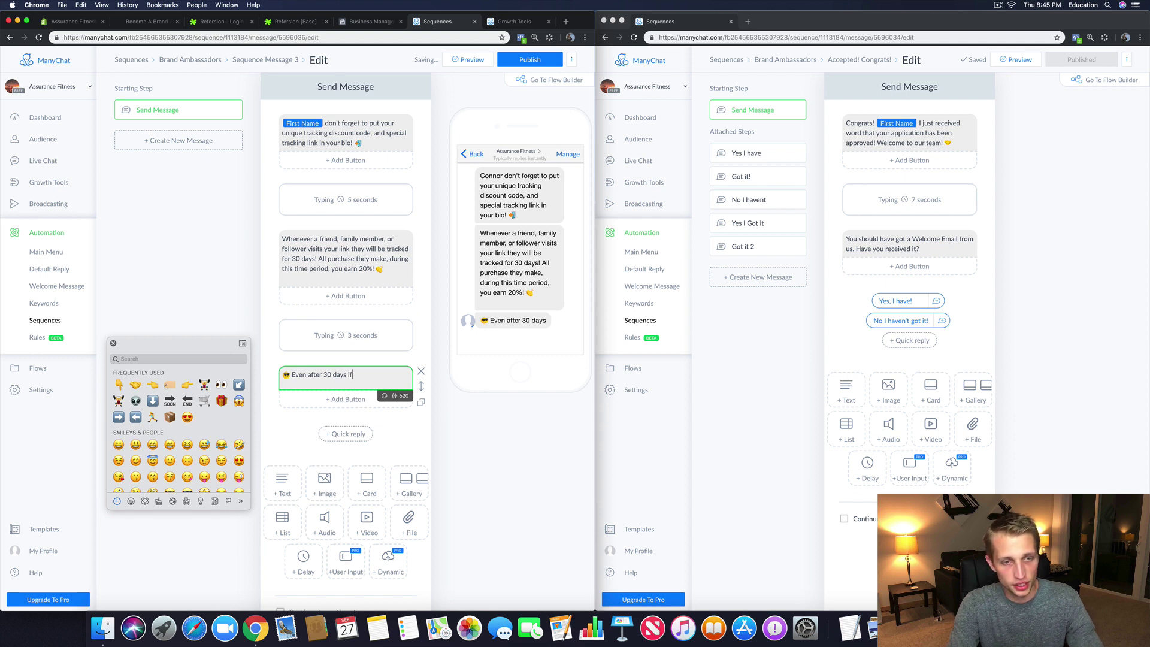
pyautogui.write(' a fr')
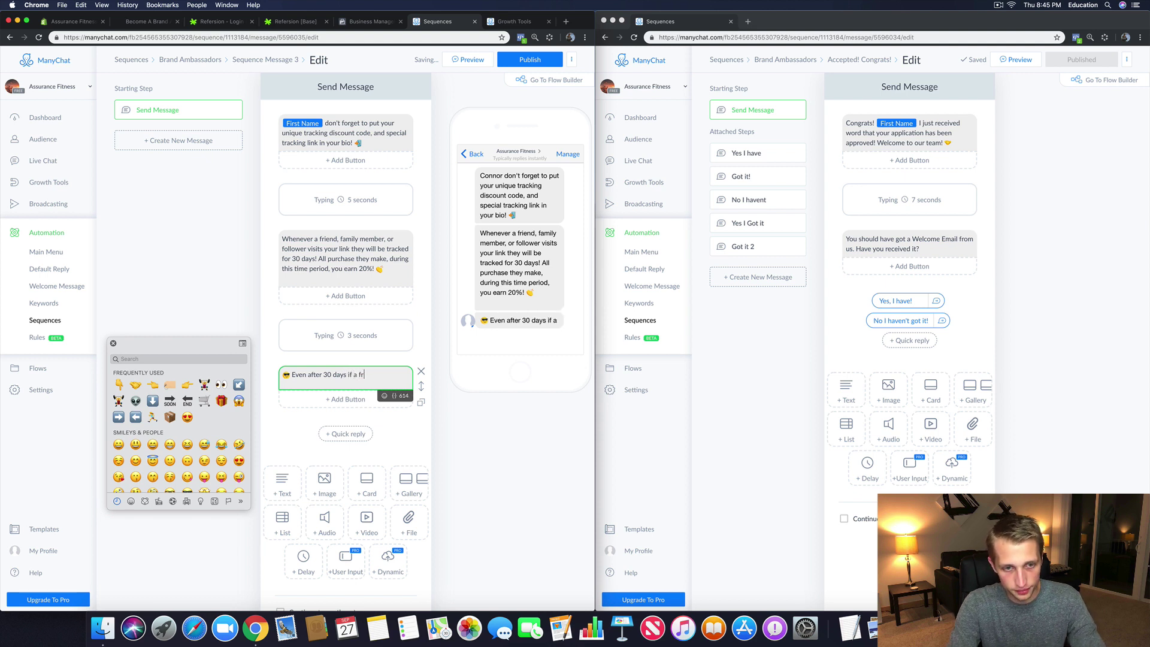
pyautogui.write('iend uy')
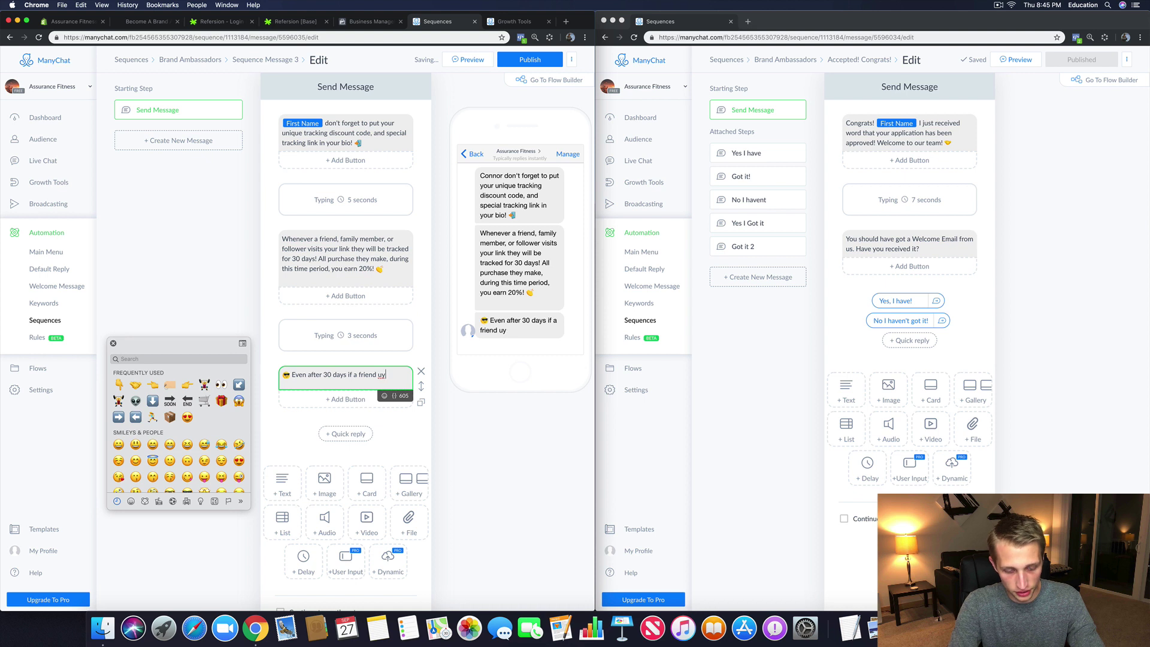
pyautogui.write('ses you t')
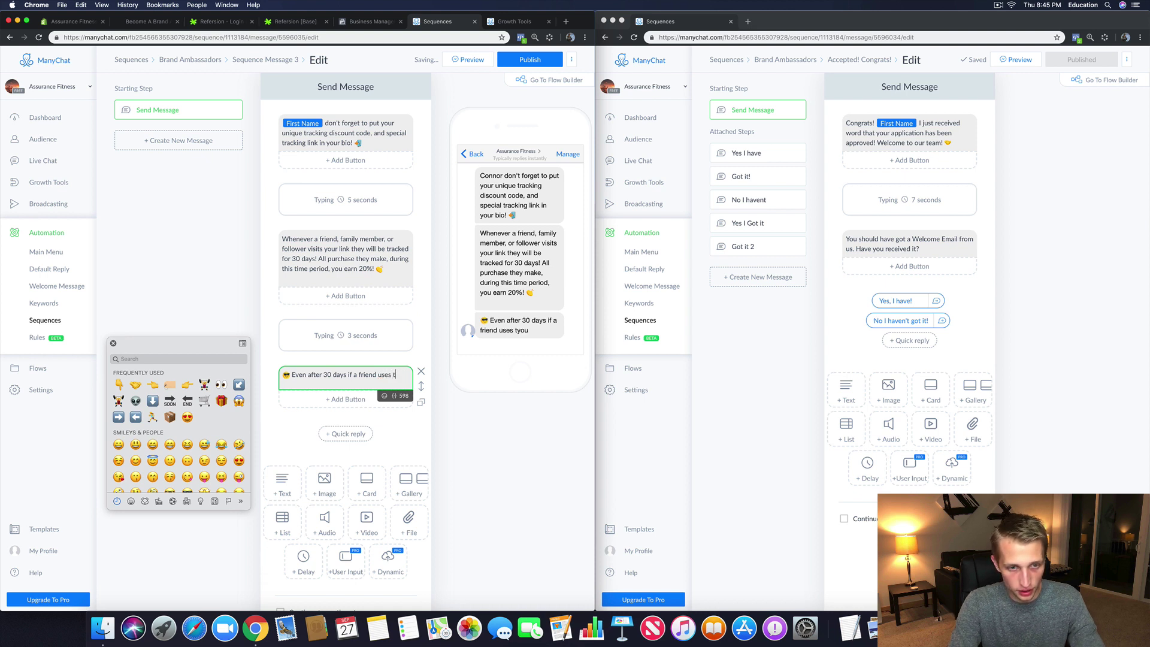
pyautogui.write('r sp')
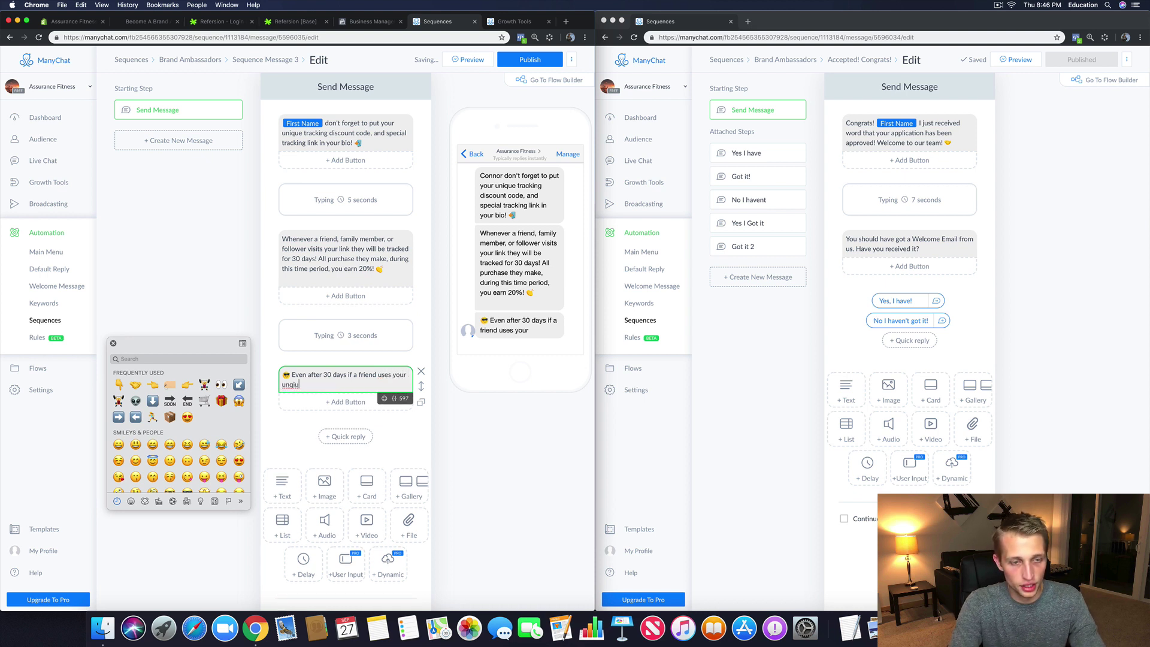
pyautogui.write('ecial tr')
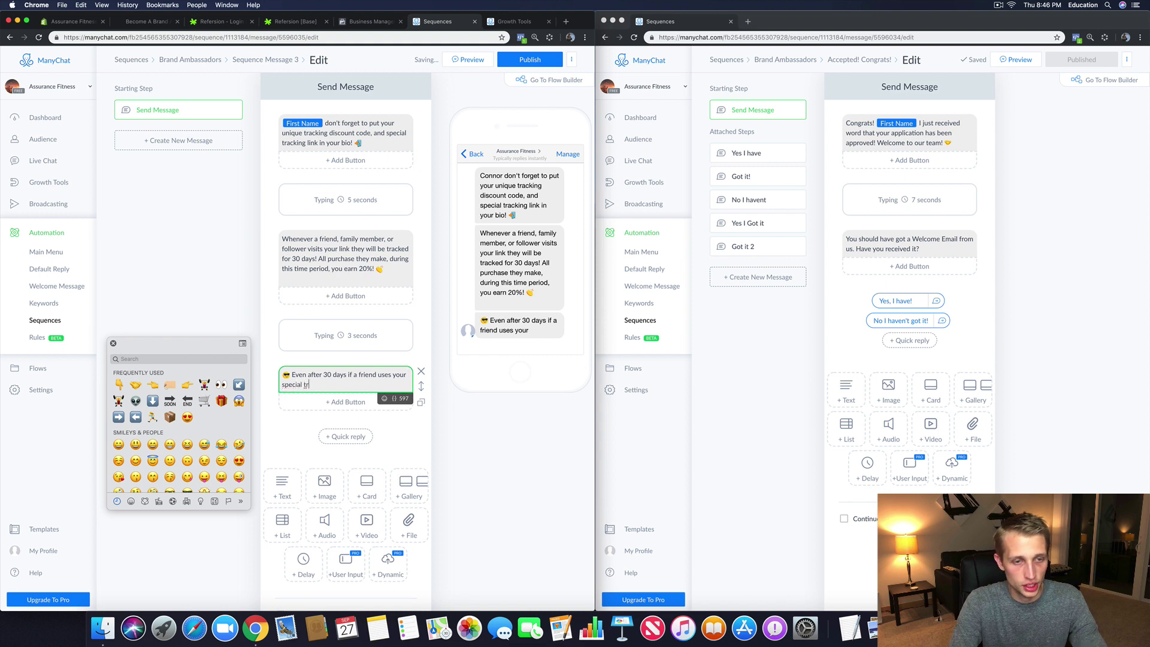
pyautogui.write('acking c')
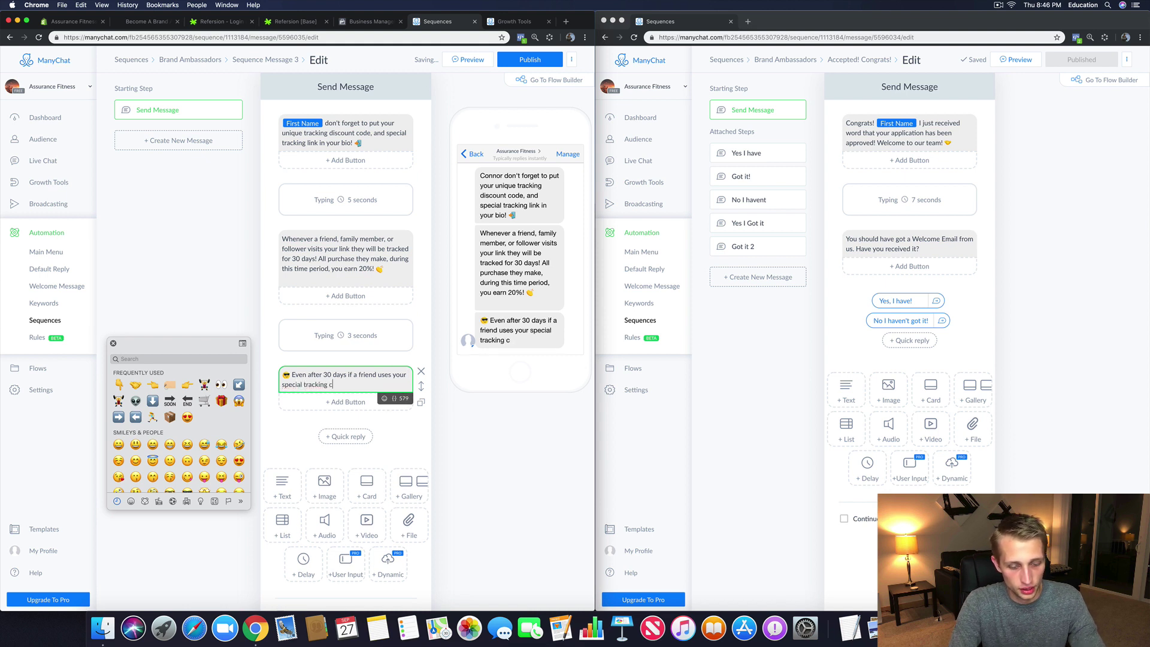
pyautogui.press('BackSpace')
pyautogui.write('discount co')
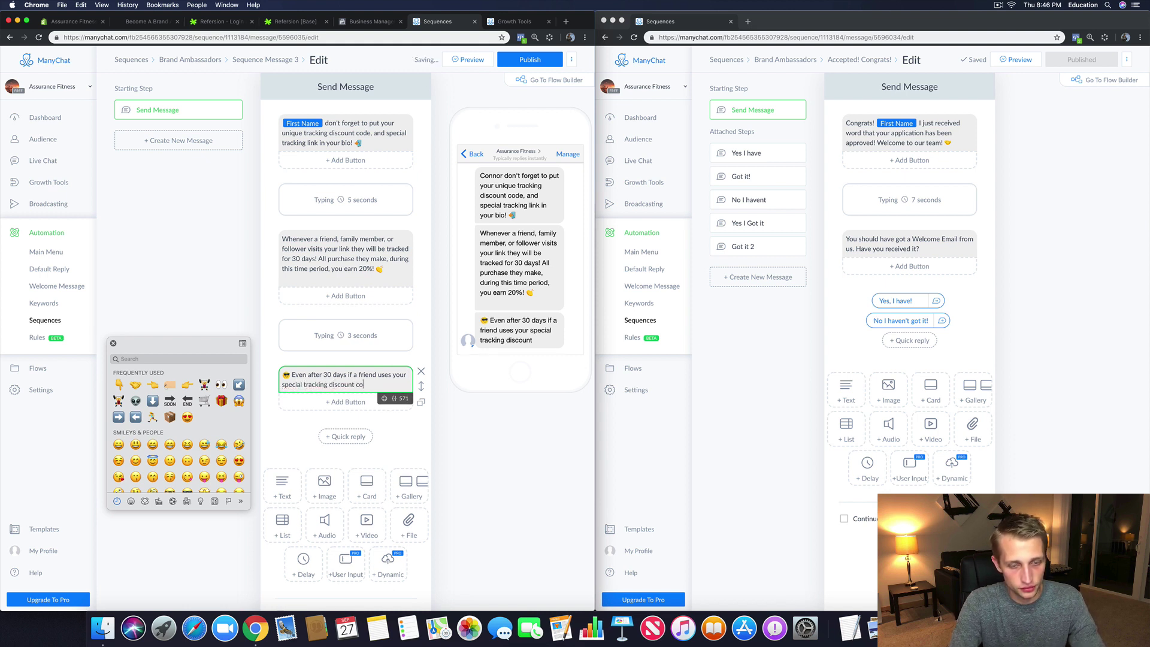
pyautogui.write('de, the')
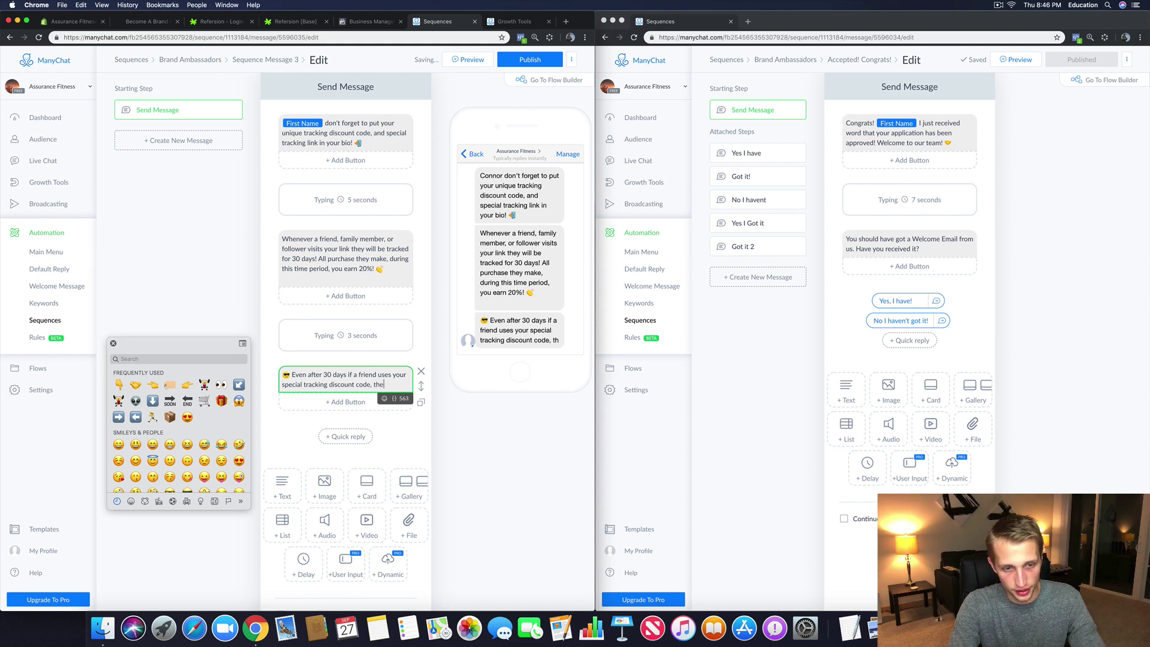
# Step: Continue the discount code sentence with "they will receive 20% off, and you"
pyautogui.write('y will receive 320')
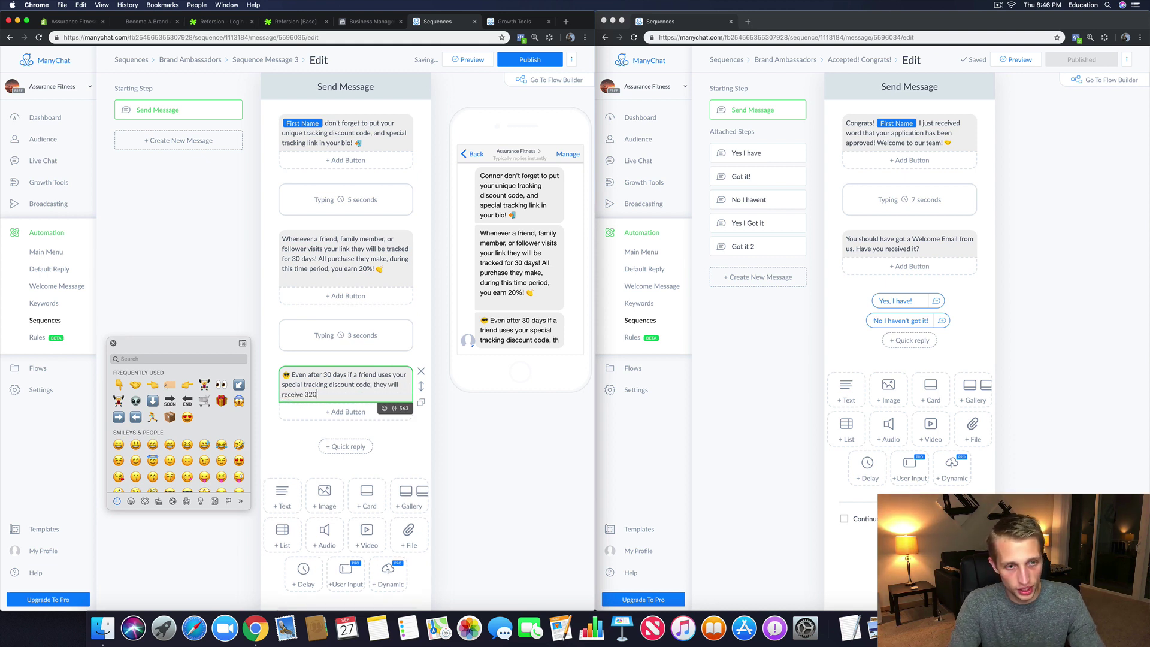
pyautogui.press('BackSpace')
pyautogui.press('BackSpace')
pyautogui.write('2')
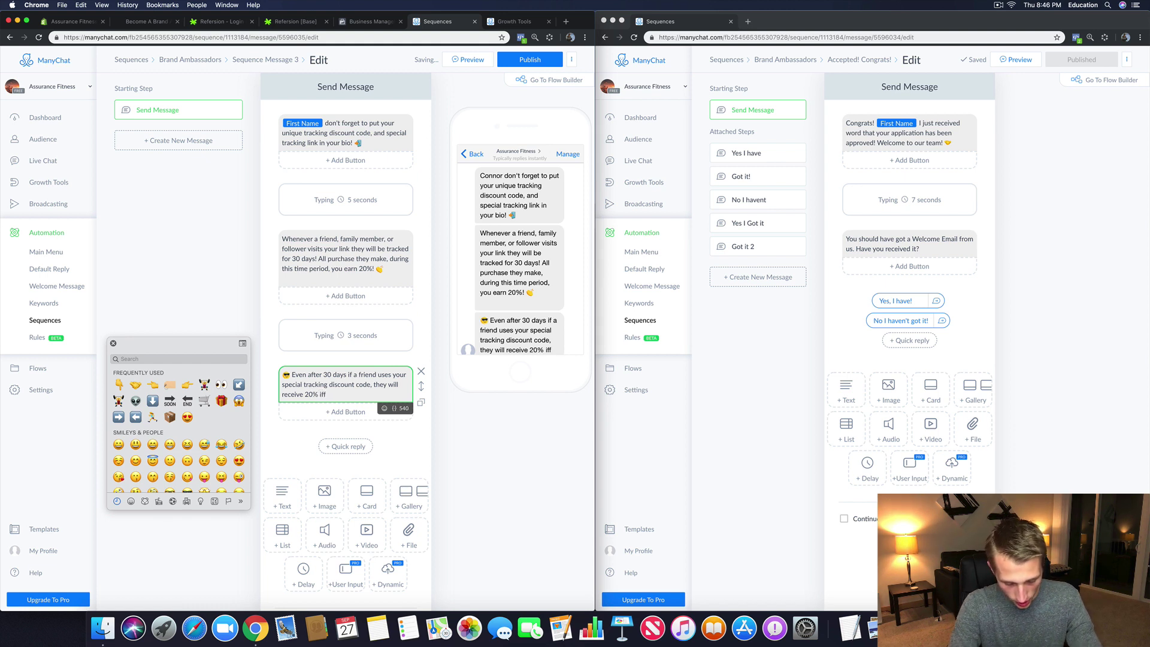
pyautogui.write(', and you ')
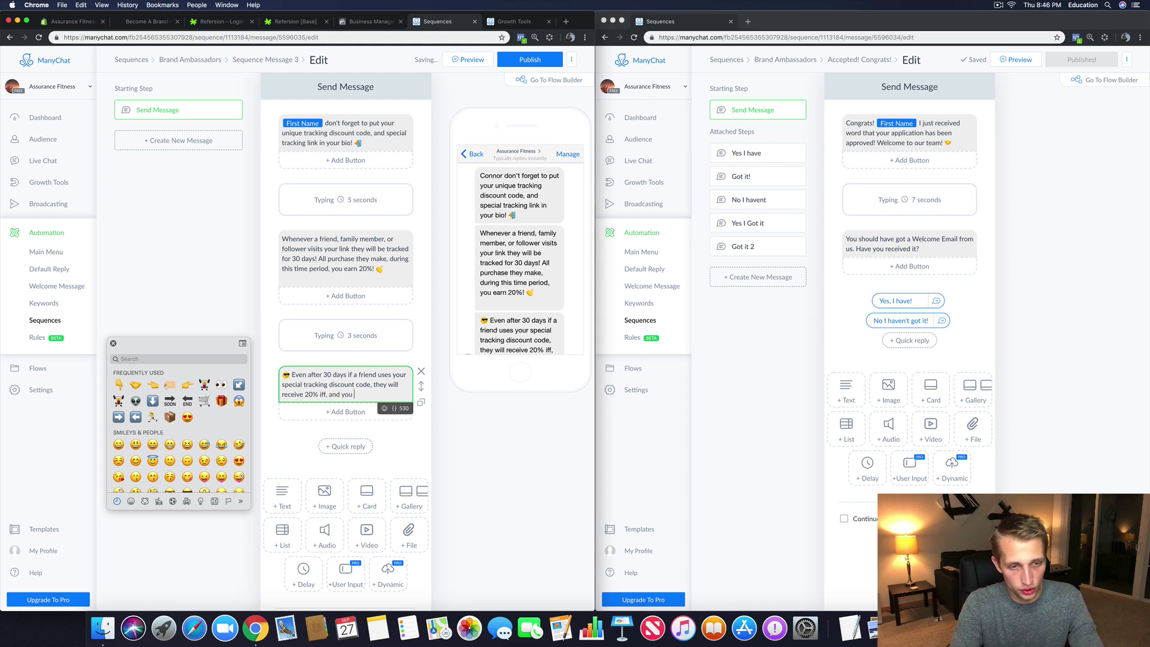
pyautogui.write('o')
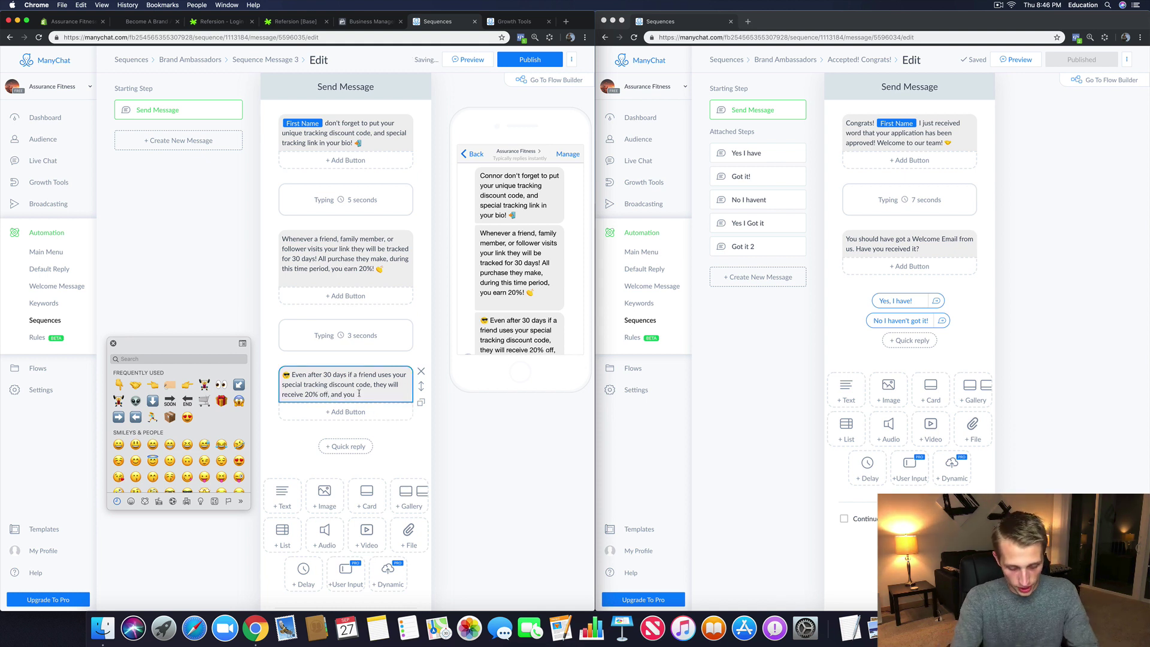
# Step: Finish the discount code sentence with "will earn 20% of their entire order total!"
pyautogui.write('will earn 2')
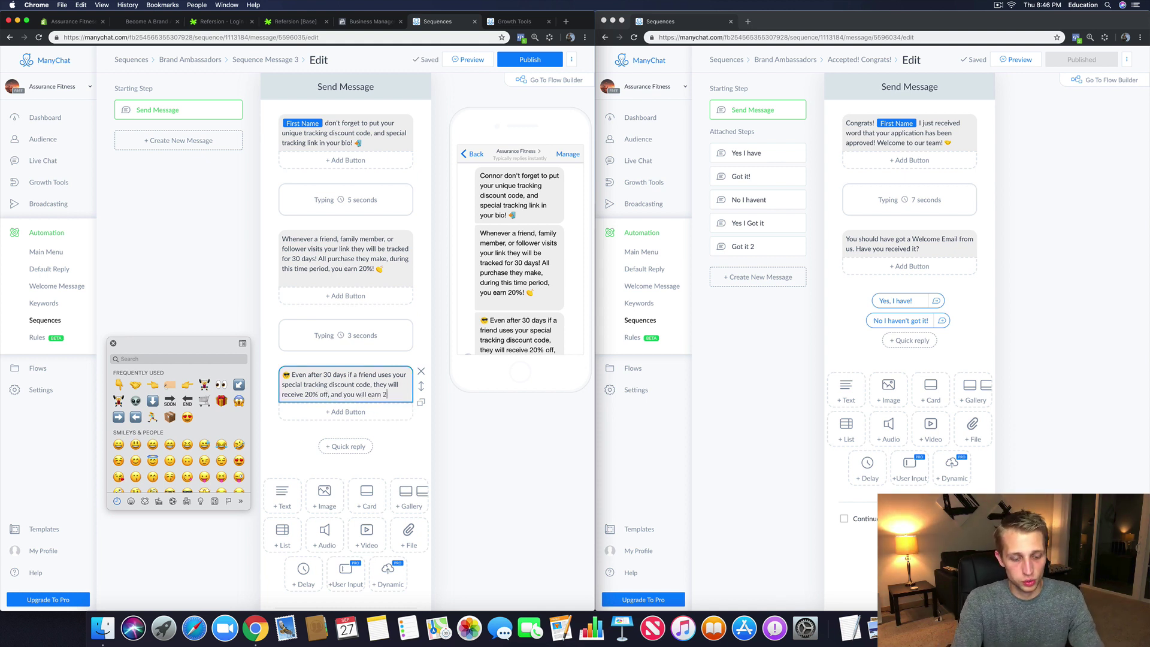
pyautogui.write('0% of th')
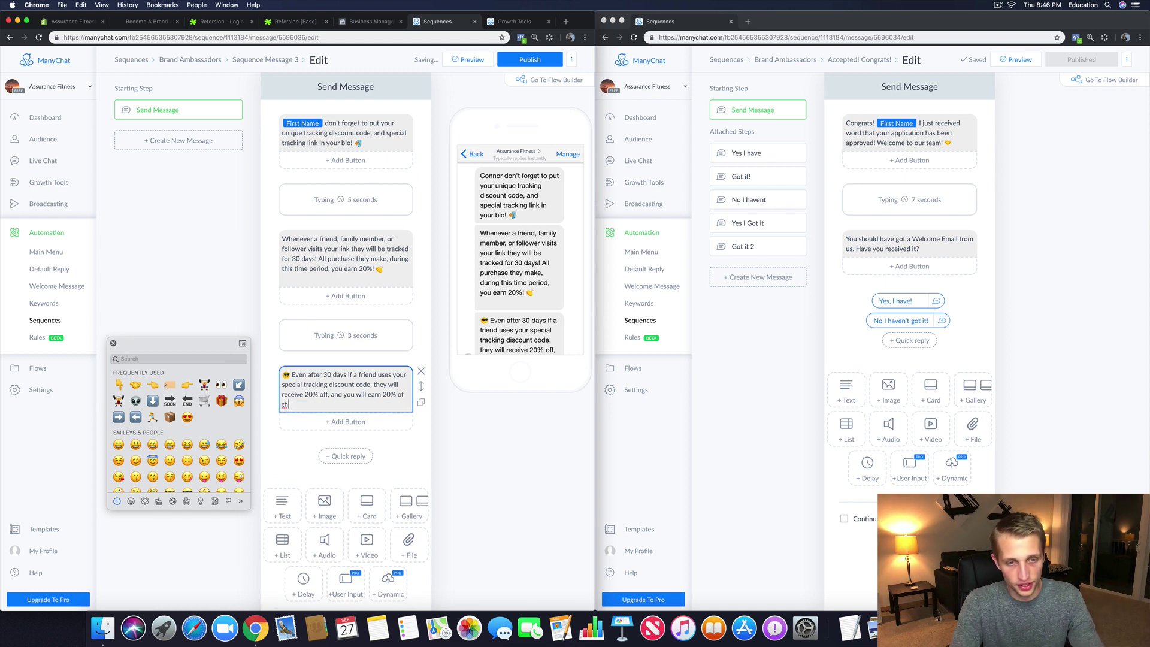
pyautogui.write('eir entire order total!')
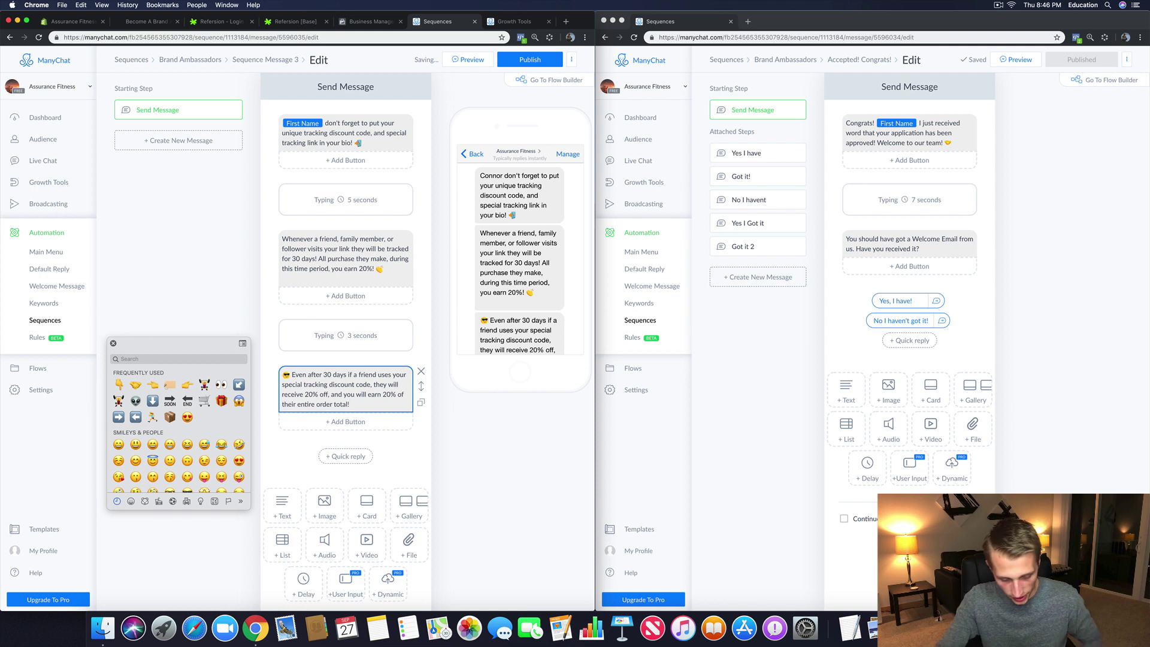
pyautogui.click(520, 498)
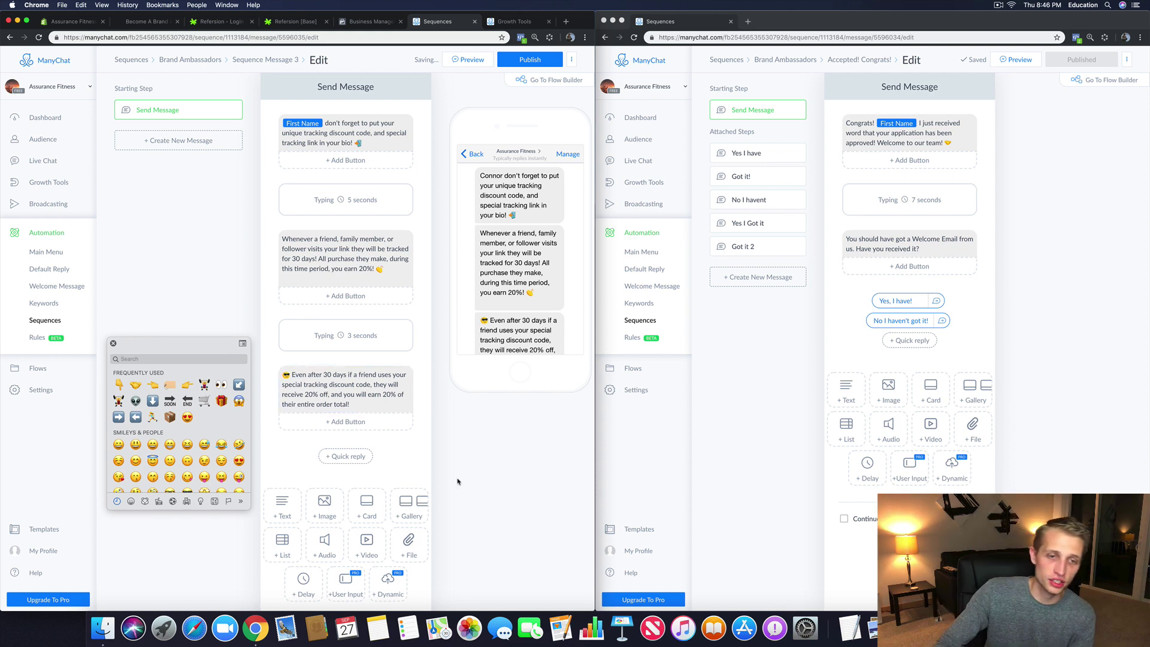
# Step: Publish Sequence Message 3 and review its last text in the phone preview
pyautogui.click(512, 63)
pyautogui.click(336, 397)
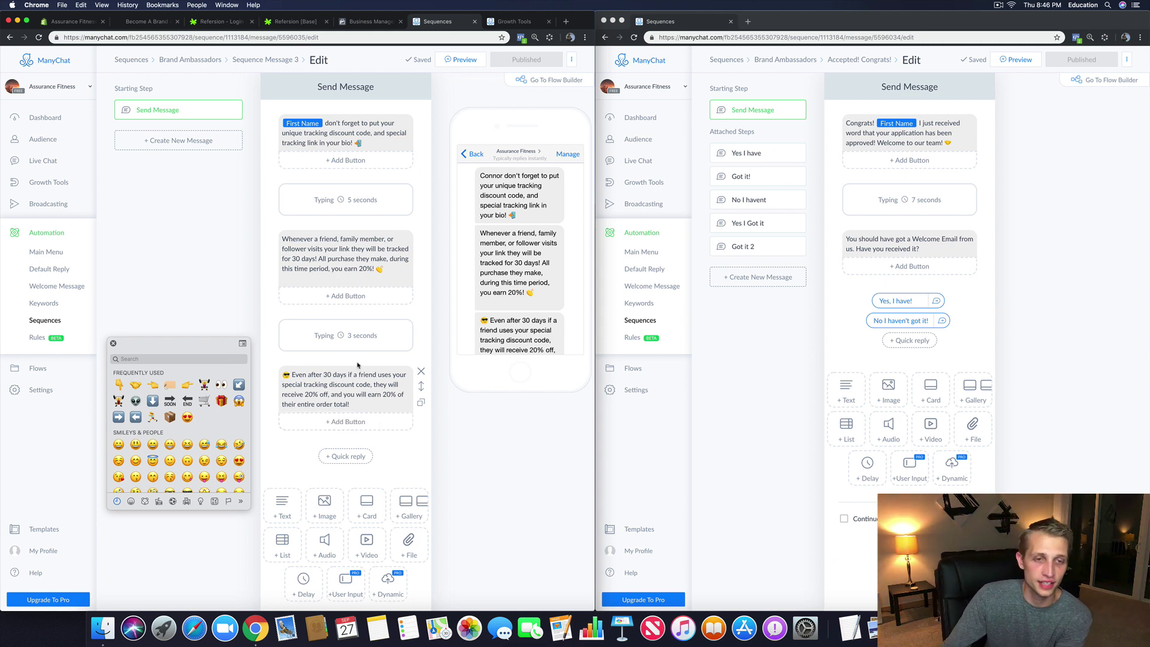
pyautogui.scroll(-2, 510, 271)
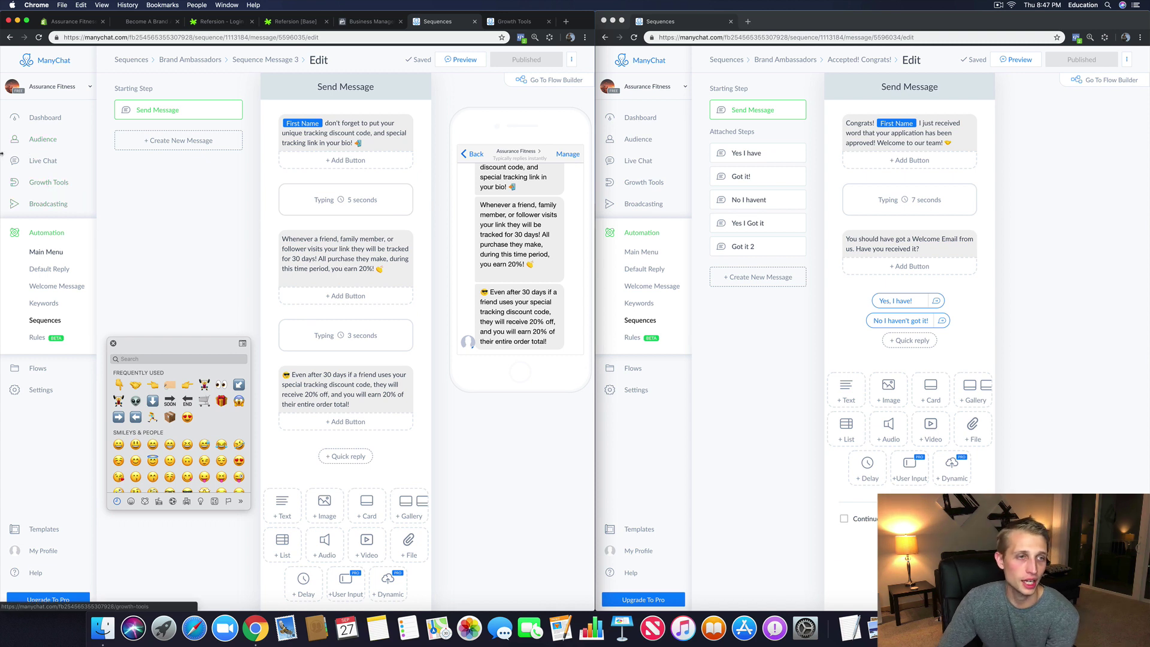
# Step: Delete the "Content" draft from the broadcasts
pyautogui.click(78, 205)
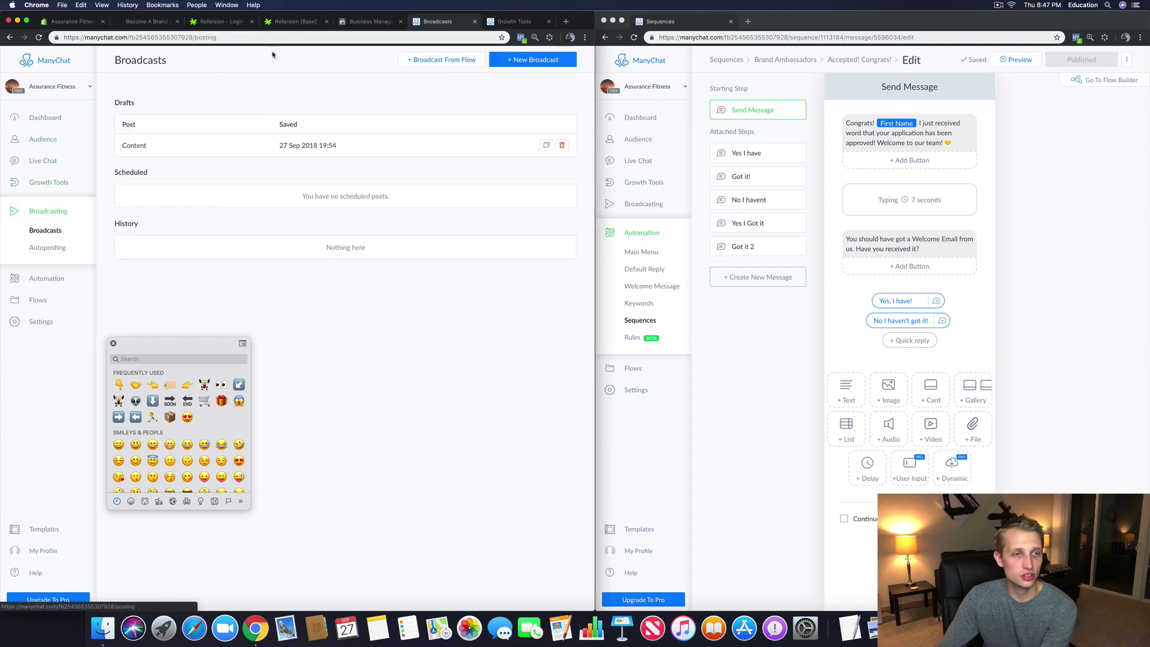
pyautogui.click(562, 145)
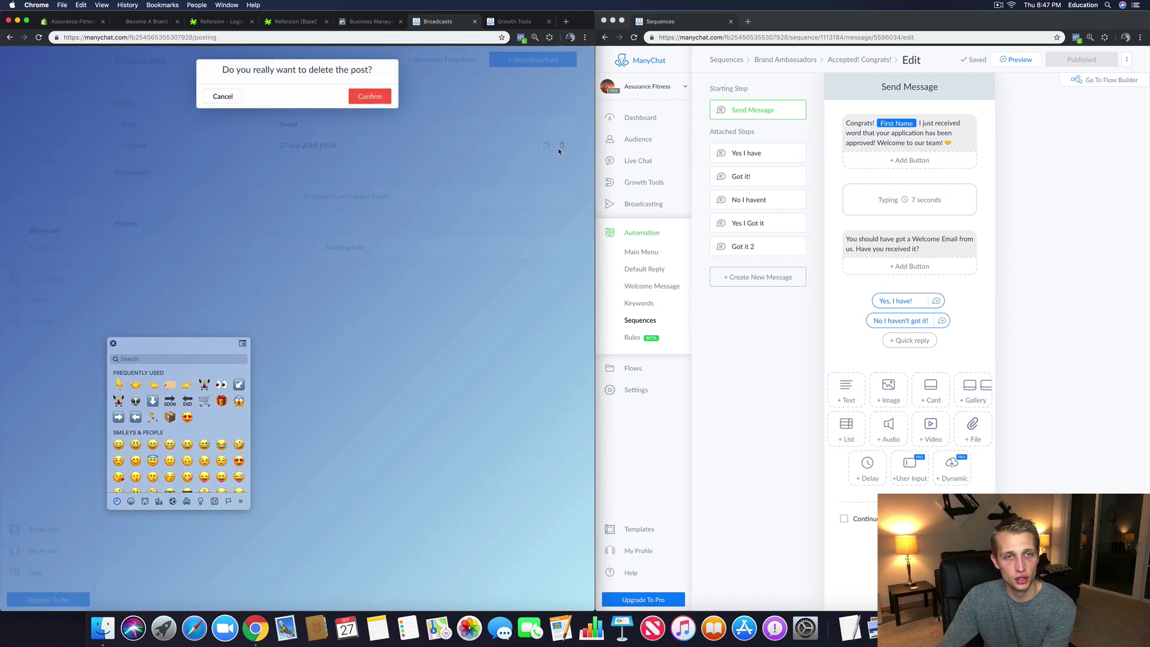
pyautogui.click(377, 101)
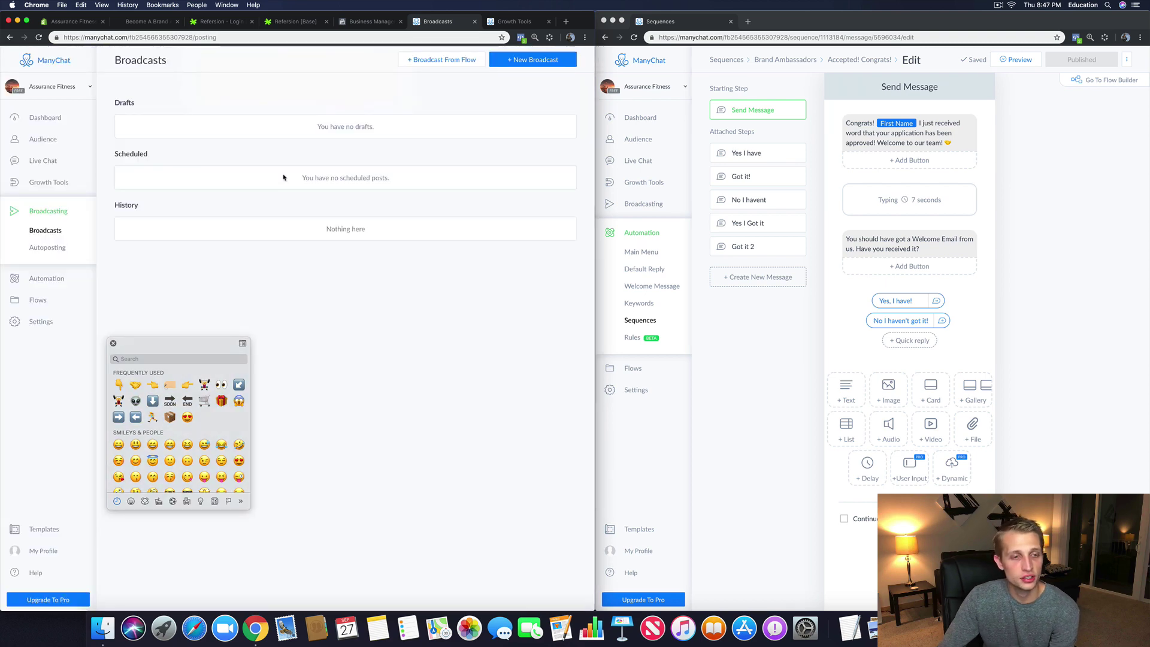